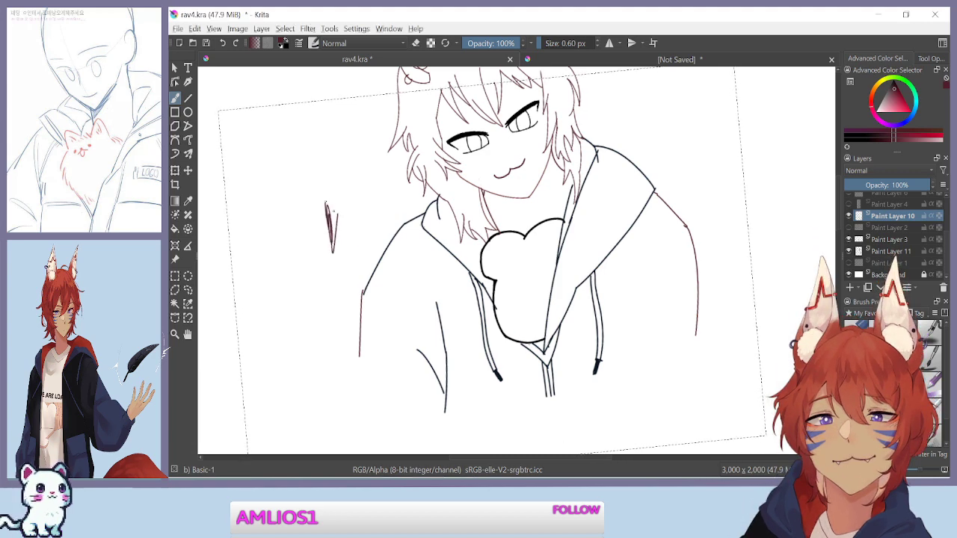
# Clear the rectangular selection around the torso and reactivate the freehand brush
pyautogui.moveTo(351, 273)
pyautogui.mouseDown()
pyautogui.moveTo(446, 273)
pyautogui.moveTo(387, 335)
pyautogui.moveTo(393, 353)
pyautogui.mouseUp()
pyautogui.press('-')
pyautogui.moveTo(441, 281); pyautogui.dragTo(320, 352)
pyautogui.click(175, 276)
pyautogui.moveTo(239, 288); pyautogui.dragTo(239, 289)
pyautogui.click(175, 98)
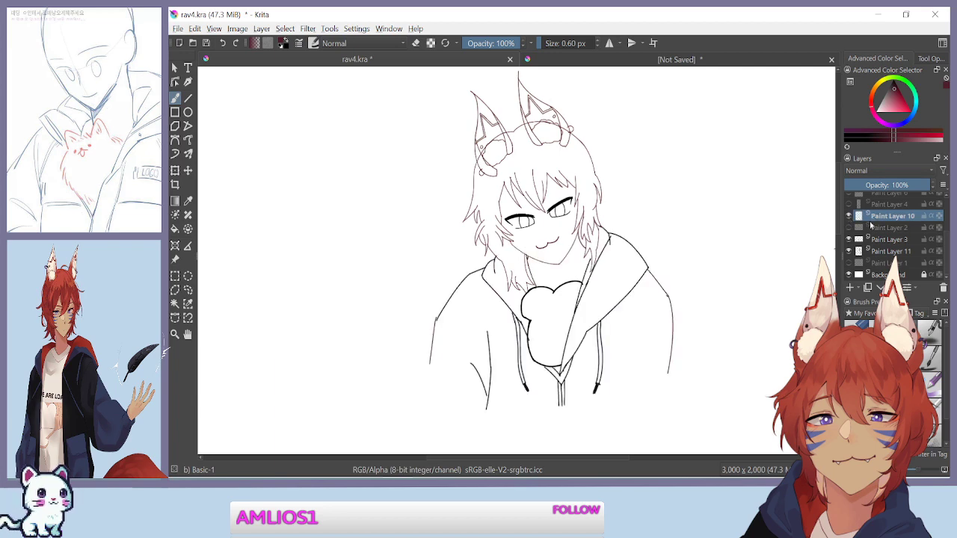
pyautogui.hotkey('ctrl', '+')
pyautogui.hotkey('ctrl', '+')
pyautogui.hotkey('ctrl', '-')
pyautogui.moveTo(403, 296)
pyautogui.mouseDown()
pyautogui.moveTo(385, 314)
pyautogui.moveTo(362, 300)
pyautogui.moveTo(378, 284)
pyautogui.mouseUp()
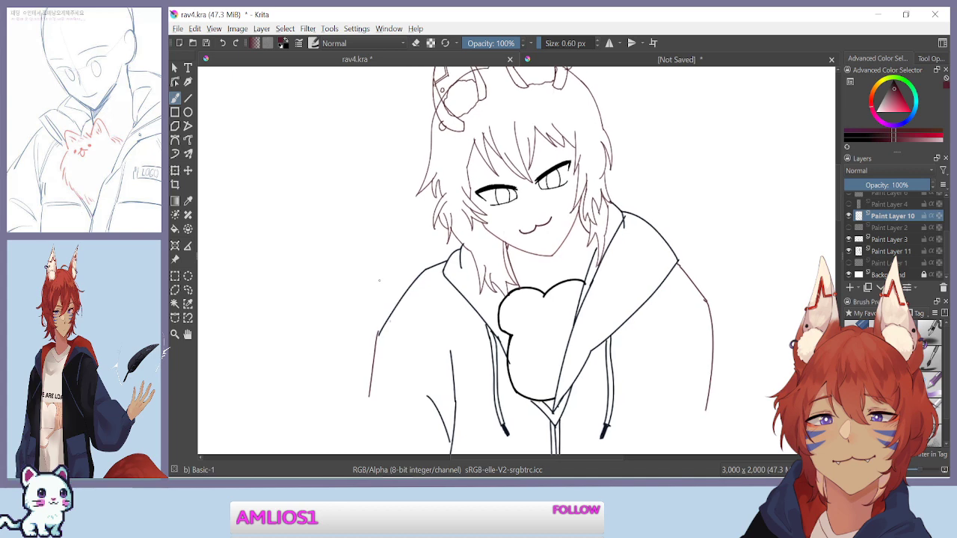
pyautogui.scroll(-1, 391, 270)
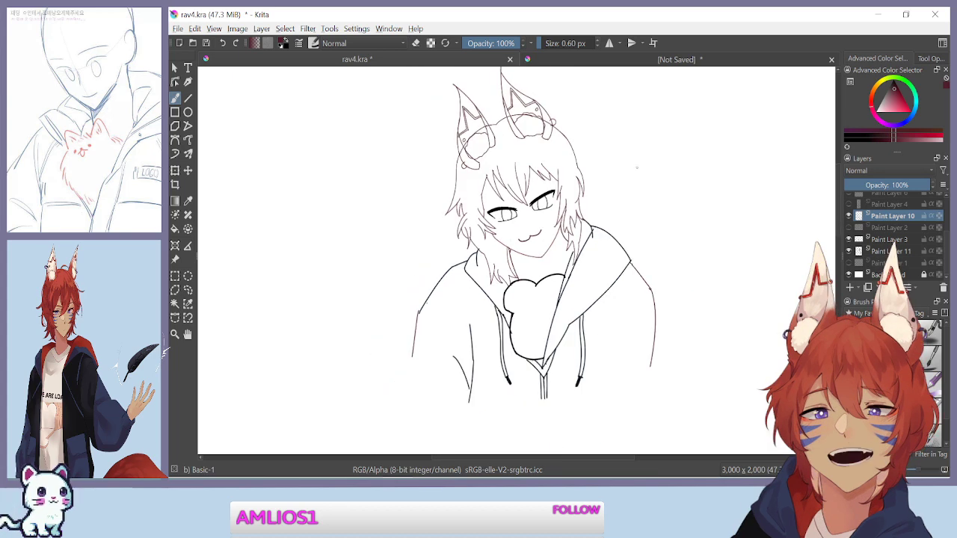
pyautogui.moveTo(628, 138); pyautogui.dragTo(641, 475)
pyautogui.moveTo(400, 149); pyautogui.dragTo(414, 423)
pyautogui.hotkey('ctrl', 'z')
pyautogui.moveTo(412, 166); pyautogui.dragTo(431, 411)
pyautogui.hotkey('ctrl', 'z')
pyautogui.moveTo(411, 183); pyautogui.dragTo(426, 433)
pyautogui.moveTo(342, 397); pyautogui.dragTo(719, 409)
pyautogui.hotkey('ctrl', 'z')
pyautogui.hotkey('ctrl', 'z')
pyautogui.hotkey('ctrl', 'z')
# Undo back to before the dark red strokes that extend both outer sleeves
pyautogui.hotkey('ctrl', '+')
pyautogui.moveTo(338, 322); pyautogui.dragTo(308, 260)
pyautogui.hotkey('ctrl', 'z')
pyautogui.hotkey('ctrl', 'z')
pyautogui.hotkey('ctrl', 'z')
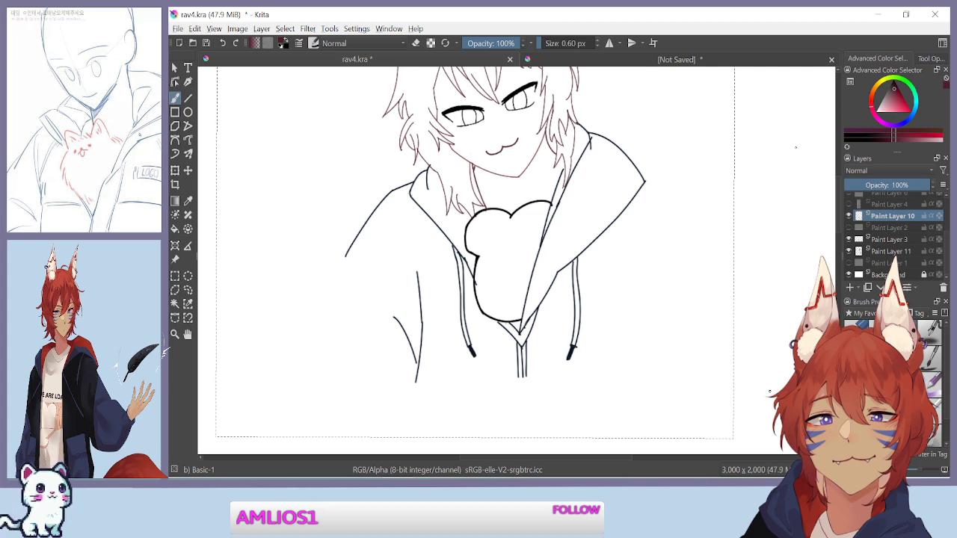
# Set the brush colour to near-black instead of dark red
pyautogui.click(892, 80)
pyautogui.hotkey('ctrl', '+')
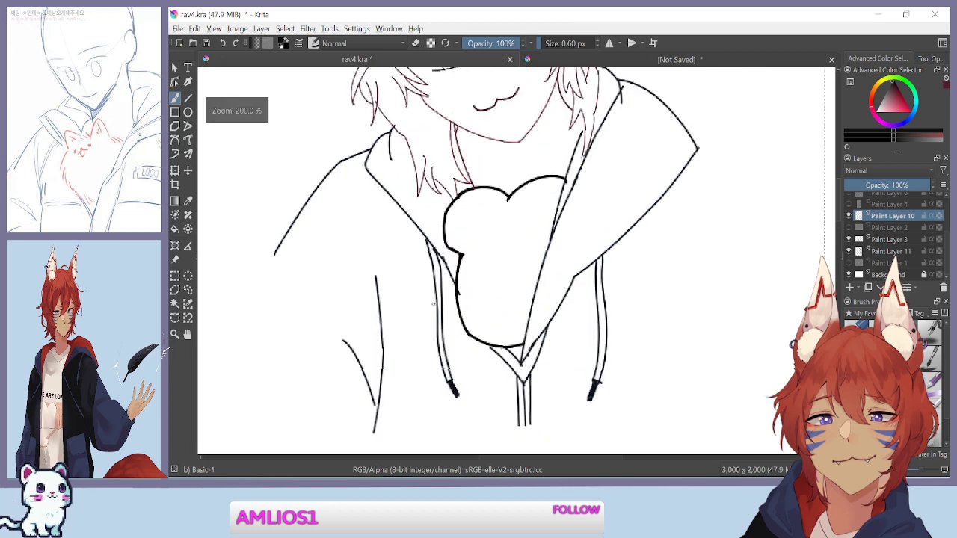
pyautogui.moveTo(510, 283)
pyautogui.mouseDown()
pyautogui.moveTo(260, 356)
pyautogui.moveTo(244, 329)
pyautogui.mouseUp()
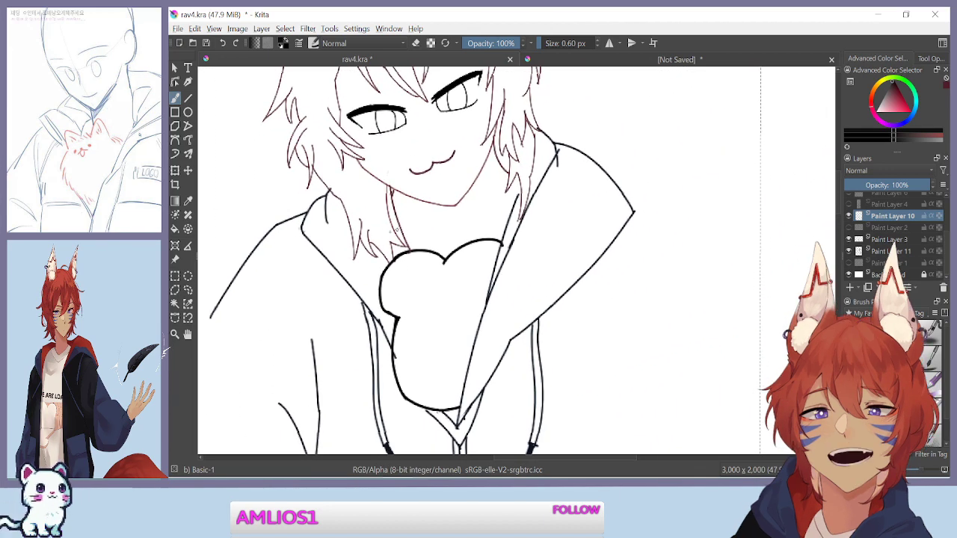
# Switch to the unsaved reference document and examine the jacket's edge in the bust portrait up close
pyautogui.click(681, 61)
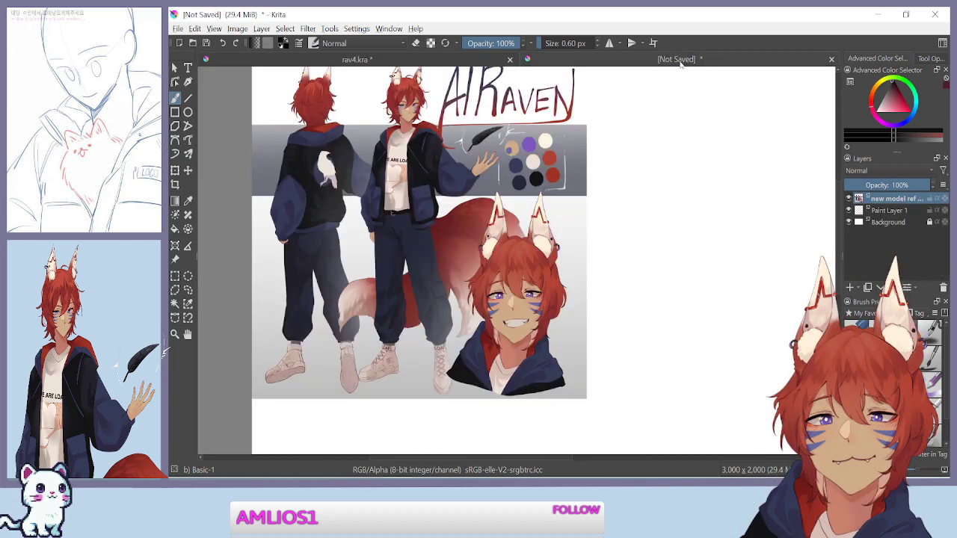
pyautogui.scroll(10, 481, 371)
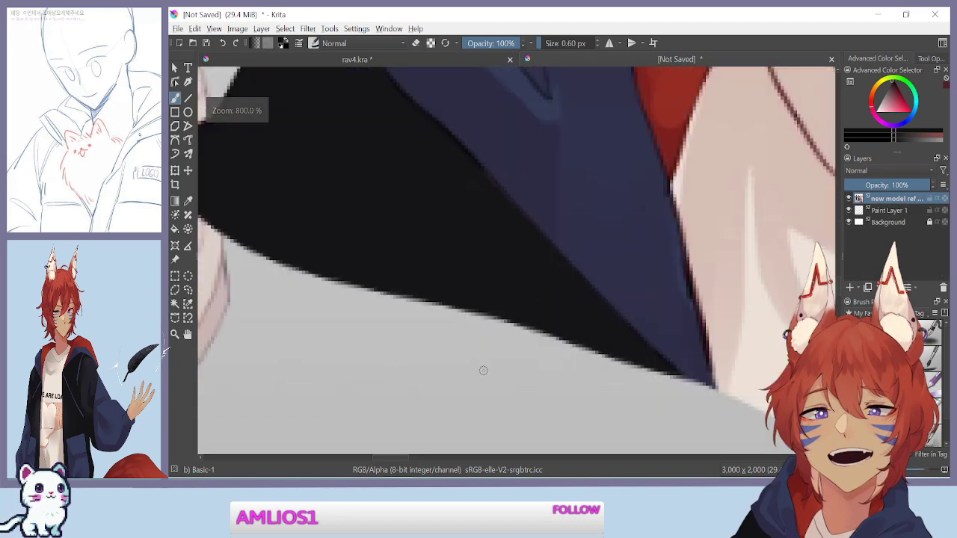
pyautogui.moveTo(371, 143); pyautogui.dragTo(412, 475)
pyautogui.moveTo(399, 162); pyautogui.dragTo(378, 462)
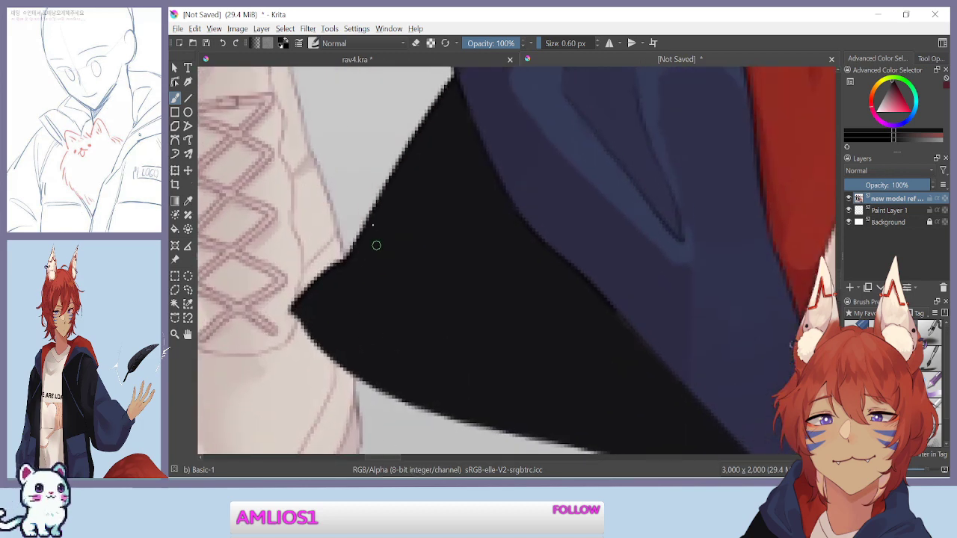
pyautogui.moveTo(378, 109); pyautogui.dragTo(302, 422)
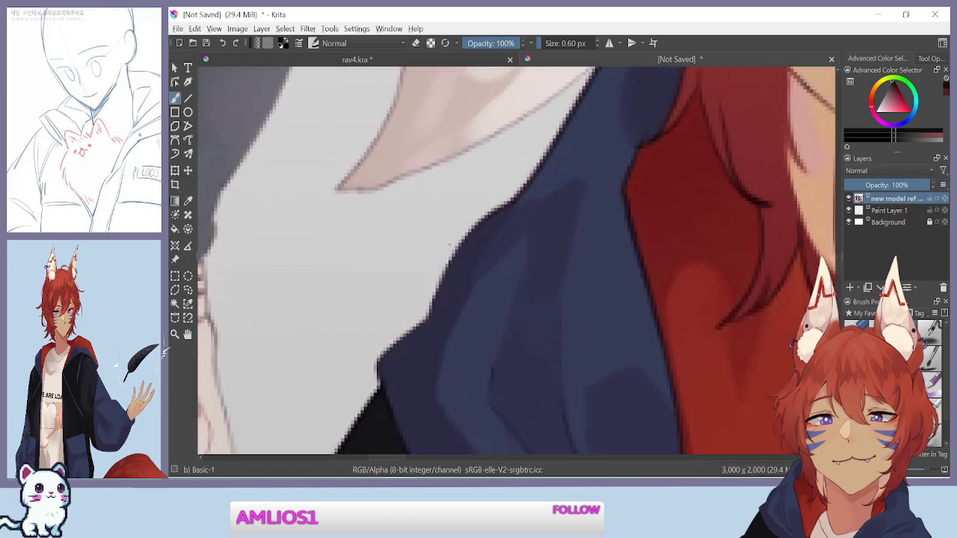
# Sample the dark outline colour from the edge pixels of the blue hood in the bust portrait
pyautogui.press('p')
pyautogui.moveTo(480, 222); pyautogui.dragTo(524, 187)
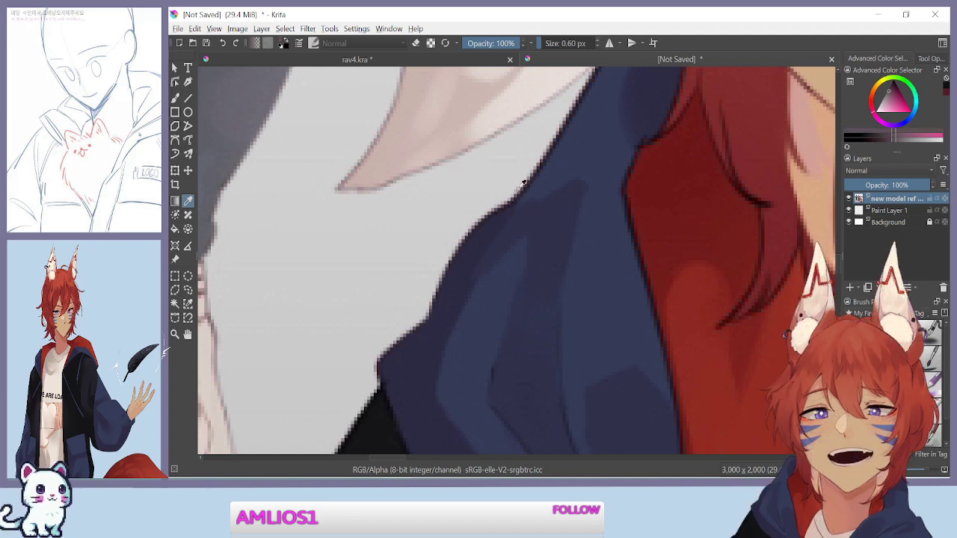
pyautogui.moveTo(513, 198); pyautogui.dragTo(512, 201)
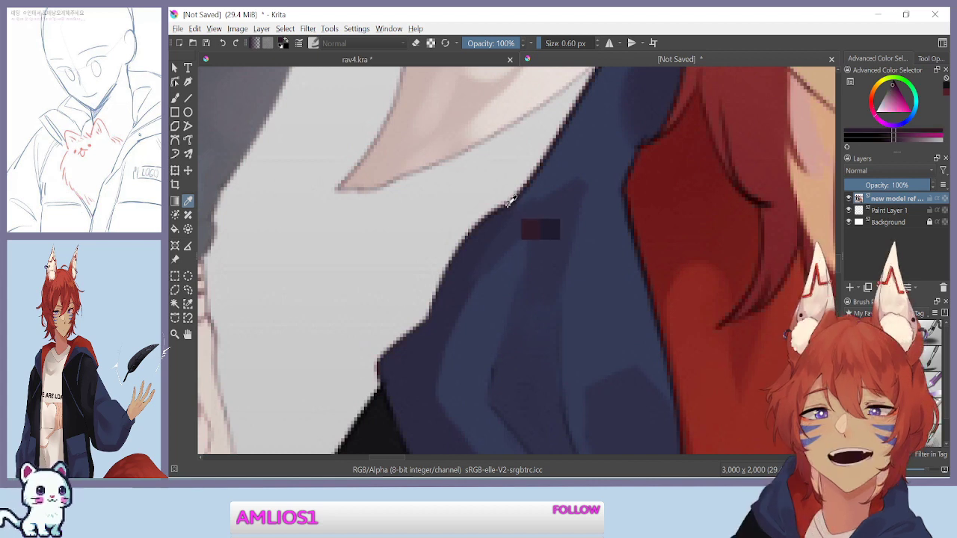
pyautogui.moveTo(511, 200); pyautogui.dragTo(464, 380)
pyautogui.hotkey('ctrl', '+')
pyautogui.hotkey('ctrl', '+')
pyautogui.hotkey('ctrl', '+')
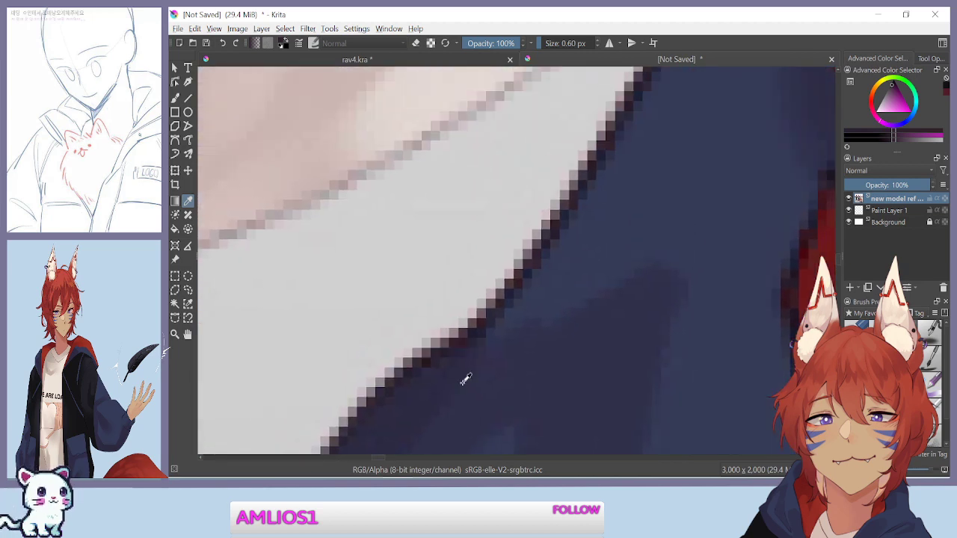
pyautogui.hotkey('ctrl', '+')
pyautogui.hotkey('ctrl', '+')
pyautogui.moveTo(390, 325); pyautogui.dragTo(382, 300)
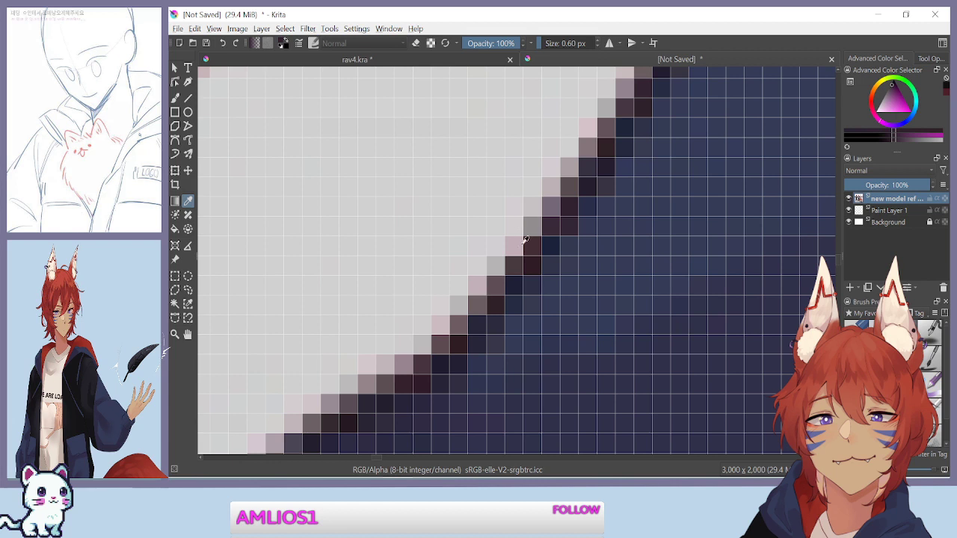
pyautogui.moveTo(528, 242)
pyautogui.mouseDown()
pyautogui.moveTo(515, 282)
pyautogui.moveTo(594, 177)
pyautogui.moveTo(457, 342)
pyautogui.moveTo(414, 372)
pyautogui.moveTo(421, 360)
pyautogui.moveTo(409, 385)
pyautogui.moveTo(555, 225)
pyautogui.moveTo(534, 248)
pyautogui.mouseUp()
pyautogui.keyDown('ctrl'); pyautogui.scroll(-3, 466, 127); pyautogui.keyUp('ctrl')
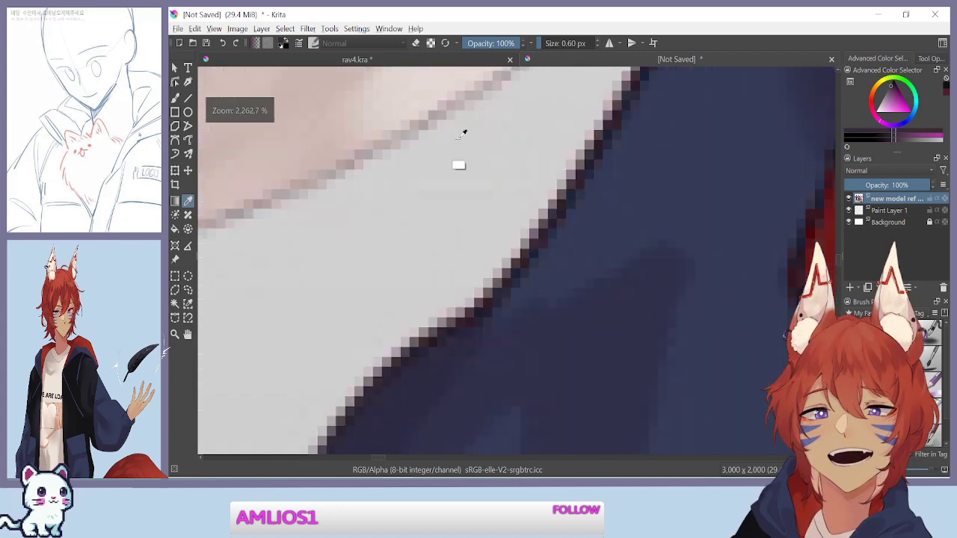
# Return to the rav4.kra drawing and try a stroke on the hood with the sampled colour
pyautogui.scroll(-6, 434, 177)
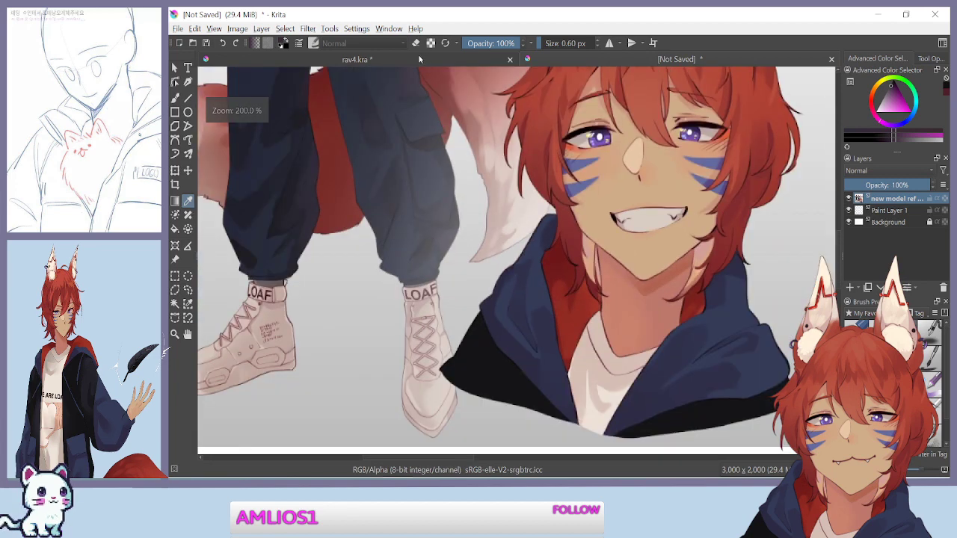
pyautogui.click(416, 59)
pyautogui.scroll(2, 512, 253)
pyautogui.moveTo(614, 139); pyautogui.dragTo(617, 266)
pyautogui.hotkey('ctrl', 'z')
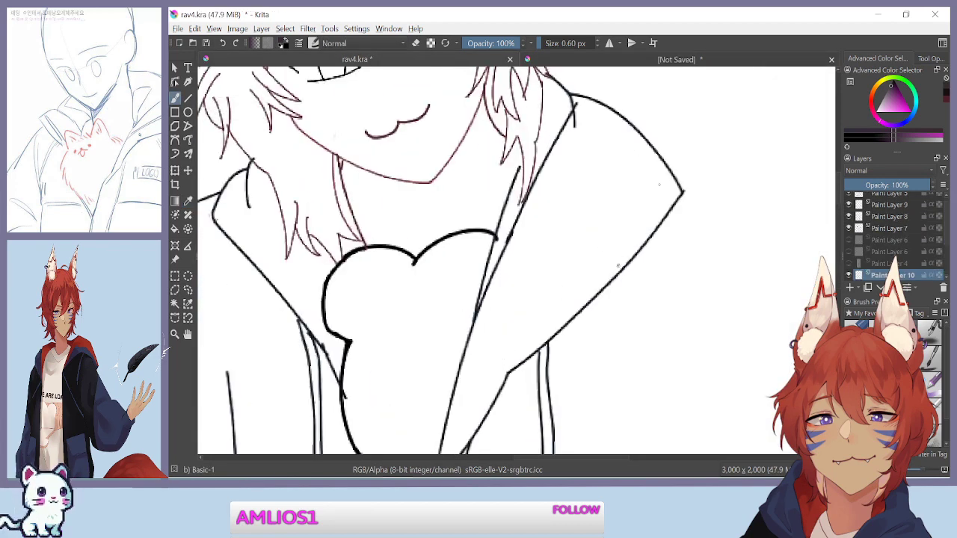
# Toggle Paint Layer 3 and Paint Layer 11 off and on to check which lines each one holds
pyautogui.scroll(-3, 879, 247)
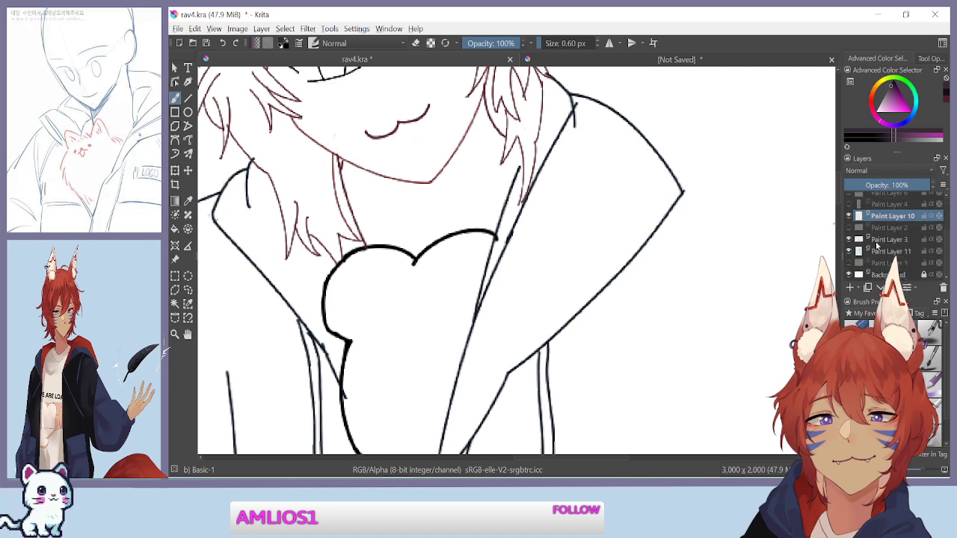
pyautogui.click(851, 238)
pyautogui.click(850, 238)
pyautogui.click(849, 251)
pyautogui.click(849, 251)
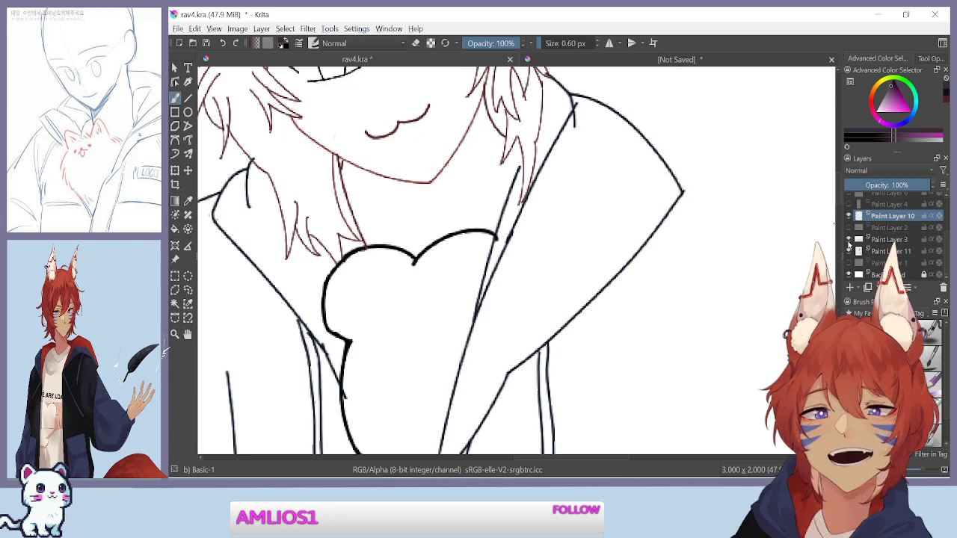
# Remove the rectangular selection from the drawing using the elliptical selection tool
pyautogui.press('-')
pyautogui.press('-')
pyautogui.press('-')
pyautogui.moveTo(395, 286); pyautogui.dragTo(517, 380)
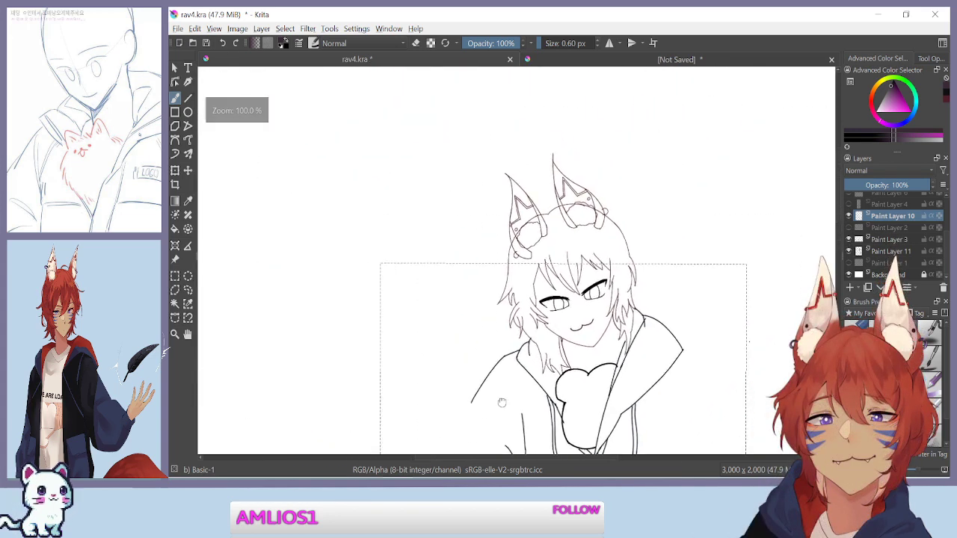
pyautogui.moveTo(633, 298); pyautogui.dragTo(444, 400)
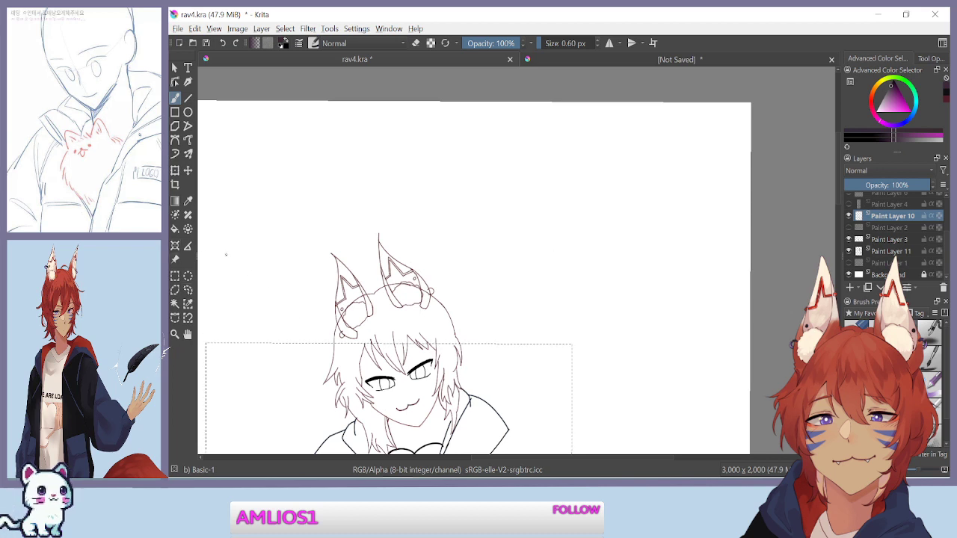
pyautogui.click(188, 276)
pyautogui.click(201, 249)
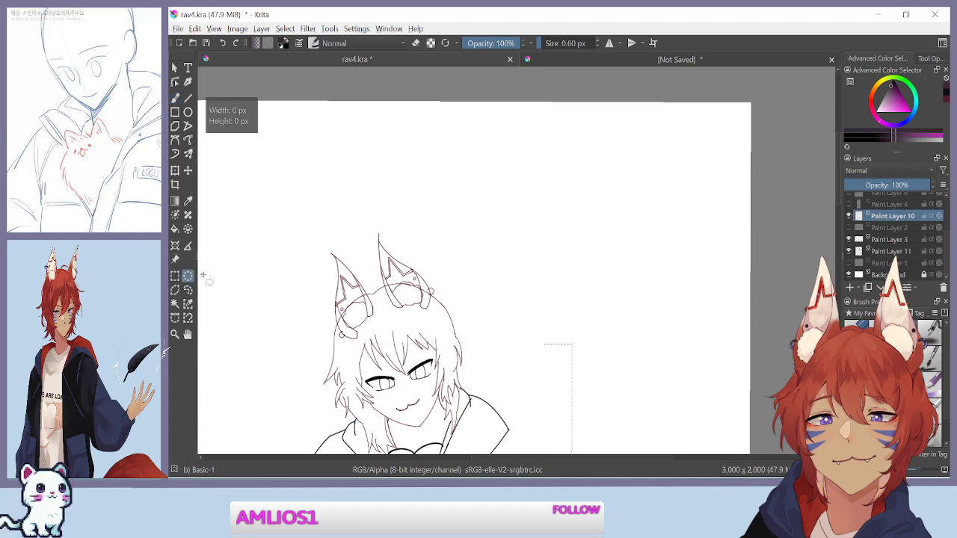
# Set the brush size to 11.22 px and paint a small solid oval colour swatch in the empty area beside the ears
pyautogui.press('b')
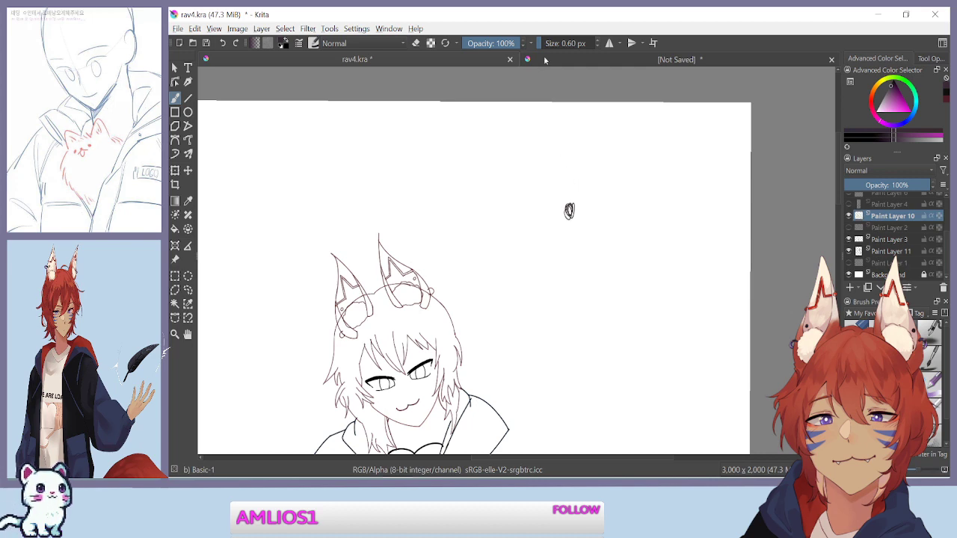
pyautogui.click(549, 45)
pyautogui.moveTo(571, 197); pyautogui.dragTo(568, 214)
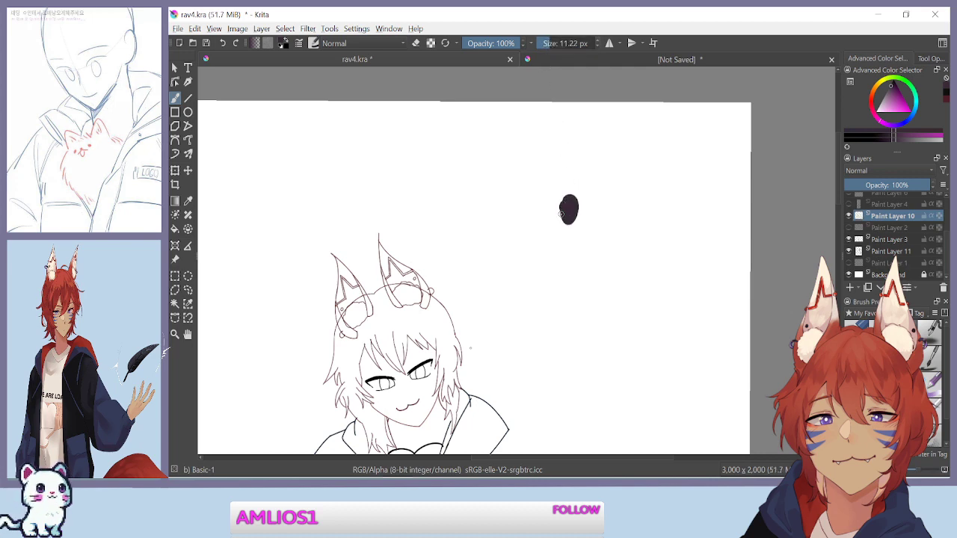
# Toggle Paint Layer 10 off and on to check what it contains around the collar
pyautogui.press('-')
pyautogui.hotkey('ctrl', '+')
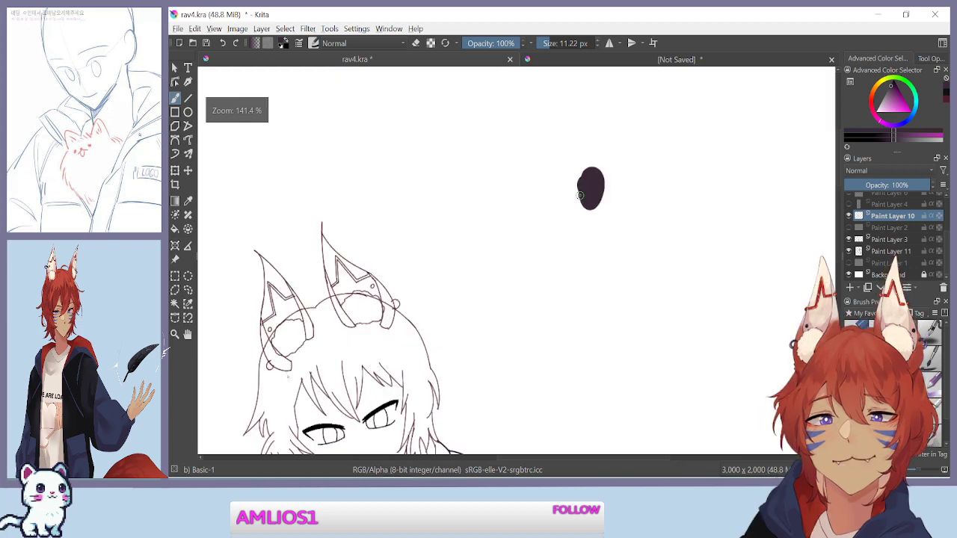
pyautogui.moveTo(279, 377)
pyautogui.mouseDown()
pyautogui.moveTo(396, 274)
pyautogui.moveTo(543, 203)
pyautogui.moveTo(477, 249)
pyautogui.mouseUp()
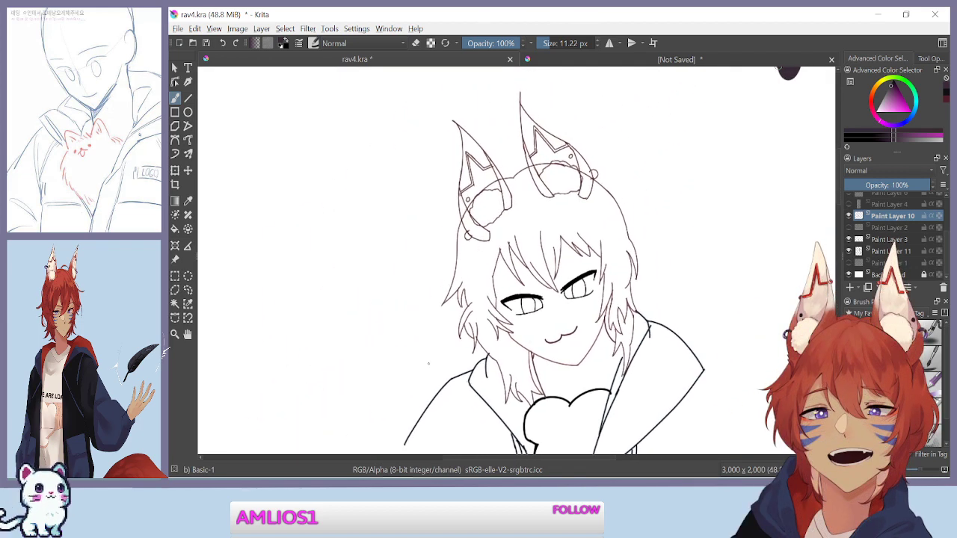
pyautogui.moveTo(386, 349)
pyautogui.mouseDown()
pyautogui.moveTo(344, 205)
pyautogui.moveTo(336, 232)
pyautogui.mouseUp()
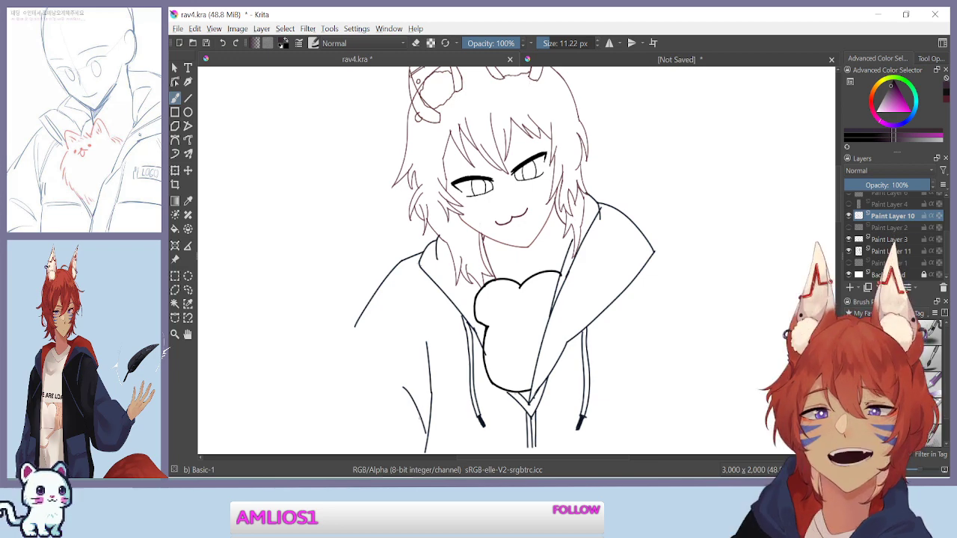
pyautogui.hotkey('ctrl', '+')
pyautogui.hotkey('ctrl', '+')
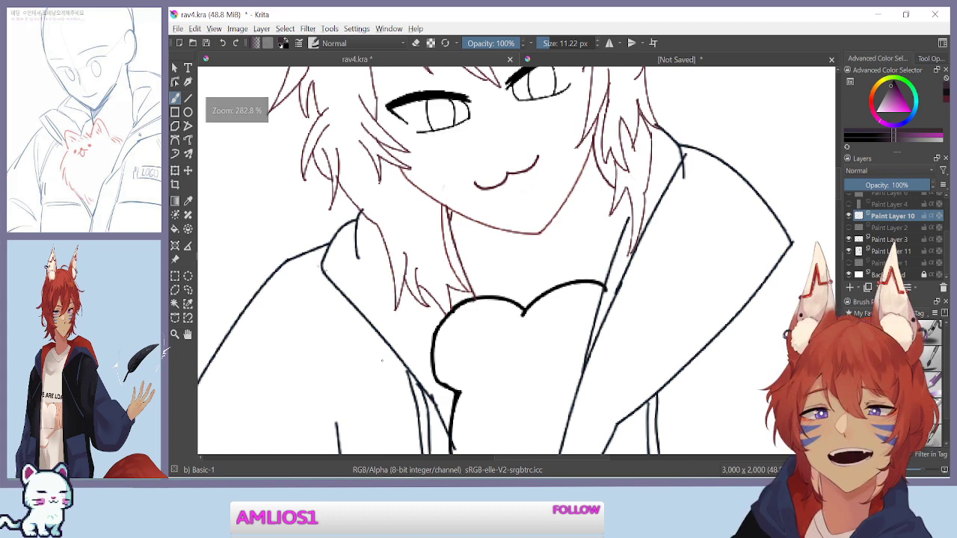
pyautogui.moveTo(366, 363)
pyautogui.mouseDown()
pyautogui.moveTo(349, 315)
pyautogui.moveTo(319, 319)
pyautogui.mouseUp()
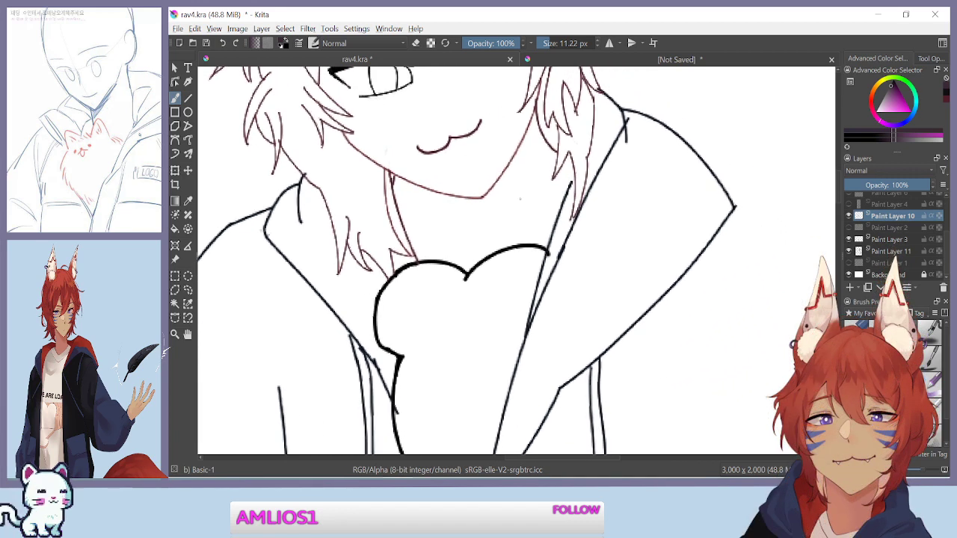
pyautogui.click(880, 252)
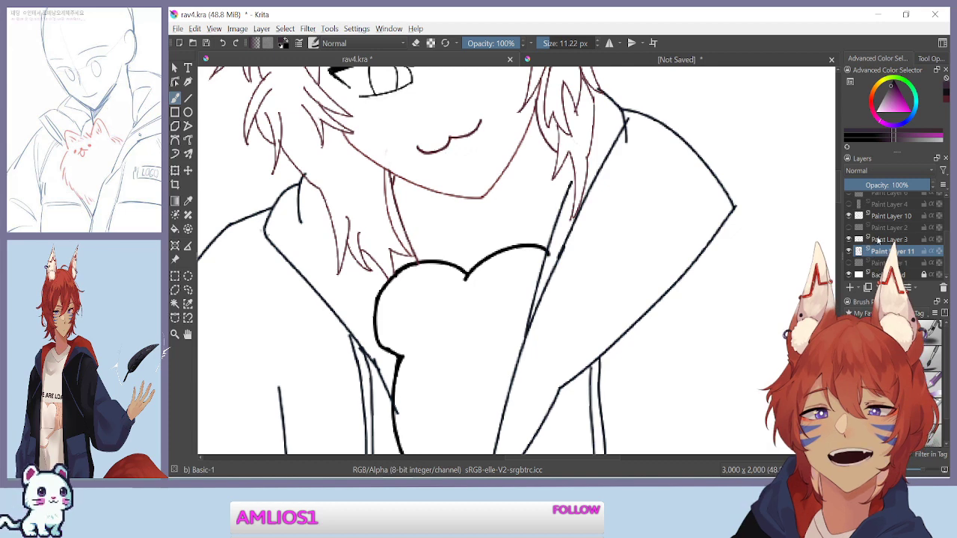
pyautogui.scroll(2, 871, 251)
pyautogui.click(848, 249)
pyautogui.click(848, 249)
pyautogui.click(849, 249)
pyautogui.click(848, 249)
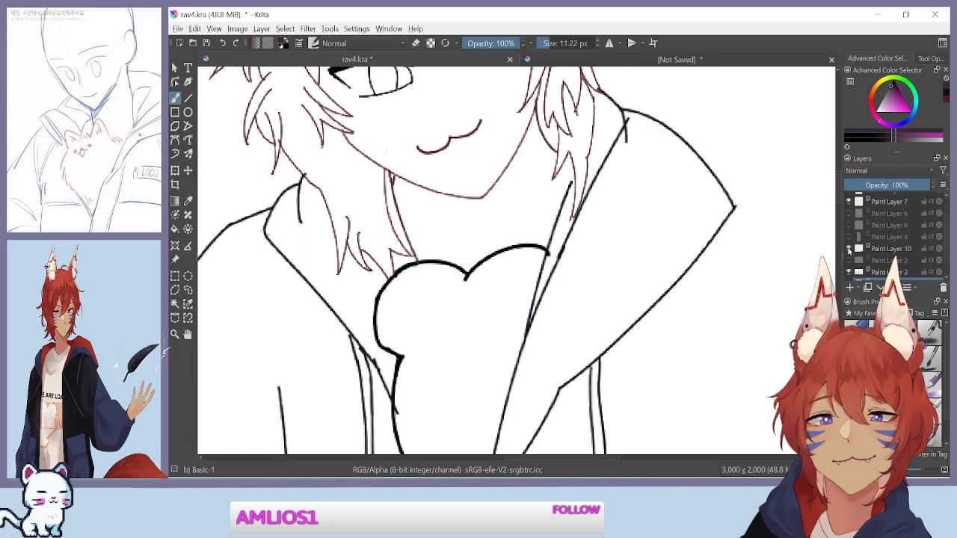
# Add a new paint layer directly above Paint Layer 10 and set the brush size to 1.00 px
pyautogui.click(897, 249)
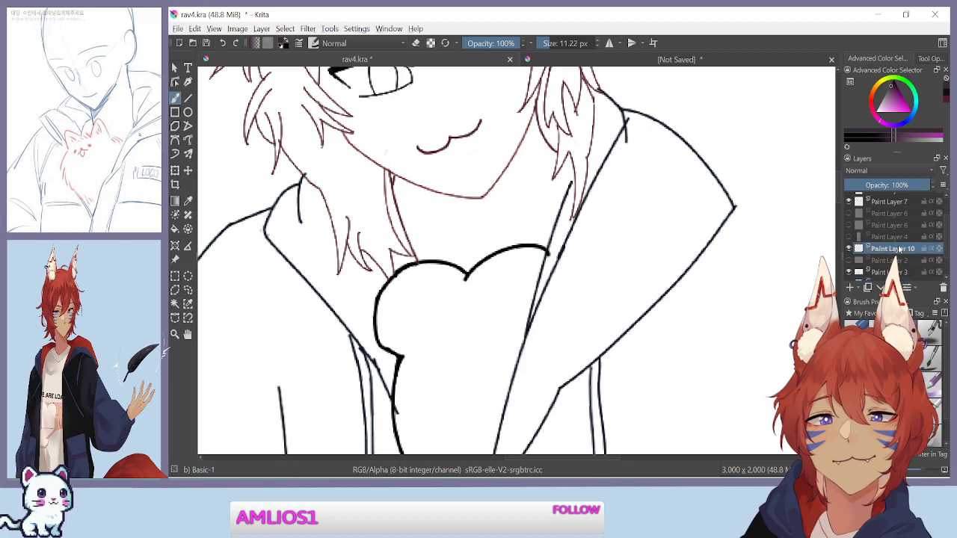
pyautogui.click(850, 288)
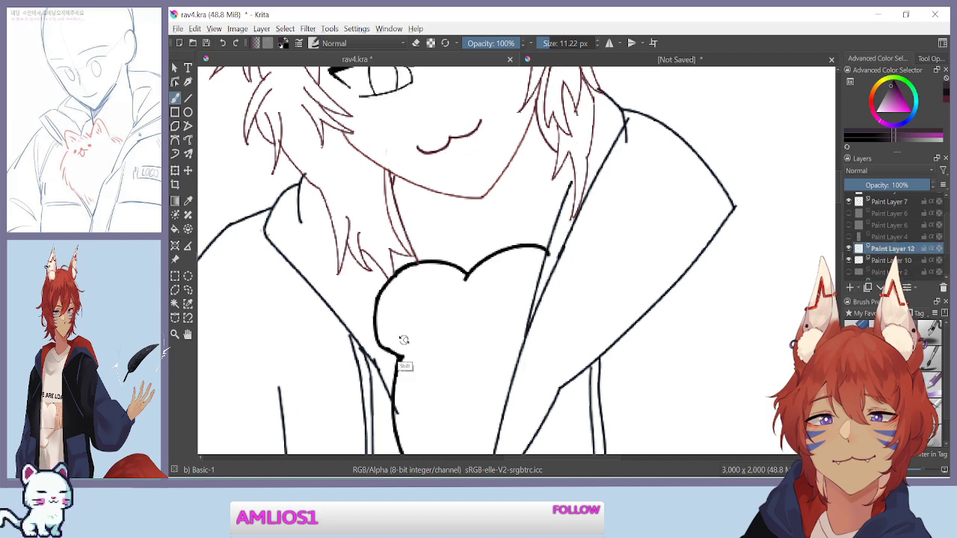
pyautogui.moveTo(407, 338); pyautogui.dragTo(374, 267)
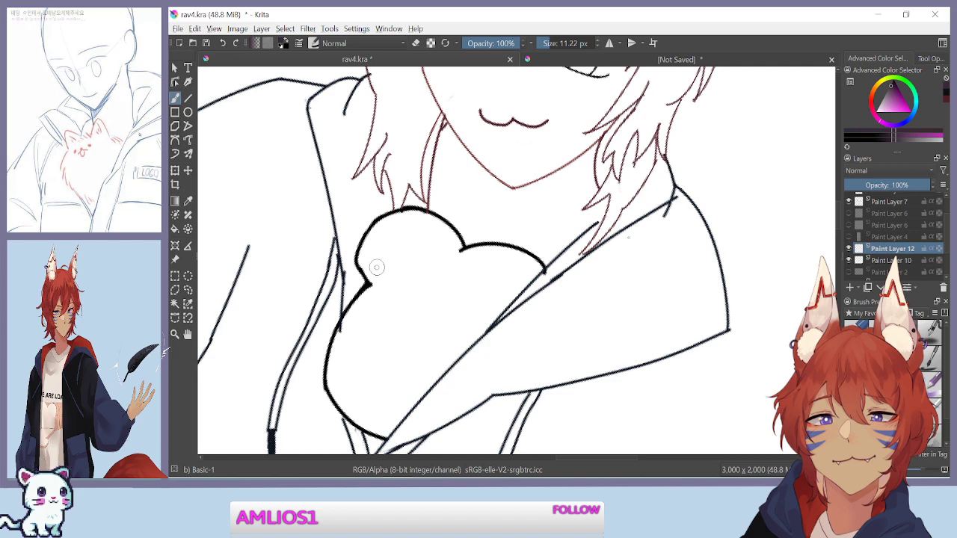
pyautogui.click(543, 43)
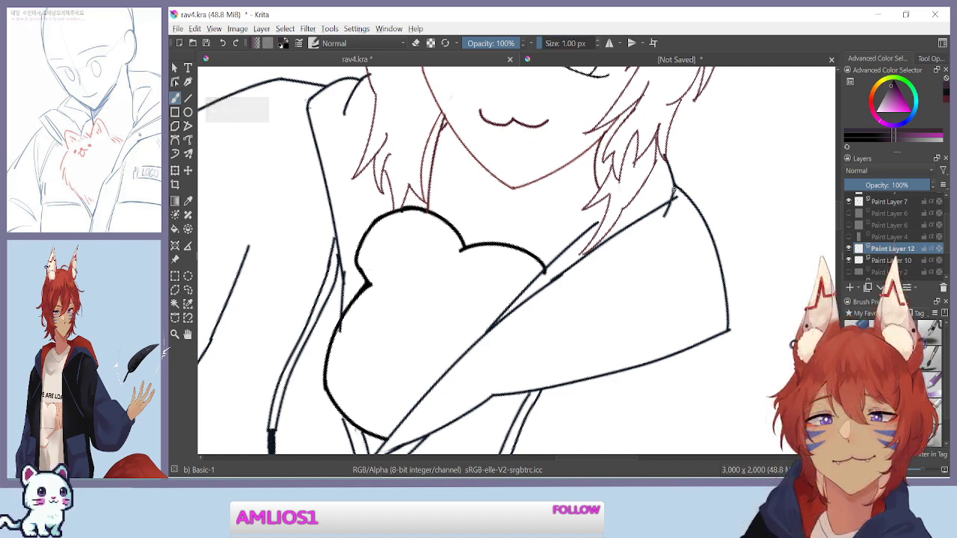
# Add a thin second line along the outer lower edge of the large collar flap, running down to its corner
pyautogui.moveTo(592, 183)
pyautogui.mouseDown()
pyautogui.moveTo(474, 250)
pyautogui.moveTo(465, 236)
pyautogui.moveTo(420, 327)
pyautogui.mouseUp()
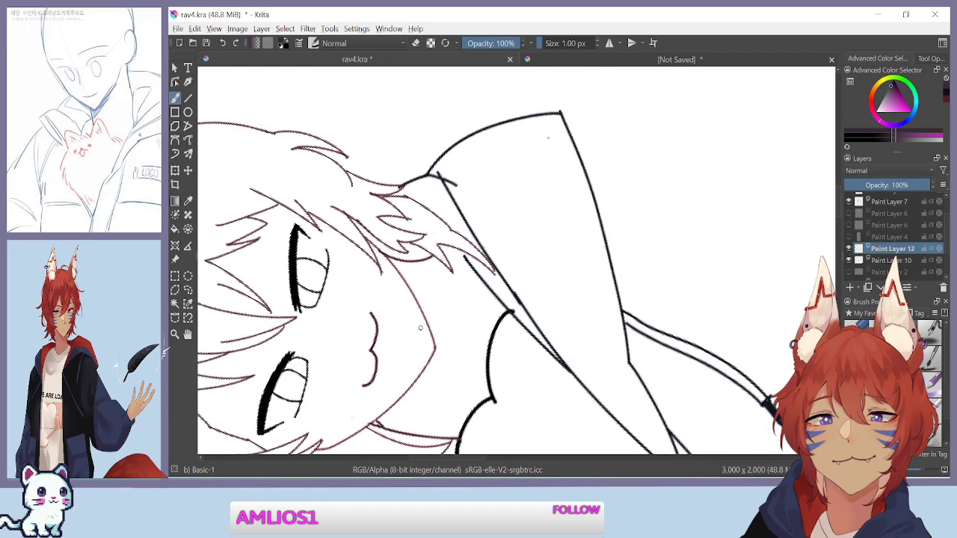
pyautogui.moveTo(561, 113); pyautogui.dragTo(588, 280)
pyautogui.hotkey('ctrl', 'z')
pyautogui.moveTo(562, 114); pyautogui.dragTo(624, 359)
pyautogui.hotkey('ctrl', 'z')
pyautogui.moveTo(602, 271); pyautogui.dragTo(628, 360)
pyautogui.hotkey('ctrl', 'z')
pyautogui.moveTo(602, 270); pyautogui.dragTo(632, 350)
pyautogui.hotkey('ctrl', 'z')
pyautogui.moveTo(602, 271); pyautogui.dragTo(628, 362)
# Thicken the large collar flap's lower edge from its corner down to the V-shaped point beneath the rounded creature
pyautogui.moveTo(419, 387); pyautogui.dragTo(492, 346)
pyautogui.moveTo(384, 386); pyautogui.dragTo(390, 210)
pyautogui.moveTo(351, 324); pyautogui.dragTo(351, 312)
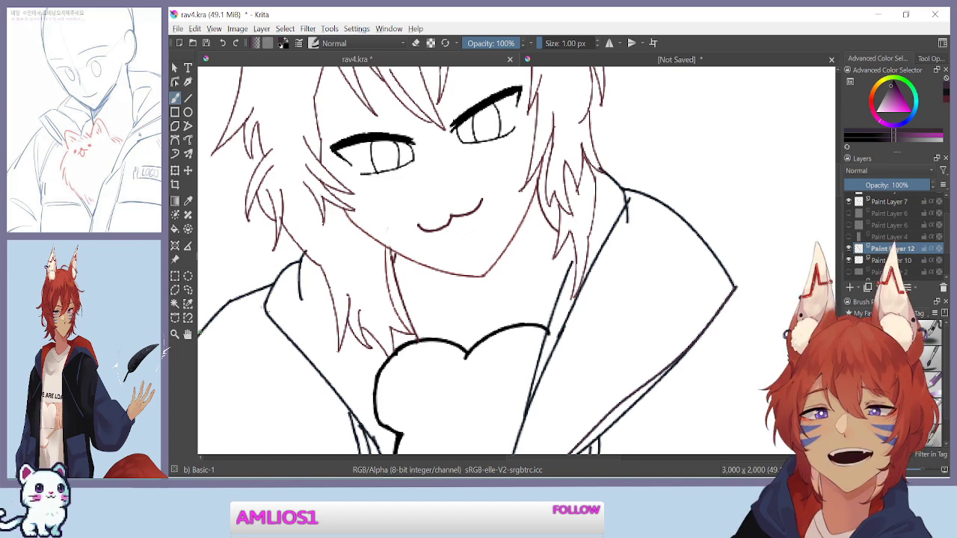
pyautogui.moveTo(395, 334); pyautogui.dragTo(379, 223)
pyautogui.moveTo(291, 260)
pyautogui.mouseDown()
pyautogui.moveTo(277, 334)
pyautogui.moveTo(426, 364)
pyautogui.moveTo(446, 247)
pyautogui.mouseUp()
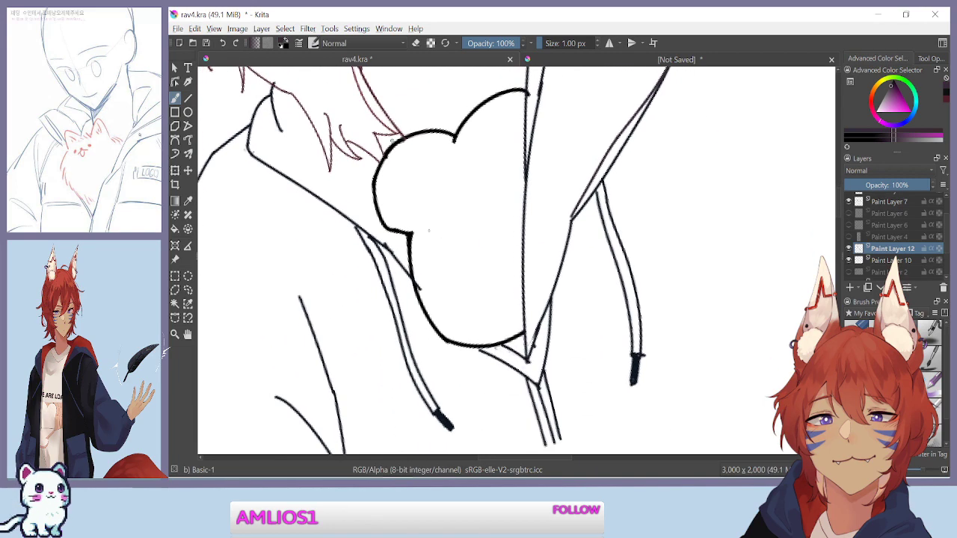
pyautogui.moveTo(384, 213); pyautogui.dragTo(370, 235)
pyautogui.moveTo(484, 192); pyautogui.dragTo(444, 182)
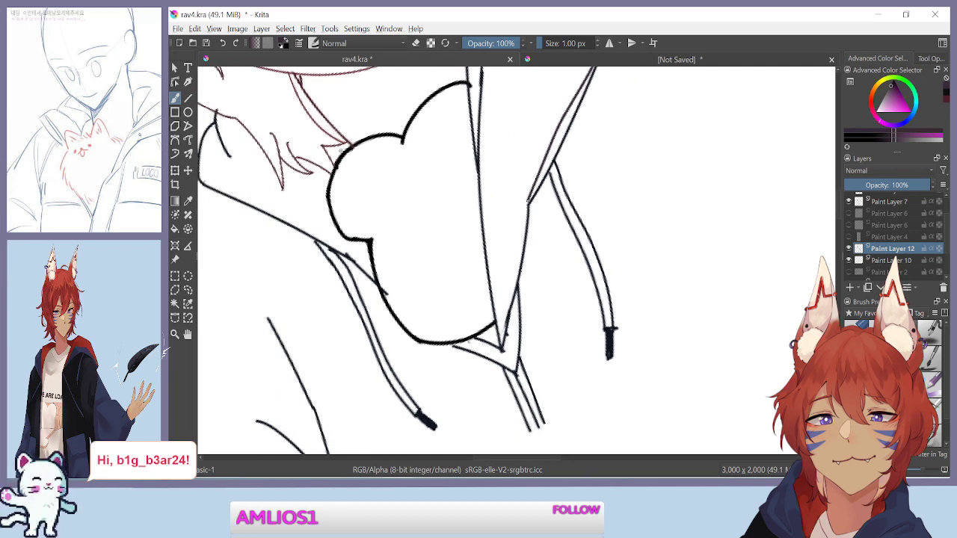
pyautogui.moveTo(528, 200); pyautogui.dragTo(501, 346)
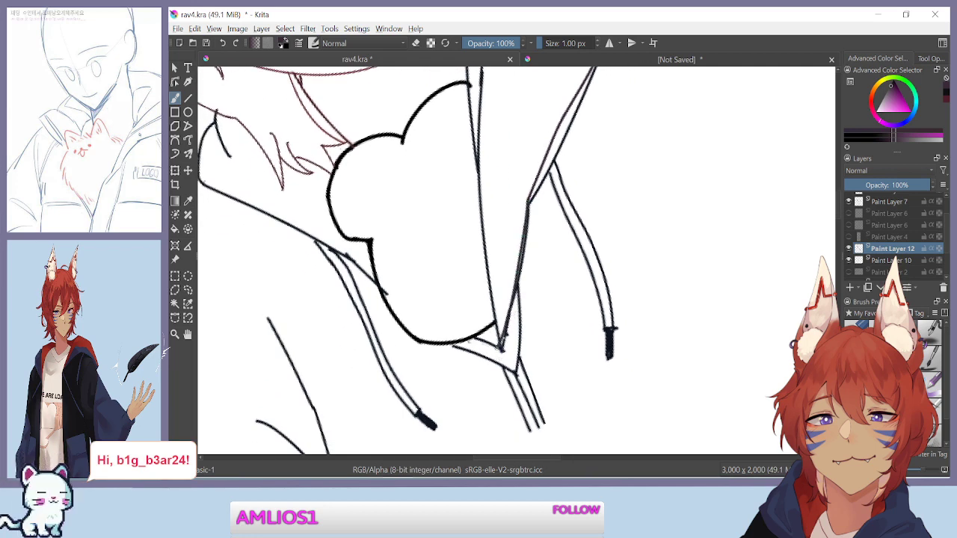
pyautogui.moveTo(401, 336); pyautogui.dragTo(412, 303)
pyautogui.hotkey('ctrl', 'z')
pyautogui.moveTo(538, 169); pyautogui.dragTo(501, 330)
pyautogui.hotkey('ctrl', 'z')
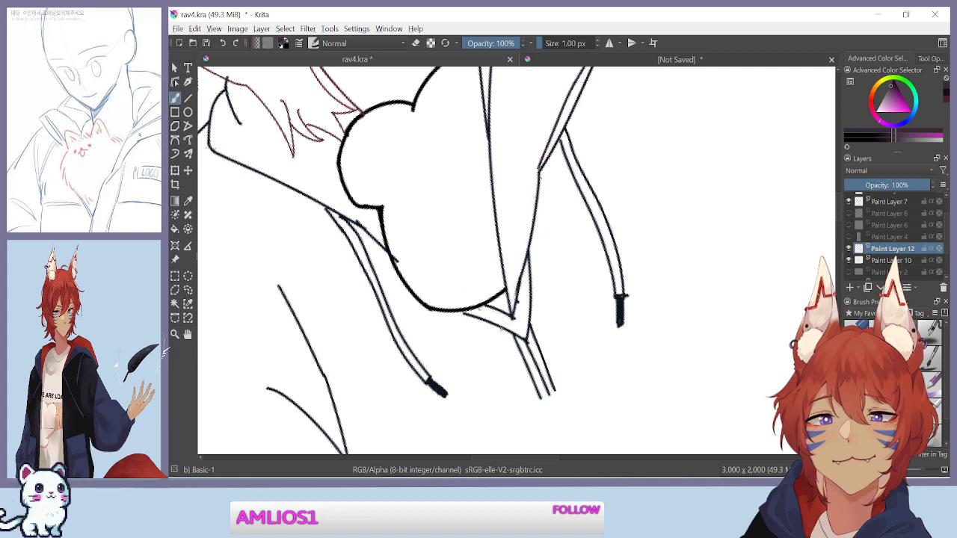
pyautogui.moveTo(540, 169); pyautogui.dragTo(513, 321)
pyautogui.hotkey('ctrl', 'z')
pyautogui.moveTo(539, 169)
pyautogui.mouseDown()
pyautogui.moveTo(510, 335)
pyautogui.moveTo(537, 192)
pyautogui.moveTo(513, 321)
pyautogui.mouseUp()
pyautogui.hotkey('ctrl', 'z')
pyautogui.moveTo(385, 368); pyautogui.dragTo(404, 323)
pyautogui.moveTo(354, 371); pyautogui.dragTo(414, 136)
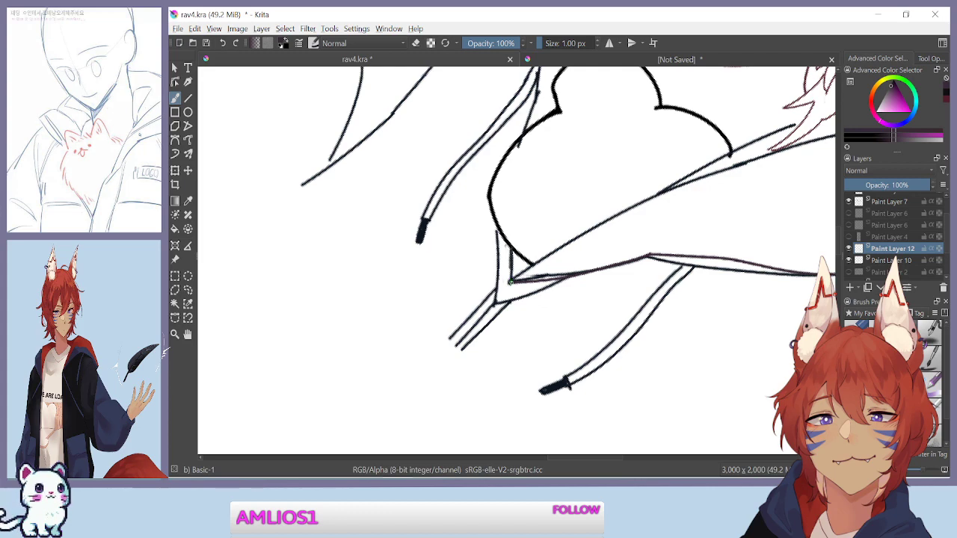
# Thicken the outer line of the V-shaped collar tip beneath the rounded creature
pyautogui.moveTo(441, 228); pyautogui.dragTo(418, 261)
pyautogui.moveTo(399, 202)
pyautogui.mouseDown()
pyautogui.moveTo(353, 259)
pyautogui.moveTo(354, 326)
pyautogui.moveTo(348, 314)
pyautogui.moveTo(366, 308)
pyautogui.mouseUp()
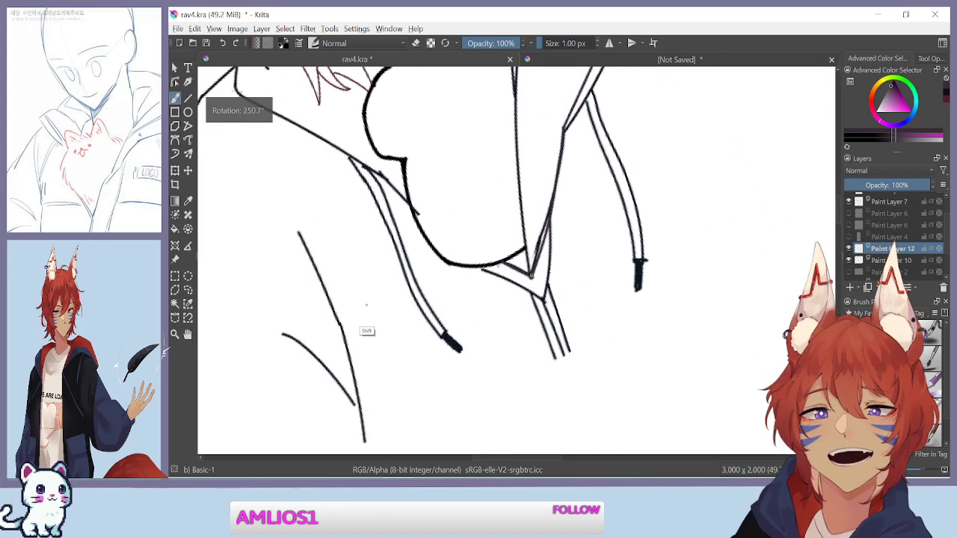
pyautogui.moveTo(438, 158); pyautogui.dragTo(441, 214)
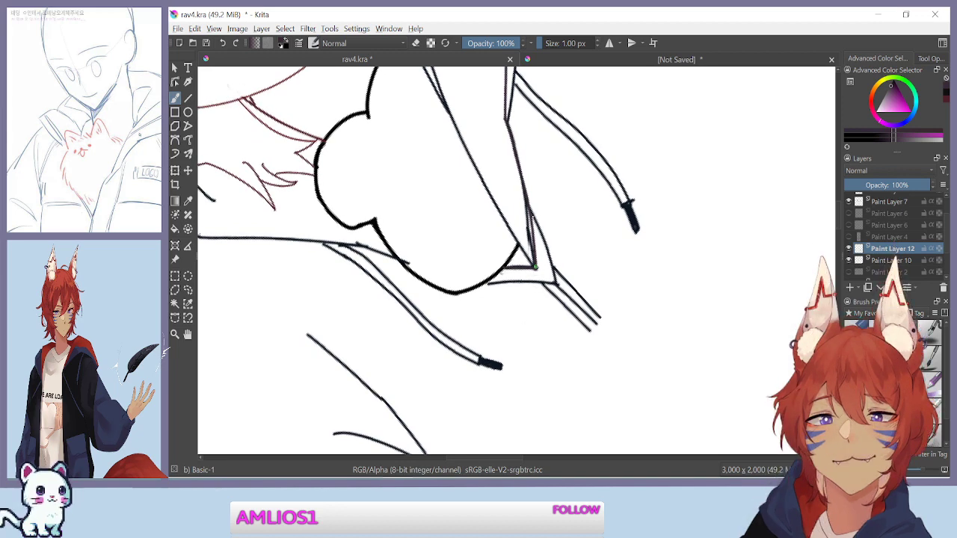
pyautogui.moveTo(530, 211); pyautogui.dragTo(556, 286)
pyautogui.hotkey('ctrl', 'z')
pyautogui.moveTo(529, 208); pyautogui.dragTo(555, 286)
pyautogui.moveTo(373, 383)
pyautogui.mouseDown()
pyautogui.moveTo(351, 296)
pyautogui.moveTo(446, 151)
pyautogui.mouseUp()
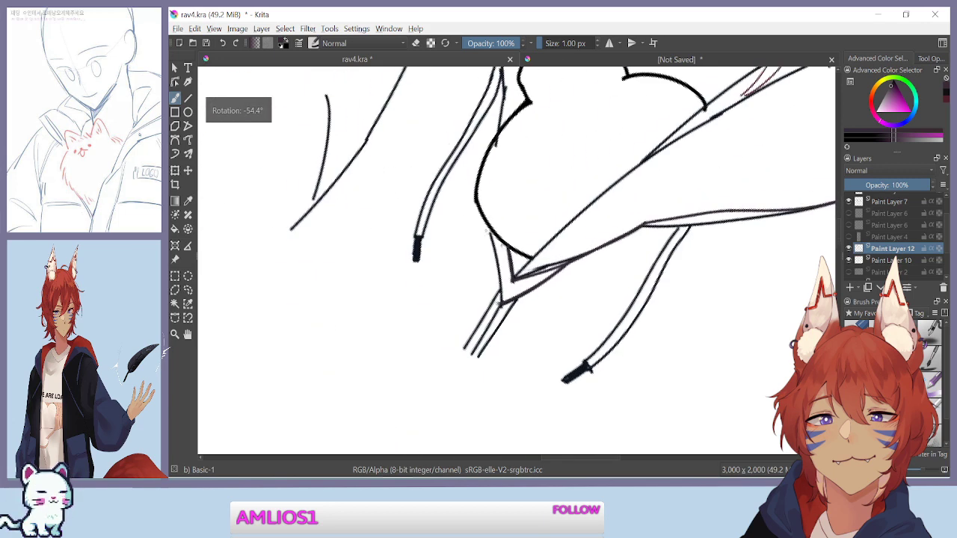
pyautogui.moveTo(419, 232)
pyautogui.mouseDown()
pyautogui.moveTo(352, 315)
pyautogui.moveTo(386, 262)
pyautogui.moveTo(414, 344)
pyautogui.mouseUp()
pyautogui.moveTo(354, 367); pyautogui.dragTo(362, 333)
pyautogui.moveTo(403, 216); pyautogui.dragTo(416, 266)
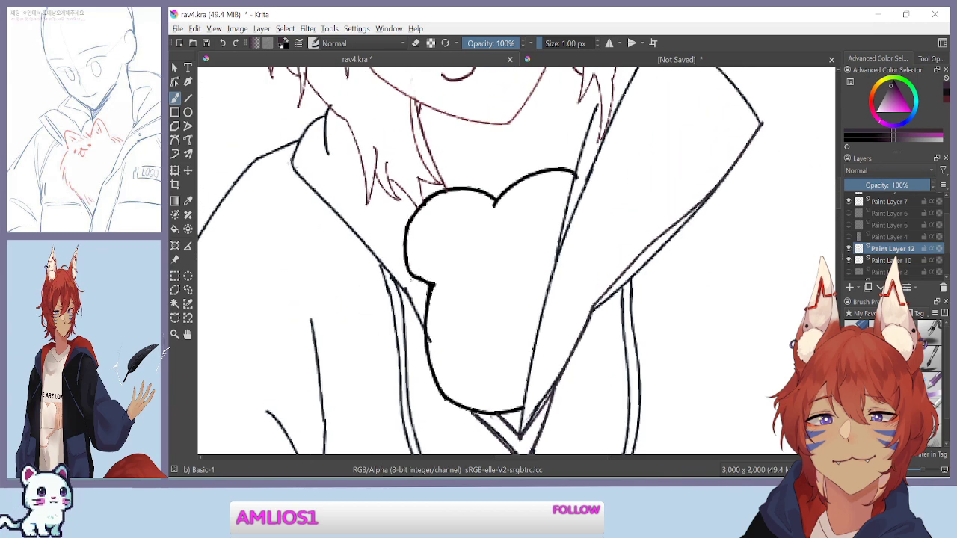
# Add a second line along the opposite collar edge, from the shoulder corner to the rounded creature's outline
pyautogui.moveTo(363, 228)
pyautogui.mouseDown()
pyautogui.moveTo(336, 311)
pyautogui.moveTo(341, 367)
pyautogui.moveTo(353, 241)
pyautogui.mouseUp()
pyautogui.moveTo(336, 333); pyautogui.dragTo(345, 246)
pyautogui.moveTo(366, 137); pyautogui.dragTo(472, 272)
pyautogui.hotkey('ctrl', 'z')
pyautogui.moveTo(367, 137)
pyautogui.mouseDown()
pyautogui.moveTo(427, 199)
pyautogui.moveTo(492, 302)
pyautogui.mouseUp()
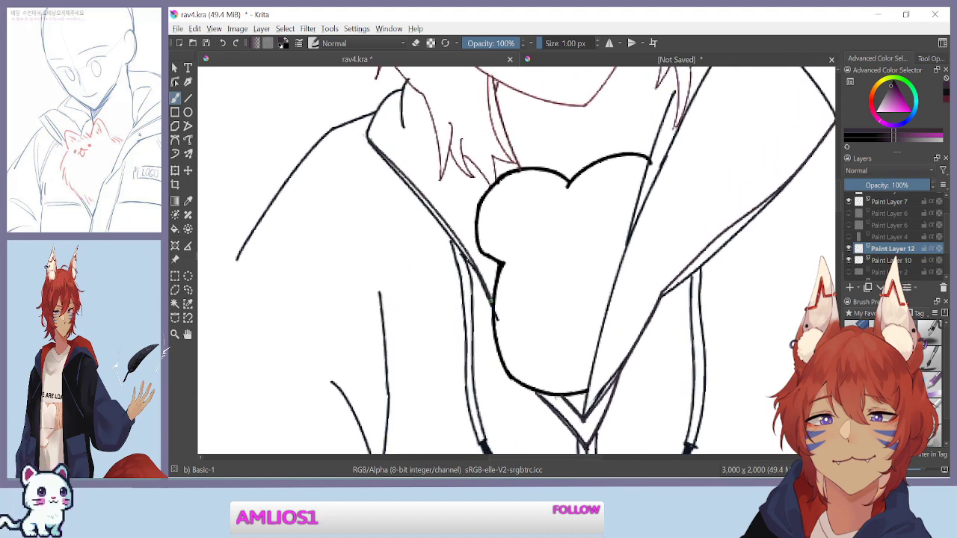
# Thicken the collar's corner at the shoulder and the short hood fold line beside the hair using a 1.00 px brush
pyautogui.moveTo(343, 172); pyautogui.dragTo(329, 308)
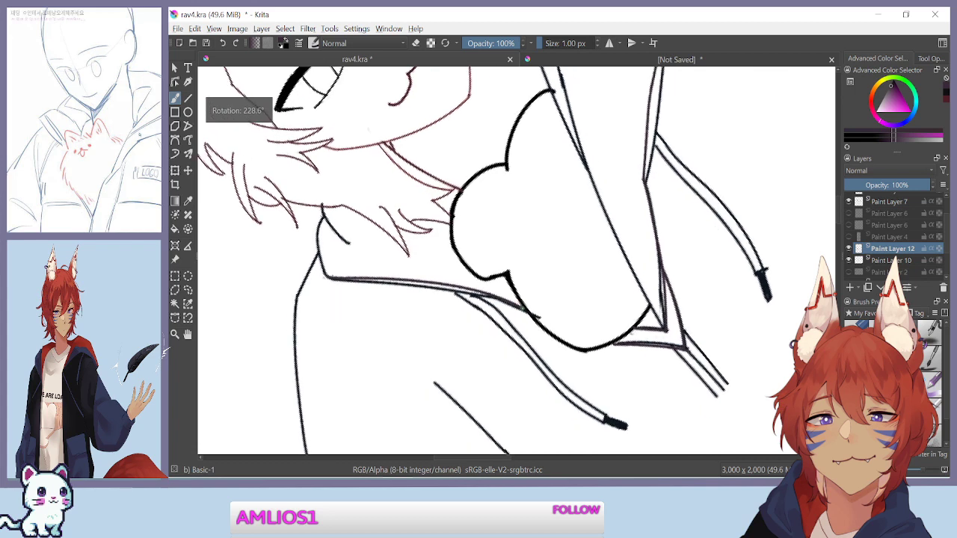
pyautogui.moveTo(320, 257); pyautogui.dragTo(330, 282)
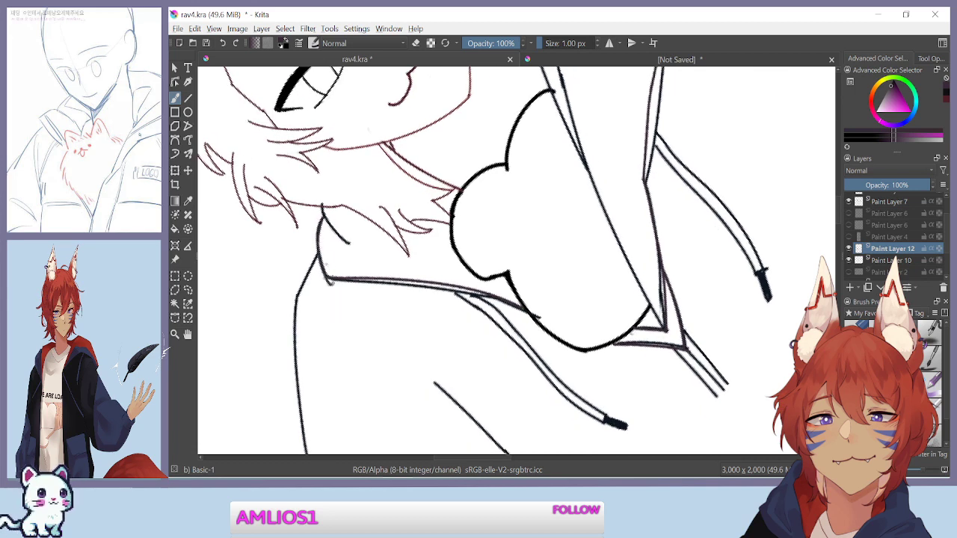
pyautogui.hotkey('ctrl', 'z')
pyautogui.moveTo(323, 217); pyautogui.dragTo(335, 279)
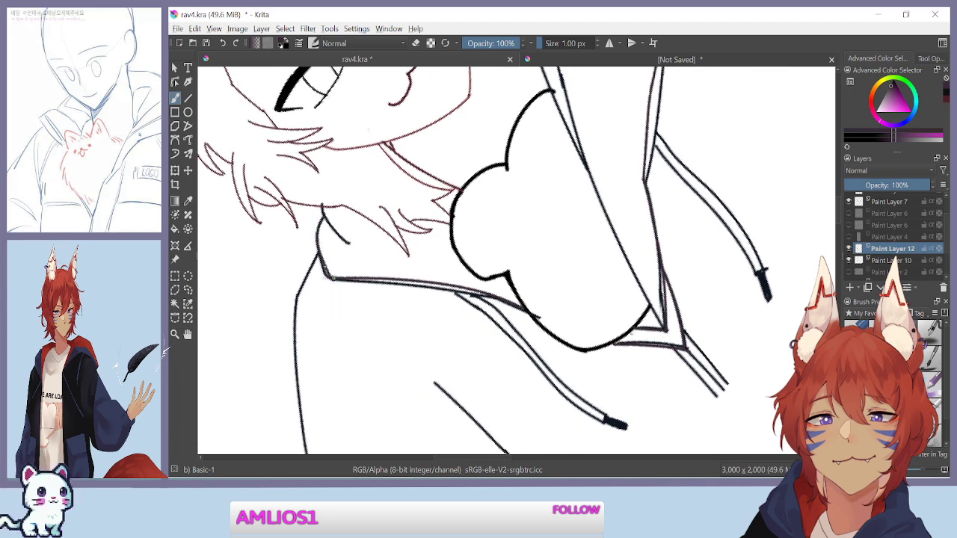
pyautogui.press(']')
pyautogui.press(']')
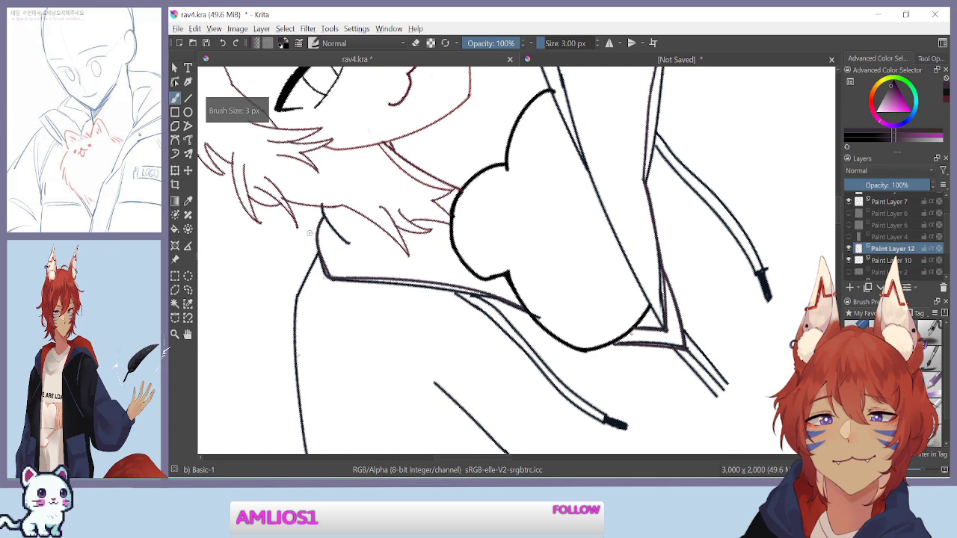
pyautogui.moveTo(282, 333); pyautogui.dragTo(276, 344)
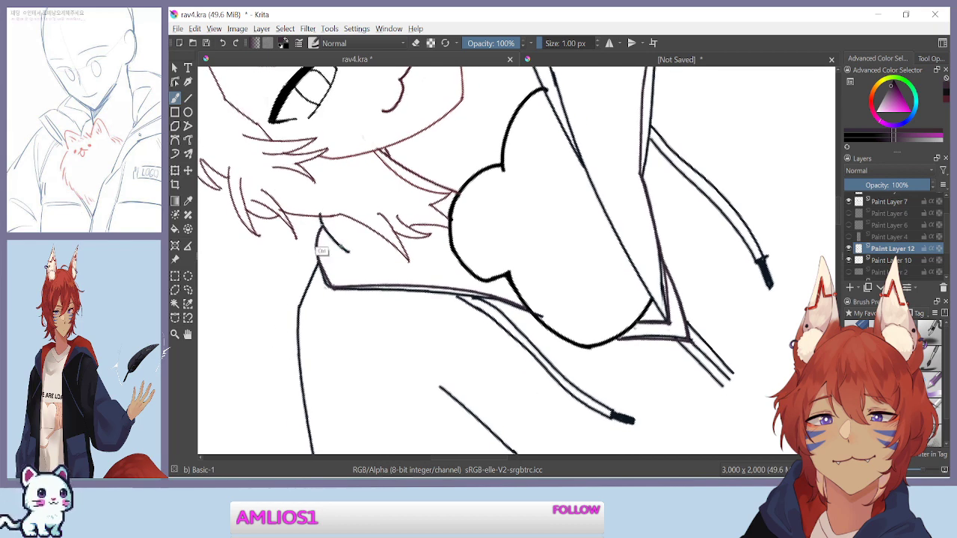
pyautogui.moveTo(320, 217); pyautogui.dragTo(349, 254)
pyautogui.hotkey('ctrl', 'z')
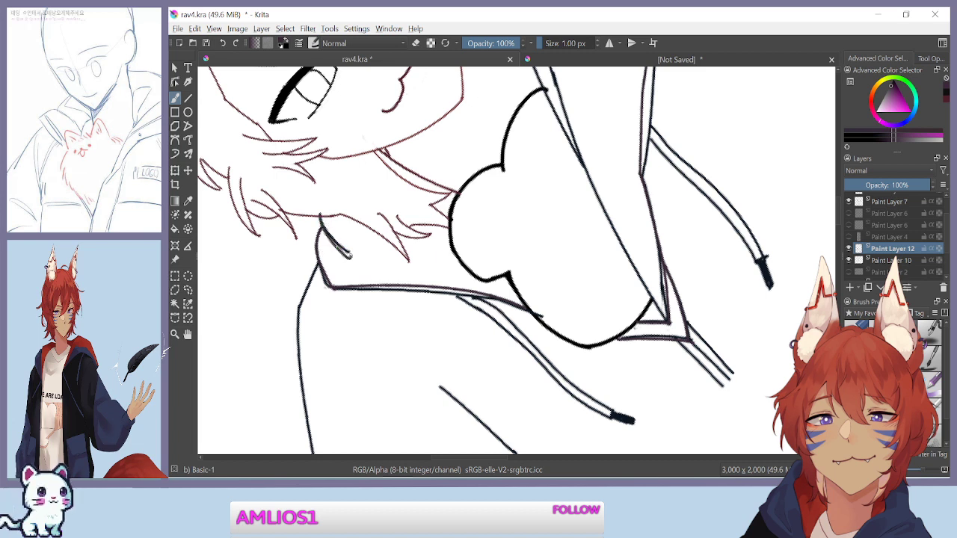
pyautogui.moveTo(320, 216); pyautogui.dragTo(355, 254)
pyautogui.moveTo(321, 334); pyautogui.dragTo(341, 155)
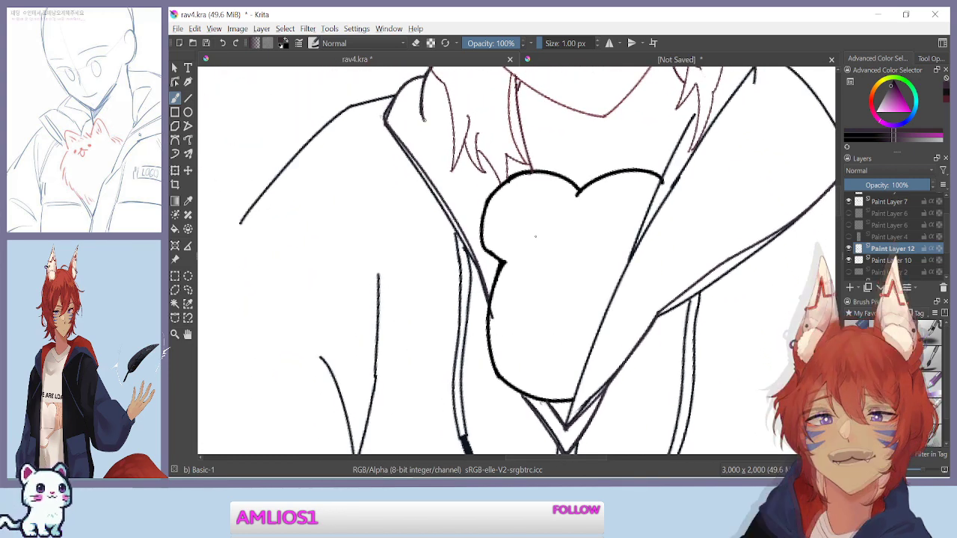
pyautogui.moveTo(537, 224); pyautogui.dragTo(599, 223)
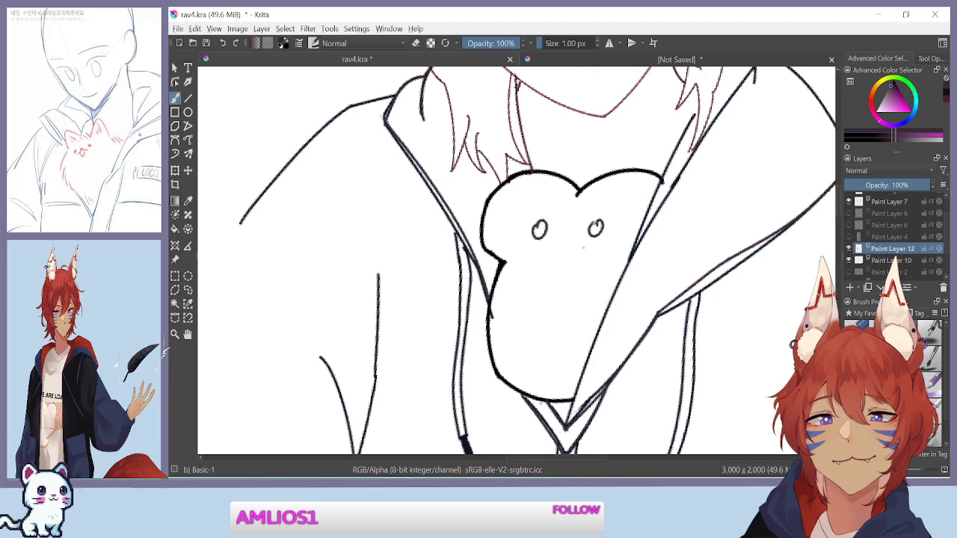
pyautogui.moveTo(535, 314); pyautogui.dragTo(575, 317)
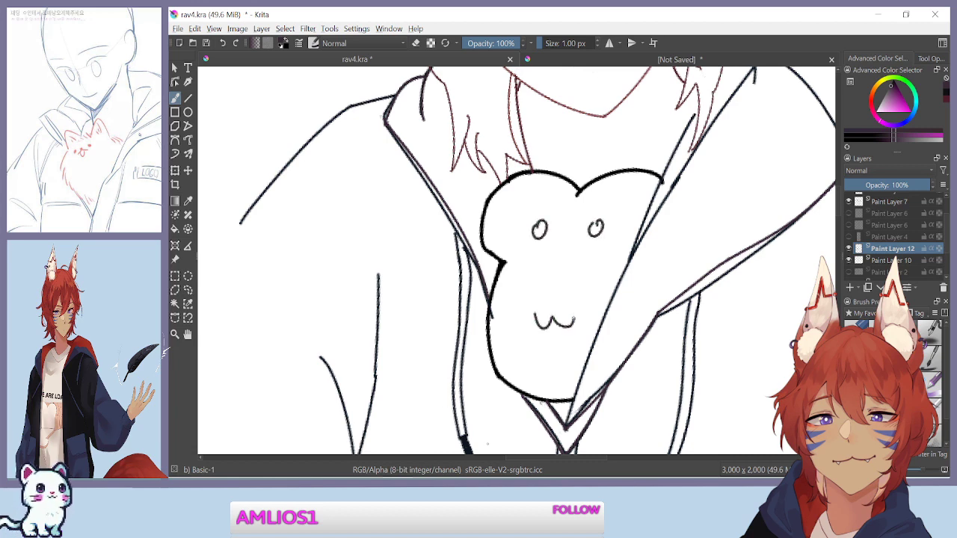
pyautogui.hotkey('ctrl', 'z')
pyautogui.hotkey('ctrl', 'z')
pyautogui.hotkey('ctrl', 'z')
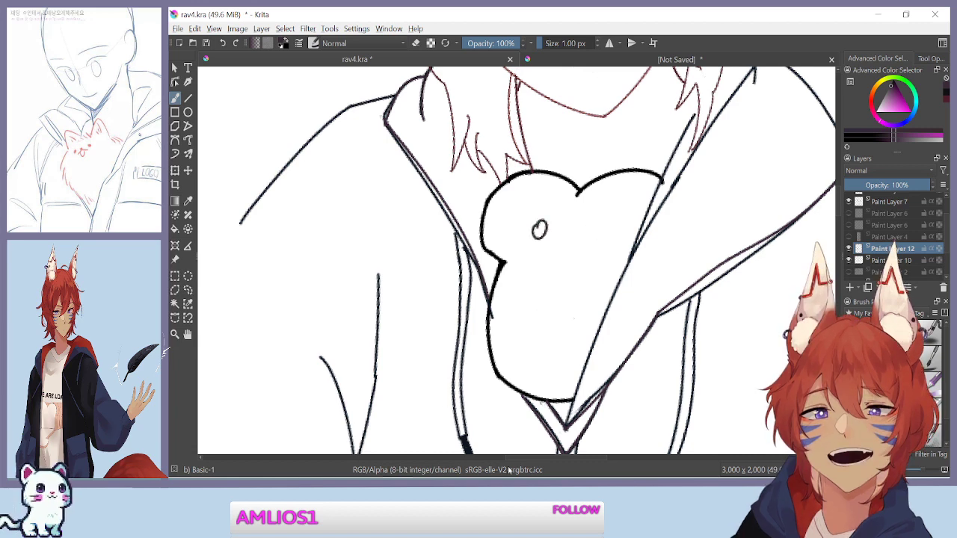
pyautogui.hotkey('ctrl', 'z')
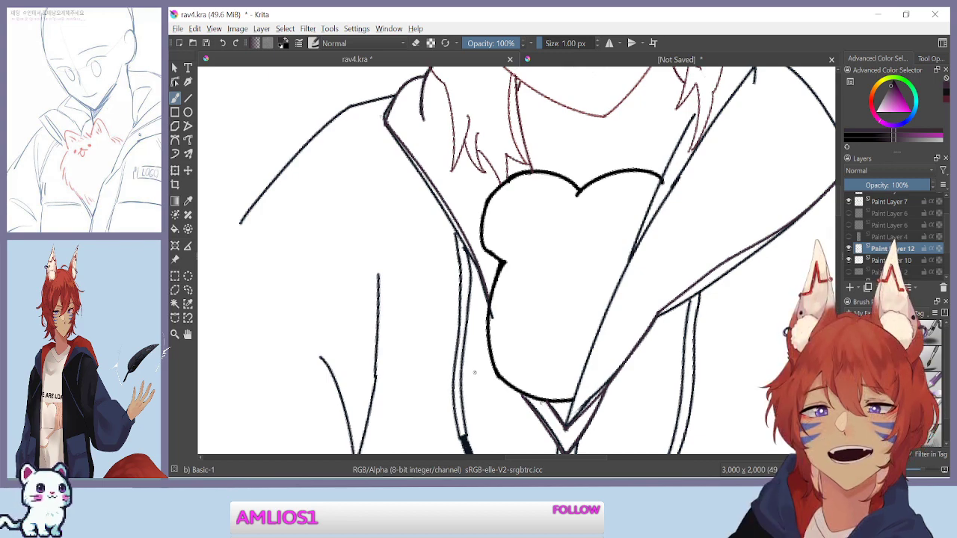
# Select Paint Layer 1 and make its rough sketch visible beneath the line art
pyautogui.moveTo(400, 340)
pyautogui.mouseDown()
pyautogui.moveTo(427, 338)
pyautogui.moveTo(428, 411)
pyautogui.moveTo(507, 337)
pyautogui.mouseUp()
pyautogui.moveTo(352, 257)
pyautogui.mouseDown()
pyautogui.moveTo(311, 309)
pyautogui.moveTo(374, 395)
pyautogui.moveTo(413, 412)
pyautogui.moveTo(354, 351)
pyautogui.mouseUp()
pyautogui.moveTo(355, 354)
pyautogui.mouseDown()
pyautogui.moveTo(331, 280)
pyautogui.moveTo(330, 190)
pyautogui.mouseUp()
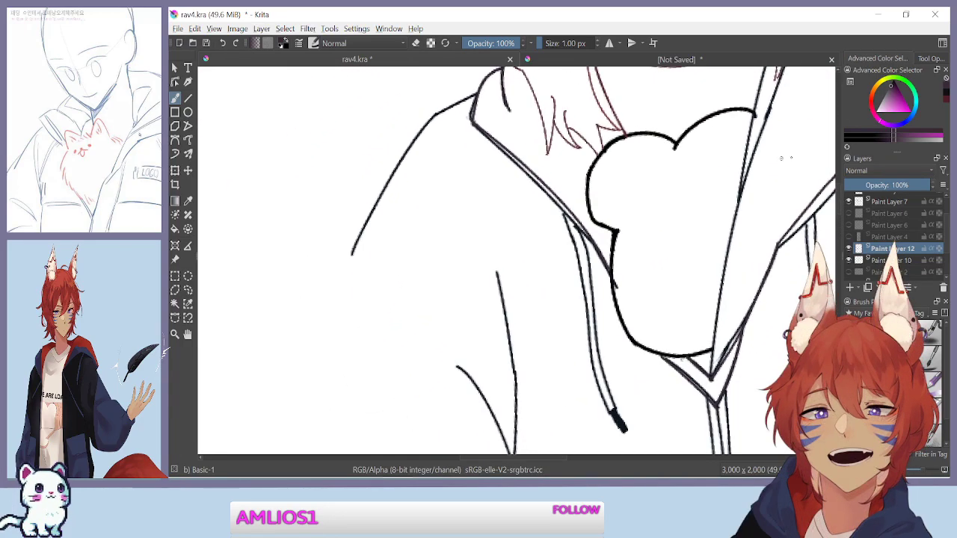
pyautogui.scroll(-1, 824, 271)
pyautogui.scroll(1, 772, 257)
pyautogui.scroll(-2, 864, 262)
pyautogui.click(852, 264)
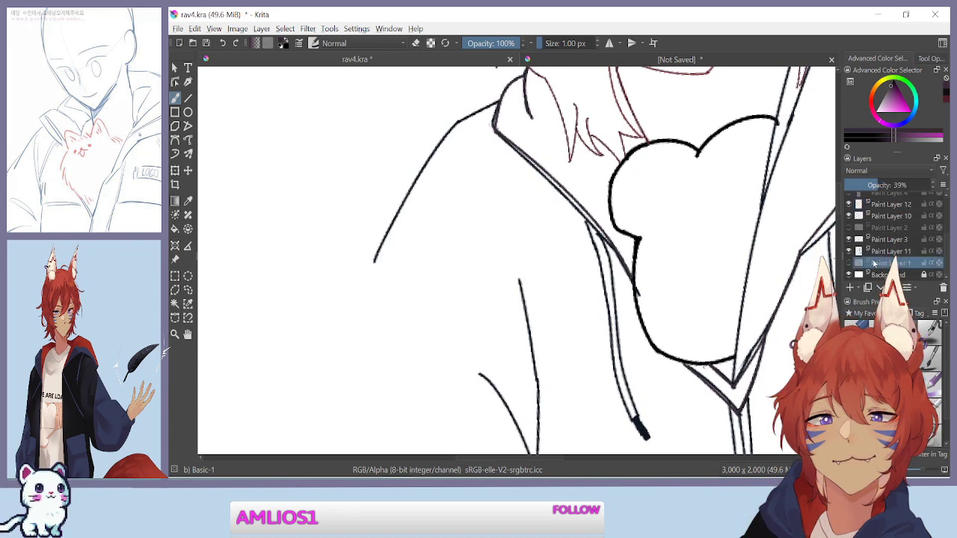
pyautogui.click(849, 264)
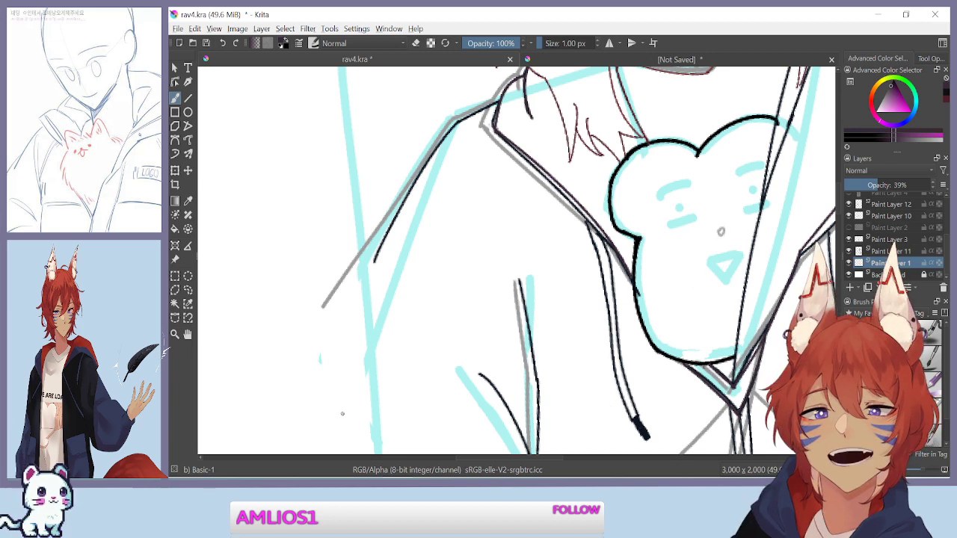
# Sketch a small nose above the creature's mouth on Paint Layer 1 and hide that layer
pyautogui.moveTo(723, 222); pyautogui.dragTo(721, 230)
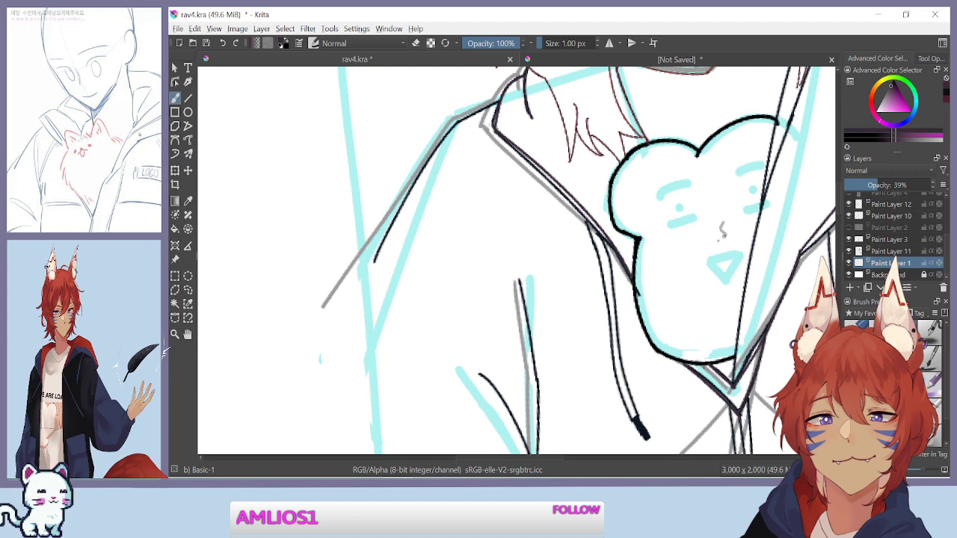
pyautogui.hotkey('ctrl', 'z')
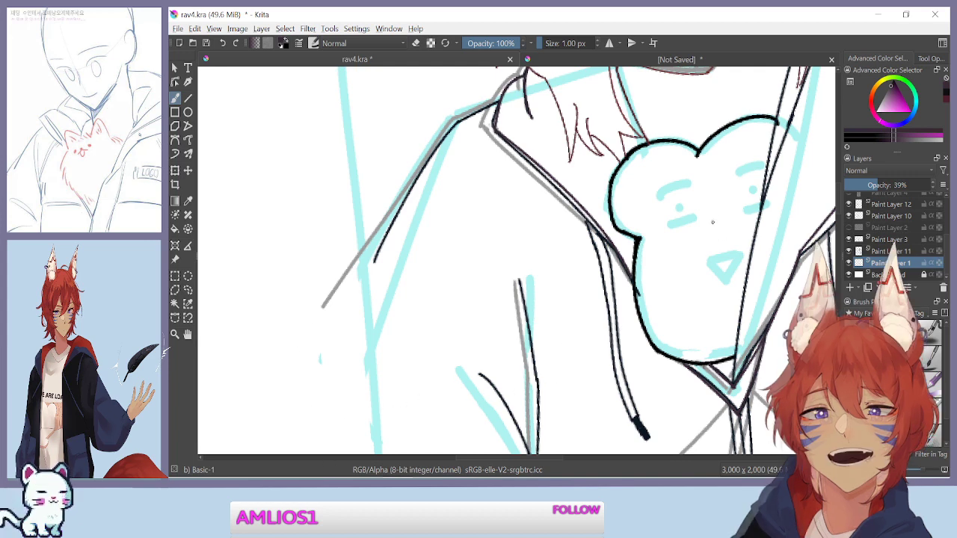
pyautogui.moveTo(712, 220)
pyautogui.mouseDown()
pyautogui.moveTo(710, 237)
pyautogui.moveTo(725, 236)
pyautogui.mouseUp()
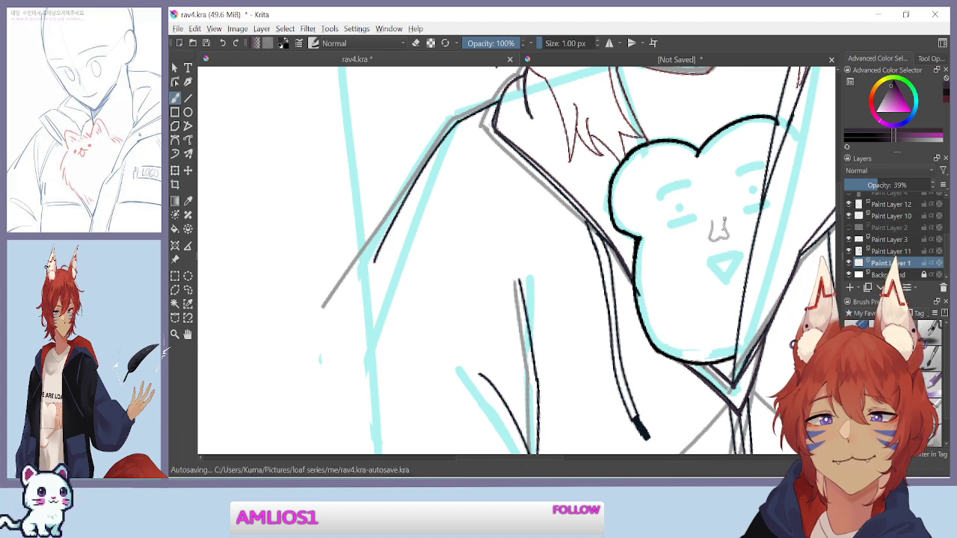
pyautogui.moveTo(397, 316); pyautogui.dragTo(338, 325)
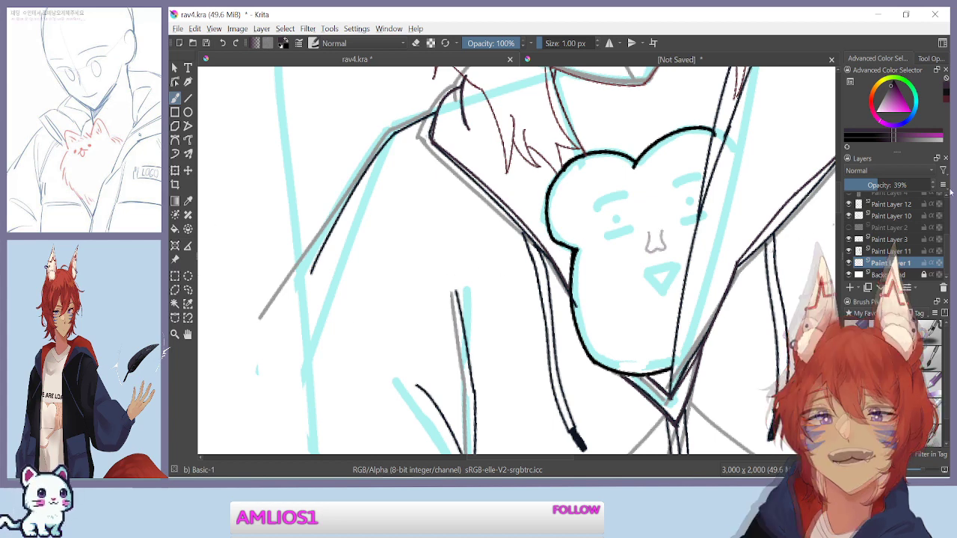
pyautogui.click(849, 263)
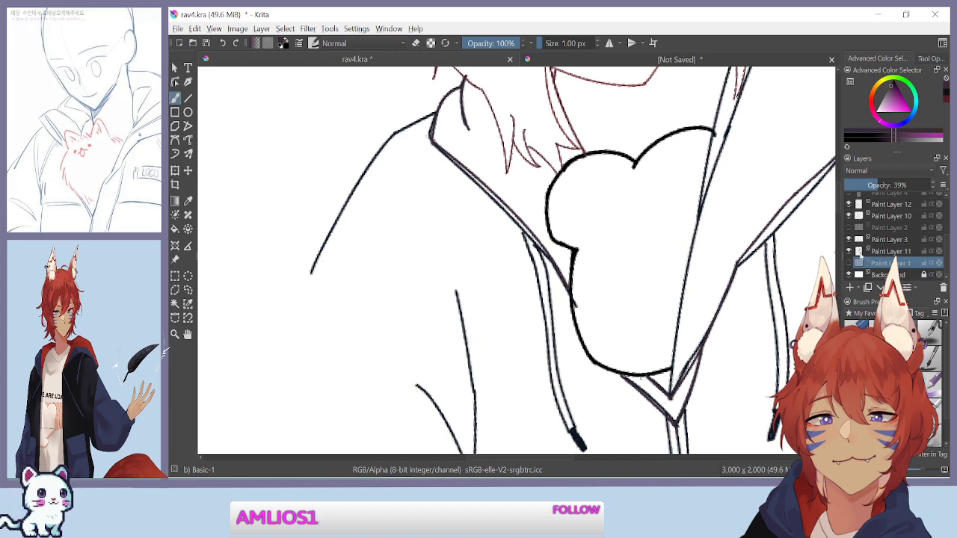
# Toggle Paint Layer 12 off and on to check its strokes, and make it the active layer
pyautogui.scroll(2, 848, 254)
pyautogui.click(849, 238)
pyautogui.click(849, 238)
pyautogui.click(849, 238)
pyautogui.click(848, 238)
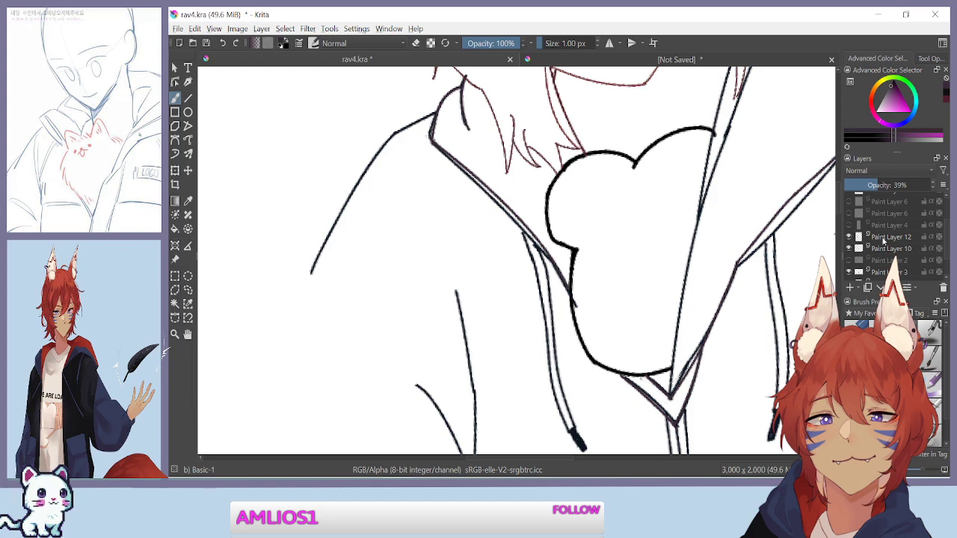
pyautogui.click(883, 240)
# Thicken the upper part of the shoulder line where it meets the collar
pyautogui.moveTo(362, 204)
pyautogui.mouseDown()
pyautogui.moveTo(310, 257)
pyautogui.moveTo(402, 410)
pyautogui.mouseUp()
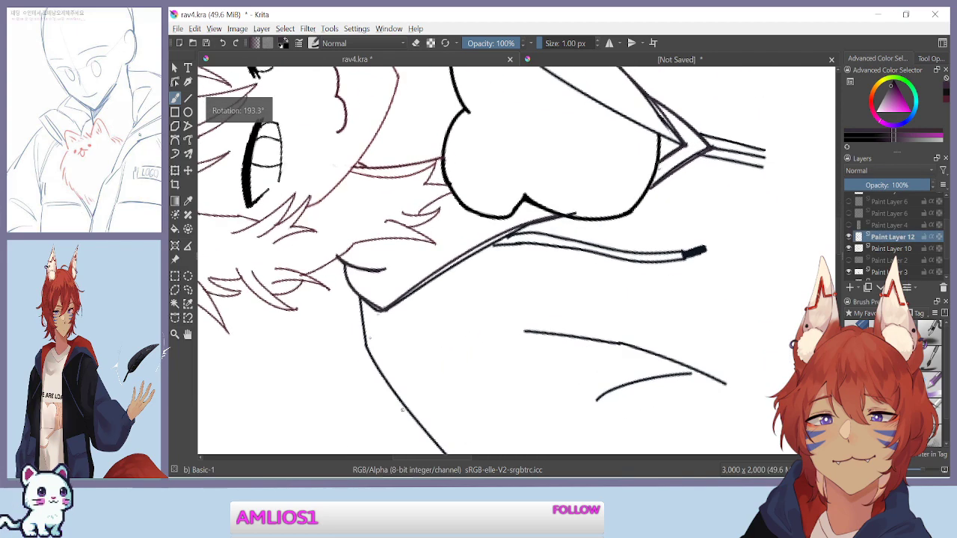
pyautogui.moveTo(346, 389); pyautogui.dragTo(323, 227)
pyautogui.moveTo(280, 335); pyautogui.dragTo(418, 322)
pyautogui.moveTo(414, 228); pyautogui.dragTo(394, 261)
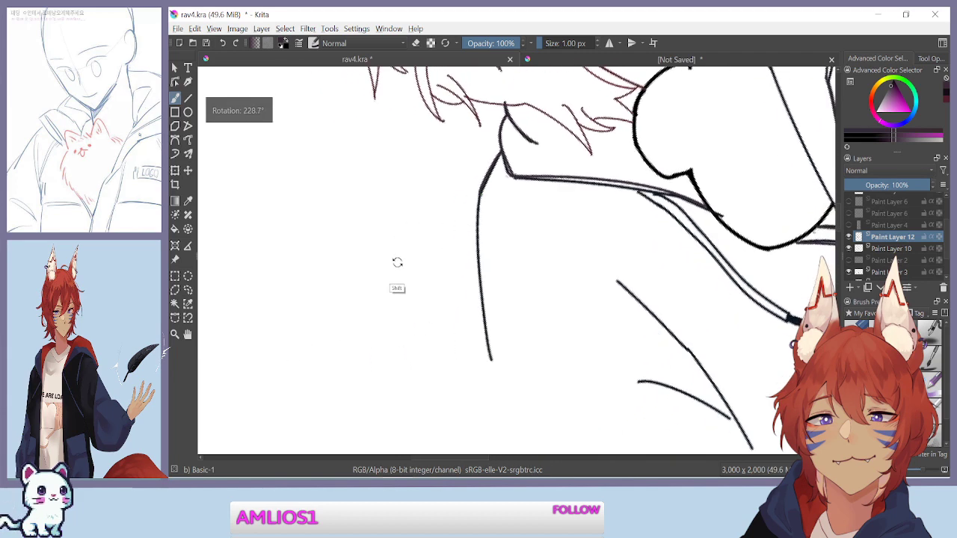
# Thicken the upper and outer edges of the large collar flap around its outer corner, and turn on eraser mode
pyautogui.moveTo(358, 394); pyautogui.dragTo(341, 235)
pyautogui.moveTo(533, 358); pyautogui.dragTo(223, 368)
pyautogui.moveTo(424, 256)
pyautogui.mouseDown()
pyautogui.moveTo(446, 215)
pyautogui.moveTo(358, 277)
pyautogui.moveTo(365, 210)
pyautogui.mouseUp()
pyautogui.moveTo(689, 218); pyautogui.dragTo(675, 376)
pyautogui.hotkey('ctrl', 'z')
pyautogui.moveTo(689, 216); pyautogui.dragTo(677, 385)
pyautogui.moveTo(528, 155); pyautogui.dragTo(395, 297)
pyautogui.press('e')
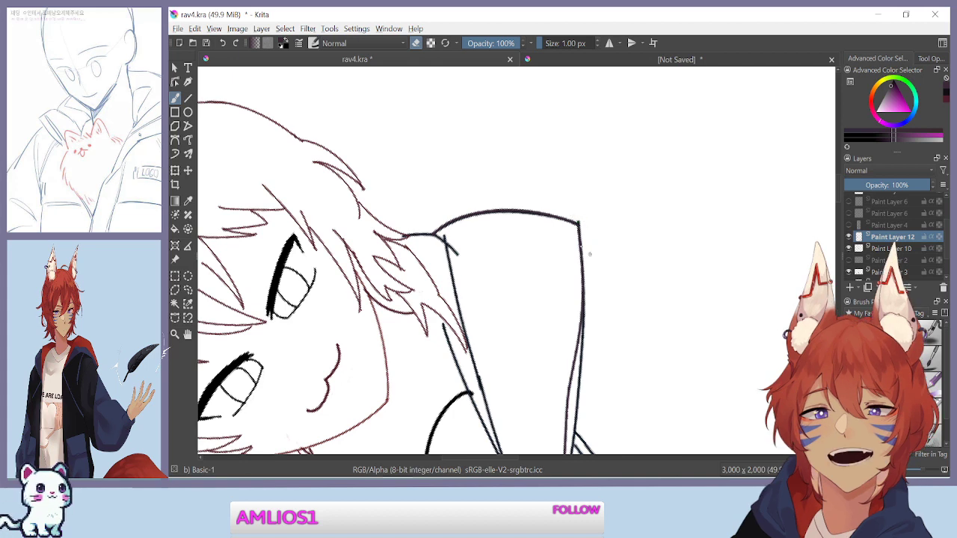
# Turn off eraser mode and thicken the inner edge of the drawstring hanging from the large collar flap
pyautogui.moveTo(348, 386); pyautogui.dragTo(427, 255)
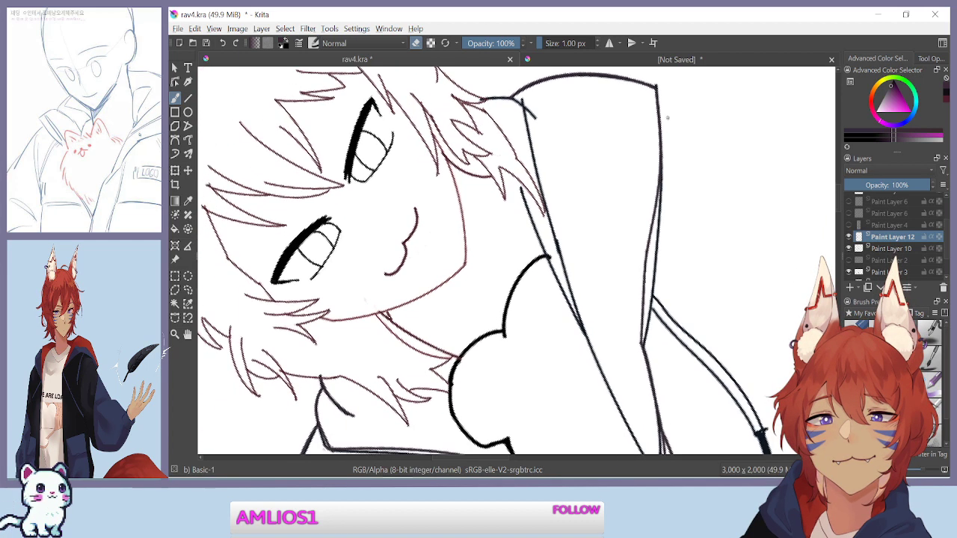
pyautogui.moveTo(371, 396); pyautogui.dragTo(379, 330)
pyautogui.moveTo(404, 363); pyautogui.dragTo(446, 189)
pyautogui.moveTo(389, 367)
pyautogui.mouseDown()
pyautogui.moveTo(381, 349)
pyautogui.moveTo(331, 321)
pyautogui.moveTo(317, 325)
pyautogui.mouseUp()
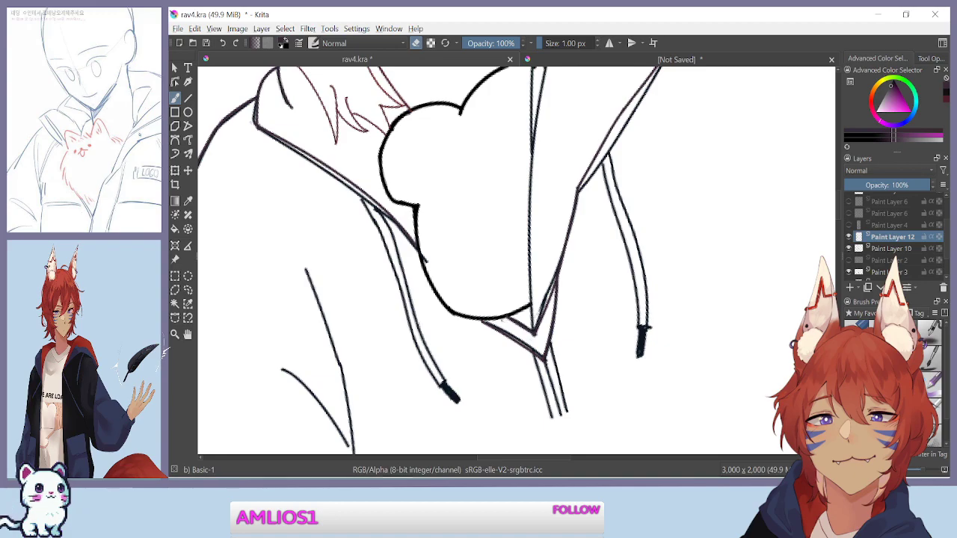
pyautogui.moveTo(426, 241)
pyautogui.mouseDown()
pyautogui.moveTo(427, 308)
pyautogui.moveTo(474, 310)
pyautogui.moveTo(521, 352)
pyautogui.moveTo(453, 424)
pyautogui.moveTo(491, 455)
pyautogui.moveTo(384, 292)
pyautogui.moveTo(508, 478)
pyautogui.mouseUp()
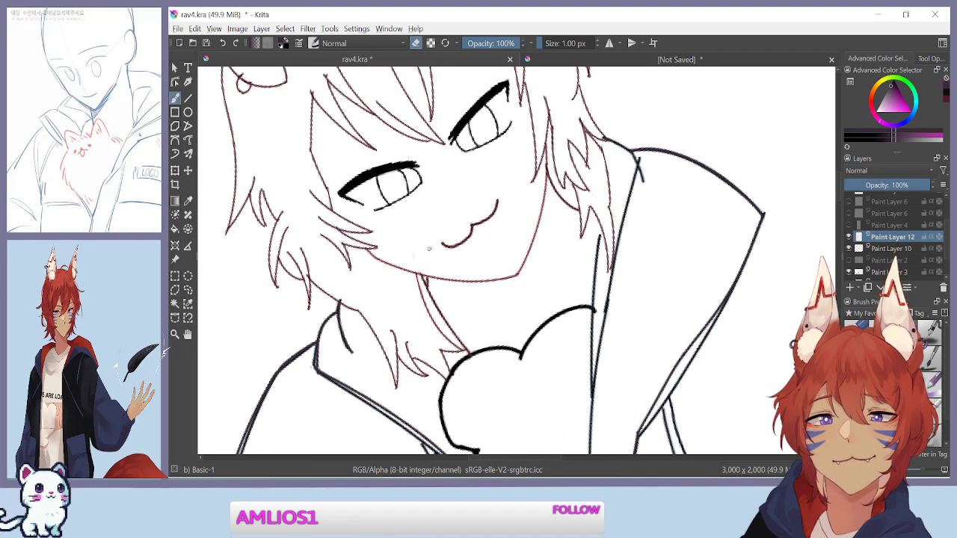
pyautogui.moveTo(502, 477)
pyautogui.mouseDown()
pyautogui.moveTo(476, 427)
pyautogui.moveTo(391, 120)
pyautogui.moveTo(472, 465)
pyautogui.mouseUp()
pyautogui.moveTo(483, 252)
pyautogui.mouseDown()
pyautogui.moveTo(423, 242)
pyautogui.moveTo(411, 282)
pyautogui.mouseUp()
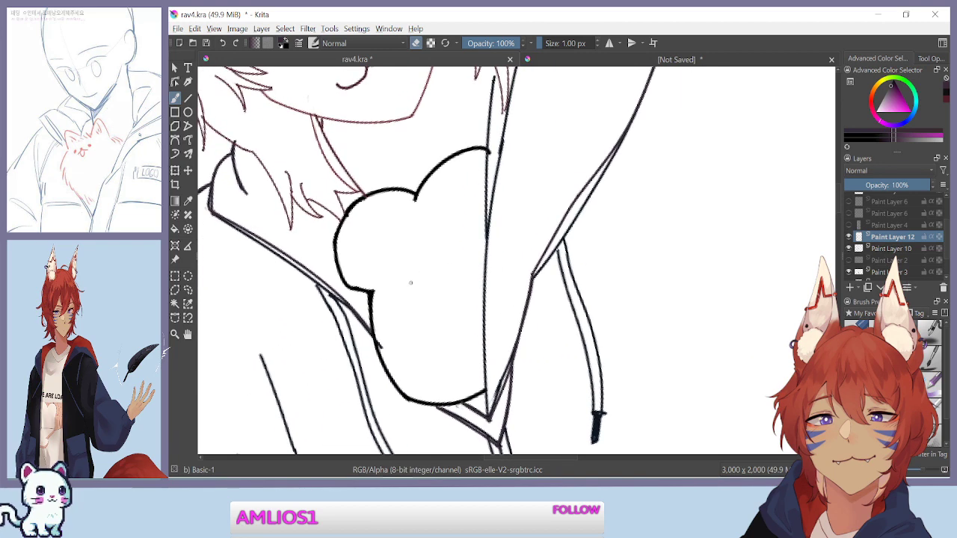
pyautogui.press('e')
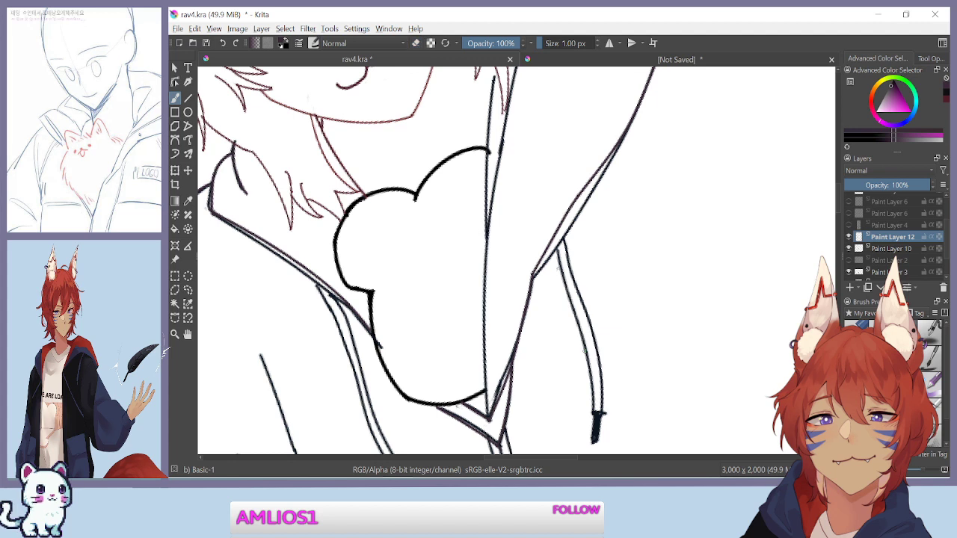
pyautogui.moveTo(557, 250); pyautogui.dragTo(583, 424)
pyautogui.hotkey('ctrl', 'z')
pyautogui.moveTo(553, 239); pyautogui.dragTo(589, 413)
pyautogui.hotkey('ctrl', 'z')
pyautogui.moveTo(554, 238); pyautogui.dragTo(590, 421)
pyautogui.hotkey('ctrl', 'z')
pyautogui.moveTo(553, 234); pyautogui.dragTo(590, 413)
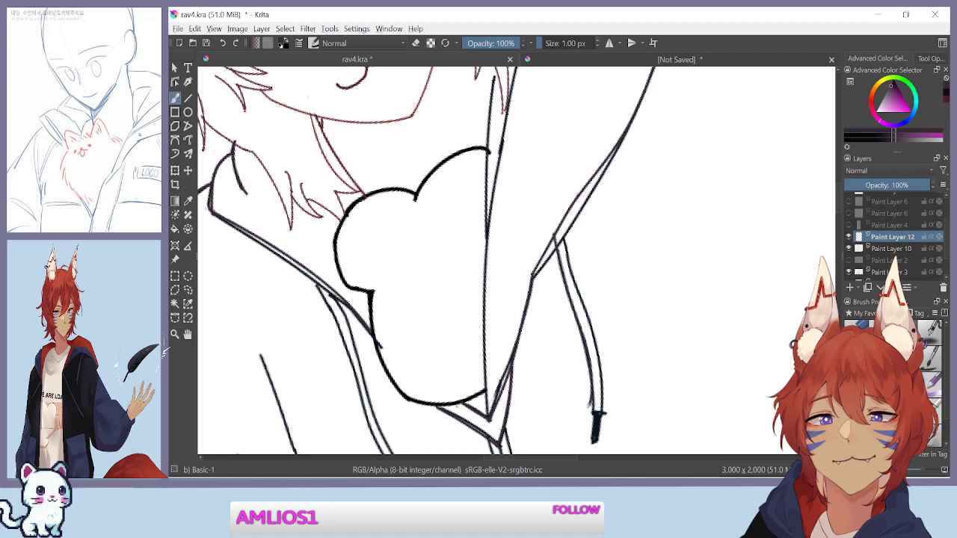
pyautogui.hotkey('ctrl', 'z')
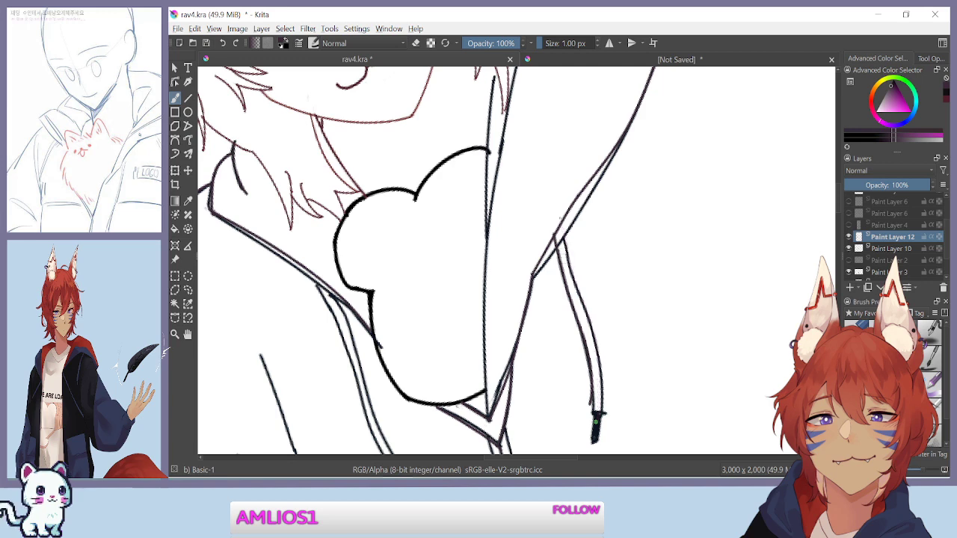
# Thicken the outer edge of the drawstring below the large collar flap and go over its dark tip
pyautogui.moveTo(559, 217)
pyautogui.mouseDown()
pyautogui.moveTo(592, 320)
pyautogui.moveTo(599, 413)
pyautogui.mouseUp()
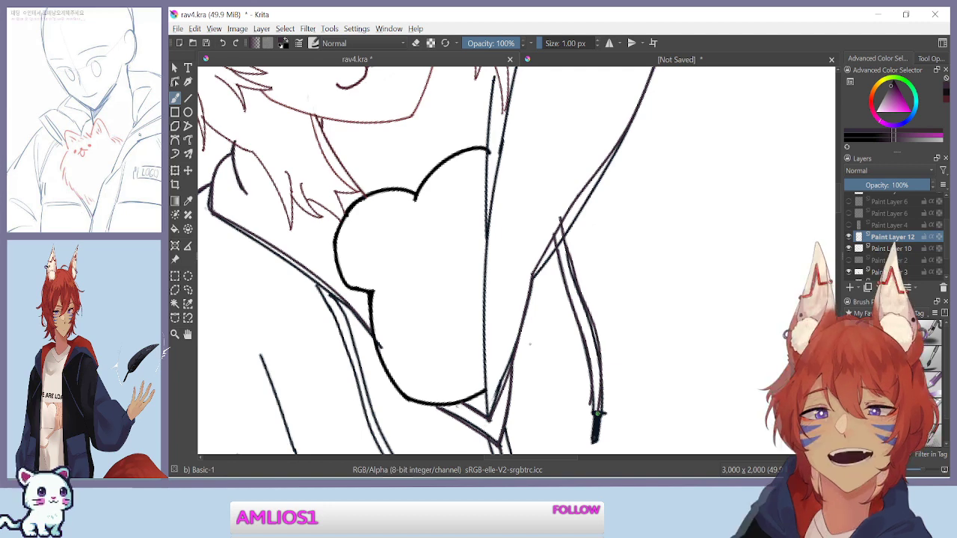
pyautogui.moveTo(524, 370); pyautogui.dragTo(511, 300)
pyautogui.moveTo(549, 152); pyautogui.dragTo(587, 346)
pyautogui.hotkey('ctrl', 'z')
pyautogui.moveTo(549, 162)
pyautogui.mouseDown()
pyautogui.moveTo(581, 258)
pyautogui.moveTo(594, 379)
pyautogui.mouseUp()
pyautogui.hotkey('ctrl', 'z')
pyautogui.moveTo(549, 147)
pyautogui.mouseDown()
pyautogui.moveTo(584, 281)
pyautogui.moveTo(587, 346)
pyautogui.mouseUp()
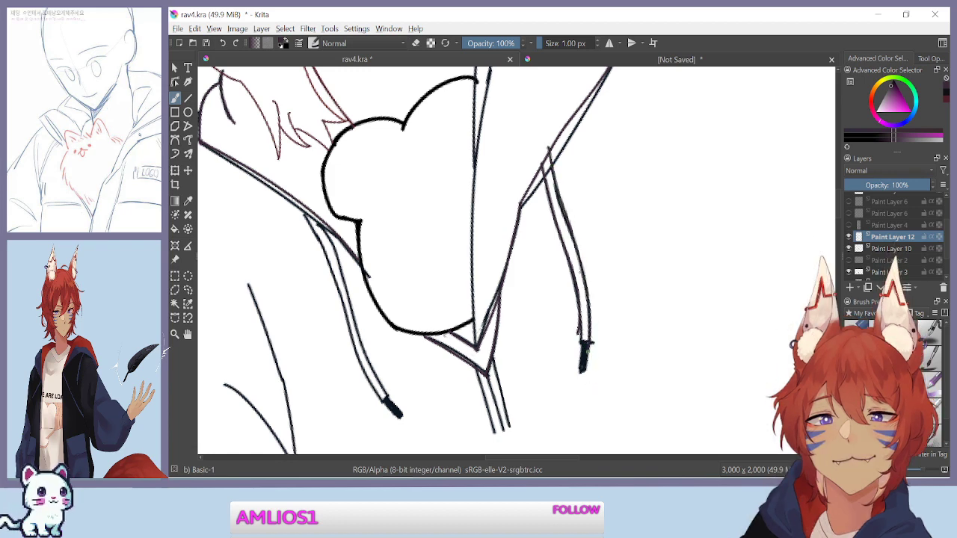
pyautogui.moveTo(494, 317); pyautogui.dragTo(472, 289)
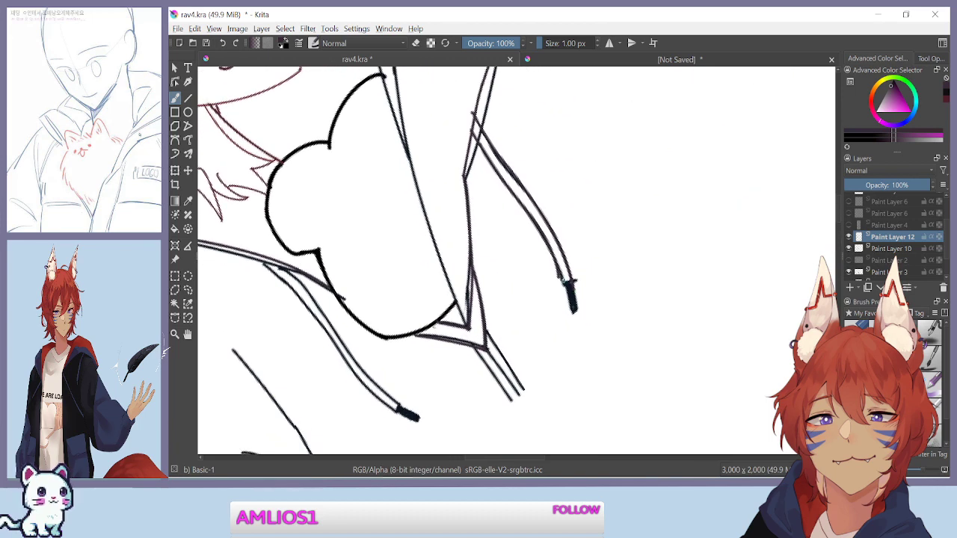
pyautogui.moveTo(570, 283)
pyautogui.mouseDown()
pyautogui.moveTo(561, 284)
pyautogui.moveTo(574, 308)
pyautogui.moveTo(572, 284)
pyautogui.moveTo(574, 308)
pyautogui.mouseUp()
# Thicken the edge of the other drawstring, from the smaller collar flap down to its tip
pyautogui.moveTo(324, 365); pyautogui.dragTo(566, 284)
pyautogui.moveTo(412, 366); pyautogui.dragTo(425, 296)
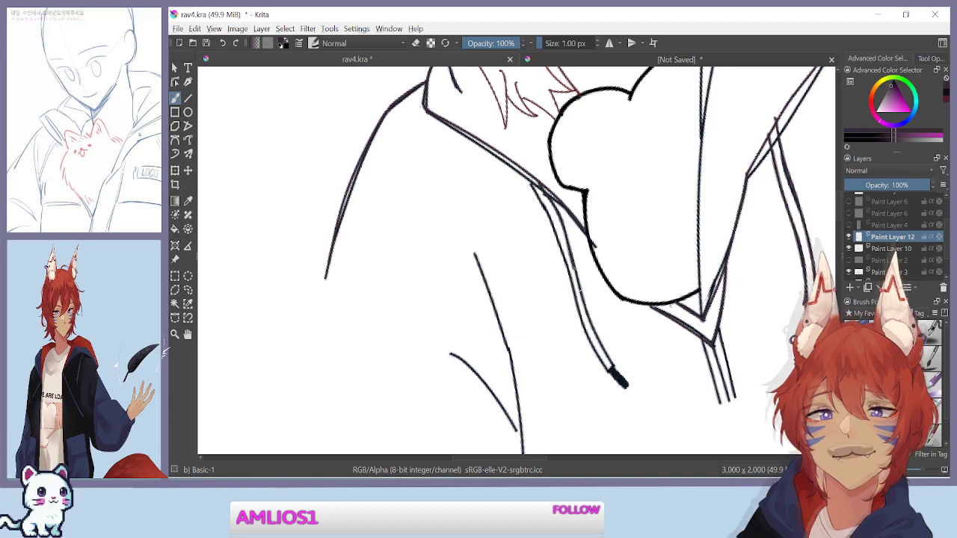
pyautogui.moveTo(523, 173); pyautogui.dragTo(609, 364)
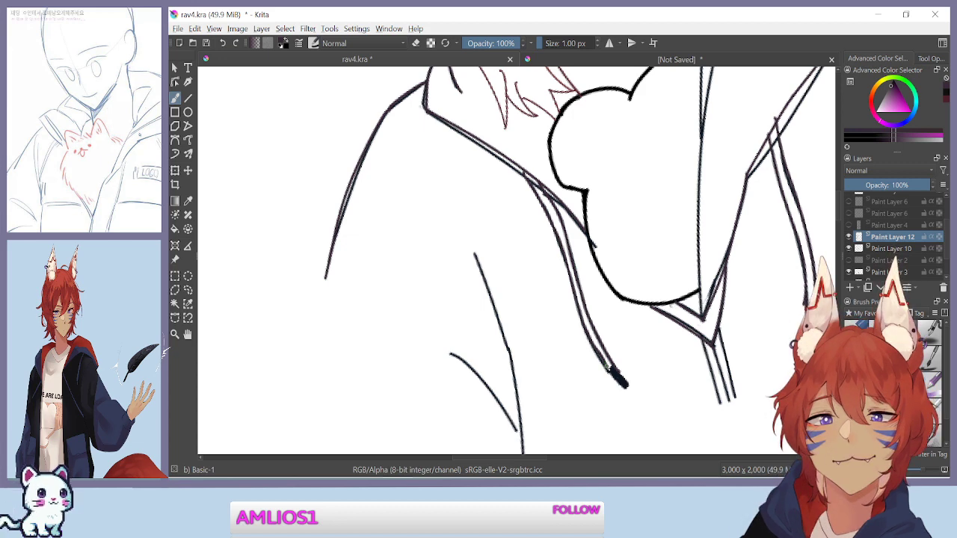
# Go over the long sleeve line and the short curved fold line that meets it near its lower end
pyautogui.moveTo(417, 352); pyautogui.dragTo(499, 249)
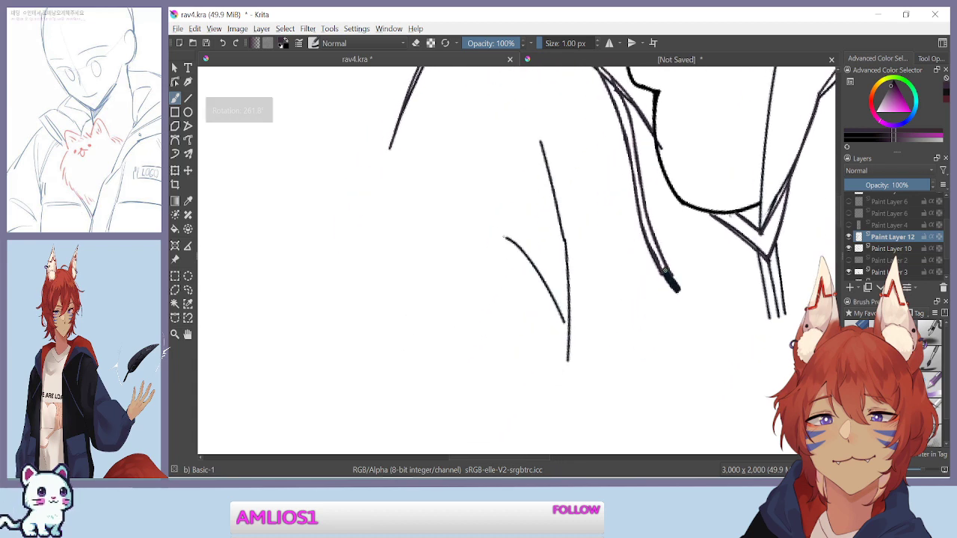
pyautogui.moveTo(541, 140)
pyautogui.mouseDown()
pyautogui.moveTo(568, 261)
pyautogui.moveTo(542, 152)
pyautogui.moveTo(566, 248)
pyautogui.moveTo(566, 361)
pyautogui.mouseUp()
pyautogui.hotkey('ctrl', 'z')
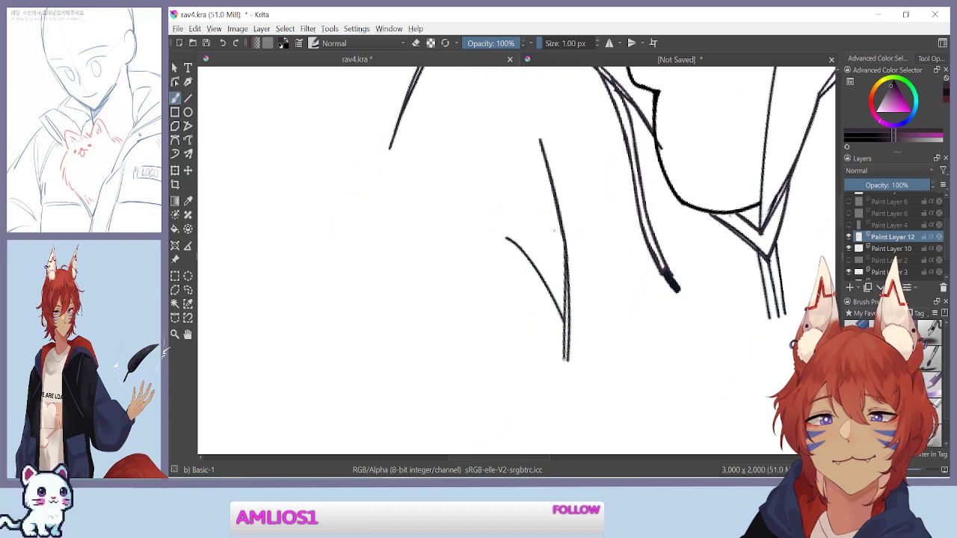
pyautogui.moveTo(506, 238); pyautogui.dragTo(566, 326)
pyautogui.hotkey('ctrl', 'z')
pyautogui.moveTo(505, 237); pyautogui.dragTo(565, 326)
# Thicken the inner collar line running from beneath the hair tips down past the creature's upper outline
pyautogui.moveTo(510, 262); pyautogui.dragTo(237, 423)
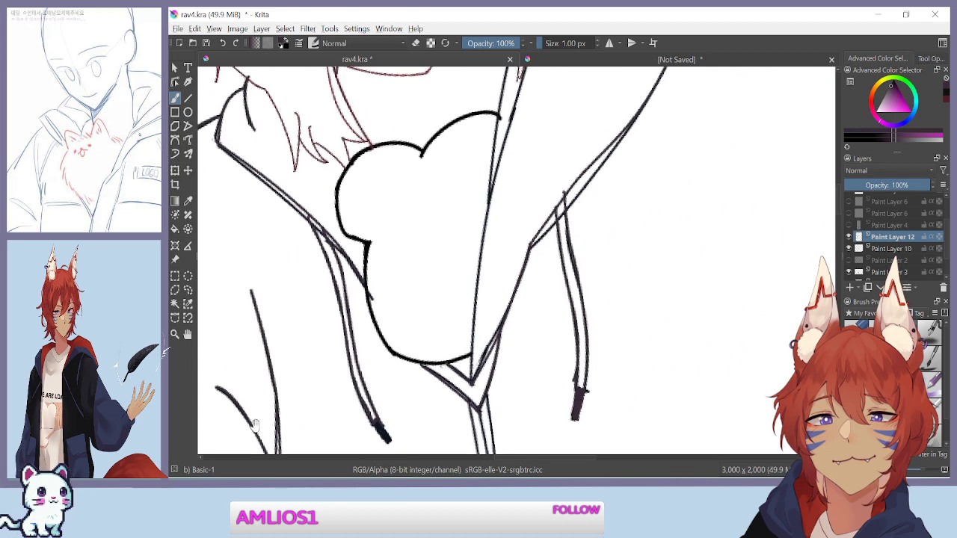
pyautogui.hotkey('ctrl', '-')
pyautogui.hotkey('ctrl', '-')
pyautogui.moveTo(503, 263); pyautogui.dragTo(586, 374)
pyautogui.moveTo(373, 362); pyautogui.dragTo(380, 335)
pyautogui.hotkey('ctrl', '+')
pyautogui.hotkey('ctrl', '+')
pyautogui.moveTo(546, 296); pyautogui.dragTo(508, 263)
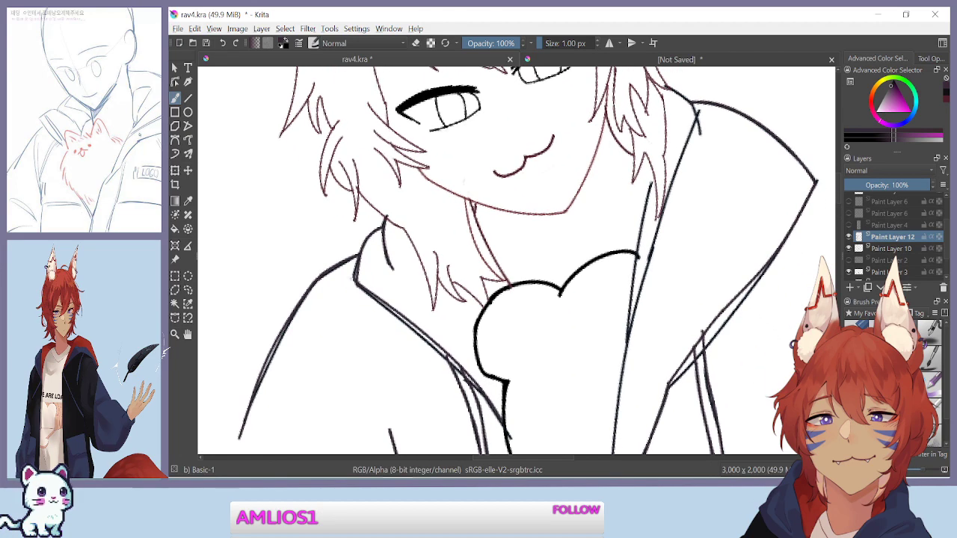
pyautogui.moveTo(652, 180); pyautogui.dragTo(632, 360)
pyautogui.hotkey('ctrl', 'z')
pyautogui.moveTo(382, 366)
pyautogui.mouseDown()
pyautogui.moveTo(349, 294)
pyautogui.moveTo(666, 175)
pyautogui.mouseUp()
pyautogui.moveTo(410, 143); pyautogui.dragTo(437, 261)
pyautogui.moveTo(375, 248); pyautogui.dragTo(381, 332)
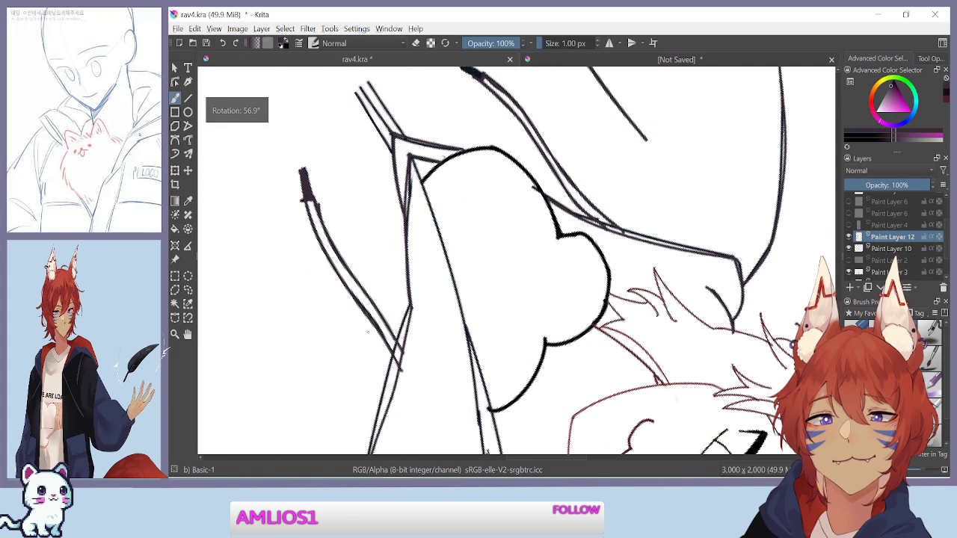
pyautogui.moveTo(405, 415); pyautogui.dragTo(431, 253)
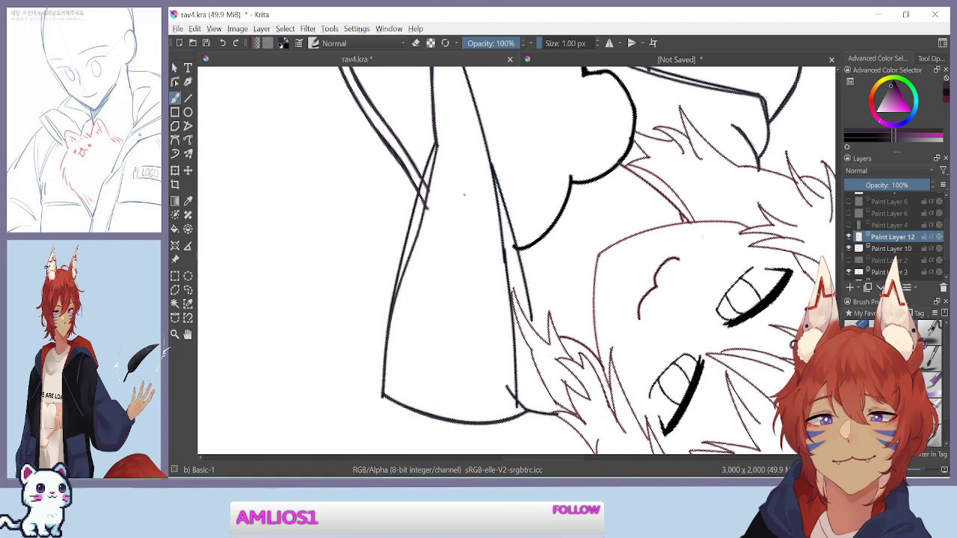
pyautogui.moveTo(490, 162); pyautogui.dragTo(528, 323)
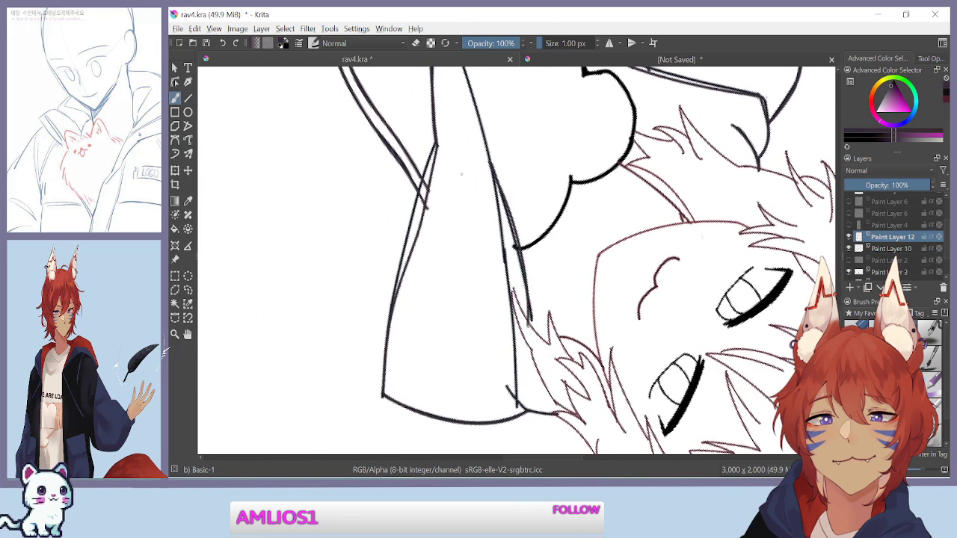
# Toggle Paint Layer 10 off and on repeatedly to compare the original jacket lines with the strokes drawn over them
pyautogui.moveTo(382, 149)
pyautogui.mouseDown()
pyautogui.moveTo(436, 423)
pyautogui.moveTo(618, 359)
pyautogui.moveTo(626, 340)
pyautogui.mouseUp()
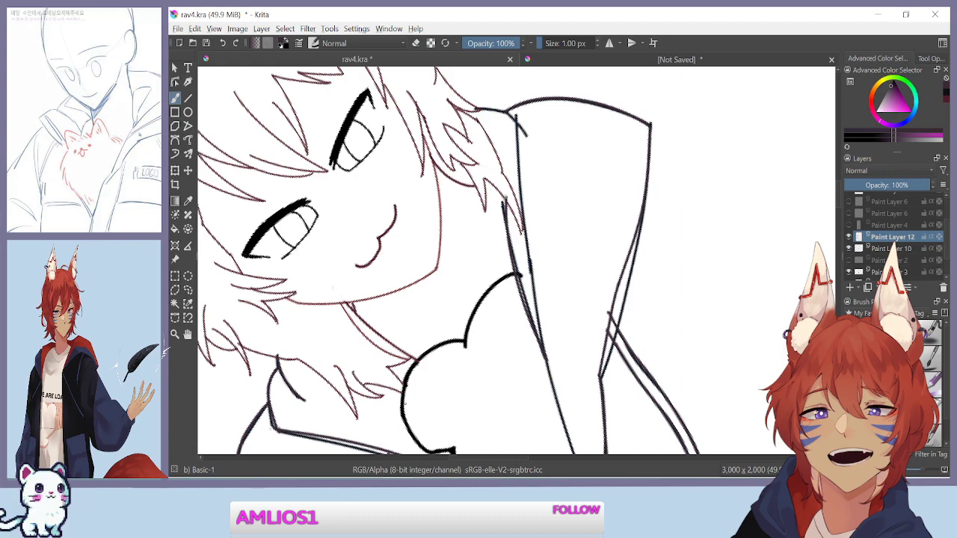
pyautogui.moveTo(405, 403); pyautogui.dragTo(340, 292)
pyautogui.moveTo(442, 390); pyautogui.dragTo(361, 215)
pyautogui.moveTo(432, 365); pyautogui.dragTo(443, 349)
pyautogui.press('-')
pyautogui.press('-')
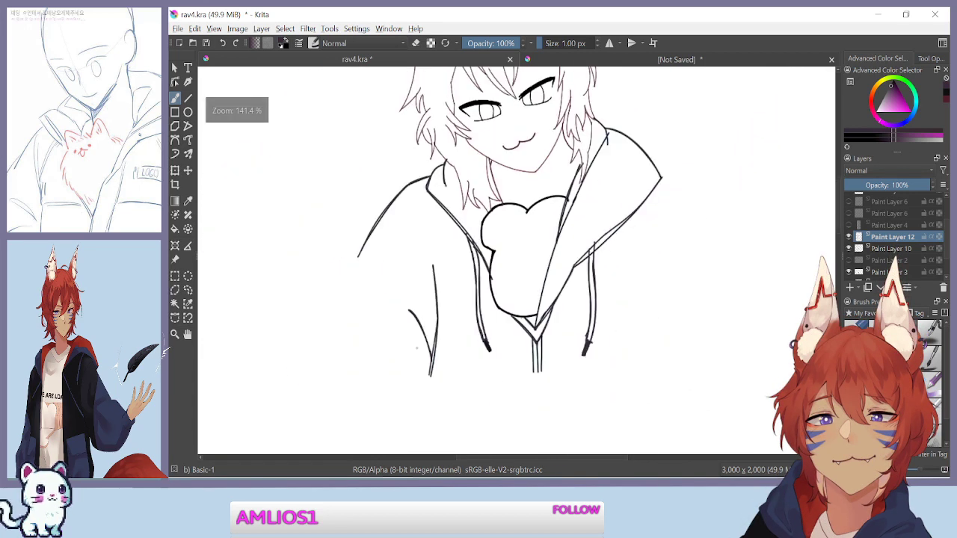
pyautogui.click(850, 249)
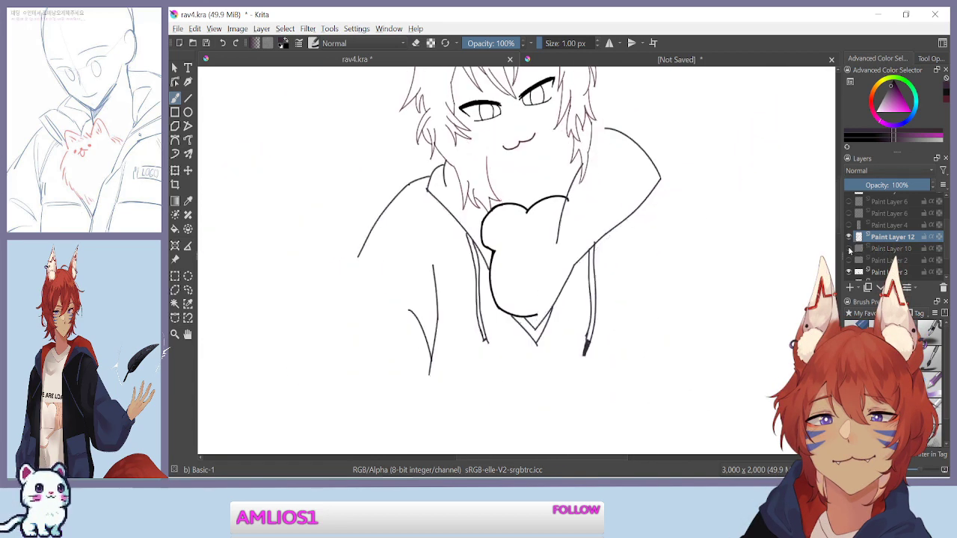
pyautogui.click(850, 249)
pyautogui.click(851, 249)
pyautogui.click(850, 249)
pyautogui.click(851, 249)
pyautogui.click(850, 249)
pyautogui.click(850, 249)
pyautogui.click(850, 249)
pyautogui.click(850, 249)
pyautogui.click(850, 249)
pyautogui.click(850, 249)
pyautogui.click(850, 249)
pyautogui.click(850, 249)
pyautogui.click(850, 249)
pyautogui.click(850, 249)
pyautogui.click(850, 249)
pyautogui.click(850, 249)
pyautogui.click(851, 249)
pyautogui.click(850, 249)
pyautogui.click(851, 249)
pyautogui.click(850, 249)
pyautogui.click(850, 249)
pyautogui.click(850, 249)
pyautogui.click(850, 249)
pyautogui.click(850, 249)
pyautogui.click(850, 249)
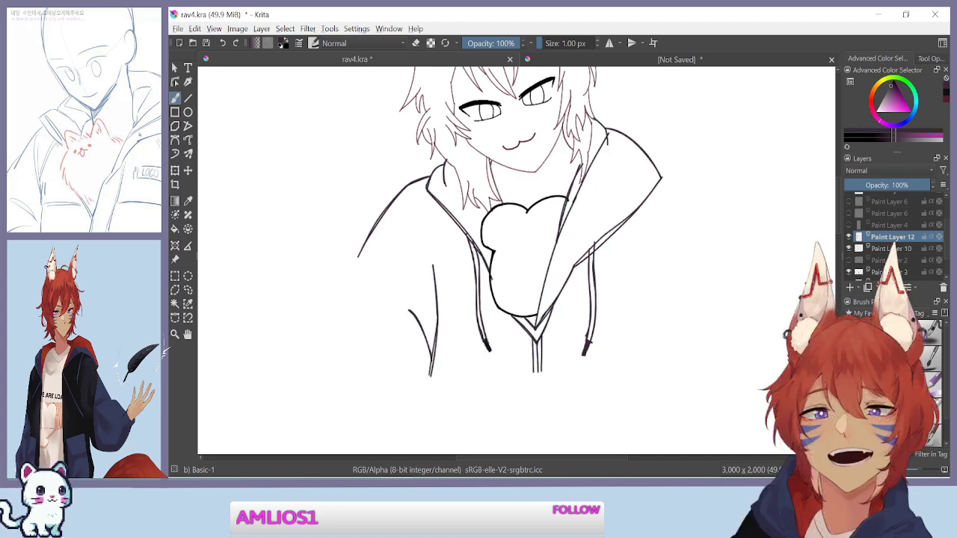
# Hide Paint Layer 12, toggle Paint Layer 3 off and on to check its strokes, and make Paint Layer 3 active
pyautogui.click(849, 239)
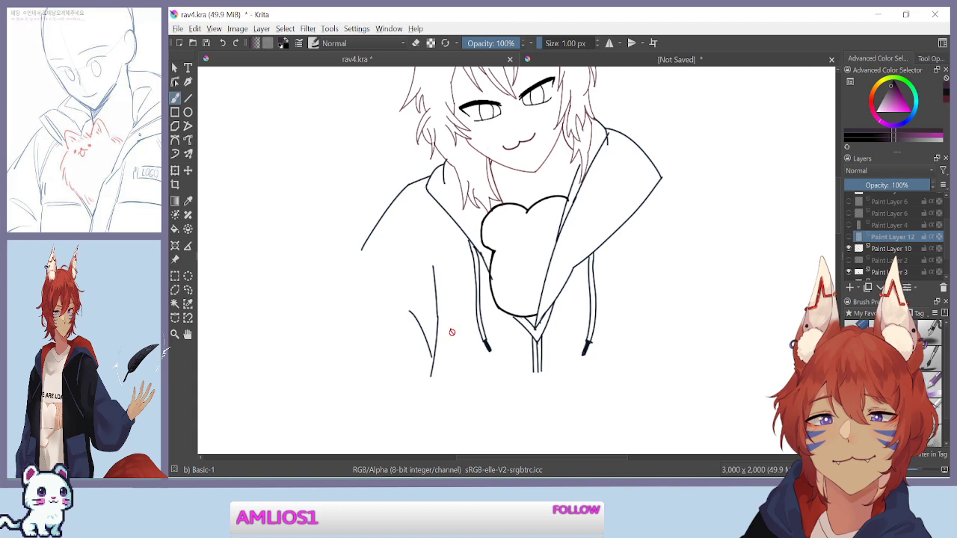
pyautogui.click(850, 272)
pyautogui.click(850, 272)
pyautogui.click(877, 274)
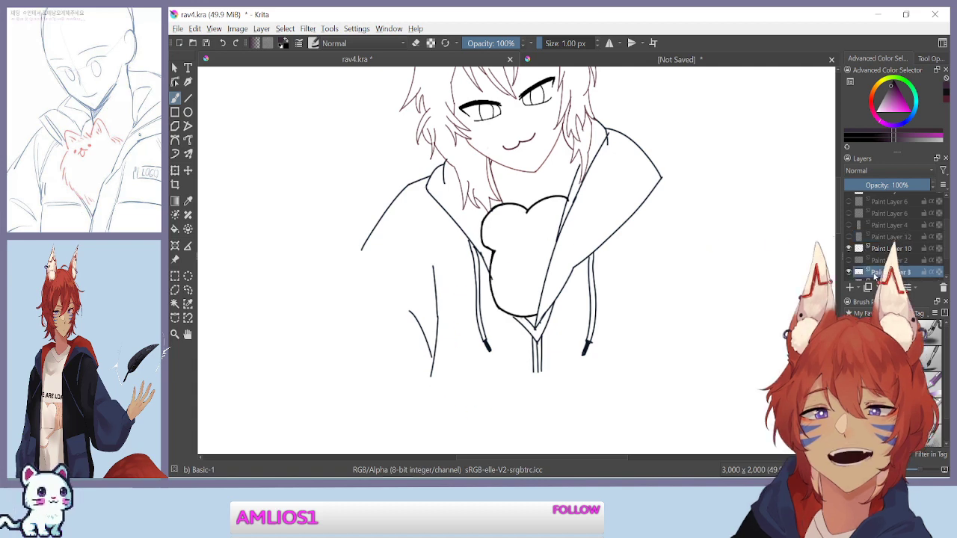
pyautogui.press('+')
pyautogui.press('+')
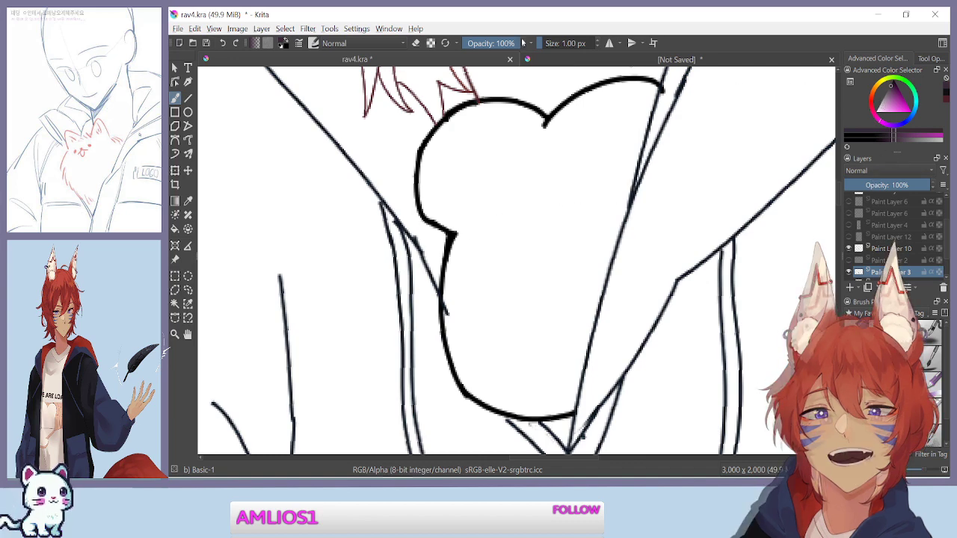
# Sample the peach colour from the shirt print in the unsaved reference document and return to rav4.kra
pyautogui.click(552, 59)
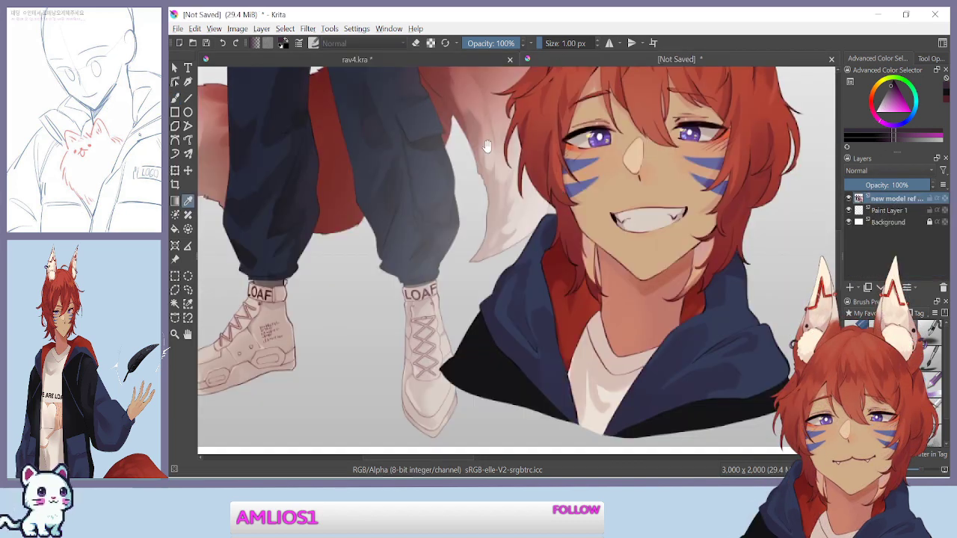
pyautogui.moveTo(477, 160); pyautogui.dragTo(468, 291)
pyautogui.click(458, 202)
pyautogui.moveTo(484, 123); pyautogui.dragTo(480, 454)
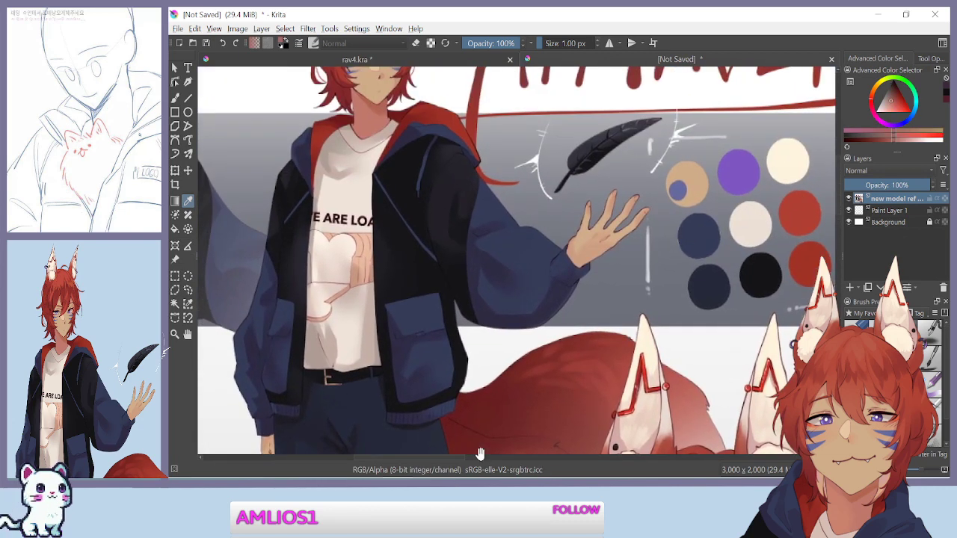
pyautogui.click(361, 255)
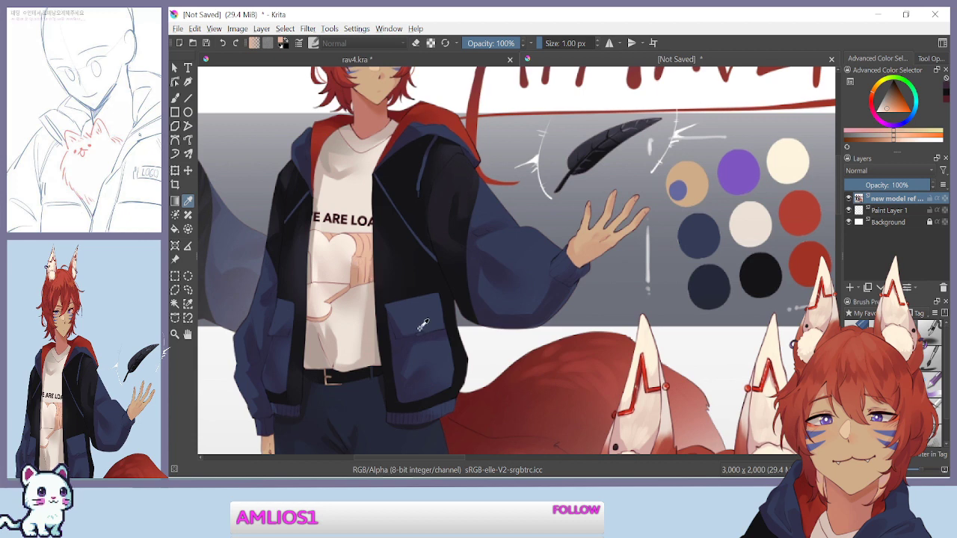
pyautogui.click(417, 62)
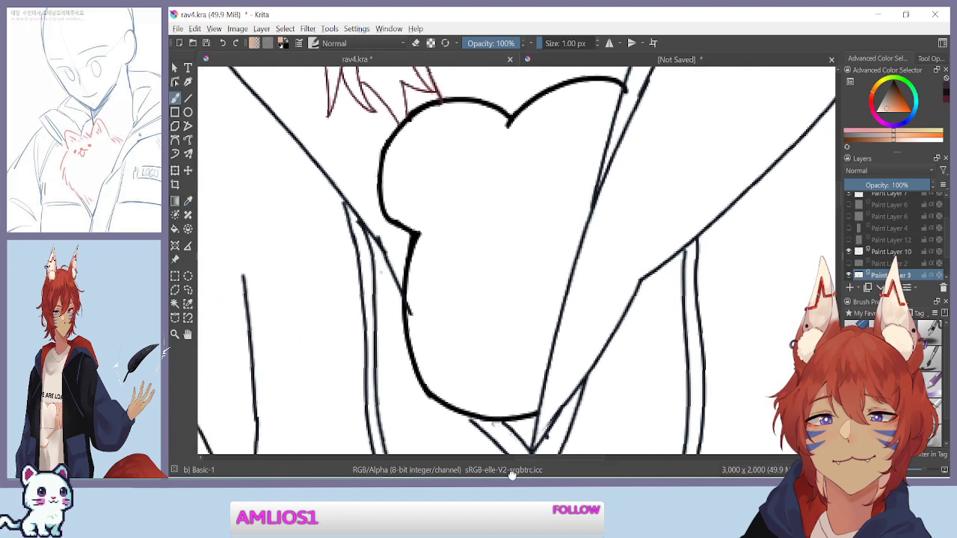
# Compare rav4.kra with the reference document and examine the reference shirt's printed design up close
pyautogui.click(574, 60)
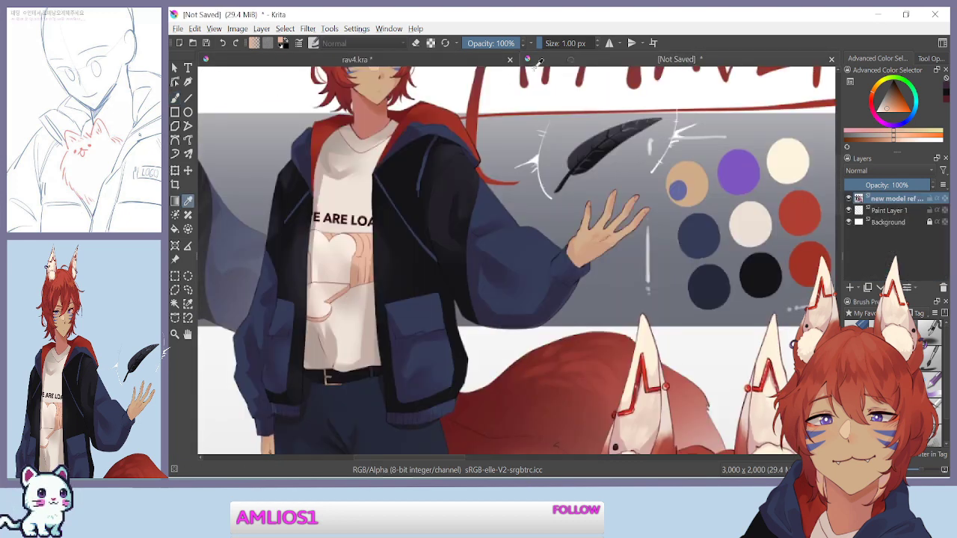
pyautogui.click(309, 63)
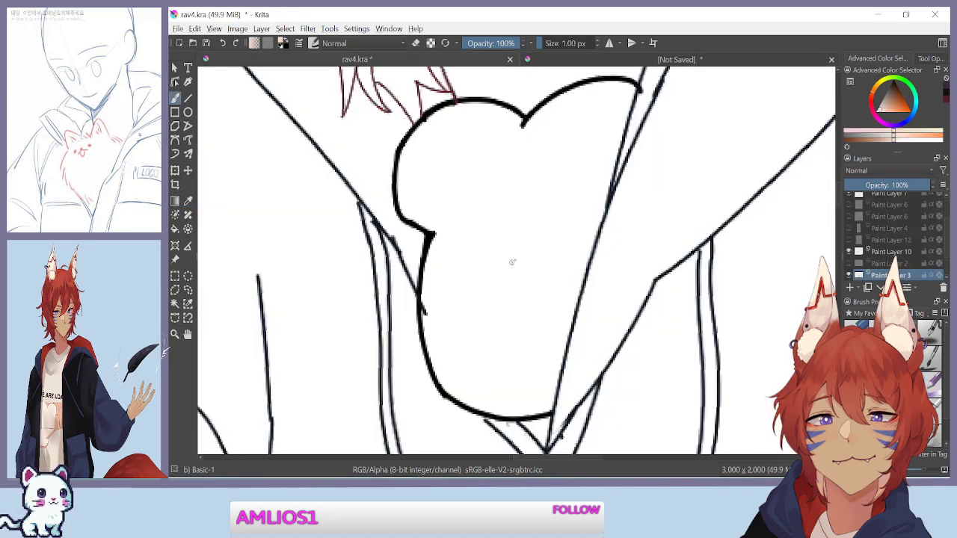
pyautogui.click(643, 61)
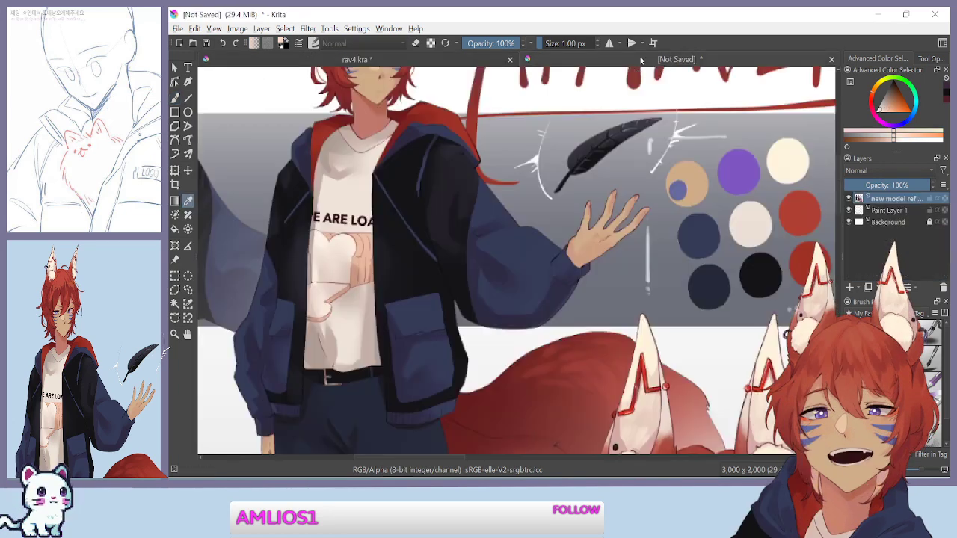
pyautogui.click(358, 261)
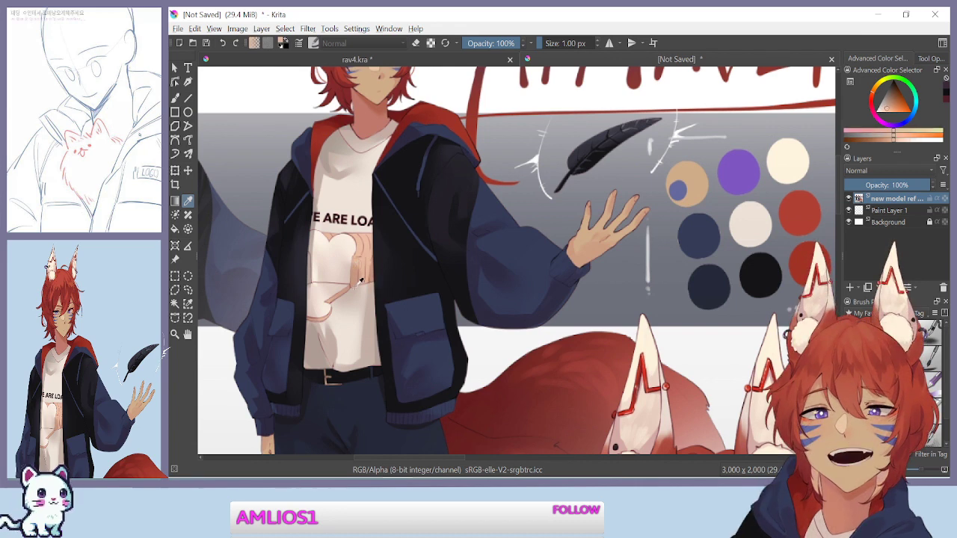
pyautogui.hotkey('ctrl', '+')
pyautogui.hotkey('ctrl', '+')
pyautogui.hotkey('ctrl', '+')
pyautogui.moveTo(262, 312); pyautogui.dragTo(746, 350)
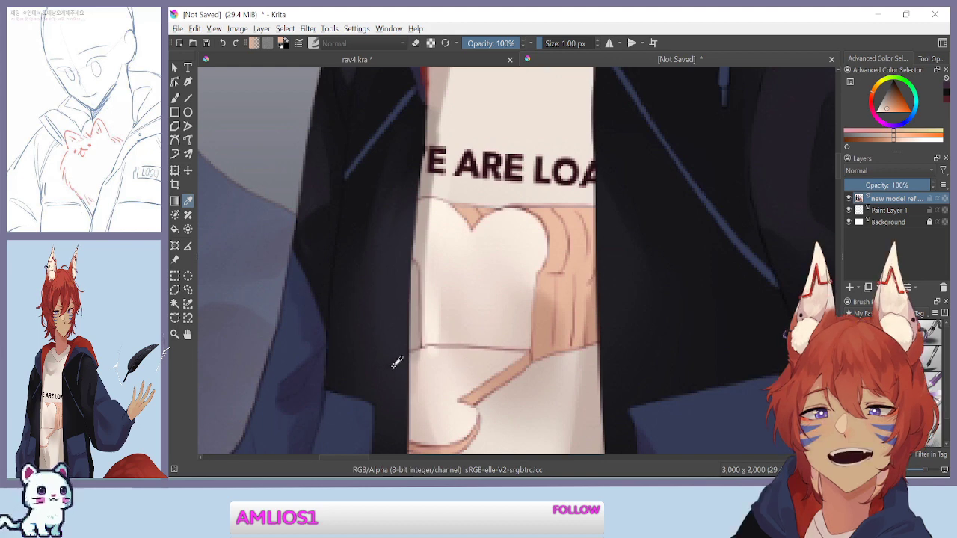
# Sample the outline colour of the printed design in the reference document and return to rav4.kra
pyautogui.click(549, 217)
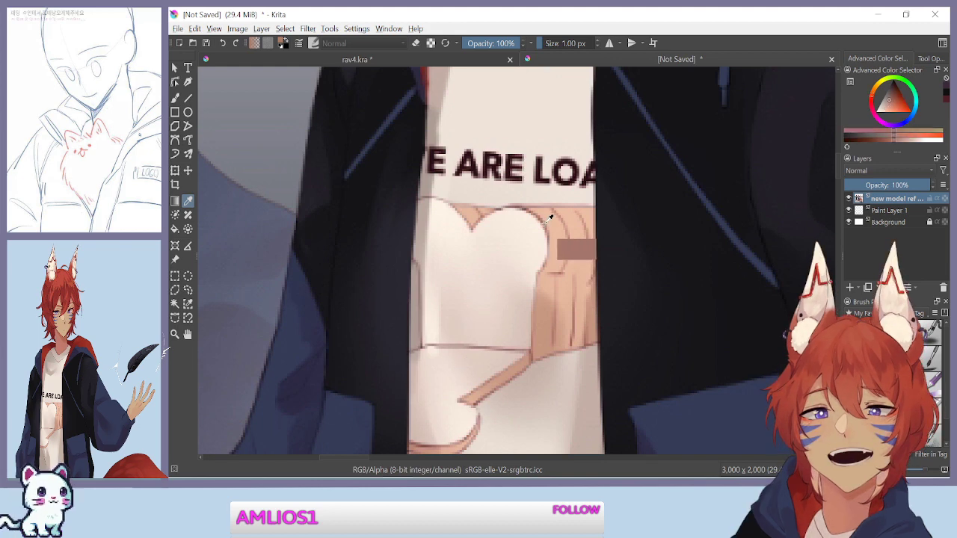
pyautogui.click(357, 61)
pyautogui.moveTo(378, 350)
pyautogui.mouseDown()
pyautogui.moveTo(373, 295)
pyautogui.moveTo(377, 358)
pyautogui.mouseUp()
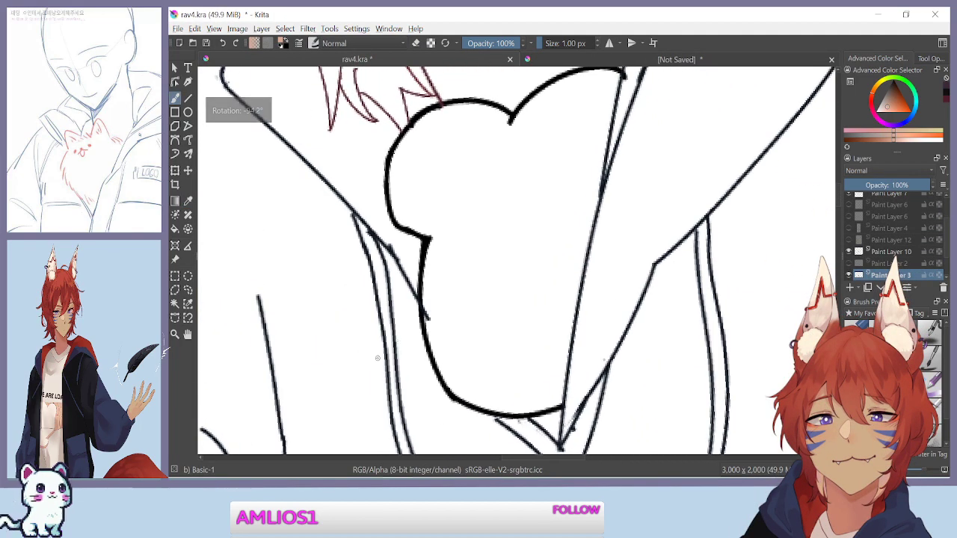
# Trace the upper right lobe of the cloud-like chest shape with the sampled peach colour on a new paint layer
pyautogui.moveTo(384, 227); pyautogui.dragTo(477, 452)
pyautogui.moveTo(327, 172)
pyautogui.mouseDown()
pyautogui.moveTo(332, 214)
pyautogui.moveTo(388, 286)
pyautogui.mouseUp()
pyautogui.moveTo(319, 335); pyautogui.dragTo(720, 202)
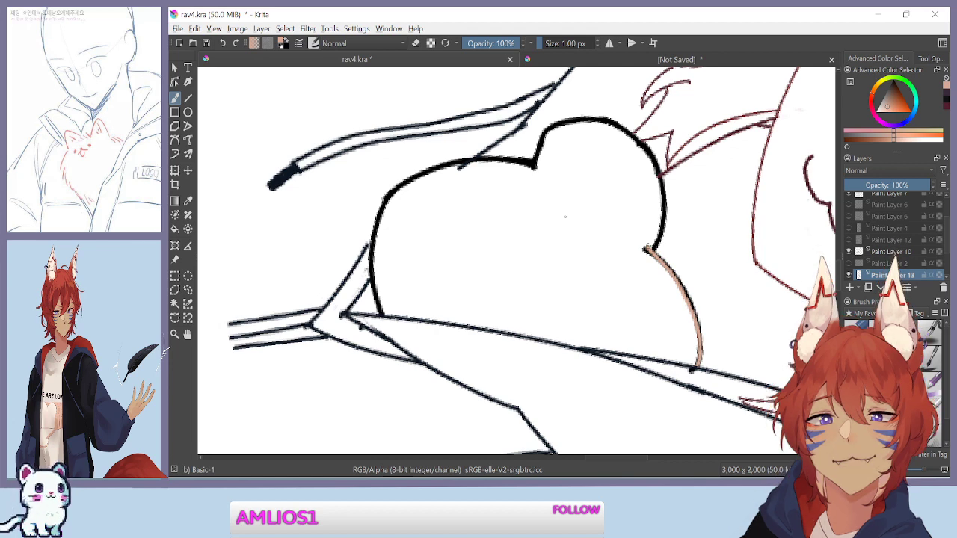
pyautogui.moveTo(391, 154); pyautogui.dragTo(646, 323)
pyautogui.moveTo(365, 369); pyautogui.dragTo(402, 247)
pyautogui.moveTo(433, 196); pyautogui.dragTo(473, 292)
pyautogui.moveTo(329, 317)
pyautogui.mouseDown()
pyautogui.moveTo(324, 289)
pyautogui.moveTo(446, 109)
pyautogui.mouseUp()
pyautogui.hotkey('ctrl', 'z')
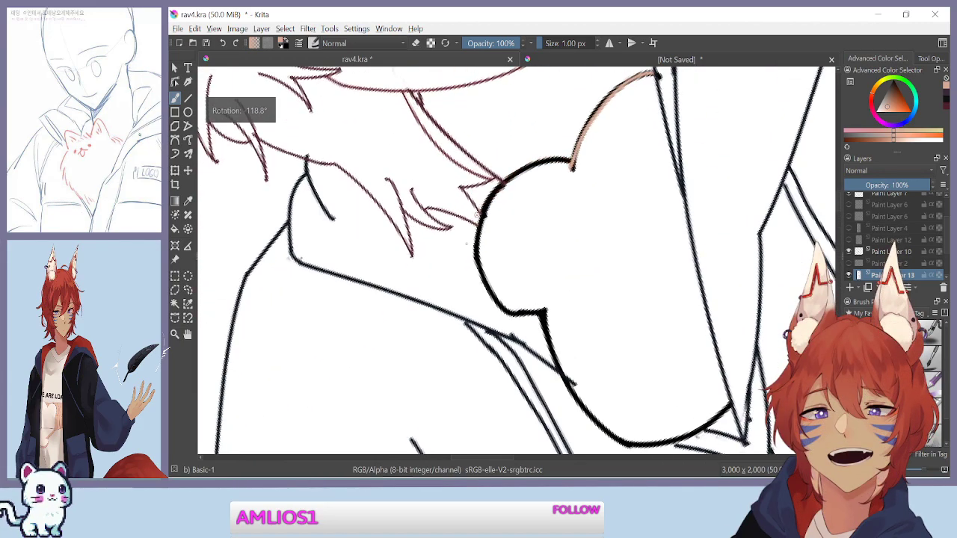
# Trace the chest shape's upper left lobe in peach down to the side notch, redoing strokes that miss the black line
pyautogui.moveTo(391, 359)
pyautogui.mouseDown()
pyautogui.moveTo(530, 127)
pyautogui.moveTo(572, 140)
pyautogui.mouseUp()
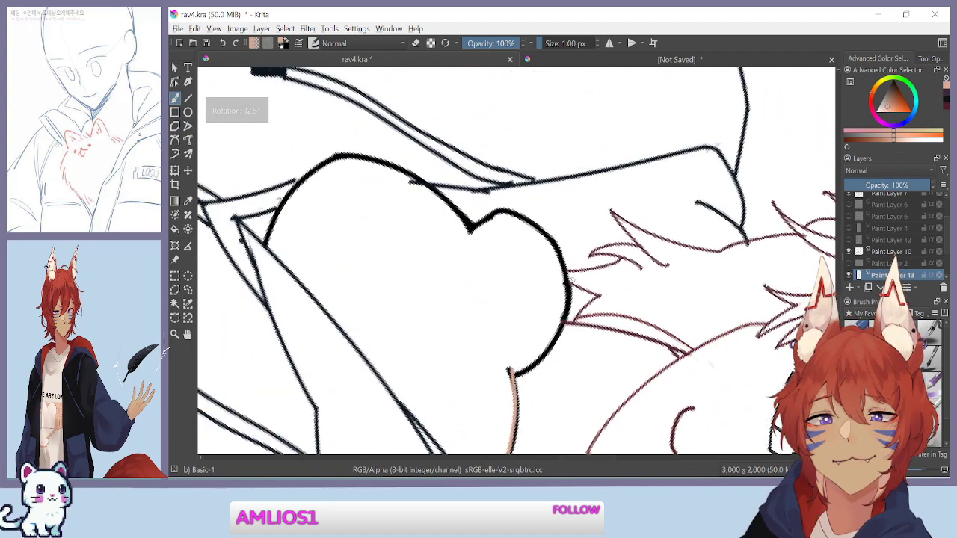
pyautogui.moveTo(551, 243)
pyautogui.mouseDown()
pyautogui.moveTo(562, 319)
pyautogui.moveTo(516, 379)
pyautogui.mouseUp()
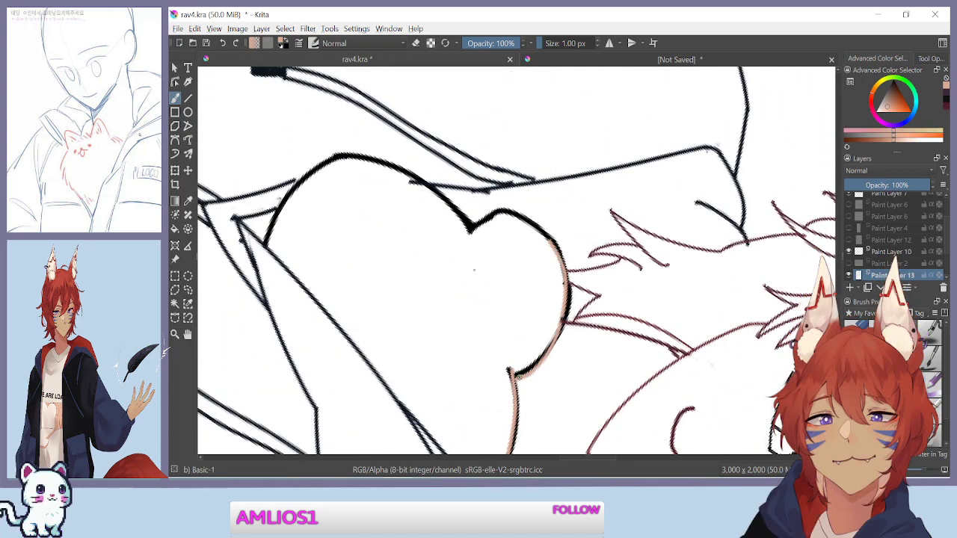
pyautogui.hotkey('ctrl', 'z')
pyautogui.moveTo(552, 239)
pyautogui.mouseDown()
pyautogui.moveTo(566, 303)
pyautogui.moveTo(513, 371)
pyautogui.mouseUp()
pyautogui.moveTo(397, 353)
pyautogui.mouseDown()
pyautogui.moveTo(404, 220)
pyautogui.moveTo(516, 269)
pyautogui.mouseUp()
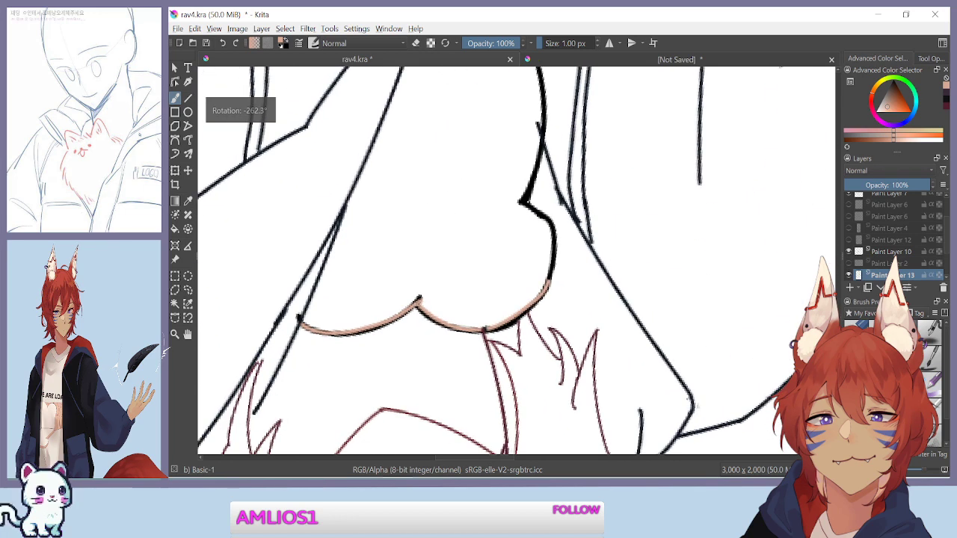
pyautogui.hotkey('ctrl', 'z')
pyautogui.hotkey('ctrl', 'z')
pyautogui.moveTo(529, 205); pyautogui.dragTo(535, 299)
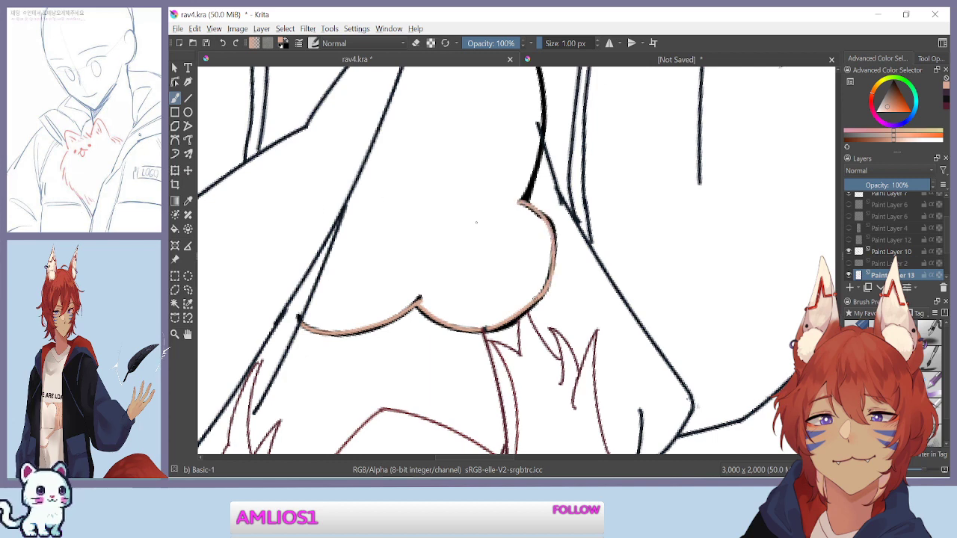
# Trace the chest shape's lower left side and bottom curve in peach over the black outline
pyautogui.moveTo(398, 180); pyautogui.dragTo(429, 361)
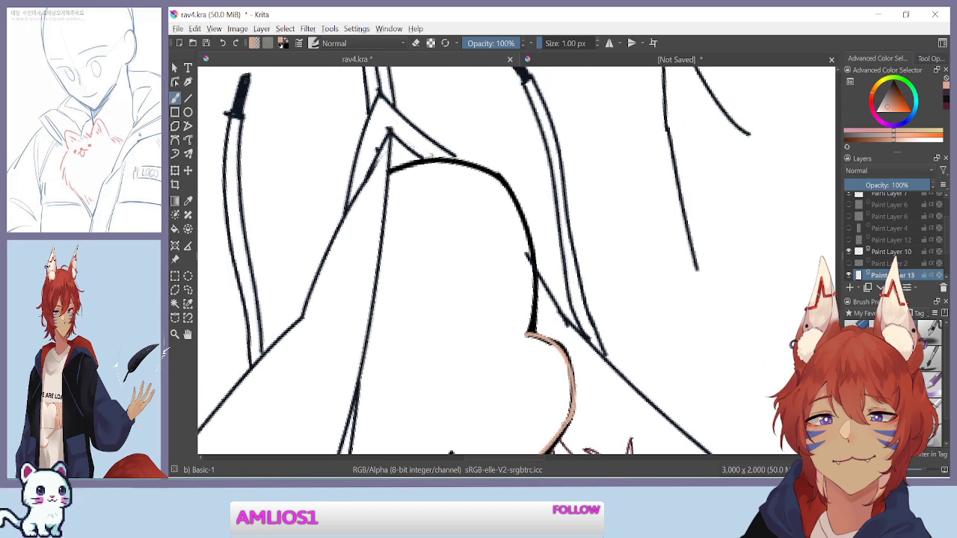
pyautogui.moveTo(498, 174)
pyautogui.mouseDown()
pyautogui.moveTo(534, 299)
pyautogui.moveTo(526, 340)
pyautogui.mouseUp()
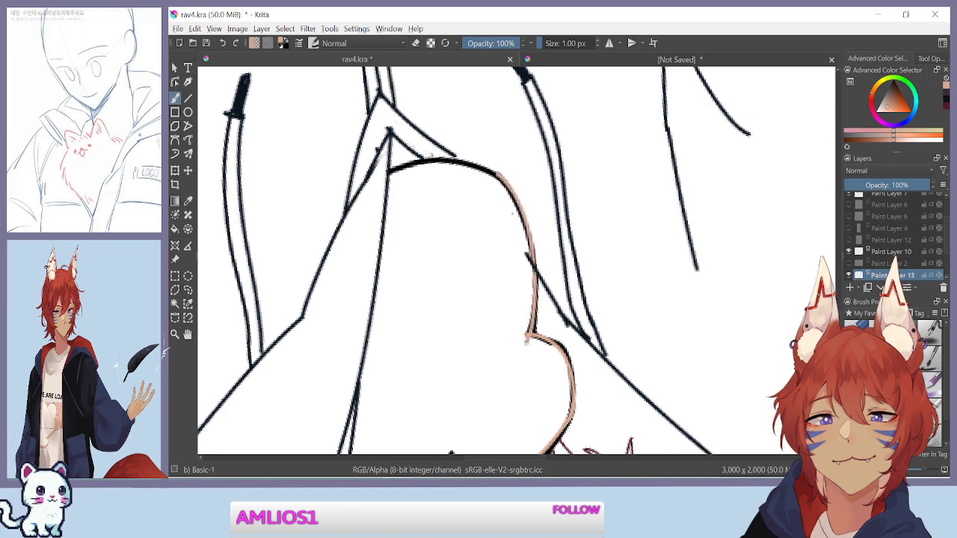
pyautogui.moveTo(416, 384); pyautogui.dragTo(407, 183)
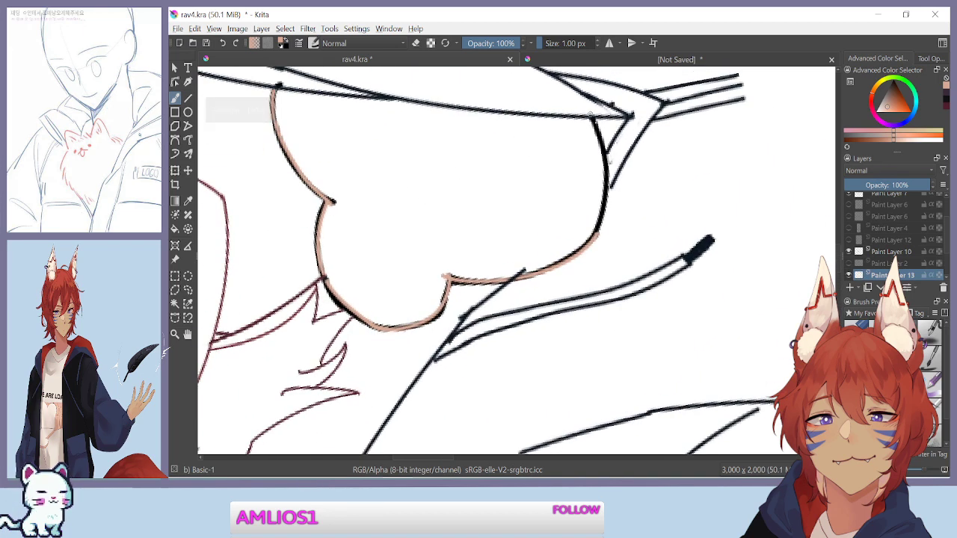
pyautogui.hotkey('ctrl', 'z')
pyautogui.moveTo(592, 118)
pyautogui.mouseDown()
pyautogui.moveTo(607, 187)
pyautogui.moveTo(586, 249)
pyautogui.mouseUp()
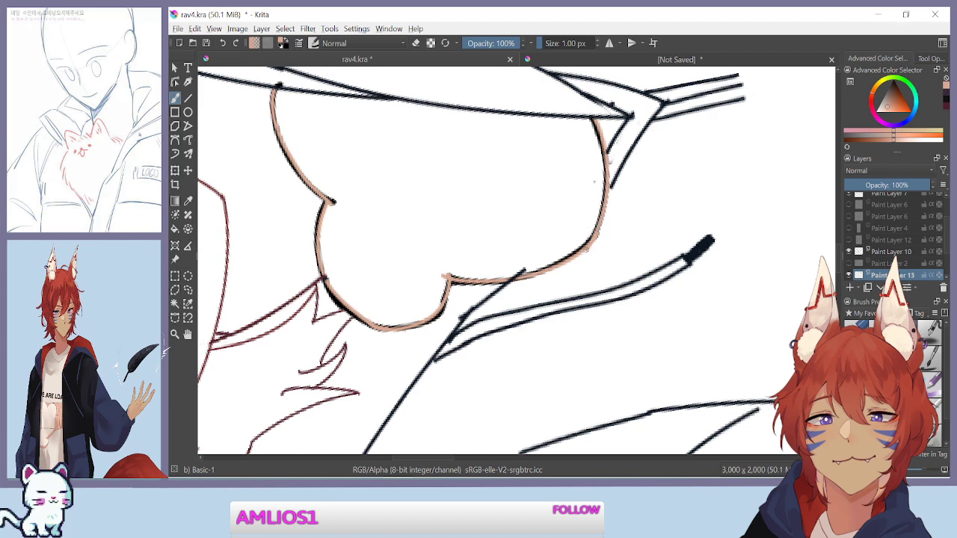
# Hide Paint Layer 3 with the black outline so only the peach tracing is left
pyautogui.moveTo(509, 142); pyautogui.dragTo(445, 184)
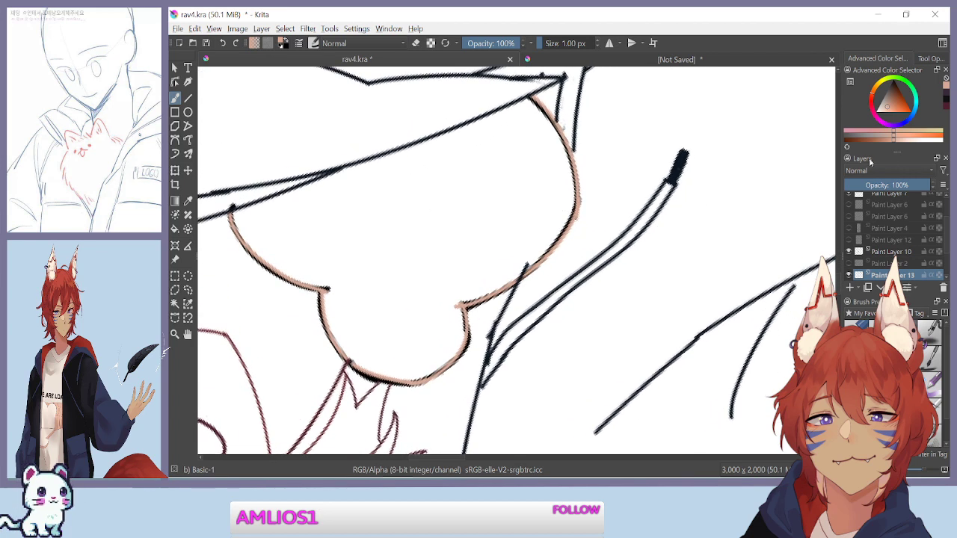
pyautogui.scroll(-1, 852, 265)
pyautogui.click(848, 254)
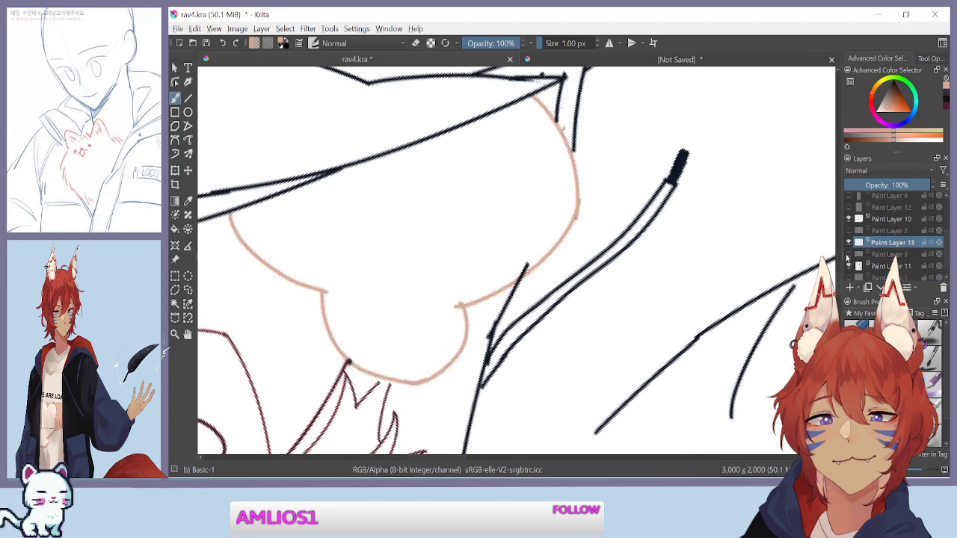
# Erase the overshooting line end at the chest shape's left side notch
pyautogui.moveTo(411, 357); pyautogui.dragTo(437, 237)
pyautogui.moveTo(335, 228); pyautogui.dragTo(374, 437)
pyautogui.moveTo(360, 385); pyautogui.dragTo(494, 384)
pyautogui.press('e')
pyautogui.moveTo(480, 274)
pyautogui.mouseDown()
pyautogui.moveTo(491, 254)
pyautogui.moveTo(481, 284)
pyautogui.mouseUp()
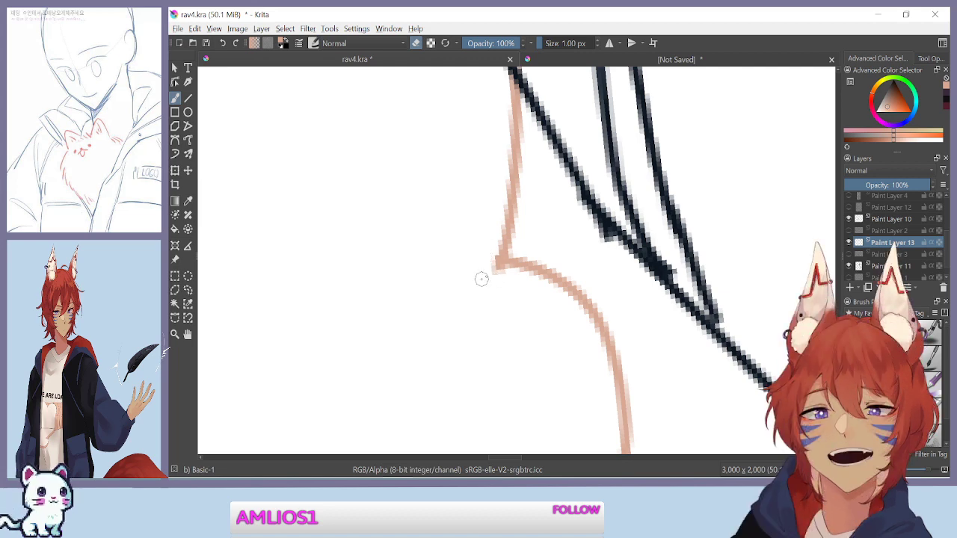
pyautogui.press('-')
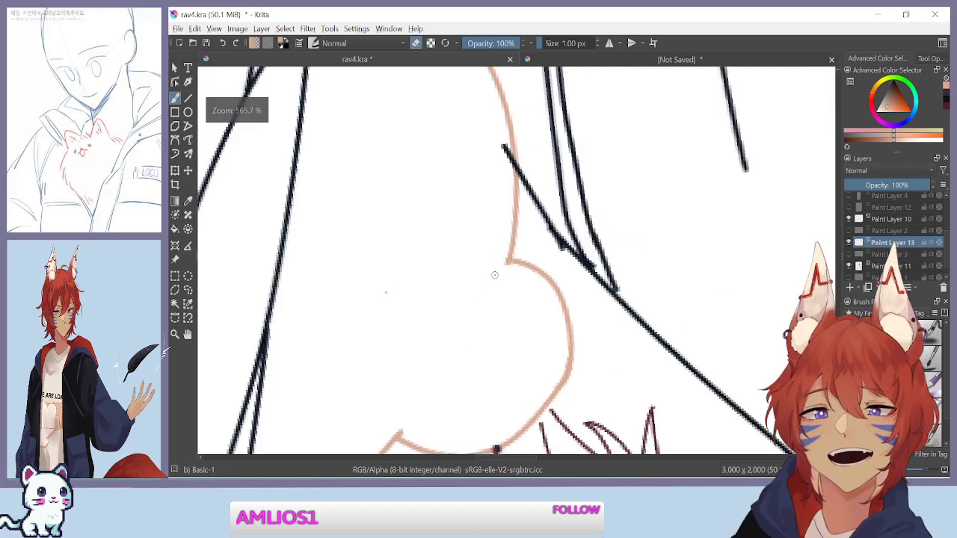
# Erase the uneven section of peach line on the chest shape's upper left lobe
pyautogui.moveTo(406, 359); pyautogui.dragTo(445, 214)
pyautogui.press('+')
pyautogui.press('+')
pyautogui.moveTo(621, 186); pyautogui.dragTo(401, 246)
pyautogui.moveTo(485, 226)
pyautogui.mouseDown()
pyautogui.moveTo(520, 246)
pyautogui.moveTo(472, 228)
pyautogui.moveTo(506, 270)
pyautogui.mouseUp()
pyautogui.moveTo(362, 219)
pyautogui.mouseDown()
pyautogui.moveTo(336, 229)
pyautogui.moveTo(357, 338)
pyautogui.mouseUp()
# Redraw the erased section of the upper left lobe with a smooth peach stroke, repeating until it joins both ends
pyautogui.moveTo(480, 226)
pyautogui.mouseDown()
pyautogui.moveTo(493, 276)
pyautogui.moveTo(492, 317)
pyautogui.mouseUp()
pyautogui.hotkey('ctrl', 'z')
pyautogui.moveTo(480, 228); pyautogui.dragTo(490, 323)
pyautogui.hotkey('ctrl', 'z')
pyautogui.moveTo(476, 225); pyautogui.dragTo(493, 329)
pyautogui.hotkey('ctrl', 'z')
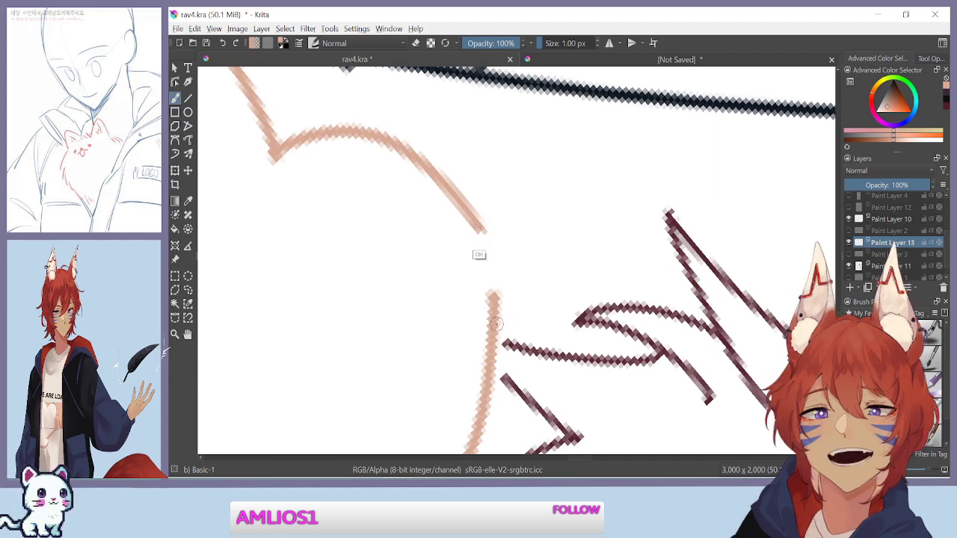
pyautogui.moveTo(485, 232); pyautogui.dragTo(493, 326)
pyautogui.hotkey('ctrl', 'z')
pyautogui.moveTo(479, 227); pyautogui.dragTo(492, 314)
pyautogui.moveTo(321, 306)
pyautogui.mouseDown()
pyautogui.moveTo(331, 261)
pyautogui.moveTo(368, 406)
pyautogui.moveTo(467, 437)
pyautogui.mouseUp()
pyautogui.moveTo(477, 394)
pyautogui.mouseDown()
pyautogui.moveTo(370, 178)
pyautogui.moveTo(345, 33)
pyautogui.mouseUp()
# Clean up stray edges along the chest shape's peach outline with the eraser
pyautogui.press('e')
pyautogui.moveTo(527, 207); pyautogui.dragTo(534, 264)
pyautogui.moveTo(499, 378); pyautogui.dragTo(416, 265)
pyautogui.hotkey('ctrl', '-')
pyautogui.hotkey('ctrl', '-')
pyautogui.hotkey('ctrl', '-')
pyautogui.moveTo(492, 208)
pyautogui.mouseDown()
pyautogui.moveTo(513, 321)
pyautogui.moveTo(378, 284)
pyautogui.moveTo(369, 240)
pyautogui.moveTo(437, 340)
pyautogui.moveTo(444, 267)
pyautogui.moveTo(483, 262)
pyautogui.mouseUp()
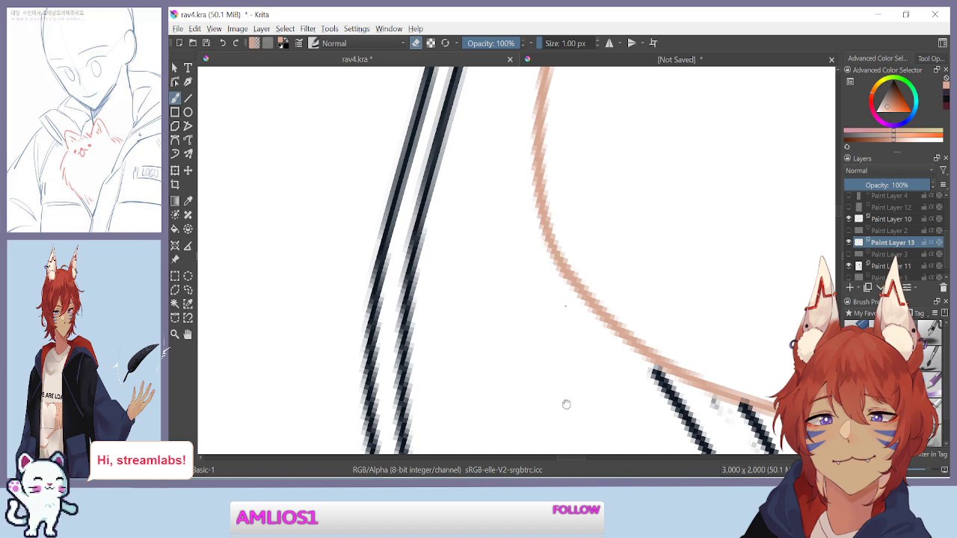
# Examine the chest shape's peach outline along its lower curve and against the surrounding jacket lines
pyautogui.moveTo(566, 402); pyautogui.dragTo(327, 282)
pyautogui.hotkey('ctrl', '-')
pyautogui.hotkey('ctrl', '-')
pyautogui.hotkey('ctrl', '-')
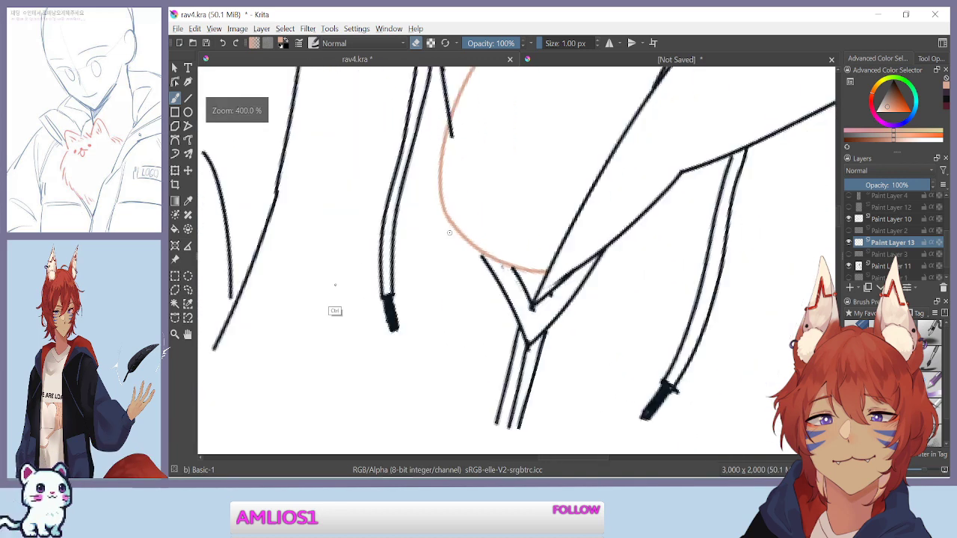
pyautogui.moveTo(326, 235)
pyautogui.mouseDown()
pyautogui.moveTo(316, 277)
pyautogui.moveTo(317, 262)
pyautogui.mouseUp()
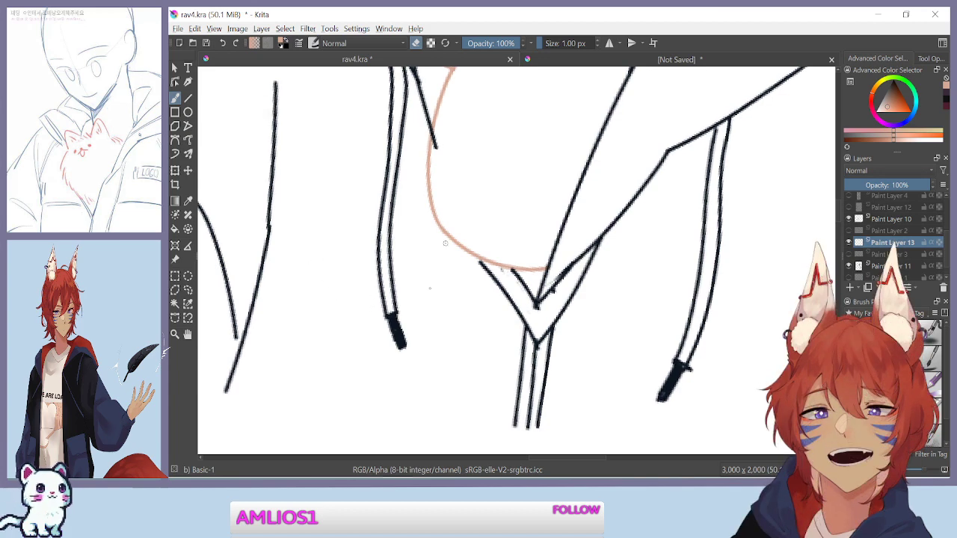
pyautogui.moveTo(349, 317)
pyautogui.mouseDown()
pyautogui.moveTo(346, 310)
pyautogui.moveTo(348, 327)
pyautogui.mouseUp()
pyautogui.moveTo(371, 172)
pyautogui.mouseDown()
pyautogui.moveTo(393, 376)
pyautogui.moveTo(412, 403)
pyautogui.mouseUp()
pyautogui.hotkey('ctrl', '-')
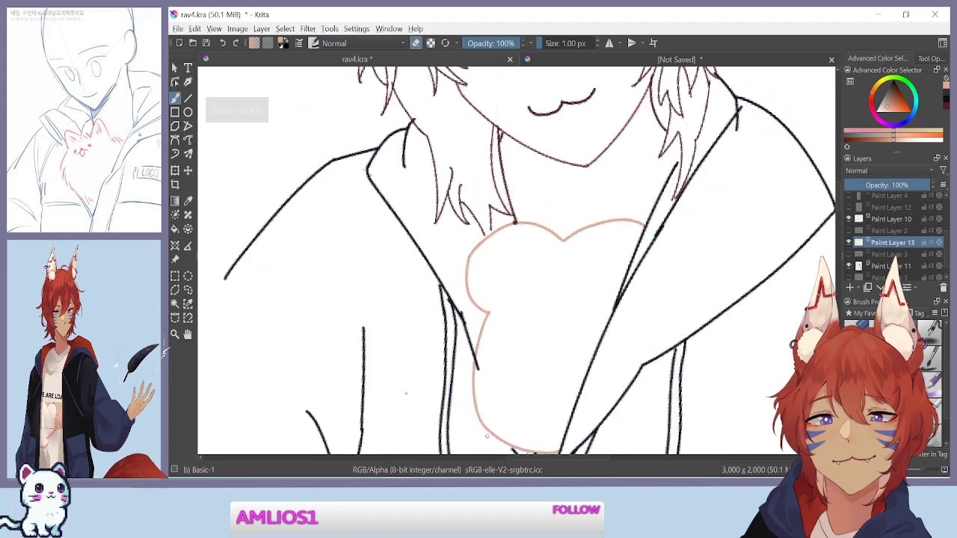
# Rework the gap in the upper left lobe's outline so the peach line runs in one smooth curve
pyautogui.scroll(5, 508, 246)
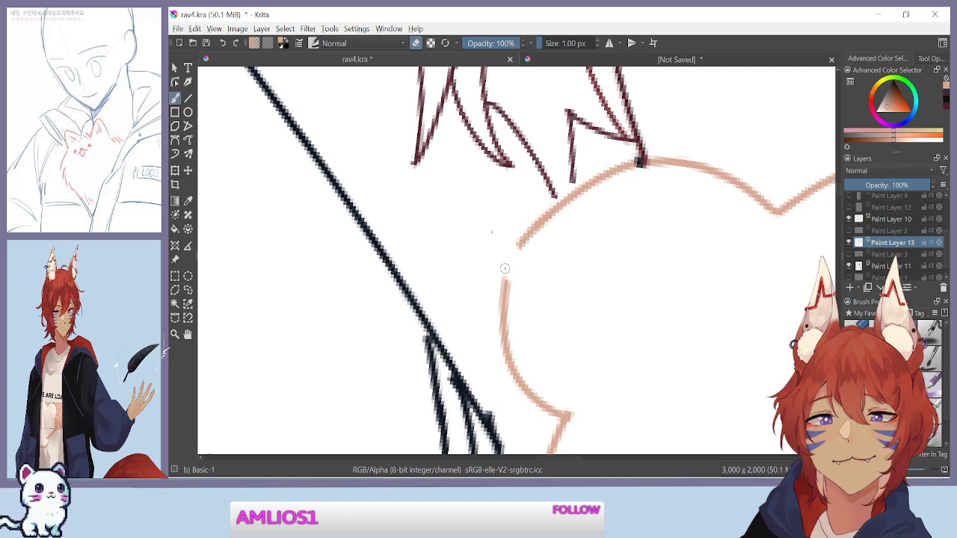
pyautogui.moveTo(385, 246); pyautogui.dragTo(345, 272)
pyautogui.moveTo(520, 240); pyautogui.dragTo(509, 288)
pyautogui.hotkey('ctrl', 'z')
pyautogui.moveTo(520, 236); pyautogui.dragTo(511, 291)
pyautogui.moveTo(447, 357); pyautogui.dragTo(387, 377)
pyautogui.hotkey('ctrl', '-')
pyautogui.hotkey('ctrl', '-')
pyautogui.hotkey('ctrl', '-')
pyautogui.hotkey('ctrl', '+')
pyautogui.scroll(4, 484, 287)
pyautogui.press('e')
pyautogui.moveTo(525, 253)
pyautogui.mouseDown()
pyautogui.moveTo(521, 281)
pyautogui.moveTo(512, 279)
pyautogui.mouseUp()
pyautogui.press('-')
pyautogui.press('-')
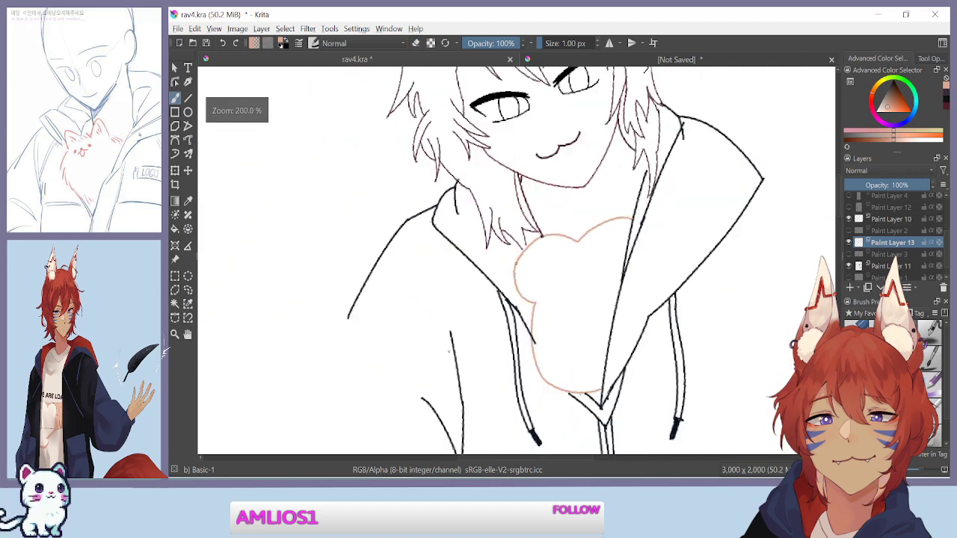
# Make Paint Layer 10 active and set the brush colour to black for the jacket lines
pyautogui.press('+')
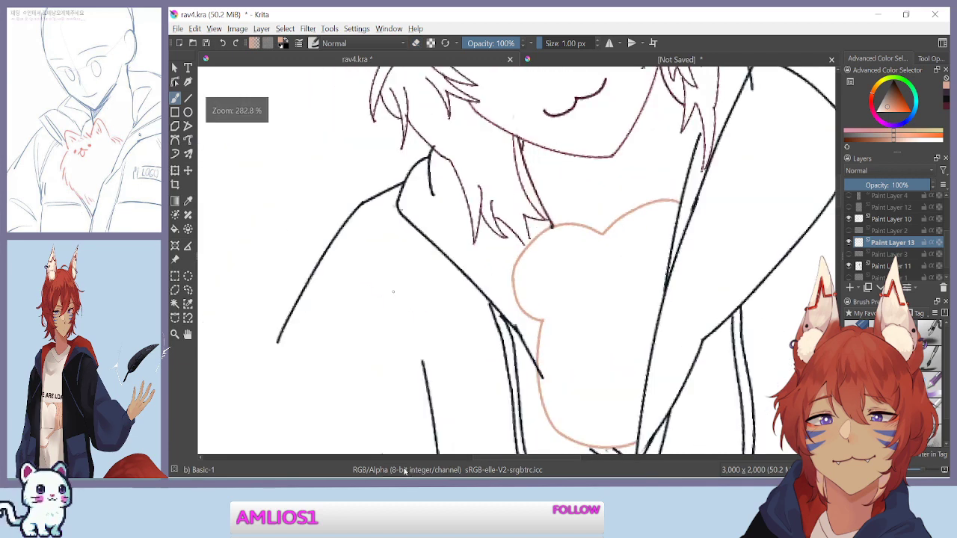
pyautogui.press('-')
pyautogui.press('-')
pyautogui.moveTo(432, 365)
pyautogui.mouseDown()
pyautogui.moveTo(412, 256)
pyautogui.moveTo(372, 332)
pyautogui.mouseUp()
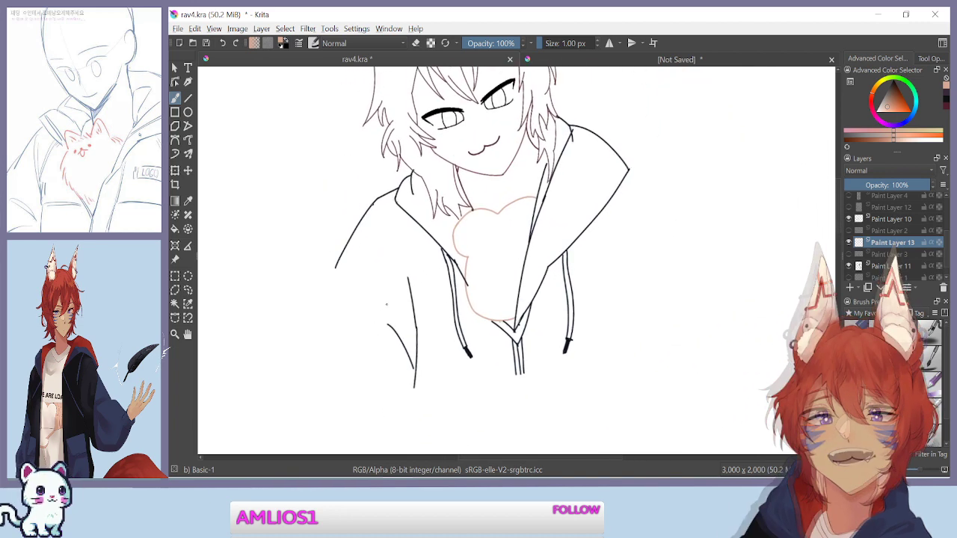
pyautogui.click(884, 219)
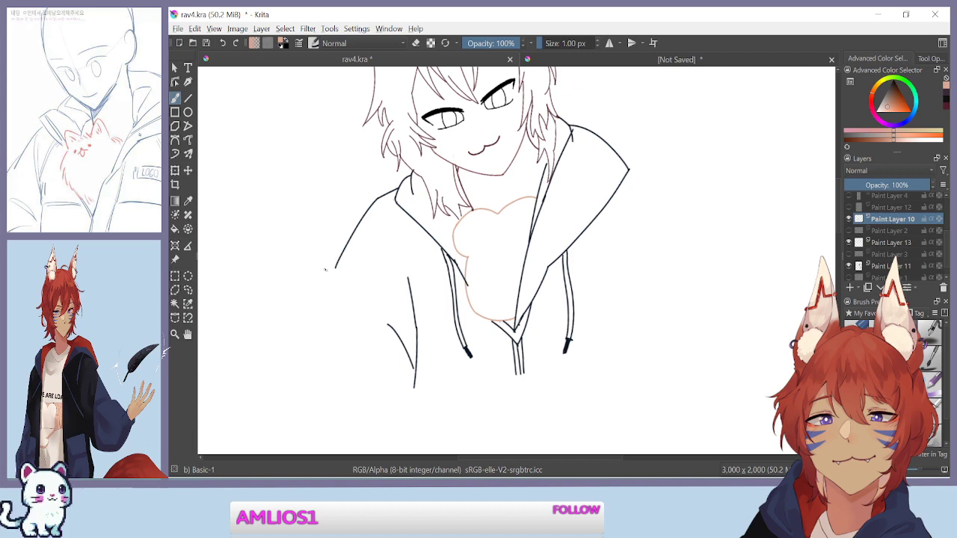
pyautogui.moveTo(321, 305); pyautogui.dragTo(309, 280)
pyautogui.click(894, 84)
pyautogui.hotkey('ctrl', '+')
pyautogui.click(600, 183)
pyautogui.moveTo(369, 329)
pyautogui.mouseDown()
pyautogui.moveTo(560, 194)
pyautogui.moveTo(264, 332)
pyautogui.moveTo(240, 359)
pyautogui.mouseUp()
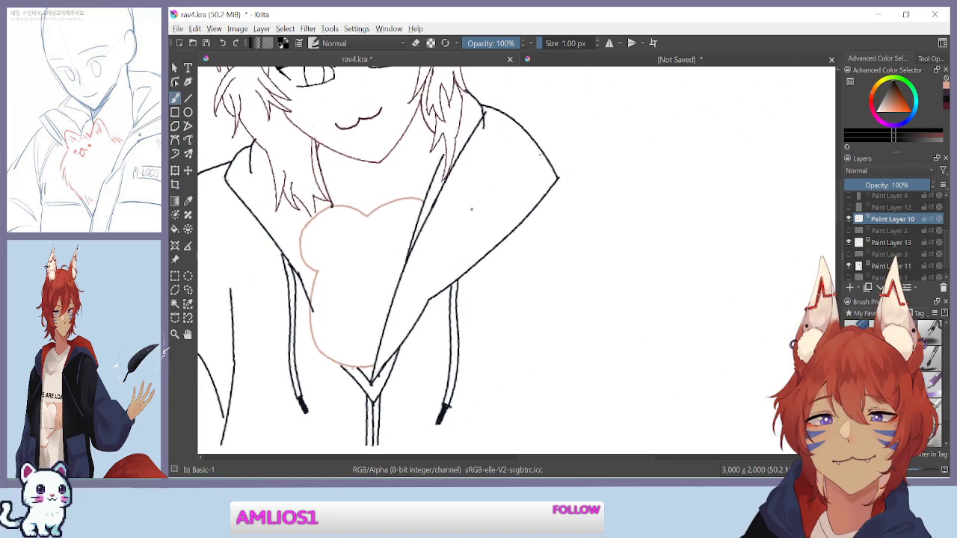
# Try an outer sleeve line curving down from the outer corner of the hood on the right of the drawing
pyautogui.moveTo(535, 129); pyautogui.dragTo(571, 183)
pyautogui.hotkey('ctrl', 'z')
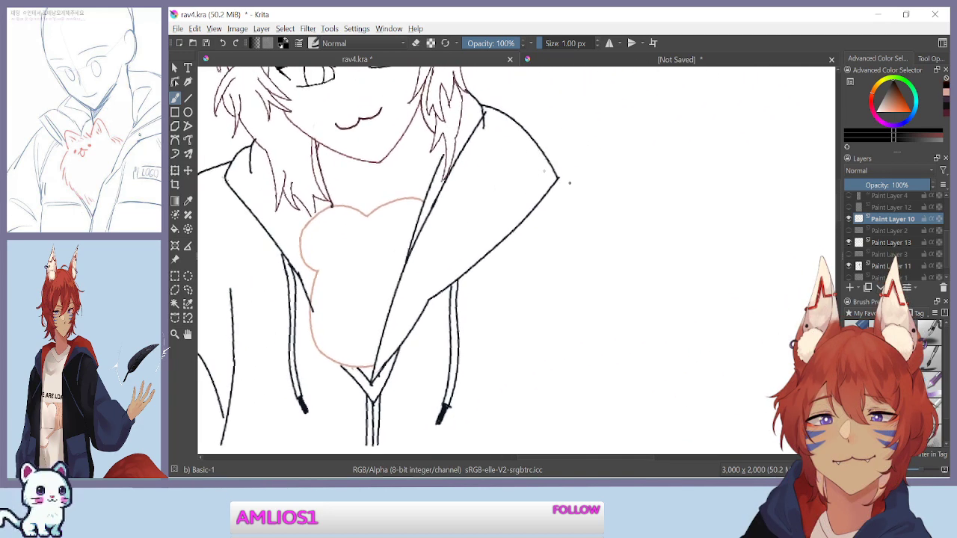
pyautogui.moveTo(556, 178)
pyautogui.mouseDown()
pyautogui.moveTo(566, 184)
pyautogui.moveTo(576, 274)
pyautogui.mouseUp()
pyautogui.hotkey('ctrl', 'z')
pyautogui.hotkey('ctrl', 'z')
pyautogui.moveTo(560, 184); pyautogui.dragTo(622, 363)
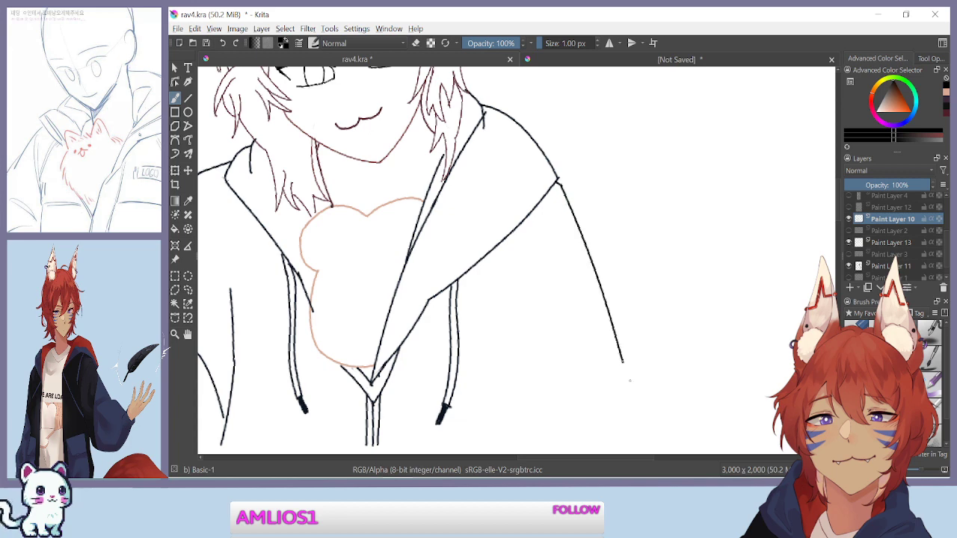
pyautogui.hotkey('ctrl', 'z')
pyautogui.moveTo(559, 184); pyautogui.dragTo(623, 377)
pyautogui.moveTo(542, 457); pyautogui.dragTo(494, 458)
pyautogui.hotkey('ctrl', '-')
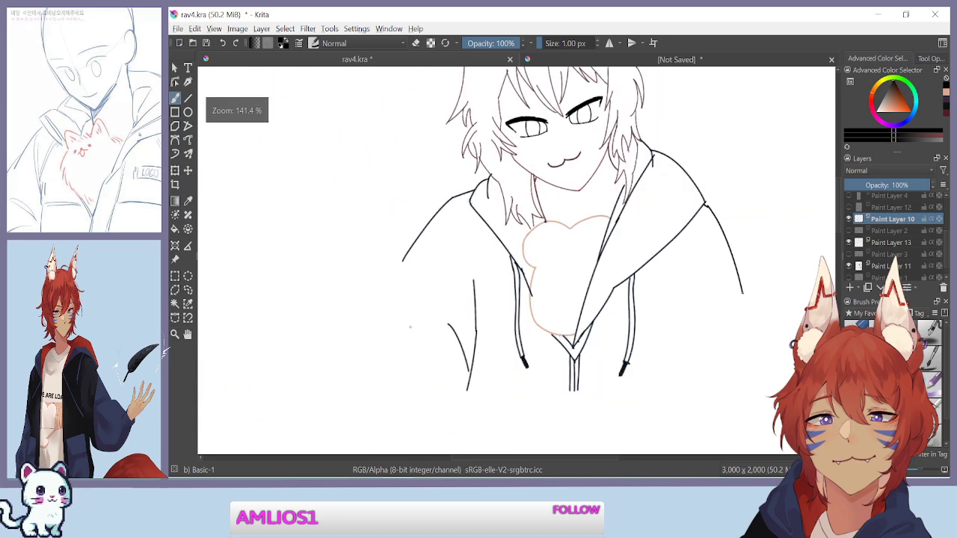
# Try to continue the right sleeve's outer line further down with a second curved stroke
pyautogui.hotkey('ctrl', '+')
pyautogui.moveTo(455, 325); pyautogui.dragTo(305, 288)
pyautogui.moveTo(308, 225); pyautogui.dragTo(307, 268)
pyautogui.moveTo(687, 226); pyautogui.dragTo(682, 377)
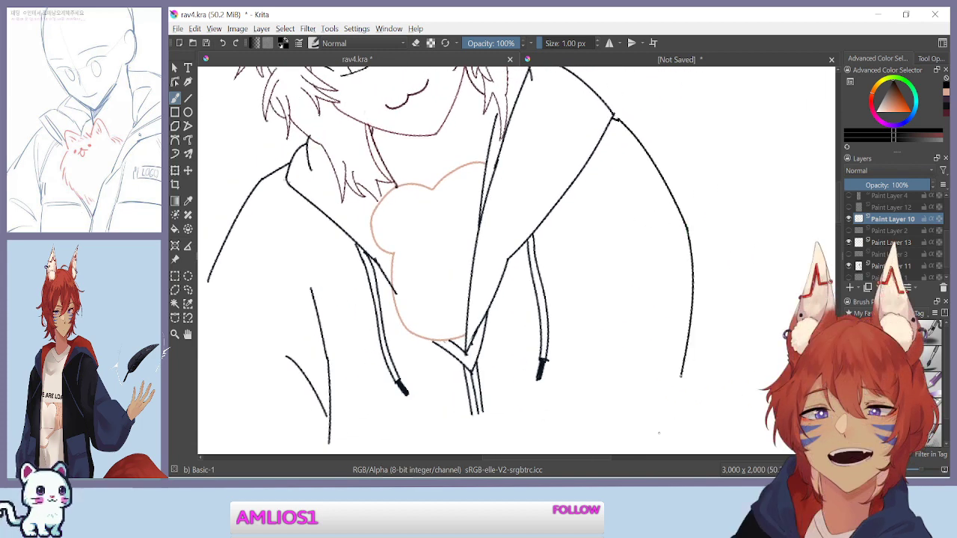
pyautogui.click(308, 391)
# Try to extend the left sleeve's outer line downwards from the end of the shoulder line
pyautogui.moveTo(325, 281)
pyautogui.mouseDown()
pyautogui.moveTo(472, 326)
pyautogui.moveTo(670, 170)
pyautogui.mouseUp()
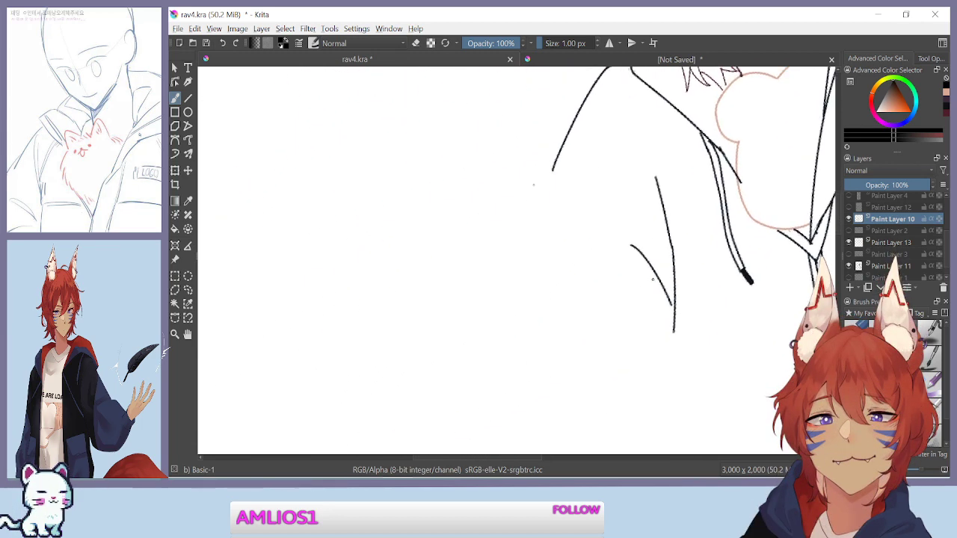
pyautogui.moveTo(552, 171); pyautogui.dragTo(548, 273)
pyautogui.hotkey('ctrl', 'z')
pyautogui.hotkey('ctrl', 'z')
pyautogui.moveTo(552, 170)
pyautogui.mouseDown()
pyautogui.moveTo(542, 317)
pyautogui.moveTo(458, 357)
pyautogui.moveTo(277, 403)
pyautogui.mouseUp()
pyautogui.press('-')
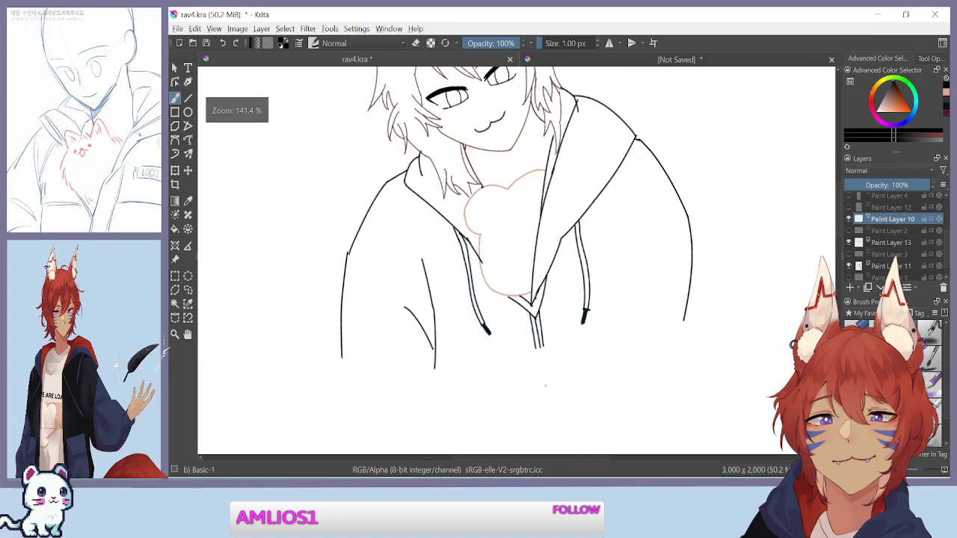
# Undo the short test stroke and the outer sleeve lines drawn on both sides of the jacket
pyautogui.moveTo(604, 225); pyautogui.dragTo(606, 240)
pyautogui.hotkey('ctrl', 'z')
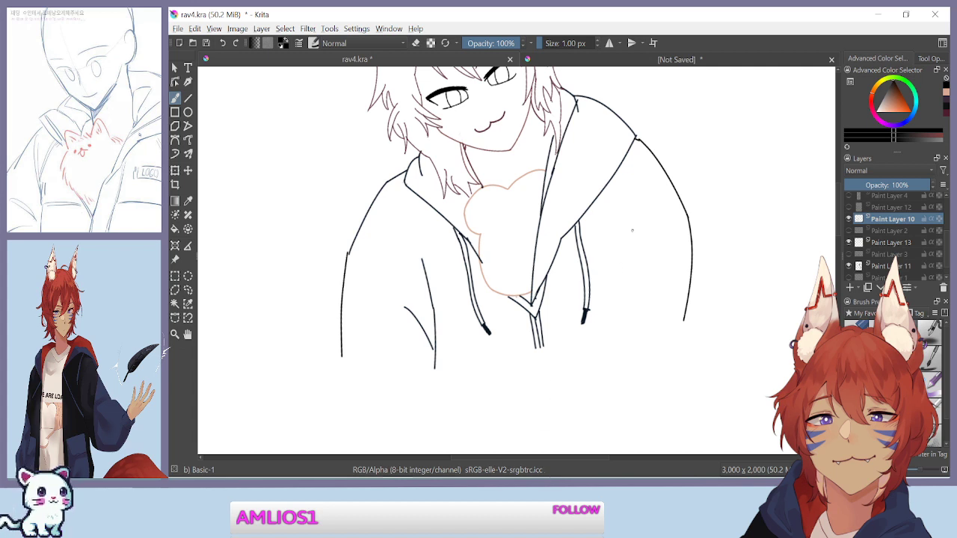
pyautogui.hotkey('ctrl', 'z')
pyautogui.hotkey('ctrl', 'z')
pyautogui.hotkey('ctrl', 'z')
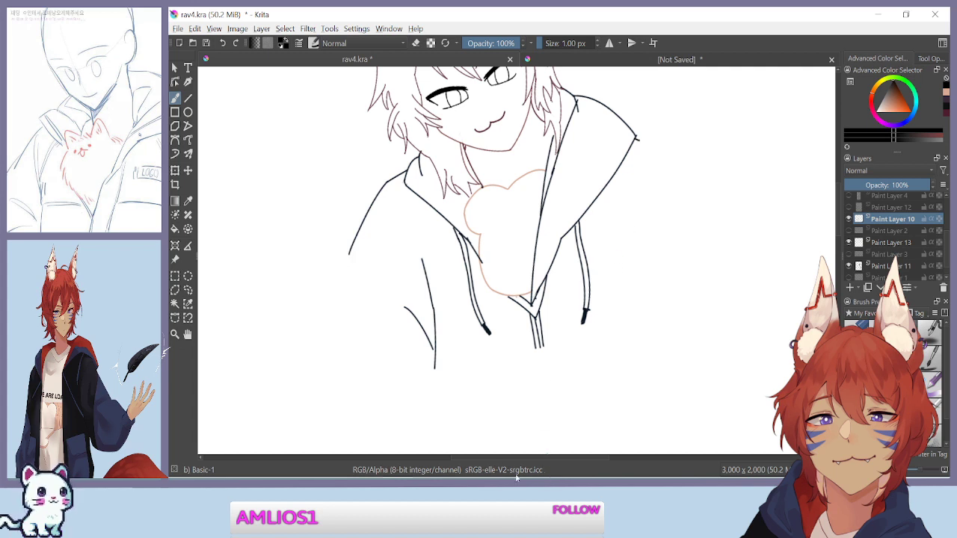
# Try an inner sleeve line running down the right of the jacket, below the hood's outer corner
pyautogui.moveTo(335, 374); pyautogui.dragTo(319, 196)
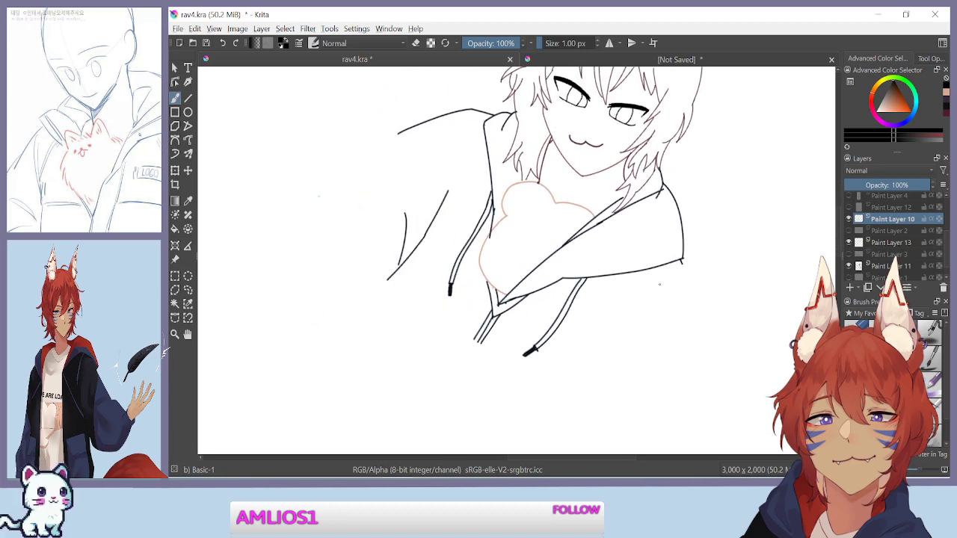
pyautogui.moveTo(318, 196)
pyautogui.mouseDown()
pyautogui.moveTo(291, 225)
pyautogui.moveTo(299, 269)
pyautogui.moveTo(311, 260)
pyautogui.mouseUp()
pyautogui.moveTo(663, 279); pyautogui.dragTo(663, 375)
pyautogui.moveTo(420, 296); pyautogui.dragTo(357, 271)
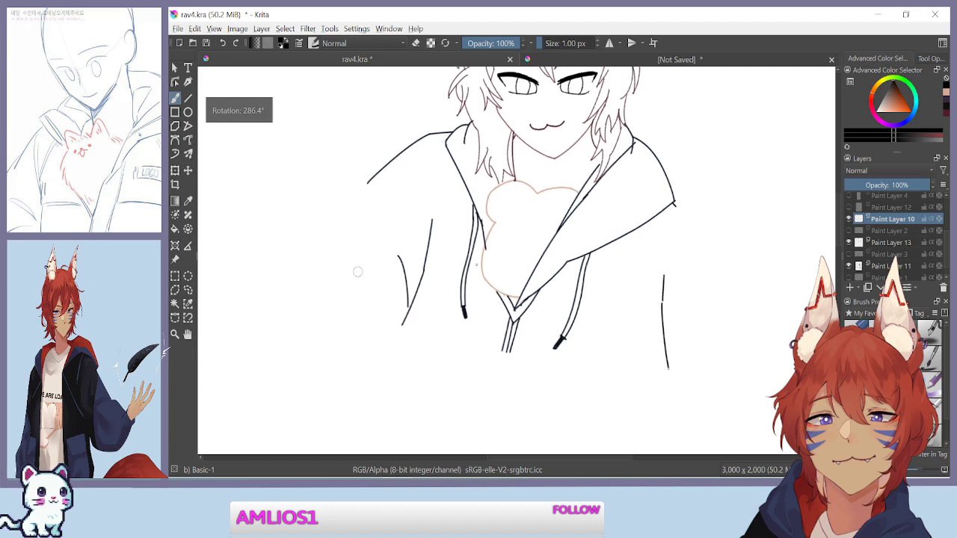
# Try several versions of the right sleeve's outer line, starting at the hood's outer corner and curving outwards
pyautogui.moveTo(676, 206); pyautogui.dragTo(719, 301)
pyautogui.hotkey('ctrl', 'z')
pyautogui.moveTo(673, 204); pyautogui.dragTo(719, 258)
pyautogui.hotkey('ctrl', 'z')
pyautogui.moveTo(673, 204)
pyautogui.mouseDown()
pyautogui.moveTo(705, 230)
pyautogui.moveTo(743, 297)
pyautogui.mouseUp()
pyautogui.moveTo(316, 210); pyautogui.dragTo(323, 328)
# Undo the inner and outer line strokes just tried for the right sleeve
pyautogui.hotkey('ctrl', 'z')
pyautogui.hotkey('ctrl', 'z')
pyautogui.hotkey('ctrl', 'z')
pyautogui.hotkey('ctrl', 'z')
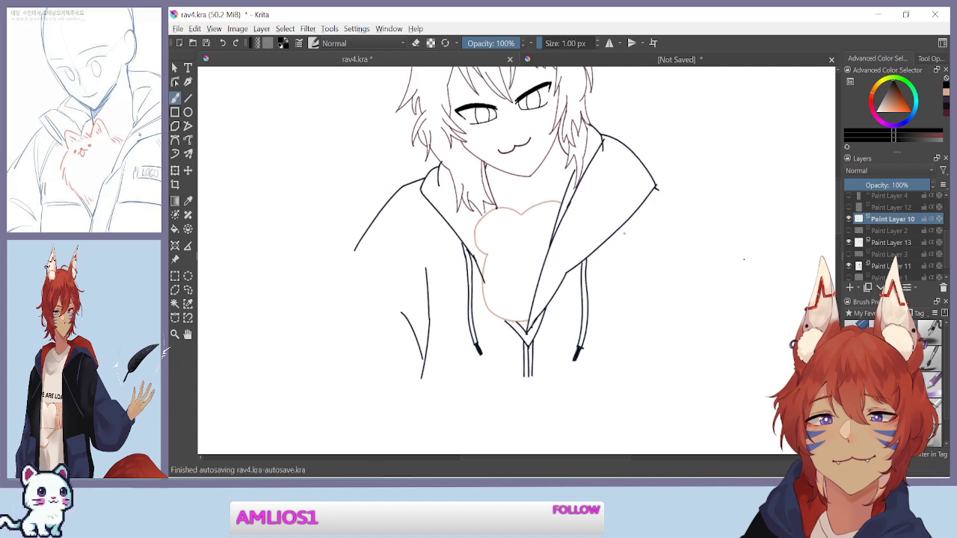
# Draw the right shoulder line curving down and outwards from the hood's outer corner, comparing the drawing with and without the stroke
pyautogui.moveTo(658, 188); pyautogui.dragTo(758, 337)
pyautogui.hotkey('ctrl', 'z')
pyautogui.hotkey('ctrl', 'shift', 'z')
pyautogui.hotkey('ctrl', 'z')
pyautogui.hotkey('ctrl', 'shift', 'z')
pyautogui.hotkey('ctrl', 'shift', 'z')
pyautogui.hotkey('ctrl', 'z')
pyautogui.hotkey('ctrl', 'z')
pyautogui.hotkey('ctrl', 'shift', 'z')
pyautogui.hotkey('ctrl', 'shift', 'z')
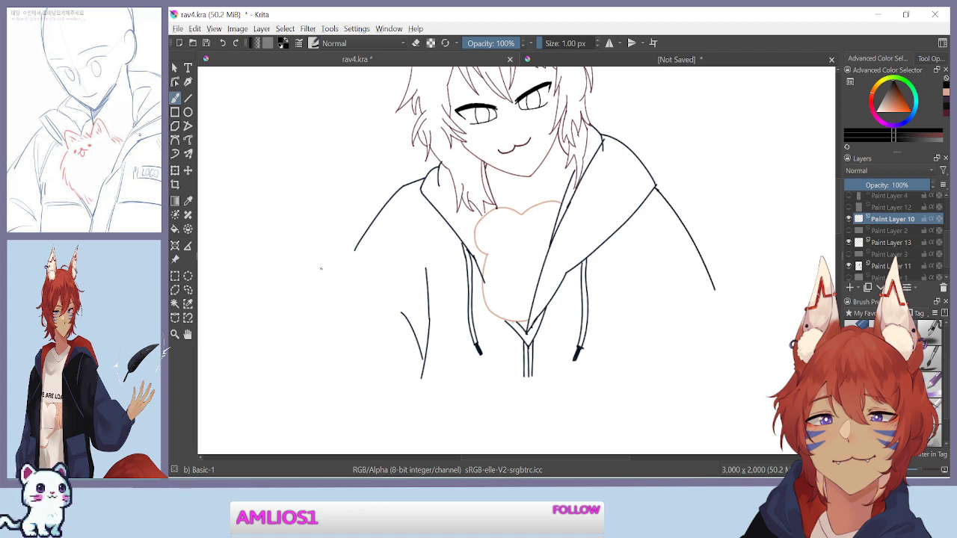
# Draw the right sleeve's inner line down the jacket beside the drawstring, joining its short upper piece to the slanted lower part
pyautogui.moveTo(303, 261); pyautogui.dragTo(303, 270)
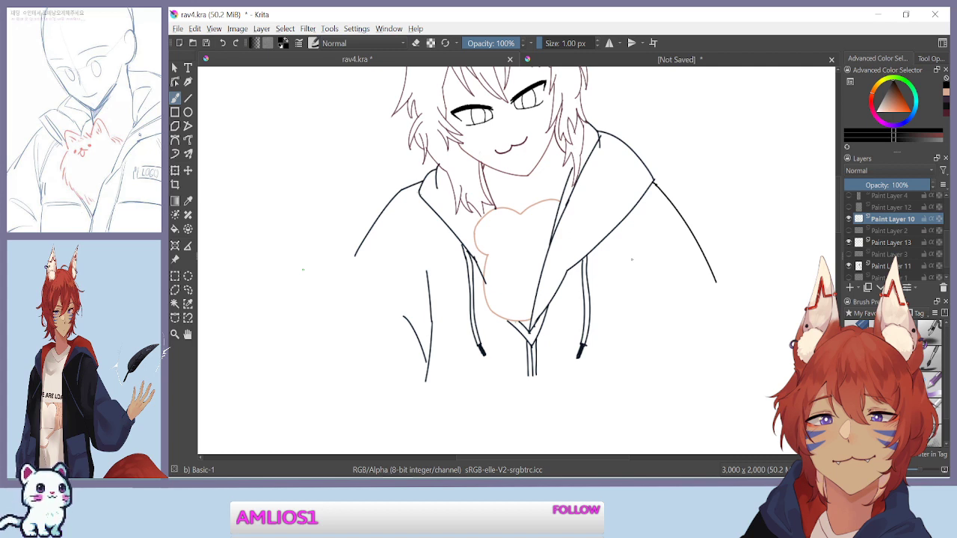
pyautogui.moveTo(632, 252); pyautogui.dragTo(650, 354)
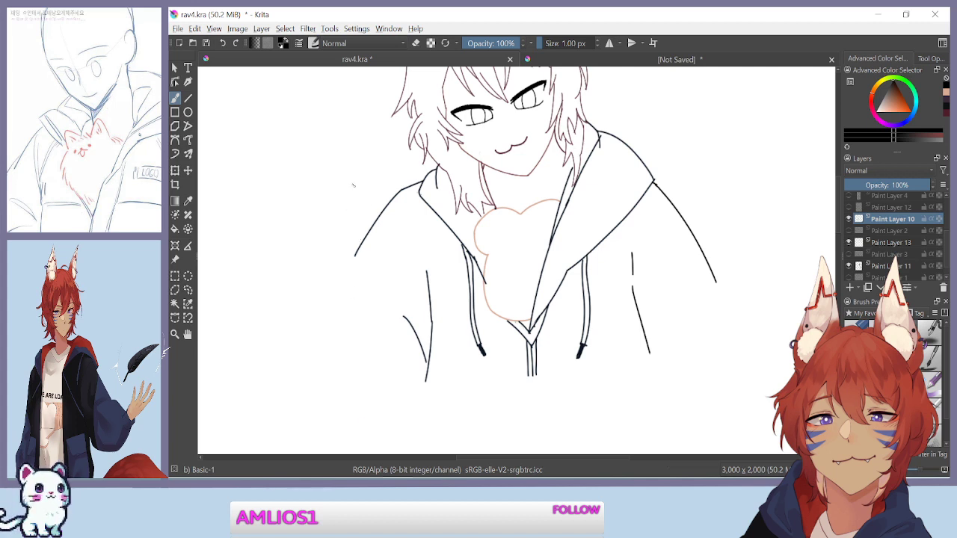
pyautogui.moveTo(632, 266); pyautogui.dragTo(634, 293)
pyautogui.hotkey('ctrl', 'z')
pyautogui.press('-')
pyautogui.press('-')
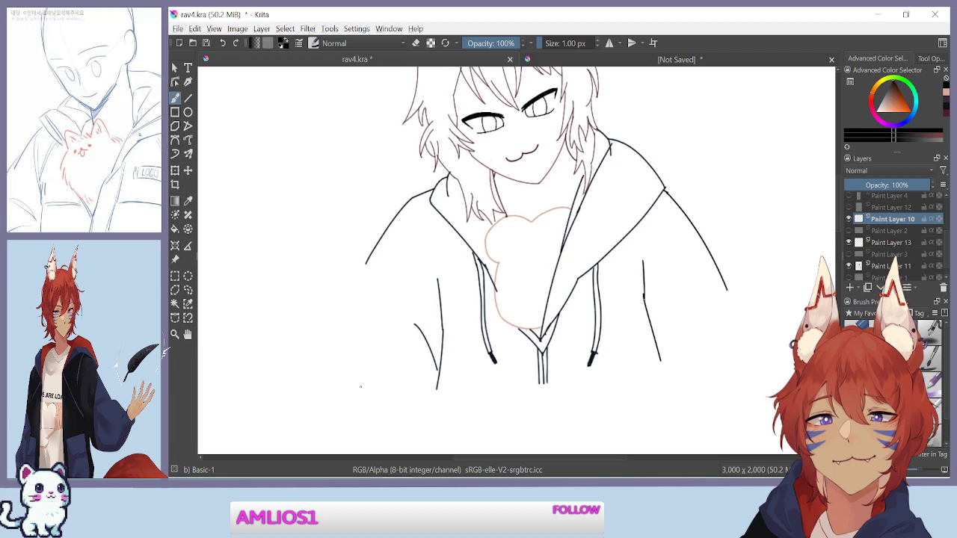
pyautogui.press('+')
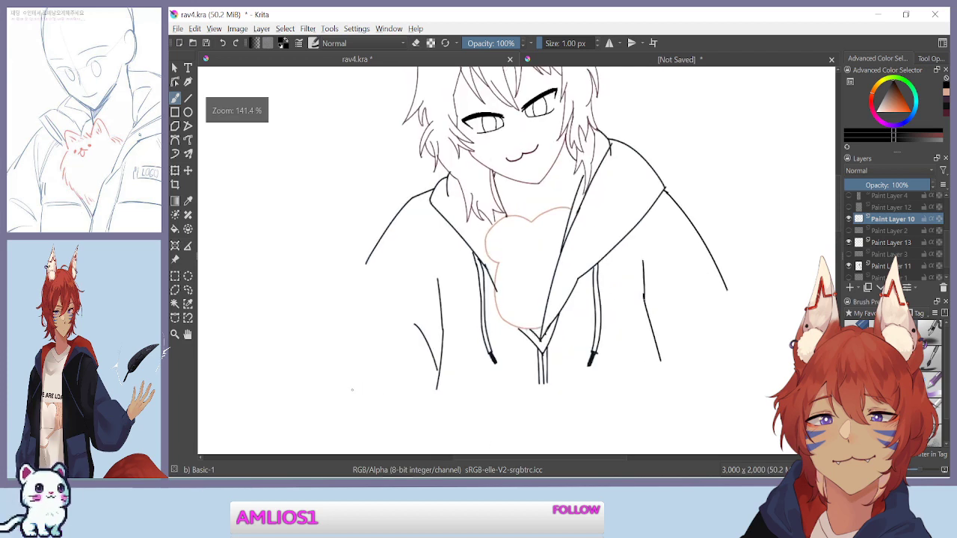
# Extend the left sleeve's outer line almost straight down from the end of the shoulder line, redoing the first attempt
pyautogui.moveTo(363, 266); pyautogui.dragTo(368, 380)
pyautogui.hotkey('ctrl', 'z')
pyautogui.moveTo(363, 264); pyautogui.dragTo(368, 378)
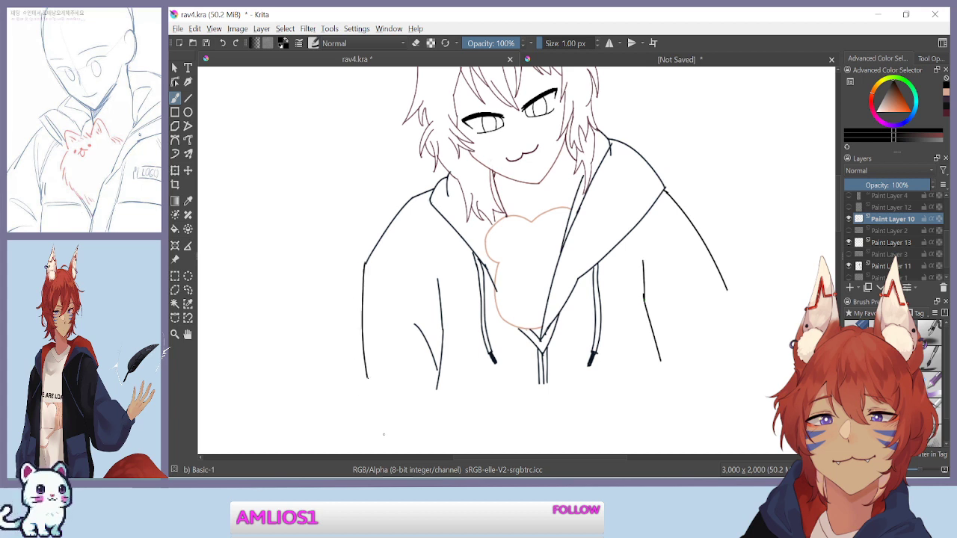
# Extend the right sleeve's outer line downwards from the shoulder line with a slight inward curve, redoing it until it fits
pyautogui.moveTo(725, 292); pyautogui.dragTo(709, 402)
pyautogui.hotkey('ctrl', 'z')
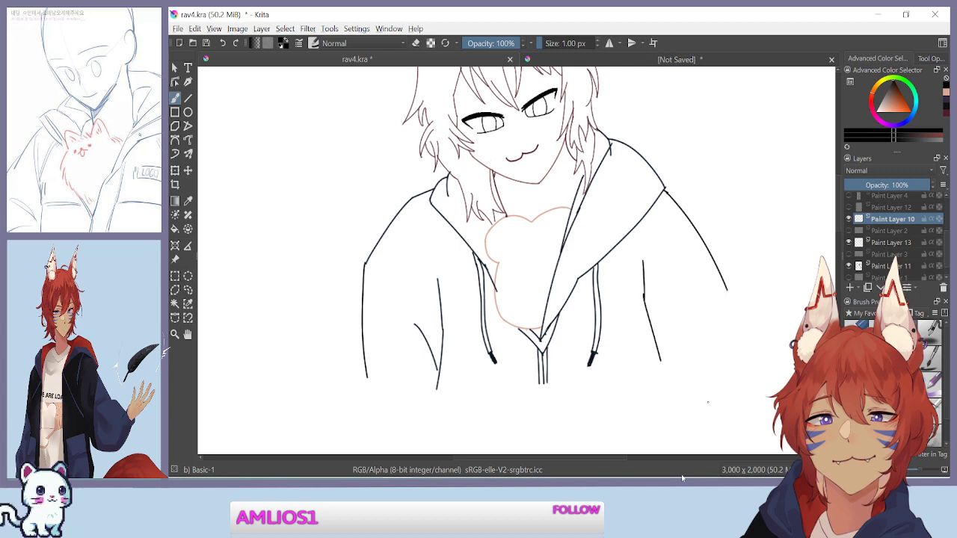
pyautogui.moveTo(728, 288); pyautogui.dragTo(717, 356)
pyautogui.hotkey('ctrl', 'z')
pyautogui.moveTo(727, 287); pyautogui.dragTo(724, 392)
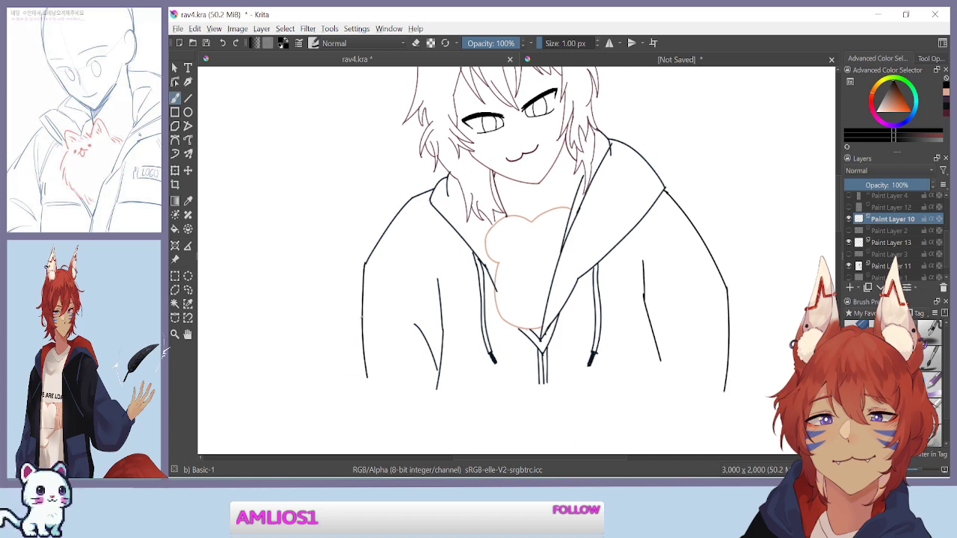
# Erase the lower part of the left sleeve's outer line, keeping the shoulder line above it
pyautogui.hotkey('ctrl', '+')
pyautogui.moveTo(397, 295)
pyautogui.mouseDown()
pyautogui.moveTo(356, 438)
pyautogui.moveTo(353, 364)
pyautogui.moveTo(328, 384)
pyautogui.mouseUp()
pyautogui.hotkey('ctrl', '-')
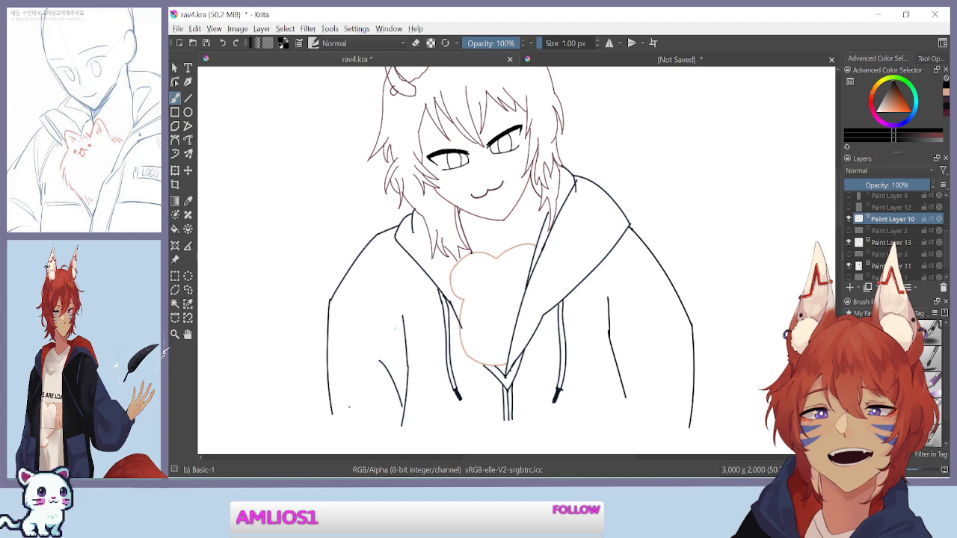
pyautogui.moveTo(338, 386)
pyautogui.mouseDown()
pyautogui.moveTo(450, 292)
pyautogui.moveTo(436, 303)
pyautogui.mouseUp()
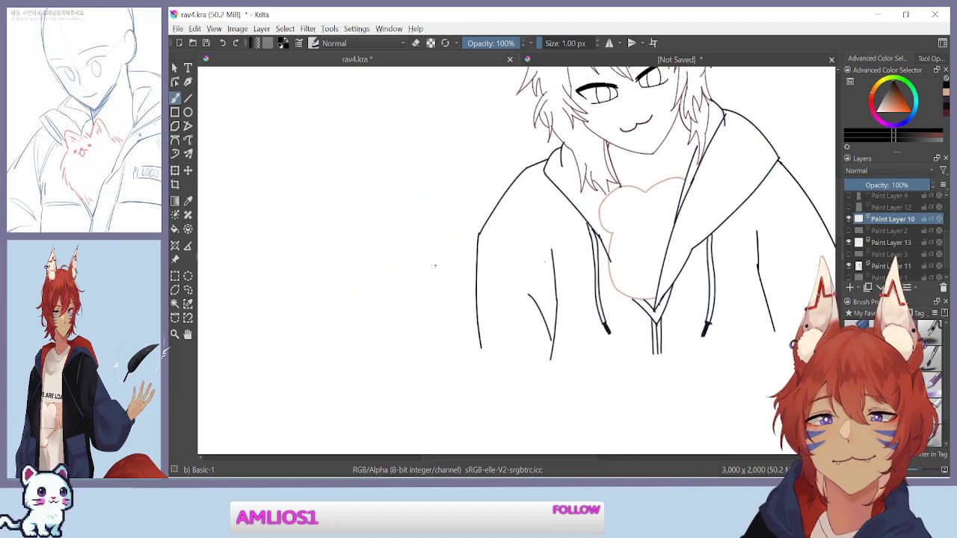
pyautogui.press('e')
pyautogui.moveTo(476, 238)
pyautogui.mouseDown()
pyautogui.moveTo(477, 247)
pyautogui.moveTo(479, 233)
pyautogui.mouseUp()
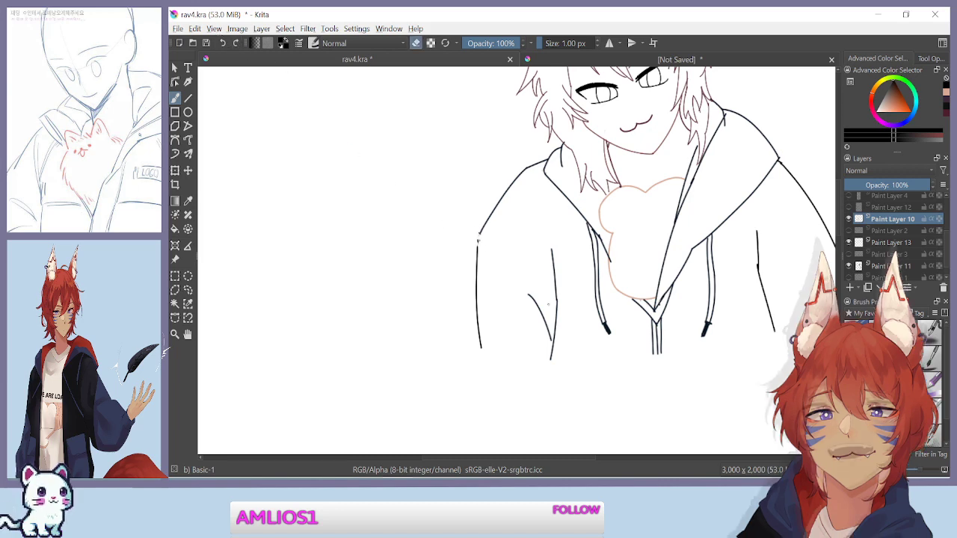
pyautogui.press('/')
pyautogui.moveTo(478, 297)
pyautogui.mouseDown()
pyautogui.moveTo(482, 345)
pyautogui.moveTo(472, 256)
pyautogui.mouseUp()
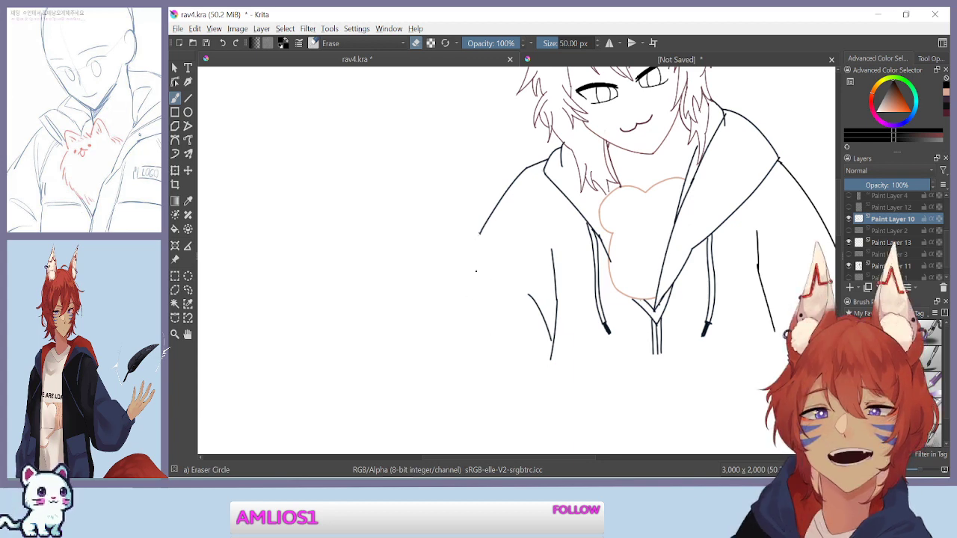
pyautogui.press('/')
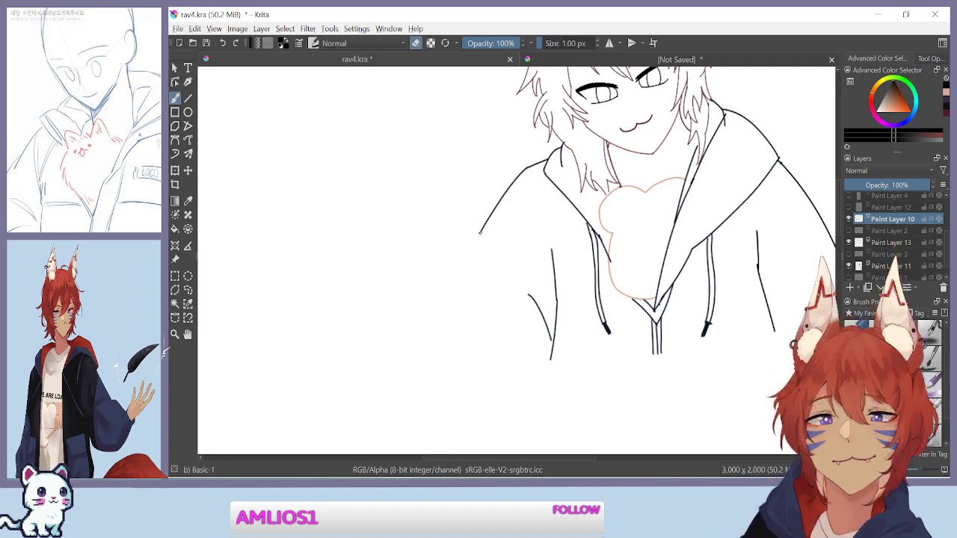
# Redraw the left sleeve's outer line as one long curve sweeping down and outwards from the end of the shoulder line
pyautogui.moveTo(391, 414); pyautogui.dragTo(527, 114)
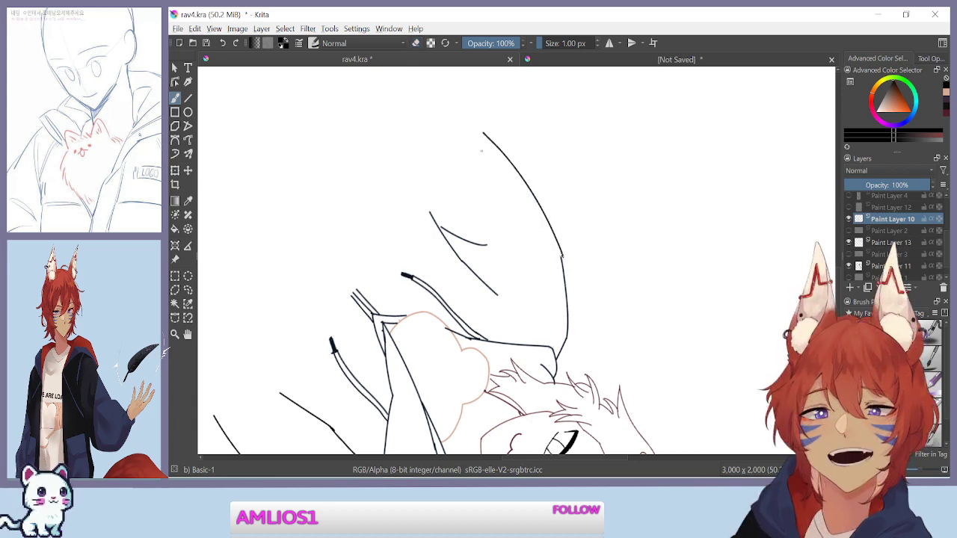
pyautogui.moveTo(379, 107); pyautogui.dragTo(489, 399)
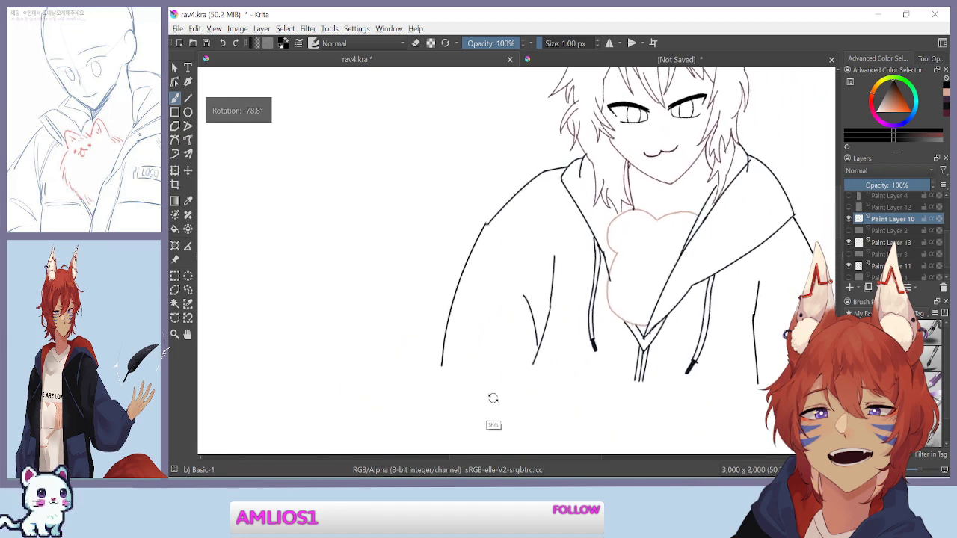
pyautogui.moveTo(409, 315); pyautogui.dragTo(371, 214)
pyautogui.hotkey('ctrl', '-')
pyautogui.hotkey('ctrl', '-')
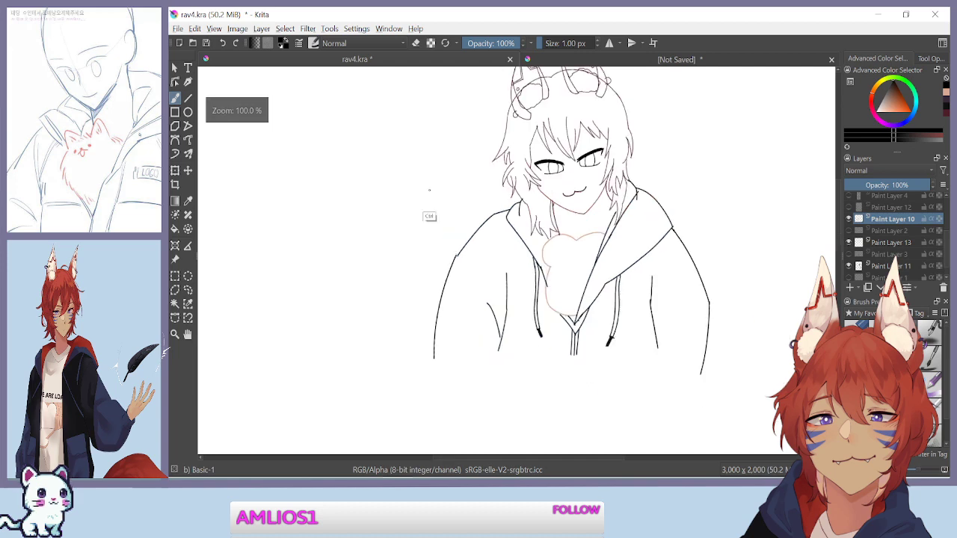
# Try long vertical guide lines through the shoulders on both sides of the jacket, and undo them
pyautogui.moveTo(429, 186); pyautogui.dragTo(413, 220)
pyautogui.hotkey('ctrl', '+')
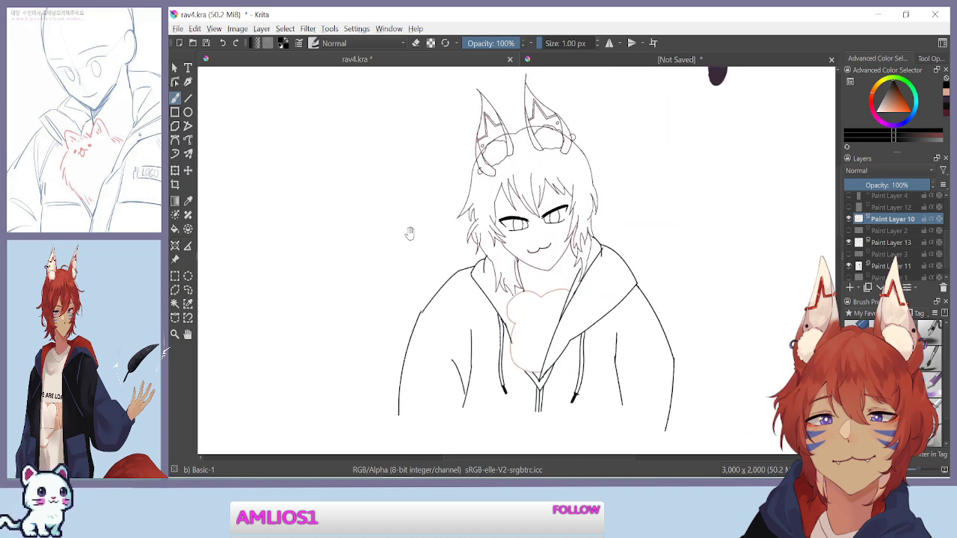
pyautogui.scroll(1, 410, 233)
pyautogui.moveTo(409, 227); pyautogui.dragTo(409, 210)
pyautogui.moveTo(347, 277); pyautogui.dragTo(353, 272)
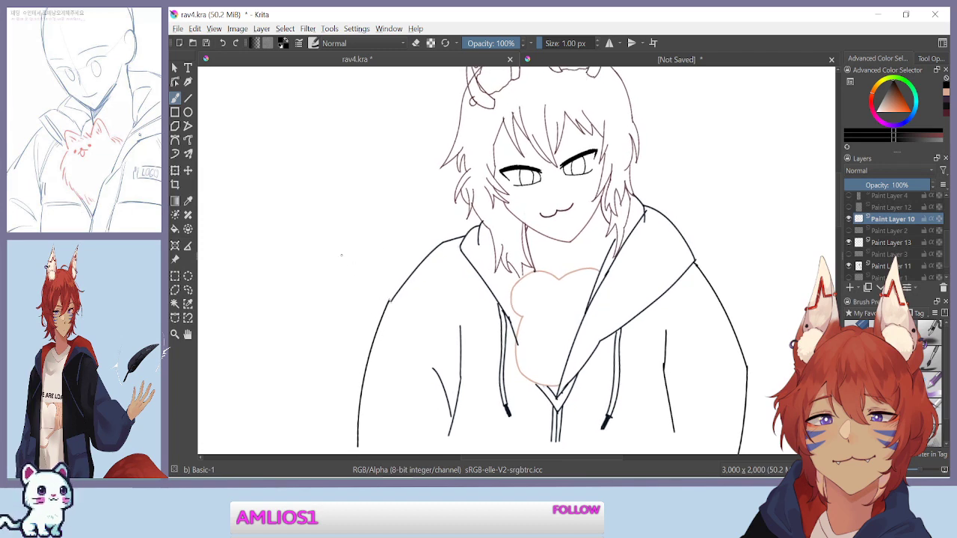
pyautogui.moveTo(344, 223); pyautogui.dragTo(345, 230)
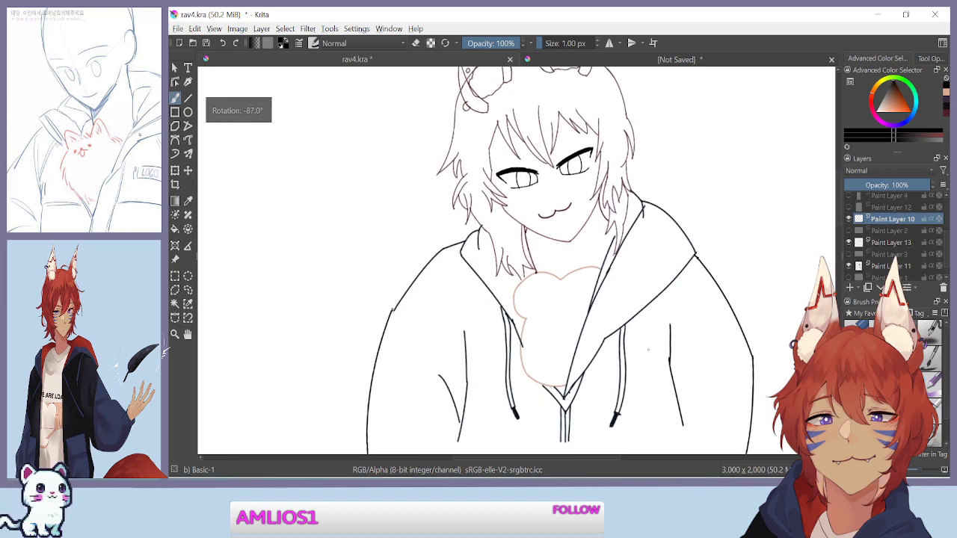
pyautogui.moveTo(691, 85); pyautogui.dragTo(702, 455)
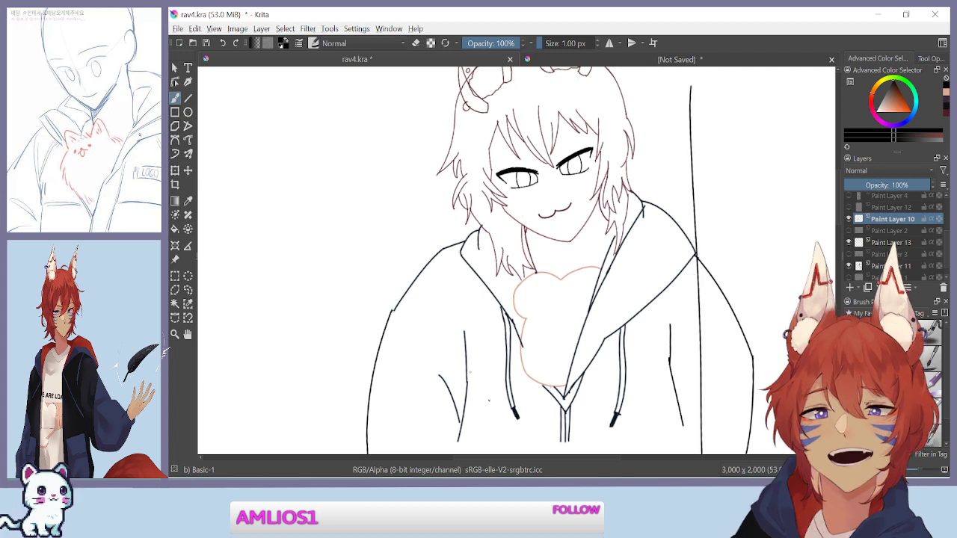
pyautogui.moveTo(386, 118); pyautogui.dragTo(408, 454)
pyautogui.moveTo(377, 108); pyautogui.dragTo(395, 454)
pyautogui.hotkey('ctrl', 'z')
pyautogui.hotkey('ctrl', 'z')
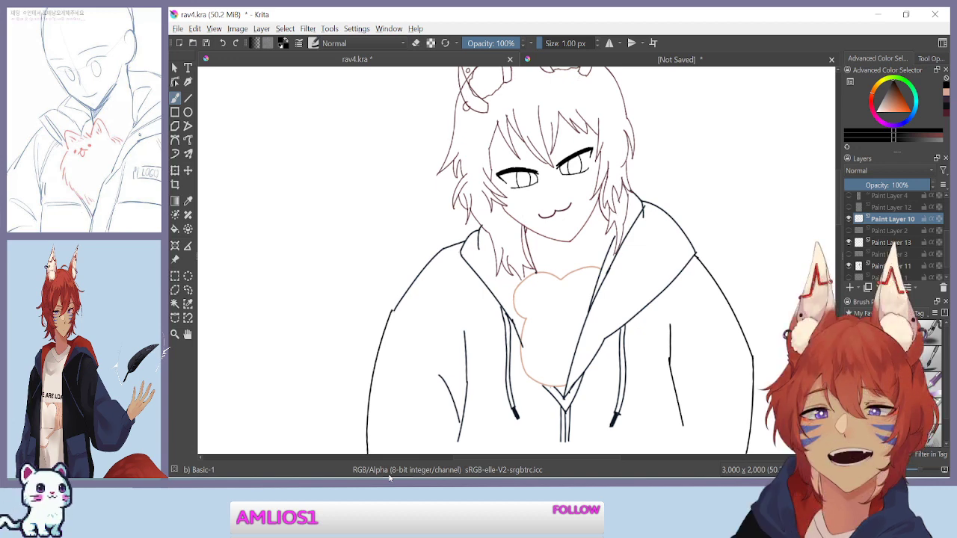
# Check what Paint Layer 13 holds by hiding and showing it, and add a new paint layer directly above Paint Layer 3
pyautogui.moveTo(386, 384)
pyautogui.mouseDown()
pyautogui.moveTo(409, 156)
pyautogui.moveTo(332, 329)
pyautogui.moveTo(329, 352)
pyautogui.moveTo(342, 359)
pyautogui.moveTo(338, 303)
pyautogui.moveTo(360, 304)
pyautogui.mouseUp()
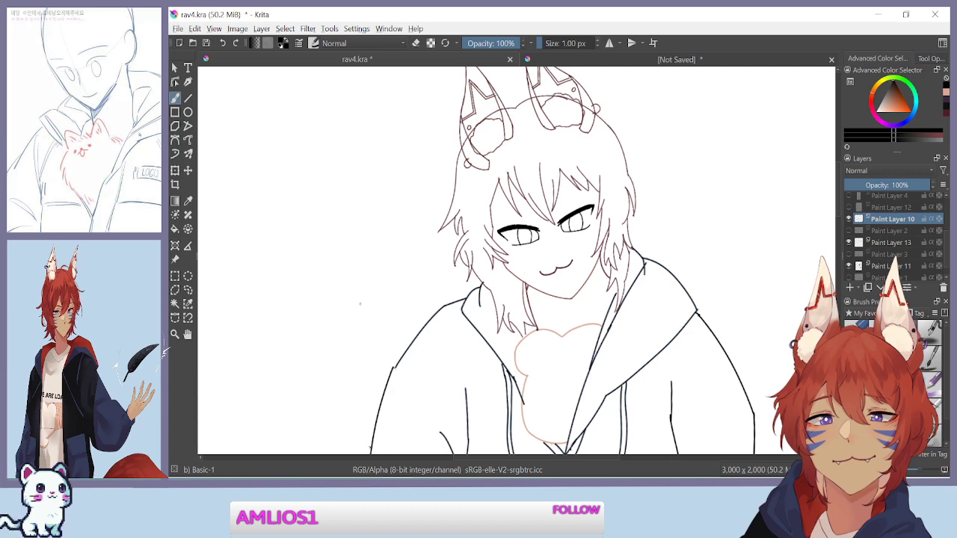
pyautogui.moveTo(354, 391); pyautogui.dragTo(399, 267)
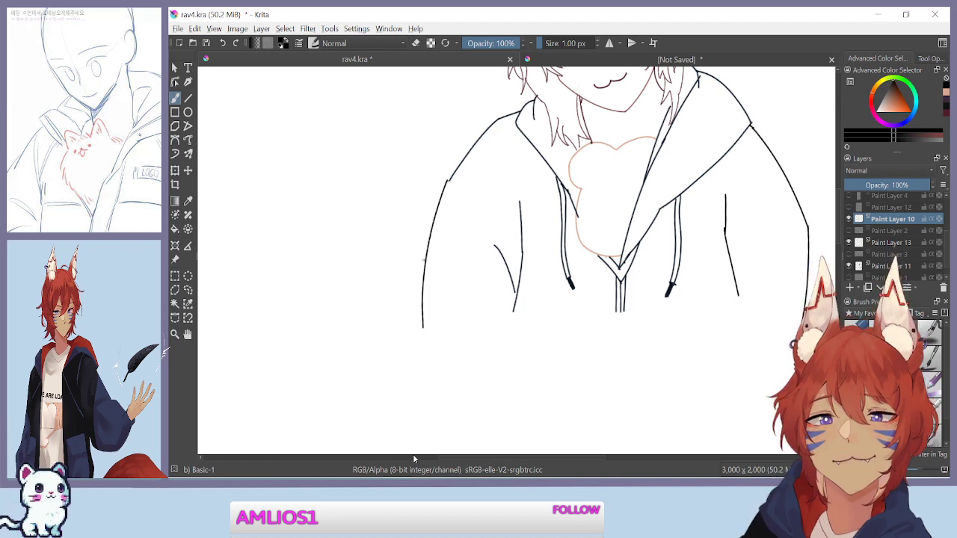
pyautogui.moveTo(402, 206)
pyautogui.mouseDown()
pyautogui.moveTo(476, 292)
pyautogui.moveTo(328, 288)
pyautogui.mouseUp()
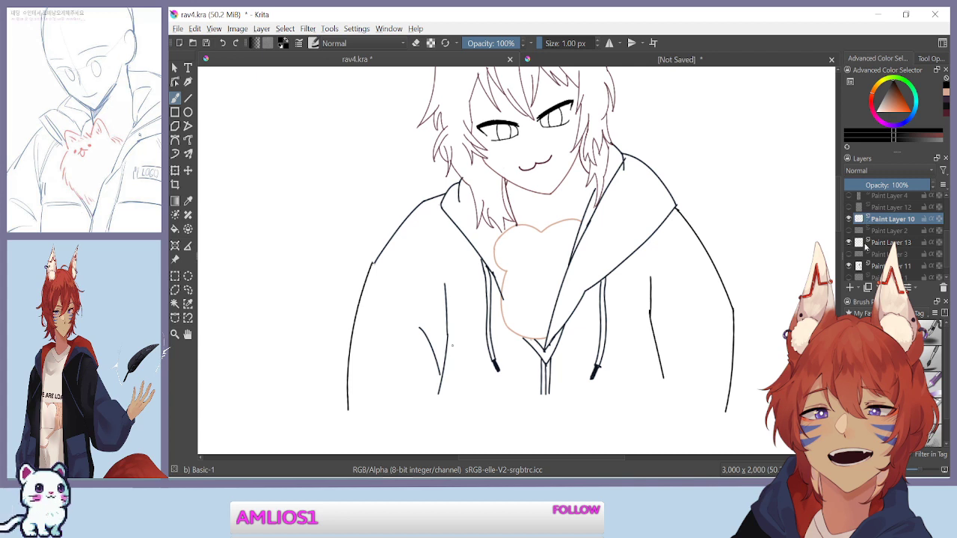
pyautogui.click(849, 243)
pyautogui.click(849, 243)
pyautogui.click(850, 243)
pyautogui.click(851, 243)
pyautogui.click(887, 244)
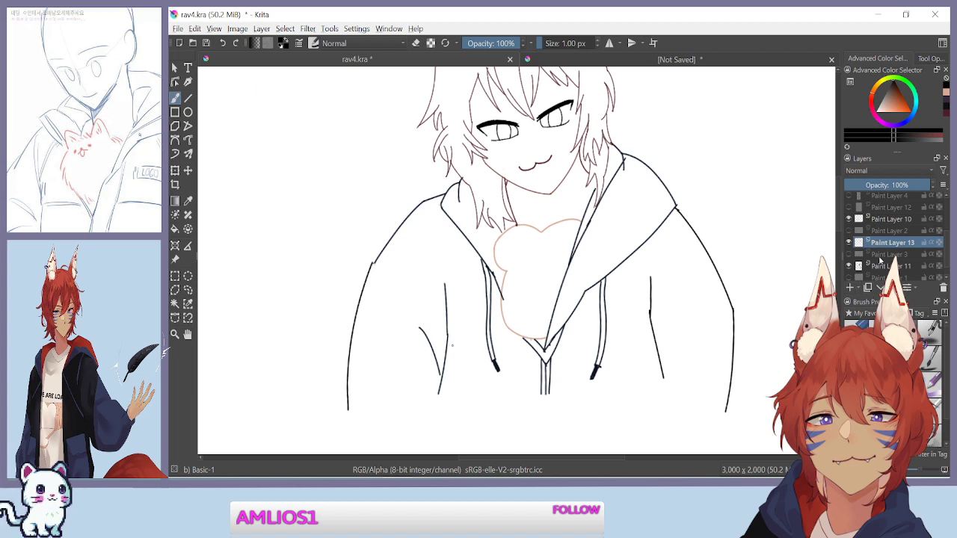
pyautogui.click(880, 257)
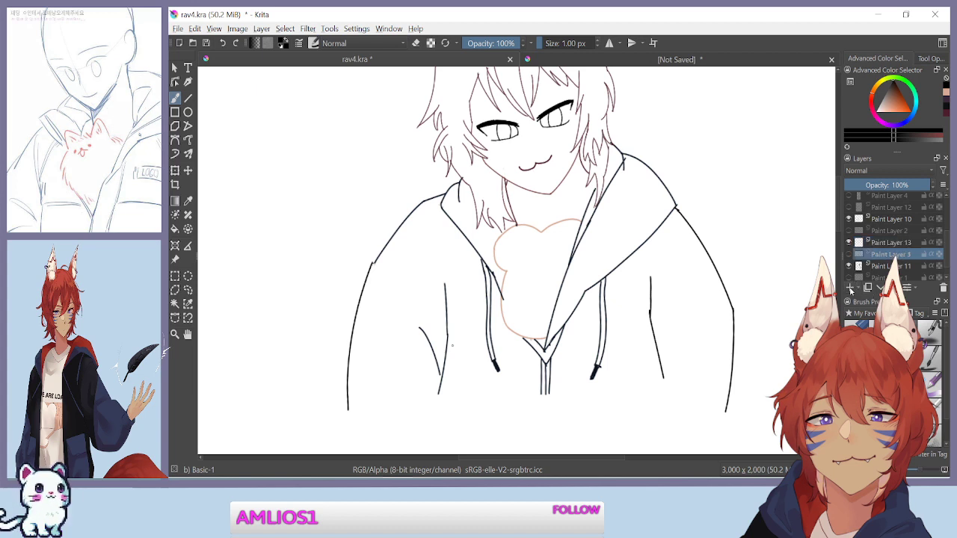
pyautogui.click(850, 290)
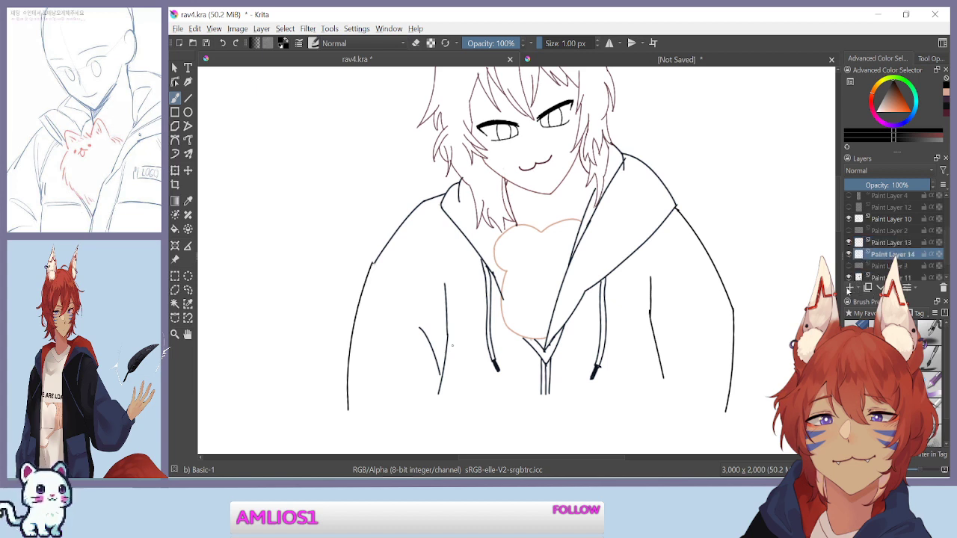
# Sample the pale cream of the cloud-shaped shirt print from the unsaved reference document and return to rav4.kra
pyautogui.scroll(4, 452, 345)
pyautogui.click(551, 61)
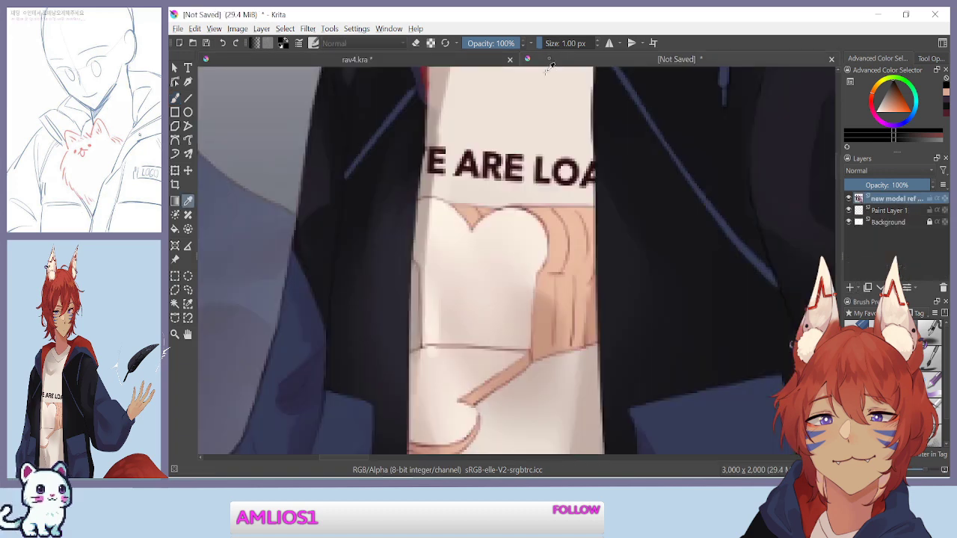
pyautogui.moveTo(488, 268); pyautogui.dragTo(507, 266)
pyautogui.click(358, 60)
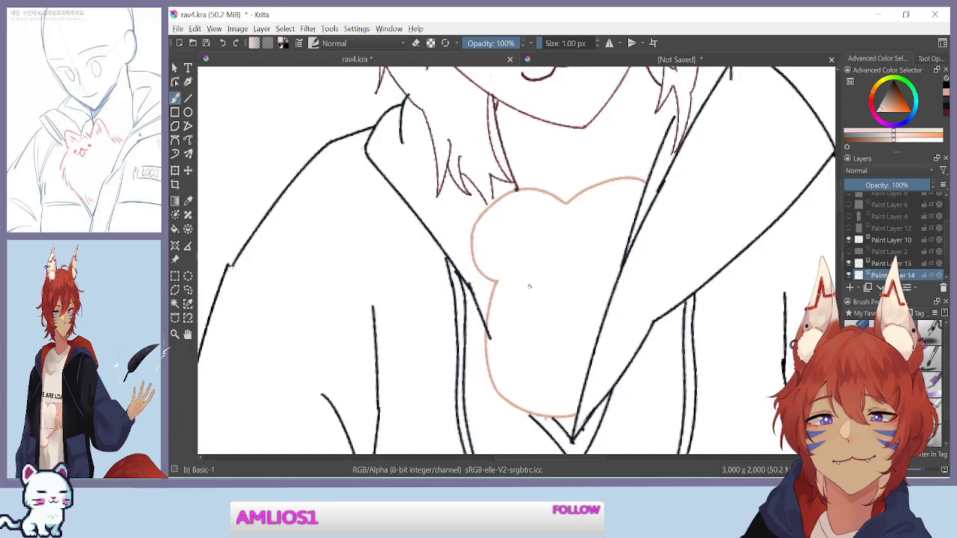
# Set the brush to 5 px and paint cream at the chest shape's top notch and along the inner edge of its right lobe
pyautogui.press(']')
pyautogui.press(']')
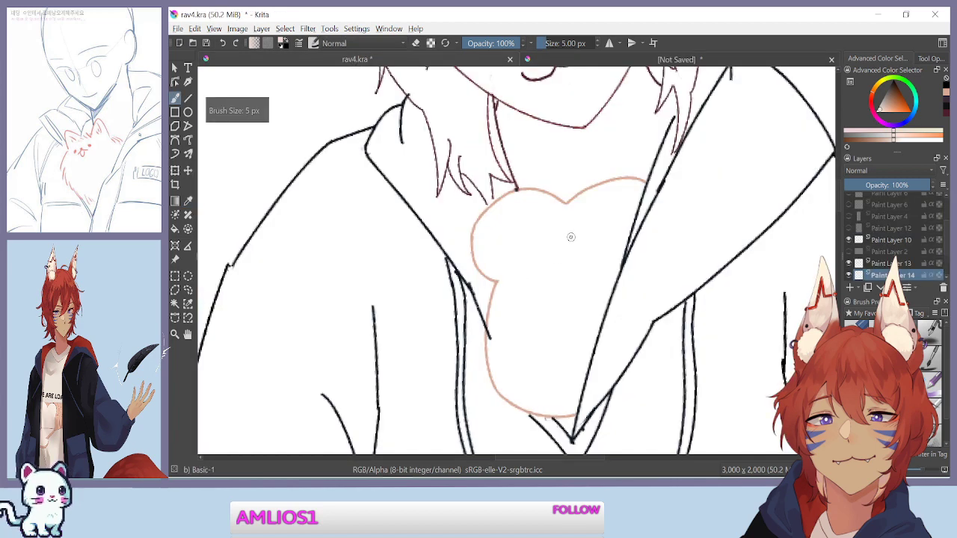
pyautogui.moveTo(568, 212); pyautogui.dragTo(578, 203)
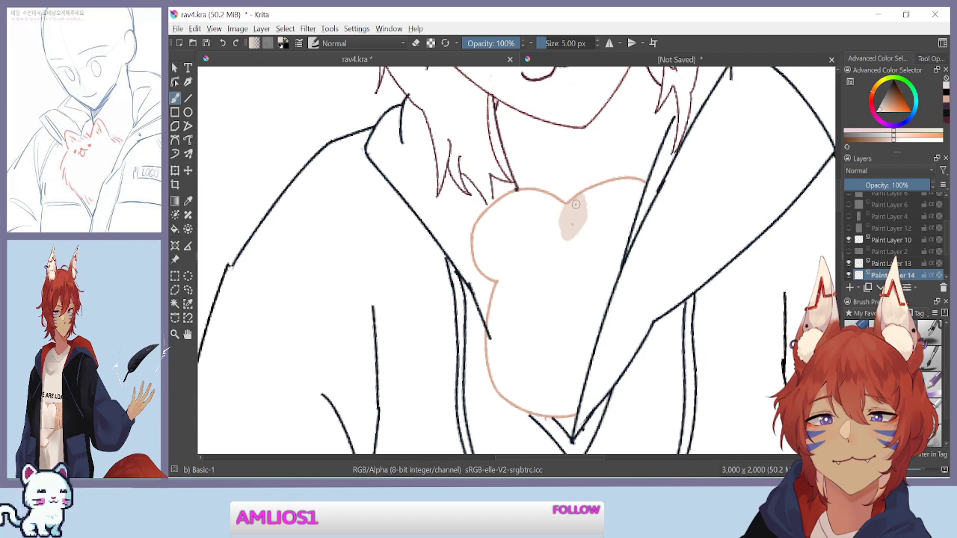
pyautogui.scroll(3, 576, 204)
pyautogui.moveTo(634, 148); pyautogui.dragTo(626, 160)
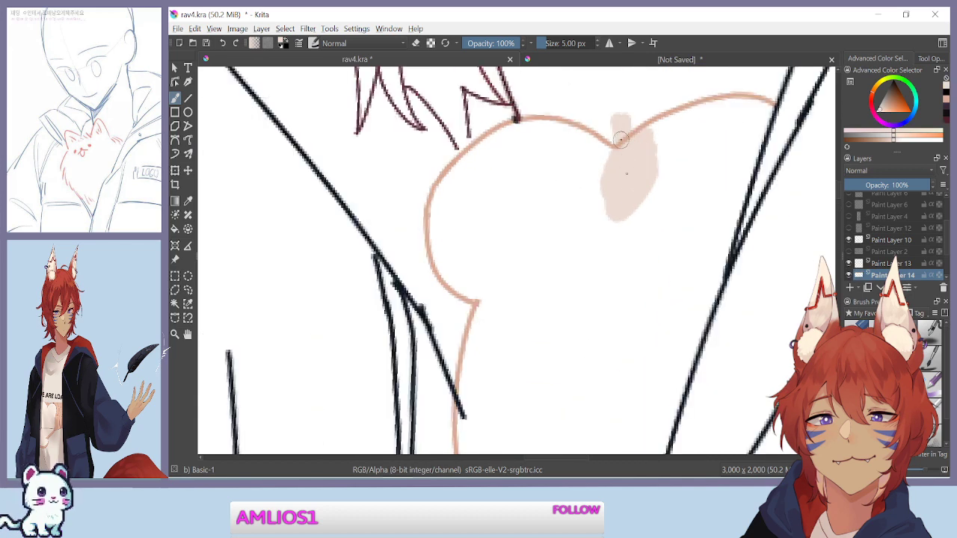
pyautogui.moveTo(527, 413); pyautogui.dragTo(445, 265)
pyautogui.moveTo(484, 343)
pyautogui.mouseDown()
pyautogui.moveTo(476, 239)
pyautogui.moveTo(442, 142)
pyautogui.mouseUp()
pyautogui.moveTo(553, 186)
pyautogui.mouseDown()
pyautogui.moveTo(602, 246)
pyautogui.moveTo(596, 229)
pyautogui.moveTo(613, 287)
pyautogui.moveTo(611, 330)
pyautogui.mouseUp()
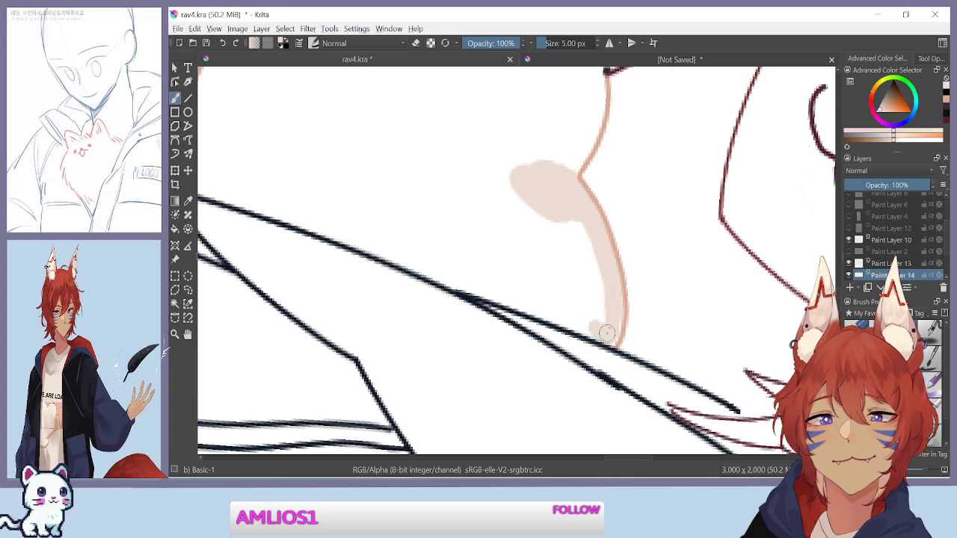
pyautogui.hotkey('ctrl', 'z')
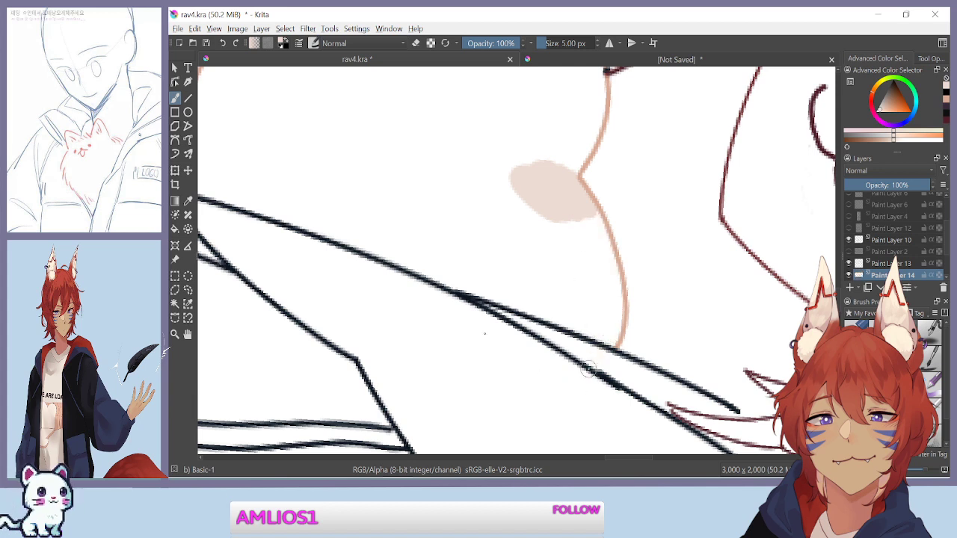
pyautogui.click(237, 43)
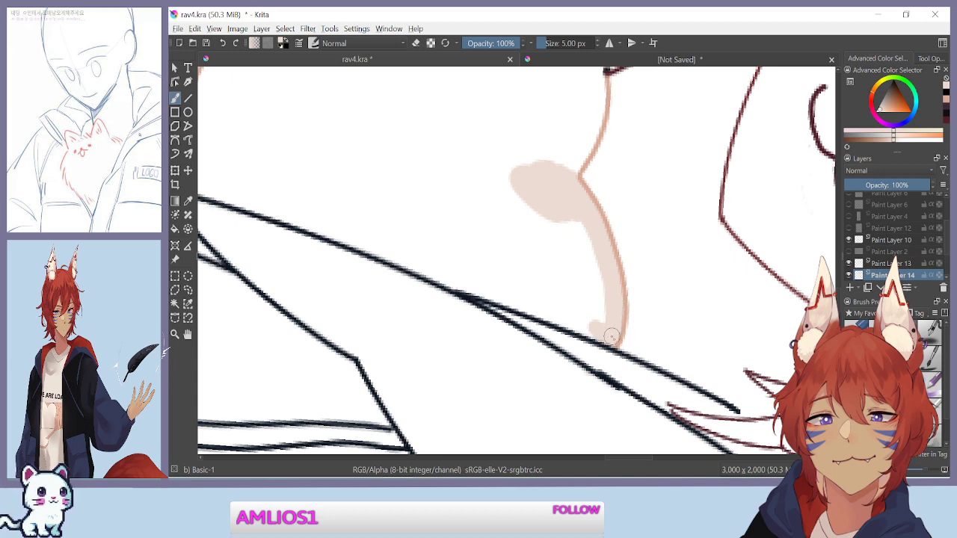
# Fill the shape's upper right lobe with cream from the outline to the jacket's opening edge
pyautogui.moveTo(430, 403); pyautogui.dragTo(436, 307)
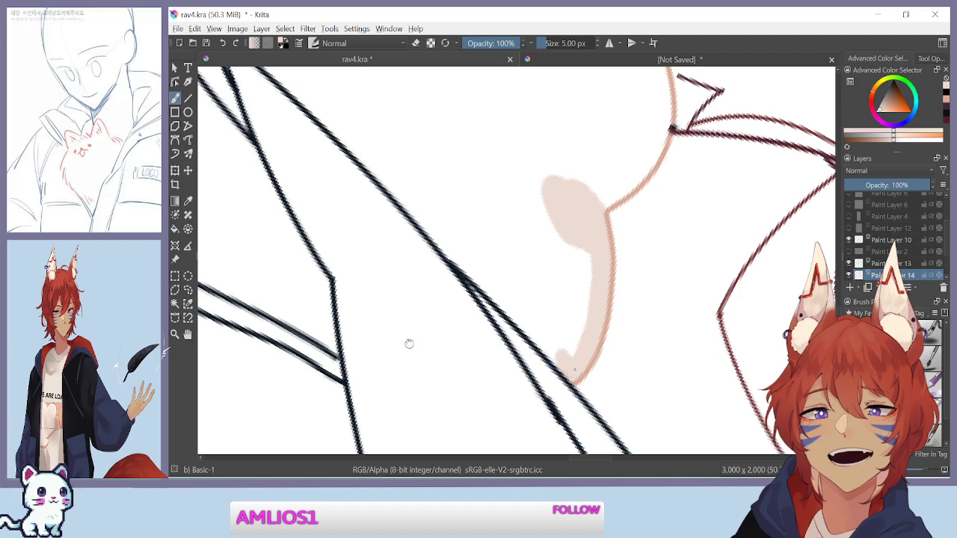
pyautogui.moveTo(409, 341); pyautogui.dragTo(383, 267)
pyautogui.moveTo(417, 171)
pyautogui.mouseDown()
pyautogui.moveTo(490, 230)
pyautogui.moveTo(523, 279)
pyautogui.moveTo(534, 276)
pyautogui.mouseUp()
pyautogui.moveTo(500, 239)
pyautogui.mouseDown()
pyautogui.moveTo(522, 242)
pyautogui.moveTo(522, 233)
pyautogui.moveTo(544, 251)
pyautogui.moveTo(535, 189)
pyautogui.moveTo(559, 247)
pyautogui.mouseUp()
pyautogui.moveTo(544, 159); pyautogui.dragTo(502, 189)
pyautogui.hotkey('ctrl', '-')
pyautogui.hotkey('ctrl', '-')
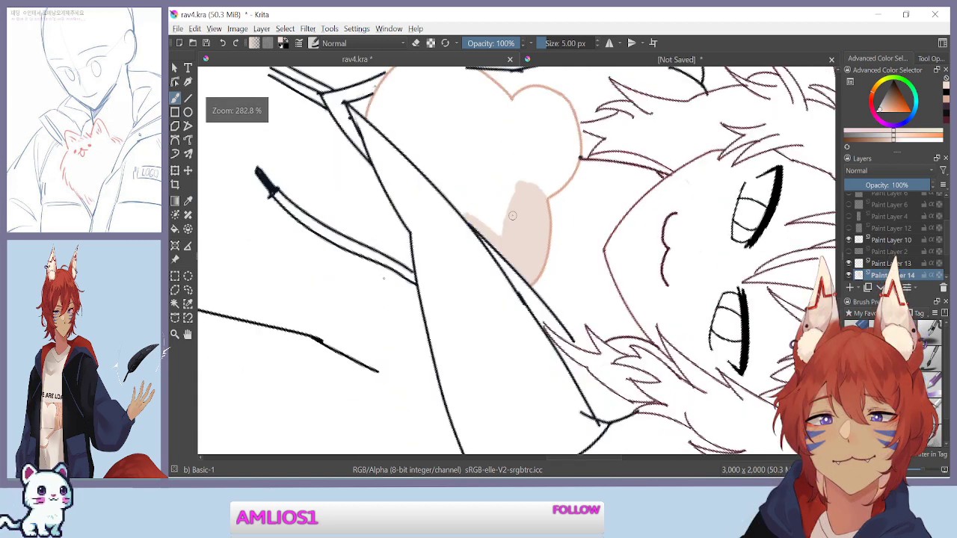
pyautogui.hotkey('ctrl', '+')
pyautogui.hotkey('ctrl', '+')
pyautogui.moveTo(392, 271); pyautogui.dragTo(383, 240)
pyautogui.moveTo(370, 173); pyautogui.dragTo(438, 297)
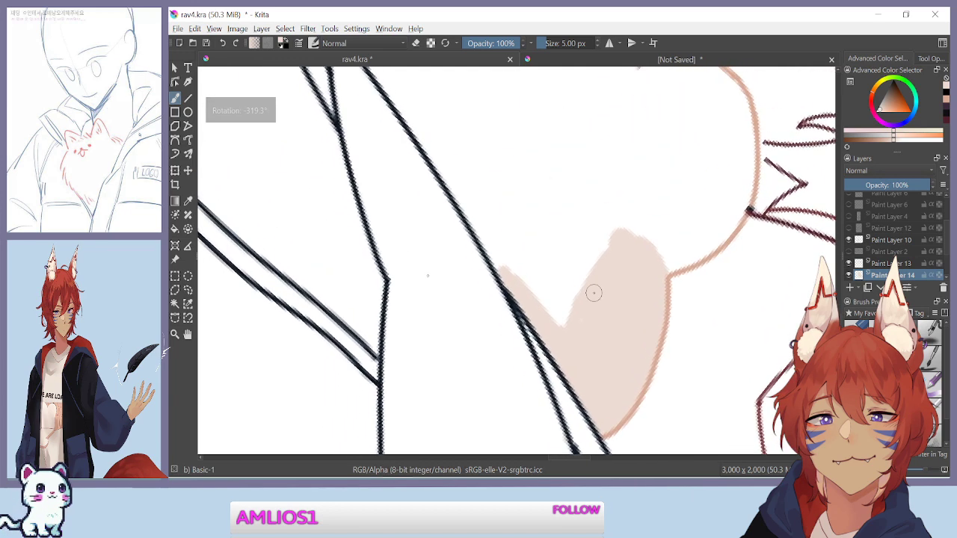
# Paint a wide cream band along the jacket's right opening edge down to the bottom of the chest shape
pyautogui.moveTo(427, 112)
pyautogui.mouseDown()
pyautogui.moveTo(442, 170)
pyautogui.moveTo(496, 275)
pyautogui.moveTo(414, 136)
pyautogui.moveTo(497, 283)
pyautogui.moveTo(418, 153)
pyautogui.mouseUp()
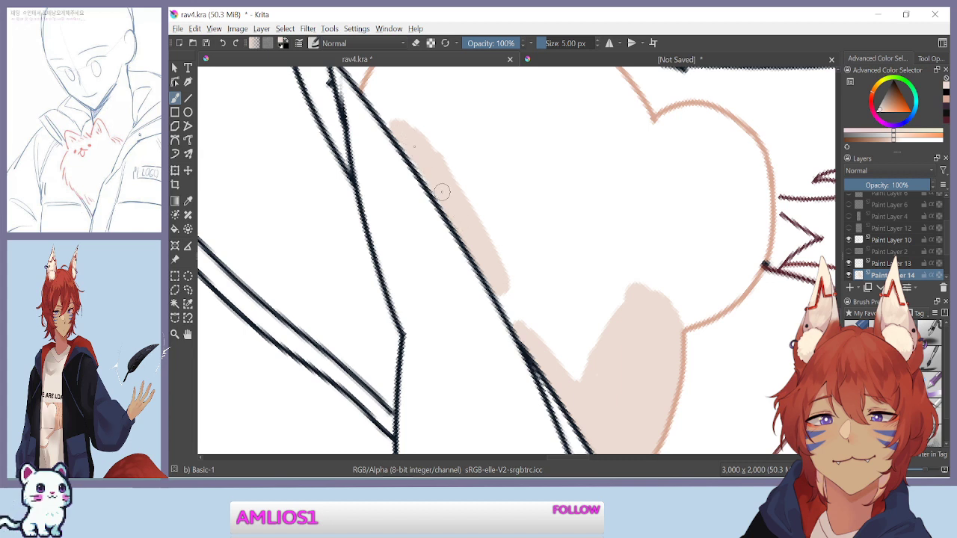
pyautogui.moveTo(492, 277)
pyautogui.mouseDown()
pyautogui.moveTo(441, 185)
pyautogui.moveTo(572, 378)
pyautogui.moveTo(445, 162)
pyautogui.moveTo(592, 374)
pyautogui.moveTo(484, 156)
pyautogui.moveTo(532, 279)
pyautogui.mouseUp()
pyautogui.moveTo(471, 211); pyautogui.dragTo(473, 214)
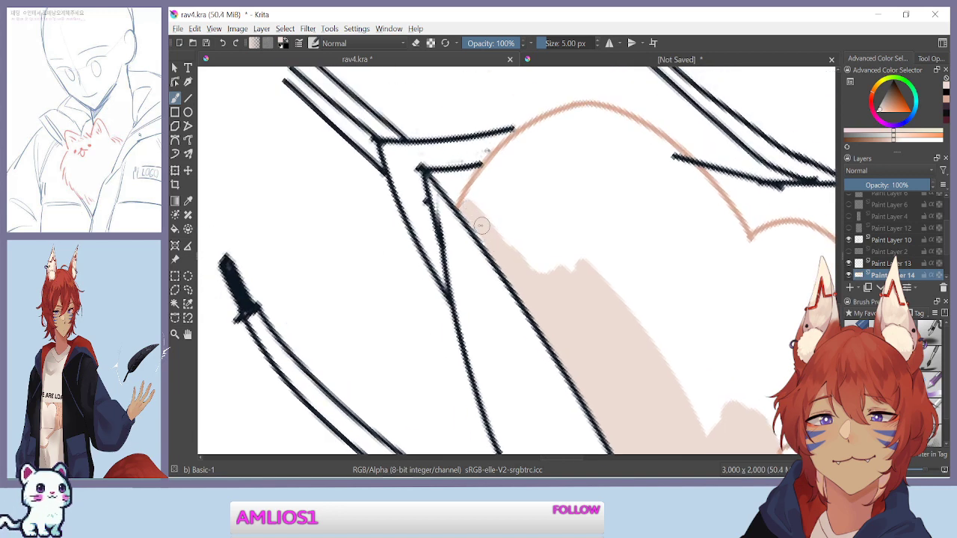
# Try to fill the unpainted rest of the chest shape with the Fill tool, and undo it
pyautogui.moveTo(404, 178)
pyautogui.mouseDown()
pyautogui.moveTo(386, 192)
pyautogui.moveTo(381, 282)
pyautogui.moveTo(413, 354)
pyautogui.mouseUp()
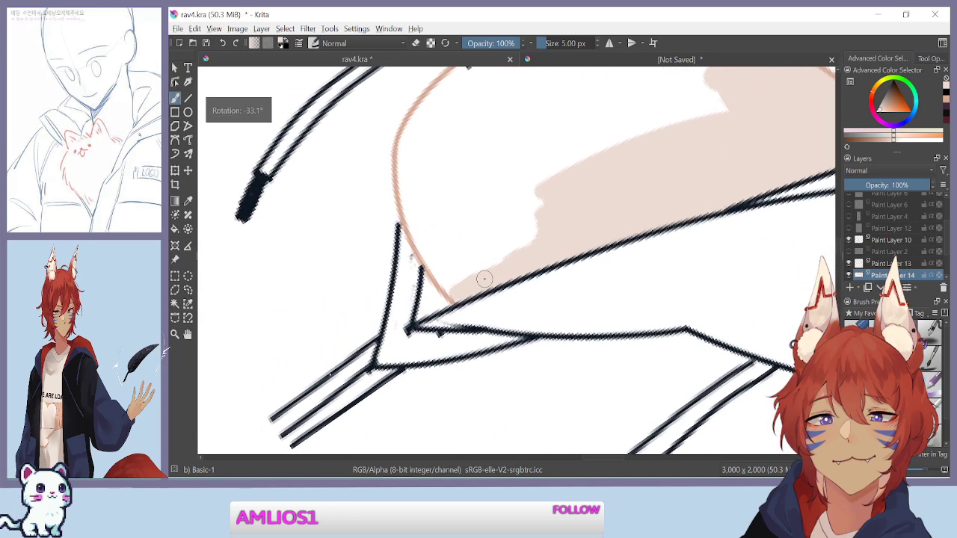
pyautogui.click(466, 198)
pyautogui.hotkey('ctrl', 'z')
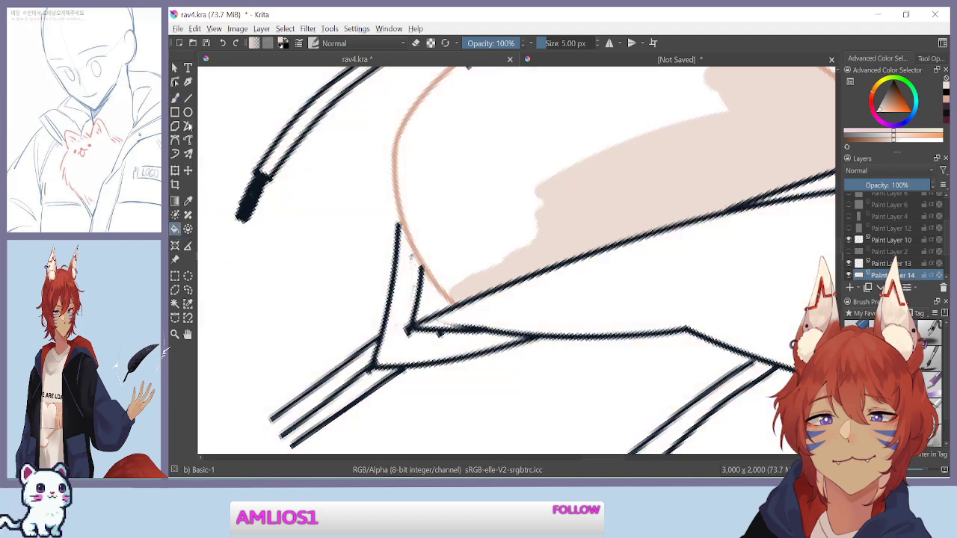
# Paint cream inside the shape's bottom curve and up its lower left side to the left indentation, redoing the last stroke
pyautogui.moveTo(444, 245)
pyautogui.mouseDown()
pyautogui.moveTo(453, 288)
pyautogui.moveTo(408, 204)
pyautogui.moveTo(414, 222)
pyautogui.moveTo(410, 215)
pyautogui.moveTo(425, 245)
pyautogui.moveTo(404, 151)
pyautogui.moveTo(409, 178)
pyautogui.moveTo(415, 152)
pyautogui.mouseUp()
pyautogui.moveTo(425, 118); pyautogui.dragTo(446, 323)
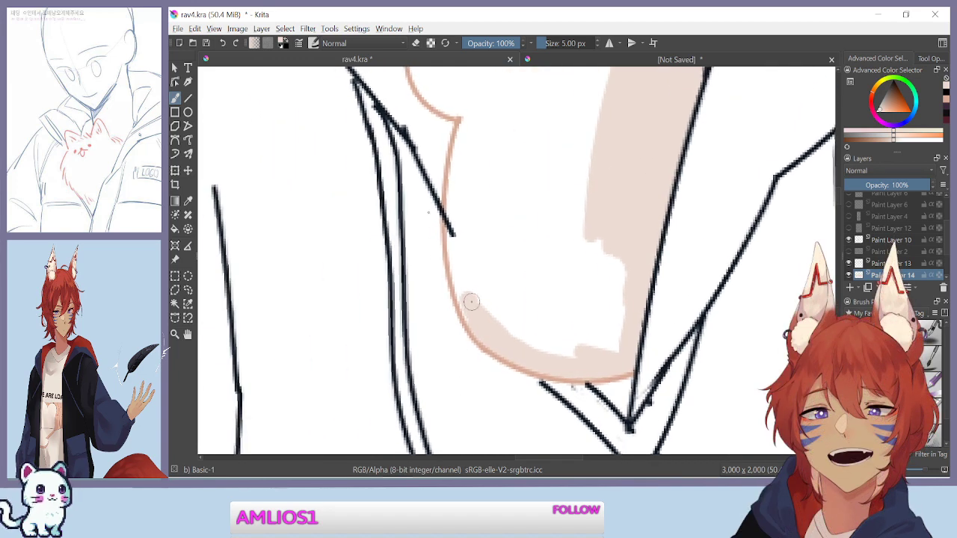
pyautogui.moveTo(457, 191); pyautogui.dragTo(453, 225)
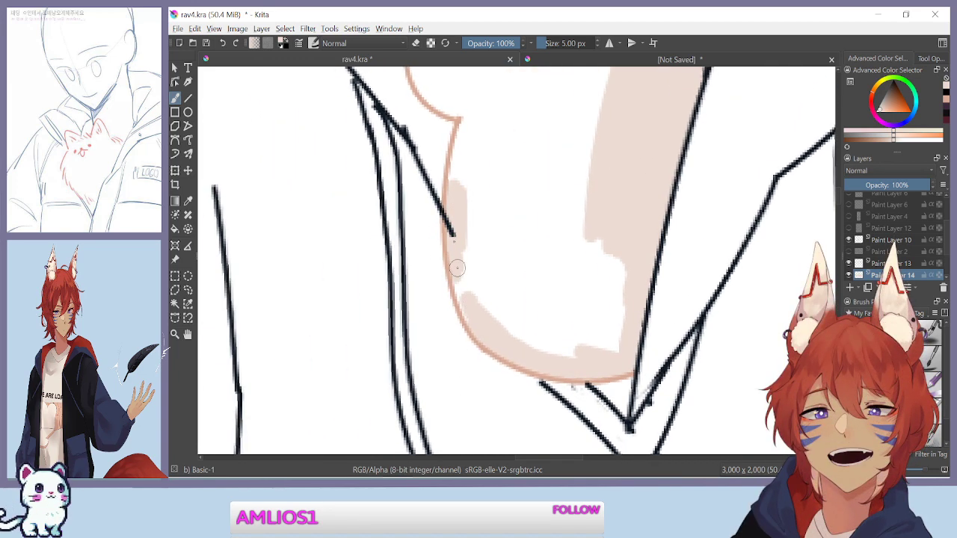
pyautogui.moveTo(453, 261)
pyautogui.mouseDown()
pyautogui.moveTo(465, 249)
pyautogui.moveTo(491, 327)
pyautogui.moveTo(519, 324)
pyautogui.moveTo(562, 358)
pyautogui.mouseUp()
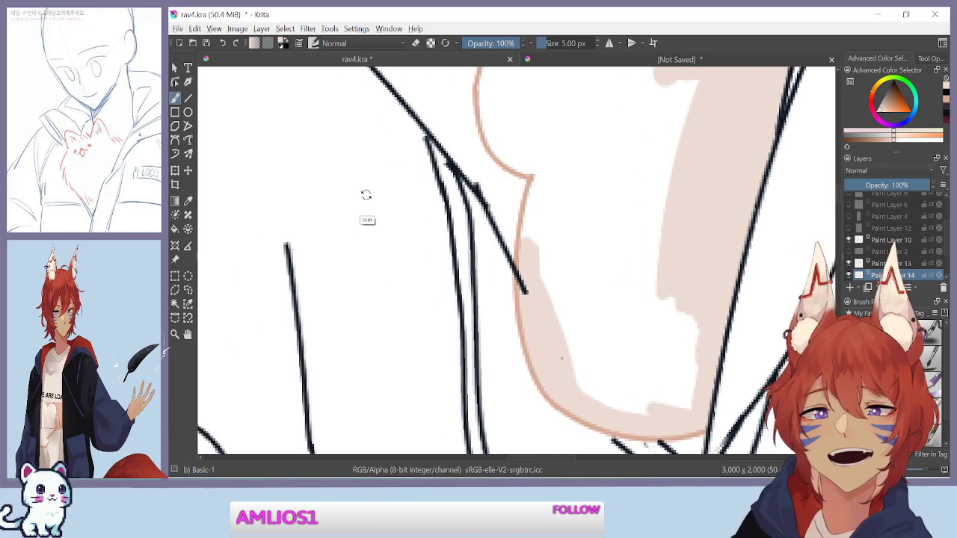
pyautogui.moveTo(368, 194); pyautogui.dragTo(588, 335)
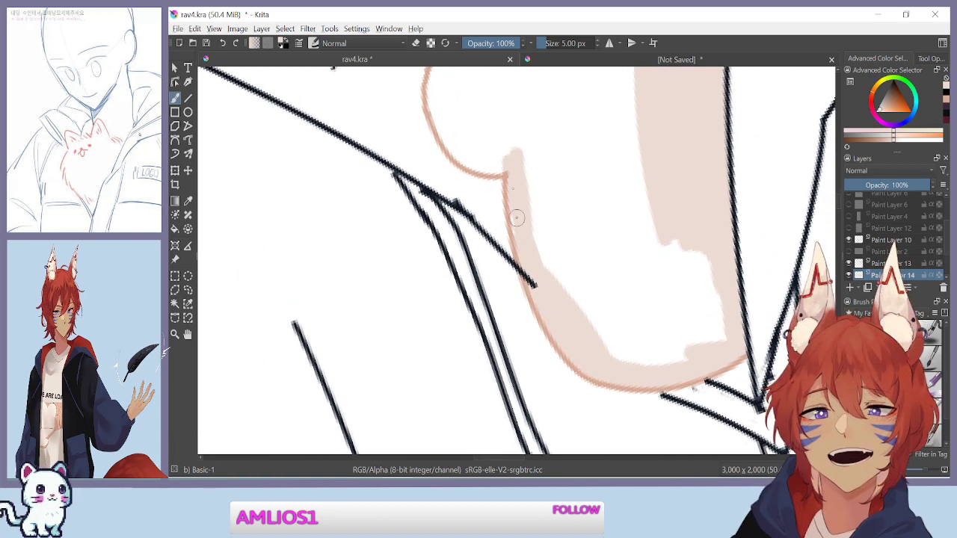
pyautogui.hotkey('ctrl', 'z')
pyautogui.moveTo(515, 163); pyautogui.dragTo(520, 228)
pyautogui.moveTo(521, 181); pyautogui.dragTo(521, 177)
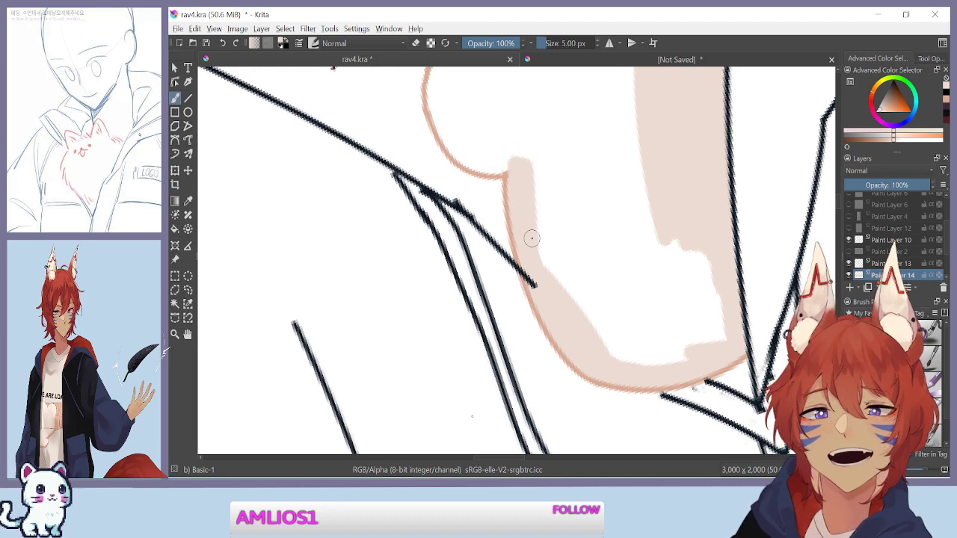
# Paint cream along the inside of the upper left lobe's outline, from the left indentation round to the top notch
pyautogui.moveTo(343, 388)
pyautogui.mouseDown()
pyautogui.moveTo(322, 361)
pyautogui.moveTo(305, 222)
pyautogui.mouseUp()
pyautogui.moveTo(444, 240); pyautogui.dragTo(414, 321)
pyautogui.moveTo(519, 217); pyautogui.dragTo(525, 234)
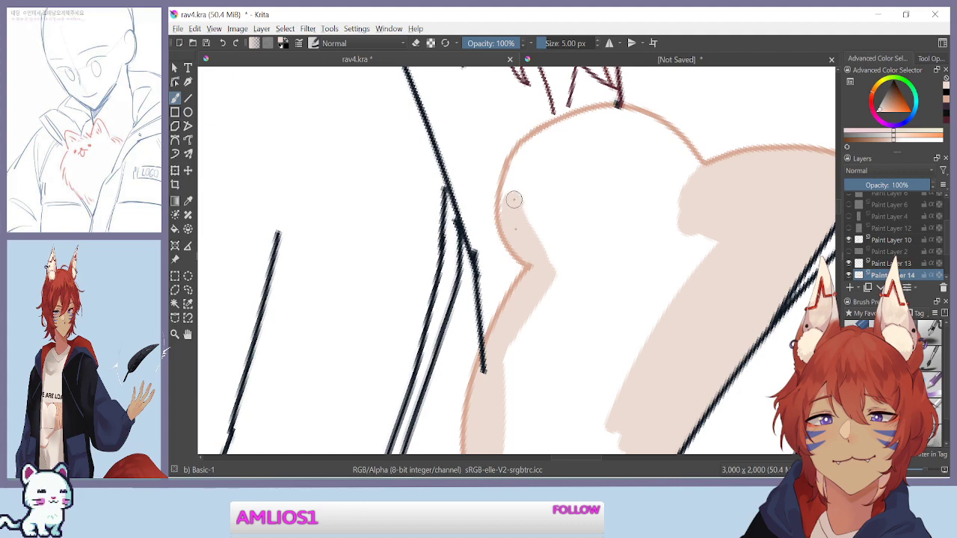
pyautogui.moveTo(527, 165); pyautogui.dragTo(541, 147)
pyautogui.moveTo(346, 314)
pyautogui.mouseDown()
pyautogui.moveTo(361, 201)
pyautogui.moveTo(408, 133)
pyautogui.moveTo(487, 135)
pyautogui.mouseUp()
pyautogui.moveTo(346, 259); pyautogui.dragTo(345, 237)
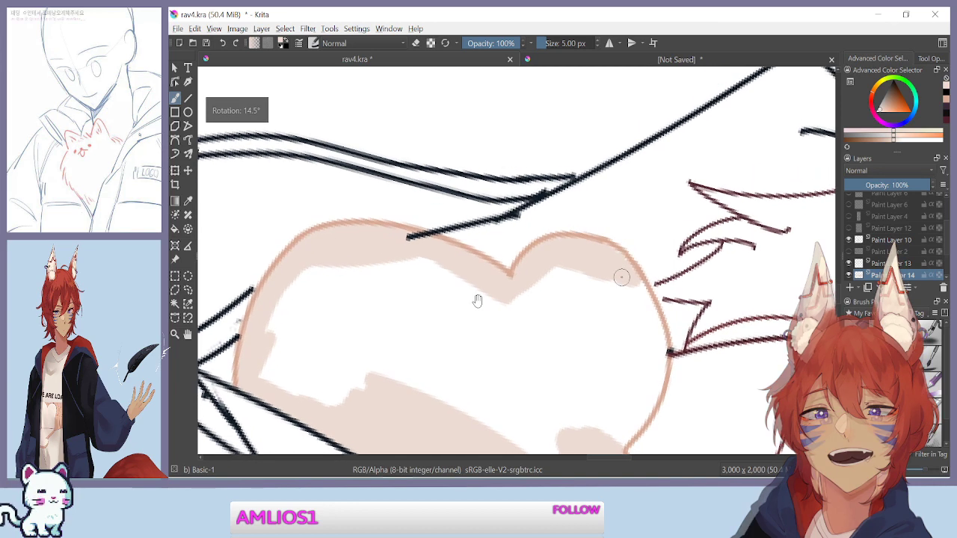
pyautogui.moveTo(480, 336); pyautogui.dragTo(391, 264)
pyautogui.moveTo(529, 202); pyautogui.dragTo(531, 203)
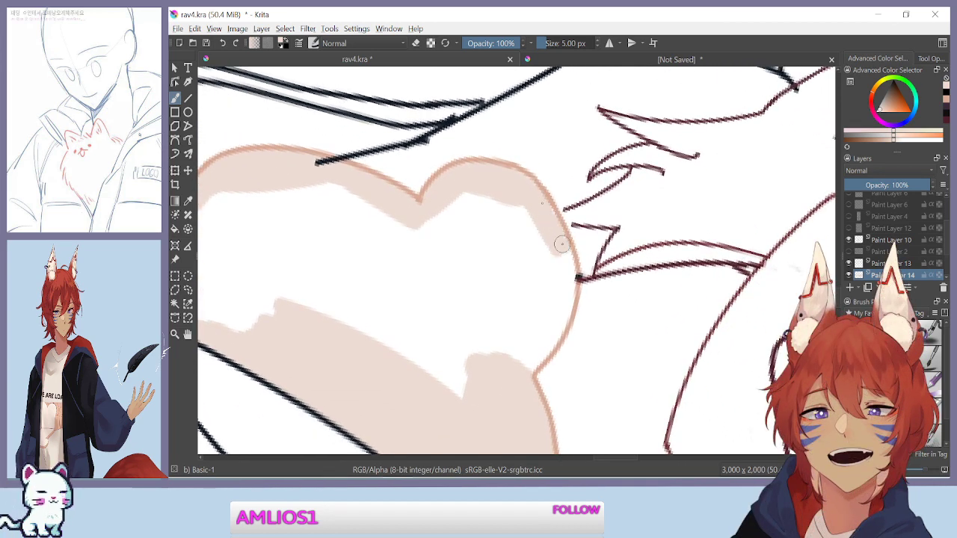
pyautogui.moveTo(564, 257); pyautogui.dragTo(567, 303)
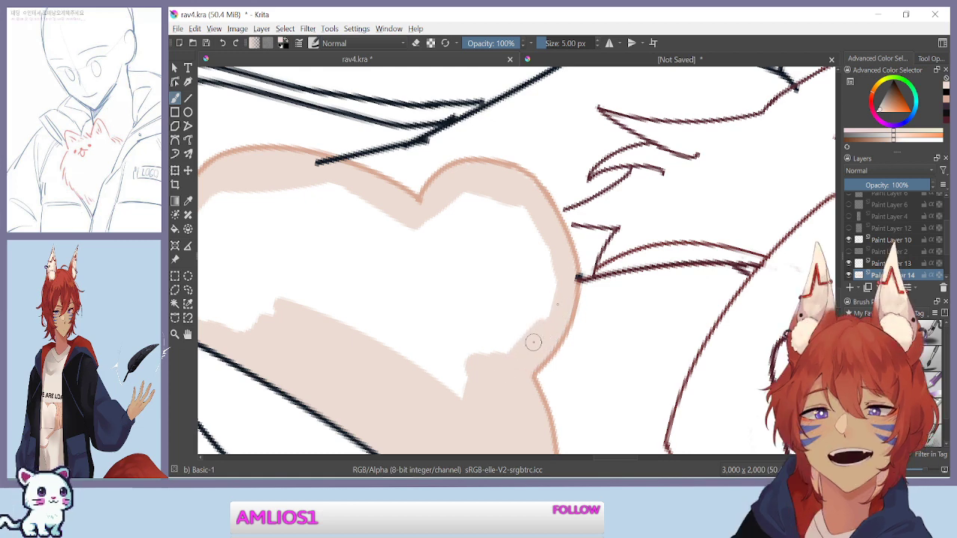
pyautogui.moveTo(526, 188)
pyautogui.mouseDown()
pyautogui.moveTo(540, 208)
pyautogui.moveTo(531, 193)
pyautogui.moveTo(539, 261)
pyautogui.moveTo(530, 323)
pyautogui.mouseUp()
# Enlarge the brush to 33.30 px and fill the chest shape's remaining white interior with cream
pyautogui.click(565, 44)
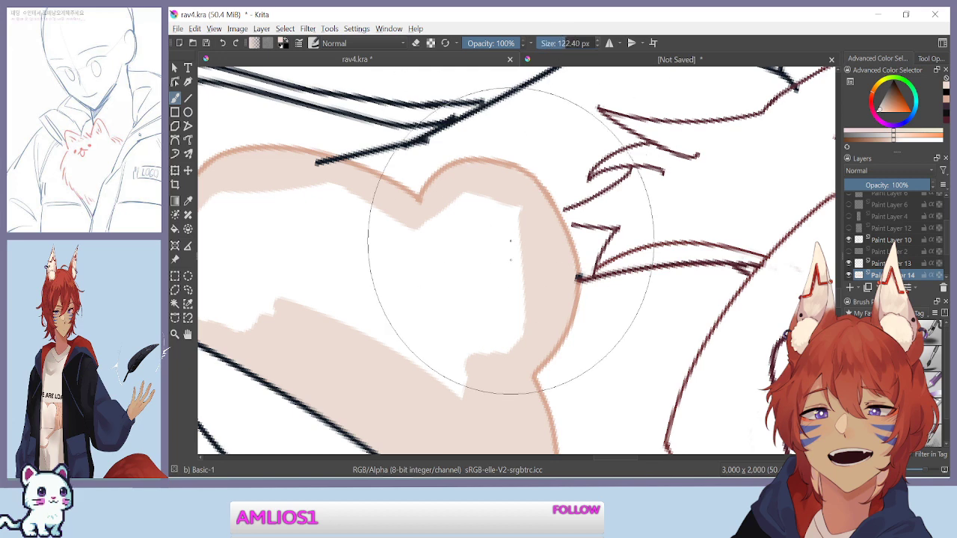
pyautogui.moveTo(496, 239)
pyautogui.mouseDown()
pyautogui.moveTo(498, 215)
pyautogui.moveTo(441, 331)
pyautogui.moveTo(439, 300)
pyautogui.moveTo(371, 250)
pyautogui.moveTo(392, 243)
pyautogui.moveTo(294, 210)
pyautogui.mouseUp()
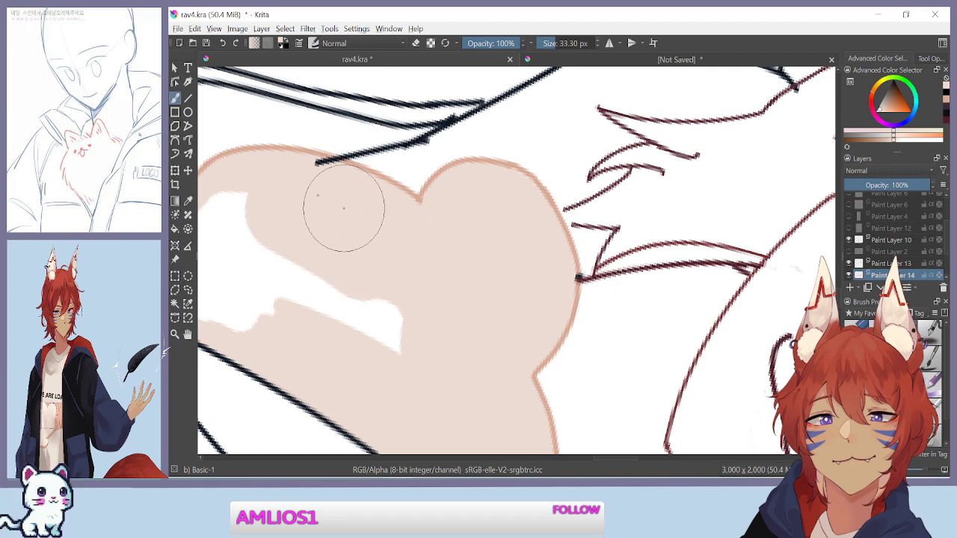
pyautogui.moveTo(319, 297); pyautogui.dragTo(505, 229)
pyautogui.moveTo(521, 187)
pyautogui.mouseDown()
pyautogui.moveTo(584, 287)
pyautogui.moveTo(562, 262)
pyautogui.moveTo(511, 235)
pyautogui.moveTo(454, 146)
pyautogui.moveTo(448, 170)
pyautogui.moveTo(429, 151)
pyautogui.moveTo(403, 166)
pyautogui.moveTo(394, 202)
pyautogui.moveTo(379, 125)
pyautogui.moveTo(320, 208)
pyautogui.moveTo(344, 342)
pyautogui.moveTo(407, 427)
pyautogui.moveTo(447, 423)
pyautogui.mouseUp()
pyautogui.press('-')
pyautogui.press('-')
pyautogui.press('-')
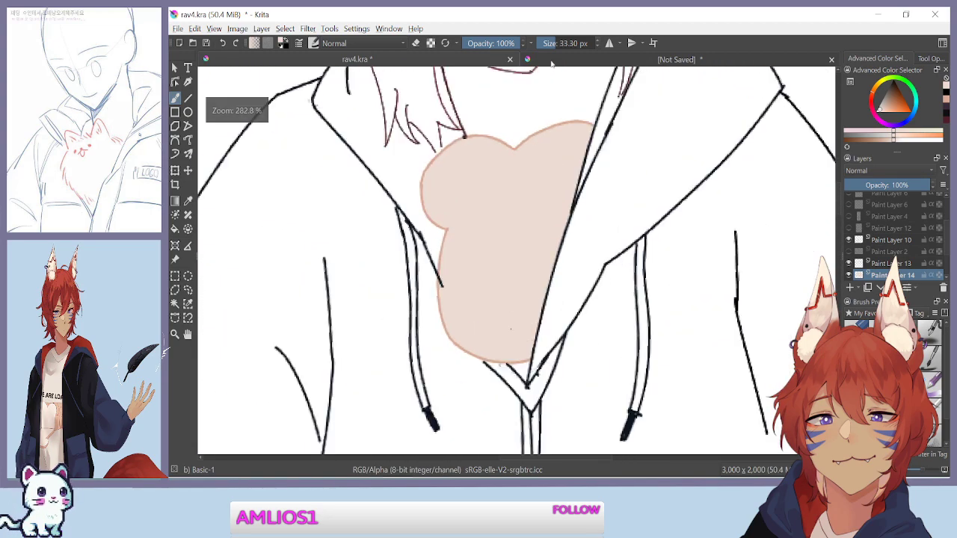
# Sample a lighter cream from the cloud-shaped shirt print in the unsaved reference document and return to rav4.kra
pyautogui.hotkey('ctrl', 'Tab')
pyautogui.keyDown('ctrl'); pyautogui.click(516, 224); pyautogui.keyUp('ctrl')
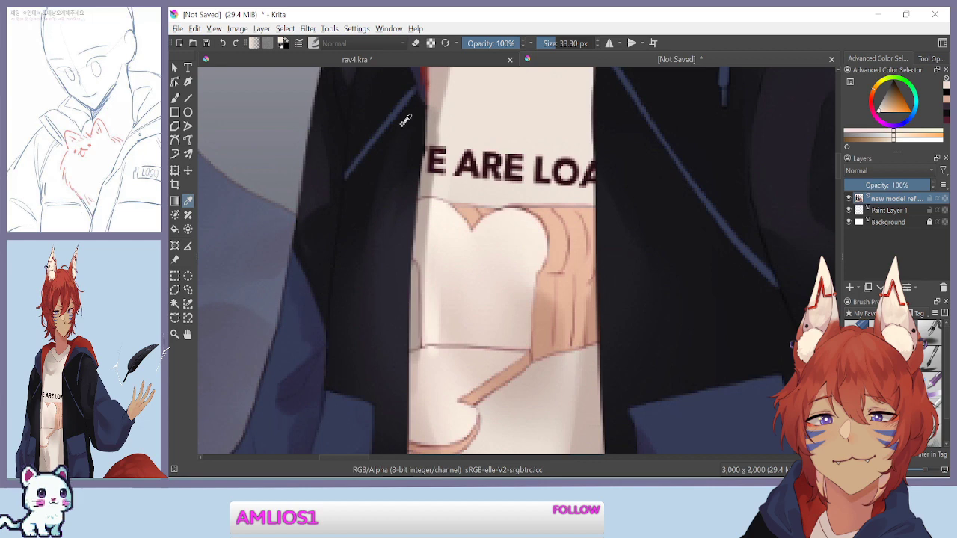
pyautogui.click(329, 63)
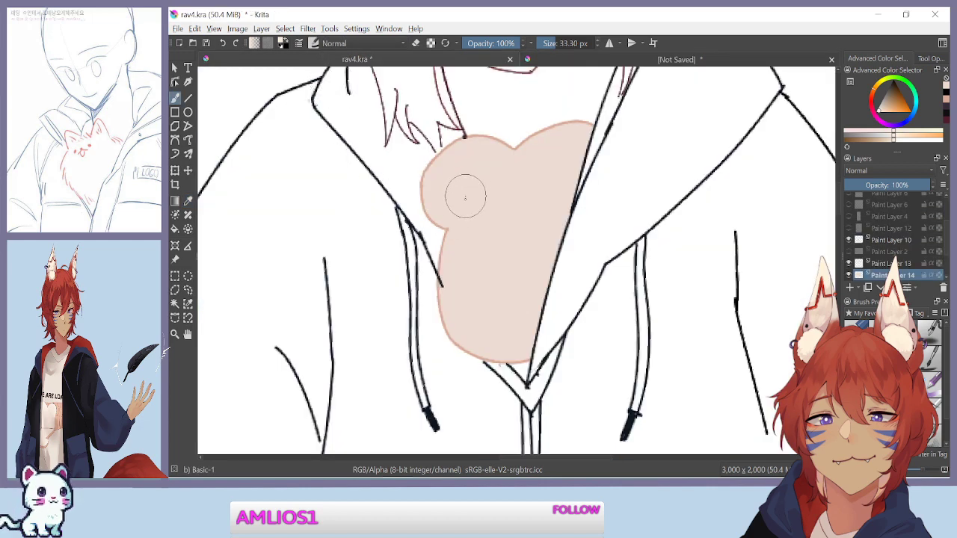
# Shade the middle of the chest shape with the lighter cream using the Airbrush pressure brush at 63.34 px, leaving the edges darker
pyautogui.click(930, 334)
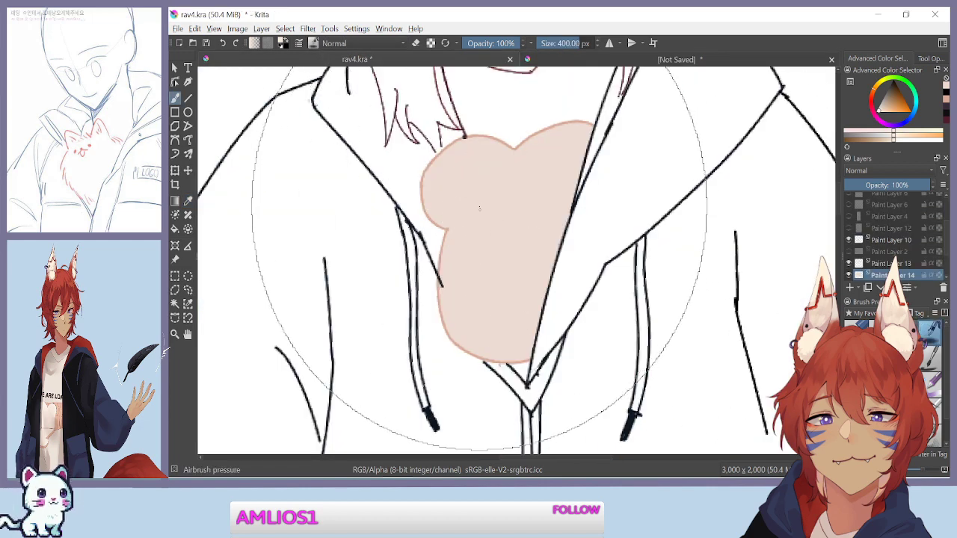
pyautogui.click(551, 43)
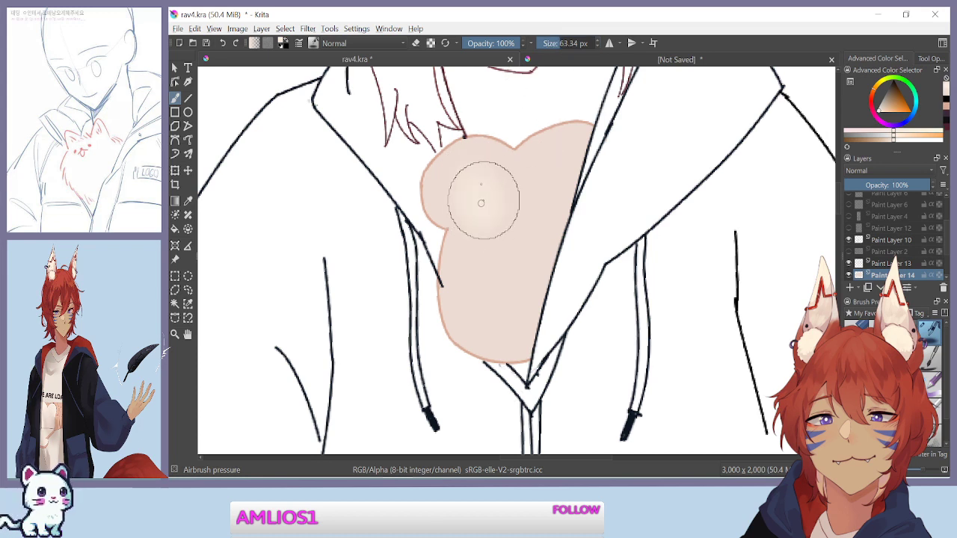
pyautogui.moveTo(469, 180)
pyautogui.mouseDown()
pyautogui.moveTo(541, 178)
pyautogui.moveTo(485, 260)
pyautogui.moveTo(484, 297)
pyautogui.moveTo(501, 296)
pyautogui.moveTo(540, 192)
pyautogui.moveTo(489, 278)
pyautogui.moveTo(503, 320)
pyautogui.moveTo(475, 172)
pyautogui.moveTo(461, 189)
pyautogui.moveTo(488, 176)
pyautogui.moveTo(479, 203)
pyautogui.moveTo(486, 285)
pyautogui.moveTo(505, 292)
pyautogui.moveTo(485, 209)
pyautogui.moveTo(488, 292)
pyautogui.moveTo(479, 222)
pyautogui.moveTo(491, 292)
pyautogui.moveTo(497, 287)
pyautogui.moveTo(504, 240)
pyautogui.moveTo(395, 441)
pyautogui.moveTo(427, 385)
pyautogui.mouseUp()
pyautogui.hotkey('ctrl', 'z')
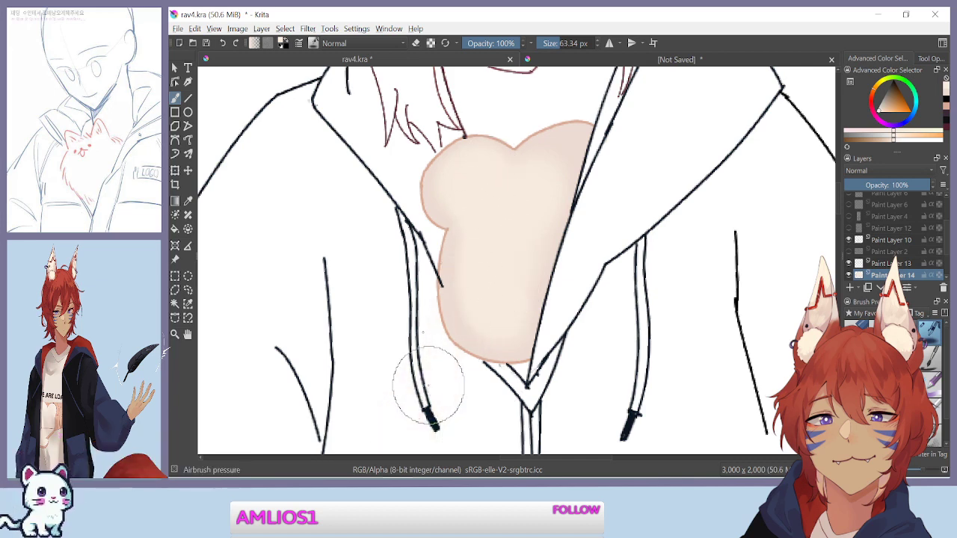
pyautogui.scroll(1, 392, 419)
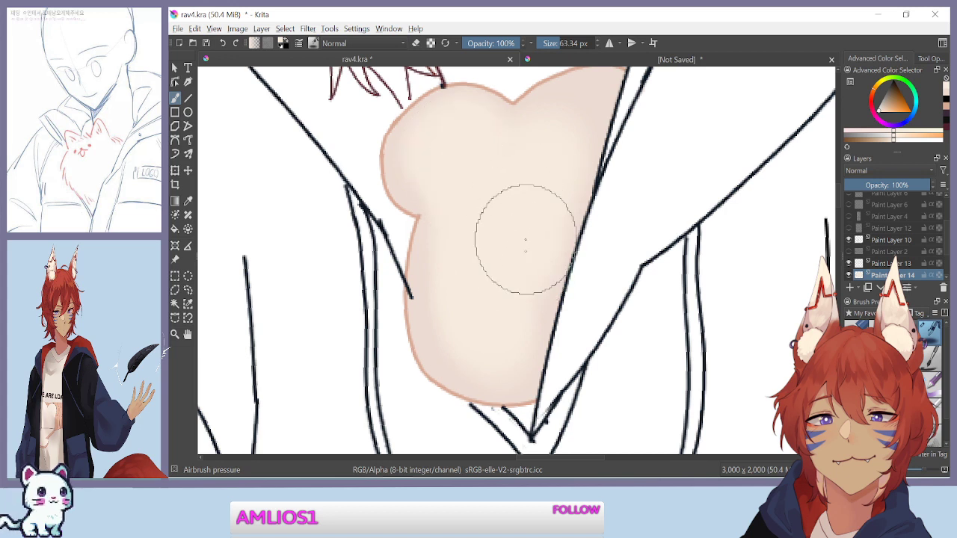
pyautogui.moveTo(554, 144); pyautogui.dragTo(547, 161)
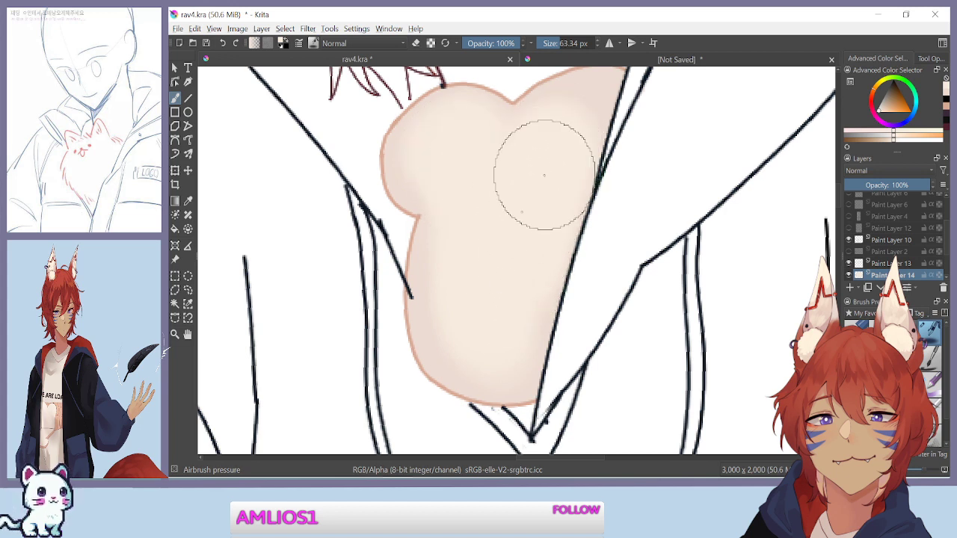
pyautogui.press('-')
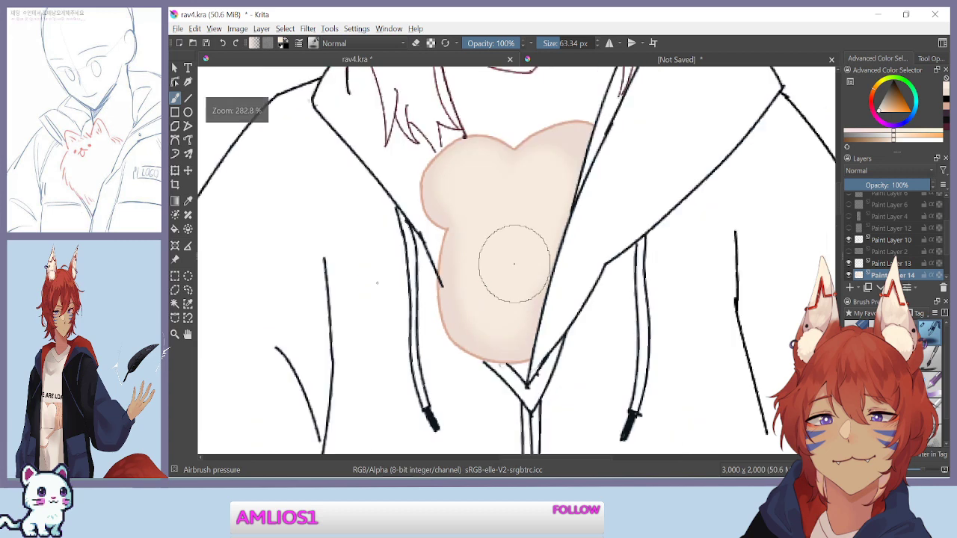
pyautogui.moveTo(553, 164)
pyautogui.mouseDown()
pyautogui.moveTo(551, 180)
pyautogui.moveTo(504, 190)
pyautogui.moveTo(421, 345)
pyautogui.mouseUp()
pyautogui.press('+')
pyautogui.press('+')
pyautogui.press('e')
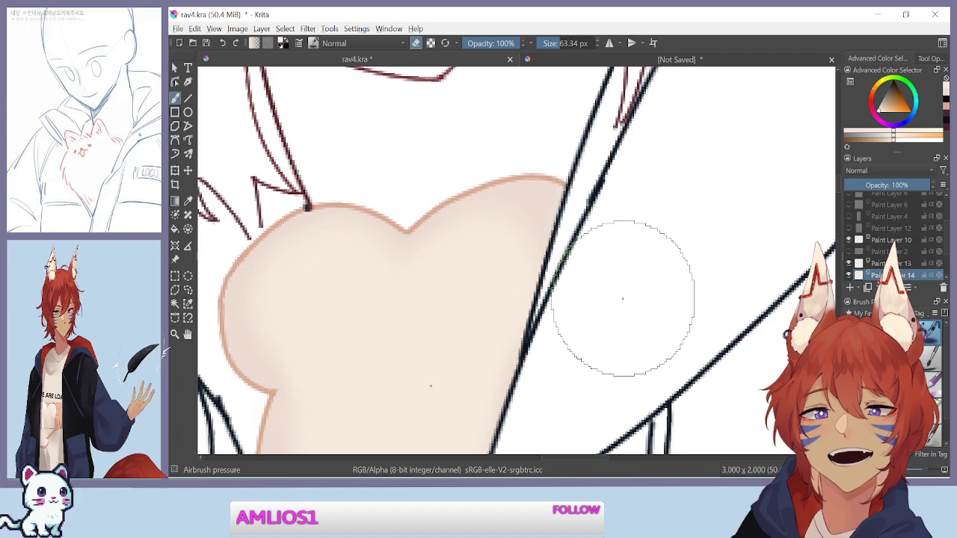
pyautogui.hotkey('ctrl', '-')
pyautogui.moveTo(280, 384); pyautogui.dragTo(437, 276)
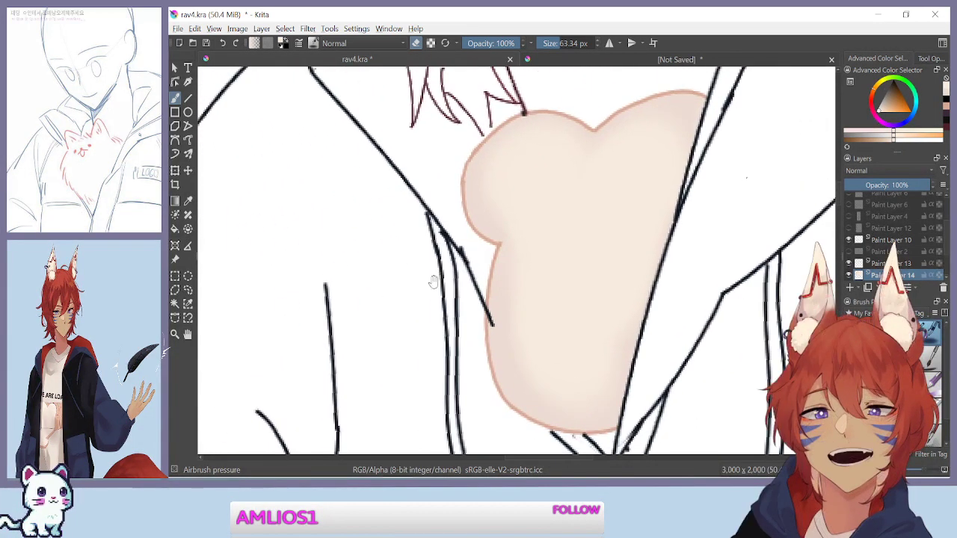
pyautogui.moveTo(415, 310); pyautogui.dragTo(418, 331)
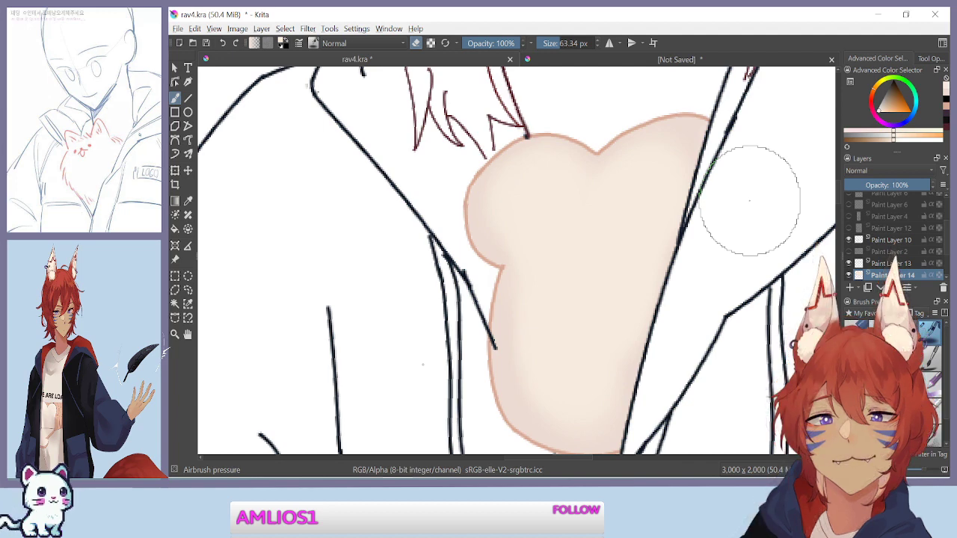
pyautogui.moveTo(750, 201); pyautogui.dragTo(725, 142)
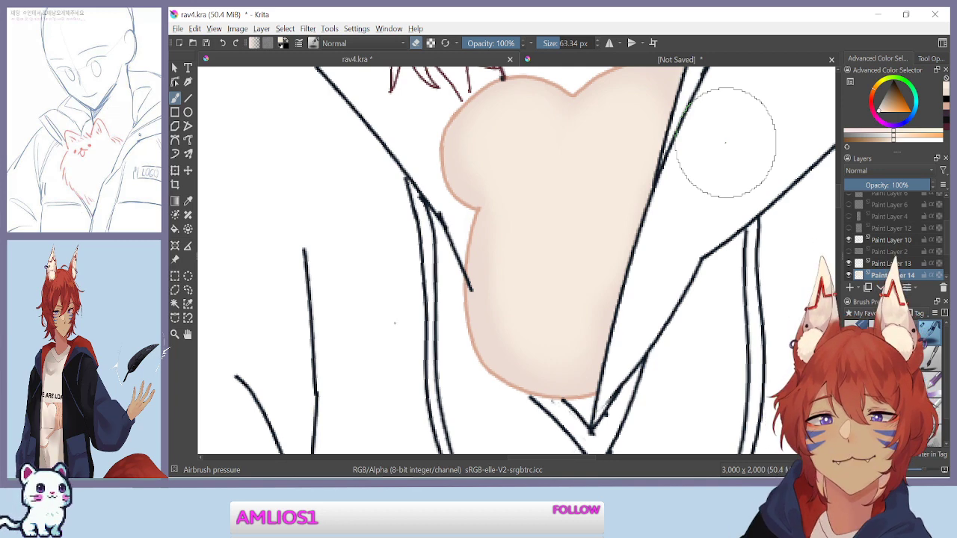
pyautogui.moveTo(572, 167); pyautogui.dragTo(566, 200)
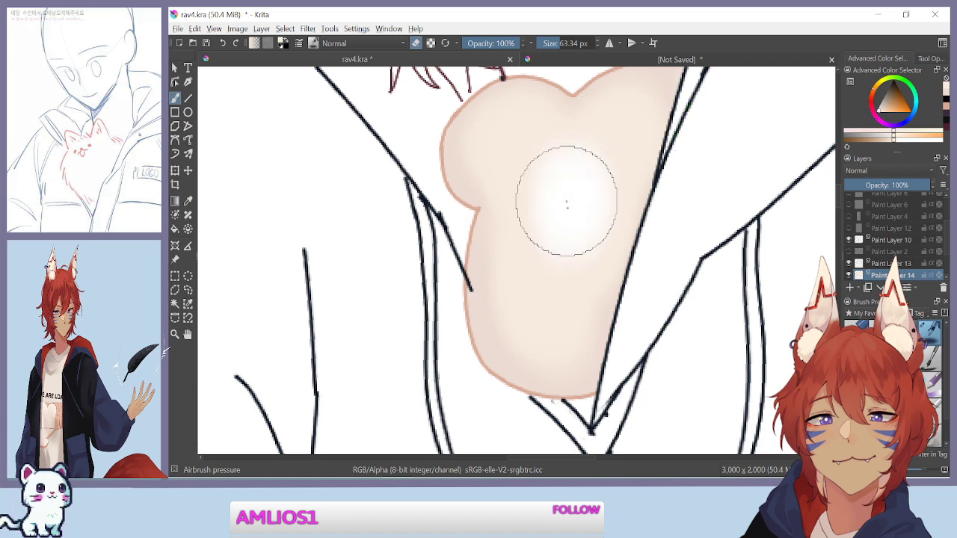
pyautogui.hotkey('ctrl', 'z')
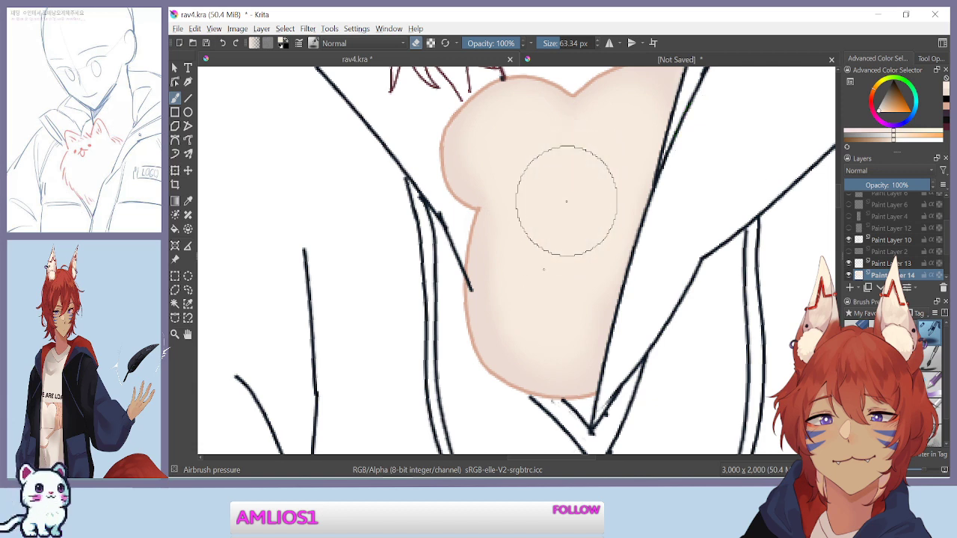
pyautogui.moveTo(566, 201)
pyautogui.mouseDown()
pyautogui.moveTo(538, 153)
pyautogui.moveTo(546, 193)
pyautogui.mouseUp()
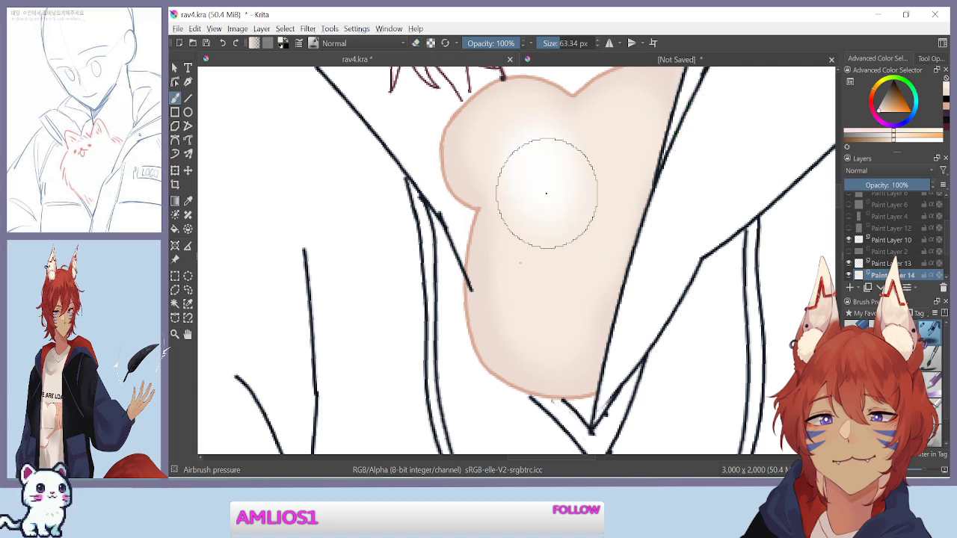
pyautogui.hotkey('ctrl', 'z')
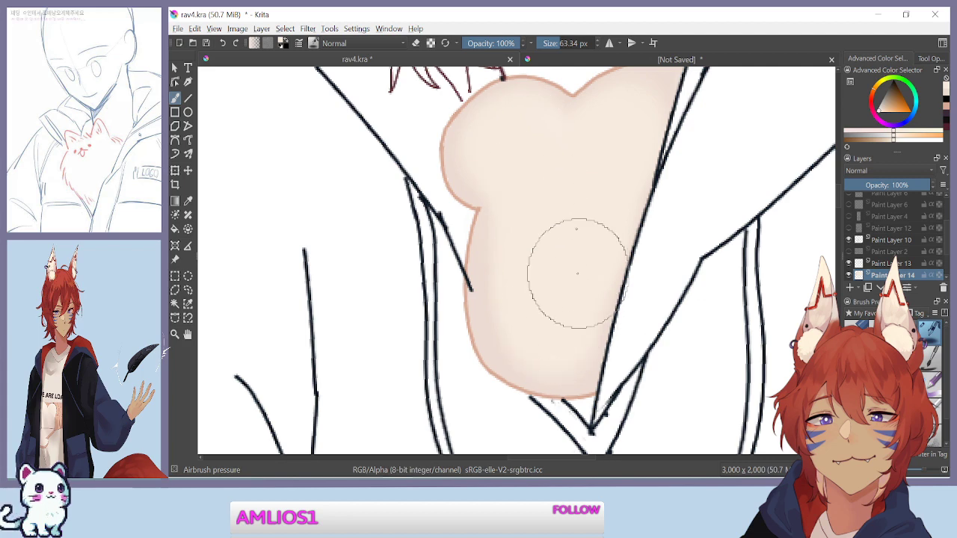
pyautogui.scroll(-2, 556, 261)
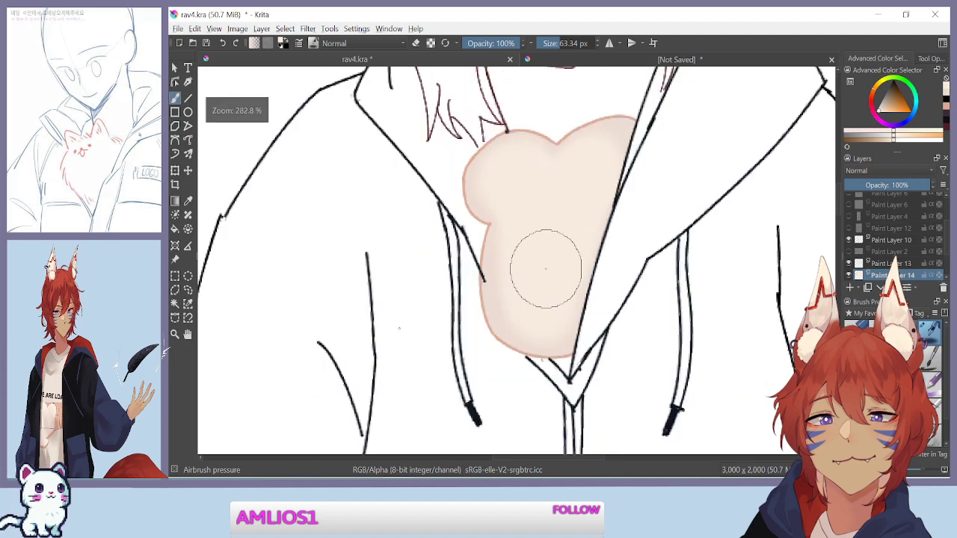
pyautogui.moveTo(537, 266); pyautogui.dragTo(528, 311)
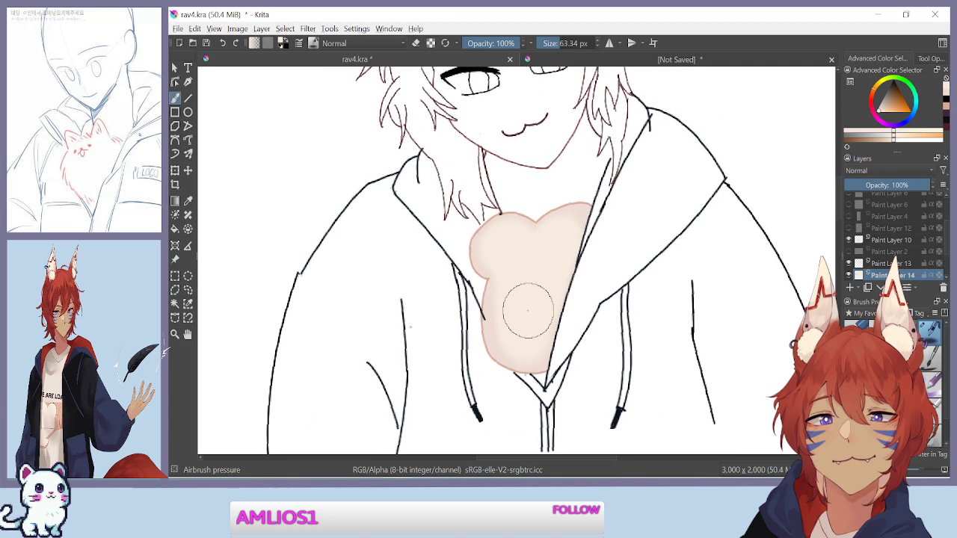
pyautogui.scroll(3, 551, 247)
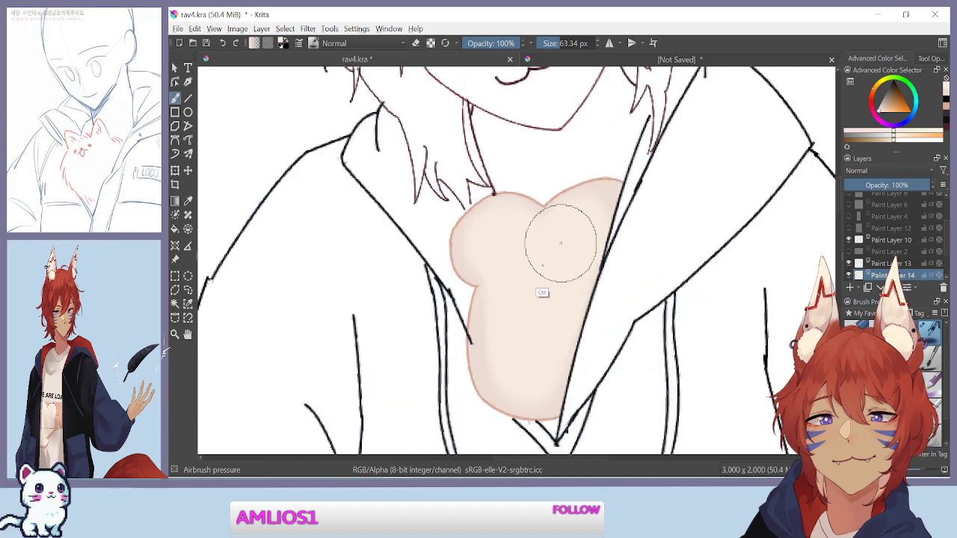
# Reduce the brush to 13.45 px, then check which line art the topmost layer holds and select Paint Layer 5
pyautogui.click(550, 43)
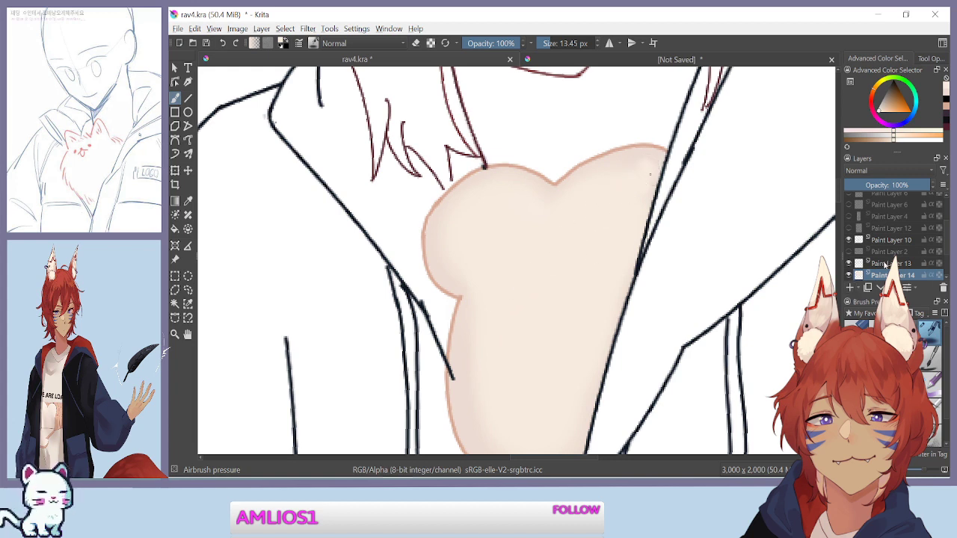
pyautogui.scroll(1, 885, 264)
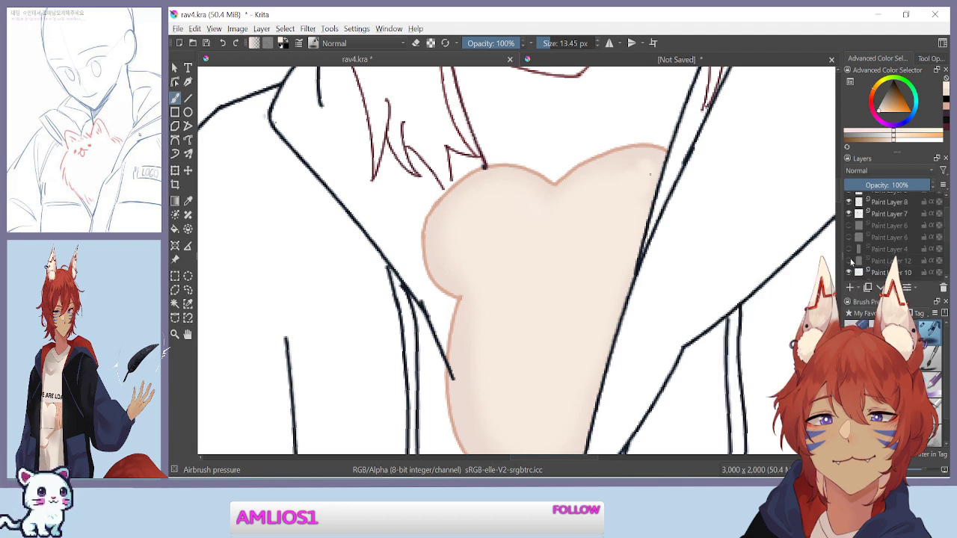
pyautogui.scroll(1, 858, 238)
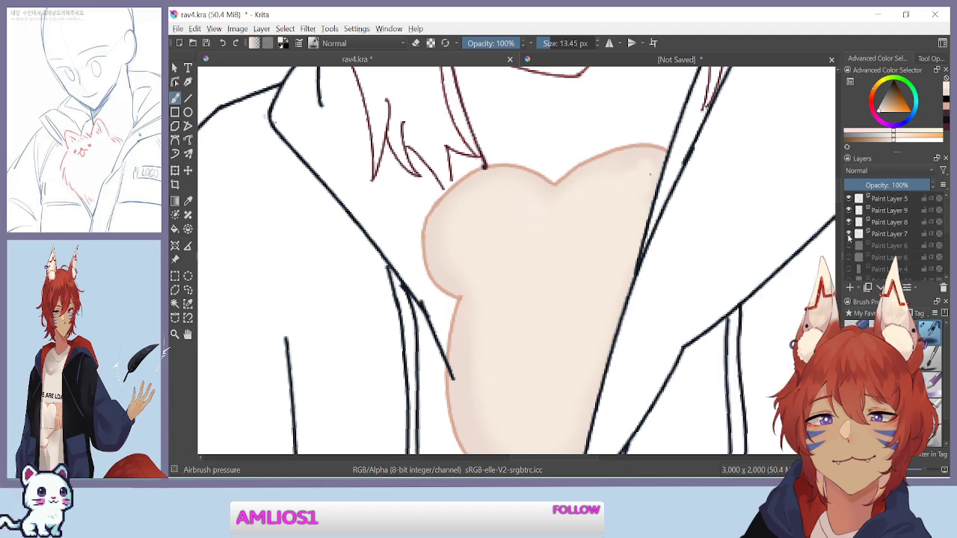
pyautogui.hotkey('ctrl', '-')
pyautogui.hotkey('ctrl', '-')
pyautogui.hotkey('ctrl', '-')
pyautogui.moveTo(410, 302); pyautogui.dragTo(427, 417)
pyautogui.press('+')
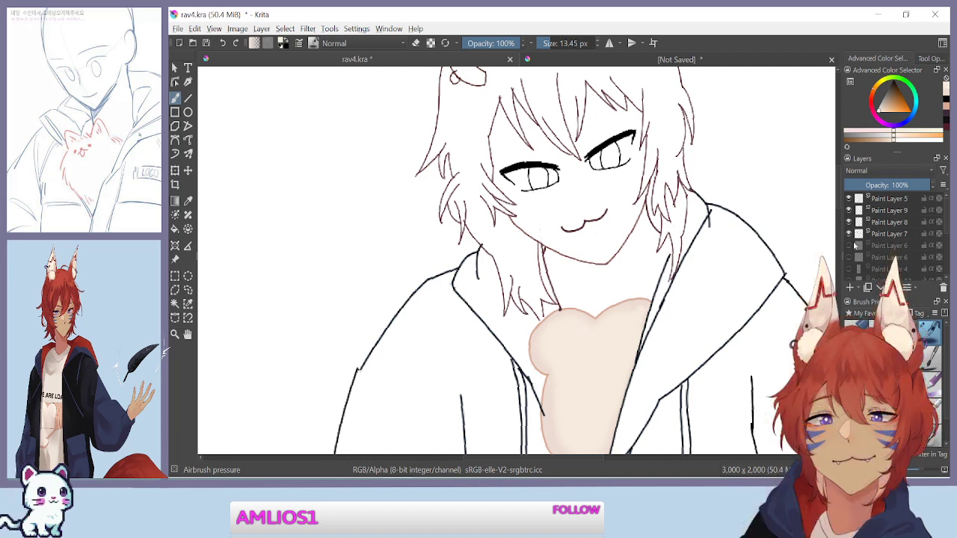
pyautogui.click(849, 199)
pyautogui.click(848, 199)
pyautogui.click(849, 199)
pyautogui.click(848, 199)
pyautogui.click(848, 199)
pyautogui.click(849, 199)
pyautogui.click(879, 201)
pyautogui.click(849, 199)
pyautogui.click(849, 199)
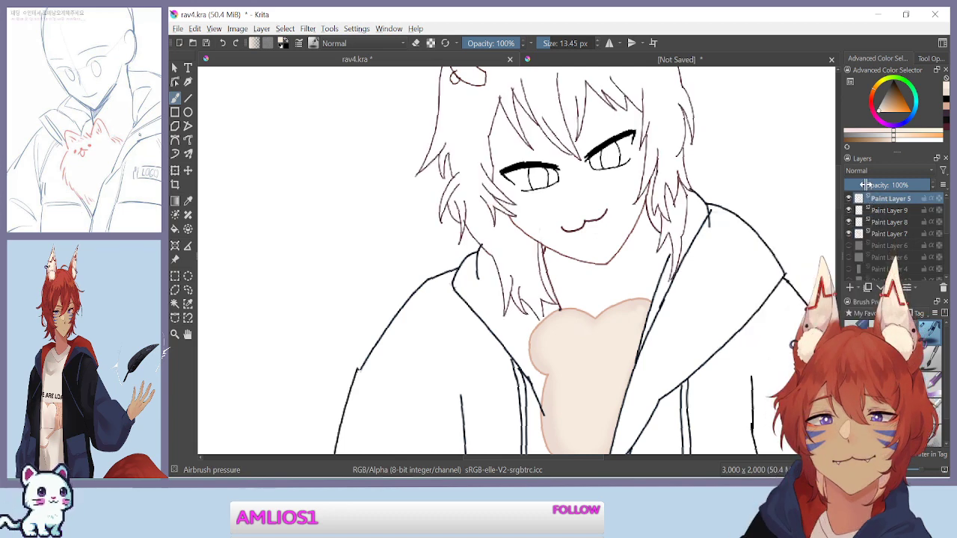
# Sample a red from the character's hair in the unsaved reference document and return to rav4.kra
pyautogui.click(553, 62)
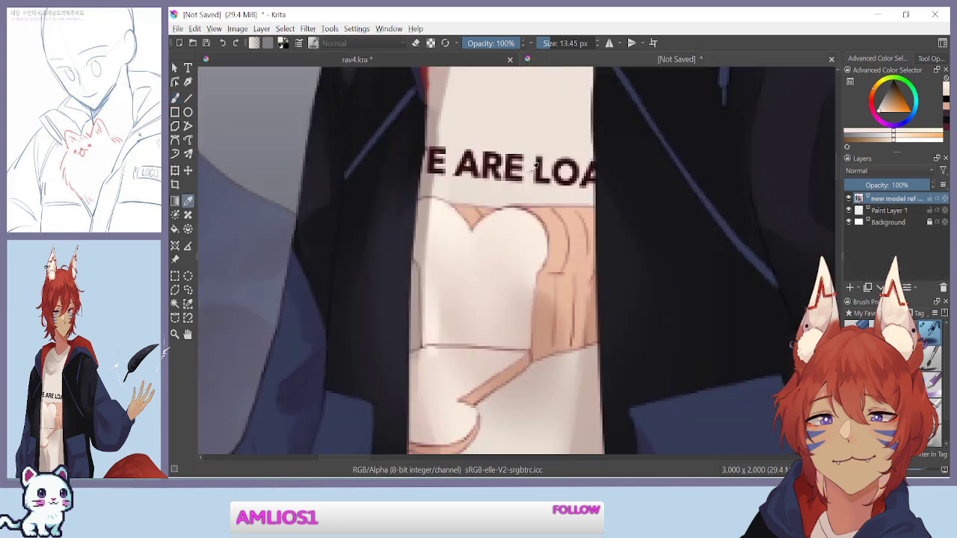
pyautogui.hotkey('ctrl', '-')
pyautogui.hotkey('ctrl', '-')
pyautogui.hotkey('ctrl', '-')
pyautogui.moveTo(429, 414); pyautogui.dragTo(423, 21)
pyautogui.moveTo(722, 171); pyautogui.dragTo(334, 204)
pyautogui.click(507, 294)
pyautogui.hotkey('ctrl', '+')
pyautogui.hotkey('ctrl', '-')
pyautogui.hotkey('ctrl', '+')
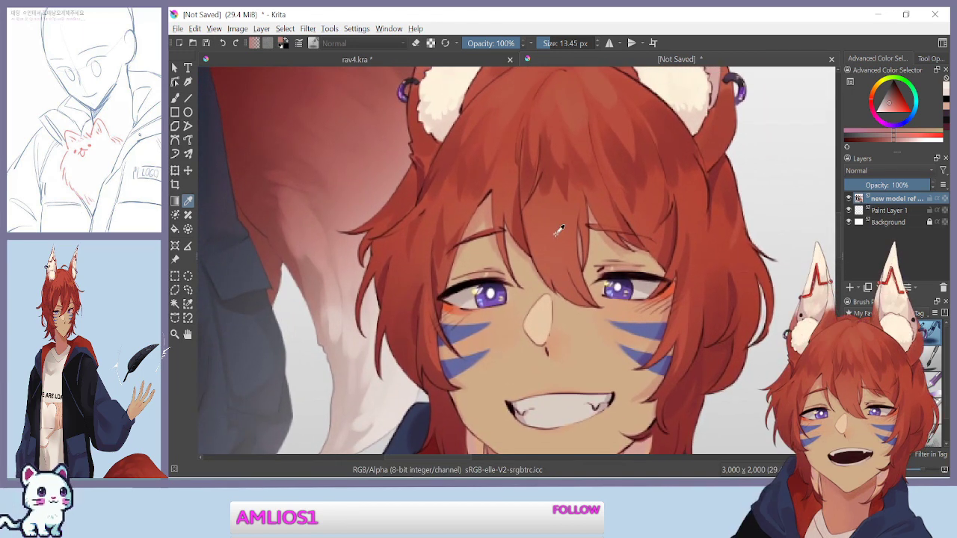
pyautogui.click(555, 233)
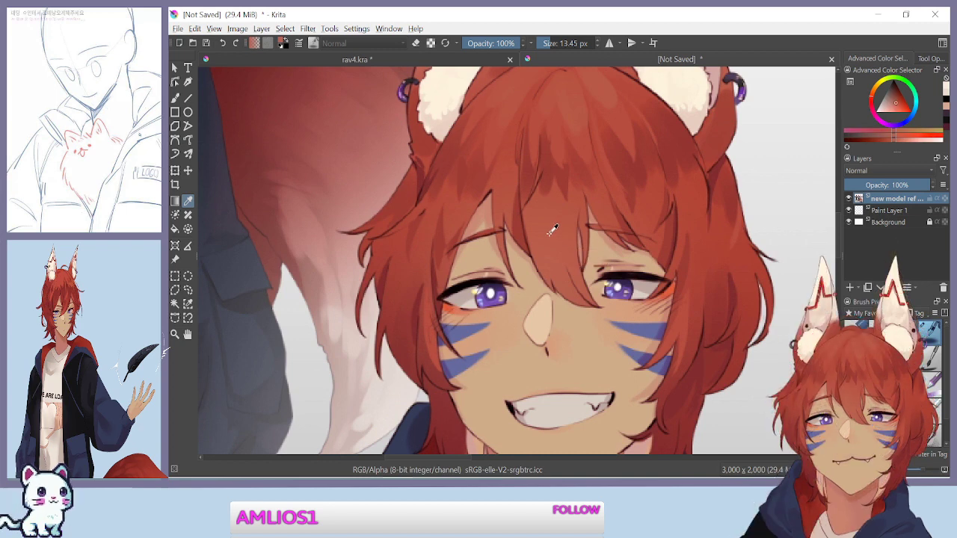
pyautogui.moveTo(377, 187); pyautogui.dragTo(361, 240)
pyautogui.hotkey('ctrl', '+')
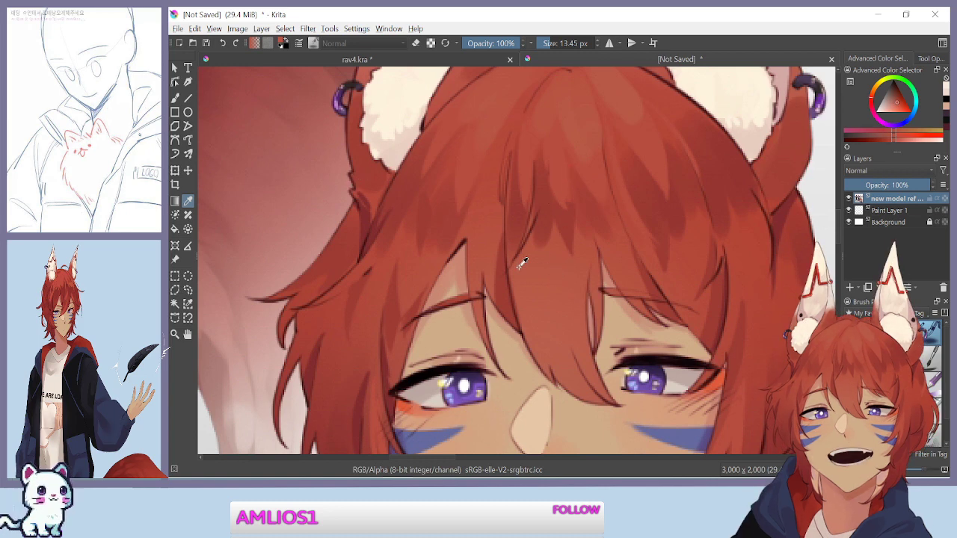
pyautogui.click(366, 60)
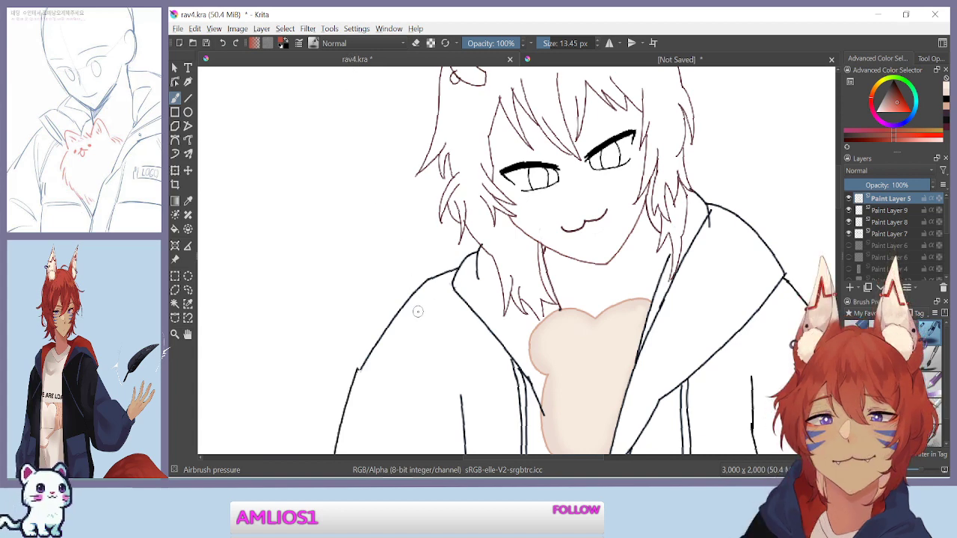
# Switch to the b) Basic-1 brush at 33.30 px and undo the red test strokes on the hair
pyautogui.hotkey('ctrl', '+')
pyautogui.moveTo(359, 239)
pyautogui.mouseDown()
pyautogui.moveTo(419, 297)
pyautogui.moveTo(300, 304)
pyautogui.moveTo(332, 290)
pyautogui.mouseUp()
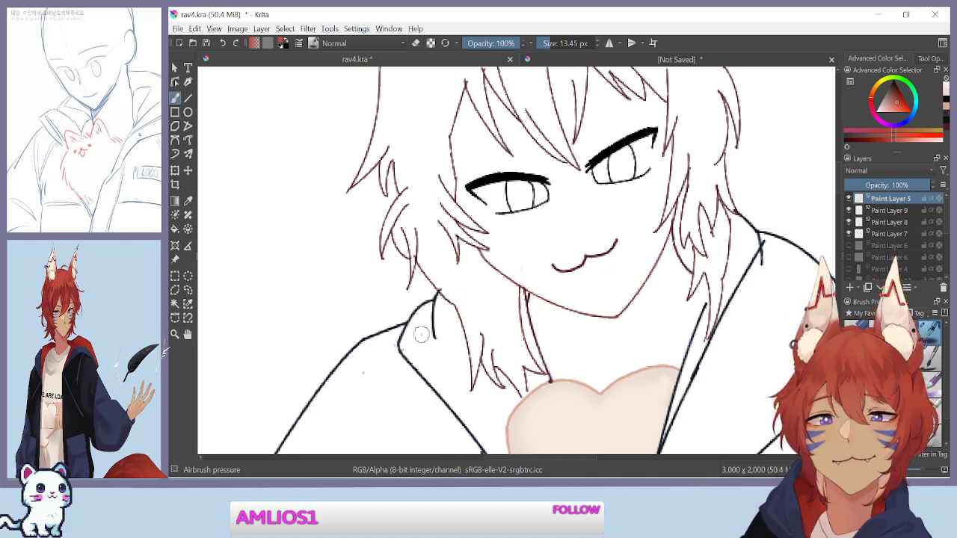
pyautogui.moveTo(421, 335)
pyautogui.mouseDown()
pyautogui.moveTo(252, 474)
pyautogui.moveTo(267, 450)
pyautogui.mouseUp()
pyautogui.moveTo(527, 149); pyautogui.dragTo(540, 199)
pyautogui.hotkey('ctrl', 'z')
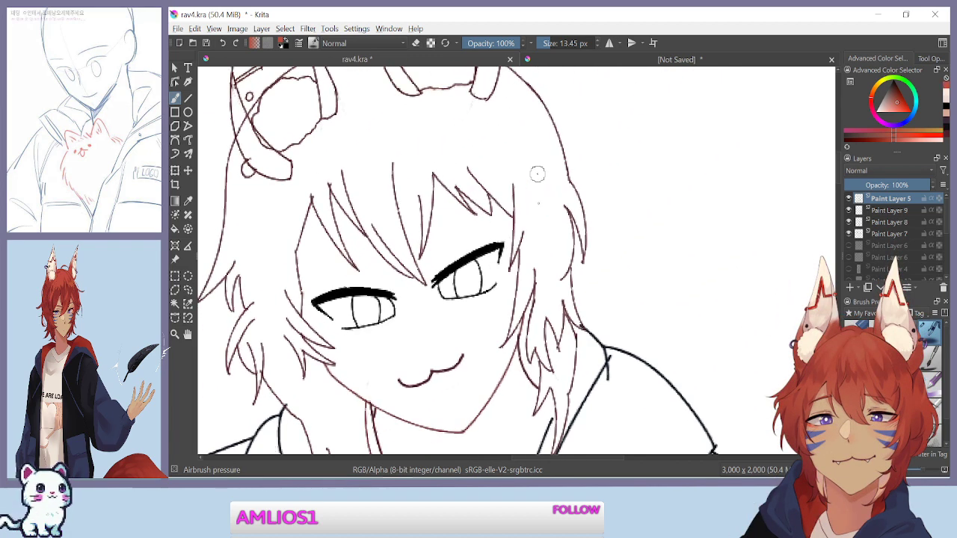
pyautogui.click(930, 333)
pyautogui.moveTo(528, 145)
pyautogui.mouseDown()
pyautogui.moveTo(528, 132)
pyautogui.moveTo(543, 162)
pyautogui.mouseUp()
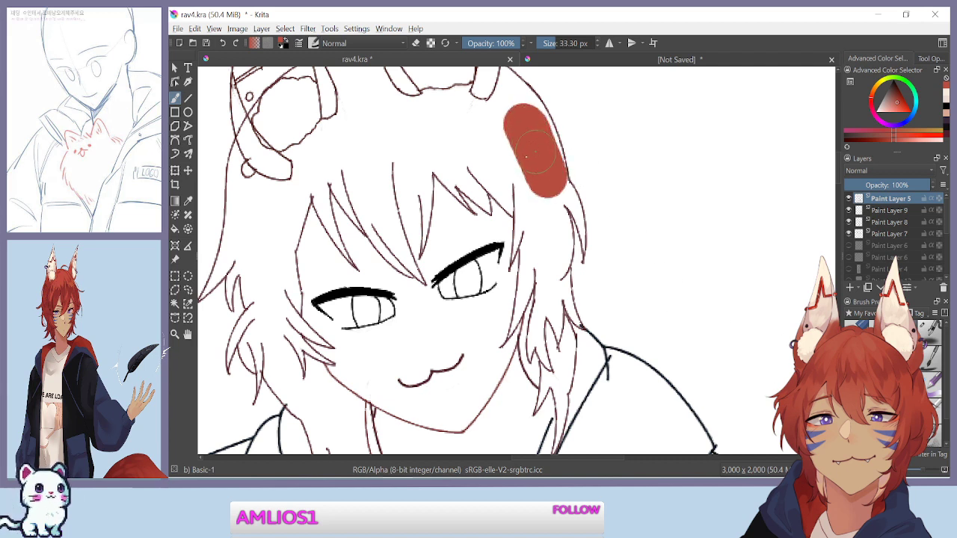
pyautogui.hotkey('ctrl', 'z')
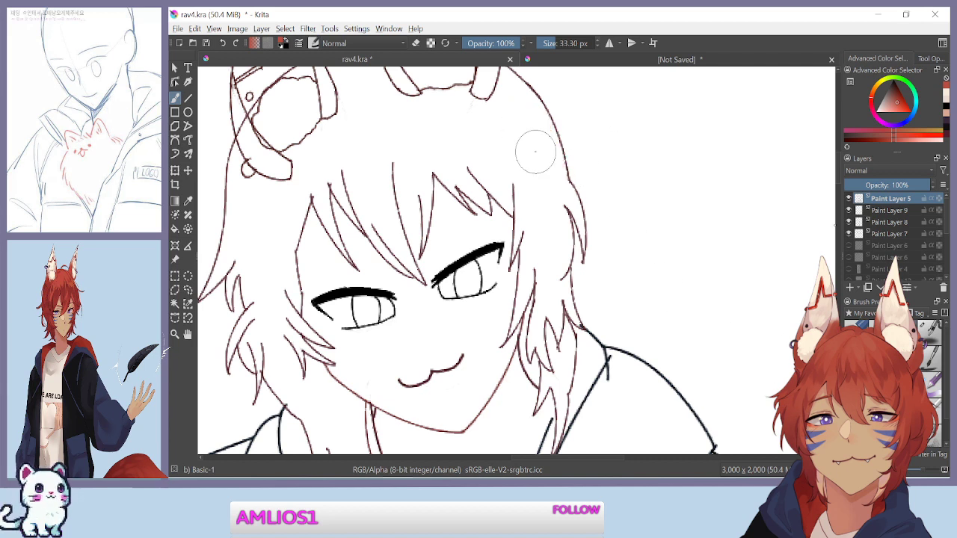
# Add a new paint layer beneath the hair line art, between Paint Layer 5 and Paint Layer 9
pyautogui.click(849, 210)
pyautogui.click(849, 210)
pyautogui.click(848, 210)
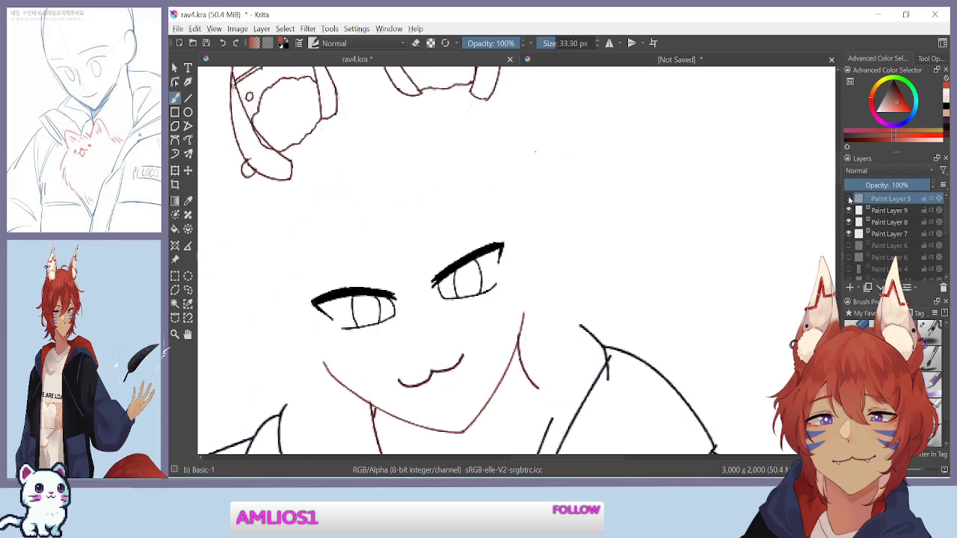
pyautogui.click(849, 210)
pyautogui.click(879, 212)
pyautogui.click(850, 289)
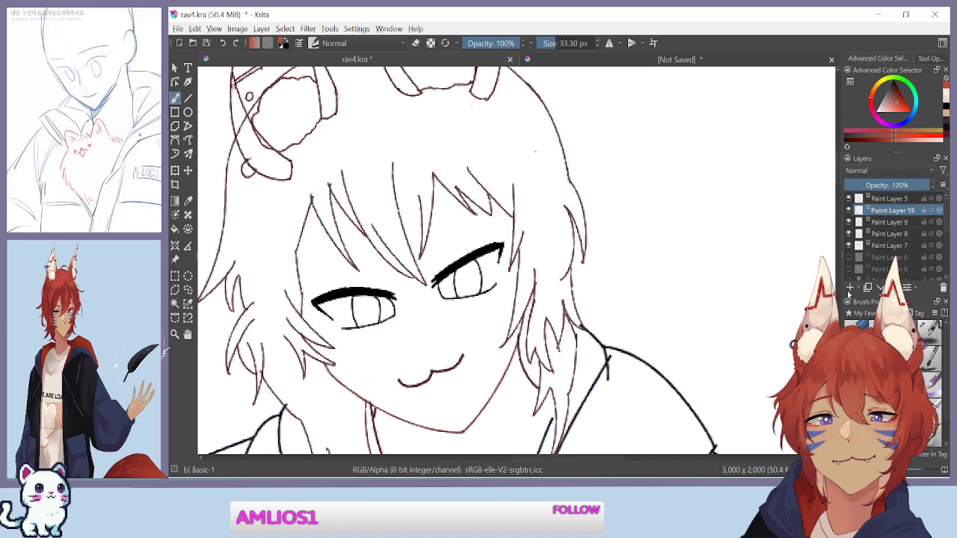
# Paint a thick red stroke just inside the hair's upper right outline on the new layer at 33.30 px
pyautogui.moveTo(526, 134); pyautogui.dragTo(546, 185)
pyautogui.hotkey('ctrl', '+')
pyautogui.hotkey('ctrl', '+')
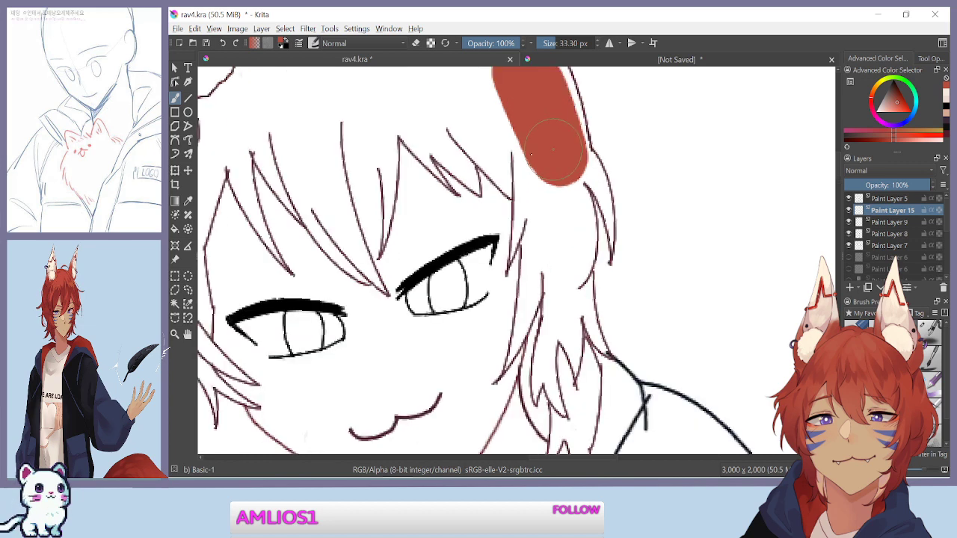
pyautogui.moveTo(552, 44); pyautogui.dragTo(547, 43)
pyautogui.moveTo(591, 137)
pyautogui.mouseDown()
pyautogui.moveTo(590, 191)
pyautogui.moveTo(602, 176)
pyautogui.moveTo(620, 183)
pyautogui.moveTo(623, 204)
pyautogui.moveTo(609, 196)
pyautogui.mouseUp()
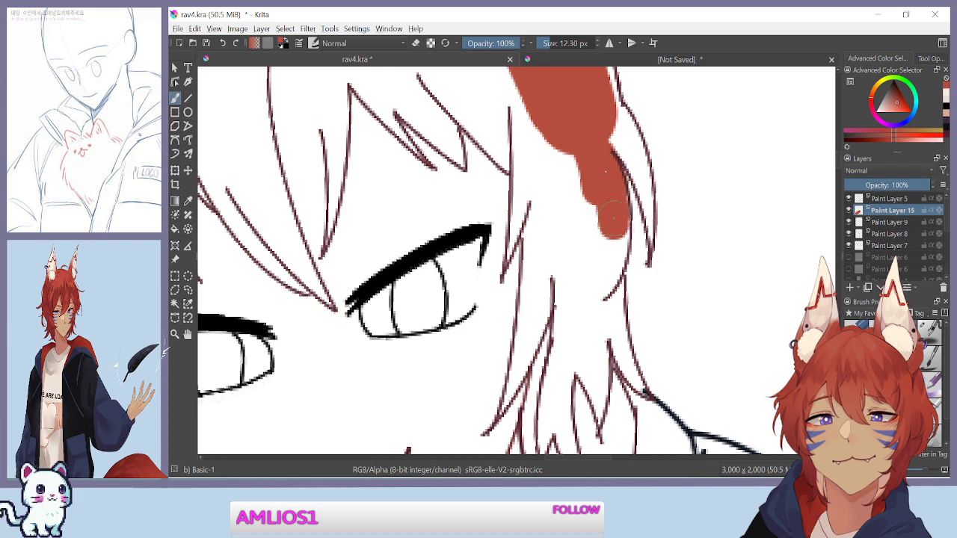
pyautogui.hotkey('ctrl', '+')
pyautogui.hotkey('ctrl', 'z')
pyautogui.moveTo(682, 141); pyautogui.dragTo(579, 222)
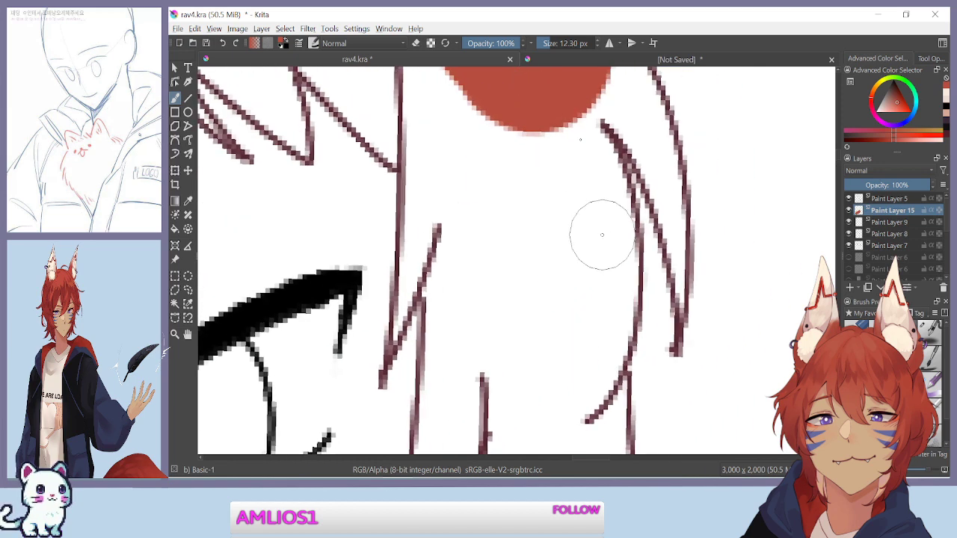
pyautogui.moveTo(567, 132); pyautogui.dragTo(596, 195)
pyautogui.hotkey('ctrl', 'z')
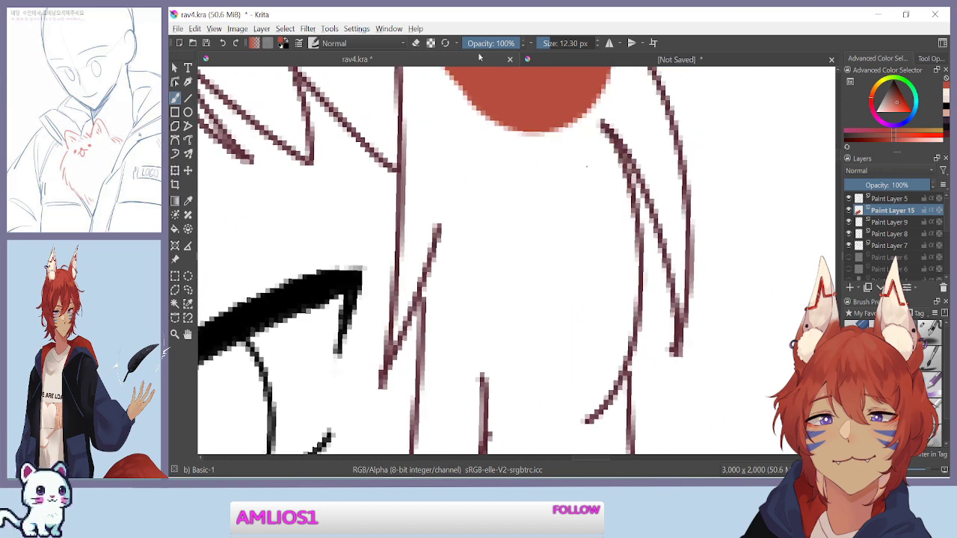
# Set the brush to 3.00 px and paint a thin red stroke down the right hair strand's inner line
pyautogui.click(544, 43)
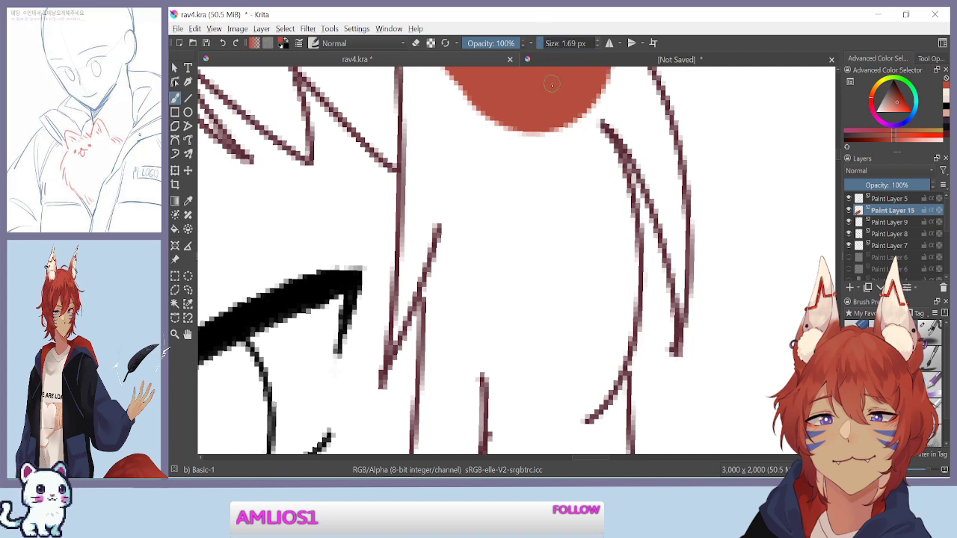
pyautogui.press(']')
pyautogui.moveTo(573, 133)
pyautogui.mouseDown()
pyautogui.moveTo(609, 184)
pyautogui.moveTo(590, 129)
pyautogui.moveTo(617, 198)
pyautogui.moveTo(628, 299)
pyautogui.mouseUp()
# Try to flood-fill the hair with the sampled red on the new layer using the Fill tool
pyautogui.press('-')
pyautogui.press('-')
pyautogui.press('-')
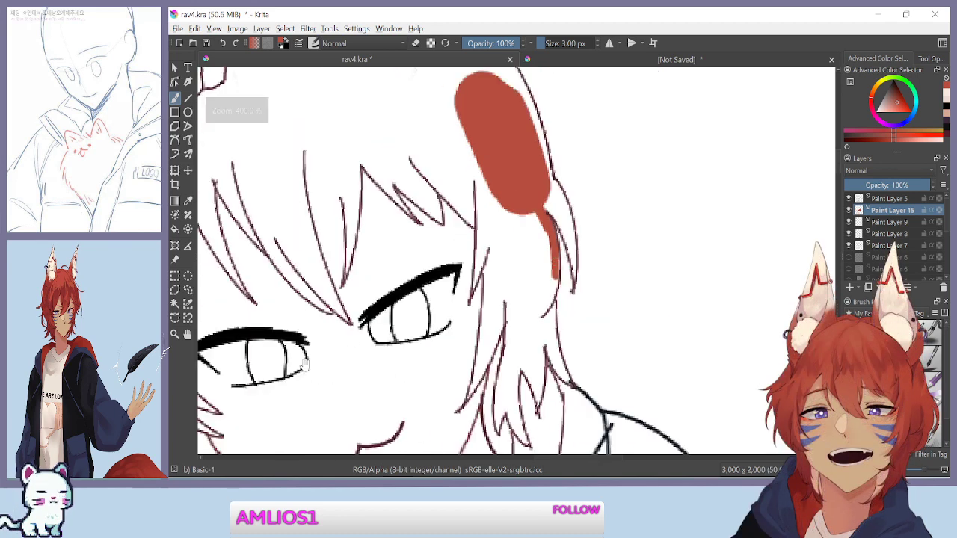
pyautogui.scroll(-4, 307, 361)
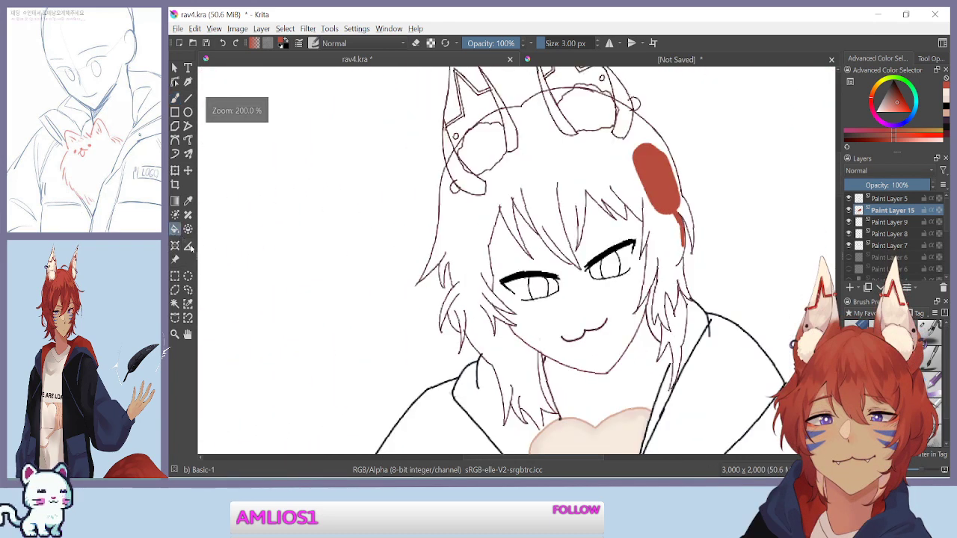
pyautogui.click(468, 228)
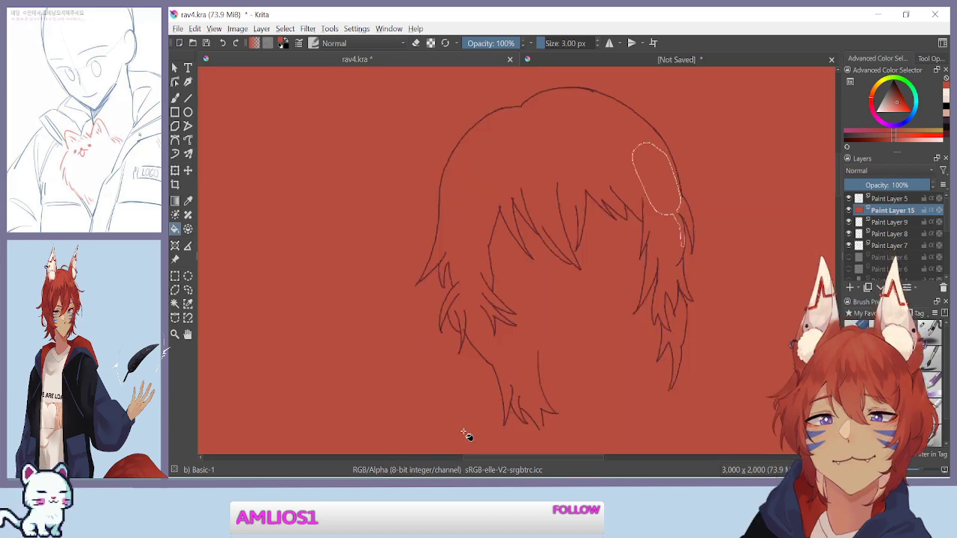
# Undo the last flood fill on the hair color layer
pyautogui.hotkey('ctrl', 'z')
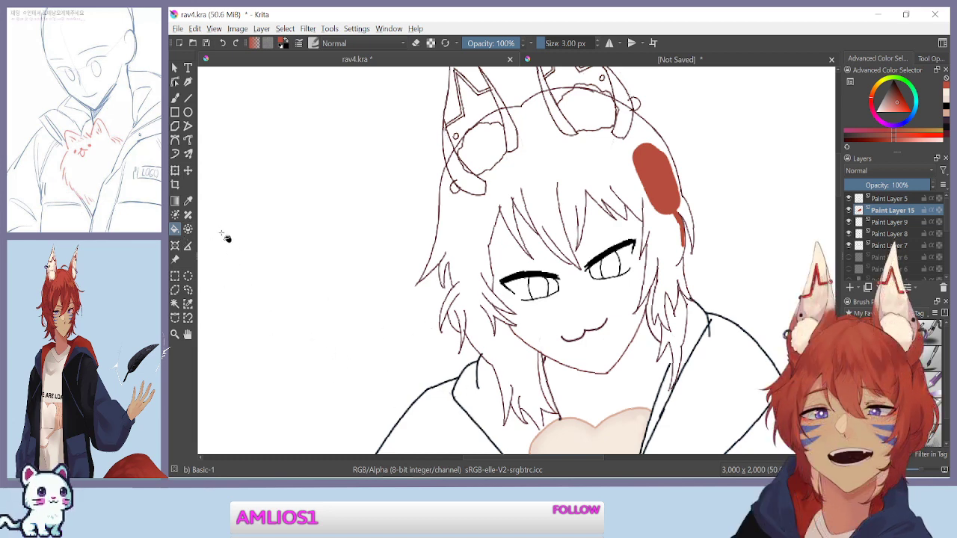
pyautogui.scroll(3, 465, 342)
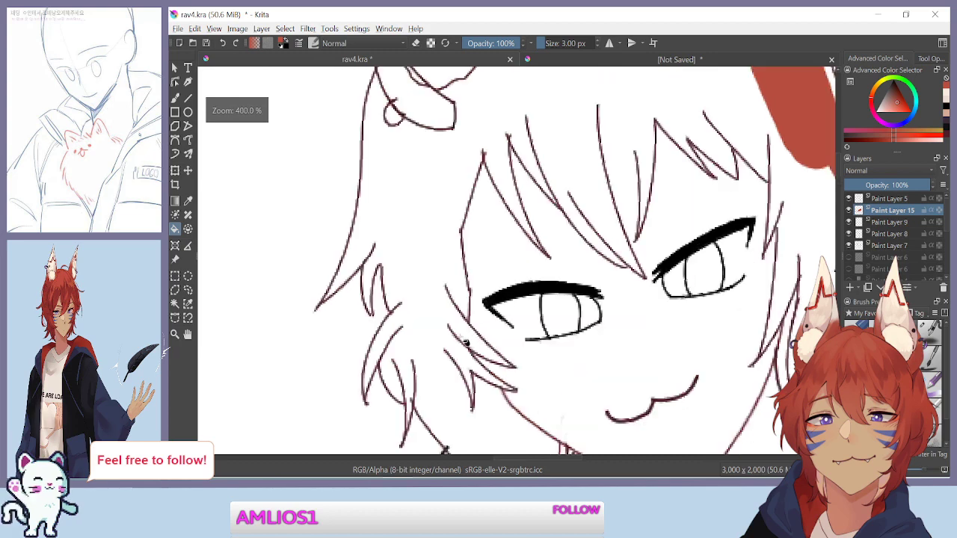
pyautogui.moveTo(380, 254); pyautogui.dragTo(422, 94)
pyautogui.moveTo(345, 250); pyautogui.dragTo(441, 362)
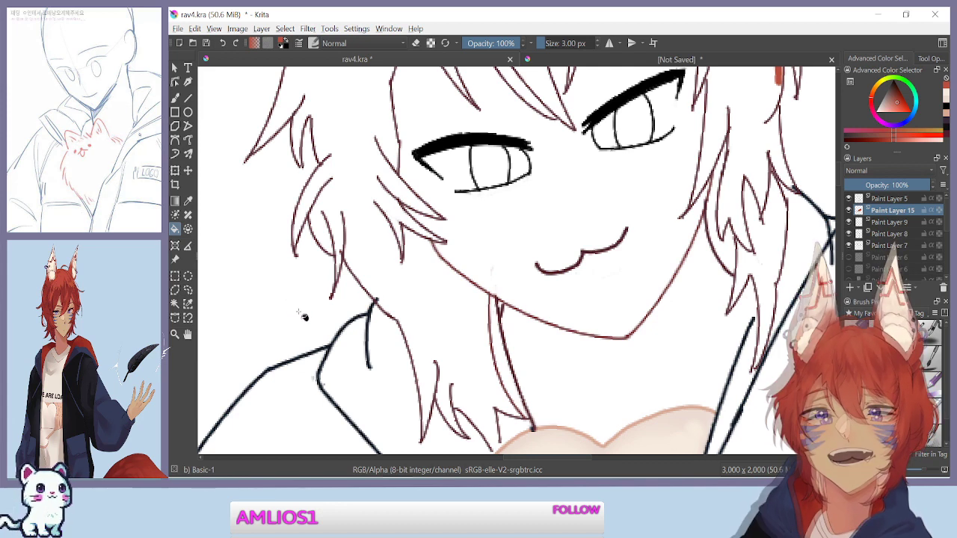
pyautogui.press('-')
# Paint red inside the right hair strand and its outer pointed lock with the 3.00 px Freehand Brush
pyautogui.click(175, 98)
pyautogui.moveTo(430, 378); pyautogui.dragTo(432, 416)
pyautogui.press('+')
pyautogui.press('+')
pyautogui.press('+')
pyautogui.moveTo(671, 120)
pyautogui.mouseDown()
pyautogui.moveTo(681, 164)
pyautogui.moveTo(566, 264)
pyautogui.moveTo(550, 299)
pyautogui.mouseUp()
pyautogui.moveTo(590, 212)
pyautogui.mouseDown()
pyautogui.moveTo(606, 282)
pyautogui.moveTo(604, 260)
pyautogui.moveTo(592, 352)
pyautogui.moveTo(567, 280)
pyautogui.moveTo(587, 201)
pyautogui.moveTo(589, 232)
pyautogui.moveTo(587, 188)
pyautogui.moveTo(585, 247)
pyautogui.moveTo(564, 204)
pyautogui.moveTo(549, 198)
pyautogui.moveTo(549, 271)
pyautogui.moveTo(533, 205)
pyautogui.mouseUp()
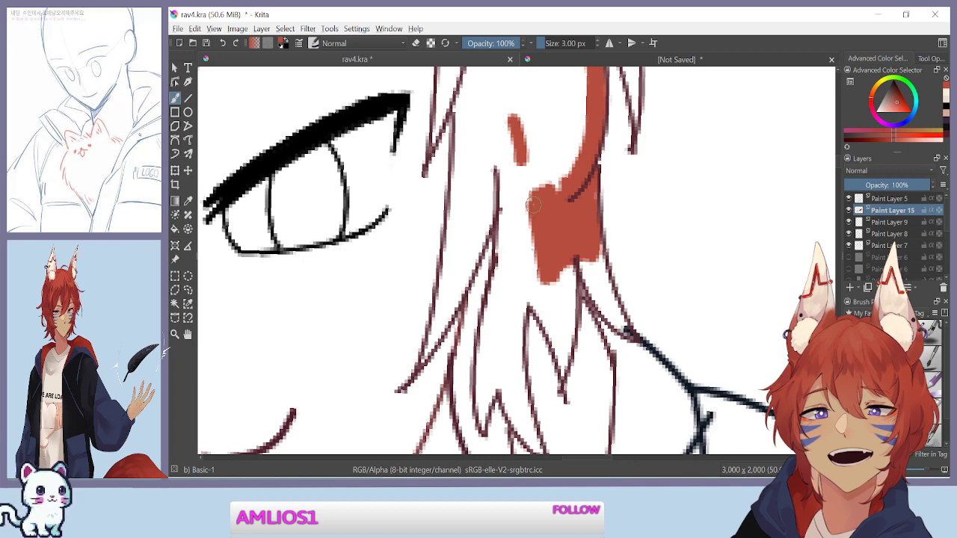
pyautogui.moveTo(500, 211); pyautogui.dragTo(450, 186)
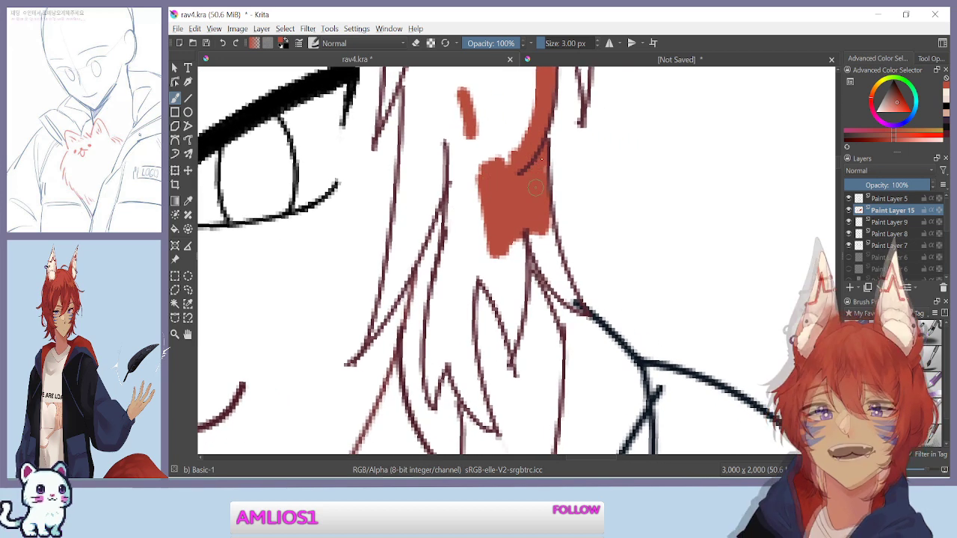
pyautogui.moveTo(540, 219)
pyautogui.mouseDown()
pyautogui.moveTo(544, 255)
pyautogui.moveTo(546, 239)
pyautogui.moveTo(553, 246)
pyautogui.moveTo(543, 216)
pyautogui.moveTo(561, 290)
pyautogui.moveTo(547, 266)
pyautogui.moveTo(573, 301)
pyautogui.mouseUp()
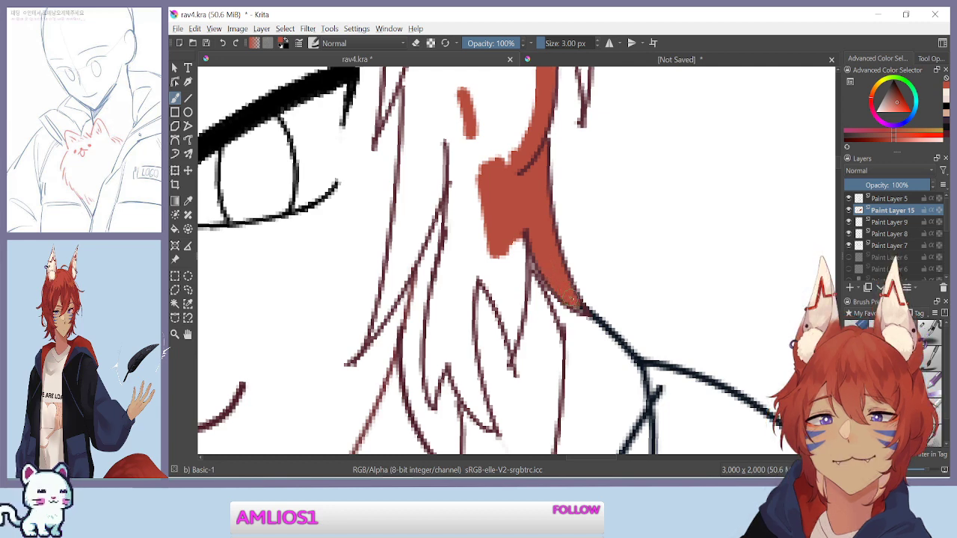
# Extend the red down the right strand and fill its middle pointed tip, reducing the brush to 1.00 px
pyautogui.moveTo(521, 211)
pyautogui.mouseDown()
pyautogui.moveTo(518, 299)
pyautogui.moveTo(506, 241)
pyautogui.mouseUp()
pyautogui.moveTo(482, 153)
pyautogui.mouseDown()
pyautogui.moveTo(478, 273)
pyautogui.moveTo(469, 161)
pyautogui.moveTo(460, 232)
pyautogui.moveTo(450, 134)
pyautogui.moveTo(447, 243)
pyautogui.mouseUp()
pyautogui.moveTo(452, 171); pyautogui.dragTo(441, 292)
pyautogui.moveTo(452, 230)
pyautogui.mouseDown()
pyautogui.moveTo(445, 299)
pyautogui.moveTo(456, 318)
pyautogui.moveTo(463, 325)
pyautogui.moveTo(473, 277)
pyautogui.moveTo(493, 298)
pyautogui.mouseUp()
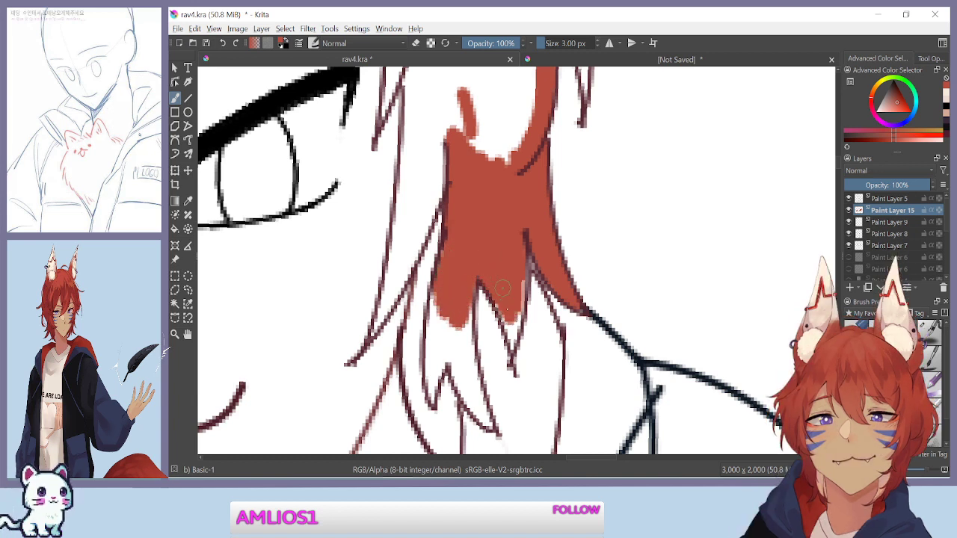
pyautogui.press('[')
pyautogui.press('[')
pyautogui.moveTo(521, 283)
pyautogui.mouseDown()
pyautogui.moveTo(512, 342)
pyautogui.moveTo(505, 312)
pyautogui.mouseUp()
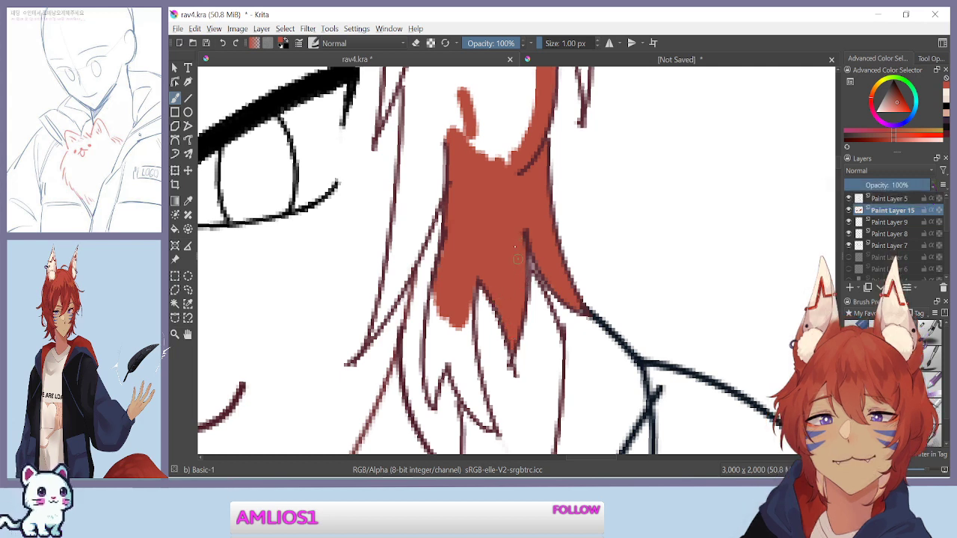
# Set the brush to 2.00 px and fill the right strand's long lower lock and its forked tips with red
pyautogui.press(']')
pyautogui.moveTo(439, 390); pyautogui.dragTo(499, 303)
pyautogui.moveTo(528, 220)
pyautogui.mouseDown()
pyautogui.moveTo(525, 237)
pyautogui.moveTo(495, 208)
pyautogui.moveTo(489, 306)
pyautogui.moveTo(514, 254)
pyautogui.mouseUp()
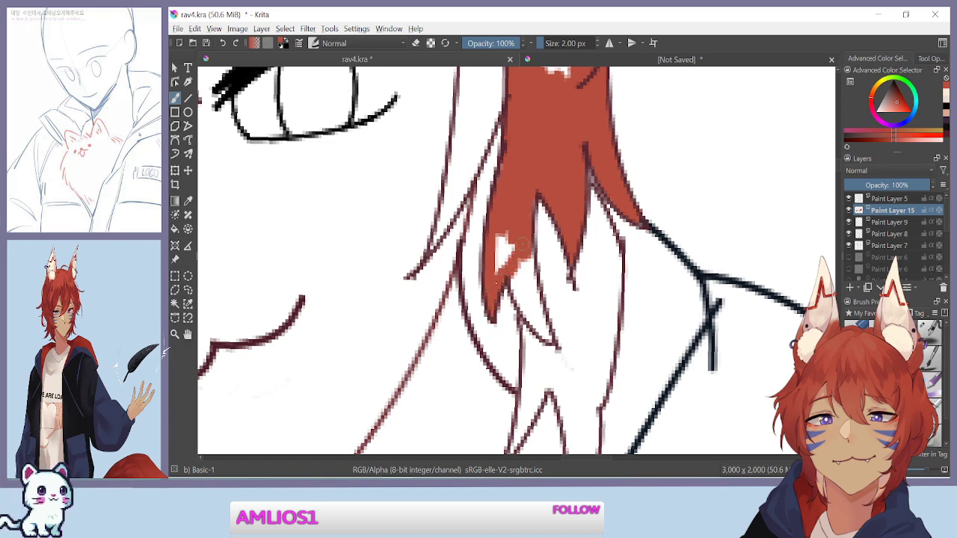
pyautogui.moveTo(451, 322); pyautogui.dragTo(405, 213)
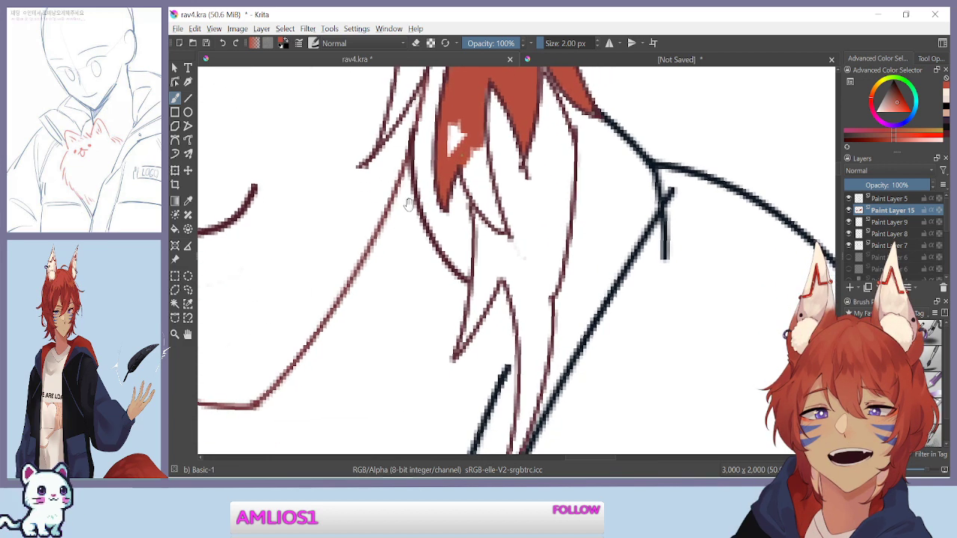
pyautogui.moveTo(459, 157)
pyautogui.mouseDown()
pyautogui.moveTo(477, 190)
pyautogui.moveTo(462, 160)
pyautogui.moveTo(466, 188)
pyautogui.moveTo(506, 233)
pyautogui.mouseUp()
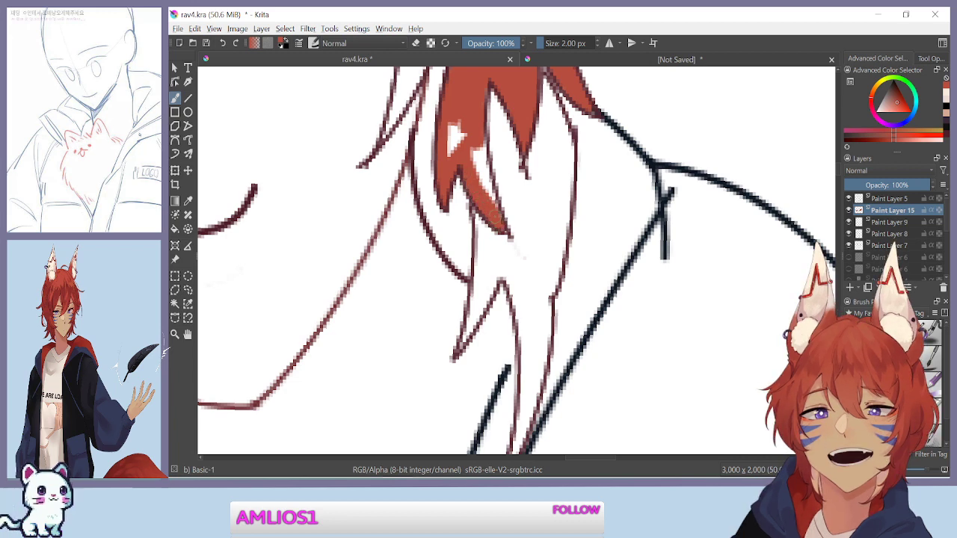
pyautogui.moveTo(481, 145)
pyautogui.mouseDown()
pyautogui.moveTo(485, 175)
pyautogui.moveTo(471, 151)
pyautogui.moveTo(494, 207)
pyautogui.mouseUp()
pyautogui.moveTo(472, 157)
pyautogui.mouseDown()
pyautogui.moveTo(502, 228)
pyautogui.moveTo(479, 229)
pyautogui.moveTo(474, 195)
pyautogui.mouseUp()
# Paint a thin red band up the right strand's inner side to join the thick stroke above it
pyautogui.hotkey('ctrl', '-')
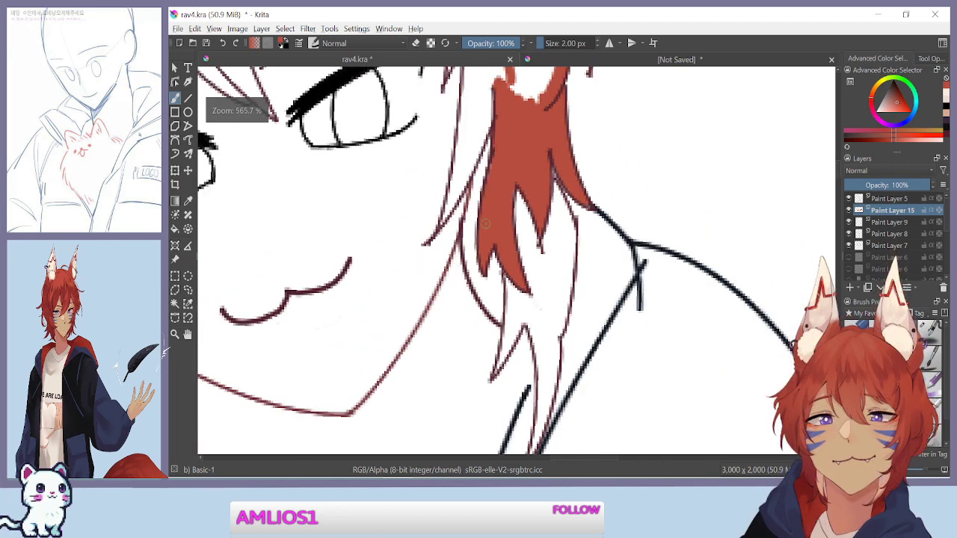
pyautogui.moveTo(519, 150); pyautogui.dragTo(500, 228)
pyautogui.scroll(4, 500, 228)
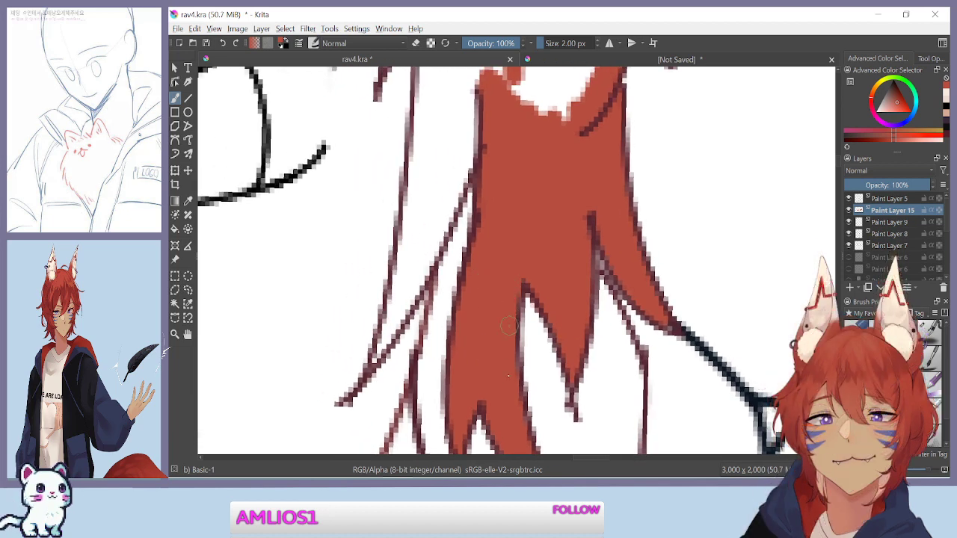
pyautogui.scroll(-1, 522, 287)
pyautogui.moveTo(531, 220); pyautogui.dragTo(525, 353)
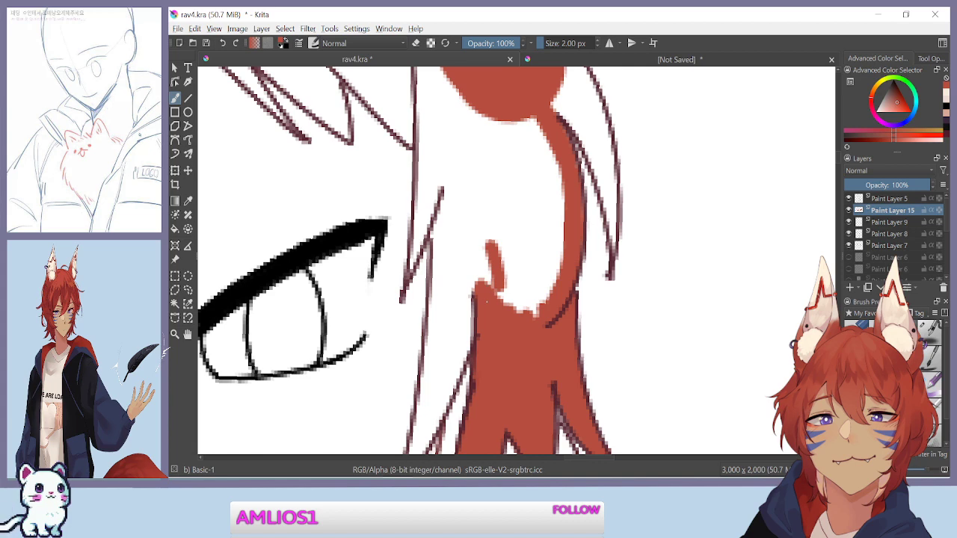
pyautogui.moveTo(486, 312); pyautogui.dragTo(494, 323)
pyautogui.moveTo(504, 117); pyautogui.dragTo(505, 178)
pyautogui.moveTo(503, 321); pyautogui.dragTo(507, 232)
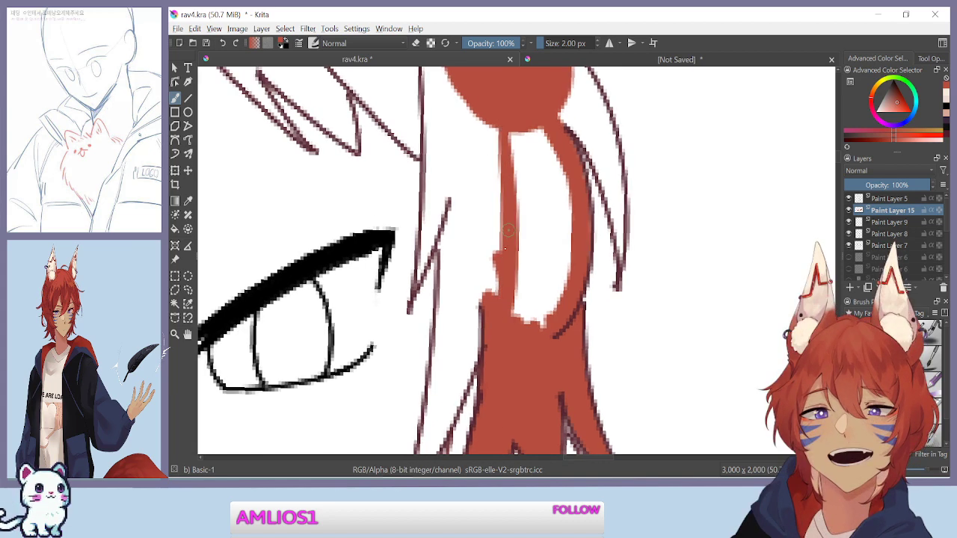
pyautogui.scroll(-1, 510, 228)
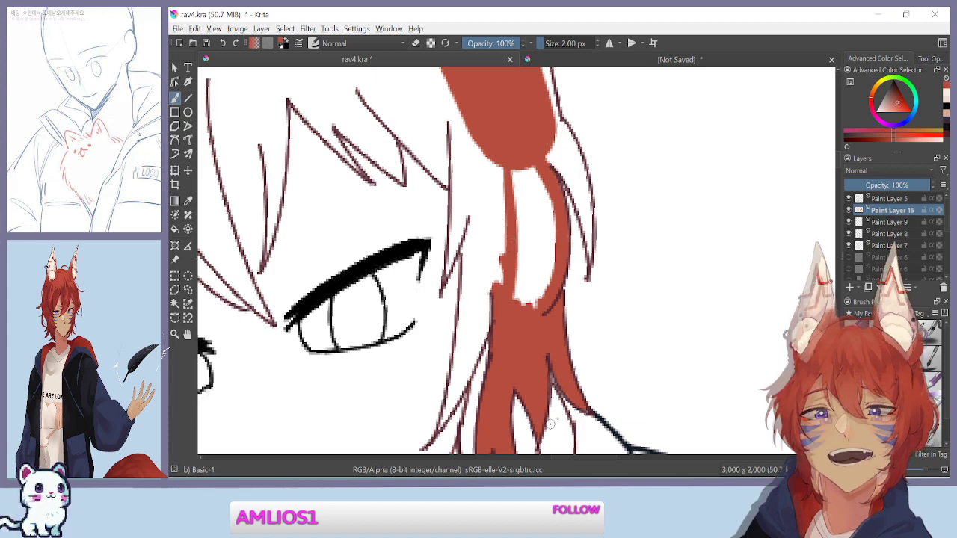
# Fill the narrow inner lock beside the right eye with red at 2.00 px, down to its tip
pyautogui.scroll(1, 455, 302)
pyautogui.moveTo(493, 319)
pyautogui.mouseDown()
pyautogui.moveTo(542, 240)
pyautogui.moveTo(444, 214)
pyautogui.moveTo(527, 227)
pyautogui.moveTo(474, 287)
pyautogui.moveTo(480, 311)
pyautogui.mouseUp()
pyautogui.moveTo(505, 160)
pyautogui.mouseDown()
pyautogui.moveTo(534, 233)
pyautogui.moveTo(542, 292)
pyautogui.mouseUp()
pyautogui.moveTo(529, 234); pyautogui.dragTo(542, 296)
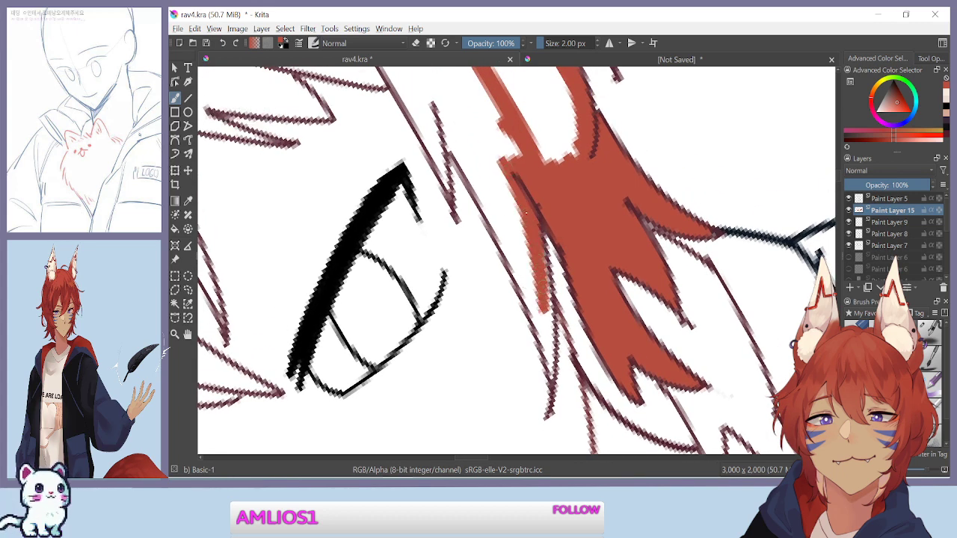
pyautogui.moveTo(546, 254); pyautogui.dragTo(549, 370)
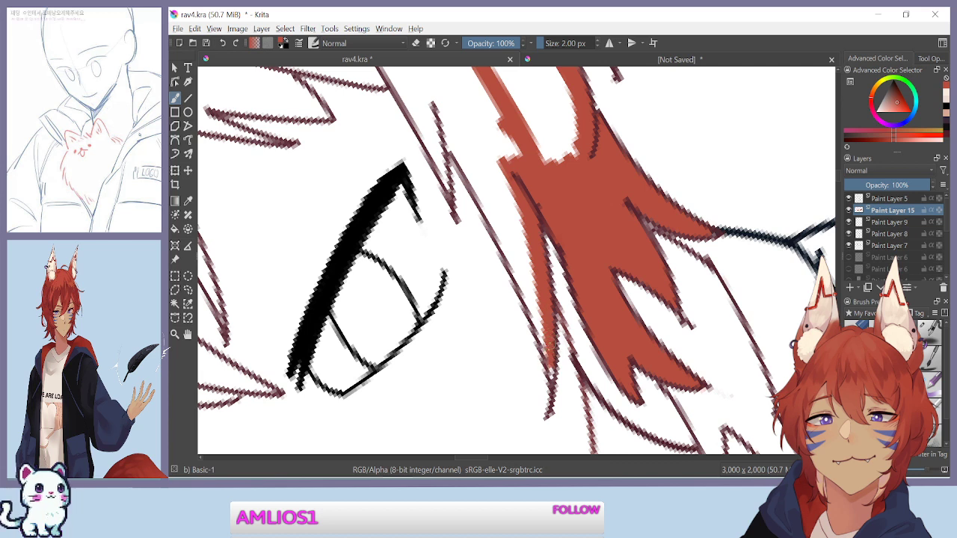
pyautogui.moveTo(506, 218)
pyautogui.mouseDown()
pyautogui.moveTo(451, 137)
pyautogui.moveTo(526, 266)
pyautogui.moveTo(514, 258)
pyautogui.moveTo(537, 316)
pyautogui.mouseUp()
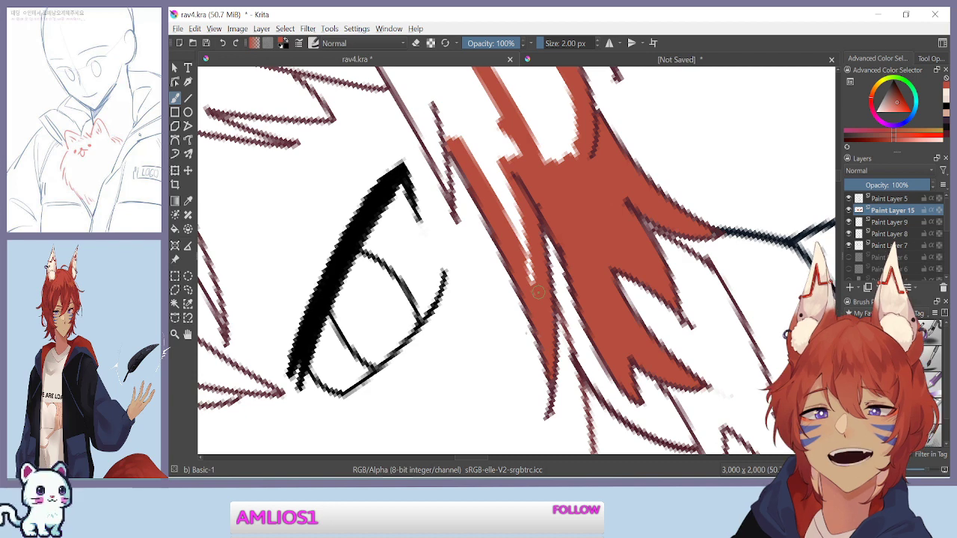
pyautogui.moveTo(539, 293)
pyautogui.mouseDown()
pyautogui.moveTo(531, 240)
pyautogui.moveTo(531, 276)
pyautogui.moveTo(527, 269)
pyautogui.moveTo(517, 151)
pyautogui.moveTo(509, 144)
pyautogui.moveTo(498, 191)
pyautogui.moveTo(493, 149)
pyautogui.moveTo(472, 154)
pyautogui.moveTo(476, 131)
pyautogui.moveTo(479, 169)
pyautogui.moveTo(449, 112)
pyautogui.moveTo(477, 178)
pyautogui.moveTo(448, 132)
pyautogui.moveTo(447, 115)
pyautogui.moveTo(501, 152)
pyautogui.moveTo(517, 147)
pyautogui.moveTo(497, 105)
pyautogui.mouseUp()
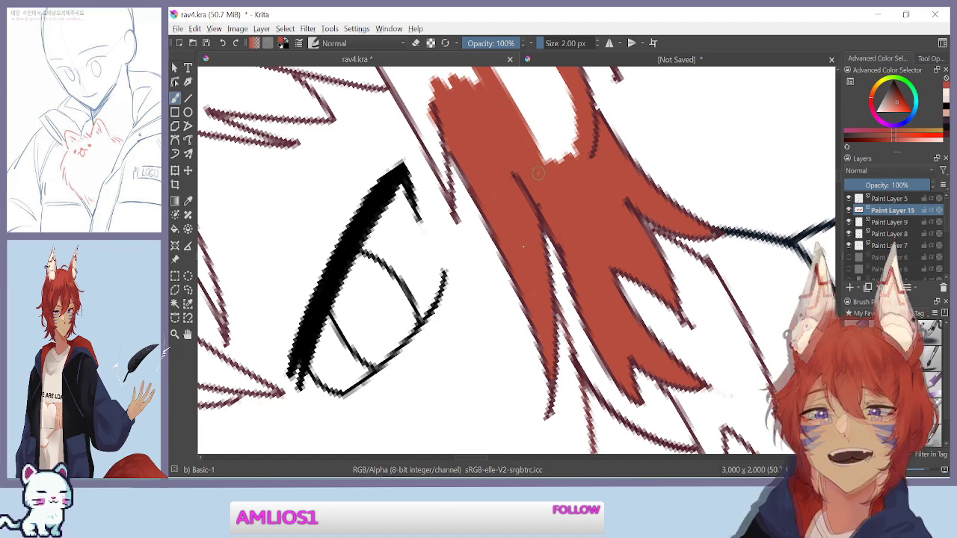
# Set the brush to 4.00 px and fill the enclosed white gap in the middle of the right strand
pyautogui.moveTo(551, 203); pyautogui.dragTo(479, 296)
pyautogui.moveTo(395, 334)
pyautogui.mouseDown()
pyautogui.moveTo(379, 330)
pyautogui.moveTo(385, 290)
pyautogui.mouseUp()
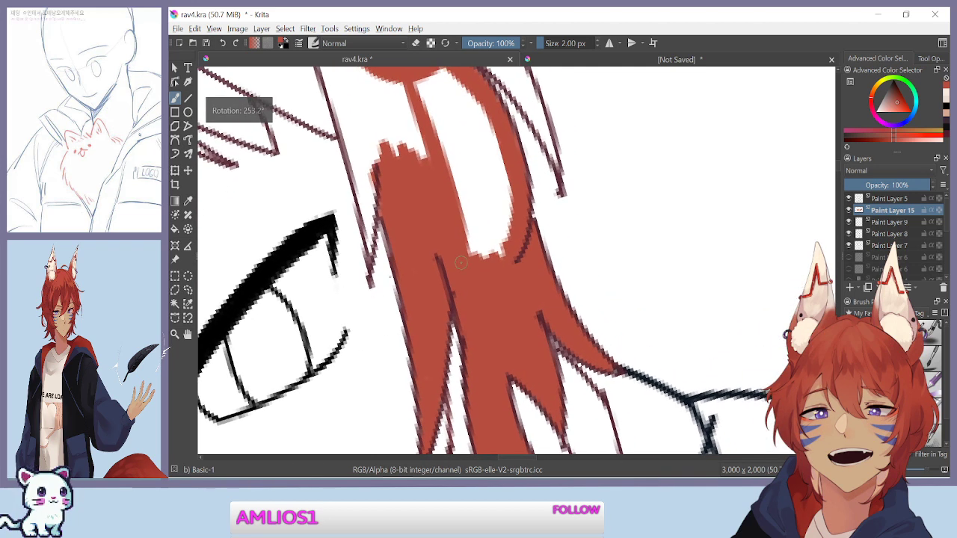
pyautogui.press(']')
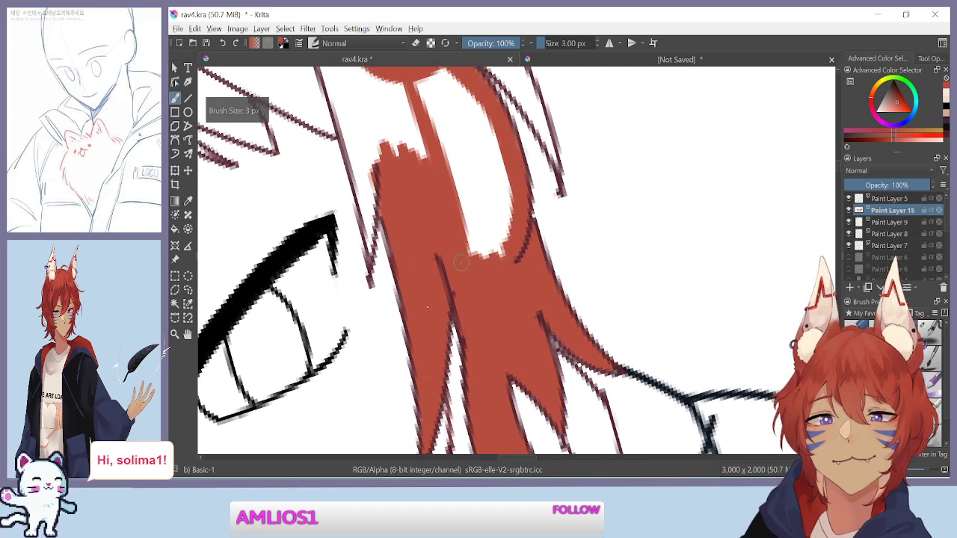
pyautogui.press(']')
pyautogui.moveTo(461, 262)
pyautogui.mouseDown()
pyautogui.moveTo(455, 207)
pyautogui.moveTo(478, 249)
pyautogui.mouseUp()
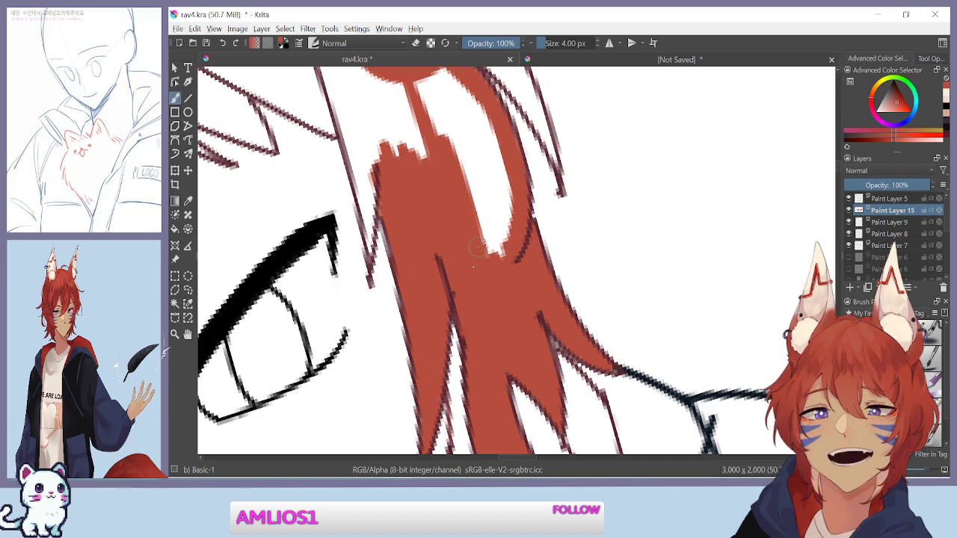
pyautogui.moveTo(475, 249)
pyautogui.mouseDown()
pyautogui.moveTo(469, 211)
pyautogui.moveTo(501, 247)
pyautogui.mouseUp()
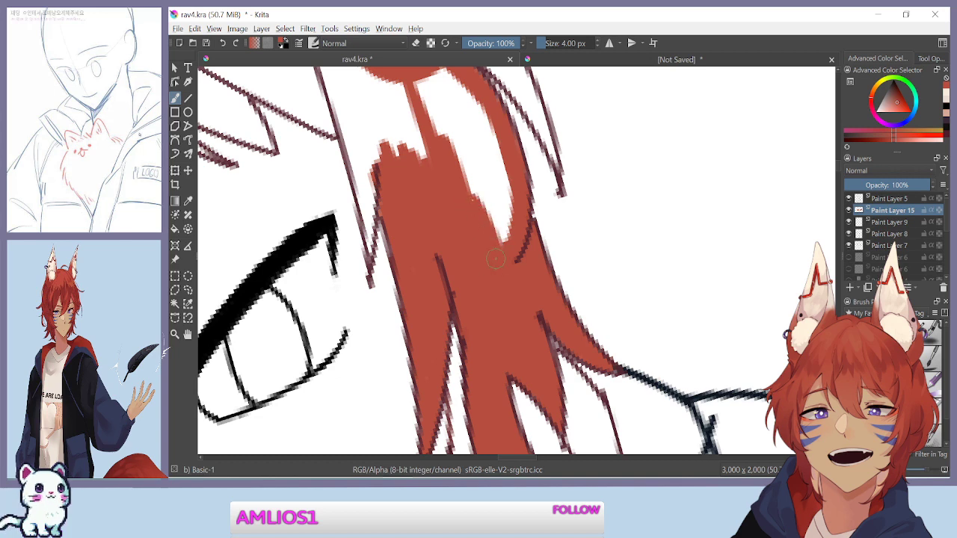
pyautogui.moveTo(482, 187); pyautogui.dragTo(506, 204)
pyautogui.moveTo(501, 157)
pyautogui.mouseDown()
pyautogui.moveTo(503, 127)
pyautogui.moveTo(512, 153)
pyautogui.moveTo(487, 139)
pyautogui.moveTo(462, 93)
pyautogui.moveTo(483, 189)
pyautogui.moveTo(437, 93)
pyautogui.moveTo(437, 139)
pyautogui.moveTo(429, 116)
pyautogui.moveTo(437, 74)
pyautogui.moveTo(460, 105)
pyautogui.mouseUp()
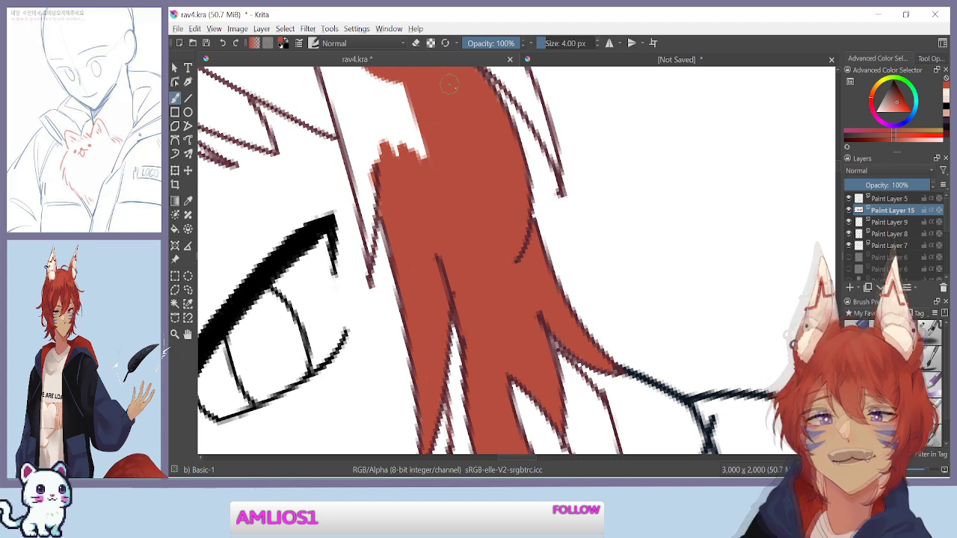
# Fill the white area between the thick upper stroke and the right strand's inner outline with red
pyautogui.moveTo(453, 139); pyautogui.dragTo(448, 244)
pyautogui.moveTo(445, 185); pyautogui.dragTo(449, 169)
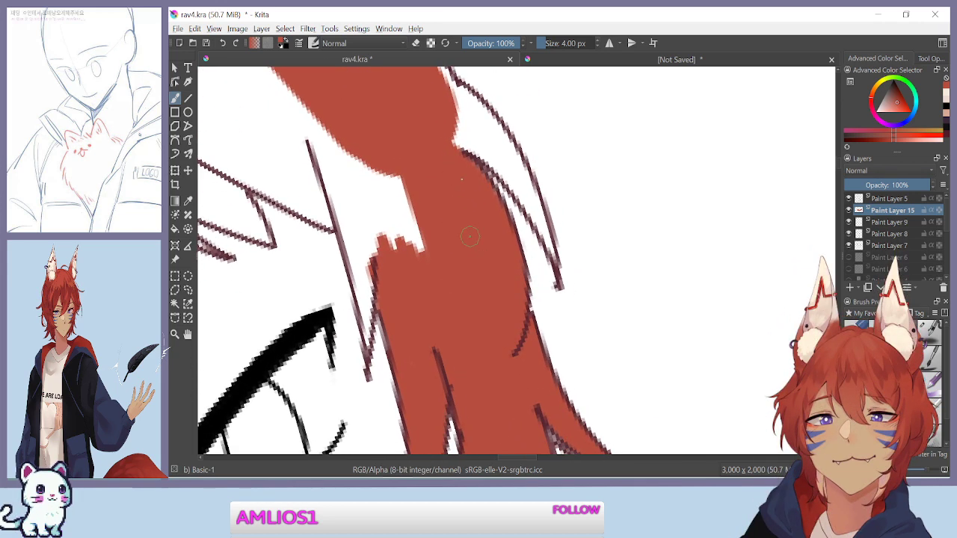
pyautogui.moveTo(479, 217)
pyautogui.mouseDown()
pyautogui.moveTo(516, 176)
pyautogui.moveTo(606, 209)
pyautogui.mouseUp()
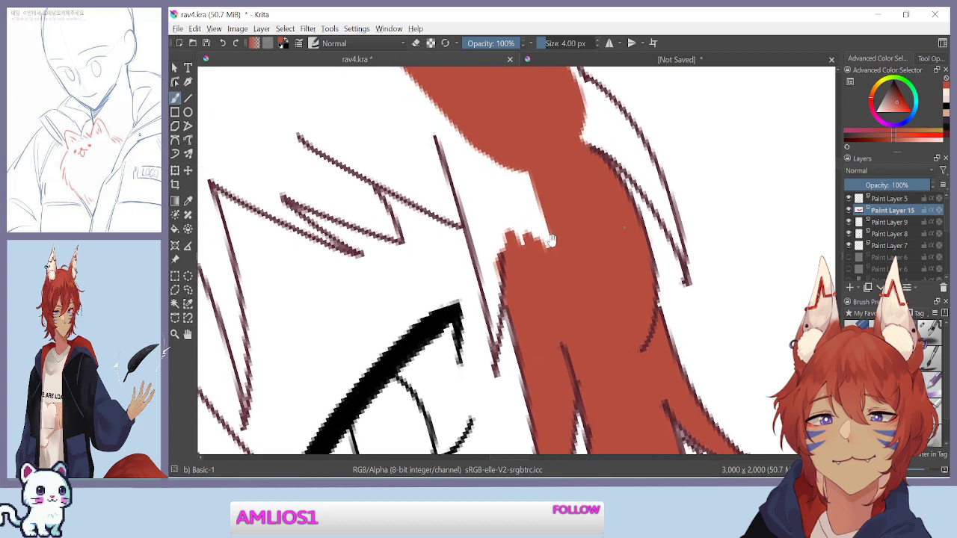
pyautogui.moveTo(543, 239)
pyautogui.mouseDown()
pyautogui.moveTo(510, 143)
pyautogui.moveTo(560, 274)
pyautogui.moveTo(532, 262)
pyautogui.moveTo(477, 119)
pyautogui.moveTo(487, 222)
pyautogui.moveTo(438, 94)
pyautogui.moveTo(452, 148)
pyautogui.mouseUp()
pyautogui.moveTo(469, 196)
pyautogui.mouseDown()
pyautogui.moveTo(460, 169)
pyautogui.moveTo(493, 257)
pyautogui.moveTo(503, 240)
pyautogui.moveTo(478, 220)
pyautogui.moveTo(487, 253)
pyautogui.moveTo(472, 217)
pyautogui.mouseUp()
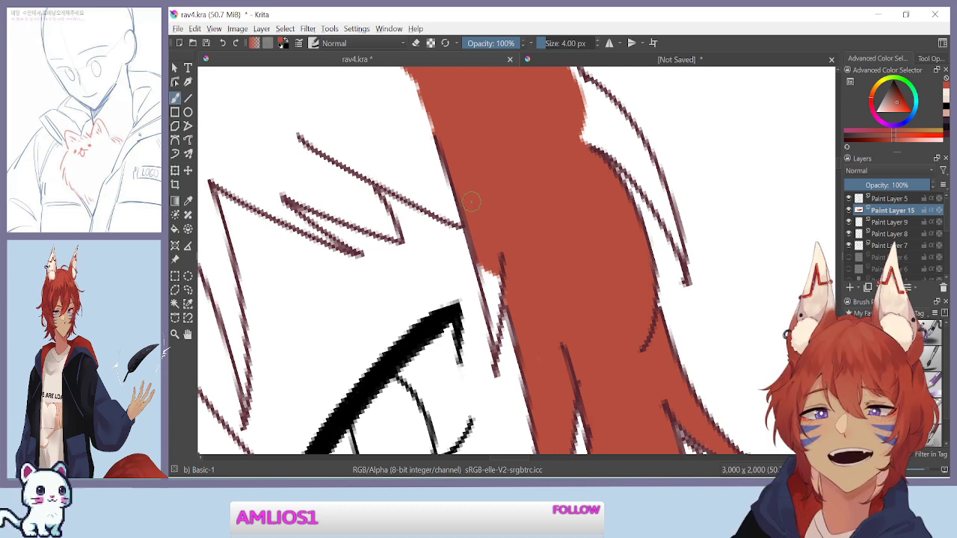
# Set the brush to 1.00 px and fill the small pointed lock beside the right eye's outer corner
pyautogui.scroll(5, 471, 200)
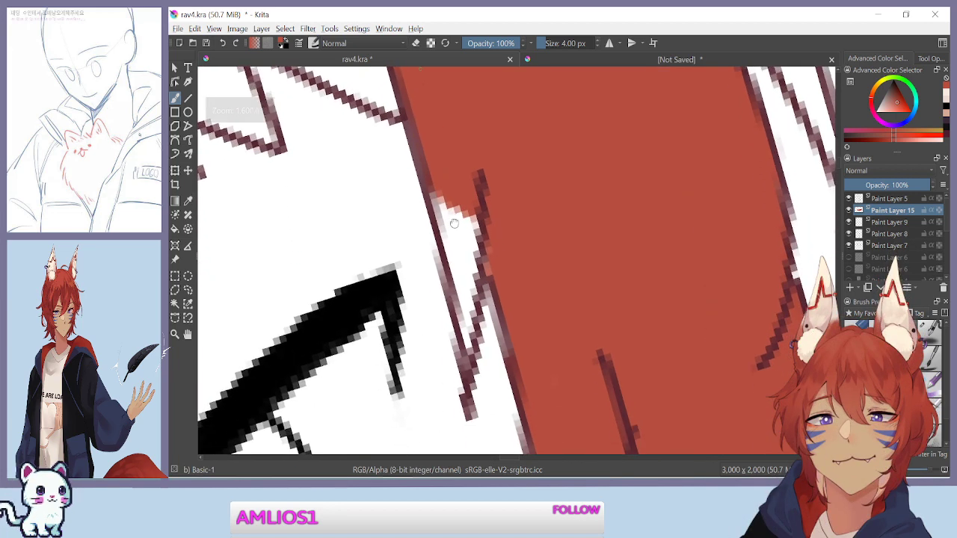
pyautogui.press('[')
pyautogui.moveTo(445, 177)
pyautogui.mouseDown()
pyautogui.moveTo(458, 247)
pyautogui.moveTo(442, 189)
pyautogui.moveTo(465, 224)
pyautogui.moveTo(477, 277)
pyautogui.moveTo(478, 263)
pyautogui.moveTo(457, 290)
pyautogui.moveTo(471, 347)
pyautogui.mouseUp()
pyautogui.moveTo(477, 239); pyautogui.dragTo(485, 252)
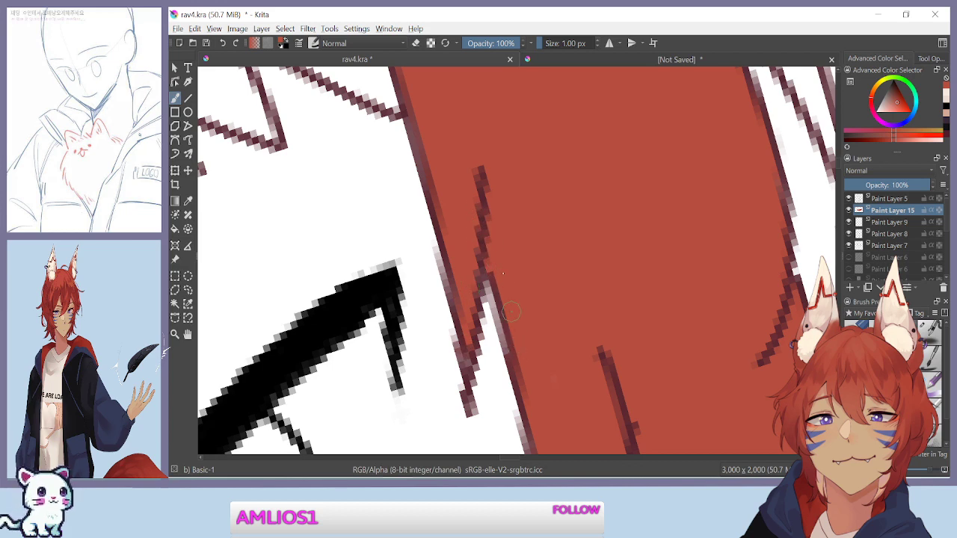
# Set the brush to 5.00 px and extend the red to the hair's outer right outline above the outer lock
pyautogui.scroll(-6, 480, 197)
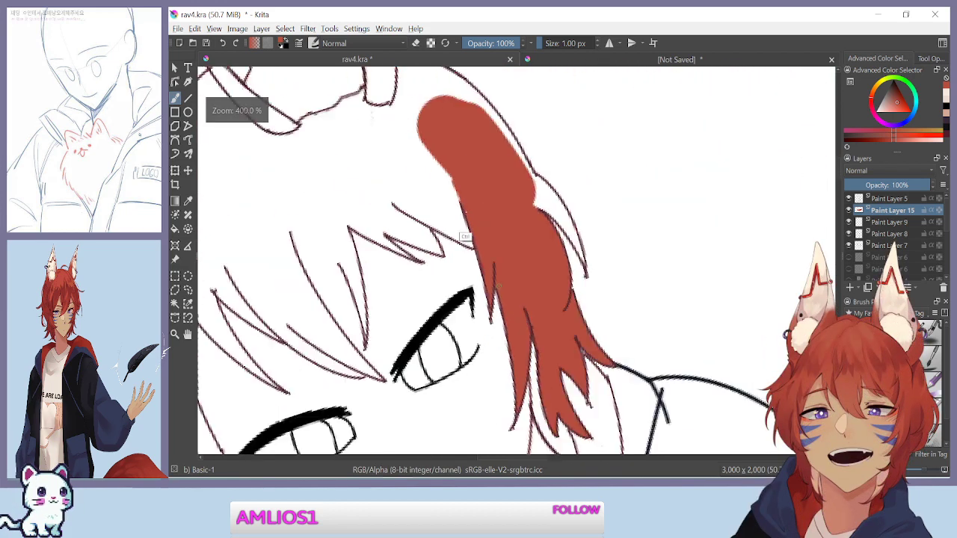
pyautogui.moveTo(499, 205); pyautogui.dragTo(458, 201)
pyautogui.moveTo(515, 141)
pyautogui.mouseDown()
pyautogui.moveTo(518, 125)
pyautogui.moveTo(526, 180)
pyautogui.mouseUp()
pyautogui.moveTo(486, 148)
pyautogui.keyDown('shift'); pyautogui.mouseDown()
pyautogui.moveTo(497, 155)
pyautogui.moveTo(511, 112)
pyautogui.moveTo(536, 180)
pyautogui.mouseUp(); pyautogui.keyUp('shift')
pyautogui.hotkey('ctrl', '+')
pyautogui.hotkey('ctrl', '+')
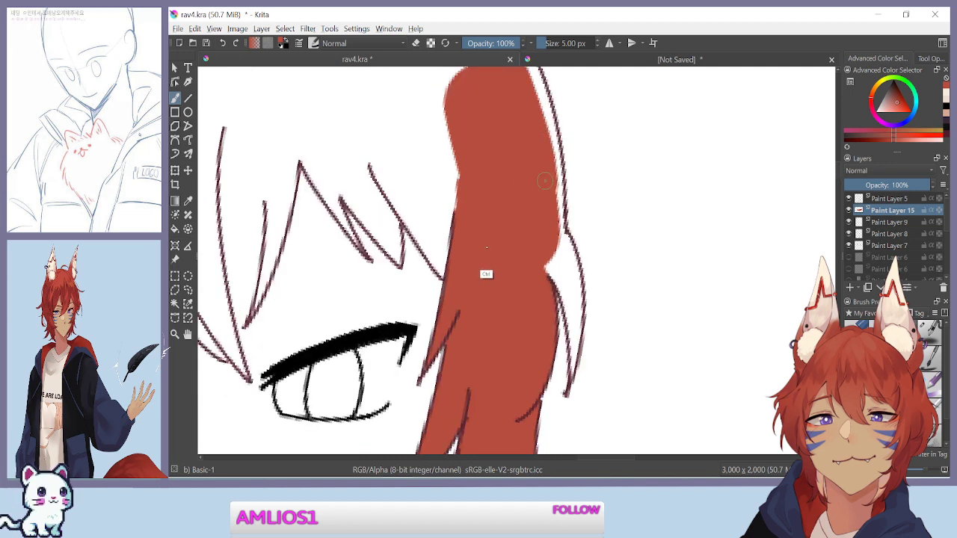
pyautogui.moveTo(565, 209)
pyautogui.mouseDown()
pyautogui.moveTo(580, 266)
pyautogui.moveTo(594, 266)
pyautogui.moveTo(581, 216)
pyautogui.moveTo(607, 314)
pyautogui.moveTo(450, 98)
pyautogui.mouseUp()
pyautogui.hotkey('ctrl', '+')
# Fill the outer right lock down to its pointed tip, repainting the first 3.00 px stroke and refining at 1.00 px
pyautogui.press('[')
pyautogui.press('[')
pyautogui.moveTo(557, 176)
pyautogui.mouseDown()
pyautogui.moveTo(553, 217)
pyautogui.moveTo(542, 195)
pyautogui.moveTo(560, 247)
pyautogui.moveTo(552, 209)
pyautogui.mouseUp()
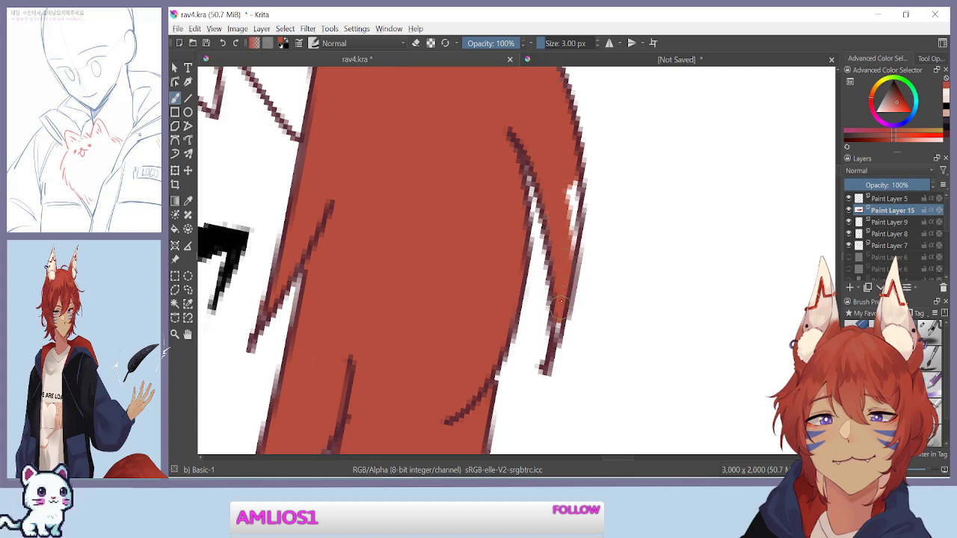
pyautogui.hotkey('ctrl', 'z')
pyautogui.moveTo(546, 150)
pyautogui.mouseDown()
pyautogui.moveTo(561, 224)
pyautogui.moveTo(538, 160)
pyautogui.moveTo(559, 252)
pyautogui.moveTo(573, 246)
pyautogui.moveTo(571, 222)
pyautogui.moveTo(557, 336)
pyautogui.moveTo(553, 256)
pyautogui.mouseUp()
pyautogui.press('[')
pyautogui.press('[')
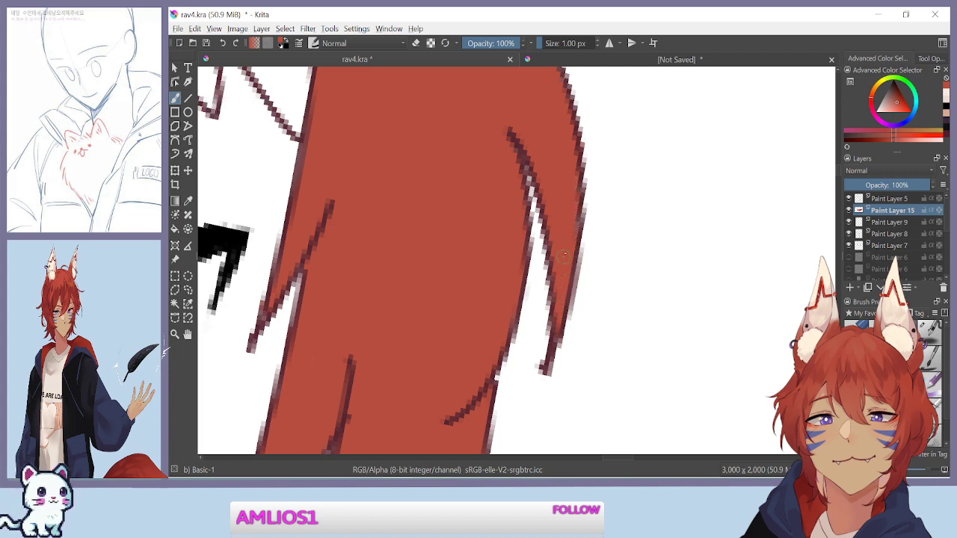
# Paint red along the diagonal outline of the rightmost bangs up to the filled strand, enlarging the brush to 3.00 px
pyautogui.press('-')
pyautogui.press('-')
pyautogui.moveTo(460, 144); pyautogui.dragTo(439, 321)
pyautogui.moveTo(388, 336); pyautogui.dragTo(522, 218)
pyautogui.moveTo(446, 142); pyautogui.dragTo(479, 196)
pyautogui.press(']')
pyautogui.press(']')
pyautogui.moveTo(447, 134)
pyautogui.mouseDown()
pyautogui.moveTo(482, 197)
pyautogui.moveTo(464, 184)
pyautogui.moveTo(485, 208)
pyautogui.mouseUp()
pyautogui.moveTo(462, 172)
pyautogui.mouseDown()
pyautogui.moveTo(515, 251)
pyautogui.moveTo(486, 187)
pyautogui.moveTo(494, 196)
pyautogui.mouseUp()
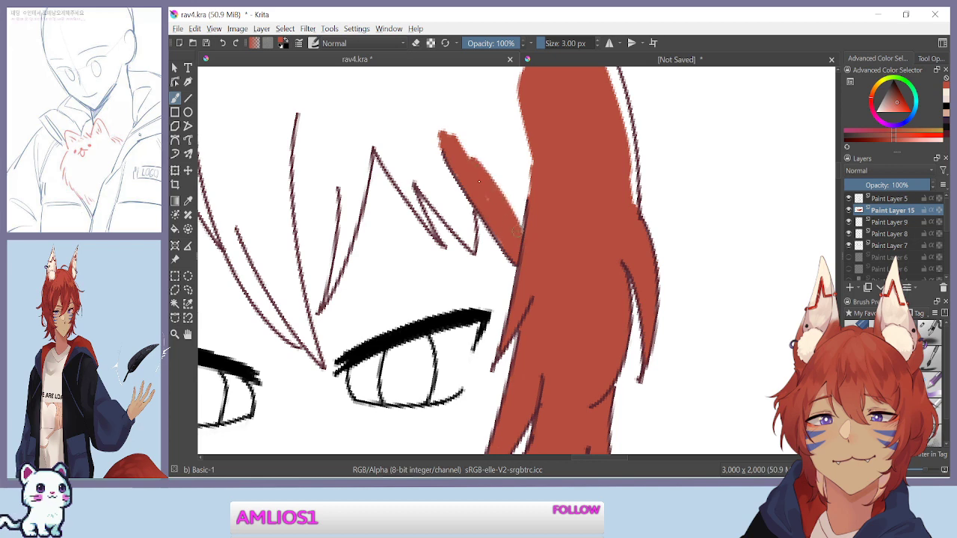
# Thicken the red above the rightmost bangs' diagonal outline and fill the gap between it and the filled side strand
pyautogui.hotkey('ctrl', '+')
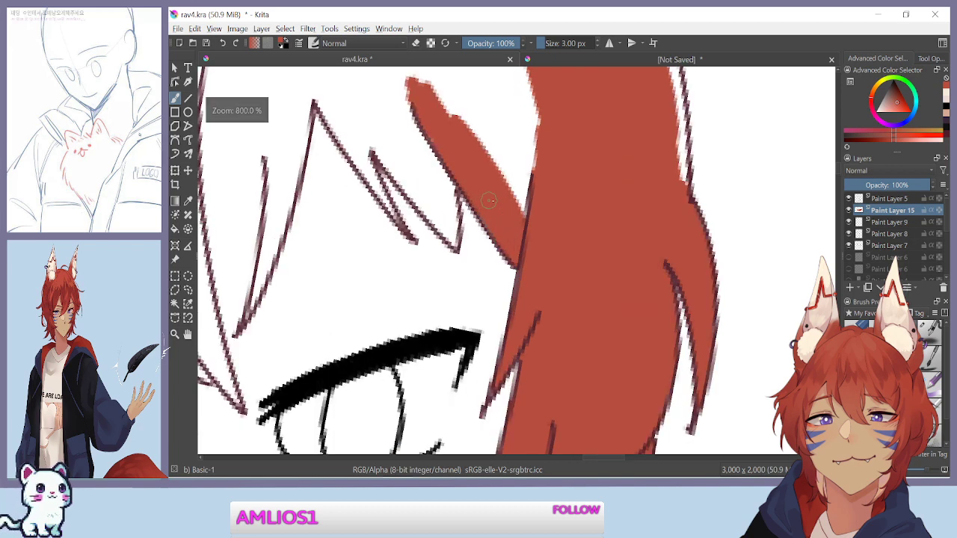
pyautogui.moveTo(500, 180); pyautogui.dragTo(476, 227)
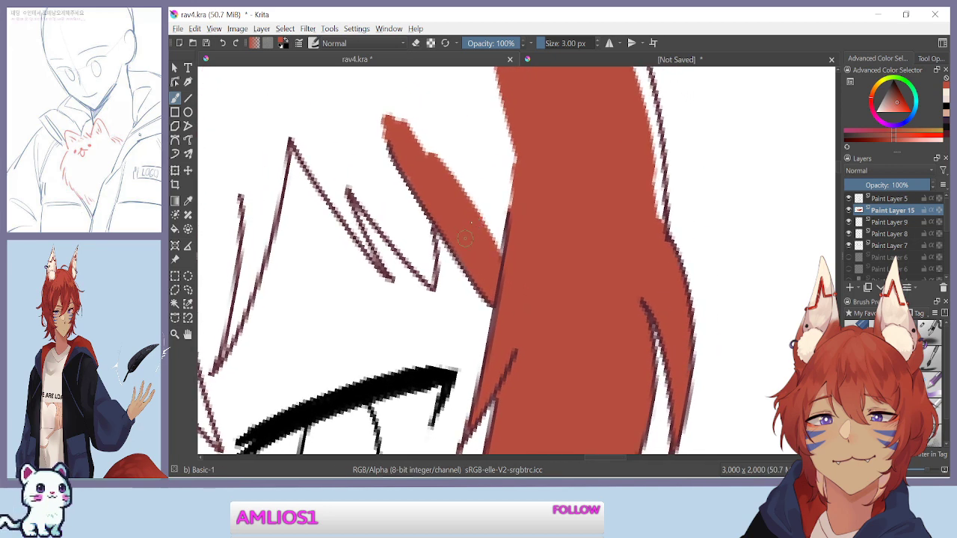
pyautogui.moveTo(427, 153)
pyautogui.mouseDown()
pyautogui.moveTo(400, 109)
pyautogui.moveTo(434, 153)
pyautogui.mouseUp()
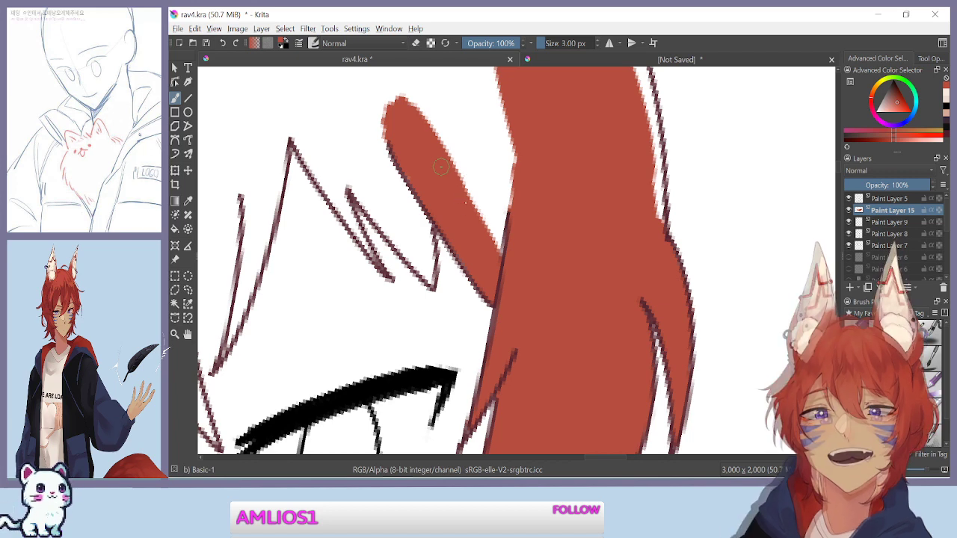
pyautogui.moveTo(478, 228); pyautogui.dragTo(497, 250)
pyautogui.moveTo(467, 196); pyautogui.dragTo(506, 211)
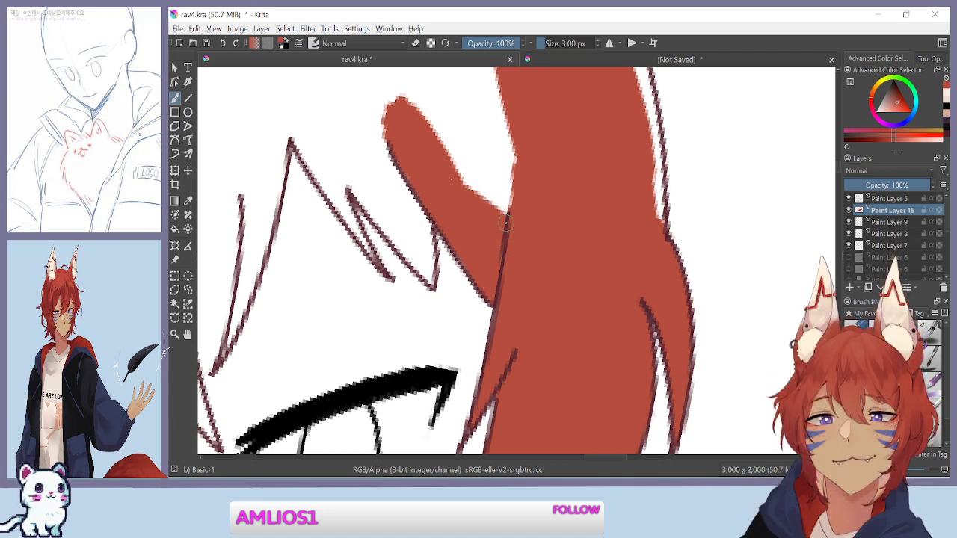
pyautogui.moveTo(458, 167); pyautogui.dragTo(511, 197)
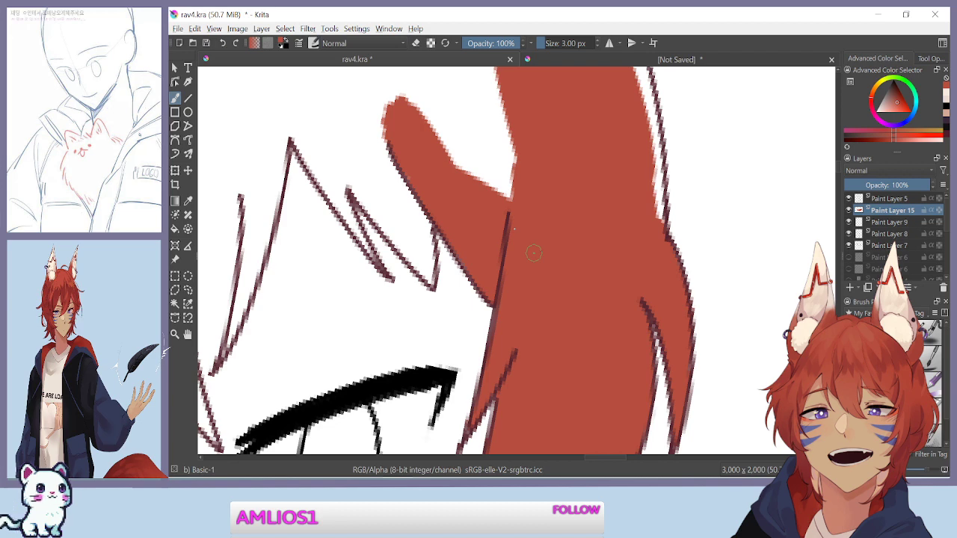
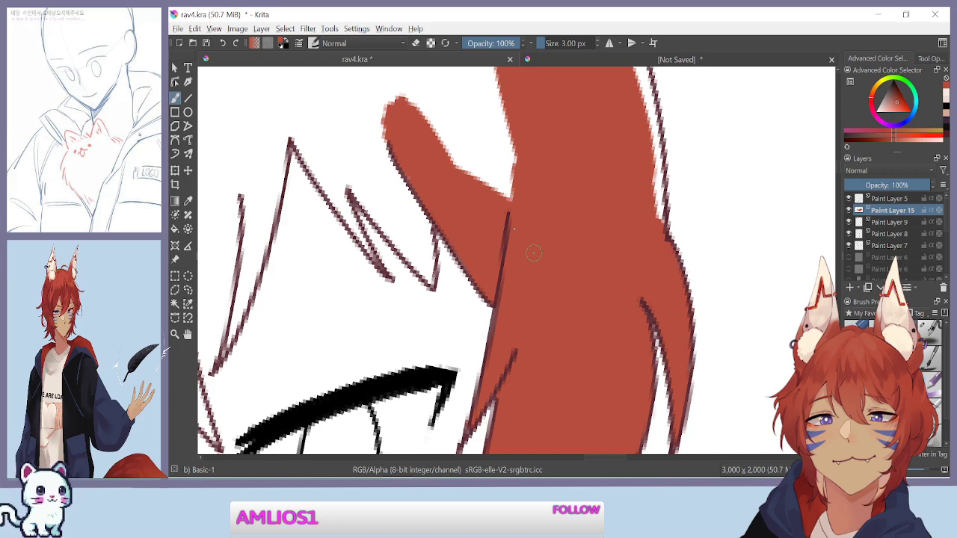
# Extend the red leftward over the neighbouring small pointed locks up to the next peak in the bangs' outline
pyautogui.moveTo(534, 254); pyautogui.dragTo(681, 231)
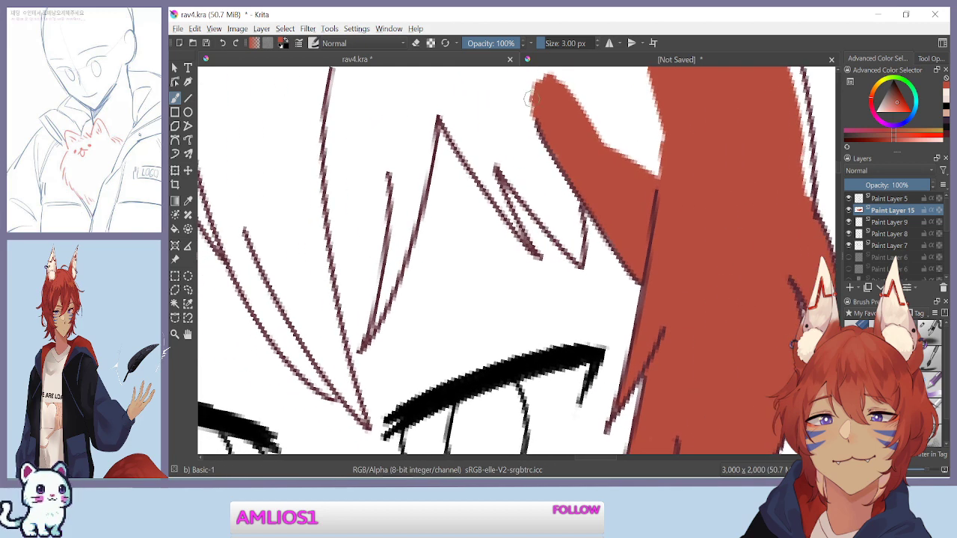
pyautogui.moveTo(525, 94)
pyautogui.mouseDown()
pyautogui.moveTo(542, 168)
pyautogui.moveTo(573, 221)
pyautogui.mouseUp()
pyautogui.moveTo(512, 130)
pyautogui.mouseDown()
pyautogui.moveTo(527, 159)
pyautogui.moveTo(524, 179)
pyautogui.moveTo(490, 138)
pyautogui.moveTo(544, 215)
pyautogui.moveTo(537, 201)
pyautogui.mouseUp()
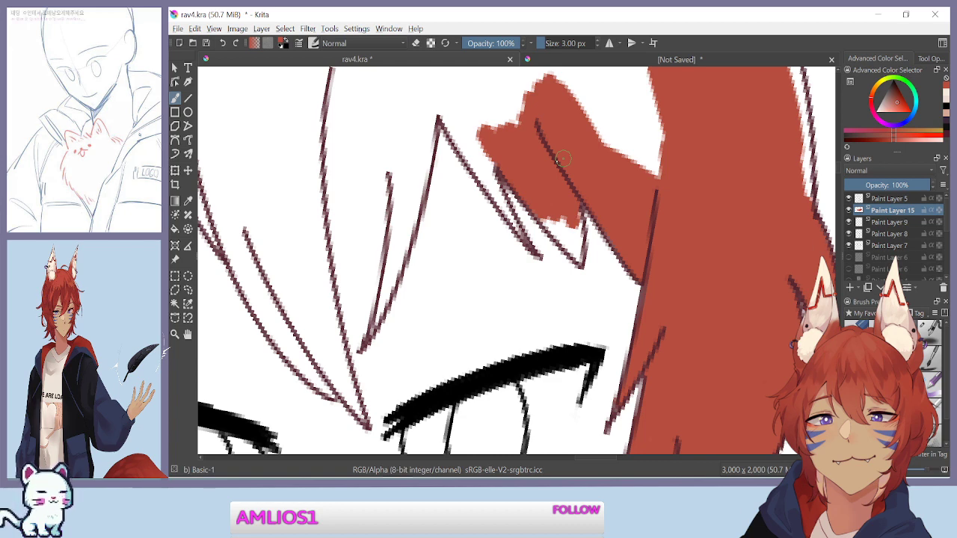
pyautogui.moveTo(480, 109)
pyautogui.mouseDown()
pyautogui.moveTo(507, 173)
pyautogui.moveTo(482, 199)
pyautogui.moveTo(448, 139)
pyautogui.moveTo(481, 186)
pyautogui.mouseUp()
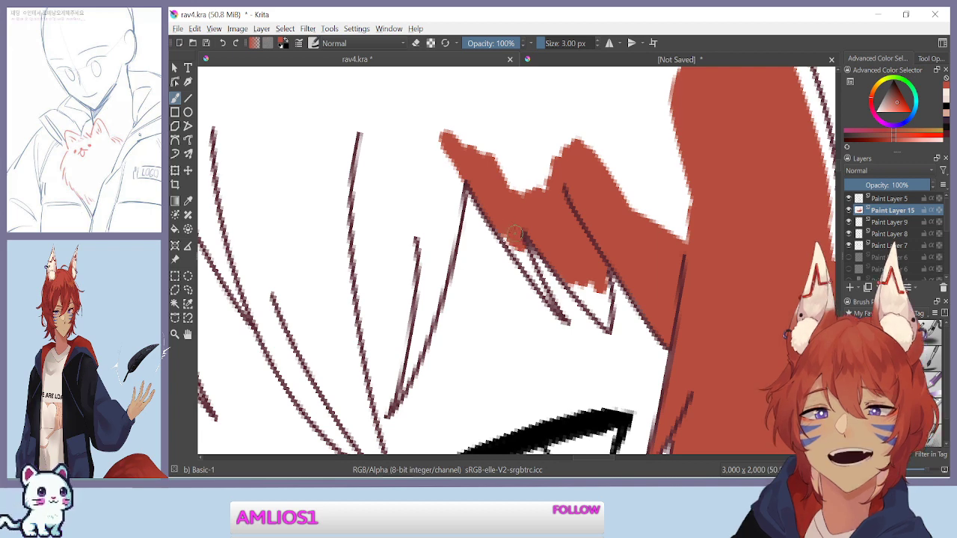
# Set the brush to 1.00 px and fill the two small pointed locks above the right eye down to their tips
pyautogui.press('[')
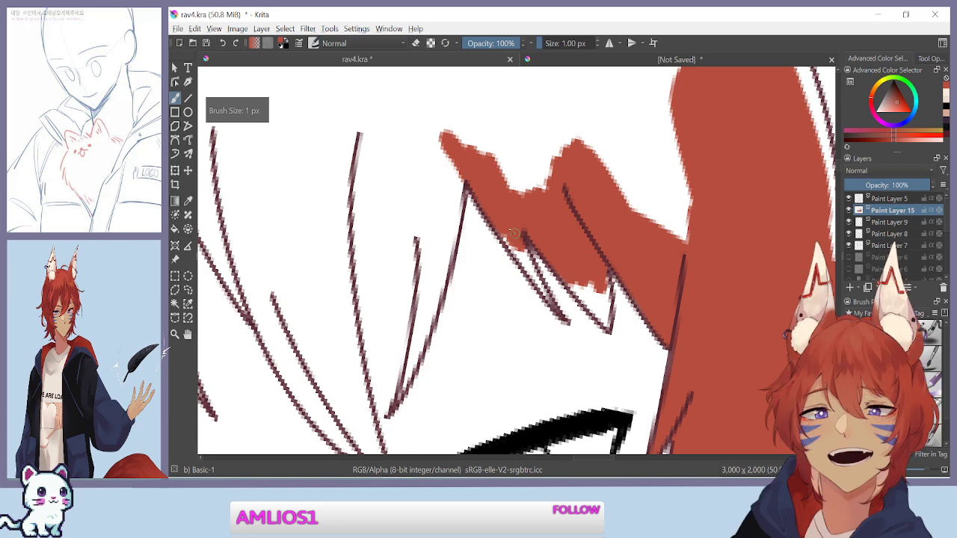
pyautogui.moveTo(507, 237)
pyautogui.mouseDown()
pyautogui.moveTo(522, 263)
pyautogui.moveTo(502, 224)
pyautogui.mouseUp()
pyautogui.scroll(3, 501, 223)
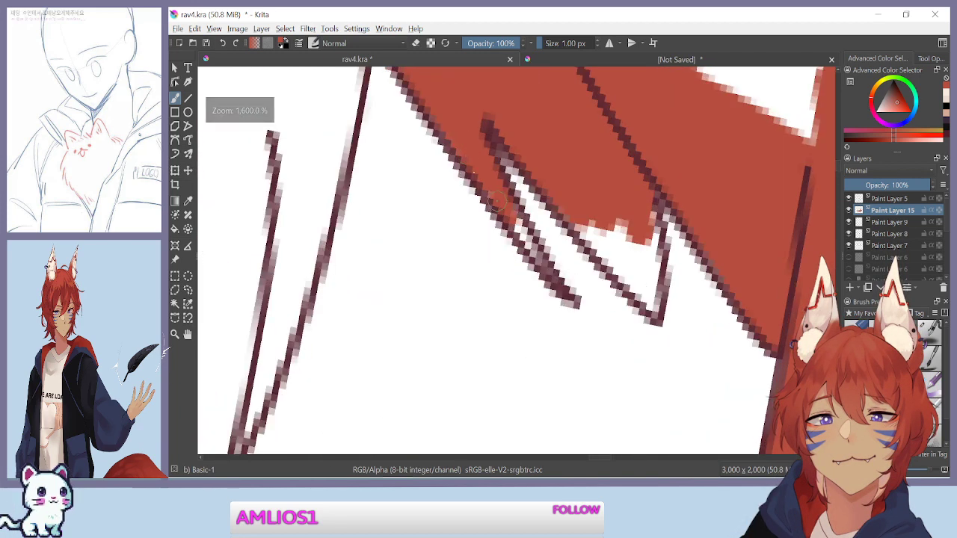
pyautogui.moveTo(515, 230); pyautogui.dragTo(547, 272)
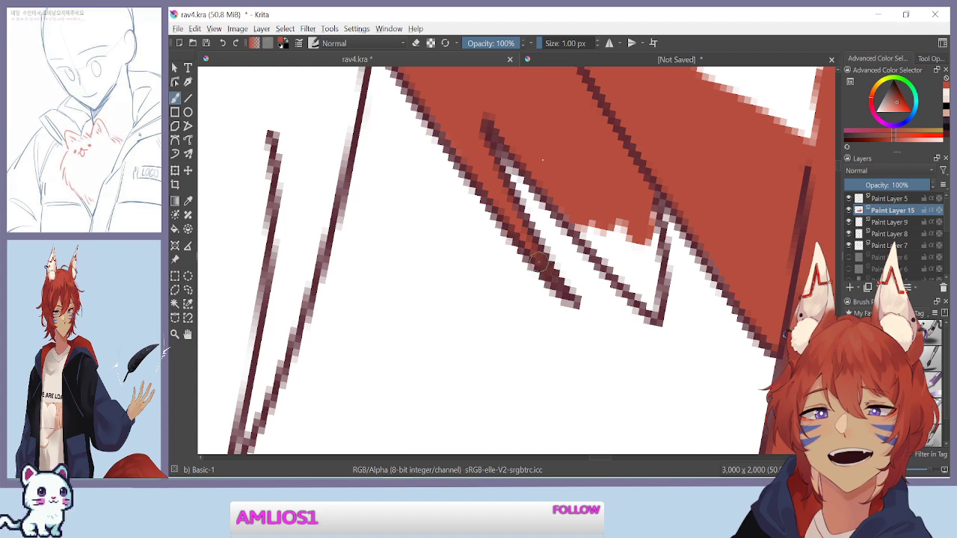
pyautogui.moveTo(657, 209); pyautogui.dragTo(652, 305)
pyautogui.moveTo(649, 265)
pyautogui.mouseDown()
pyautogui.moveTo(621, 232)
pyautogui.moveTo(576, 231)
pyautogui.moveTo(587, 228)
pyautogui.moveTo(618, 276)
pyautogui.moveTo(655, 299)
pyautogui.mouseUp()
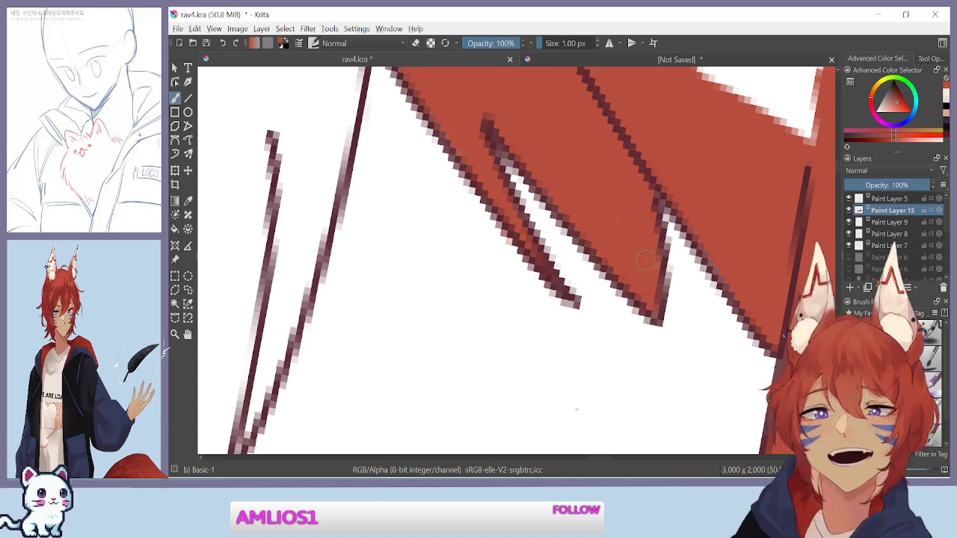
# Paint red around the bangs' peak and down the narrow strand above the right eye's inner corner, redoing one stroke
pyautogui.hotkey('ctrl', '-')
pyautogui.hotkey('ctrl', '-')
pyautogui.hotkey('ctrl', '+')
pyautogui.moveTo(531, 151); pyautogui.dragTo(655, 323)
pyautogui.moveTo(474, 326); pyautogui.dragTo(500, 171)
pyautogui.moveTo(376, 147); pyautogui.dragTo(354, 187)
pyautogui.press(']')
pyautogui.moveTo(457, 138); pyautogui.dragTo(476, 209)
pyautogui.moveTo(524, 155); pyautogui.dragTo(536, 232)
pyautogui.moveTo(528, 172); pyautogui.dragTo(543, 298)
pyautogui.moveTo(533, 265)
pyautogui.mouseDown()
pyautogui.moveTo(543, 142)
pyautogui.moveTo(530, 141)
pyautogui.moveTo(536, 224)
pyautogui.mouseUp()
pyautogui.hotkey('ctrl', 'z')
pyautogui.moveTo(534, 116)
pyautogui.mouseDown()
pyautogui.moveTo(553, 288)
pyautogui.moveTo(560, 210)
pyautogui.moveTo(548, 415)
pyautogui.mouseUp()
pyautogui.moveTo(545, 337)
pyautogui.mouseDown()
pyautogui.moveTo(588, 169)
pyautogui.moveTo(560, 200)
pyautogui.moveTo(569, 263)
pyautogui.moveTo(589, 284)
pyautogui.moveTo(596, 250)
pyautogui.moveTo(584, 290)
pyautogui.mouseUp()
# Set the brush to 1.00 px and fill the narrow strand down to its pointed tip
pyautogui.press('[')
pyautogui.press('[')
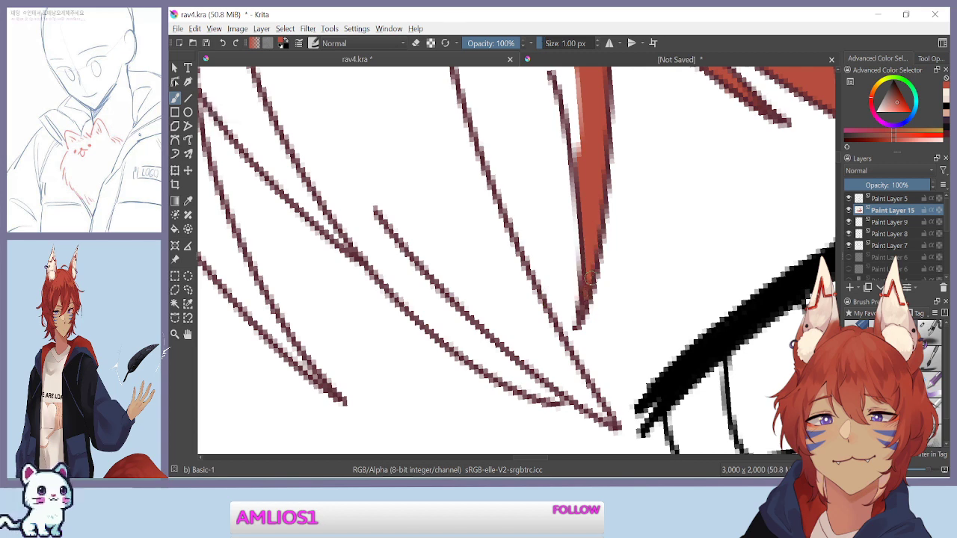
pyautogui.moveTo(607, 172); pyautogui.dragTo(591, 276)
# Set the brush to 4.00 px and extend the red from the narrow strand's base to the long central strand's top
pyautogui.press(']')
pyautogui.press(']')
pyautogui.press(']')
pyautogui.moveTo(534, 175)
pyautogui.mouseDown()
pyautogui.moveTo(555, 242)
pyautogui.moveTo(543, 180)
pyautogui.mouseUp()
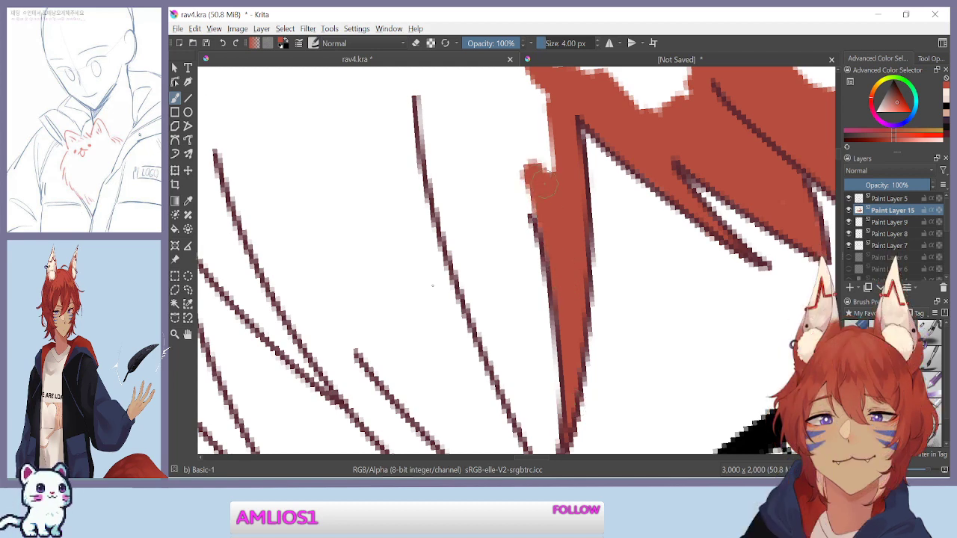
pyautogui.scroll(-8, 546, 180)
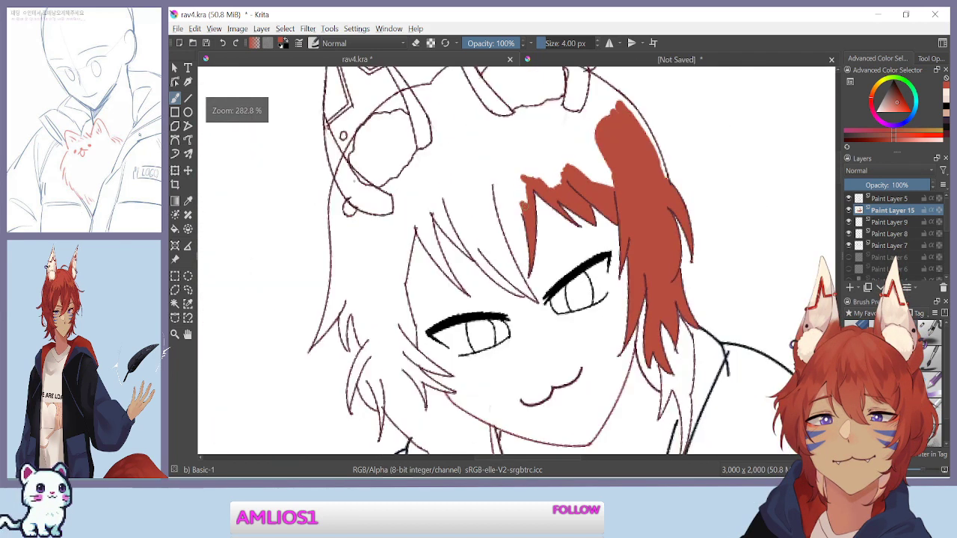
pyautogui.scroll(-2, 532, 152)
pyautogui.scroll(7, 533, 152)
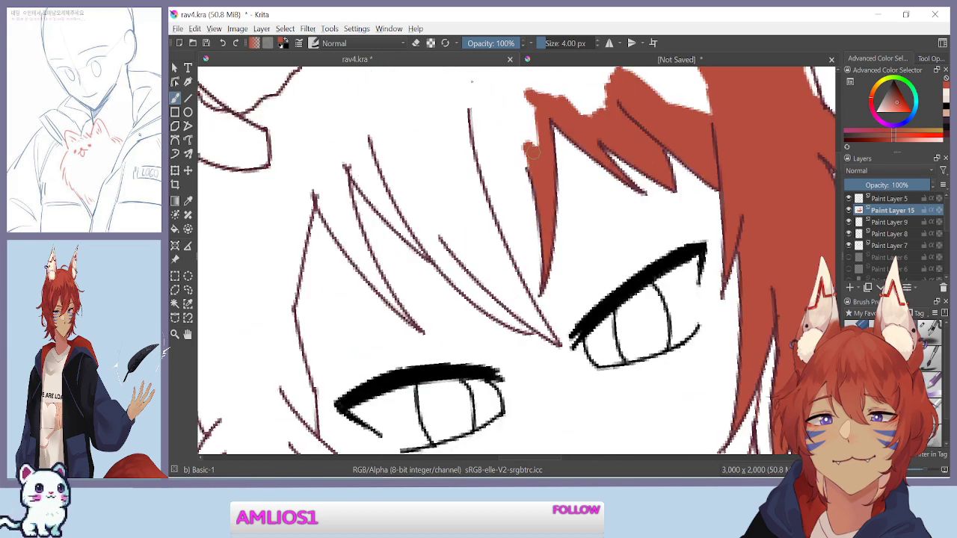
pyautogui.moveTo(532, 152)
pyautogui.mouseDown()
pyautogui.moveTo(490, 108)
pyautogui.moveTo(523, 147)
pyautogui.moveTo(515, 118)
pyautogui.moveTo(453, 83)
pyautogui.moveTo(472, 97)
pyautogui.mouseUp()
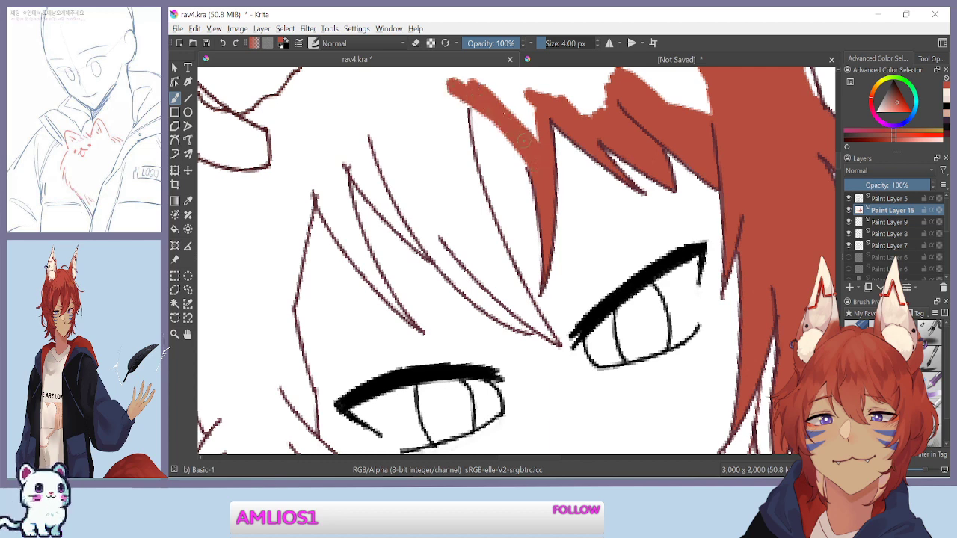
pyautogui.moveTo(508, 126)
pyautogui.mouseDown()
pyautogui.moveTo(492, 78)
pyautogui.moveTo(541, 146)
pyautogui.mouseUp()
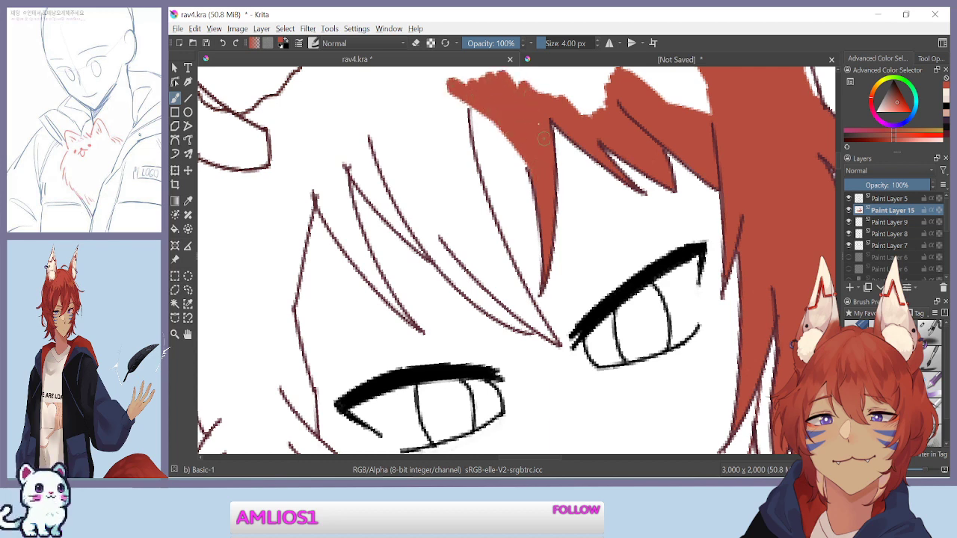
# Paint red around the top of the long central strand's right outline and erase the spill beyond that outline
pyautogui.press('-')
pyautogui.moveTo(412, 228); pyautogui.dragTo(519, 166)
pyautogui.moveTo(557, 119); pyautogui.dragTo(566, 176)
pyautogui.press('+')
pyautogui.press('+')
pyautogui.moveTo(579, 97)
pyautogui.mouseDown()
pyautogui.moveTo(561, 222)
pyautogui.moveTo(518, 304)
pyautogui.mouseUp()
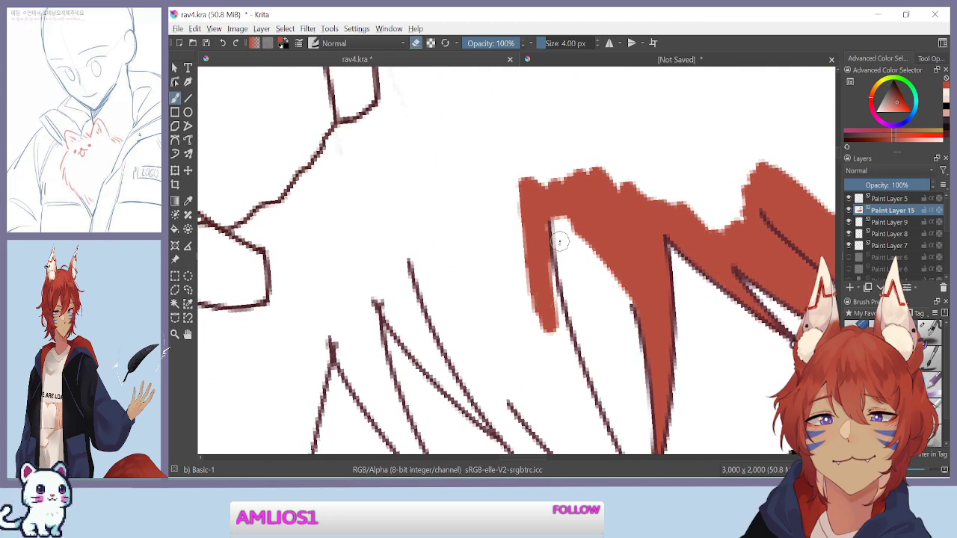
pyautogui.moveTo(516, 291); pyautogui.dragTo(531, 221)
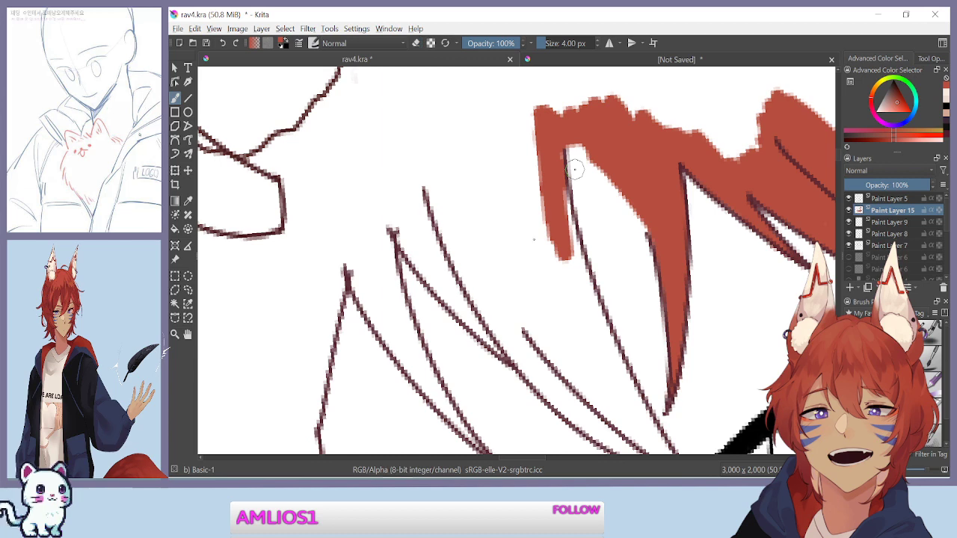
# Paint red down the long central strand along its right outline, filling the pointed tip with a 1.00 px brush
pyautogui.moveTo(554, 179)
pyautogui.mouseDown()
pyautogui.moveTo(540, 245)
pyautogui.moveTo(518, 185)
pyautogui.moveTo(517, 286)
pyautogui.moveTo(478, 222)
pyautogui.moveTo(463, 261)
pyautogui.moveTo(350, 114)
pyautogui.moveTo(454, 97)
pyautogui.moveTo(476, 193)
pyautogui.mouseUp()
pyautogui.moveTo(463, 150)
pyautogui.mouseDown()
pyautogui.moveTo(482, 228)
pyautogui.moveTo(480, 211)
pyautogui.moveTo(561, 378)
pyautogui.mouseUp()
pyautogui.moveTo(463, 228); pyautogui.dragTo(433, 141)
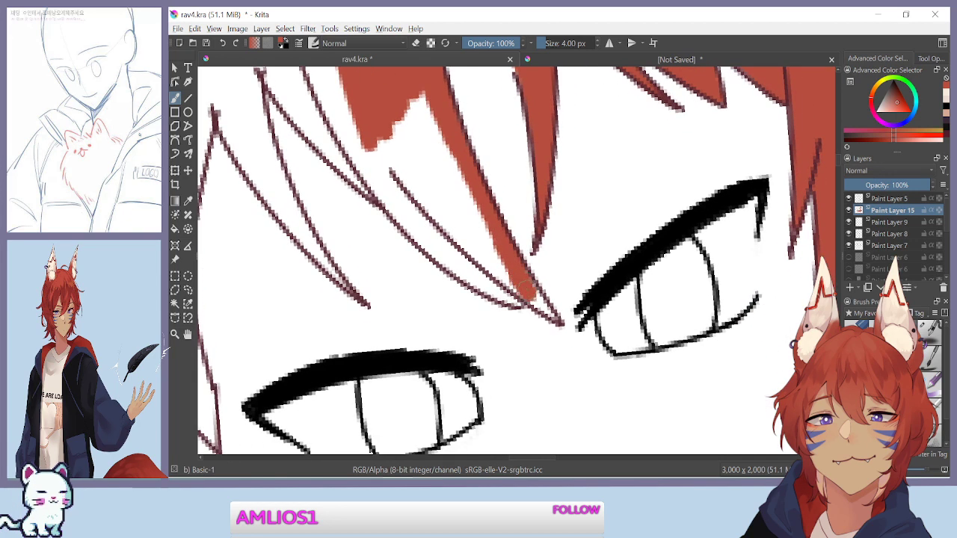
pyautogui.press('[')
pyautogui.press('[')
pyautogui.moveTo(544, 308); pyautogui.dragTo(528, 278)
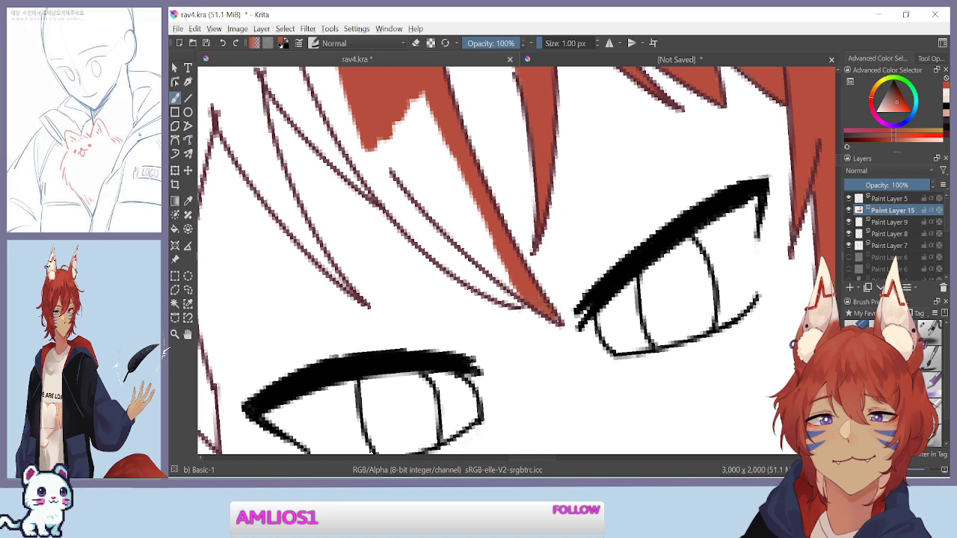
pyautogui.moveTo(507, 280); pyautogui.dragTo(494, 266)
# Set the brush to 4.00 px and fill the central strand's body across to its upper left outline
pyautogui.press(']')
pyautogui.press(']')
pyautogui.moveTo(386, 146)
pyautogui.mouseDown()
pyautogui.moveTo(422, 190)
pyautogui.moveTo(372, 115)
pyautogui.moveTo(387, 121)
pyautogui.moveTo(389, 113)
pyautogui.moveTo(423, 151)
pyautogui.moveTo(420, 127)
pyautogui.moveTo(445, 153)
pyautogui.moveTo(443, 136)
pyautogui.moveTo(489, 226)
pyautogui.moveTo(493, 260)
pyautogui.moveTo(433, 214)
pyautogui.moveTo(391, 163)
pyautogui.moveTo(423, 209)
pyautogui.moveTo(437, 179)
pyautogui.mouseUp()
pyautogui.moveTo(409, 109); pyautogui.dragTo(440, 158)
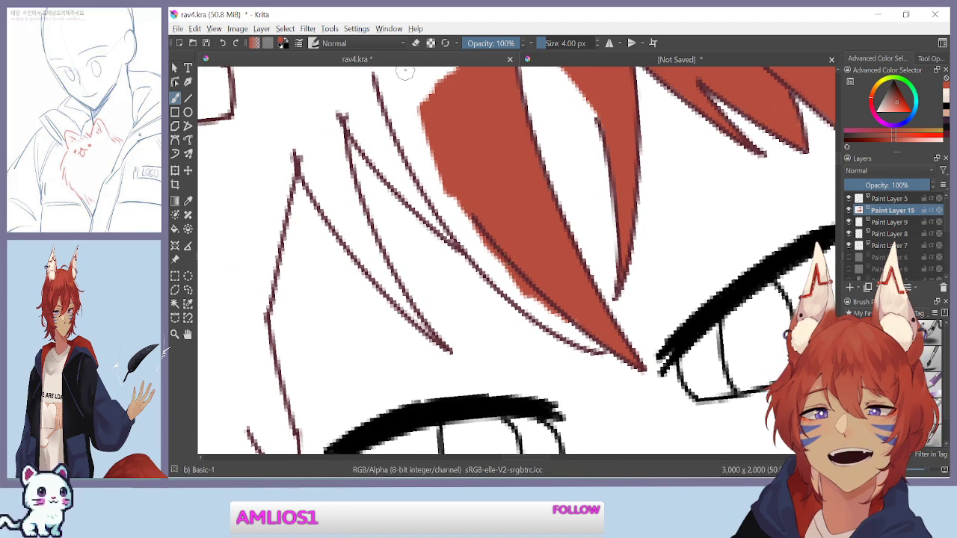
pyautogui.moveTo(410, 82)
pyautogui.mouseDown()
pyautogui.moveTo(437, 168)
pyautogui.moveTo(385, 74)
pyautogui.moveTo(401, 124)
pyautogui.moveTo(387, 95)
pyautogui.moveTo(473, 235)
pyautogui.moveTo(453, 215)
pyautogui.mouseUp()
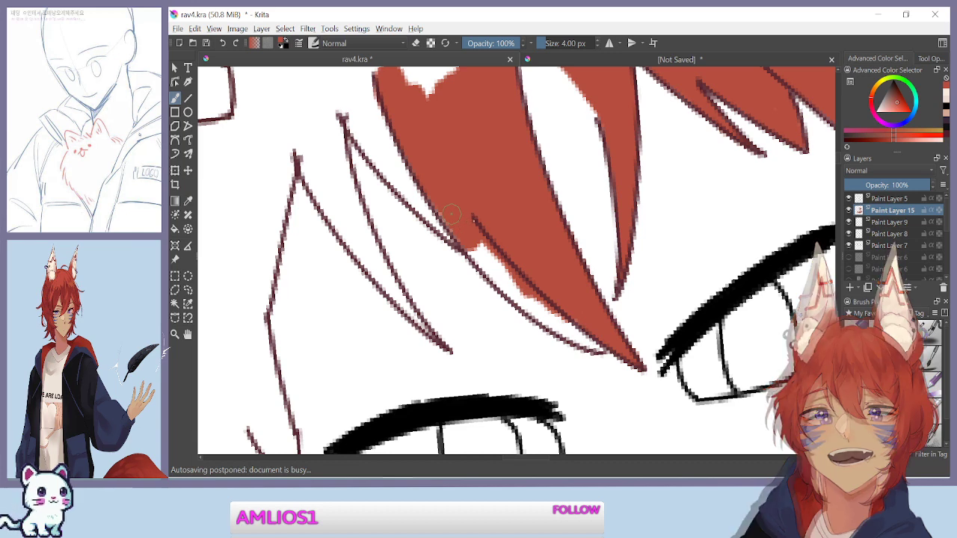
# Fill the thin sliver between the central strand's inner line and its lower left outline, rotating the canvas for access
pyautogui.moveTo(451, 215); pyautogui.dragTo(451, 154)
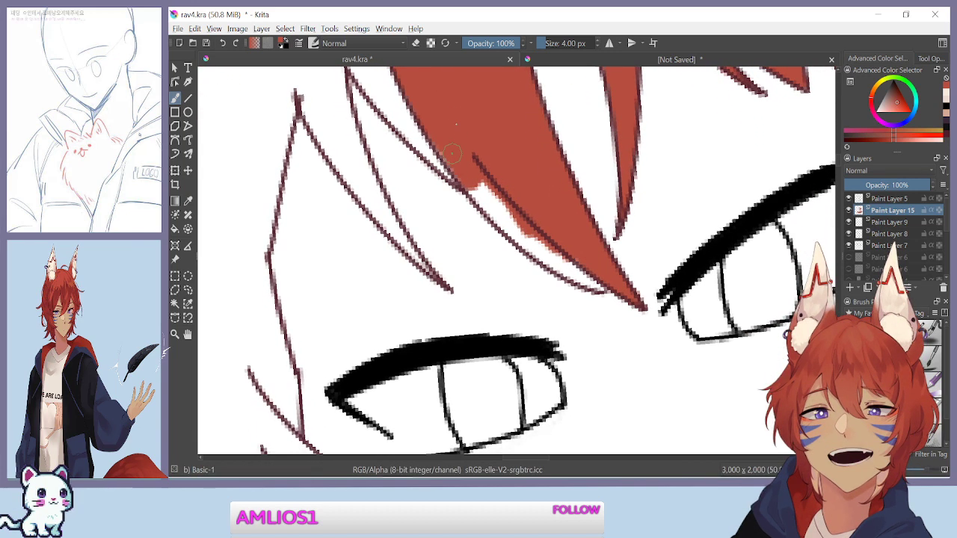
pyautogui.moveTo(490, 199); pyautogui.dragTo(545, 239)
pyautogui.moveTo(426, 179)
pyautogui.mouseDown()
pyautogui.moveTo(394, 280)
pyautogui.moveTo(504, 393)
pyautogui.mouseUp()
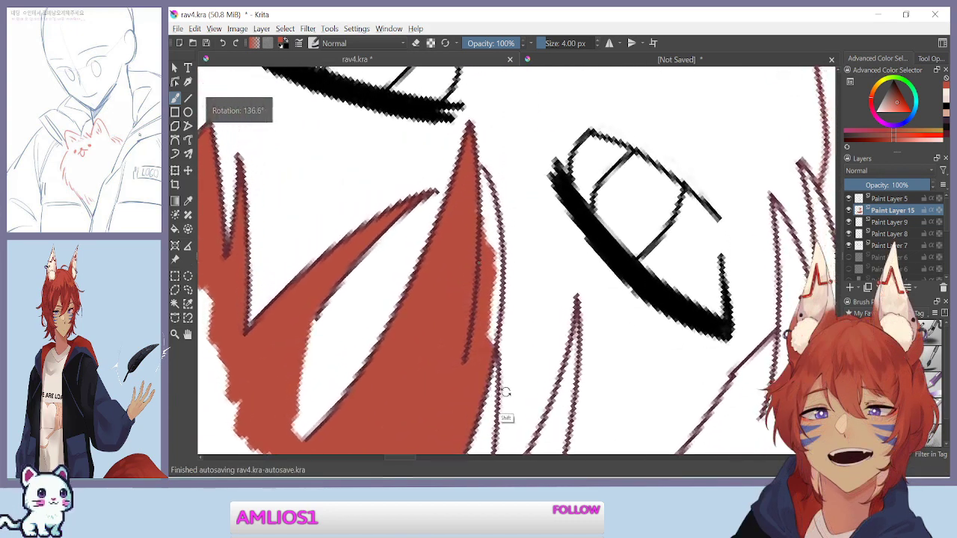
pyautogui.moveTo(482, 183); pyautogui.dragTo(491, 350)
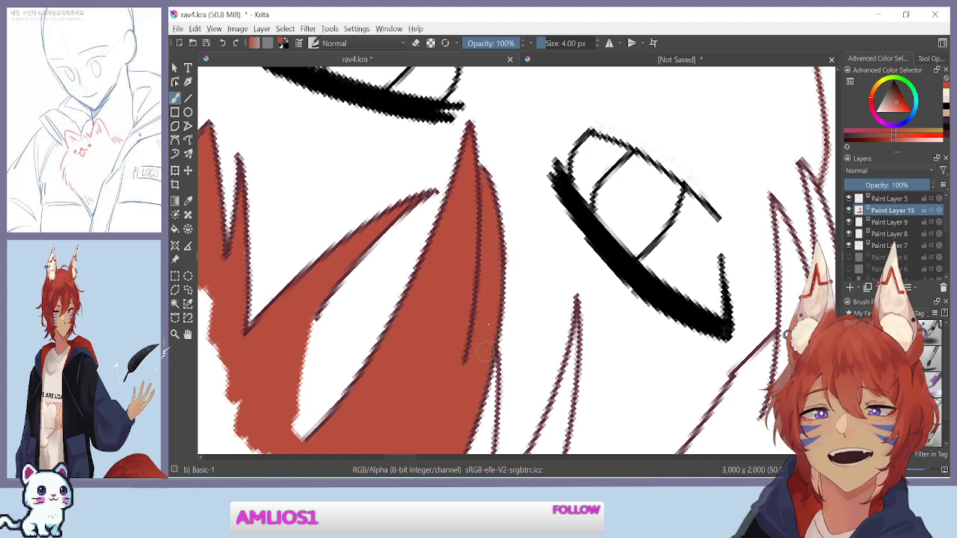
# Fill the overlapping strand to the left of the central bangs up to the peak of its outline
pyautogui.moveTo(409, 429); pyautogui.dragTo(526, 195)
pyautogui.moveTo(359, 192); pyautogui.dragTo(332, 246)
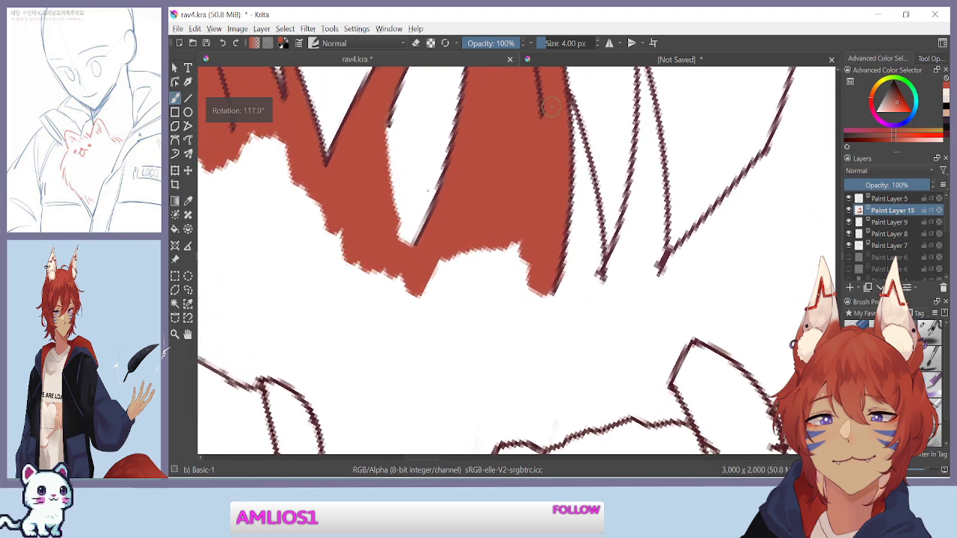
pyautogui.moveTo(507, 197); pyautogui.dragTo(433, 266)
pyautogui.moveTo(495, 179)
pyautogui.mouseDown()
pyautogui.moveTo(524, 320)
pyautogui.moveTo(509, 370)
pyautogui.moveTo(497, 359)
pyautogui.moveTo(503, 317)
pyautogui.moveTo(521, 328)
pyautogui.mouseUp()
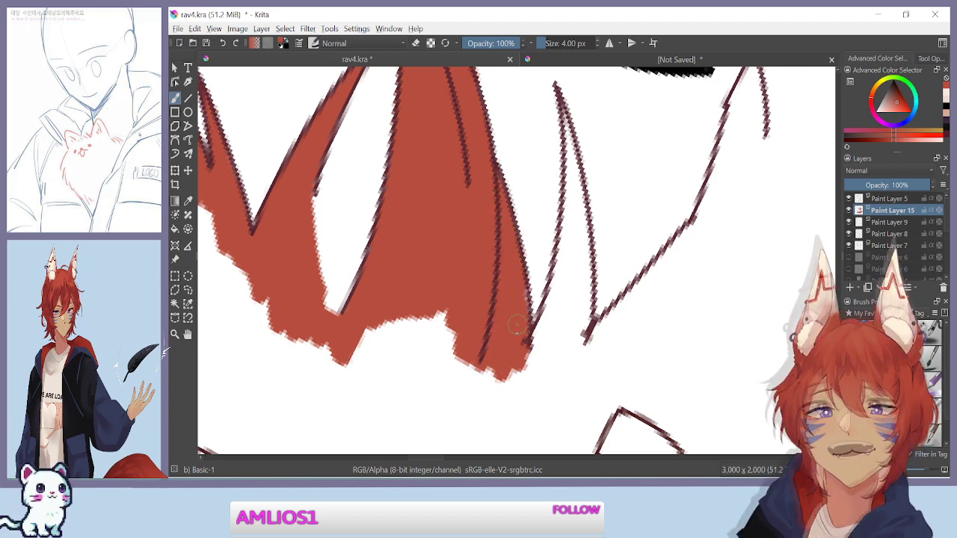
pyautogui.moveTo(379, 207); pyautogui.dragTo(367, 204)
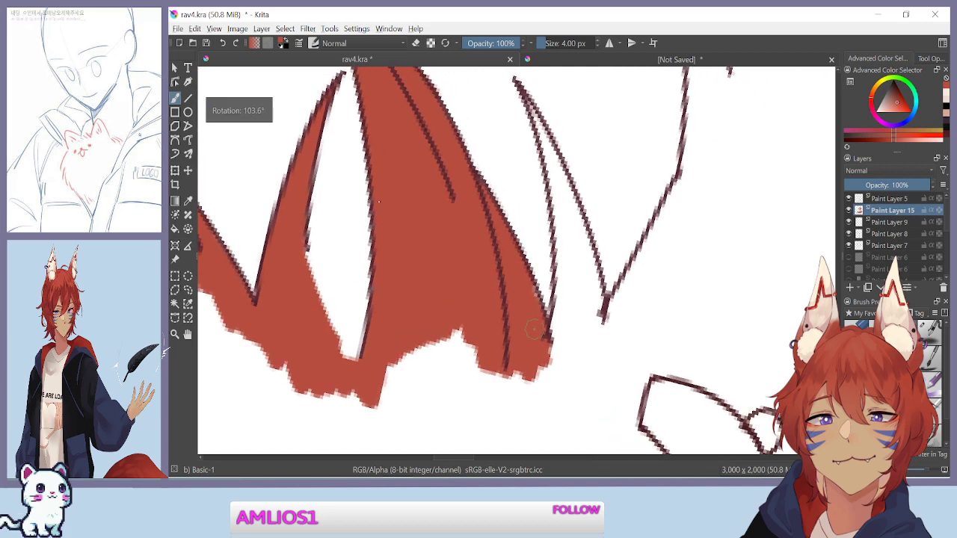
# Set the brush to 1.00 px and paint the left pointed lock from its tip along its inner outline, redoing the first stroke
pyautogui.press('[')
pyautogui.press('[')
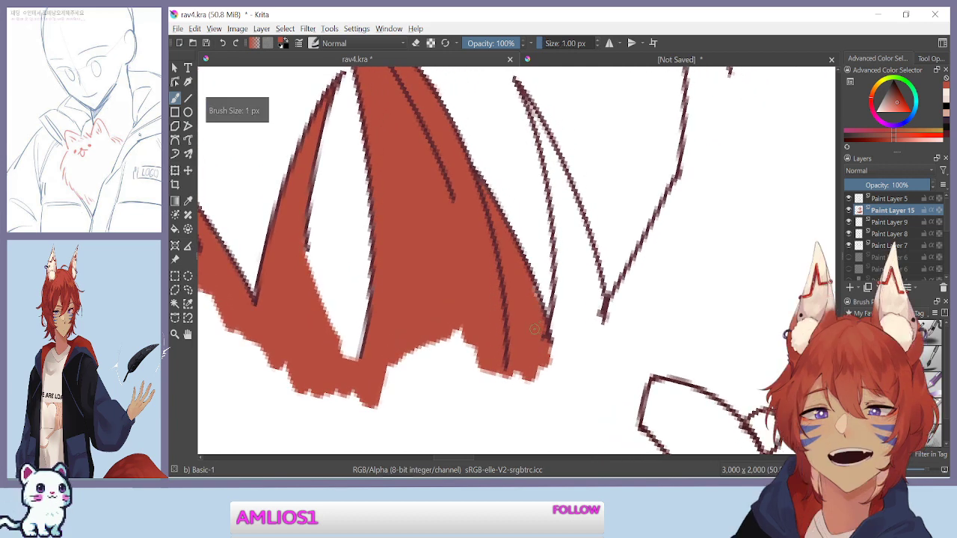
pyautogui.moveTo(528, 96); pyautogui.dragTo(547, 141)
pyautogui.hotkey('ctrl', 'z')
pyautogui.moveTo(528, 99)
pyautogui.mouseDown()
pyautogui.moveTo(558, 178)
pyautogui.moveTo(553, 351)
pyautogui.mouseUp()
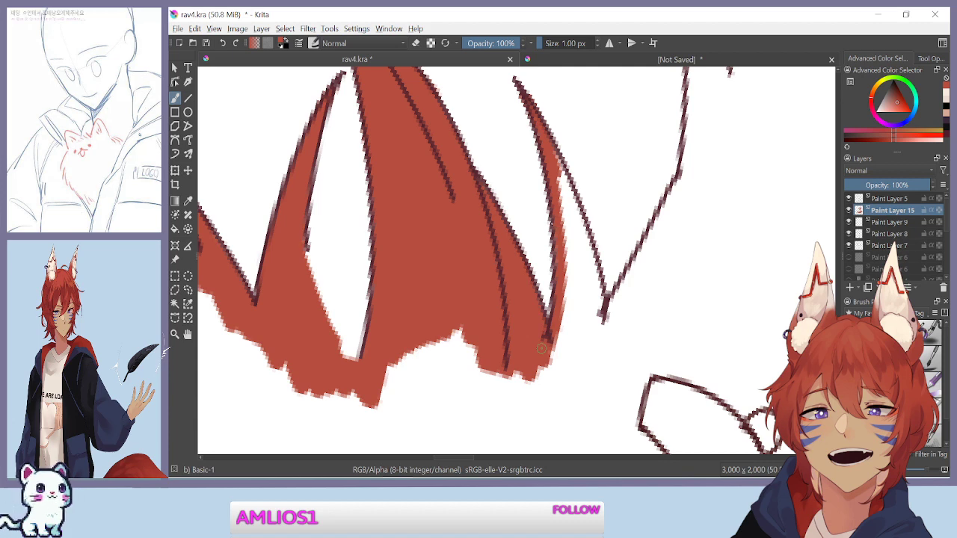
# Set the brush to 2.00 px and fill the left pointed lock across to its outer outline
pyautogui.press('[')
pyautogui.moveTo(560, 158)
pyautogui.mouseDown()
pyautogui.moveTo(574, 212)
pyautogui.moveTo(562, 193)
pyautogui.moveTo(590, 246)
pyautogui.mouseUp()
pyautogui.moveTo(602, 317)
pyautogui.mouseDown()
pyautogui.moveTo(581, 237)
pyautogui.moveTo(585, 305)
pyautogui.moveTo(566, 245)
pyautogui.mouseUp()
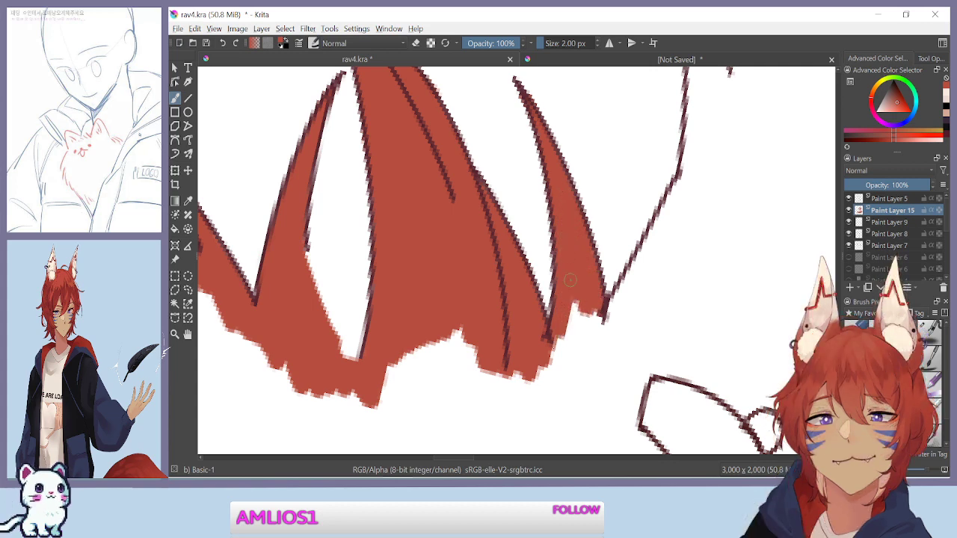
# Set the brush to 4.00 px and paint a red band along the hair outline beside the eye, up to the crossing strand lines
pyautogui.moveTo(566, 320); pyautogui.dragTo(595, 338)
pyautogui.moveTo(383, 176)
pyautogui.mouseDown()
pyautogui.moveTo(352, 223)
pyautogui.moveTo(354, 213)
pyautogui.moveTo(526, 211)
pyautogui.moveTo(567, 199)
pyautogui.moveTo(588, 289)
pyautogui.moveTo(582, 268)
pyautogui.mouseUp()
pyautogui.scroll(-1, 548, 226)
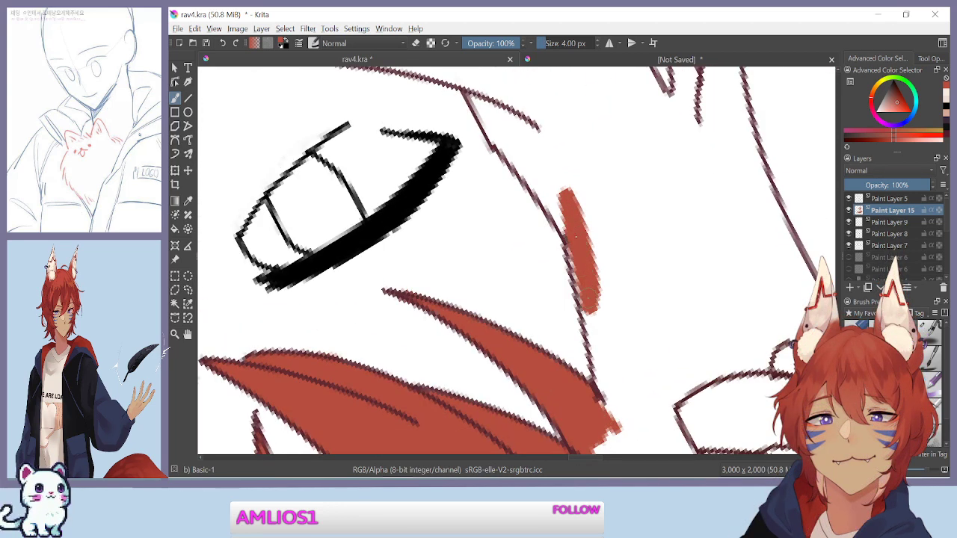
pyautogui.moveTo(581, 310)
pyautogui.mouseDown()
pyautogui.moveTo(597, 382)
pyautogui.moveTo(594, 323)
pyautogui.moveTo(615, 407)
pyautogui.moveTo(603, 335)
pyautogui.moveTo(617, 364)
pyautogui.mouseUp()
pyautogui.moveTo(473, 355); pyautogui.dragTo(429, 318)
pyautogui.moveTo(516, 229); pyautogui.dragTo(525, 286)
pyautogui.moveTo(569, 168)
pyautogui.mouseDown()
pyautogui.moveTo(582, 317)
pyautogui.moveTo(569, 224)
pyautogui.moveTo(576, 281)
pyautogui.mouseUp()
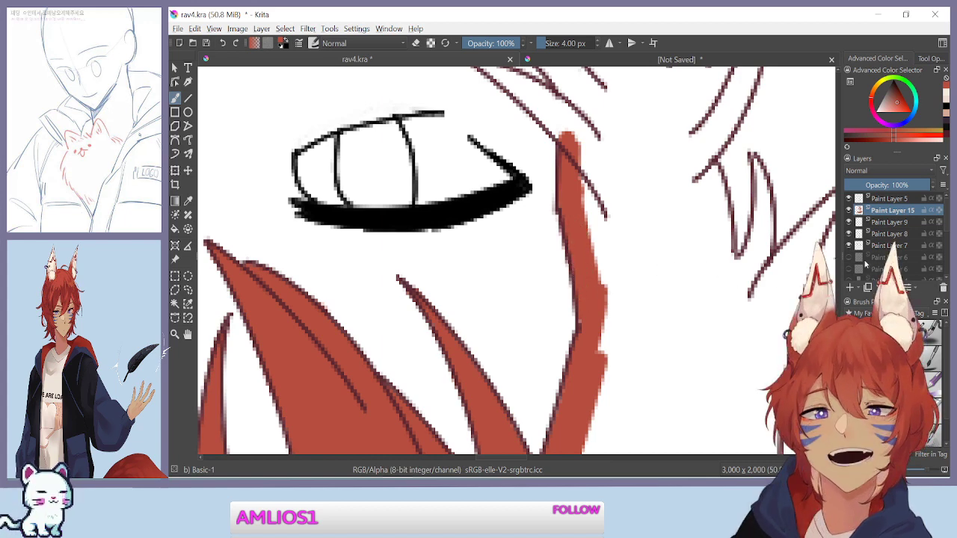
pyautogui.moveTo(580, 133); pyautogui.dragTo(589, 196)
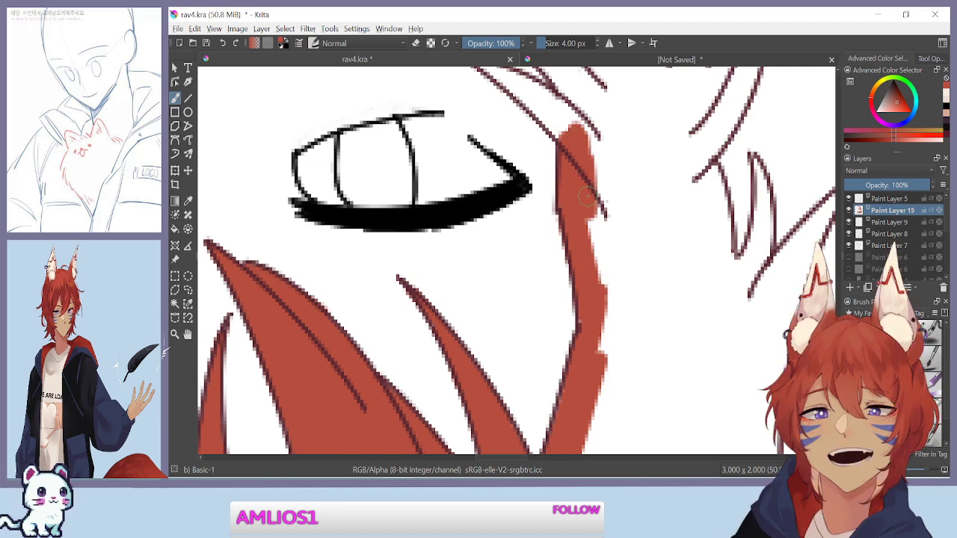
# Set the brush to 2.00 px and fill the lowest pointed strand where it joins the red band beside the eye
pyautogui.moveTo(661, 219); pyautogui.dragTo(682, 371)
pyautogui.moveTo(436, 367); pyautogui.dragTo(491, 285)
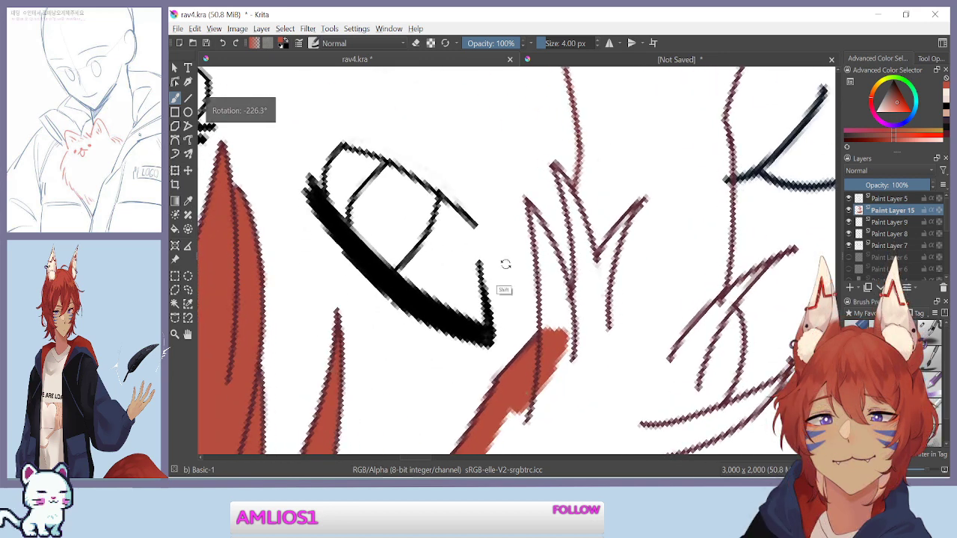
pyautogui.press('[')
pyautogui.press('[')
pyautogui.moveTo(532, 212)
pyautogui.mouseDown()
pyautogui.moveTo(549, 258)
pyautogui.moveTo(549, 240)
pyautogui.moveTo(548, 286)
pyautogui.moveTo(543, 261)
pyautogui.moveTo(566, 331)
pyautogui.moveTo(556, 278)
pyautogui.mouseUp()
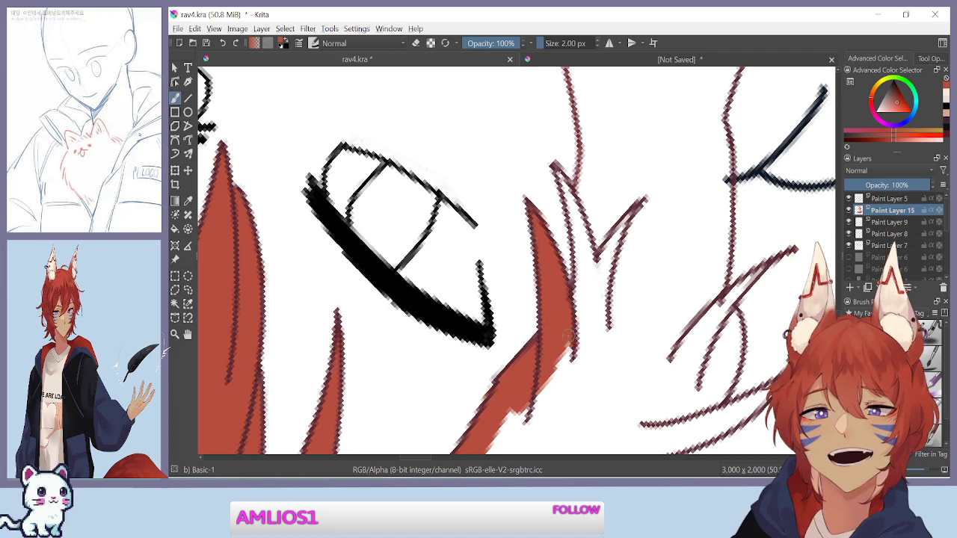
# Fill the two neighbouring pointed strand tips above the lowest one, joining them at the upper end of the band
pyautogui.moveTo(556, 167); pyautogui.dragTo(583, 224)
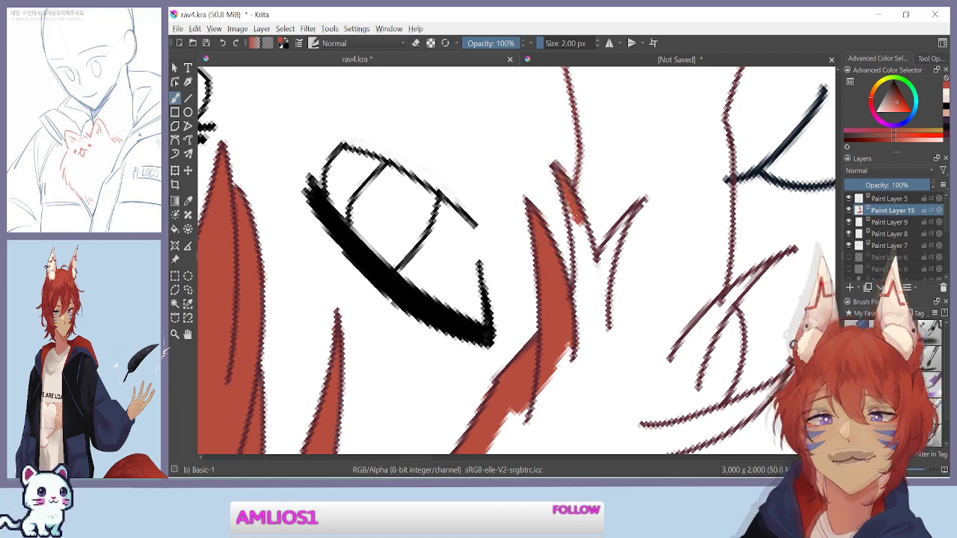
pyautogui.moveTo(568, 184); pyautogui.dragTo(593, 276)
pyautogui.moveTo(573, 206); pyautogui.dragTo(581, 302)
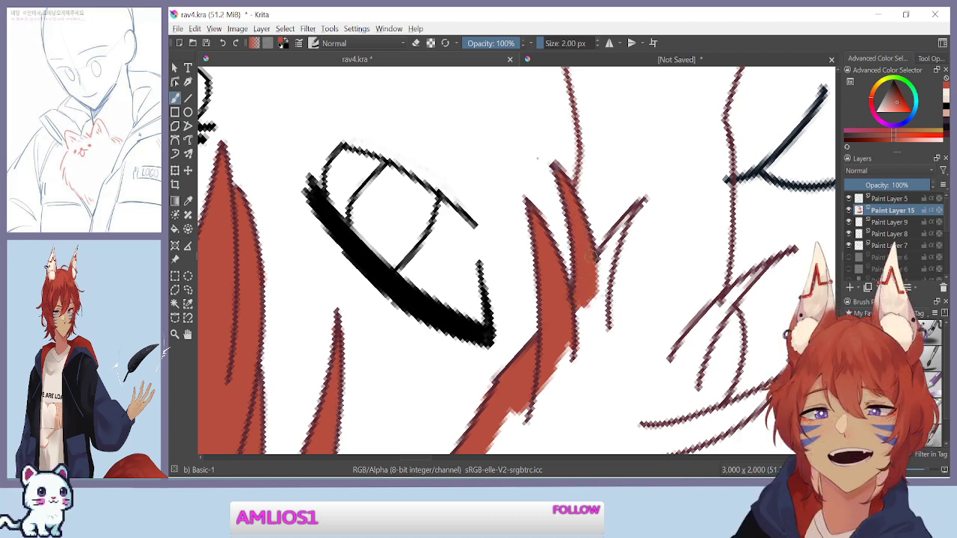
pyautogui.moveTo(417, 147); pyautogui.dragTo(371, 219)
pyautogui.moveTo(595, 157); pyautogui.dragTo(594, 189)
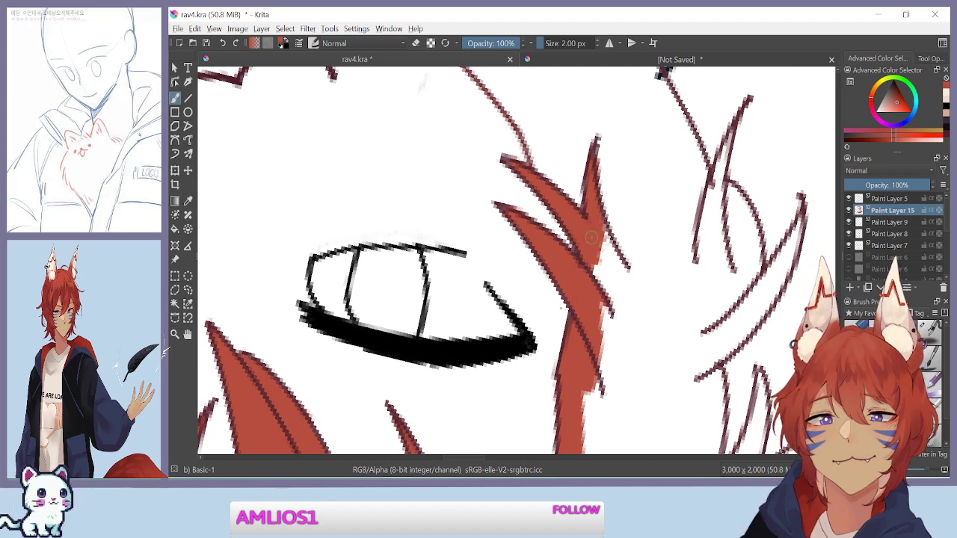
# Fill the tall pointed lock at the outer edge of the hair from its tip down both prongs
pyautogui.moveTo(500, 247)
pyautogui.mouseDown()
pyautogui.moveTo(472, 337)
pyautogui.moveTo(453, 320)
pyautogui.moveTo(494, 399)
pyautogui.moveTo(408, 378)
pyautogui.moveTo(329, 314)
pyautogui.moveTo(285, 217)
pyautogui.mouseUp()
pyautogui.moveTo(587, 153); pyautogui.dragTo(557, 303)
pyautogui.moveTo(580, 178); pyautogui.dragTo(583, 193)
pyautogui.moveTo(593, 238); pyautogui.dragTo(602, 300)
pyautogui.moveTo(589, 254); pyautogui.dragTo(619, 344)
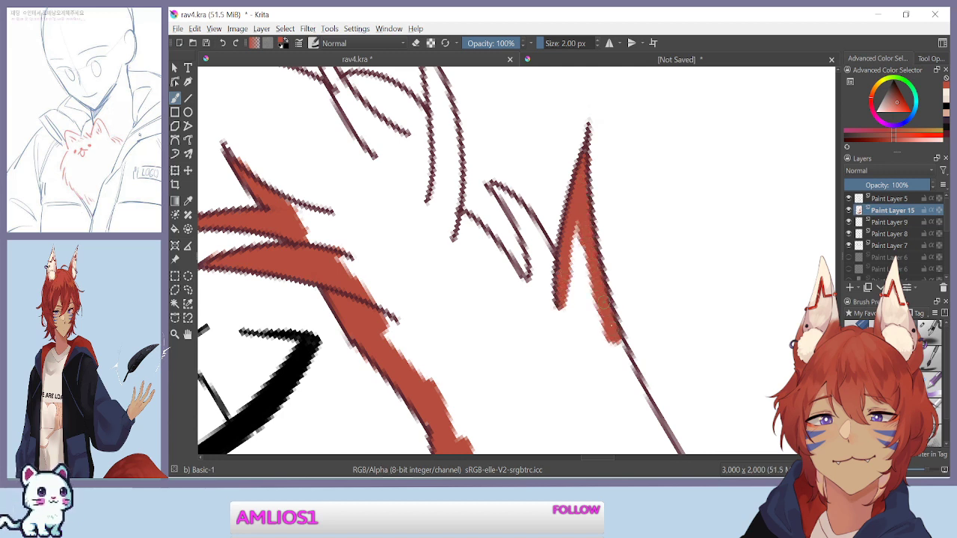
# Fill the short curved strand beside the forked lock and extend the red around its base along the adjoining line, redoing one stroke
pyautogui.moveTo(473, 306)
pyautogui.mouseDown()
pyautogui.moveTo(578, 344)
pyautogui.moveTo(566, 352)
pyautogui.moveTo(440, 221)
pyautogui.mouseUp()
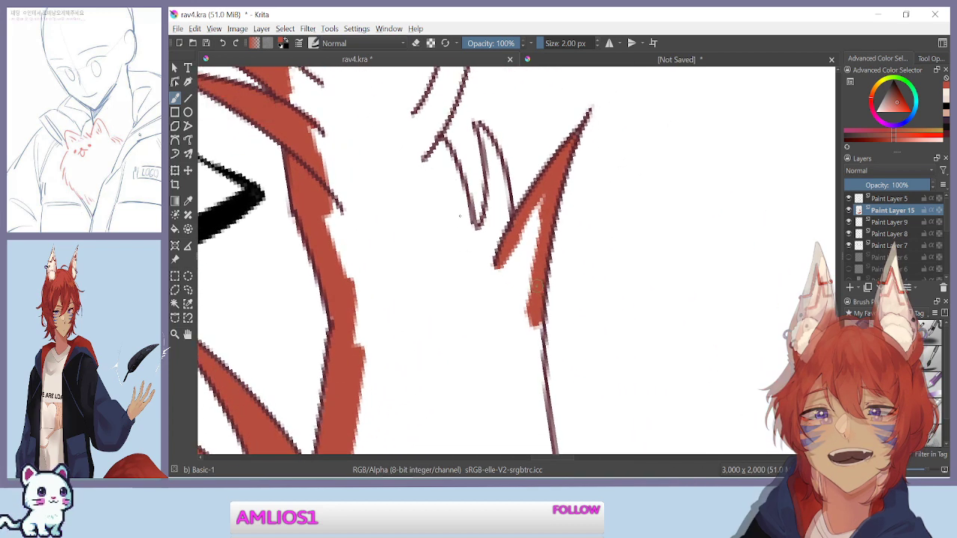
pyautogui.moveTo(482, 129)
pyautogui.mouseDown()
pyautogui.moveTo(505, 221)
pyautogui.moveTo(491, 162)
pyautogui.mouseUp()
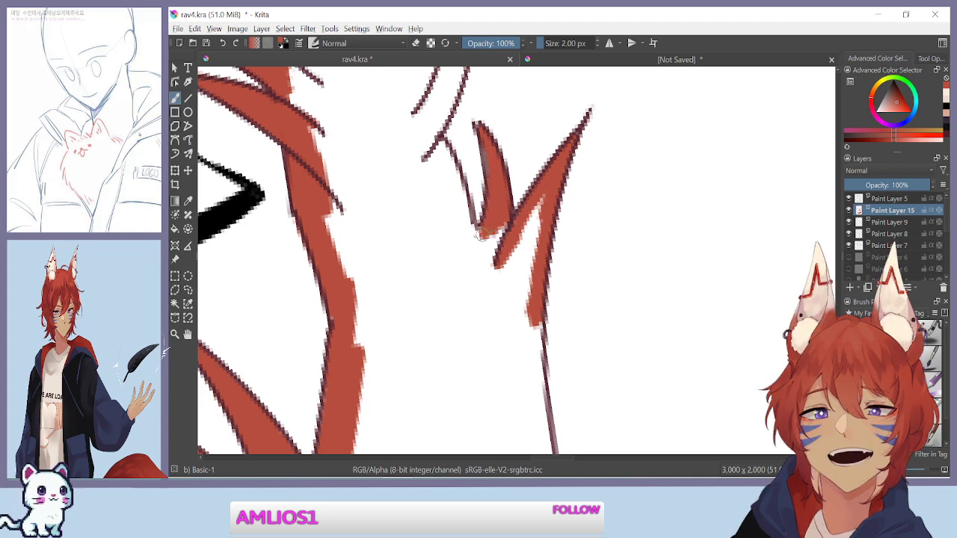
pyautogui.moveTo(423, 282); pyautogui.dragTo(441, 287)
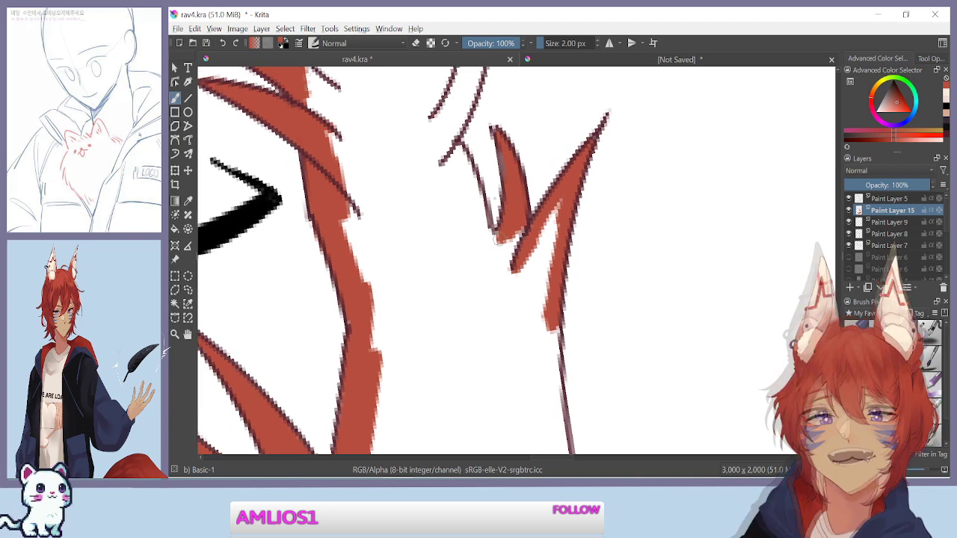
pyautogui.moveTo(508, 210); pyautogui.dragTo(487, 246)
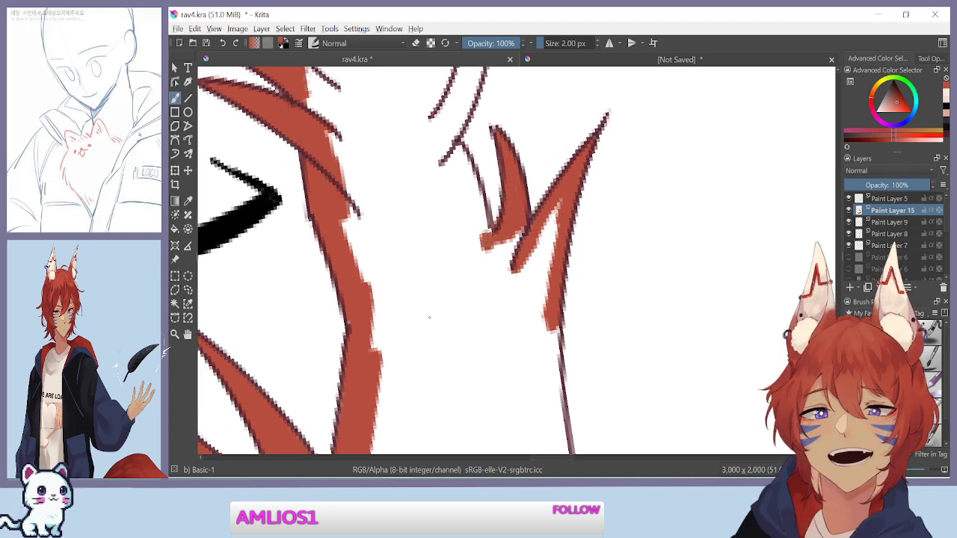
pyautogui.hotkey('ctrl', 'z')
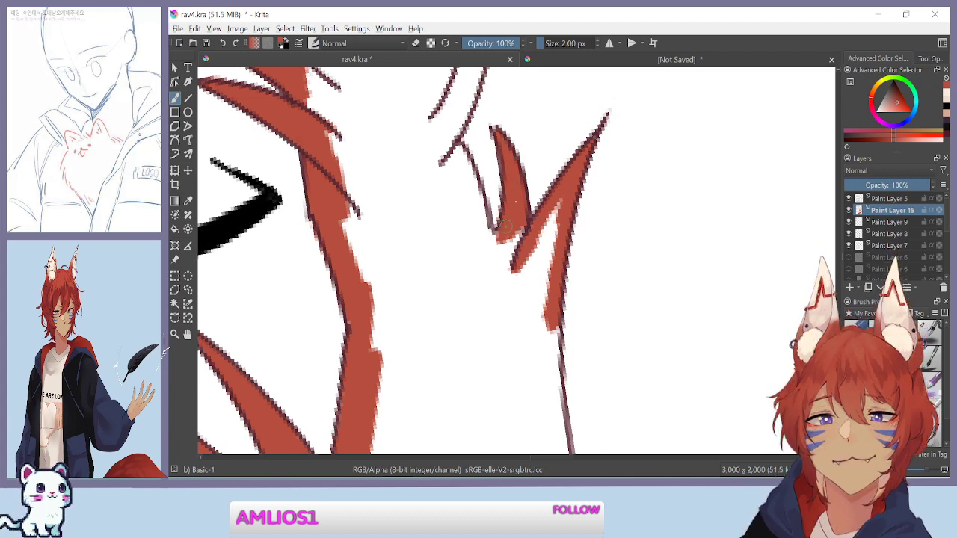
pyautogui.moveTo(509, 212); pyautogui.dragTo(471, 251)
pyautogui.moveTo(451, 136)
pyautogui.mouseDown()
pyautogui.moveTo(468, 169)
pyautogui.moveTo(486, 239)
pyautogui.mouseUp()
pyautogui.moveTo(453, 150); pyautogui.dragTo(470, 241)
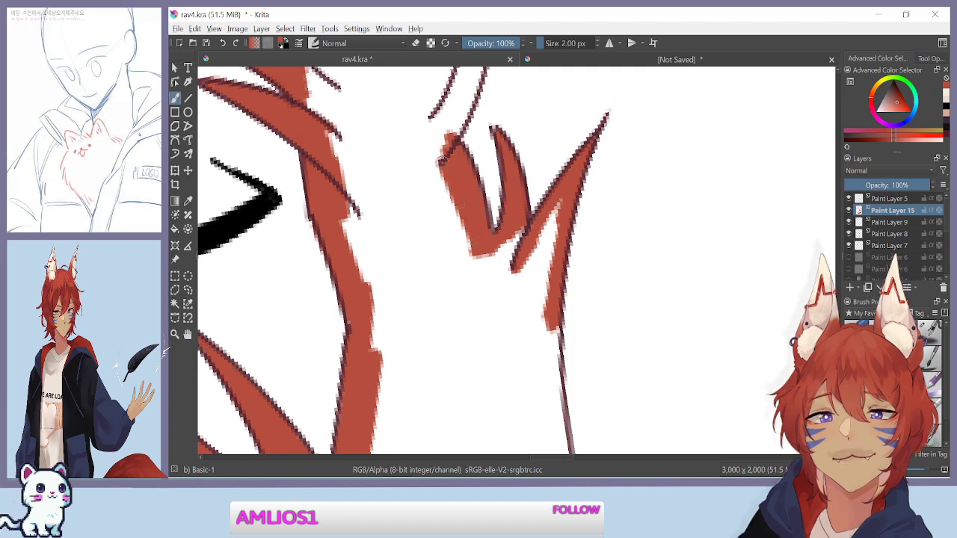
# Fill the long curved strand from its tip along its outer outline down to the red area, redoing strokes as needed
pyautogui.moveTo(387, 170)
pyautogui.mouseDown()
pyautogui.moveTo(472, 313)
pyautogui.moveTo(374, 244)
pyautogui.mouseUp()
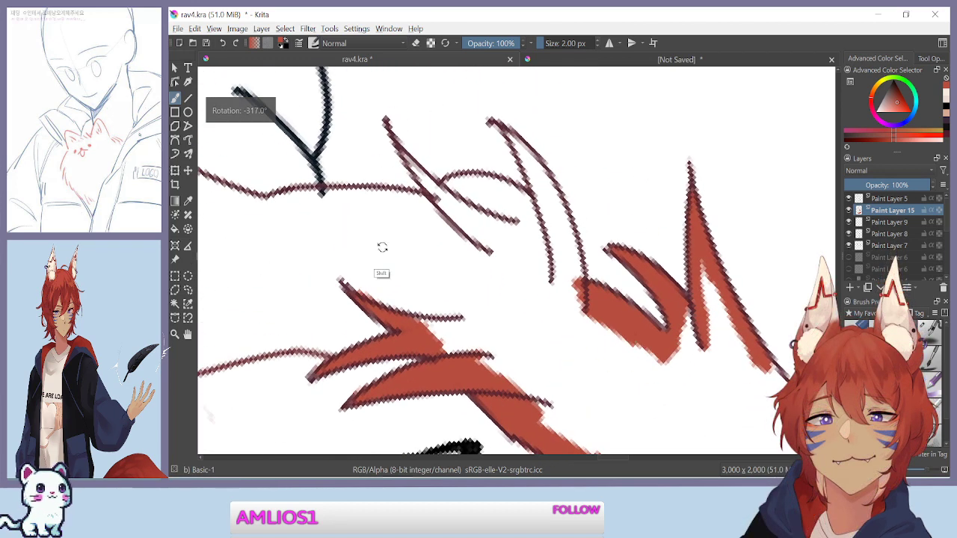
pyautogui.moveTo(510, 132); pyautogui.dragTo(555, 192)
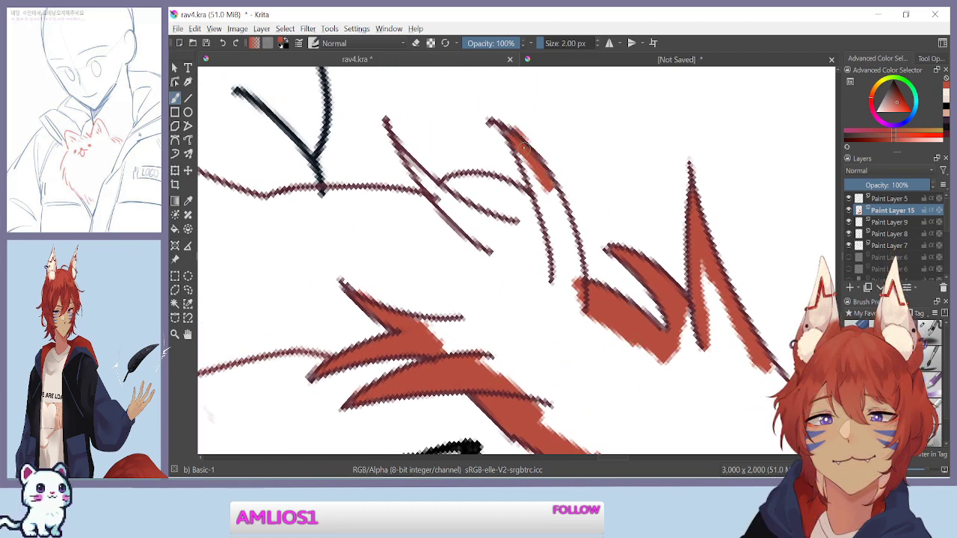
pyautogui.hotkey('ctrl', 'z')
pyautogui.moveTo(505, 133); pyautogui.dragTo(563, 215)
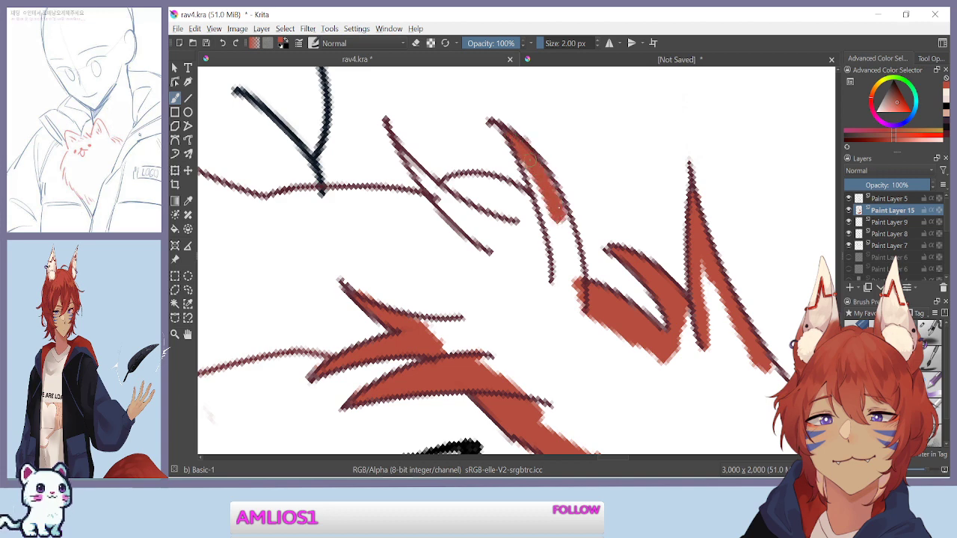
pyautogui.moveTo(527, 156); pyautogui.dragTo(556, 198)
pyautogui.hotkey('ctrl', 'z')
pyautogui.moveTo(512, 135)
pyautogui.mouseDown()
pyautogui.moveTo(546, 173)
pyautogui.moveTo(571, 267)
pyautogui.moveTo(575, 236)
pyautogui.mouseUp()
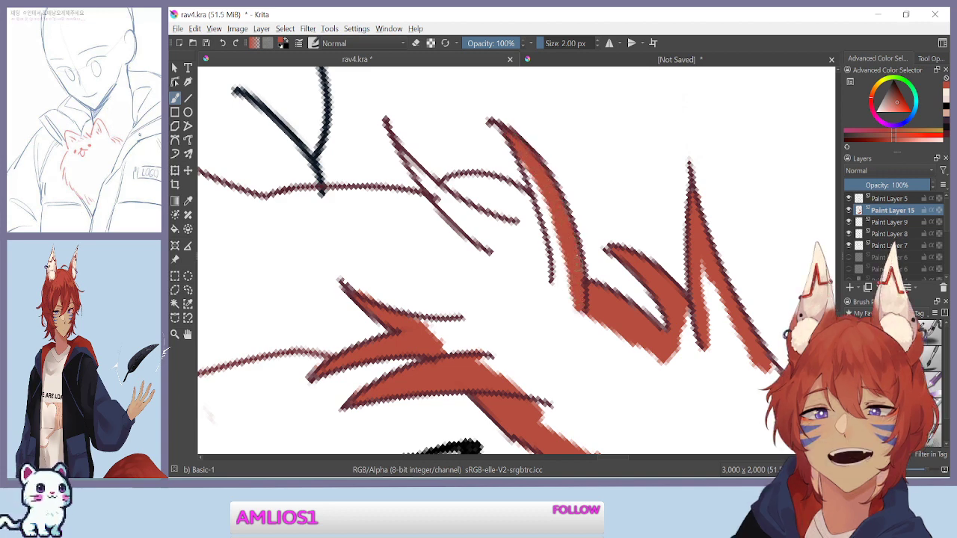
# Fill the curved and narrow pointed locks of the outer hair tuft with red, closing the gap to the painted hair
pyautogui.moveTo(404, 181); pyautogui.dragTo(386, 213)
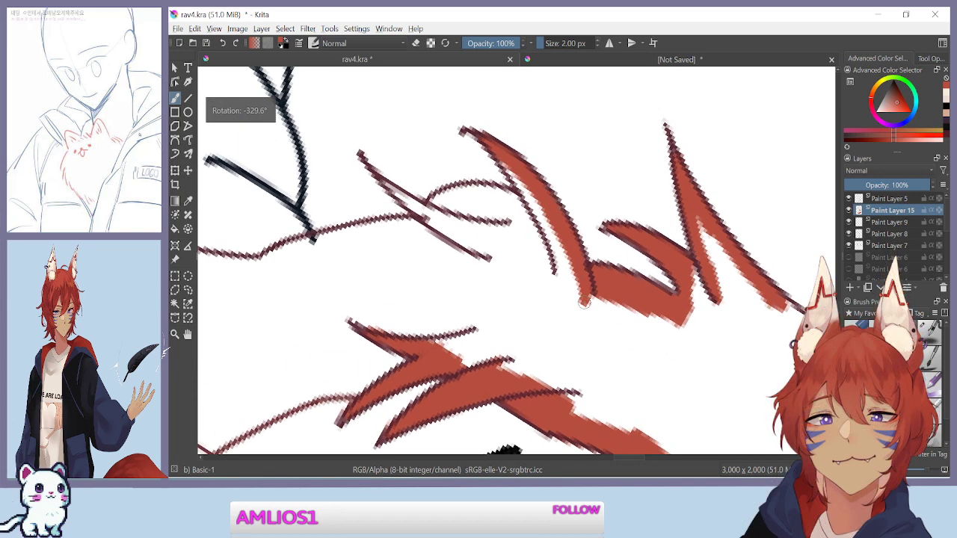
pyautogui.moveTo(535, 205)
pyautogui.mouseDown()
pyautogui.moveTo(573, 288)
pyautogui.moveTo(407, 166)
pyautogui.mouseUp()
pyautogui.moveTo(508, 156)
pyautogui.mouseDown()
pyautogui.moveTo(565, 217)
pyautogui.moveTo(565, 231)
pyautogui.moveTo(527, 180)
pyautogui.moveTo(557, 258)
pyautogui.moveTo(525, 302)
pyautogui.mouseUp()
pyautogui.moveTo(360, 141); pyautogui.dragTo(396, 272)
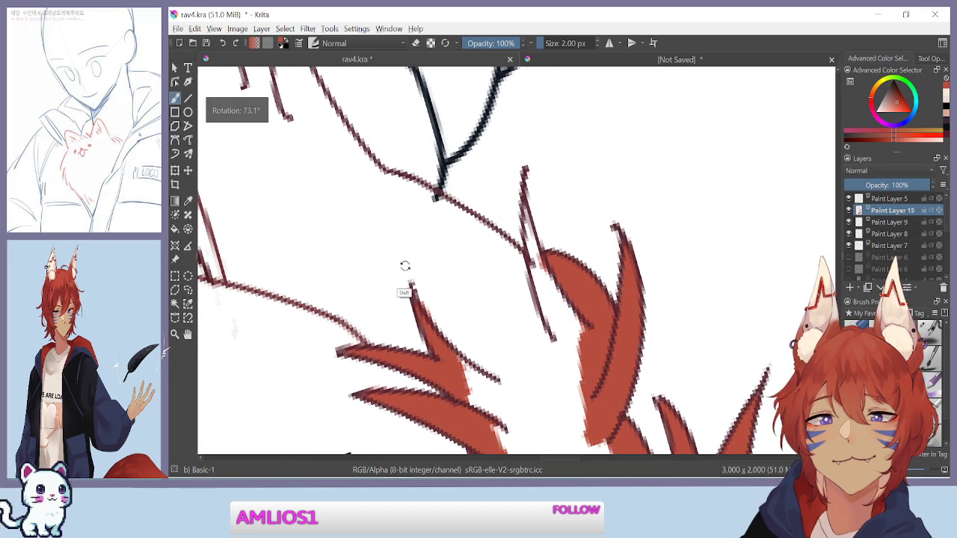
pyautogui.moveTo(525, 200); pyautogui.dragTo(540, 290)
pyautogui.moveTo(538, 246); pyautogui.dragTo(548, 306)
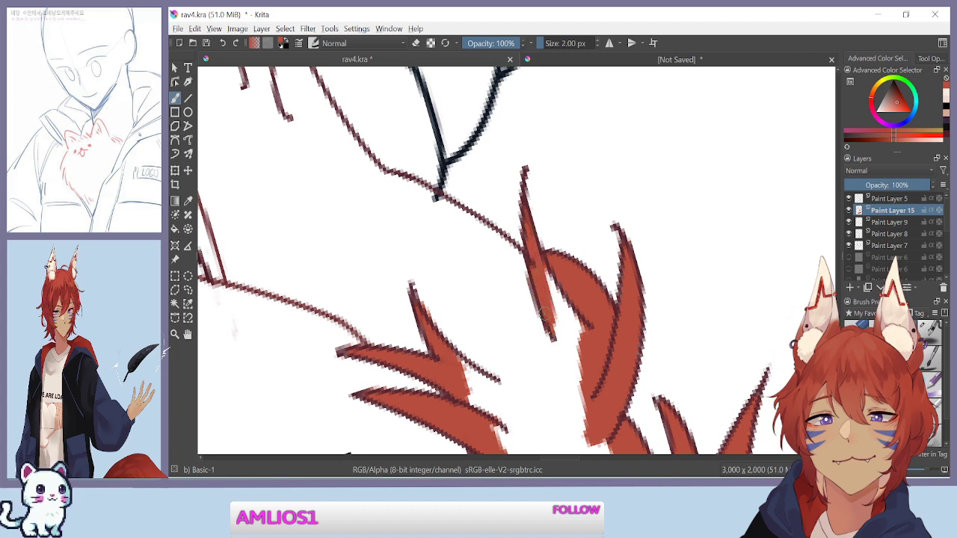
pyautogui.moveTo(571, 296)
pyautogui.mouseDown()
pyautogui.moveTo(547, 286)
pyautogui.moveTo(589, 346)
pyautogui.mouseUp()
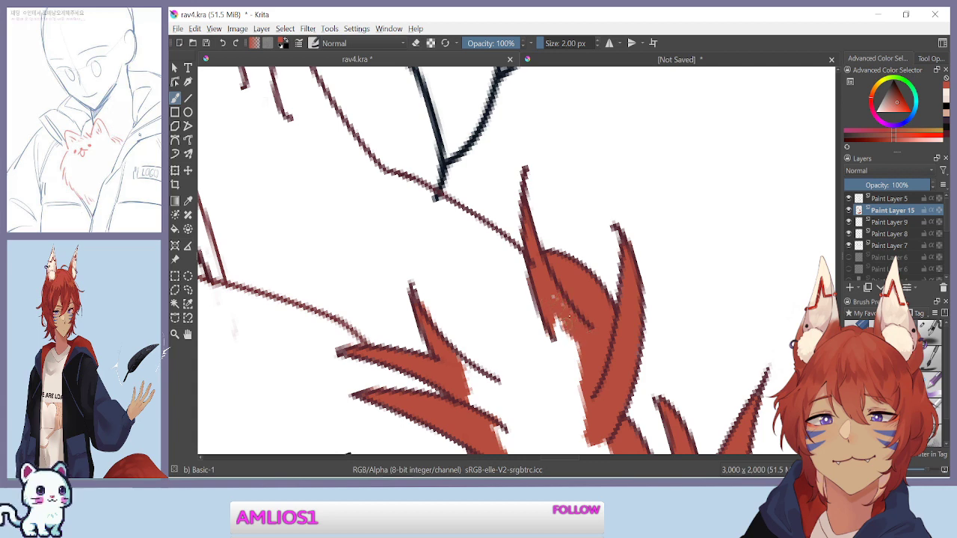
pyautogui.moveTo(547, 285)
pyautogui.mouseDown()
pyautogui.moveTo(579, 349)
pyautogui.moveTo(544, 323)
pyautogui.mouseUp()
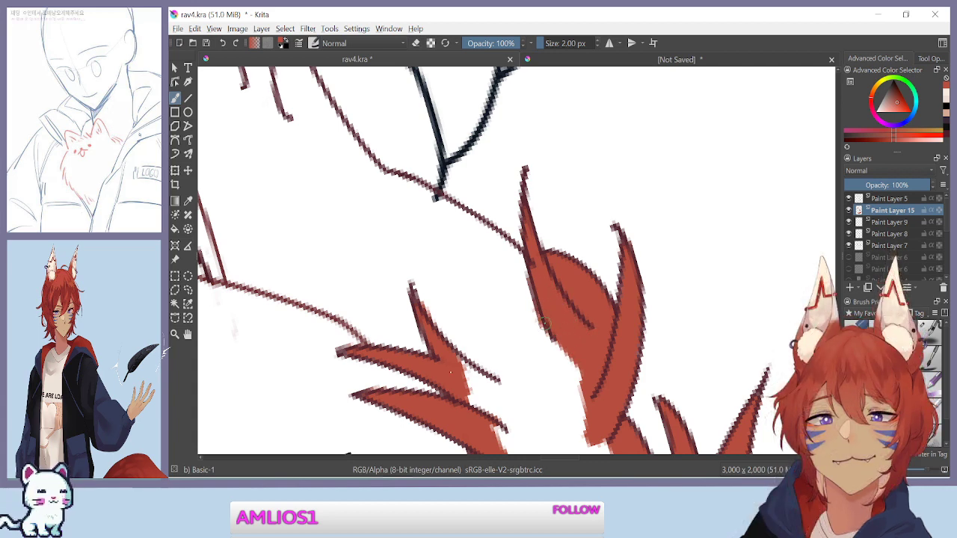
# Fill the tall hair spike near the beige shape with red, using a 3 px brush
pyautogui.press(']')
pyautogui.moveTo(349, 334); pyautogui.dragTo(331, 209)
pyautogui.moveTo(482, 170)
pyautogui.mouseDown()
pyautogui.moveTo(516, 209)
pyautogui.moveTo(515, 283)
pyautogui.moveTo(491, 266)
pyautogui.mouseUp()
pyautogui.press('-')
pyautogui.press('-')
pyautogui.moveTo(342, 344); pyautogui.dragTo(326, 294)
pyautogui.moveTo(392, 111); pyautogui.dragTo(463, 281)
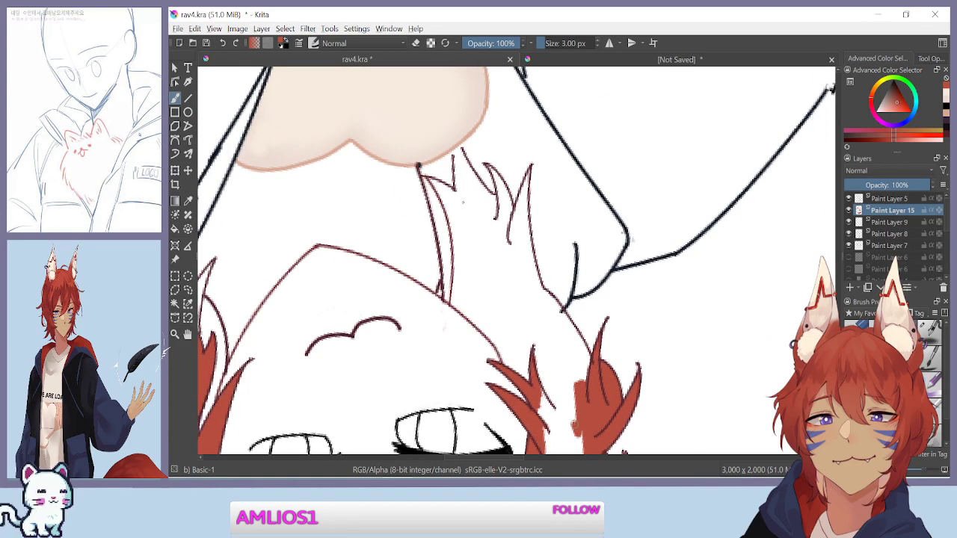
pyautogui.press('+')
pyautogui.press('+')
pyautogui.press('+')
pyautogui.moveTo(530, 170); pyautogui.dragTo(461, 351)
pyautogui.moveTo(472, 228)
pyautogui.mouseDown()
pyautogui.moveTo(482, 198)
pyautogui.moveTo(469, 329)
pyautogui.moveTo(464, 294)
pyautogui.moveTo(440, 344)
pyautogui.moveTo(430, 415)
pyautogui.moveTo(431, 381)
pyautogui.moveTo(454, 408)
pyautogui.moveTo(482, 331)
pyautogui.moveTo(484, 418)
pyautogui.mouseUp()
pyautogui.hotkey('ctrl', 'z')
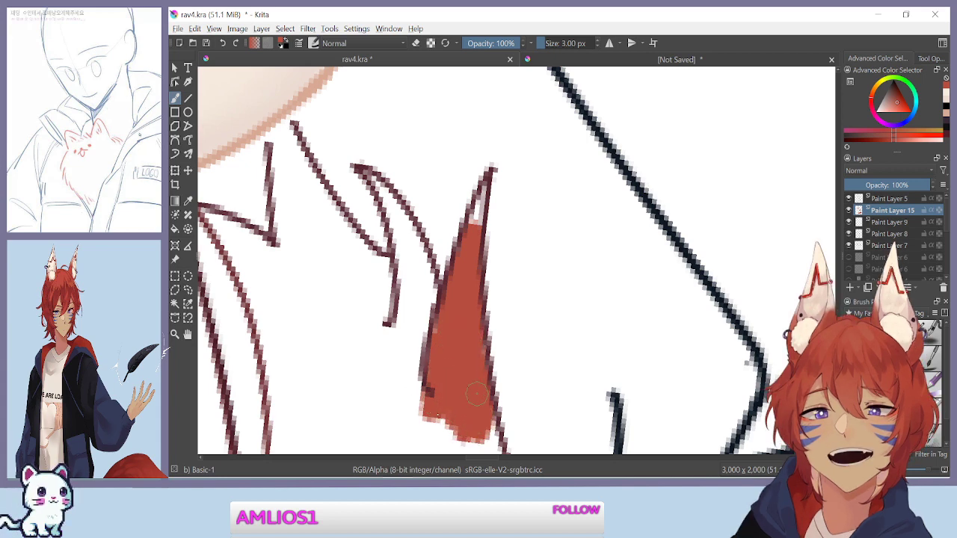
# Fill the shorter locks between the tall spike and the beige shape with red, following their zigzag outline
pyautogui.moveTo(394, 395); pyautogui.dragTo(483, 326)
pyautogui.moveTo(505, 198)
pyautogui.mouseDown()
pyautogui.moveTo(521, 286)
pyautogui.moveTo(513, 196)
pyautogui.moveTo(493, 279)
pyautogui.moveTo(490, 190)
pyautogui.moveTo(485, 238)
pyautogui.mouseUp()
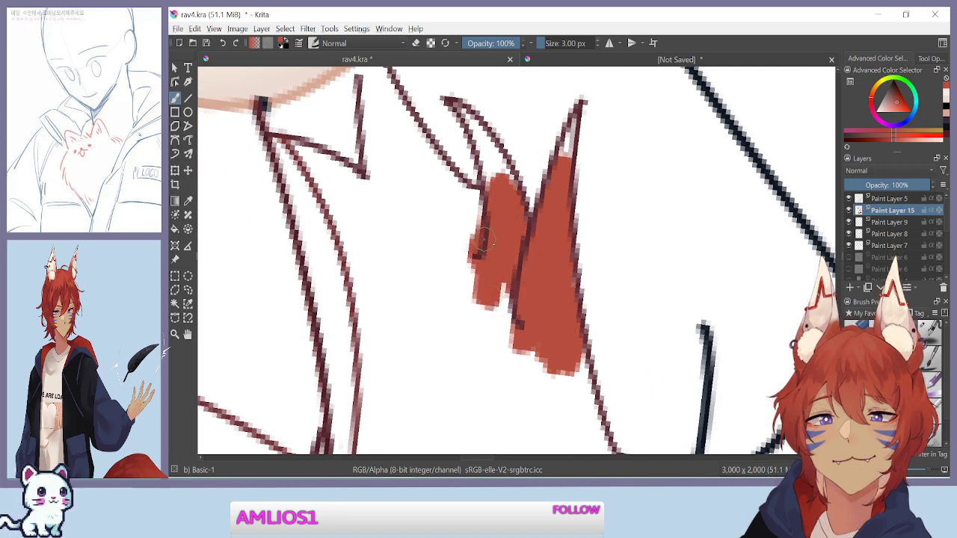
pyautogui.moveTo(423, 188); pyautogui.dragTo(432, 265)
pyautogui.moveTo(423, 202)
pyautogui.mouseDown()
pyautogui.moveTo(412, 221)
pyautogui.moveTo(415, 206)
pyautogui.moveTo(426, 329)
pyautogui.moveTo(419, 342)
pyautogui.moveTo(430, 225)
pyautogui.moveTo(483, 317)
pyautogui.mouseUp()
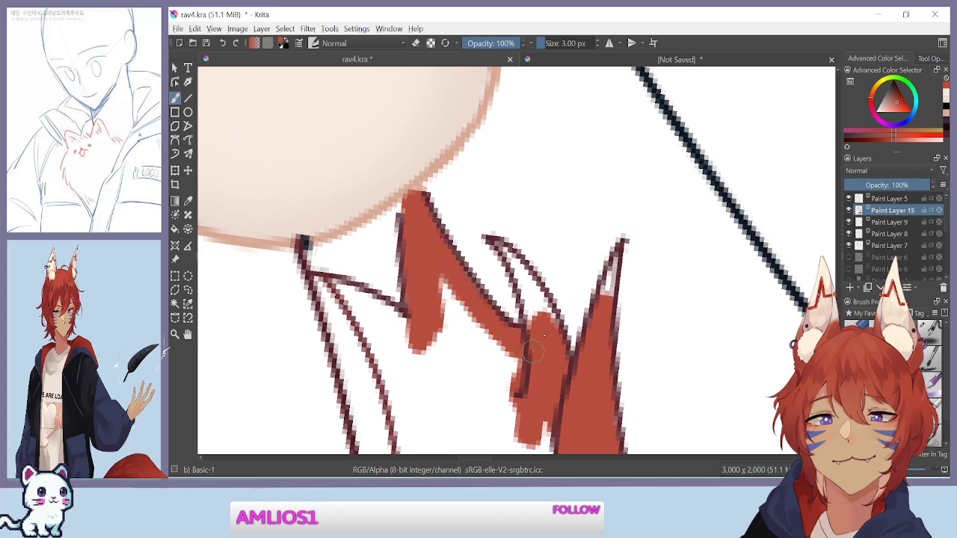
# Fill the narrow tips of the hair spikes and the lock corner beside the neck line using a 1 px brush
pyautogui.press('[')
pyautogui.moveTo(504, 244)
pyautogui.mouseDown()
pyautogui.moveTo(551, 317)
pyautogui.moveTo(513, 260)
pyautogui.mouseUp()
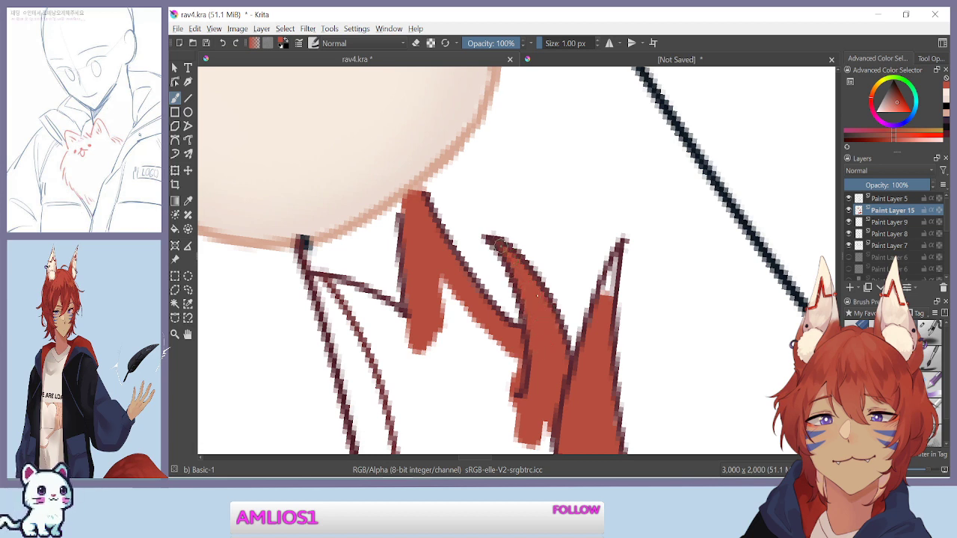
pyautogui.moveTo(598, 314); pyautogui.dragTo(595, 317)
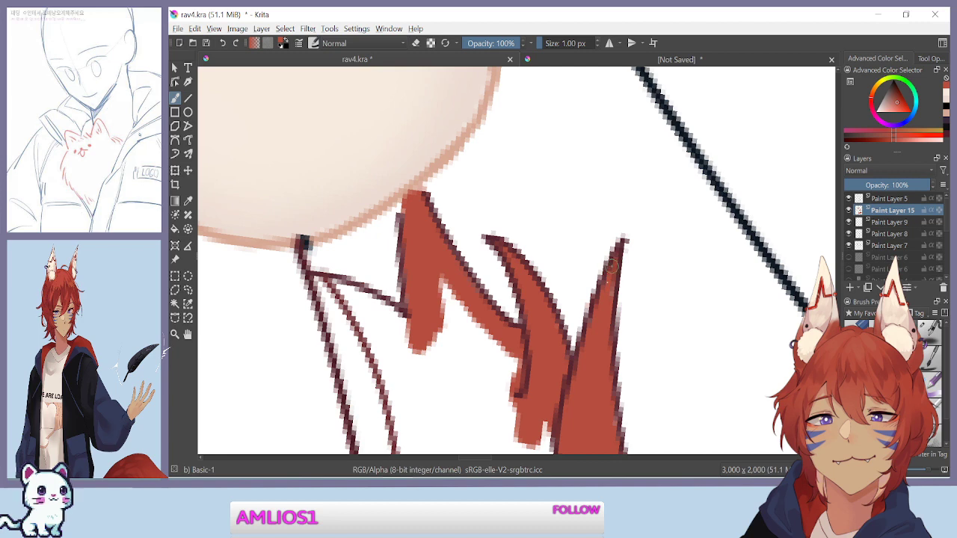
pyautogui.moveTo(369, 396); pyautogui.dragTo(482, 306)
pyautogui.moveTo(440, 196)
pyautogui.mouseDown()
pyautogui.moveTo(526, 245)
pyautogui.moveTo(523, 266)
pyautogui.moveTo(447, 240)
pyautogui.moveTo(435, 217)
pyautogui.mouseUp()
# Try to fill the thin strip between the two neck-side outlines with red, using 2 px and 3 px brushes
pyautogui.hotkey('ctrl', '-')
pyautogui.hotkey('ctrl', '-')
pyautogui.hotkey('ctrl', '-')
pyautogui.hotkey('ctrl', '-')
pyautogui.hotkey('ctrl', '-')
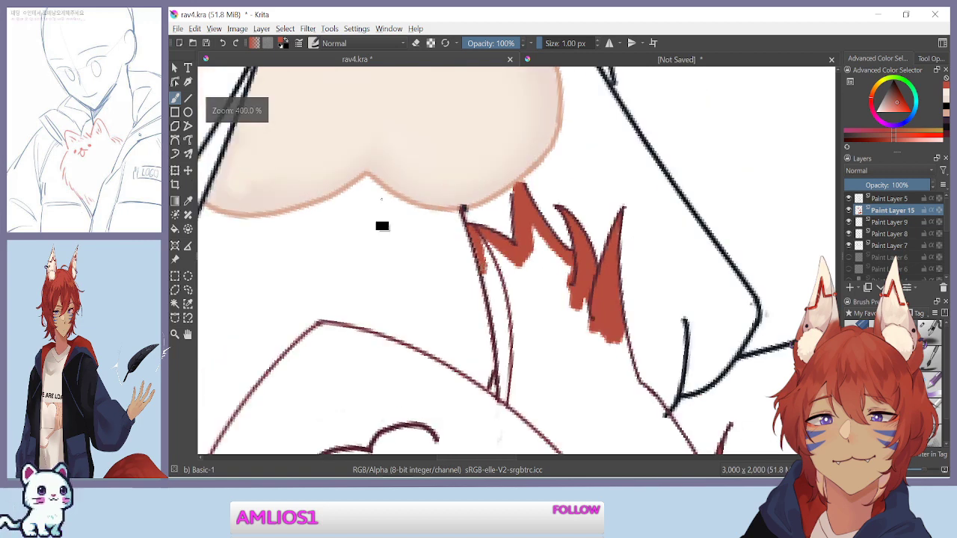
pyautogui.scroll(3, 332, 263)
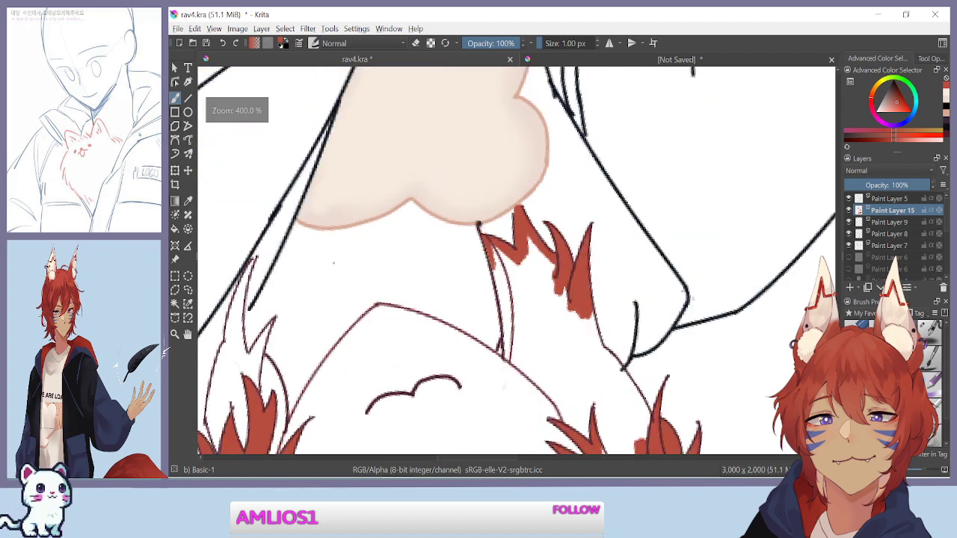
pyautogui.scroll(3, 441, 244)
pyautogui.moveTo(460, 223)
pyautogui.mouseDown()
pyautogui.moveTo(486, 329)
pyautogui.moveTo(466, 262)
pyautogui.moveTo(473, 193)
pyautogui.mouseUp()
pyautogui.press(']')
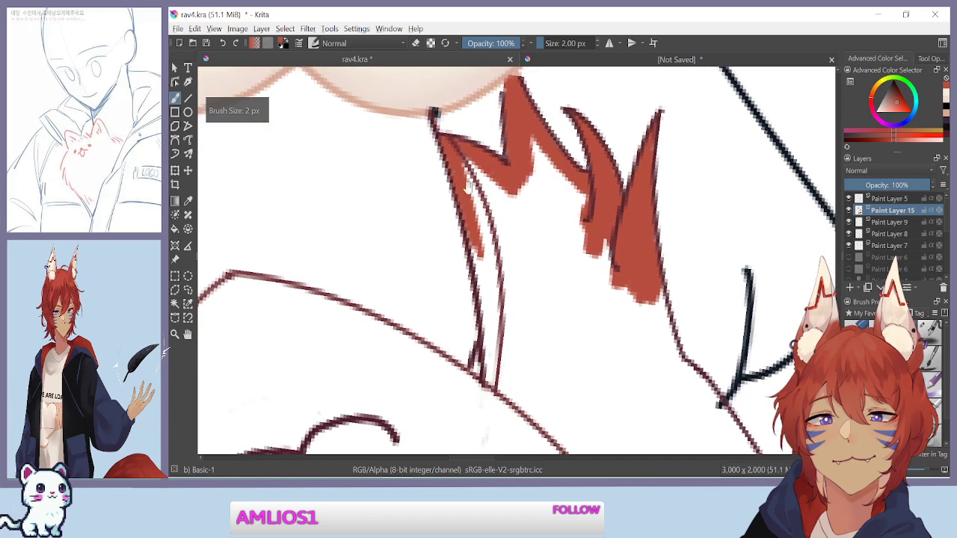
pyautogui.moveTo(462, 160)
pyautogui.mouseDown()
pyautogui.moveTo(494, 373)
pyautogui.moveTo(491, 314)
pyautogui.mouseUp()
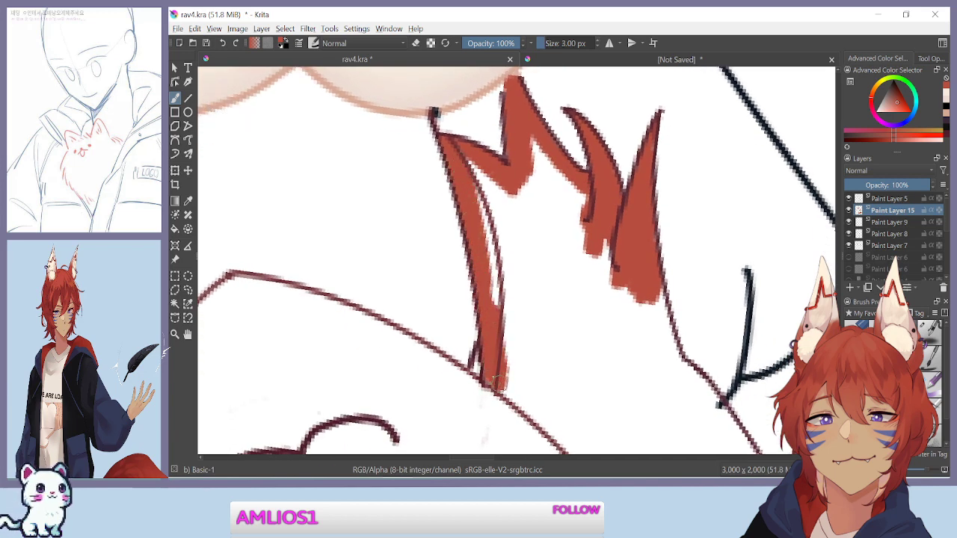
pyautogui.moveTo(495, 368)
pyautogui.mouseDown()
pyautogui.moveTo(478, 172)
pyautogui.moveTo(510, 241)
pyautogui.moveTo(507, 363)
pyautogui.mouseUp()
pyautogui.scroll(-5, 507, 299)
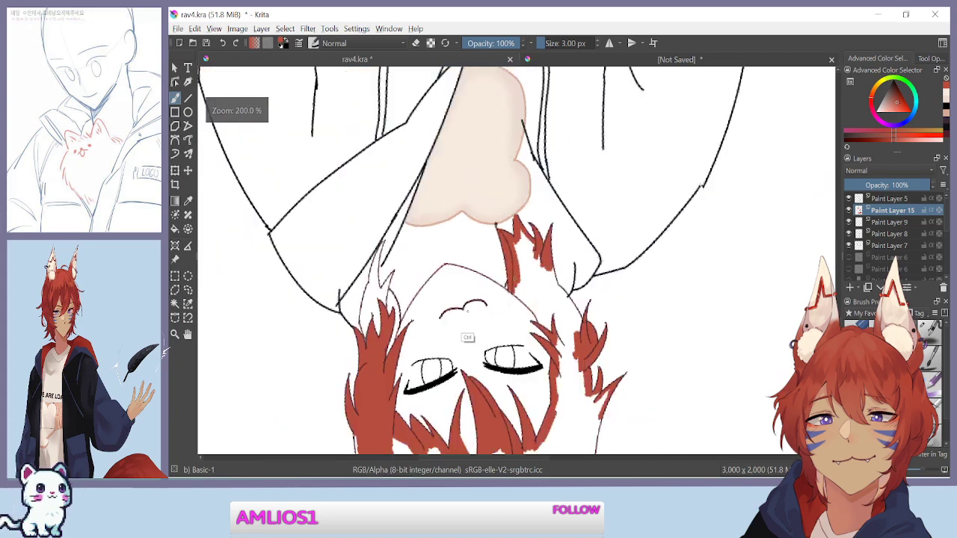
pyautogui.moveTo(429, 144); pyautogui.dragTo(547, 406)
pyautogui.hotkey('ctrl', '+')
pyautogui.hotkey('ctrl', '+')
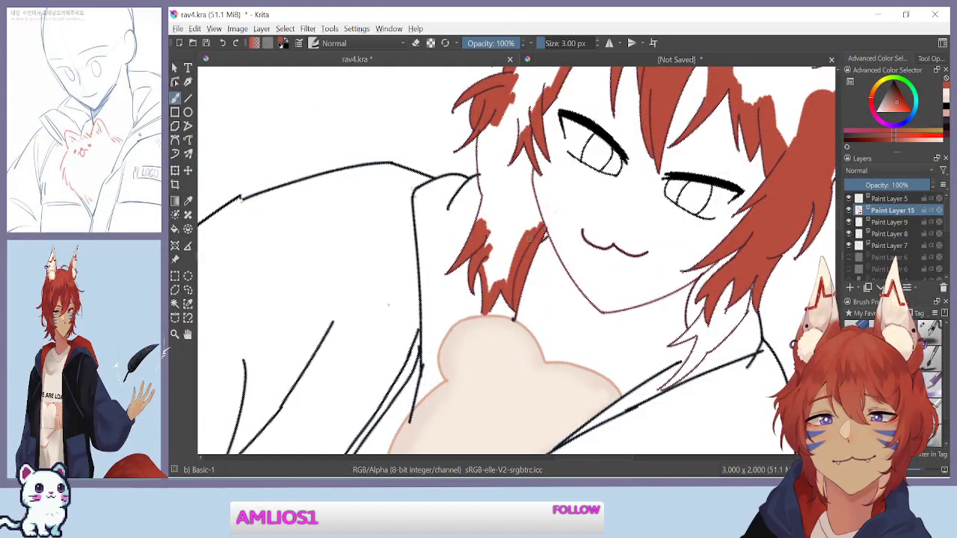
pyautogui.hotkey('ctrl', 'z')
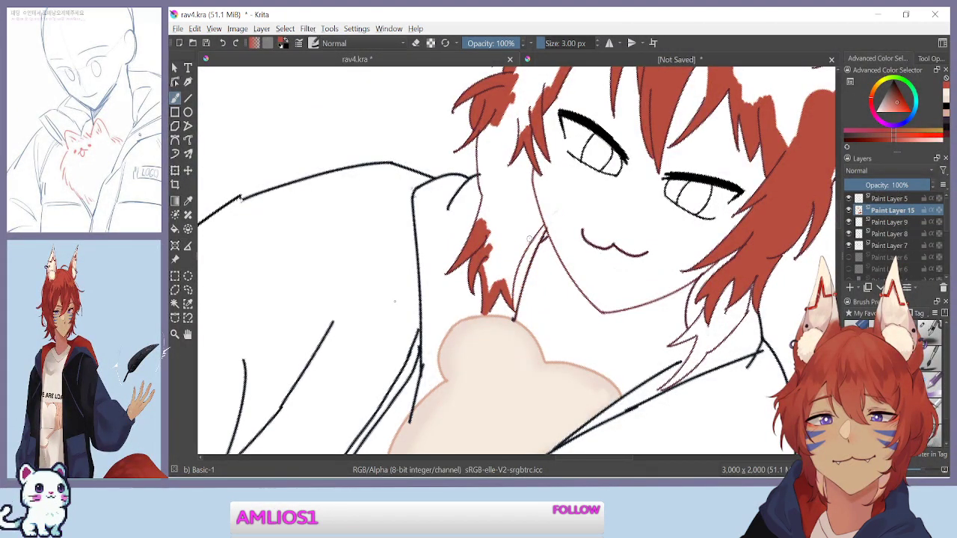
# Paint a red band along the hair side of the inner neck outline down to the jaw with the 3 px brush
pyautogui.scroll(4, 529, 236)
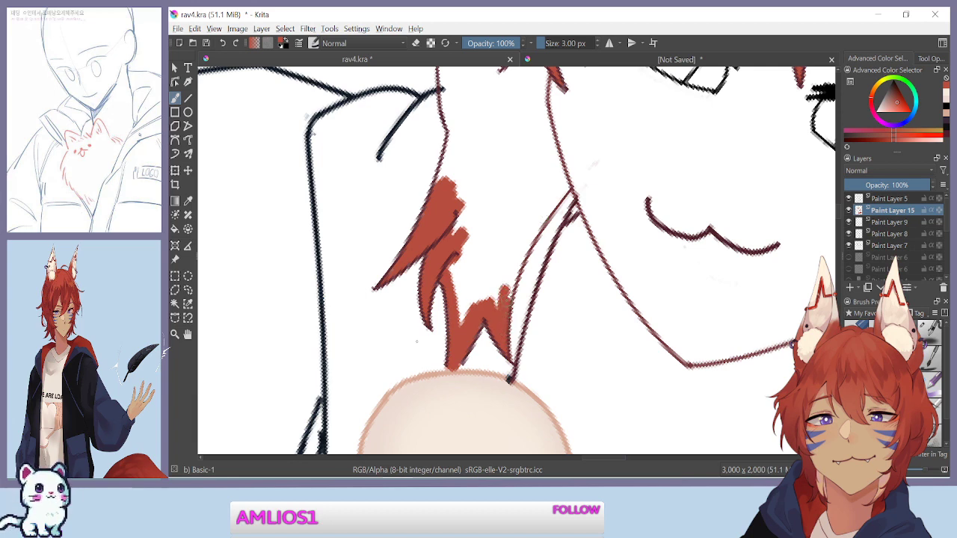
pyautogui.moveTo(356, 301); pyautogui.dragTo(597, 106)
pyautogui.moveTo(542, 285)
pyautogui.mouseDown()
pyautogui.moveTo(514, 252)
pyautogui.moveTo(553, 332)
pyautogui.moveTo(466, 161)
pyautogui.mouseUp()
pyautogui.hotkey('ctrl', '+')
pyautogui.moveTo(511, 237)
pyautogui.mouseDown()
pyautogui.moveTo(514, 270)
pyautogui.moveTo(482, 225)
pyautogui.mouseUp()
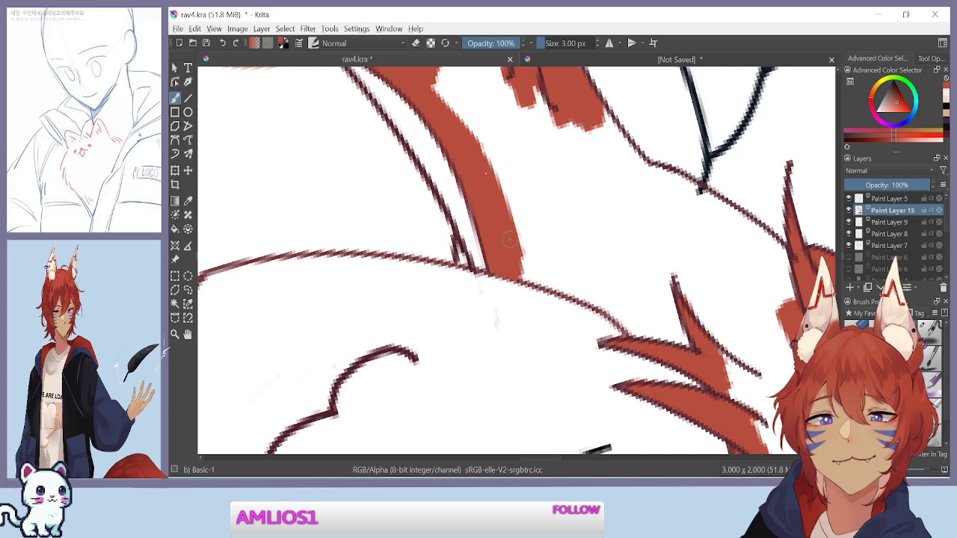
# Try to extend the red band along the jaw outline to the cheek tufts
pyautogui.press('-')
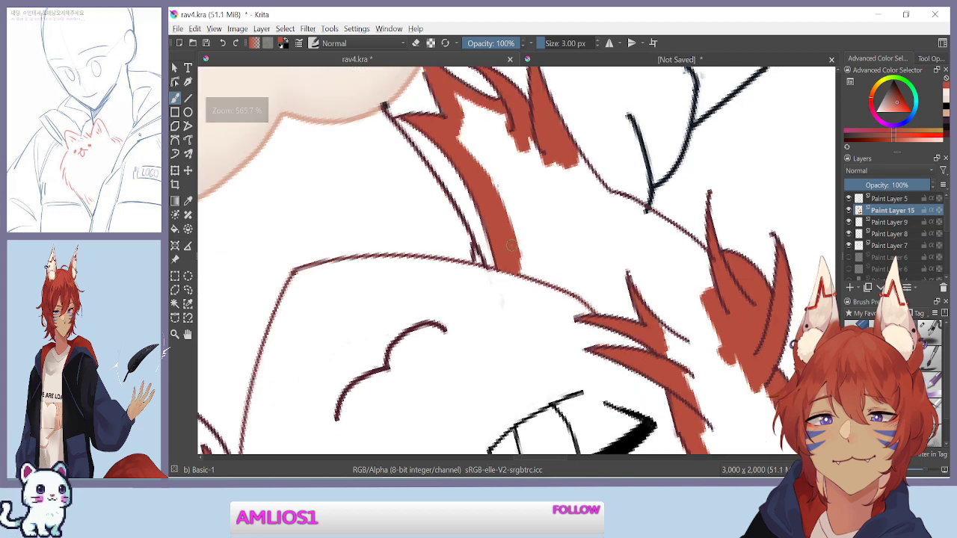
pyautogui.scroll(-1, 506, 209)
pyautogui.moveTo(404, 326); pyautogui.dragTo(389, 241)
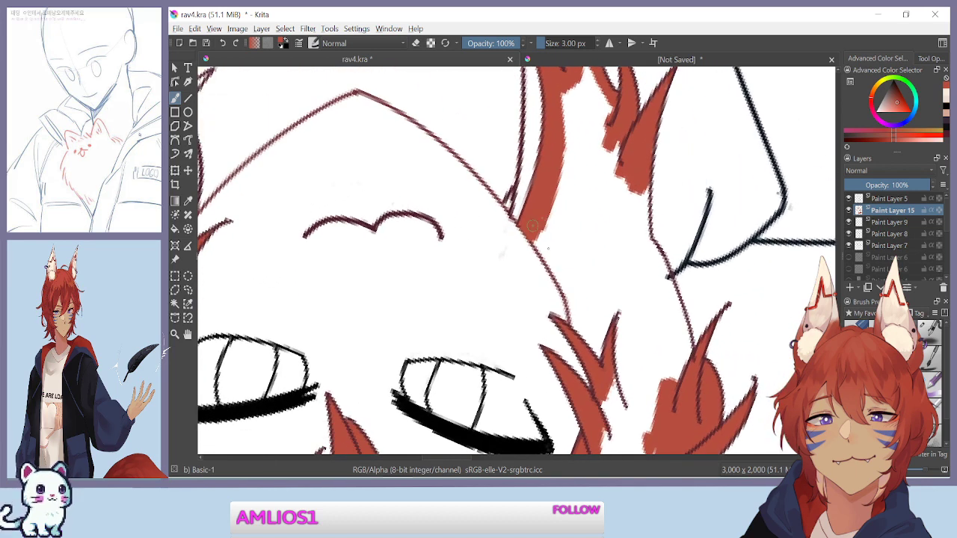
pyautogui.moveTo(536, 227); pyautogui.dragTo(574, 292)
pyautogui.moveTo(536, 243); pyautogui.dragTo(580, 329)
pyautogui.moveTo(549, 238); pyautogui.dragTo(583, 338)
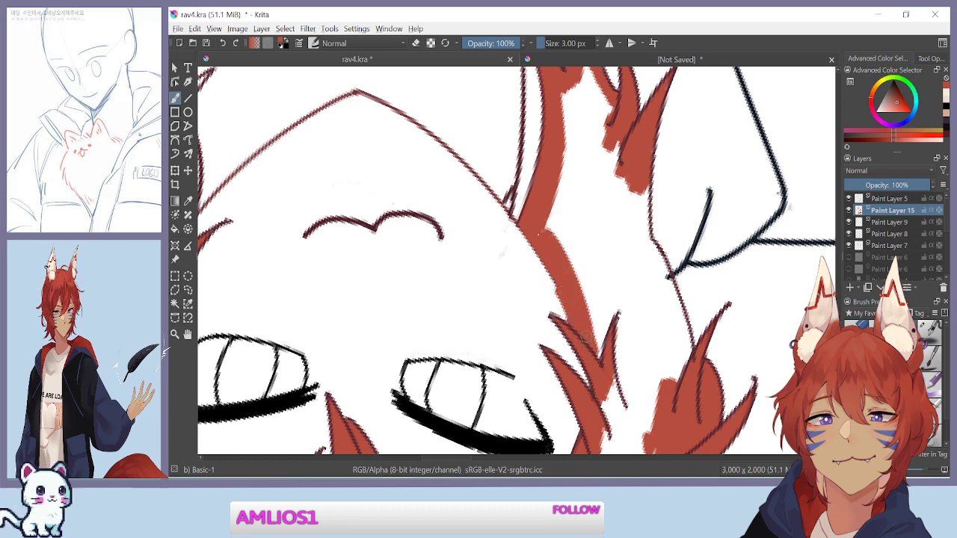
pyautogui.hotkey('ctrl', 'z')
pyautogui.hotkey('ctrl', 'z')
pyautogui.hotkey('ctrl', 'z')
# Paint a red band along the outside of the jaw outline, from the neck lock to the cheek tufts
pyautogui.moveTo(536, 237)
pyautogui.mouseDown()
pyautogui.moveTo(570, 286)
pyautogui.moveTo(583, 336)
pyautogui.mouseUp()
pyautogui.moveTo(570, 272)
pyautogui.mouseDown()
pyautogui.moveTo(585, 339)
pyautogui.moveTo(601, 351)
pyautogui.mouseUp()
pyautogui.hotkey('ctrl', '+')
pyautogui.hotkey('ctrl', '+')
pyautogui.press('e')
pyautogui.press('e')
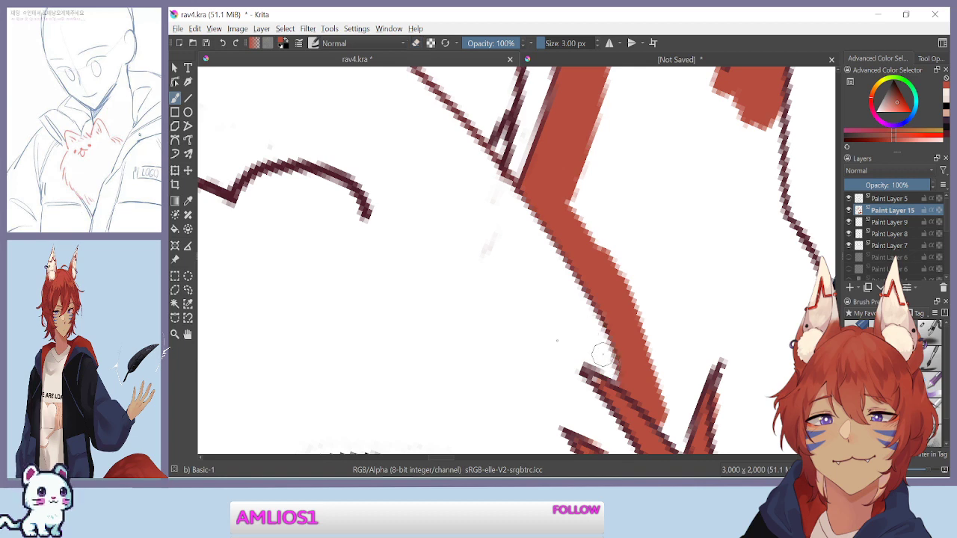
pyautogui.press('e')
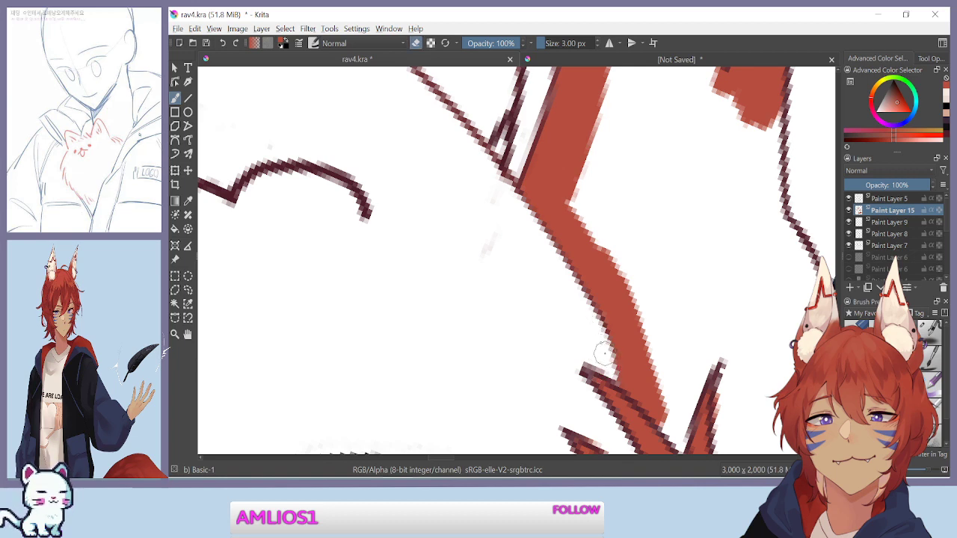
# Fill the interior of the hair section beside the neck with red, using a 5 px brush
pyautogui.press('-')
pyautogui.press('-')
pyautogui.press('-')
pyautogui.press('-')
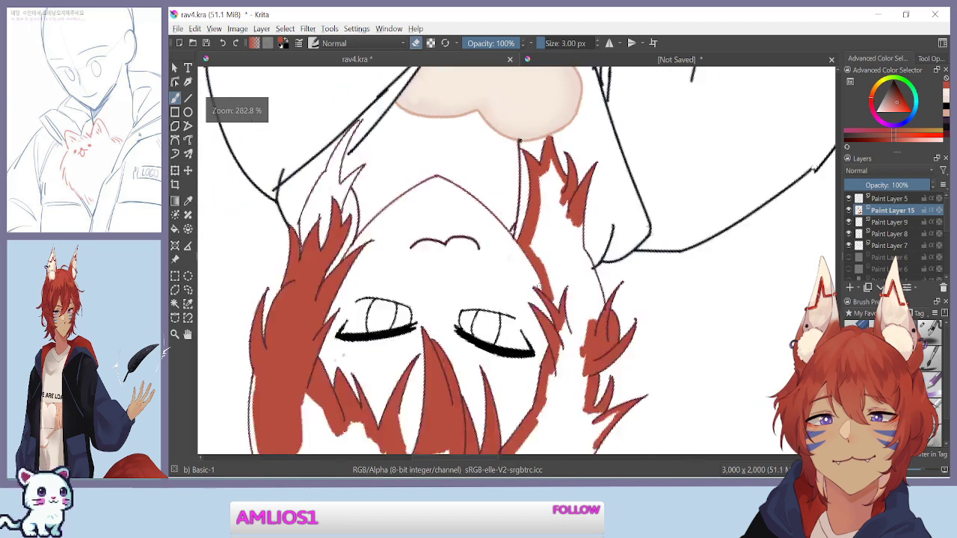
pyautogui.moveTo(320, 326); pyautogui.dragTo(361, 273)
pyautogui.moveTo(592, 234); pyautogui.dragTo(577, 312)
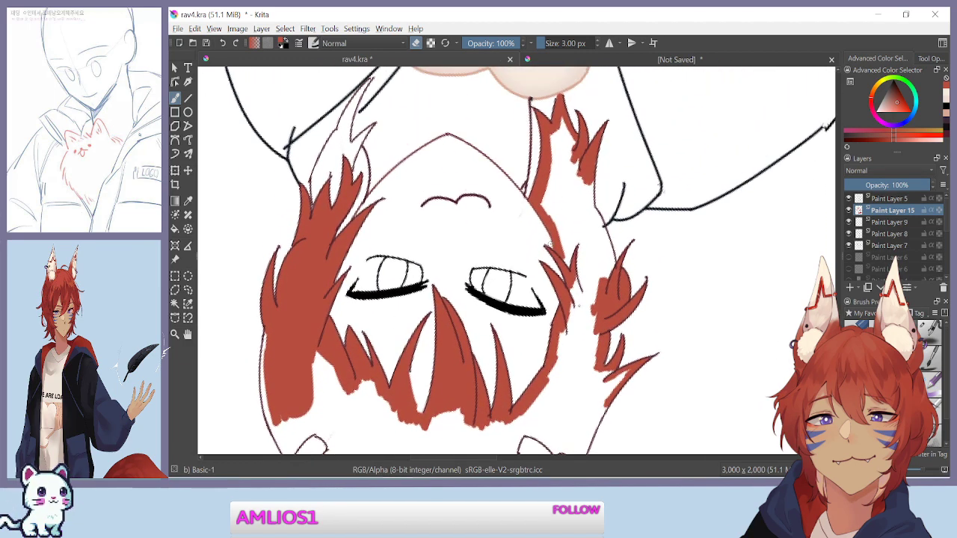
pyautogui.moveTo(566, 122); pyautogui.dragTo(575, 148)
pyautogui.press('e')
pyautogui.hotkey('ctrl', 'z')
pyautogui.press(']')
pyautogui.press(']')
pyautogui.moveTo(566, 117)
pyautogui.mouseDown()
pyautogui.moveTo(577, 163)
pyautogui.moveTo(557, 157)
pyautogui.moveTo(549, 205)
pyautogui.moveTo(551, 186)
pyautogui.moveTo(554, 223)
pyautogui.moveTo(563, 171)
pyautogui.moveTo(569, 239)
pyautogui.moveTo(579, 166)
pyautogui.mouseUp()
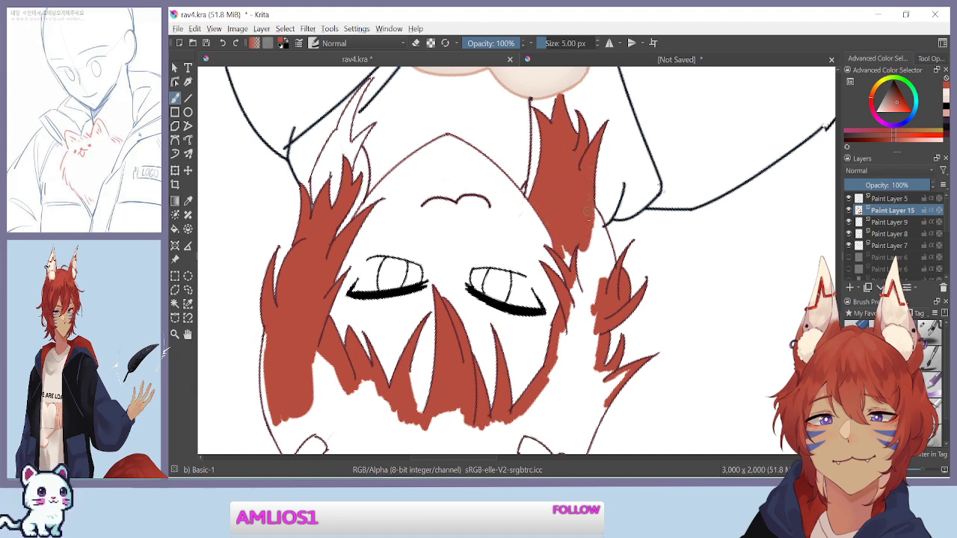
# Fill the hair area around the cheek tufts and between the inner and outer locks beside the eye with red
pyautogui.hotkey('ctrl', '+')
pyautogui.hotkey('ctrl', '+')
pyautogui.moveTo(692, 205)
pyautogui.mouseDown()
pyautogui.moveTo(672, 167)
pyautogui.moveTo(711, 273)
pyautogui.moveTo(655, 172)
pyautogui.moveTo(669, 300)
pyautogui.moveTo(662, 247)
pyautogui.moveTo(655, 288)
pyautogui.moveTo(641, 239)
pyautogui.moveTo(610, 205)
pyautogui.mouseUp()
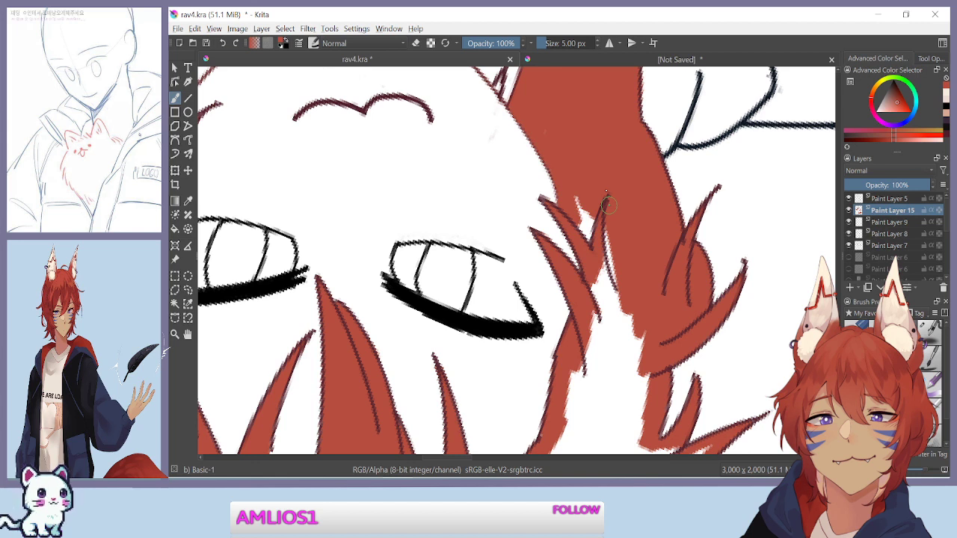
pyautogui.moveTo(611, 224)
pyautogui.mouseDown()
pyautogui.moveTo(610, 275)
pyautogui.moveTo(579, 195)
pyautogui.mouseUp()
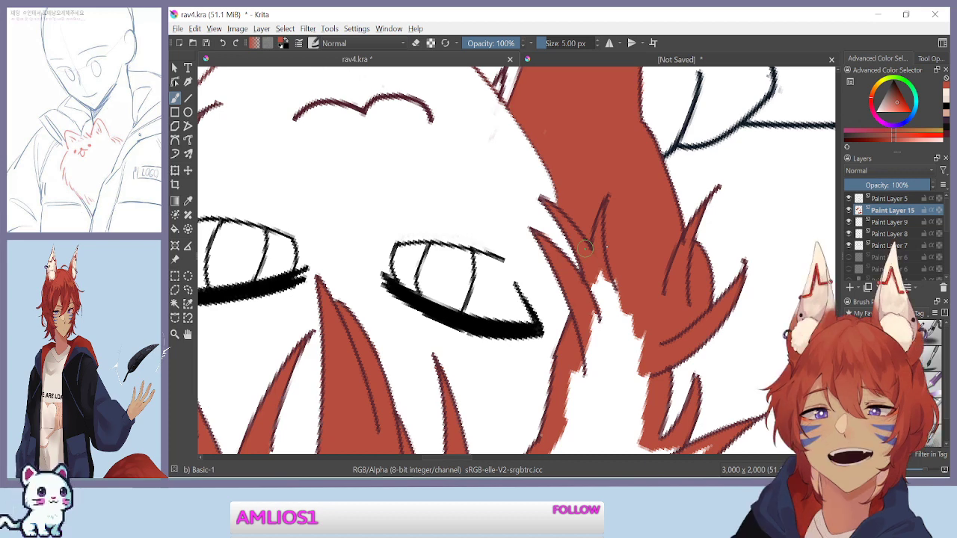
pyautogui.moveTo(585, 344); pyautogui.dragTo(559, 220)
pyautogui.moveTo(573, 140)
pyautogui.mouseDown()
pyautogui.moveTo(570, 238)
pyautogui.moveTo(582, 144)
pyautogui.moveTo(599, 252)
pyautogui.moveTo(618, 287)
pyautogui.mouseUp()
pyautogui.moveTo(613, 232)
pyautogui.mouseDown()
pyautogui.moveTo(610, 261)
pyautogui.moveTo(588, 181)
pyautogui.moveTo(566, 270)
pyautogui.moveTo(544, 325)
pyautogui.moveTo(531, 328)
pyautogui.moveTo(541, 279)
pyautogui.moveTo(526, 338)
pyautogui.mouseUp()
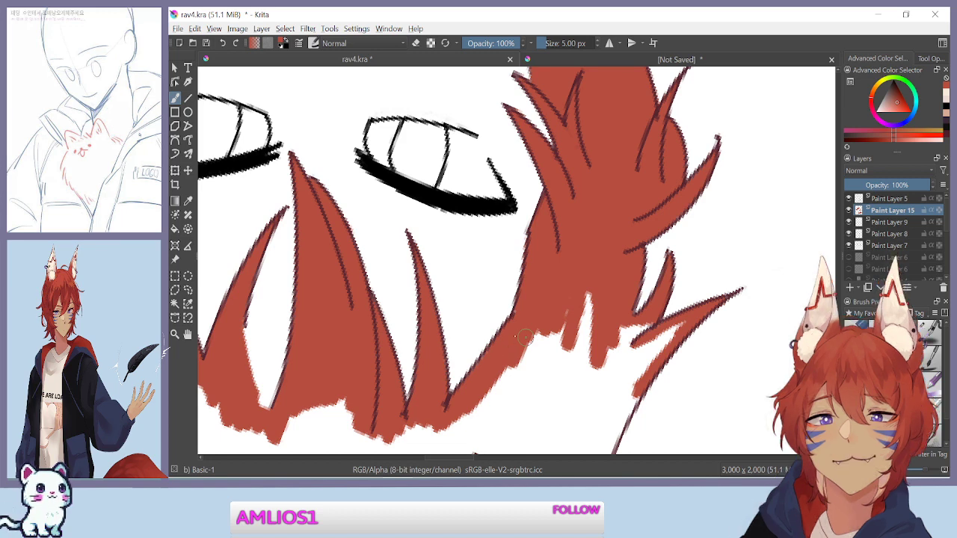
# Fill the ragged gaps between the bangs and the outer spikes with red, including the outermost spike's base
pyautogui.moveTo(526, 338); pyautogui.dragTo(524, 232)
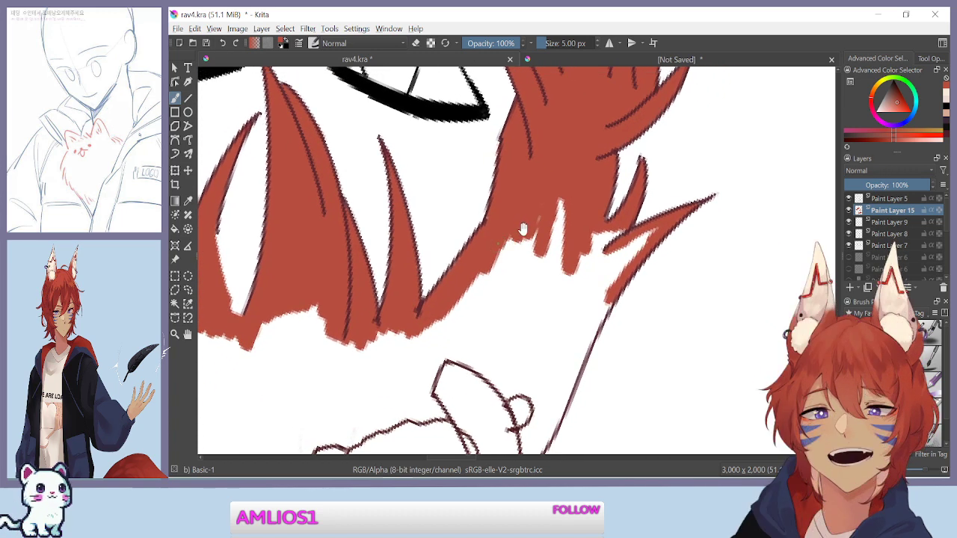
pyautogui.moveTo(505, 158); pyautogui.dragTo(477, 235)
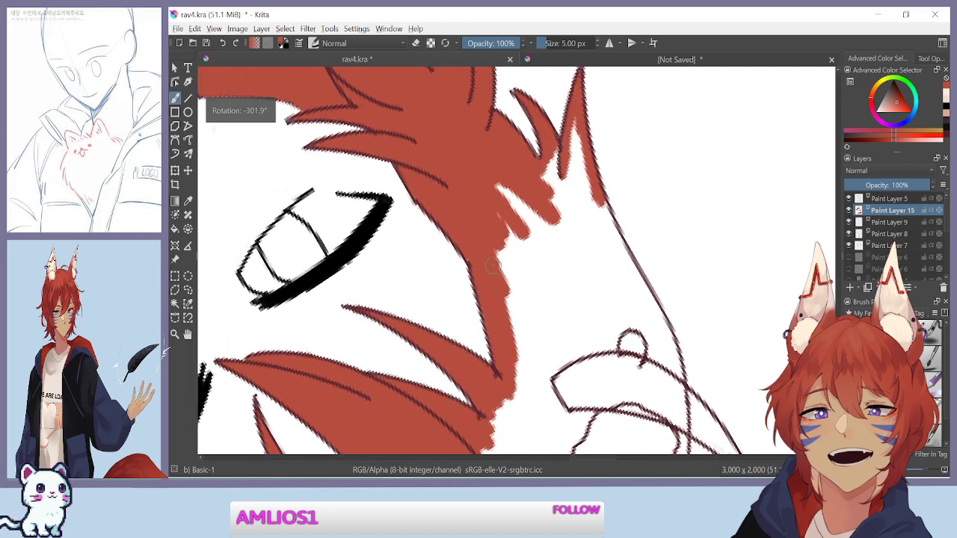
pyautogui.moveTo(604, 202)
pyautogui.mouseDown()
pyautogui.moveTo(596, 246)
pyautogui.moveTo(575, 134)
pyautogui.moveTo(557, 232)
pyautogui.mouseUp()
pyautogui.moveTo(539, 194)
pyautogui.mouseDown()
pyautogui.moveTo(551, 150)
pyautogui.moveTo(553, 193)
pyautogui.moveTo(562, 175)
pyautogui.moveTo(567, 285)
pyautogui.moveTo(518, 172)
pyautogui.moveTo(510, 176)
pyautogui.moveTo(516, 256)
pyautogui.moveTo(501, 274)
pyautogui.mouseUp()
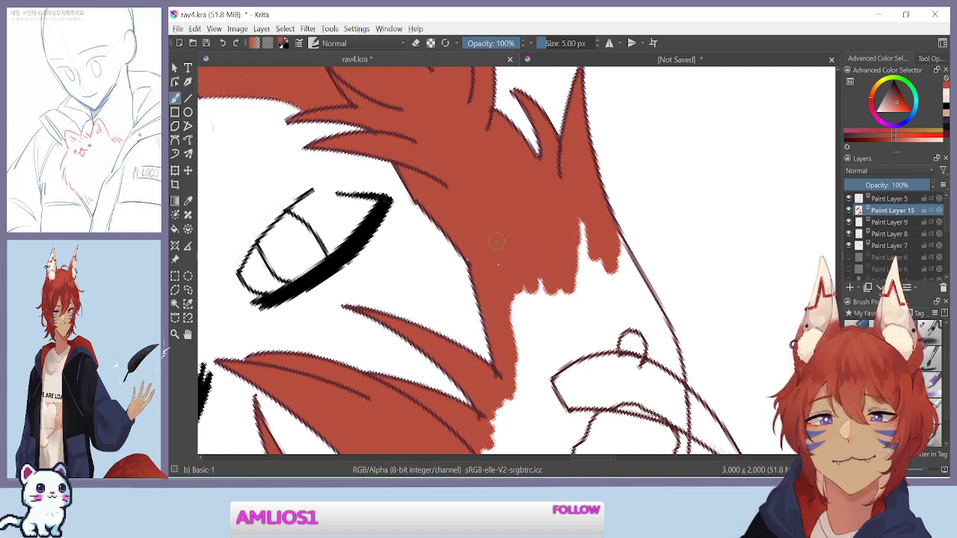
# Fill the hair with red down toward the ear base, with a band along the outer outline
pyautogui.scroll(-2, 497, 241)
pyautogui.scroll(2, 496, 241)
pyautogui.moveTo(618, 224)
pyautogui.mouseDown()
pyautogui.moveTo(646, 300)
pyautogui.moveTo(614, 248)
pyautogui.moveTo(645, 320)
pyautogui.moveTo(645, 391)
pyautogui.moveTo(635, 359)
pyautogui.mouseUp()
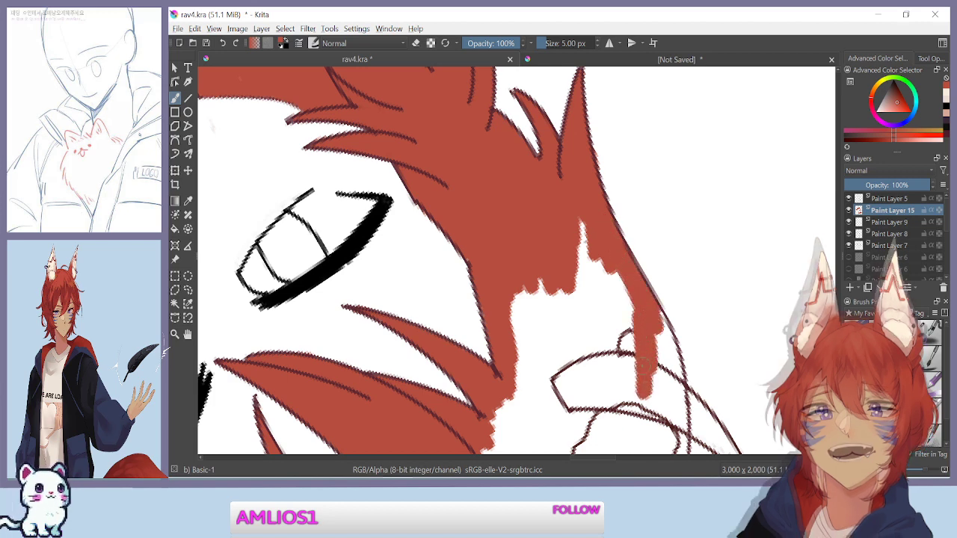
pyautogui.hotkey('ctrl', 'z')
pyautogui.scroll(3, 528, 329)
pyautogui.moveTo(449, 131)
pyautogui.mouseDown()
pyautogui.moveTo(552, 337)
pyautogui.moveTo(524, 280)
pyautogui.moveTo(471, 217)
pyautogui.moveTo(445, 224)
pyautogui.moveTo(419, 250)
pyautogui.moveTo(386, 241)
pyautogui.moveTo(340, 311)
pyautogui.moveTo(316, 265)
pyautogui.moveTo(314, 353)
pyautogui.moveTo(327, 323)
pyautogui.moveTo(416, 283)
pyautogui.mouseUp()
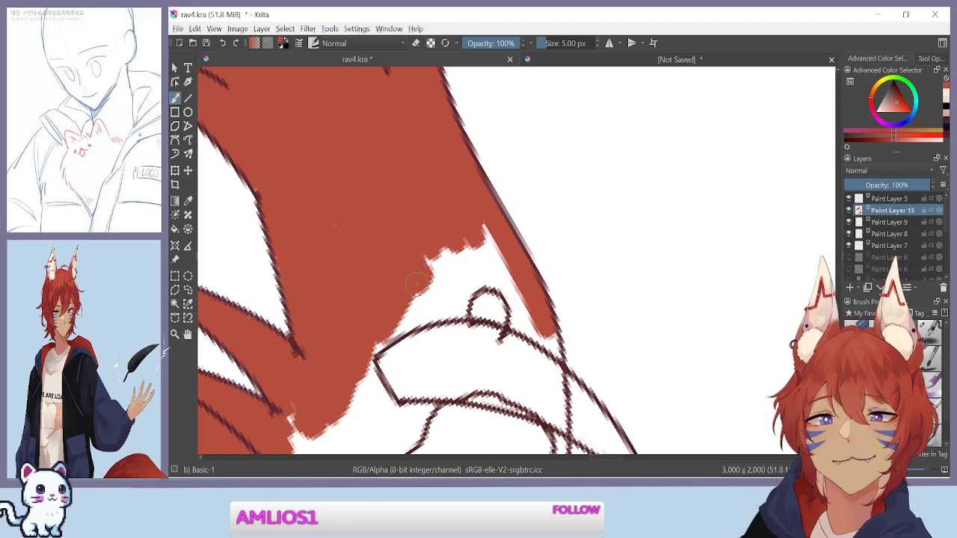
# Move Paint Layer 15 beneath Paint Layer 9 and check the order with a test stroke over the small ring, undoing it
pyautogui.moveTo(882, 211); pyautogui.dragTo(881, 227)
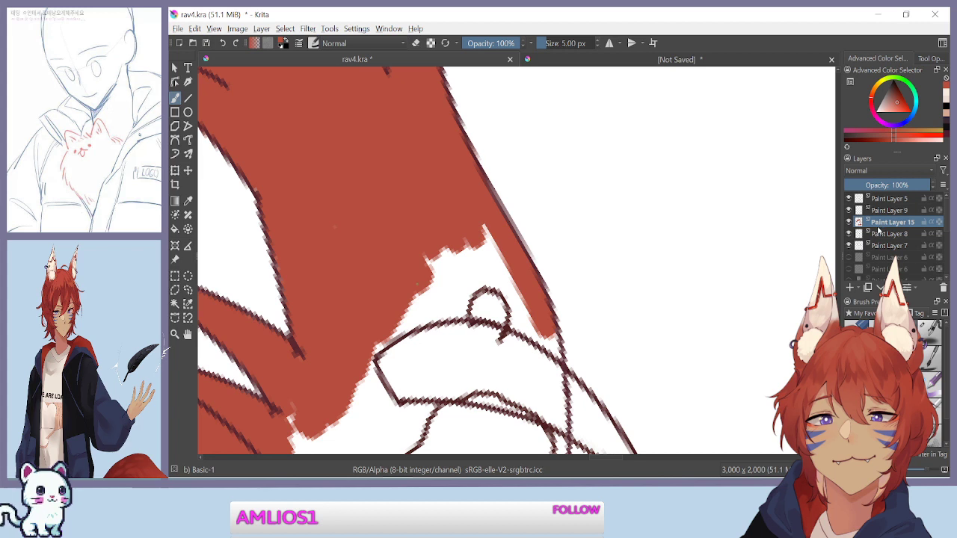
pyautogui.click(848, 211)
pyautogui.click(848, 210)
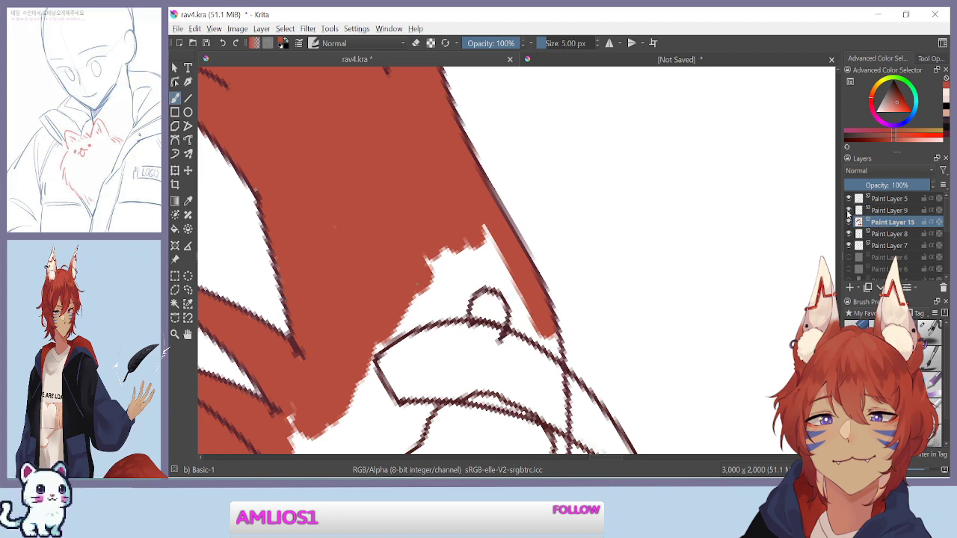
pyautogui.moveTo(457, 267); pyautogui.dragTo(470, 283)
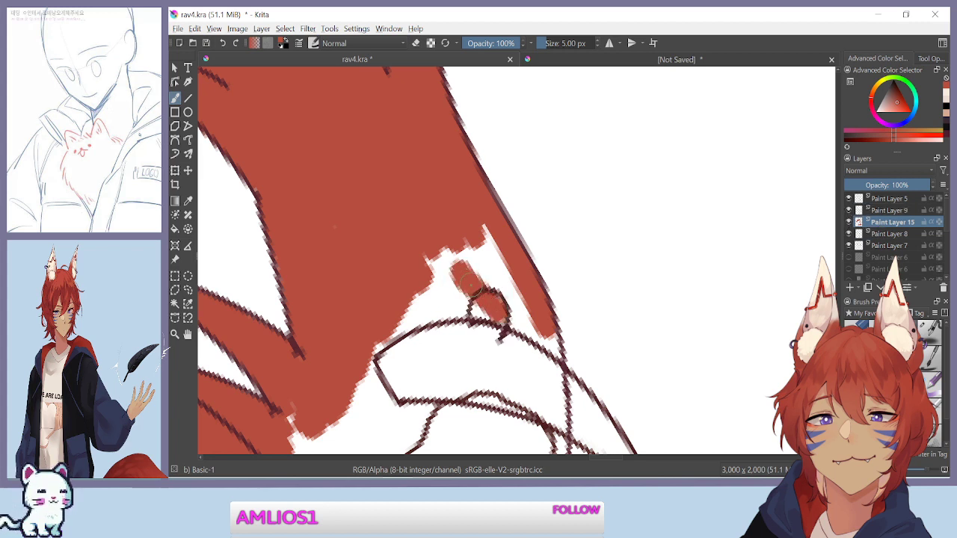
pyautogui.hotkey('ctrl', 'z')
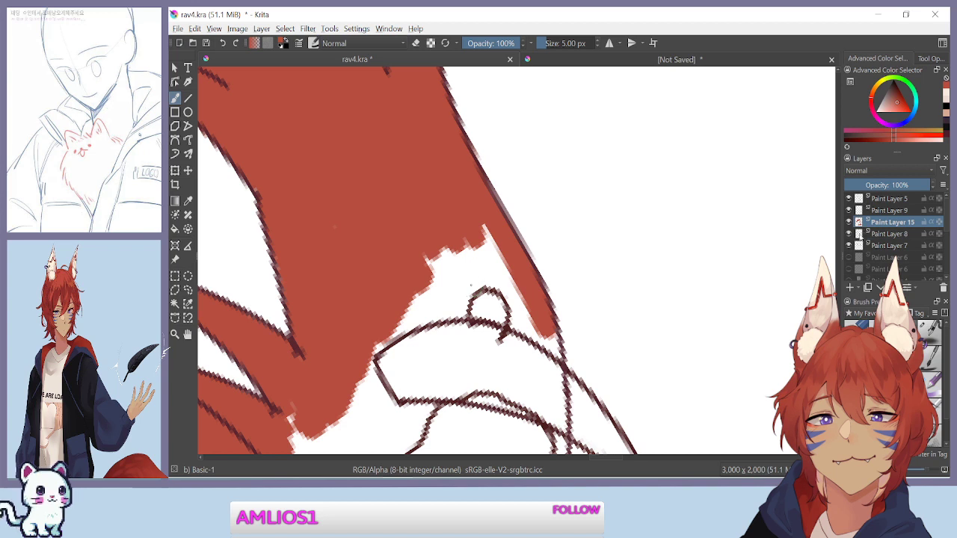
# Move Paint Layer 15 beneath Paint Layer 8 and toggle Paint Layer 8's visibility to check its content
pyautogui.moveTo(875, 224); pyautogui.dragTo(853, 233)
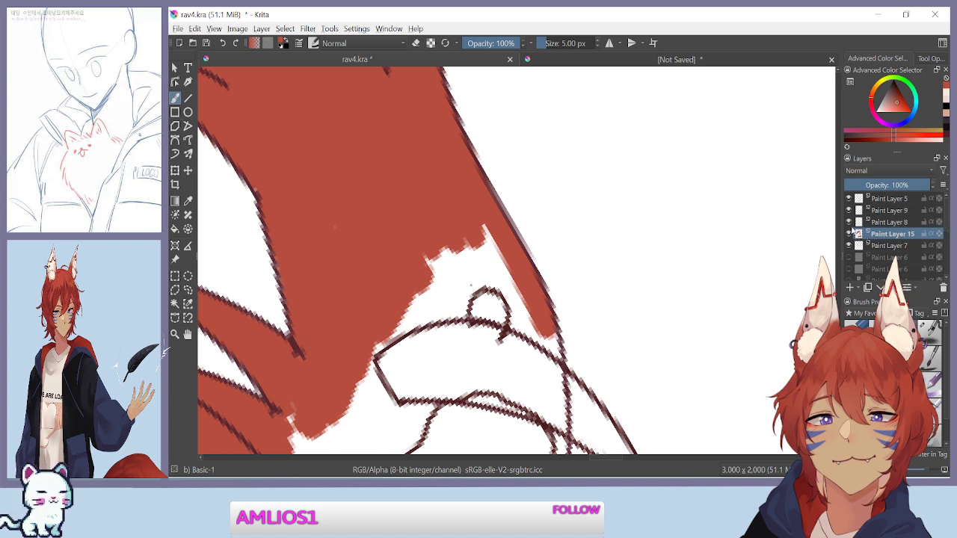
pyautogui.click(849, 223)
pyautogui.click(848, 223)
pyautogui.click(849, 223)
pyautogui.click(849, 223)
pyautogui.moveTo(417, 348); pyautogui.dragTo(438, 204)
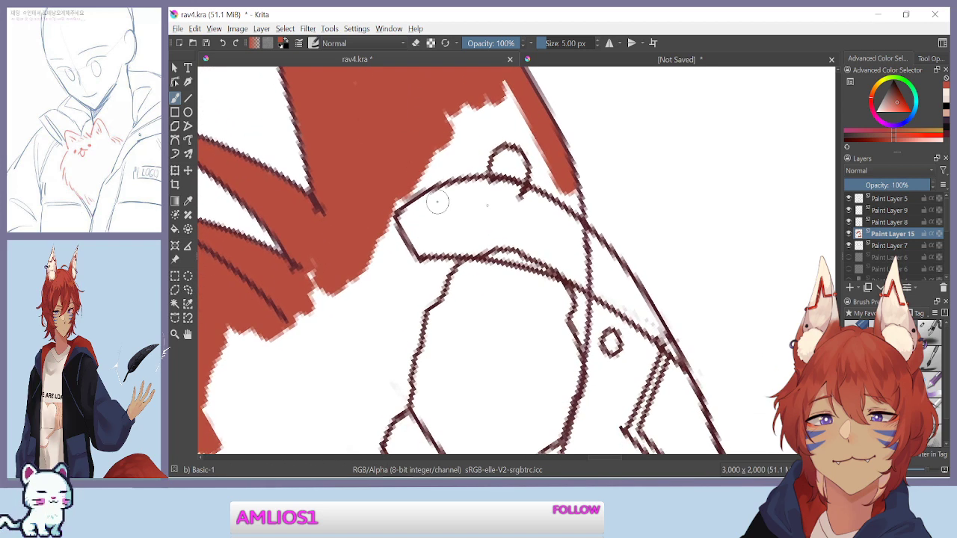
pyautogui.moveTo(505, 207); pyautogui.dragTo(509, 287)
pyautogui.hotkey('ctrl', 'z')
pyautogui.moveTo(491, 199); pyautogui.dragTo(527, 243)
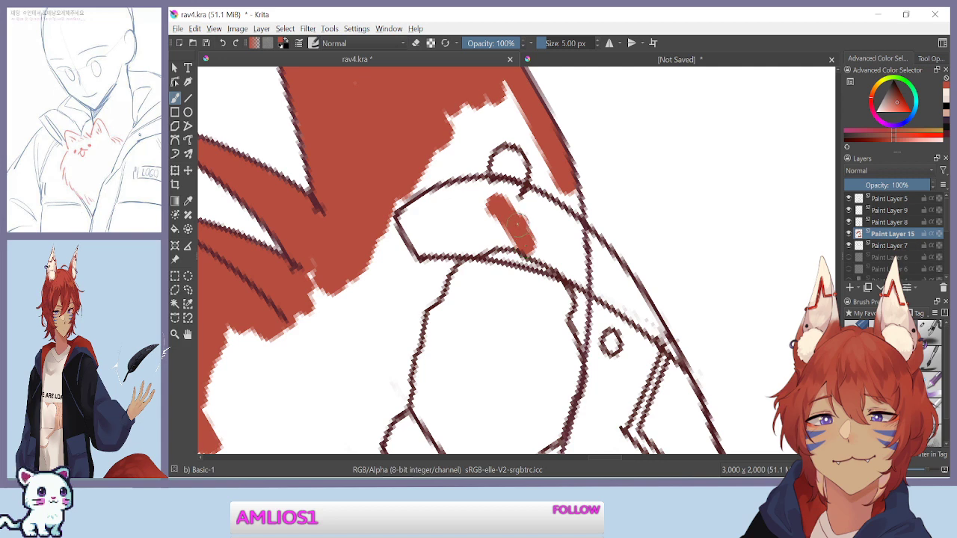
pyautogui.hotkey('ctrl', 'z')
# Fill the ragged gap between the hair and the top of the ear base with red, up to the small ring
pyautogui.hotkey('ctrl', '-')
pyautogui.hotkey('ctrl', '-')
pyautogui.hotkey('ctrl', '-')
pyautogui.hotkey('ctrl', '-')
pyautogui.hotkey('ctrl', '+')
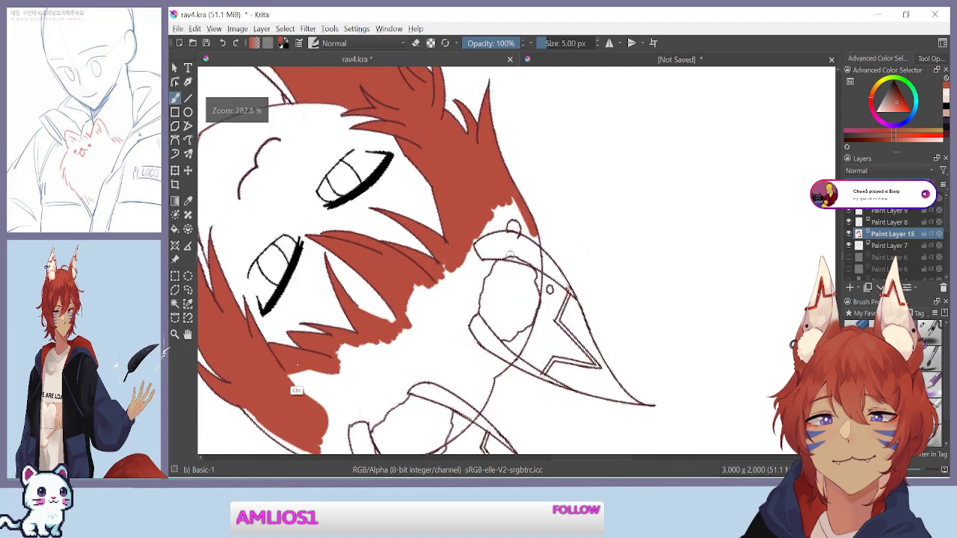
pyautogui.scroll(2, 510, 254)
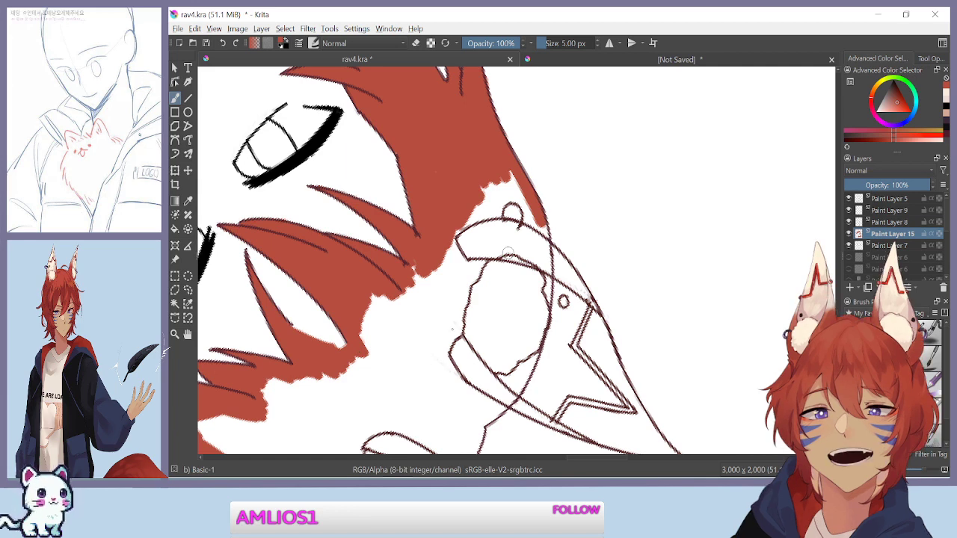
pyautogui.moveTo(401, 355); pyautogui.dragTo(470, 296)
pyautogui.moveTo(514, 237); pyautogui.dragTo(439, 314)
pyautogui.moveTo(502, 216); pyautogui.dragTo(472, 202)
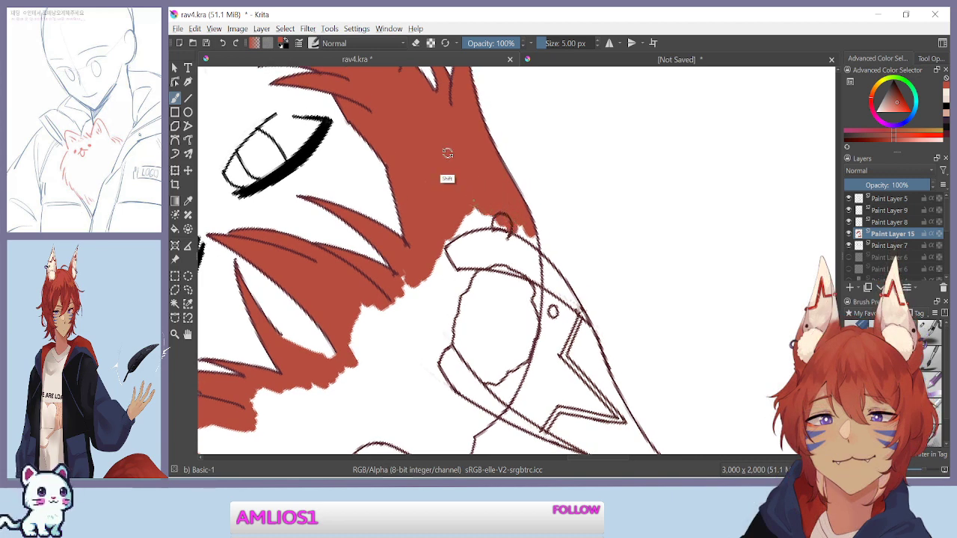
# Paint red up to the ear base's edge, from the small ring down to the base's corner
pyautogui.moveTo(447, 153); pyautogui.dragTo(454, 276)
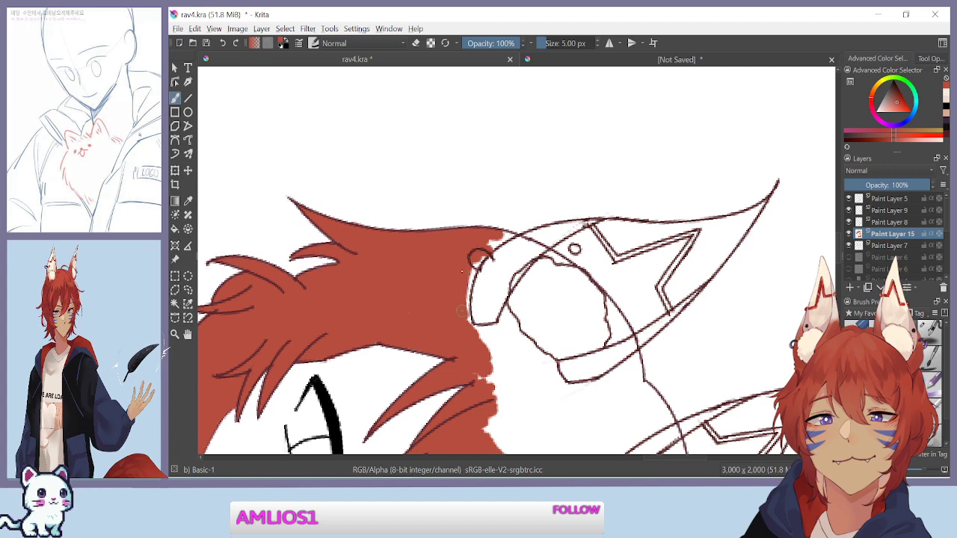
pyautogui.press('+')
pyautogui.press('+')
pyautogui.hotkey('ctrl', 'z')
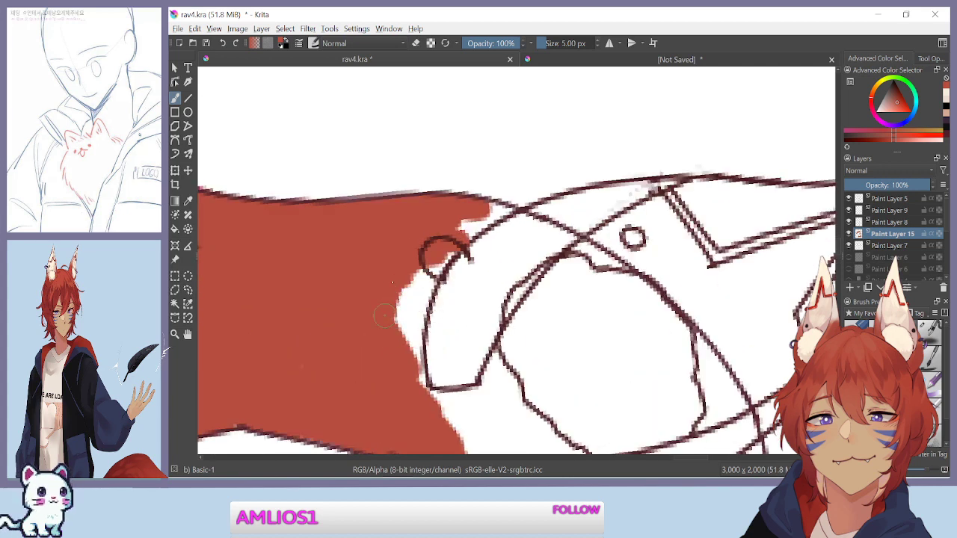
pyautogui.moveTo(401, 288)
pyautogui.mouseDown()
pyautogui.moveTo(410, 358)
pyautogui.moveTo(428, 272)
pyautogui.mouseUp()
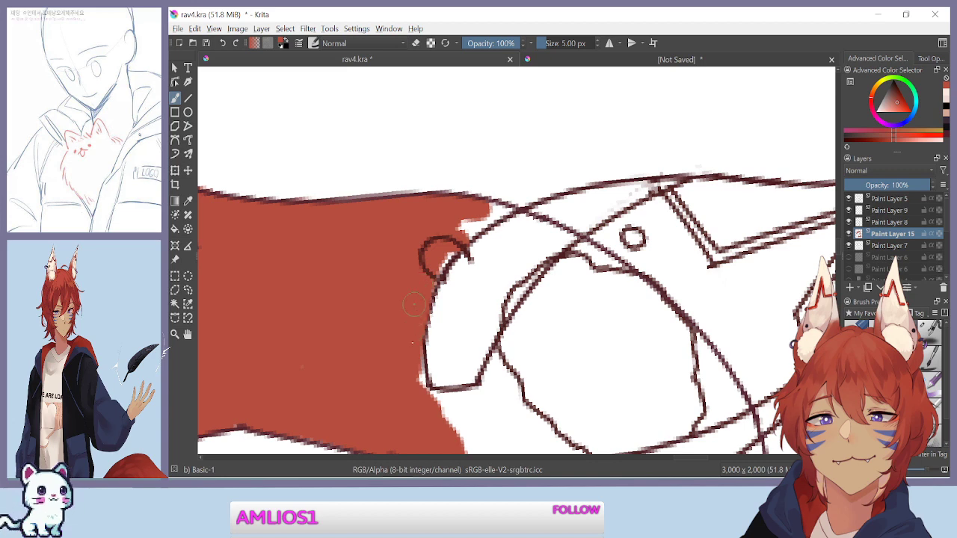
pyautogui.moveTo(410, 341); pyautogui.dragTo(419, 392)
# Fill the inside of the small ring and the notch above it with red, up to the ear line
pyautogui.press('+')
pyautogui.moveTo(367, 224); pyautogui.dragTo(364, 307)
pyautogui.keyDown('shift'); pyautogui.moveTo(367, 267); pyautogui.dragTo(306, 355); pyautogui.keyUp('shift')
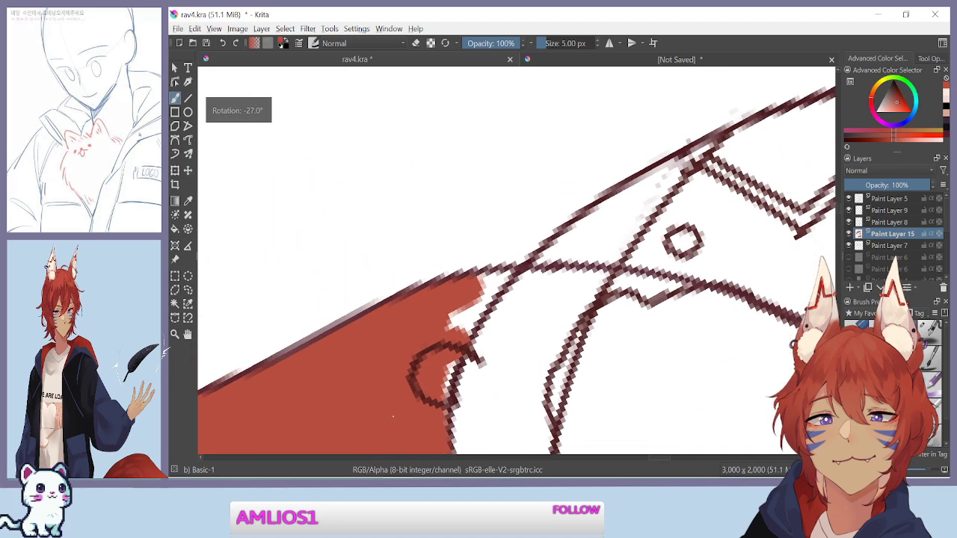
pyautogui.moveTo(393, 400); pyautogui.dragTo(427, 299)
pyautogui.moveTo(485, 232); pyautogui.dragTo(470, 278)
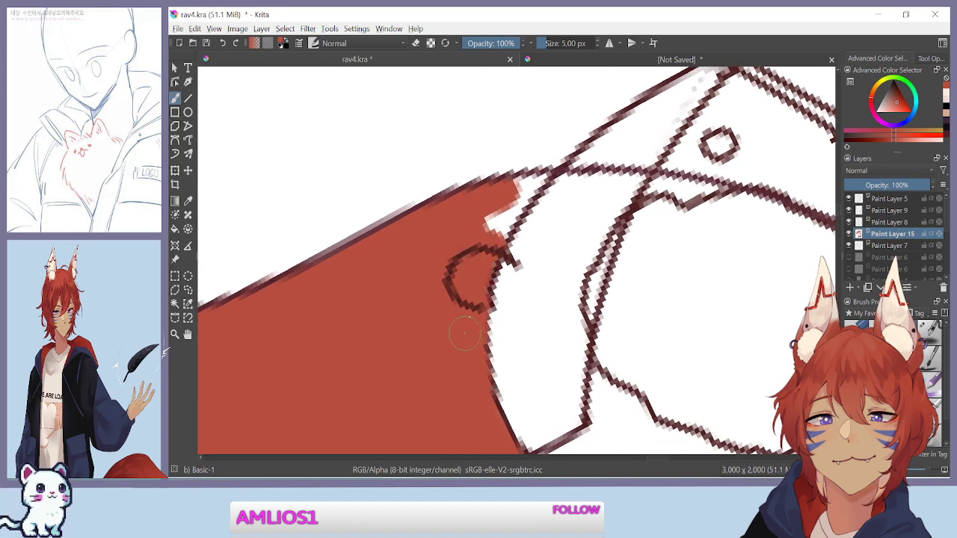
pyautogui.moveTo(468, 316); pyautogui.dragTo(506, 271)
pyautogui.hotkey('ctrl', 'z')
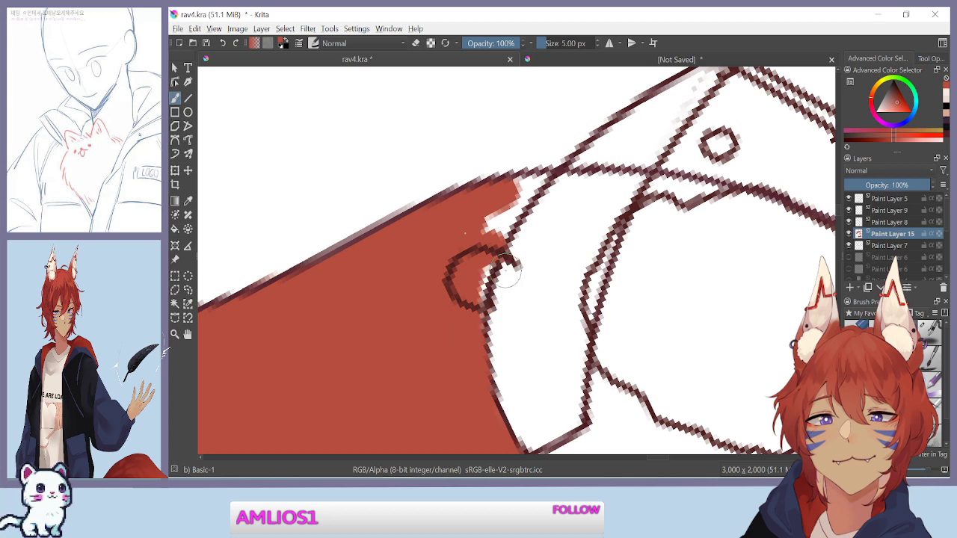
pyautogui.moveTo(480, 272); pyautogui.dragTo(470, 291)
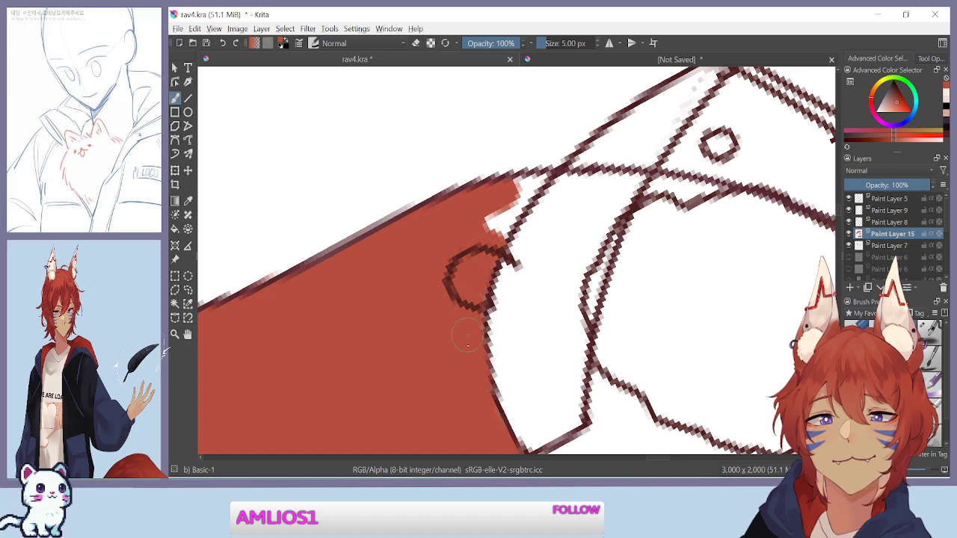
pyautogui.moveTo(497, 228)
pyautogui.mouseDown()
pyautogui.moveTo(482, 213)
pyautogui.moveTo(505, 221)
pyautogui.moveTo(494, 213)
pyautogui.mouseUp()
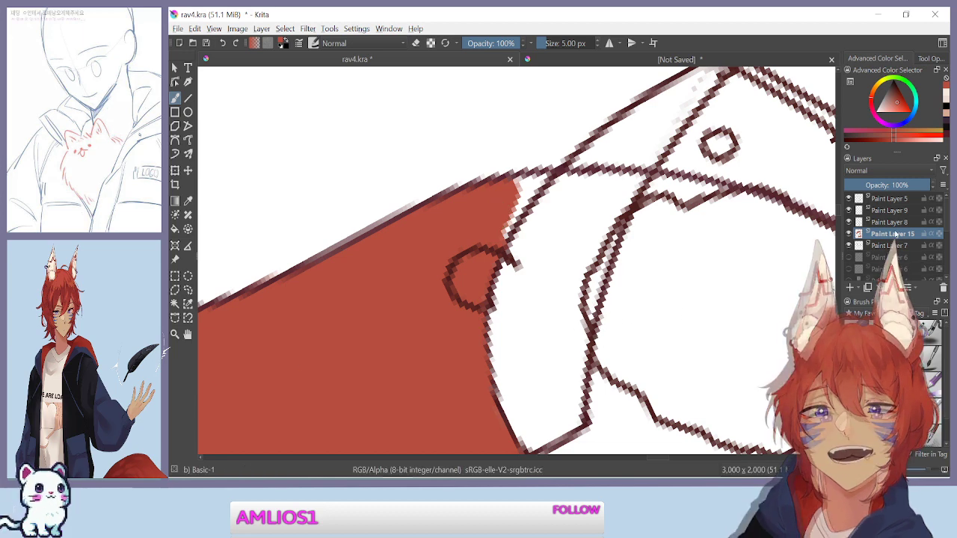
# Try red test strokes over the ear edge on Paint Layer 9 and Paint Layer 8, undoing them
pyautogui.moveTo(494, 258); pyautogui.dragTo(567, 347)
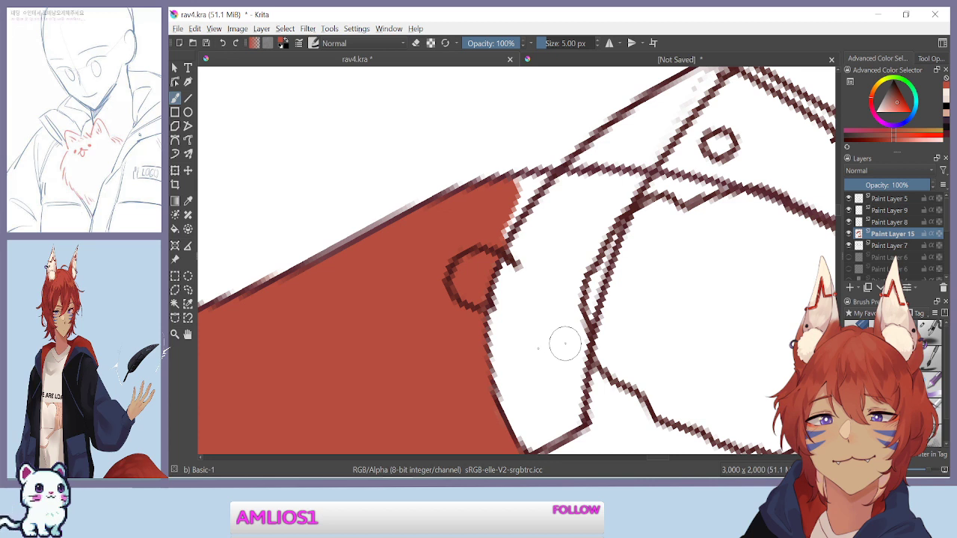
pyautogui.click(888, 211)
pyautogui.moveTo(485, 246); pyautogui.dragTo(538, 310)
pyautogui.hotkey('ctrl', 'z')
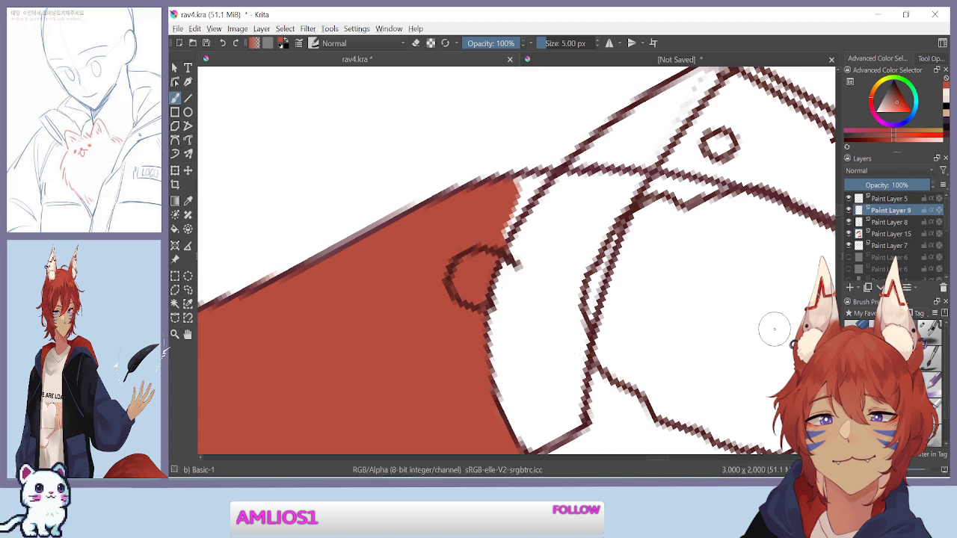
pyautogui.click(899, 224)
pyautogui.moveTo(478, 241); pyautogui.dragTo(521, 282)
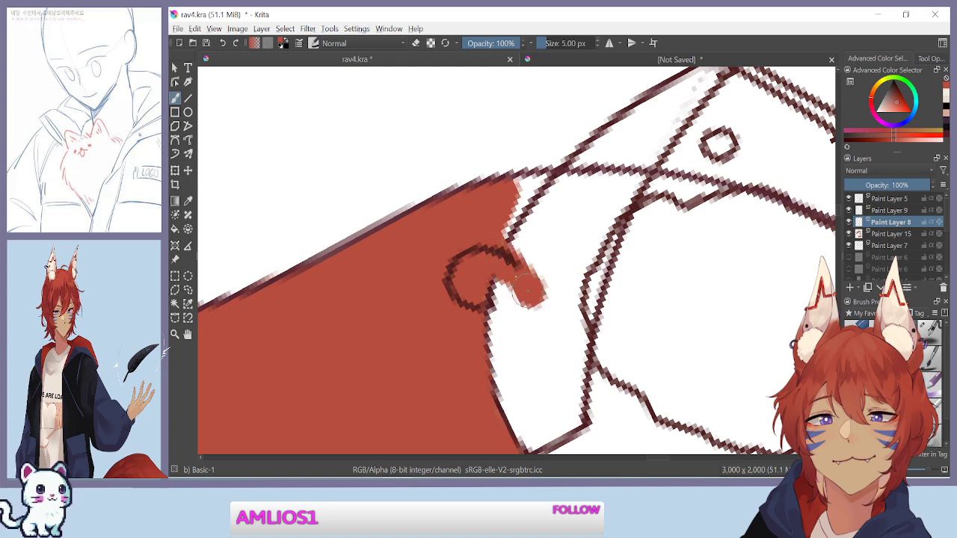
pyautogui.hotkey('ctrl', 'z')
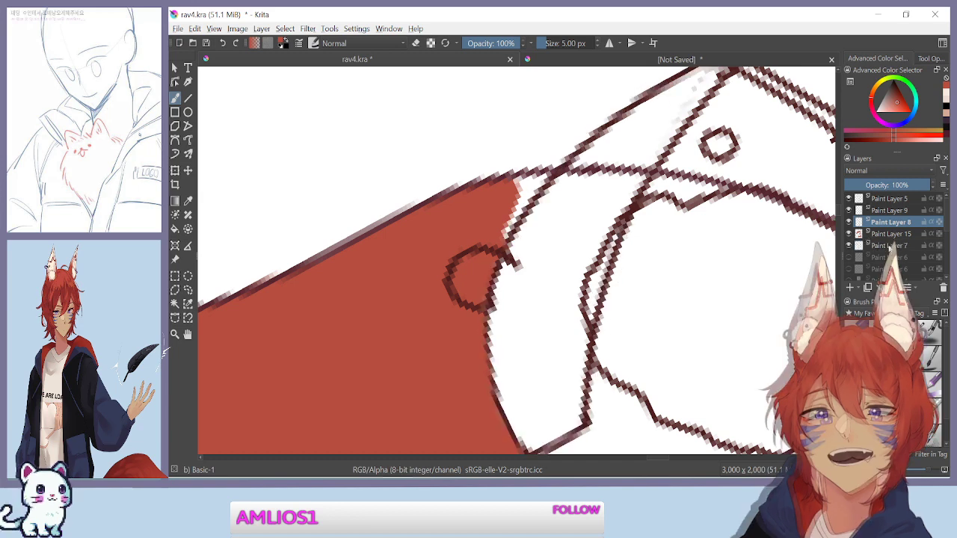
# Move Paint Layer 15 beneath Paint Layer 7 and check the order with a test stroke over the ring's end, undoing it
pyautogui.click(891, 235)
pyautogui.moveTo(892, 241); pyautogui.dragTo(887, 251)
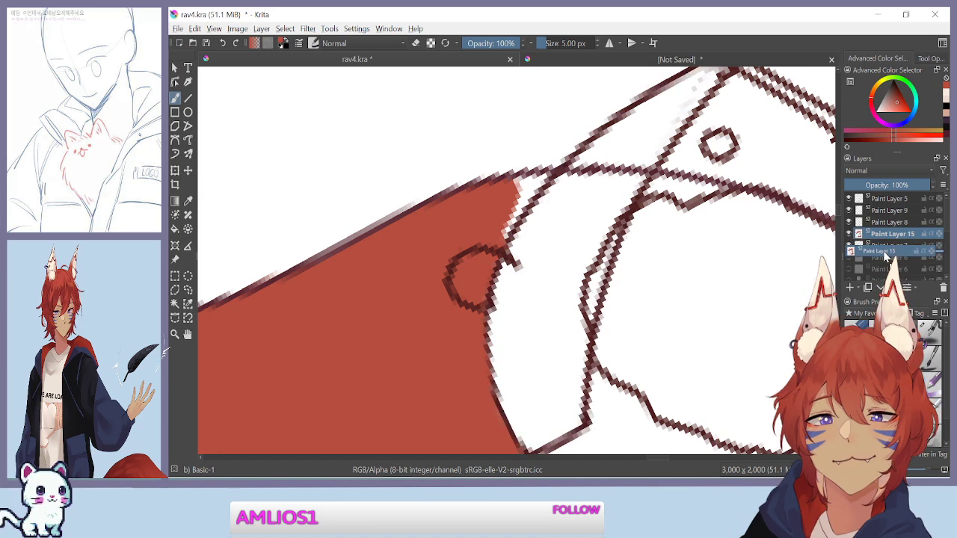
pyautogui.moveTo(508, 233); pyautogui.dragTo(530, 286)
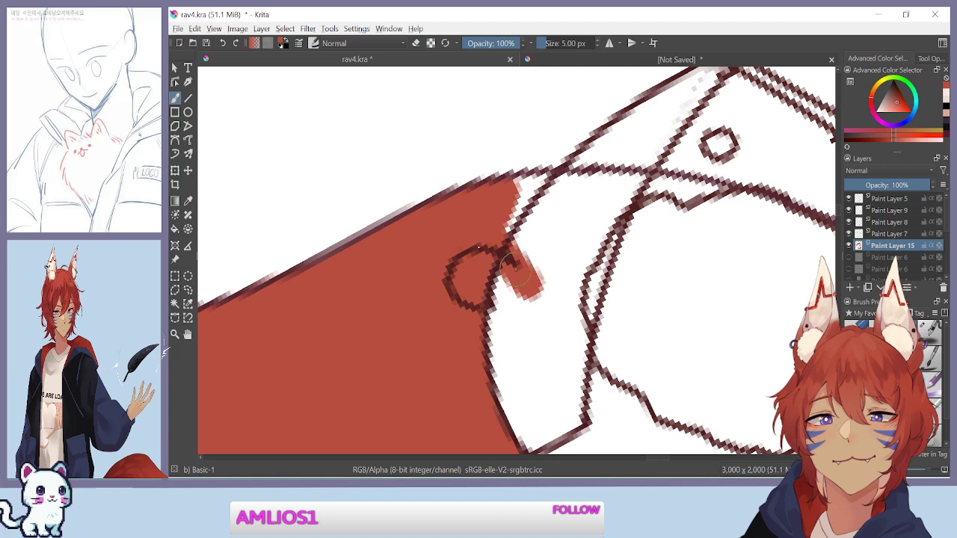
pyautogui.hotkey('ctrl', 'z')
# Fill the narrow tip between the outer hair outline and the ear with red, reducing the brush to 2 px
pyautogui.moveTo(496, 226); pyautogui.dragTo(503, 213)
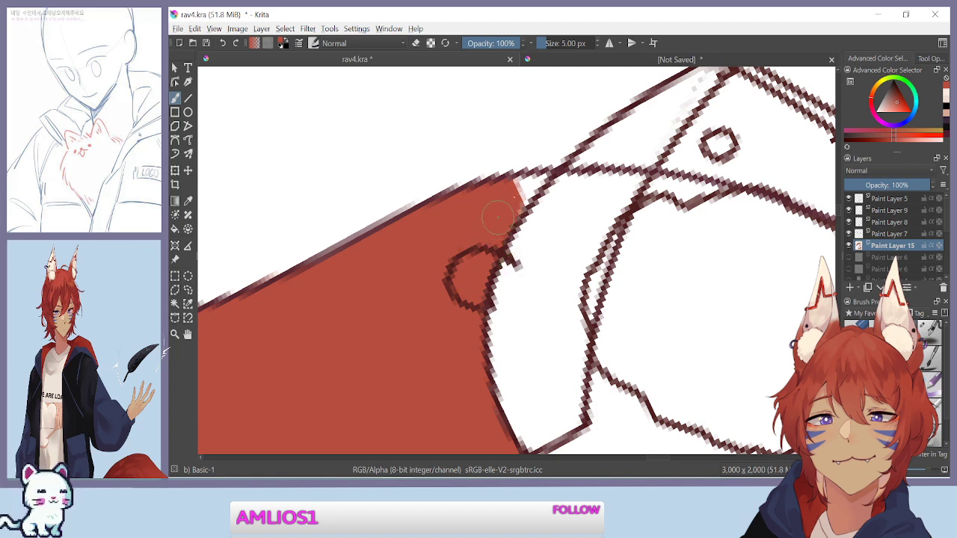
pyautogui.press('+')
pyautogui.moveTo(409, 137)
pyautogui.mouseDown()
pyautogui.moveTo(384, 285)
pyautogui.moveTo(398, 318)
pyautogui.mouseUp()
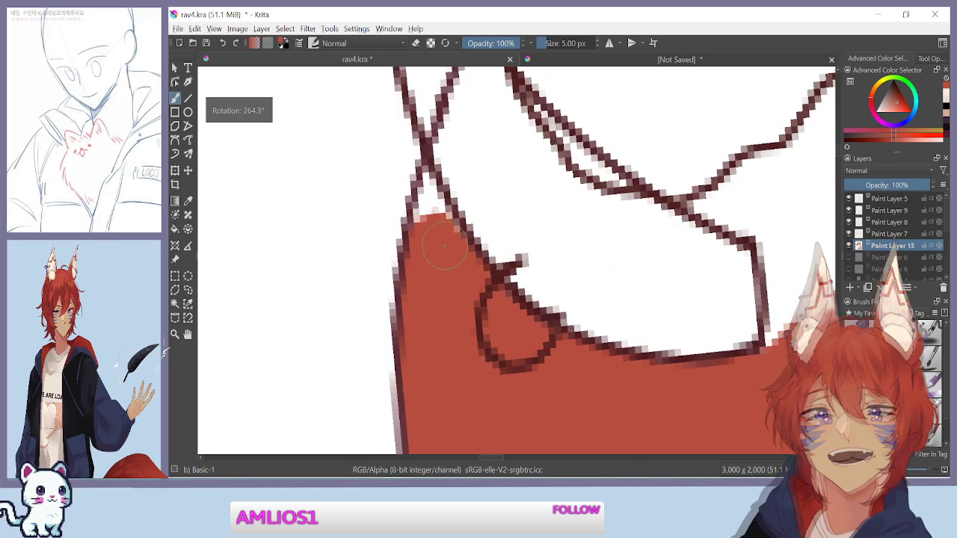
pyautogui.moveTo(442, 244); pyautogui.dragTo(435, 223)
pyautogui.press('+')
pyautogui.press('[')
pyautogui.moveTo(390, 176)
pyautogui.mouseDown()
pyautogui.moveTo(395, 131)
pyautogui.moveTo(378, 193)
pyautogui.mouseUp()
pyautogui.moveTo(445, 365); pyautogui.dragTo(398, 280)
# Paint a red band along the ear base's short end and around its corner to the inner-ear fluff
pyautogui.hotkey('ctrl', '-')
pyautogui.hotkey('ctrl', '-')
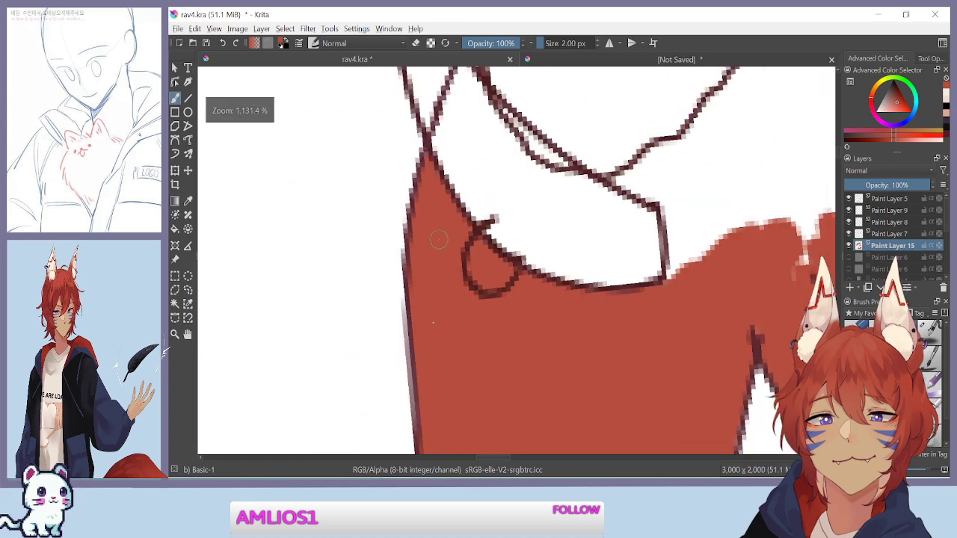
pyautogui.moveTo(447, 253); pyautogui.dragTo(454, 220)
pyautogui.moveTo(682, 267); pyautogui.dragTo(650, 342)
pyautogui.moveTo(645, 280); pyautogui.dragTo(438, 279)
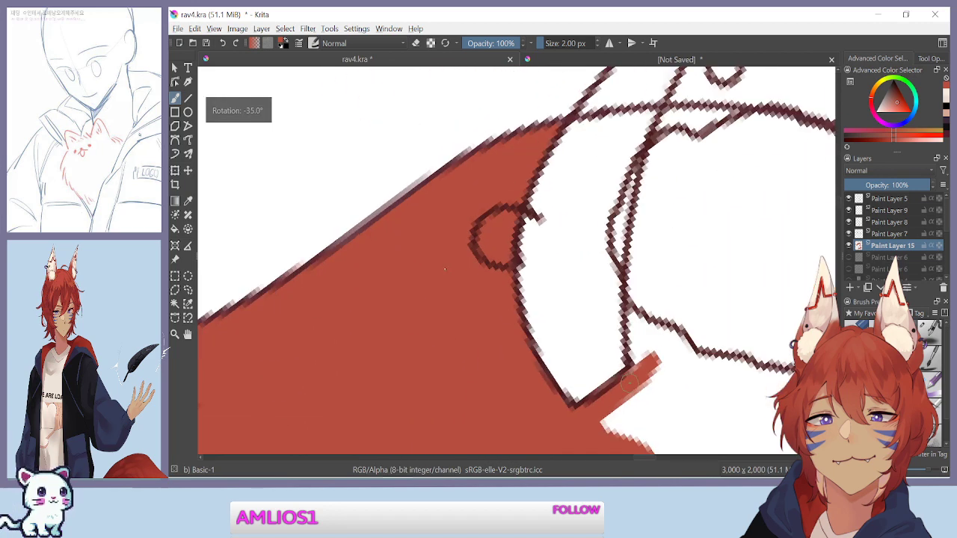
pyautogui.moveTo(468, 349)
pyautogui.mouseDown()
pyautogui.moveTo(357, 273)
pyautogui.moveTo(337, 286)
pyautogui.mouseUp()
pyautogui.moveTo(504, 256); pyautogui.dragTo(499, 297)
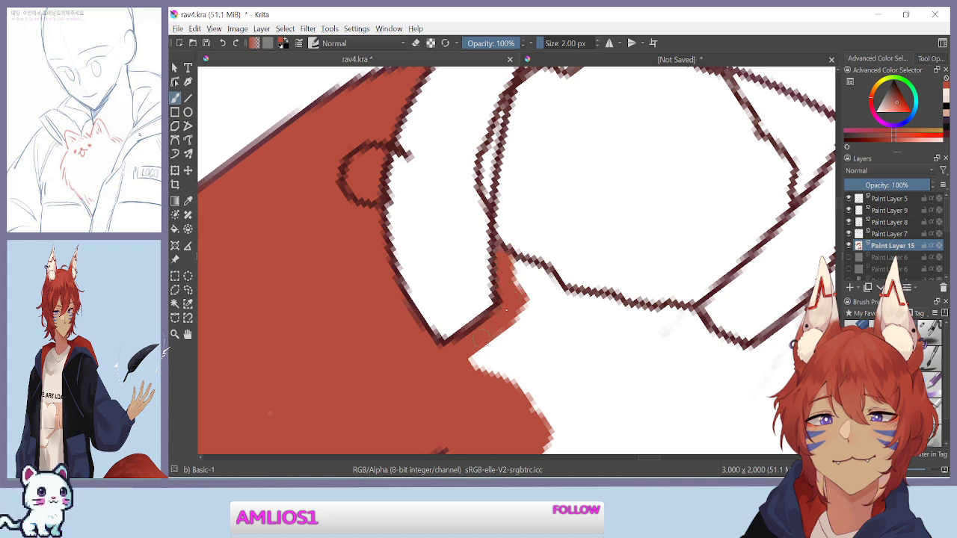
# Paint a thin red band along the outside of the inner-ear fluff outline, from the ear base's corner downward
pyautogui.moveTo(457, 367); pyautogui.dragTo(432, 347)
pyautogui.moveTo(393, 390)
pyautogui.mouseDown()
pyautogui.moveTo(315, 256)
pyautogui.moveTo(313, 311)
pyautogui.mouseUp()
pyautogui.moveTo(432, 182)
pyautogui.mouseDown()
pyautogui.moveTo(459, 209)
pyautogui.moveTo(441, 234)
pyautogui.moveTo(439, 195)
pyautogui.moveTo(451, 242)
pyautogui.mouseUp()
pyautogui.moveTo(316, 342); pyautogui.dragTo(308, 290)
pyautogui.moveTo(418, 349); pyautogui.dragTo(341, 288)
pyautogui.moveTo(392, 177)
pyautogui.mouseDown()
pyautogui.moveTo(449, 240)
pyautogui.moveTo(406, 200)
pyautogui.moveTo(470, 267)
pyautogui.mouseUp()
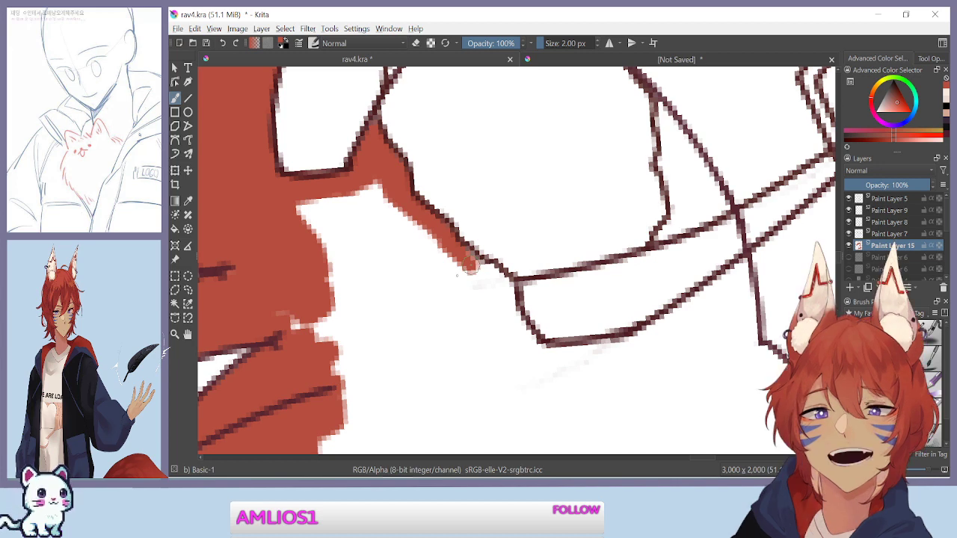
# Extend the red band along the fluff outline toward the ear's lower rim, adding a dab in the unfilled hair area
pyautogui.moveTo(412, 379); pyautogui.dragTo(346, 287)
pyautogui.moveTo(317, 338)
pyautogui.mouseDown()
pyautogui.moveTo(312, 285)
pyautogui.moveTo(380, 323)
pyautogui.mouseUp()
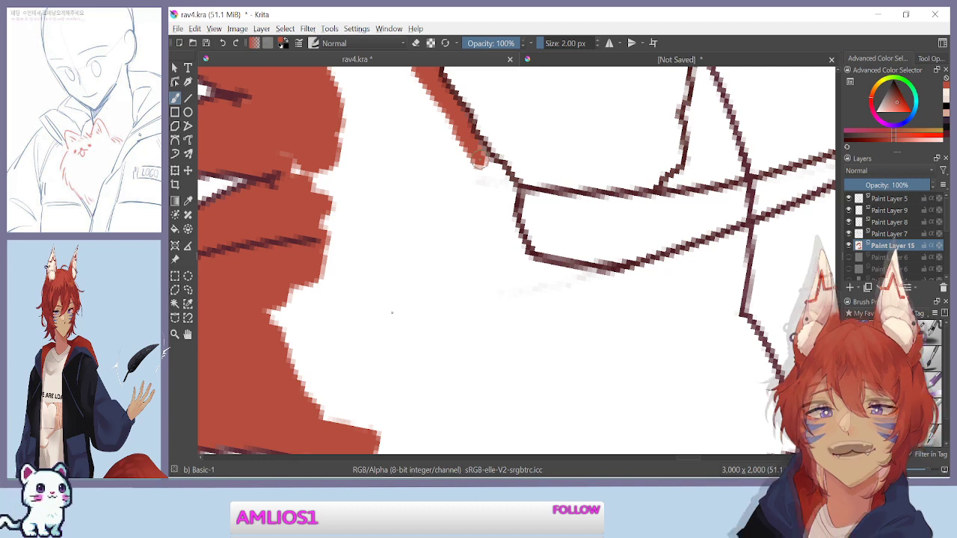
pyautogui.moveTo(387, 273); pyautogui.dragTo(413, 288)
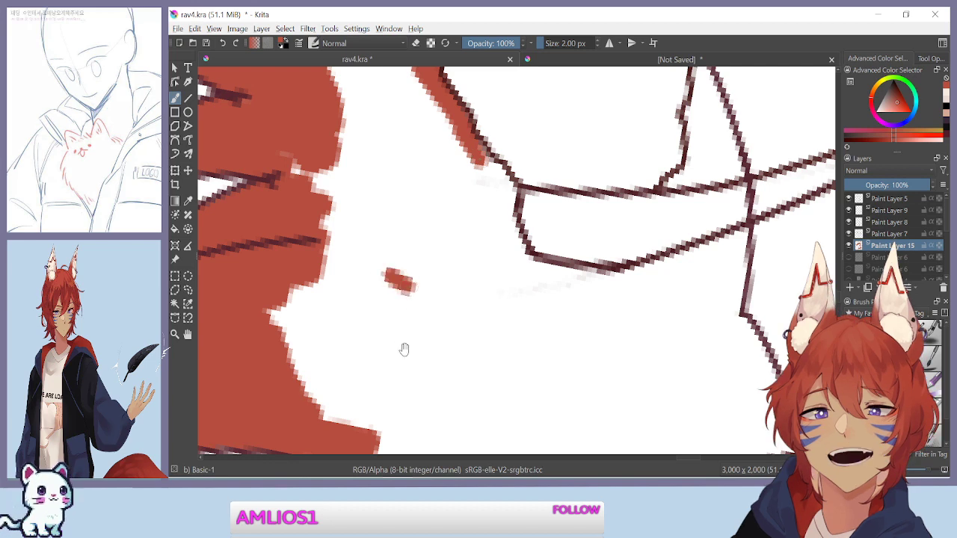
pyautogui.moveTo(401, 341); pyautogui.dragTo(396, 346)
pyautogui.moveTo(476, 166)
pyautogui.mouseDown()
pyautogui.moveTo(503, 194)
pyautogui.moveTo(476, 194)
pyautogui.moveTo(460, 153)
pyautogui.mouseUp()
# Extend the red band along the left ear's fluff outline and beneath the lower corner of its inner rim
pyautogui.moveTo(459, 223); pyautogui.dragTo(451, 337)
pyautogui.moveTo(414, 212)
pyautogui.mouseDown()
pyautogui.moveTo(390, 179)
pyautogui.moveTo(411, 205)
pyautogui.moveTo(338, 187)
pyautogui.moveTo(442, 251)
pyautogui.moveTo(362, 201)
pyautogui.moveTo(326, 200)
pyautogui.moveTo(404, 234)
pyautogui.mouseUp()
pyautogui.moveTo(359, 207); pyautogui.dragTo(299, 119)
pyautogui.moveTo(434, 242); pyautogui.dragTo(450, 301)
pyautogui.moveTo(383, 153)
pyautogui.mouseDown()
pyautogui.moveTo(348, 246)
pyautogui.moveTo(437, 440)
pyautogui.mouseUp()
# Paint a red band along the side of the left ear facing the other ear, up to the head outline
pyautogui.moveTo(527, 139)
pyautogui.mouseDown()
pyautogui.moveTo(505, 98)
pyautogui.moveTo(540, 172)
pyautogui.moveTo(510, 122)
pyautogui.mouseUp()
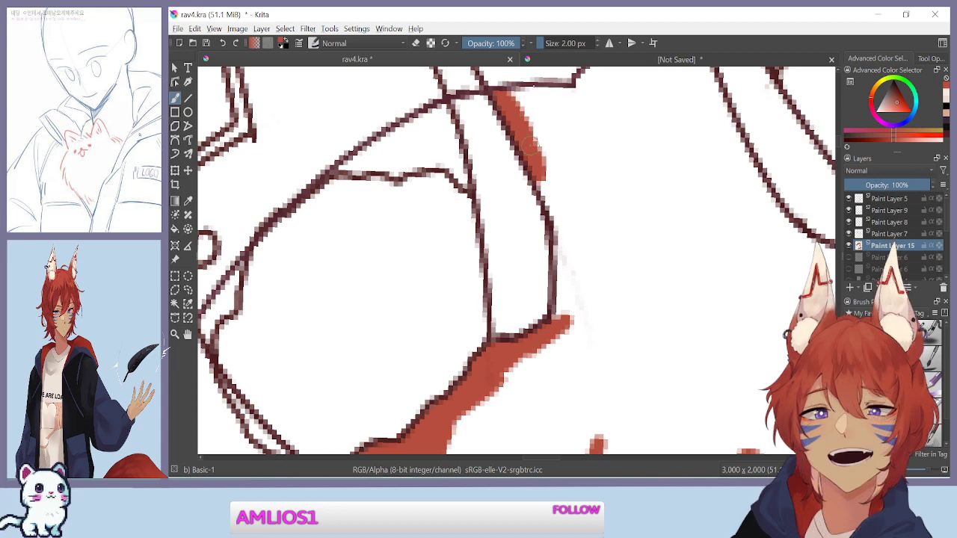
pyautogui.moveTo(532, 146)
pyautogui.mouseDown()
pyautogui.moveTo(566, 241)
pyautogui.moveTo(552, 179)
pyautogui.moveTo(562, 216)
pyautogui.moveTo(565, 301)
pyautogui.mouseUp()
pyautogui.moveTo(565, 251)
pyautogui.mouseDown()
pyautogui.moveTo(577, 322)
pyautogui.moveTo(579, 249)
pyautogui.mouseUp()
pyautogui.moveTo(378, 316); pyautogui.dragTo(381, 206)
pyautogui.moveTo(367, 246); pyautogui.dragTo(356, 195)
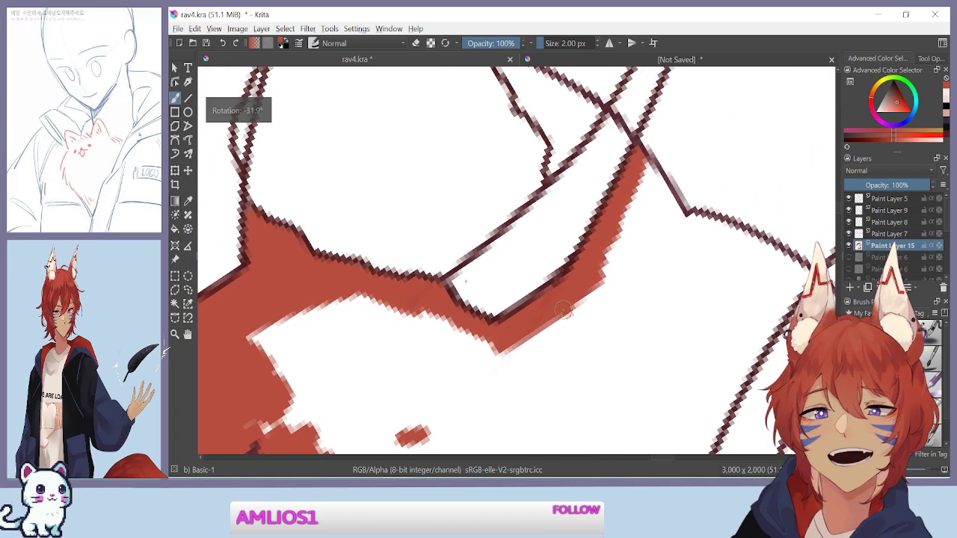
# Paint a red band inside the head outline from the left ear, around the notch, toward the right ear
pyautogui.moveTo(502, 353); pyautogui.dragTo(371, 306)
pyautogui.moveTo(583, 181)
pyautogui.mouseDown()
pyautogui.moveTo(598, 241)
pyautogui.moveTo(583, 206)
pyautogui.moveTo(590, 245)
pyautogui.mouseUp()
pyautogui.moveTo(446, 352); pyautogui.dragTo(420, 323)
pyautogui.moveTo(485, 335); pyautogui.dragTo(412, 237)
pyautogui.moveTo(544, 184); pyautogui.dragTo(594, 291)
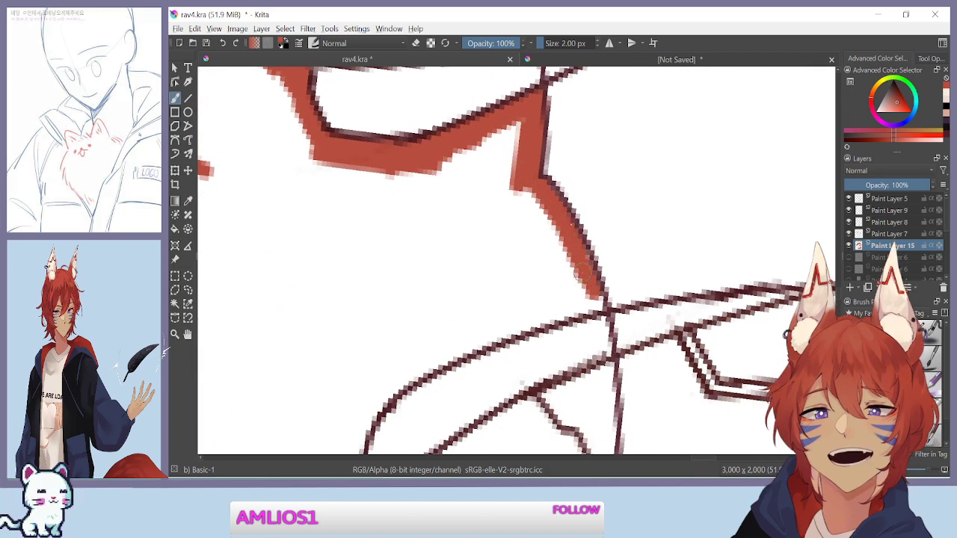
pyautogui.moveTo(501, 271); pyautogui.dragTo(473, 240)
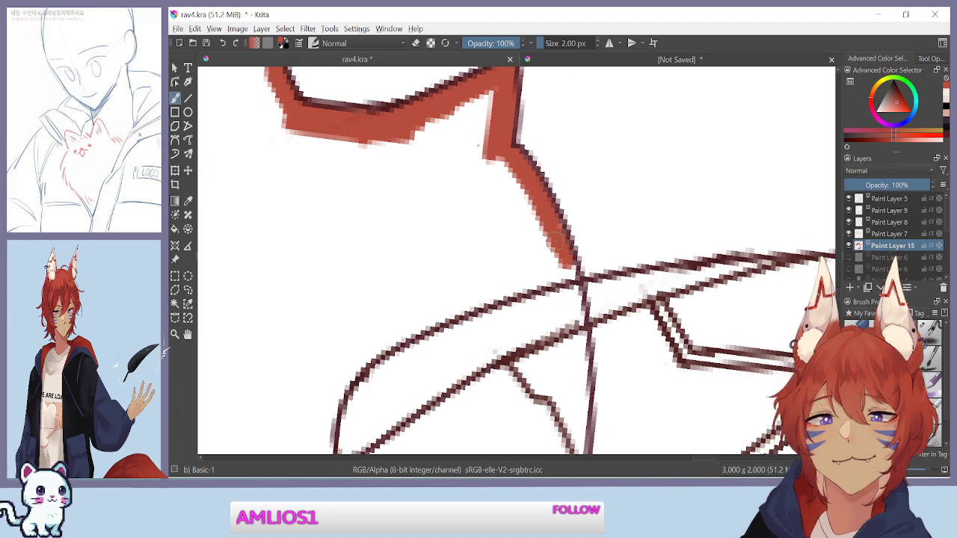
# Finish the red band under the head outline and continue it down the right ear's inner side
pyautogui.moveTo(491, 142)
pyautogui.mouseDown()
pyautogui.moveTo(534, 217)
pyautogui.moveTo(471, 135)
pyautogui.mouseUp()
pyautogui.moveTo(529, 228)
pyautogui.mouseDown()
pyautogui.moveTo(552, 221)
pyautogui.moveTo(567, 270)
pyautogui.mouseUp()
pyautogui.moveTo(395, 216)
pyautogui.mouseDown()
pyautogui.moveTo(357, 299)
pyautogui.moveTo(377, 348)
pyautogui.mouseUp()
pyautogui.moveTo(544, 231)
pyautogui.mouseDown()
pyautogui.moveTo(542, 242)
pyautogui.moveTo(557, 221)
pyautogui.moveTo(532, 263)
pyautogui.moveTo(531, 306)
pyautogui.moveTo(500, 261)
pyautogui.moveTo(480, 309)
pyautogui.moveTo(519, 381)
pyautogui.moveTo(508, 211)
pyautogui.mouseUp()
pyautogui.moveTo(523, 136); pyautogui.dragTo(532, 196)
pyautogui.moveTo(530, 159)
pyautogui.mouseDown()
pyautogui.moveTo(546, 278)
pyautogui.moveTo(572, 329)
pyautogui.moveTo(552, 265)
pyautogui.mouseUp()
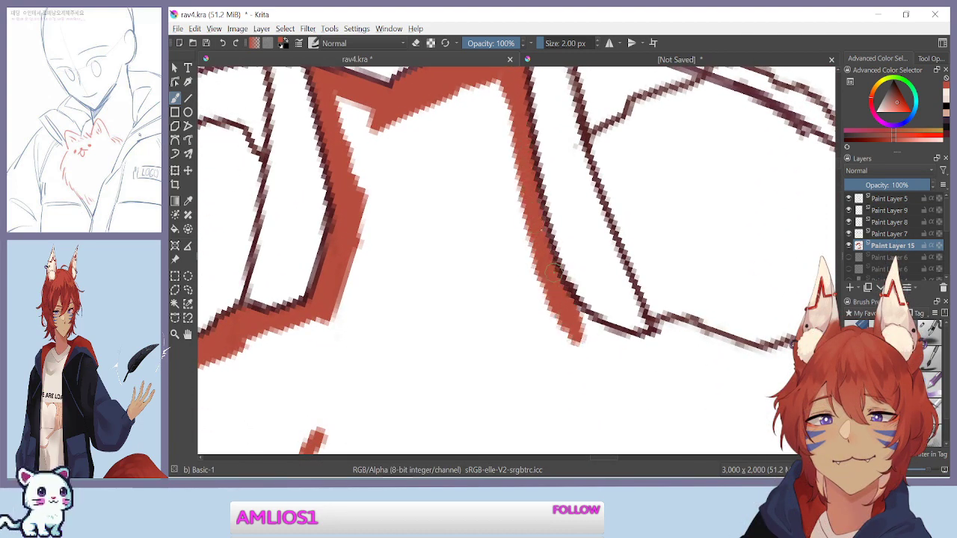
# Carry the red band around the lower corner of the right ear's inner rim to the start of the fluff
pyautogui.moveTo(491, 386); pyautogui.dragTo(471, 436)
pyautogui.moveTo(379, 394); pyautogui.dragTo(370, 358)
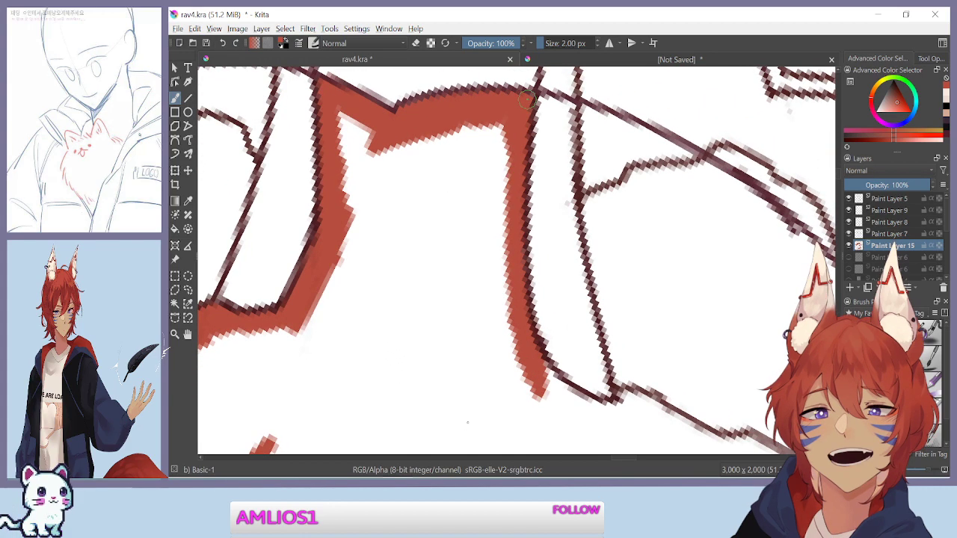
pyautogui.moveTo(413, 355); pyautogui.dragTo(396, 212)
pyautogui.moveTo(469, 212); pyautogui.dragTo(453, 270)
pyautogui.moveTo(642, 273)
pyautogui.mouseDown()
pyautogui.moveTo(337, 277)
pyautogui.moveTo(461, 343)
pyautogui.moveTo(397, 234)
pyautogui.mouseUp()
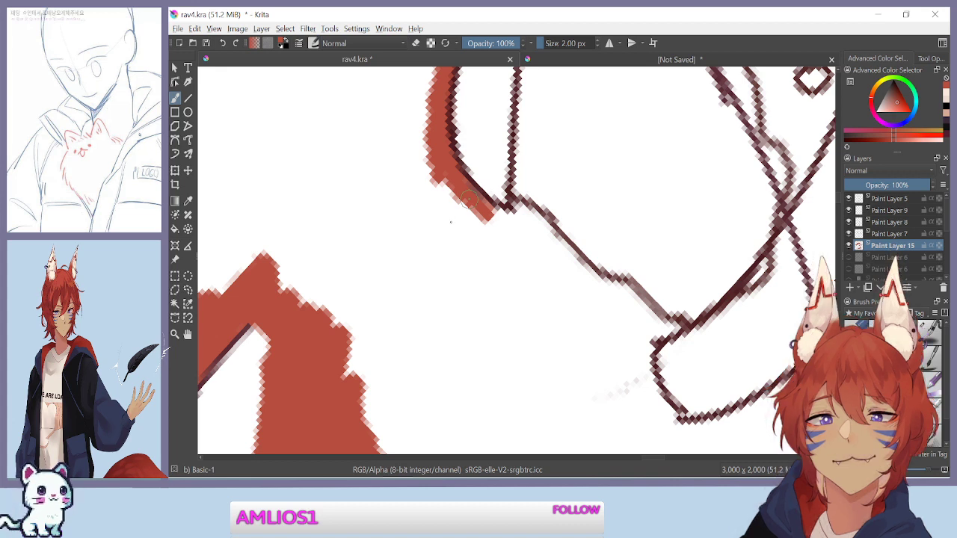
pyautogui.moveTo(444, 170)
pyautogui.mouseDown()
pyautogui.moveTo(479, 224)
pyautogui.moveTo(501, 238)
pyautogui.moveTo(526, 238)
pyautogui.moveTo(521, 217)
pyautogui.mouseUp()
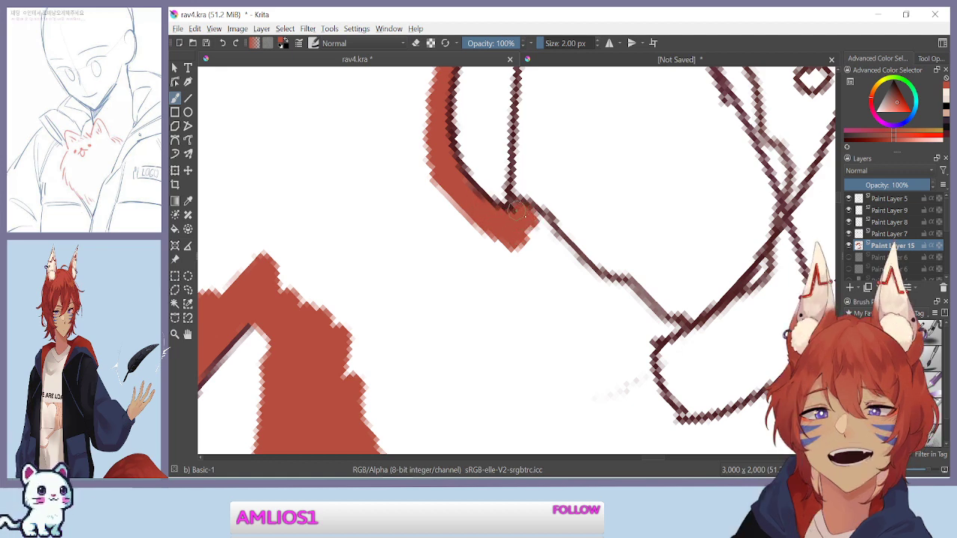
pyautogui.moveTo(528, 217)
pyautogui.mouseDown()
pyautogui.moveTo(594, 283)
pyautogui.moveTo(503, 234)
pyautogui.mouseUp()
# Paint a red band along the right ear's fluff outline to the short end of its outer rim
pyautogui.moveTo(610, 329); pyautogui.dragTo(424, 240)
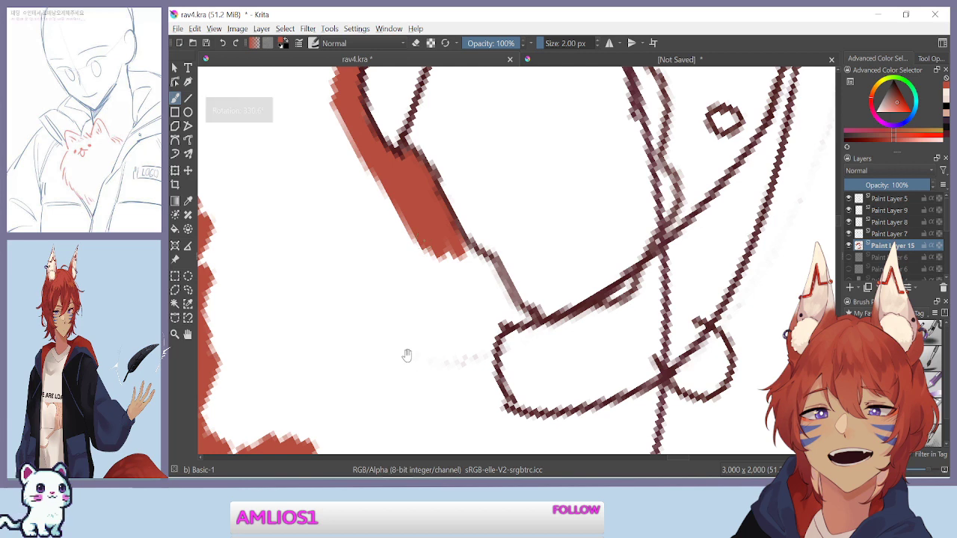
pyautogui.moveTo(422, 363); pyautogui.dragTo(393, 275)
pyautogui.moveTo(414, 138)
pyautogui.mouseDown()
pyautogui.moveTo(467, 203)
pyautogui.moveTo(469, 188)
pyautogui.moveTo(474, 218)
pyautogui.moveTo(495, 229)
pyautogui.moveTo(457, 221)
pyautogui.moveTo(432, 168)
pyautogui.moveTo(428, 223)
pyautogui.moveTo(414, 216)
pyautogui.moveTo(433, 271)
pyautogui.moveTo(444, 256)
pyautogui.moveTo(464, 288)
pyautogui.moveTo(479, 228)
pyautogui.mouseUp()
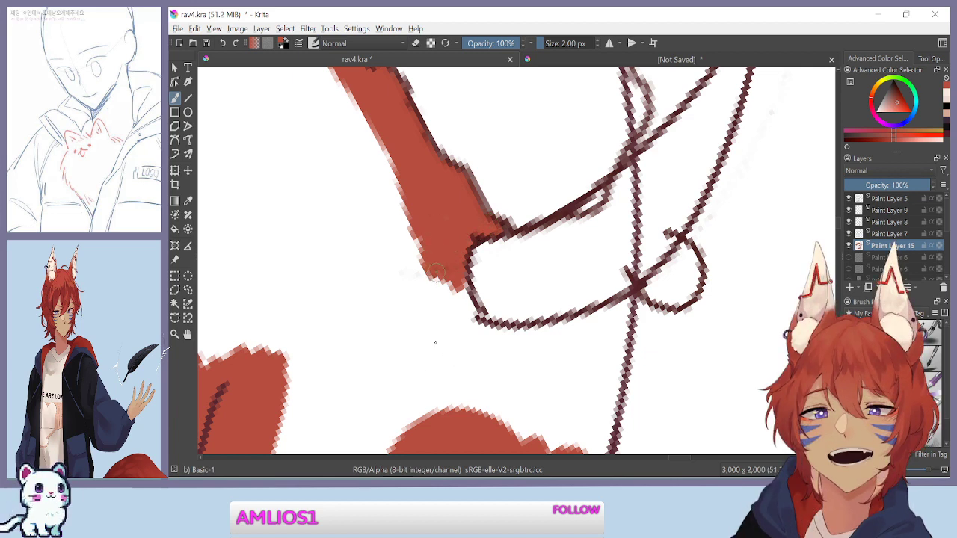
pyautogui.moveTo(346, 298); pyautogui.dragTo(336, 211)
pyautogui.moveTo(421, 160)
pyautogui.mouseDown()
pyautogui.moveTo(427, 153)
pyautogui.moveTo(452, 174)
pyautogui.mouseUp()
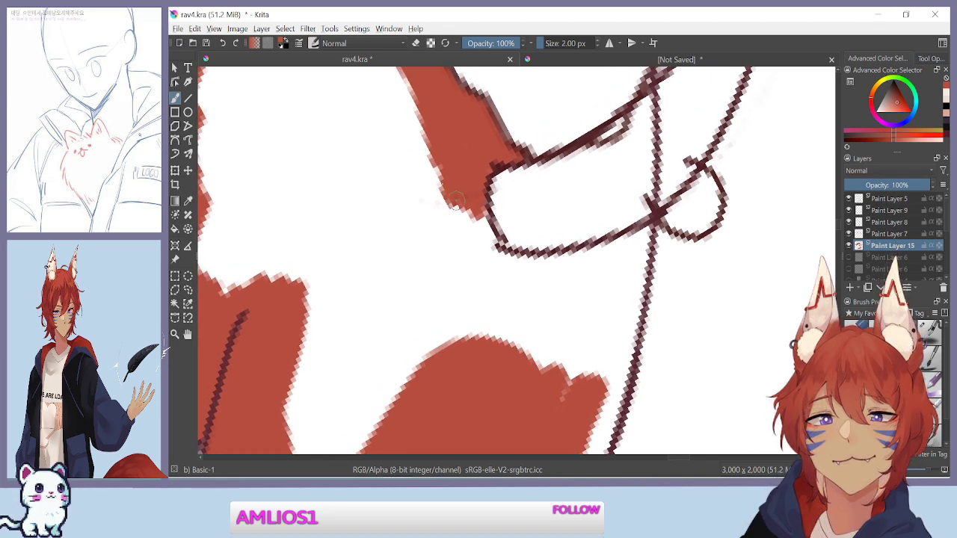
# Join the outer rim's short end to the existing hair fill and paint red up its outer edge to the hair outline
pyautogui.moveTo(454, 200)
pyautogui.mouseDown()
pyautogui.moveTo(463, 278)
pyautogui.moveTo(458, 207)
pyautogui.moveTo(484, 225)
pyautogui.moveTo(494, 277)
pyautogui.moveTo(482, 216)
pyautogui.moveTo(495, 278)
pyautogui.moveTo(500, 325)
pyautogui.moveTo(479, 340)
pyautogui.moveTo(460, 283)
pyautogui.mouseUp()
pyautogui.moveTo(425, 205)
pyautogui.mouseDown()
pyautogui.moveTo(418, 331)
pyautogui.moveTo(452, 352)
pyautogui.mouseUp()
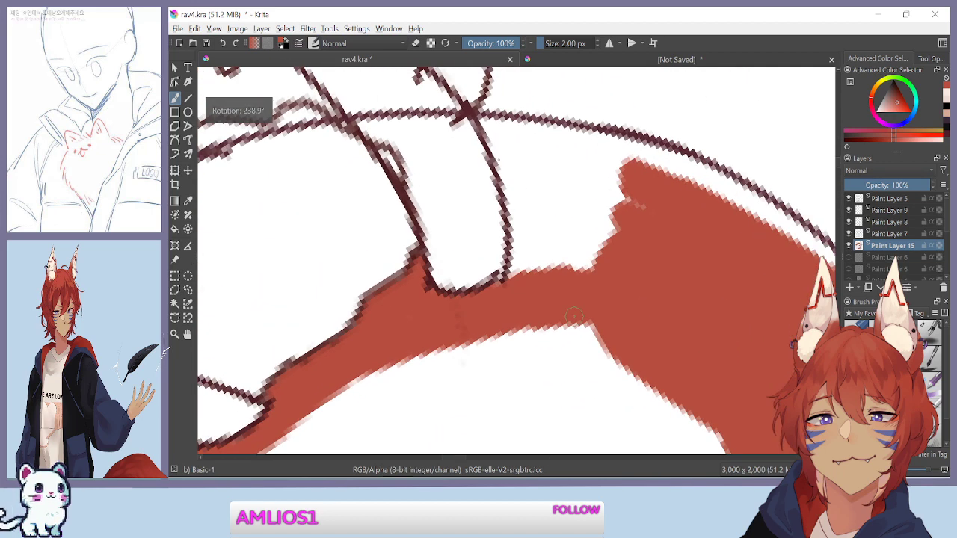
pyautogui.moveTo(483, 123)
pyautogui.mouseDown()
pyautogui.moveTo(513, 206)
pyautogui.moveTo(513, 288)
pyautogui.mouseUp()
pyautogui.moveTo(524, 235)
pyautogui.mouseDown()
pyautogui.moveTo(524, 269)
pyautogui.moveTo(536, 270)
pyautogui.mouseUp()
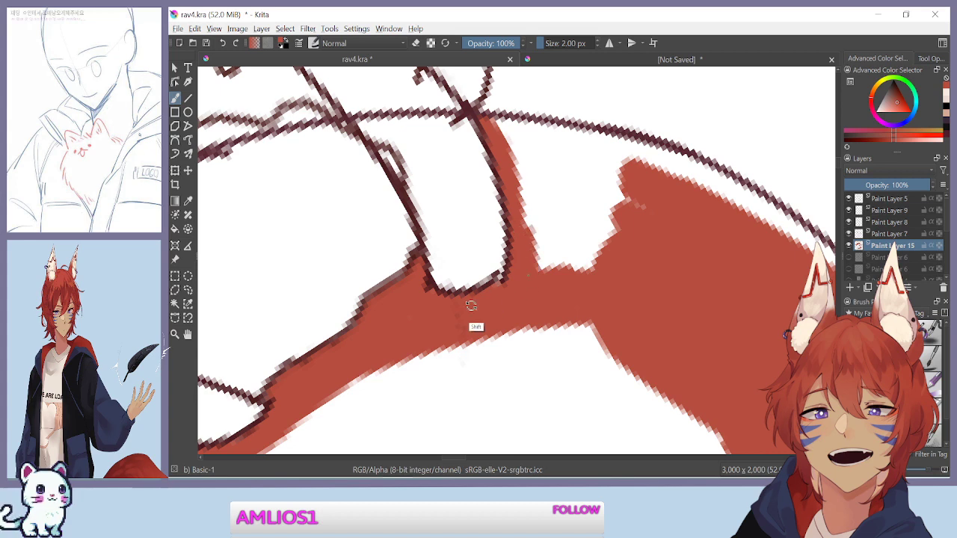
pyautogui.moveTo(491, 307); pyautogui.dragTo(419, 327)
pyautogui.moveTo(573, 338); pyautogui.dragTo(501, 380)
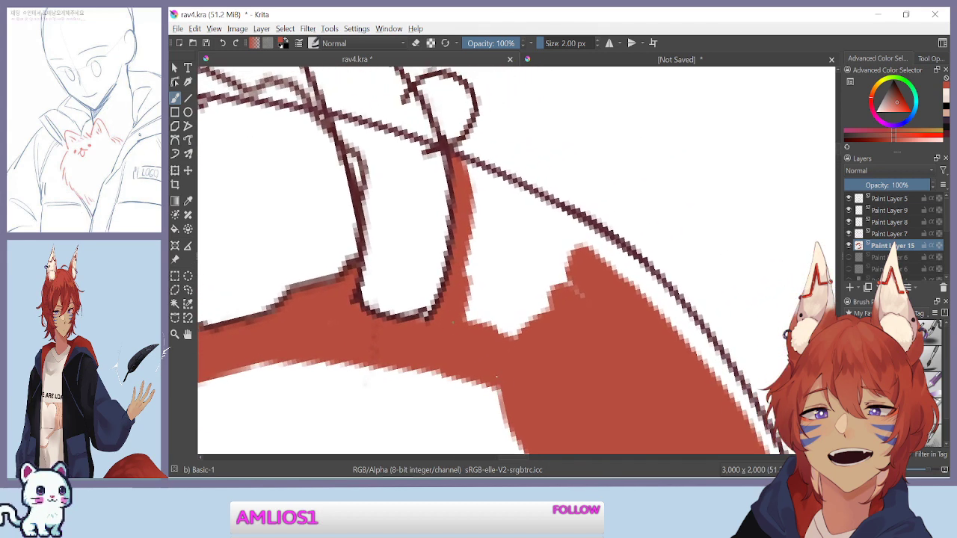
pyautogui.moveTo(387, 372); pyautogui.dragTo(387, 311)
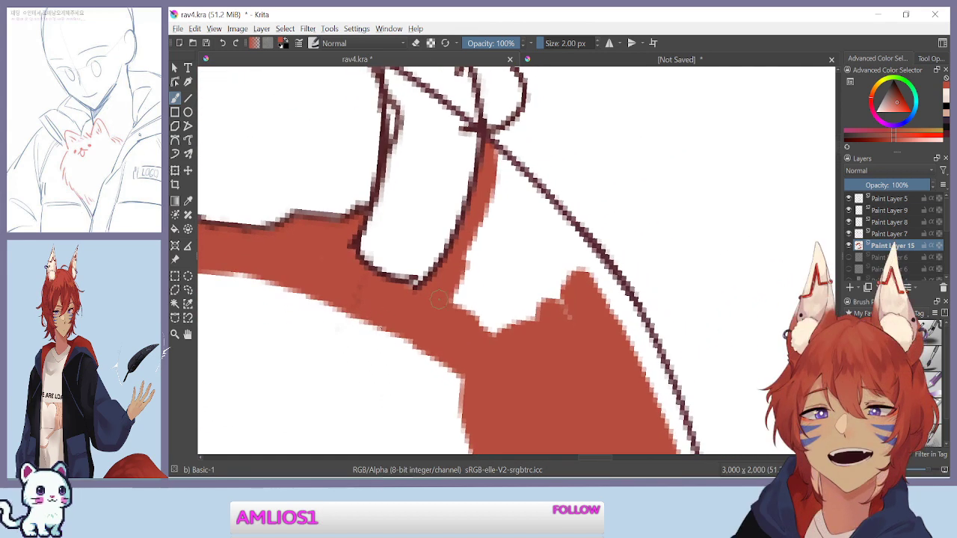
# Fill the wedge between the right ear's outer rim and the outer hair outline with red, including the leftover gap
pyautogui.moveTo(495, 150)
pyautogui.mouseDown()
pyautogui.moveTo(526, 193)
pyautogui.moveTo(554, 274)
pyautogui.mouseUp()
pyautogui.moveTo(546, 261)
pyautogui.mouseDown()
pyautogui.moveTo(511, 191)
pyautogui.moveTo(521, 217)
pyautogui.moveTo(512, 193)
pyautogui.moveTo(507, 208)
pyautogui.moveTo(491, 194)
pyautogui.moveTo(495, 337)
pyautogui.mouseUp()
pyautogui.moveTo(506, 263)
pyautogui.mouseDown()
pyautogui.moveTo(476, 318)
pyautogui.moveTo(476, 239)
pyautogui.moveTo(459, 293)
pyautogui.moveTo(478, 235)
pyautogui.moveTo(442, 318)
pyautogui.mouseUp()
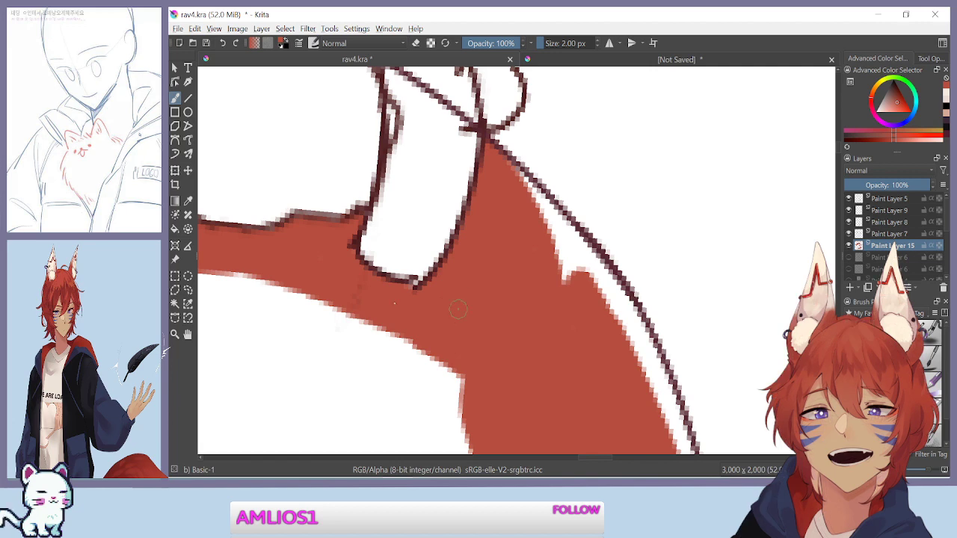
pyautogui.keyDown('shift'); pyautogui.moveTo(333, 348); pyautogui.dragTo(324, 326); pyautogui.keyUp('shift')
pyautogui.moveTo(516, 155)
pyautogui.mouseDown()
pyautogui.moveTo(592, 285)
pyautogui.moveTo(548, 219)
pyautogui.mouseUp()
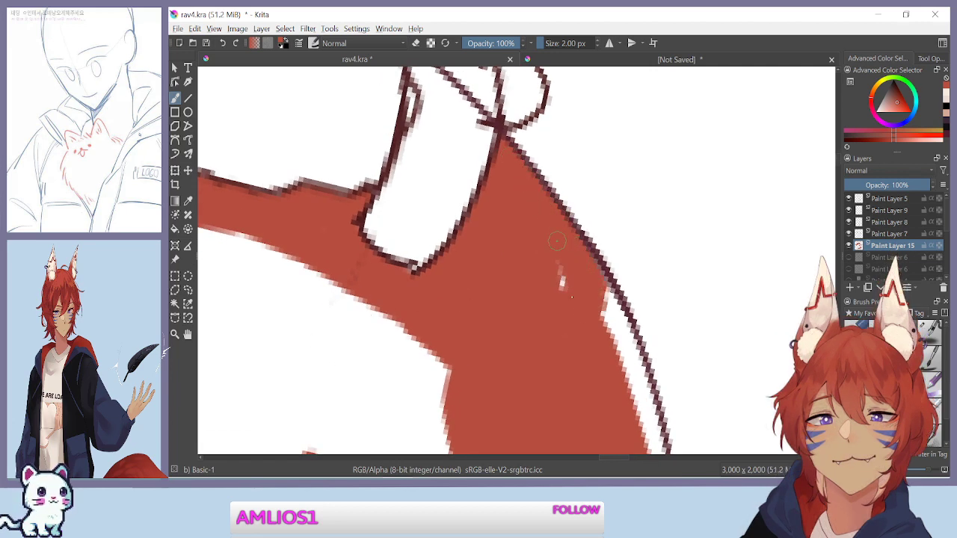
pyautogui.moveTo(479, 341)
pyautogui.mouseDown()
pyautogui.moveTo(432, 287)
pyautogui.moveTo(426, 192)
pyautogui.moveTo(502, 282)
pyautogui.moveTo(451, 338)
pyautogui.moveTo(466, 309)
pyautogui.moveTo(469, 327)
pyautogui.mouseUp()
pyautogui.moveTo(446, 285); pyautogui.dragTo(452, 299)
# Fill the thin white strip along the inside of the right outer hair outline down to the next strand
pyautogui.moveTo(549, 336); pyautogui.dragTo(525, 291)
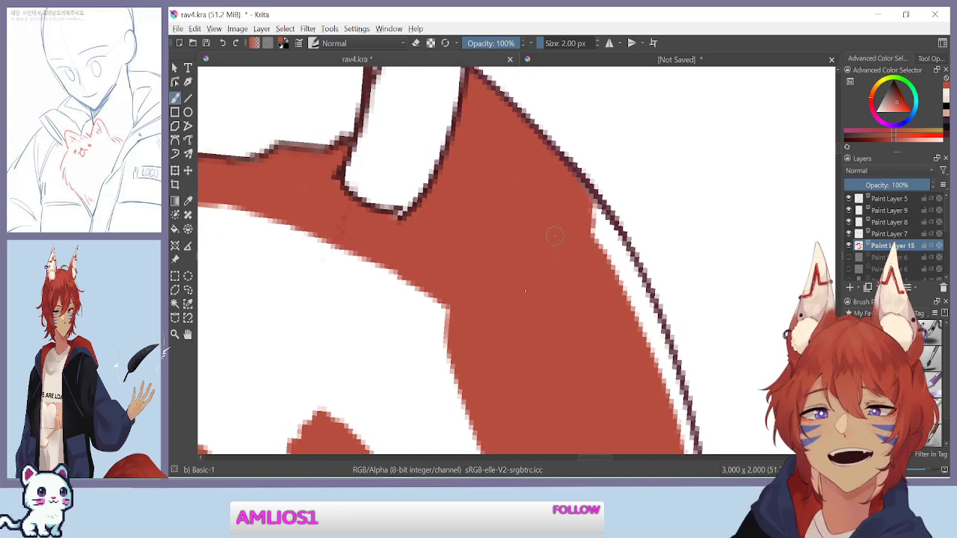
pyautogui.moveTo(567, 197)
pyautogui.mouseDown()
pyautogui.moveTo(627, 258)
pyautogui.moveTo(619, 254)
pyautogui.moveTo(645, 318)
pyautogui.mouseUp()
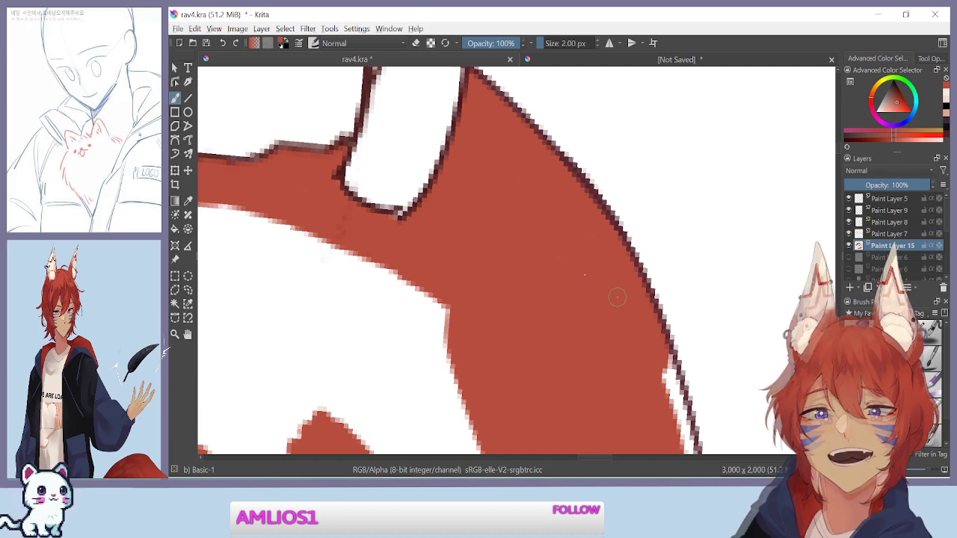
pyautogui.moveTo(585, 284); pyautogui.dragTo(534, 126)
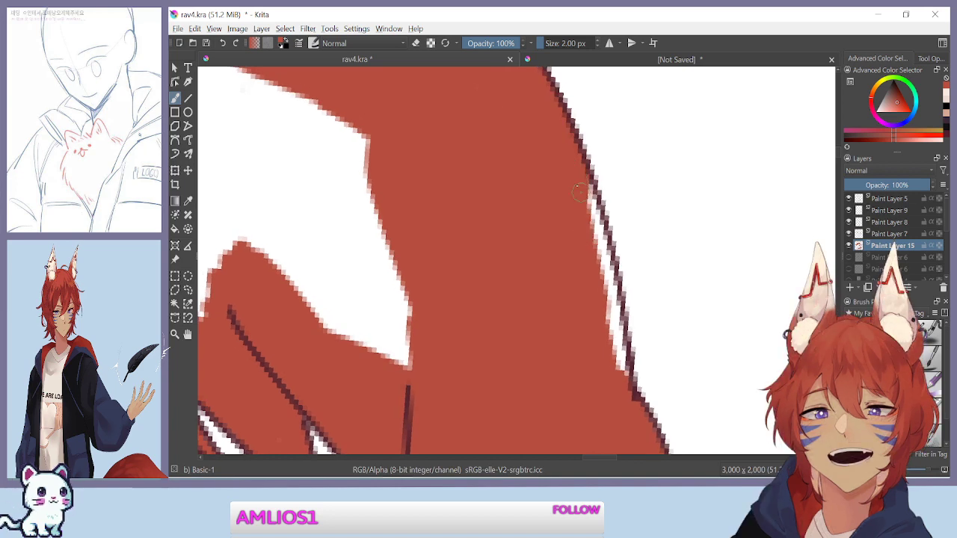
pyautogui.moveTo(570, 169)
pyautogui.mouseDown()
pyautogui.moveTo(609, 261)
pyautogui.moveTo(618, 360)
pyautogui.moveTo(604, 288)
pyautogui.mouseUp()
pyautogui.press('-')
pyautogui.press('-')
pyautogui.press('-')
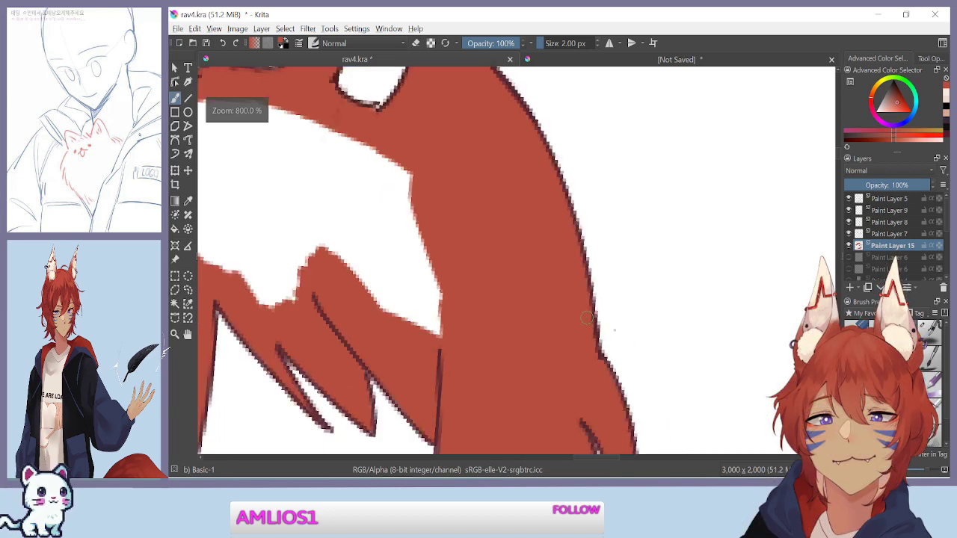
# Enlarge the brush to 7 px and widen the red fill beneath the left ear's fluff, undoing the last stroke
pyautogui.moveTo(449, 281); pyautogui.dragTo(685, 265)
pyautogui.press('-')
pyautogui.press('-')
pyautogui.moveTo(391, 376)
pyautogui.mouseDown()
pyautogui.moveTo(392, 281)
pyautogui.moveTo(390, 402)
pyautogui.mouseUp()
pyautogui.press('+')
pyautogui.press('+')
pyautogui.press('+')
pyautogui.moveTo(405, 340); pyautogui.dragTo(437, 294)
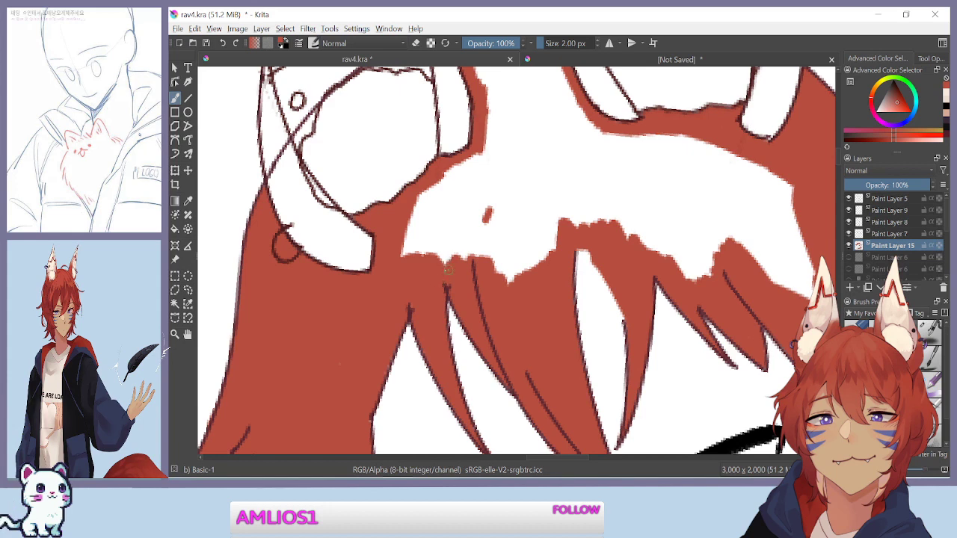
pyautogui.press(']')
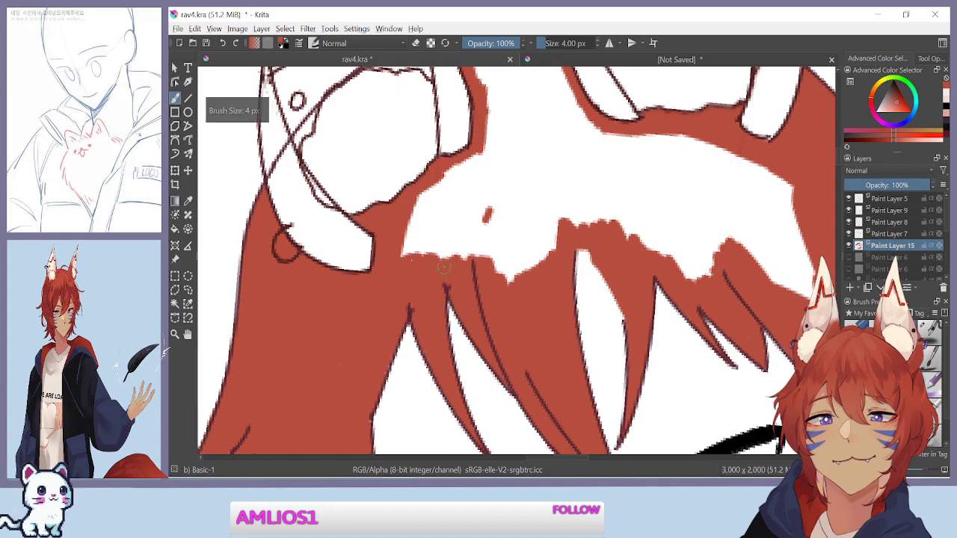
pyautogui.moveTo(397, 264); pyautogui.dragTo(437, 196)
pyautogui.moveTo(411, 231); pyautogui.dragTo(482, 153)
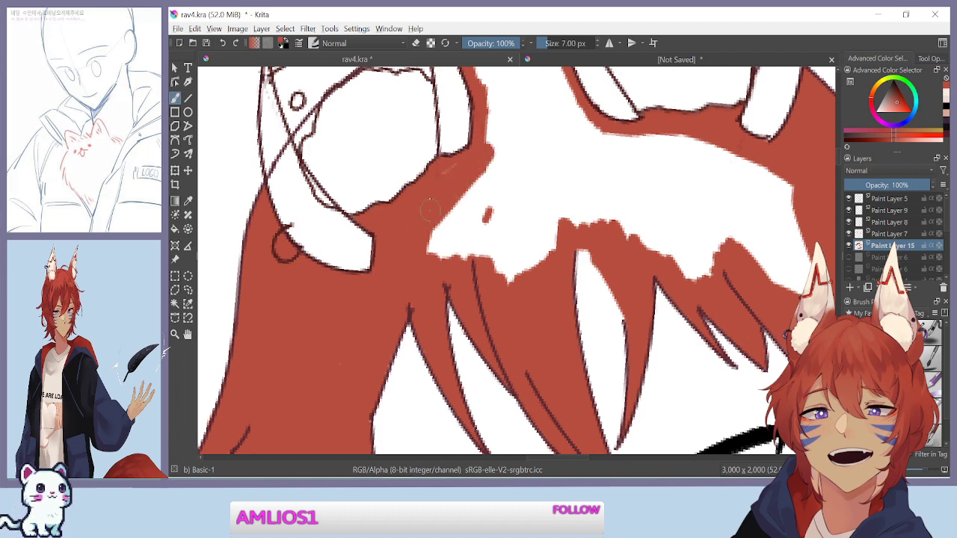
pyautogui.moveTo(436, 217)
pyautogui.mouseDown()
pyautogui.moveTo(443, 247)
pyautogui.moveTo(455, 217)
pyautogui.moveTo(470, 239)
pyautogui.moveTo(470, 216)
pyautogui.moveTo(490, 266)
pyautogui.moveTo(512, 281)
pyautogui.moveTo(524, 265)
pyautogui.moveTo(491, 213)
pyautogui.moveTo(499, 196)
pyautogui.moveTo(523, 196)
pyautogui.moveTo(504, 182)
pyautogui.mouseUp()
pyautogui.hotkey('ctrl', 'z')
# Fill the white hair area above the fringe with broad red strokes, working across from the left ear
pyautogui.moveTo(521, 277)
pyautogui.mouseDown()
pyautogui.moveTo(533, 238)
pyautogui.moveTo(497, 169)
pyautogui.moveTo(524, 157)
pyautogui.moveTo(514, 180)
pyautogui.moveTo(505, 97)
pyautogui.moveTo(540, 159)
pyautogui.moveTo(561, 75)
pyautogui.moveTo(526, 185)
pyautogui.moveTo(555, 213)
pyautogui.moveTo(548, 265)
pyautogui.mouseUp()
pyautogui.moveTo(551, 217)
pyautogui.mouseDown()
pyautogui.moveTo(561, 165)
pyautogui.moveTo(588, 189)
pyautogui.moveTo(559, 133)
pyautogui.moveTo(663, 248)
pyautogui.moveTo(653, 152)
pyautogui.mouseUp()
pyautogui.moveTo(498, 323)
pyautogui.mouseDown()
pyautogui.moveTo(483, 316)
pyautogui.moveTo(452, 228)
pyautogui.mouseUp()
pyautogui.moveTo(518, 187); pyautogui.dragTo(445, 239)
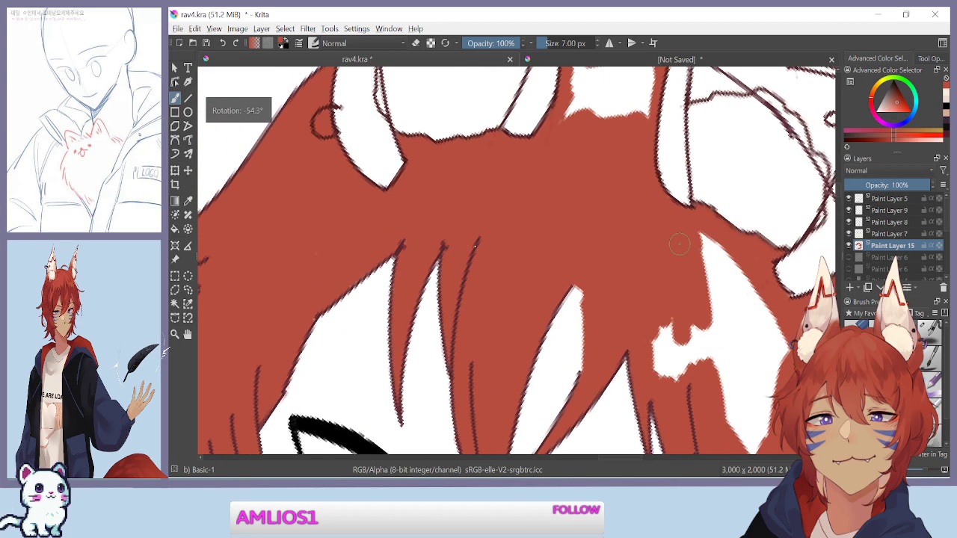
# Fill the remaining white areas between the ears up to the head outline and beneath the right ear
pyautogui.moveTo(516, 230); pyautogui.dragTo(412, 145)
pyautogui.moveTo(605, 216)
pyautogui.mouseDown()
pyautogui.moveTo(622, 275)
pyautogui.moveTo(608, 281)
pyautogui.moveTo(569, 225)
pyautogui.moveTo(578, 297)
pyautogui.moveTo(554, 249)
pyautogui.moveTo(532, 234)
pyautogui.moveTo(649, 309)
pyautogui.moveTo(613, 274)
pyautogui.moveTo(644, 367)
pyautogui.mouseUp()
pyautogui.moveTo(604, 252)
pyautogui.mouseDown()
pyautogui.moveTo(599, 153)
pyautogui.moveTo(620, 164)
pyautogui.moveTo(649, 317)
pyautogui.moveTo(683, 379)
pyautogui.mouseUp()
pyautogui.moveTo(575, 221)
pyautogui.mouseDown()
pyautogui.moveTo(602, 224)
pyautogui.moveTo(607, 179)
pyautogui.moveTo(631, 224)
pyautogui.moveTo(643, 173)
pyautogui.moveTo(652, 181)
pyautogui.mouseUp()
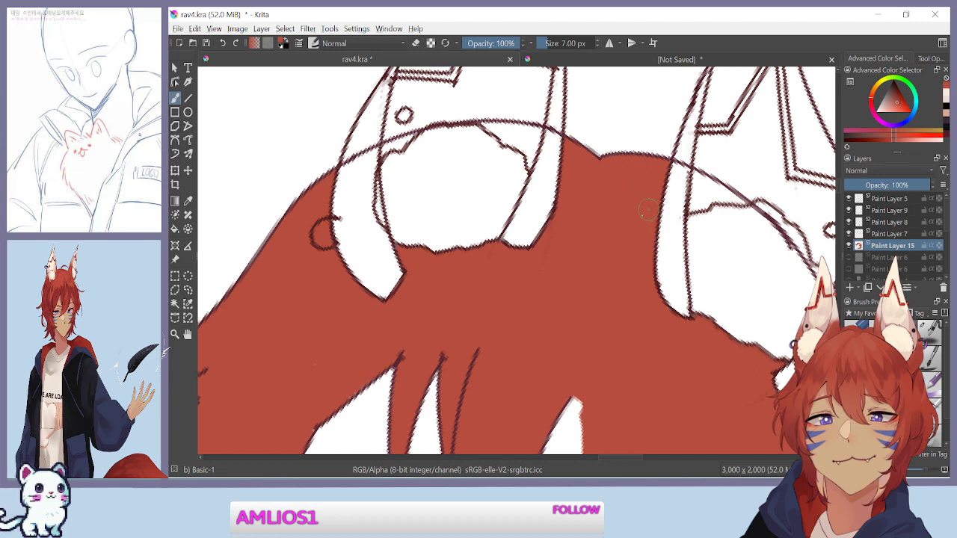
# Paint red over the small white gap at the top of the opening between the central fringe strands
pyautogui.moveTo(498, 406); pyautogui.dragTo(571, 295)
pyautogui.moveTo(334, 239); pyautogui.dragTo(334, 286)
pyautogui.moveTo(598, 263); pyautogui.dragTo(596, 153)
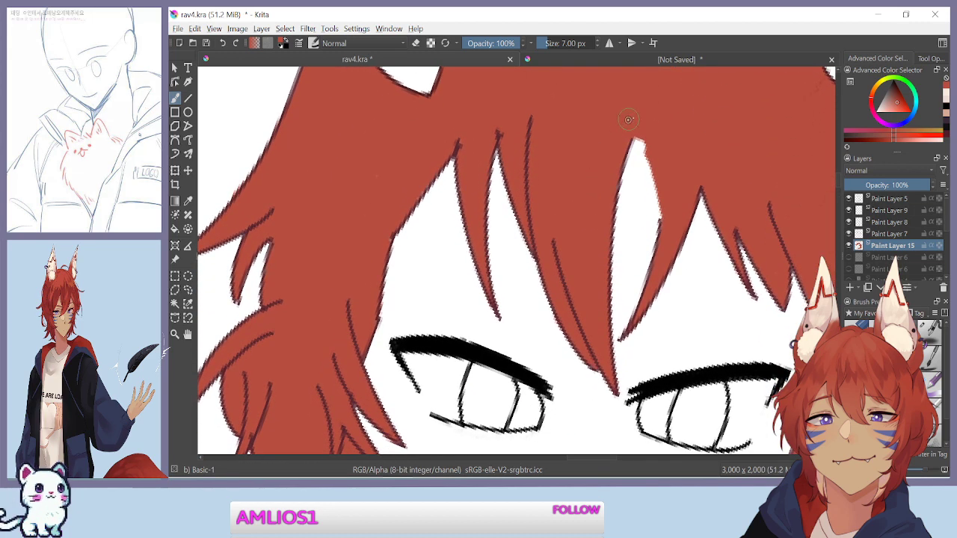
pyautogui.moveTo(673, 212); pyautogui.dragTo(667, 194)
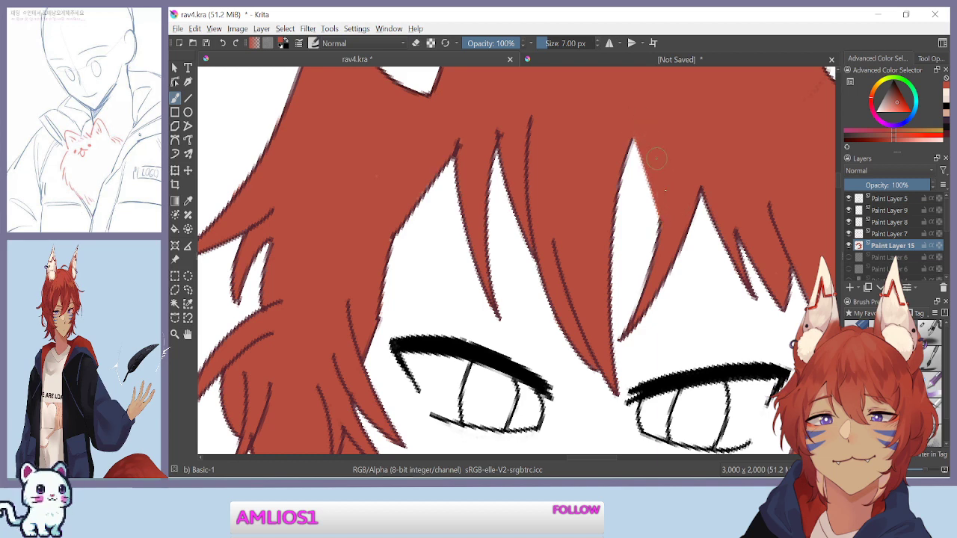
# Reduce the brush to 2 px and fill the shorter pointed tip of the lower right hair lock with red
pyautogui.press('-')
pyautogui.press('-')
pyautogui.press('-')
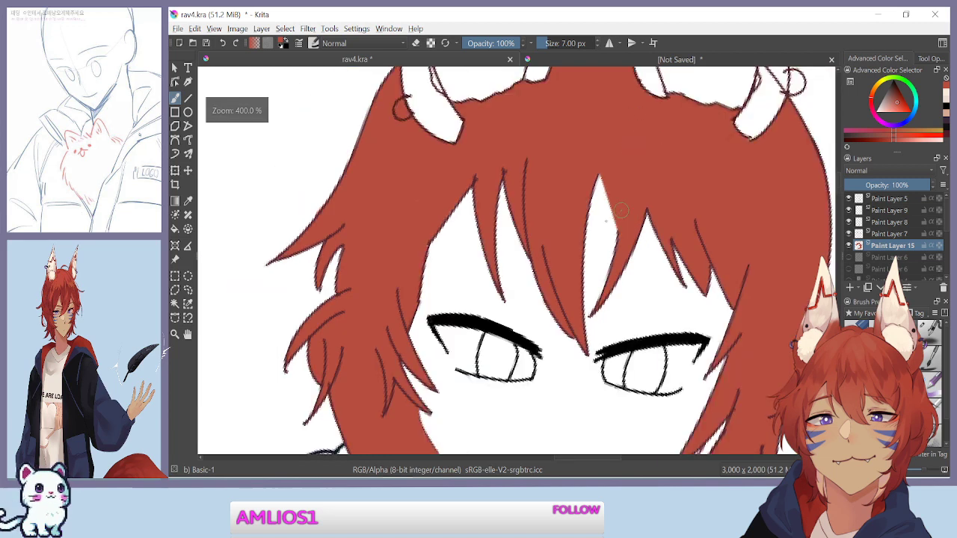
pyautogui.moveTo(372, 307); pyautogui.dragTo(369, 138)
pyautogui.press('+')
pyautogui.press('+')
pyautogui.press('+')
pyautogui.moveTo(673, 130)
pyautogui.mouseDown()
pyautogui.moveTo(457, 150)
pyautogui.moveTo(408, 224)
pyautogui.mouseUp()
pyautogui.moveTo(576, 173)
pyautogui.mouseDown()
pyautogui.moveTo(582, 205)
pyautogui.moveTo(566, 152)
pyautogui.moveTo(578, 196)
pyautogui.moveTo(574, 238)
pyautogui.moveTo(580, 223)
pyautogui.moveTo(566, 252)
pyautogui.moveTo(572, 207)
pyautogui.moveTo(551, 273)
pyautogui.moveTo(565, 175)
pyautogui.moveTo(537, 263)
pyautogui.moveTo(542, 174)
pyautogui.moveTo(509, 253)
pyautogui.mouseUp()
pyautogui.hotkey('ctrl', 'z')
pyautogui.press('[')
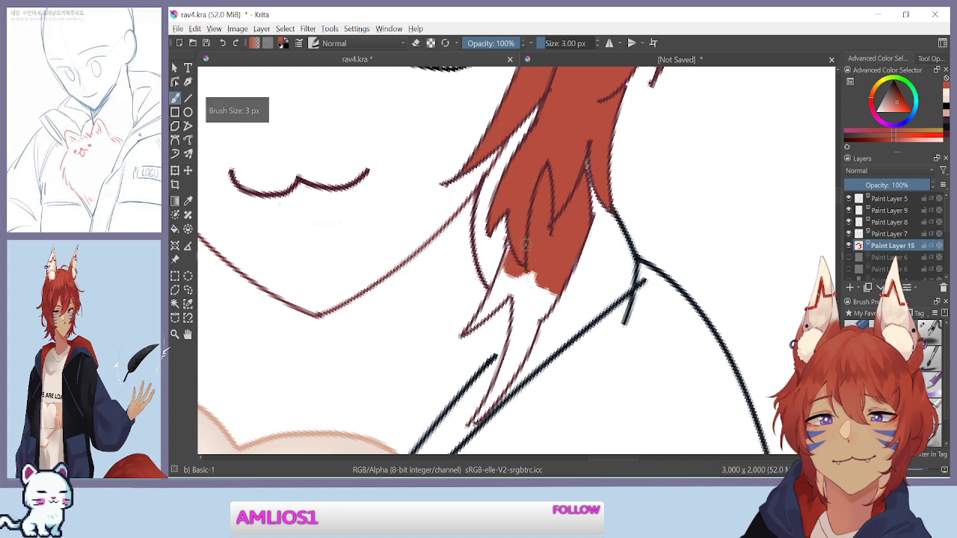
pyautogui.moveTo(499, 293); pyautogui.dragTo(506, 247)
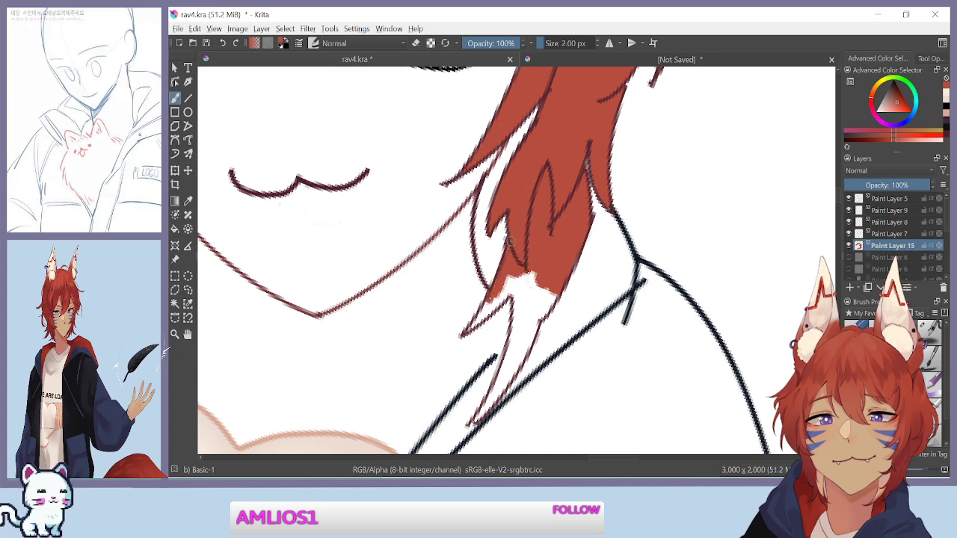
pyautogui.moveTo(469, 328); pyautogui.dragTo(509, 278)
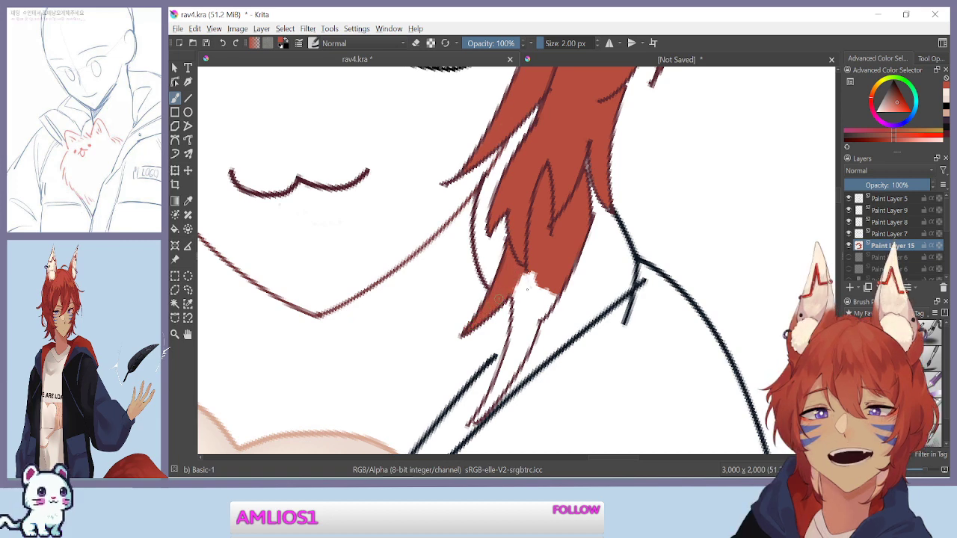
pyautogui.moveTo(499, 298)
pyautogui.mouseDown()
pyautogui.moveTo(545, 178)
pyautogui.moveTo(528, 174)
pyautogui.moveTo(533, 239)
pyautogui.moveTo(514, 293)
pyautogui.moveTo(490, 316)
pyautogui.mouseUp()
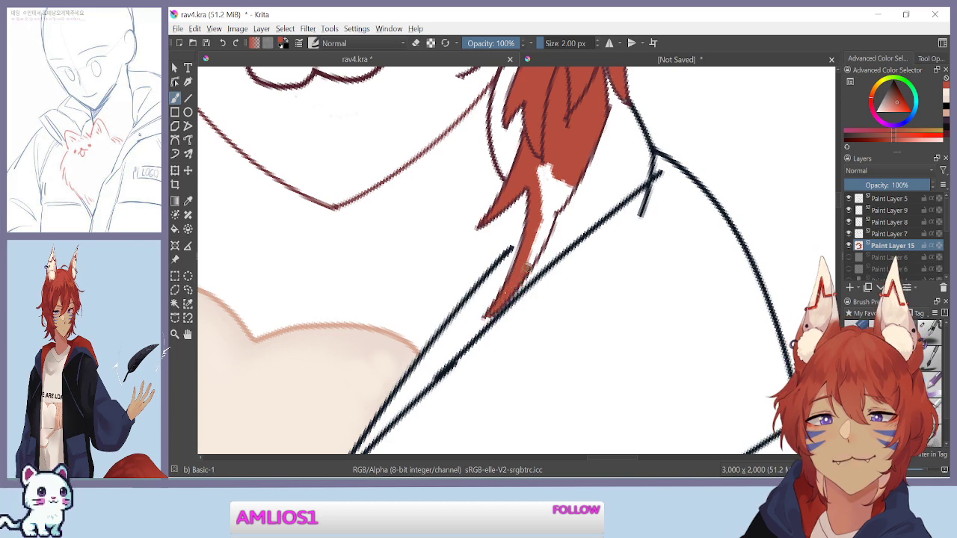
pyautogui.hotkey('ctrl', 'z')
pyautogui.hotkey('ctrl', 'z')
pyautogui.hotkey('ctrl', 'z')
# Repaint the long tip of the lower right hair lock in red along its inner edge down to the point
pyautogui.scroll(3, 526, 281)
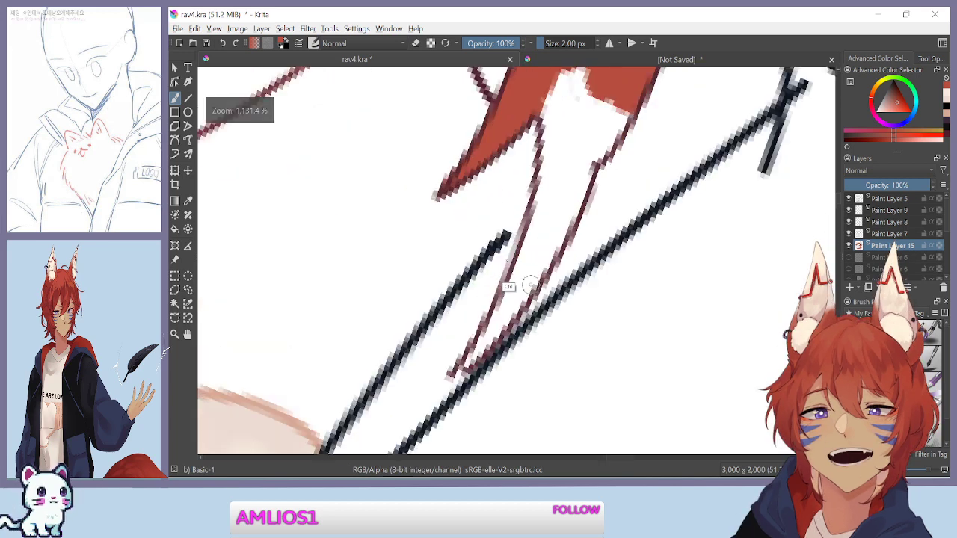
pyautogui.moveTo(529, 284); pyautogui.dragTo(541, 273)
pyautogui.moveTo(572, 391)
pyautogui.mouseDown()
pyautogui.moveTo(636, 299)
pyautogui.moveTo(573, 364)
pyautogui.moveTo(574, 380)
pyautogui.mouseUp()
pyautogui.moveTo(511, 165)
pyautogui.mouseDown()
pyautogui.moveTo(462, 113)
pyautogui.moveTo(524, 191)
pyautogui.moveTo(521, 204)
pyautogui.mouseUp()
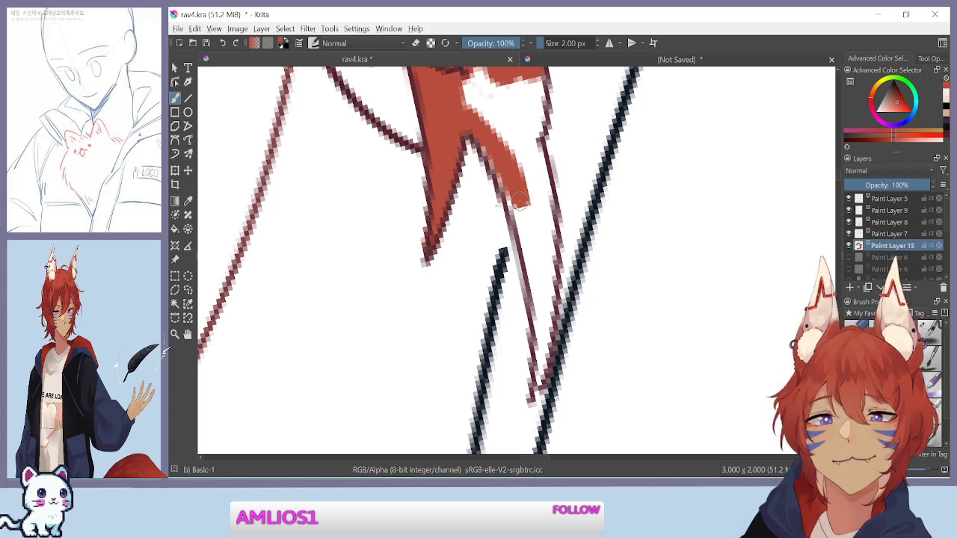
pyautogui.moveTo(460, 265); pyautogui.dragTo(464, 249)
pyautogui.moveTo(482, 130); pyautogui.dragTo(534, 218)
pyautogui.moveTo(515, 175); pyautogui.dragTo(537, 228)
pyautogui.moveTo(496, 150); pyautogui.dragTo(551, 288)
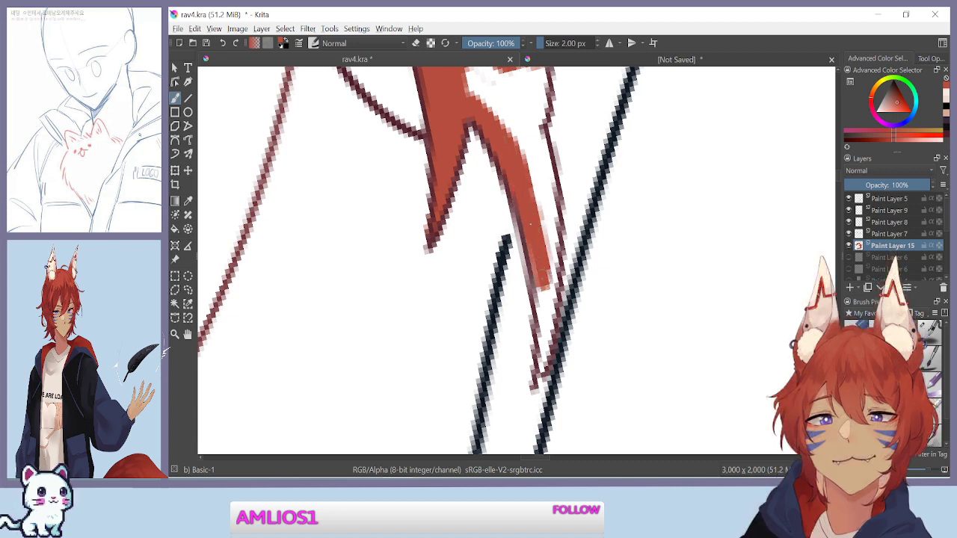
pyautogui.moveTo(538, 256); pyautogui.dragTo(549, 345)
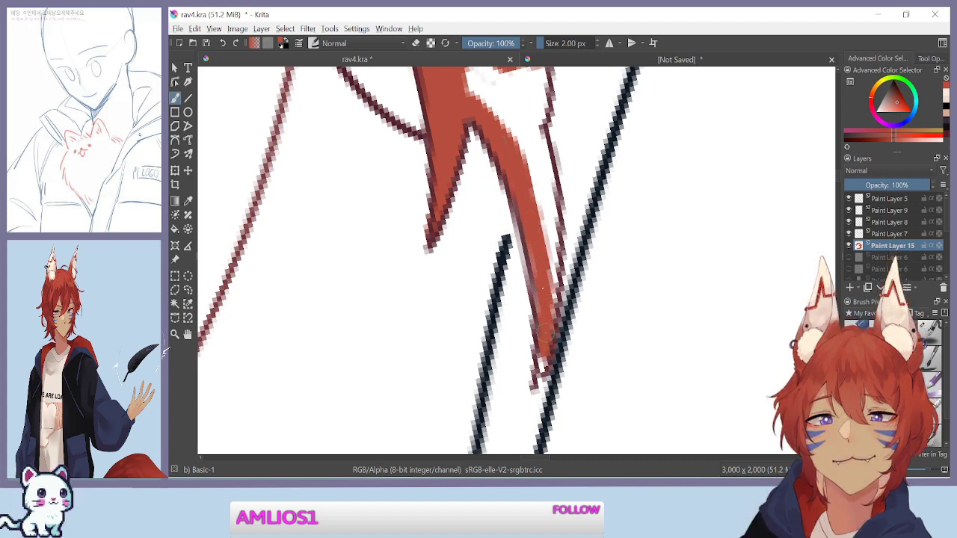
pyautogui.moveTo(530, 239); pyautogui.dragTo(538, 278)
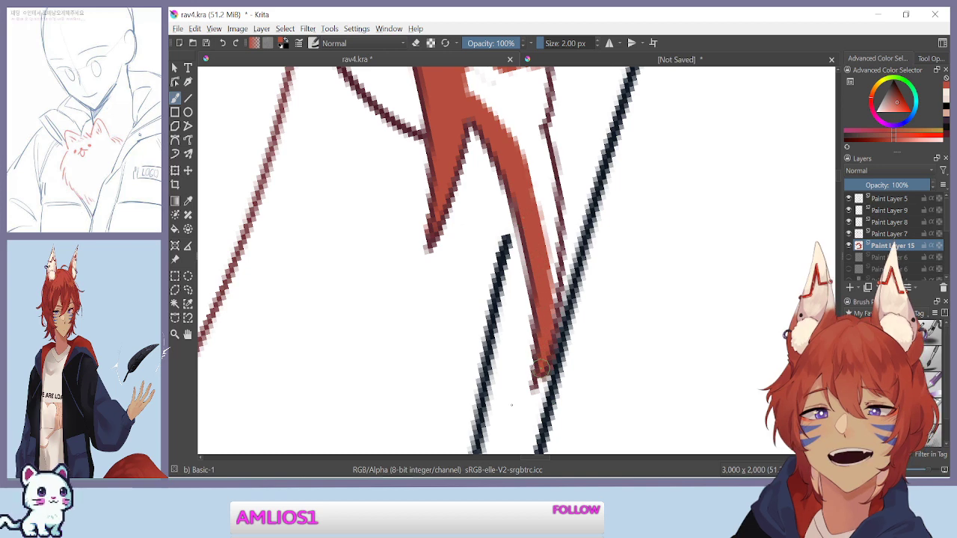
# Fill the remaining white along the outer edge and middle of the long right tip with red
pyautogui.moveTo(519, 97)
pyautogui.mouseDown()
pyautogui.moveTo(548, 170)
pyautogui.moveTo(554, 271)
pyautogui.mouseUp()
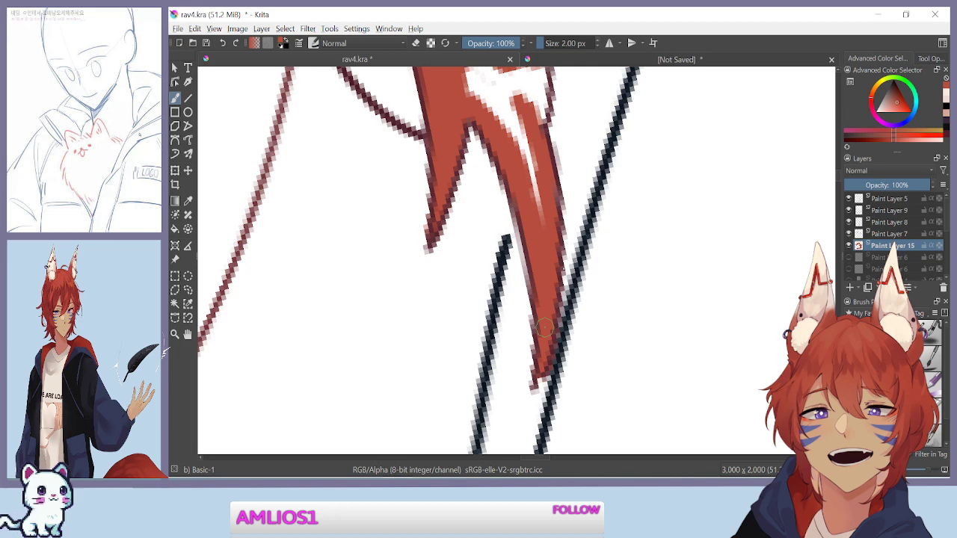
pyautogui.moveTo(523, 154)
pyautogui.mouseDown()
pyautogui.moveTo(533, 181)
pyautogui.moveTo(469, 82)
pyautogui.moveTo(516, 128)
pyautogui.moveTo(518, 243)
pyautogui.moveTo(502, 195)
pyautogui.moveTo(535, 228)
pyautogui.moveTo(546, 192)
pyautogui.mouseUp()
pyautogui.moveTo(557, 232); pyautogui.dragTo(549, 183)
# Examine the red hair fill across the whole head and at the lower right lock for missed gaps
pyautogui.scroll(-6, 554, 225)
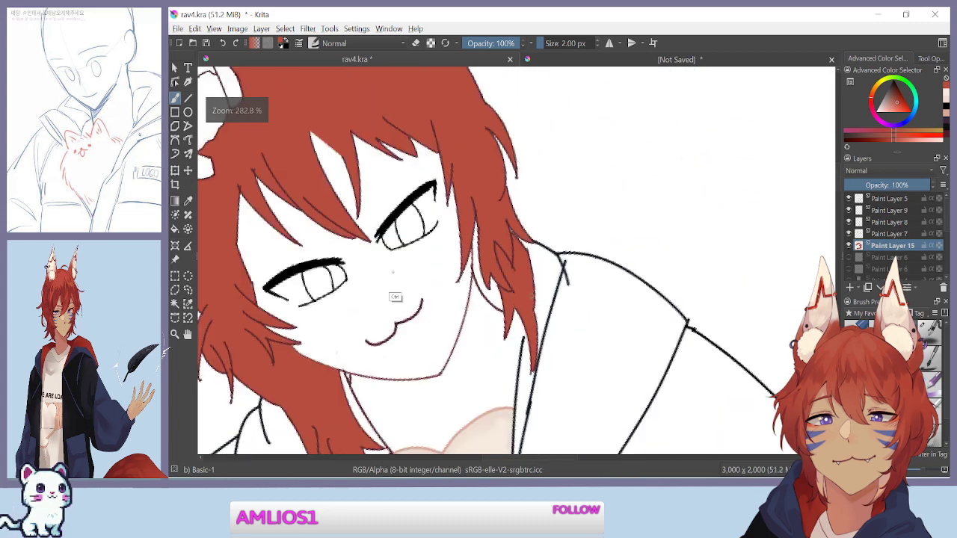
pyautogui.hotkey('ctrl', '-')
pyautogui.moveTo(299, 369); pyautogui.dragTo(520, 229)
pyautogui.moveTo(420, 332); pyautogui.dragTo(421, 241)
pyautogui.moveTo(476, 188); pyautogui.dragTo(377, 226)
pyautogui.hotkey('ctrl', '-')
pyautogui.hotkey('ctrl', '-')
pyautogui.hotkey('ctrl', '+')
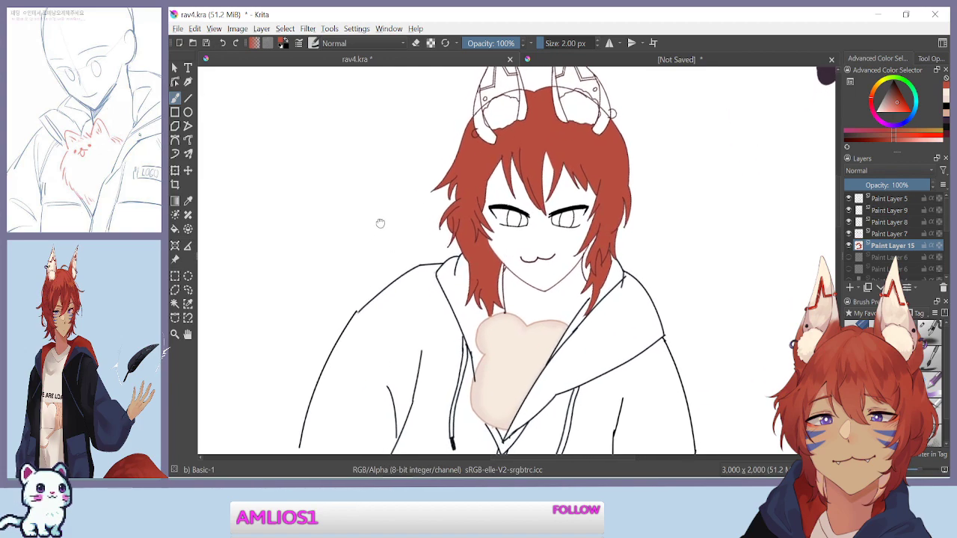
pyautogui.scroll(8, 377, 226)
pyautogui.moveTo(482, 236); pyautogui.dragTo(357, 214)
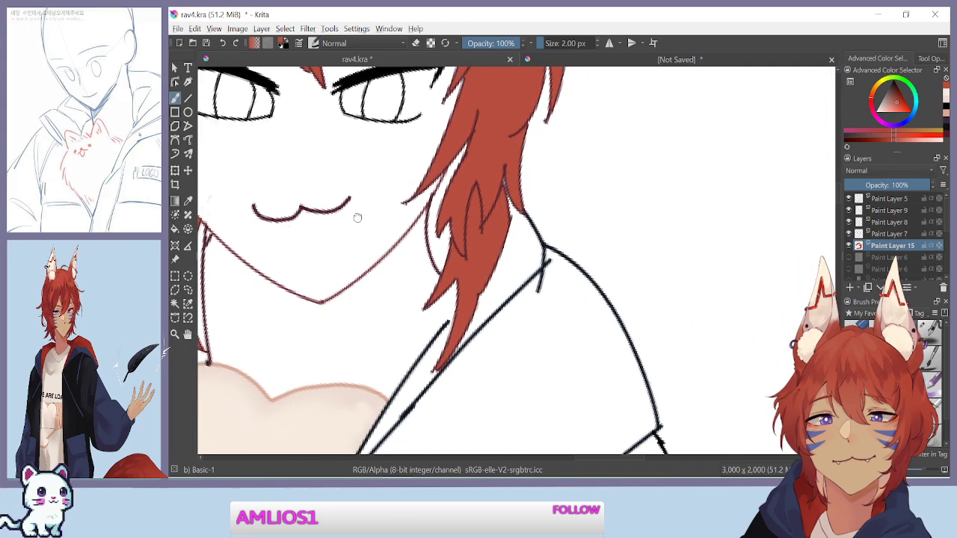
# Add a paint layer above Paint Layer 15, sample a dark red from the hair in the unsaved reference document, and return to rav4.kra
pyautogui.click(849, 288)
pyautogui.click(578, 59)
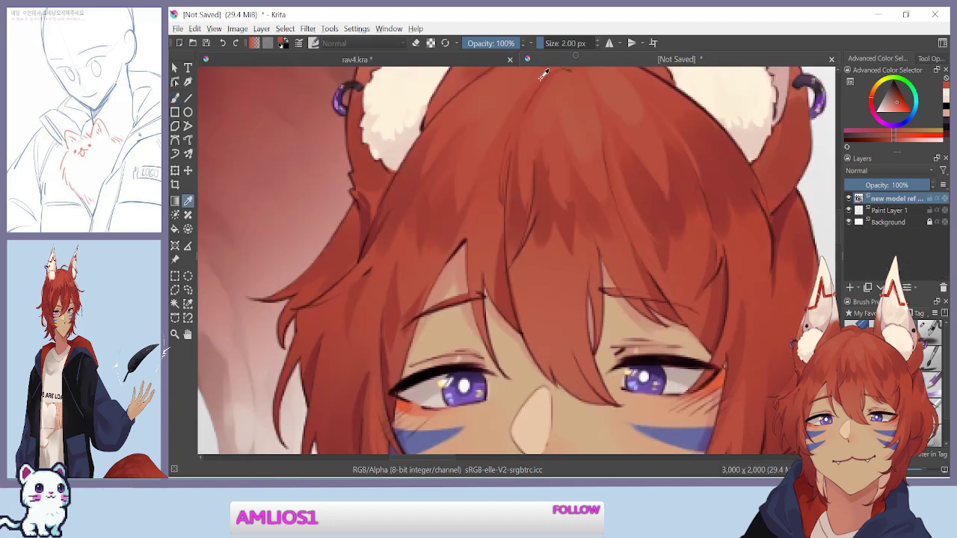
pyautogui.moveTo(361, 207); pyautogui.dragTo(430, 43)
pyautogui.moveTo(416, 285); pyautogui.dragTo(409, 251)
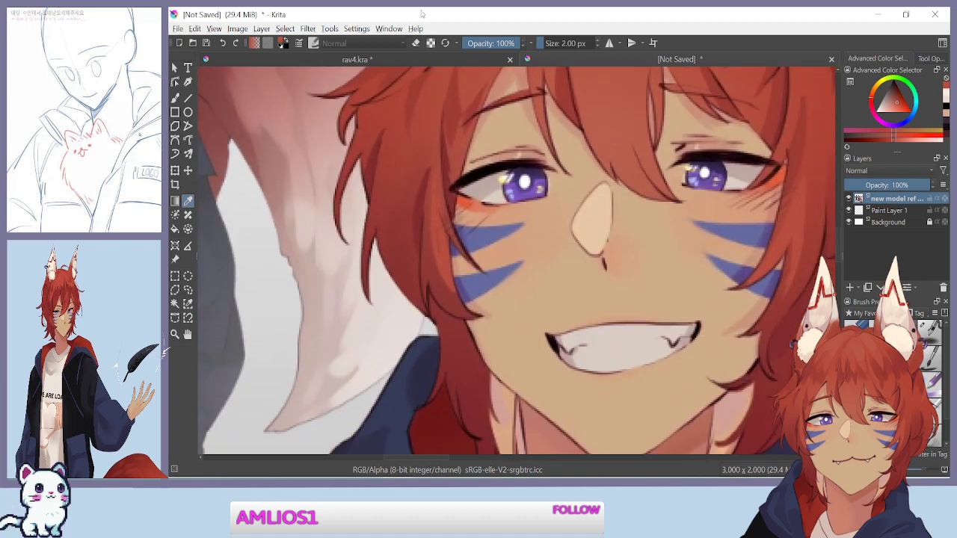
pyautogui.click(462, 340)
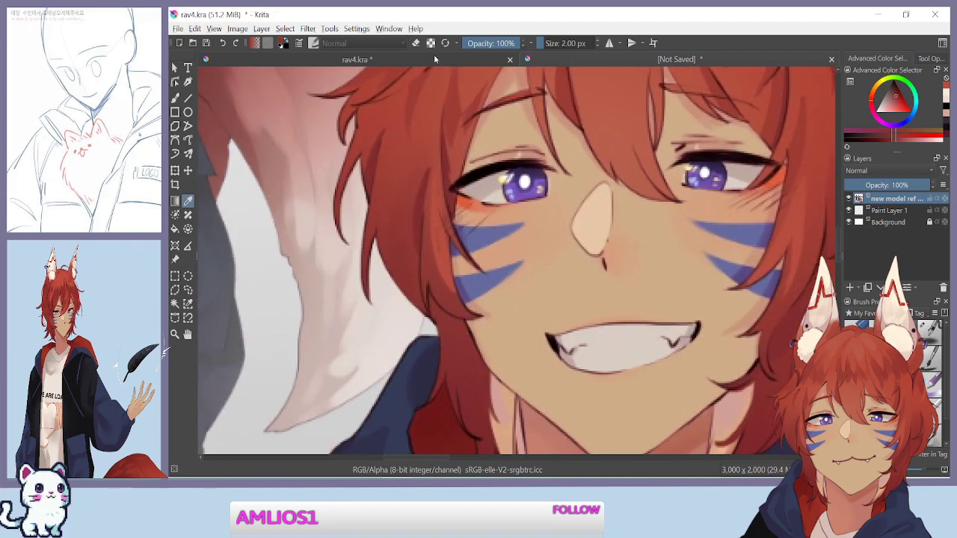
pyautogui.click(435, 59)
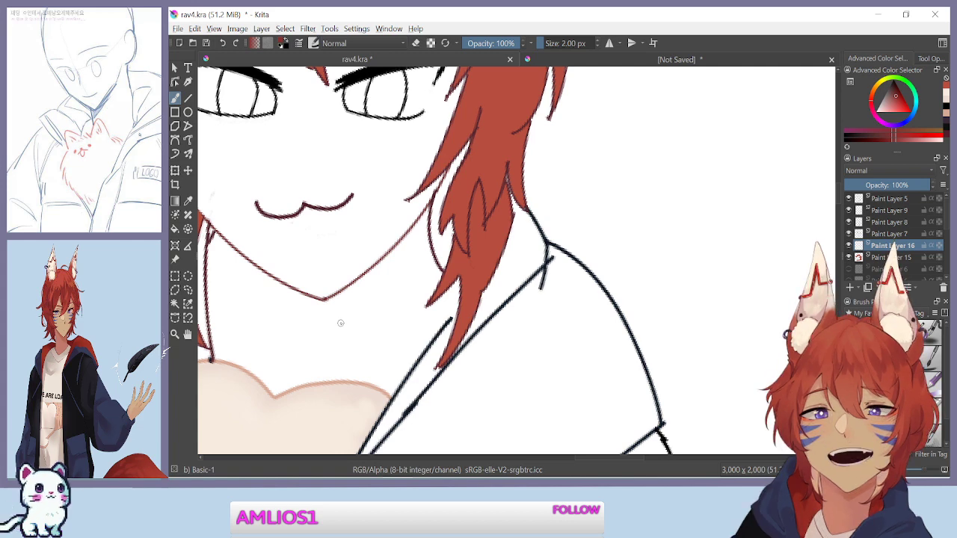
# Switch to the Airbrush Soft preset and paint a short dark red shadow on the lower left lock just below the jawline
pyautogui.hotkey('ctrl', '-')
pyautogui.hotkey('ctrl', '-')
pyautogui.moveTo(345, 278); pyautogui.dragTo(617, 131)
pyautogui.scroll(-4, 443, 263)
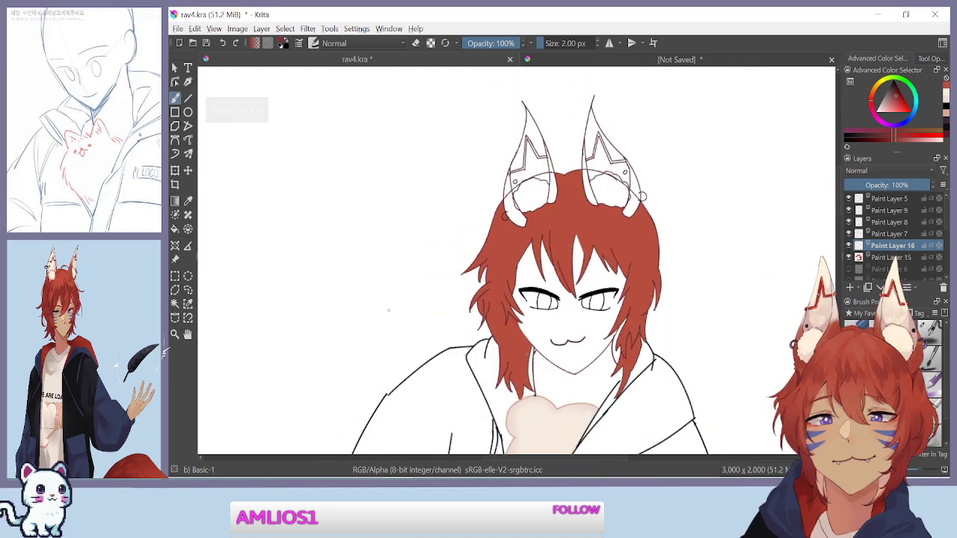
pyautogui.scroll(2, 523, 400)
pyautogui.scroll(-1, 469, 187)
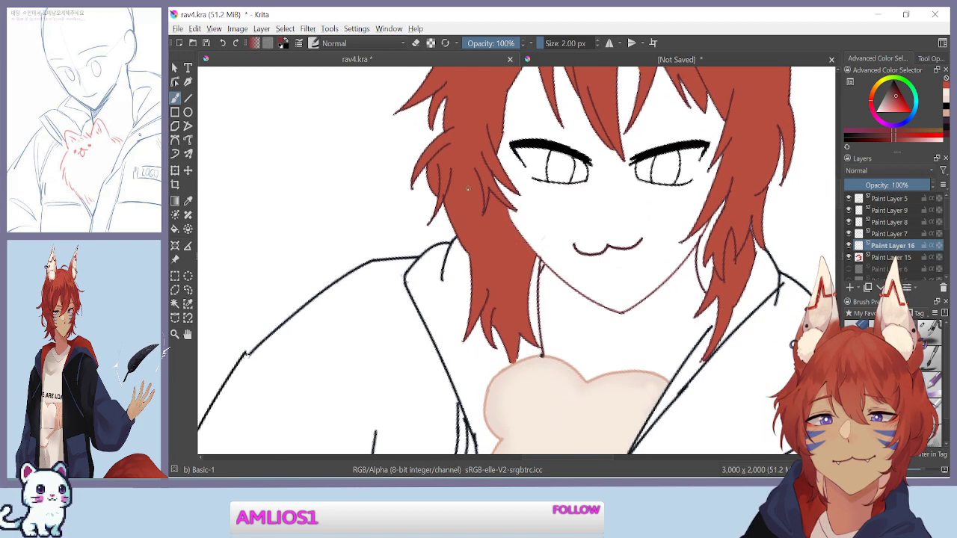
pyautogui.press('/')
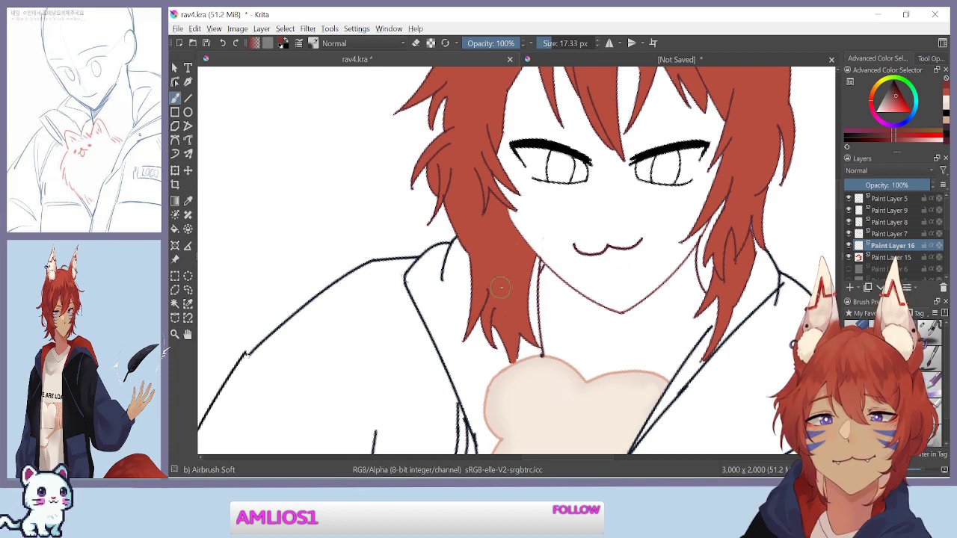
pyautogui.moveTo(524, 253); pyautogui.dragTo(517, 295)
pyautogui.scroll(1, 516, 286)
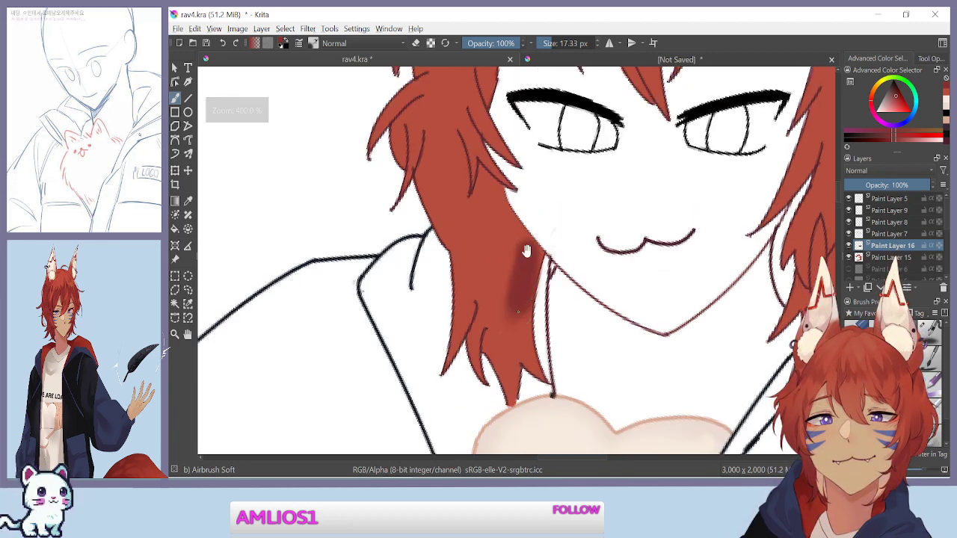
pyautogui.moveTo(527, 253); pyautogui.dragTo(528, 240)
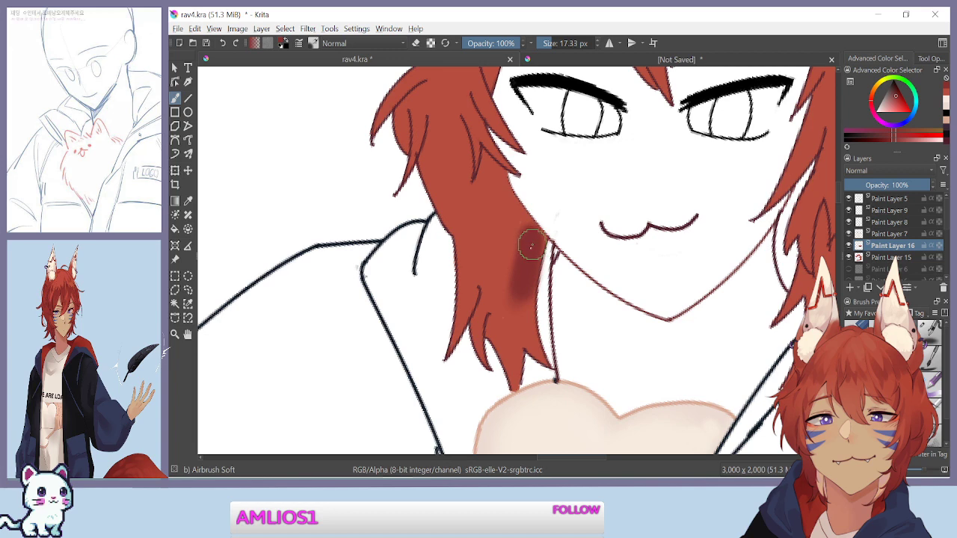
# Extend the dark red shadow down the inner side of the lower left lock to just above the strand tips
pyautogui.scroll(1, 531, 245)
pyautogui.scroll(1, 536, 219)
pyautogui.moveTo(522, 284); pyautogui.dragTo(487, 160)
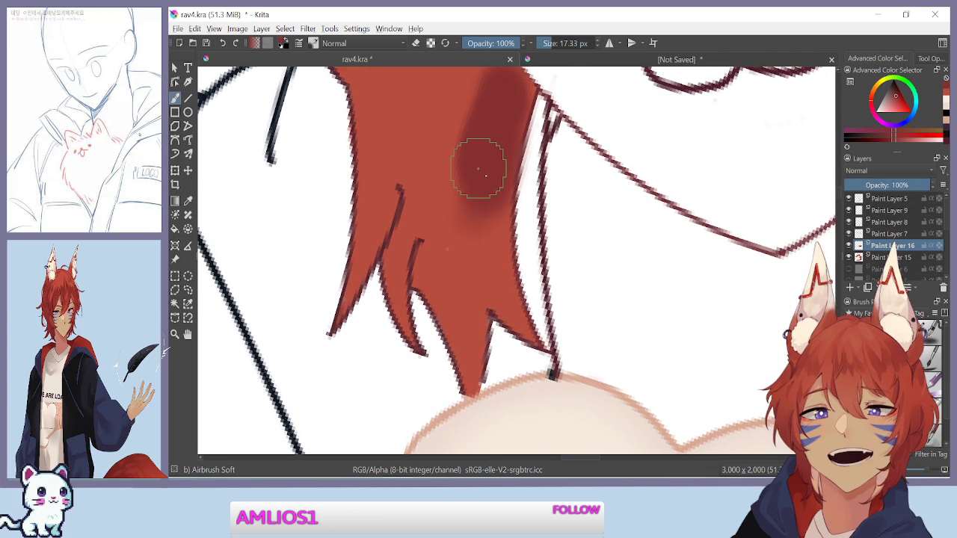
pyautogui.moveTo(483, 166)
pyautogui.mouseDown()
pyautogui.moveTo(485, 188)
pyautogui.moveTo(491, 179)
pyautogui.mouseUp()
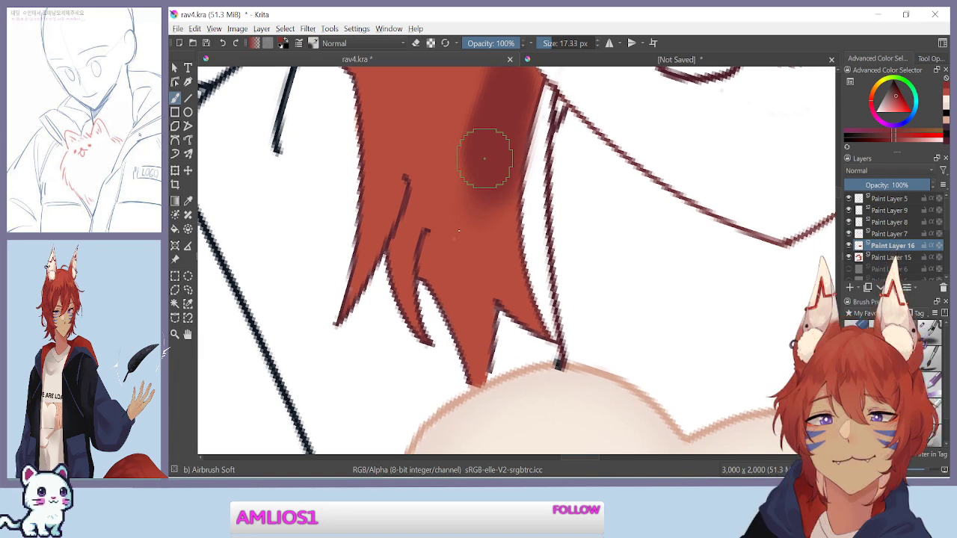
pyautogui.moveTo(487, 160)
pyautogui.mouseDown()
pyautogui.moveTo(492, 235)
pyautogui.moveTo(479, 176)
pyautogui.moveTo(459, 199)
pyautogui.moveTo(463, 272)
pyautogui.moveTo(442, 235)
pyautogui.mouseUp()
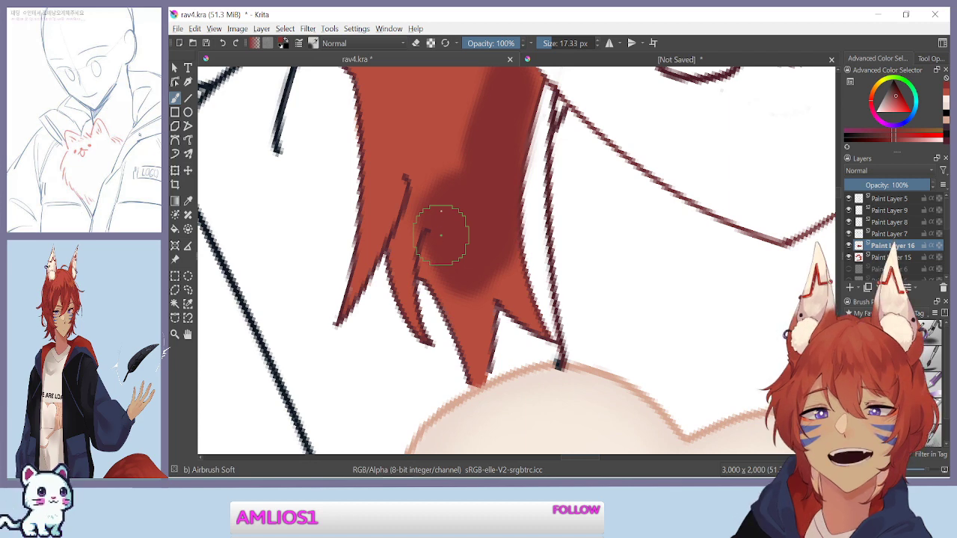
# Using brush sizes of 13 and 11 px, shade the base of the central strand on the lower left lock dark red
pyautogui.press('[')
pyautogui.press('[')
pyautogui.press('[')
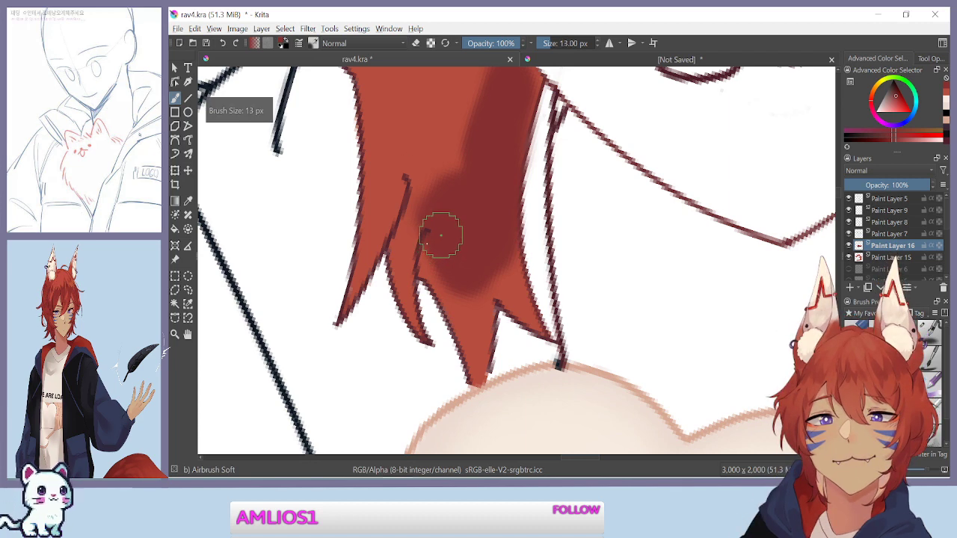
pyautogui.moveTo(430, 228)
pyautogui.mouseDown()
pyautogui.moveTo(441, 261)
pyautogui.moveTo(431, 253)
pyautogui.moveTo(455, 289)
pyautogui.moveTo(401, 238)
pyautogui.moveTo(447, 272)
pyautogui.moveTo(471, 322)
pyautogui.mouseUp()
pyautogui.moveTo(486, 266)
pyautogui.mouseDown()
pyautogui.moveTo(481, 297)
pyautogui.moveTo(491, 213)
pyautogui.mouseUp()
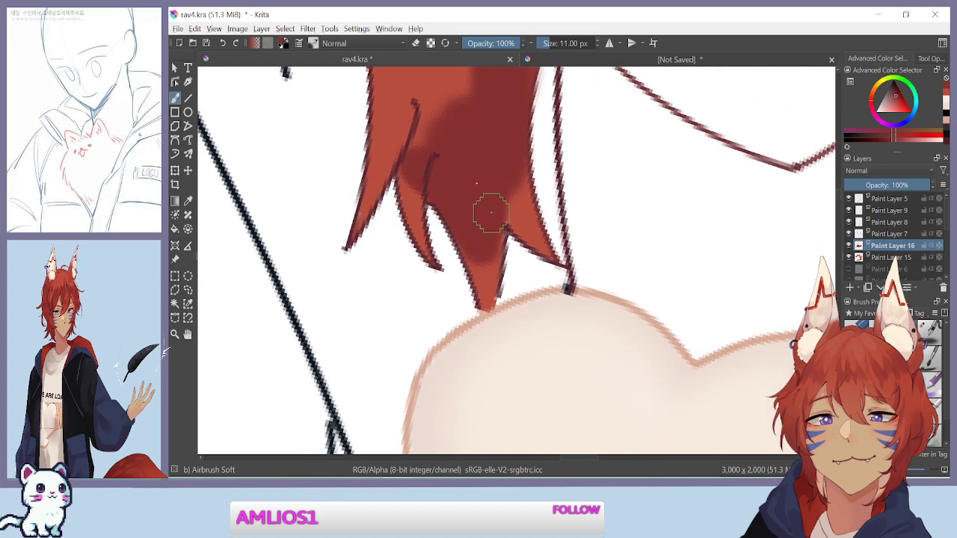
# Reduce the brush to 6 px and shade the central pointed tip dark red down to the fur outline
pyautogui.press('+')
pyautogui.press('+')
pyautogui.moveTo(464, 165); pyautogui.dragTo(504, 176)
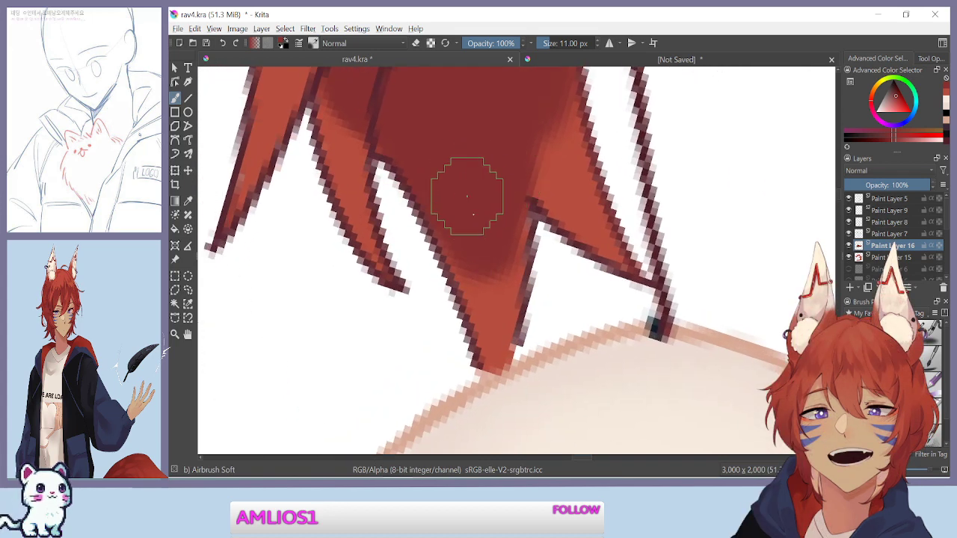
pyautogui.press('[')
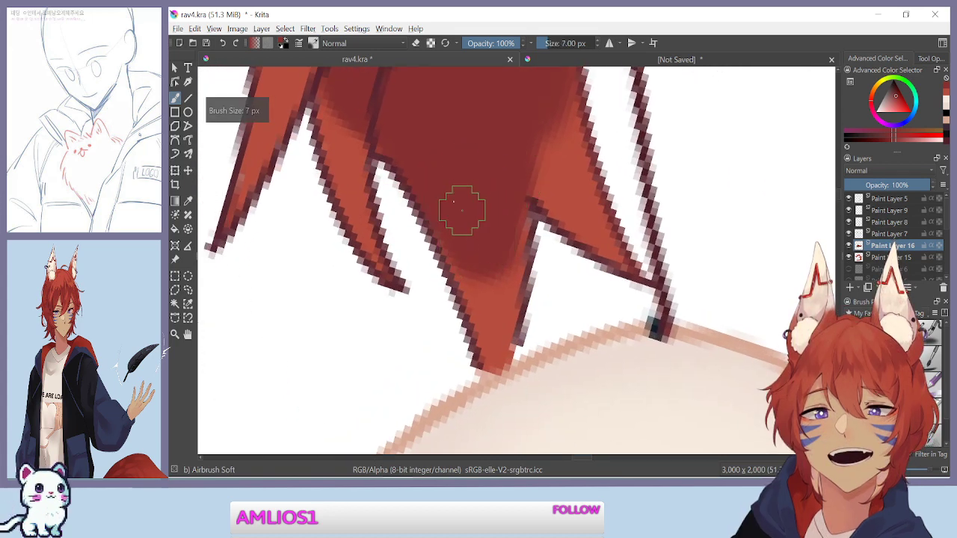
pyautogui.press('[')
pyautogui.press('[')
pyautogui.moveTo(484, 304)
pyautogui.mouseDown()
pyautogui.moveTo(494, 352)
pyautogui.moveTo(511, 258)
pyautogui.mouseUp()
pyautogui.moveTo(496, 307); pyautogui.dragTo(498, 355)
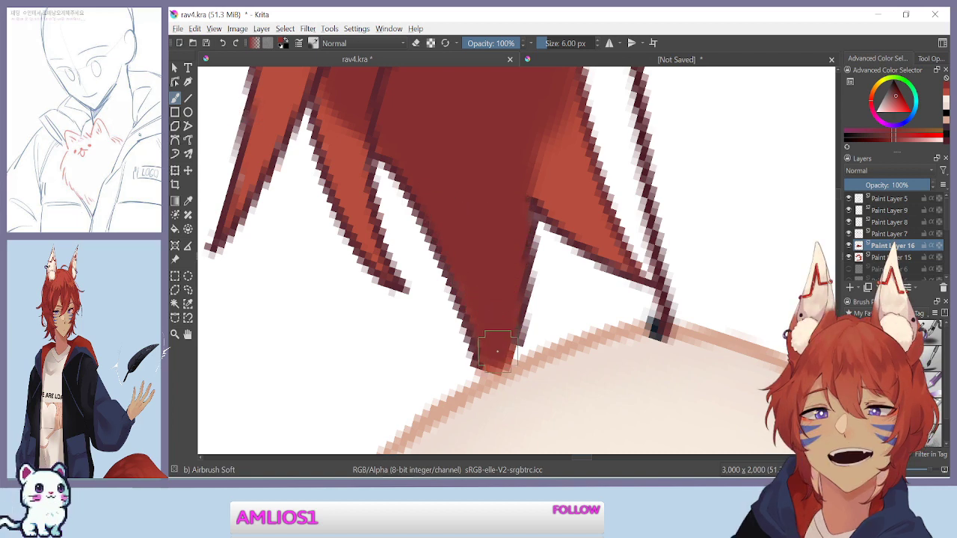
# Shade the pointed tip nearest the neck on the lower left lock with dark red
pyautogui.moveTo(493, 225); pyautogui.dragTo(464, 287)
pyautogui.moveTo(444, 193); pyautogui.dragTo(410, 192)
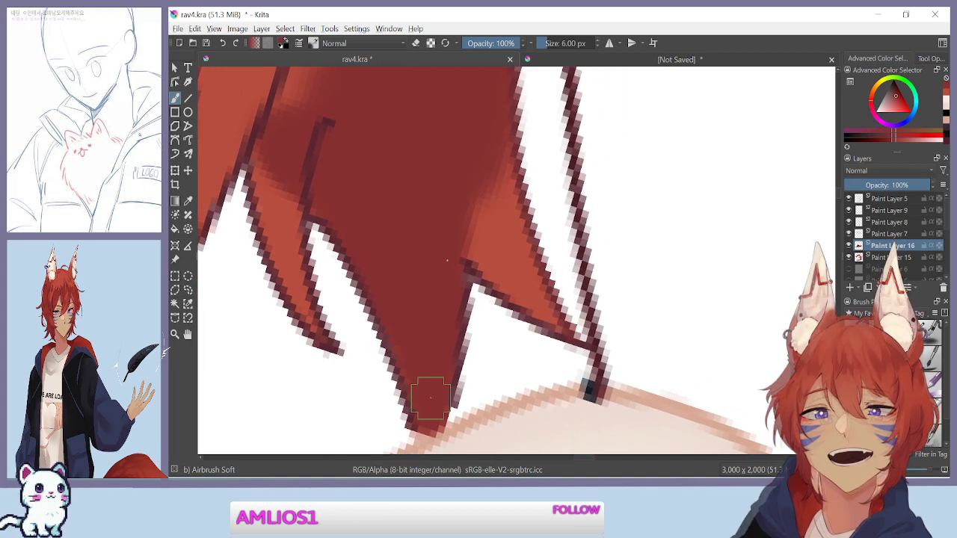
pyautogui.moveTo(506, 183)
pyautogui.mouseDown()
pyautogui.moveTo(496, 159)
pyautogui.moveTo(500, 201)
pyautogui.moveTo(487, 197)
pyautogui.moveTo(485, 222)
pyautogui.moveTo(468, 217)
pyautogui.moveTo(473, 237)
pyautogui.moveTo(506, 268)
pyautogui.moveTo(501, 236)
pyautogui.moveTo(520, 247)
pyautogui.moveTo(518, 237)
pyautogui.moveTo(527, 283)
pyautogui.mouseUp()
pyautogui.moveTo(477, 245); pyautogui.dragTo(550, 310)
pyautogui.moveTo(412, 186)
pyautogui.mouseDown()
pyautogui.moveTo(477, 222)
pyautogui.moveTo(572, 231)
pyautogui.mouseUp()
# Shade the two outer strand tips of the lower left lock dark red down to their points
pyautogui.moveTo(347, 216)
pyautogui.mouseDown()
pyautogui.moveTo(326, 215)
pyautogui.moveTo(355, 364)
pyautogui.mouseUp()
pyautogui.moveTo(325, 334); pyautogui.dragTo(411, 255)
pyautogui.moveTo(513, 129)
pyautogui.mouseDown()
pyautogui.moveTo(548, 145)
pyautogui.moveTo(538, 158)
pyautogui.mouseUp()
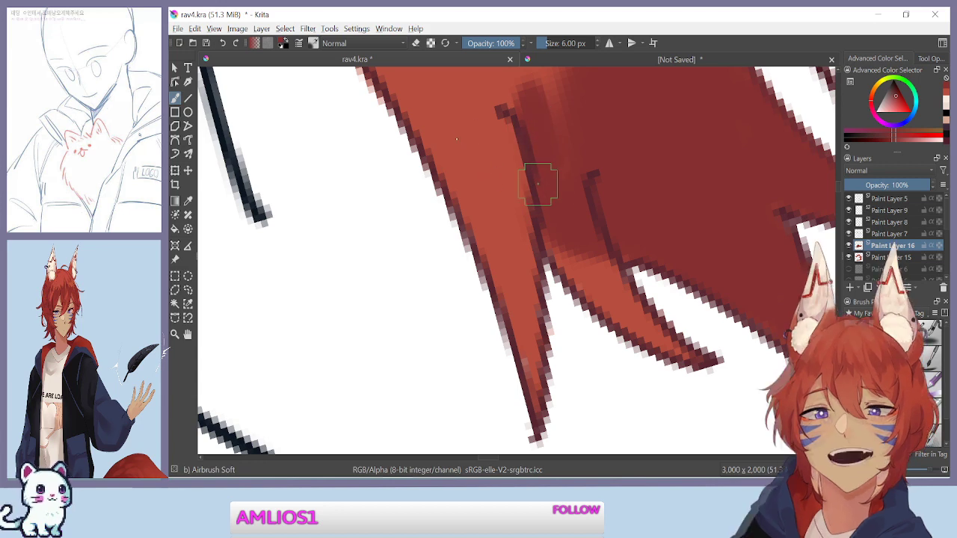
pyautogui.moveTo(455, 150)
pyautogui.mouseDown()
pyautogui.moveTo(496, 256)
pyautogui.moveTo(437, 139)
pyautogui.moveTo(512, 263)
pyautogui.moveTo(441, 106)
pyautogui.moveTo(516, 255)
pyautogui.moveTo(465, 120)
pyautogui.moveTo(466, 105)
pyautogui.moveTo(527, 240)
pyautogui.moveTo(495, 95)
pyautogui.moveTo(495, 155)
pyautogui.moveTo(538, 395)
pyautogui.moveTo(562, 238)
pyautogui.moveTo(622, 306)
pyautogui.moveTo(599, 256)
pyautogui.moveTo(557, 238)
pyautogui.moveTo(577, 266)
pyautogui.moveTo(548, 239)
pyautogui.moveTo(669, 344)
pyautogui.moveTo(620, 310)
pyautogui.mouseUp()
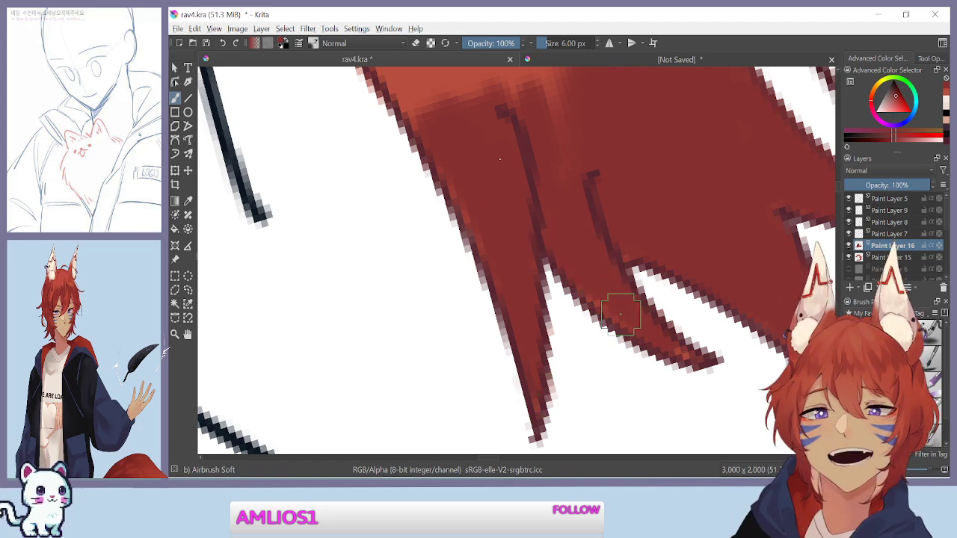
pyautogui.scroll(-3, 620, 309)
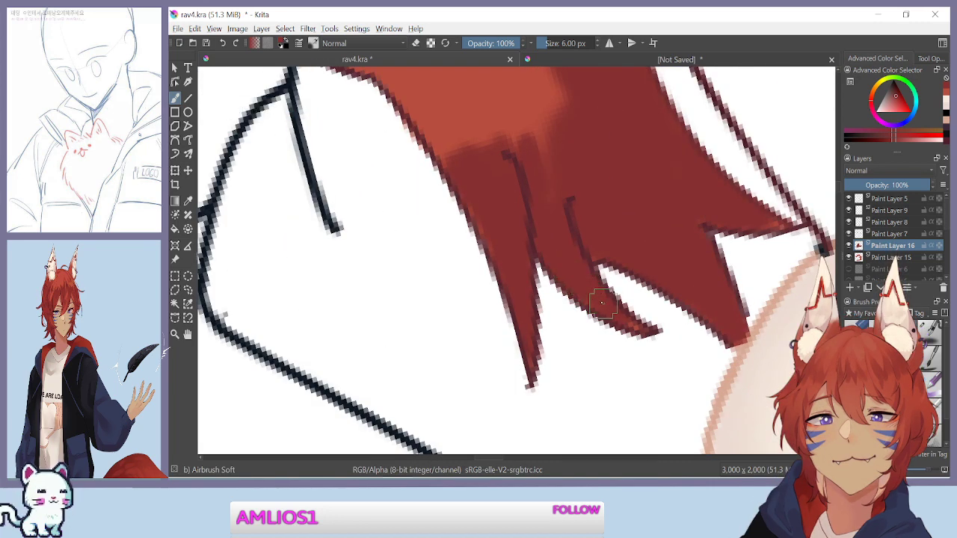
# Reduce the brush to 3 px and extend the dark red shadow upward across the lower left lock to its outer edge
pyautogui.press('[')
pyautogui.press('[')
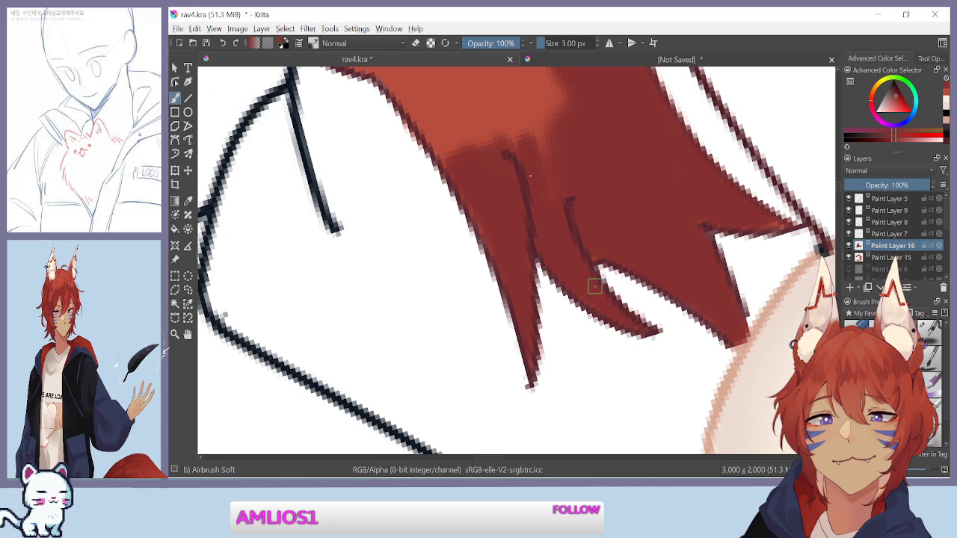
pyautogui.hotkey('ctrl', '+')
pyautogui.hotkey('ctrl', '+')
pyautogui.hotkey('ctrl', '-')
pyautogui.hotkey('ctrl', '-')
pyautogui.hotkey('ctrl', '-')
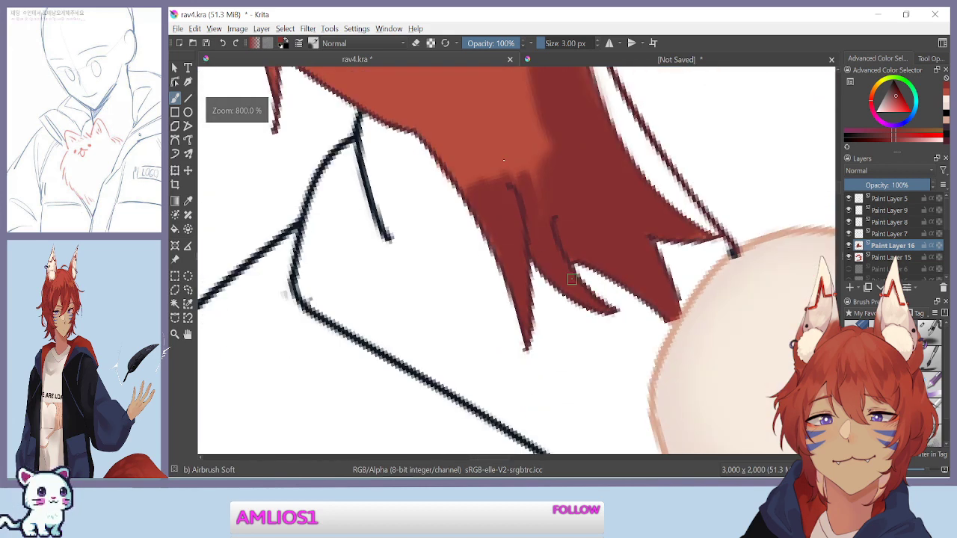
pyautogui.moveTo(516, 164); pyautogui.dragTo(513, 260)
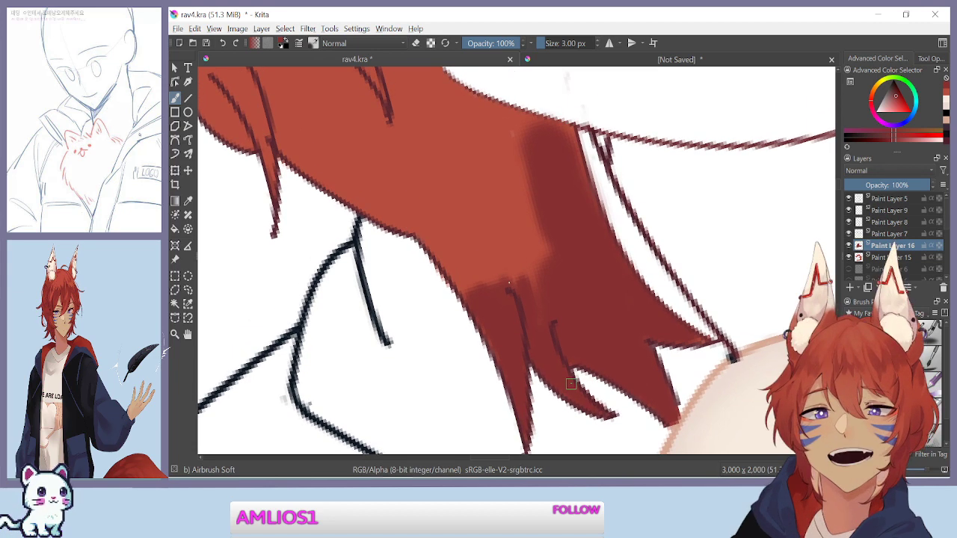
pyautogui.moveTo(426, 229)
pyautogui.mouseDown()
pyautogui.moveTo(476, 298)
pyautogui.moveTo(443, 231)
pyautogui.moveTo(510, 306)
pyautogui.moveTo(454, 211)
pyautogui.moveTo(543, 293)
pyautogui.moveTo(501, 209)
pyautogui.moveTo(530, 229)
pyautogui.mouseUp()
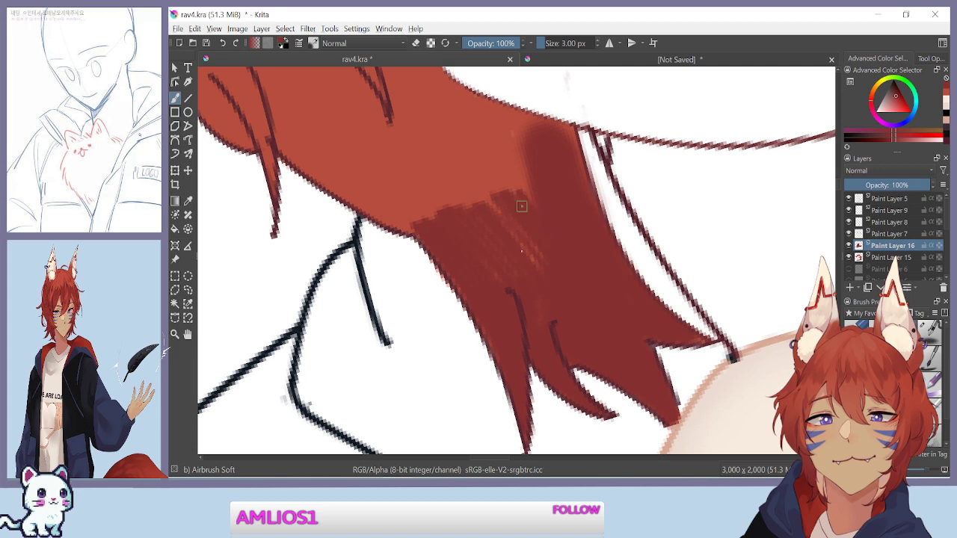
# Enlarge the brush to 10 px and fill the upper part of the lower left lock's shadow with dark red
pyautogui.press(']')
pyautogui.press(']')
pyautogui.press(']')
pyautogui.press(']')
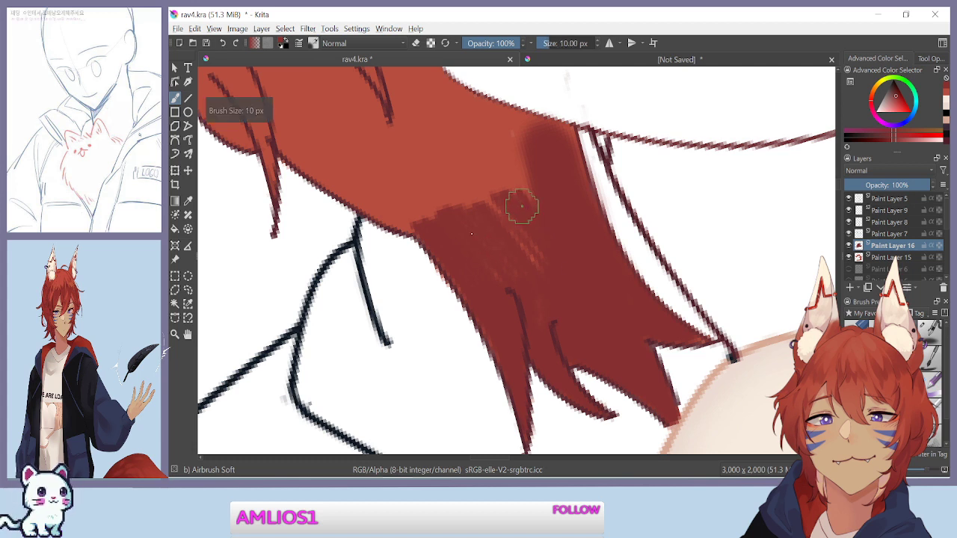
pyautogui.moveTo(494, 270)
pyautogui.mouseDown()
pyautogui.moveTo(498, 232)
pyautogui.moveTo(482, 194)
pyautogui.moveTo(553, 243)
pyautogui.moveTo(564, 238)
pyautogui.moveTo(527, 153)
pyautogui.mouseUp()
# Reduce the brush to 2 px and fill the shadow's remaining light edges along the neck side and jaw corner of the lower left lock
pyautogui.press('[')
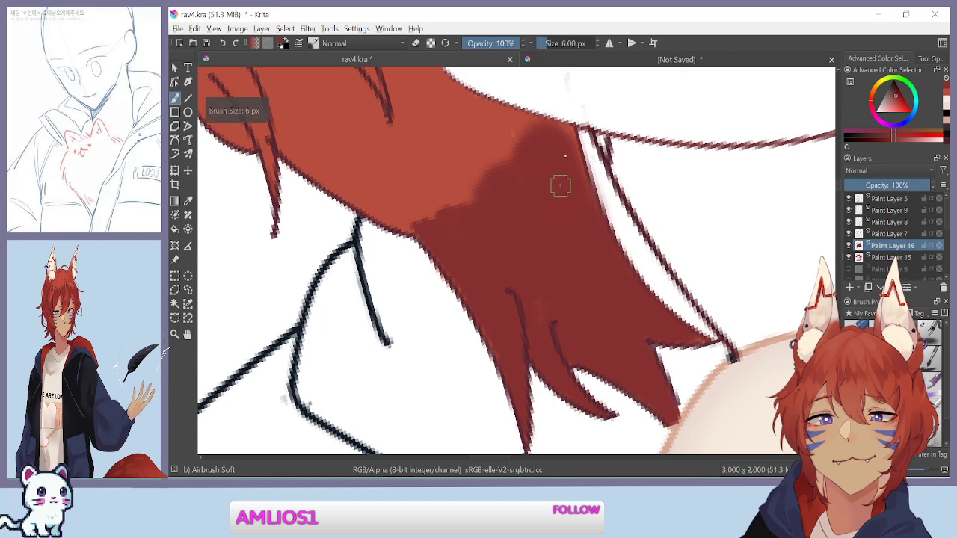
pyautogui.hotkey('ctrl', '+')
pyautogui.hotkey('ctrl', '+')
pyautogui.hotkey('ctrl', '+')
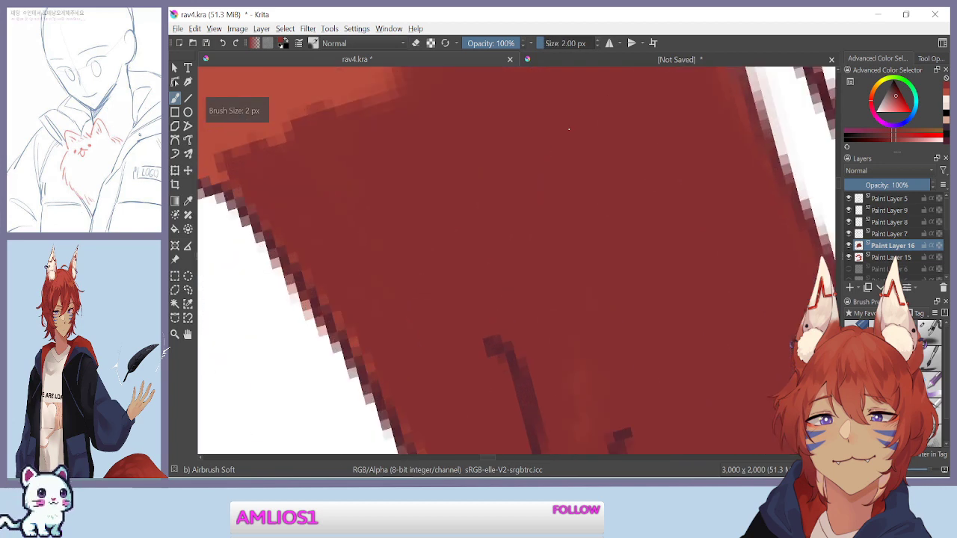
pyautogui.moveTo(617, 137)
pyautogui.mouseDown()
pyautogui.moveTo(548, 267)
pyautogui.moveTo(456, 394)
pyautogui.mouseUp()
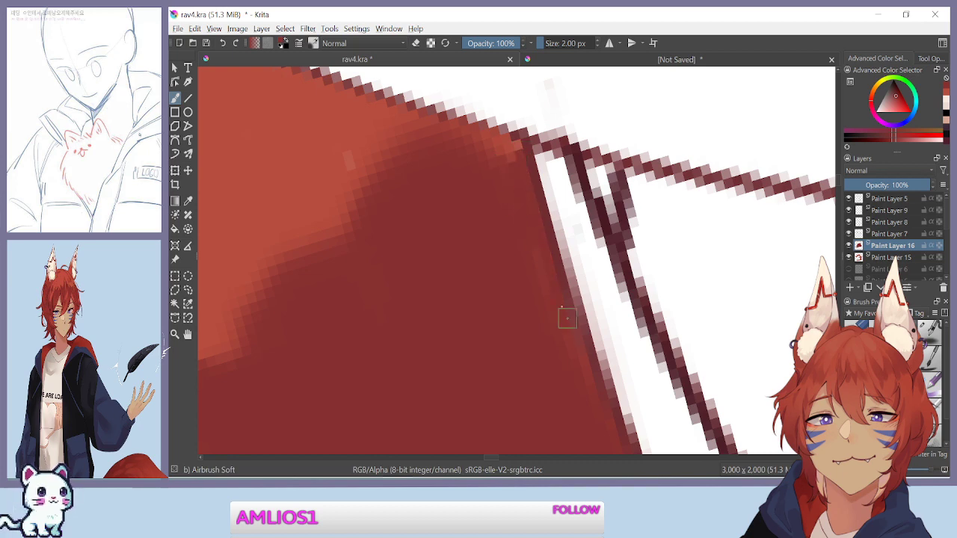
pyautogui.moveTo(432, 341); pyautogui.dragTo(416, 243)
pyautogui.moveTo(506, 147); pyautogui.dragTo(516, 172)
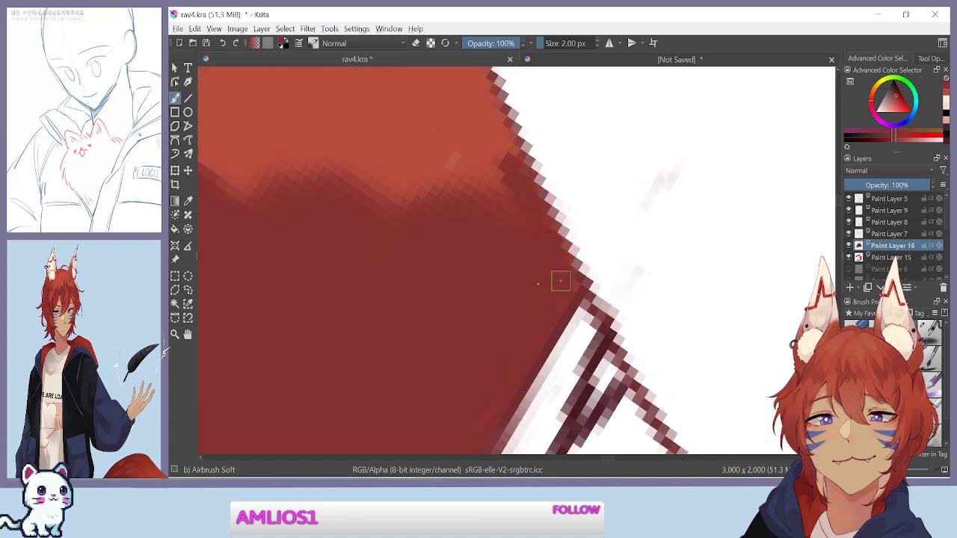
pyautogui.moveTo(414, 282)
pyautogui.mouseDown()
pyautogui.moveTo(406, 298)
pyautogui.moveTo(405, 283)
pyautogui.mouseUp()
pyautogui.moveTo(372, 241); pyautogui.dragTo(499, 337)
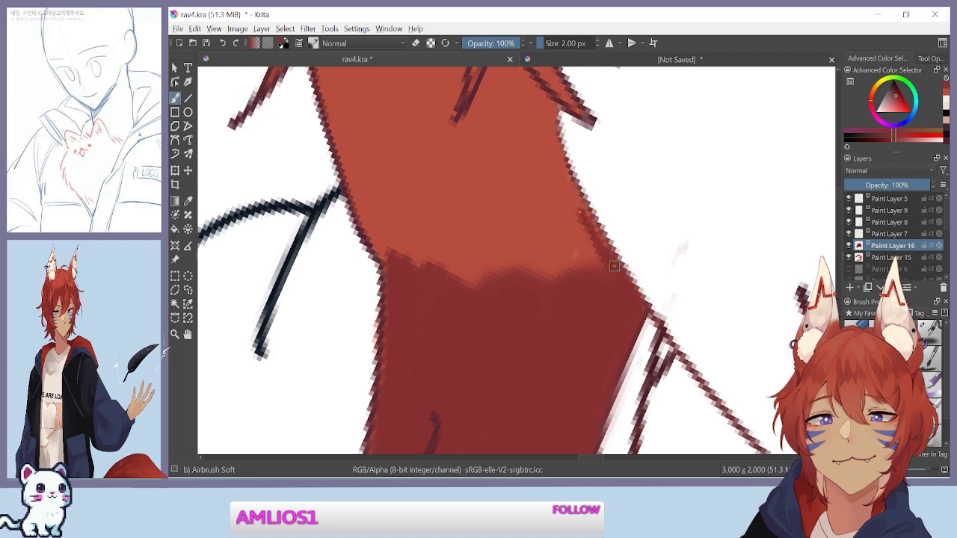
# Extend the dark red shadow up the jaw-side edge of the lower left lock and fill it inward
pyautogui.moveTo(590, 268); pyautogui.dragTo(564, 208)
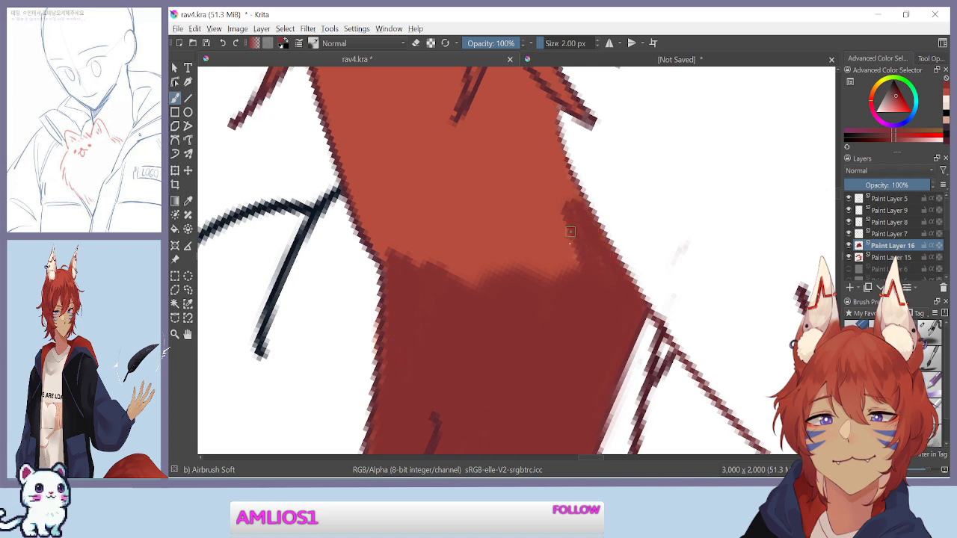
pyautogui.moveTo(515, 266); pyautogui.dragTo(504, 341)
pyautogui.moveTo(522, 308); pyautogui.dragTo(516, 321)
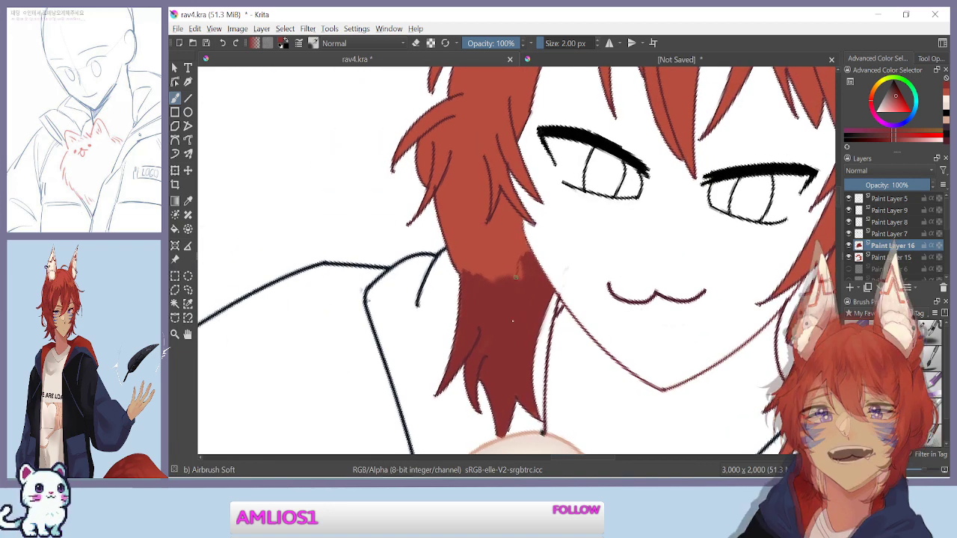
pyautogui.hotkey('ctrl', '+')
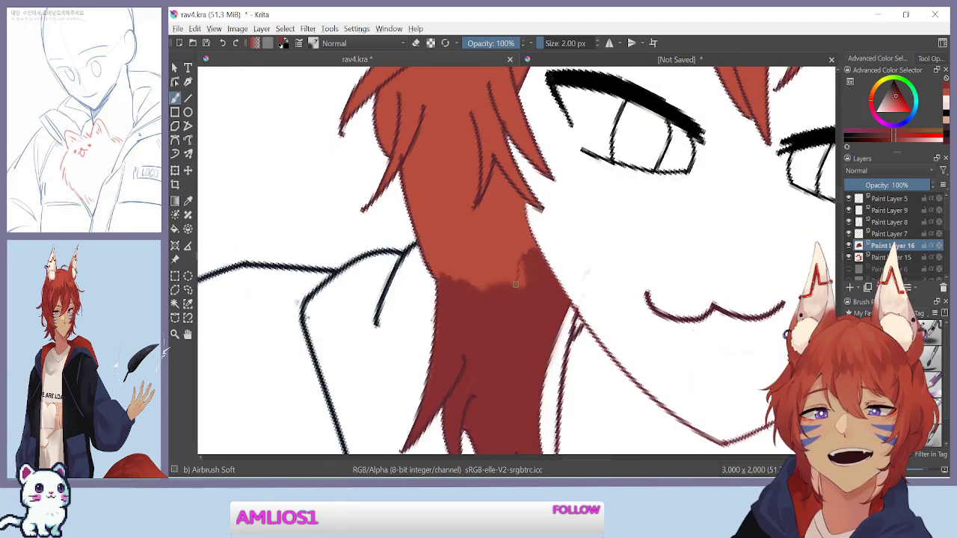
pyautogui.moveTo(412, 165); pyautogui.dragTo(407, 254)
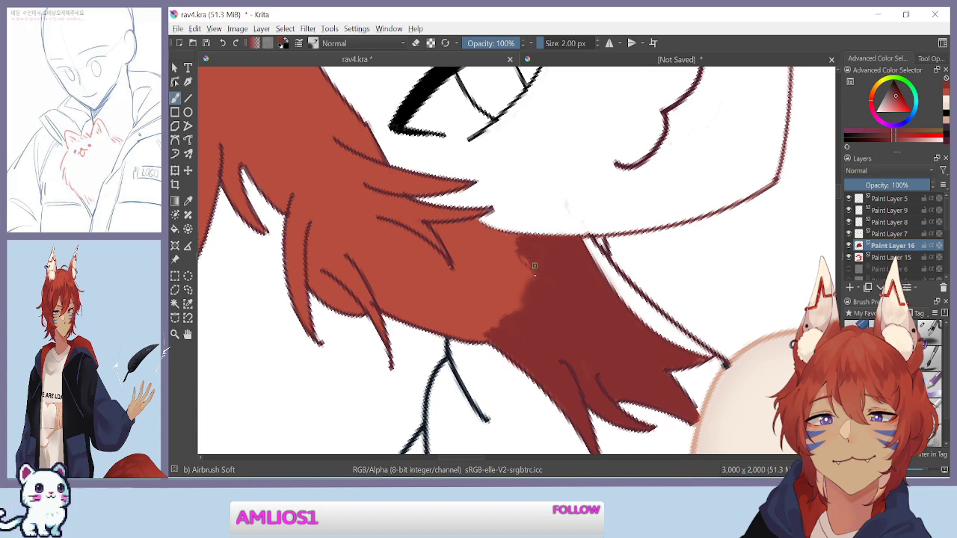
# Enlarge the brush to 7 px and smooth the shadow's upper boundary into a curve across the lower left lock
pyautogui.press(']')
pyautogui.press(']')
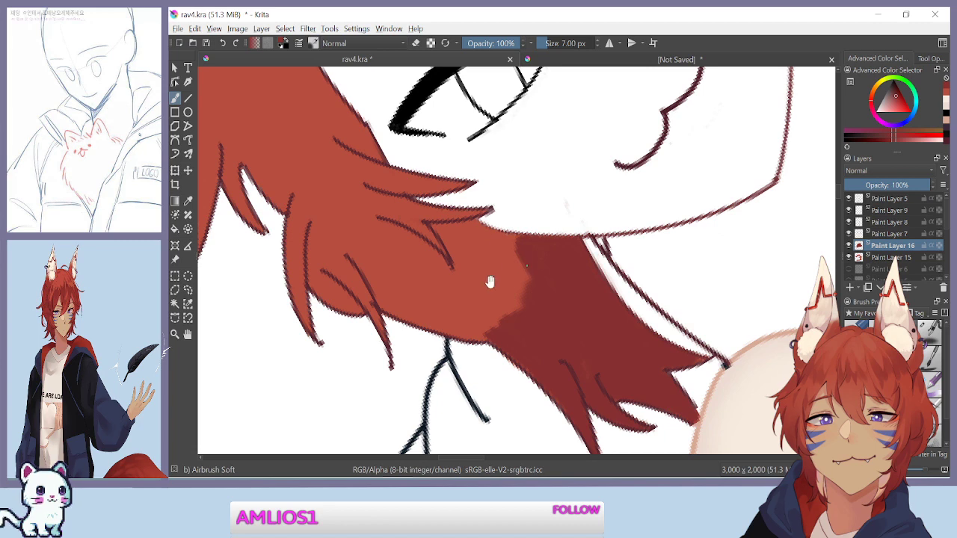
pyautogui.scroll(3, 490, 281)
pyautogui.moveTo(573, 200)
pyautogui.mouseDown()
pyautogui.moveTo(553, 280)
pyautogui.moveTo(532, 305)
pyautogui.moveTo(573, 243)
pyautogui.moveTo(583, 152)
pyautogui.moveTo(535, 309)
pyautogui.moveTo(559, 247)
pyautogui.moveTo(569, 155)
pyautogui.moveTo(528, 287)
pyautogui.moveTo(557, 213)
pyautogui.moveTo(563, 143)
pyautogui.moveTo(541, 266)
pyautogui.moveTo(512, 301)
pyautogui.moveTo(558, 166)
pyautogui.mouseUp()
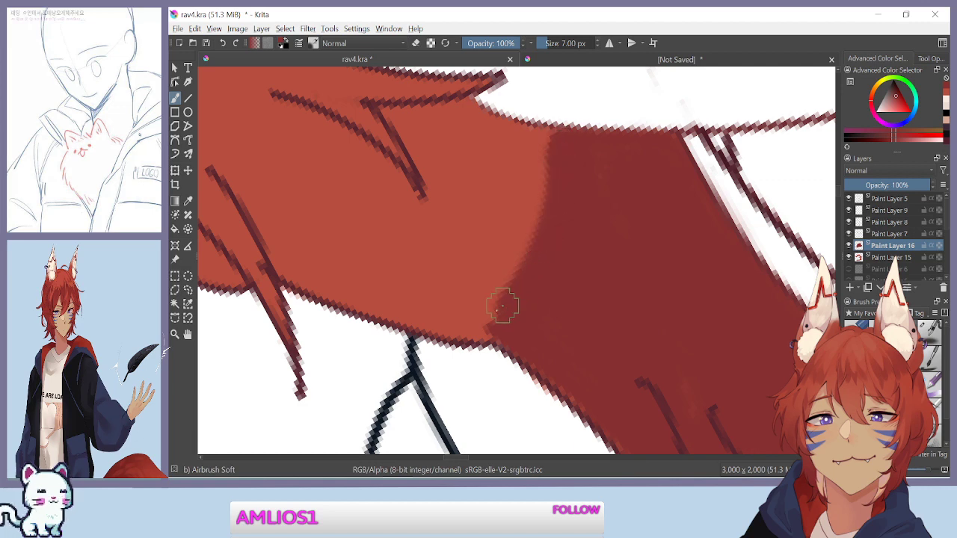
pyautogui.moveTo(509, 302); pyautogui.dragTo(475, 322)
pyautogui.moveTo(397, 286)
pyautogui.mouseDown()
pyautogui.moveTo(399, 242)
pyautogui.moveTo(441, 190)
pyautogui.mouseUp()
pyautogui.moveTo(371, 229); pyautogui.dragTo(387, 188)
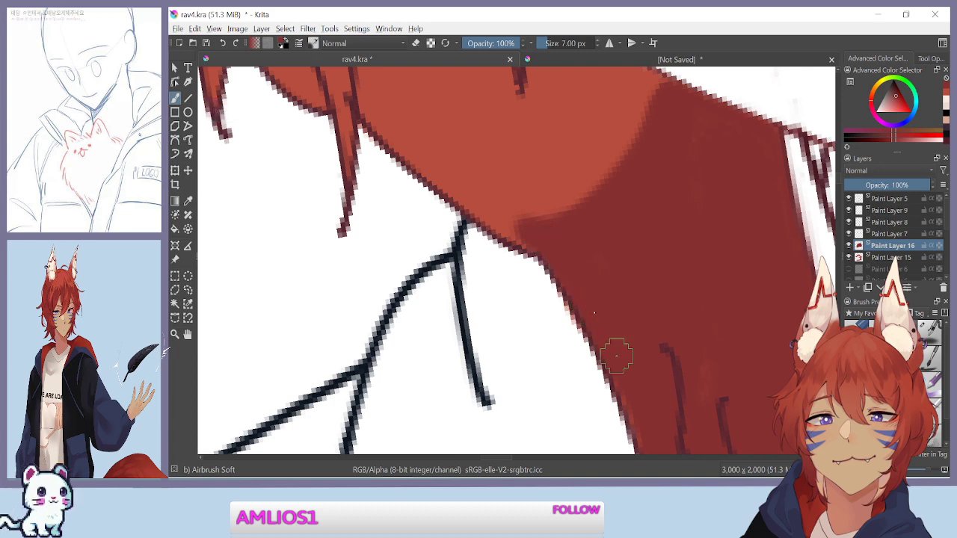
pyautogui.scroll(-3, 702, 316)
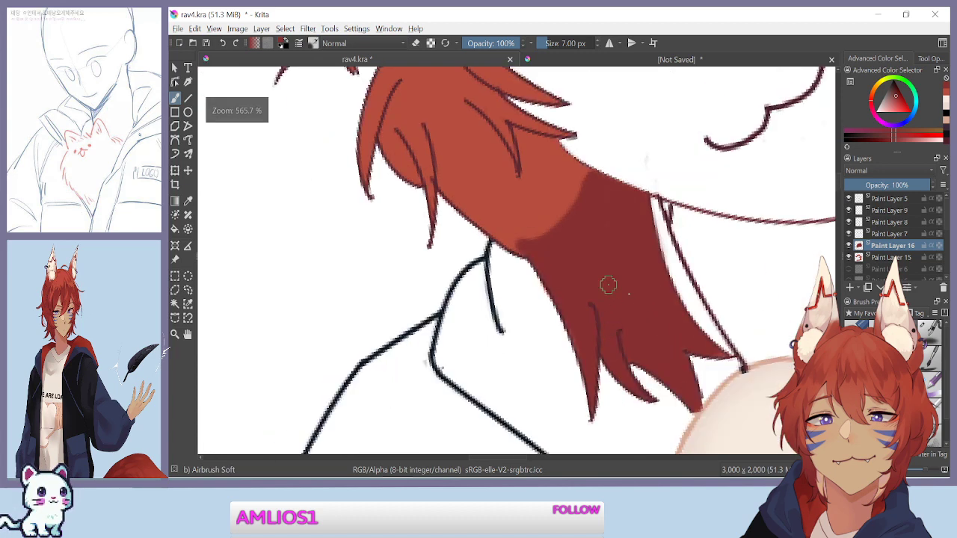
pyautogui.scroll(1, 613, 316)
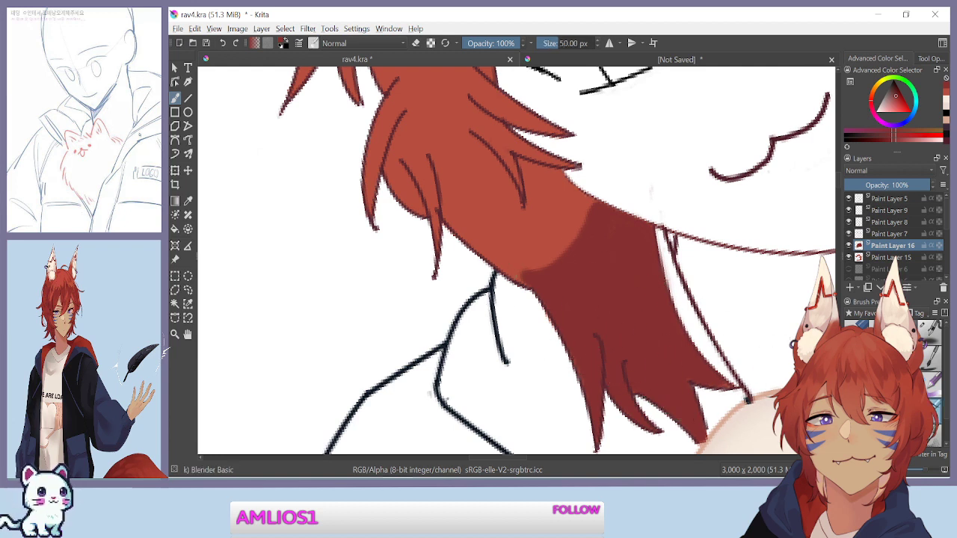
# Blend the shadow's upper edge into the flat red on the lower left lock with Blender Basic at 11.22 px
pyautogui.click(550, 44)
pyautogui.moveTo(543, 276)
pyautogui.mouseDown()
pyautogui.moveTo(516, 251)
pyautogui.moveTo(534, 271)
pyautogui.moveTo(527, 238)
pyautogui.moveTo(554, 274)
pyautogui.moveTo(577, 241)
pyautogui.moveTo(566, 194)
pyautogui.moveTo(602, 224)
pyautogui.moveTo(557, 191)
pyautogui.moveTo(534, 207)
pyautogui.moveTo(545, 260)
pyautogui.moveTo(519, 260)
pyautogui.moveTo(495, 228)
pyautogui.moveTo(515, 256)
pyautogui.moveTo(507, 250)
pyautogui.moveTo(524, 250)
pyautogui.moveTo(529, 229)
pyautogui.moveTo(577, 260)
pyautogui.moveTo(584, 203)
pyautogui.moveTo(640, 240)
pyautogui.moveTo(587, 224)
pyautogui.moveTo(593, 272)
pyautogui.moveTo(541, 235)
pyautogui.moveTo(536, 253)
pyautogui.moveTo(567, 313)
pyautogui.moveTo(521, 246)
pyautogui.moveTo(565, 285)
pyautogui.moveTo(575, 279)
pyautogui.moveTo(567, 243)
pyautogui.moveTo(608, 265)
pyautogui.moveTo(635, 260)
pyautogui.moveTo(557, 236)
pyautogui.moveTo(537, 213)
pyautogui.moveTo(570, 219)
pyautogui.moveTo(574, 204)
pyautogui.moveTo(578, 230)
pyautogui.moveTo(527, 245)
pyautogui.mouseUp()
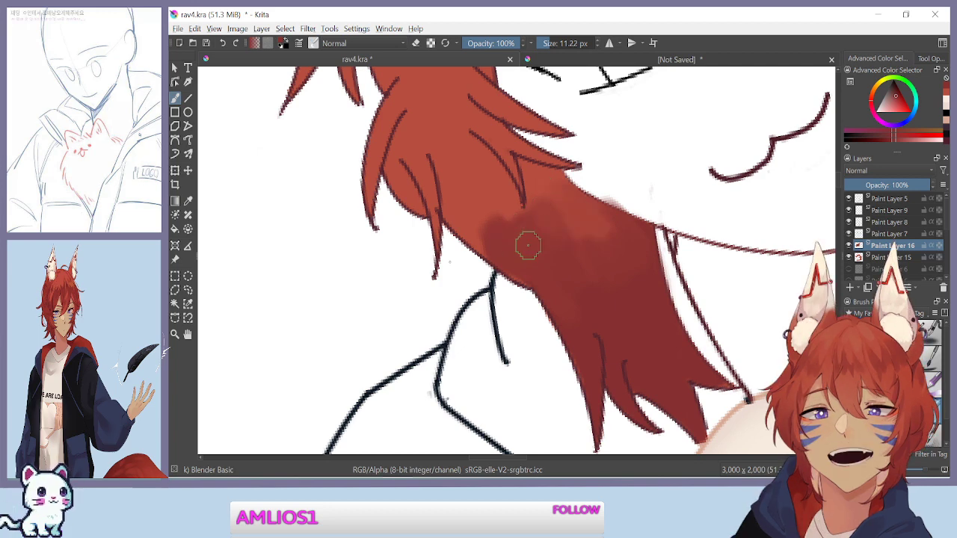
pyautogui.moveTo(500, 196)
pyautogui.mouseDown()
pyautogui.moveTo(473, 252)
pyautogui.moveTo(506, 203)
pyautogui.moveTo(478, 239)
pyautogui.moveTo(504, 212)
pyautogui.moveTo(468, 267)
pyautogui.moveTo(481, 229)
pyautogui.moveTo(527, 198)
pyautogui.moveTo(479, 252)
pyautogui.moveTo(486, 271)
pyautogui.moveTo(542, 188)
pyautogui.moveTo(492, 279)
pyautogui.moveTo(501, 288)
pyautogui.moveTo(518, 259)
pyautogui.moveTo(496, 308)
pyautogui.moveTo(545, 211)
pyautogui.moveTo(520, 262)
pyautogui.moveTo(519, 249)
pyautogui.moveTo(542, 266)
pyautogui.moveTo(540, 228)
pyautogui.moveTo(563, 244)
pyautogui.moveTo(568, 228)
pyautogui.moveTo(593, 241)
pyautogui.moveTo(597, 226)
pyautogui.moveTo(579, 198)
pyautogui.moveTo(588, 203)
pyautogui.moveTo(596, 259)
pyautogui.moveTo(574, 274)
pyautogui.moveTo(600, 286)
pyautogui.moveTo(613, 267)
pyautogui.moveTo(605, 241)
pyautogui.moveTo(576, 272)
pyautogui.moveTo(569, 239)
pyautogui.moveTo(560, 243)
pyautogui.moveTo(590, 295)
pyautogui.mouseUp()
pyautogui.press('e')
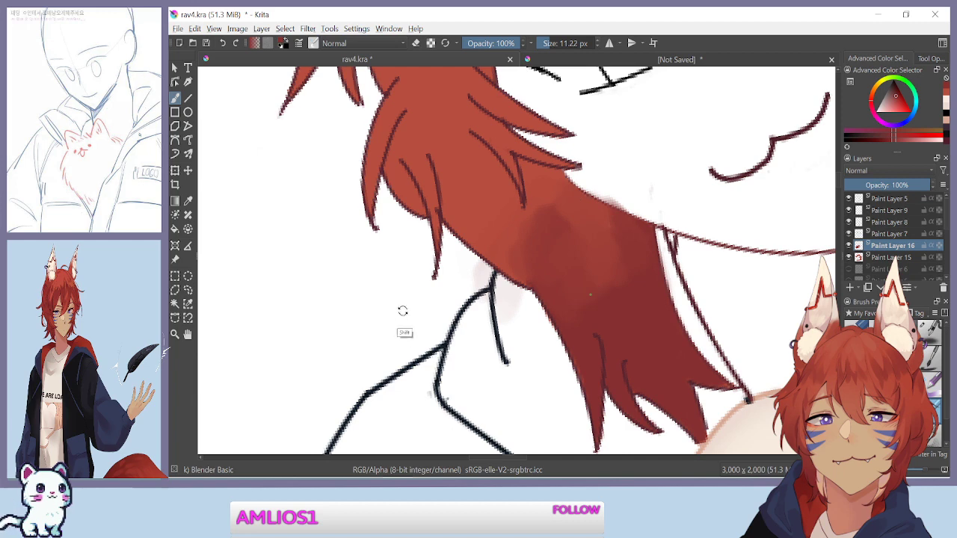
pyautogui.moveTo(411, 301); pyautogui.dragTo(407, 246)
pyautogui.press('e')
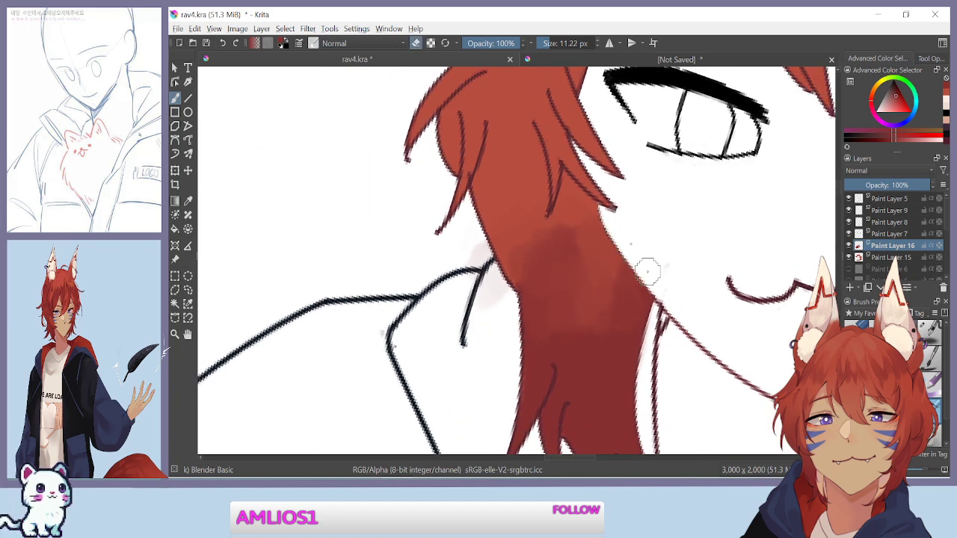
pyautogui.scroll(-5, 641, 221)
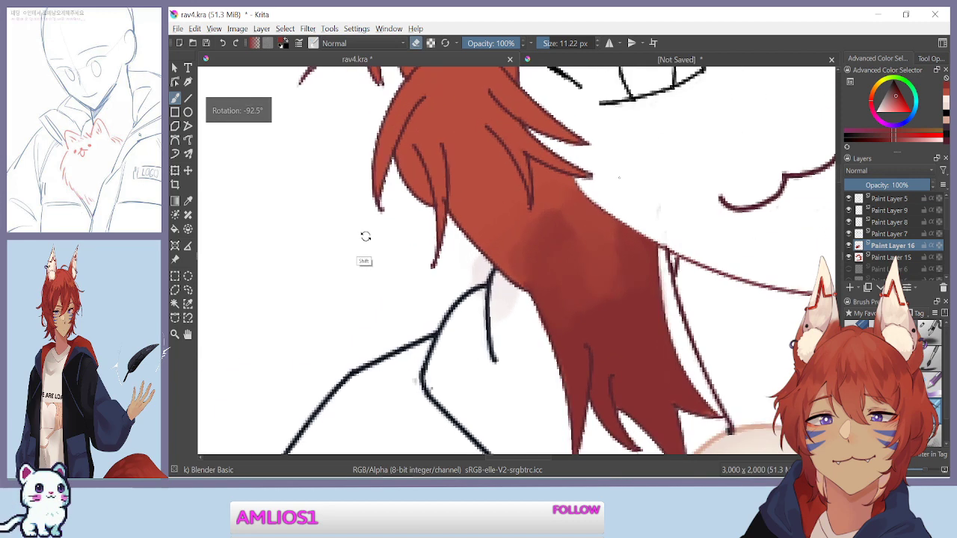
pyautogui.scroll(4, 568, 218)
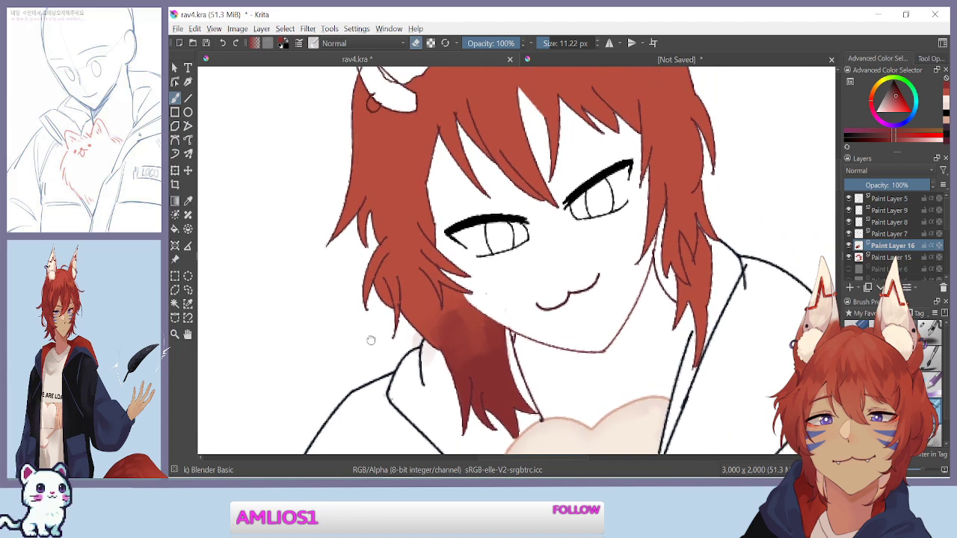
# Switch back to Airbrush Soft at 7 px and shade the lower right lock dark red from the shoulder side across to its inner tip
pyautogui.press('/')
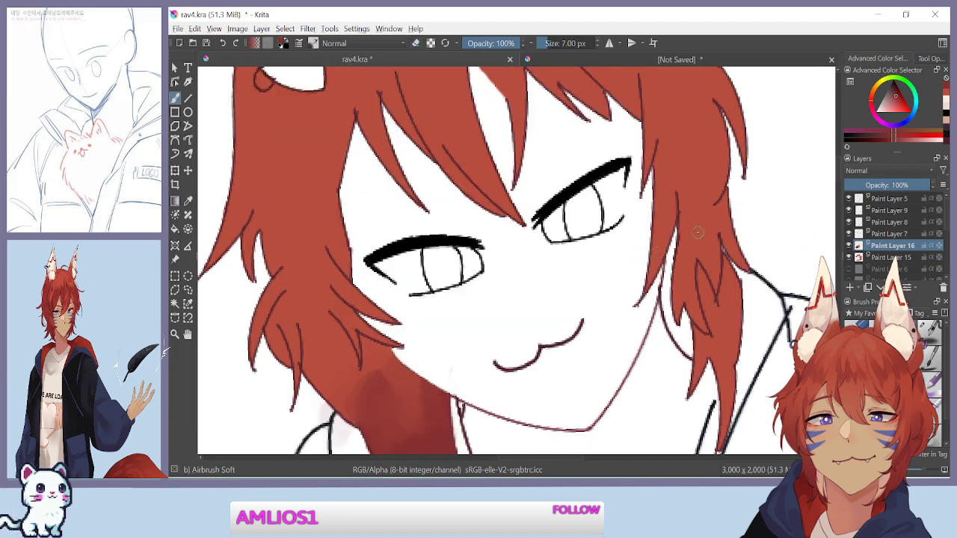
pyautogui.moveTo(724, 311); pyautogui.dragTo(723, 267)
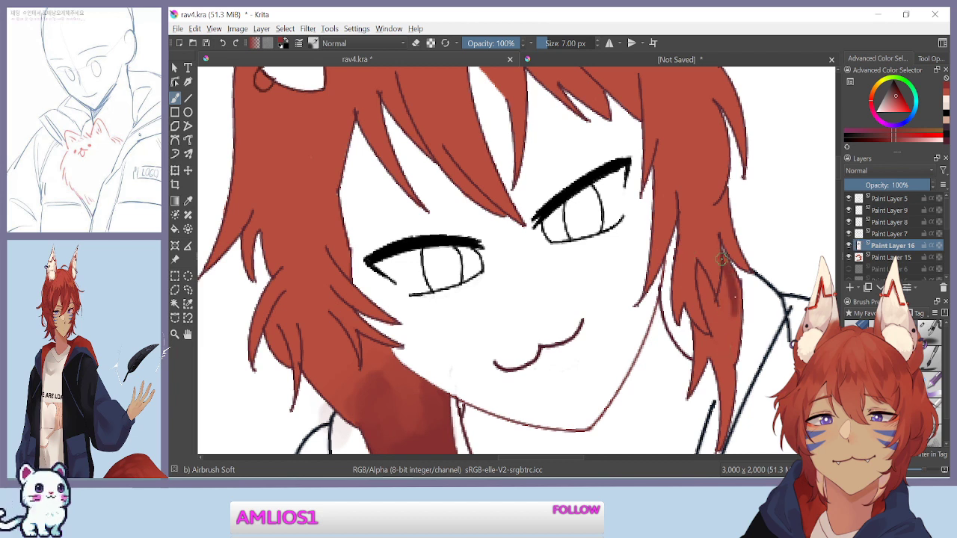
pyautogui.moveTo(737, 318)
pyautogui.mouseDown()
pyautogui.moveTo(727, 292)
pyautogui.moveTo(719, 344)
pyautogui.moveTo(709, 273)
pyautogui.moveTo(702, 348)
pyautogui.moveTo(701, 336)
pyautogui.mouseUp()
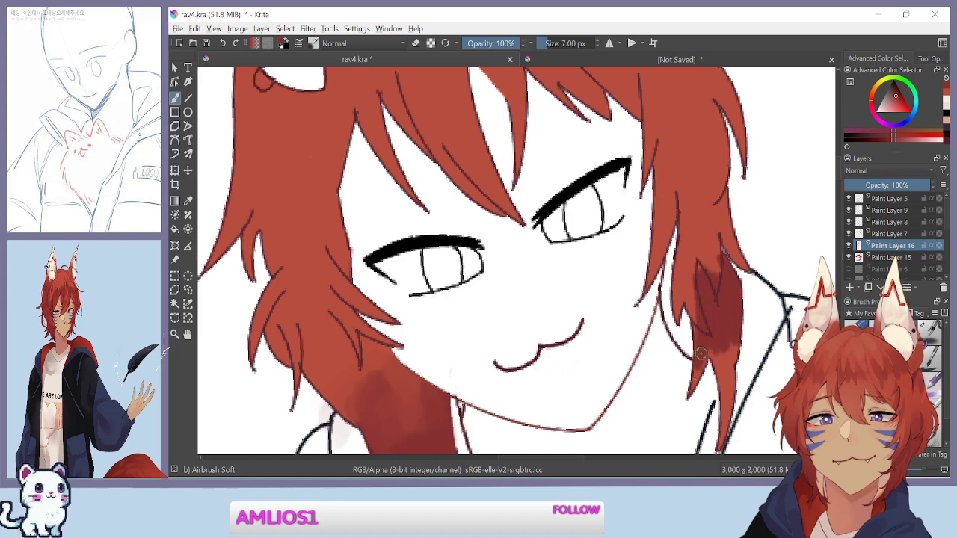
# Reduce the brush to 5 px and shade the longest strand of the lower right lock dark red down to its point
pyautogui.scroll(4, 699, 367)
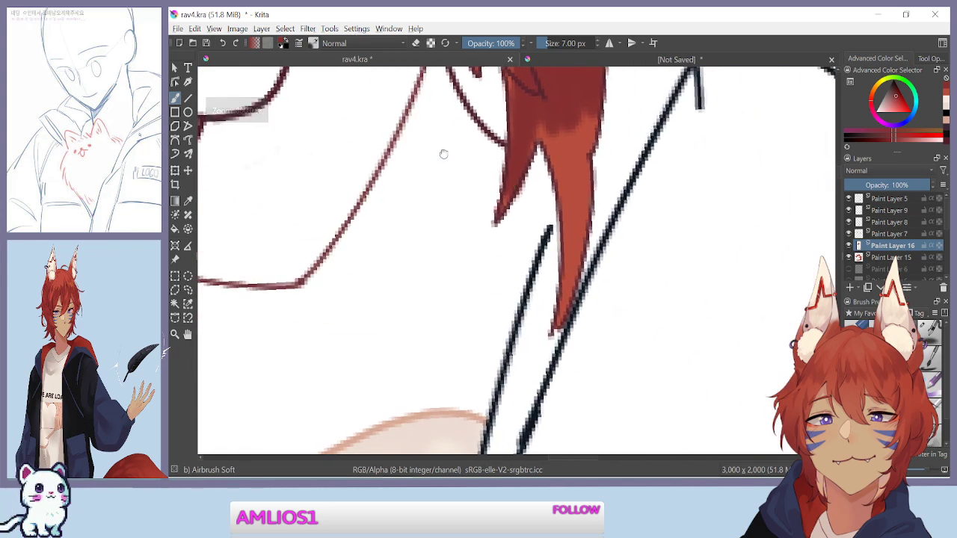
pyautogui.moveTo(578, 397); pyautogui.dragTo(558, 297)
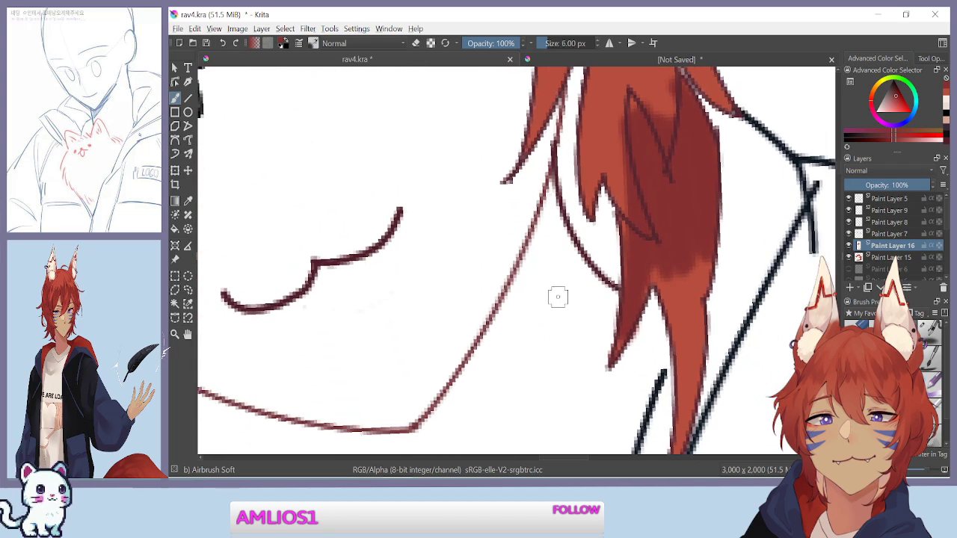
pyautogui.press('[')
pyautogui.press('[')
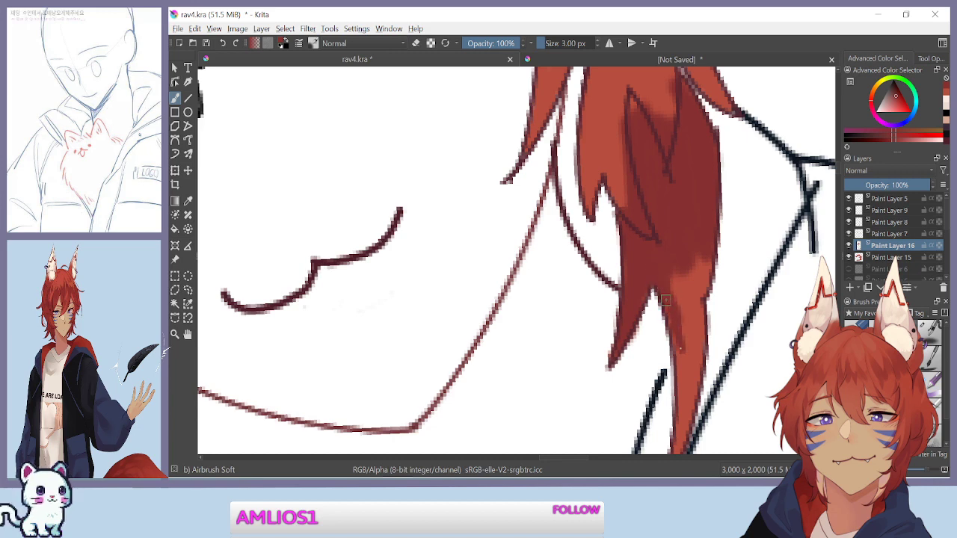
pyautogui.press(']')
pyautogui.moveTo(639, 235)
pyautogui.mouseDown()
pyautogui.moveTo(566, 121)
pyautogui.moveTo(562, 157)
pyautogui.mouseUp()
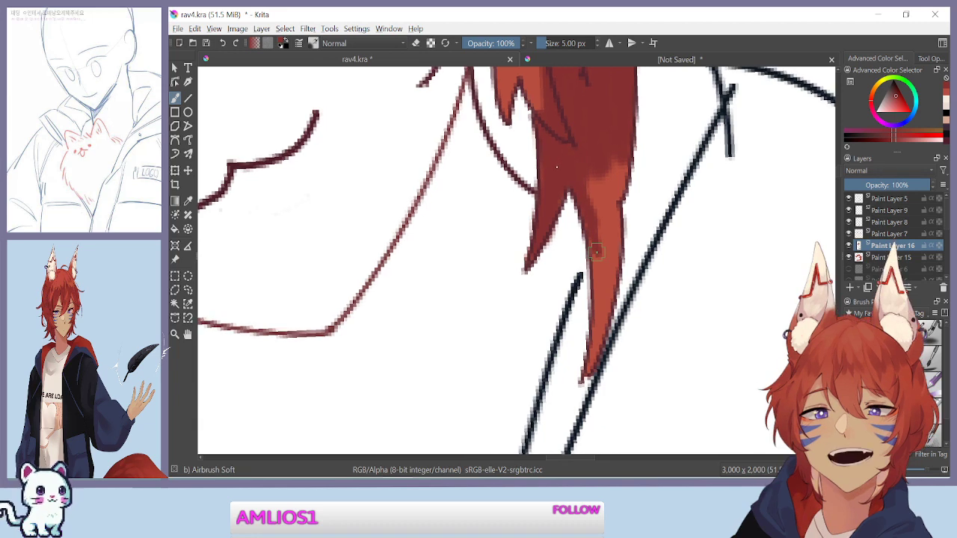
pyautogui.moveTo(596, 252)
pyautogui.mouseDown()
pyautogui.moveTo(600, 236)
pyautogui.moveTo(606, 291)
pyautogui.moveTo(595, 338)
pyautogui.mouseUp()
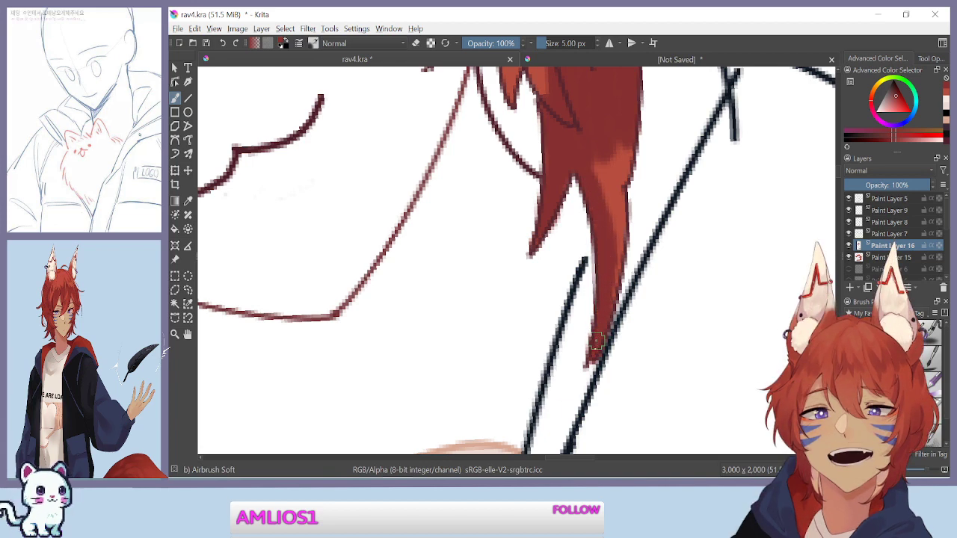
pyautogui.moveTo(612, 166)
pyautogui.mouseDown()
pyautogui.moveTo(611, 199)
pyautogui.moveTo(627, 152)
pyautogui.moveTo(604, 178)
pyautogui.moveTo(600, 203)
pyautogui.moveTo(611, 214)
pyautogui.moveTo(612, 178)
pyautogui.moveTo(618, 241)
pyautogui.mouseUp()
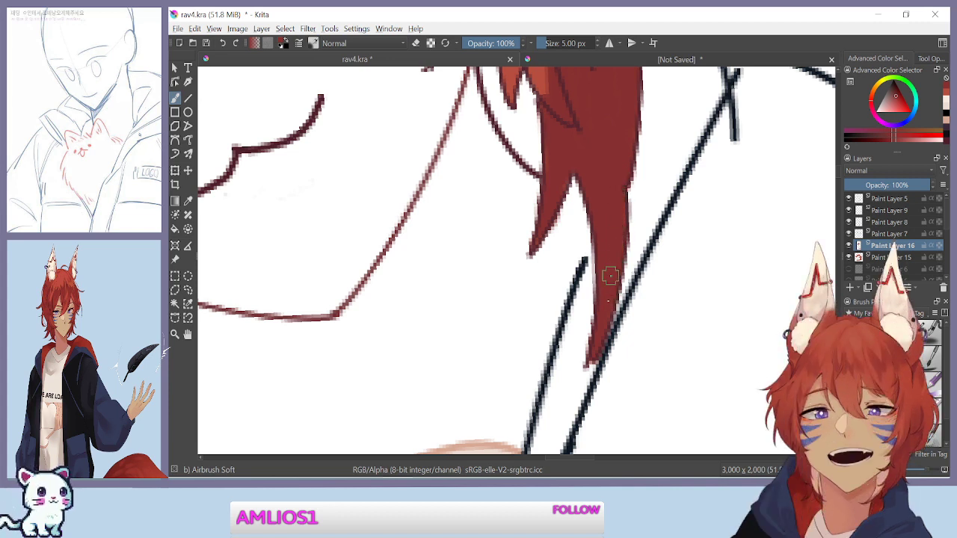
# Shade the short face-side tip of the lower right lock dark red, reducing the brush to 2 px for its point
pyautogui.moveTo(581, 137)
pyautogui.mouseDown()
pyautogui.moveTo(605, 346)
pyautogui.moveTo(623, 322)
pyautogui.mouseUp()
pyautogui.moveTo(575, 193)
pyautogui.mouseDown()
pyautogui.moveTo(594, 277)
pyautogui.moveTo(571, 234)
pyautogui.moveTo(579, 261)
pyautogui.mouseUp()
pyautogui.moveTo(562, 230); pyautogui.dragTo(551, 275)
pyautogui.hotkey('ctrl', '+')
pyautogui.hotkey('ctrl', '+')
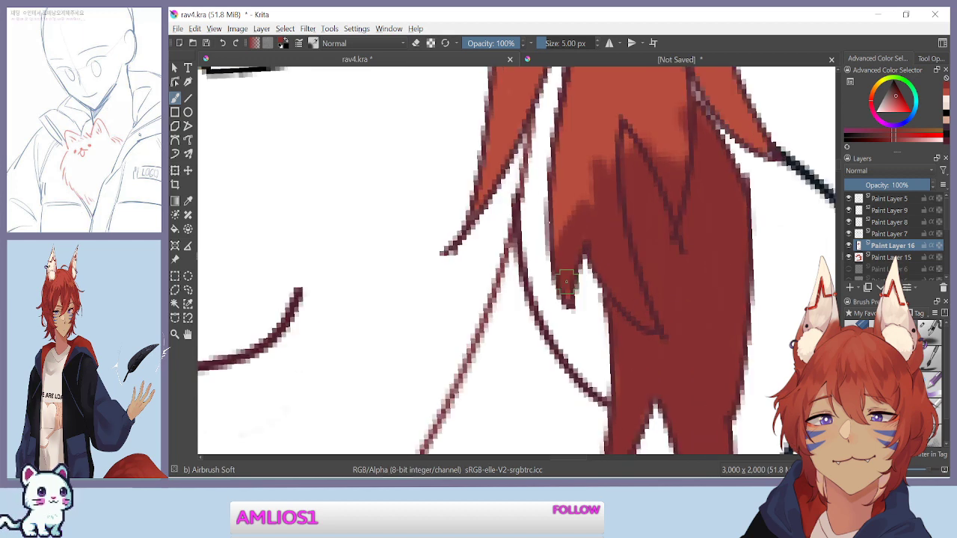
pyautogui.press('[')
pyautogui.press('[')
pyautogui.press('[')
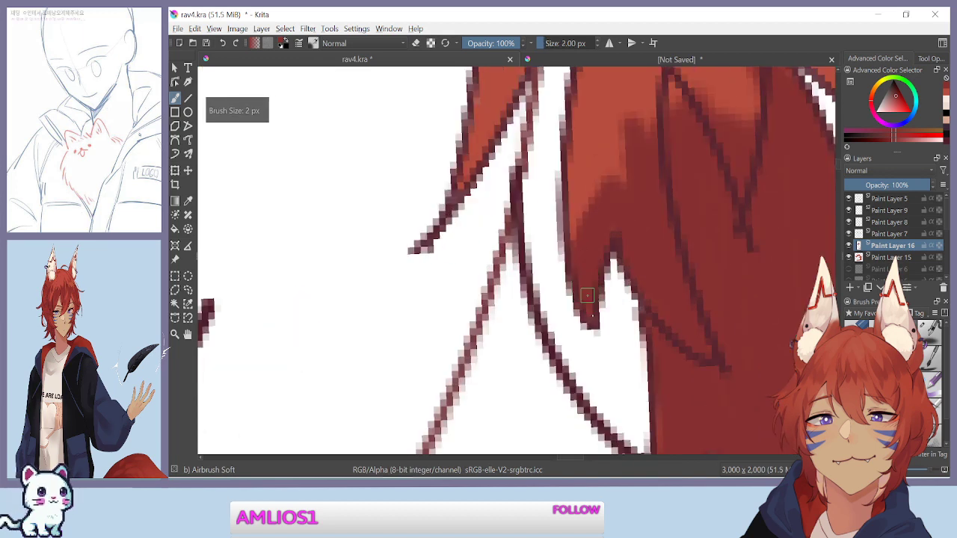
# Set the brush to 4 px and extend the dark red shadow up the face-side edge of the lower right lock
pyautogui.press(']')
pyautogui.press(']')
pyautogui.moveTo(612, 210); pyautogui.dragTo(563, 278)
pyautogui.press('-')
pyautogui.press('-')
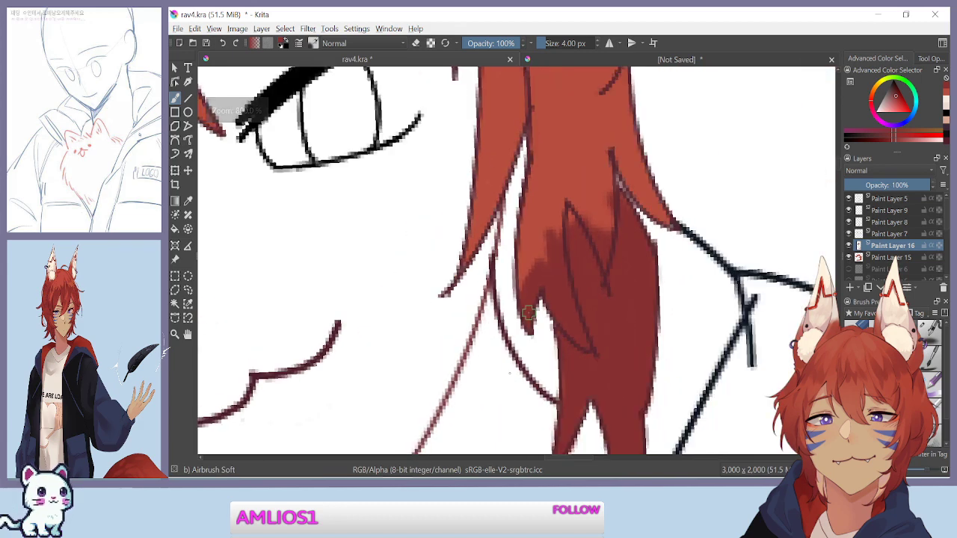
pyautogui.moveTo(538, 146); pyautogui.dragTo(529, 209)
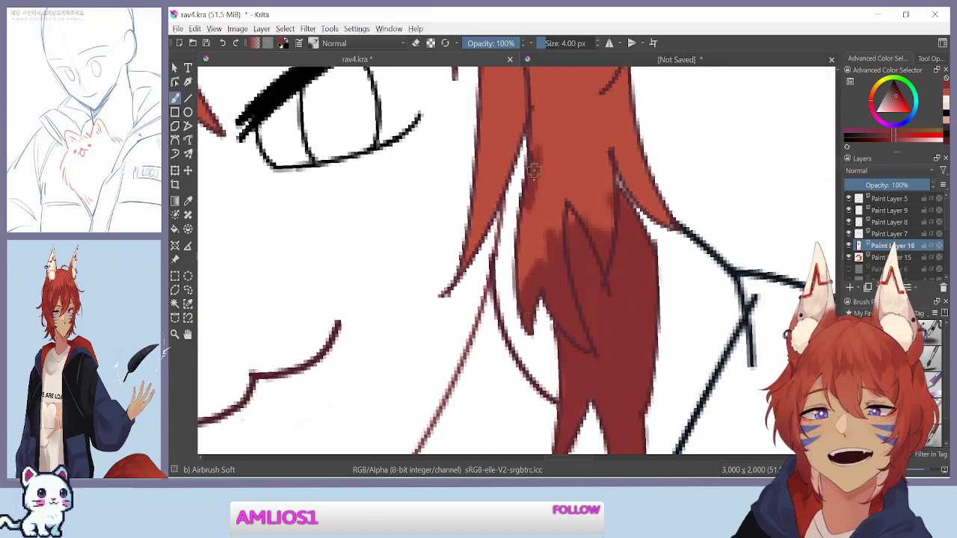
pyautogui.moveTo(533, 173); pyautogui.dragTo(524, 247)
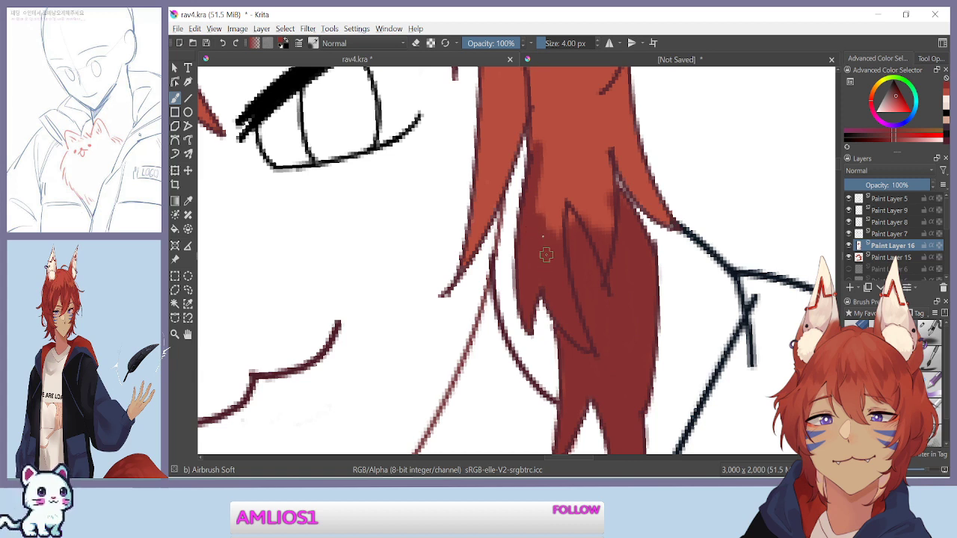
# Set the brush to 8 px and deepen the dark red shading down the upper part of the lower right lock
pyautogui.press(']')
pyautogui.press(']')
pyautogui.press(']')
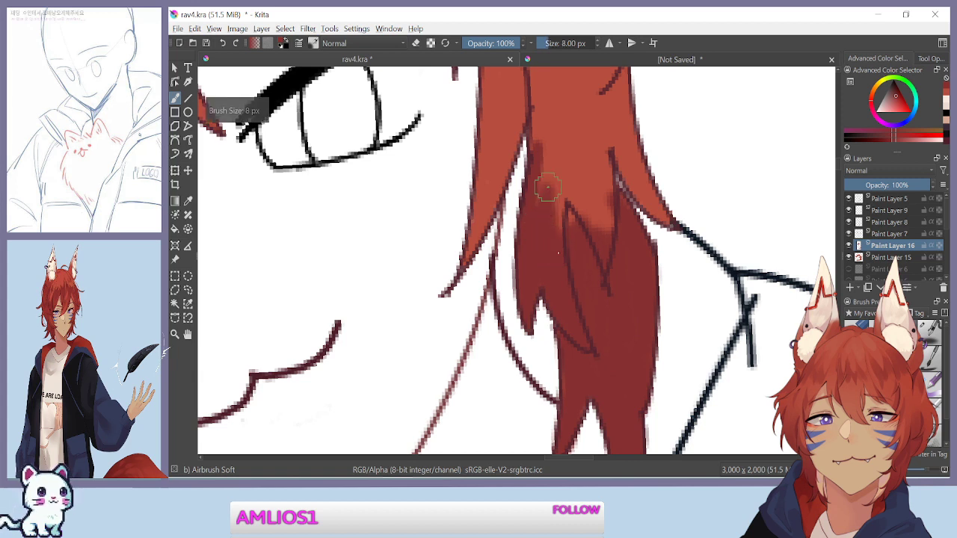
pyautogui.moveTo(544, 166)
pyautogui.mouseDown()
pyautogui.moveTo(595, 190)
pyautogui.moveTo(614, 235)
pyautogui.moveTo(568, 263)
pyautogui.moveTo(560, 293)
pyautogui.mouseUp()
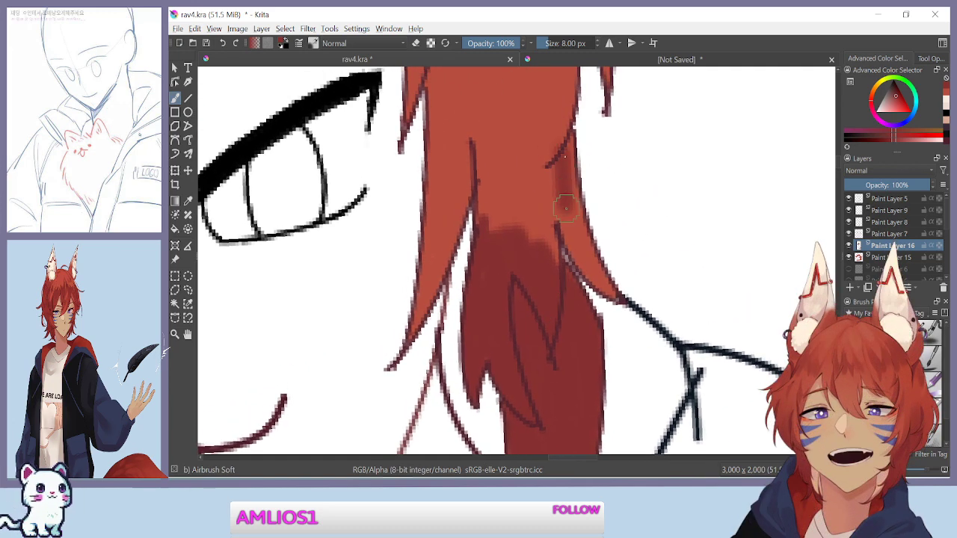
# Shade the pointed shoulder-side strand of the right lock dark red, reducing the brush to 4 px for its edges
pyautogui.moveTo(563, 166)
pyautogui.mouseDown()
pyautogui.moveTo(576, 242)
pyautogui.moveTo(566, 191)
pyautogui.moveTo(606, 280)
pyautogui.moveTo(569, 236)
pyautogui.mouseUp()
pyautogui.press('[')
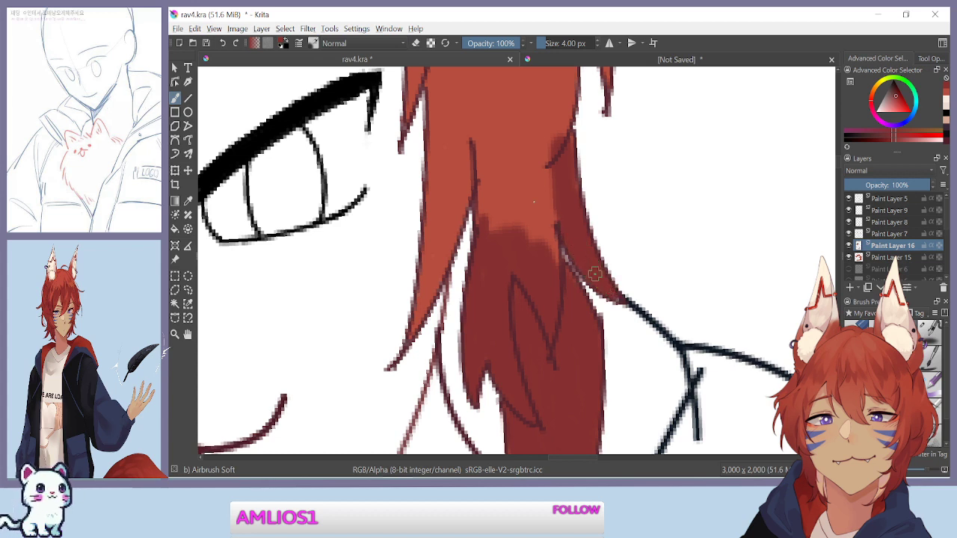
pyautogui.moveTo(555, 226); pyautogui.dragTo(549, 232)
# Blend the dark red shading of the right lock into the flat red above it with Blender Basic at 11.22 px
pyautogui.click(935, 413)
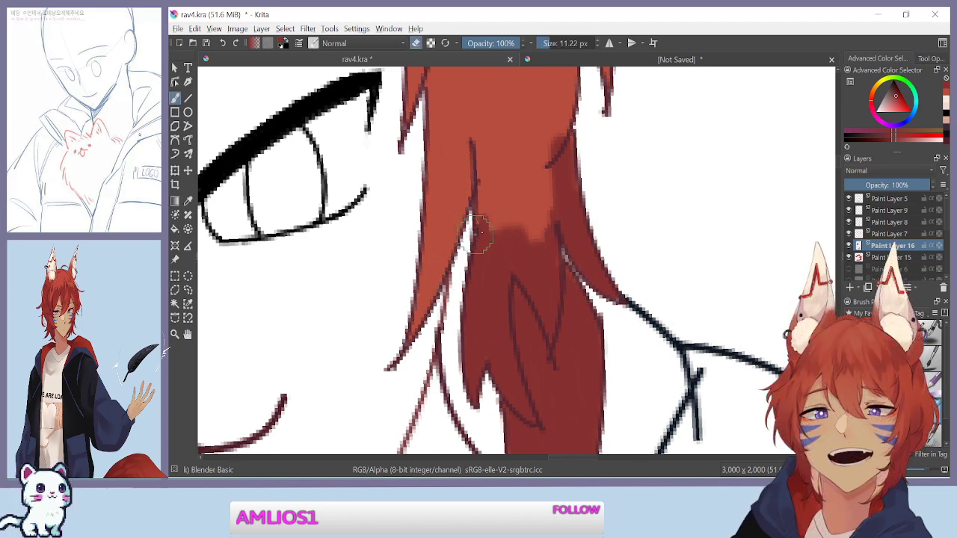
pyautogui.moveTo(501, 169)
pyautogui.mouseDown()
pyautogui.moveTo(494, 242)
pyautogui.moveTo(499, 163)
pyautogui.moveTo(496, 216)
pyautogui.moveTo(511, 252)
pyautogui.moveTo(528, 256)
pyautogui.moveTo(566, 184)
pyautogui.moveTo(560, 154)
pyautogui.moveTo(526, 159)
pyautogui.moveTo(505, 182)
pyautogui.moveTo(492, 132)
pyautogui.moveTo(512, 274)
pyautogui.moveTo(532, 266)
pyautogui.moveTo(544, 122)
pyautogui.moveTo(574, 243)
pyautogui.moveTo(529, 196)
pyautogui.moveTo(493, 323)
pyautogui.moveTo(495, 335)
pyautogui.moveTo(505, 230)
pyautogui.moveTo(498, 202)
pyautogui.moveTo(491, 259)
pyautogui.moveTo(512, 237)
pyautogui.moveTo(581, 341)
pyautogui.moveTo(500, 300)
pyautogui.moveTo(504, 319)
pyautogui.moveTo(547, 330)
pyautogui.moveTo(565, 395)
pyautogui.moveTo(558, 342)
pyautogui.mouseUp()
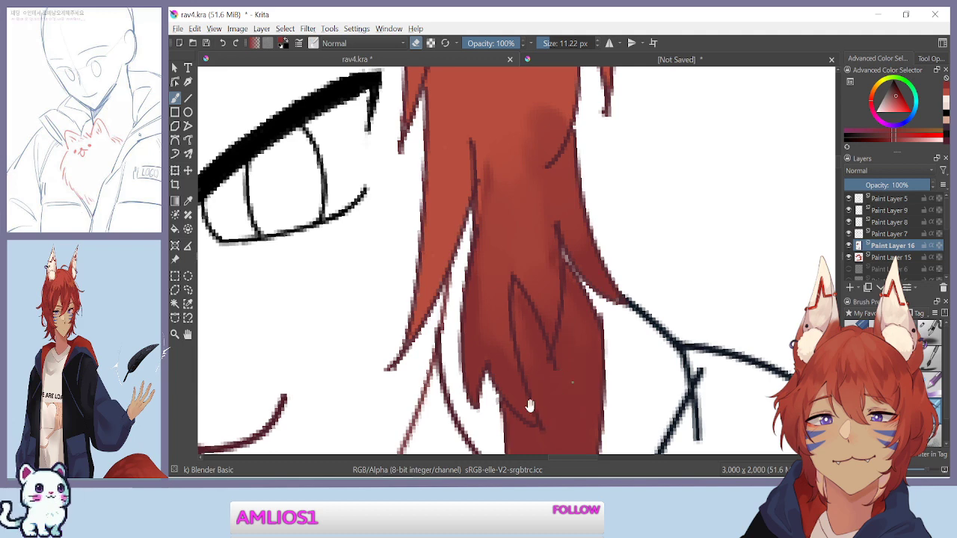
pyautogui.scroll(-4, 572, 380)
pyautogui.scroll(1, 476, 364)
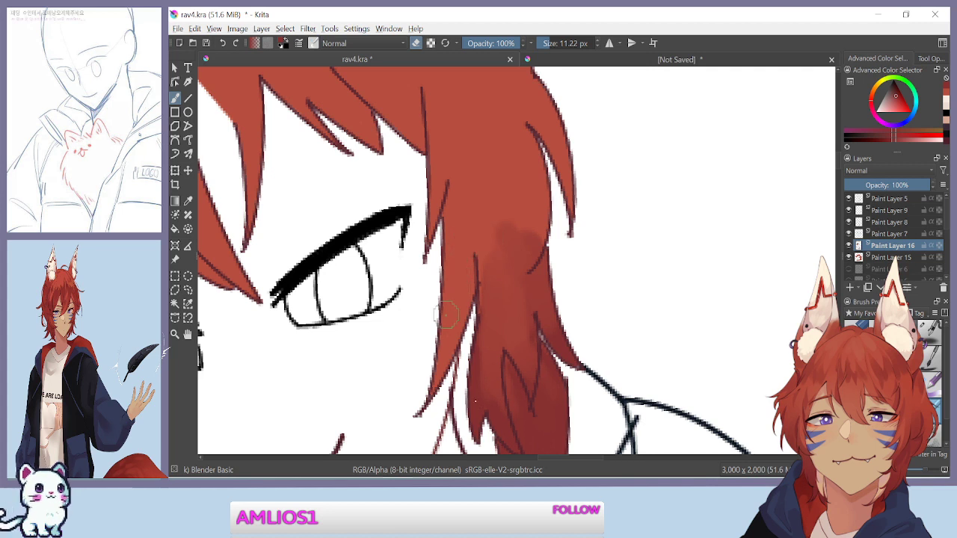
pyautogui.moveTo(479, 370); pyautogui.dragTo(486, 342)
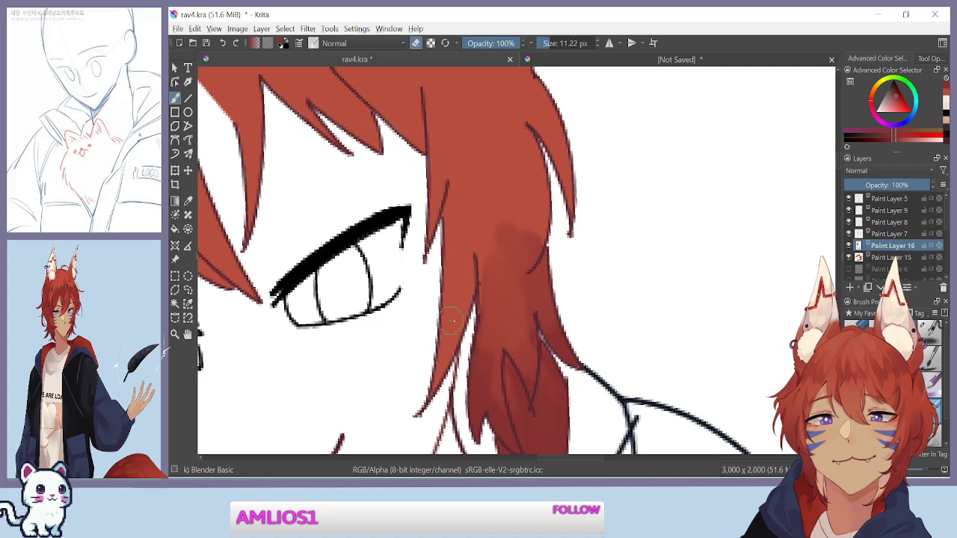
pyautogui.scroll(-3, 453, 307)
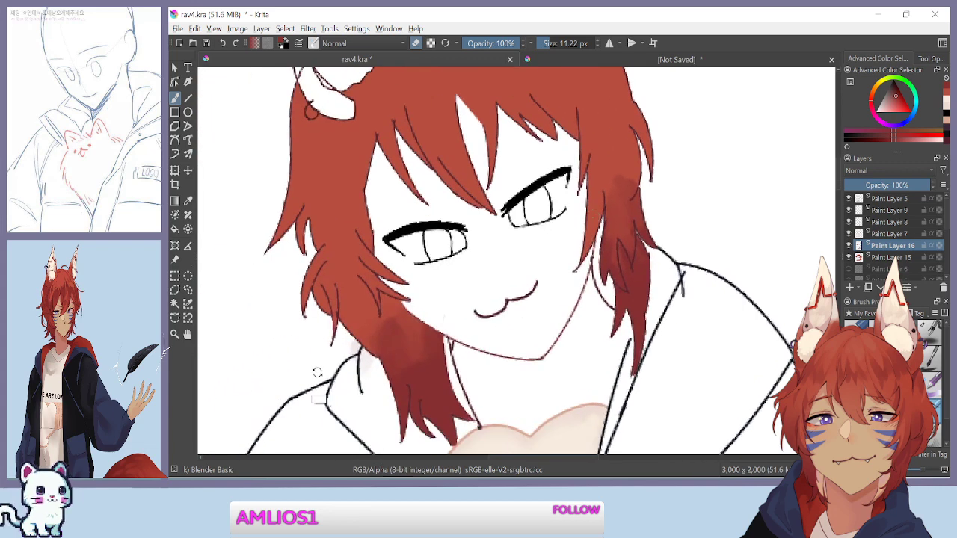
# Switch to the unsaved reference document and sample a lighter red from the hair at its crown
pyautogui.scroll(-2, 319, 373)
pyautogui.click(577, 61)
pyautogui.moveTo(436, 344); pyautogui.dragTo(366, 389)
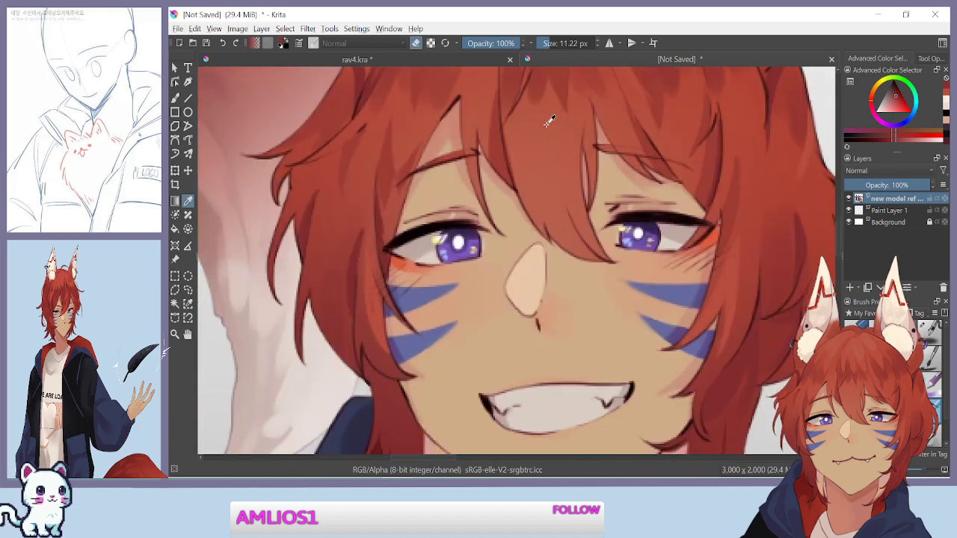
pyautogui.scroll(3, 549, 120)
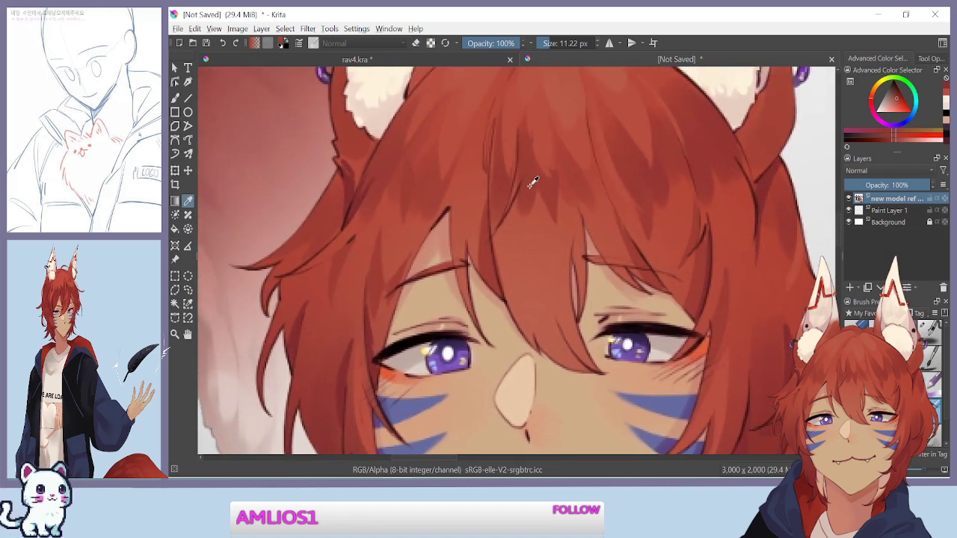
pyautogui.scroll(3, 399, 261)
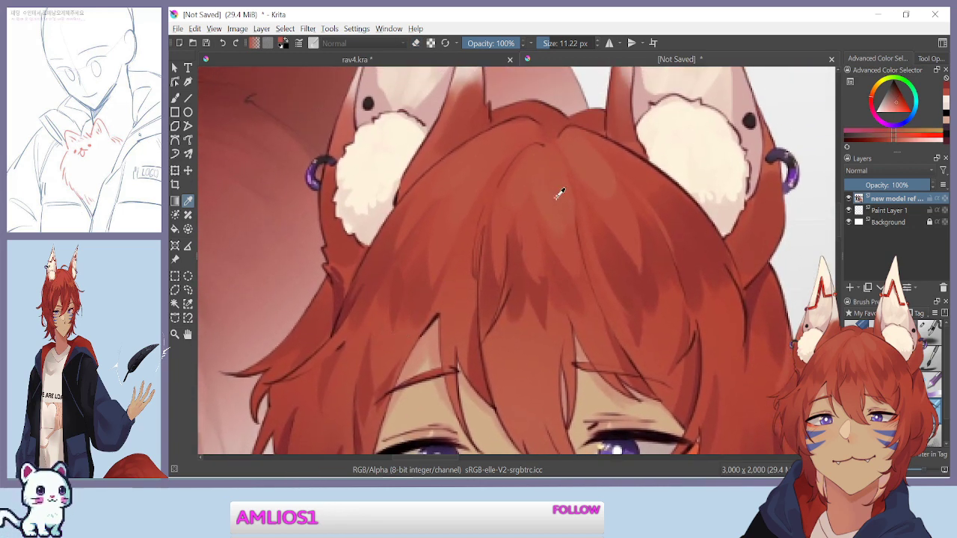
# Return to rav4.kra and paint lighter red highlights across the crown with Airbrush pressure at 13.45 px
pyautogui.click(461, 58)
pyautogui.moveTo(408, 356); pyautogui.dragTo(458, 469)
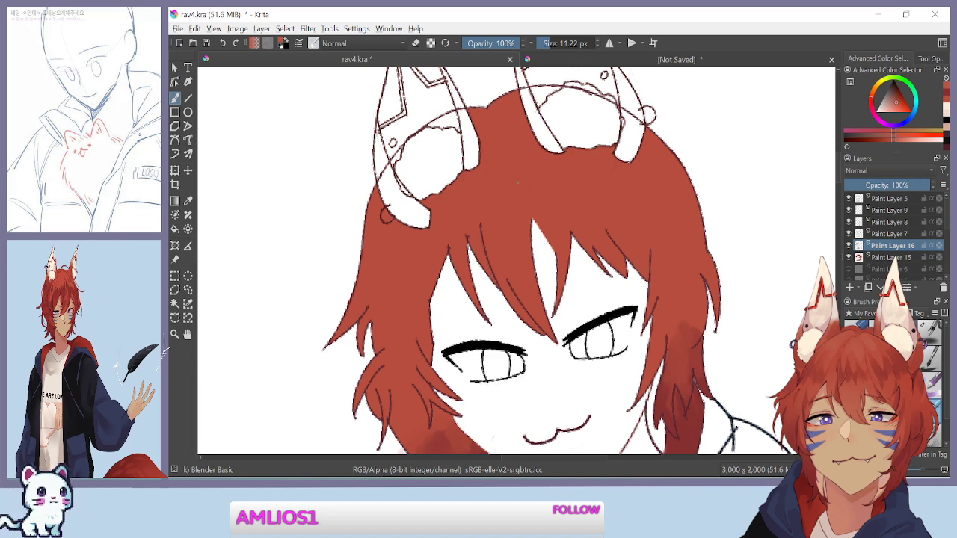
pyautogui.click(931, 330)
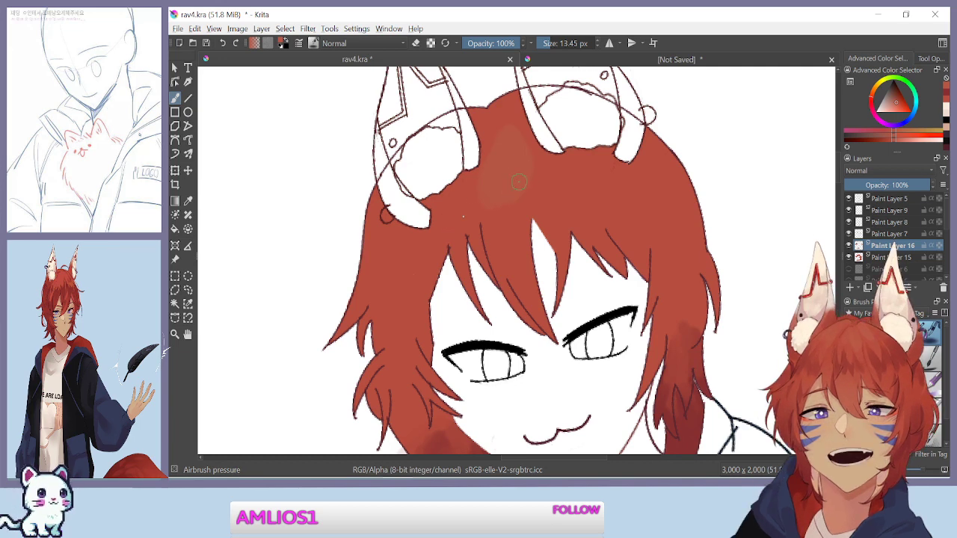
pyautogui.moveTo(288, 281); pyautogui.dragTo(292, 104)
pyautogui.moveTo(438, 199); pyautogui.dragTo(371, 152)
pyautogui.moveTo(526, 166)
pyautogui.mouseDown()
pyautogui.moveTo(539, 154)
pyautogui.moveTo(567, 190)
pyautogui.mouseUp()
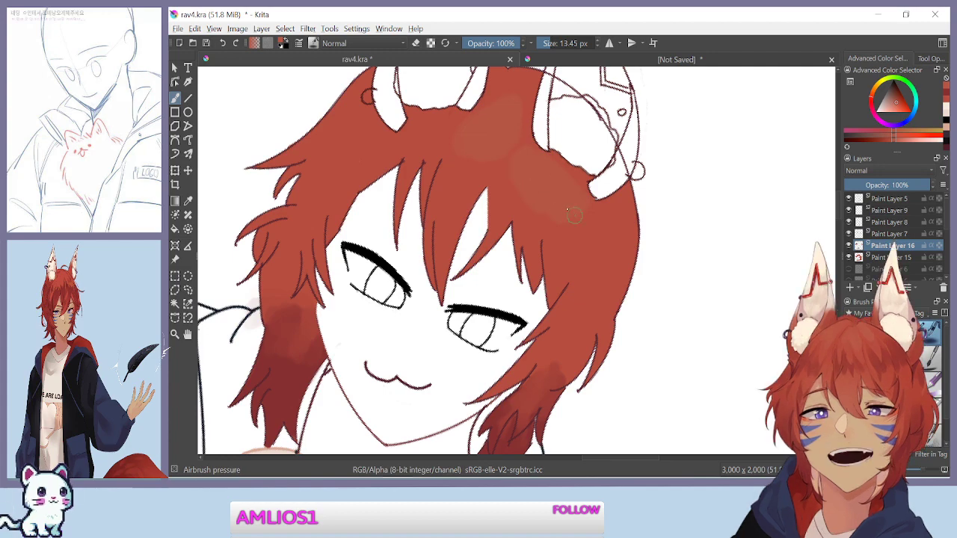
# Extend the crown highlight between the ears and add a vertical lighter red patch to the side hair below the left ear
pyautogui.moveTo(359, 128); pyautogui.dragTo(338, 252)
pyautogui.moveTo(516, 183); pyautogui.dragTo(679, 159)
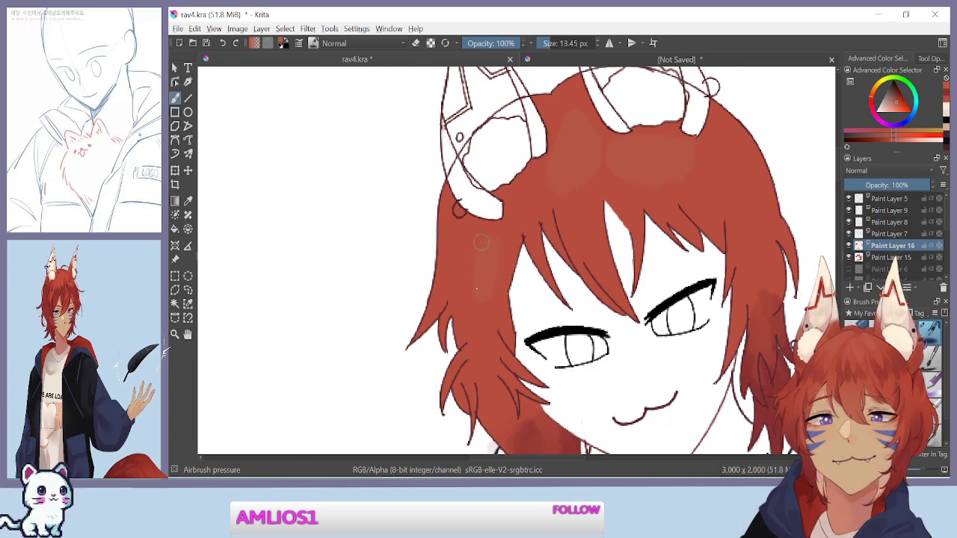
pyautogui.scroll(-3, 469, 261)
pyautogui.scroll(4, 463, 261)
pyautogui.moveTo(451, 261); pyautogui.dragTo(391, 329)
# Blend the crown and side hair highlights into the base red with Blender Basic at 11.22 px
pyautogui.click(936, 410)
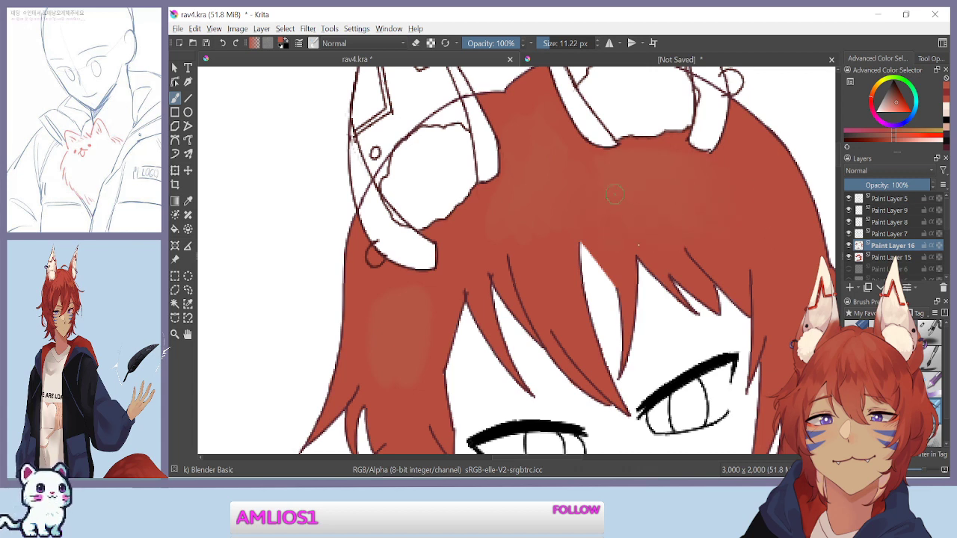
pyautogui.moveTo(507, 198)
pyautogui.mouseDown()
pyautogui.moveTo(487, 252)
pyautogui.moveTo(475, 222)
pyautogui.moveTo(466, 247)
pyautogui.moveTo(513, 184)
pyautogui.moveTo(469, 262)
pyautogui.moveTo(496, 211)
pyautogui.moveTo(495, 260)
pyautogui.mouseUp()
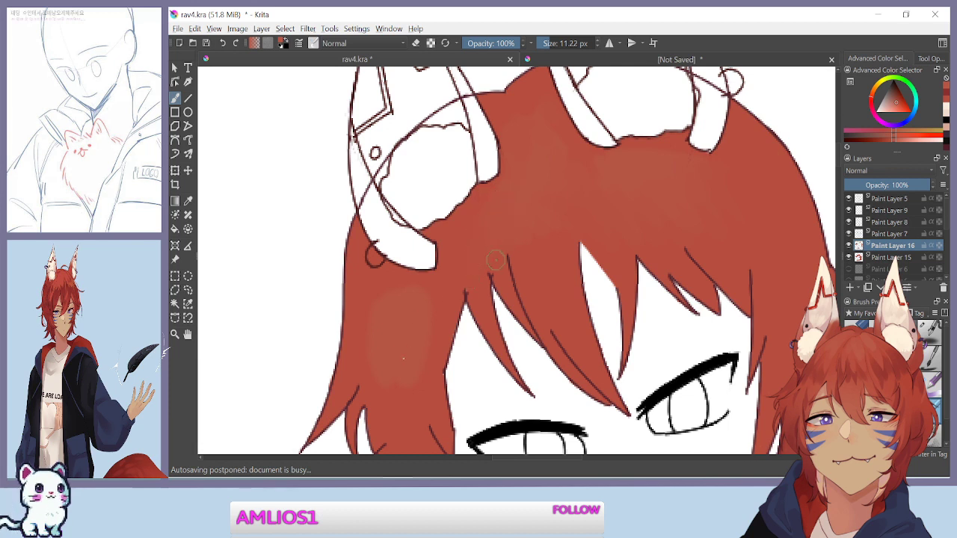
pyautogui.moveTo(429, 335); pyautogui.dragTo(447, 294)
pyautogui.moveTo(401, 379); pyautogui.dragTo(372, 395)
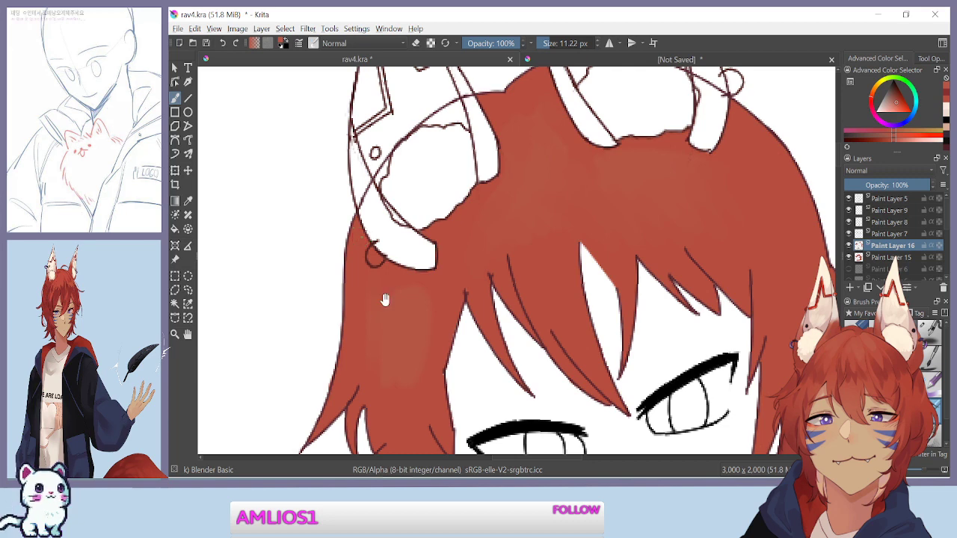
pyautogui.scroll(-3, 362, 237)
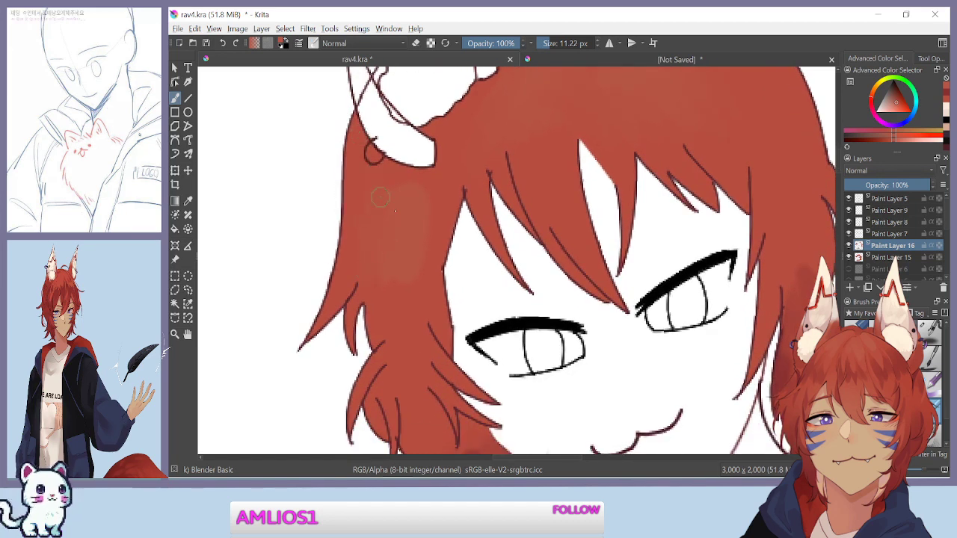
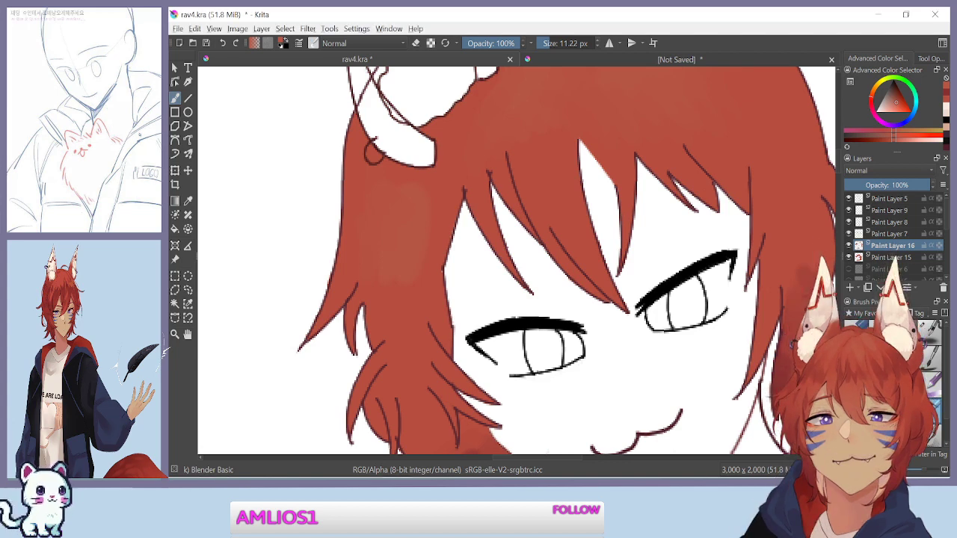
# Review the hair shading and highlights across the whole figure and compare them with the reference's hair and ears
pyautogui.hotkey('ctrl', '-')
pyautogui.moveTo(387, 216); pyautogui.dragTo(318, 209)
pyautogui.hotkey('ctrl', '-')
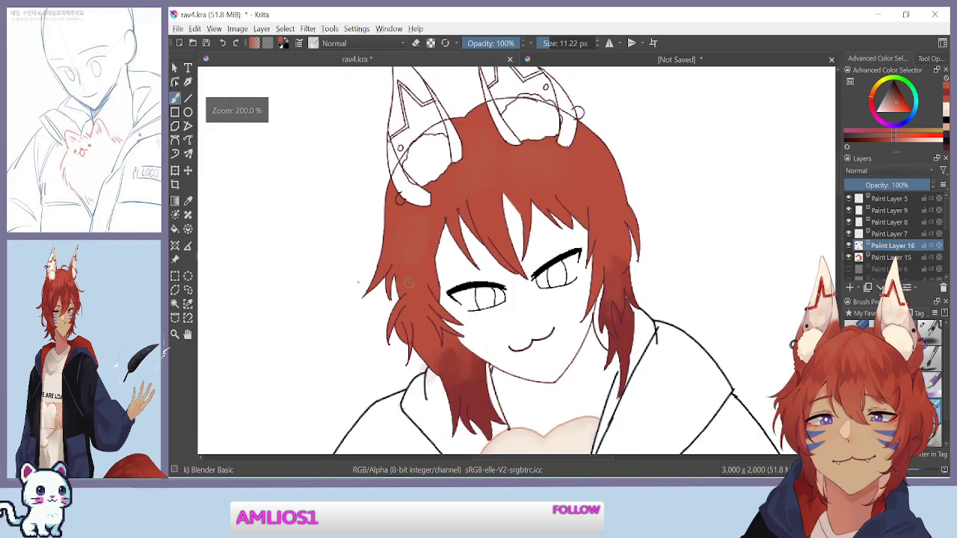
pyautogui.moveTo(370, 305); pyautogui.dragTo(369, 270)
pyautogui.scroll(3, 369, 270)
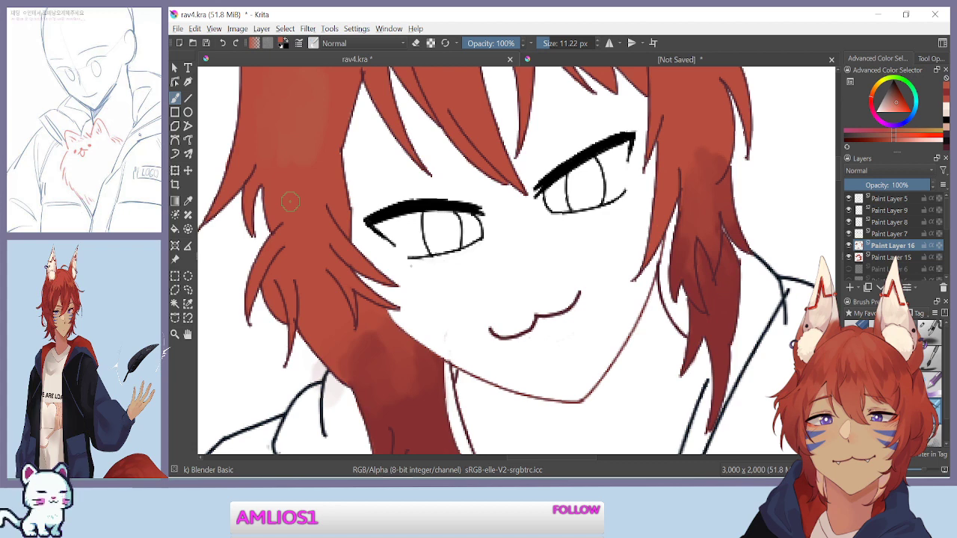
pyautogui.scroll(-5, 403, 299)
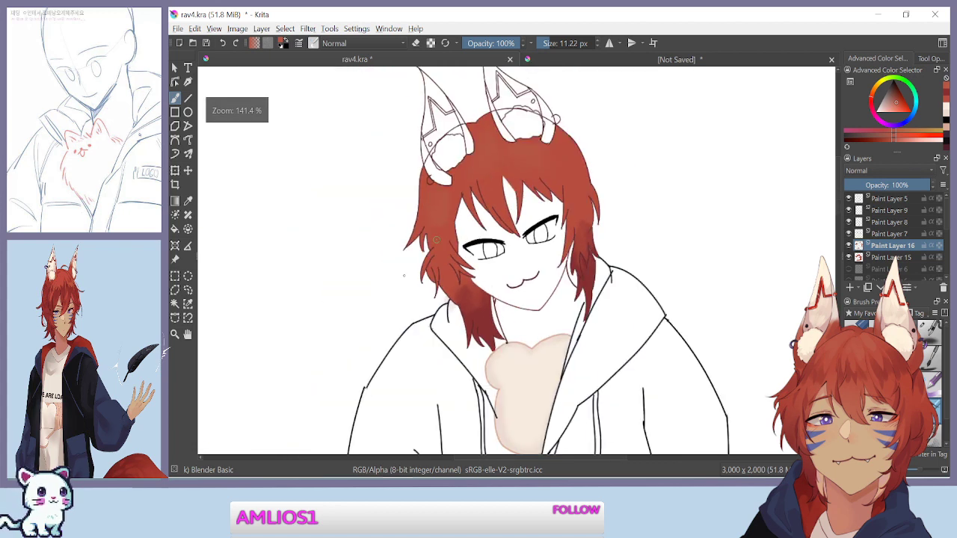
pyautogui.moveTo(406, 288)
pyautogui.mouseDown()
pyautogui.moveTo(394, 137)
pyautogui.moveTo(400, 184)
pyautogui.moveTo(379, 290)
pyautogui.mouseUp()
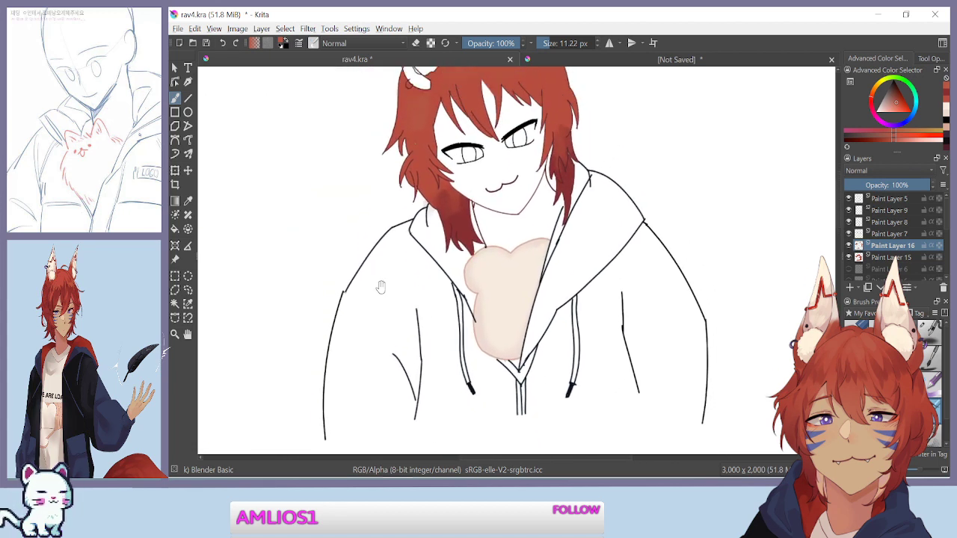
pyautogui.hotkey('ctrl', '+')
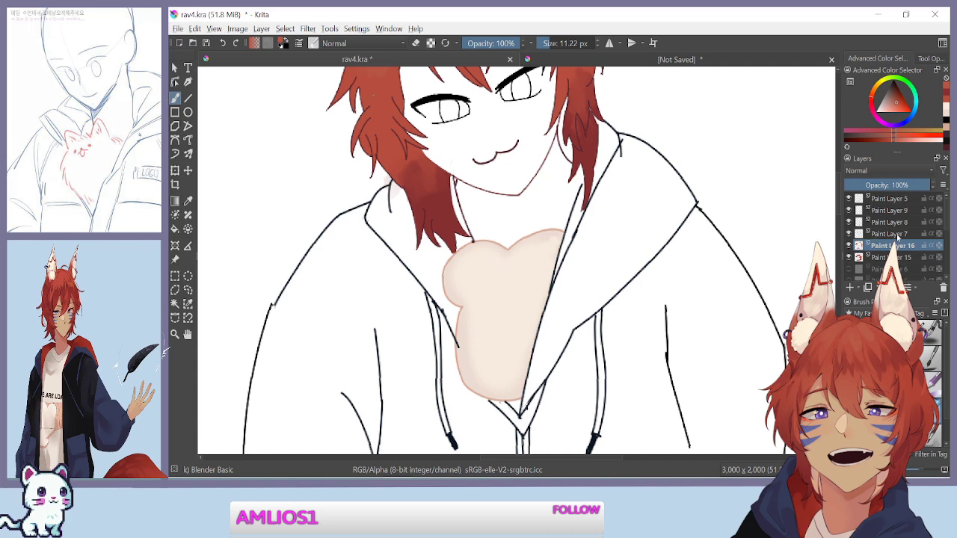
pyautogui.moveTo(378, 310); pyautogui.dragTo(343, 492)
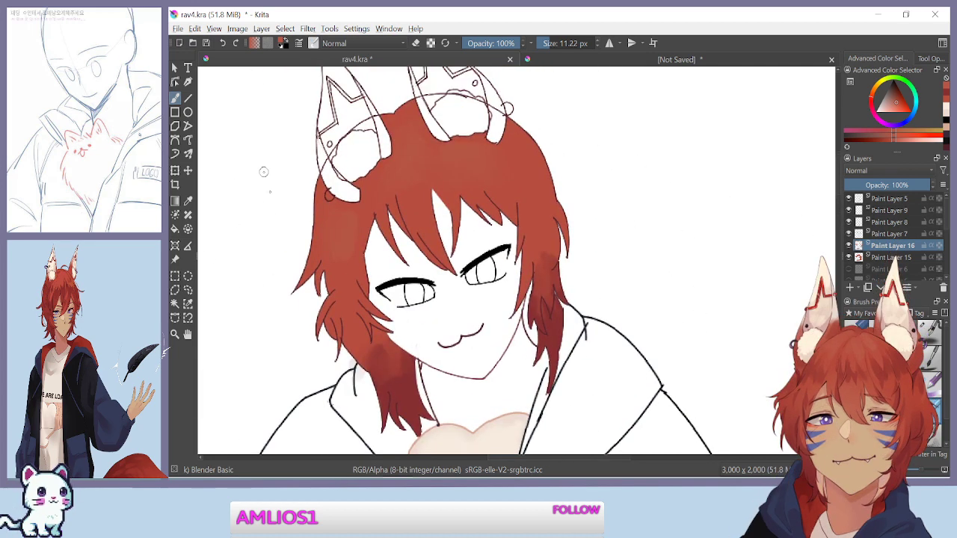
pyautogui.moveTo(267, 151)
pyautogui.mouseDown()
pyautogui.moveTo(276, 193)
pyautogui.moveTo(319, 241)
pyautogui.mouseUp()
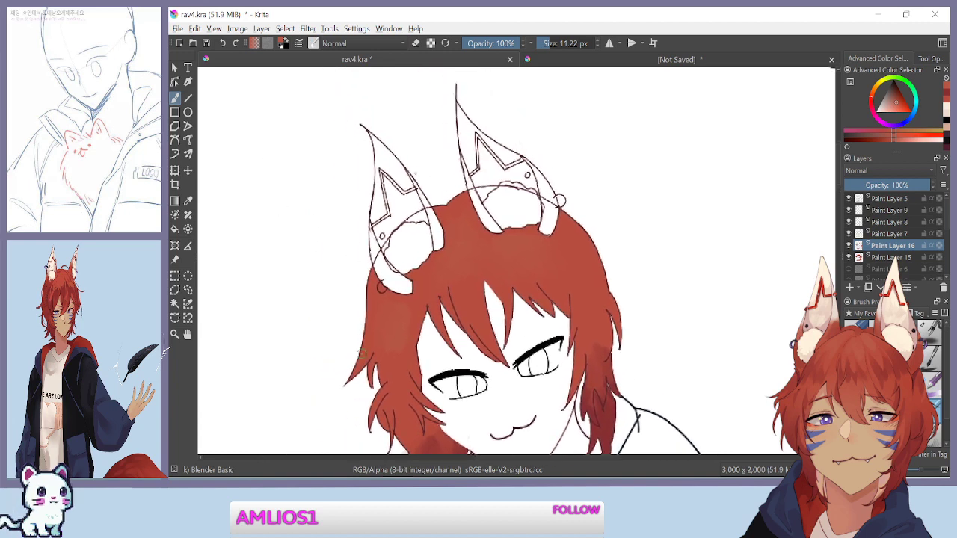
pyautogui.click(707, 59)
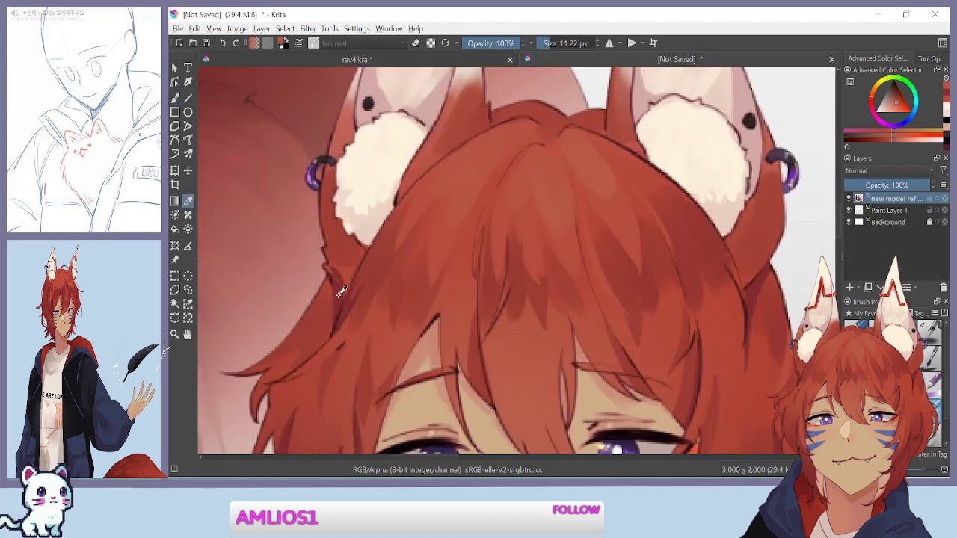
pyautogui.click(321, 65)
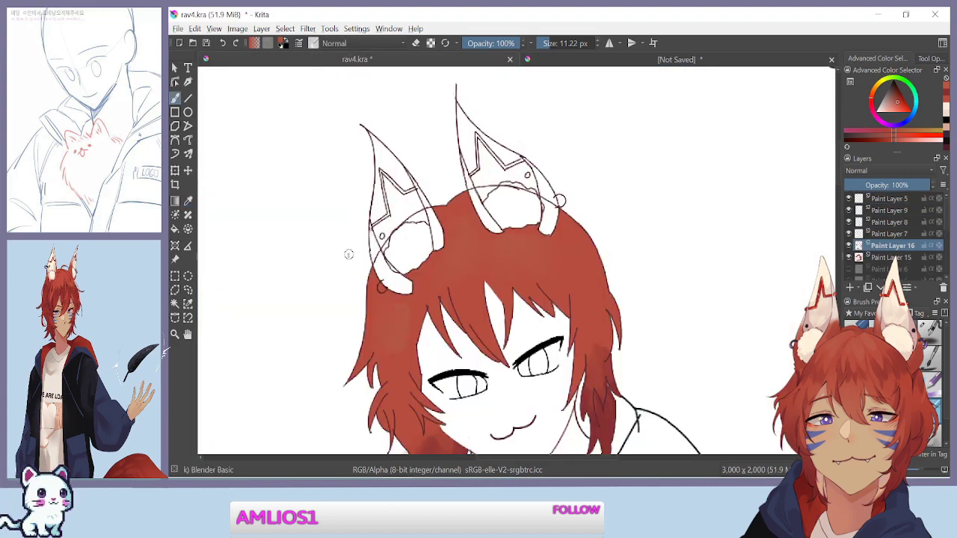
# Examine the left ear up close and toggle Paint Layers 15, 7 and 8 to find the one holding the outline that crosses it
pyautogui.hotkey('ctrl', '+')
pyautogui.hotkey('ctrl', '+')
pyautogui.moveTo(303, 242)
pyautogui.mouseDown()
pyautogui.moveTo(280, 316)
pyautogui.moveTo(625, 206)
pyautogui.mouseUp()
pyautogui.scroll(5, 584, 281)
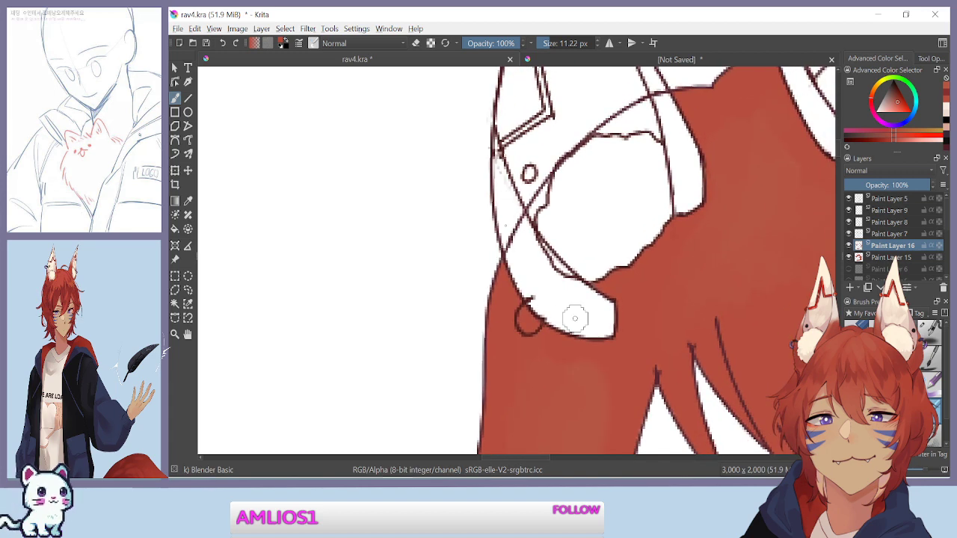
pyautogui.click(849, 257)
pyautogui.click(849, 258)
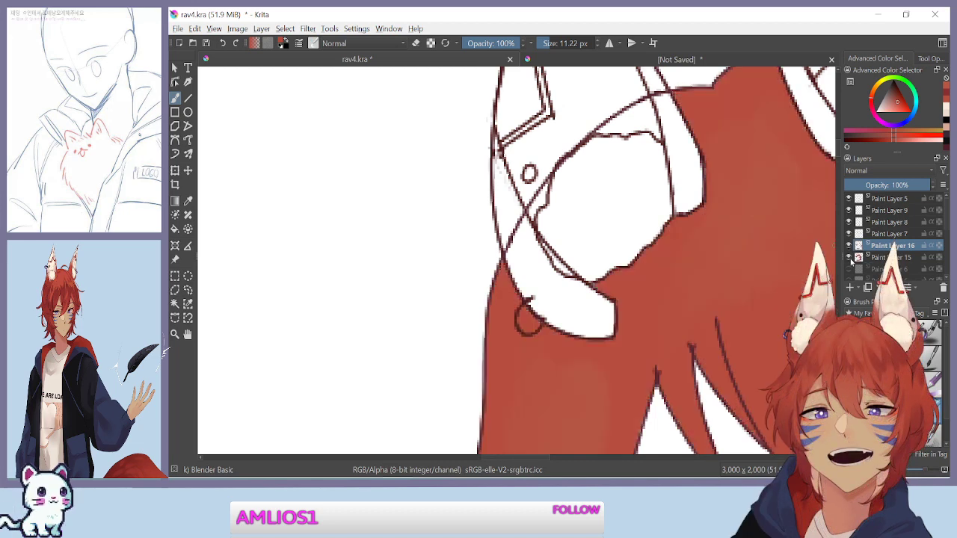
pyautogui.moveTo(875, 266)
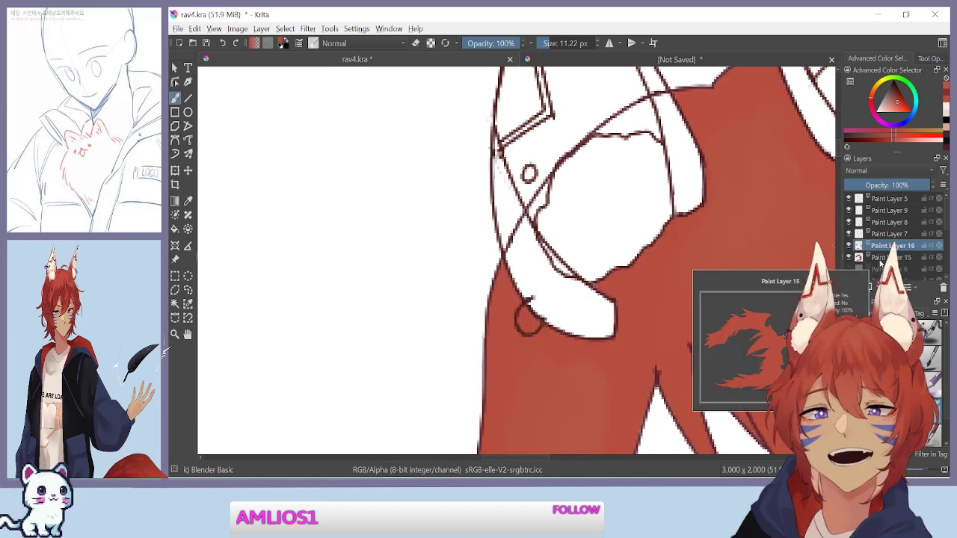
pyautogui.click(848, 235)
pyautogui.click(848, 234)
pyautogui.click(849, 234)
pyautogui.click(848, 234)
pyautogui.click(849, 234)
pyautogui.click(849, 235)
pyautogui.click(849, 222)
pyautogui.click(849, 222)
pyautogui.click(848, 257)
pyautogui.click(849, 257)
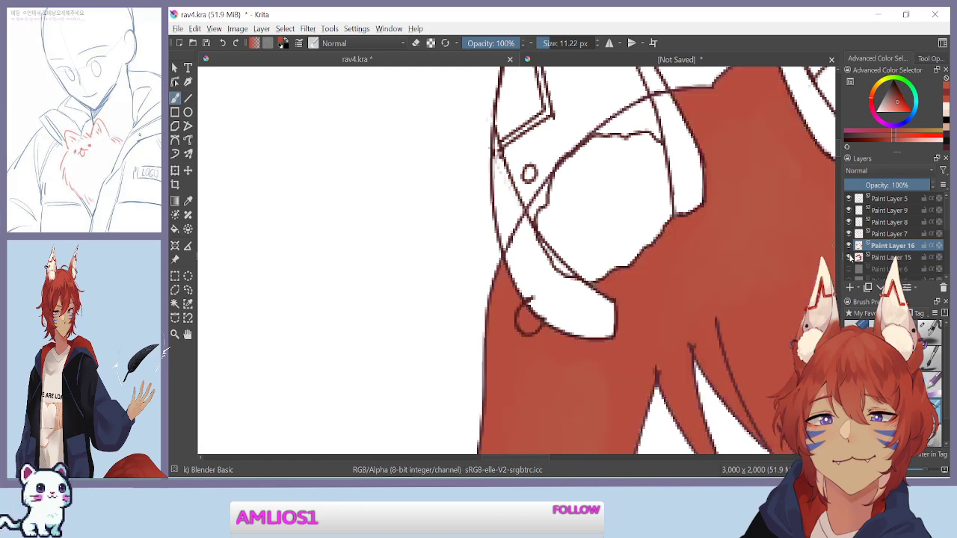
# Check the lower layers down to the Background, including Paint Layer 14, and Paint Layer 15 for the outline crossing the ears
pyautogui.scroll(-3, 857, 256)
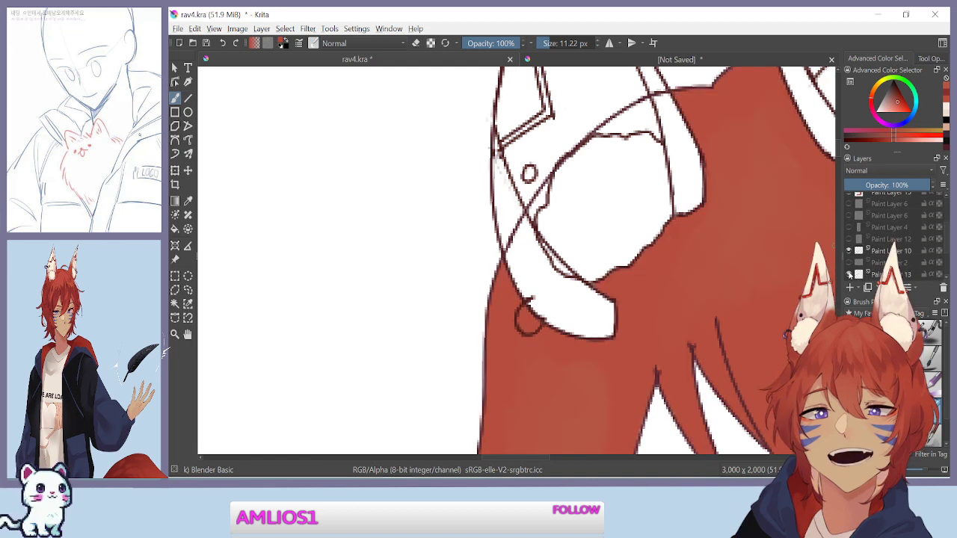
pyautogui.scroll(-3, 858, 257)
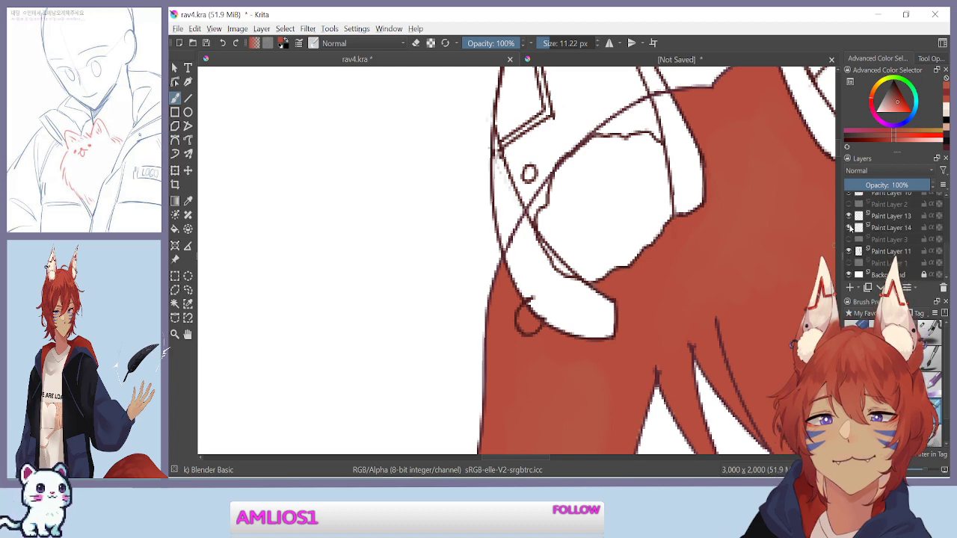
pyautogui.click(848, 276)
pyautogui.click(849, 275)
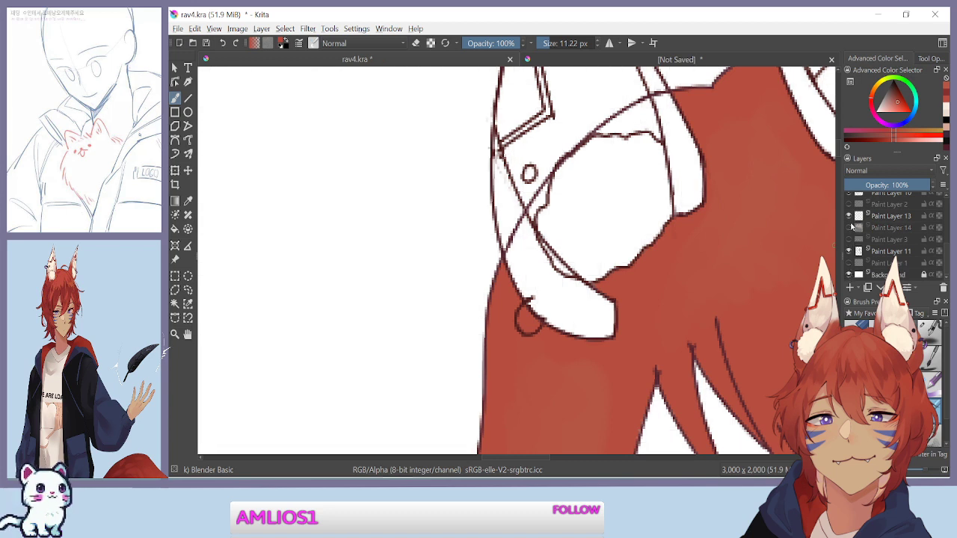
pyautogui.scroll(3, 849, 221)
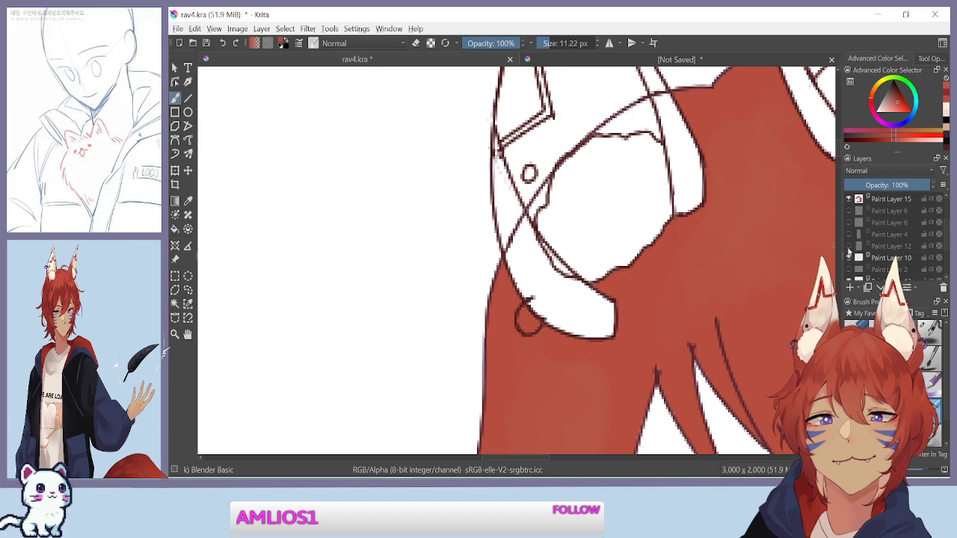
pyautogui.scroll(2, 850, 247)
pyautogui.click(850, 232)
pyautogui.click(850, 232)
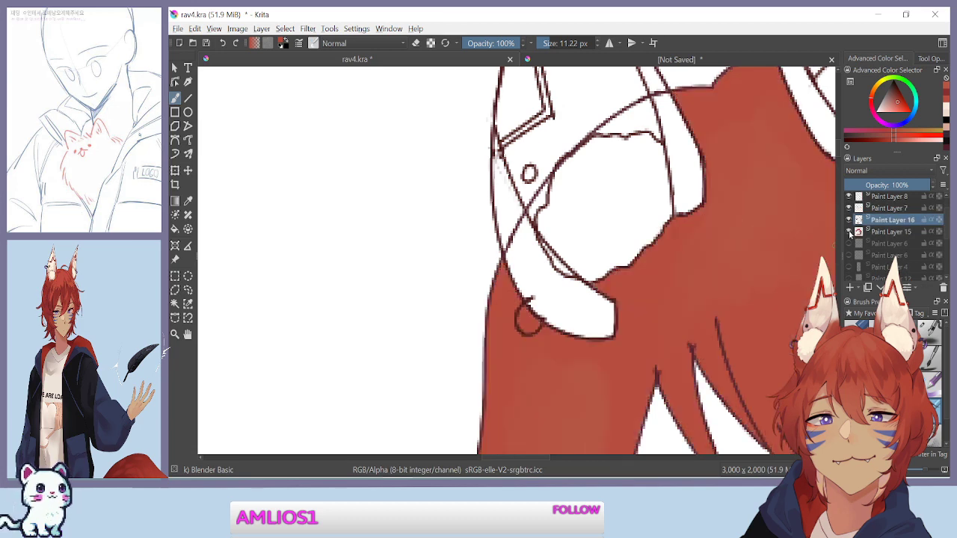
# Toggle Paint Layers 8, 9 and 5 to identify the source of the head outline crossing the ears, and make Paint Layer 5 active
pyautogui.moveTo(850, 233)
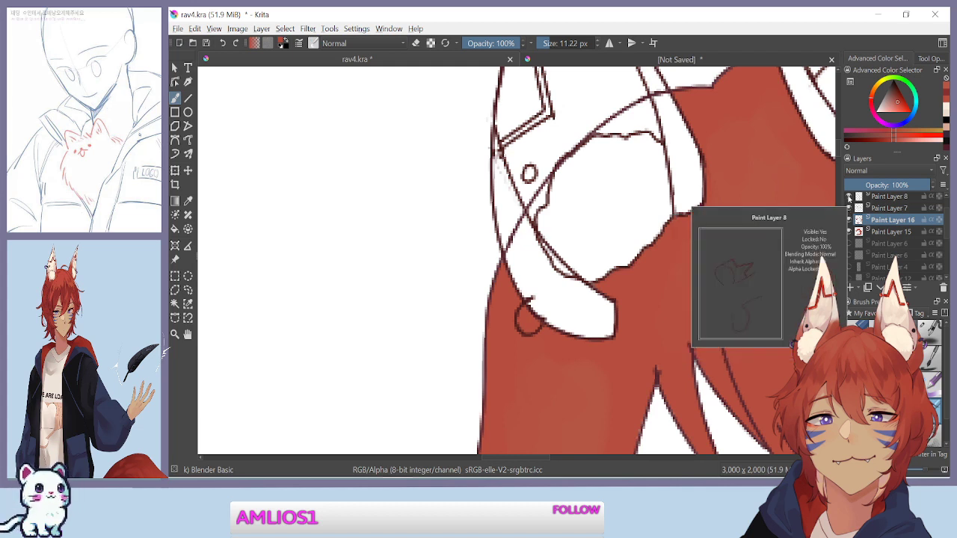
pyautogui.click(849, 197)
pyautogui.click(848, 197)
pyautogui.click(849, 196)
pyautogui.click(849, 197)
pyautogui.click(848, 196)
pyautogui.click(849, 197)
pyautogui.scroll(1, 851, 211)
pyautogui.click(851, 211)
pyautogui.click(851, 210)
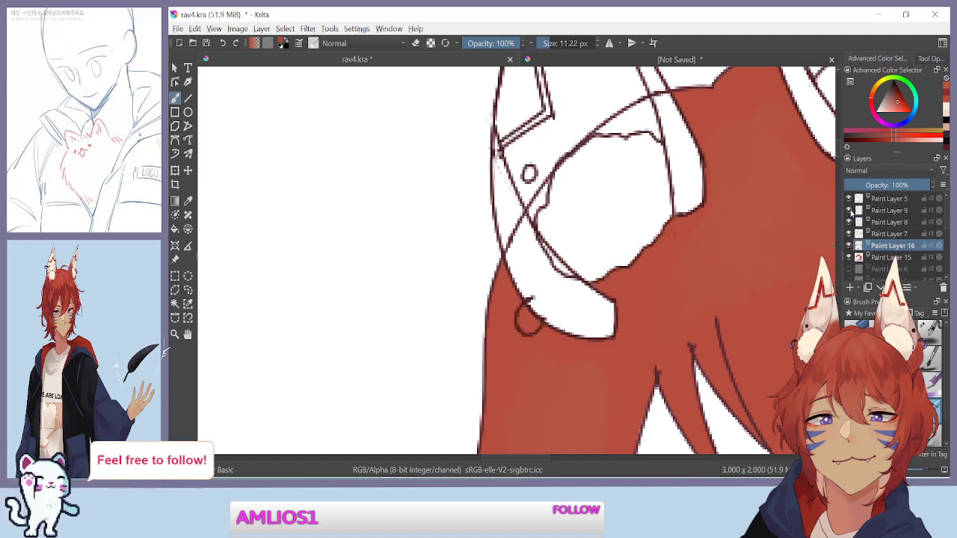
pyautogui.click(850, 198)
pyautogui.click(850, 199)
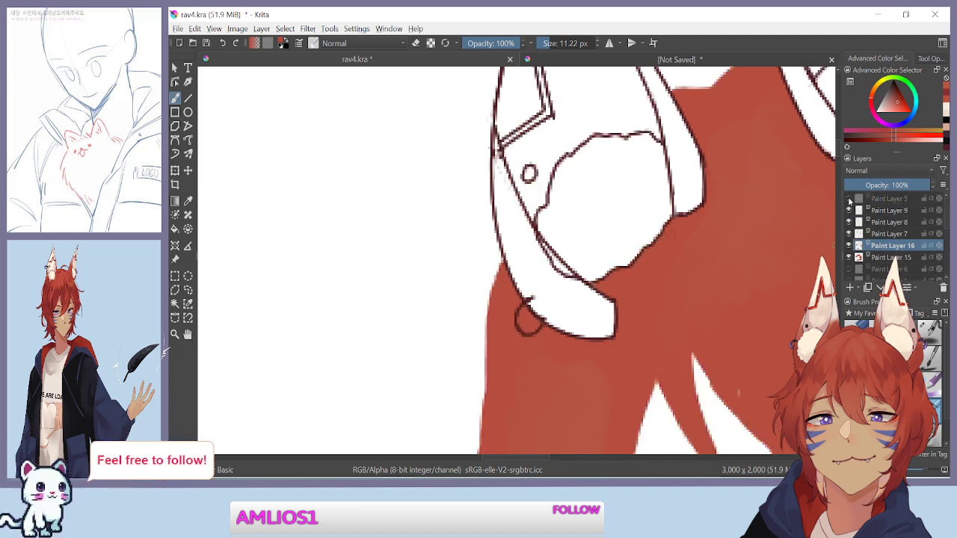
pyautogui.click(849, 199)
pyautogui.click(850, 199)
pyautogui.click(890, 201)
pyautogui.press('e')
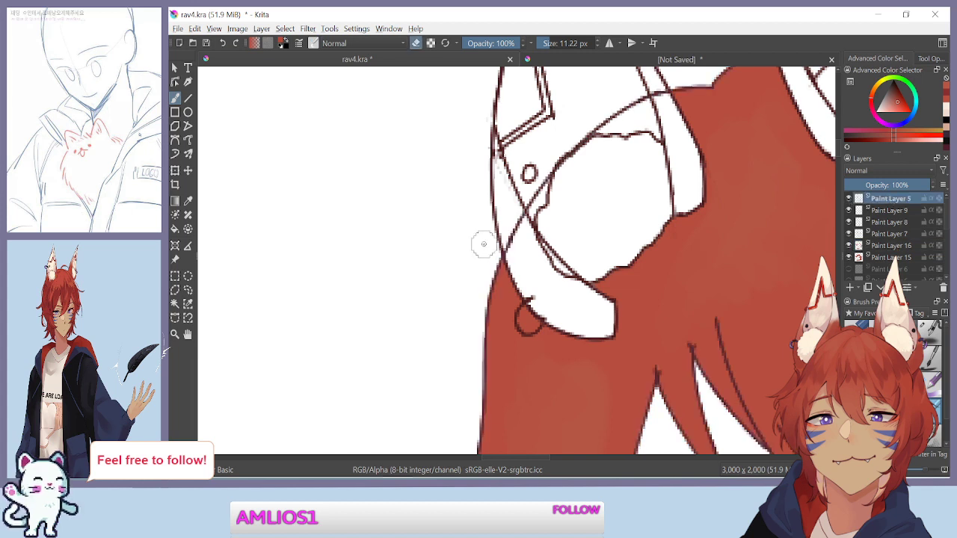
pyautogui.moveTo(496, 222)
pyautogui.mouseDown()
pyautogui.moveTo(517, 243)
pyautogui.moveTo(514, 234)
pyautogui.mouseUp()
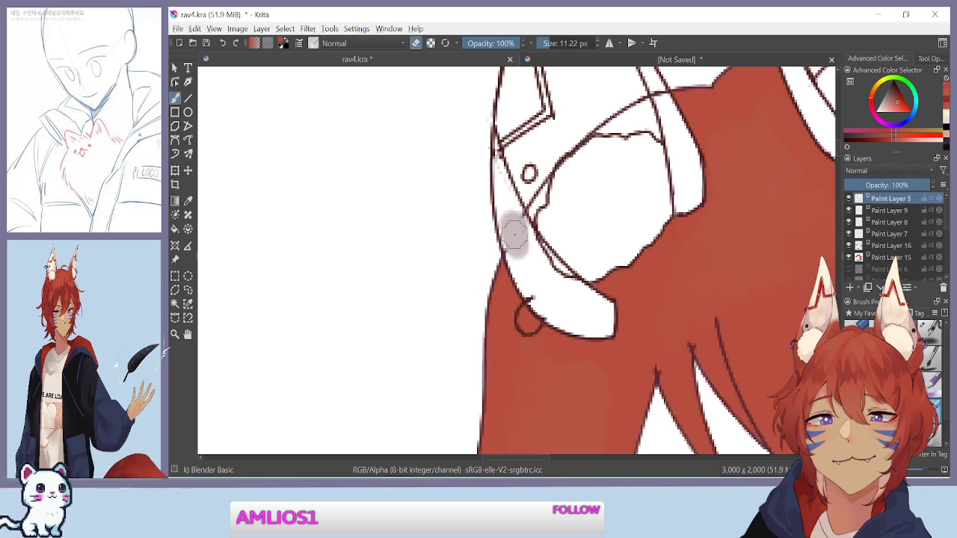
pyautogui.hotkey('ctrl', 'z')
pyautogui.hotkey('ctrl', 'z')
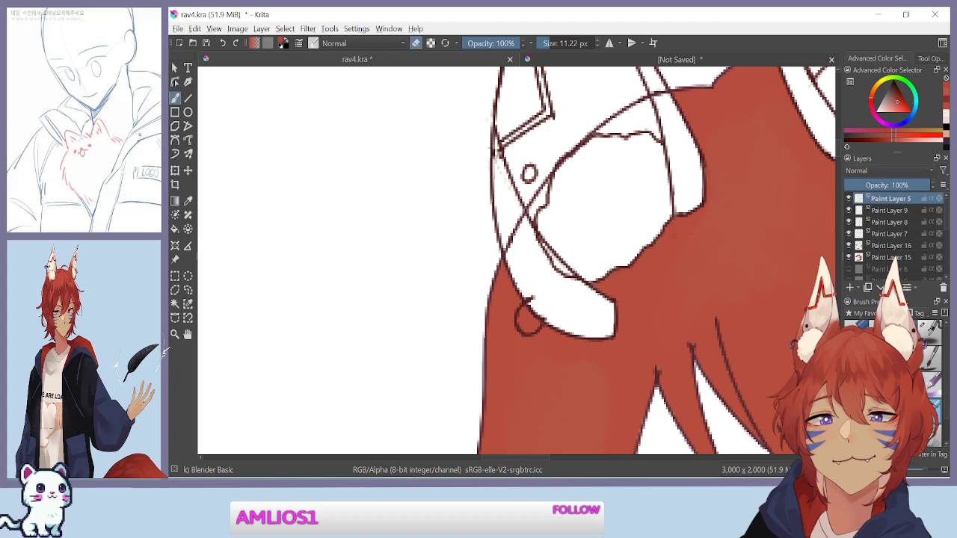
# Erase the head outline where it crosses the outer bands of both ears on Paint Layer 5, using Basic-1 in eraser mode at 2 px
pyautogui.press('/')
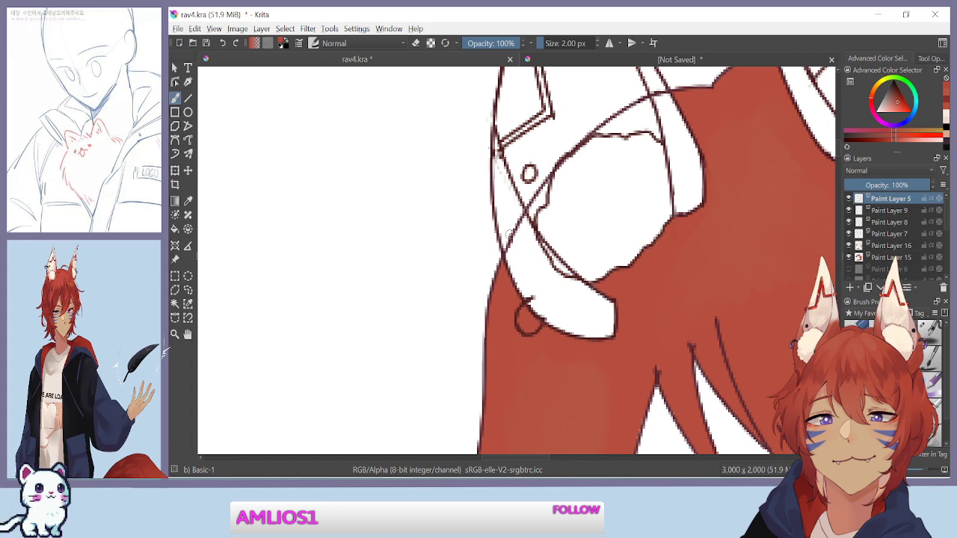
pyautogui.press('e')
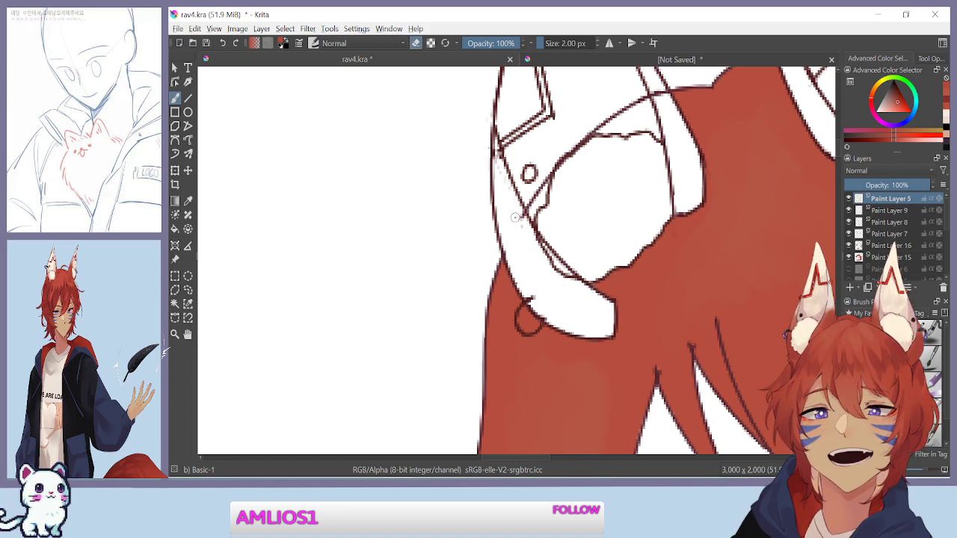
pyautogui.moveTo(522, 222); pyautogui.dragTo(411, 310)
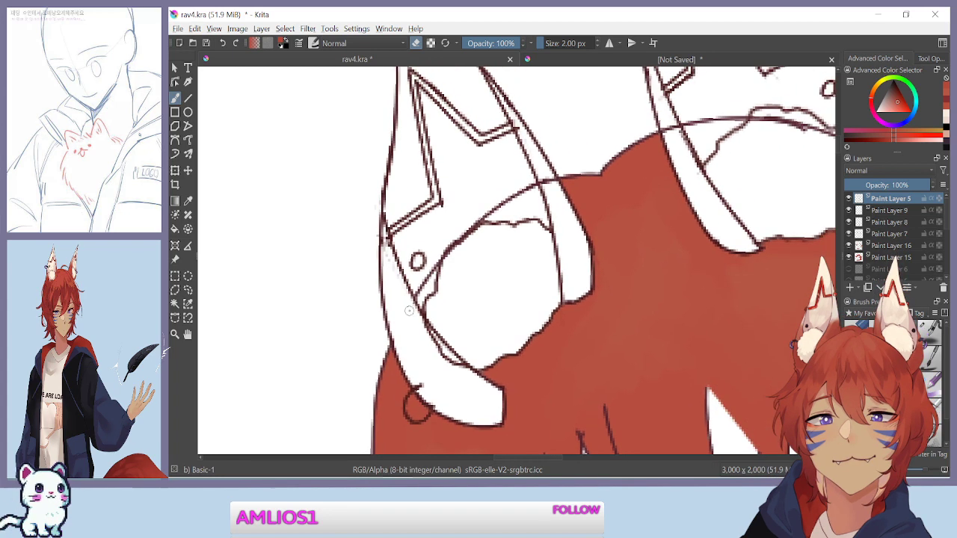
pyautogui.moveTo(545, 178); pyautogui.dragTo(555, 189)
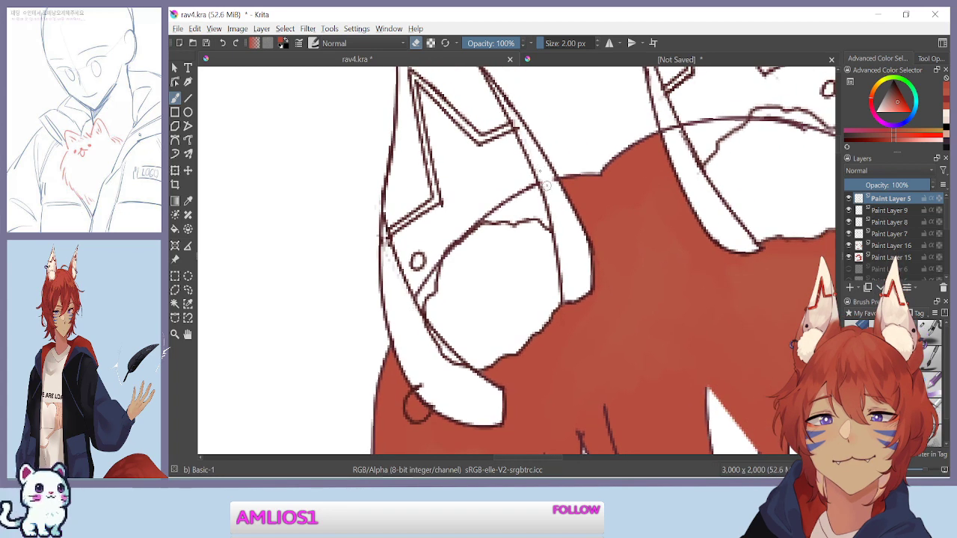
pyautogui.moveTo(581, 150)
pyautogui.mouseDown()
pyautogui.moveTo(497, 190)
pyautogui.moveTo(353, 314)
pyautogui.moveTo(432, 231)
pyautogui.mouseUp()
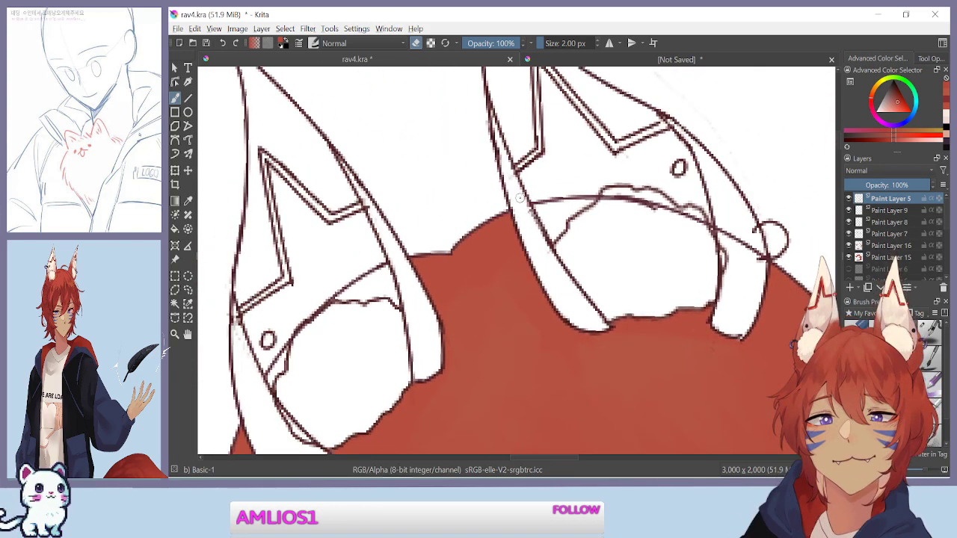
pyautogui.moveTo(517, 209); pyautogui.dragTo(438, 205)
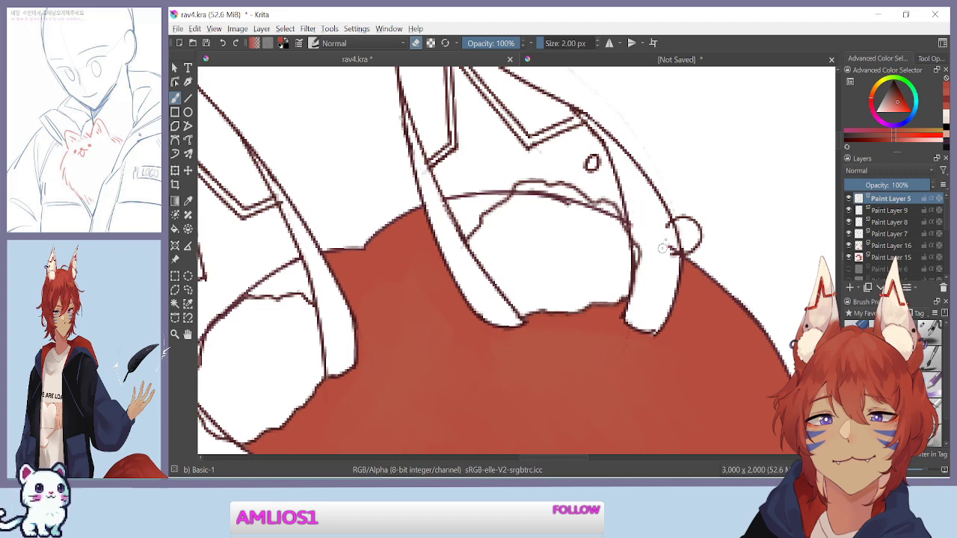
pyautogui.moveTo(562, 231)
pyautogui.mouseDown()
pyautogui.moveTo(545, 265)
pyautogui.moveTo(394, 212)
pyautogui.moveTo(397, 376)
pyautogui.mouseUp()
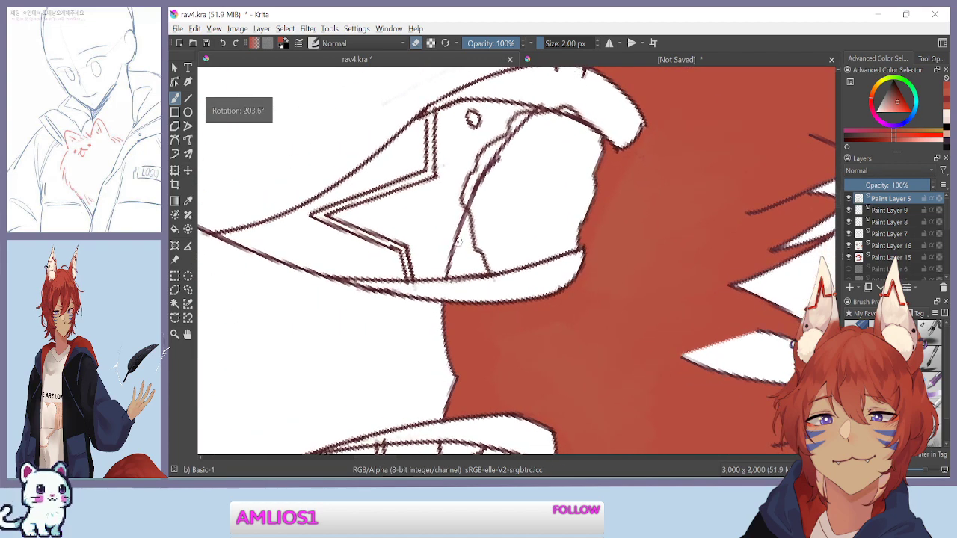
# Erase the head outline running across the fur inside the right ear
pyautogui.moveTo(441, 273)
pyautogui.mouseDown()
pyautogui.moveTo(337, 265)
pyautogui.moveTo(387, 172)
pyautogui.moveTo(495, 204)
pyautogui.moveTo(526, 173)
pyautogui.moveTo(554, 184)
pyautogui.mouseUp()
pyautogui.moveTo(475, 244)
pyautogui.mouseDown()
pyautogui.moveTo(427, 269)
pyautogui.moveTo(444, 178)
pyautogui.mouseUp()
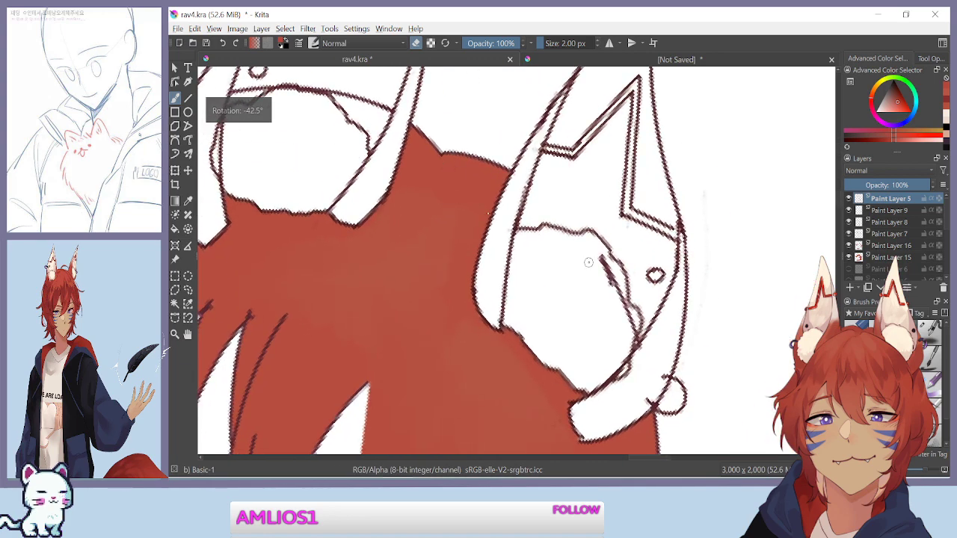
pyautogui.moveTo(594, 249); pyautogui.dragTo(636, 336)
pyautogui.moveTo(567, 257)
pyautogui.mouseDown()
pyautogui.moveTo(509, 277)
pyautogui.moveTo(547, 284)
pyautogui.moveTo(581, 218)
pyautogui.mouseUp()
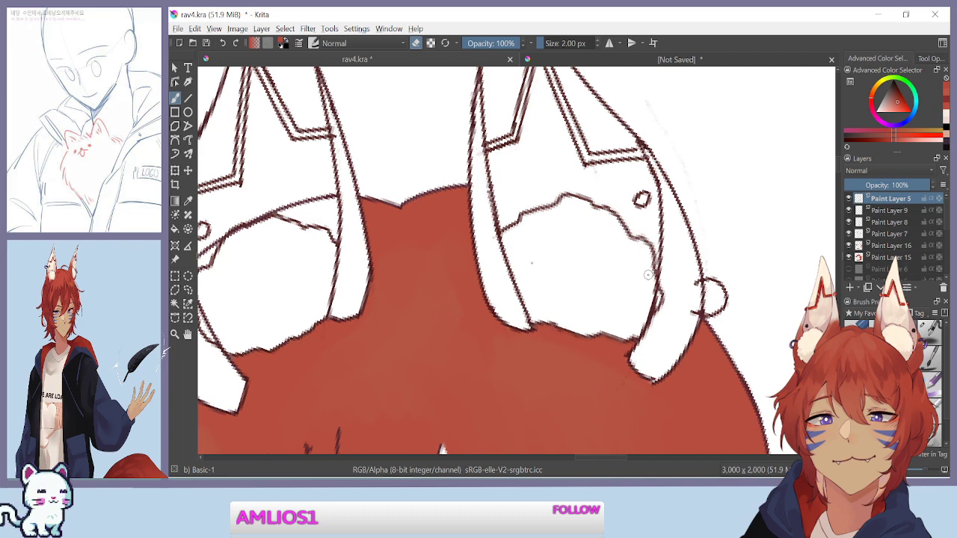
# Erase the remaining head outline across the fur and inner area of the left ear, leaving the fur edge intact
pyautogui.scroll(-3, 647, 274)
pyautogui.scroll(4, 468, 234)
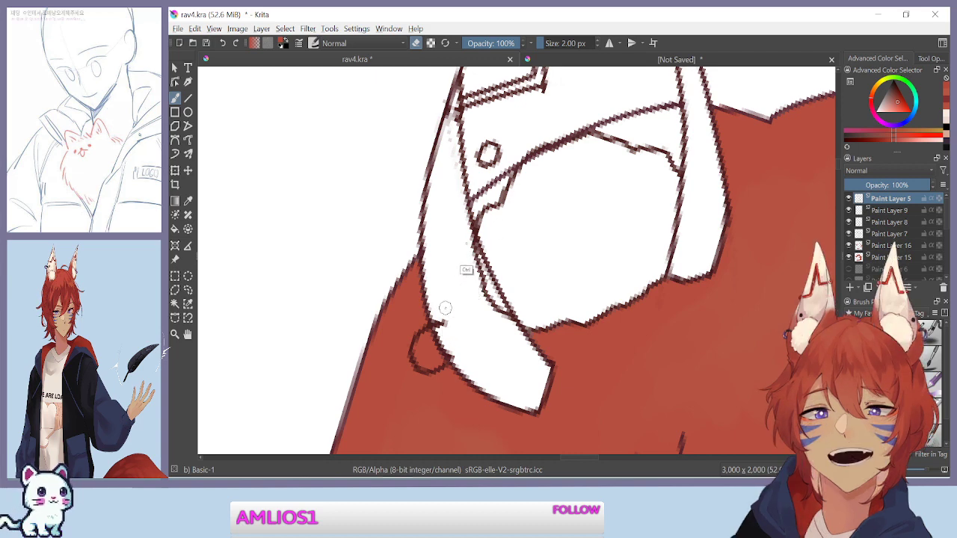
pyautogui.moveTo(460, 217); pyautogui.dragTo(428, 289)
pyautogui.hotkey('ctrl', 'z')
pyautogui.press('e')
pyautogui.scroll(-2, 432, 285)
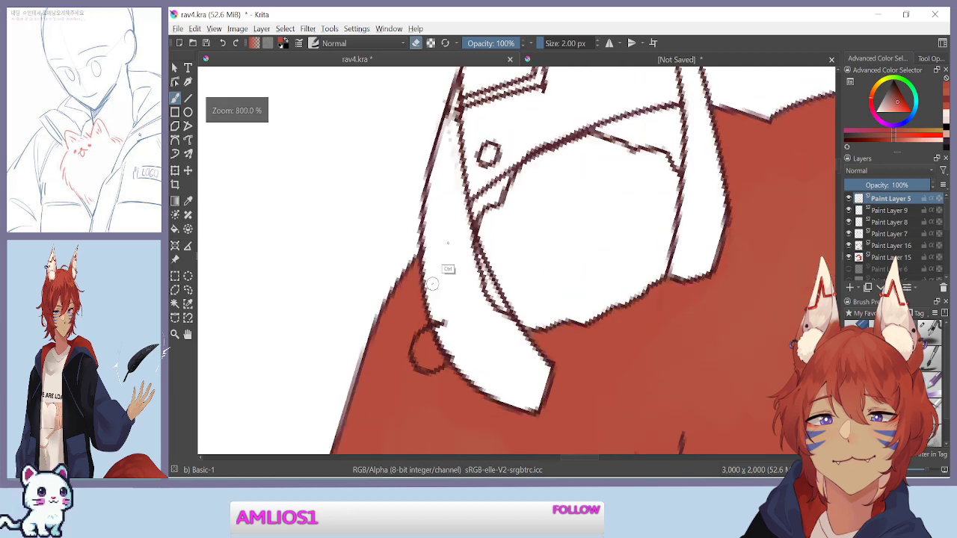
pyautogui.scroll(2, 448, 261)
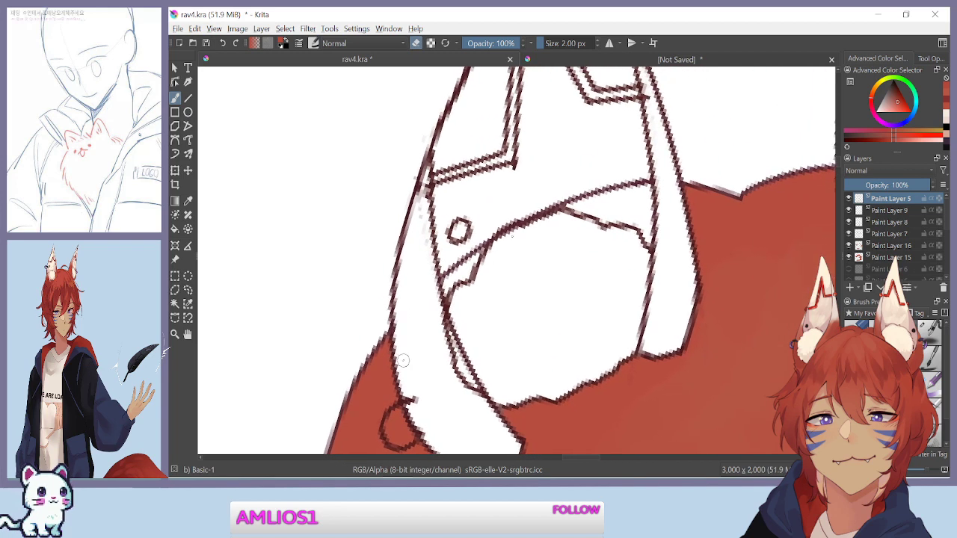
pyautogui.moveTo(562, 192)
pyautogui.mouseDown()
pyautogui.moveTo(578, 208)
pyautogui.moveTo(549, 197)
pyautogui.moveTo(594, 202)
pyautogui.moveTo(588, 188)
pyautogui.moveTo(605, 204)
pyautogui.moveTo(609, 189)
pyautogui.moveTo(618, 206)
pyautogui.moveTo(625, 191)
pyautogui.moveTo(649, 196)
pyautogui.mouseUp()
pyautogui.moveTo(338, 248); pyautogui.dragTo(379, 306)
pyautogui.moveTo(538, 202)
pyautogui.mouseDown()
pyautogui.moveTo(485, 244)
pyautogui.moveTo(476, 265)
pyautogui.mouseUp()
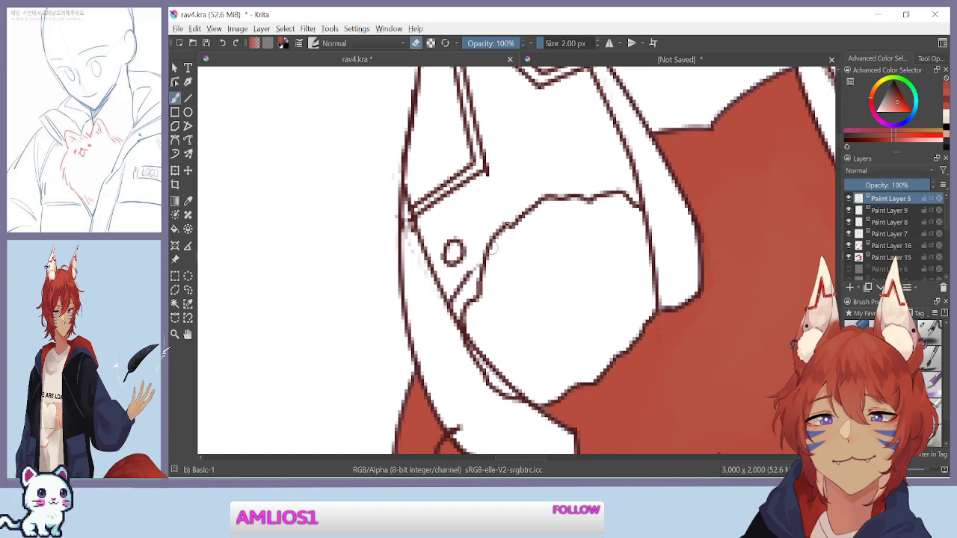
pyautogui.moveTo(508, 225); pyautogui.dragTo(455, 305)
pyautogui.moveTo(329, 337); pyautogui.dragTo(337, 271)
pyautogui.moveTo(324, 306); pyautogui.dragTo(324, 285)
# Review the cleaned ears and toggle Paint Layers 9, 8 and 7 to find the one holding the doubled inner ear line
pyautogui.hotkey('ctrl', '-')
pyautogui.hotkey('ctrl', '-')
pyautogui.hotkey('ctrl', '-')
pyautogui.hotkey('ctrl', '-')
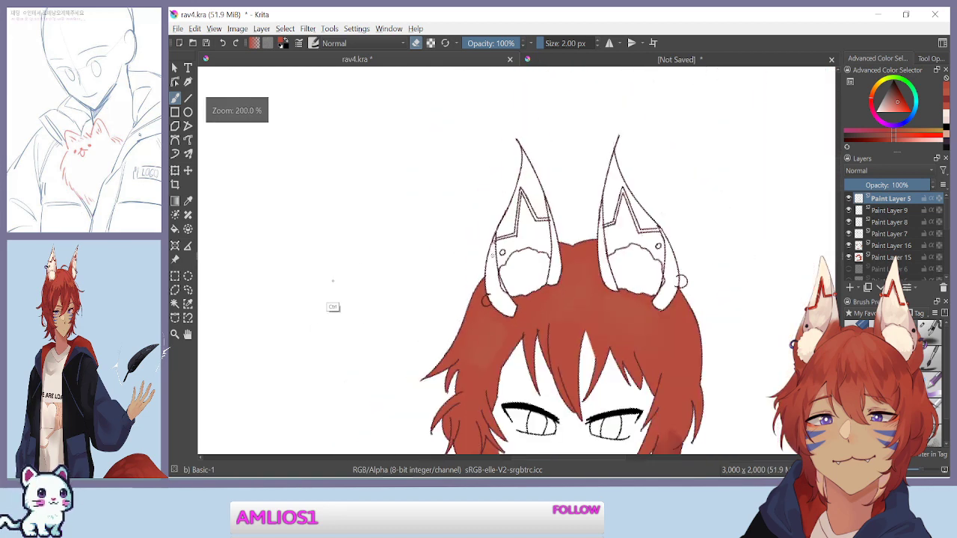
pyautogui.press('[')
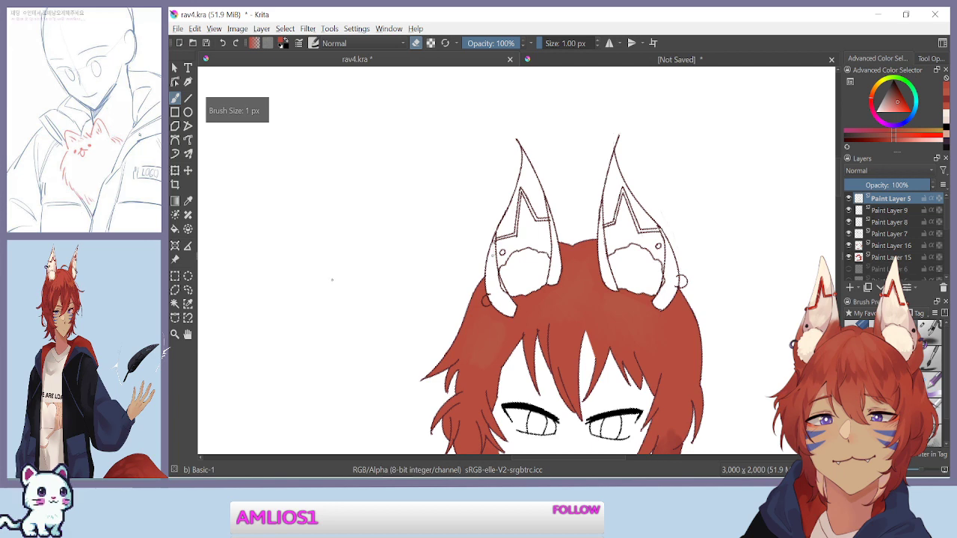
pyautogui.hotkey('ctrl', '+')
pyautogui.hotkey('ctrl', '+')
pyautogui.press(']')
pyautogui.hotkey('ctrl', '+')
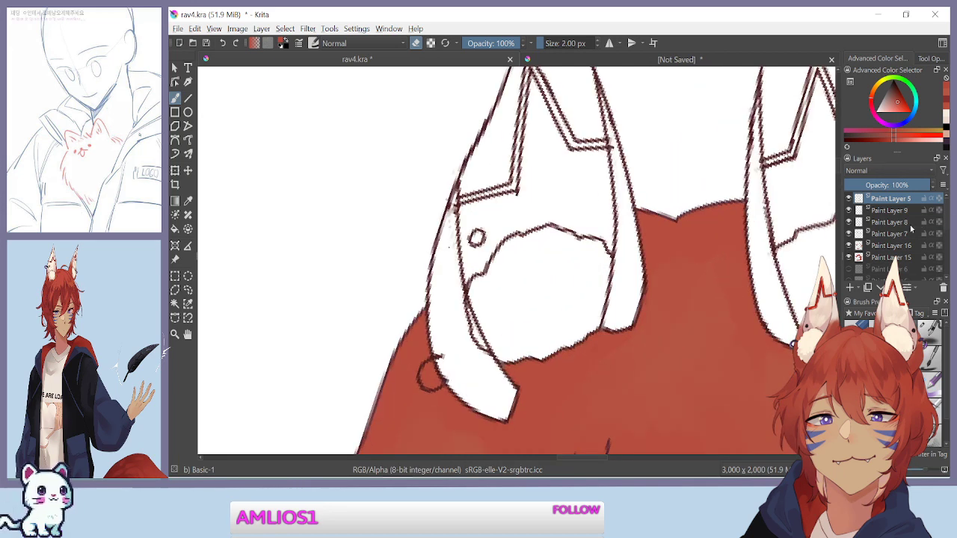
pyautogui.click(851, 210)
pyautogui.click(851, 211)
pyautogui.click(849, 223)
pyautogui.click(849, 222)
pyautogui.click(849, 222)
pyautogui.click(850, 222)
pyautogui.click(849, 222)
pyautogui.click(849, 223)
pyautogui.click(849, 223)
pyautogui.click(850, 223)
pyautogui.click(849, 234)
pyautogui.click(850, 234)
pyautogui.click(849, 234)
pyautogui.click(849, 234)
pyautogui.click(849, 234)
pyautogui.click(850, 234)
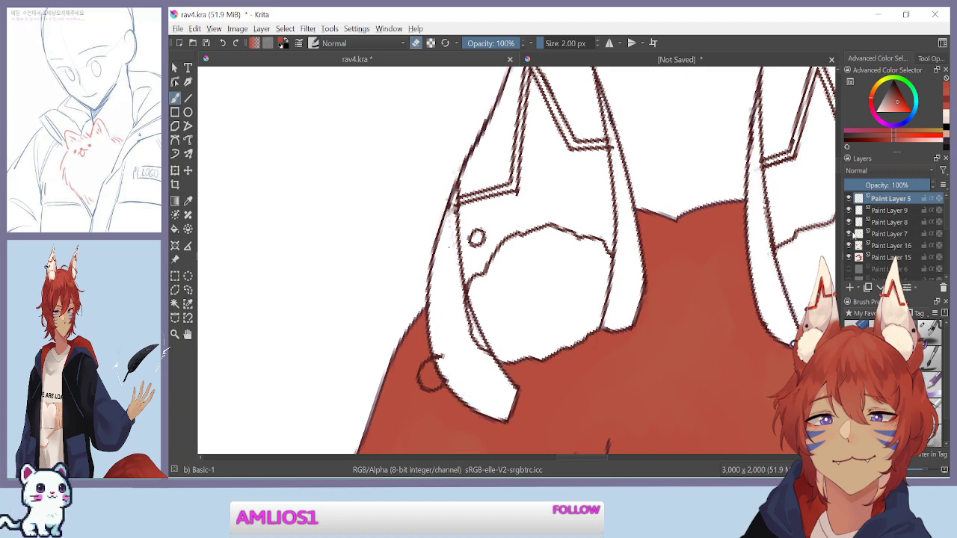
# Erase the doubled line beside the fur in the lower part of the left ear on Paint Layer 7 at 2 px
pyautogui.click(878, 237)
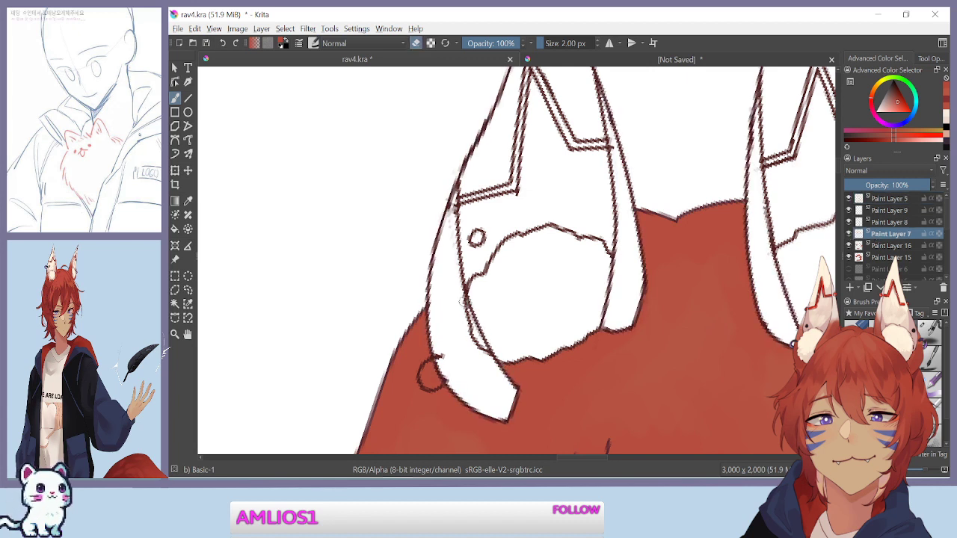
pyautogui.moveTo(469, 303)
pyautogui.mouseDown()
pyautogui.moveTo(491, 348)
pyautogui.moveTo(484, 356)
pyautogui.mouseUp()
pyautogui.press('-')
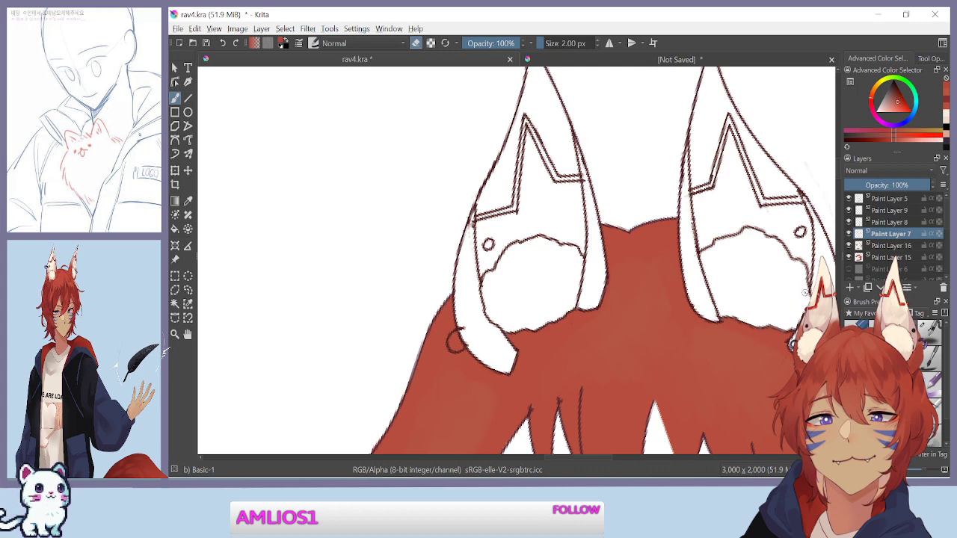
pyautogui.moveTo(402, 267); pyautogui.dragTo(331, 282)
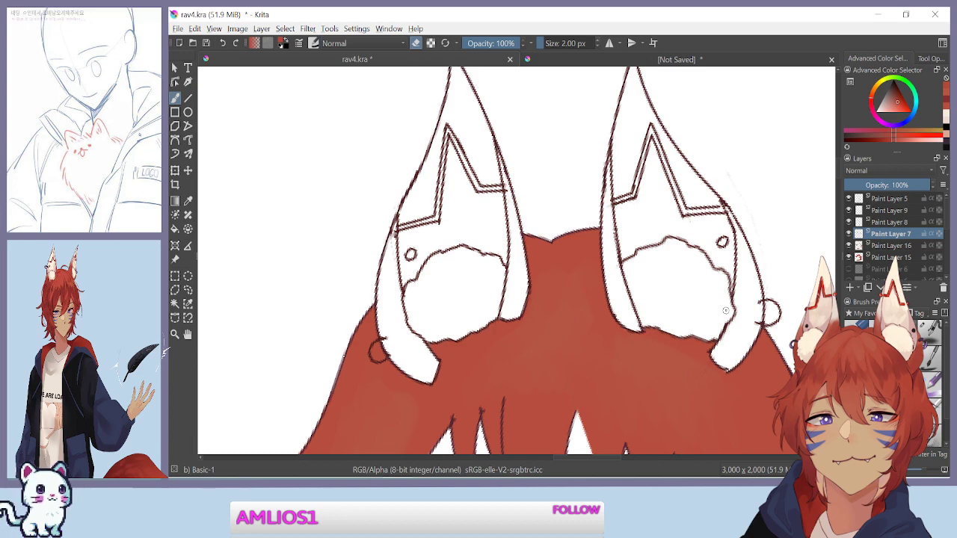
# Look over the ears, hair and face at several zoom levels and check what Paint Layer 15 holds
pyautogui.moveTo(298, 377); pyautogui.dragTo(379, 236)
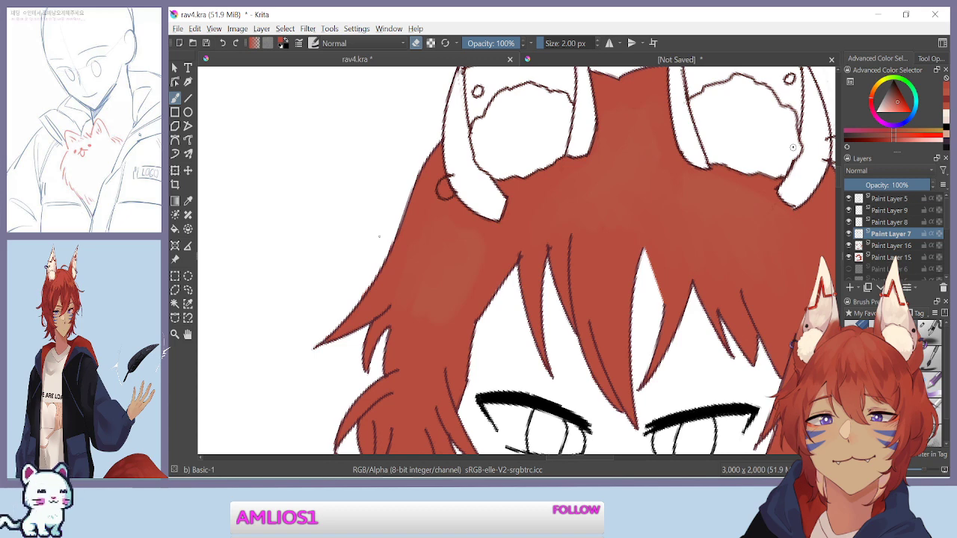
pyautogui.scroll(-3, 391, 298)
pyautogui.scroll(5, 359, 276)
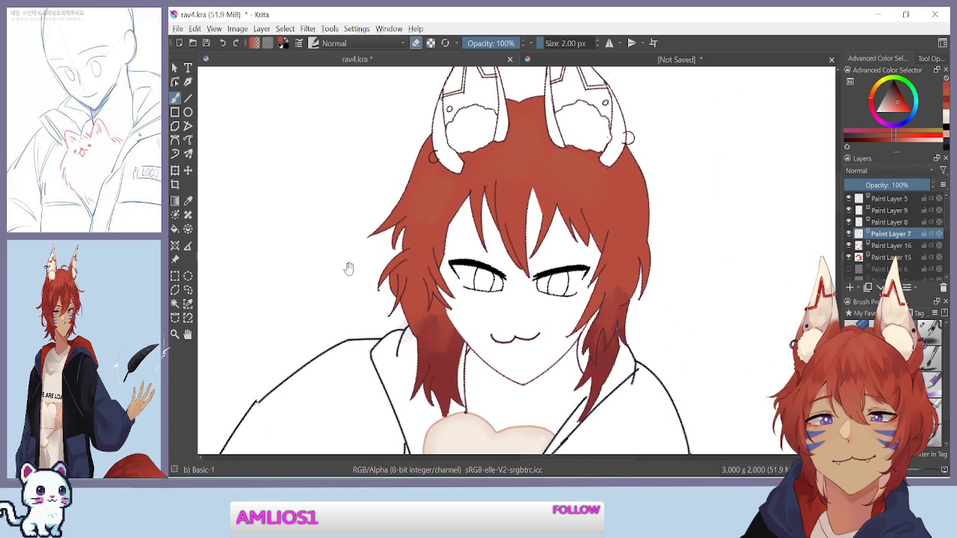
pyautogui.moveTo(353, 282); pyautogui.dragTo(397, 243)
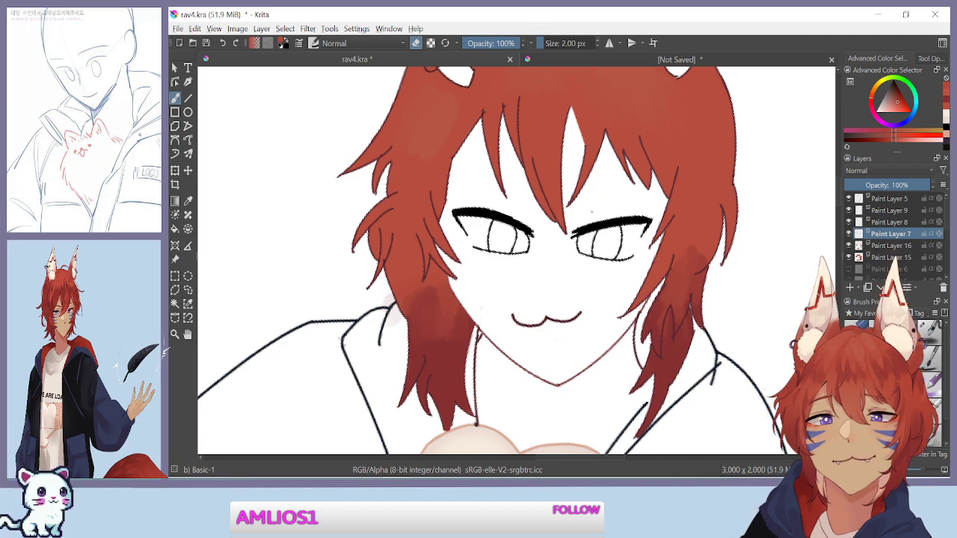
pyautogui.scroll(-4, 593, 210)
pyautogui.scroll(2, 592, 211)
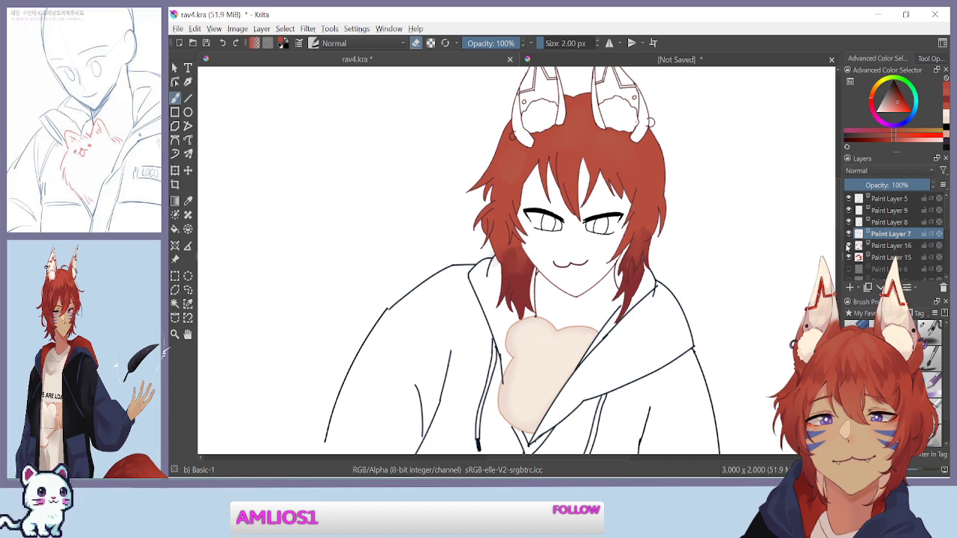
pyautogui.click(889, 246)
pyautogui.click(849, 258)
pyautogui.click(849, 258)
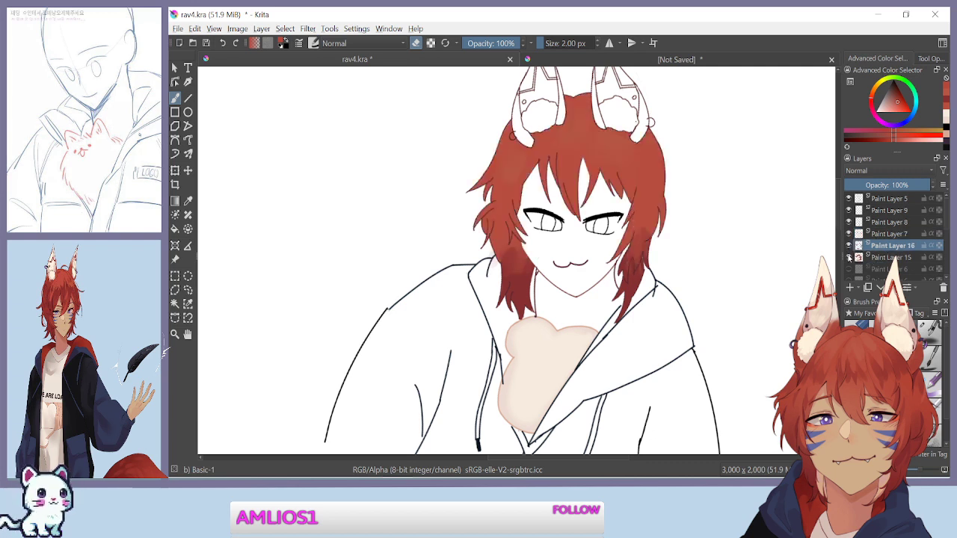
# Toggle the visibility of Paint Layers 16, 7, 8 and 9 to check what each one holds
pyautogui.click(849, 246)
pyautogui.click(849, 246)
pyautogui.click(850, 235)
pyautogui.click(849, 234)
pyautogui.click(849, 223)
pyautogui.click(849, 223)
pyautogui.click(849, 212)
pyautogui.click(849, 212)
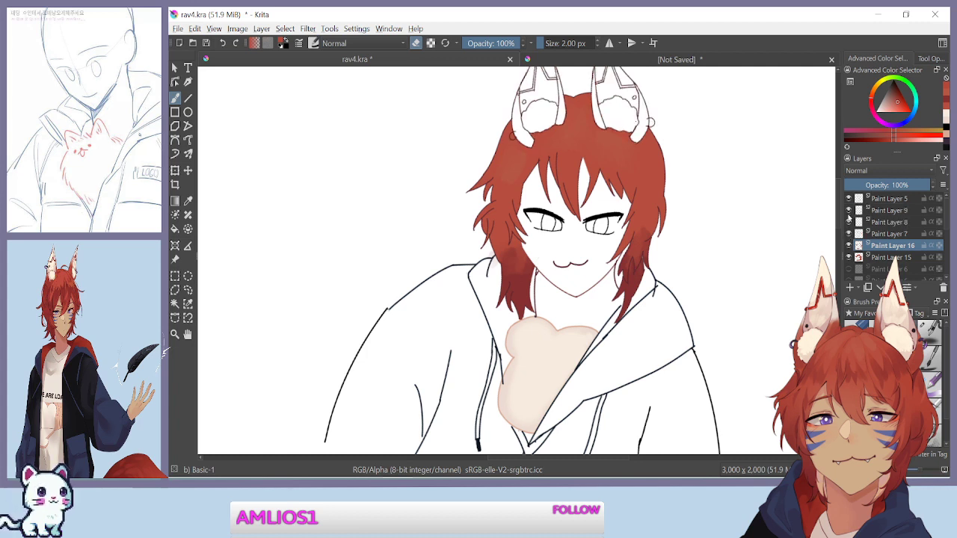
# Compare the hair base colour and shading by toggling Paint Layers 16 and 15 off and on
pyautogui.click(849, 247)
pyautogui.click(850, 247)
pyautogui.click(849, 257)
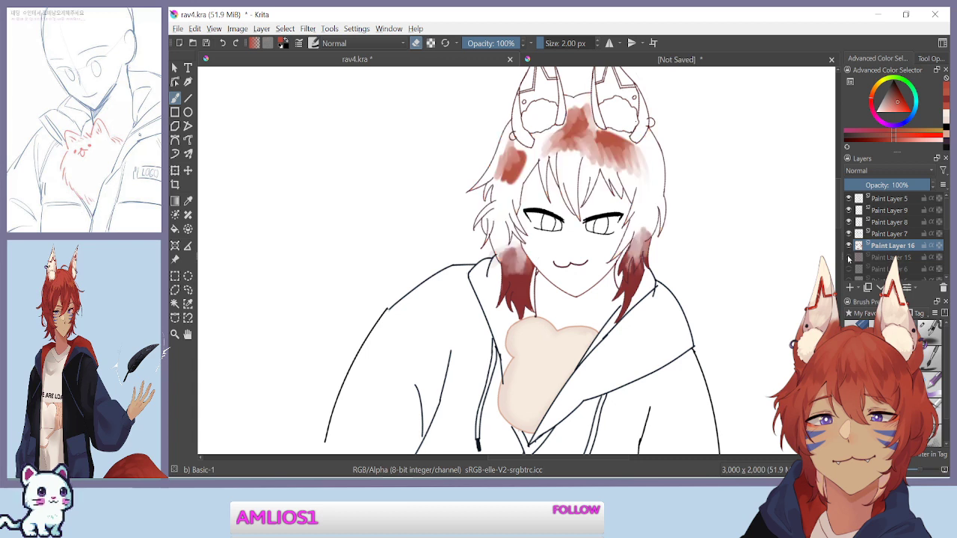
pyautogui.click(848, 258)
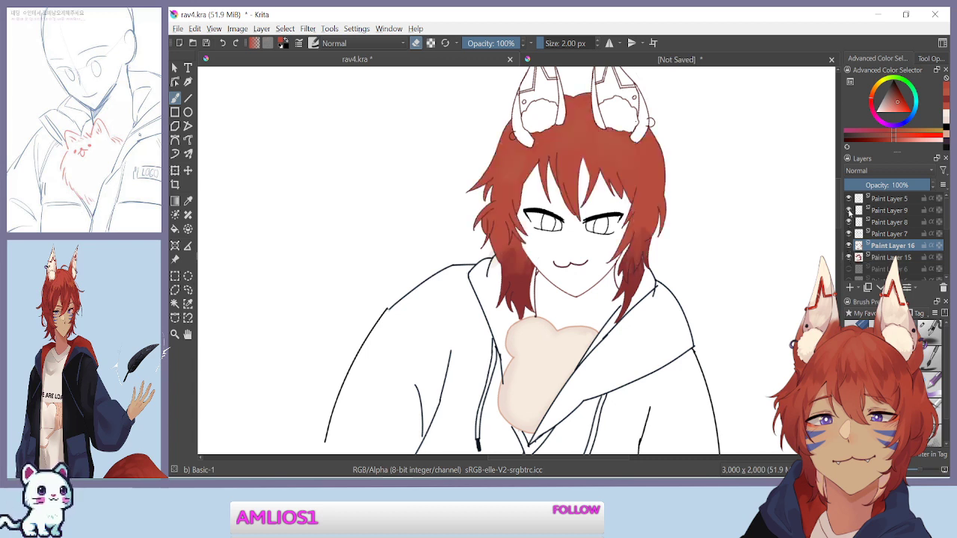
pyautogui.scroll(-1, 855, 241)
pyautogui.click(849, 225)
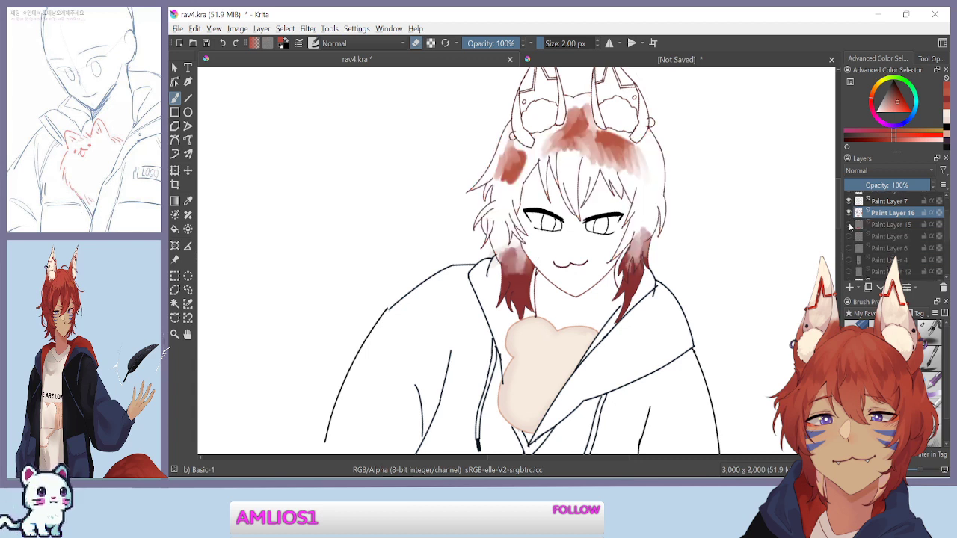
pyautogui.click(850, 225)
pyautogui.click(849, 214)
pyautogui.click(849, 213)
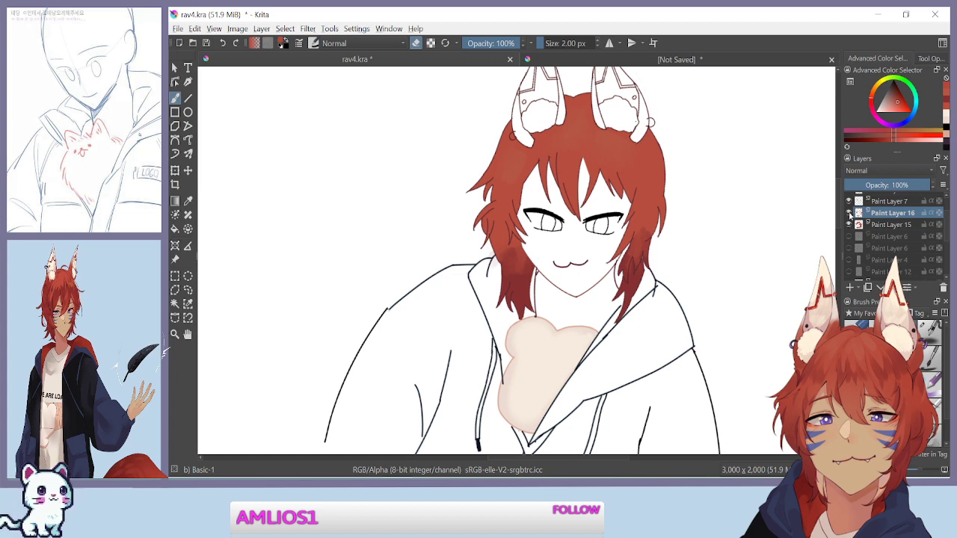
# Toggle Paint Layers 10 and 13 lower in the layer stack to check what they contain
pyautogui.scroll(-1, 862, 228)
pyautogui.click(850, 252)
pyautogui.click(850, 252)
pyautogui.click(850, 252)
pyautogui.click(849, 252)
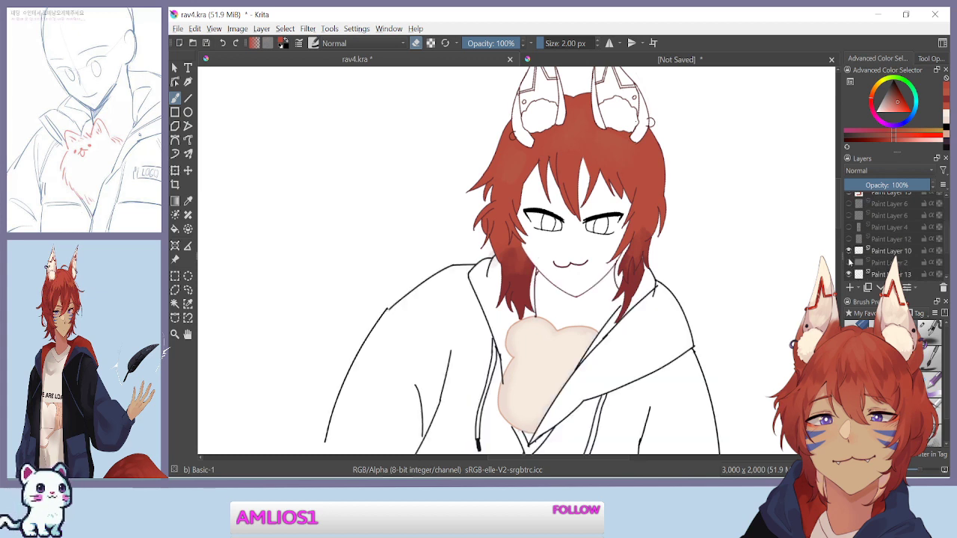
pyautogui.click(849, 274)
pyautogui.click(849, 274)
pyautogui.scroll(3, 850, 269)
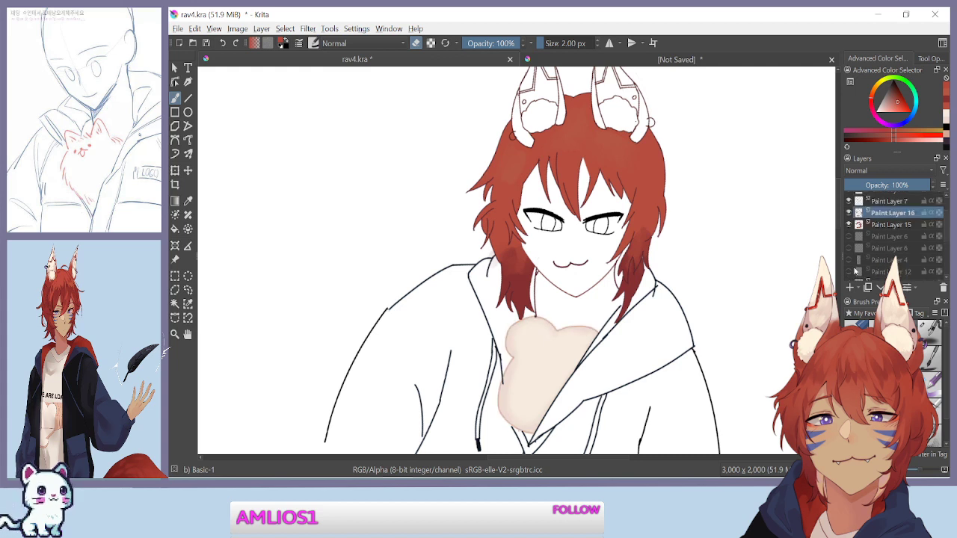
# Toggle Paint Layers 7, 8, 9 and 5 to find the one holding the hair line art
pyautogui.click(849, 234)
pyautogui.click(849, 234)
pyautogui.click(849, 234)
pyautogui.click(849, 234)
pyautogui.click(849, 222)
pyautogui.click(848, 222)
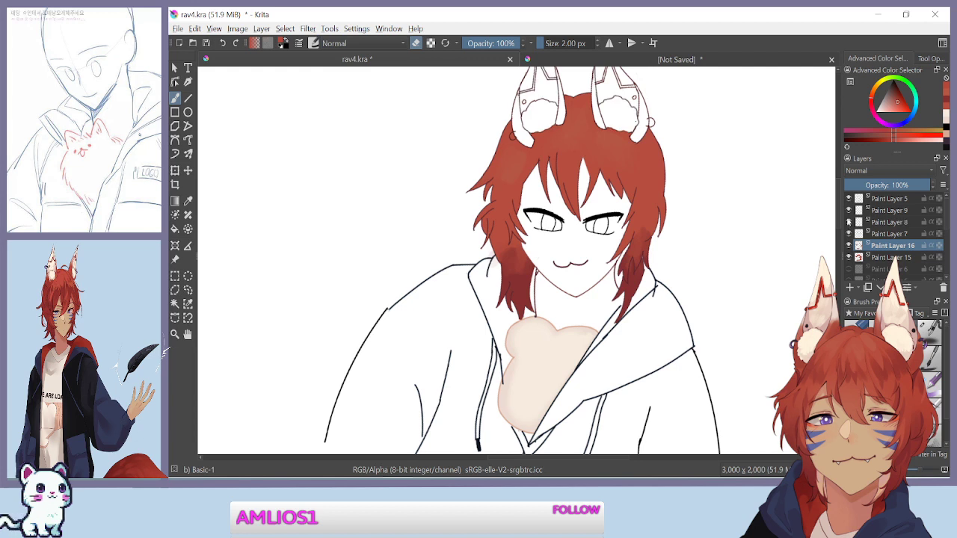
pyautogui.click(849, 210)
pyautogui.click(850, 210)
pyautogui.click(848, 199)
pyautogui.click(848, 199)
# Activate Paint Layer 5 and try to enclose the head in a rectangular selection
pyautogui.click(875, 201)
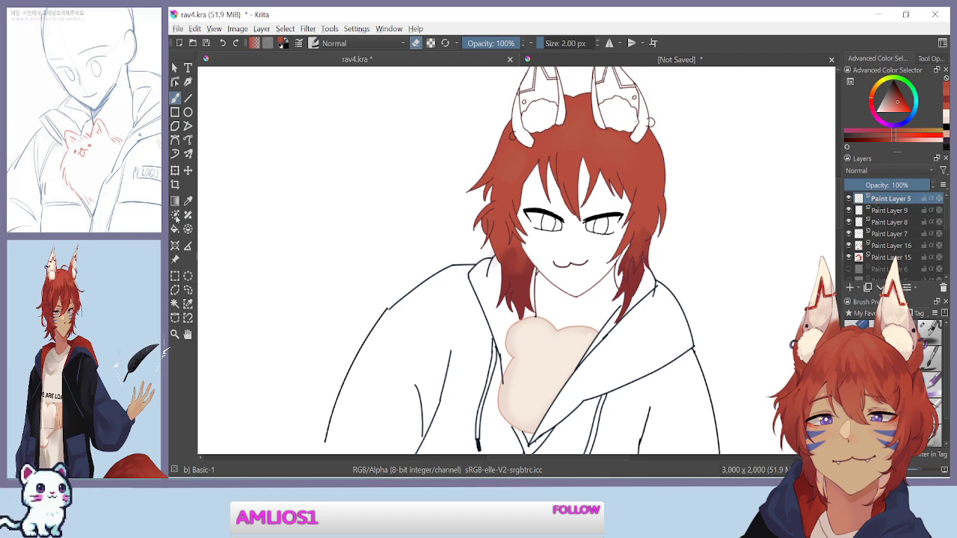
pyautogui.click(175, 171)
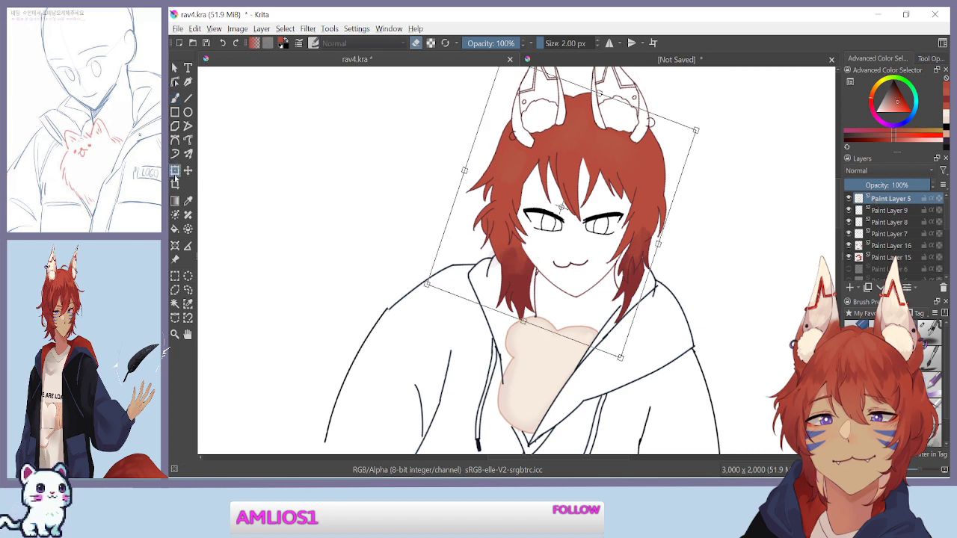
pyautogui.click(187, 172)
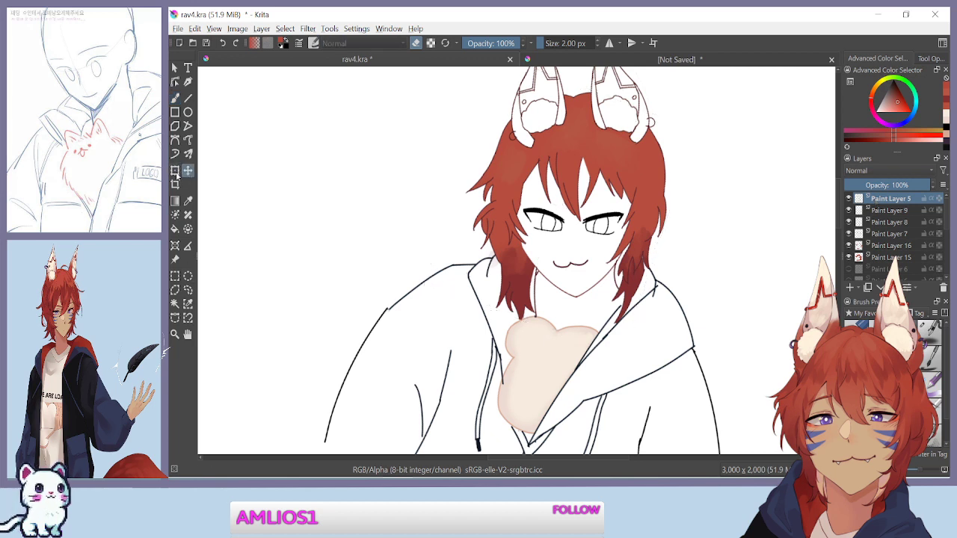
pyautogui.click(175, 276)
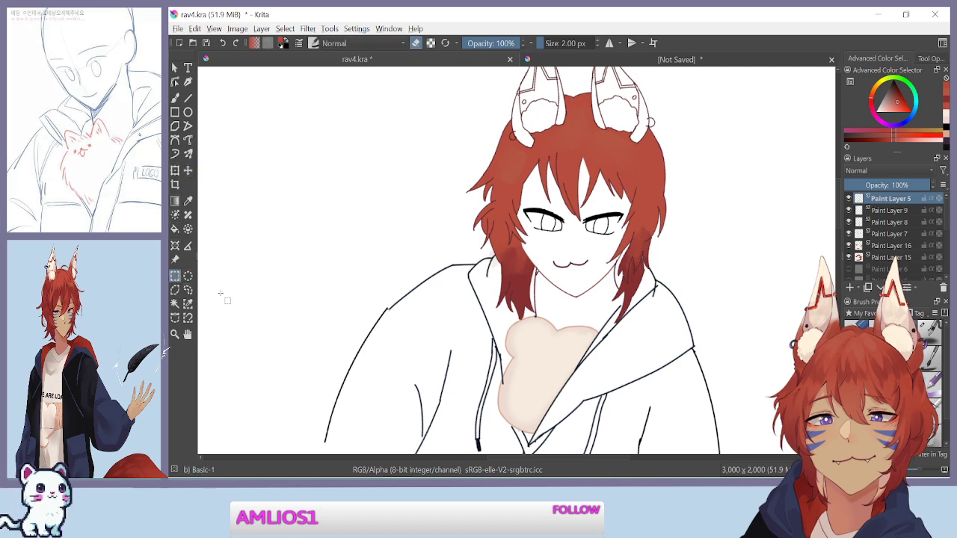
pyautogui.press('-')
pyautogui.moveTo(460, 88); pyautogui.dragTo(461, 168)
pyautogui.press('-')
pyautogui.moveTo(473, 97); pyautogui.dragTo(620, 307)
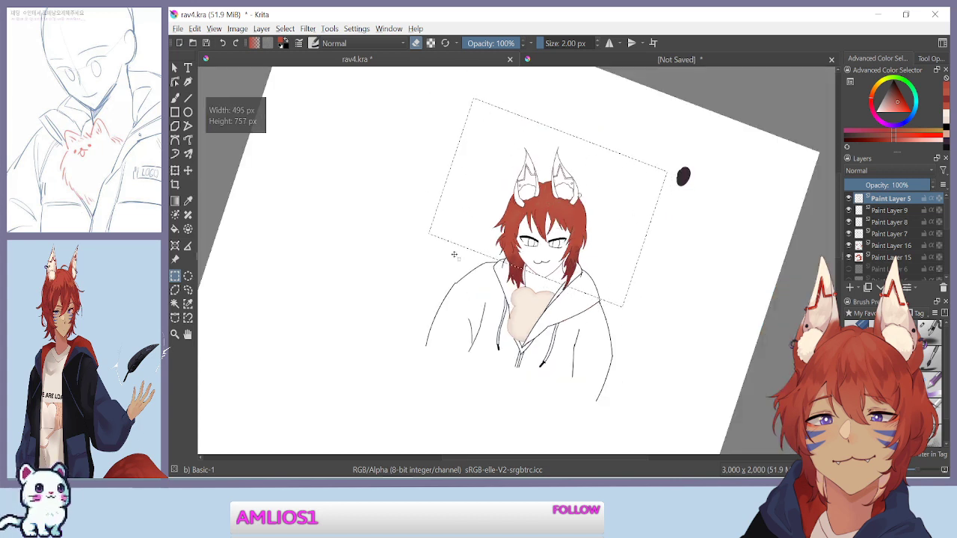
pyautogui.click(473, 124)
# Make a larger rectangular selection that encloses the whole head, both ears and all the hair
pyautogui.moveTo(496, 109); pyautogui.dragTo(607, 311)
pyautogui.press('+')
pyautogui.hotkey('ctrl', '+')
pyautogui.moveTo(448, 192); pyautogui.dragTo(424, 288)
pyautogui.moveTo(455, 77); pyautogui.dragTo(435, 270)
pyautogui.press('-')
pyautogui.moveTo(488, 115); pyautogui.dragTo(590, 418)
pyautogui.scroll(4, 591, 415)
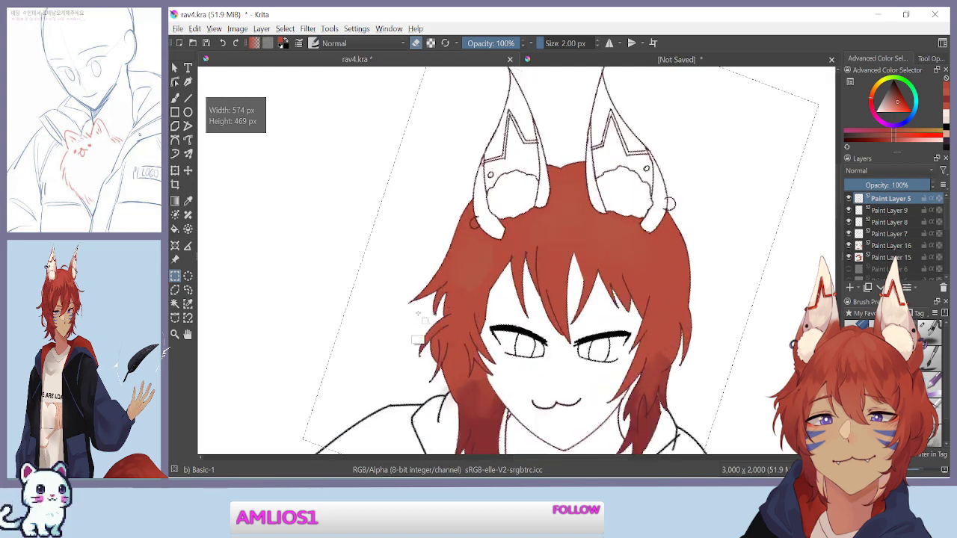
# Move the selected hair line art on Paint Layer 5 slightly downward
pyautogui.moveTo(315, 160); pyautogui.dragTo(336, 277)
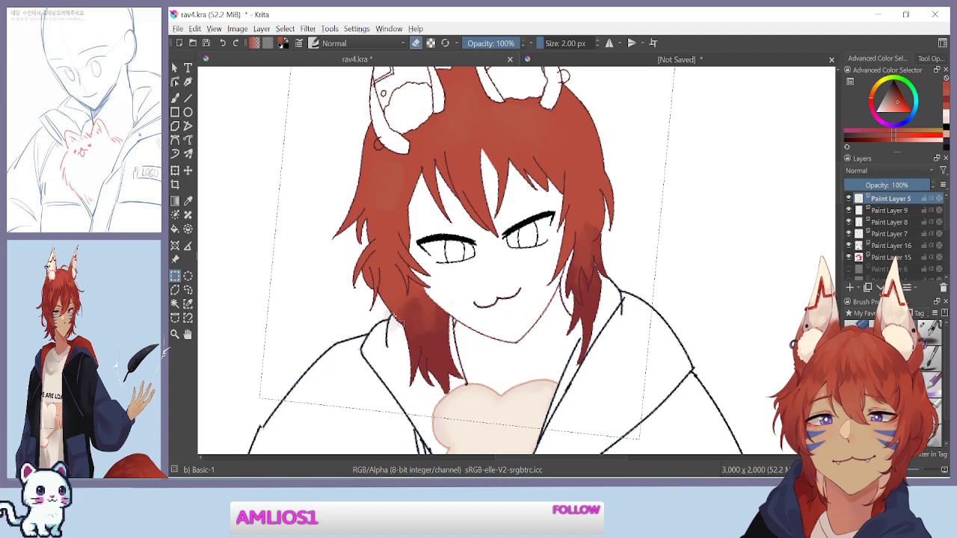
pyautogui.scroll(-1, 387, 318)
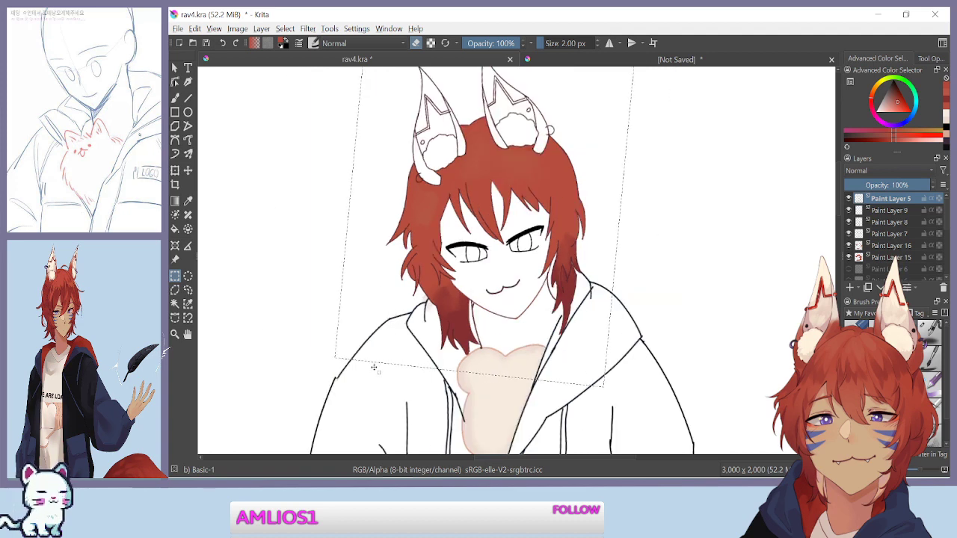
pyautogui.click(188, 171)
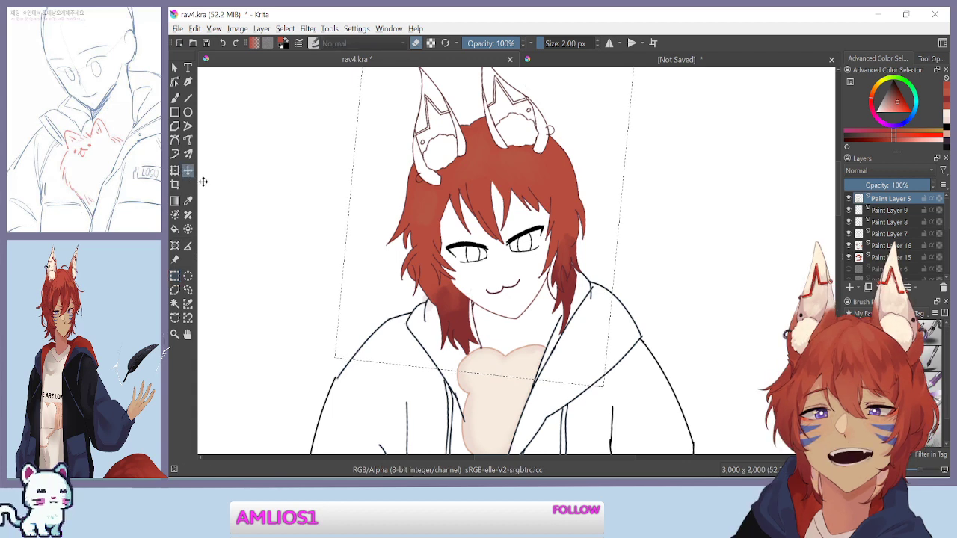
pyautogui.moveTo(393, 241); pyautogui.dragTo(391, 250)
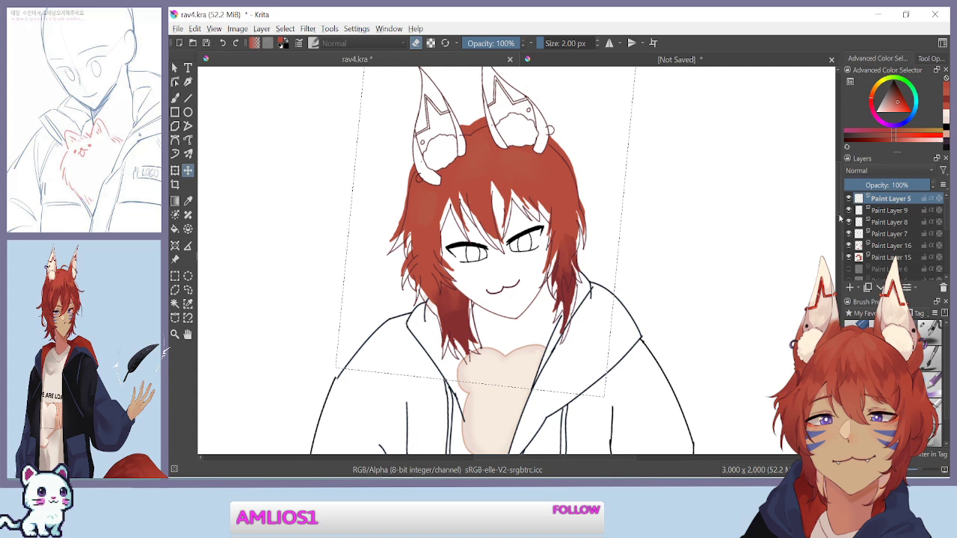
# Check Paint Layers 9, 8 and 7, and move the hair base colour on Paint Layer 15 down to match the shifted line art
pyautogui.click(872, 211)
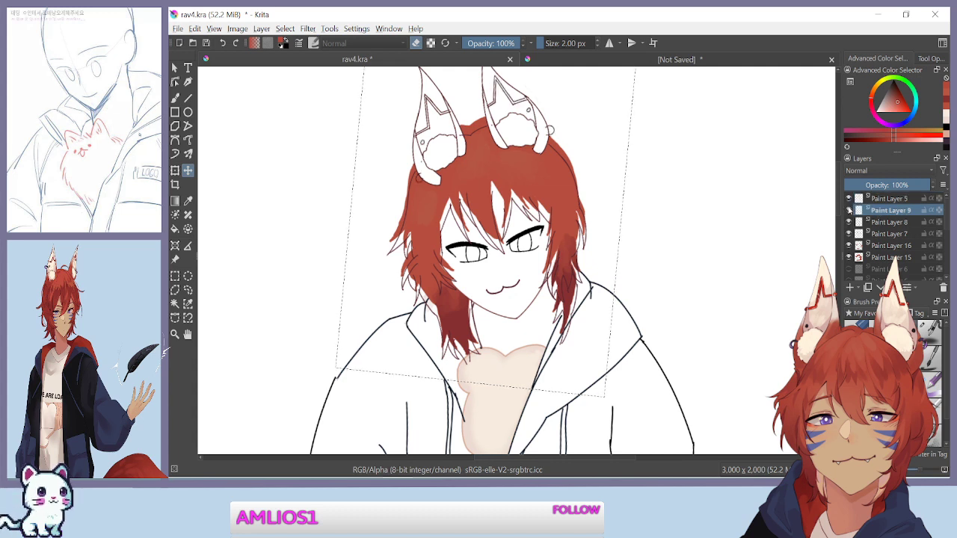
pyautogui.click(864, 222)
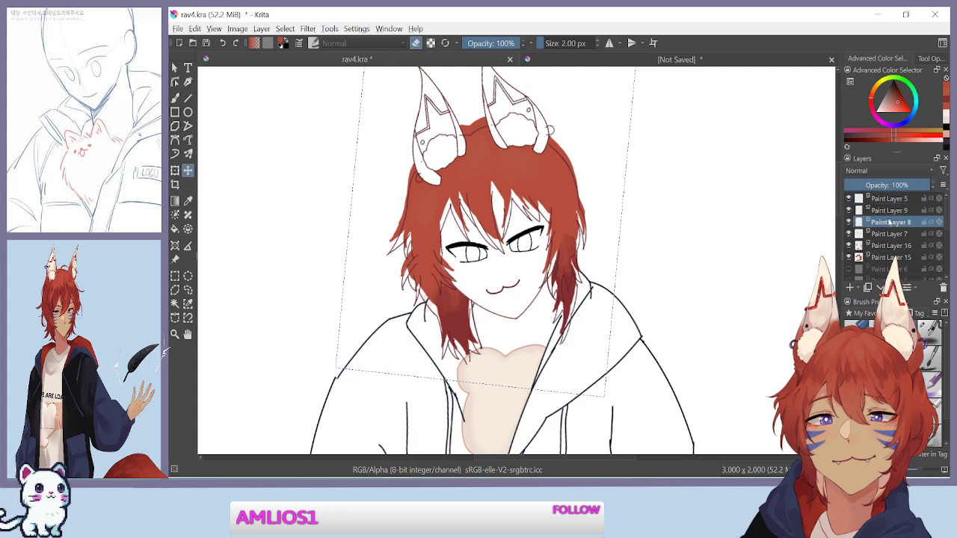
pyautogui.click(847, 236)
pyautogui.click(848, 235)
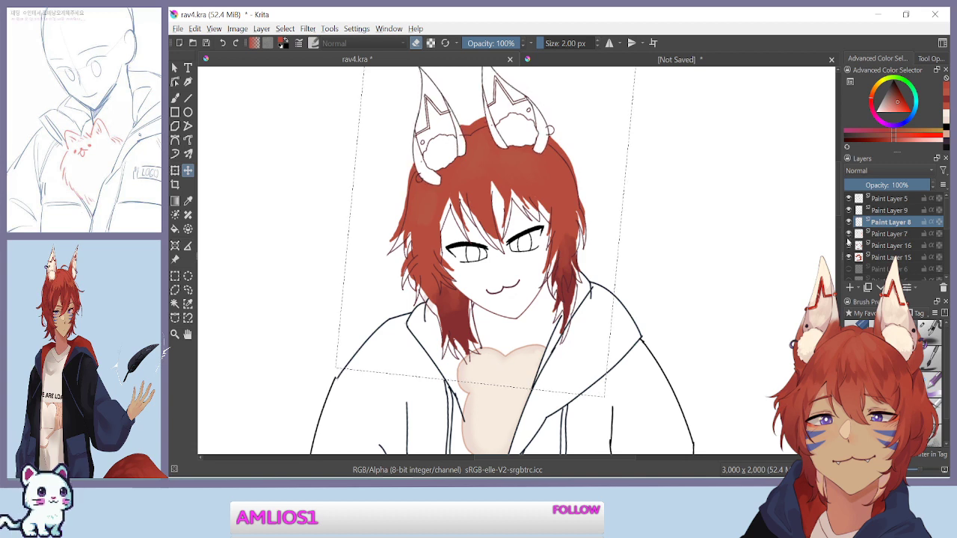
pyautogui.click(848, 258)
pyautogui.click(848, 258)
pyautogui.click(885, 258)
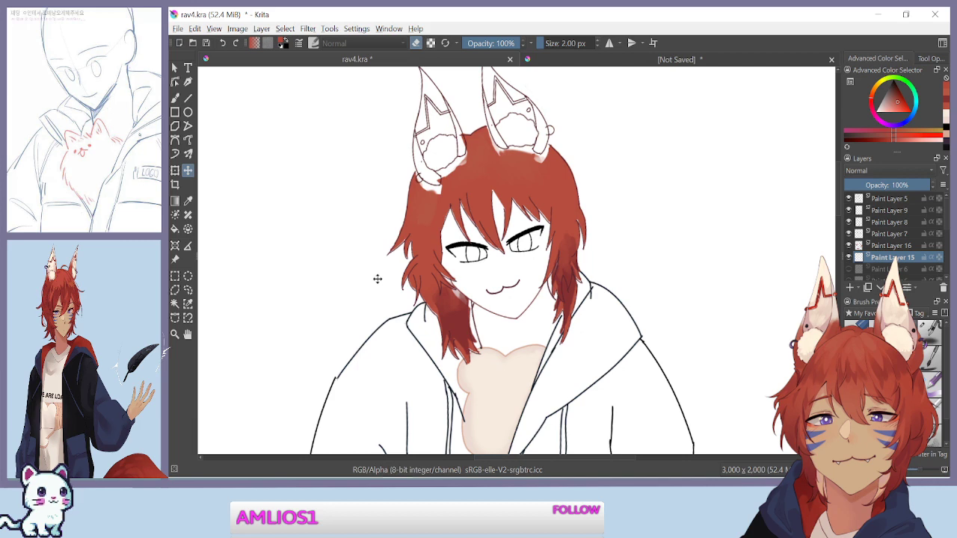
pyautogui.hotkey('ctrl', 'z')
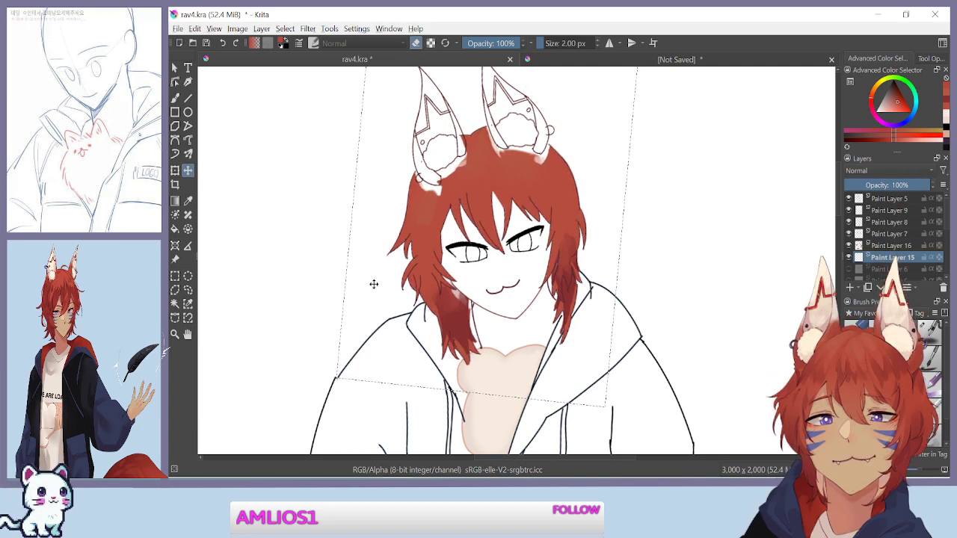
# Inspect how the hair colour lines up with the line art around the face and side locks
pyautogui.hotkey('ctrl', '+')
pyautogui.hotkey('ctrl', '+')
pyautogui.hotkey('ctrl', '+')
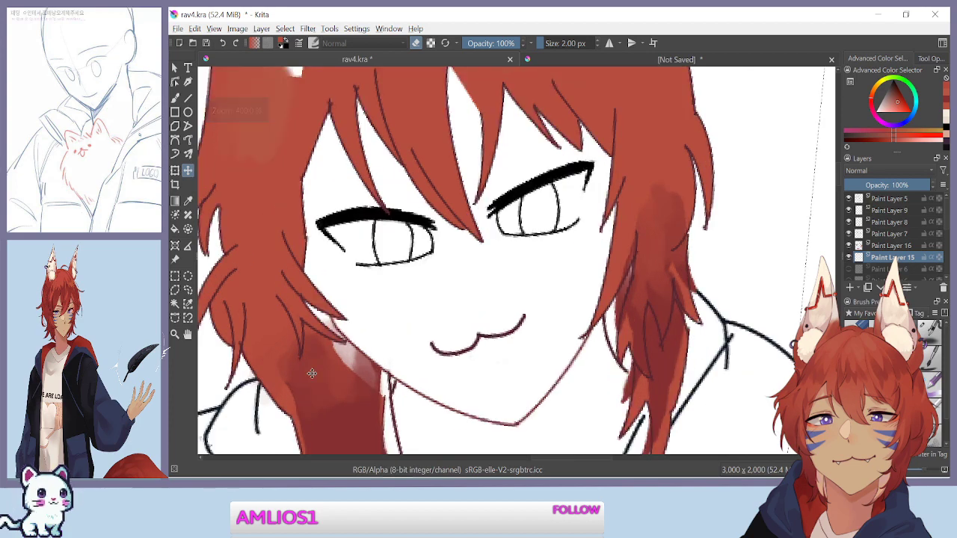
pyautogui.moveTo(314, 374); pyautogui.dragTo(383, 233)
pyautogui.moveTo(305, 346); pyautogui.dragTo(200, 475)
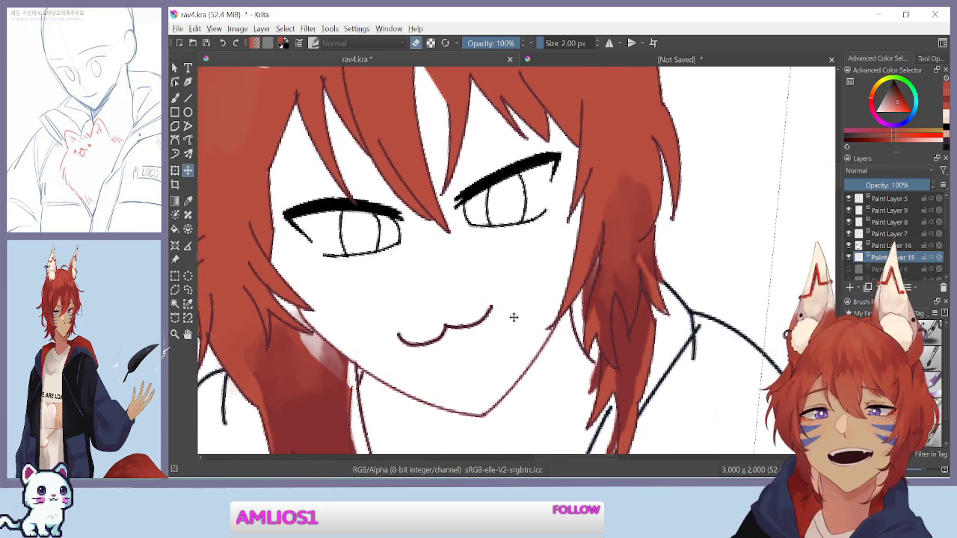
pyautogui.moveTo(626, 130); pyautogui.dragTo(775, 222)
pyautogui.hotkey('ctrl', 'z')
pyautogui.hotkey('ctrl', '-')
pyautogui.scroll(-2, 332, 374)
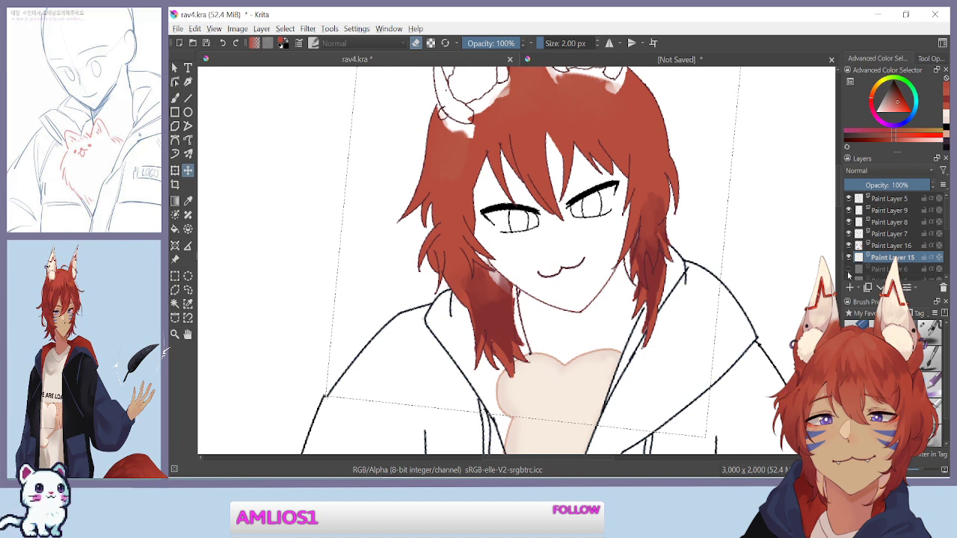
# Move the hair shading on Paint Layer 16 to line up with the shifted hair, and check the left lock
pyautogui.click(890, 246)
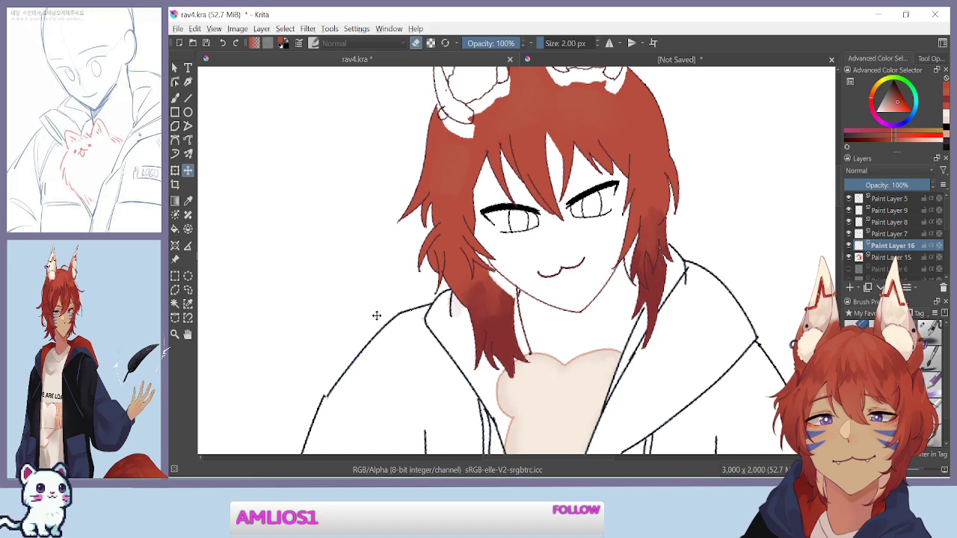
pyautogui.scroll(2, 374, 314)
pyautogui.scroll(1, 374, 314)
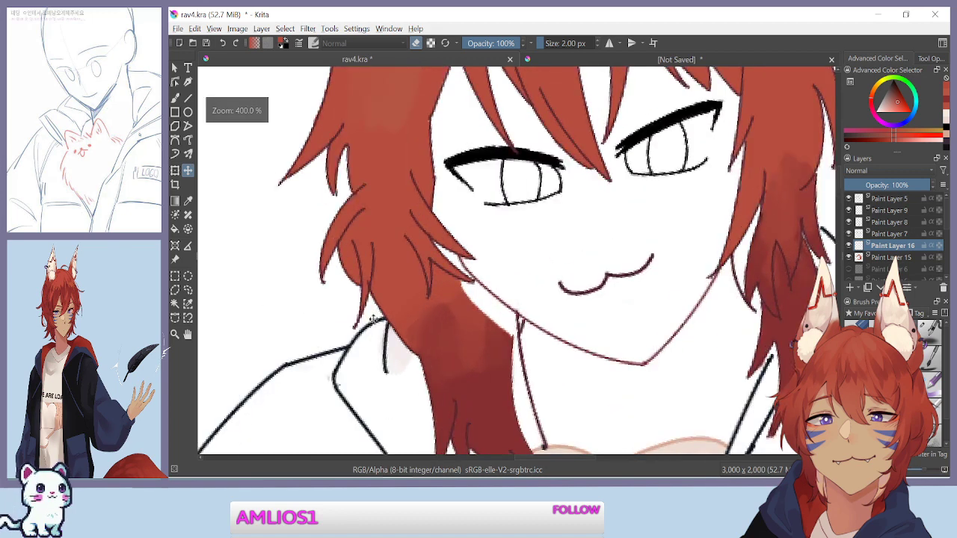
pyautogui.moveTo(368, 373); pyautogui.dragTo(363, 249)
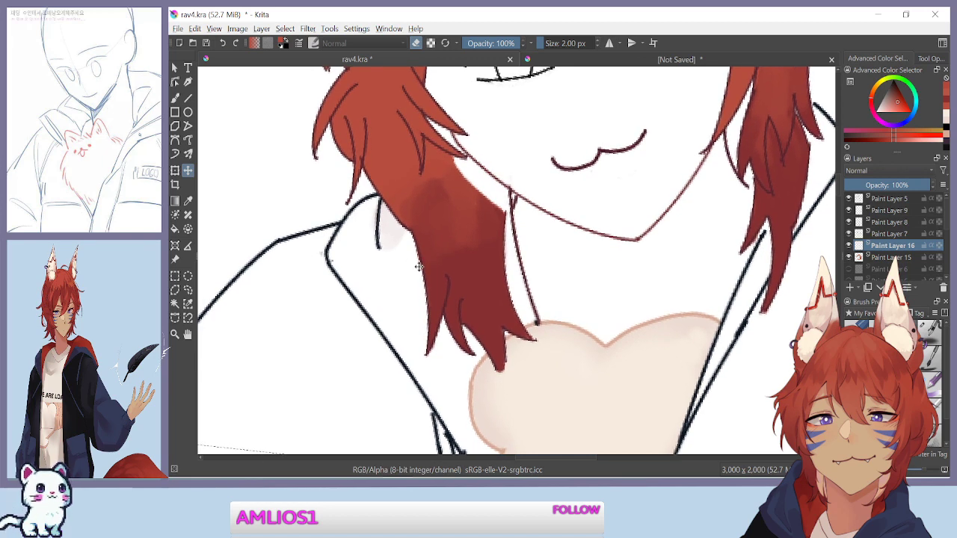
pyautogui.scroll(1, 418, 267)
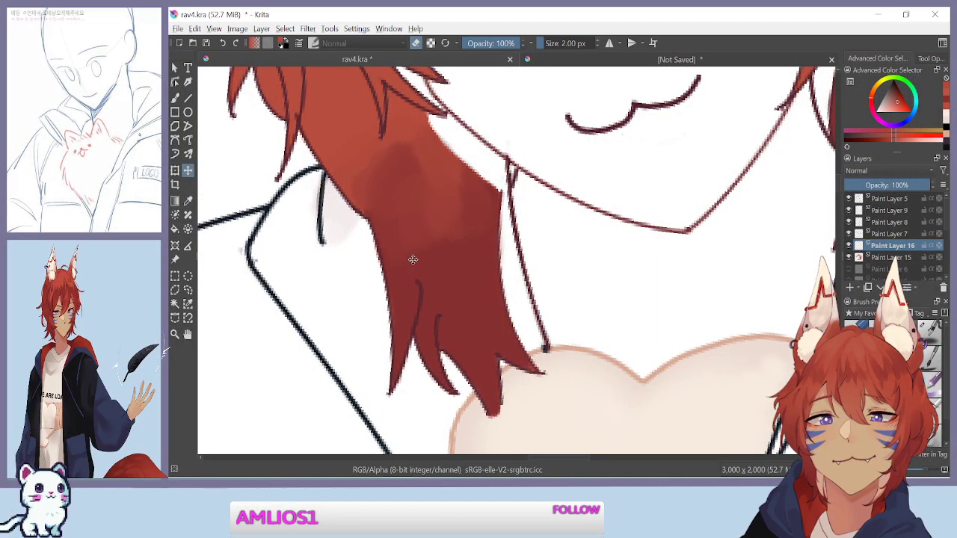
# Check the hair alignment across the whole character and identify what Paint Layer 7 contains
pyautogui.moveTo(412, 254); pyautogui.dragTo(411, 272)
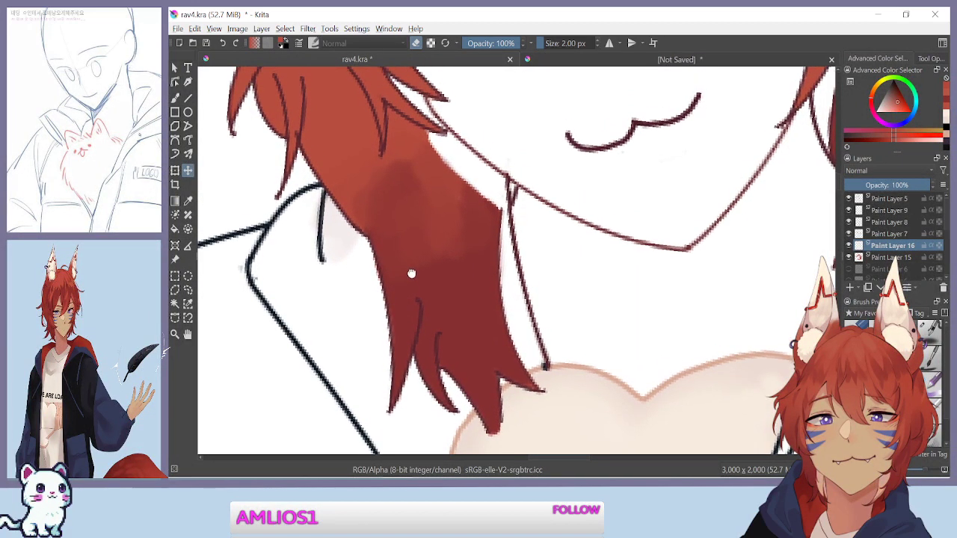
pyautogui.scroll(-2, 415, 273)
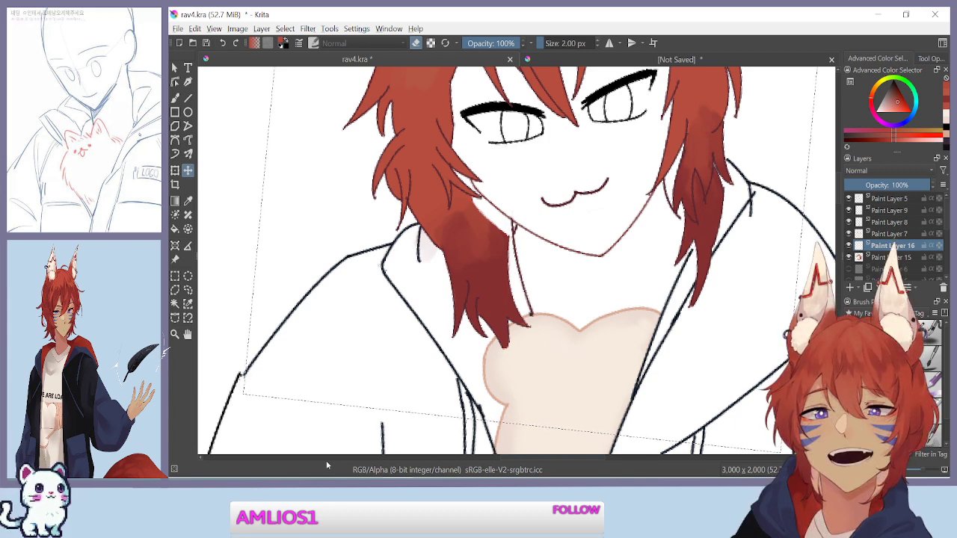
pyautogui.hotkey('ctrl', '-')
pyautogui.hotkey('ctrl', '-')
pyautogui.hotkey('ctrl', '-')
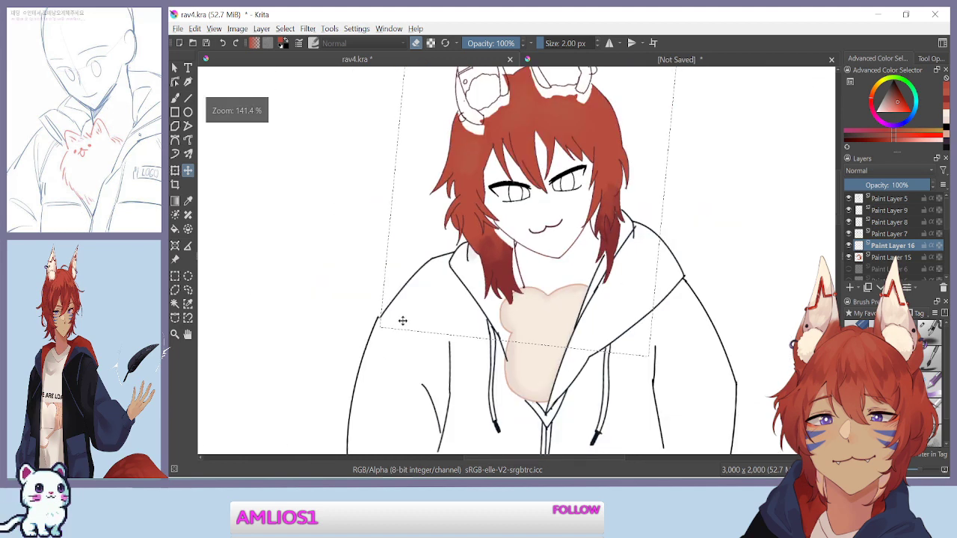
pyautogui.moveTo(377, 265); pyautogui.dragTo(367, 275)
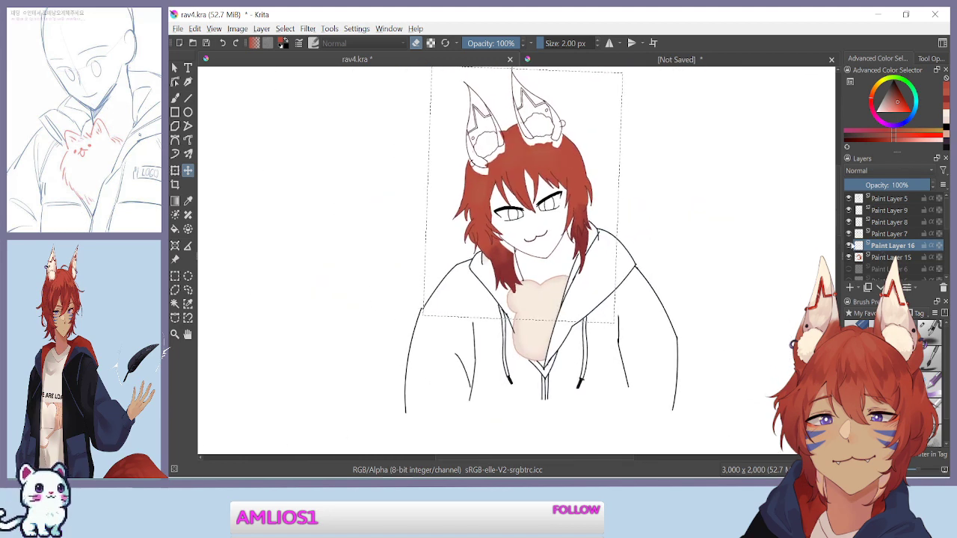
pyautogui.click(850, 235)
pyautogui.click(850, 235)
# Move the ear outlines on Paint Layer 7 down so they sit on the shifted hair
pyautogui.click(890, 235)
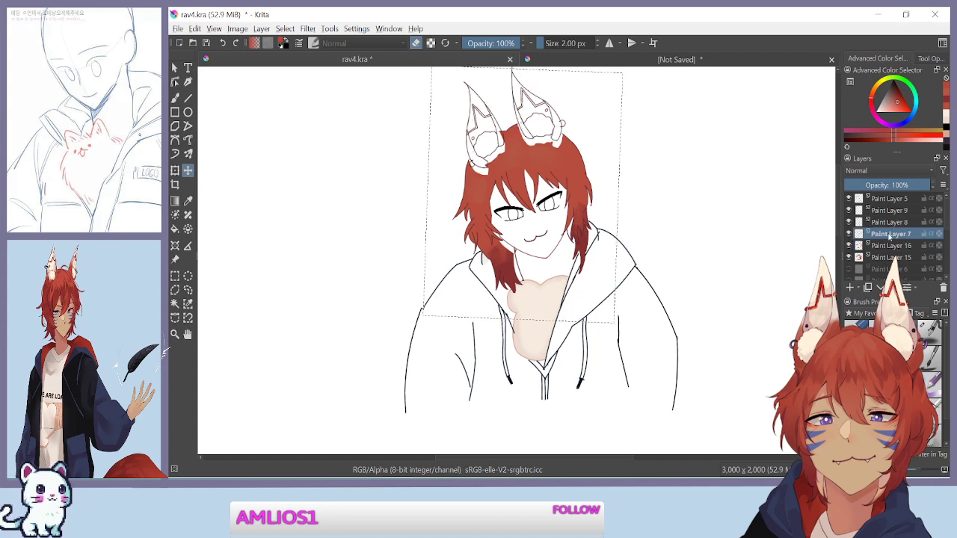
pyautogui.press('+')
pyautogui.moveTo(382, 250); pyautogui.dragTo(445, 365)
pyautogui.moveTo(476, 196); pyautogui.dragTo(482, 207)
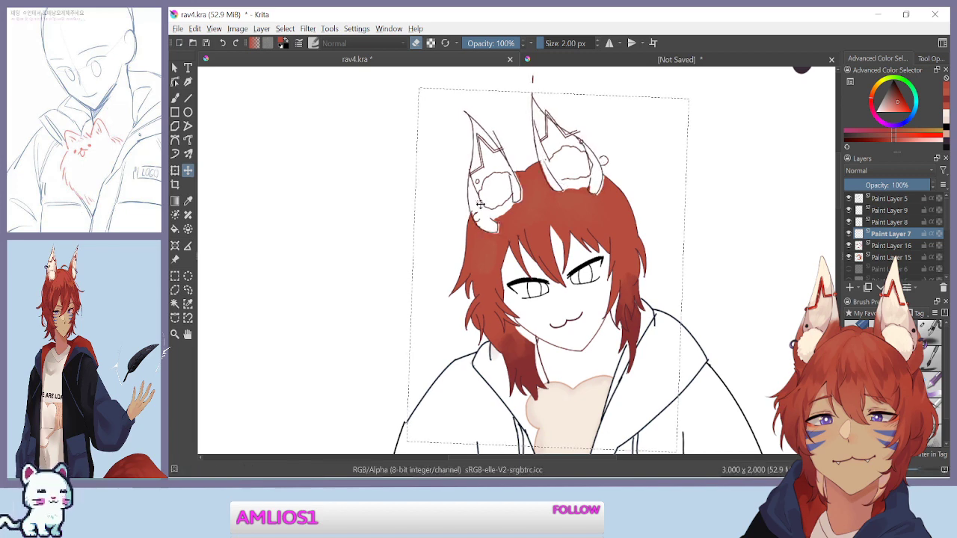
pyautogui.scroll(2, 480, 204)
pyautogui.moveTo(462, 227)
pyautogui.mouseDown()
pyautogui.moveTo(460, 236)
pyautogui.moveTo(458, 228)
pyautogui.mouseUp()
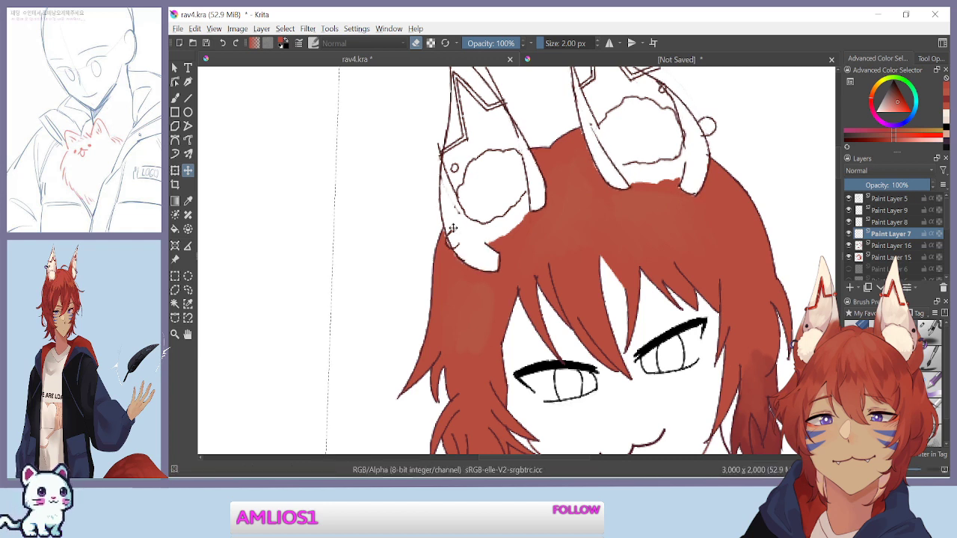
pyautogui.moveTo(453, 228); pyautogui.dragTo(452, 230)
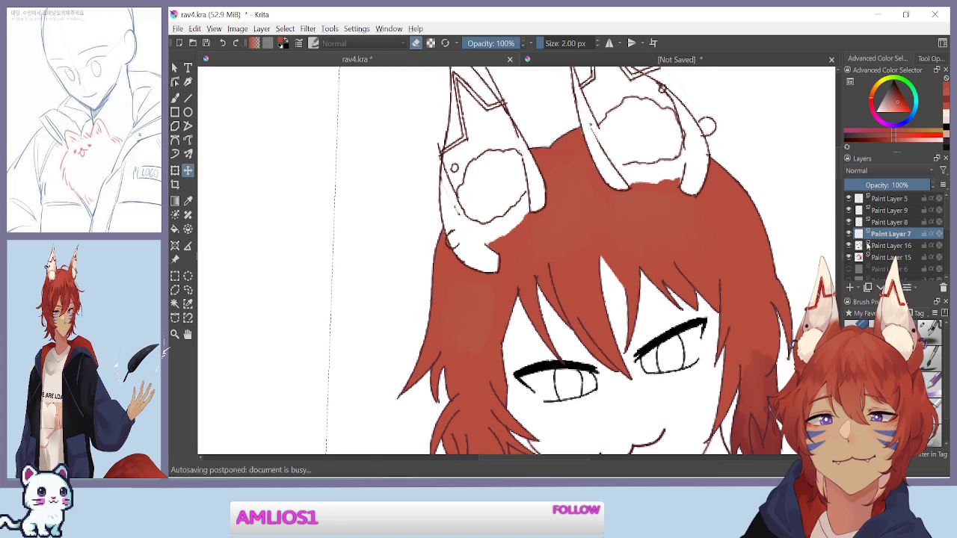
# Move the inner ear tufts and zigzag markings on Paint Layer 8 down to fit inside the ear outlines
pyautogui.click(882, 222)
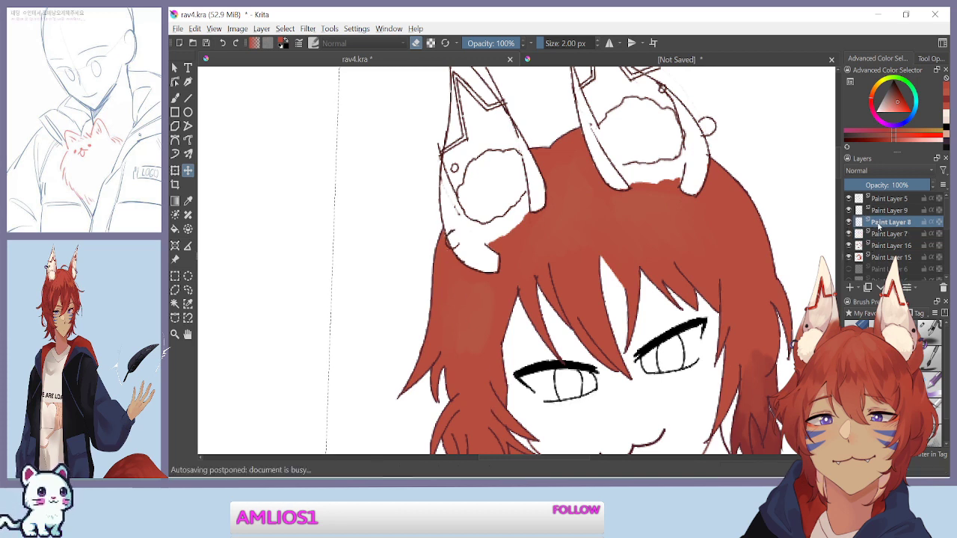
pyautogui.moveTo(412, 250); pyautogui.dragTo(417, 269)
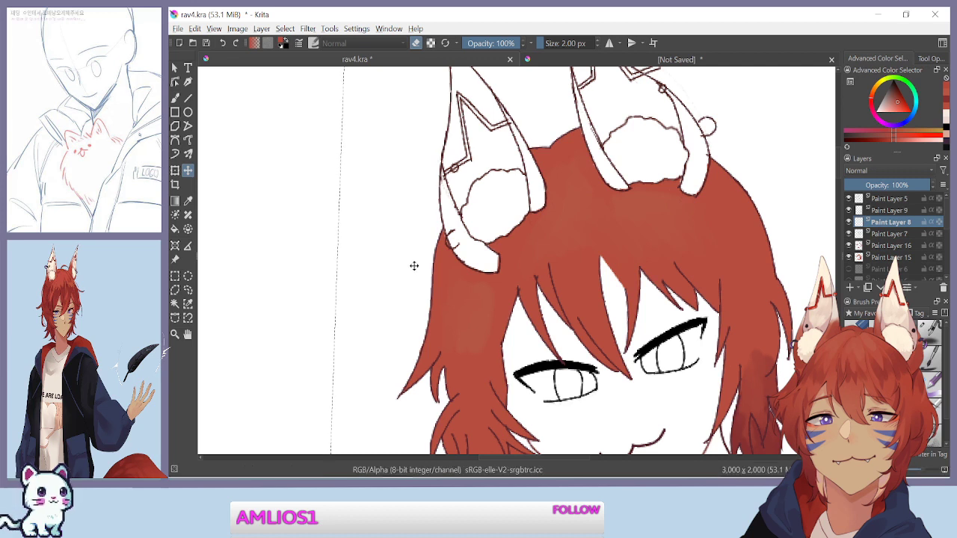
pyautogui.press('Left')
pyautogui.press('Left')
pyautogui.press('Left')
pyautogui.moveTo(414, 266); pyautogui.dragTo(413, 266)
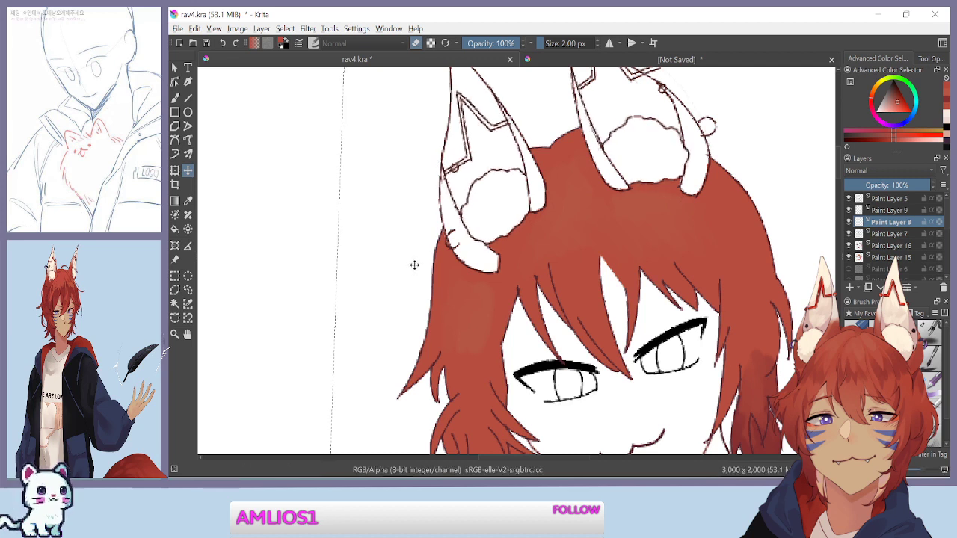
pyautogui.moveTo(362, 231)
pyautogui.mouseDown()
pyautogui.moveTo(361, 248)
pyautogui.moveTo(384, 222)
pyautogui.mouseUp()
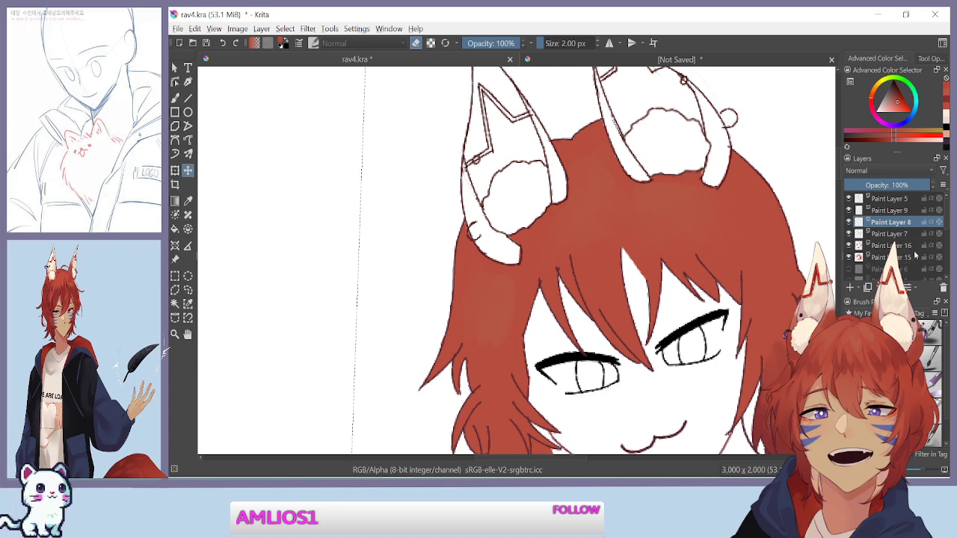
# Move the ear piercings on Paint Layer 9 down to match the shifted ears
pyautogui.click(857, 212)
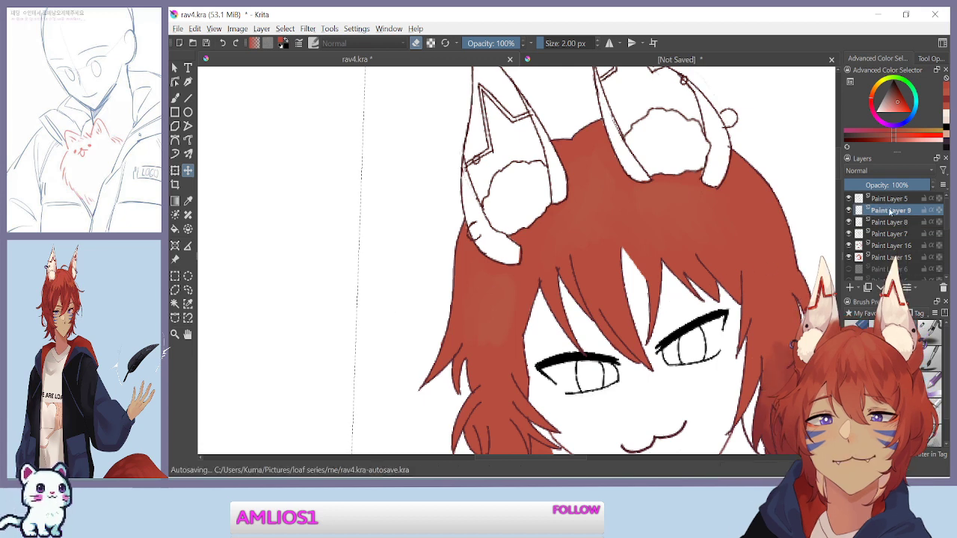
pyautogui.moveTo(849, 214)
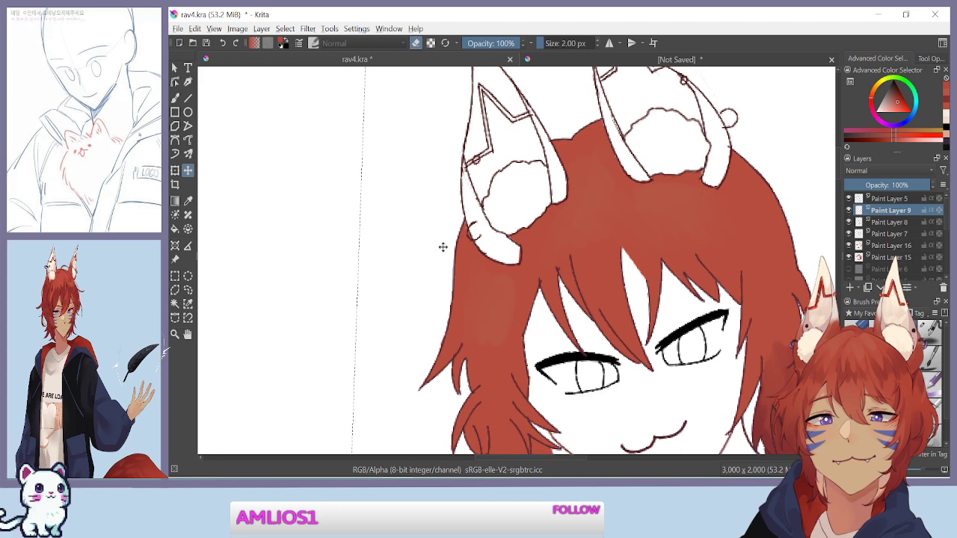
pyautogui.moveTo(429, 261)
pyautogui.mouseDown()
pyautogui.moveTo(422, 278)
pyautogui.moveTo(430, 272)
pyautogui.mouseUp()
pyautogui.moveTo(400, 182); pyautogui.dragTo(392, 244)
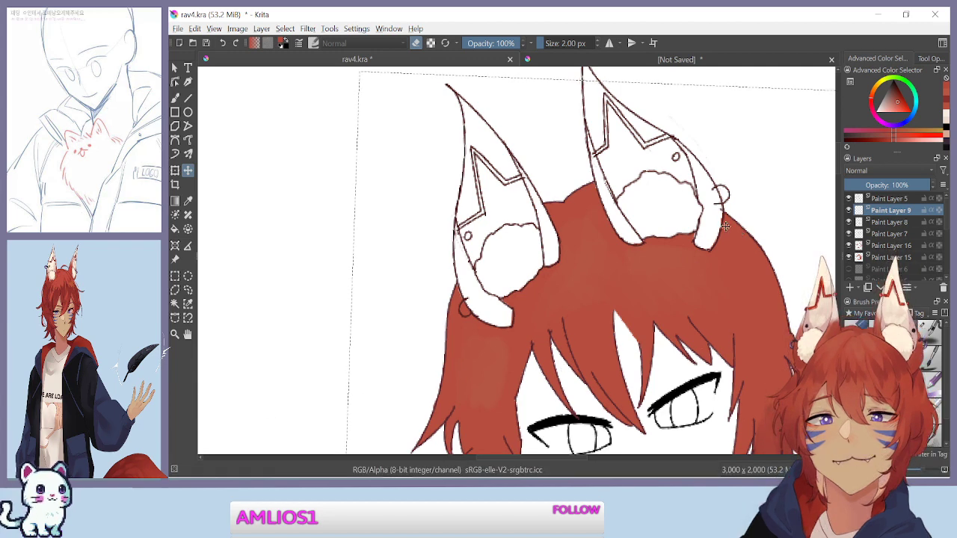
# Make Paint Layer 5 active and review the realigned ears, hair and face on the whole character
pyautogui.click(884, 199)
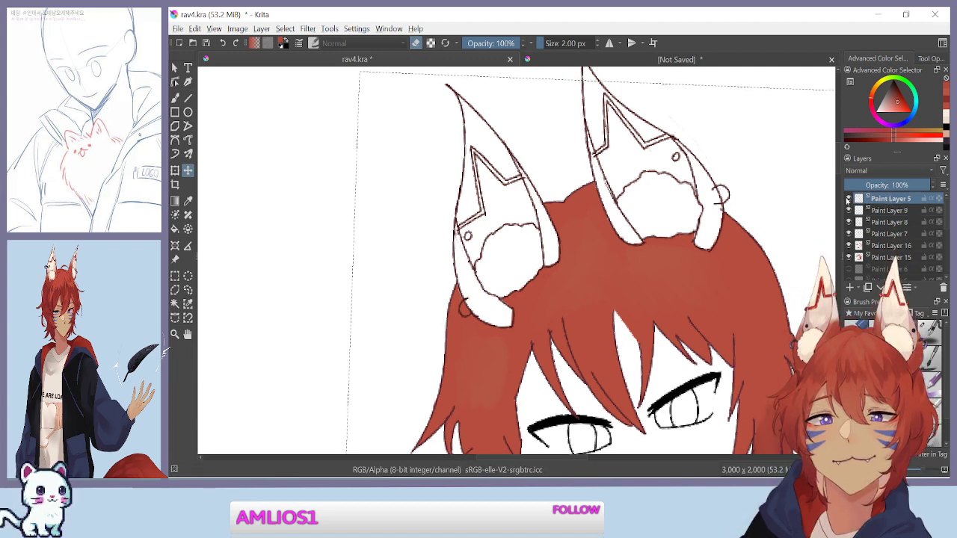
pyautogui.scroll(-5, 371, 356)
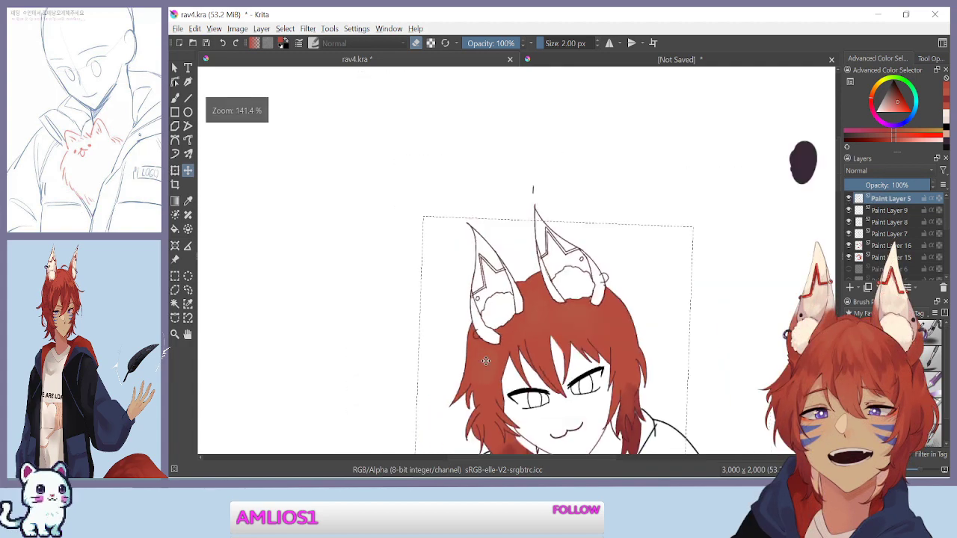
pyautogui.scroll(5, 380, 297)
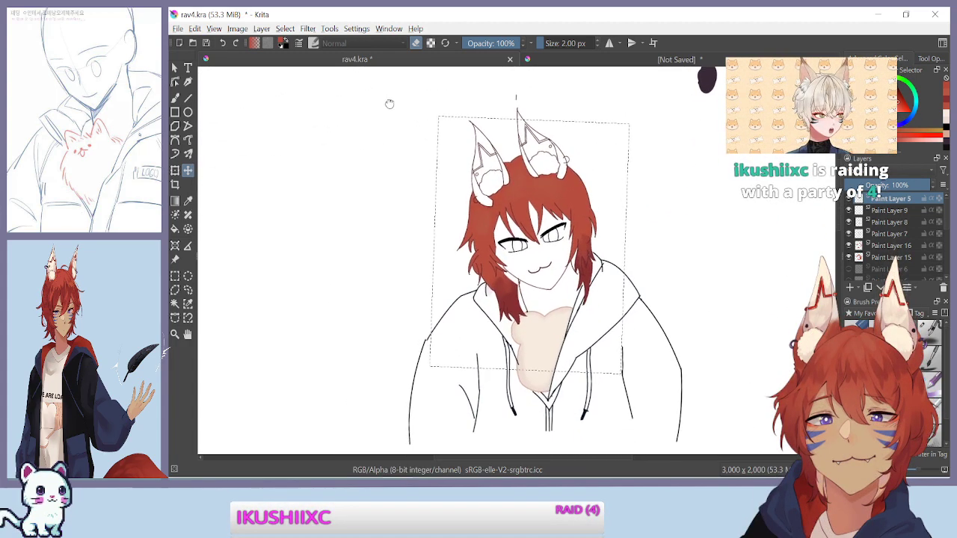
pyautogui.moveTo(319, 294)
pyautogui.mouseDown()
pyautogui.moveTo(306, 298)
pyautogui.moveTo(318, 295)
pyautogui.mouseUp()
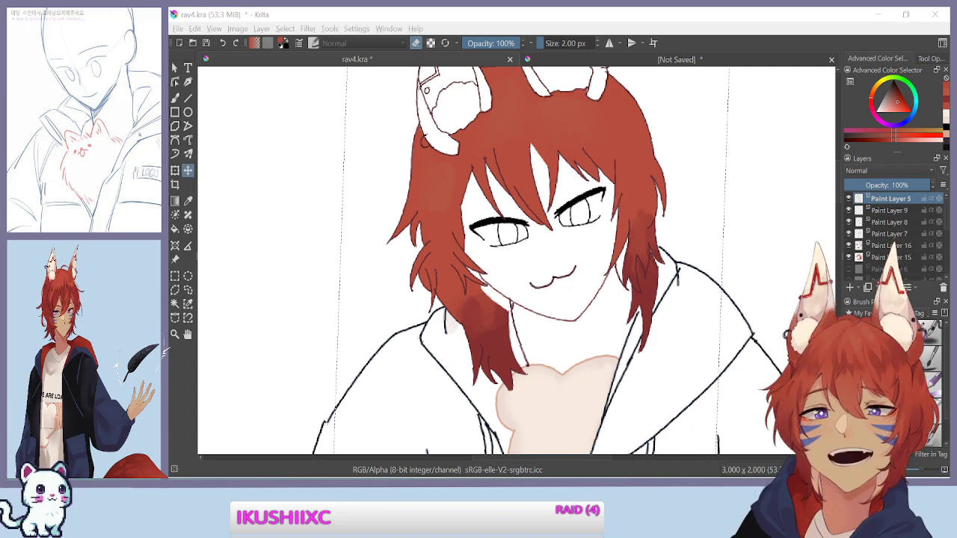
pyautogui.click(286, 327)
pyautogui.press('-')
pyautogui.press('-')
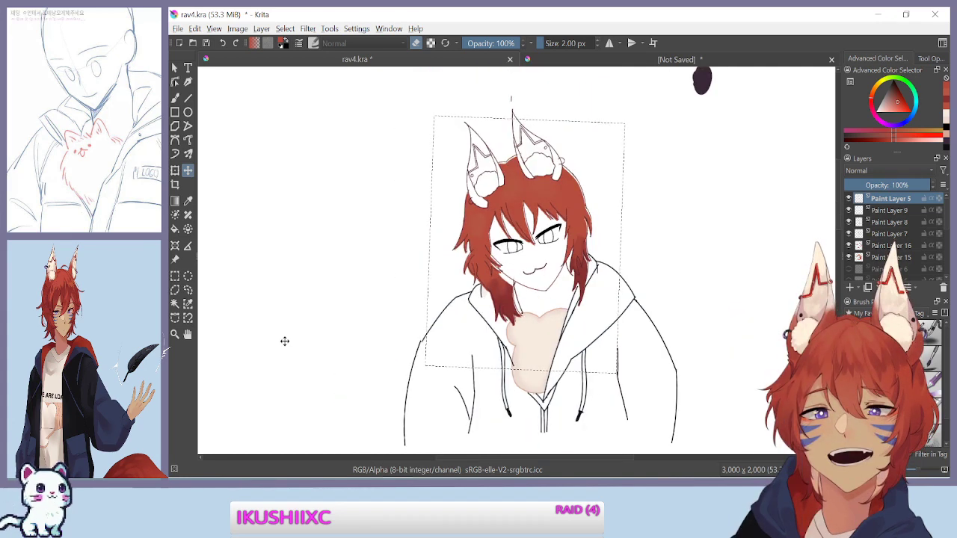
pyautogui.press('+')
pyautogui.press('+')
pyautogui.press('+')
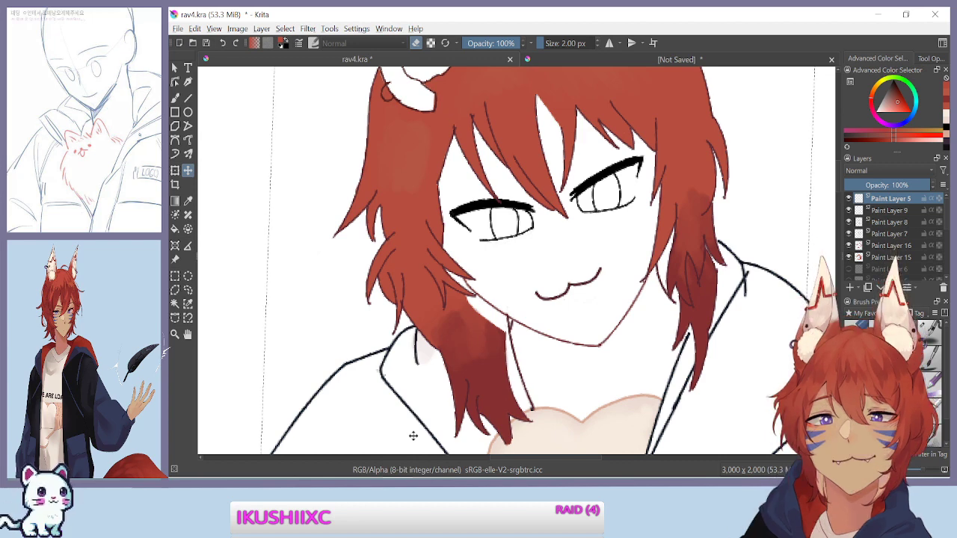
# Clear the selection around the head using the Rectangular Selection tool
pyautogui.moveTo(317, 299); pyautogui.dragTo(349, 246)
pyautogui.click(186, 277)
pyautogui.click(176, 277)
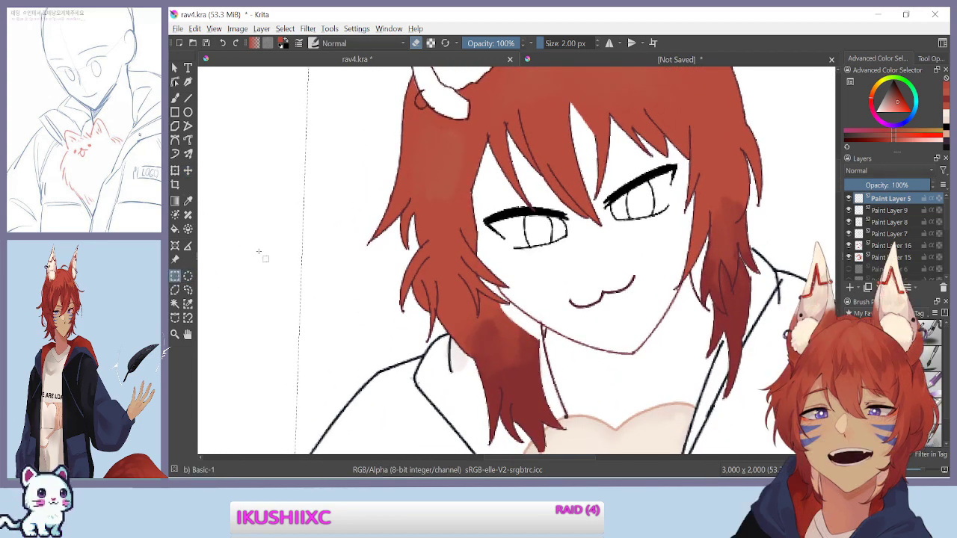
pyautogui.click(250, 258)
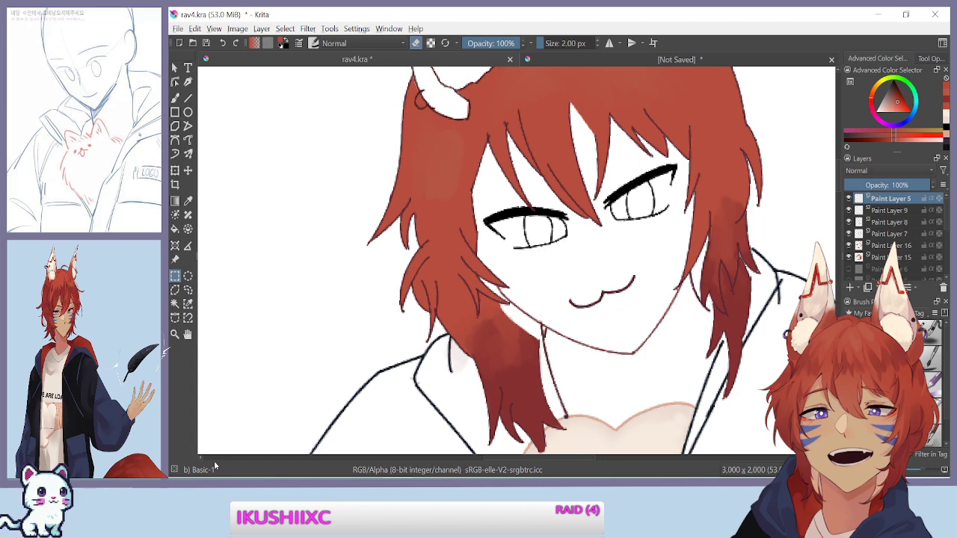
# Inspect the full character, the face and the ears for how the shifted layers fit together
pyautogui.press('-')
pyautogui.press('-')
pyautogui.press('-')
pyautogui.press('-')
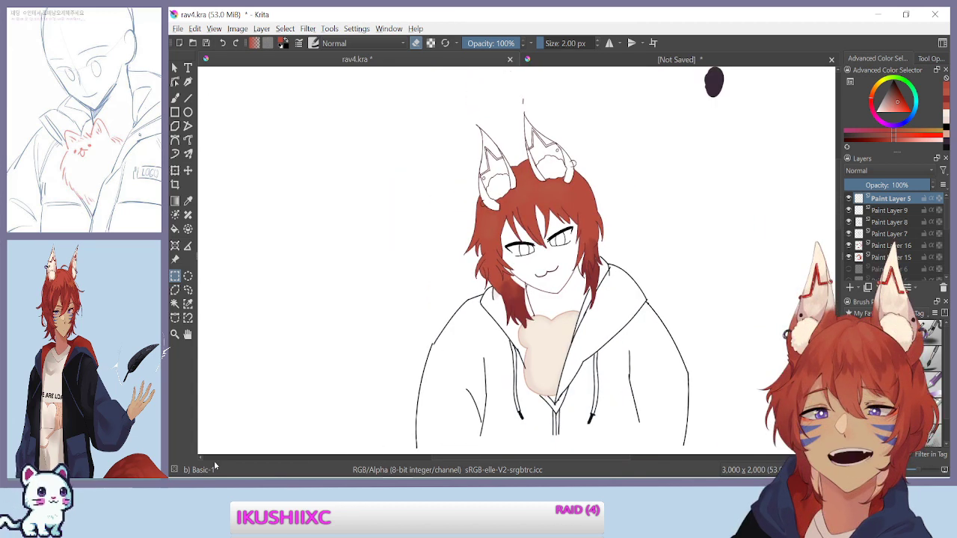
pyautogui.press('+')
pyautogui.press('+')
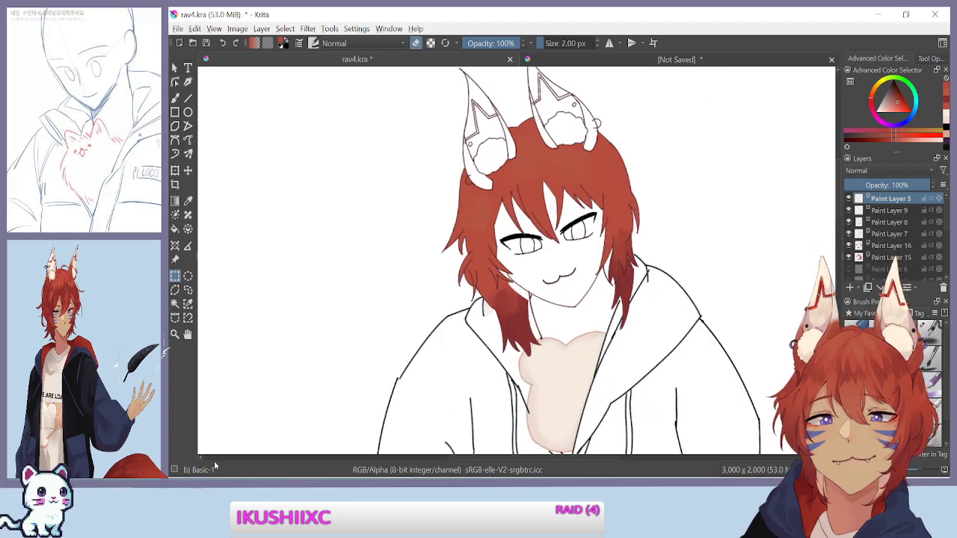
pyautogui.moveTo(381, 296); pyautogui.dragTo(314, 288)
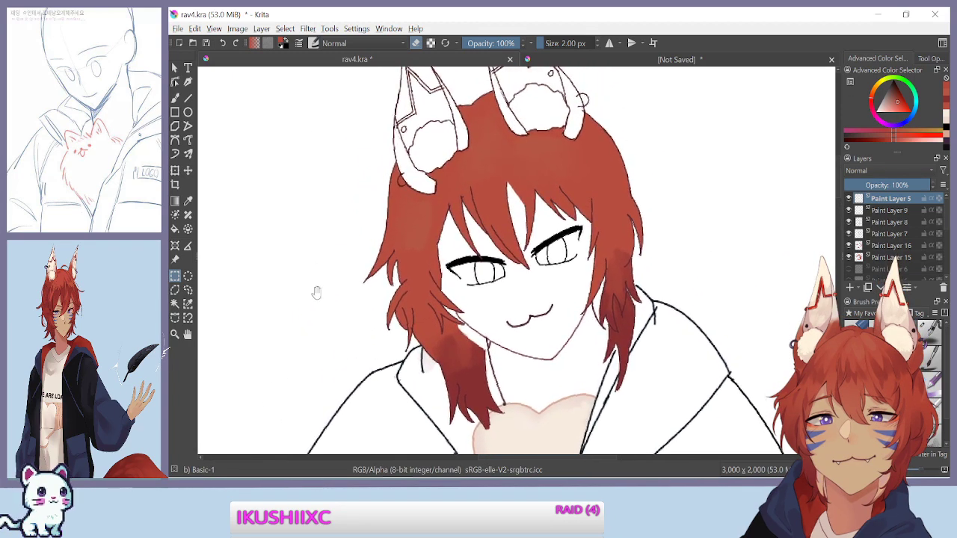
pyautogui.hotkey('ctrl', '+')
pyautogui.moveTo(267, 343)
pyautogui.mouseDown()
pyautogui.moveTo(322, 474)
pyautogui.moveTo(301, 290)
pyautogui.moveTo(319, 477)
pyautogui.mouseUp()
pyautogui.moveTo(301, 283); pyautogui.dragTo(305, 240)
pyautogui.moveTo(320, 175); pyautogui.dragTo(319, 194)
pyautogui.click(306, 185)
# Activate the Freehand Brush tool and check the head proportions and side locks against the hoodie
pyautogui.click(176, 99)
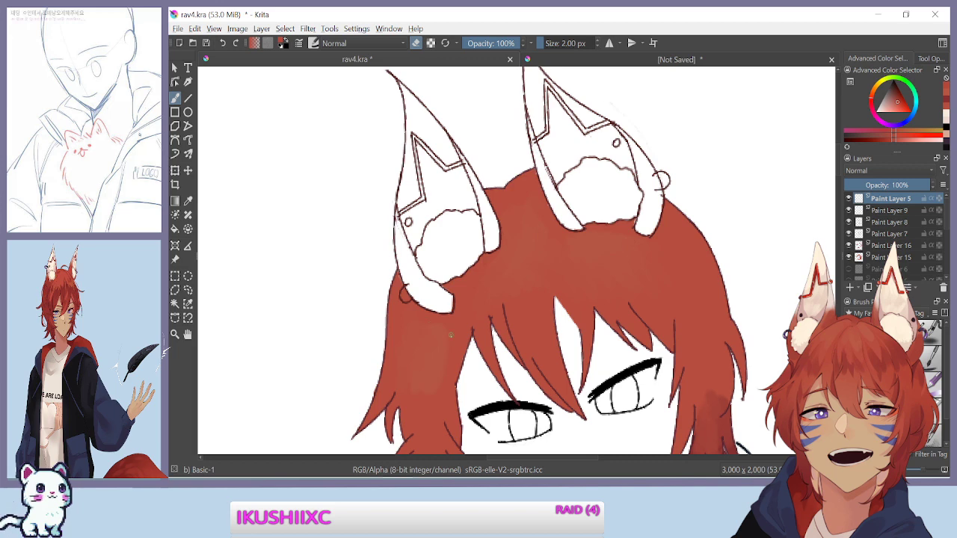
pyautogui.press('-')
pyautogui.press('-')
pyautogui.press('-')
pyautogui.press('-')
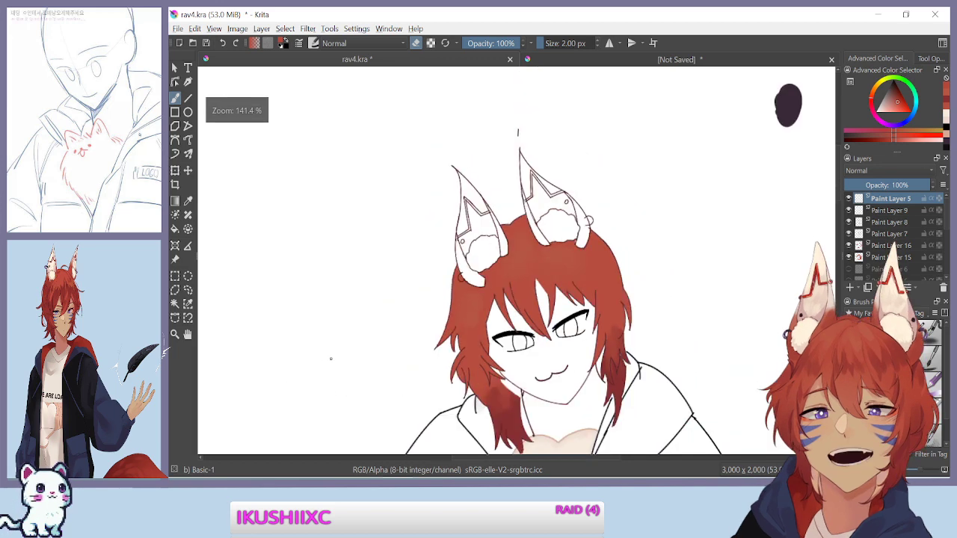
pyautogui.moveTo(319, 194)
pyautogui.mouseDown()
pyautogui.moveTo(370, 326)
pyautogui.moveTo(320, 195)
pyautogui.mouseUp()
pyautogui.press('+')
pyautogui.press('+')
pyautogui.press('+')
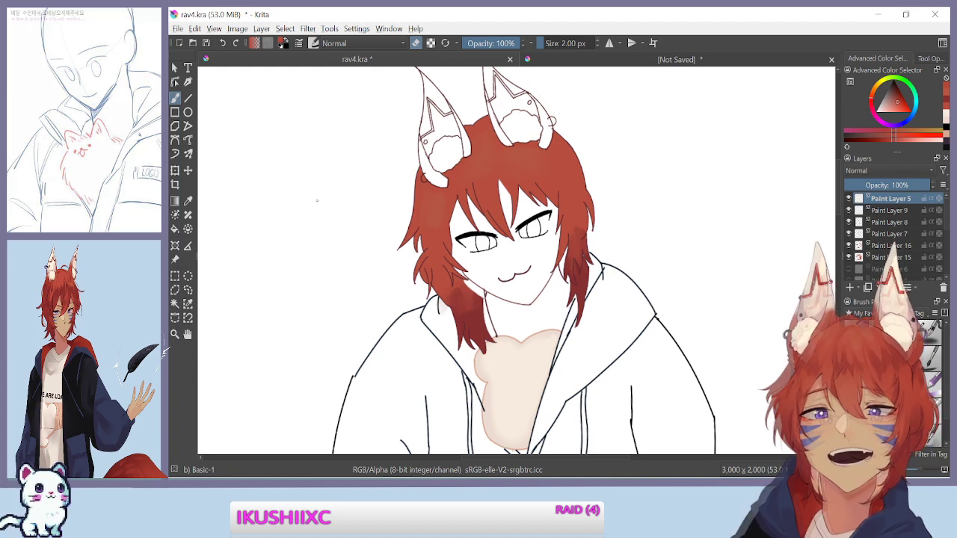
pyautogui.scroll(5, 303, 316)
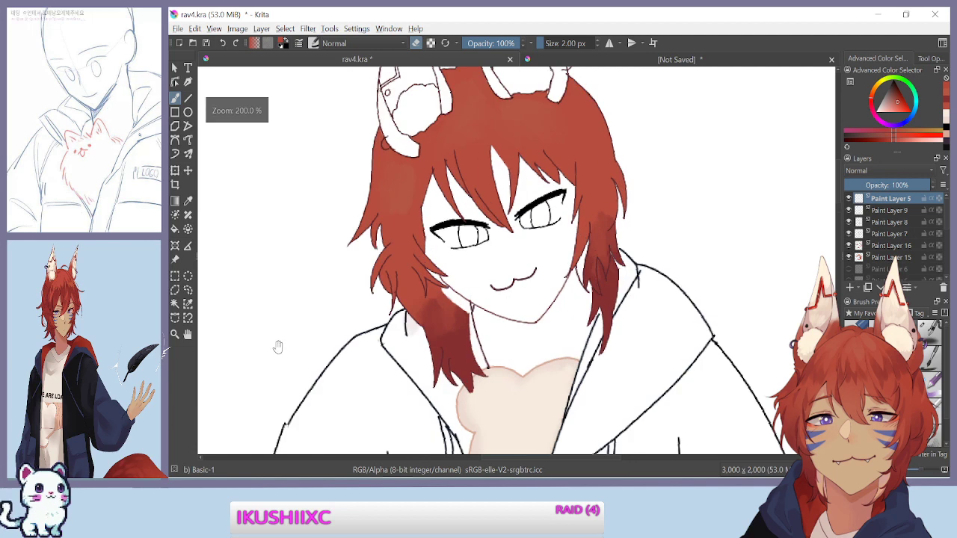
pyautogui.moveTo(340, 245); pyautogui.dragTo(280, 327)
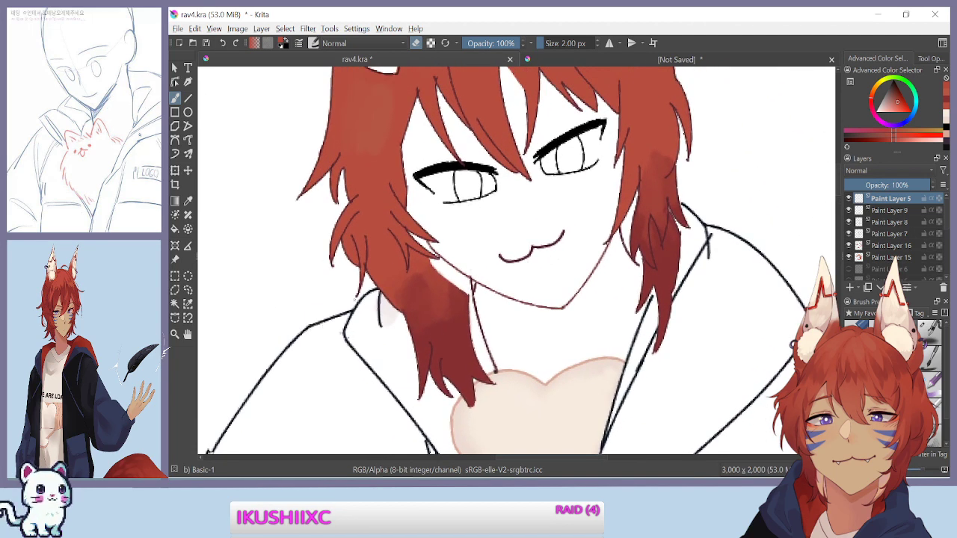
# Switch to the reference image airaven head.png and examine the eyes and nose up close
pyautogui.press('-')
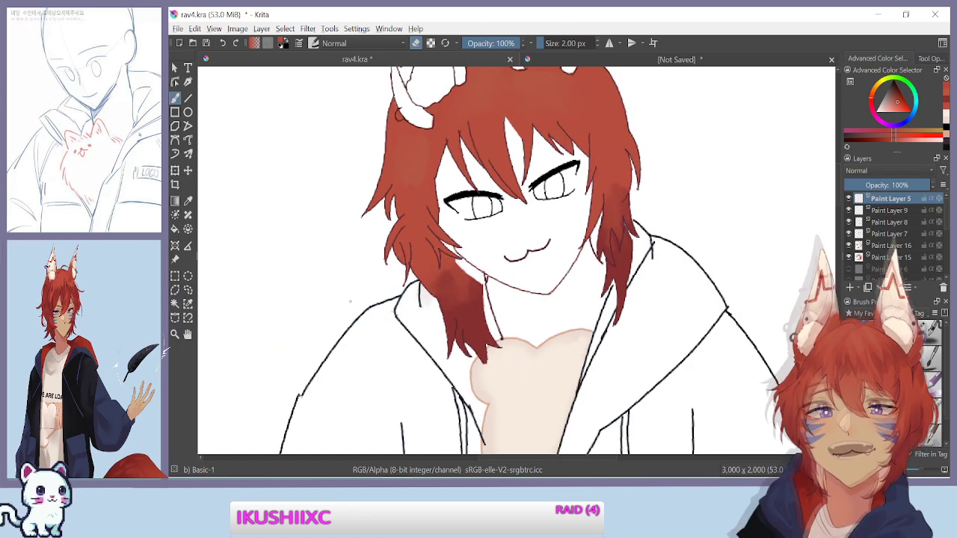
pyautogui.press('+')
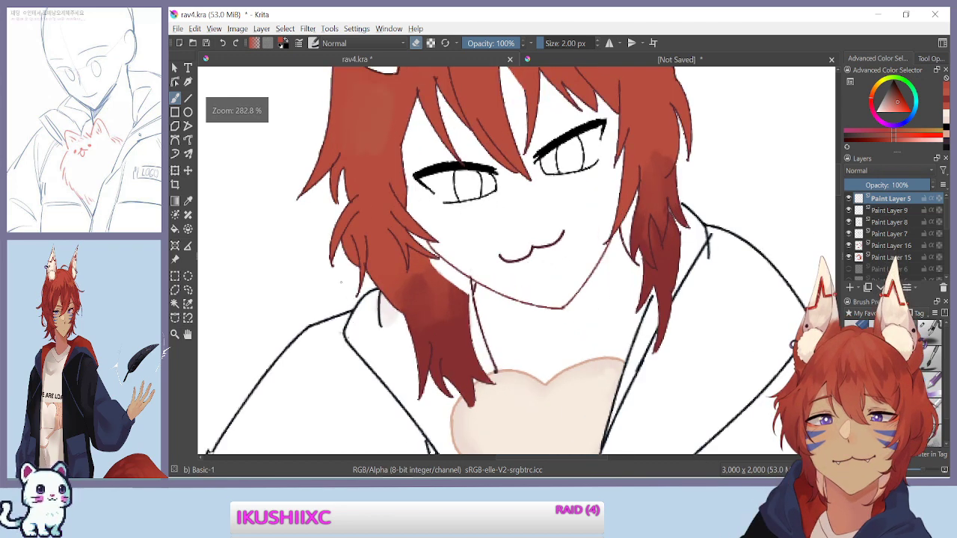
pyautogui.moveTo(267, 207); pyautogui.dragTo(326, 311)
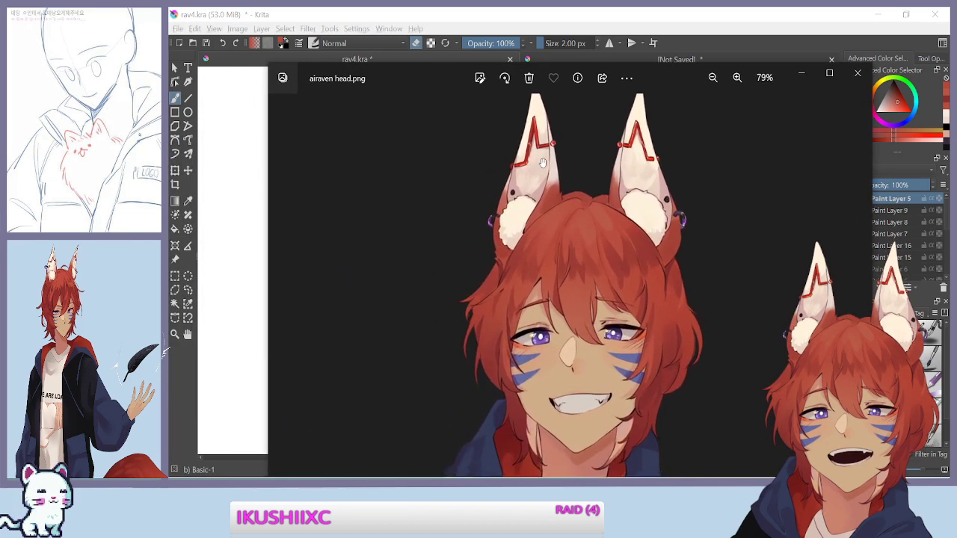
pyautogui.scroll(6, 541, 161)
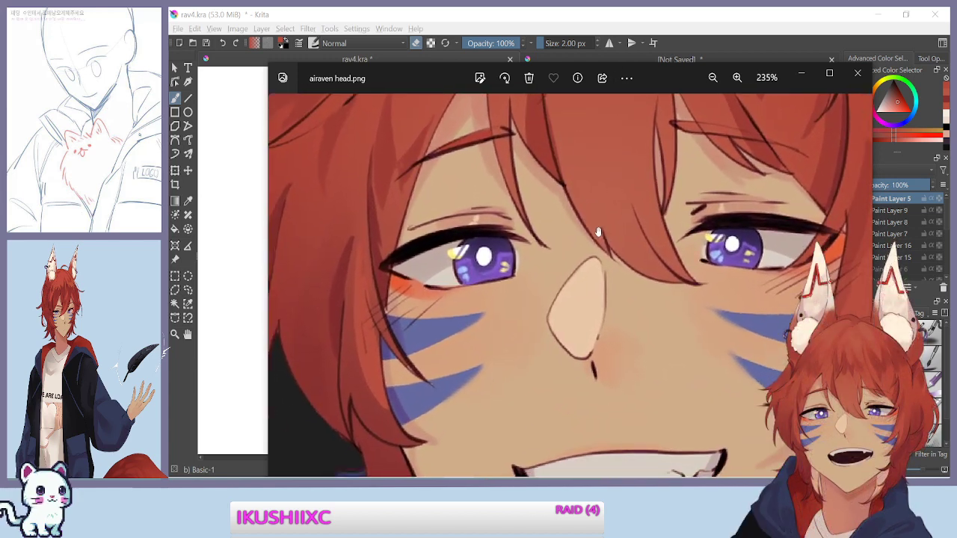
# Shift the view of airaven head.png, narrow its window, move it clear of the canvas and turn off eraser mode
pyautogui.moveTo(600, 228); pyautogui.dragTo(567, 232)
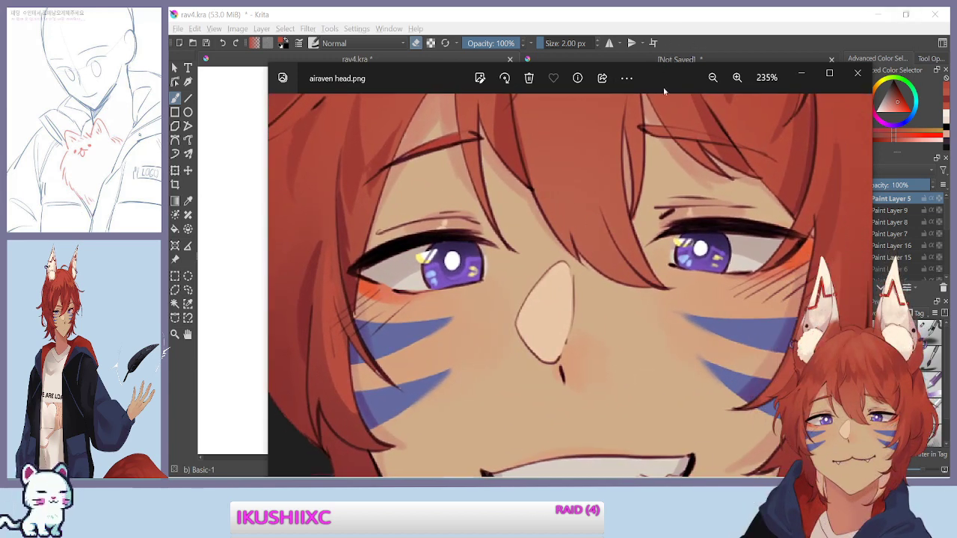
pyautogui.moveTo(268, 194); pyautogui.dragTo(437, 211)
pyautogui.moveTo(541, 78); pyautogui.dragTo(689, 80)
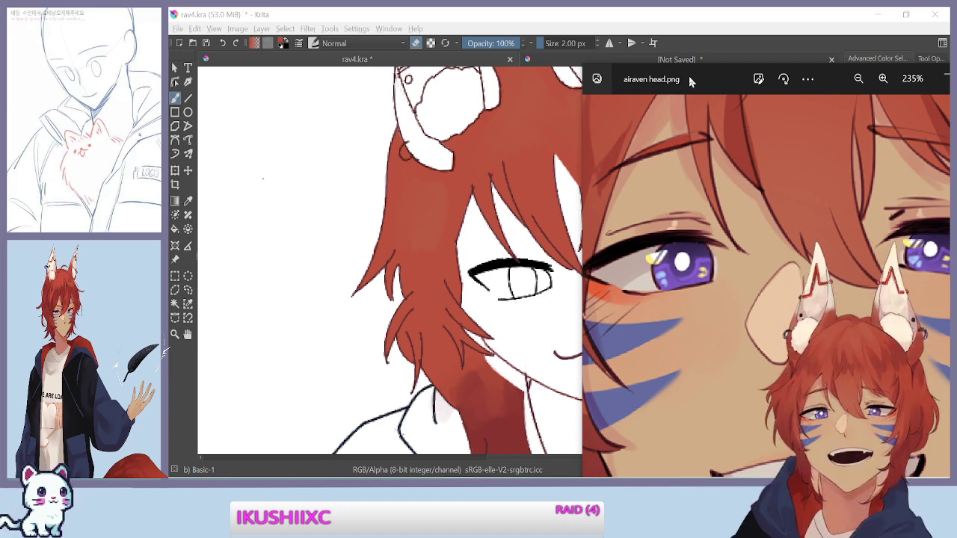
pyautogui.moveTo(689, 75); pyautogui.dragTo(0, 75)
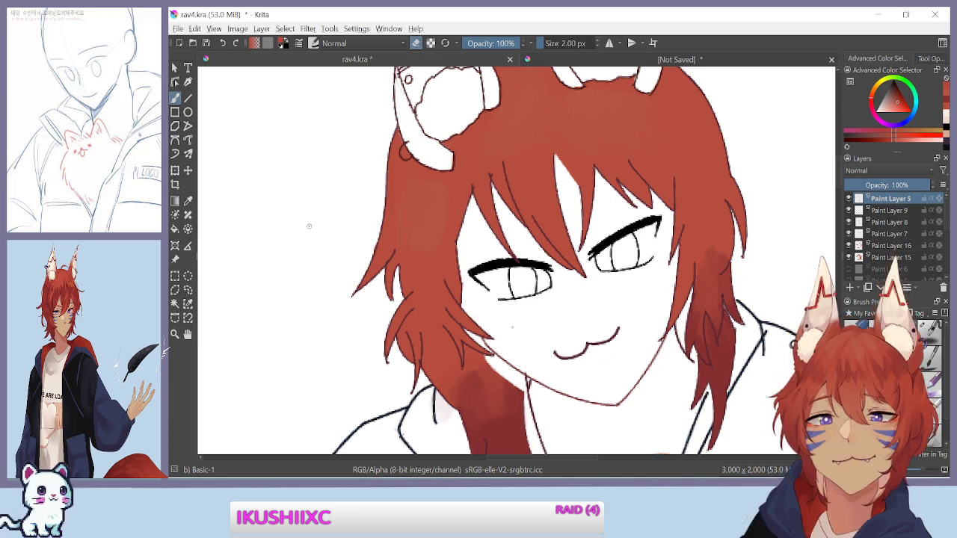
pyautogui.press('e')
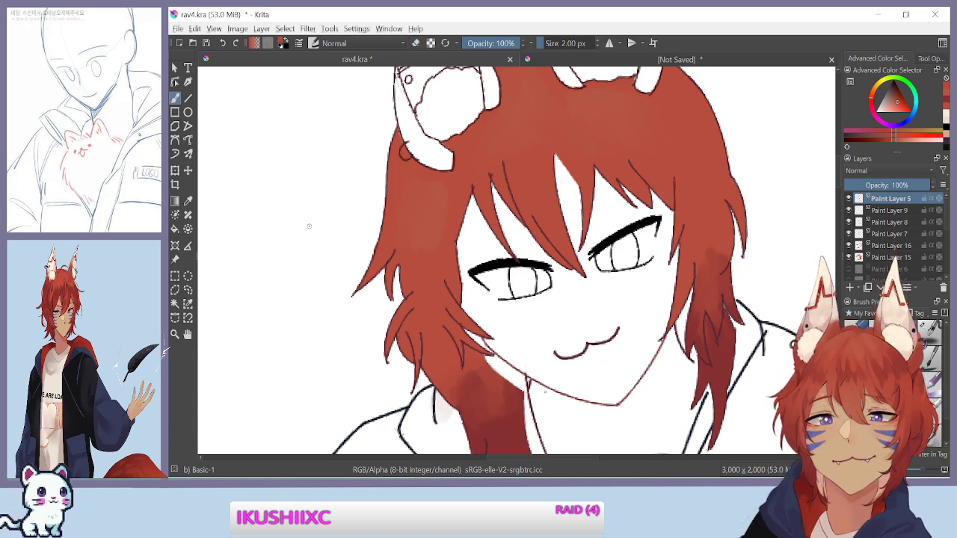
# Try short nose strokes on the face between the eyes and the mouth
pyautogui.moveTo(575, 298); pyautogui.dragTo(579, 312)
pyautogui.press('-')
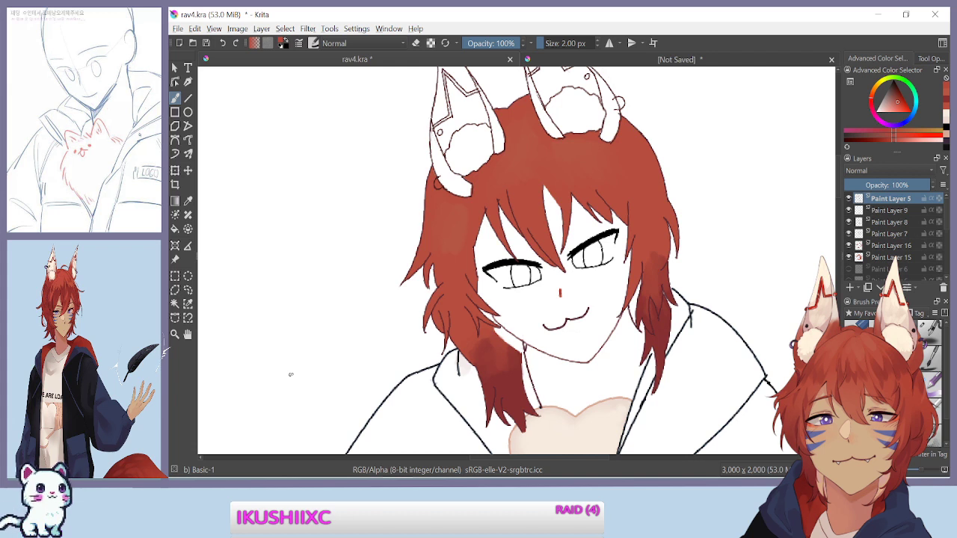
pyautogui.moveTo(557, 292); pyautogui.dragTo(559, 295)
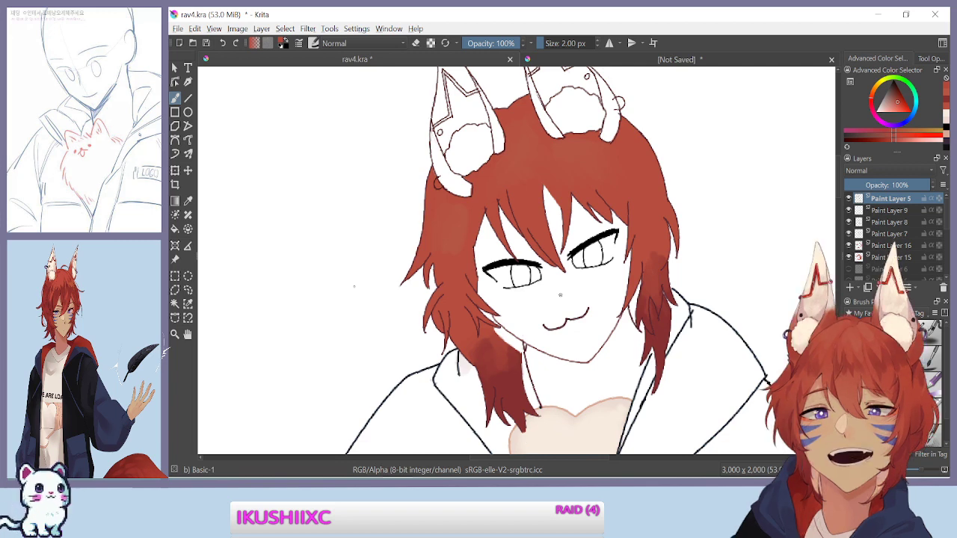
pyautogui.moveTo(360, 298)
pyautogui.mouseDown()
pyautogui.moveTo(352, 282)
pyautogui.moveTo(347, 299)
pyautogui.mouseUp()
pyautogui.hotkey('ctrl', '+')
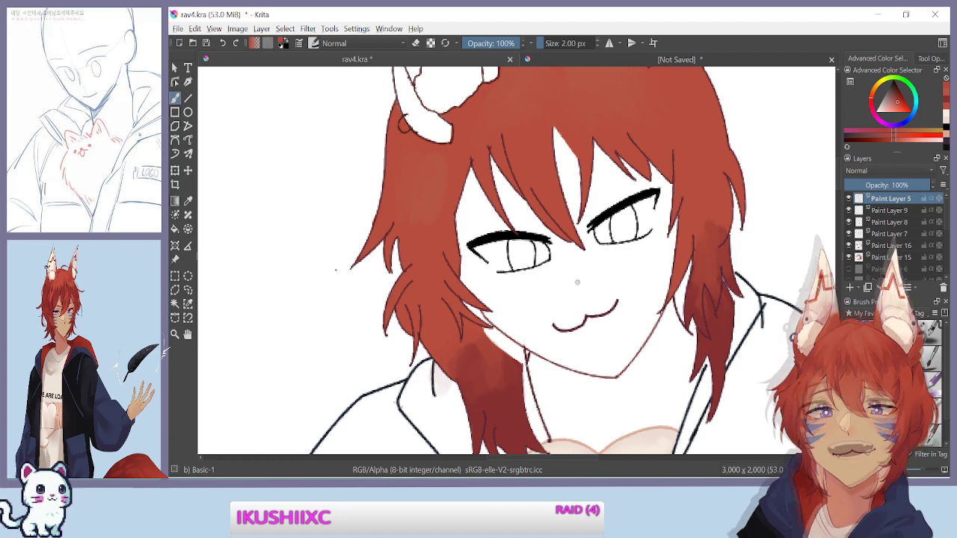
pyautogui.moveTo(353, 361)
pyautogui.mouseDown()
pyautogui.moveTo(366, 262)
pyautogui.moveTo(354, 331)
pyautogui.moveTo(361, 317)
pyautogui.mouseUp()
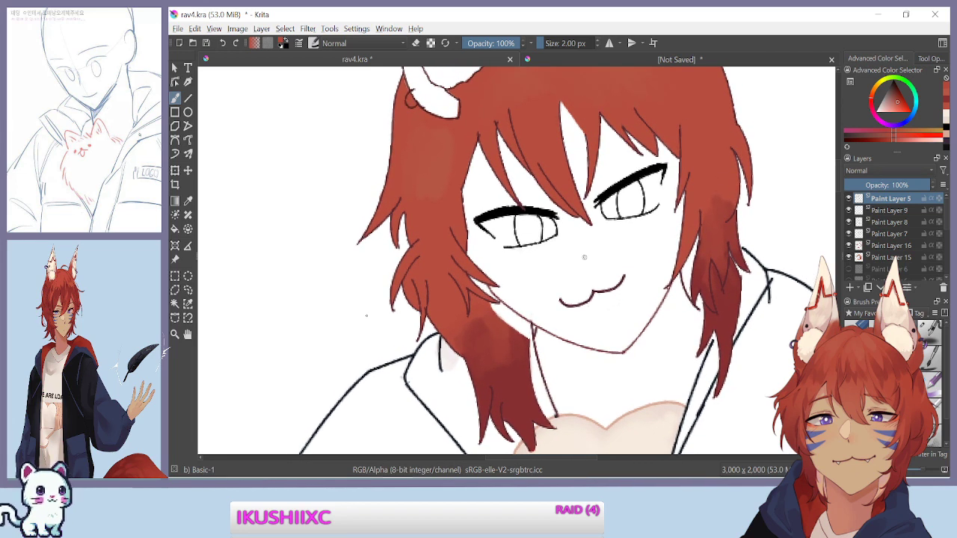
pyautogui.moveTo(355, 326)
pyautogui.mouseDown()
pyautogui.moveTo(321, 306)
pyautogui.moveTo(332, 321)
pyautogui.moveTo(325, 336)
pyautogui.mouseUp()
pyautogui.moveTo(556, 247); pyautogui.dragTo(558, 258)
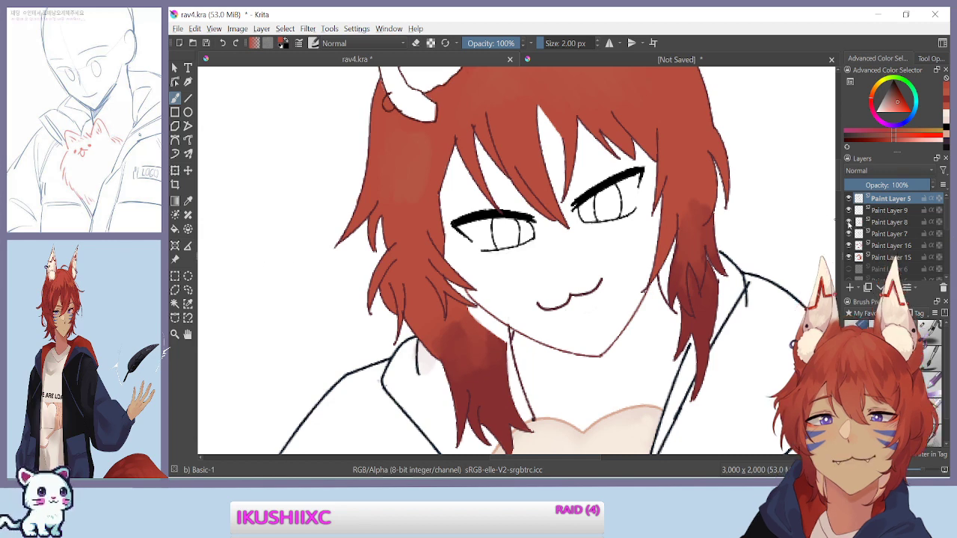
# Toggle the visibility of the lower paint layers one by one, down to Paint Layer 11, to check what each contains
pyautogui.scroll(-1, 853, 224)
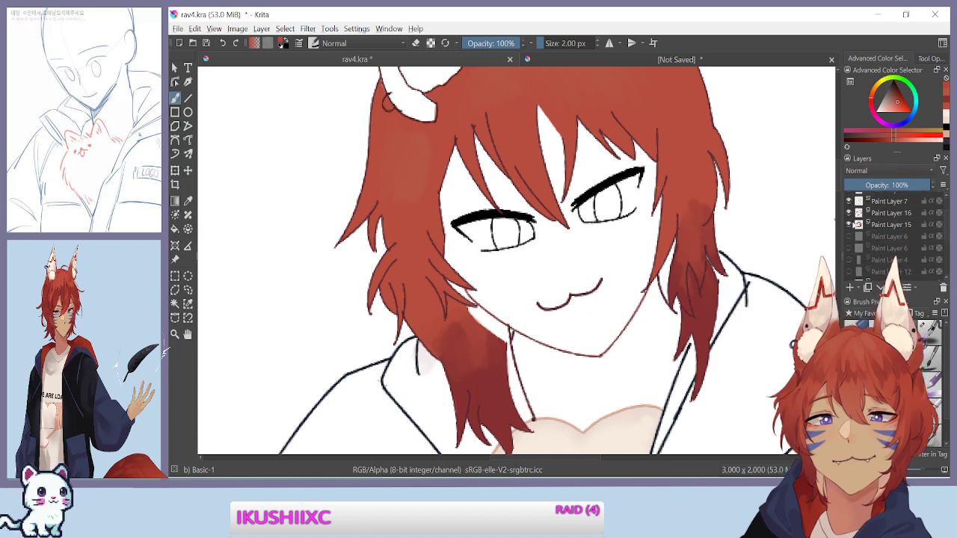
pyautogui.scroll(-4, 850, 224)
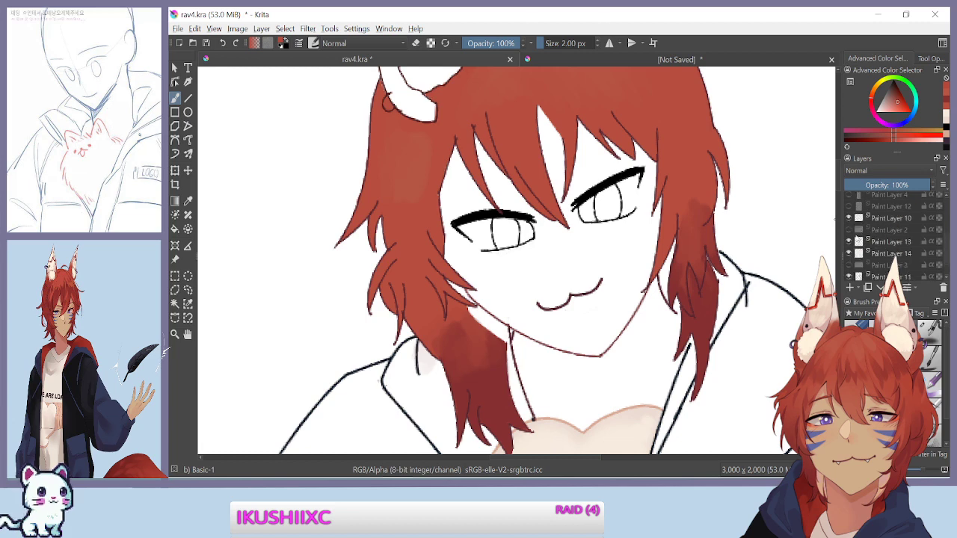
pyautogui.click(848, 230)
pyautogui.click(849, 230)
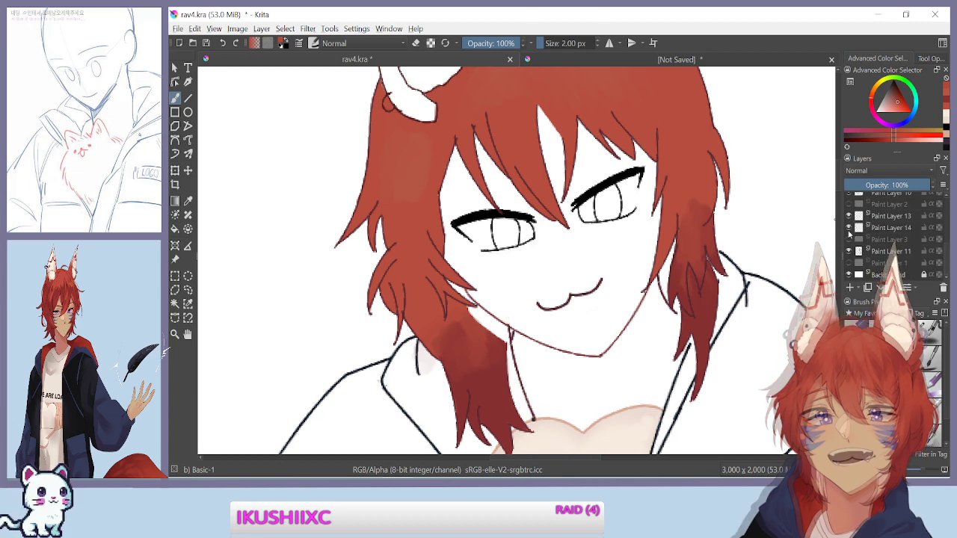
pyautogui.scroll(1, 849, 228)
pyautogui.click(849, 225)
pyautogui.click(849, 225)
pyautogui.scroll(-1, 848, 228)
pyautogui.scroll(2, 848, 230)
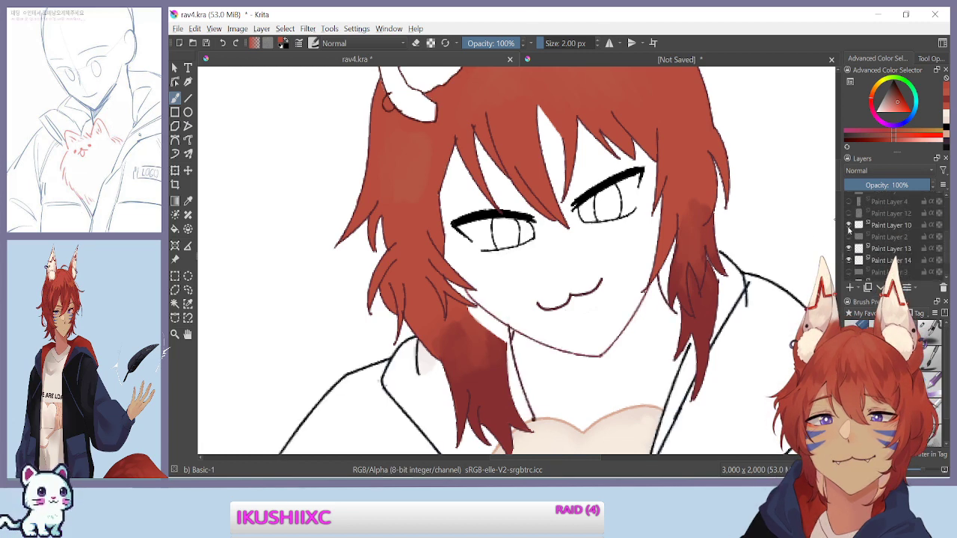
pyautogui.click(849, 230)
pyautogui.click(849, 230)
pyautogui.scroll(-2, 848, 232)
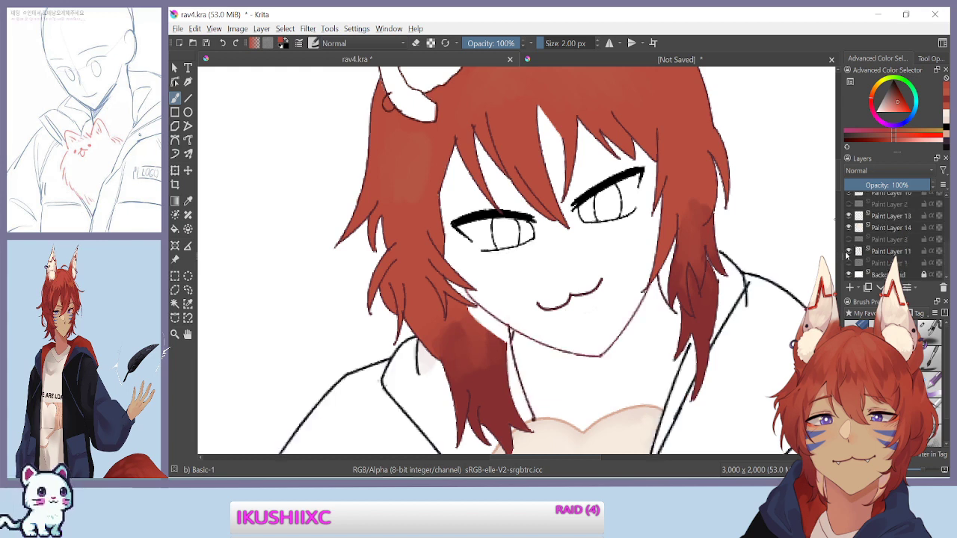
pyautogui.click(849, 254)
pyautogui.click(849, 253)
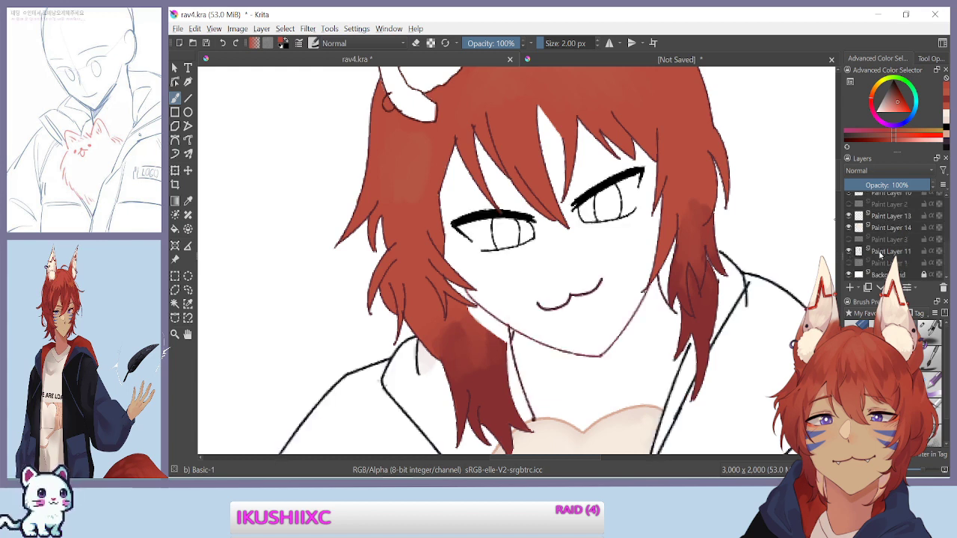
# Check Paint Layer 11 by toggling its visibility and add a new paint layer between it and Paint Layer 1
pyautogui.click(880, 254)
pyautogui.click(865, 263)
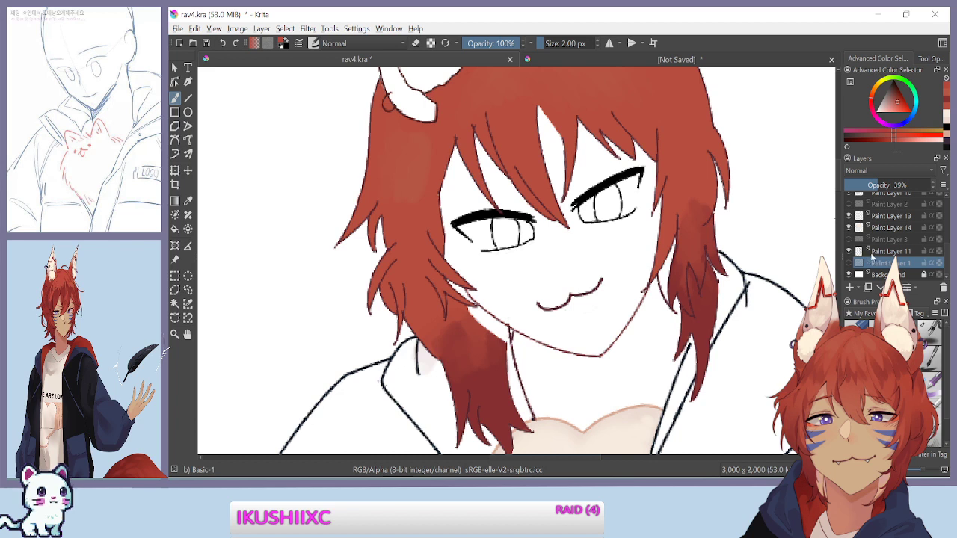
pyautogui.click(867, 254)
pyautogui.click(849, 254)
pyautogui.click(849, 253)
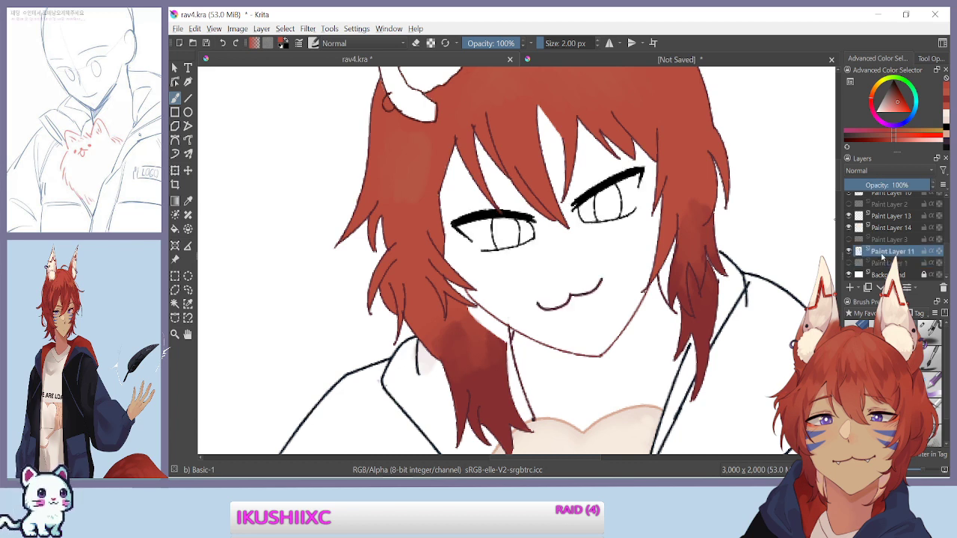
pyautogui.click(850, 288)
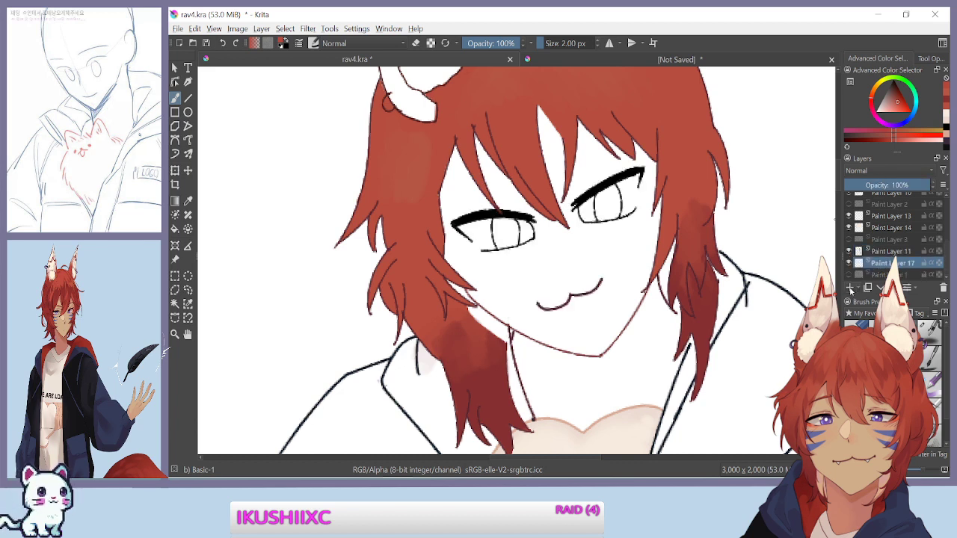
# Sample the purple of the iris from the unsaved reference document and return to rav4.kra
pyautogui.click(549, 62)
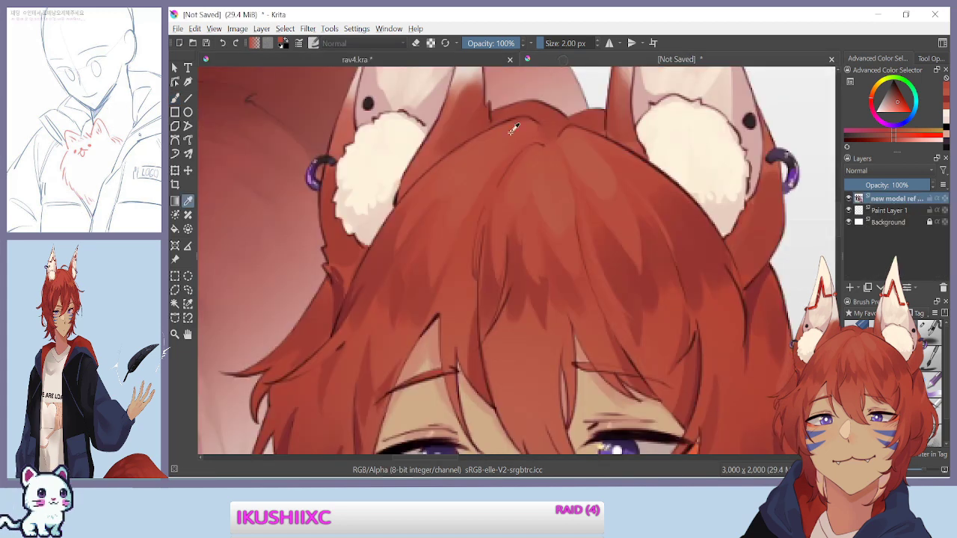
pyautogui.moveTo(330, 315); pyautogui.dragTo(408, 125)
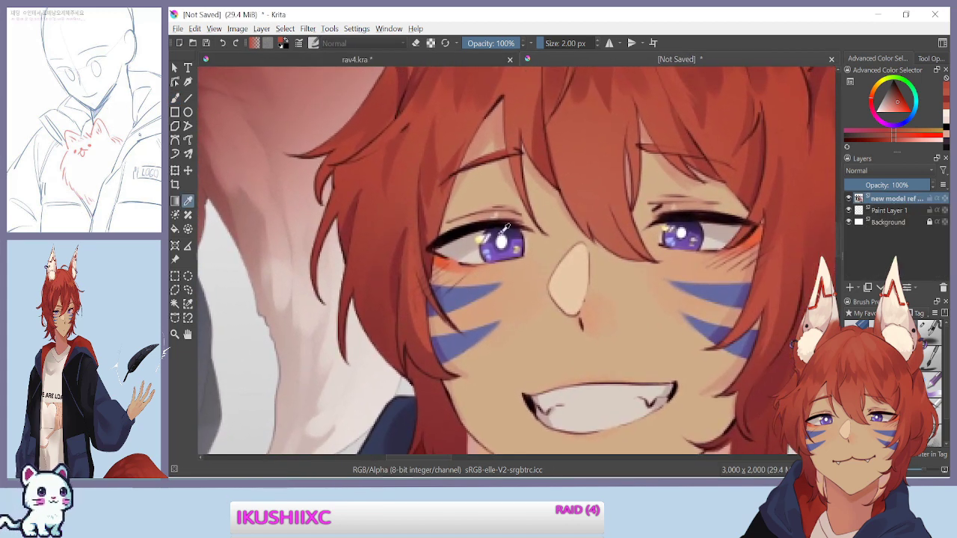
pyautogui.scroll(3, 519, 256)
pyautogui.click(532, 230)
pyautogui.click(406, 63)
# Paint purple strokes along both inner sides of the iris of the eye nearest the left hair lock
pyautogui.scroll(3, 360, 320)
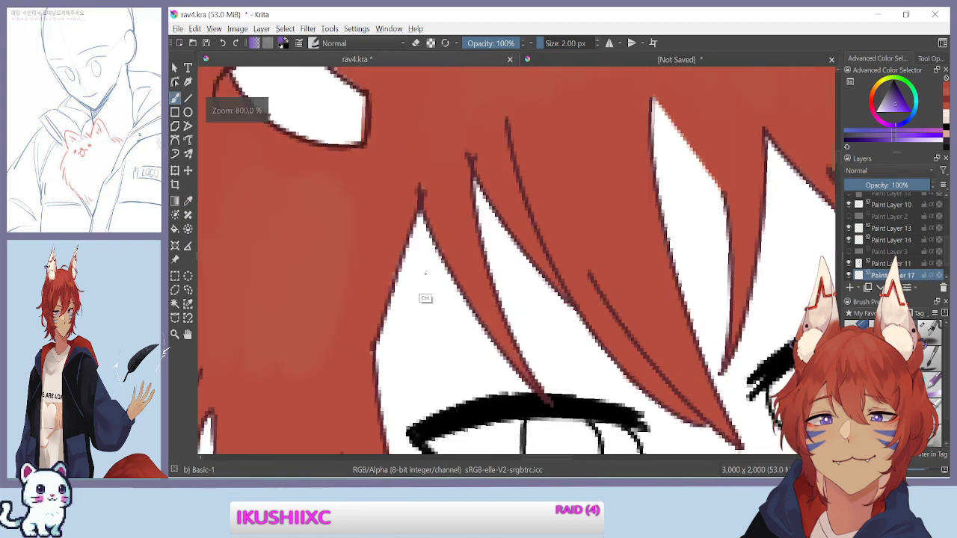
pyautogui.moveTo(453, 366); pyautogui.dragTo(401, 137)
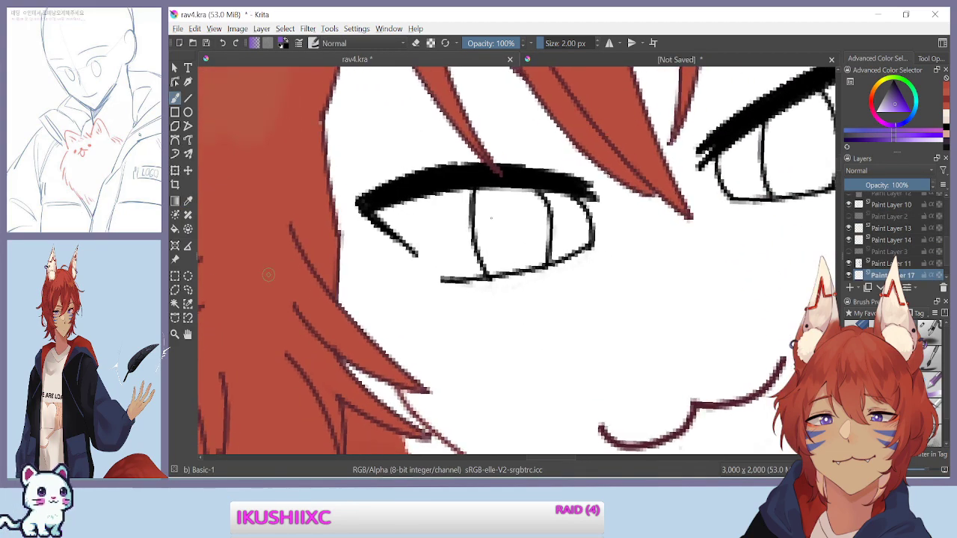
pyautogui.moveTo(544, 217)
pyautogui.mouseDown()
pyautogui.moveTo(541, 259)
pyautogui.moveTo(528, 264)
pyautogui.moveTo(543, 261)
pyautogui.mouseUp()
pyautogui.hotkey('ctrl', 'z')
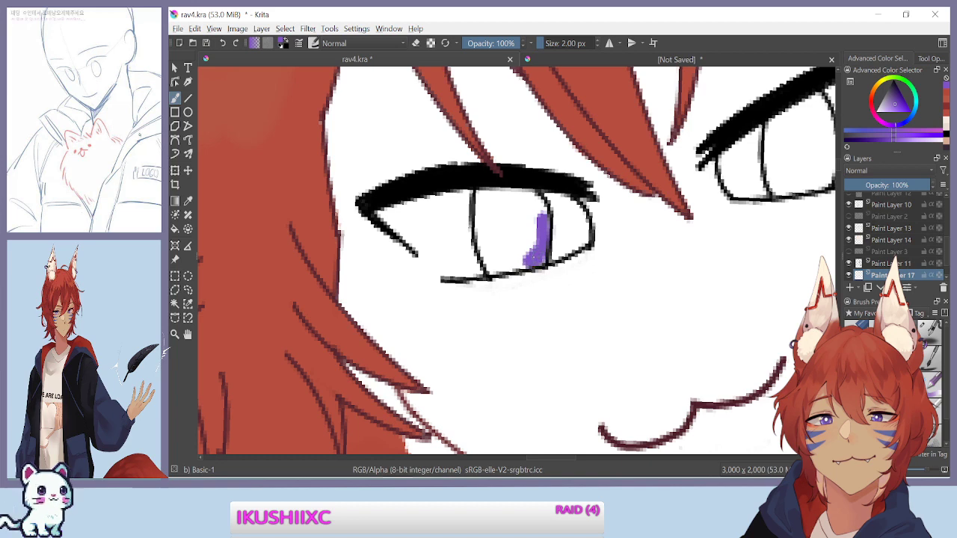
pyautogui.scroll(-1, 412, 277)
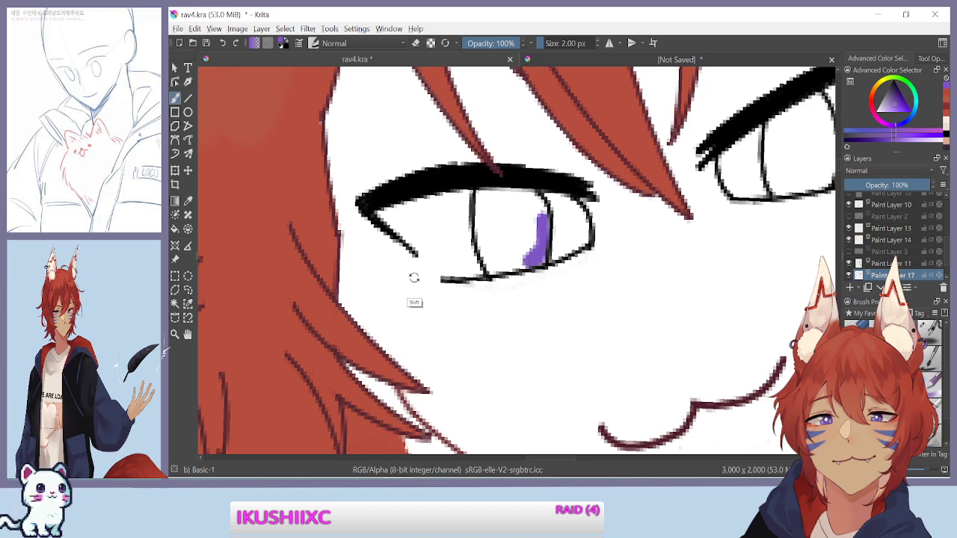
pyautogui.scroll(1, 412, 277)
pyautogui.moveTo(482, 225)
pyautogui.mouseDown()
pyautogui.moveTo(496, 271)
pyautogui.moveTo(481, 246)
pyautogui.moveTo(504, 269)
pyautogui.mouseUp()
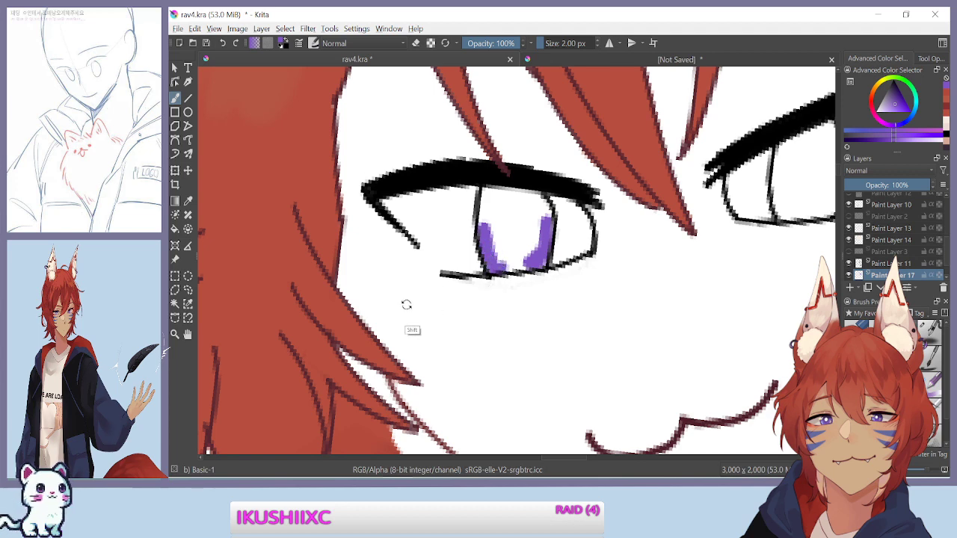
# Fill the iris of the character's left-hand eye with solid purple, keeping the paint inside the black outline
pyautogui.moveTo(427, 299); pyautogui.dragTo(453, 162)
pyautogui.moveTo(509, 242); pyautogui.dragTo(511, 273)
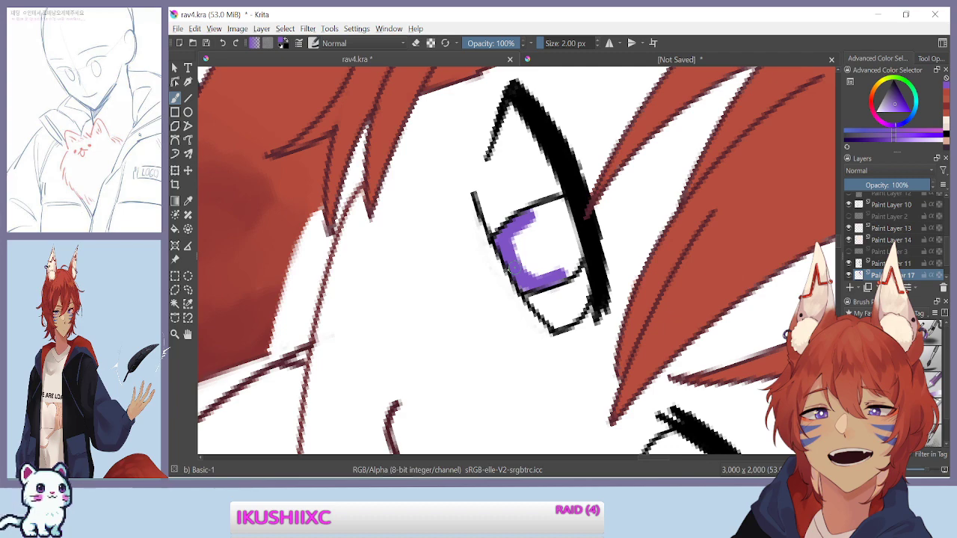
pyautogui.moveTo(474, 233); pyautogui.dragTo(540, 371)
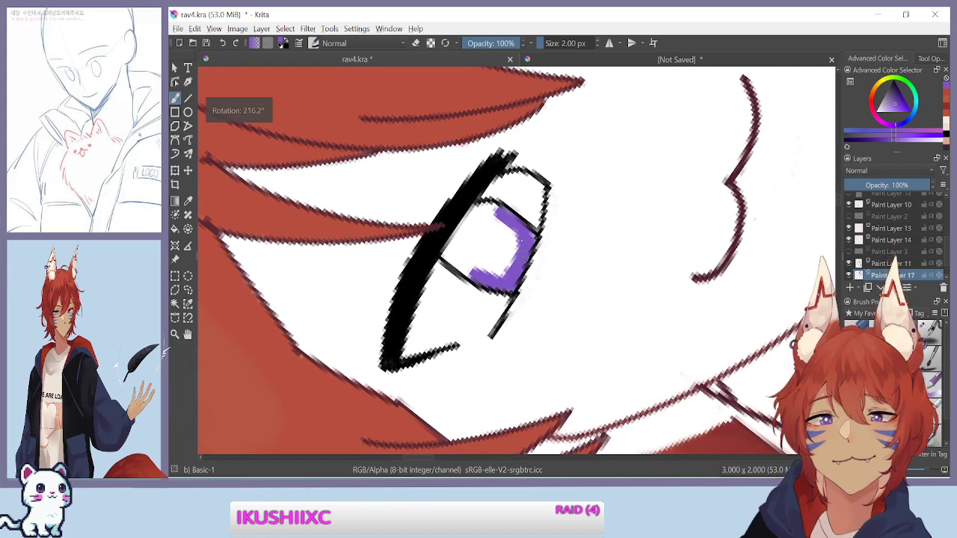
pyautogui.moveTo(514, 229)
pyautogui.mouseDown()
pyautogui.moveTo(507, 224)
pyautogui.moveTo(513, 250)
pyautogui.moveTo(500, 272)
pyautogui.moveTo(503, 224)
pyautogui.mouseUp()
pyautogui.moveTo(490, 270); pyautogui.dragTo(496, 221)
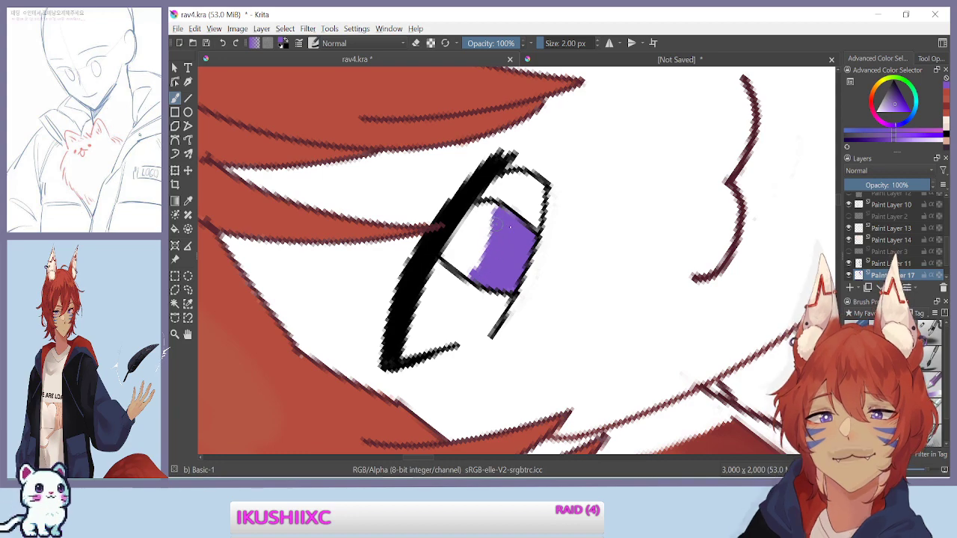
pyautogui.moveTo(360, 326)
pyautogui.mouseDown()
pyautogui.moveTo(342, 287)
pyautogui.moveTo(358, 166)
pyautogui.moveTo(393, 140)
pyautogui.mouseUp()
pyautogui.moveTo(485, 199)
pyautogui.mouseDown()
pyautogui.moveTo(485, 226)
pyautogui.moveTo(477, 197)
pyautogui.moveTo(475, 223)
pyautogui.mouseUp()
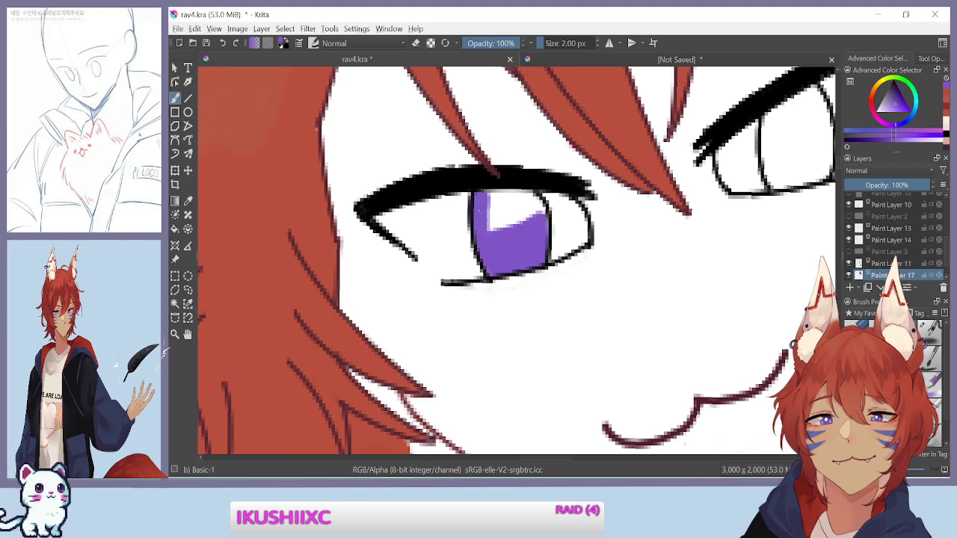
pyautogui.moveTo(417, 308); pyautogui.dragTo(436, 186)
pyautogui.moveTo(534, 220)
pyautogui.mouseDown()
pyautogui.moveTo(551, 251)
pyautogui.moveTo(550, 213)
pyautogui.moveTo(568, 233)
pyautogui.mouseUp()
pyautogui.moveTo(564, 196)
pyautogui.mouseDown()
pyautogui.moveTo(569, 249)
pyautogui.moveTo(561, 257)
pyautogui.moveTo(563, 238)
pyautogui.moveTo(571, 262)
pyautogui.mouseUp()
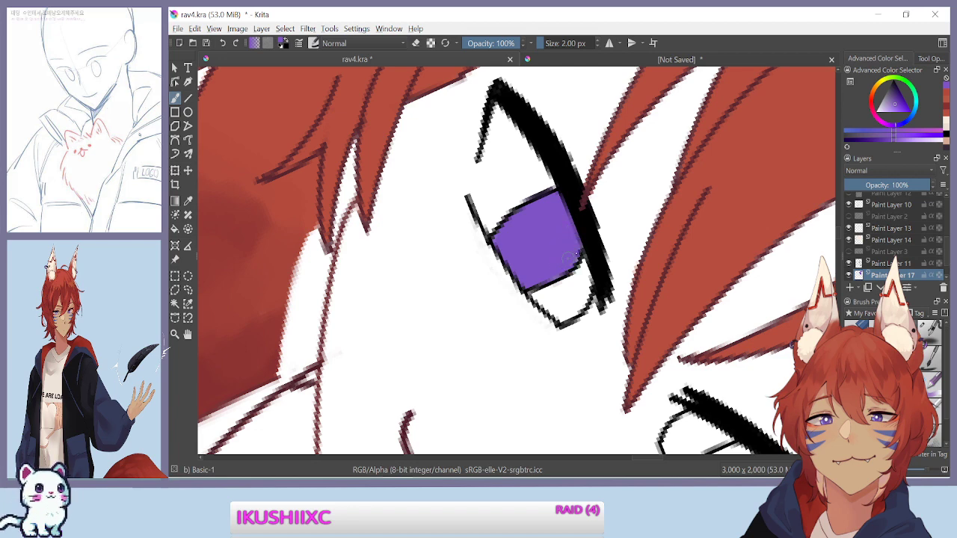
# Fill the iris of the right-hand eye with the same solid purple
pyautogui.moveTo(483, 240); pyautogui.dragTo(399, 251)
pyautogui.moveTo(570, 304); pyautogui.dragTo(427, 306)
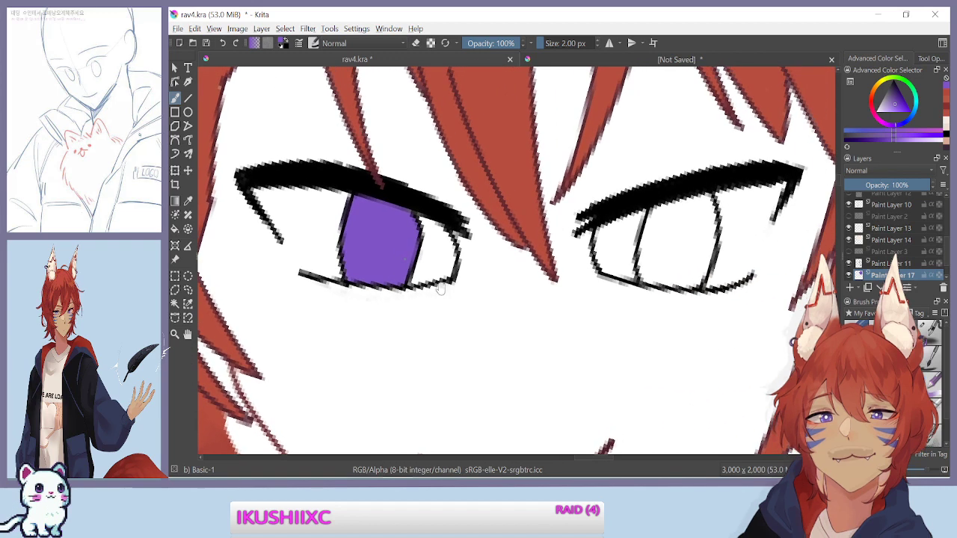
pyautogui.moveTo(706, 196)
pyautogui.mouseDown()
pyautogui.moveTo(703, 251)
pyautogui.moveTo(699, 218)
pyautogui.moveTo(686, 224)
pyautogui.moveTo(692, 203)
pyautogui.moveTo(680, 228)
pyautogui.moveTo(684, 208)
pyautogui.moveTo(676, 220)
pyautogui.moveTo(680, 201)
pyautogui.moveTo(654, 255)
pyautogui.moveTo(652, 212)
pyautogui.moveTo(656, 225)
pyautogui.moveTo(663, 216)
pyautogui.moveTo(639, 276)
pyautogui.moveTo(650, 276)
pyautogui.moveTo(651, 261)
pyautogui.moveTo(674, 242)
pyautogui.moveTo(701, 242)
pyautogui.moveTo(695, 252)
pyautogui.moveTo(709, 257)
pyautogui.moveTo(693, 276)
pyautogui.moveTo(648, 283)
pyautogui.mouseUp()
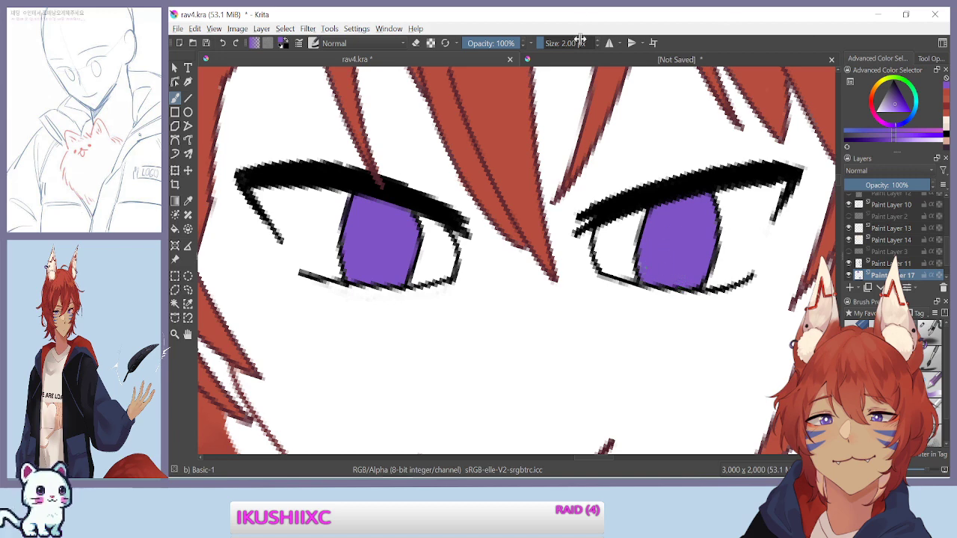
# Sample white from the pupil in the reference artwork and paint a white pupil in each purple iris of rav4.kra
pyautogui.click(644, 60)
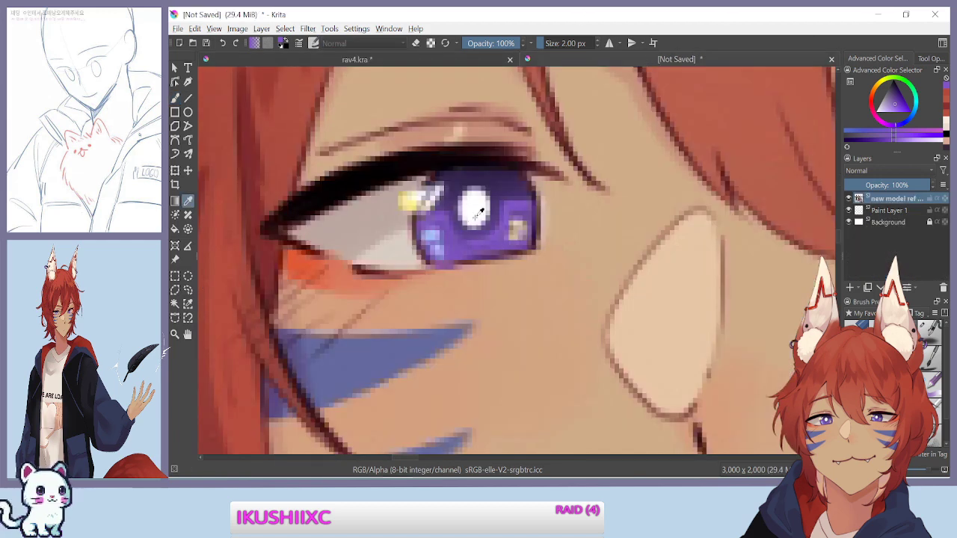
pyautogui.click(476, 208)
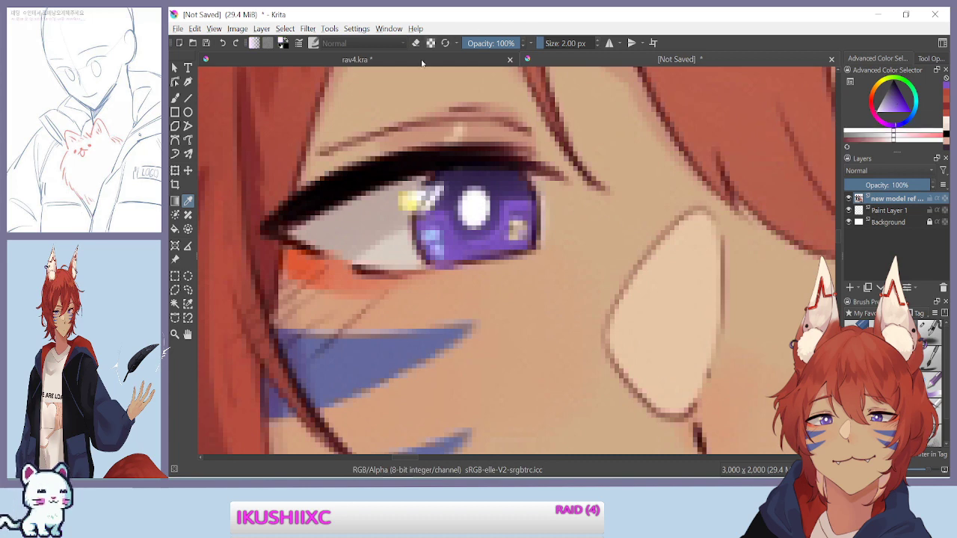
pyautogui.click(423, 60)
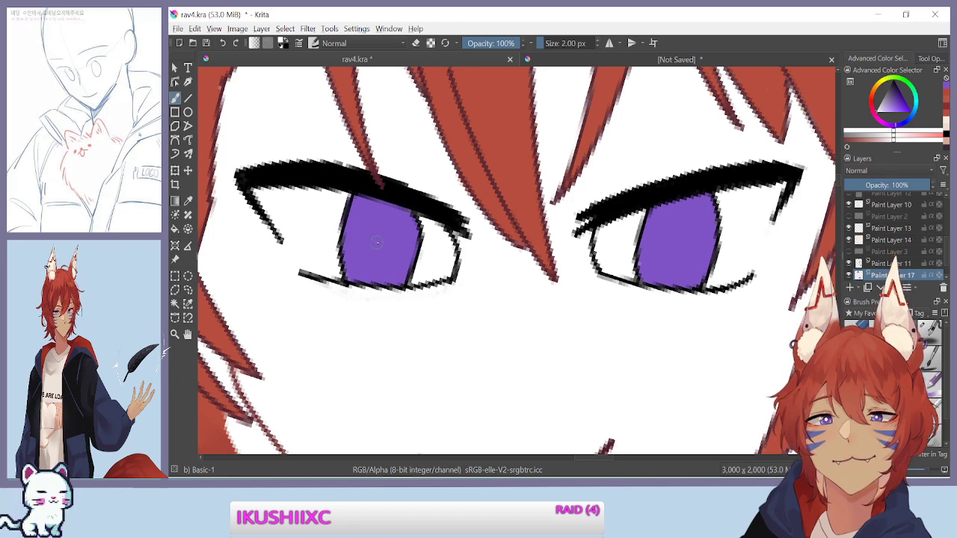
pyautogui.moveTo(379, 237); pyautogui.dragTo(377, 239)
pyautogui.moveTo(678, 235); pyautogui.dragTo(677, 239)
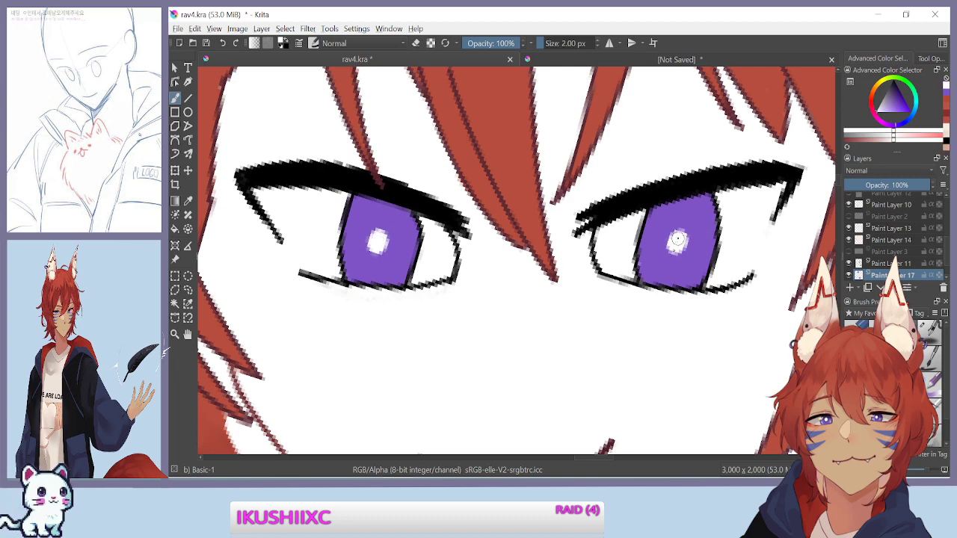
# Undo the white pupil in the right-hand iris and repaint it to match the other eye
pyautogui.press('-')
pyautogui.press('-')
pyautogui.press('-')
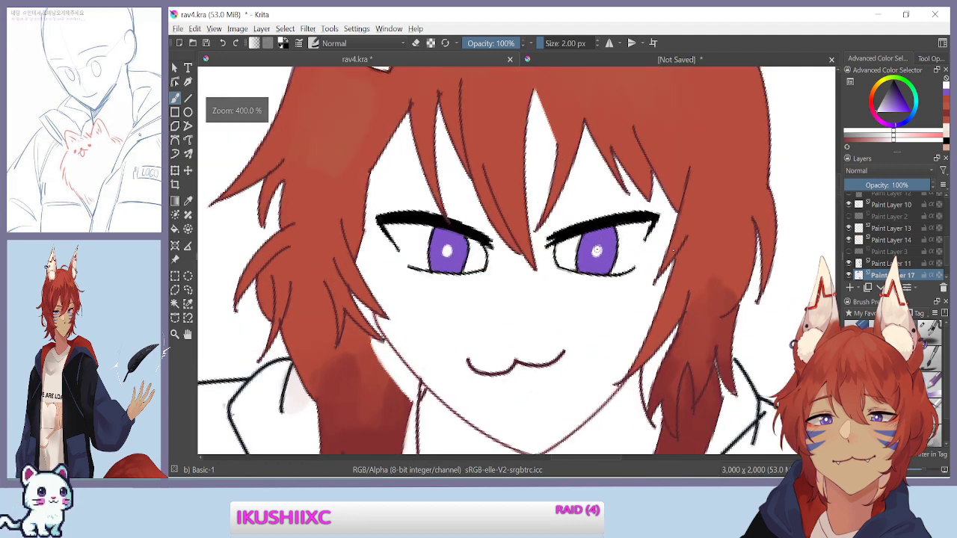
pyautogui.press('+')
pyautogui.press('+')
pyautogui.press('+')
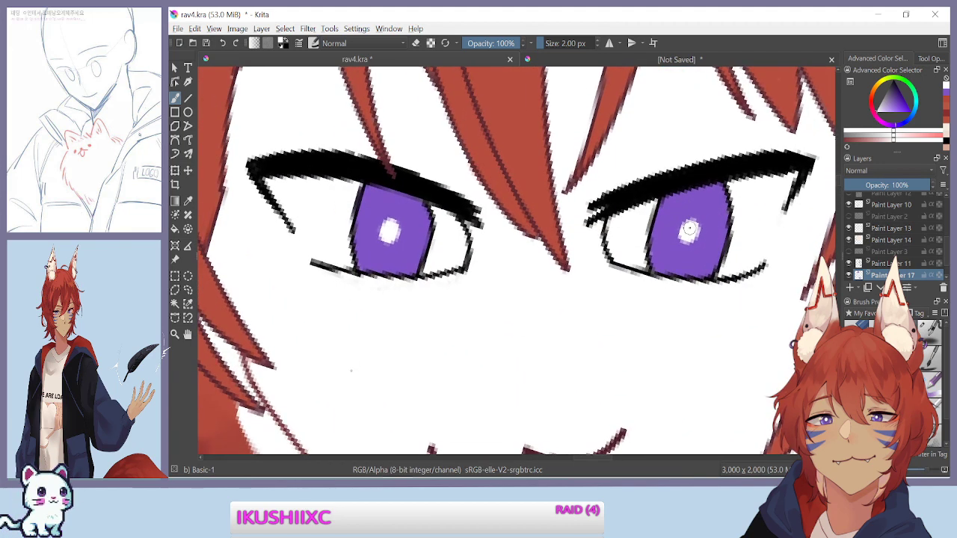
pyautogui.press('+')
pyautogui.hotkey('ctrl', 'z')
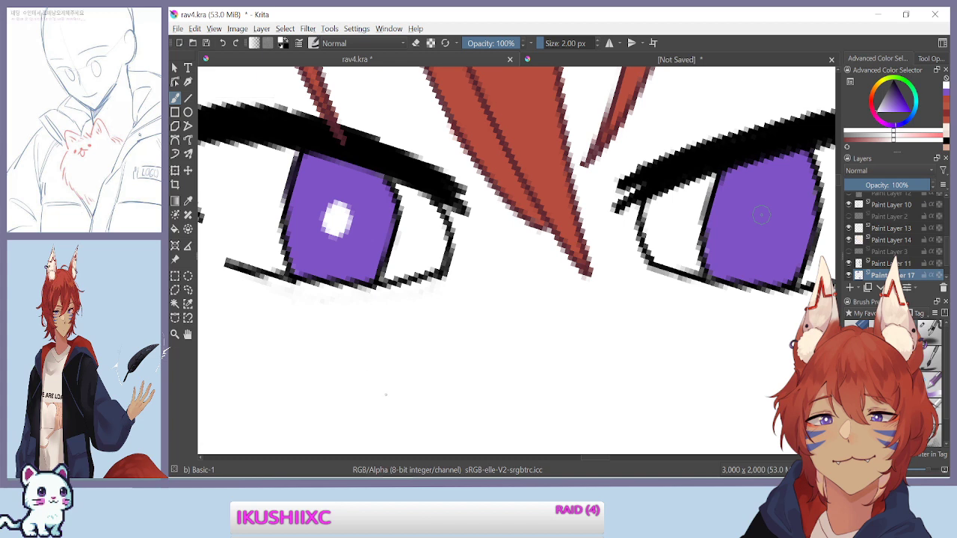
pyautogui.moveTo(757, 220); pyautogui.dragTo(754, 221)
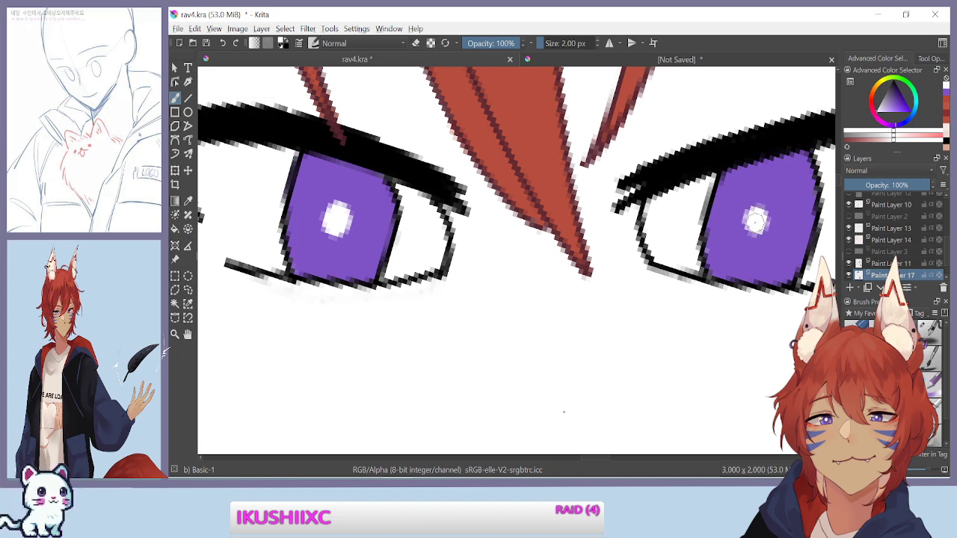
# Replace the white pupils in both irises with smaller, rounder white dots
pyautogui.press('e')
pyautogui.hotkey('ctrl', 'z')
pyautogui.hotkey('ctrl', 'z')
pyautogui.press('e')
pyautogui.moveTo(330, 221); pyautogui.dragTo(337, 218)
pyautogui.moveTo(758, 219); pyautogui.dragTo(757, 222)
pyautogui.hotkey('ctrl', 'z')
pyautogui.hotkey('ctrl', 'z')
pyautogui.hotkey('ctrl', 'z')
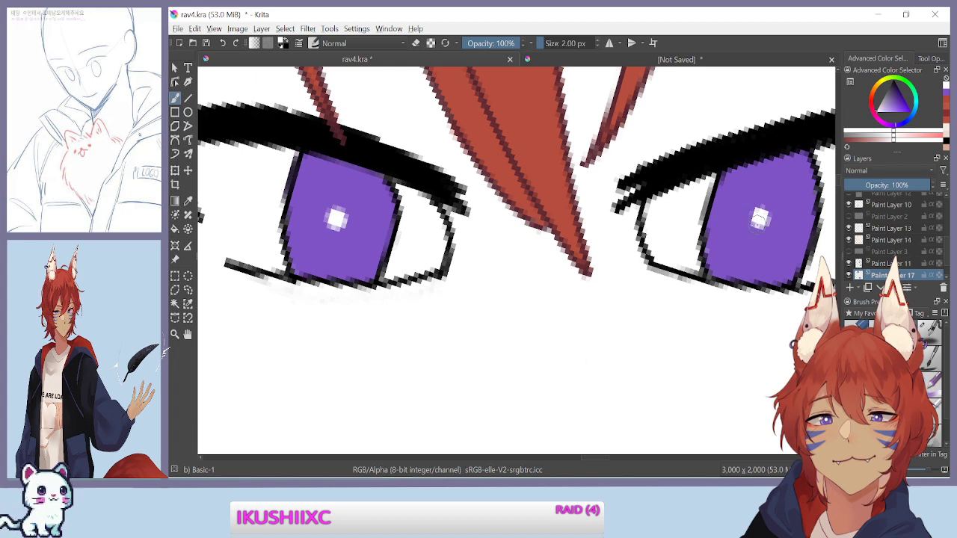
pyautogui.click(758, 221)
pyautogui.click(758, 219)
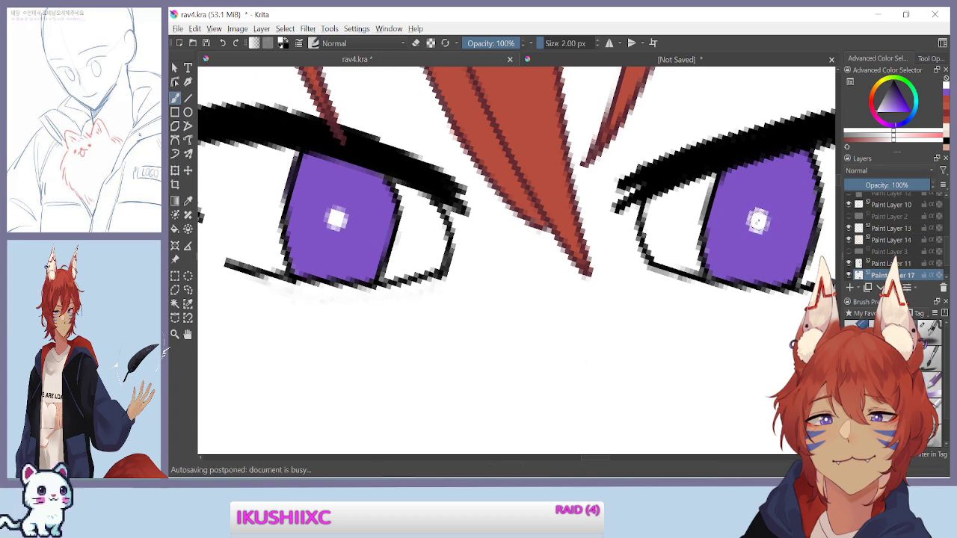
# Enlarge the white pupil dots in both irises slightly so that they match in size
pyautogui.hotkey('ctrl', '-')
pyautogui.hotkey('ctrl', '-')
pyautogui.hotkey('ctrl', '-')
pyautogui.hotkey('ctrl', '-')
pyautogui.hotkey('ctrl', '+')
pyautogui.hotkey('ctrl', '+')
pyautogui.hotkey('ctrl', '+')
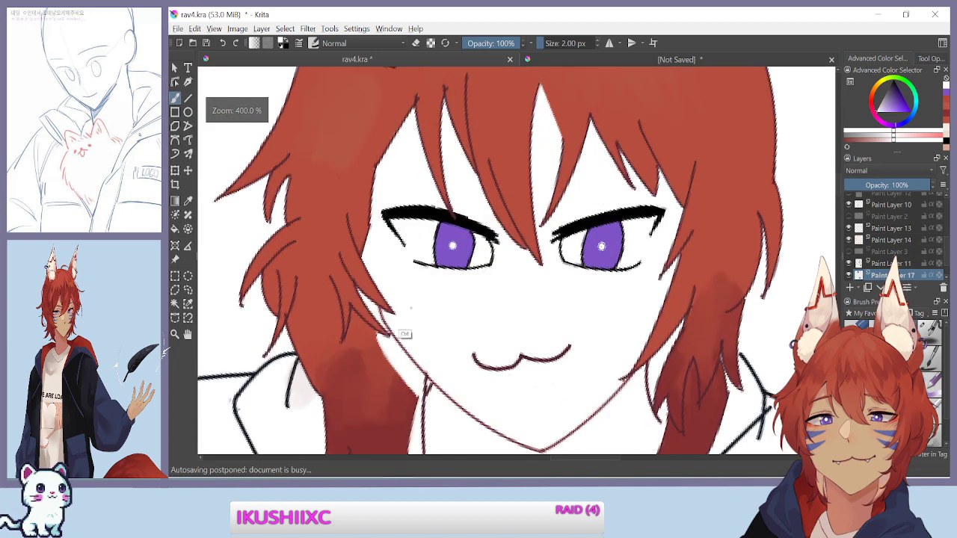
pyautogui.click(686, 232)
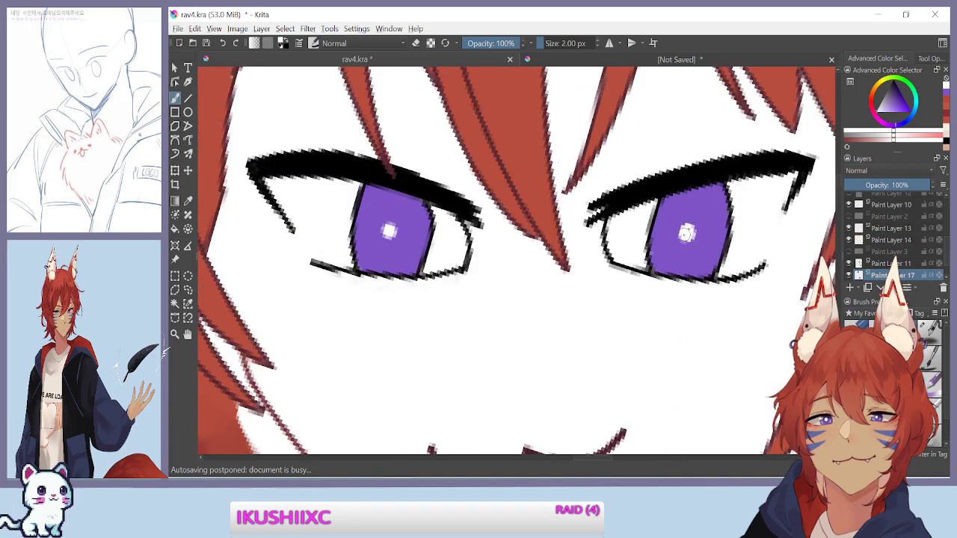
pyautogui.moveTo(688, 231); pyautogui.dragTo(685, 232)
pyautogui.click(687, 231)
pyautogui.moveTo(389, 230); pyautogui.dragTo(385, 232)
pyautogui.click(387, 231)
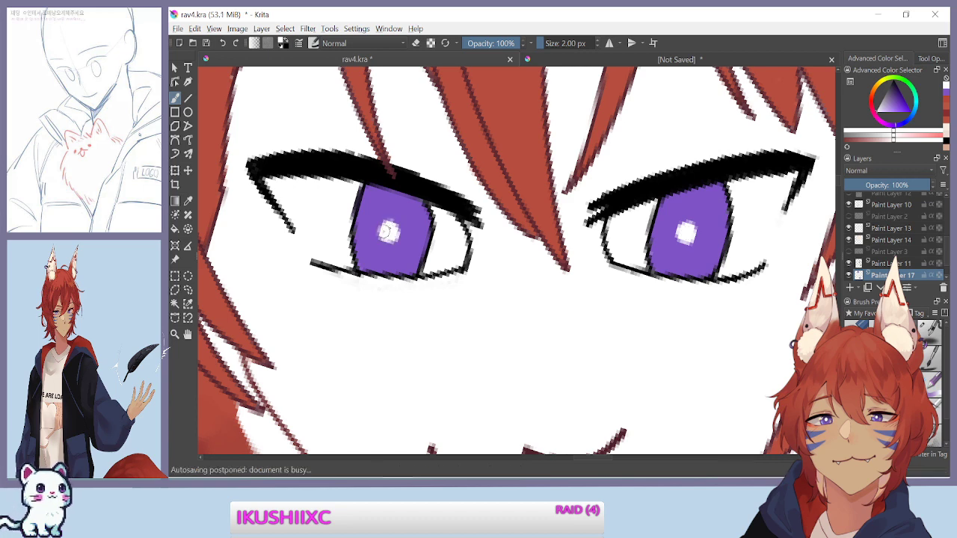
# Compare the painted eyes with the reference artwork's eye and examine them on the whole figure
pyautogui.click(603, 60)
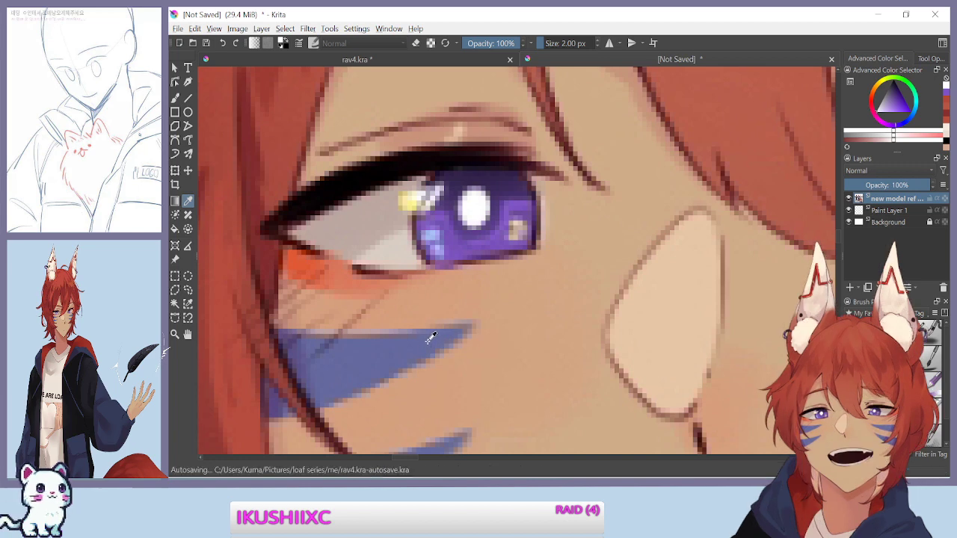
pyautogui.hotkey('ctrl', 'Tab')
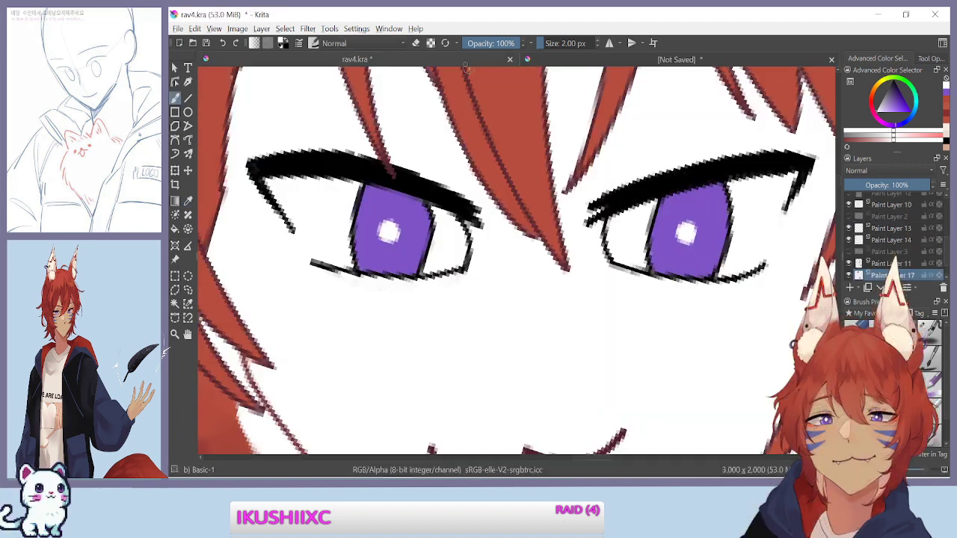
pyautogui.press('-')
pyautogui.press('-')
pyautogui.press('-')
pyautogui.press('-')
pyautogui.press('-')
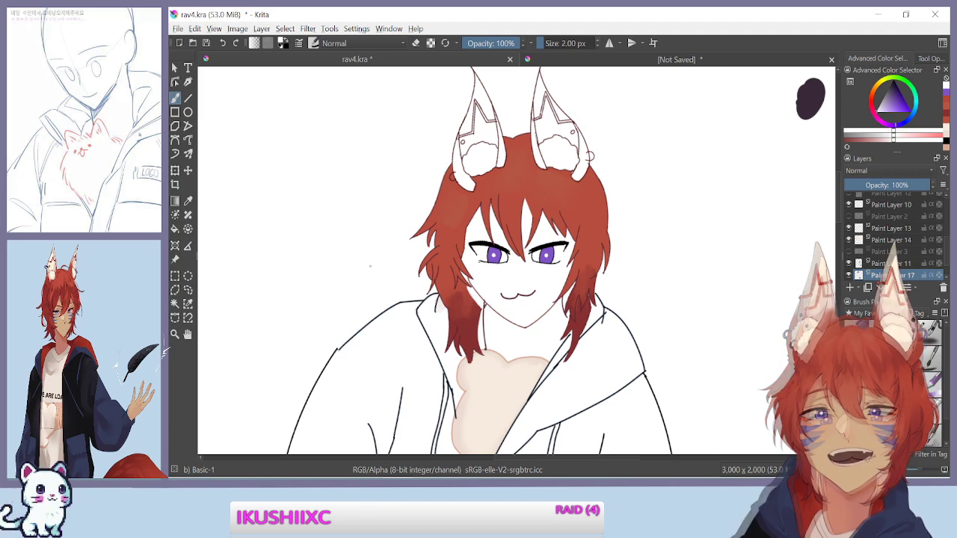
# Make Paint Layer 5 active and draw a rectangular selection around the character's head and hair
pyautogui.scroll(-3, 889, 247)
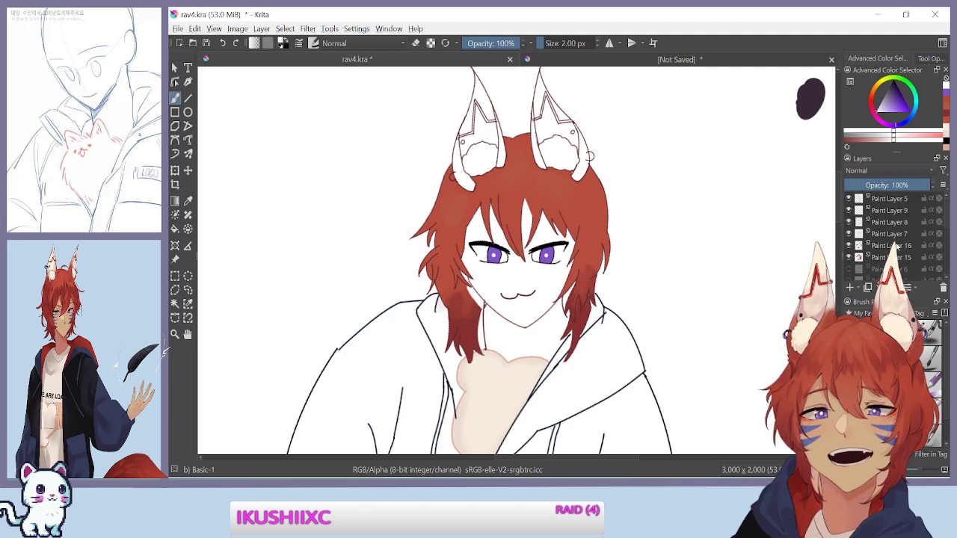
pyautogui.click(888, 199)
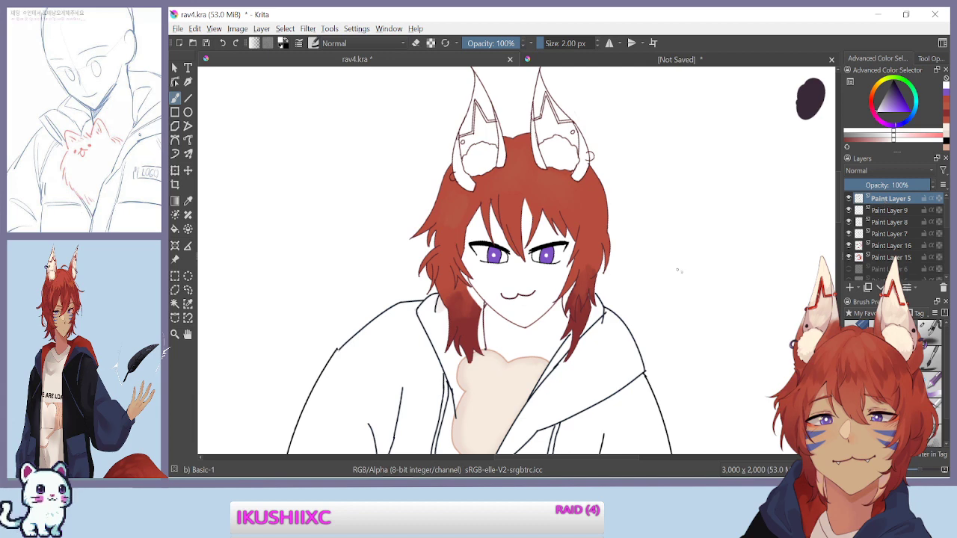
pyautogui.click(176, 277)
pyautogui.hotkey('ctrl', '-')
pyautogui.hotkey('ctrl', '-')
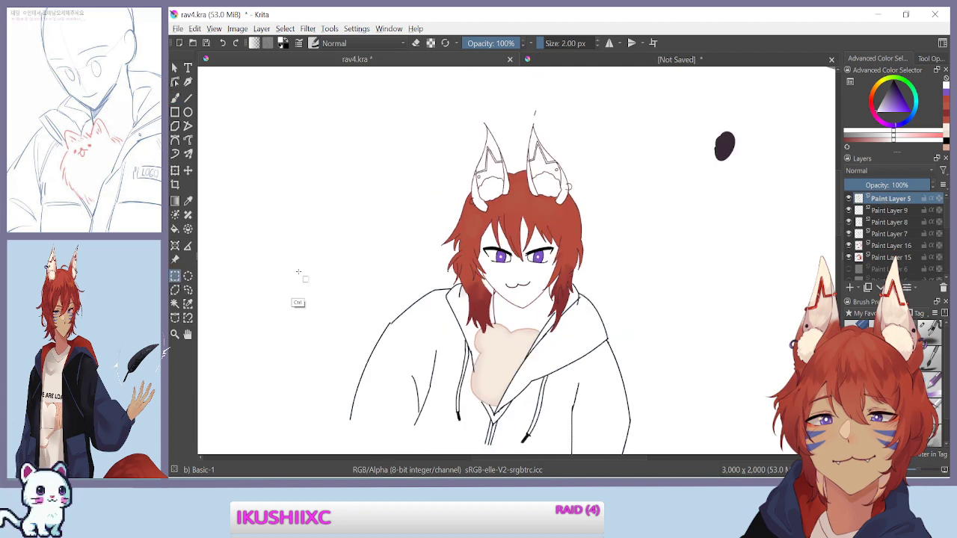
pyautogui.moveTo(447, 142); pyautogui.dragTo(572, 334)
pyautogui.hotkey('ctrl', '+')
pyautogui.hotkey('ctrl', '+')
pyautogui.hotkey('ctrl', '+')
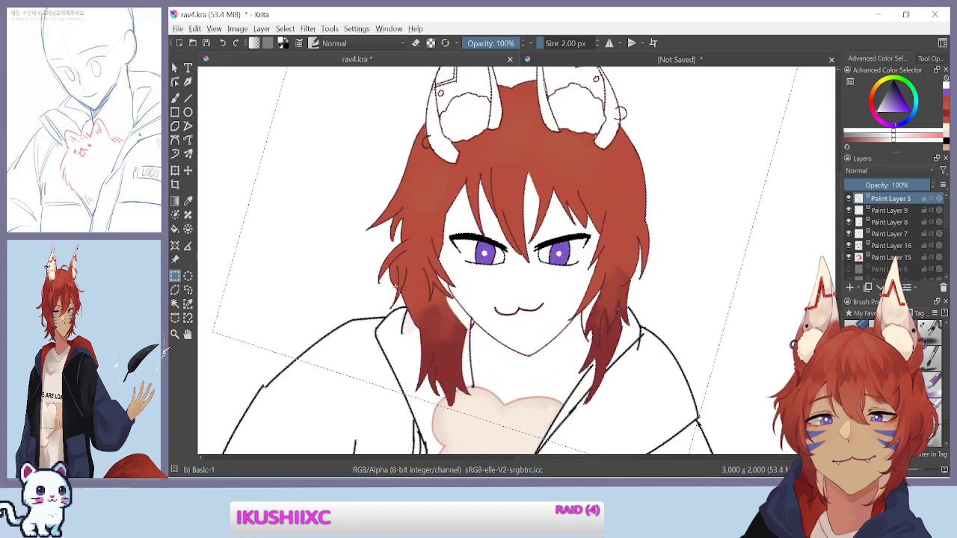
# Move the selected hair line art on Paint Layer 5 slightly down over the forehead
pyautogui.moveTo(368, 319); pyautogui.dragTo(370, 324)
pyautogui.hotkey('ctrl', 't')
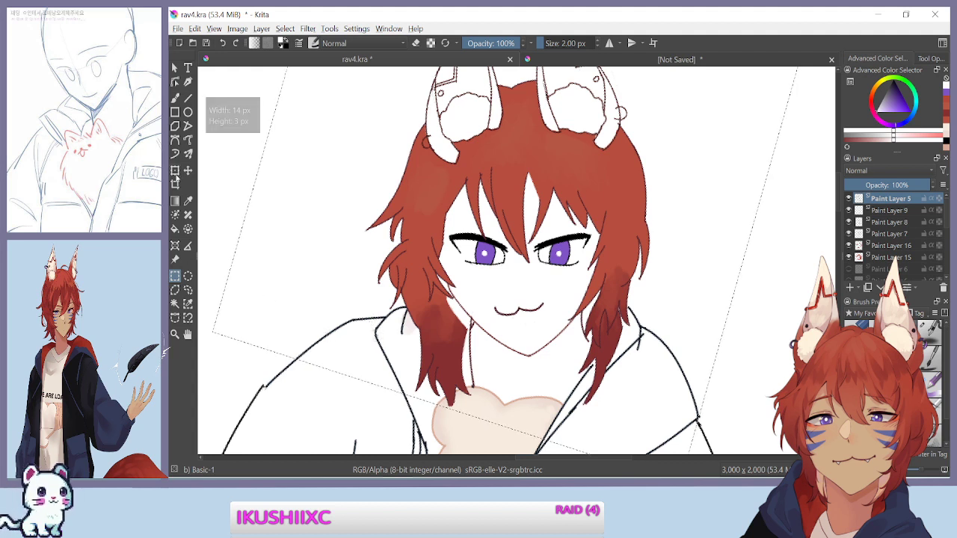
pyautogui.moveTo(318, 249); pyautogui.dragTo(318, 255)
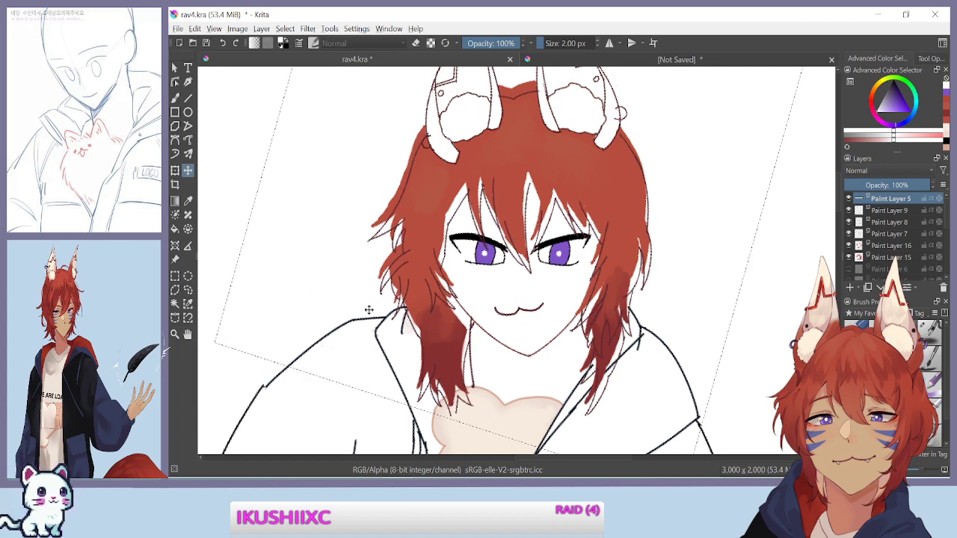
pyautogui.click(889, 212)
pyautogui.hotkey('ctrl', 'j')
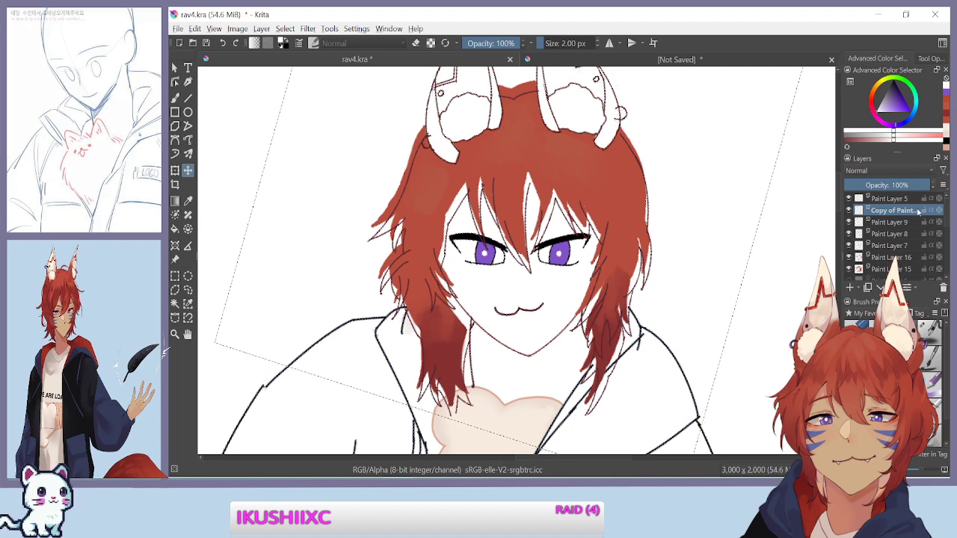
pyautogui.hotkey('ctrl', 'e')
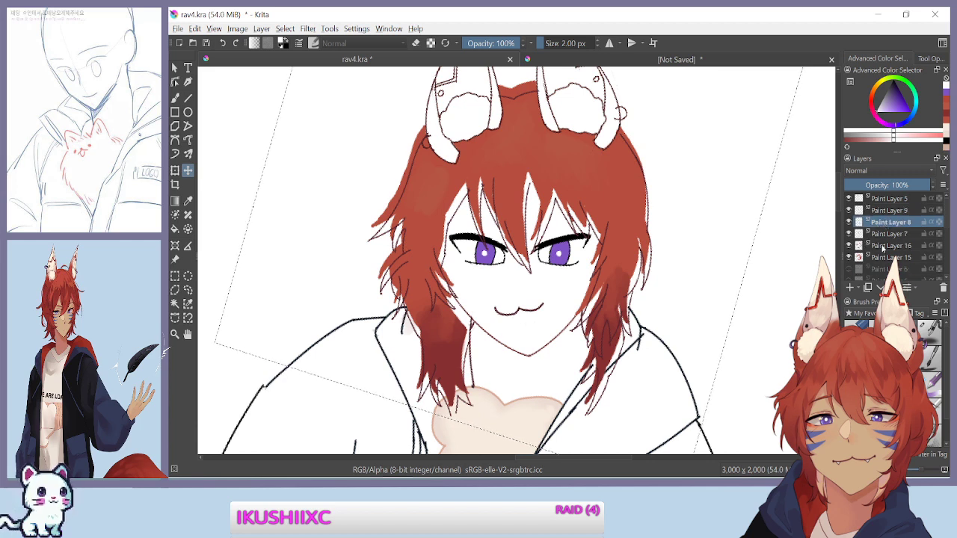
# Shift the selected red hair colour on Paint Layer 15 slightly down to line up with the hair line art
pyautogui.click(888, 246)
pyautogui.click(883, 258)
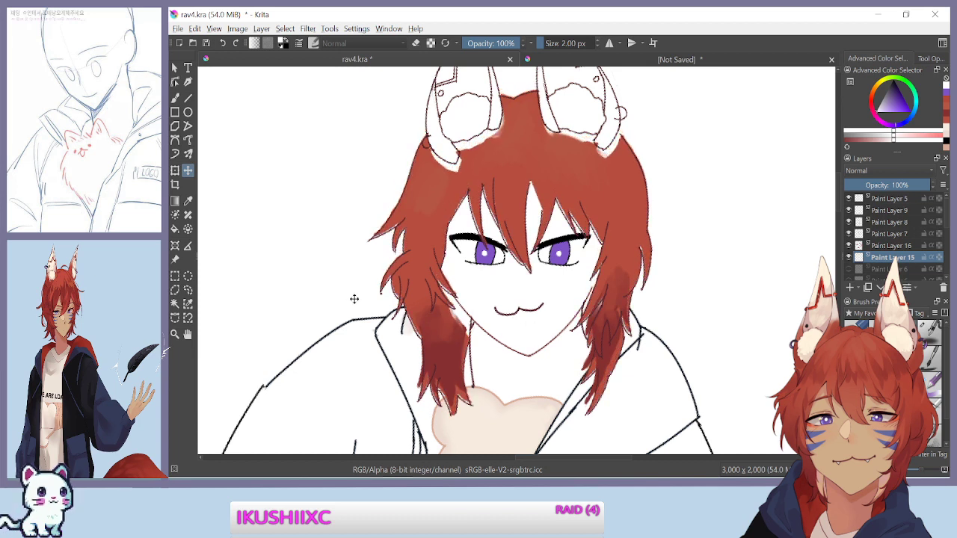
pyautogui.moveTo(354, 300); pyautogui.dragTo(354, 297)
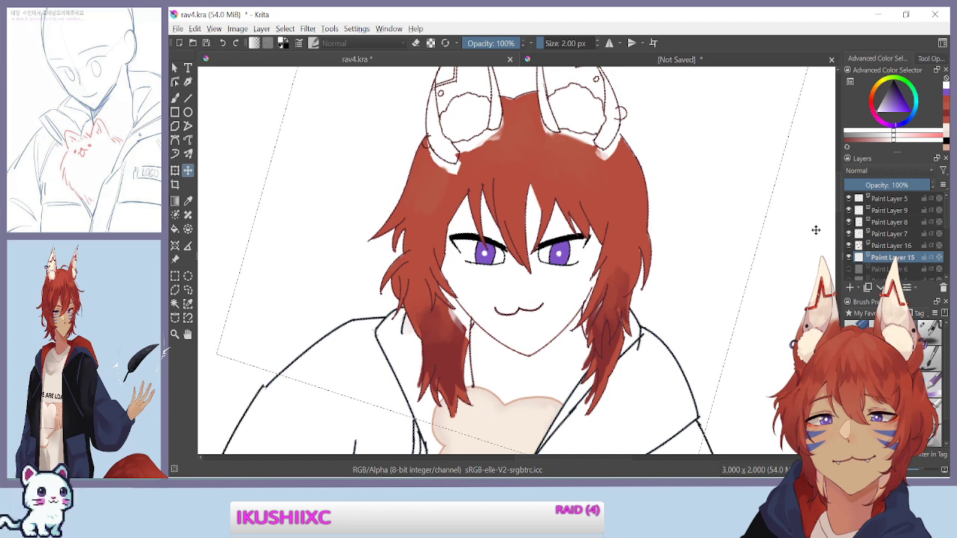
# Make Paint Layer 16 active and shift the selected dark hair shading to line up with the lower side locks
pyautogui.press('pageup')
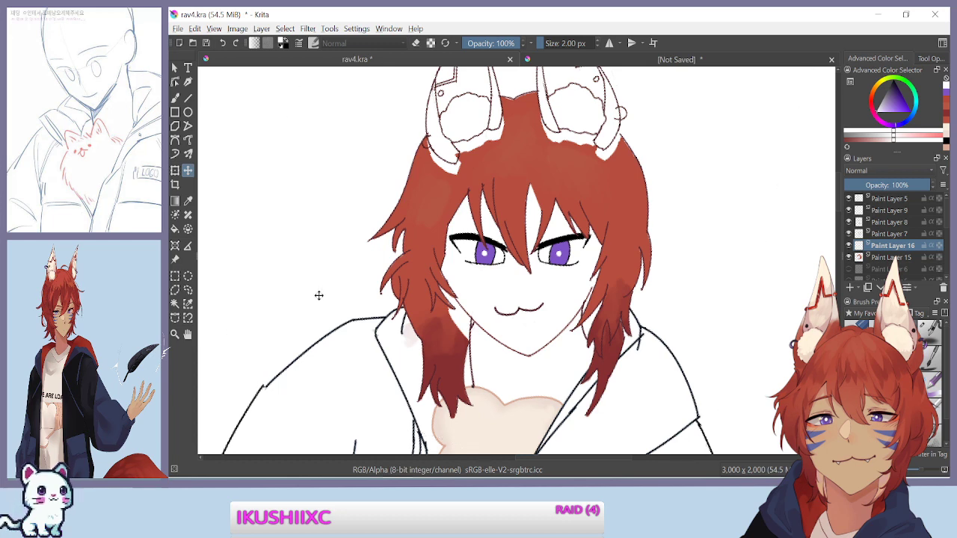
pyautogui.hotkey('ctrl', '=')
pyautogui.hotkey('ctrl', '=')
pyautogui.moveTo(252, 433); pyautogui.dragTo(351, 212)
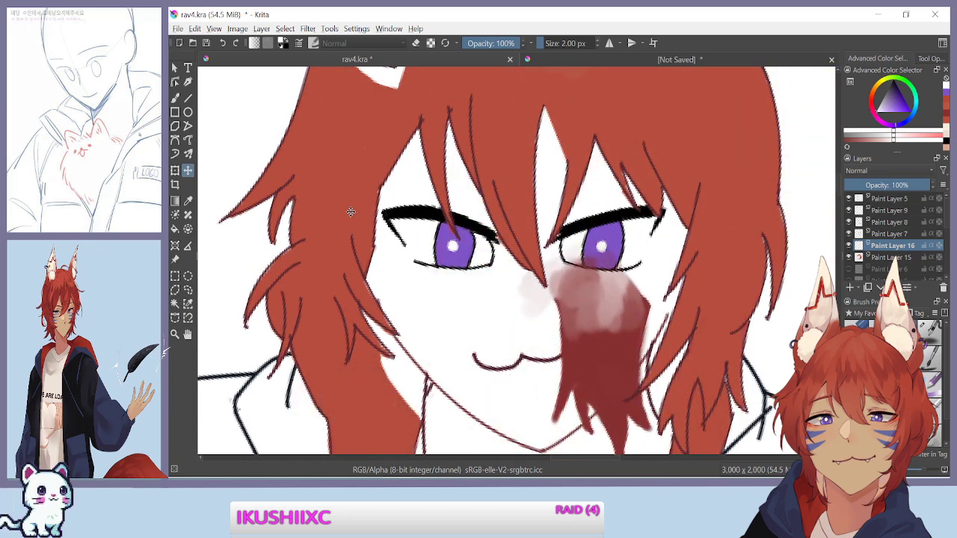
pyautogui.moveTo(244, 428)
pyautogui.mouseDown()
pyautogui.moveTo(263, 367)
pyautogui.moveTo(370, 184)
pyautogui.mouseUp()
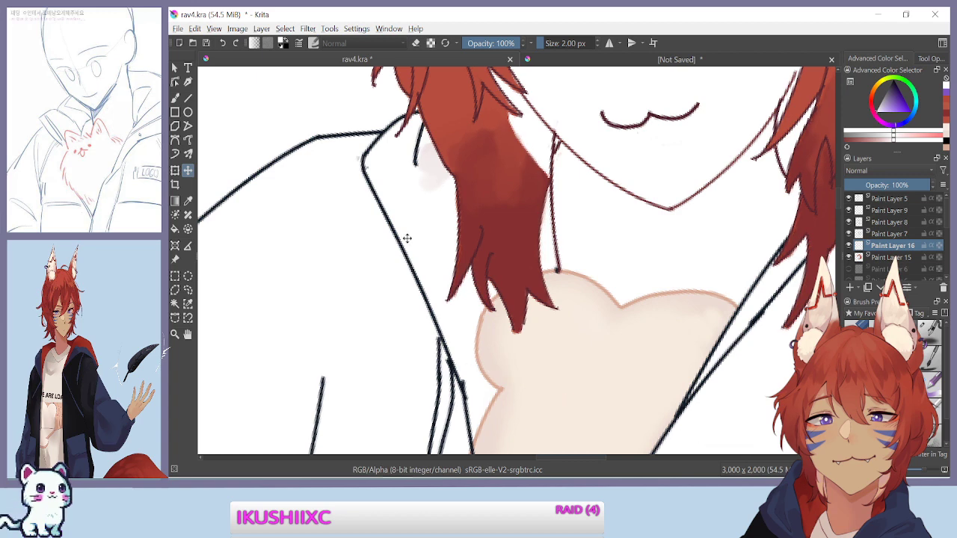
pyautogui.moveTo(407, 238); pyautogui.dragTo(263, 332)
pyautogui.hotkey('ctrl', '-')
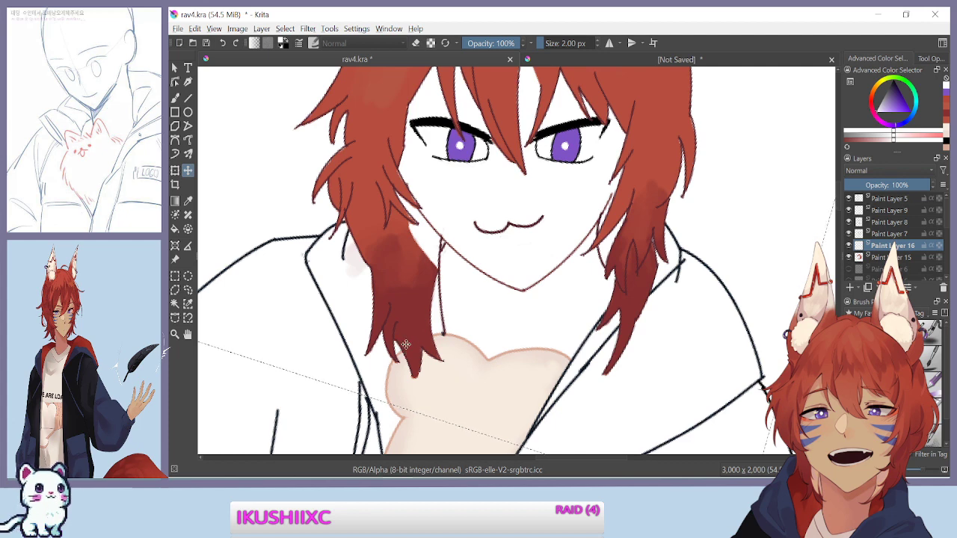
# Readjust the hair shading on Paint Layer 16 so it fits the side locks, checking it against the whole figure
pyautogui.scroll(-2, 492, 280)
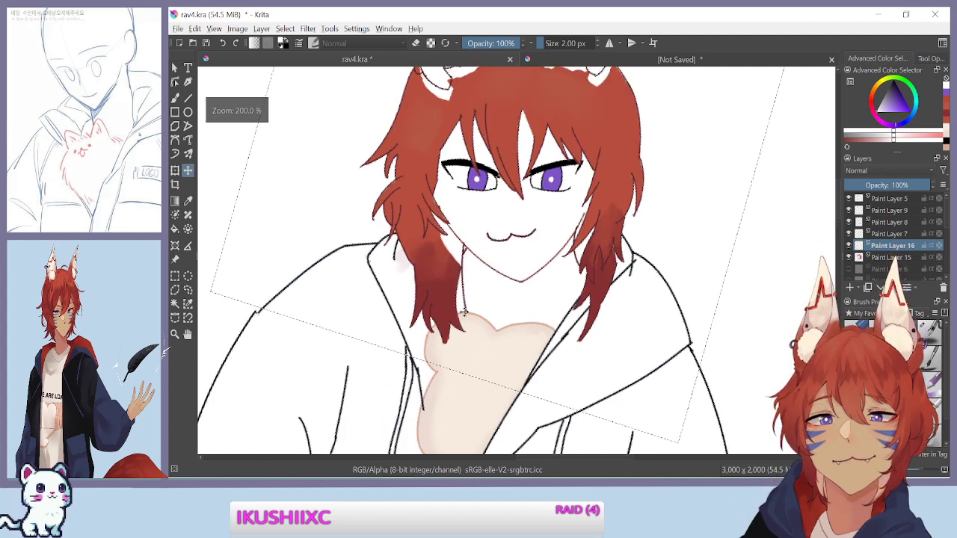
pyautogui.moveTo(342, 150); pyautogui.dragTo(345, 242)
pyautogui.scroll(-3, 344, 244)
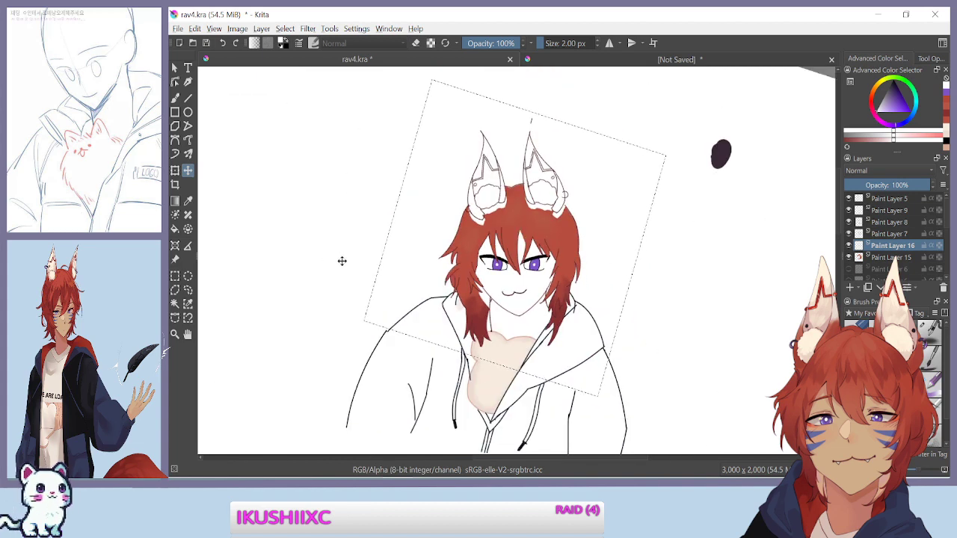
pyautogui.scroll(1, 347, 255)
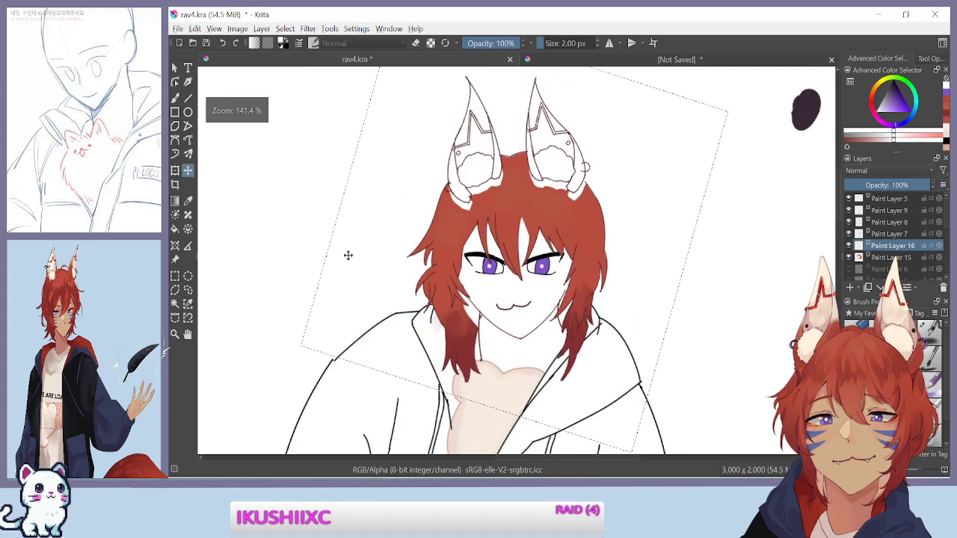
pyautogui.moveTo(357, 238)
pyautogui.mouseDown()
pyautogui.moveTo(342, 256)
pyautogui.moveTo(347, 246)
pyautogui.mouseUp()
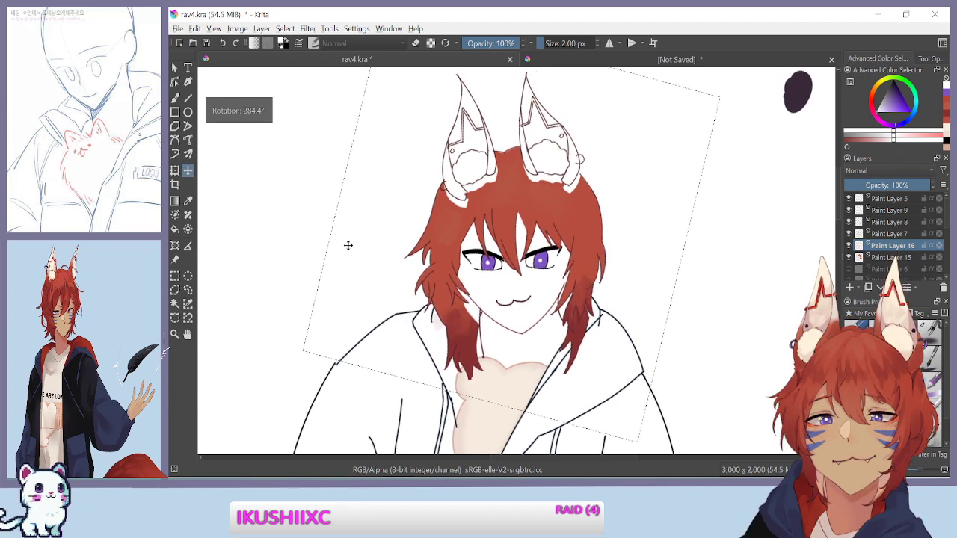
pyautogui.moveTo(396, 304); pyautogui.dragTo(355, 246)
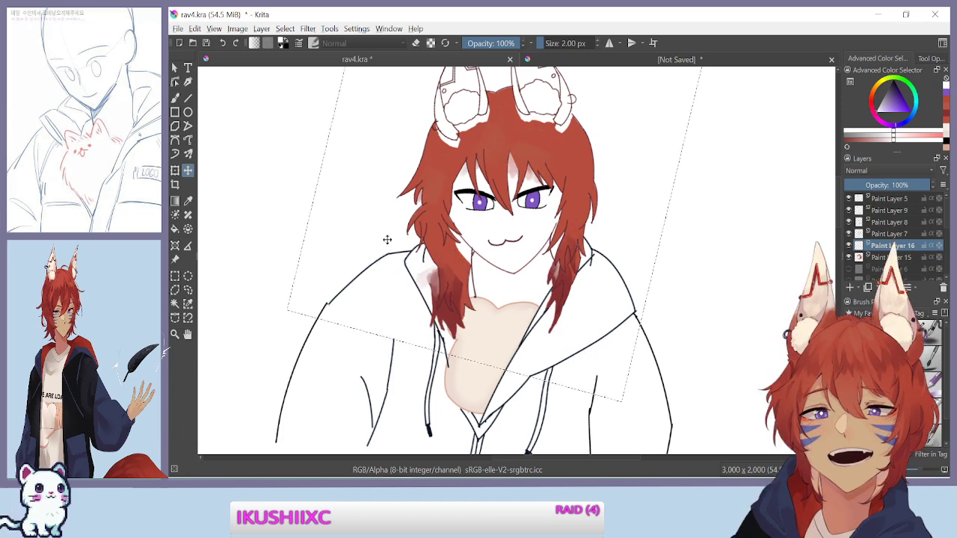
pyautogui.hotkey('ctrl', '+')
pyautogui.moveTo(325, 216); pyautogui.dragTo(326, 228)
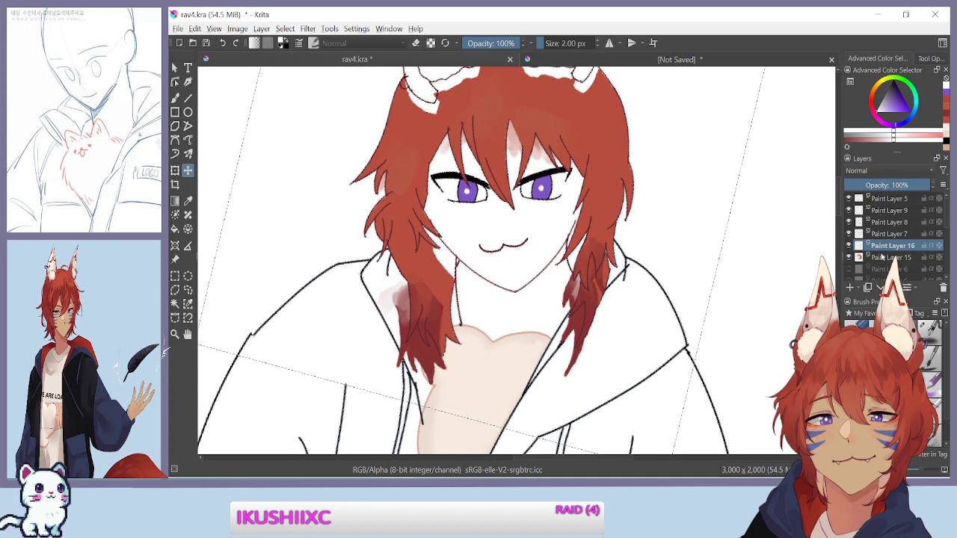
pyautogui.moveTo(314, 354); pyautogui.dragTo(323, 326)
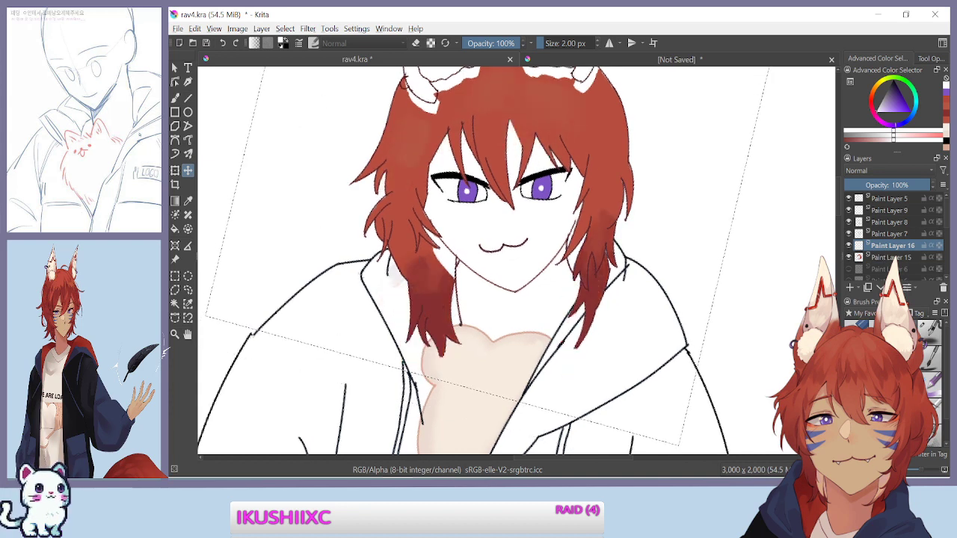
# Move the inner-ear markings on Paint Layer 8 and the ear piercings on Paint Layer 9 slightly down to fit the ears
pyautogui.click(890, 234)
pyautogui.press('-')
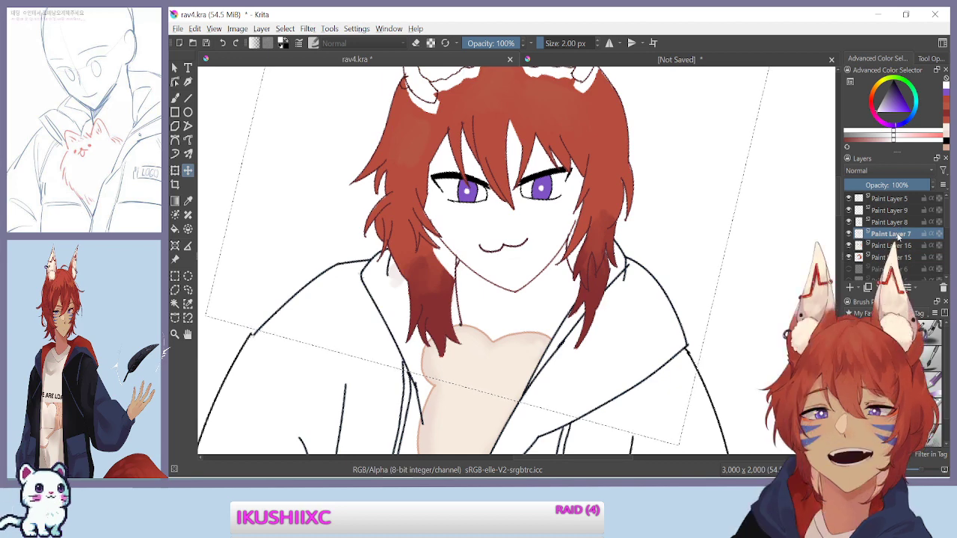
pyautogui.press('+')
pyautogui.moveTo(329, 152)
pyautogui.mouseDown()
pyautogui.moveTo(355, 203)
pyautogui.moveTo(362, 250)
pyautogui.mouseUp()
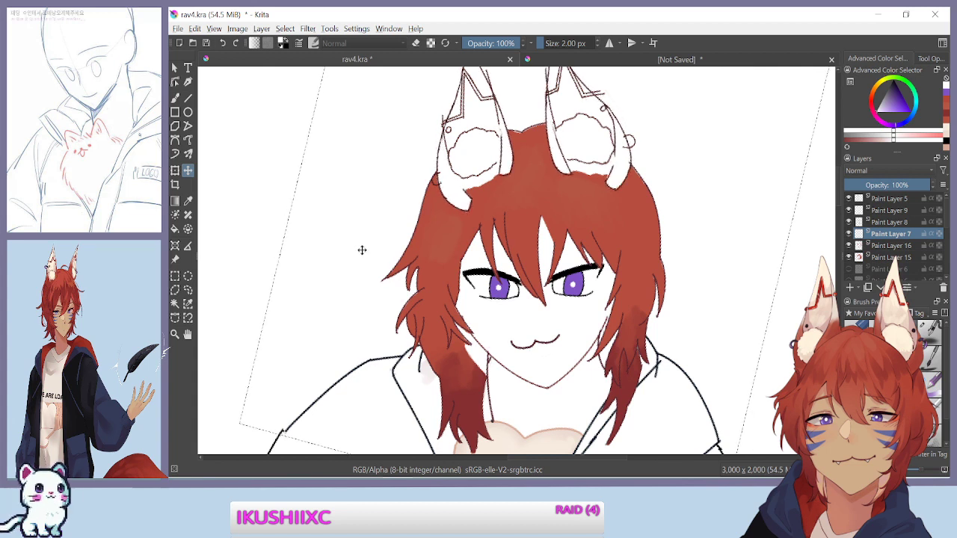
pyautogui.click(859, 224)
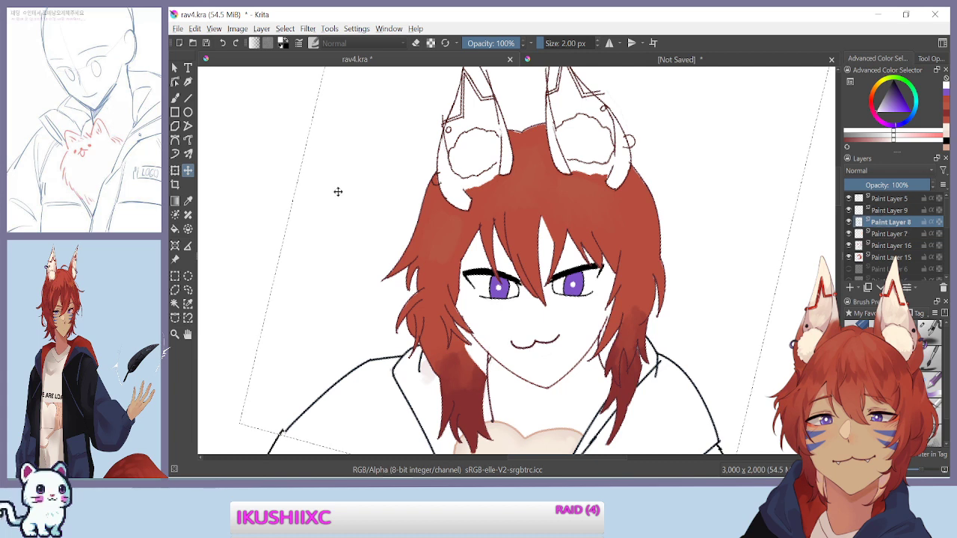
pyautogui.moveTo(342, 233); pyautogui.dragTo(341, 240)
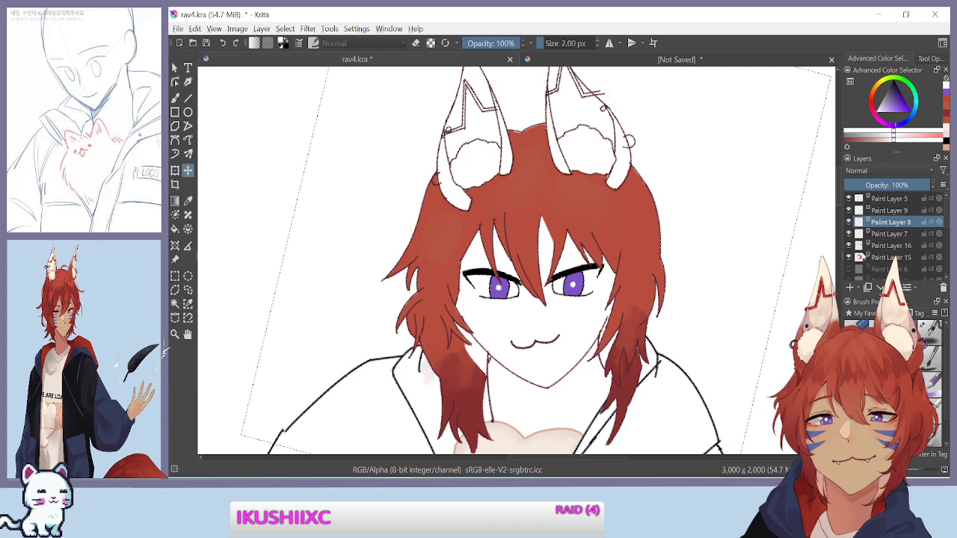
pyautogui.click(881, 211)
pyautogui.moveTo(328, 240); pyautogui.dragTo(329, 254)
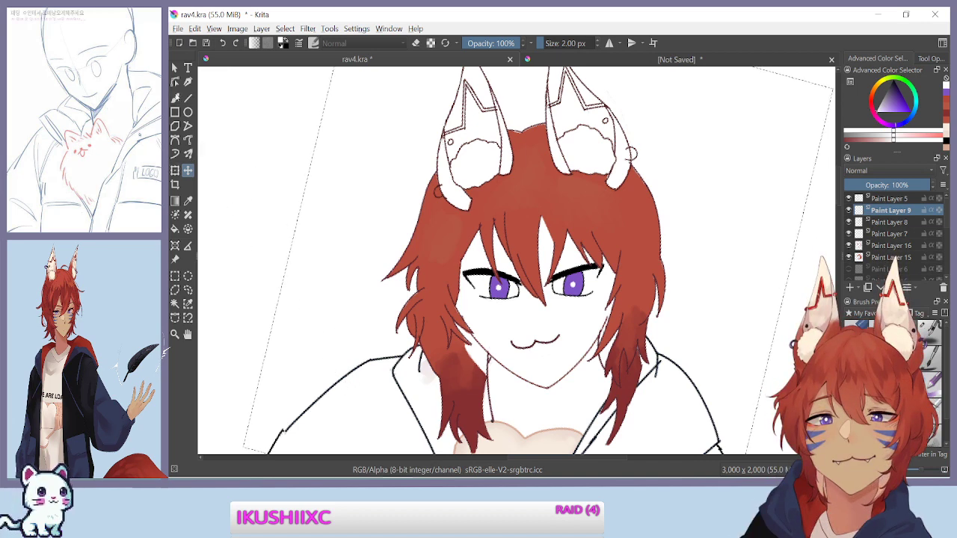
# Make Paint Layer 17 active for brush painting and sample the dark purple from the reference artwork's iris
pyautogui.click(175, 98)
pyautogui.hotkey('ctrl', '+')
pyautogui.hotkey('ctrl', '+')
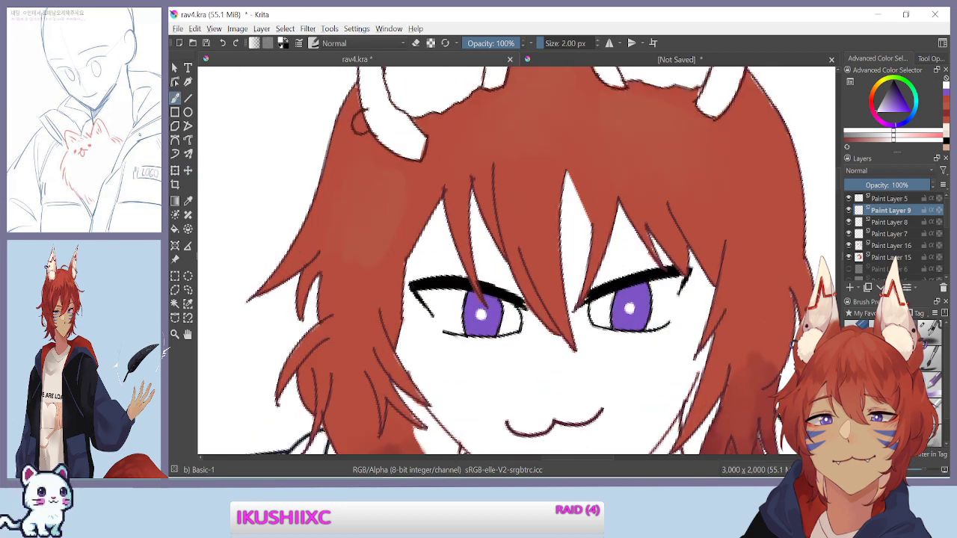
pyautogui.scroll(-5, 880, 252)
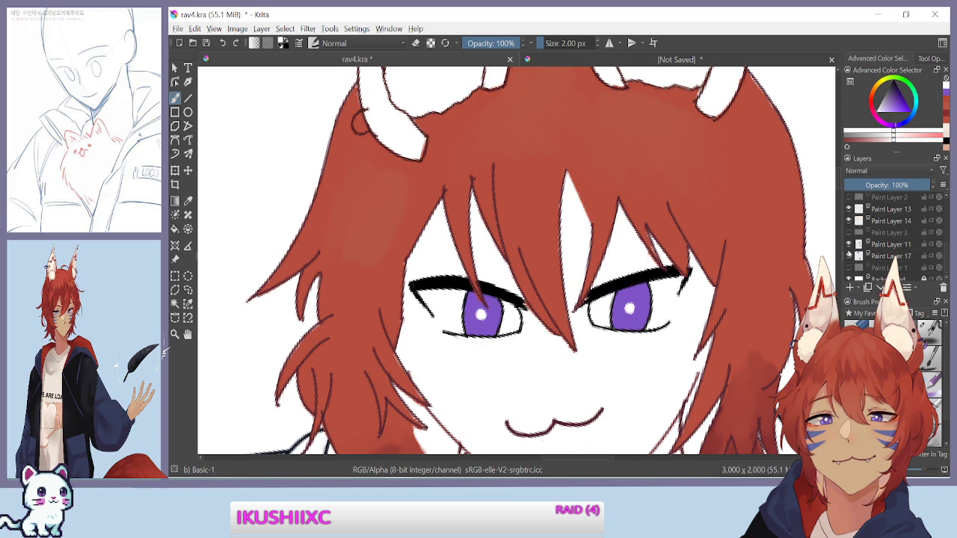
pyautogui.click(898, 257)
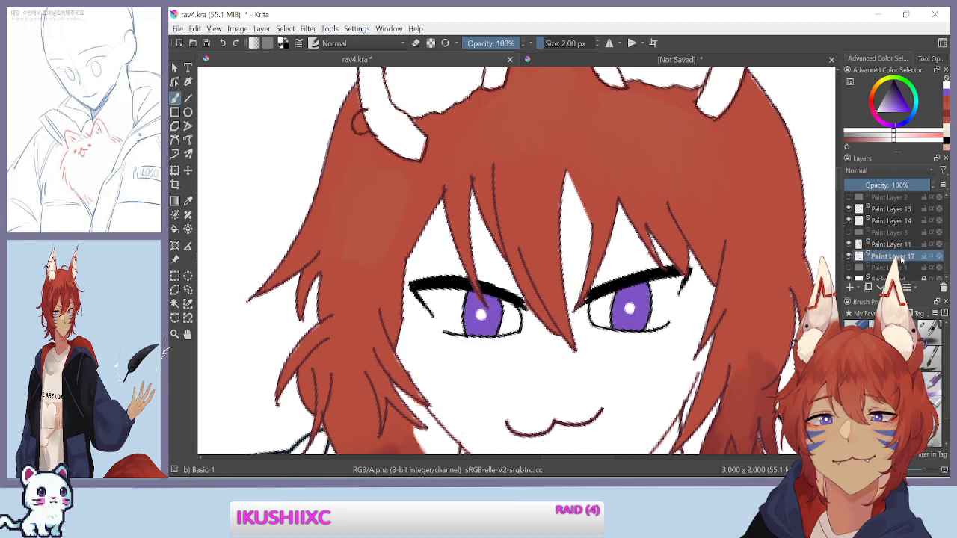
pyautogui.press('+')
pyautogui.moveTo(403, 406); pyautogui.dragTo(429, 360)
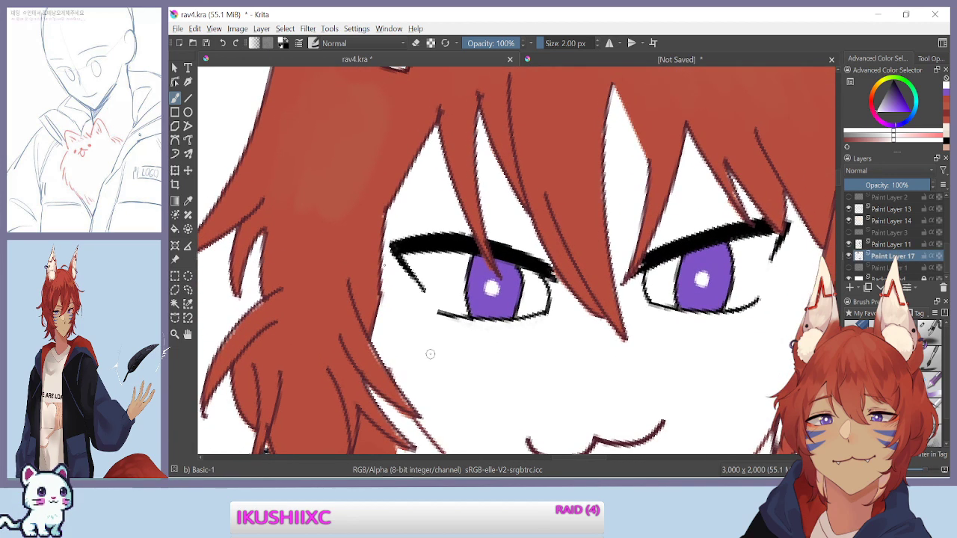
pyautogui.click(668, 61)
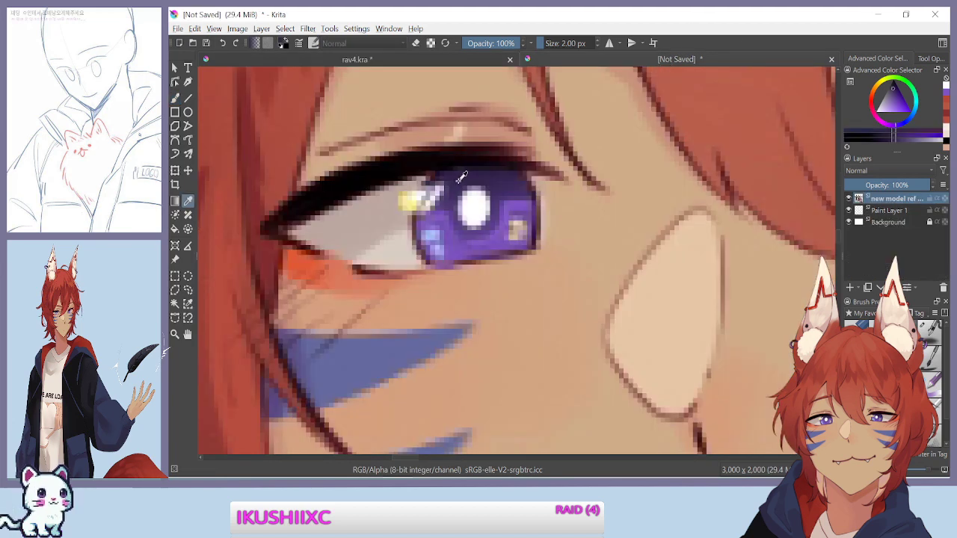
pyautogui.click(451, 60)
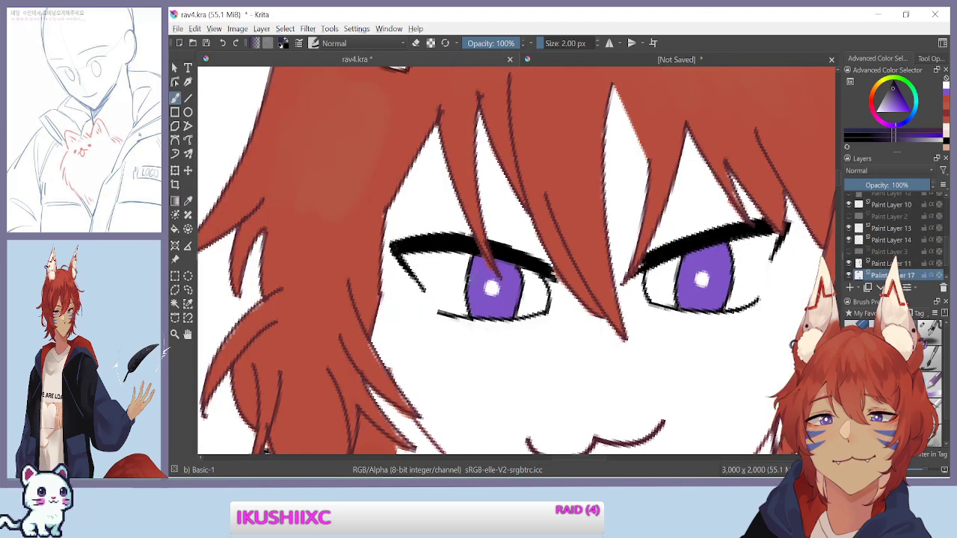
# Make Paint Layer 15 active and nudge the red hair colour very slightly to match the strand outlines around the eyes
pyautogui.scroll(1, 469, 281)
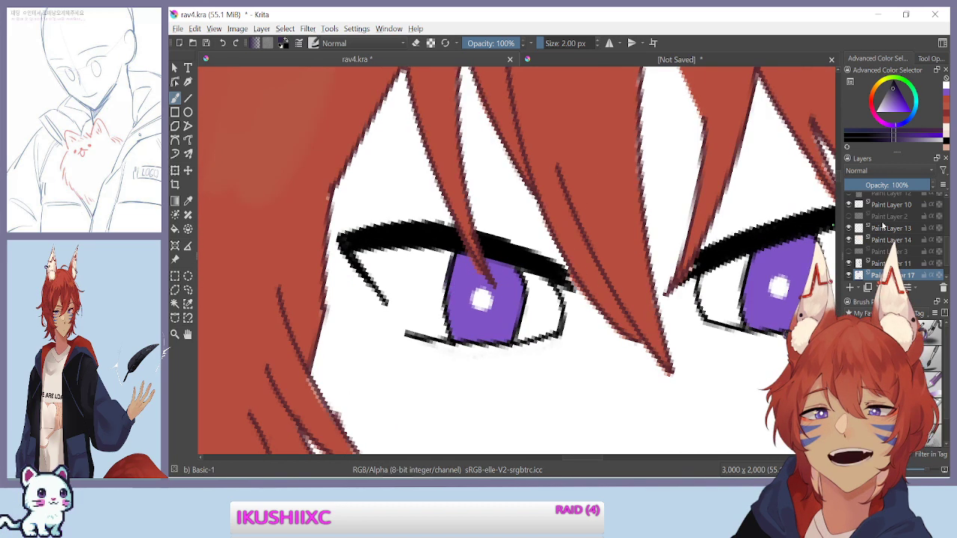
pyautogui.scroll(-2, 894, 232)
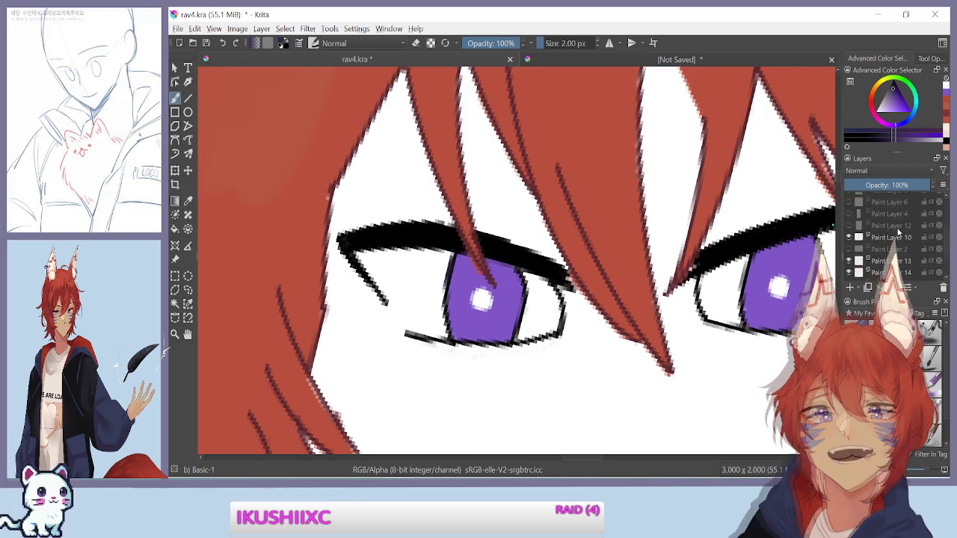
pyautogui.scroll(3, 890, 249)
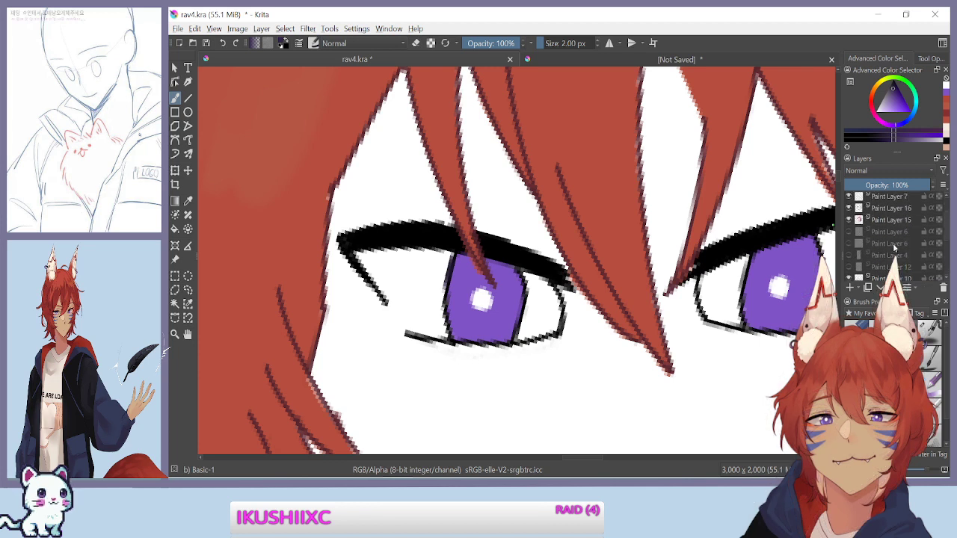
pyautogui.click(888, 256)
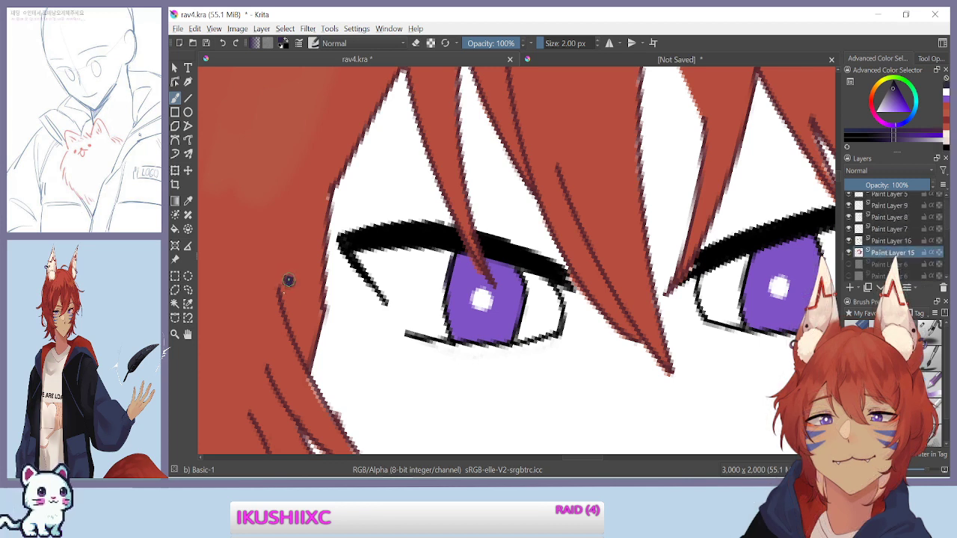
pyautogui.click(187, 172)
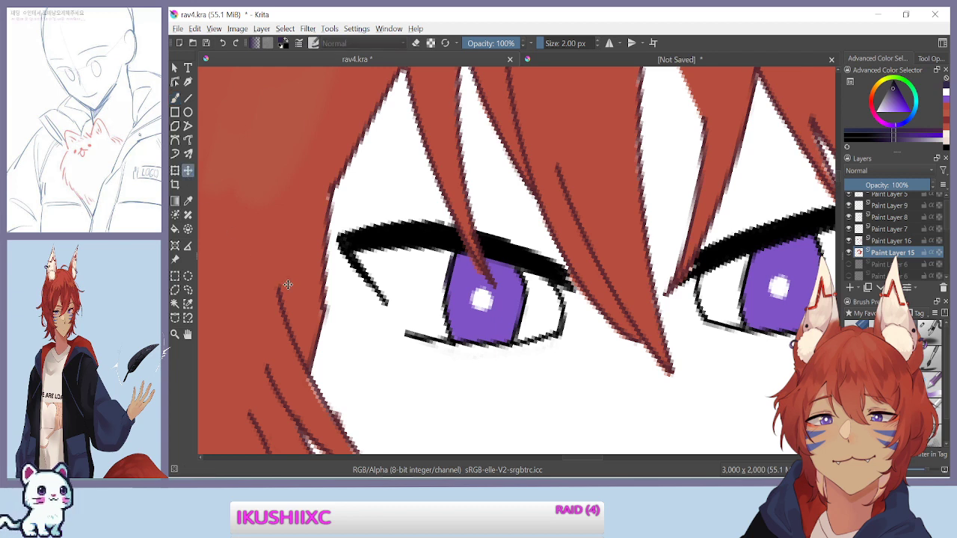
pyautogui.moveTo(288, 284); pyautogui.dragTo(288, 280)
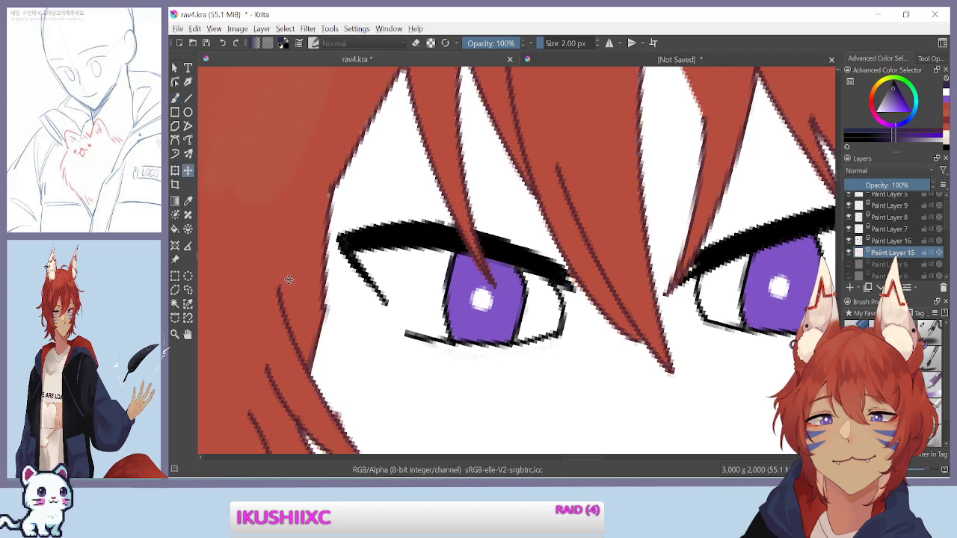
pyautogui.press('Up')
pyautogui.press('Left')
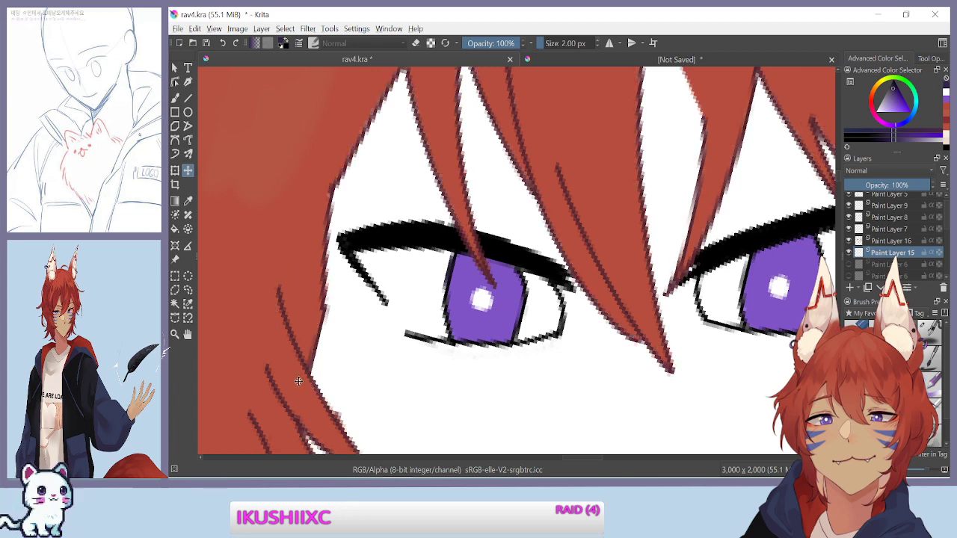
# Hide and show Paint Layer 15 again to check its contents around the eyes
pyautogui.click(175, 99)
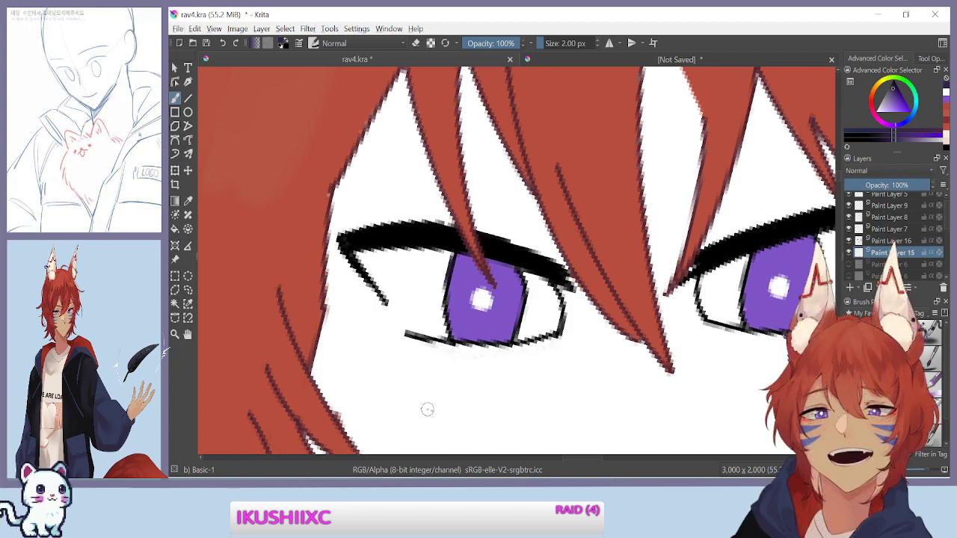
pyautogui.moveTo(383, 273)
pyautogui.mouseDown()
pyautogui.moveTo(399, 320)
pyautogui.moveTo(386, 290)
pyautogui.moveTo(320, 250)
pyautogui.moveTo(272, 297)
pyautogui.mouseUp()
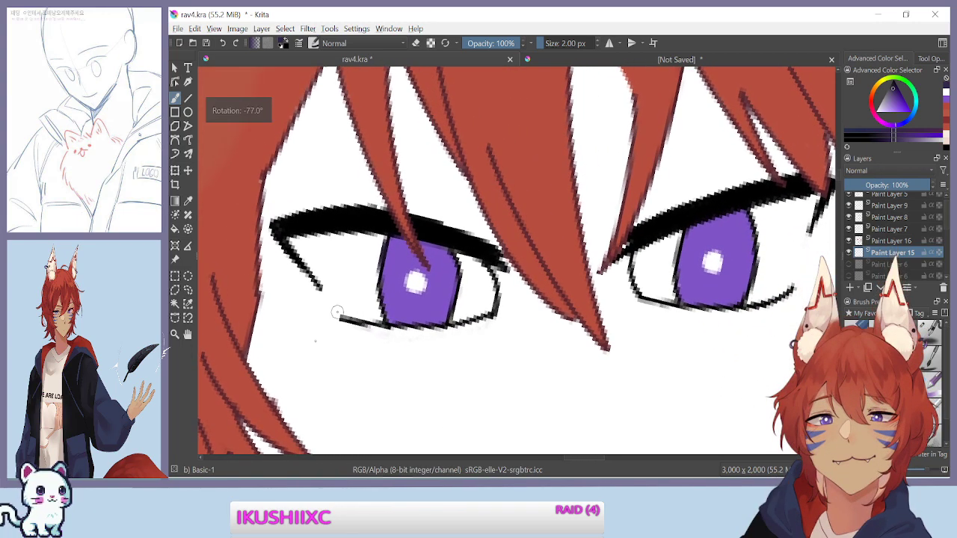
pyautogui.hotkey('ctrl', '+')
pyautogui.moveTo(393, 295); pyautogui.dragTo(396, 300)
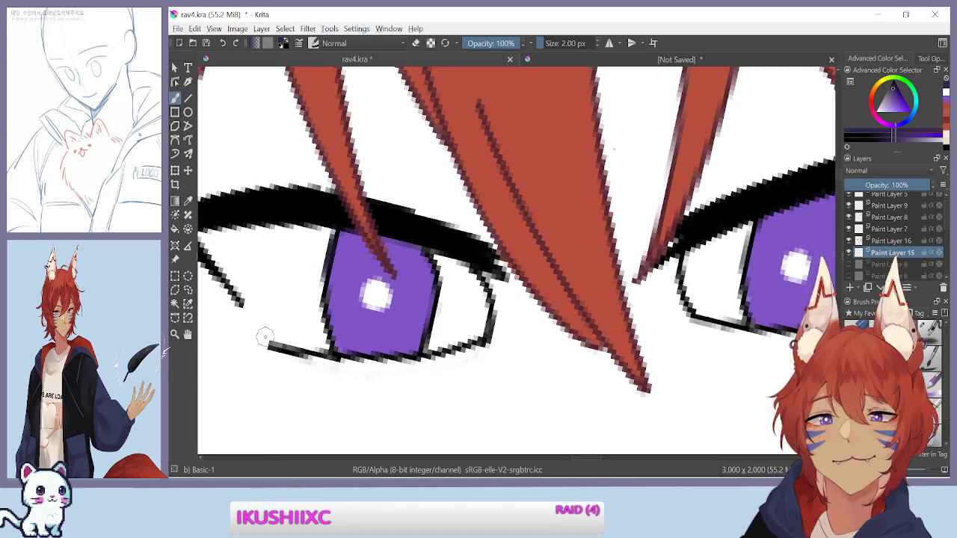
pyautogui.click(850, 254)
pyautogui.click(850, 253)
pyautogui.scroll(-3, 885, 245)
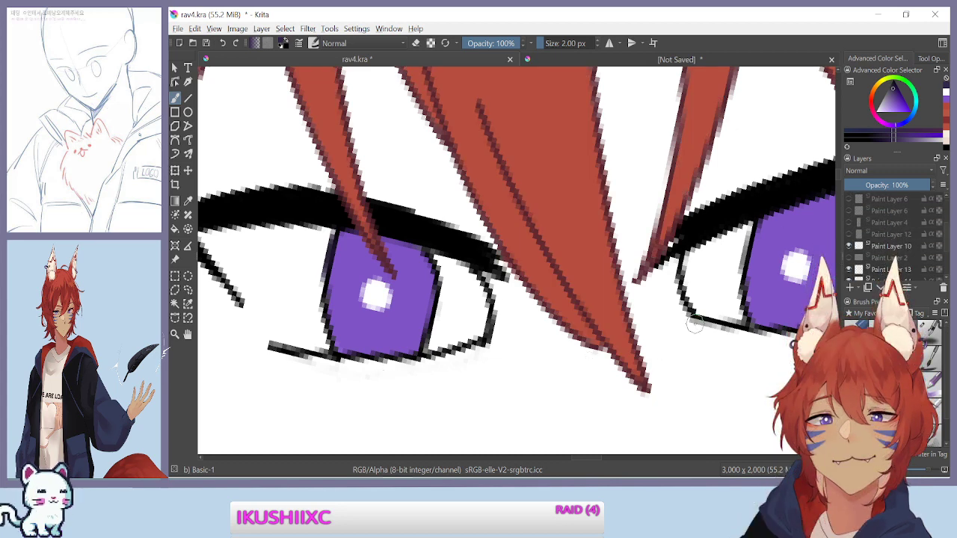
# Make Paint Layer 17 active and paint dark purple shading across the upper iris of the eye on the picture's left
pyautogui.scroll(-3, 853, 272)
pyautogui.click(848, 252)
pyautogui.click(848, 252)
pyautogui.click(880, 251)
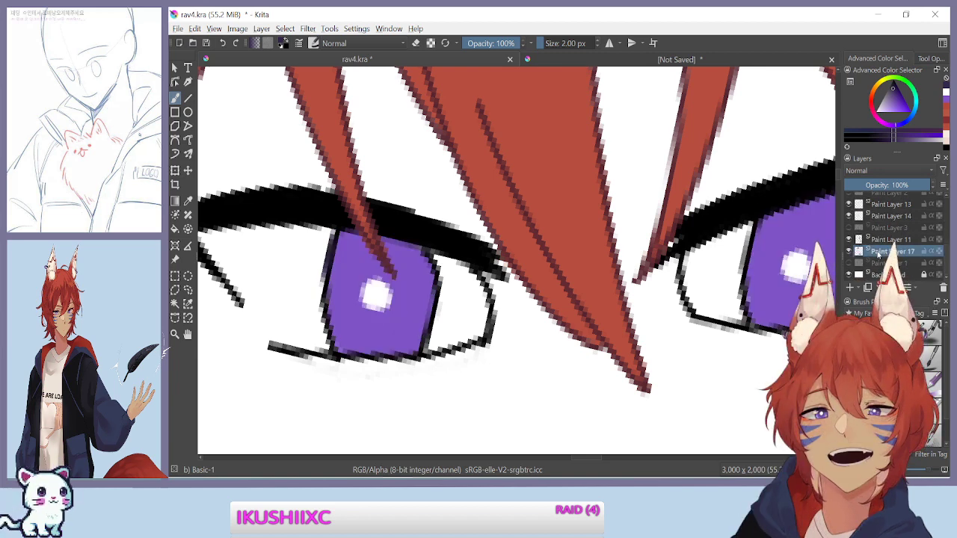
pyautogui.moveTo(411, 253)
pyautogui.mouseDown()
pyautogui.moveTo(426, 284)
pyautogui.moveTo(416, 258)
pyautogui.moveTo(411, 288)
pyautogui.moveTo(405, 254)
pyautogui.moveTo(400, 284)
pyautogui.moveTo(400, 258)
pyautogui.moveTo(389, 265)
pyautogui.moveTo(387, 257)
pyautogui.mouseUp()
pyautogui.moveTo(274, 344)
pyautogui.mouseDown()
pyautogui.moveTo(264, 330)
pyautogui.moveTo(331, 212)
pyautogui.moveTo(357, 181)
pyautogui.moveTo(377, 178)
pyautogui.moveTo(366, 160)
pyautogui.mouseUp()
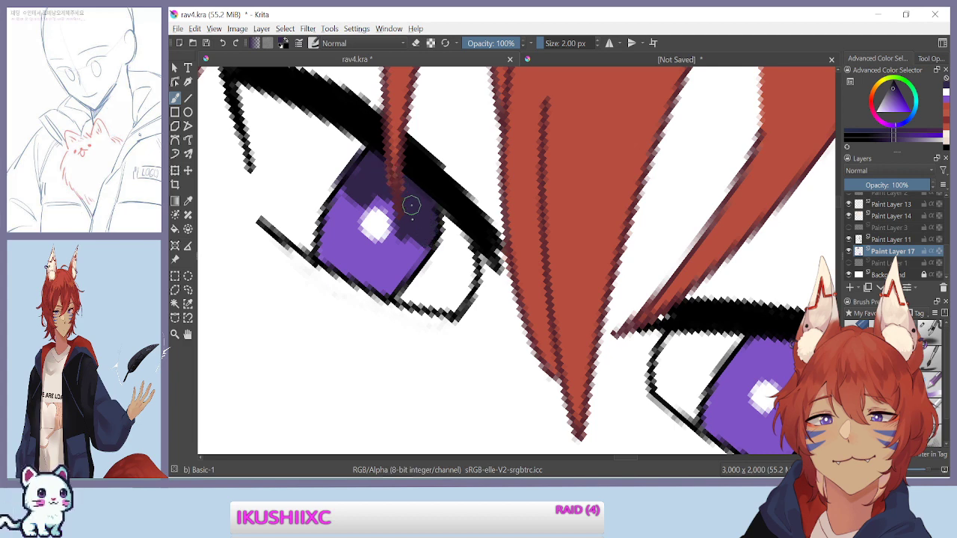
# Even out the lower edge of the dark purple shading across the iris of the eye on the picture's left
pyautogui.press('+')
pyautogui.press('+')
pyautogui.press('4')
pyautogui.press('4')
pyautogui.moveTo(274, 391); pyautogui.dragTo(481, 383)
pyautogui.moveTo(380, 274); pyautogui.dragTo(410, 257)
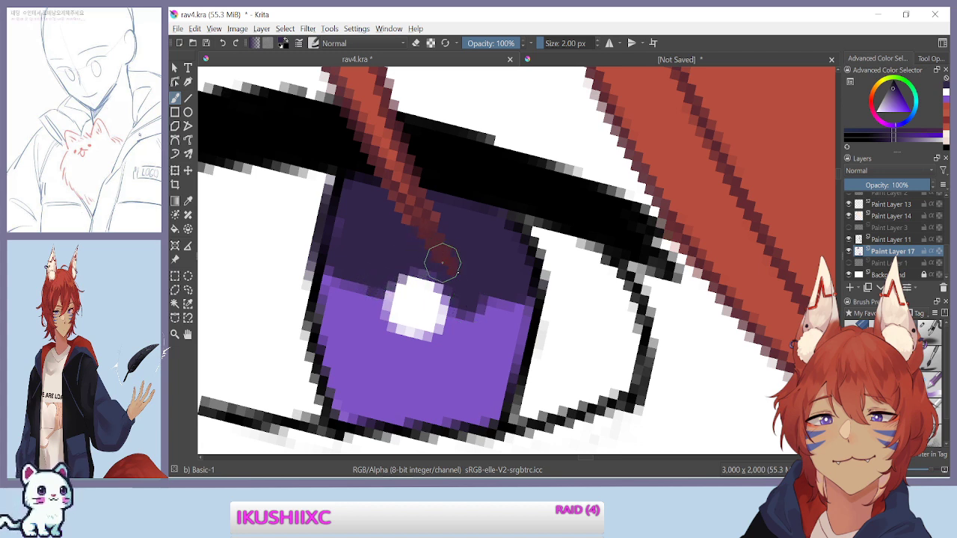
pyautogui.moveTo(472, 293); pyautogui.dragTo(475, 314)
pyautogui.moveTo(337, 320); pyautogui.dragTo(342, 162)
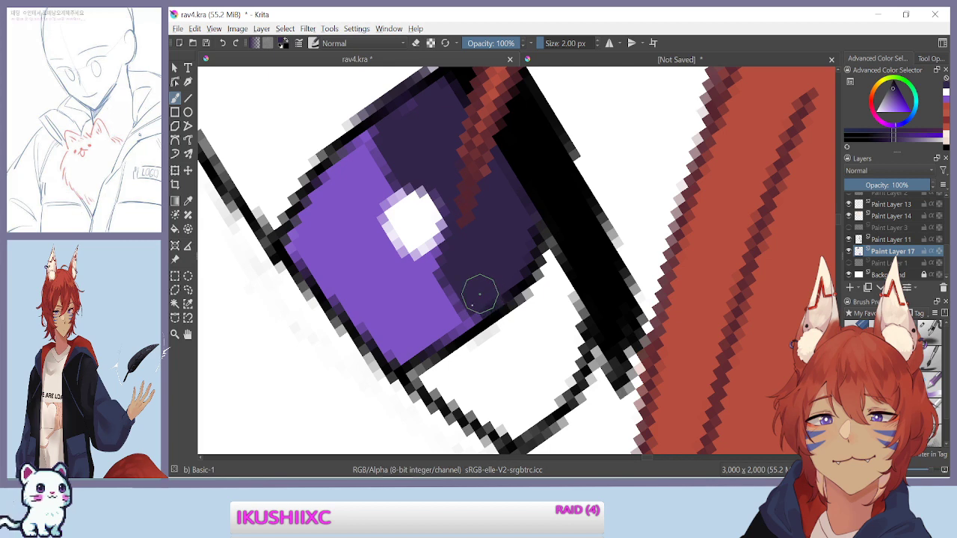
pyautogui.moveTo(363, 165); pyautogui.dragTo(360, 313)
pyautogui.moveTo(341, 264)
pyautogui.mouseDown()
pyautogui.moveTo(333, 290)
pyautogui.moveTo(349, 302)
pyautogui.moveTo(372, 299)
pyautogui.mouseUp()
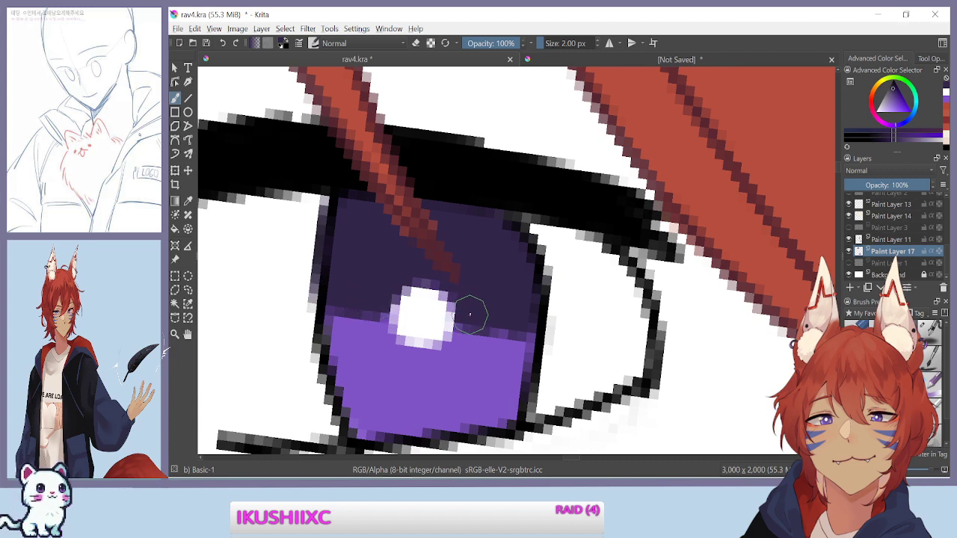
# Touch up the dark purple shading's edge on both sides of the white highlight, undoing one stray stroke
pyautogui.moveTo(471, 314); pyautogui.dragTo(346, 329)
pyautogui.moveTo(405, 336); pyautogui.dragTo(392, 319)
pyautogui.scroll(6, 401, 348)
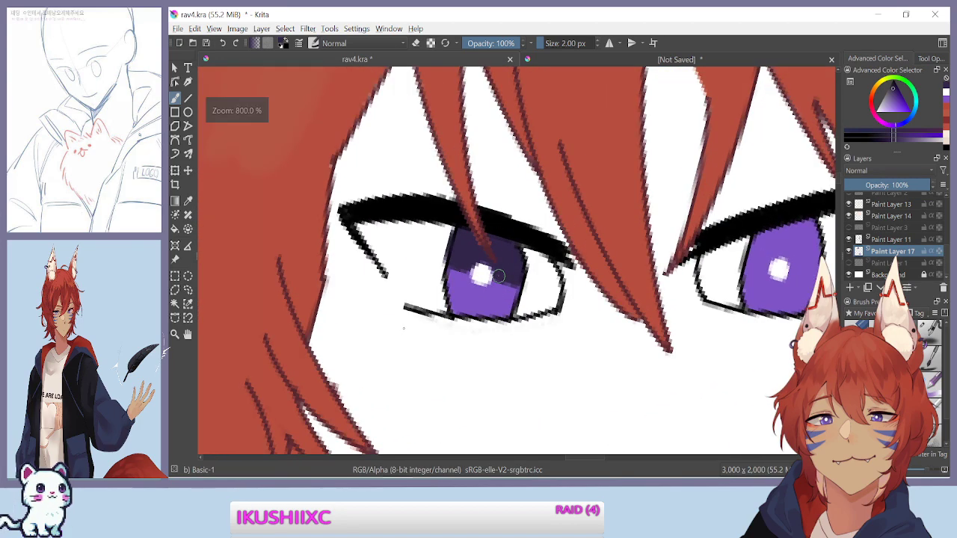
pyautogui.moveTo(348, 354)
pyautogui.mouseDown()
pyautogui.moveTo(321, 285)
pyautogui.moveTo(352, 154)
pyautogui.mouseUp()
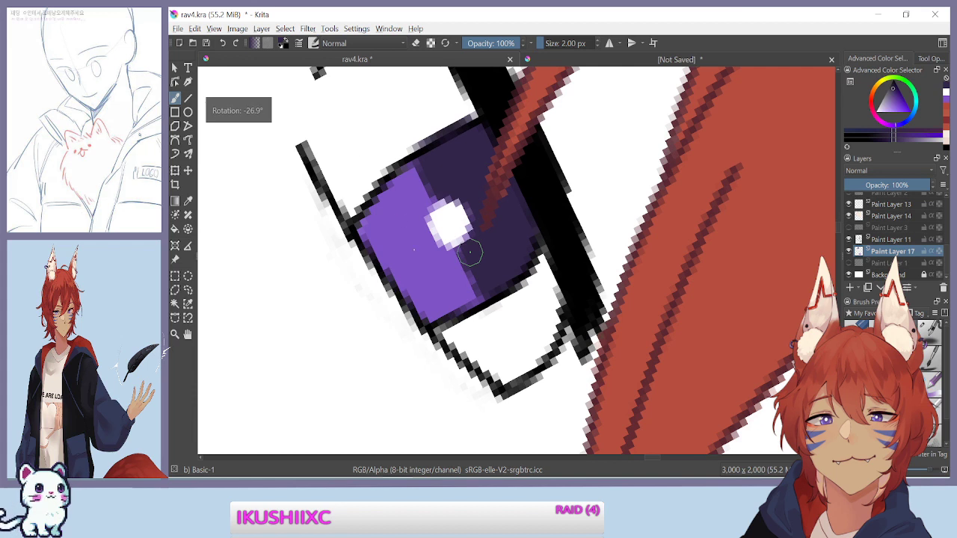
pyautogui.moveTo(493, 292)
pyautogui.mouseDown()
pyautogui.moveTo(469, 254)
pyautogui.moveTo(495, 283)
pyautogui.mouseUp()
pyautogui.hotkey('ctrl', 'z')
pyautogui.press('e')
pyautogui.moveTo(448, 150); pyautogui.dragTo(436, 168)
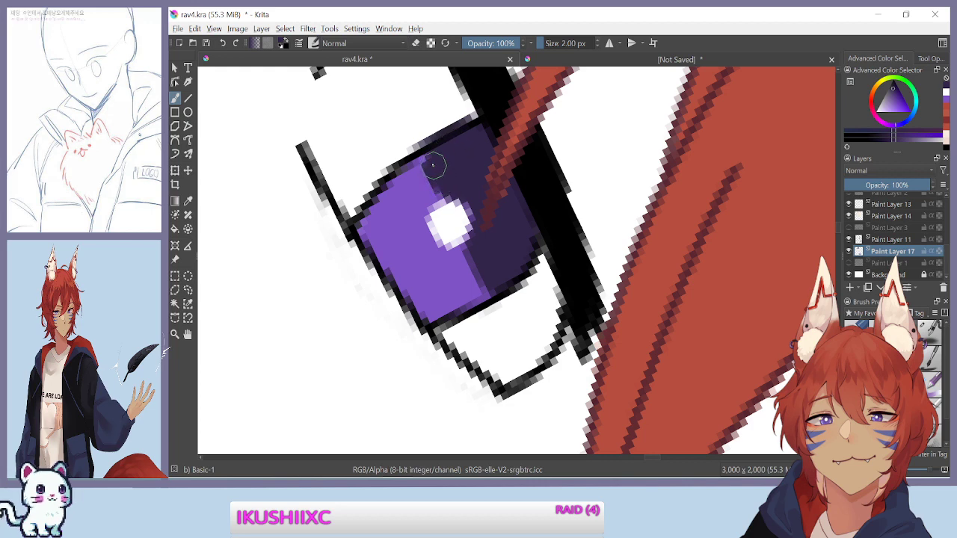
# Paint dark purple shading across the upper iris of the eye on the picture's right, above and around the white highlight
pyautogui.moveTo(301, 174)
pyautogui.mouseDown()
pyautogui.moveTo(280, 205)
pyautogui.moveTo(300, 375)
pyautogui.mouseUp()
pyautogui.moveTo(394, 258); pyautogui.dragTo(502, 457)
pyautogui.moveTo(559, 247); pyautogui.dragTo(549, 288)
pyautogui.hotkey('ctrl', 'z')
pyautogui.moveTo(549, 243)
pyautogui.mouseDown()
pyautogui.moveTo(535, 271)
pyautogui.moveTo(541, 251)
pyautogui.moveTo(531, 252)
pyautogui.moveTo(527, 230)
pyautogui.moveTo(543, 170)
pyautogui.moveTo(554, 158)
pyautogui.moveTo(580, 160)
pyautogui.moveTo(600, 118)
pyautogui.mouseUp()
pyautogui.moveTo(388, 395)
pyautogui.mouseDown()
pyautogui.moveTo(364, 296)
pyautogui.moveTo(367, 232)
pyautogui.mouseUp()
pyautogui.moveTo(509, 224); pyautogui.dragTo(508, 261)
pyautogui.moveTo(506, 226)
pyautogui.mouseDown()
pyautogui.moveTo(535, 190)
pyautogui.moveTo(565, 223)
pyautogui.moveTo(617, 149)
pyautogui.moveTo(624, 165)
pyautogui.moveTo(636, 148)
pyautogui.moveTo(667, 181)
pyautogui.moveTo(674, 204)
pyautogui.moveTo(635, 233)
pyautogui.moveTo(681, 237)
pyautogui.mouseUp()
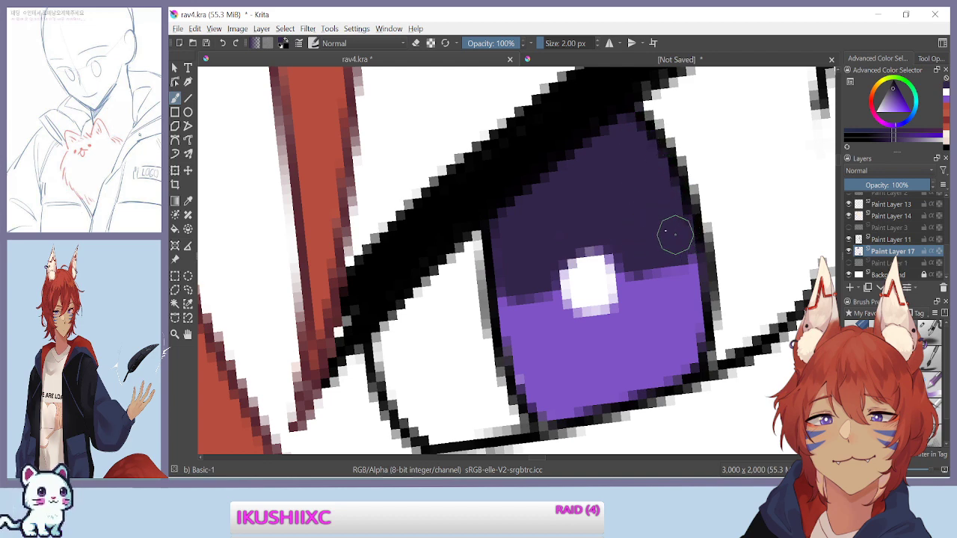
# Review the shaded eyes, the ears and the hoodie line art together with the layer order
pyautogui.scroll(-8, 622, 242)
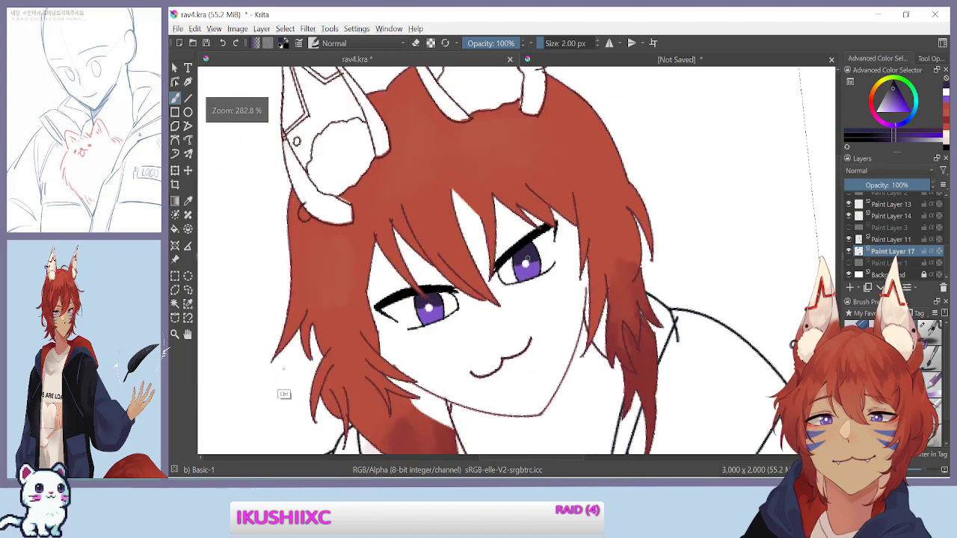
pyautogui.scroll(-2, 283, 368)
pyautogui.moveTo(288, 390)
pyautogui.mouseDown()
pyautogui.moveTo(301, 316)
pyautogui.moveTo(322, 286)
pyautogui.moveTo(316, 350)
pyautogui.mouseUp()
pyautogui.scroll(1, 322, 278)
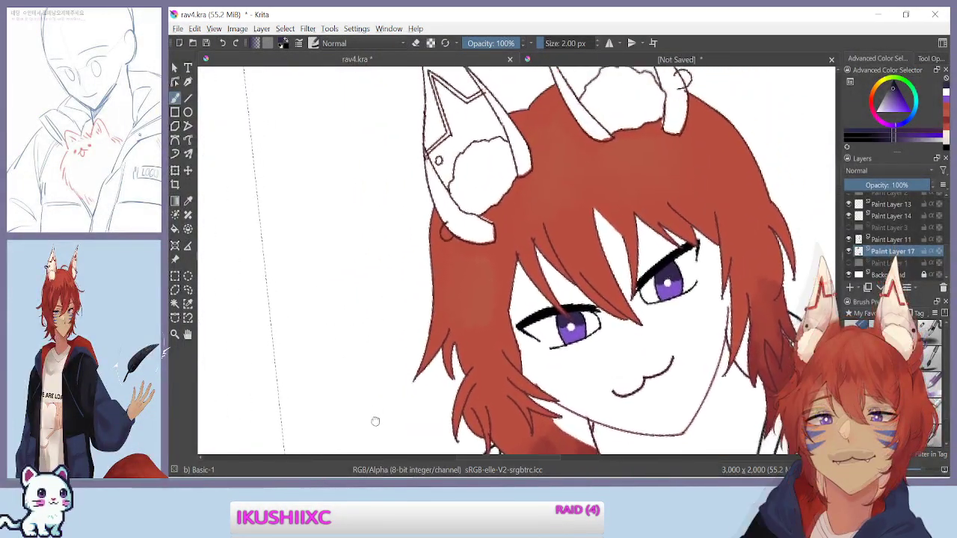
pyautogui.moveTo(376, 422)
pyautogui.mouseDown()
pyautogui.moveTo(364, 314)
pyautogui.moveTo(355, 479)
pyautogui.mouseUp()
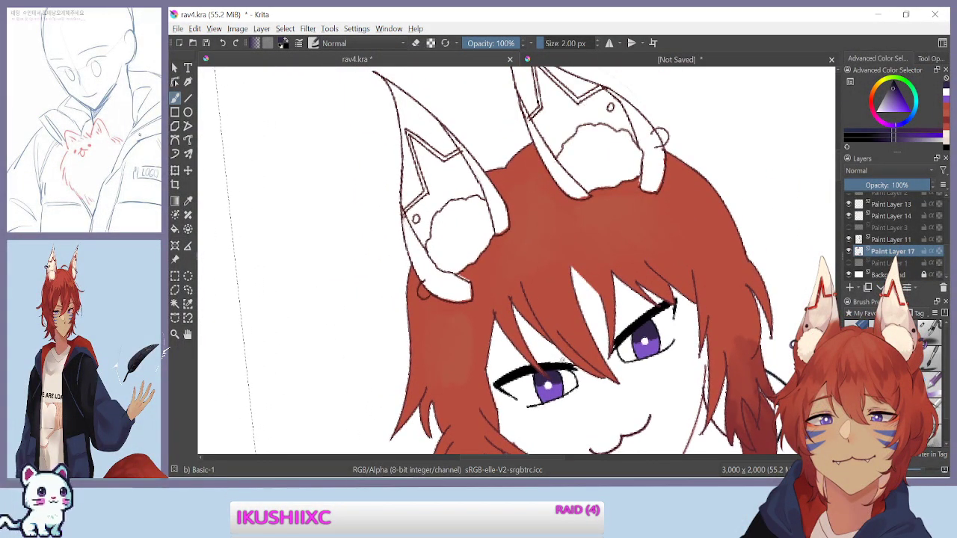
pyautogui.scroll(5, 863, 249)
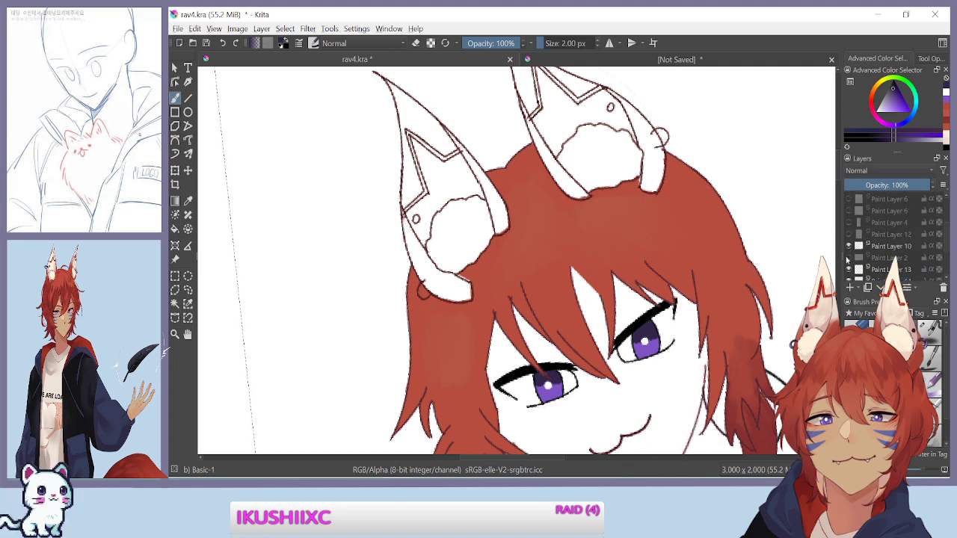
pyautogui.scroll(-1, 849, 267)
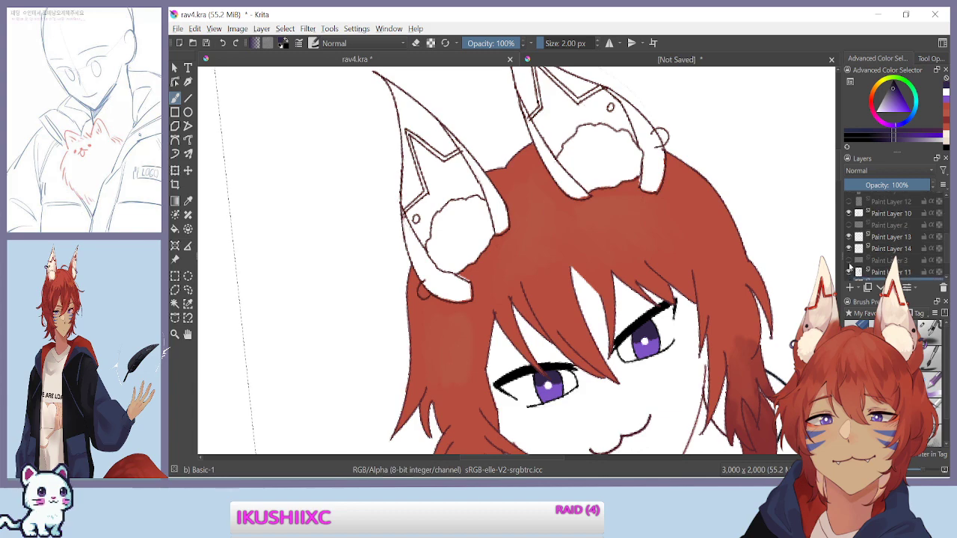
pyautogui.scroll(-1, 799, 251)
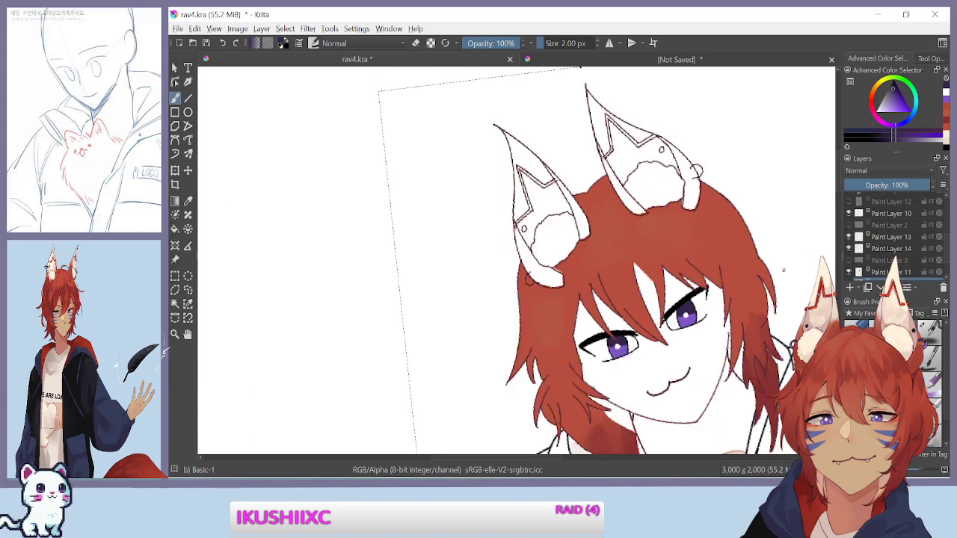
pyautogui.moveTo(458, 365); pyautogui.dragTo(538, 245)
pyautogui.moveTo(432, 355); pyautogui.dragTo(272, 194)
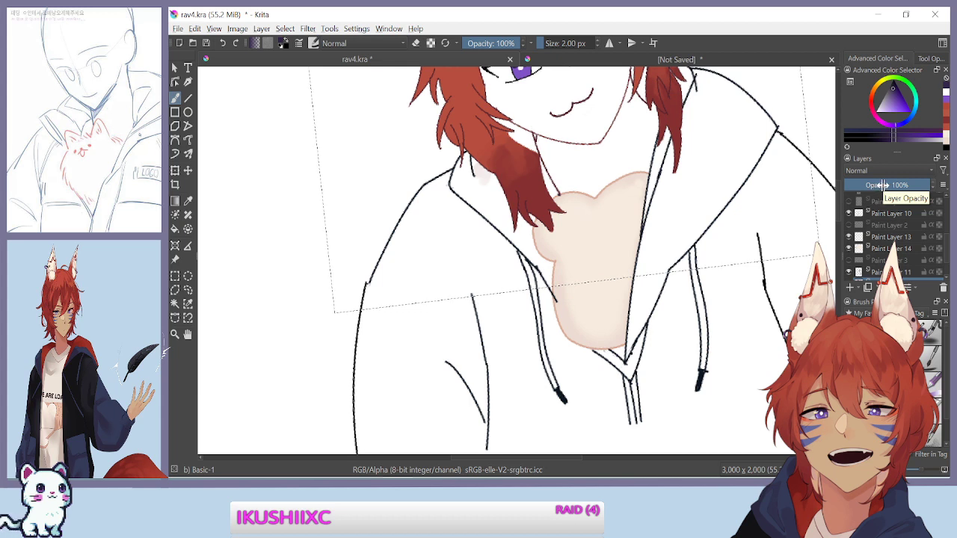
pyautogui.moveTo(938, 266)
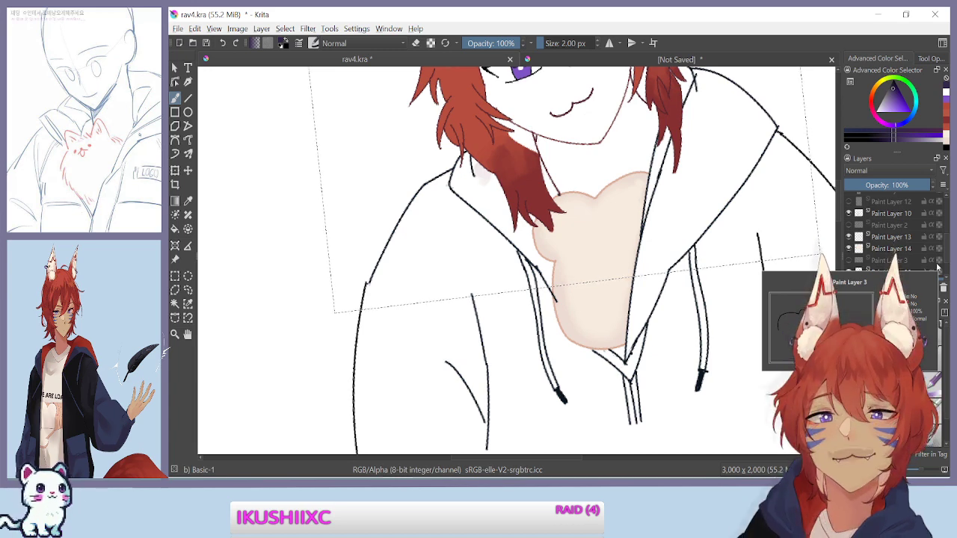
pyautogui.moveTo(255, 186); pyautogui.dragTo(302, 162)
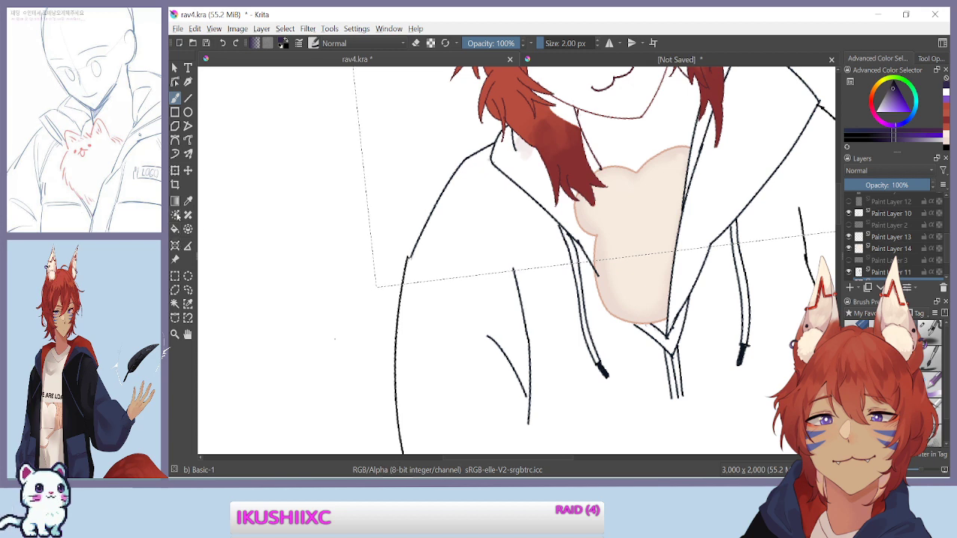
# Clear the active selection around the character with the rectangular selection tool and return to the Freehand Brush
pyautogui.click(176, 276)
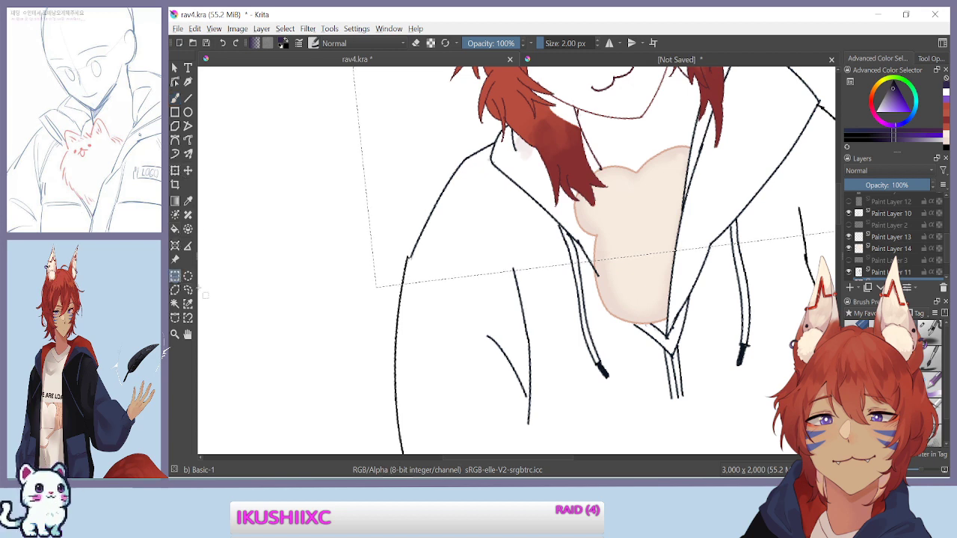
pyautogui.click(212, 293)
pyautogui.click(175, 98)
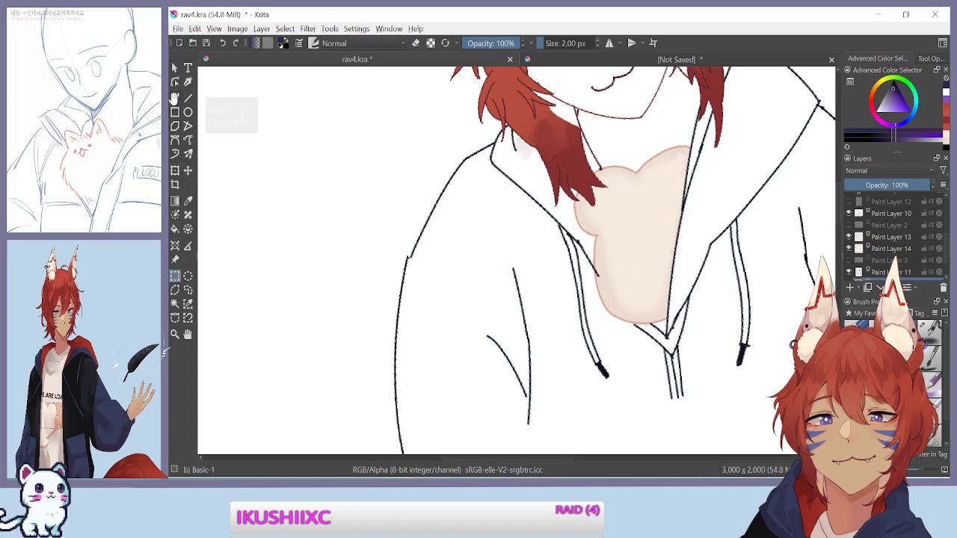
pyautogui.moveTo(295, 172)
pyautogui.mouseDown()
pyautogui.moveTo(376, 233)
pyautogui.moveTo(277, 289)
pyautogui.moveTo(250, 212)
pyautogui.moveTo(223, 180)
pyautogui.mouseUp()
pyautogui.moveTo(277, 214)
pyautogui.mouseDown()
pyautogui.moveTo(241, 186)
pyautogui.moveTo(280, 210)
pyautogui.moveTo(313, 177)
pyautogui.mouseUp()
pyautogui.moveTo(282, 245)
pyautogui.mouseDown()
pyautogui.moveTo(316, 264)
pyautogui.moveTo(309, 242)
pyautogui.moveTo(295, 314)
pyautogui.moveTo(276, 254)
pyautogui.mouseUp()
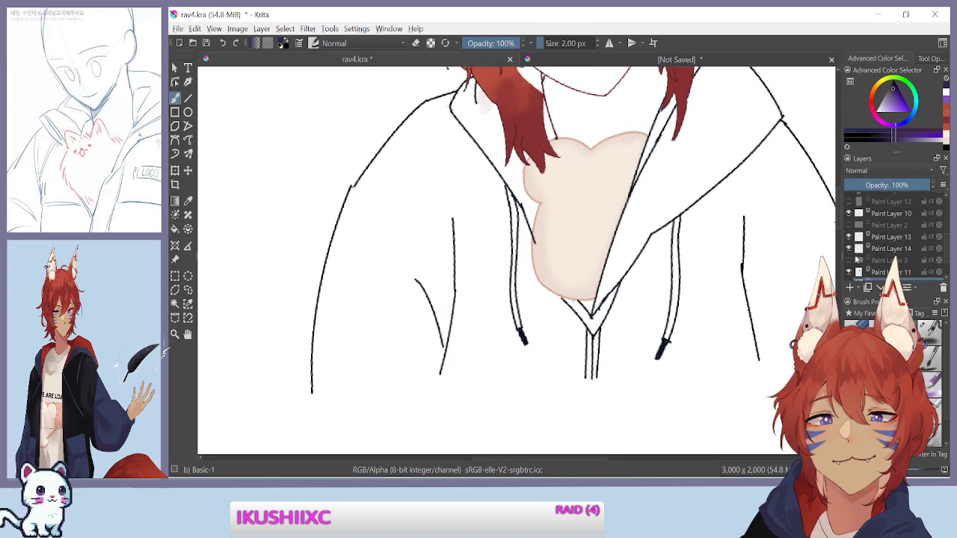
# Hide and show Paint Layer 14 and Paint Layer 10 to check which parts of the hoodie line art they hold
pyautogui.scroll(-2, 887, 243)
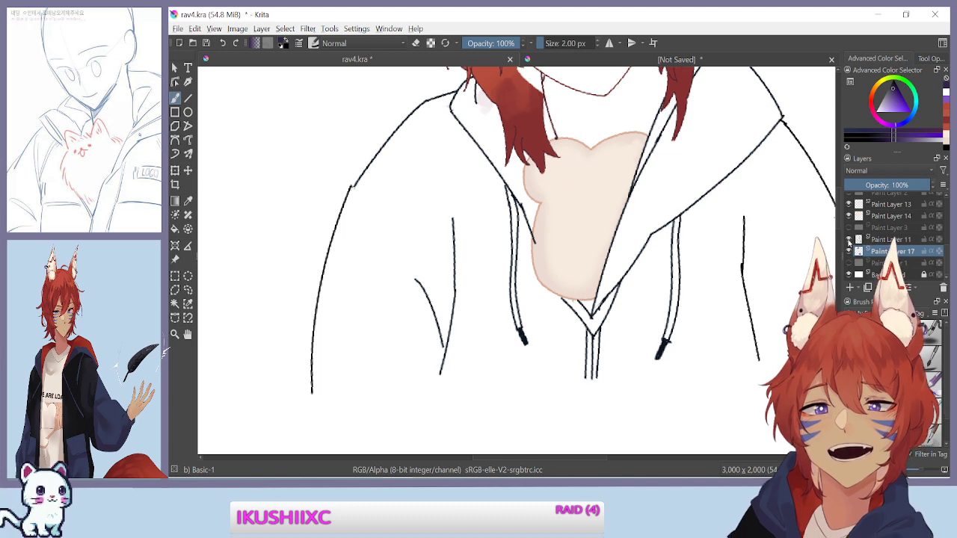
pyautogui.scroll(2, 885, 236)
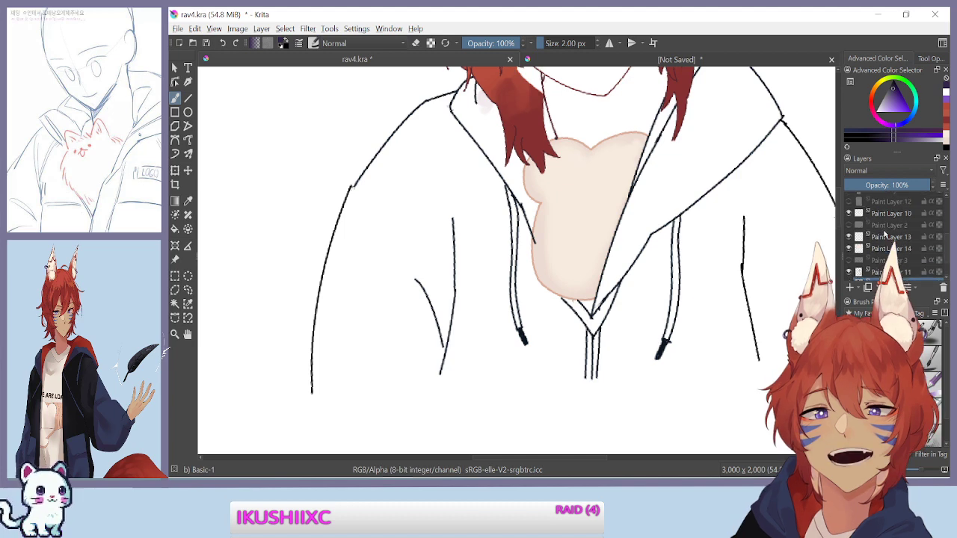
pyautogui.click(849, 250)
pyautogui.click(850, 250)
pyautogui.click(850, 247)
pyautogui.click(849, 247)
pyautogui.click(850, 214)
pyautogui.click(850, 214)
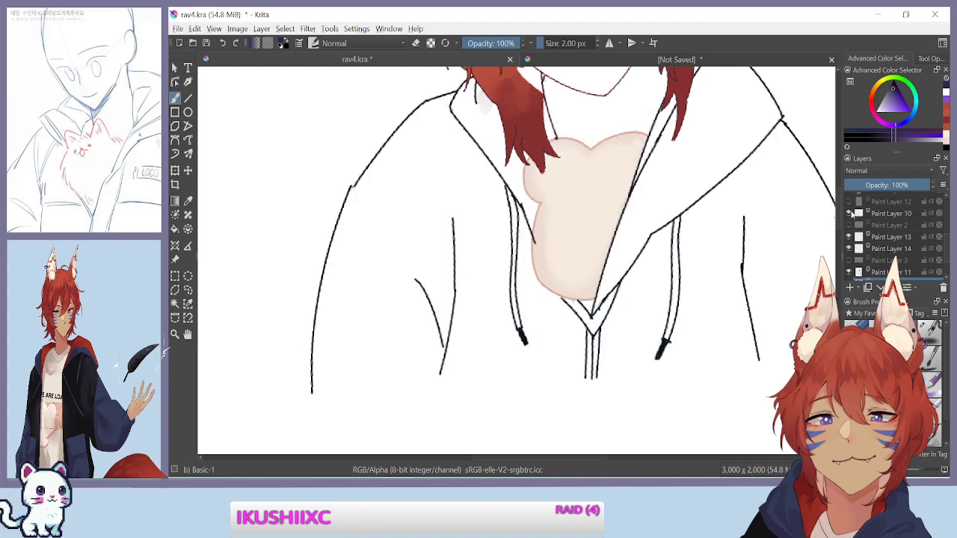
# Recheck Paint Layer 10's visibility and add a new paint layer directly above Paint Layer 2
pyautogui.scroll(2, 891, 236)
pyautogui.click(886, 258)
pyautogui.click(850, 246)
pyautogui.click(849, 246)
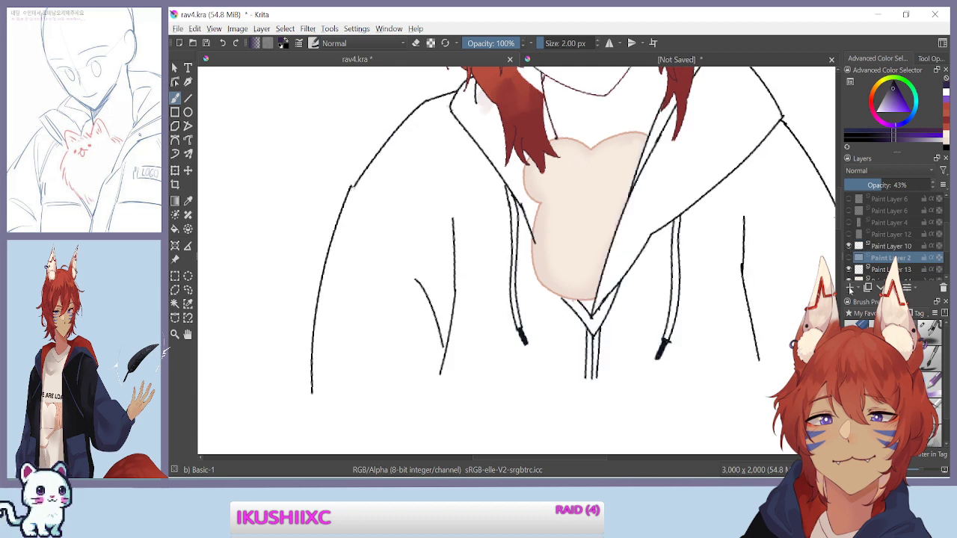
pyautogui.click(850, 289)
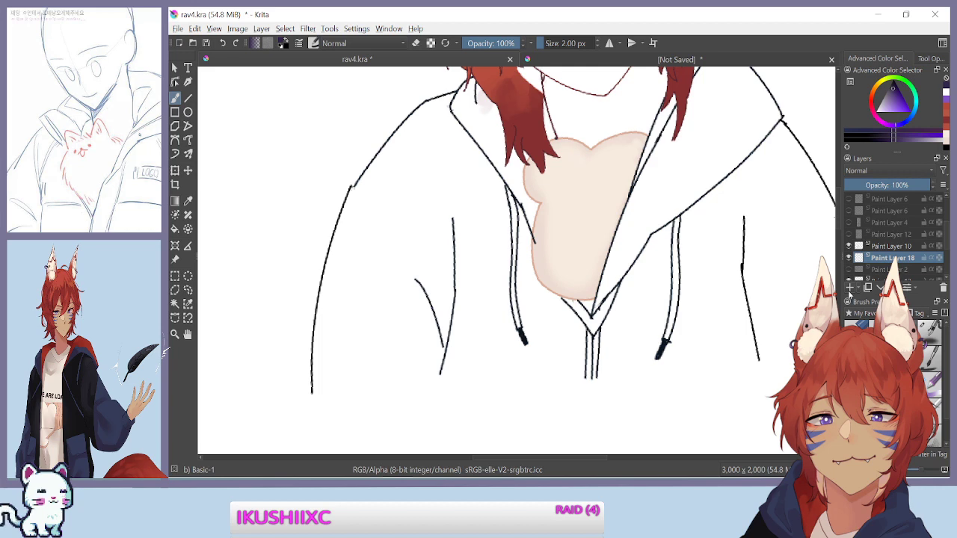
# Switch to the unsaved reference document and sample the navy blue from the character's hood
pyautogui.click(553, 62)
pyautogui.press('-')
pyautogui.press('-')
pyautogui.press('-')
pyautogui.moveTo(393, 357); pyautogui.dragTo(393, 383)
pyautogui.scroll(-5, 394, 383)
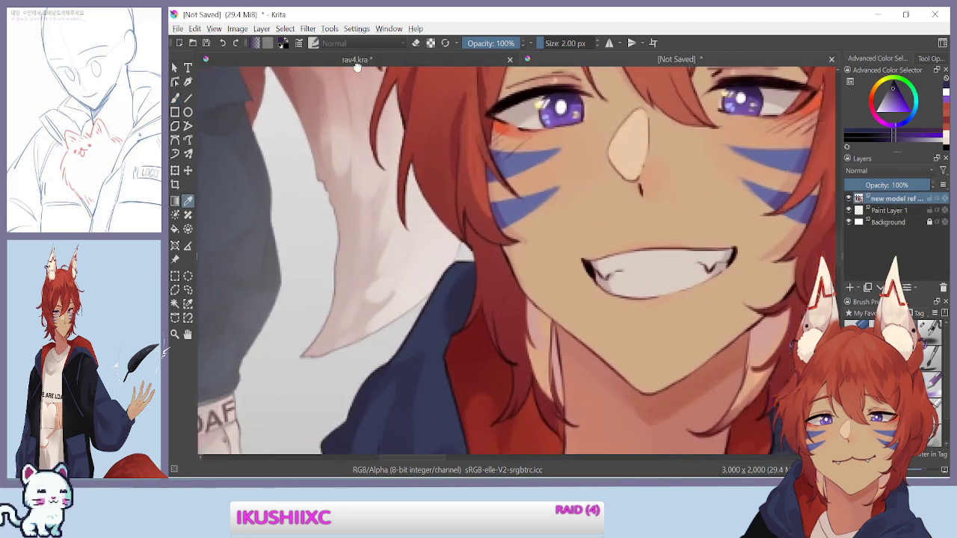
pyautogui.moveTo(346, 84); pyautogui.dragTo(368, 202)
pyautogui.moveTo(370, 382); pyautogui.dragTo(359, 182)
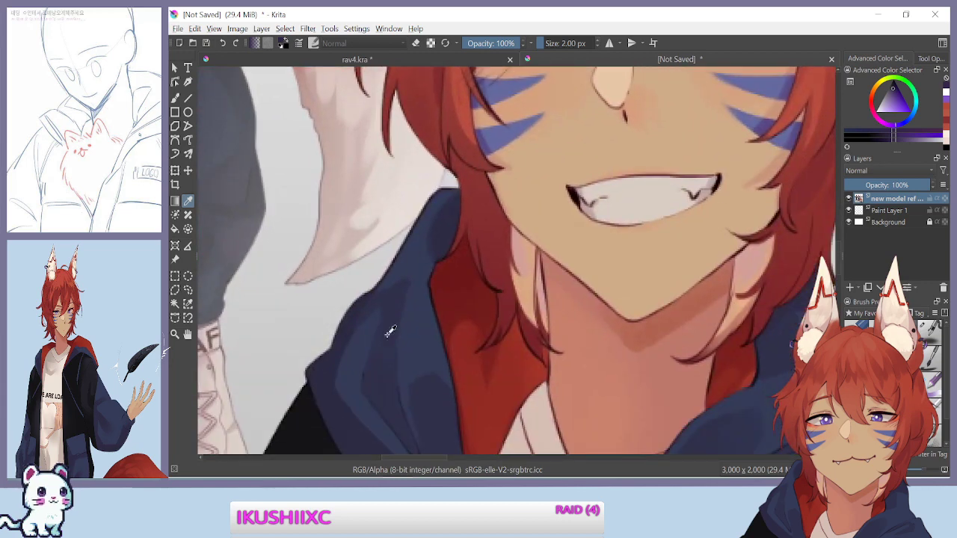
pyautogui.click(394, 307)
# Move to the full-body reference figure and sample the near-black from the jacket's front panel
pyautogui.moveTo(352, 401); pyautogui.dragTo(377, 55)
pyautogui.press('-')
pyautogui.moveTo(359, 141); pyautogui.dragTo(352, 272)
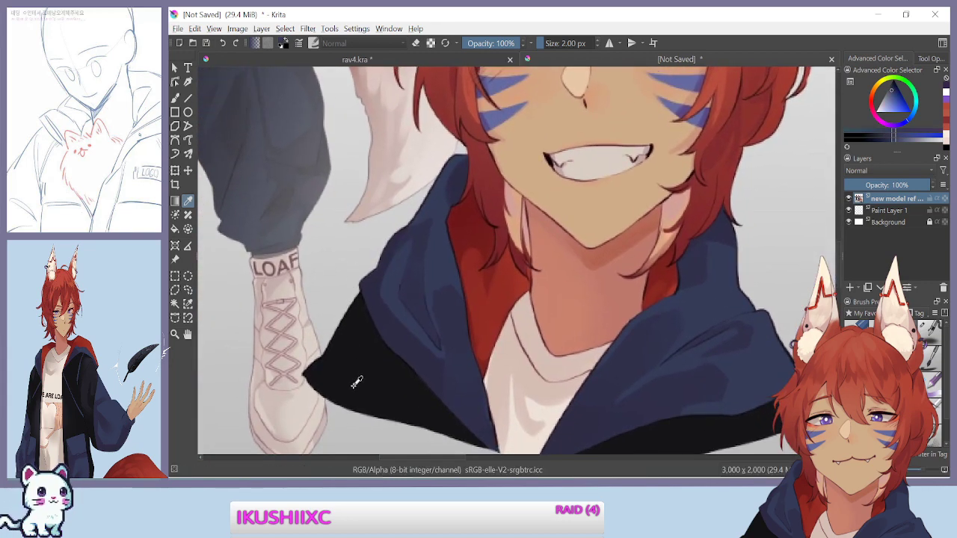
pyautogui.press('-')
pyautogui.moveTo(314, 112); pyautogui.dragTo(521, 453)
pyautogui.moveTo(435, 191); pyautogui.dragTo(476, 336)
pyautogui.moveTo(443, 170); pyautogui.dragTo(483, 340)
pyautogui.click(483, 340)
pyautogui.scroll(4, 406, 252)
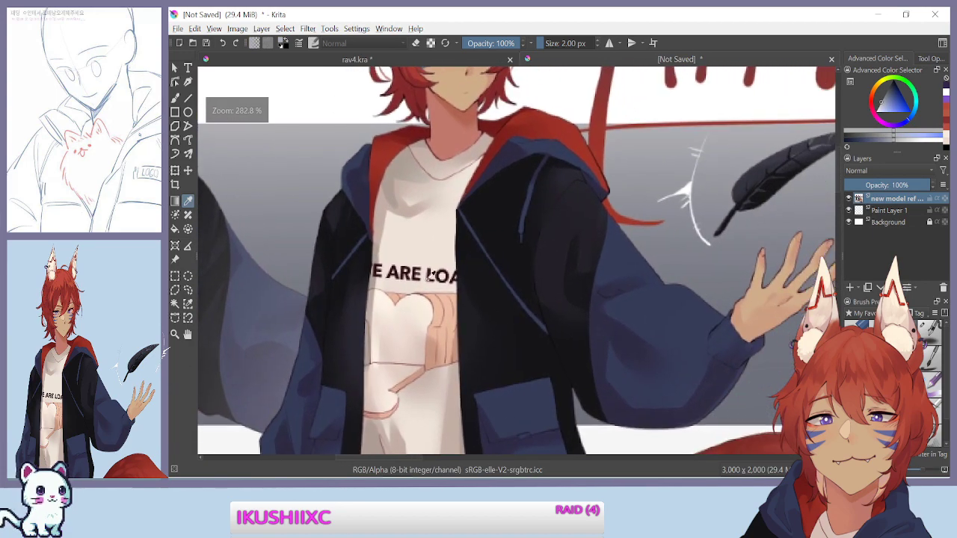
pyautogui.click(507, 253)
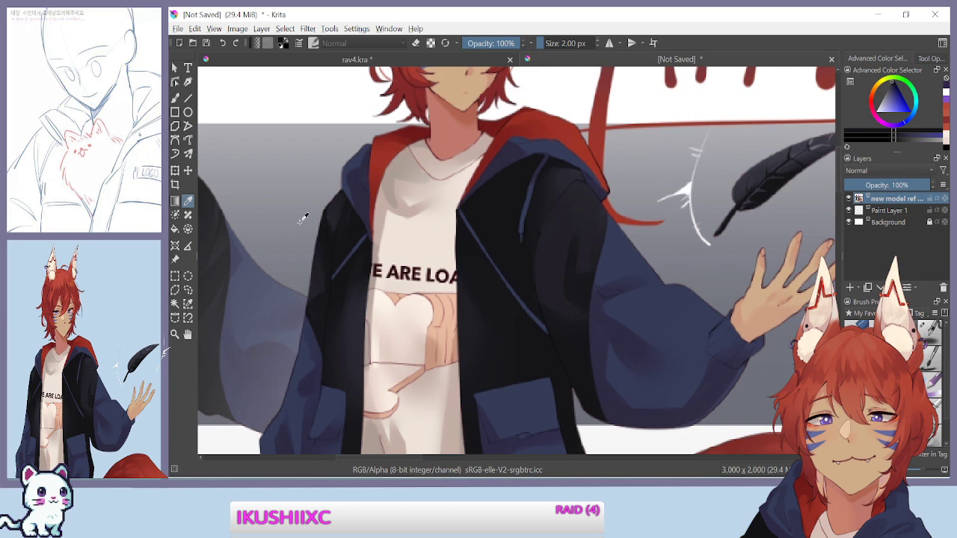
# Return to rav4.kra, try a near-black stroke beside the sleeve's inner line on Paint Layer 18, and undo it
pyautogui.click(320, 62)
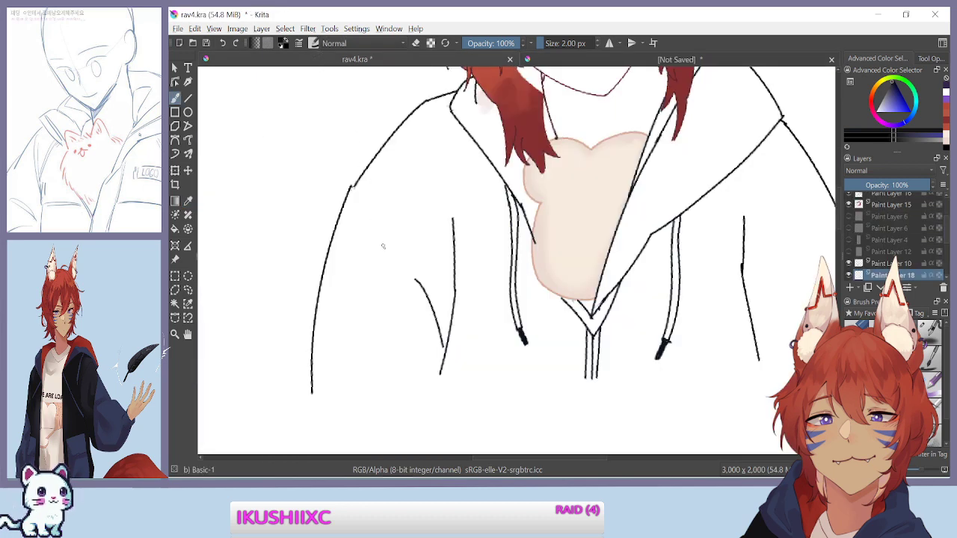
pyautogui.hotkey('ctrl', '+')
pyautogui.moveTo(408, 208); pyautogui.dragTo(476, 180)
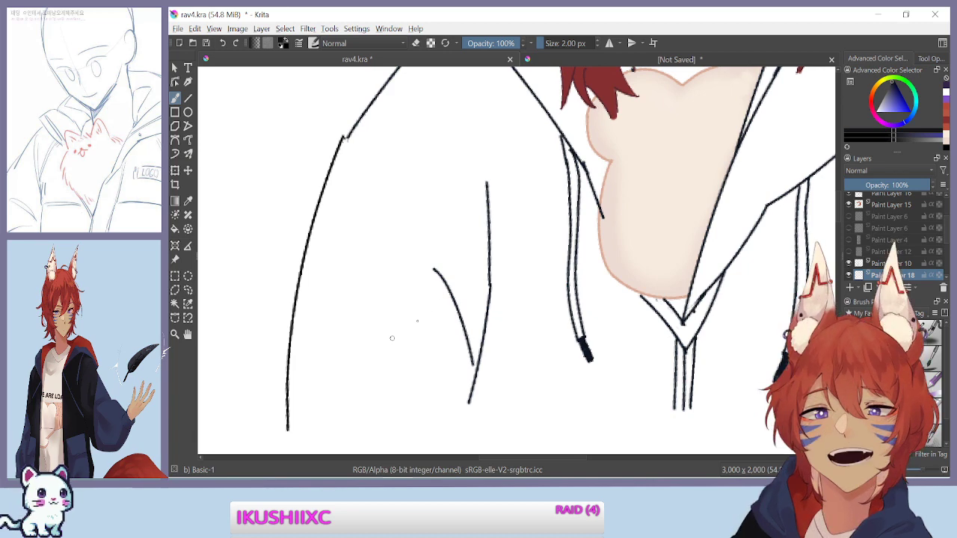
pyautogui.moveTo(480, 177)
pyautogui.mouseDown()
pyautogui.moveTo(485, 223)
pyautogui.moveTo(482, 181)
pyautogui.mouseUp()
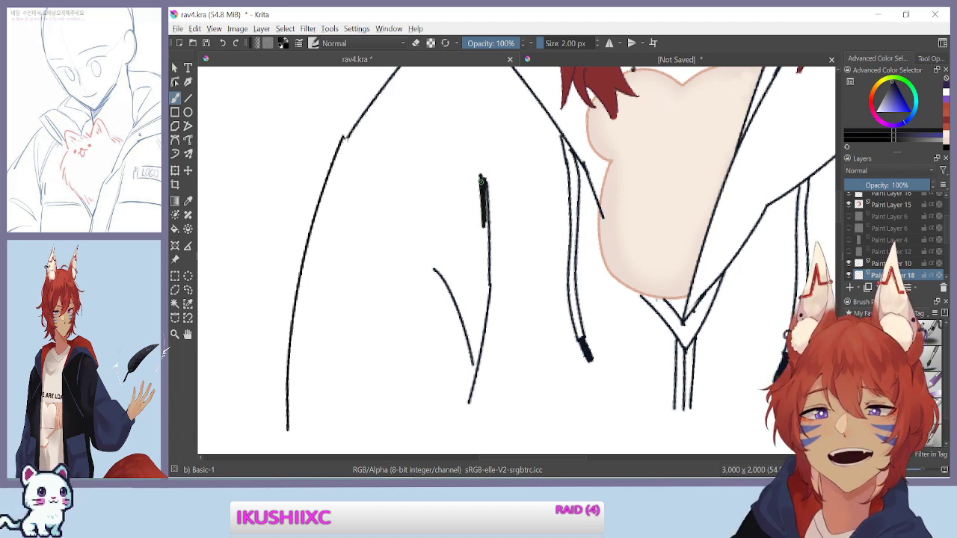
pyautogui.hotkey('ctrl', 'z')
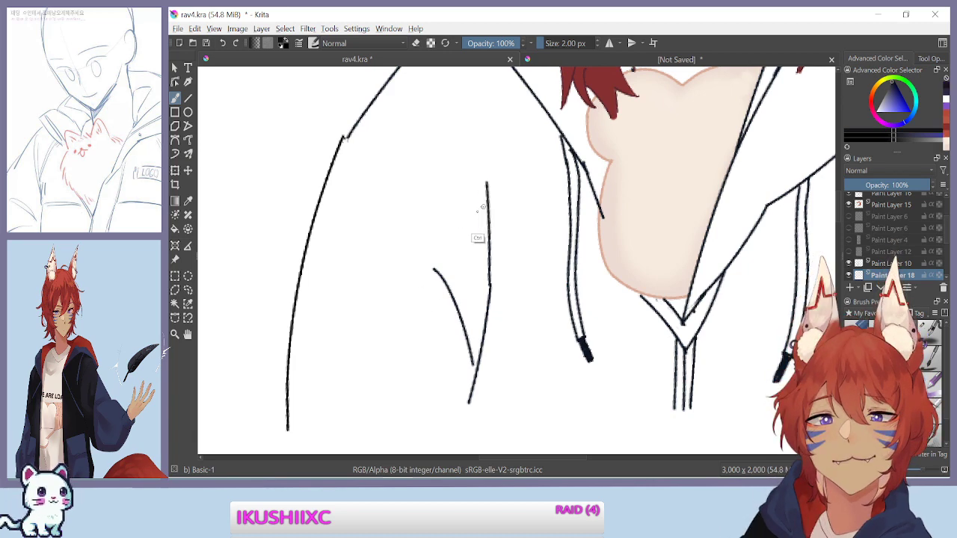
# Go back to the reference document and examine the jacket's near-black front panel around the drawstring up close
pyautogui.click(529, 60)
pyautogui.scroll(5, 408, 248)
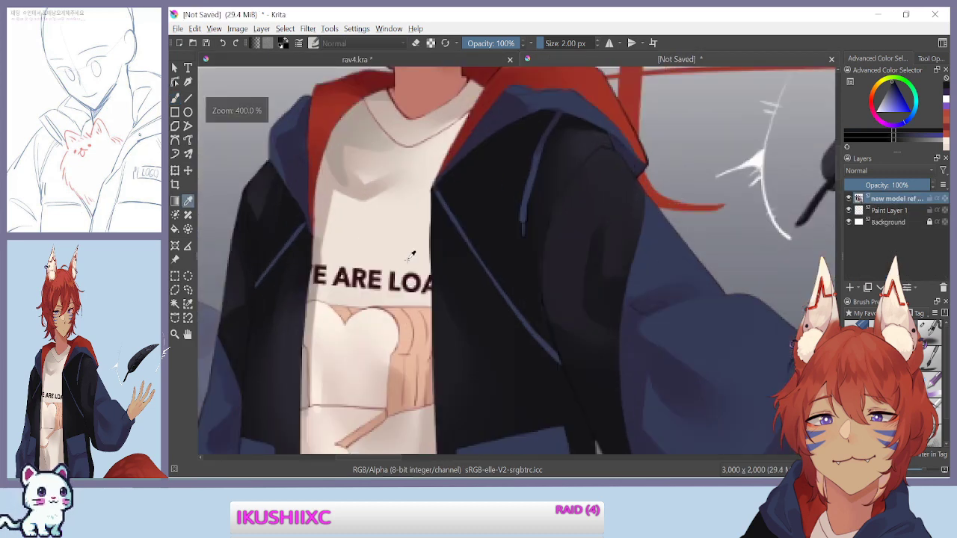
pyautogui.moveTo(447, 247); pyautogui.dragTo(400, 208)
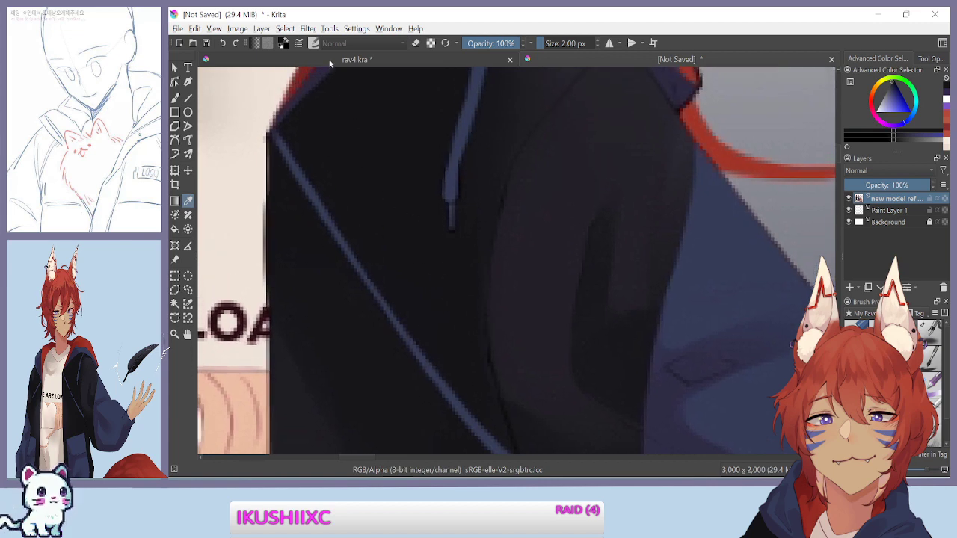
# Examine the reference jacket's opposite front panel and its diagonal blue trim up close
pyautogui.moveTo(335, 112); pyautogui.dragTo(437, 306)
pyautogui.scroll(-3, 436, 307)
pyautogui.scroll(3, 438, 316)
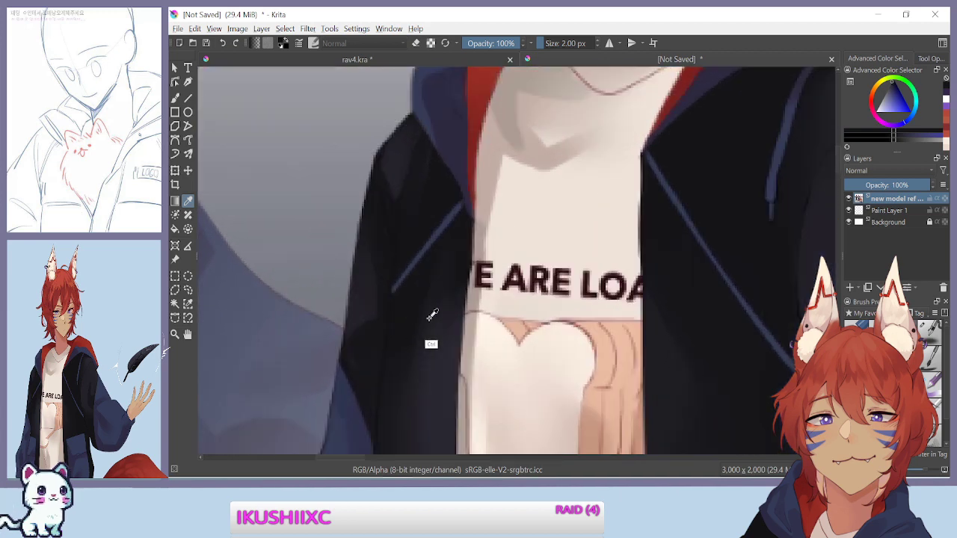
pyautogui.scroll(2, 303, 359)
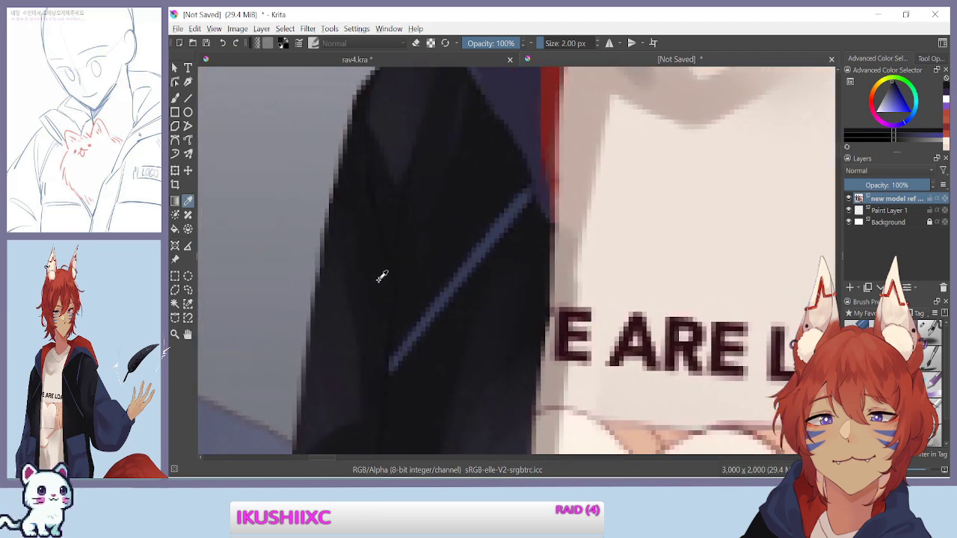
pyautogui.scroll(-4, 368, 352)
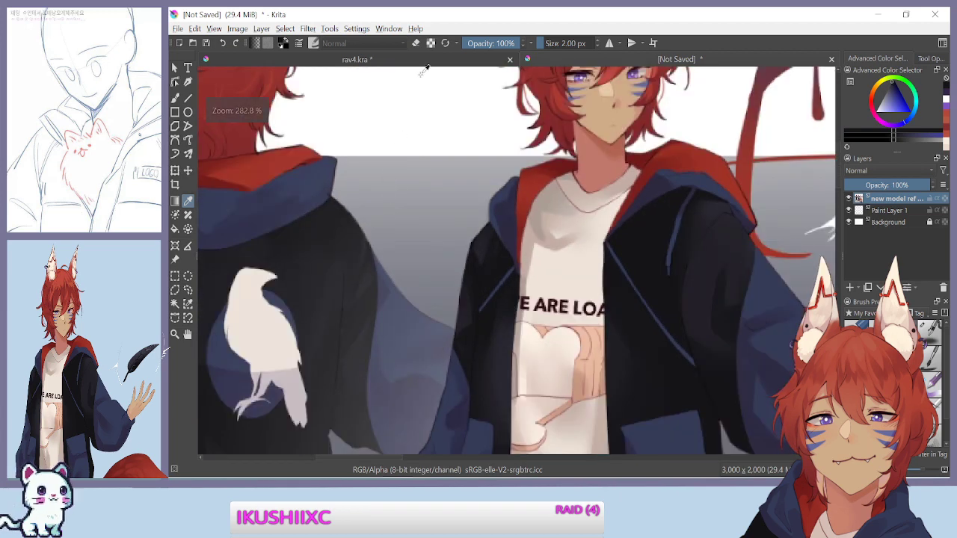
# Return to rav4.kra and paint a near-black strip along the upper part of the sleeve's inner line on Paint Layer 18
pyautogui.click(418, 60)
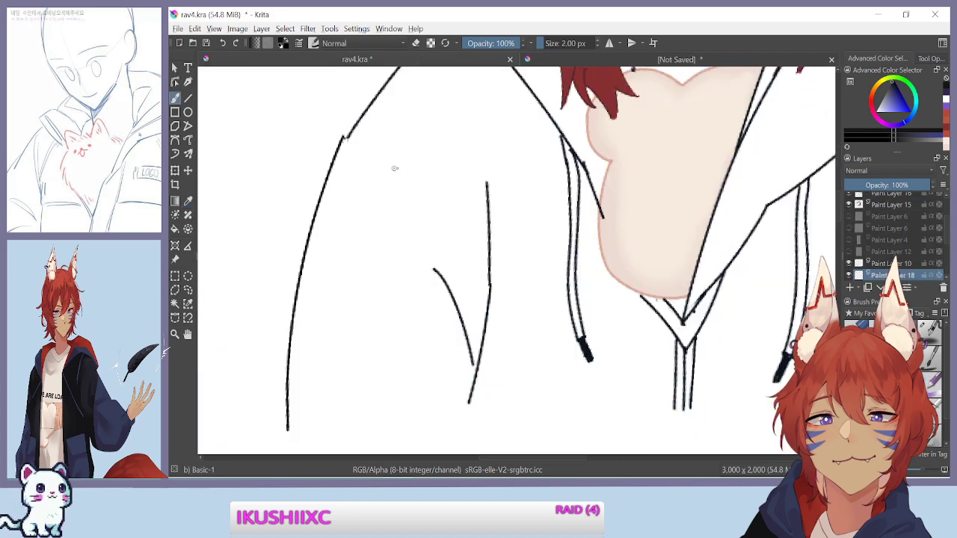
pyautogui.moveTo(491, 223); pyautogui.dragTo(490, 182)
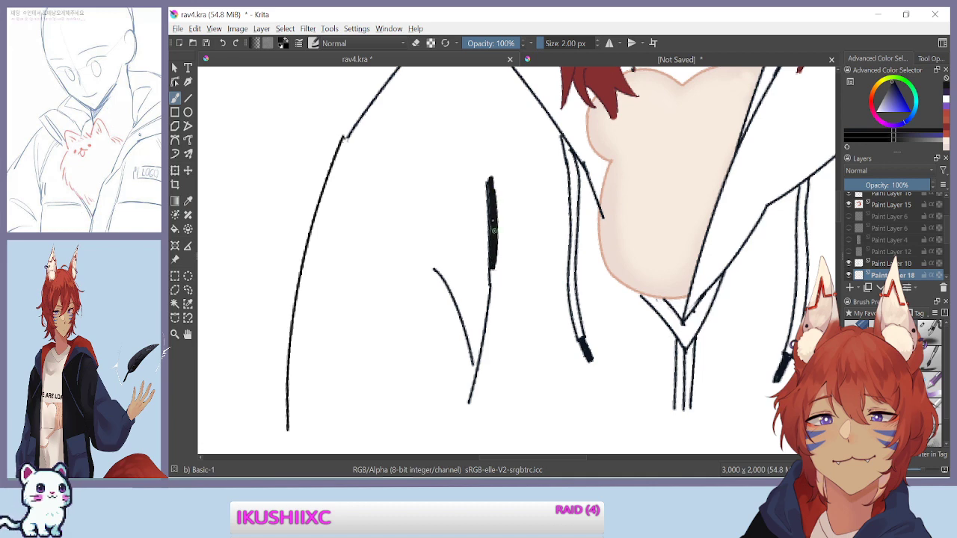
pyautogui.scroll(4, 492, 262)
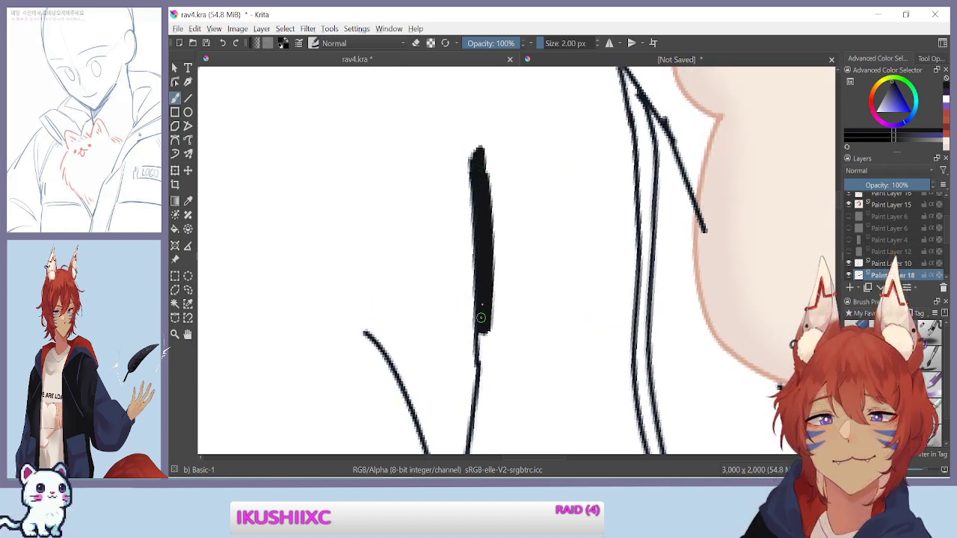
pyautogui.moveTo(479, 321); pyautogui.dragTo(486, 312)
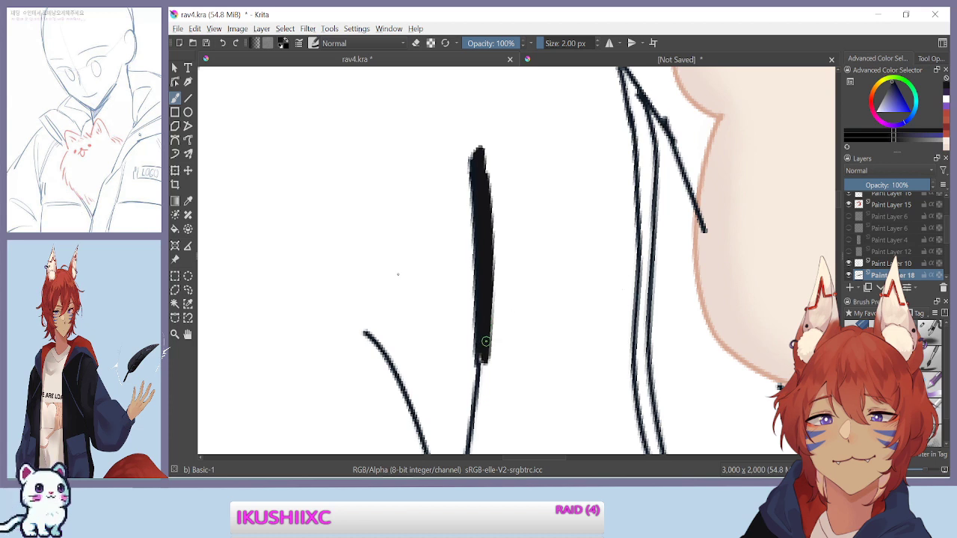
# Enlarge the brush to 7 px and extend the near-black strip down to the lower end of the sleeve's inner line
pyautogui.press(']')
pyautogui.press(']')
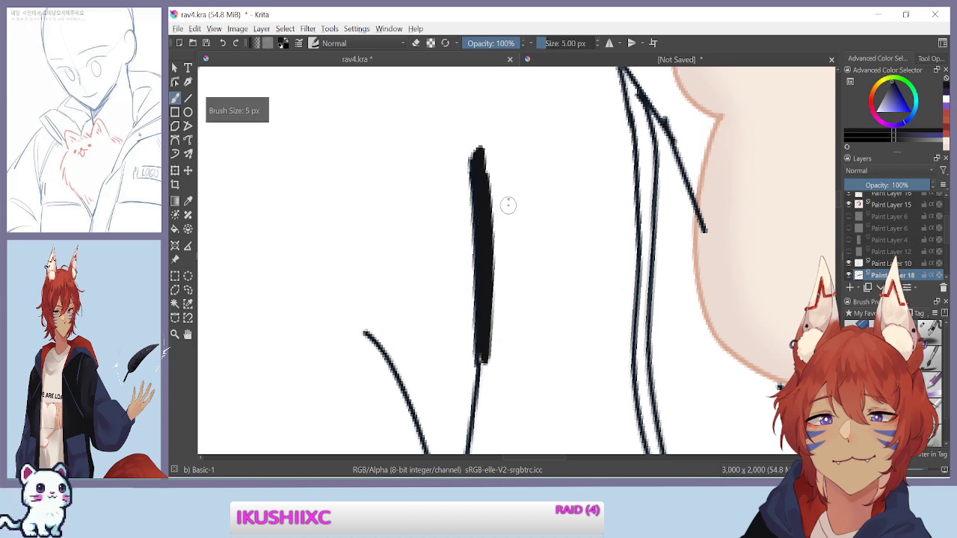
pyautogui.moveTo(488, 130); pyautogui.dragTo(497, 341)
pyautogui.moveTo(493, 258); pyautogui.dragTo(477, 120)
pyautogui.scroll(-6, 477, 120)
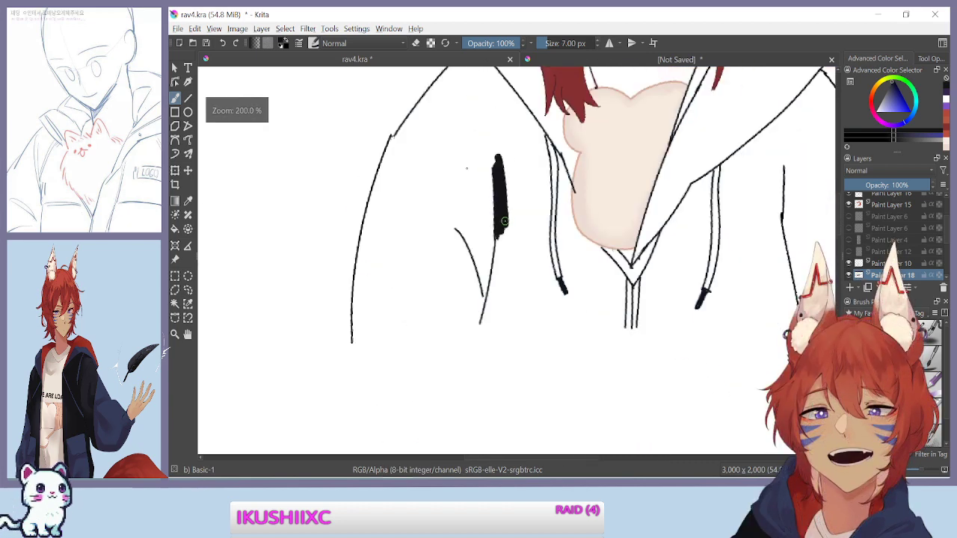
pyautogui.scroll(1, 507, 232)
pyautogui.moveTo(501, 200)
pyautogui.mouseDown()
pyautogui.moveTo(501, 267)
pyautogui.moveTo(501, 232)
pyautogui.mouseUp()
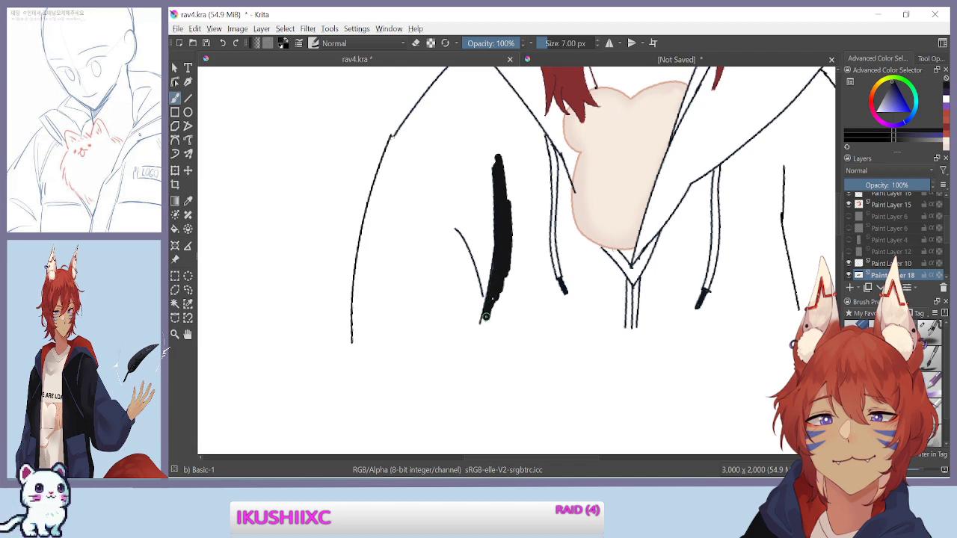
# Widen the near-black fill from the sleeve's inner line across the front panel toward the drawstring
pyautogui.hotkey('ctrl', '+')
pyautogui.hotkey('ctrl', '+')
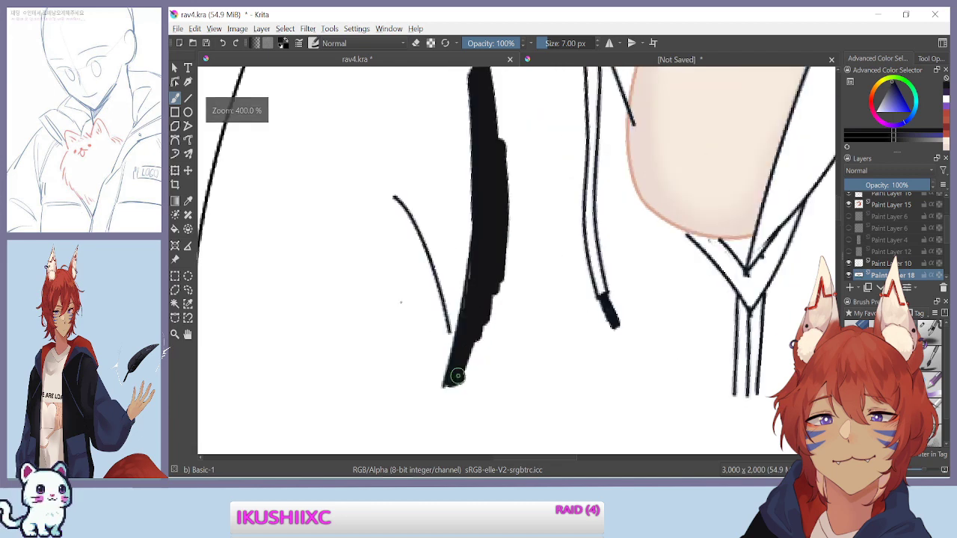
pyautogui.moveTo(399, 321)
pyautogui.mouseDown()
pyautogui.moveTo(431, 285)
pyautogui.moveTo(424, 261)
pyautogui.mouseUp()
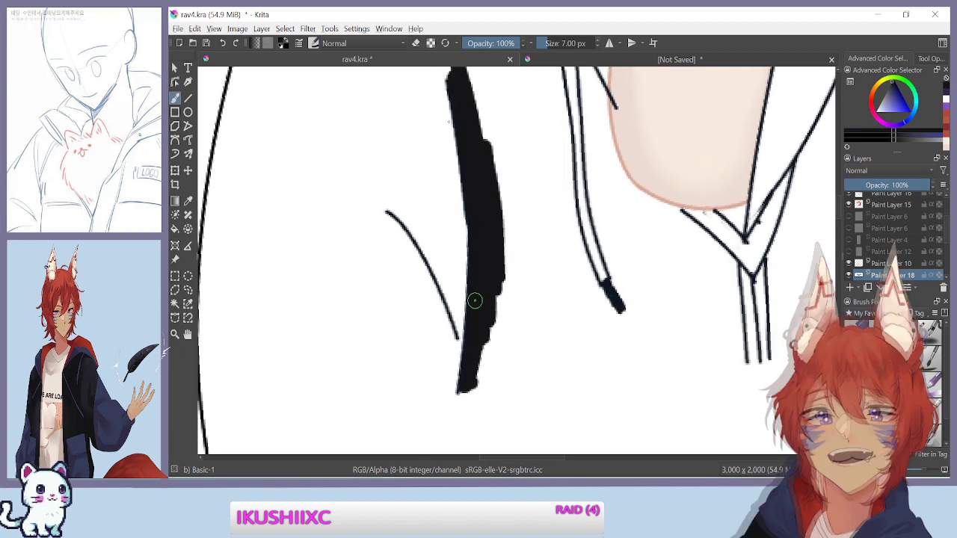
pyautogui.moveTo(412, 179)
pyautogui.mouseDown()
pyautogui.moveTo(541, 205)
pyautogui.moveTo(534, 272)
pyautogui.mouseUp()
pyautogui.moveTo(506, 102); pyautogui.dragTo(581, 233)
pyautogui.moveTo(527, 125)
pyautogui.mouseDown()
pyautogui.moveTo(543, 158)
pyautogui.moveTo(513, 118)
pyautogui.moveTo(520, 273)
pyautogui.moveTo(498, 330)
pyautogui.moveTo(508, 299)
pyautogui.moveTo(524, 303)
pyautogui.moveTo(555, 223)
pyautogui.moveTo(569, 253)
pyautogui.moveTo(564, 306)
pyautogui.mouseUp()
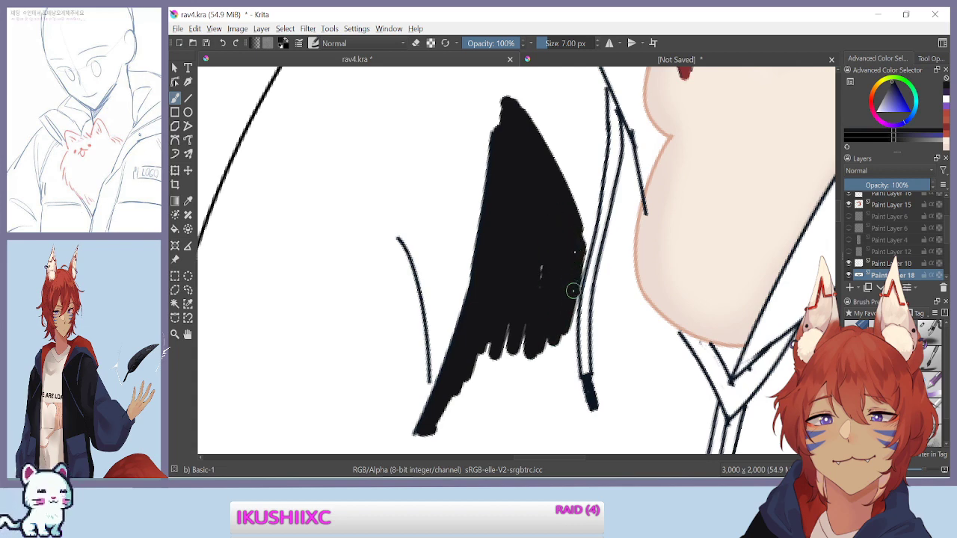
# Fill the gaps in the front panel and bring its slanted lower edge across to the drawstring's tip
pyautogui.scroll(3, 566, 307)
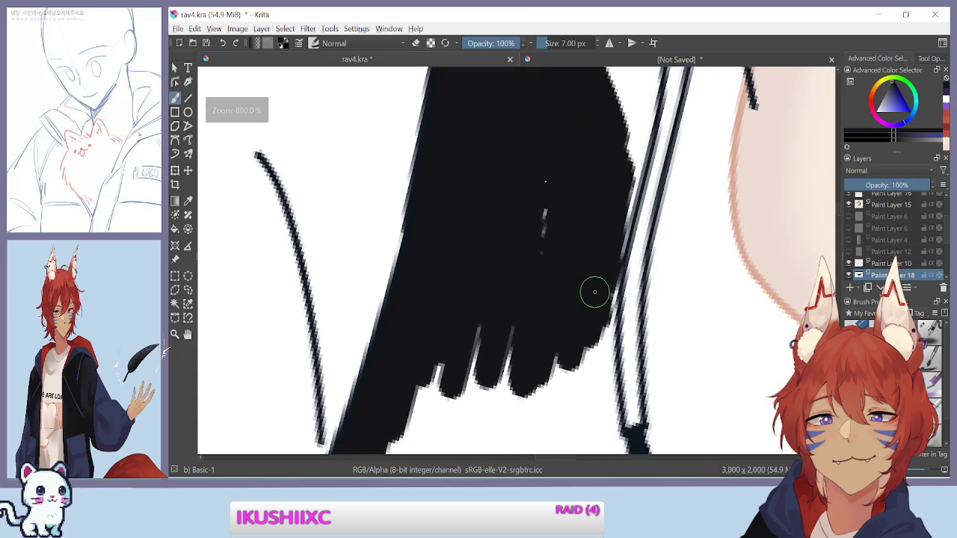
pyautogui.moveTo(581, 281)
pyautogui.mouseDown()
pyautogui.moveTo(600, 306)
pyautogui.moveTo(601, 396)
pyautogui.moveTo(581, 408)
pyautogui.moveTo(567, 399)
pyautogui.moveTo(552, 346)
pyautogui.moveTo(534, 342)
pyautogui.moveTo(527, 317)
pyautogui.moveTo(508, 310)
pyautogui.moveTo(481, 317)
pyautogui.moveTo(407, 424)
pyautogui.moveTo(420, 355)
pyautogui.moveTo(486, 184)
pyautogui.moveTo(437, 264)
pyautogui.moveTo(305, 271)
pyautogui.moveTo(310, 195)
pyautogui.moveTo(322, 190)
pyautogui.moveTo(306, 287)
pyautogui.moveTo(305, 144)
pyautogui.mouseUp()
pyautogui.moveTo(431, 192)
pyautogui.mouseDown()
pyautogui.moveTo(506, 268)
pyautogui.moveTo(451, 202)
pyautogui.moveTo(445, 315)
pyautogui.moveTo(455, 333)
pyautogui.moveTo(564, 273)
pyautogui.moveTo(569, 257)
pyautogui.moveTo(566, 281)
pyautogui.mouseUp()
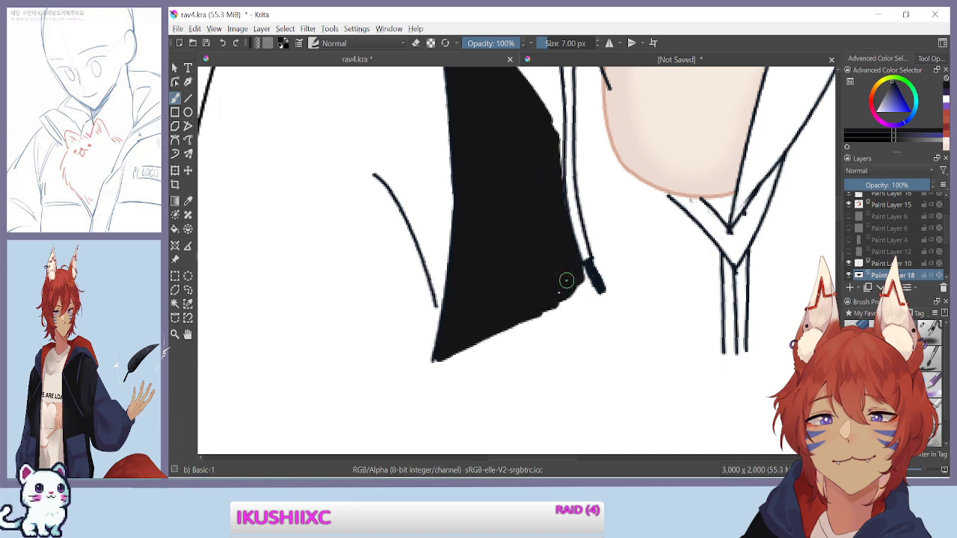
# Check the jacket front in the reference document up close, then return to rav4.kra
pyautogui.click(558, 63)
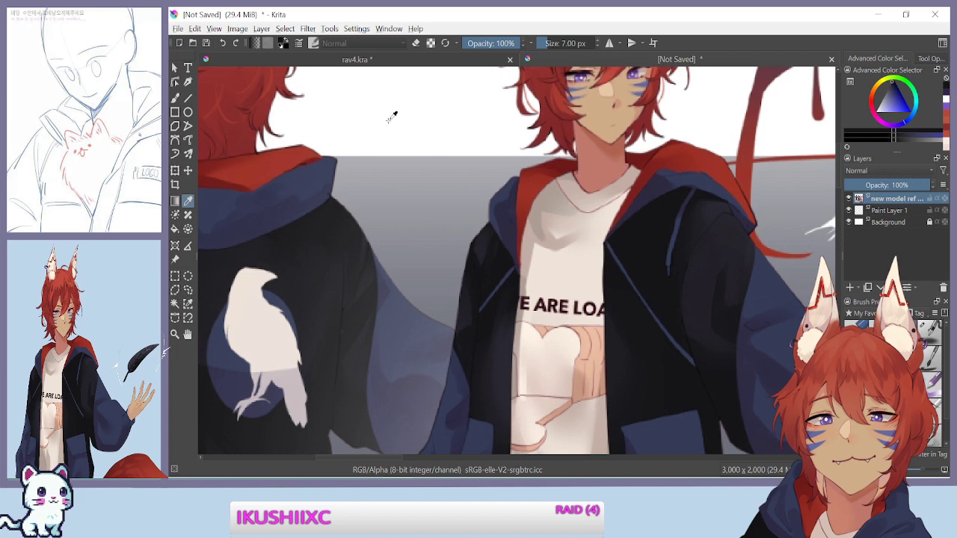
pyautogui.hotkey('ctrl', '+')
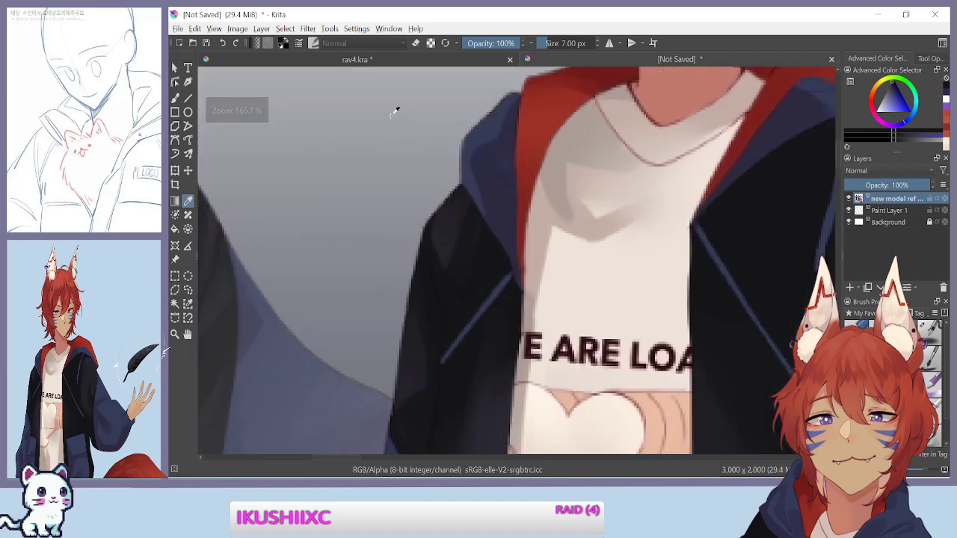
pyautogui.click(394, 62)
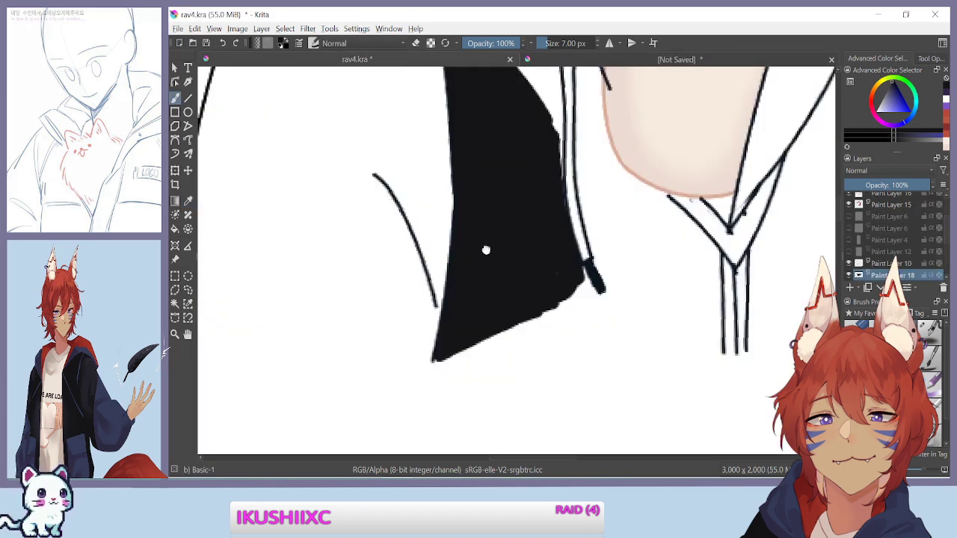
# Paint near-black along the drawstring's outer line up to the hood edge
pyautogui.moveTo(486, 249)
pyautogui.mouseDown()
pyautogui.moveTo(400, 348)
pyautogui.moveTo(412, 335)
pyautogui.mouseUp()
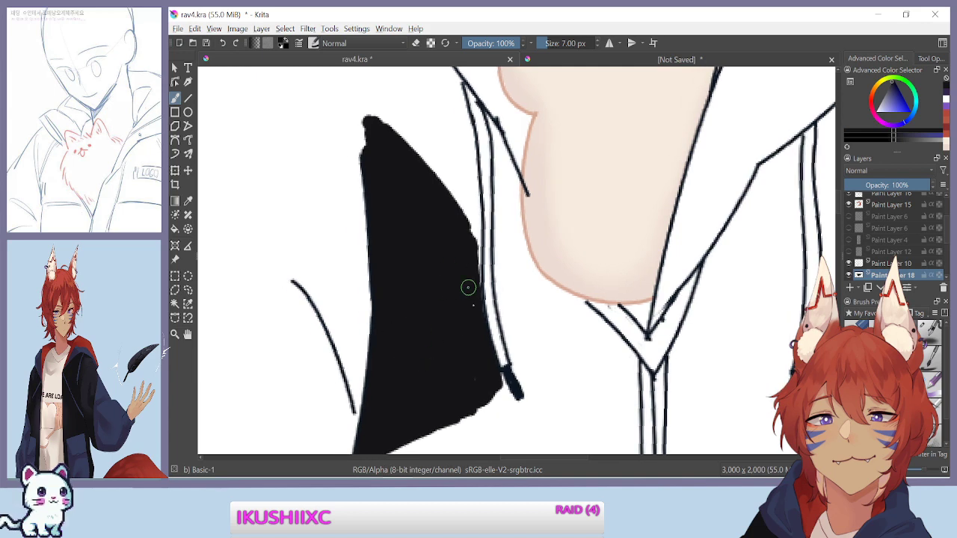
pyautogui.moveTo(471, 228); pyautogui.dragTo(471, 238)
pyautogui.press('+')
pyautogui.press('+')
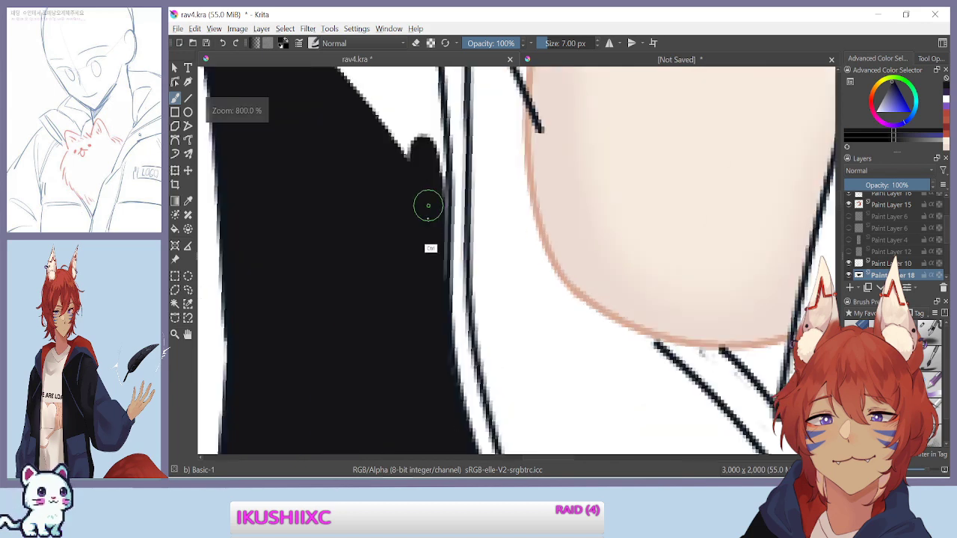
pyautogui.moveTo(417, 177)
pyautogui.mouseDown()
pyautogui.moveTo(430, 214)
pyautogui.moveTo(431, 200)
pyautogui.moveTo(429, 271)
pyautogui.moveTo(434, 201)
pyautogui.mouseUp()
pyautogui.moveTo(377, 179)
pyautogui.mouseDown()
pyautogui.moveTo(419, 342)
pyautogui.moveTo(493, 329)
pyautogui.mouseUp()
pyautogui.scroll(2, 523, 247)
pyautogui.moveTo(492, 85)
pyautogui.mouseDown()
pyautogui.moveTo(534, 236)
pyautogui.moveTo(543, 367)
pyautogui.moveTo(532, 322)
pyautogui.moveTo(534, 306)
pyautogui.moveTo(543, 389)
pyautogui.moveTo(513, 381)
pyautogui.moveTo(504, 362)
pyautogui.moveTo(494, 370)
pyautogui.moveTo(508, 262)
pyautogui.mouseUp()
pyautogui.scroll(-4, 548, 247)
pyautogui.scroll(-1, 547, 247)
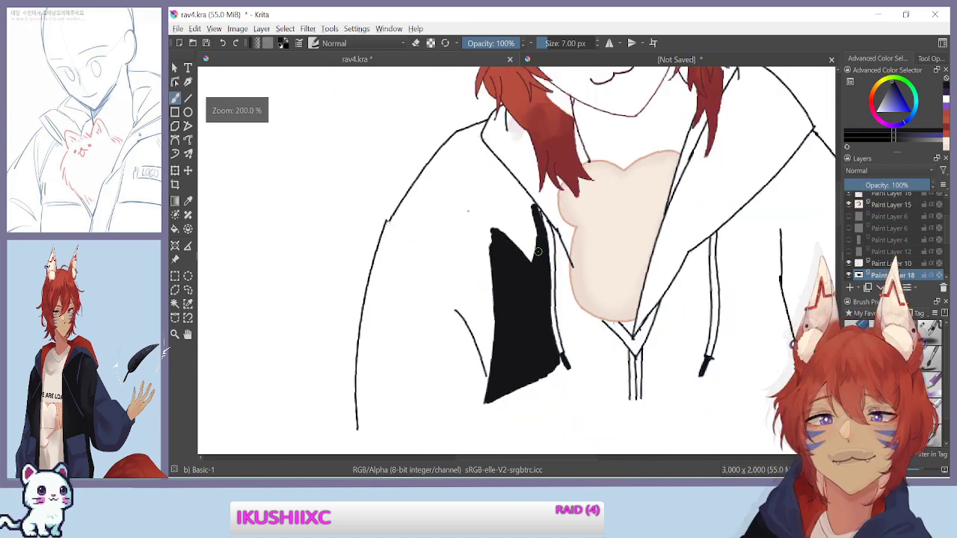
# Fill the upper chest up to the hood edge in near-black, enlarging the brush to 12 px
pyautogui.scroll(2, 513, 262)
pyautogui.moveTo(470, 201)
pyautogui.mouseDown()
pyautogui.moveTo(448, 129)
pyautogui.moveTo(458, 154)
pyautogui.moveTo(478, 149)
pyautogui.moveTo(530, 217)
pyautogui.moveTo(526, 187)
pyautogui.moveTo(496, 141)
pyautogui.moveTo(489, 88)
pyautogui.mouseUp()
pyautogui.press(']')
pyautogui.press(']')
pyautogui.press(']')
pyautogui.press(']')
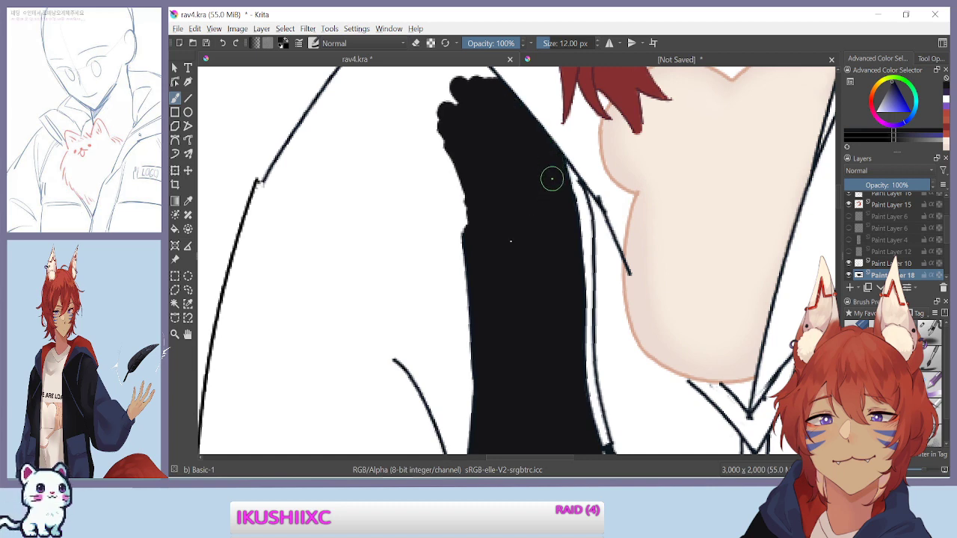
pyautogui.moveTo(461, 290); pyautogui.dragTo(615, 345)
# Spread the near-black fill from the chest across the shoulder toward its outer outline
pyautogui.moveTo(416, 239); pyautogui.dragTo(412, 276)
pyautogui.moveTo(557, 119)
pyautogui.mouseDown()
pyautogui.moveTo(554, 225)
pyautogui.moveTo(536, 160)
pyautogui.moveTo(511, 141)
pyautogui.moveTo(496, 246)
pyautogui.moveTo(471, 280)
pyautogui.moveTo(445, 276)
pyautogui.moveTo(453, 212)
pyautogui.moveTo(434, 198)
pyautogui.mouseUp()
pyautogui.moveTo(417, 196)
pyautogui.mouseDown()
pyautogui.moveTo(371, 270)
pyautogui.moveTo(374, 321)
pyautogui.moveTo(421, 265)
pyautogui.mouseUp()
pyautogui.moveTo(381, 162)
pyautogui.mouseDown()
pyautogui.moveTo(386, 227)
pyautogui.moveTo(359, 157)
pyautogui.moveTo(357, 178)
pyautogui.mouseUp()
pyautogui.moveTo(395, 248)
pyautogui.mouseDown()
pyautogui.moveTo(394, 137)
pyautogui.moveTo(466, 148)
pyautogui.moveTo(503, 146)
pyautogui.moveTo(505, 133)
pyautogui.moveTo(566, 187)
pyautogui.moveTo(589, 235)
pyautogui.moveTo(573, 199)
pyautogui.moveTo(587, 315)
pyautogui.moveTo(570, 299)
pyautogui.moveTo(545, 316)
pyautogui.moveTo(505, 222)
pyautogui.moveTo(499, 246)
pyautogui.moveTo(462, 204)
pyautogui.moveTo(450, 225)
pyautogui.moveTo(430, 233)
pyautogui.moveTo(427, 251)
pyautogui.moveTo(412, 234)
pyautogui.moveTo(425, 293)
pyautogui.mouseUp()
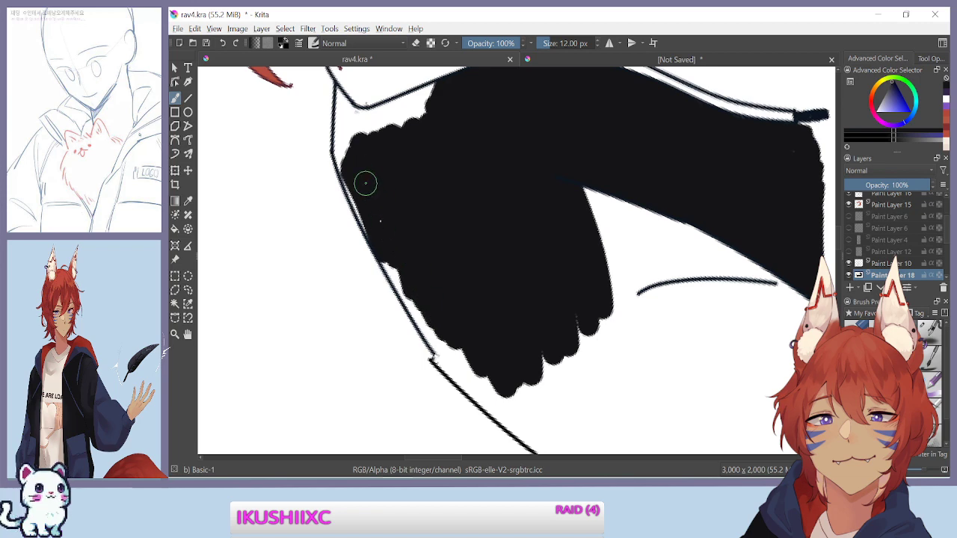
# Fill the shoulder in near-black flush against its outer outline, down to where the sleeve line begins
pyautogui.hotkey('ctrl', '+')
pyautogui.hotkey('ctrl', '+')
pyautogui.moveTo(268, 317)
pyautogui.mouseDown()
pyautogui.moveTo(354, 294)
pyautogui.moveTo(456, 295)
pyautogui.mouseUp()
pyautogui.moveTo(421, 154); pyautogui.dragTo(478, 320)
pyautogui.moveTo(439, 148)
pyautogui.mouseDown()
pyautogui.moveTo(447, 224)
pyautogui.moveTo(438, 184)
pyautogui.moveTo(441, 218)
pyautogui.moveTo(438, 209)
pyautogui.moveTo(435, 171)
pyautogui.moveTo(436, 202)
pyautogui.moveTo(461, 264)
pyautogui.moveTo(446, 204)
pyautogui.moveTo(440, 212)
pyautogui.moveTo(476, 299)
pyautogui.moveTo(444, 241)
pyautogui.moveTo(501, 366)
pyautogui.moveTo(445, 167)
pyautogui.moveTo(491, 276)
pyautogui.moveTo(476, 254)
pyautogui.mouseUp()
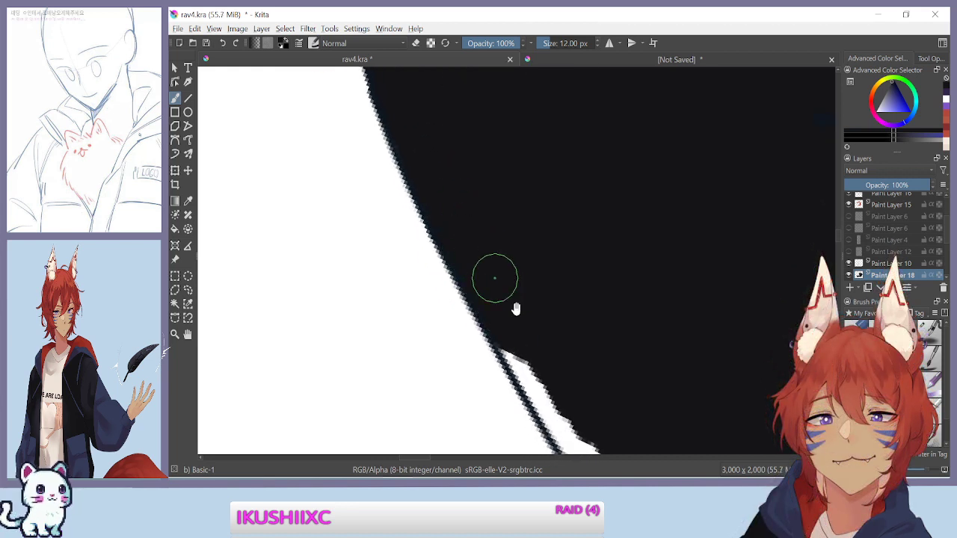
pyautogui.moveTo(459, 197); pyautogui.dragTo(439, 157)
pyautogui.moveTo(479, 277)
pyautogui.mouseDown()
pyautogui.moveTo(464, 204)
pyautogui.moveTo(498, 291)
pyautogui.moveTo(509, 293)
pyautogui.moveTo(491, 282)
pyautogui.moveTo(570, 384)
pyautogui.moveTo(571, 374)
pyautogui.mouseUp()
pyautogui.moveTo(522, 255); pyautogui.dragTo(486, 218)
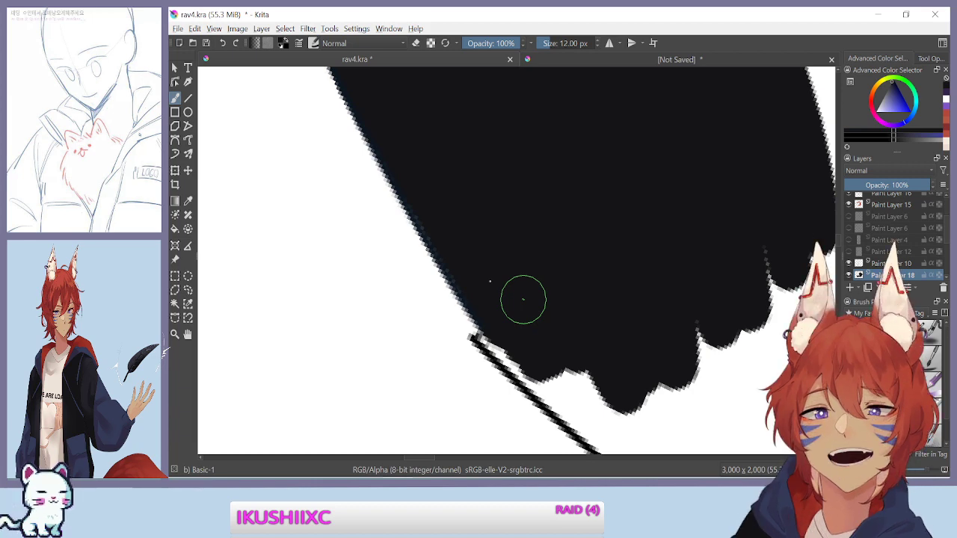
# Continue the near-black fill along the start of the sleeve's outer outline
pyautogui.moveTo(441, 207); pyautogui.dragTo(348, 47)
pyautogui.moveTo(326, 254); pyautogui.dragTo(326, 214)
pyautogui.moveTo(441, 146); pyautogui.dragTo(459, 211)
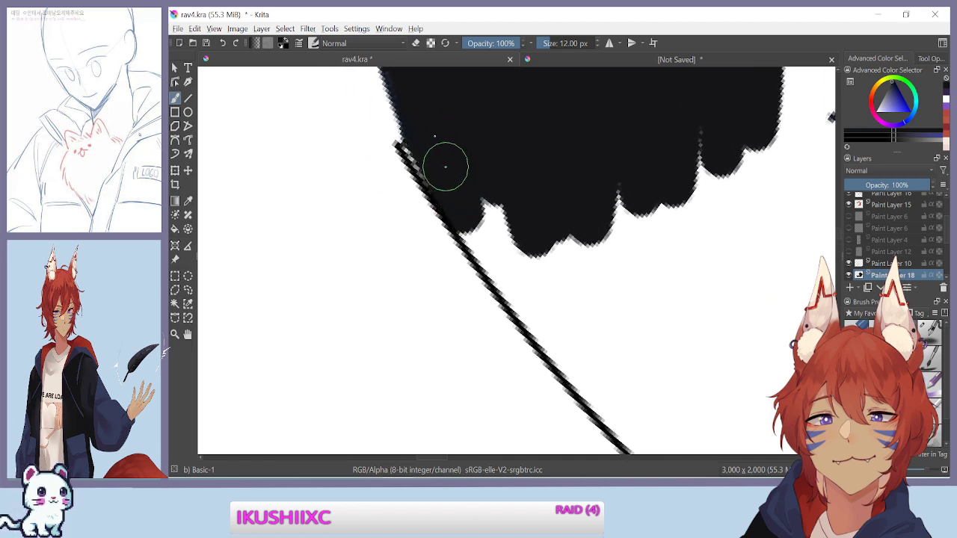
pyautogui.moveTo(439, 155)
pyautogui.mouseDown()
pyautogui.moveTo(425, 122)
pyautogui.moveTo(428, 146)
pyautogui.moveTo(518, 290)
pyautogui.moveTo(540, 298)
pyautogui.moveTo(516, 228)
pyautogui.moveTo(474, 178)
pyautogui.moveTo(609, 339)
pyautogui.moveTo(500, 260)
pyautogui.moveTo(410, 160)
pyautogui.moveTo(410, 142)
pyautogui.moveTo(390, 122)
pyautogui.mouseUp()
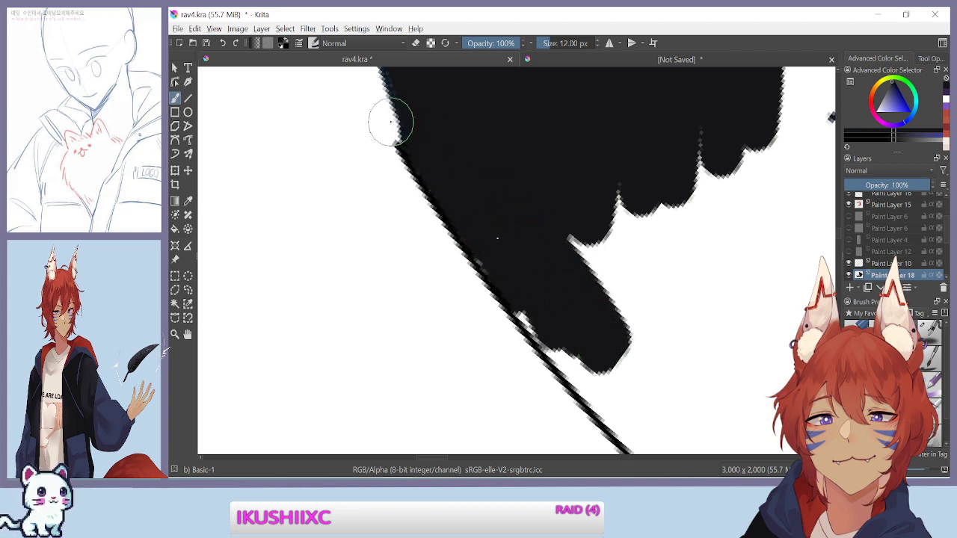
# Fill the upper sleeve inward from its outer outline and lengthen the near-black area toward the elbow
pyautogui.hotkey('ctrl', '+')
pyautogui.hotkey('ctrl', '-')
pyautogui.moveTo(528, 292)
pyautogui.mouseDown()
pyautogui.moveTo(502, 251)
pyautogui.moveTo(601, 385)
pyautogui.moveTo(592, 310)
pyautogui.moveTo(538, 201)
pyautogui.moveTo(562, 198)
pyautogui.moveTo(567, 172)
pyautogui.moveTo(697, 305)
pyautogui.moveTo(655, 225)
pyautogui.mouseUp()
pyautogui.hotkey('ctrl', '-')
pyautogui.hotkey('ctrl', '+')
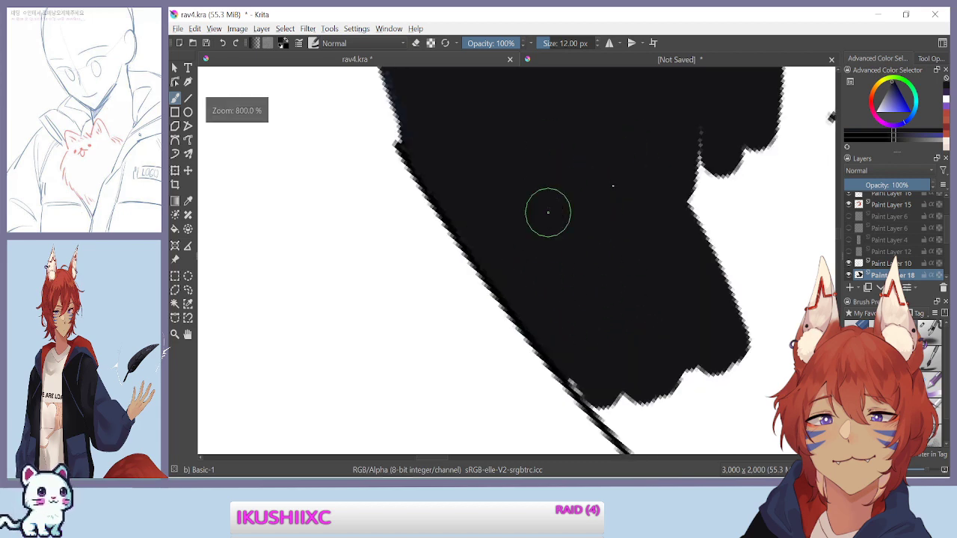
pyautogui.scroll(-1, 539, 263)
pyautogui.moveTo(654, 217)
pyautogui.mouseDown()
pyautogui.moveTo(698, 292)
pyautogui.moveTo(716, 303)
pyautogui.mouseUp()
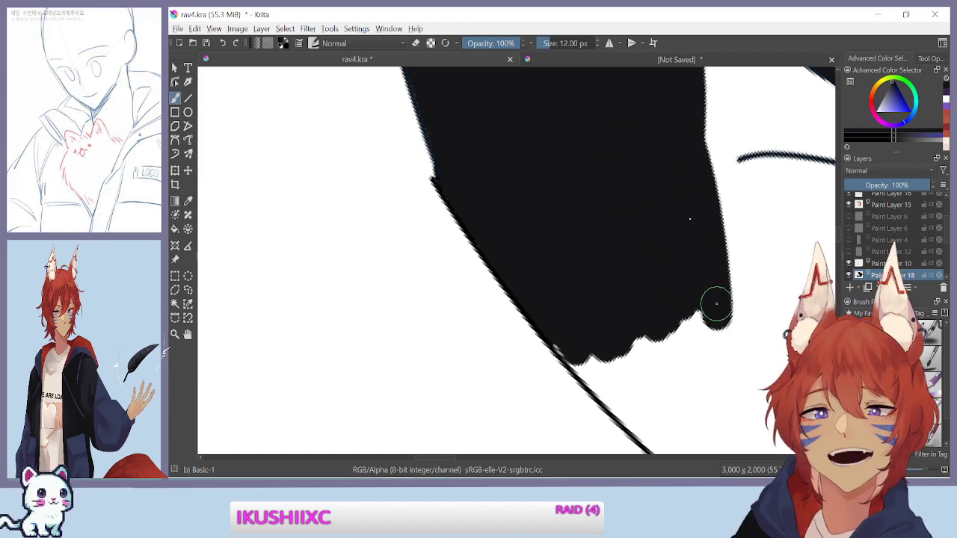
# Extend the upper sleeve's near-black fill across to the curved fold line near the armpit
pyautogui.moveTo(662, 210); pyautogui.dragTo(502, 294)
pyautogui.press('-')
pyautogui.press('-')
pyautogui.moveTo(526, 158); pyautogui.dragTo(545, 276)
pyautogui.press('-')
pyautogui.press('-')
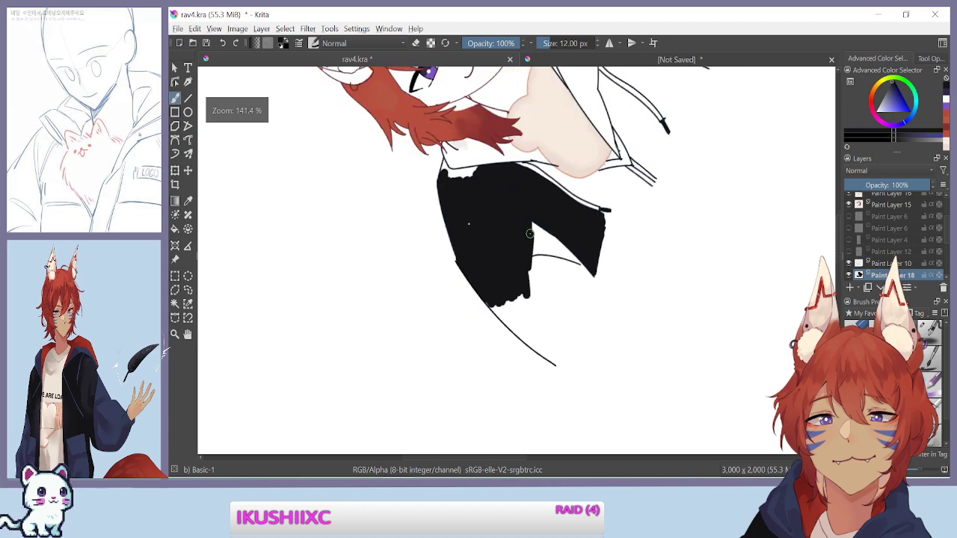
# Fill the white gap between the sleeve's curved fold line and the front panel in near-black
pyautogui.scroll(1, 470, 255)
pyautogui.moveTo(477, 264)
pyautogui.mouseDown()
pyautogui.moveTo(456, 188)
pyautogui.moveTo(487, 205)
pyautogui.mouseUp()
pyautogui.moveTo(621, 323)
pyautogui.mouseDown()
pyautogui.moveTo(578, 256)
pyautogui.moveTo(615, 338)
pyautogui.moveTo(554, 239)
pyautogui.mouseUp()
pyautogui.moveTo(573, 273); pyautogui.dragTo(605, 320)
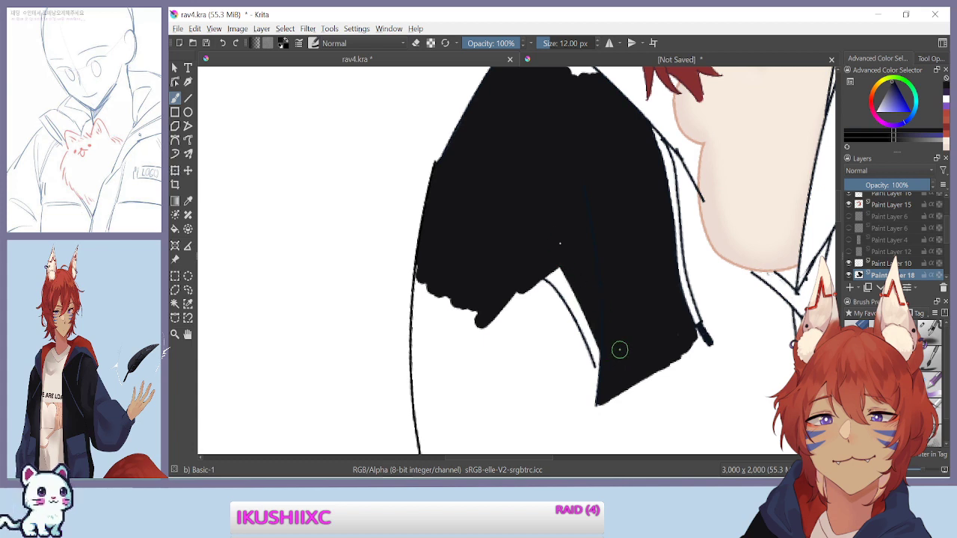
pyautogui.moveTo(610, 334); pyautogui.dragTo(587, 301)
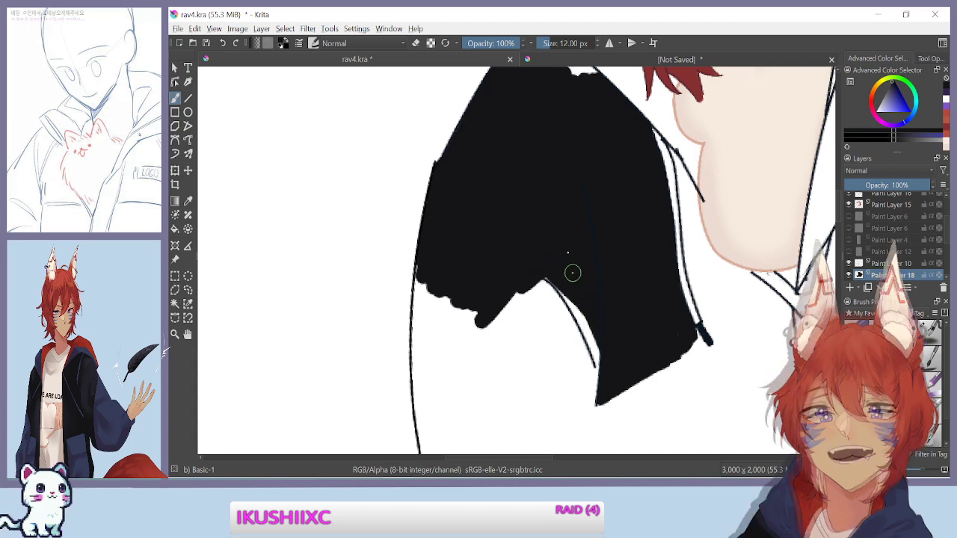
pyautogui.moveTo(573, 272); pyautogui.dragTo(607, 349)
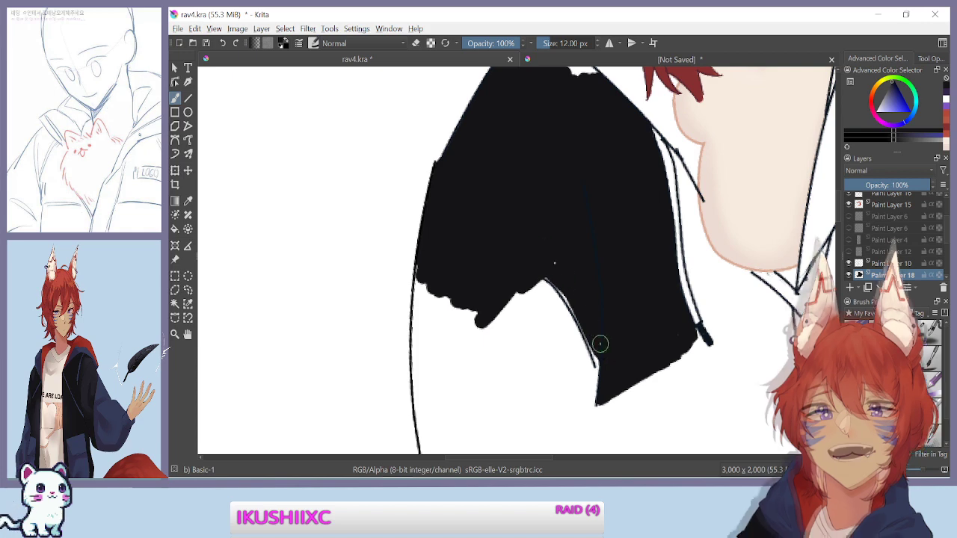
# Cover the remaining sliver along the curved fold line down to the front panel's lower corner in near-black
pyautogui.press('+')
pyautogui.moveTo(525, 334); pyautogui.dragTo(457, 211)
pyautogui.moveTo(494, 128); pyautogui.dragTo(544, 180)
pyautogui.moveTo(573, 216)
pyautogui.mouseDown()
pyautogui.moveTo(609, 281)
pyautogui.moveTo(616, 393)
pyautogui.mouseUp()
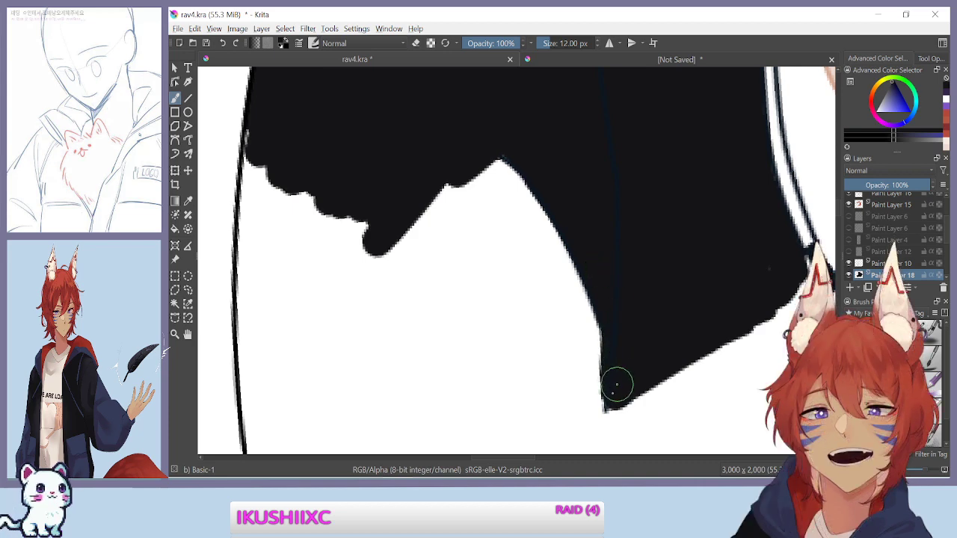
# Fill the white area beneath the sleeve's curved fold line in near-black, joining the sleeve fill to the front panel's lower corner
pyautogui.moveTo(375, 298)
pyautogui.mouseDown()
pyautogui.moveTo(468, 434)
pyautogui.moveTo(555, 435)
pyautogui.mouseUp()
pyautogui.moveTo(429, 321)
pyautogui.mouseDown()
pyautogui.moveTo(459, 346)
pyautogui.moveTo(470, 337)
pyautogui.moveTo(490, 397)
pyautogui.moveTo(515, 365)
pyautogui.mouseUp()
pyautogui.moveTo(449, 336)
pyautogui.mouseDown()
pyautogui.moveTo(371, 262)
pyautogui.moveTo(376, 134)
pyautogui.moveTo(426, 92)
pyautogui.mouseUp()
pyautogui.hotkey('ctrl', '-')
pyautogui.hotkey('ctrl', '-')
pyautogui.moveTo(497, 113); pyautogui.dragTo(468, 216)
pyautogui.hotkey('ctrl', '+')
pyautogui.hotkey('ctrl', '+')
pyautogui.hotkey('ctrl', '+')
pyautogui.moveTo(462, 277)
pyautogui.mouseDown()
pyautogui.moveTo(447, 248)
pyautogui.moveTo(448, 82)
pyautogui.mouseUp()
pyautogui.moveTo(387, 220); pyautogui.dragTo(382, 133)
pyautogui.moveTo(455, 124)
pyautogui.mouseDown()
pyautogui.moveTo(585, 369)
pyautogui.moveTo(511, 215)
pyautogui.moveTo(473, 181)
pyautogui.moveTo(545, 348)
pyautogui.moveTo(433, 186)
pyautogui.moveTo(525, 379)
pyautogui.moveTo(408, 196)
pyautogui.moveTo(371, 176)
pyautogui.moveTo(470, 353)
pyautogui.moveTo(392, 234)
pyautogui.moveTo(305, 138)
pyautogui.moveTo(328, 192)
pyautogui.mouseUp()
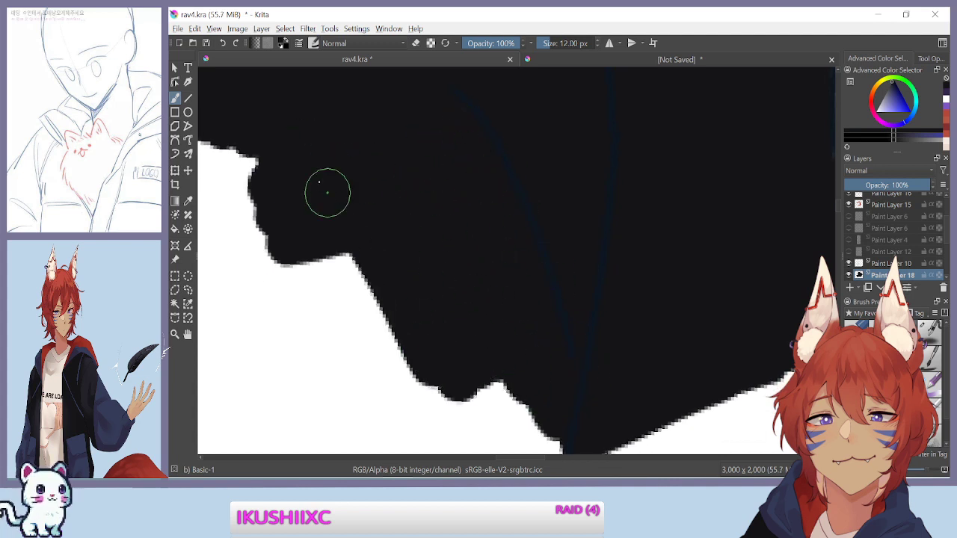
# Lengthen the sleeve's near-black fill downward across its ragged lower edge toward the end of the outer outline
pyautogui.hotkey('ctrl', '-')
pyautogui.hotkey('ctrl', '-')
pyautogui.moveTo(422, 227); pyautogui.dragTo(555, 205)
pyautogui.moveTo(349, 175)
pyautogui.mouseDown()
pyautogui.moveTo(340, 197)
pyautogui.moveTo(352, 349)
pyautogui.moveTo(453, 308)
pyautogui.mouseUp()
pyautogui.hotkey('ctrl', '+')
pyautogui.moveTo(483, 229)
pyautogui.mouseDown()
pyautogui.moveTo(476, 218)
pyautogui.moveTo(578, 301)
pyautogui.moveTo(517, 217)
pyautogui.moveTo(497, 155)
pyautogui.moveTo(547, 154)
pyautogui.moveTo(694, 292)
pyautogui.moveTo(703, 203)
pyautogui.moveTo(684, 120)
pyautogui.mouseUp()
pyautogui.moveTo(515, 169)
pyautogui.mouseDown()
pyautogui.moveTo(326, 242)
pyautogui.moveTo(515, 229)
pyautogui.moveTo(494, 112)
pyautogui.mouseUp()
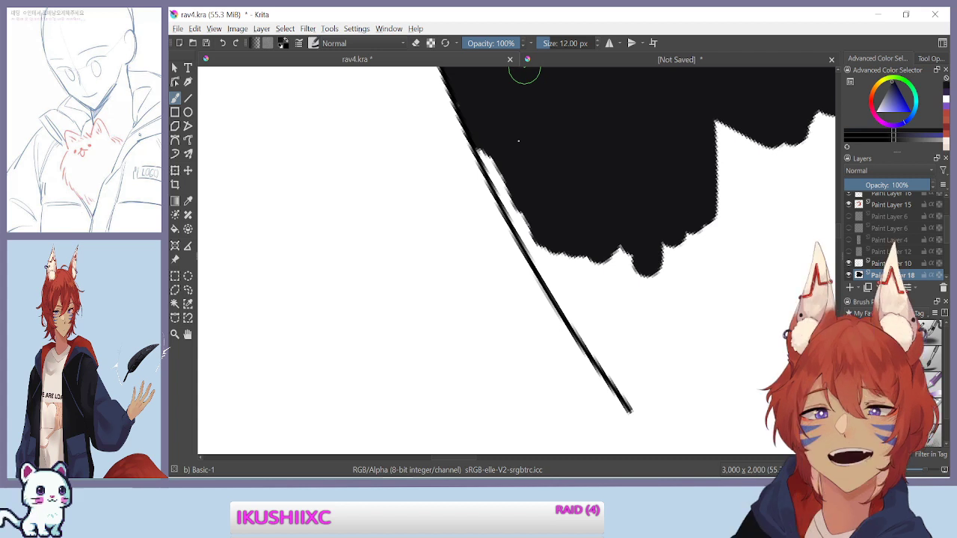
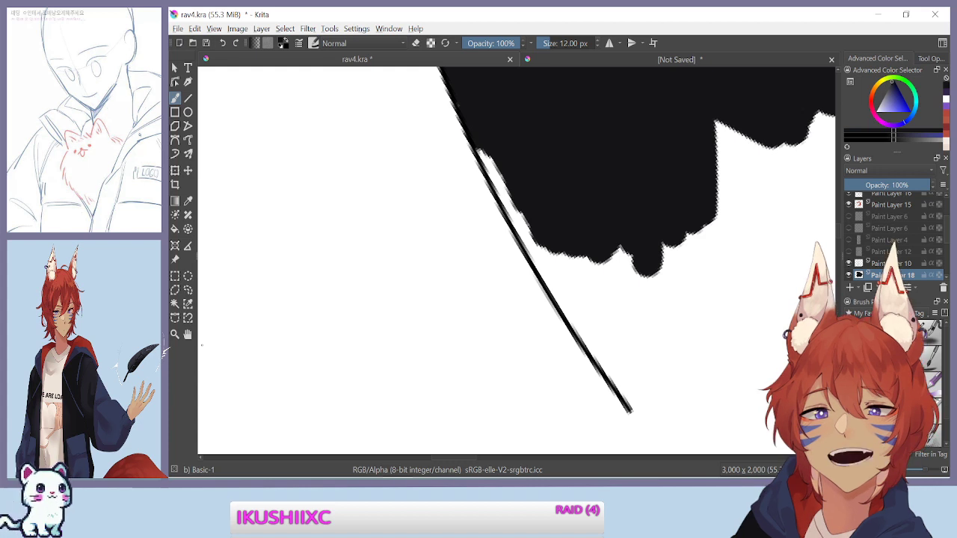
# Close the white slit between the fill and the sleeve's outer outline, following the line down toward its end
pyautogui.moveTo(498, 163)
pyautogui.mouseDown()
pyautogui.moveTo(491, 128)
pyautogui.moveTo(512, 184)
pyautogui.mouseUp()
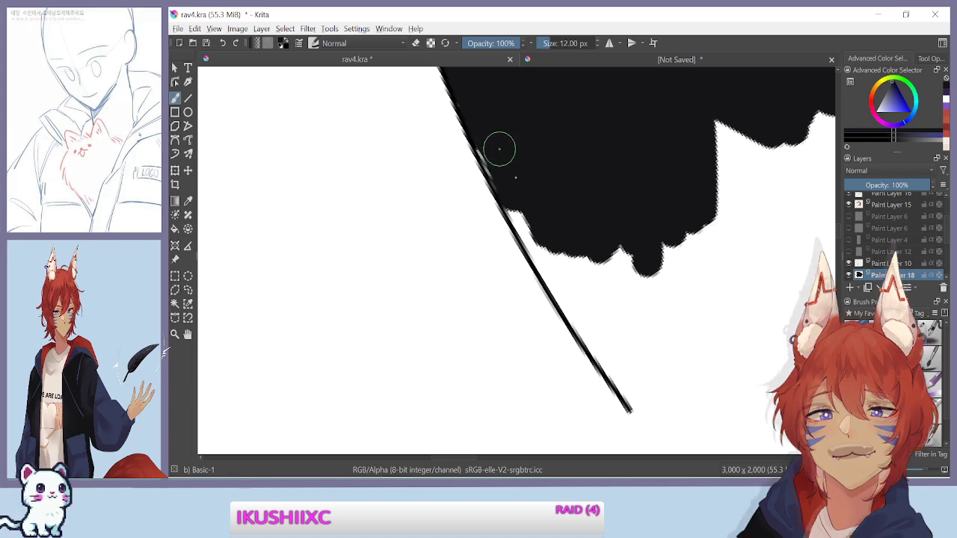
pyautogui.moveTo(503, 171); pyautogui.dragTo(546, 252)
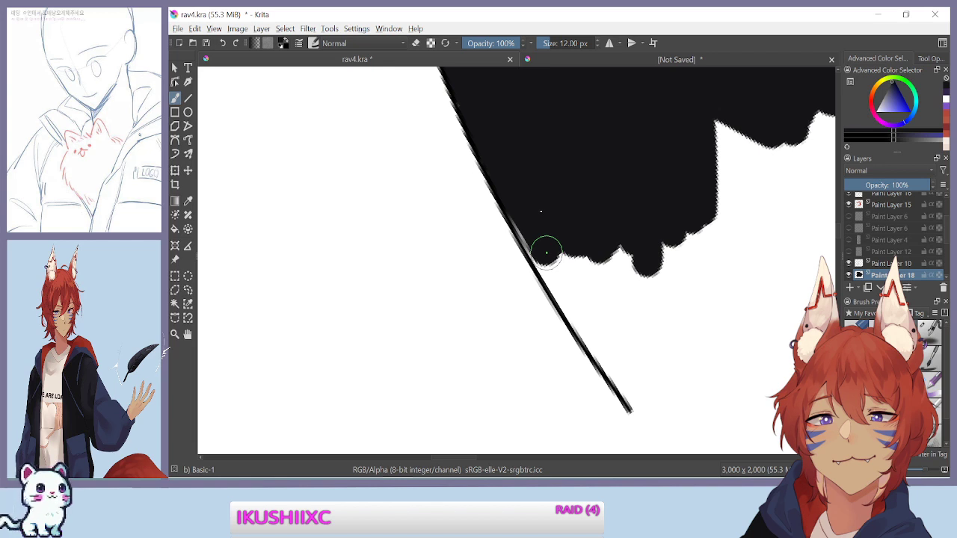
pyautogui.moveTo(535, 228)
pyautogui.mouseDown()
pyautogui.moveTo(538, 243)
pyautogui.moveTo(587, 277)
pyautogui.moveTo(600, 316)
pyautogui.moveTo(560, 265)
pyautogui.moveTo(588, 321)
pyautogui.mouseUp()
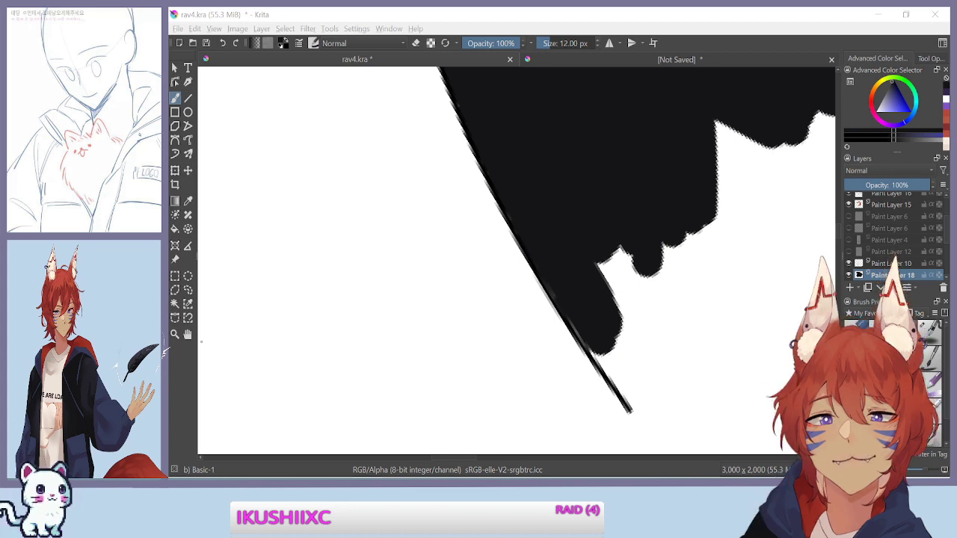
pyautogui.moveTo(394, 238)
pyautogui.mouseDown()
pyautogui.moveTo(400, 282)
pyautogui.moveTo(378, 204)
pyautogui.moveTo(410, 240)
pyautogui.moveTo(386, 196)
pyautogui.moveTo(427, 257)
pyautogui.mouseUp()
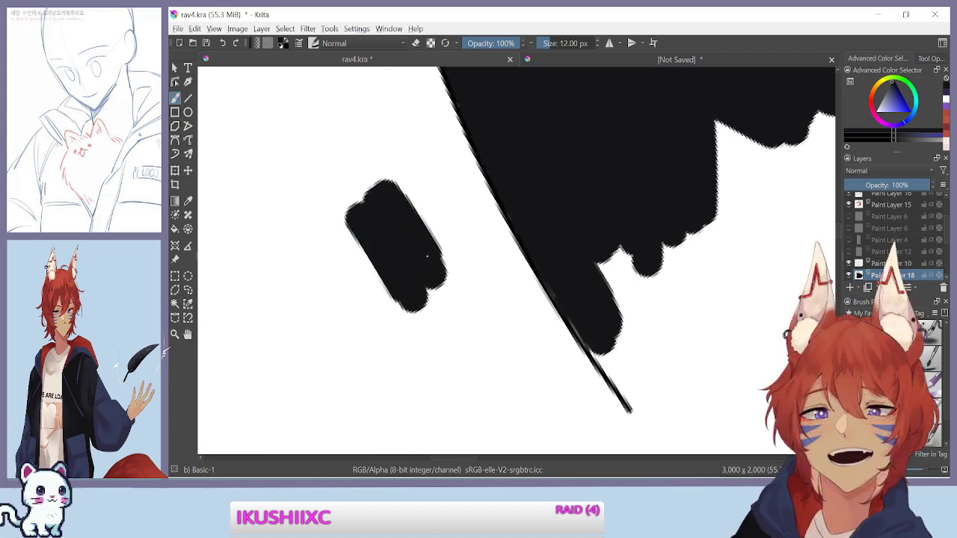
pyautogui.hotkey('ctrl', 'z')
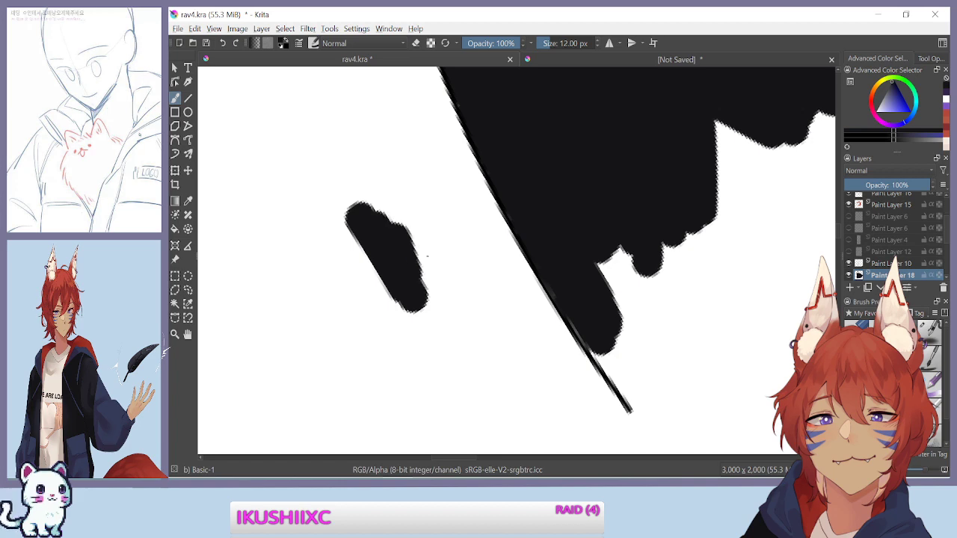
pyautogui.hotkey('ctrl', 'z')
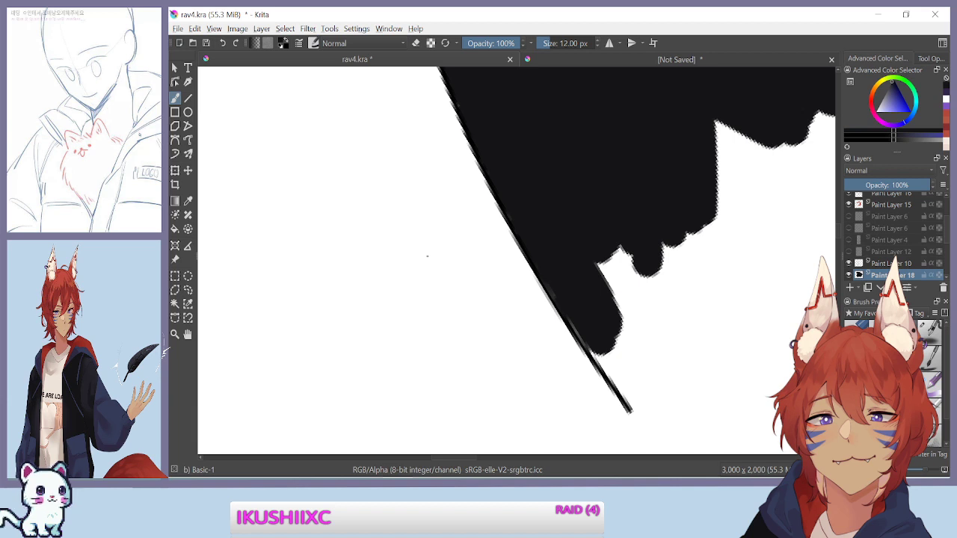
pyautogui.moveTo(413, 250)
pyautogui.mouseDown()
pyautogui.moveTo(465, 283)
pyautogui.moveTo(458, 262)
pyautogui.moveTo(518, 329)
pyautogui.mouseUp()
pyautogui.hotkey('ctrl', 'z')
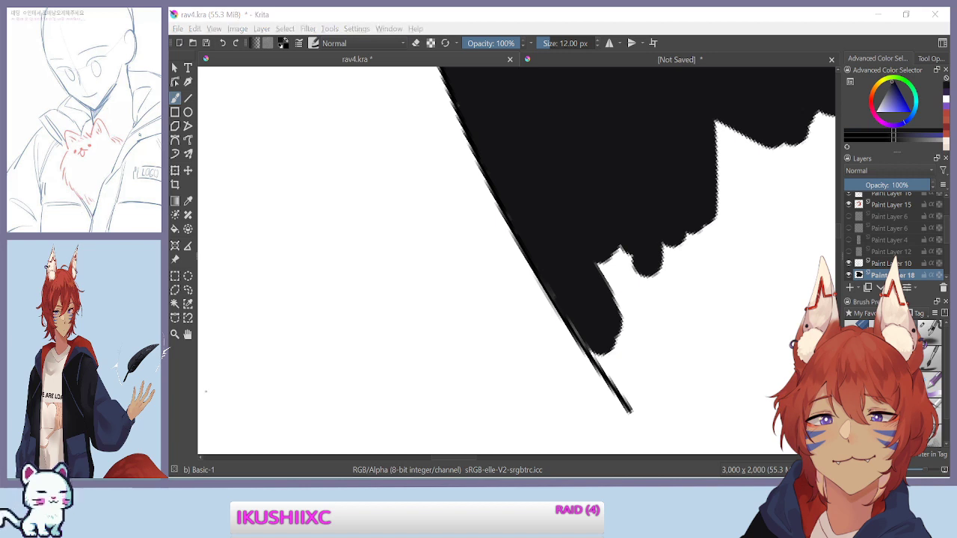
pyautogui.moveTo(485, 316)
pyautogui.mouseDown()
pyautogui.moveTo(465, 286)
pyautogui.moveTo(479, 301)
pyautogui.mouseUp()
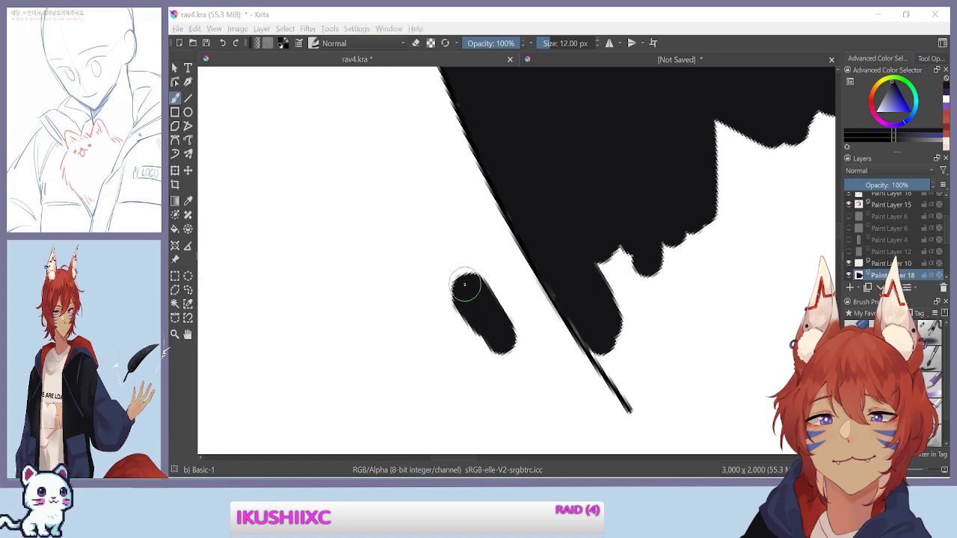
pyautogui.moveTo(442, 314)
pyautogui.mouseDown()
pyautogui.moveTo(456, 353)
pyautogui.moveTo(441, 313)
pyautogui.moveTo(446, 292)
pyautogui.moveTo(478, 314)
pyautogui.mouseUp()
pyautogui.hotkey('ctrl', 'z')
pyautogui.hotkey('ctrl', 'z')
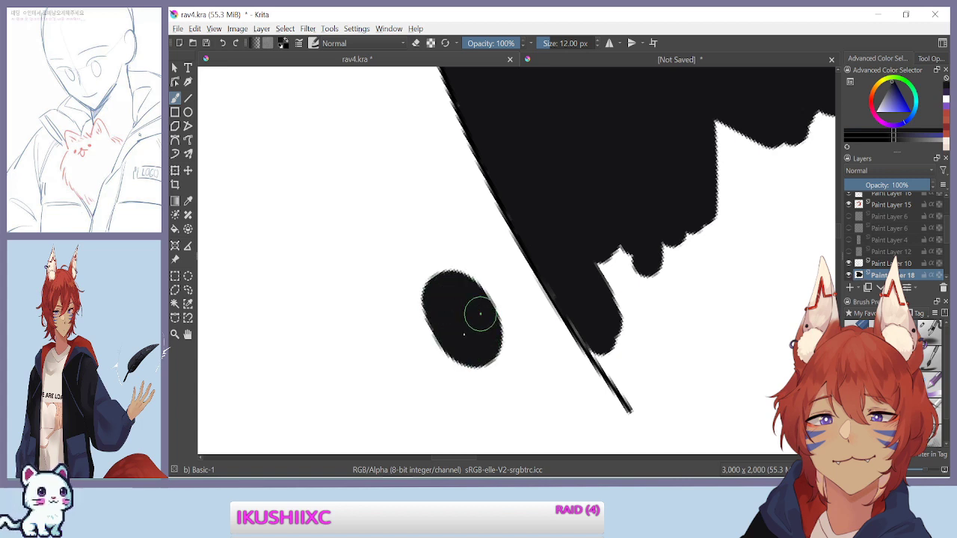
pyautogui.hotkey('ctrl', 'z')
# Fill the sleeve in near-black down to the outer outline's end and even out the diagonal lower edge
pyautogui.moveTo(585, 255)
pyautogui.mouseDown()
pyautogui.moveTo(637, 333)
pyautogui.moveTo(587, 208)
pyautogui.moveTo(626, 251)
pyautogui.moveTo(659, 320)
pyautogui.moveTo(651, 197)
pyautogui.moveTo(710, 269)
pyautogui.moveTo(715, 128)
pyautogui.moveTo(731, 128)
pyautogui.moveTo(740, 115)
pyautogui.moveTo(733, 164)
pyautogui.mouseUp()
pyautogui.moveTo(625, 218)
pyautogui.mouseDown()
pyautogui.moveTo(572, 207)
pyautogui.moveTo(524, 233)
pyautogui.mouseUp()
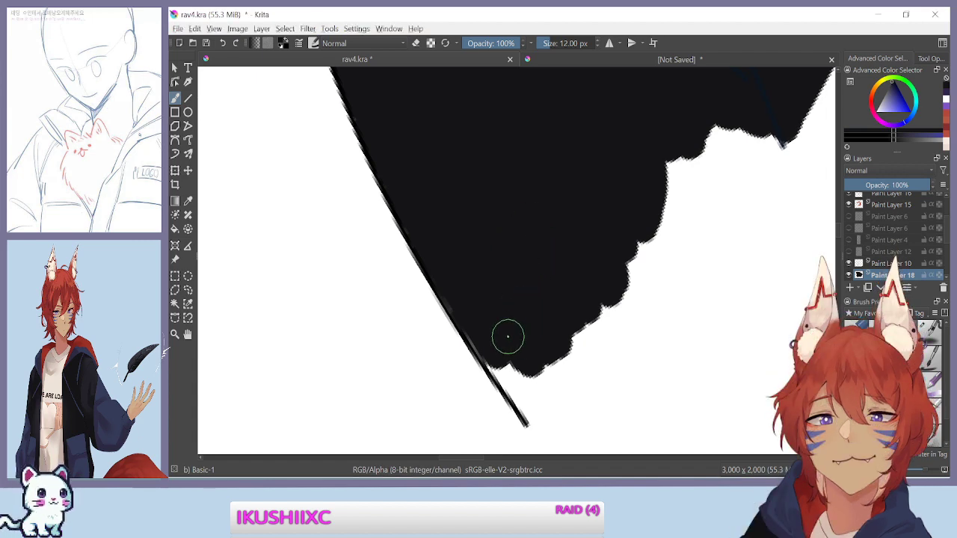
pyautogui.moveTo(508, 336); pyautogui.dragTo(498, 325)
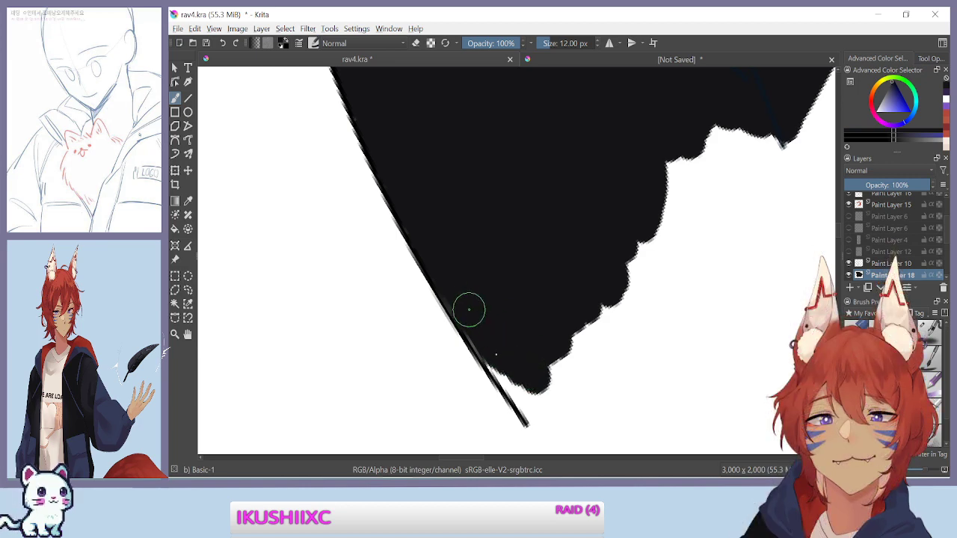
pyautogui.moveTo(495, 339)
pyautogui.mouseDown()
pyautogui.moveTo(528, 392)
pyautogui.moveTo(500, 332)
pyautogui.moveTo(516, 327)
pyautogui.moveTo(563, 382)
pyautogui.moveTo(557, 308)
pyautogui.moveTo(588, 356)
pyautogui.moveTo(592, 272)
pyautogui.moveTo(600, 268)
pyautogui.moveTo(623, 302)
pyautogui.moveTo(634, 302)
pyautogui.moveTo(673, 162)
pyautogui.moveTo(697, 207)
pyautogui.moveTo(717, 126)
pyautogui.moveTo(735, 125)
pyautogui.moveTo(751, 145)
pyautogui.moveTo(743, 162)
pyautogui.moveTo(763, 141)
pyautogui.moveTo(687, 252)
pyautogui.moveTo(571, 374)
pyautogui.mouseUp()
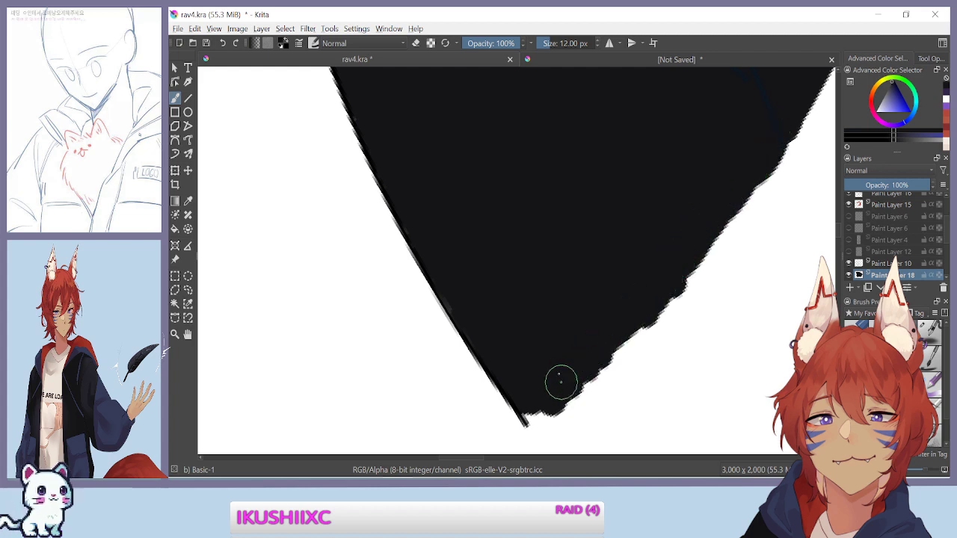
pyautogui.moveTo(436, 361); pyautogui.dragTo(603, 425)
pyautogui.moveTo(507, 241); pyautogui.dragTo(543, 411)
# Extend the near-black from the front panel past the drawstring's tip toward the V-shaped neckline
pyautogui.scroll(-3, 543, 411)
pyautogui.moveTo(585, 256)
pyautogui.mouseDown()
pyautogui.moveTo(581, 213)
pyautogui.moveTo(626, 334)
pyautogui.moveTo(616, 371)
pyautogui.moveTo(628, 368)
pyautogui.moveTo(619, 291)
pyautogui.moveTo(599, 240)
pyautogui.moveTo(573, 264)
pyautogui.moveTo(558, 302)
pyautogui.mouseUp()
pyautogui.moveTo(478, 232); pyautogui.dragTo(524, 289)
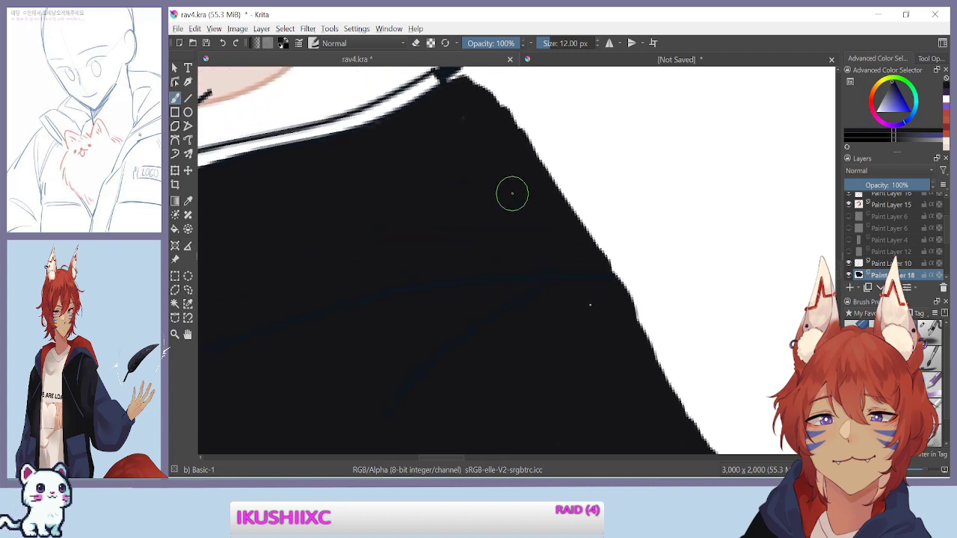
pyautogui.moveTo(573, 241)
pyautogui.mouseDown()
pyautogui.moveTo(651, 355)
pyautogui.moveTo(530, 150)
pyautogui.moveTo(595, 340)
pyautogui.mouseUp()
pyautogui.moveTo(571, 287)
pyautogui.mouseDown()
pyautogui.moveTo(597, 301)
pyautogui.moveTo(565, 221)
pyautogui.moveTo(570, 265)
pyautogui.moveTo(528, 218)
pyautogui.moveTo(543, 251)
pyautogui.moveTo(551, 260)
pyautogui.moveTo(530, 174)
pyautogui.moveTo(595, 323)
pyautogui.mouseUp()
pyautogui.moveTo(569, 217); pyautogui.dragTo(590, 279)
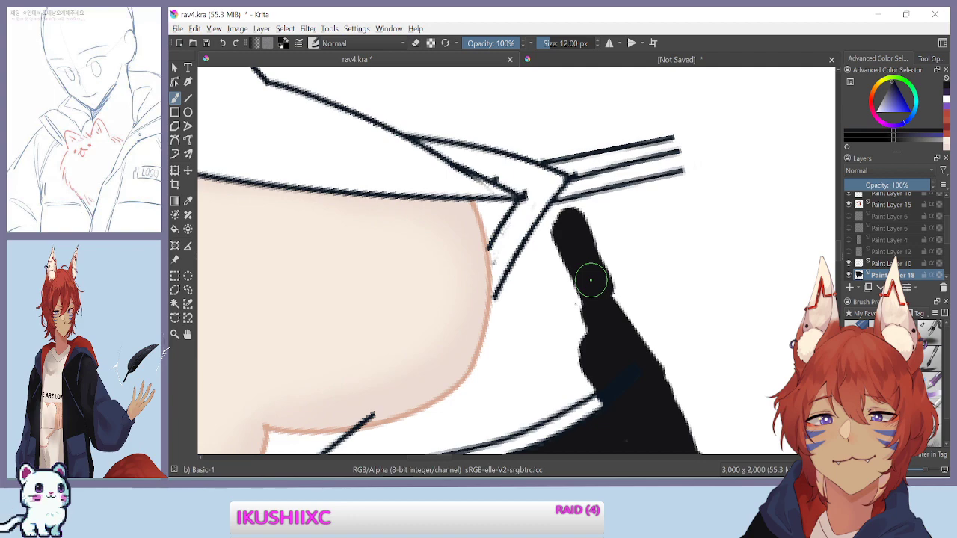
pyautogui.moveTo(481, 297)
pyautogui.mouseDown()
pyautogui.moveTo(442, 297)
pyautogui.moveTo(469, 193)
pyautogui.mouseUp()
pyautogui.moveTo(456, 331); pyautogui.dragTo(604, 326)
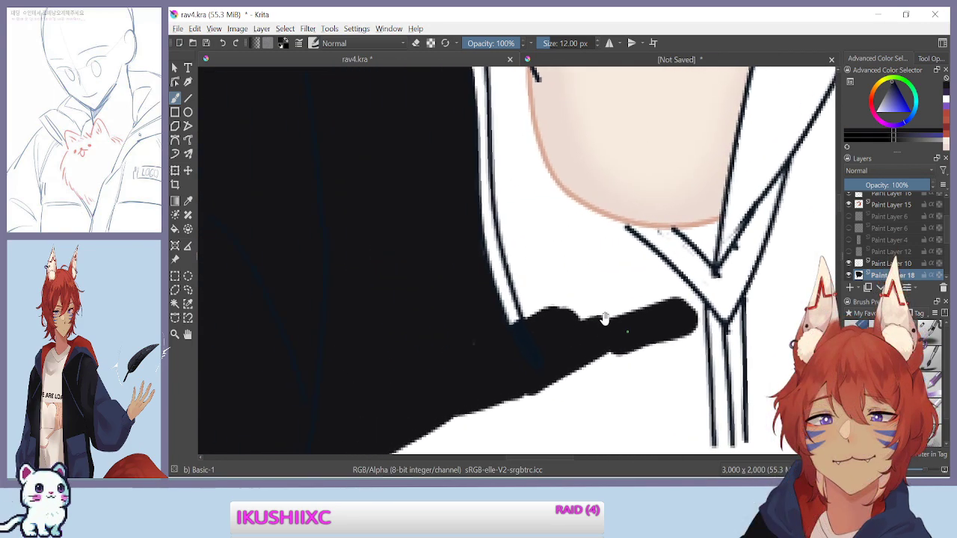
pyautogui.moveTo(551, 201)
pyautogui.mouseDown()
pyautogui.moveTo(581, 235)
pyautogui.moveTo(551, 209)
pyautogui.mouseUp()
pyautogui.hotkey('ctrl', 'z')
pyautogui.moveTo(577, 255)
pyautogui.mouseDown()
pyautogui.moveTo(548, 201)
pyautogui.moveTo(576, 293)
pyautogui.moveTo(559, 272)
pyautogui.moveTo(554, 291)
pyautogui.moveTo(540, 243)
pyautogui.moveTo(538, 276)
pyautogui.moveTo(526, 259)
pyautogui.moveTo(518, 267)
pyautogui.moveTo(487, 227)
pyautogui.moveTo(500, 290)
pyautogui.mouseUp()
pyautogui.moveTo(481, 187); pyautogui.dragTo(556, 415)
pyautogui.press('-')
pyautogui.press('-')
pyautogui.hotkey('ctrl', 'z')
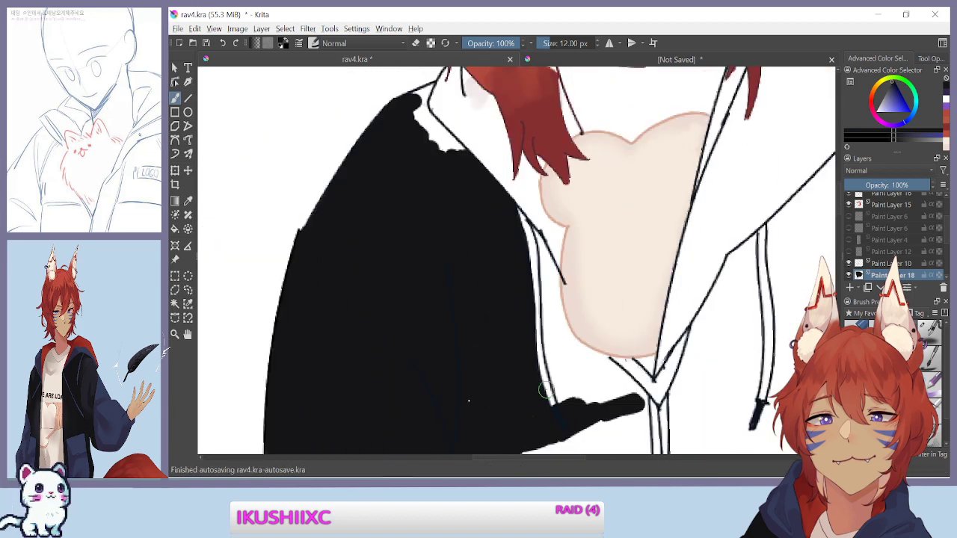
# Fill the area between the drawstring's lower end, the chest fluff and the V-shaped neckline in near-black
pyautogui.press('+')
pyautogui.moveTo(408, 408); pyautogui.dragTo(460, 236)
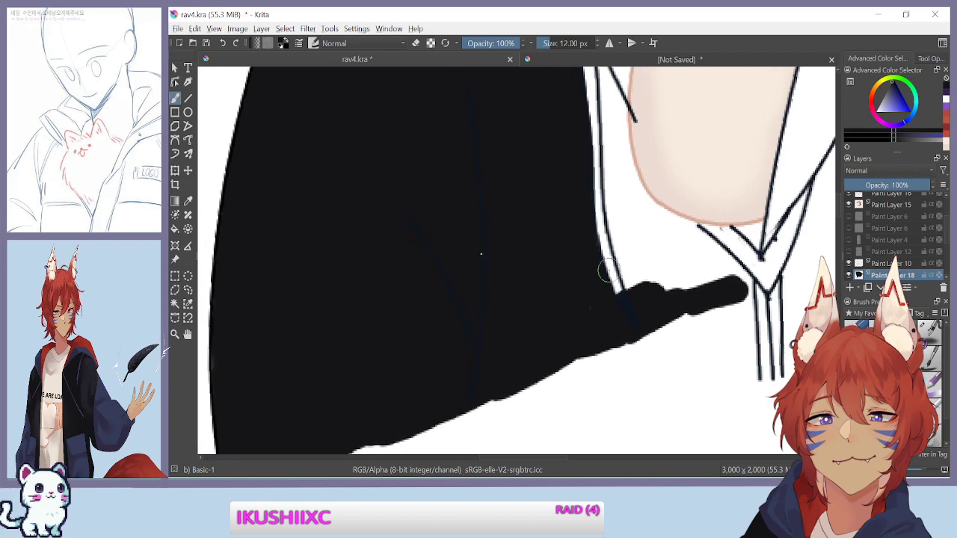
pyautogui.press('+')
pyautogui.moveTo(575, 273); pyautogui.dragTo(531, 331)
pyautogui.moveTo(635, 246)
pyautogui.mouseDown()
pyautogui.moveTo(643, 327)
pyautogui.moveTo(638, 302)
pyautogui.mouseUp()
pyautogui.hotkey('ctrl', 'z')
pyautogui.moveTo(630, 251)
pyautogui.mouseDown()
pyautogui.moveTo(646, 360)
pyautogui.moveTo(637, 269)
pyautogui.moveTo(696, 335)
pyautogui.moveTo(720, 321)
pyautogui.moveTo(716, 306)
pyautogui.mouseUp()
pyautogui.keyDown('shift'); pyautogui.moveTo(494, 308); pyautogui.dragTo(459, 225); pyautogui.keyUp('shift')
pyautogui.moveTo(602, 205)
pyautogui.mouseDown()
pyautogui.moveTo(683, 289)
pyautogui.moveTo(689, 334)
pyautogui.mouseUp()
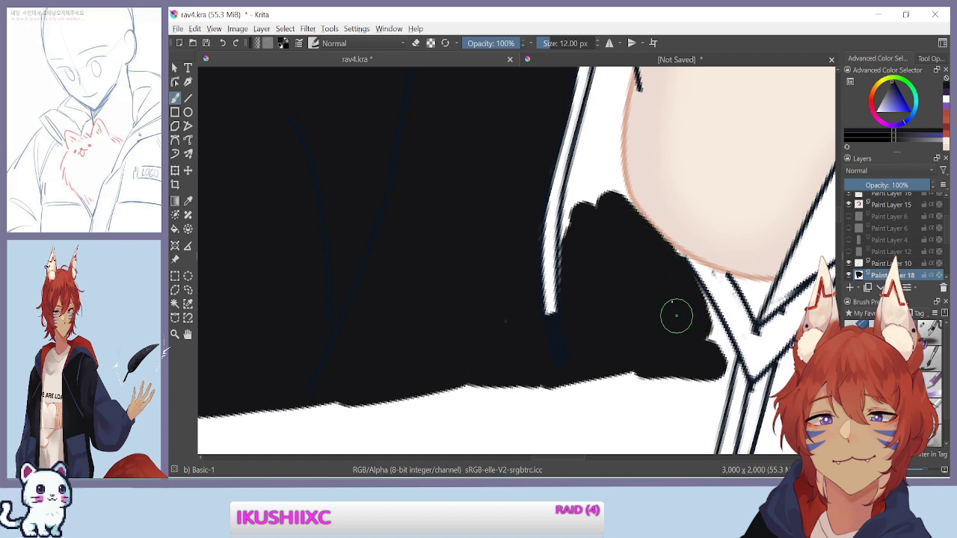
pyautogui.moveTo(670, 287)
pyautogui.mouseDown()
pyautogui.moveTo(707, 333)
pyautogui.moveTo(685, 290)
pyautogui.moveTo(709, 336)
pyautogui.mouseUp()
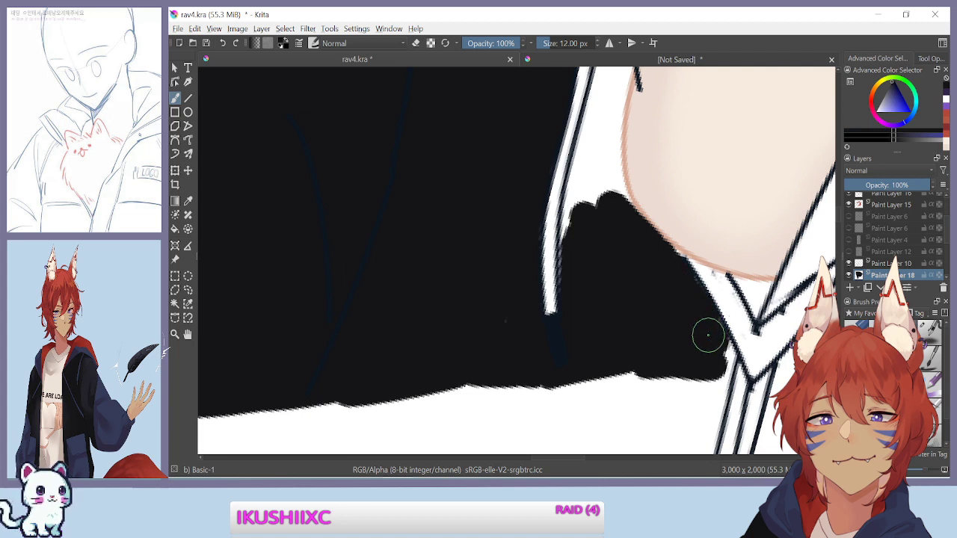
# Toggle Paint Layer 13 and Paint Layer 14 to identify them, and move both above Paint Layer 18
pyautogui.scroll(-3, 860, 259)
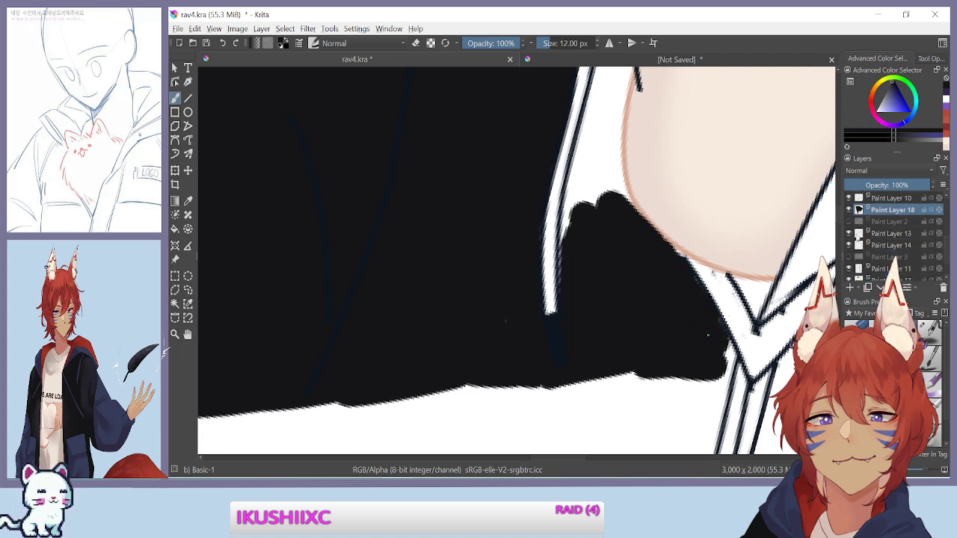
pyautogui.click(849, 234)
pyautogui.click(849, 234)
pyautogui.click(849, 246)
pyautogui.click(849, 245)
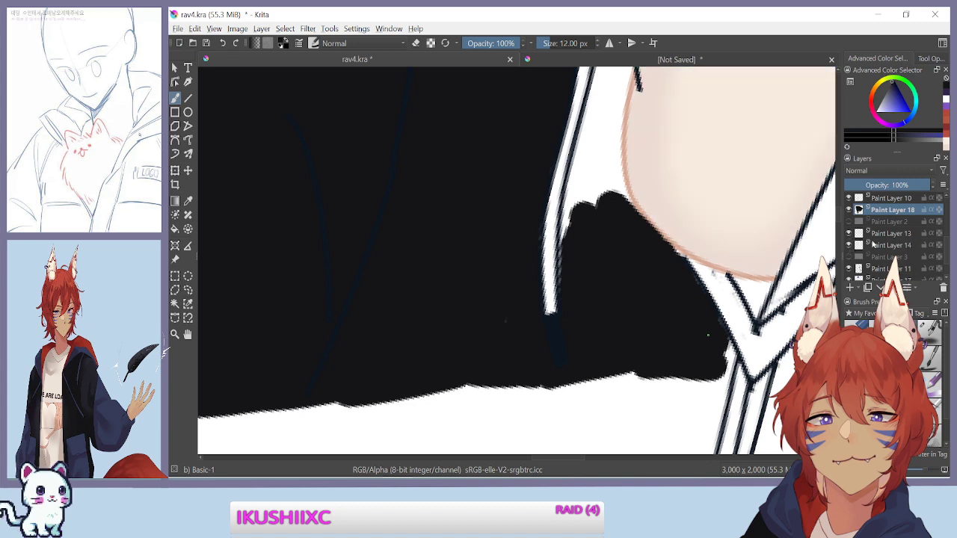
pyautogui.scroll(1, 877, 252)
pyautogui.moveTo(882, 278); pyautogui.dragTo(886, 234)
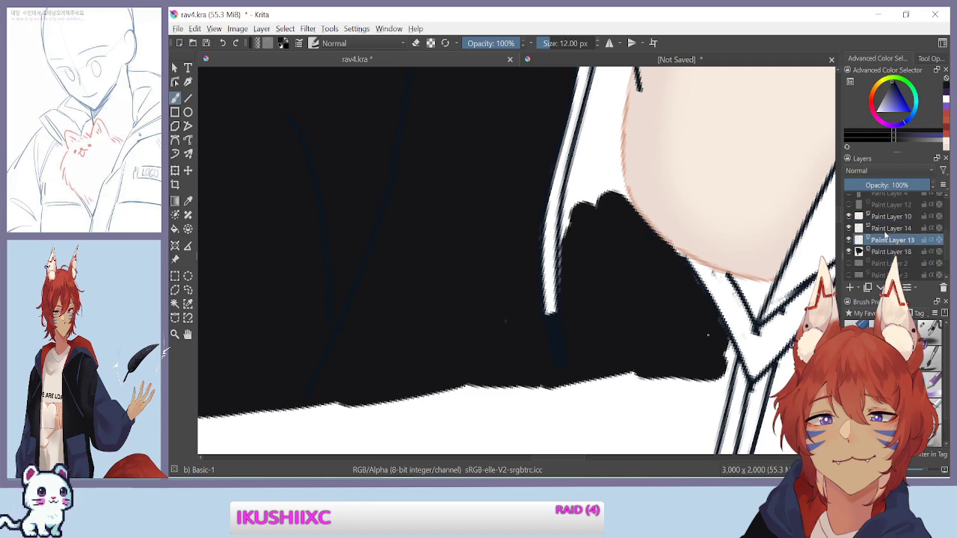
# On Paint Layer 13, paint near-black along the chest fluff's edge and up the gap beside the drawstring
pyautogui.moveTo(575, 226); pyautogui.dragTo(607, 195)
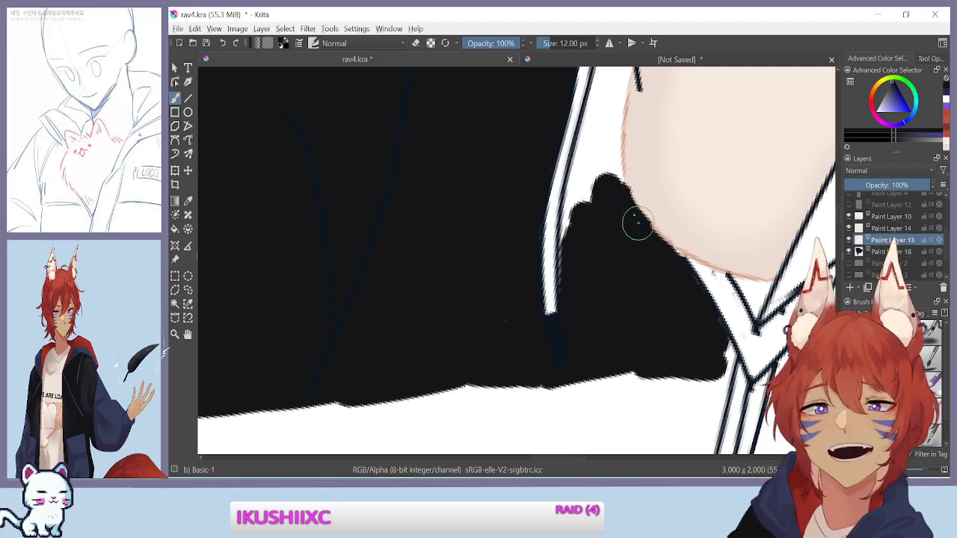
pyautogui.hotkey('ctrl', 'z')
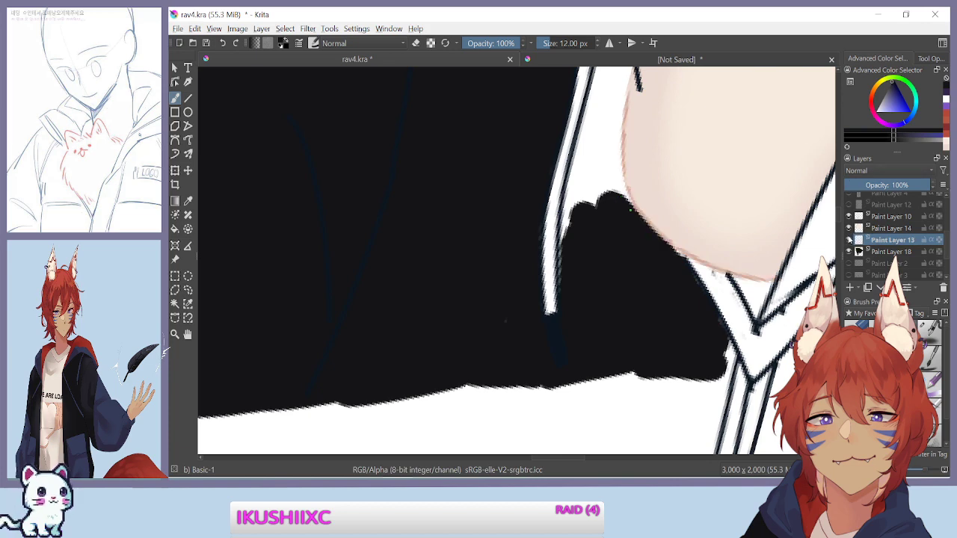
pyautogui.moveTo(598, 218)
pyautogui.mouseDown()
pyautogui.moveTo(634, 213)
pyautogui.moveTo(635, 191)
pyautogui.moveTo(658, 218)
pyautogui.moveTo(648, 204)
pyautogui.moveTo(666, 264)
pyautogui.moveTo(715, 366)
pyautogui.mouseUp()
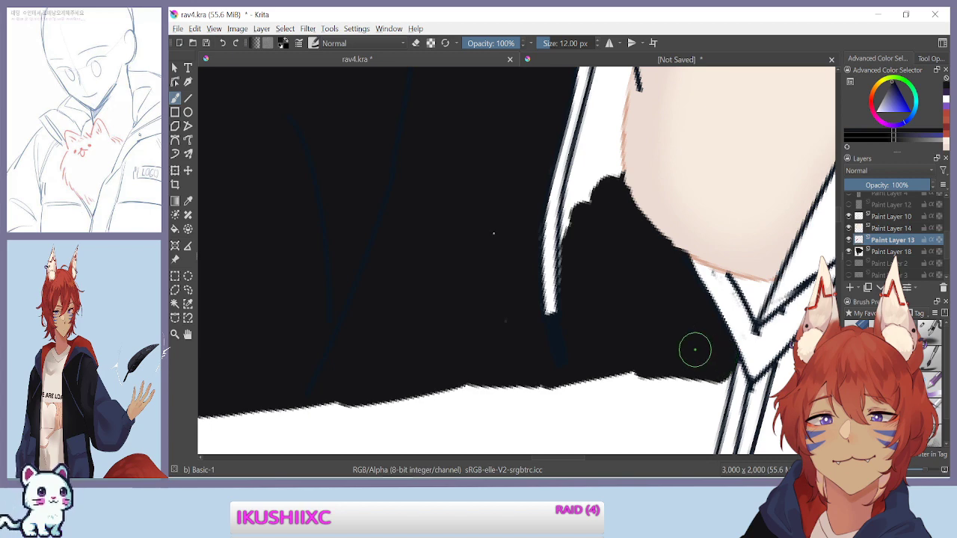
pyautogui.hotkey('ctrl', '-')
pyautogui.moveTo(474, 200)
pyautogui.mouseDown()
pyautogui.moveTo(455, 239)
pyautogui.moveTo(545, 333)
pyautogui.mouseUp()
pyautogui.moveTo(594, 299)
pyautogui.mouseDown()
pyautogui.moveTo(603, 352)
pyautogui.moveTo(595, 279)
pyautogui.mouseUp()
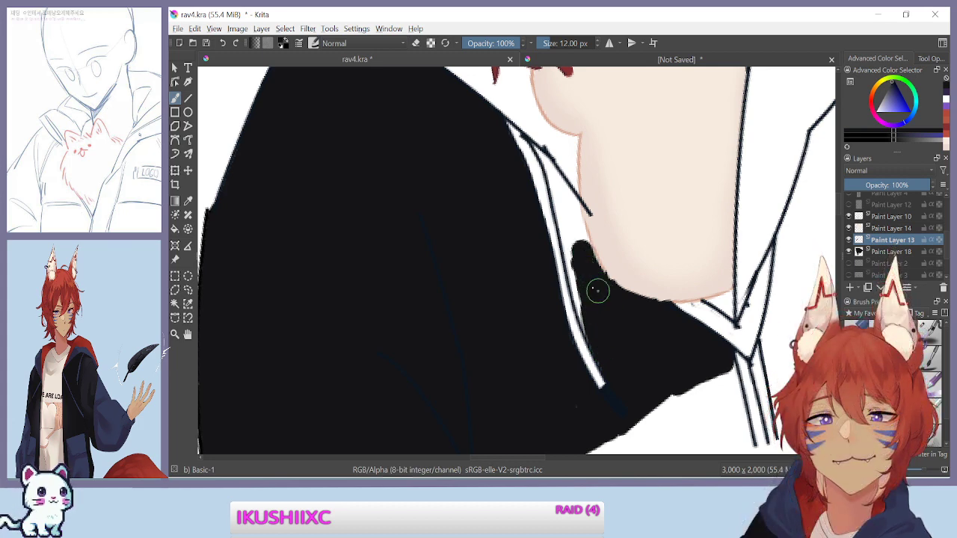
pyautogui.moveTo(579, 256)
pyautogui.mouseDown()
pyautogui.moveTo(567, 211)
pyautogui.moveTo(568, 229)
pyautogui.mouseUp()
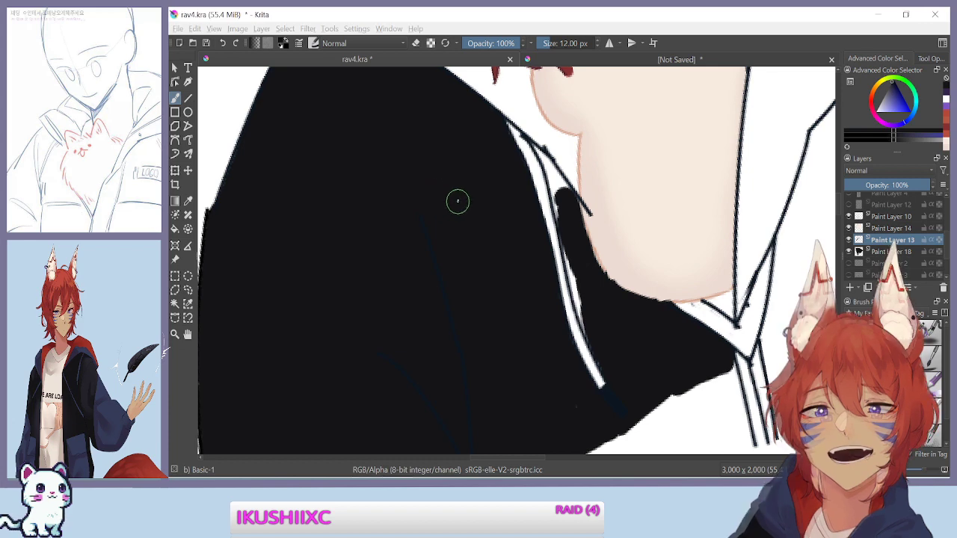
# Reduce the brush size to 8 px and fill the narrowing gap between the drawstring and the hood's edge line
pyautogui.scroll(3, 453, 191)
pyautogui.moveTo(446, 275)
pyautogui.mouseDown()
pyautogui.moveTo(391, 354)
pyautogui.moveTo(369, 356)
pyautogui.mouseUp()
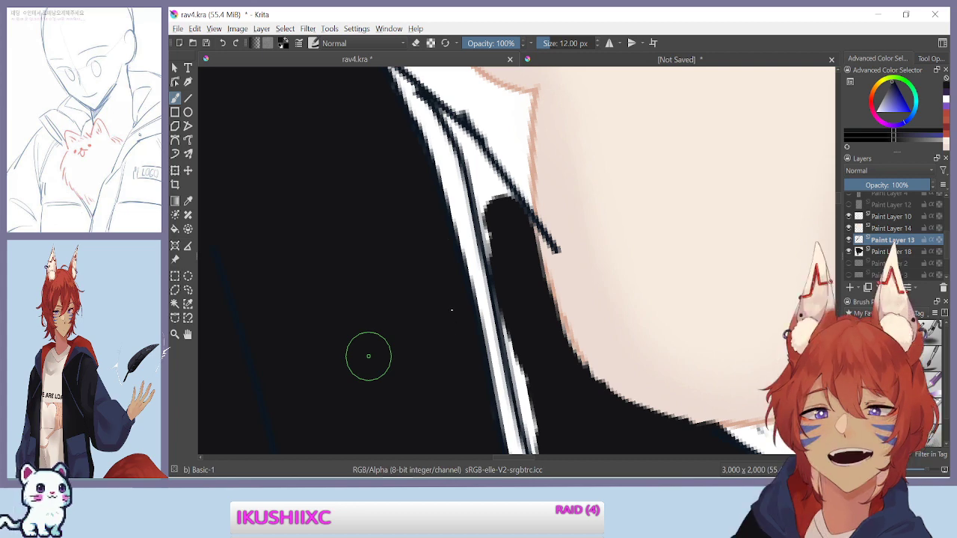
pyautogui.moveTo(368, 356); pyautogui.dragTo(357, 424)
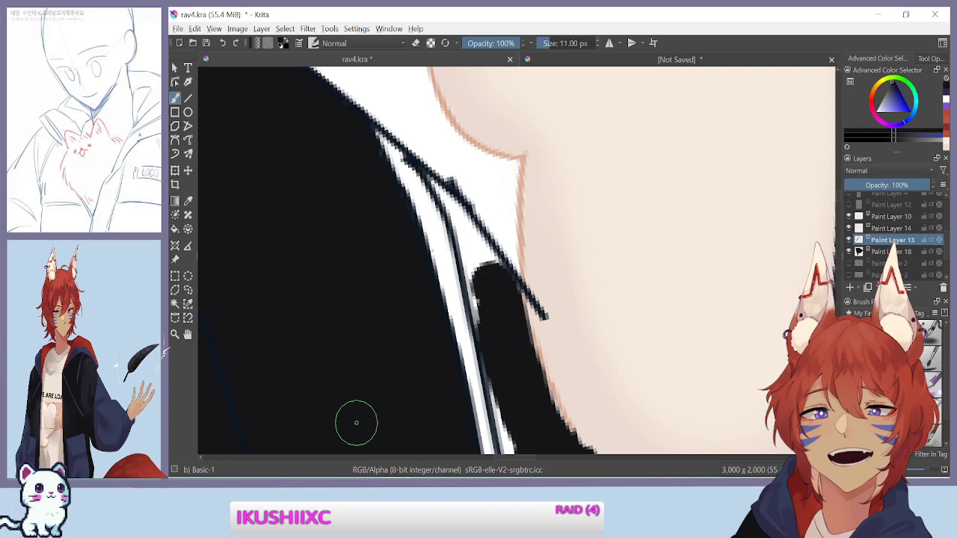
pyautogui.press('[')
pyautogui.press('[')
pyautogui.moveTo(432, 186)
pyautogui.mouseDown()
pyautogui.moveTo(483, 267)
pyautogui.moveTo(486, 312)
pyautogui.moveTo(471, 238)
pyautogui.mouseUp()
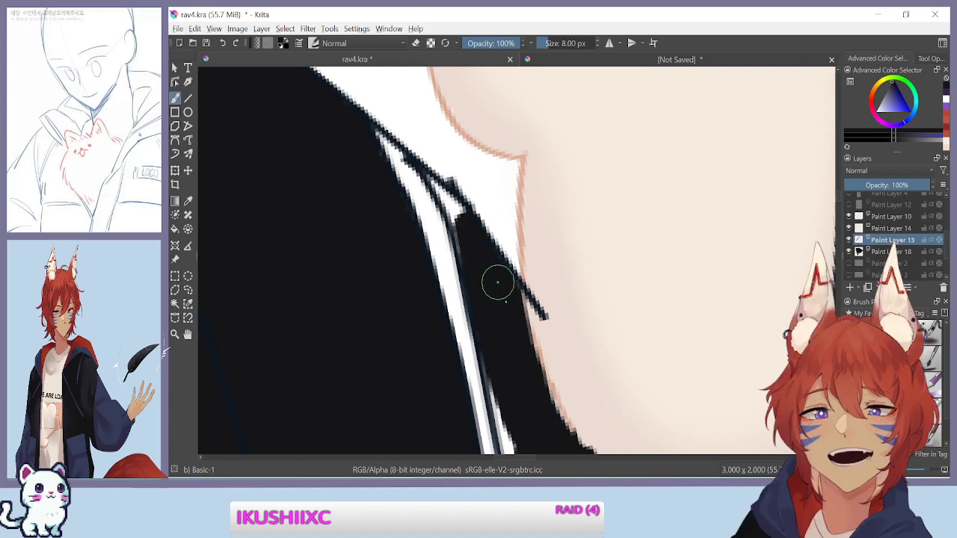
# Reduce the brush size to 2 px and fill the pointed white gap at the top between the drawstring and the hood's edge line
pyautogui.scroll(4, 502, 300)
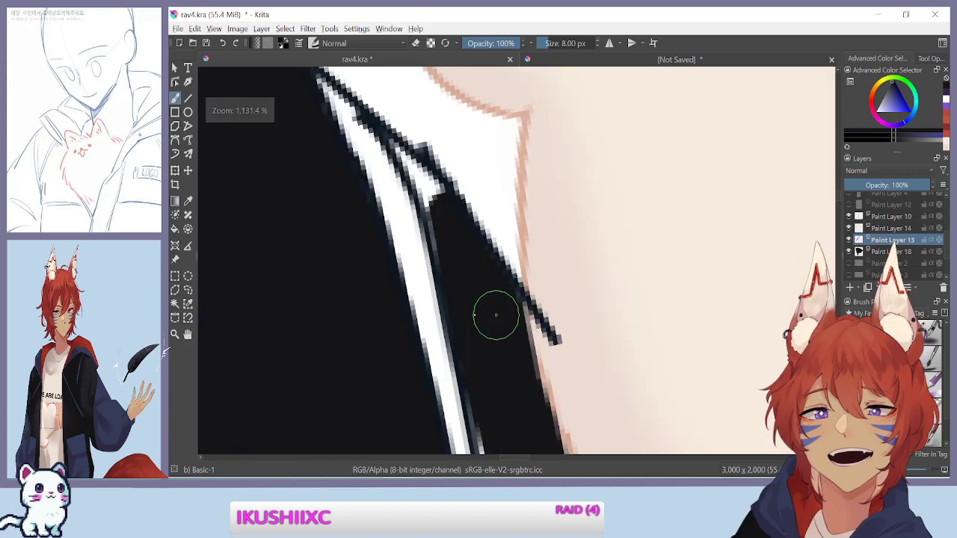
pyautogui.press('[')
pyautogui.press('[')
pyautogui.press('[')
pyautogui.press('[')
pyautogui.press('[')
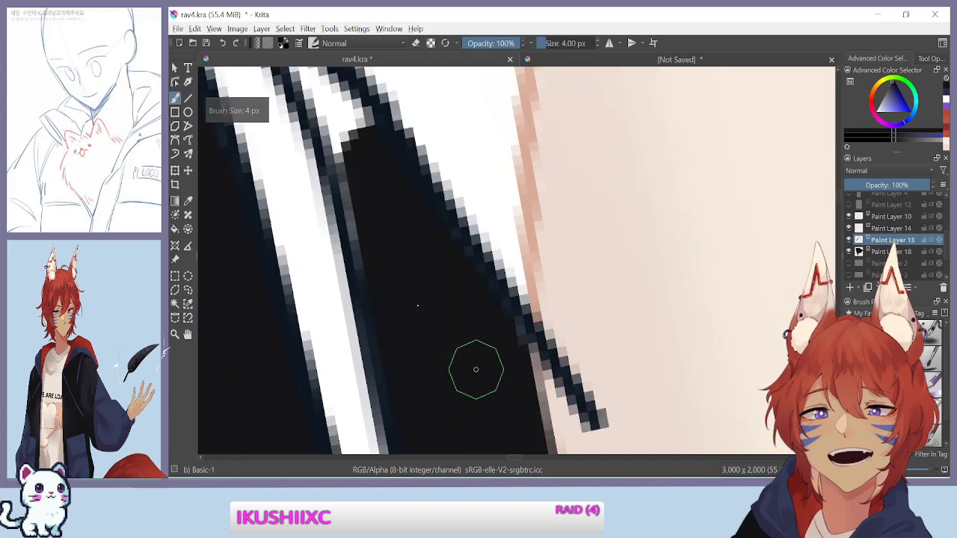
pyautogui.moveTo(398, 258)
pyautogui.mouseDown()
pyautogui.moveTo(465, 242)
pyautogui.moveTo(538, 427)
pyautogui.mouseUp()
pyautogui.moveTo(419, 204)
pyautogui.mouseDown()
pyautogui.moveTo(443, 241)
pyautogui.moveTo(511, 299)
pyautogui.mouseUp()
pyautogui.moveTo(436, 211)
pyautogui.mouseDown()
pyautogui.moveTo(427, 202)
pyautogui.moveTo(503, 381)
pyautogui.mouseUp()
pyautogui.scroll(-4, 506, 399)
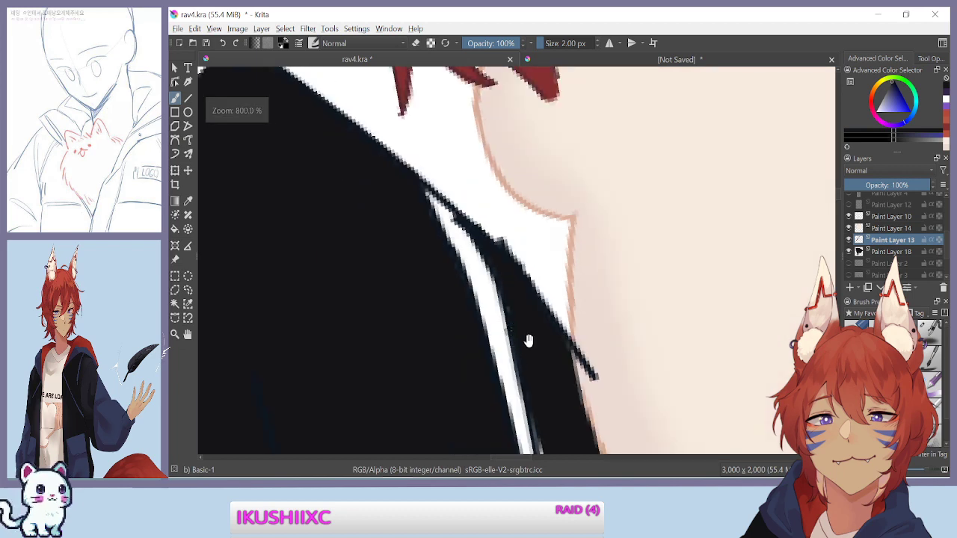
# Paint near-black over the white slivers along the drawstring's fluff-side edge, down to its tip
pyautogui.moveTo(511, 330); pyautogui.dragTo(487, 243)
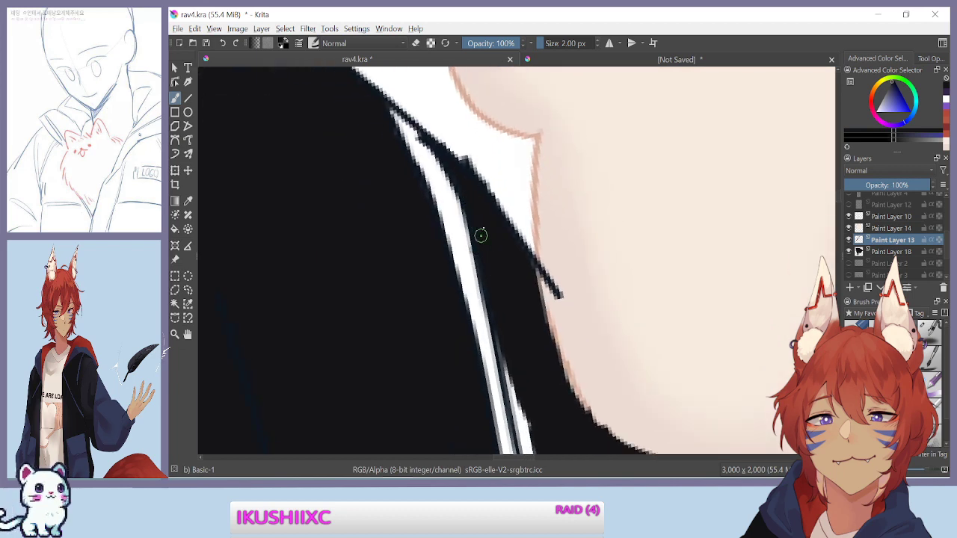
pyautogui.moveTo(529, 268)
pyautogui.mouseDown()
pyautogui.moveTo(491, 262)
pyautogui.moveTo(479, 179)
pyautogui.mouseUp()
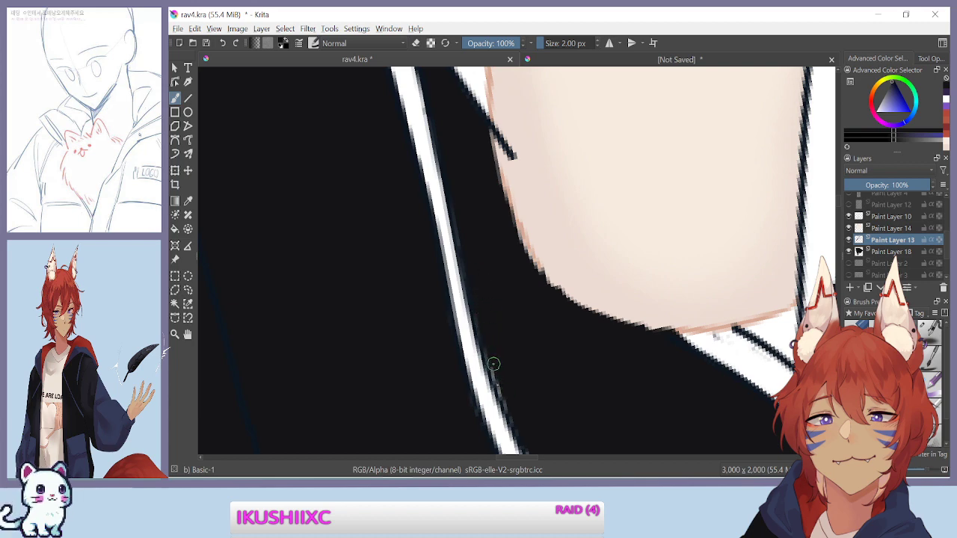
pyautogui.moveTo(489, 312)
pyautogui.mouseDown()
pyautogui.moveTo(461, 219)
pyautogui.moveTo(472, 212)
pyautogui.mouseUp()
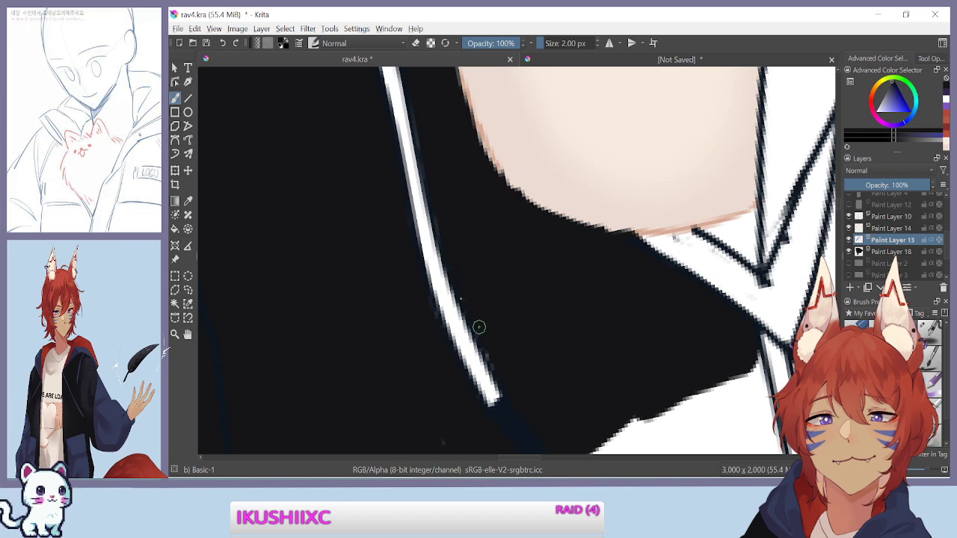
pyautogui.moveTo(475, 335)
pyautogui.mouseDown()
pyautogui.moveTo(489, 306)
pyautogui.moveTo(489, 234)
pyautogui.mouseUp()
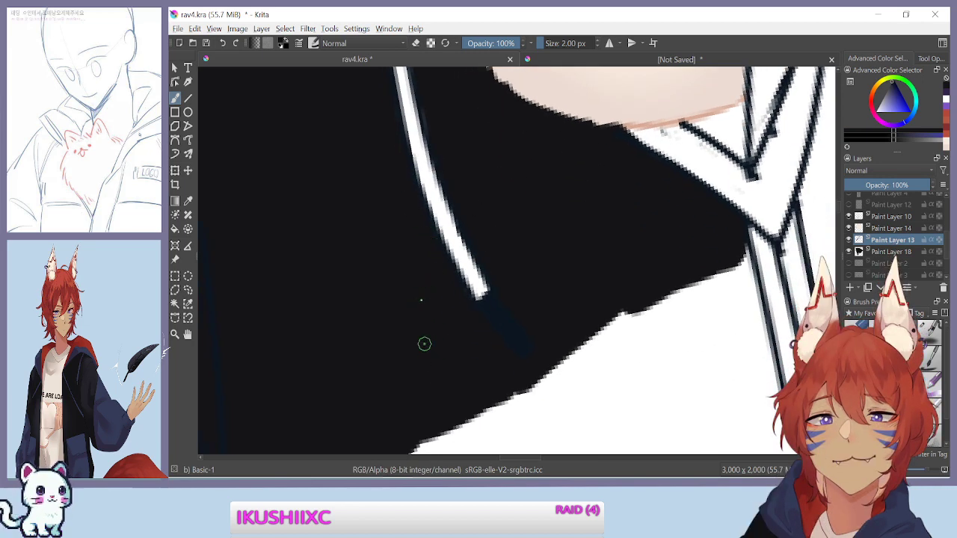
# Fill the leftover white gap at the top of the shoulder, where the sleeve meets the hood line near the neck
pyautogui.hotkey('ctrl', '-')
pyautogui.hotkey('ctrl', '-')
pyautogui.moveTo(392, 216); pyautogui.dragTo(477, 452)
pyautogui.hotkey('ctrl', '+')
pyautogui.moveTo(361, 249); pyautogui.dragTo(491, 399)
pyautogui.moveTo(377, 242)
pyautogui.mouseDown()
pyautogui.moveTo(445, 285)
pyautogui.moveTo(459, 316)
pyautogui.mouseUp()
pyautogui.moveTo(397, 251); pyautogui.dragTo(474, 287)
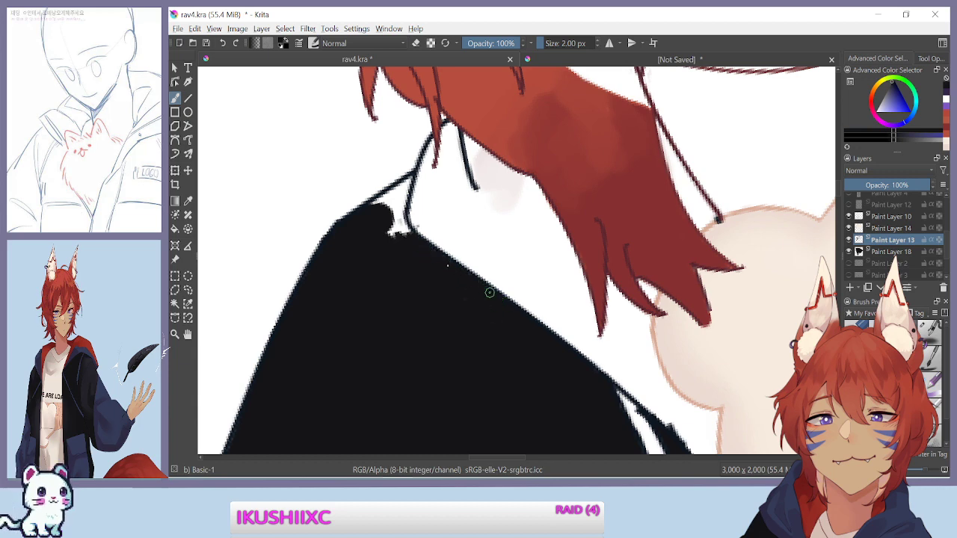
pyautogui.hotkey('ctrl', '+')
pyautogui.hotkey('ctrl', '+')
pyautogui.hotkey('ctrl', '+')
pyautogui.moveTo(294, 333)
pyautogui.mouseDown()
pyautogui.moveTo(498, 363)
pyautogui.moveTo(606, 358)
pyautogui.moveTo(658, 429)
pyautogui.mouseUp()
pyautogui.moveTo(558, 153)
pyautogui.mouseDown()
pyautogui.moveTo(571, 121)
pyautogui.moveTo(547, 204)
pyautogui.moveTo(545, 136)
pyautogui.moveTo(534, 161)
pyautogui.moveTo(449, 205)
pyautogui.moveTo(505, 193)
pyautogui.moveTo(512, 289)
pyautogui.moveTo(530, 206)
pyautogui.moveTo(546, 239)
pyautogui.mouseUp()
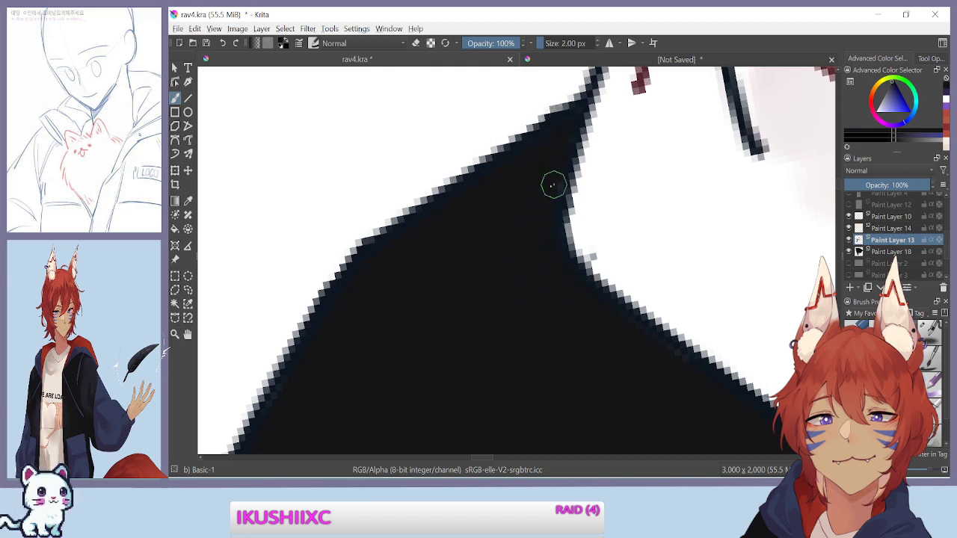
# Paint a near-black strip down the fluff-side edge of the second drawstring, on the hoodie's other half
pyautogui.hotkey('ctrl', '-')
pyautogui.hotkey('ctrl', '-')
pyautogui.hotkey('ctrl', '-')
pyautogui.hotkey('ctrl', '-')
pyautogui.hotkey('ctrl', '-')
pyautogui.moveTo(485, 386); pyautogui.dragTo(335, 321)
pyautogui.moveTo(330, 398); pyautogui.dragTo(317, 348)
pyautogui.moveTo(449, 324); pyautogui.dragTo(265, 317)
pyautogui.scroll(4, 496, 316)
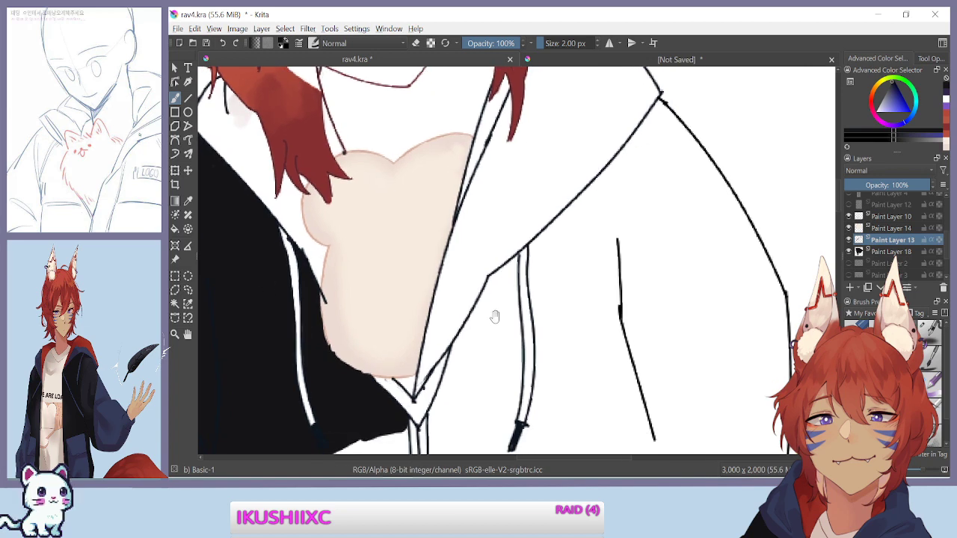
pyautogui.hotkey('ctrl', '+')
pyautogui.moveTo(367, 390); pyautogui.dragTo(533, 358)
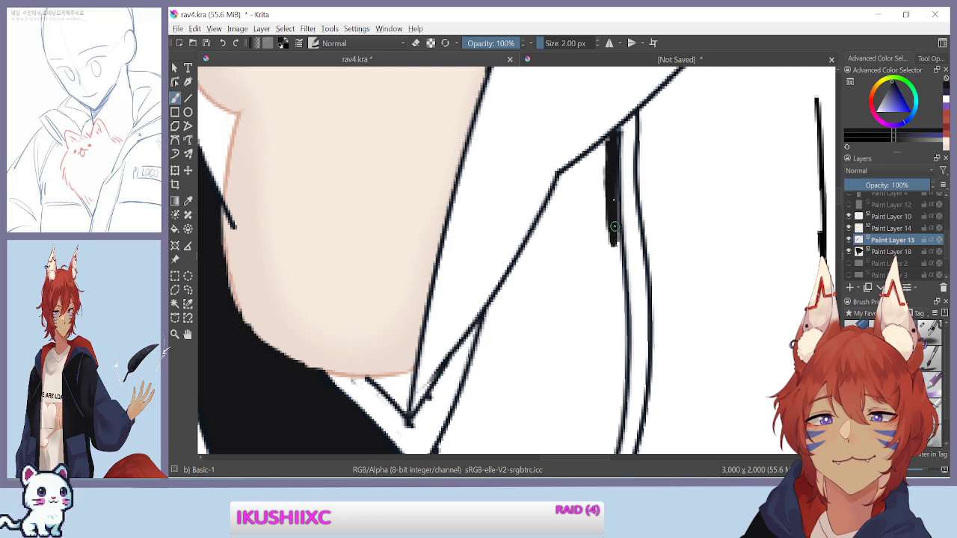
pyautogui.moveTo(610, 231); pyautogui.dragTo(611, 189)
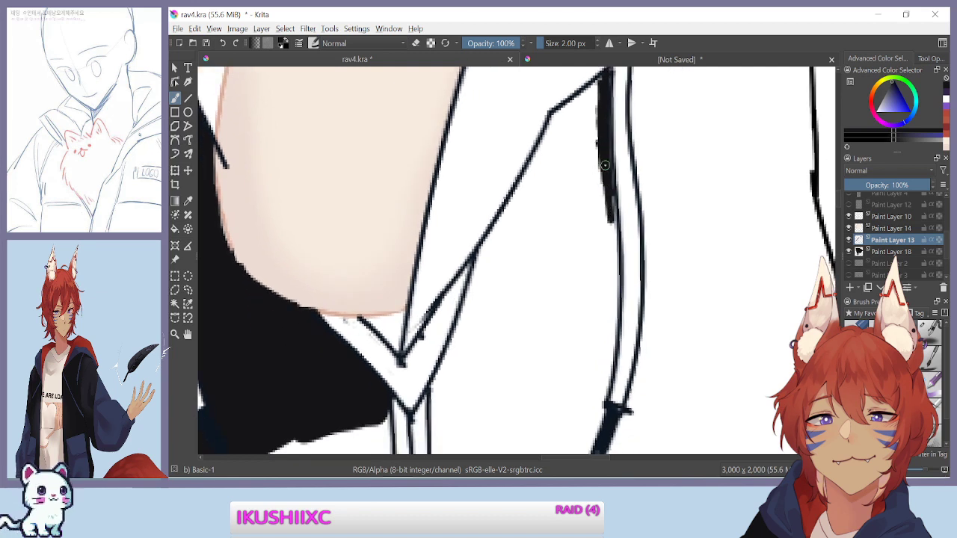
pyautogui.moveTo(608, 204); pyautogui.dragTo(612, 256)
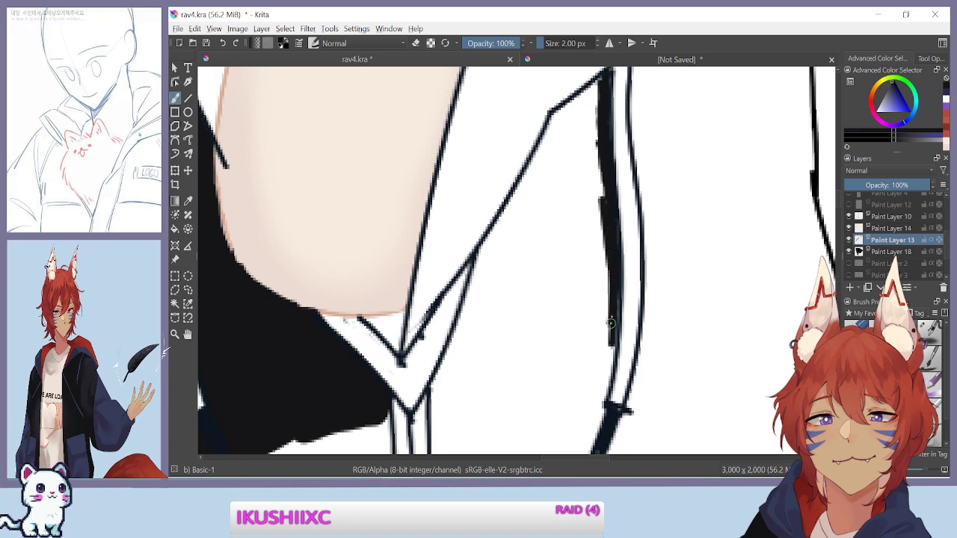
pyautogui.moveTo(527, 310); pyautogui.dragTo(521, 228)
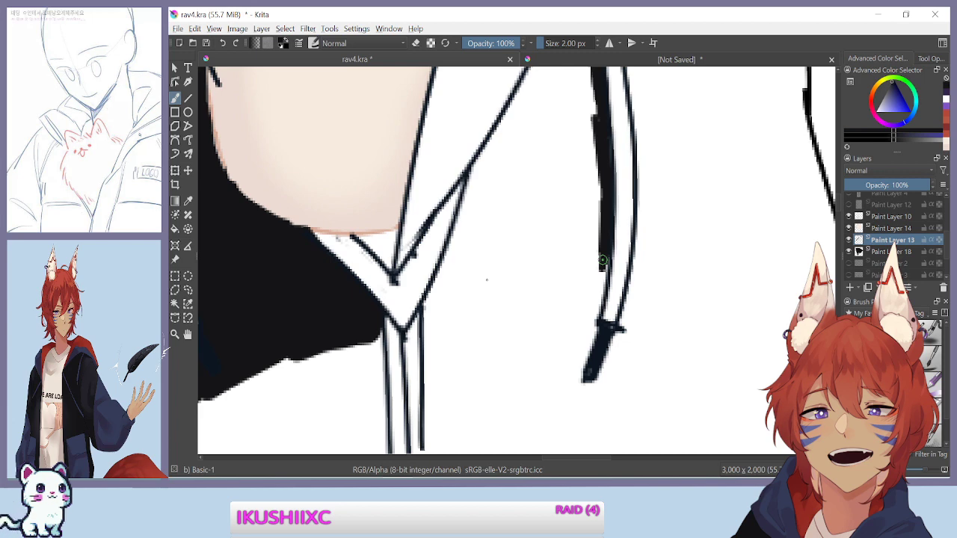
# Increase the brush size to 6 px and block in near-black around the second drawstring's lower end
pyautogui.press(']')
pyautogui.press(']')
pyautogui.moveTo(602, 261)
pyautogui.mouseDown()
pyautogui.moveTo(594, 240)
pyautogui.moveTo(593, 305)
pyautogui.mouseUp()
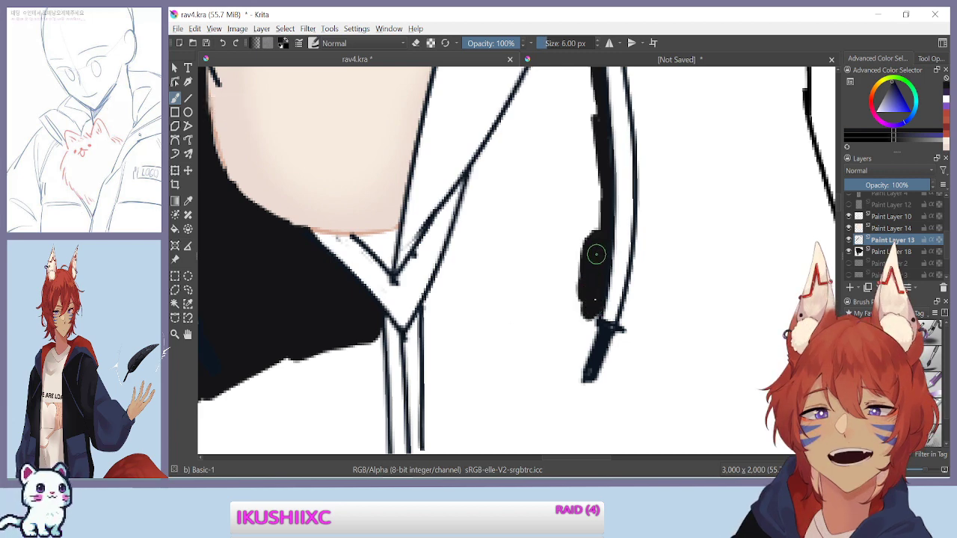
pyautogui.moveTo(592, 267)
pyautogui.mouseDown()
pyautogui.moveTo(584, 320)
pyautogui.moveTo(587, 235)
pyautogui.moveTo(575, 254)
pyautogui.moveTo(637, 247)
pyautogui.moveTo(549, 73)
pyautogui.mouseUp()
pyautogui.moveTo(434, 298)
pyautogui.mouseDown()
pyautogui.moveTo(407, 293)
pyautogui.moveTo(410, 238)
pyautogui.mouseUp()
pyautogui.moveTo(451, 277)
pyautogui.mouseDown()
pyautogui.moveTo(513, 276)
pyautogui.moveTo(583, 336)
pyautogui.moveTo(603, 321)
pyautogui.moveTo(572, 261)
pyautogui.moveTo(639, 352)
pyautogui.mouseUp()
pyautogui.moveTo(398, 194)
pyautogui.mouseDown()
pyautogui.moveTo(412, 314)
pyautogui.moveTo(510, 199)
pyautogui.mouseUp()
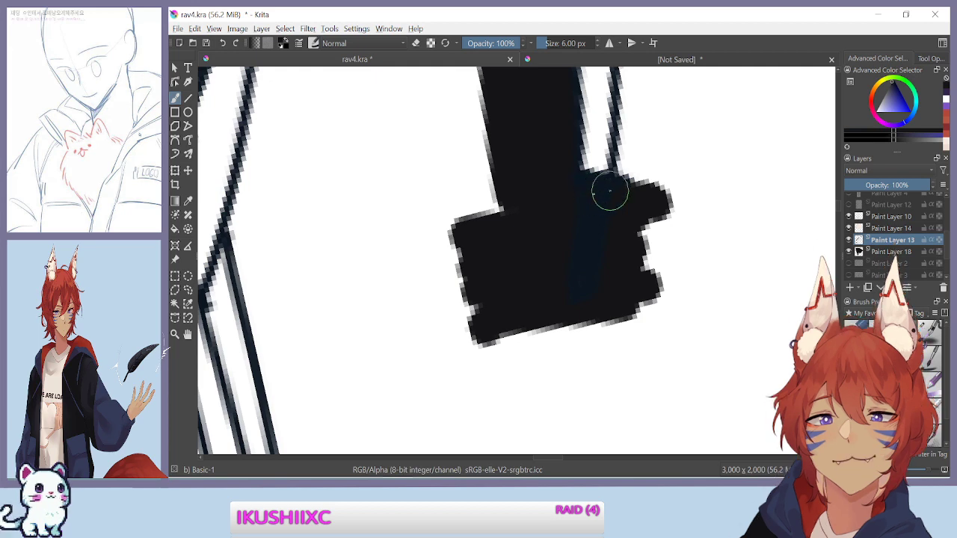
pyautogui.moveTo(410, 250)
pyautogui.mouseDown()
pyautogui.moveTo(391, 222)
pyautogui.moveTo(409, 225)
pyautogui.moveTo(401, 252)
pyautogui.moveTo(445, 374)
pyautogui.mouseUp()
# Rotate the canvas and widen the near-black block from the second drawstring's end towards the hood's neckline edge
pyautogui.hotkey('ctrl', '-')
pyautogui.hotkey('ctrl', '-')
pyautogui.moveTo(504, 185); pyautogui.dragTo(532, 303)
pyautogui.moveTo(516, 253)
pyautogui.mouseDown()
pyautogui.moveTo(491, 208)
pyautogui.moveTo(476, 205)
pyautogui.moveTo(464, 261)
pyautogui.moveTo(458, 249)
pyautogui.mouseUp()
pyautogui.moveTo(321, 238)
pyautogui.mouseDown()
pyautogui.moveTo(319, 324)
pyautogui.moveTo(367, 419)
pyautogui.mouseUp()
pyautogui.moveTo(349, 215); pyautogui.dragTo(444, 195)
pyautogui.moveTo(320, 320); pyautogui.dragTo(310, 258)
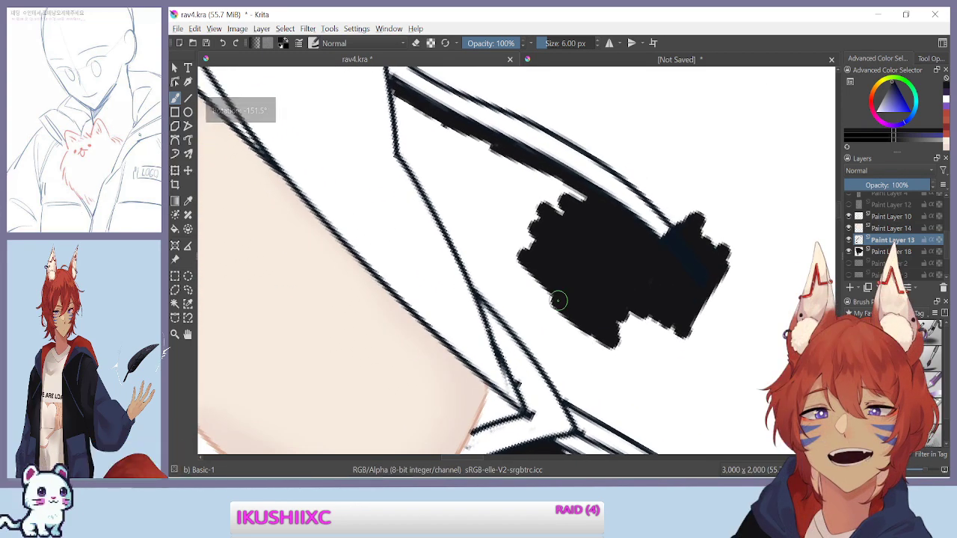
# Fill the wedge between the second drawstring's upper end and the hood's edge line, undoing the last two strokes
pyautogui.moveTo(421, 149)
pyautogui.mouseDown()
pyautogui.moveTo(460, 209)
pyautogui.moveTo(432, 154)
pyautogui.moveTo(445, 157)
pyautogui.moveTo(409, 103)
pyautogui.moveTo(439, 139)
pyautogui.moveTo(429, 131)
pyautogui.moveTo(464, 148)
pyautogui.moveTo(447, 130)
pyautogui.moveTo(472, 136)
pyautogui.mouseUp()
pyautogui.scroll(2, 535, 242)
pyautogui.moveTo(392, 189)
pyautogui.mouseDown()
pyautogui.moveTo(487, 258)
pyautogui.moveTo(603, 449)
pyautogui.mouseUp()
pyautogui.moveTo(492, 216)
pyautogui.mouseDown()
pyautogui.moveTo(486, 268)
pyautogui.moveTo(482, 252)
pyautogui.moveTo(481, 237)
pyautogui.moveTo(497, 288)
pyautogui.moveTo(492, 235)
pyautogui.moveTo(485, 243)
pyautogui.moveTo(472, 216)
pyautogui.mouseUp()
pyautogui.hotkey('ctrl', 'z')
pyautogui.hotkey('ctrl', 'z')
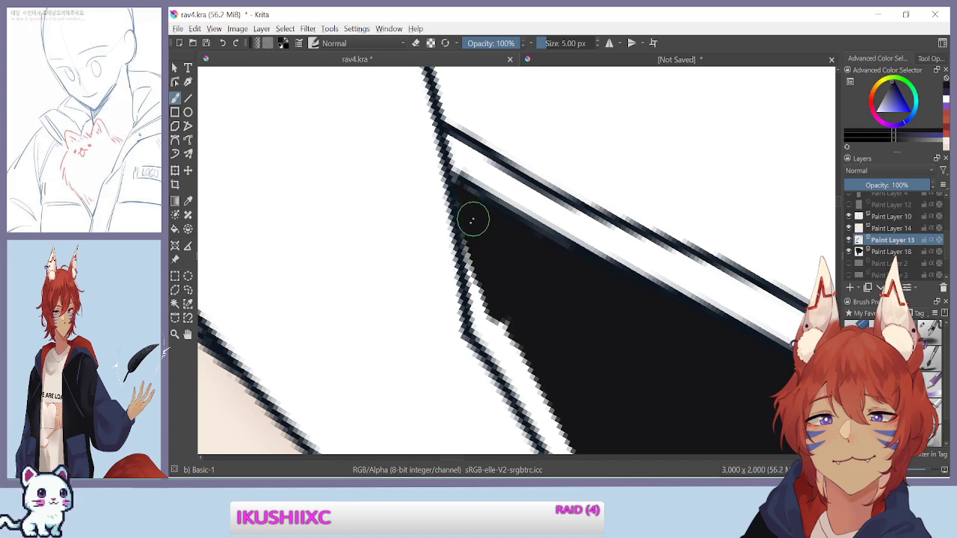
# Reduce the brush size to 3 px and fill the thin gap along the hood's edge line down to its bend
pyautogui.press('[')
pyautogui.press('[')
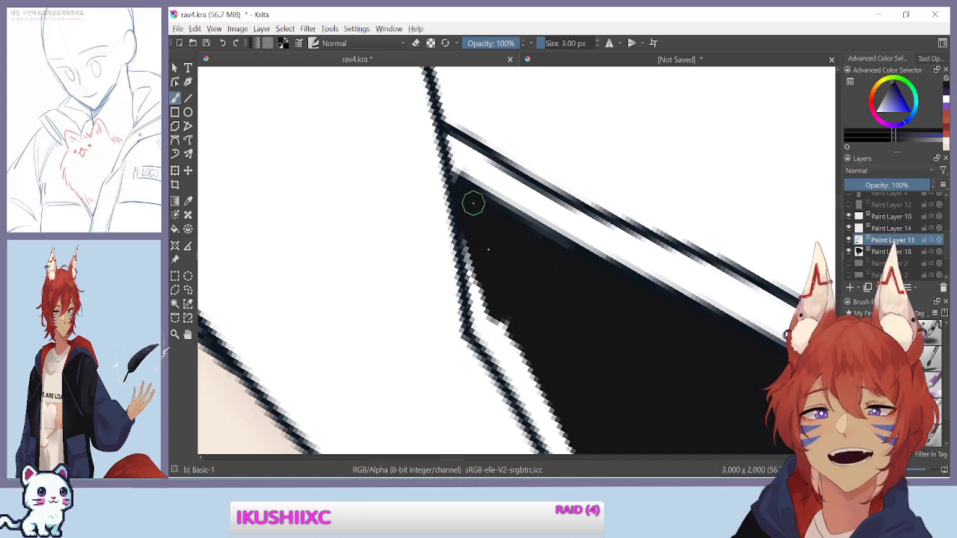
pyautogui.moveTo(477, 251)
pyautogui.mouseDown()
pyautogui.moveTo(474, 305)
pyautogui.moveTo(492, 331)
pyautogui.mouseUp()
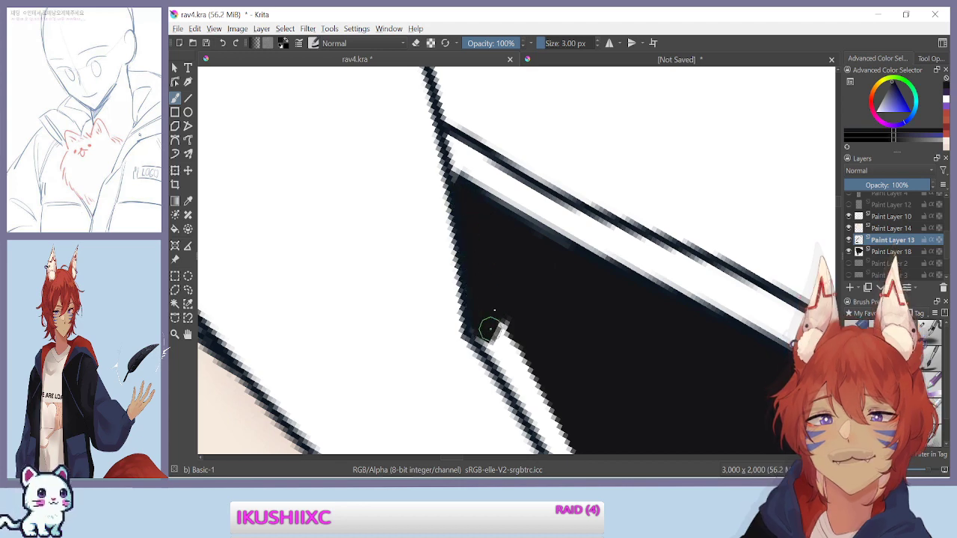
pyautogui.moveTo(347, 379); pyautogui.dragTo(367, 294)
pyautogui.moveTo(346, 329); pyautogui.dragTo(349, 214)
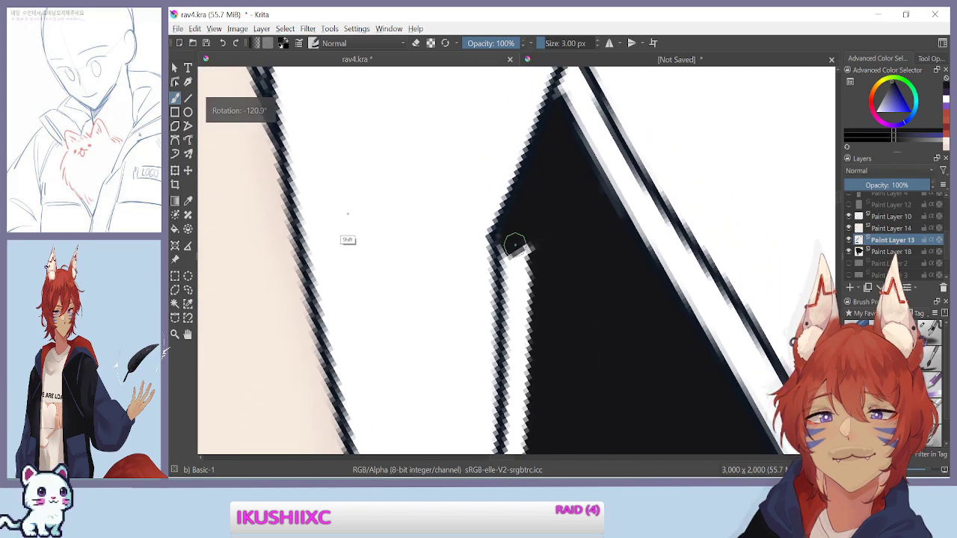
pyautogui.moveTo(514, 245); pyautogui.dragTo(501, 182)
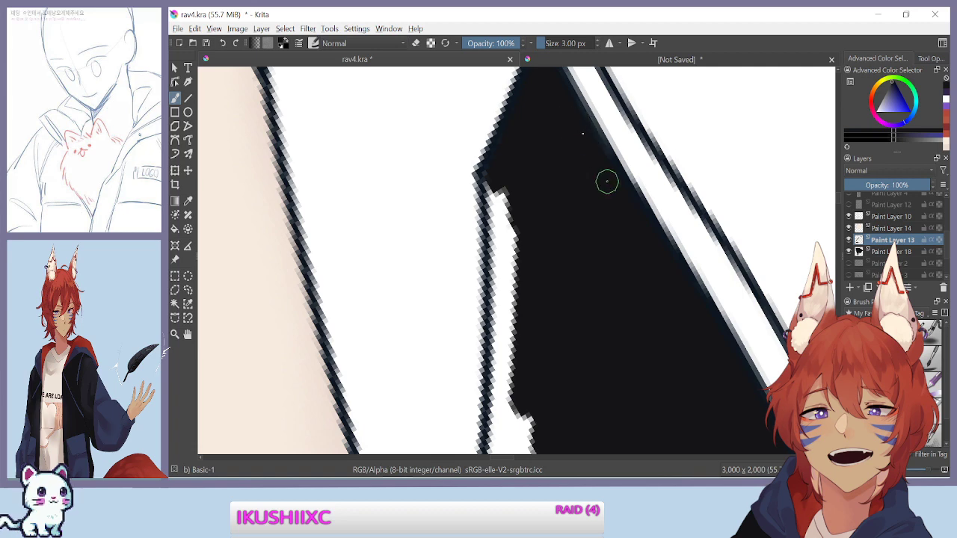
pyautogui.moveTo(605, 192)
pyautogui.mouseDown()
pyautogui.moveTo(572, 282)
pyautogui.moveTo(489, 336)
pyautogui.moveTo(348, 316)
pyautogui.moveTo(375, 274)
pyautogui.moveTo(377, 283)
pyautogui.mouseUp()
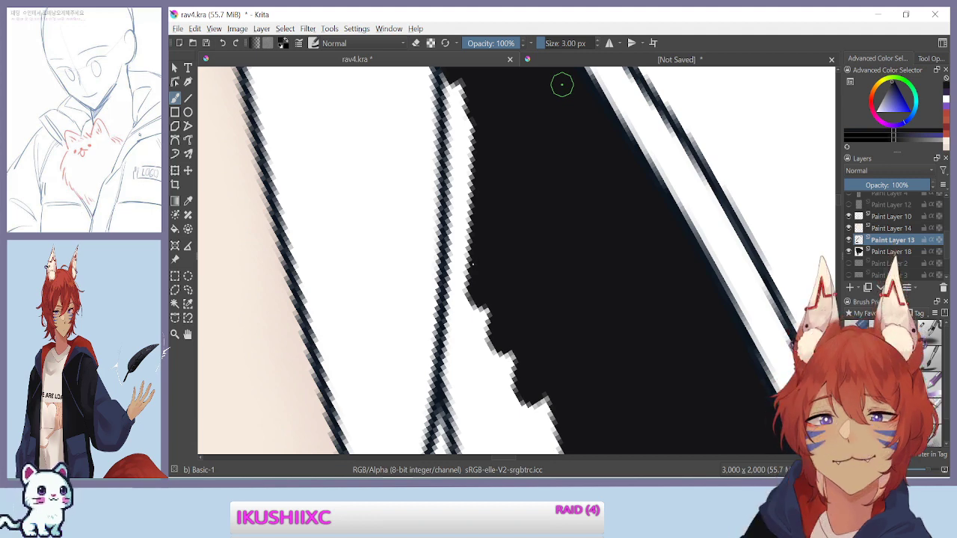
# Extend the near-black fill along the hood's edge line from the bend to just below the point where the line forks
pyautogui.moveTo(419, 271); pyautogui.dragTo(547, 177)
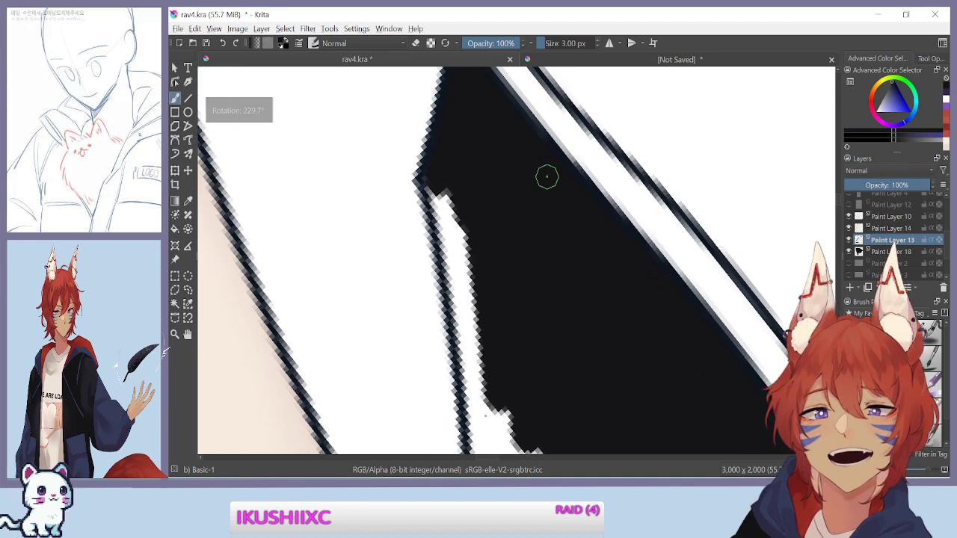
pyautogui.moveTo(455, 370); pyautogui.dragTo(442, 309)
pyautogui.moveTo(429, 124); pyautogui.dragTo(447, 245)
pyautogui.moveTo(441, 157)
pyautogui.mouseDown()
pyautogui.moveTo(455, 233)
pyautogui.moveTo(450, 160)
pyautogui.moveTo(462, 96)
pyautogui.moveTo(469, 197)
pyautogui.mouseUp()
pyautogui.moveTo(463, 140); pyautogui.dragTo(474, 232)
pyautogui.moveTo(468, 196)
pyautogui.mouseDown()
pyautogui.moveTo(481, 314)
pyautogui.moveTo(480, 216)
pyautogui.moveTo(502, 254)
pyautogui.moveTo(450, 105)
pyautogui.mouseUp()
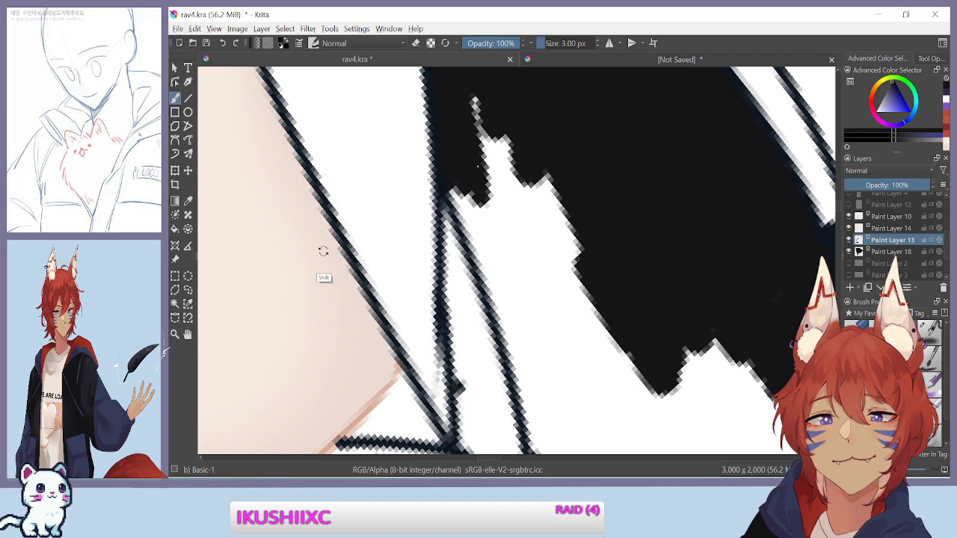
pyautogui.moveTo(326, 252); pyautogui.dragTo(333, 210)
pyautogui.moveTo(488, 179); pyautogui.dragTo(492, 249)
pyautogui.moveTo(476, 206)
pyautogui.mouseDown()
pyautogui.moveTo(495, 289)
pyautogui.moveTo(504, 85)
pyautogui.moveTo(526, 203)
pyautogui.mouseUp()
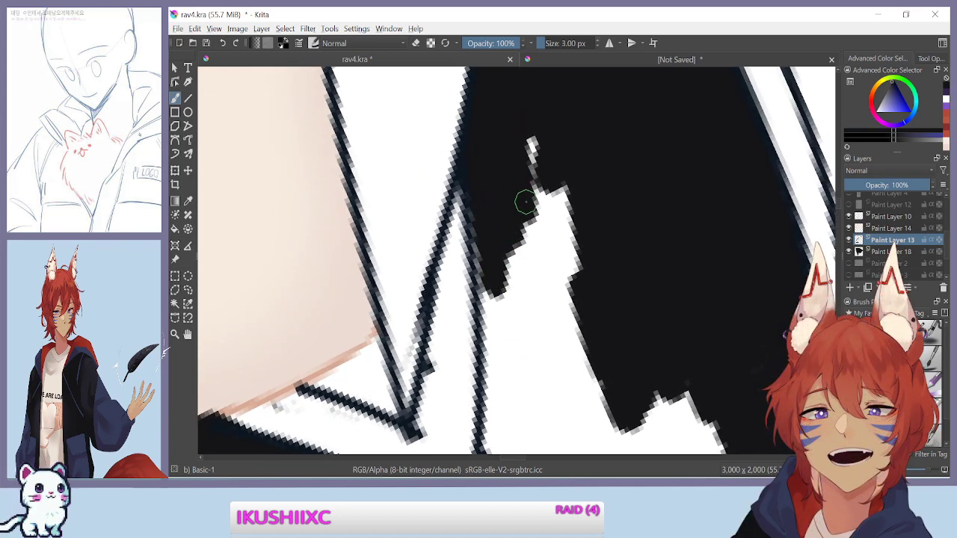
# Increase the brush size to 6 px and fill the white notch between the edge fill and the main panel area
pyautogui.press('-')
pyautogui.press('-')
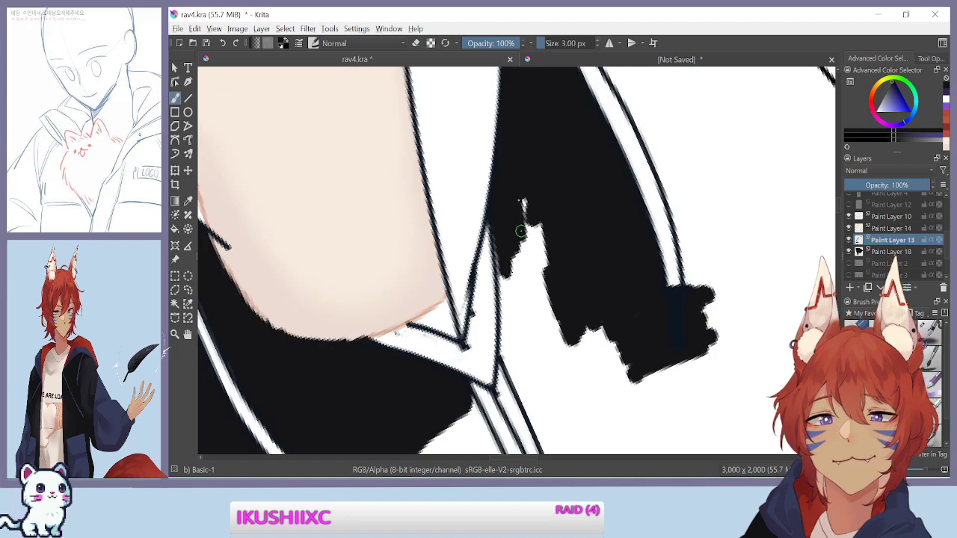
pyautogui.press(']')
pyautogui.press(']')
pyautogui.moveTo(534, 201)
pyautogui.mouseDown()
pyautogui.moveTo(560, 301)
pyautogui.moveTo(526, 252)
pyautogui.moveTo(538, 327)
pyautogui.moveTo(525, 317)
pyautogui.mouseUp()
pyautogui.press('=')
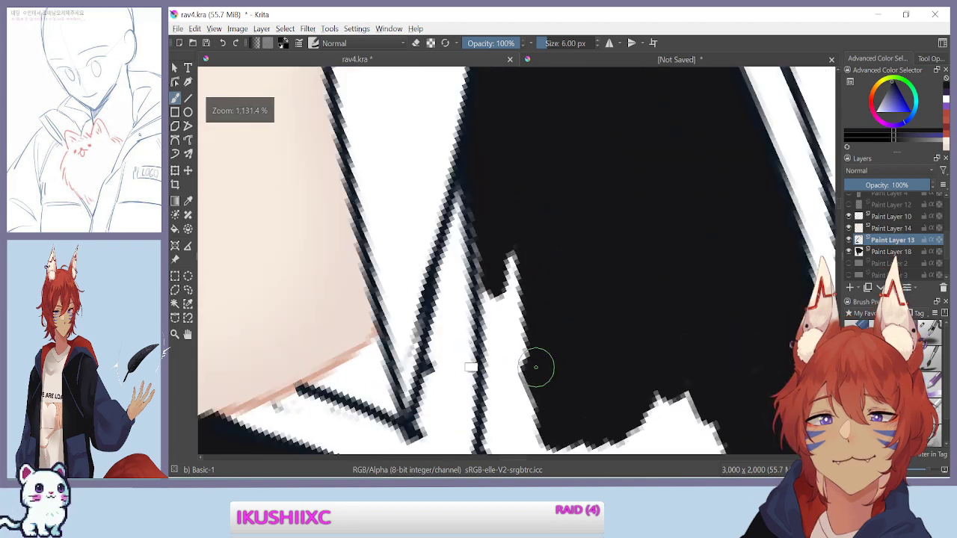
# Continue the near-black fill along the V-neckline's outer line down to the top of the zipper
pyautogui.moveTo(536, 367); pyautogui.dragTo(539, 299)
pyautogui.moveTo(411, 299); pyautogui.dragTo(407, 326)
pyautogui.moveTo(496, 139)
pyautogui.mouseDown()
pyautogui.moveTo(504, 242)
pyautogui.moveTo(510, 169)
pyautogui.moveTo(508, 321)
pyautogui.moveTo(500, 227)
pyautogui.moveTo(502, 271)
pyautogui.moveTo(513, 148)
pyautogui.mouseUp()
pyautogui.moveTo(530, 188)
pyautogui.mouseDown()
pyautogui.moveTo(548, 249)
pyautogui.moveTo(519, 214)
pyautogui.moveTo(518, 245)
pyautogui.mouseUp()
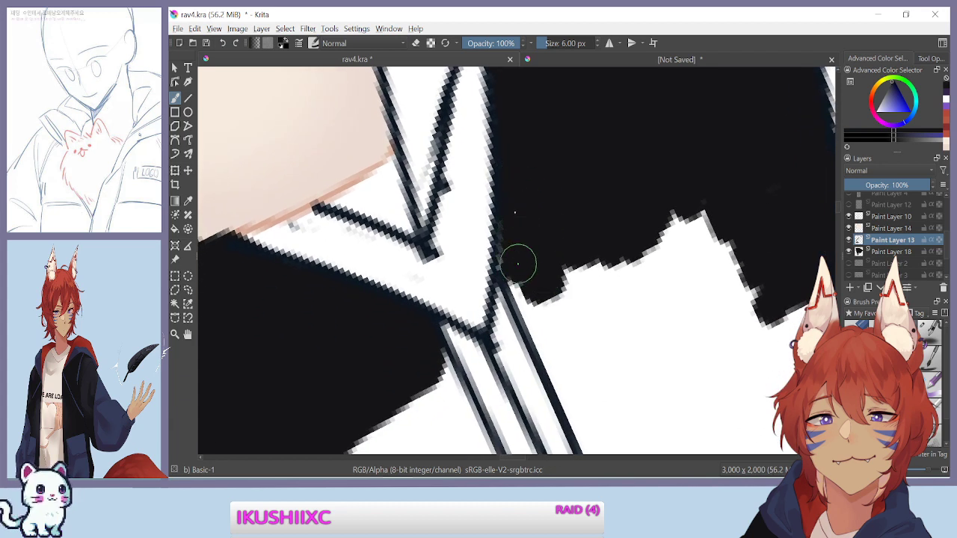
# Paint near-black along the zipper's outer line to its lower end and fill the area between it and the panel
pyautogui.moveTo(339, 345); pyautogui.dragTo(321, 296)
pyautogui.moveTo(341, 328); pyautogui.dragTo(336, 208)
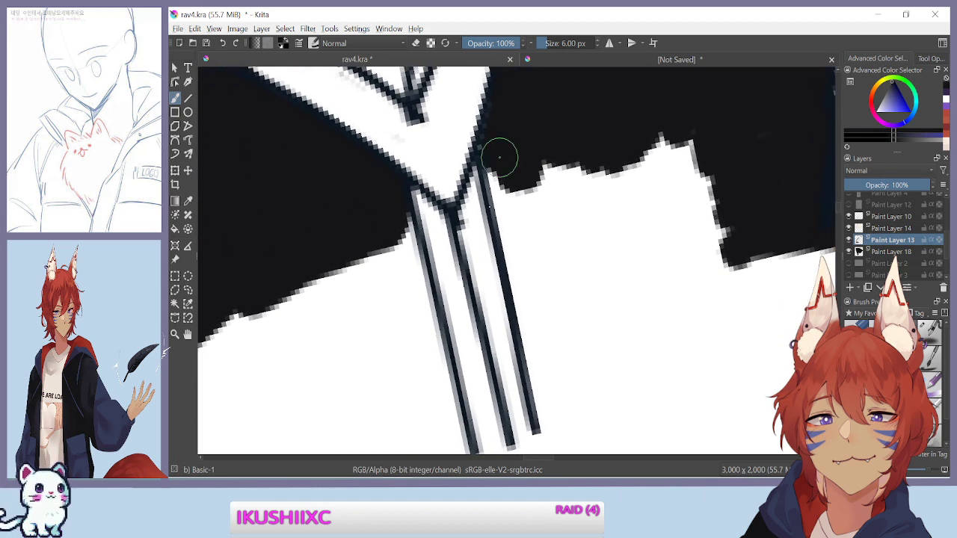
pyautogui.moveTo(500, 157)
pyautogui.mouseDown()
pyautogui.moveTo(513, 228)
pyautogui.moveTo(499, 164)
pyautogui.mouseUp()
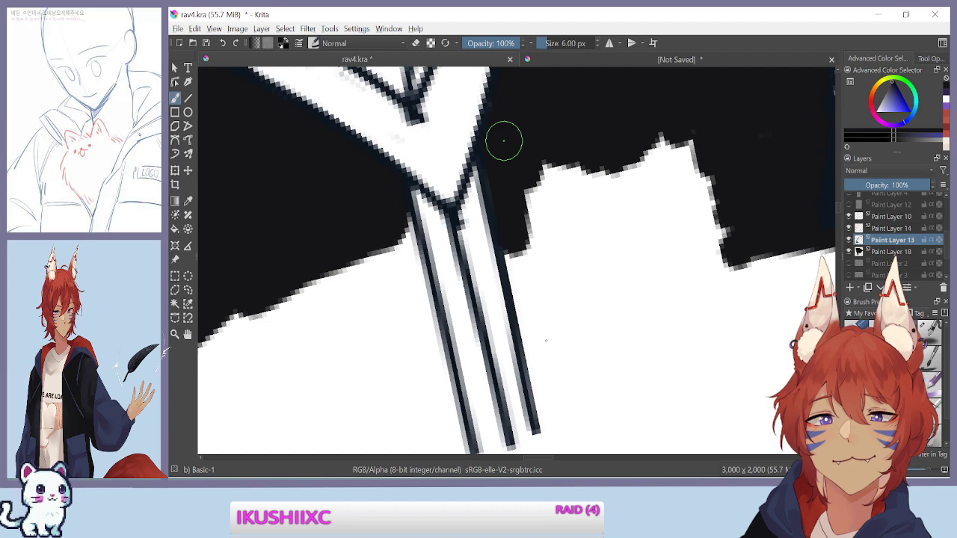
pyautogui.moveTo(512, 240); pyautogui.dragTo(522, 305)
pyautogui.moveTo(527, 278)
pyautogui.mouseDown()
pyautogui.moveTo(516, 267)
pyautogui.moveTo(531, 288)
pyautogui.mouseUp()
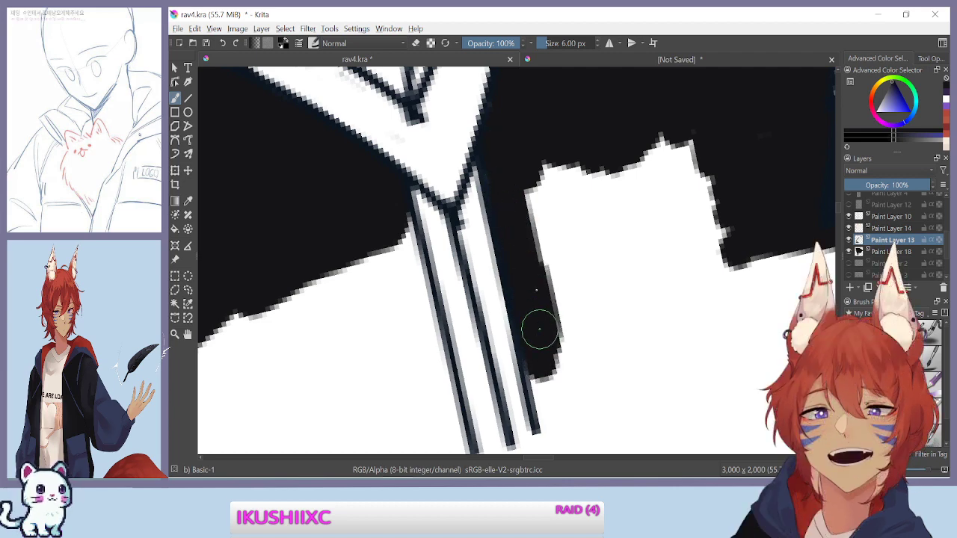
pyautogui.moveTo(545, 388)
pyautogui.mouseDown()
pyautogui.moveTo(541, 323)
pyautogui.moveTo(554, 363)
pyautogui.moveTo(530, 301)
pyautogui.moveTo(553, 217)
pyautogui.moveTo(567, 219)
pyautogui.moveTo(589, 128)
pyautogui.moveTo(614, 129)
pyautogui.moveTo(635, 226)
pyautogui.moveTo(682, 253)
pyautogui.moveTo(700, 220)
pyautogui.moveTo(714, 132)
pyautogui.moveTo(723, 137)
pyautogui.moveTo(710, 249)
pyautogui.moveTo(684, 306)
pyautogui.moveTo(636, 225)
pyautogui.moveTo(614, 242)
pyautogui.moveTo(591, 338)
pyautogui.mouseUp()
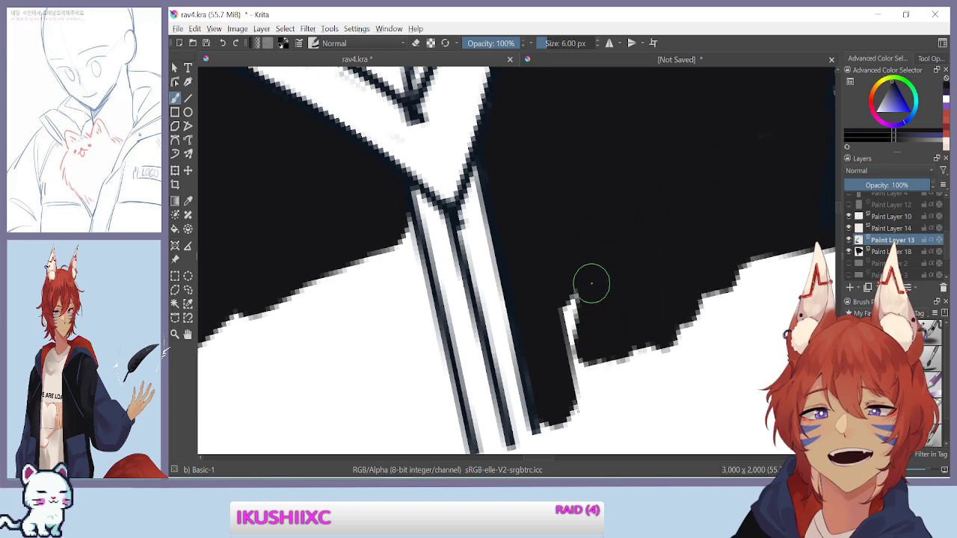
pyautogui.moveTo(592, 283)
pyautogui.mouseDown()
pyautogui.moveTo(565, 292)
pyautogui.moveTo(562, 349)
pyautogui.mouseUp()
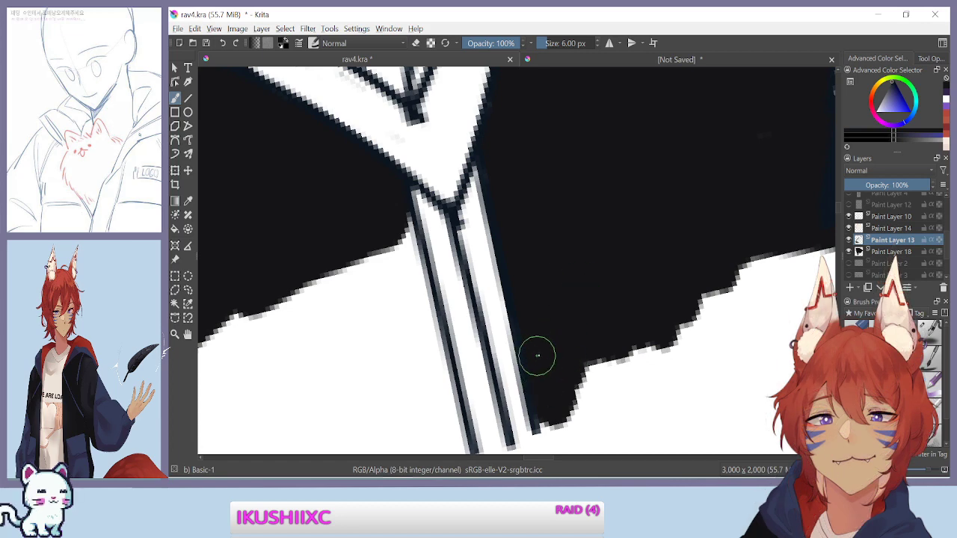
pyautogui.moveTo(358, 228); pyautogui.dragTo(483, 442)
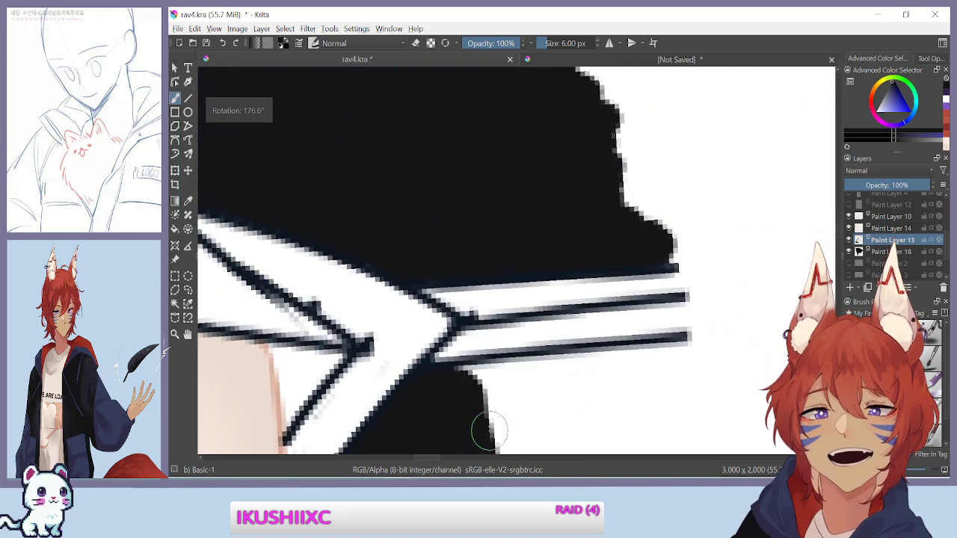
# Fill the hoodie panel's lower edge with near-black from the zipper's lower end across to the drawstring's tip
pyautogui.moveTo(523, 181); pyautogui.dragTo(699, 326)
pyautogui.moveTo(490, 376); pyautogui.dragTo(301, 378)
pyautogui.moveTo(510, 140)
pyautogui.mouseDown()
pyautogui.moveTo(547, 300)
pyautogui.moveTo(590, 365)
pyautogui.mouseUp()
pyautogui.moveTo(564, 284); pyautogui.dragTo(511, 188)
pyautogui.moveTo(536, 218); pyautogui.dragTo(556, 282)
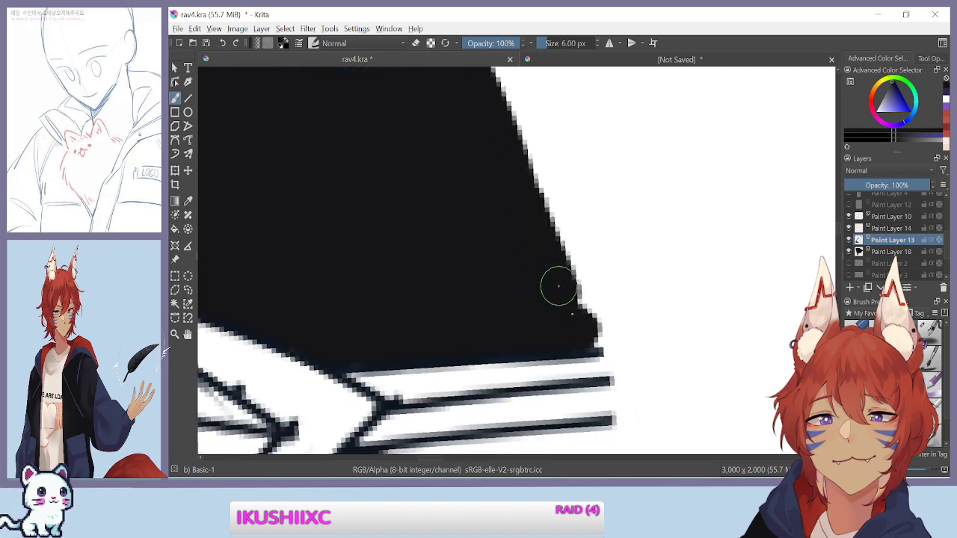
pyautogui.moveTo(587, 313)
pyautogui.mouseDown()
pyautogui.moveTo(575, 256)
pyautogui.moveTo(596, 325)
pyautogui.moveTo(550, 108)
pyautogui.mouseUp()
pyautogui.moveTo(548, 140); pyautogui.dragTo(574, 332)
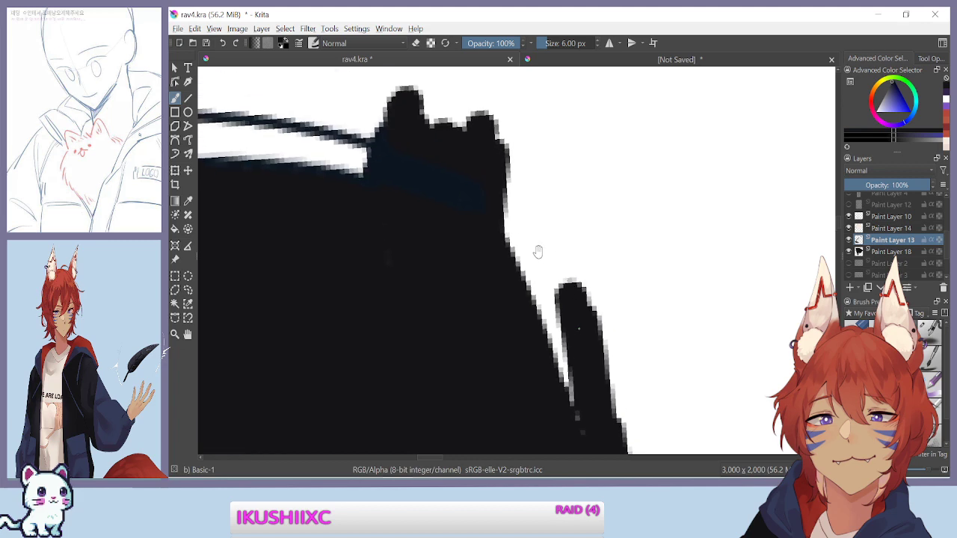
# Paint near-black around the drawstring's lower end and up along the lower part of its outer side
pyautogui.moveTo(529, 102)
pyautogui.mouseDown()
pyautogui.moveTo(568, 265)
pyautogui.moveTo(581, 401)
pyautogui.moveTo(549, 321)
pyautogui.moveTo(474, 261)
pyautogui.moveTo(589, 239)
pyautogui.mouseUp()
pyautogui.moveTo(435, 288)
pyautogui.mouseDown()
pyautogui.moveTo(419, 186)
pyautogui.moveTo(509, 235)
pyautogui.moveTo(550, 374)
pyautogui.moveTo(579, 379)
pyautogui.moveTo(609, 361)
pyautogui.moveTo(645, 371)
pyautogui.moveTo(671, 340)
pyautogui.moveTo(492, 240)
pyautogui.moveTo(496, 231)
pyautogui.mouseUp()
pyautogui.moveTo(547, 194); pyautogui.dragTo(435, 364)
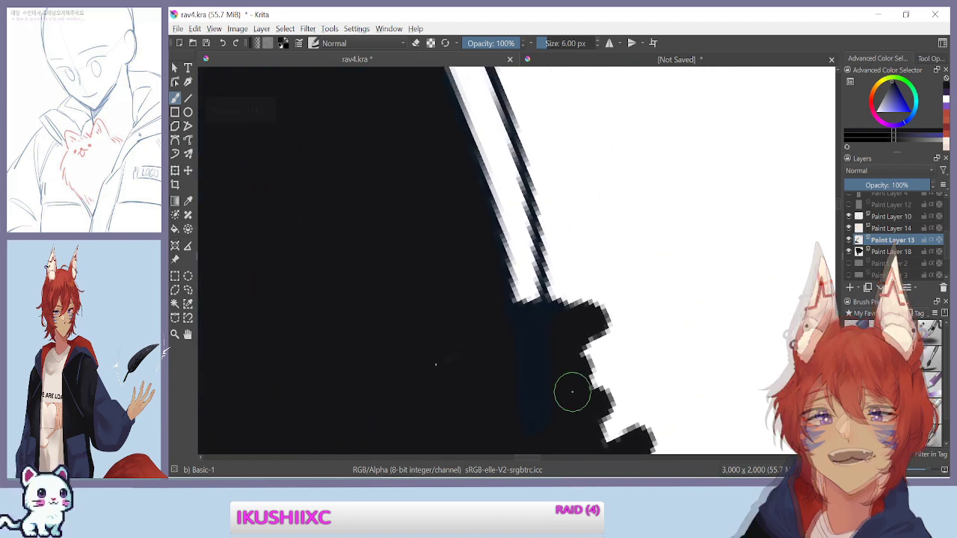
pyautogui.hotkey('ctrl', '-')
pyautogui.hotkey('ctrl', '-')
pyautogui.hotkey('ctrl', '-')
pyautogui.hotkey('ctrl', '+')
pyautogui.hotkey('ctrl', '+')
pyautogui.moveTo(521, 234); pyautogui.dragTo(515, 285)
pyautogui.moveTo(525, 193)
pyautogui.mouseDown()
pyautogui.moveTo(545, 352)
pyautogui.moveTo(535, 326)
pyautogui.mouseUp()
pyautogui.moveTo(540, 267)
pyautogui.mouseDown()
pyautogui.moveTo(531, 233)
pyautogui.moveTo(571, 412)
pyautogui.moveTo(565, 353)
pyautogui.moveTo(576, 380)
pyautogui.moveTo(566, 431)
pyautogui.moveTo(578, 400)
pyautogui.moveTo(557, 236)
pyautogui.moveTo(493, 110)
pyautogui.mouseUp()
pyautogui.moveTo(468, 111); pyautogui.dragTo(518, 345)
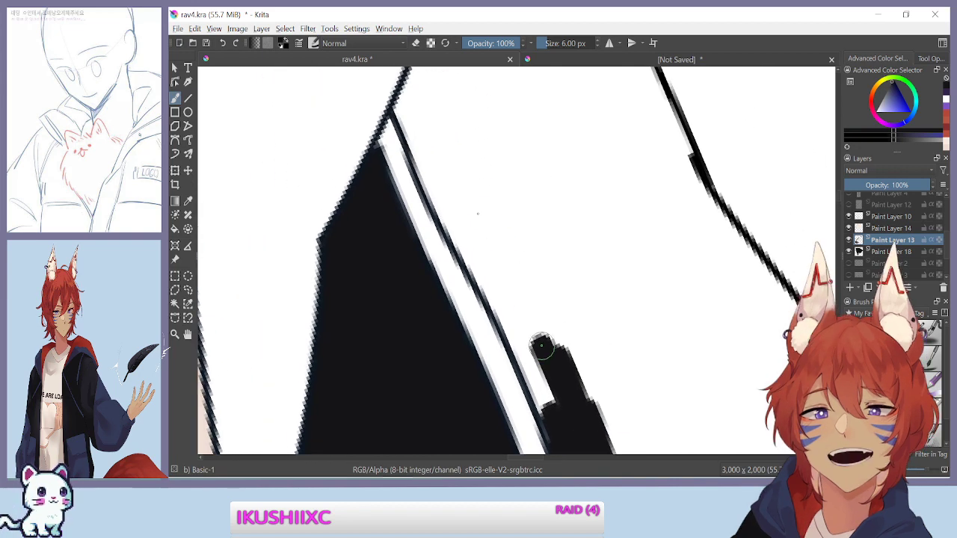
# Paint near-black along the drawstring's outer line from its top end down to the existing lower strokes
pyautogui.hotkey('ctrl', '+')
pyautogui.moveTo(372, 166); pyautogui.dragTo(419, 222)
pyautogui.moveTo(428, 93); pyautogui.dragTo(427, 128)
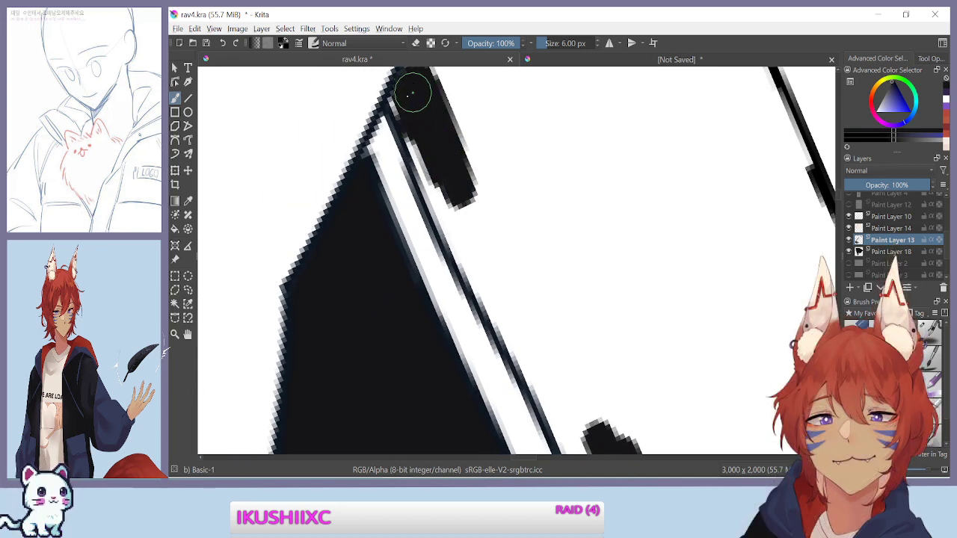
pyautogui.moveTo(434, 158)
pyautogui.mouseDown()
pyautogui.moveTo(406, 133)
pyautogui.moveTo(456, 216)
pyautogui.moveTo(451, 207)
pyautogui.mouseUp()
pyautogui.moveTo(464, 242)
pyautogui.mouseDown()
pyautogui.moveTo(486, 285)
pyautogui.moveTo(449, 150)
pyautogui.mouseUp()
pyautogui.moveTo(478, 209)
pyautogui.mouseDown()
pyautogui.moveTo(519, 284)
pyautogui.moveTo(536, 344)
pyautogui.mouseUp()
pyautogui.moveTo(507, 274)
pyautogui.mouseDown()
pyautogui.moveTo(477, 192)
pyautogui.moveTo(542, 283)
pyautogui.moveTo(475, 202)
pyautogui.moveTo(547, 357)
pyautogui.mouseUp()
pyautogui.moveTo(512, 246); pyautogui.dragTo(581, 371)
# Extend the near-black fill up the hood's edge line just above the drawstring's top end
pyautogui.moveTo(326, 190); pyautogui.dragTo(360, 363)
pyautogui.moveTo(331, 270); pyautogui.dragTo(428, 388)
pyautogui.moveTo(409, 189)
pyautogui.mouseDown()
pyautogui.moveTo(502, 338)
pyautogui.moveTo(503, 356)
pyautogui.moveTo(420, 211)
pyautogui.mouseUp()
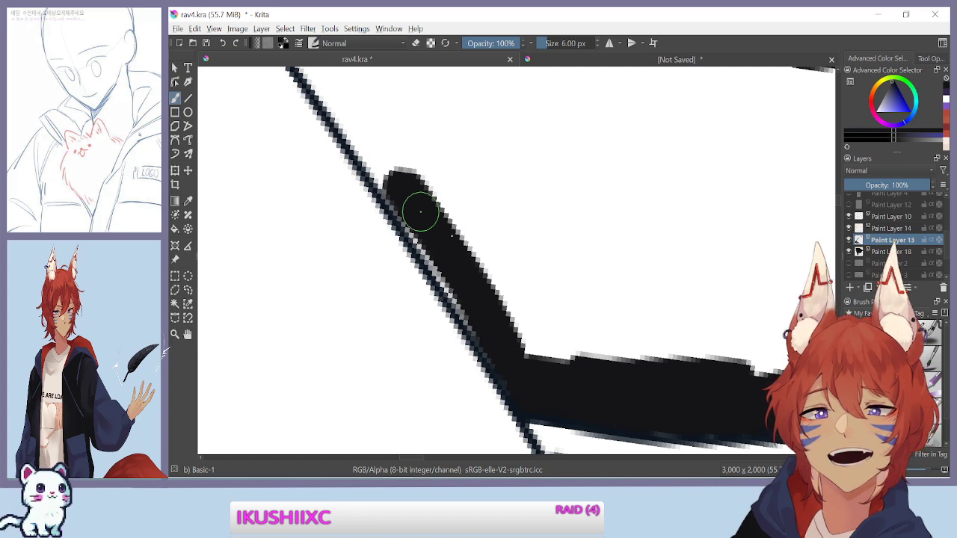
pyautogui.moveTo(397, 166)
pyautogui.mouseDown()
pyautogui.moveTo(479, 310)
pyautogui.moveTo(437, 255)
pyautogui.mouseUp()
pyautogui.moveTo(411, 212); pyautogui.dragTo(467, 304)
pyautogui.moveTo(513, 356)
pyautogui.mouseDown()
pyautogui.moveTo(448, 261)
pyautogui.moveTo(487, 289)
pyautogui.moveTo(397, 165)
pyautogui.moveTo(523, 338)
pyautogui.mouseUp()
pyautogui.moveTo(487, 299); pyautogui.dragTo(388, 172)
pyautogui.moveTo(335, 300)
pyautogui.mouseDown()
pyautogui.moveTo(322, 307)
pyautogui.moveTo(331, 260)
pyautogui.mouseUp()
pyautogui.moveTo(477, 296)
pyautogui.mouseDown()
pyautogui.moveTo(444, 244)
pyautogui.moveTo(473, 291)
pyautogui.mouseUp()
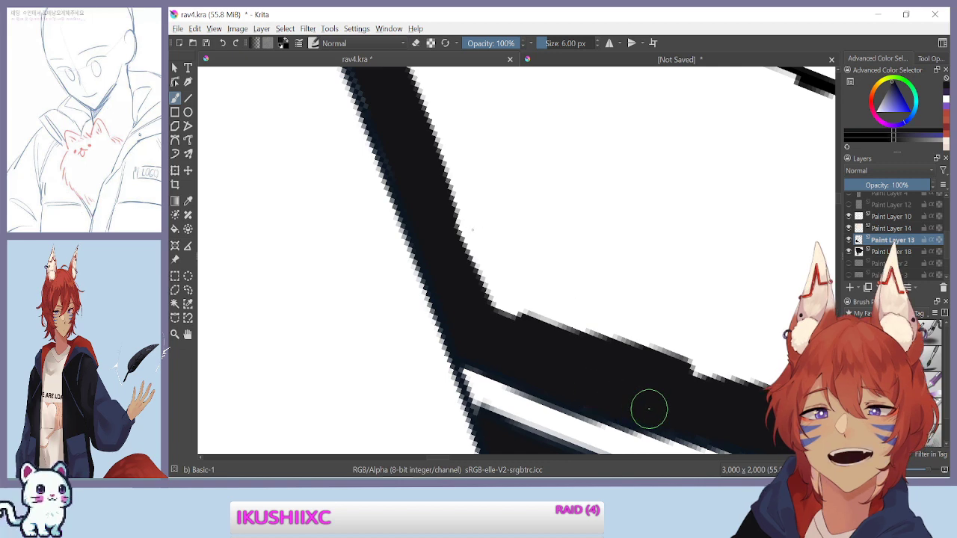
# Fill the inner corner between the hood-edge band and the drawstring band with near-black
pyautogui.moveTo(406, 247); pyautogui.dragTo(404, 220)
pyautogui.moveTo(466, 242)
pyautogui.mouseDown()
pyautogui.moveTo(449, 136)
pyautogui.moveTo(525, 235)
pyautogui.moveTo(549, 293)
pyautogui.mouseUp()
pyautogui.moveTo(469, 143)
pyautogui.mouseDown()
pyautogui.moveTo(550, 354)
pyautogui.moveTo(523, 278)
pyautogui.moveTo(539, 322)
pyautogui.mouseUp()
pyautogui.hotkey('ctrl', '-')
pyautogui.hotkey('ctrl', '-')
pyautogui.hotkey('ctrl', '-')
pyautogui.hotkey('ctrl', '-')
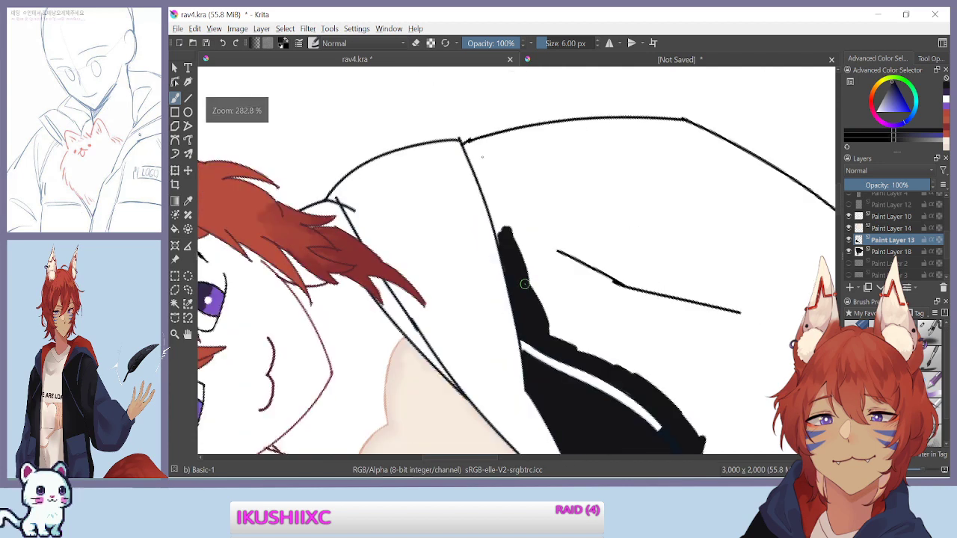
# Paint near-black along the hood's edge line from the shoulder corner down to the existing band
pyautogui.hotkey('ctrl', '+')
pyautogui.hotkey('ctrl', '+')
pyautogui.hotkey('ctrl', '+')
pyautogui.moveTo(462, 111); pyautogui.dragTo(553, 365)
pyautogui.moveTo(483, 200); pyautogui.dragTo(489, 214)
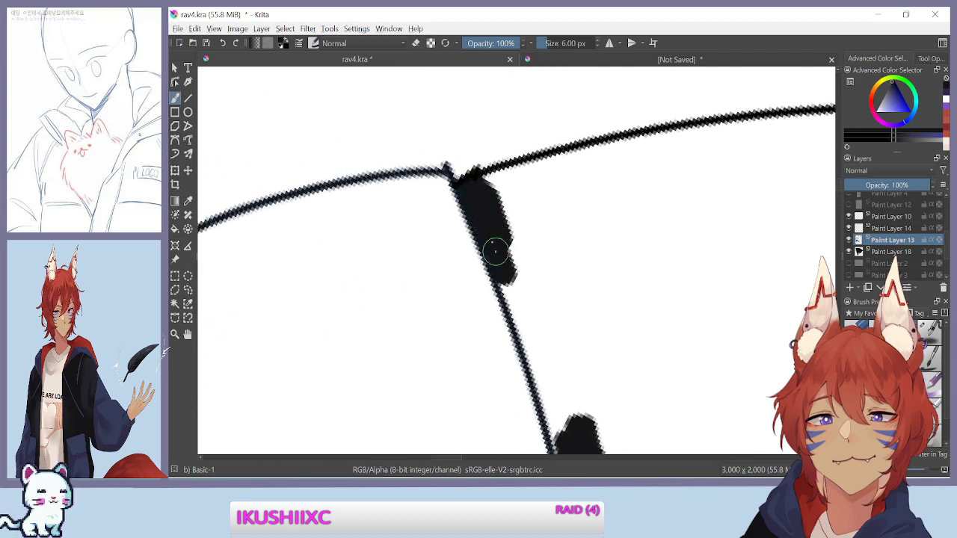
pyautogui.moveTo(504, 273); pyautogui.dragTo(522, 309)
pyautogui.moveTo(485, 217); pyautogui.dragTo(543, 369)
pyautogui.moveTo(517, 283); pyautogui.dragTo(484, 155)
pyautogui.moveTo(461, 115)
pyautogui.mouseDown()
pyautogui.moveTo(515, 263)
pyautogui.moveTo(479, 180)
pyautogui.moveTo(528, 340)
pyautogui.mouseUp()
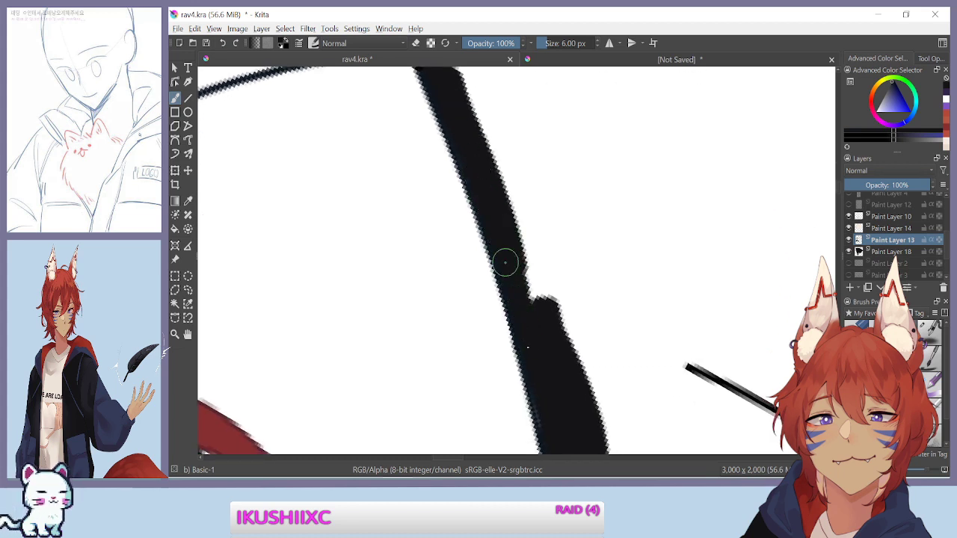
pyautogui.moveTo(497, 204)
pyautogui.mouseDown()
pyautogui.moveTo(506, 198)
pyautogui.moveTo(553, 324)
pyautogui.mouseUp()
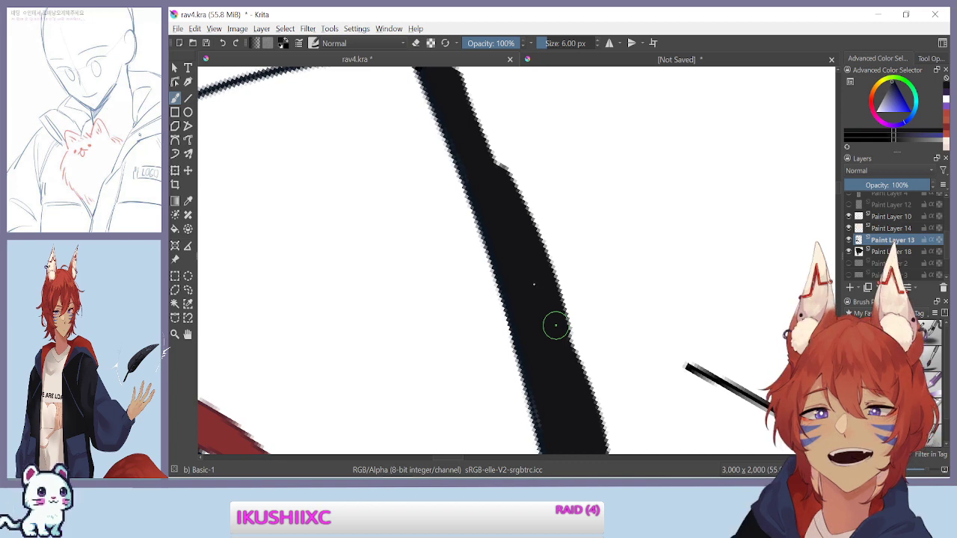
pyautogui.moveTo(556, 325); pyautogui.dragTo(478, 75)
# Paint near-black along the inside of the outer shoulder line, starting from the shoulder corner at the hood
pyautogui.hotkey('ctrl', '-')
pyautogui.hotkey('ctrl', '-')
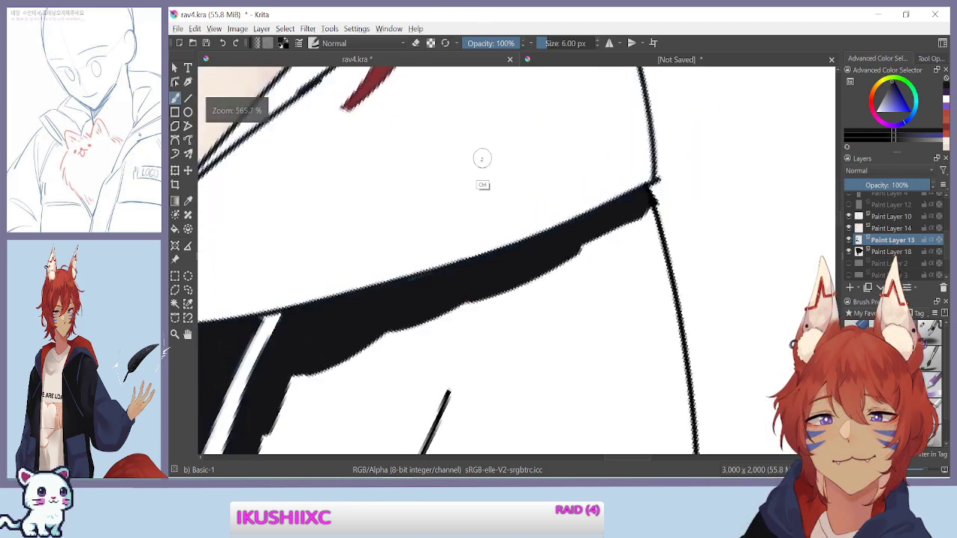
pyautogui.hotkey('ctrl', '+')
pyautogui.hotkey('ctrl', '+')
pyautogui.moveTo(689, 181)
pyautogui.mouseDown()
pyautogui.moveTo(715, 258)
pyautogui.moveTo(705, 217)
pyautogui.moveTo(735, 383)
pyautogui.mouseUp()
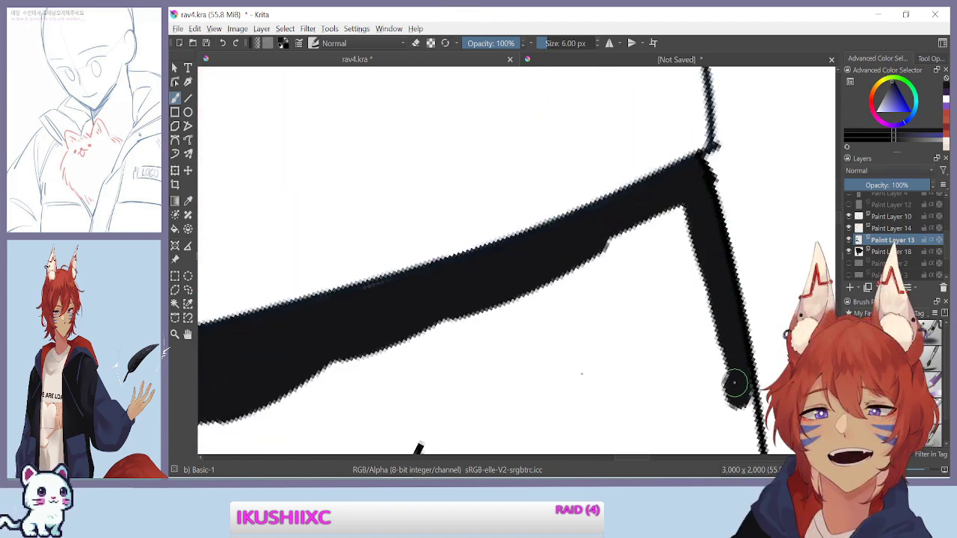
pyautogui.moveTo(480, 368)
pyautogui.mouseDown()
pyautogui.moveTo(470, 310)
pyautogui.moveTo(418, 280)
pyautogui.mouseUp()
pyautogui.moveTo(604, 121)
pyautogui.mouseDown()
pyautogui.moveTo(637, 184)
pyautogui.moveTo(671, 359)
pyautogui.mouseUp()
pyautogui.hotkey('ctrl', '-')
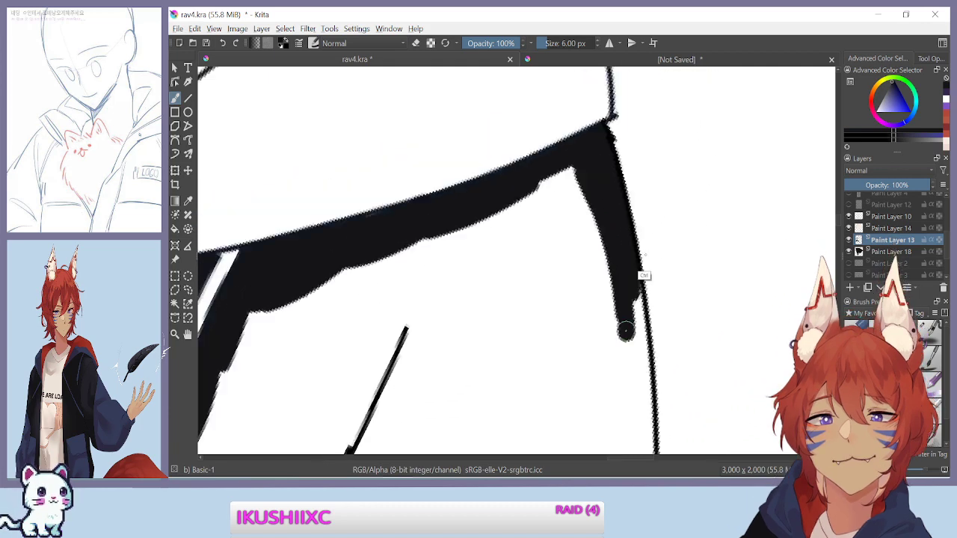
pyautogui.moveTo(615, 302); pyautogui.dragTo(608, 163)
pyautogui.moveTo(625, 217); pyautogui.dragTo(613, 117)
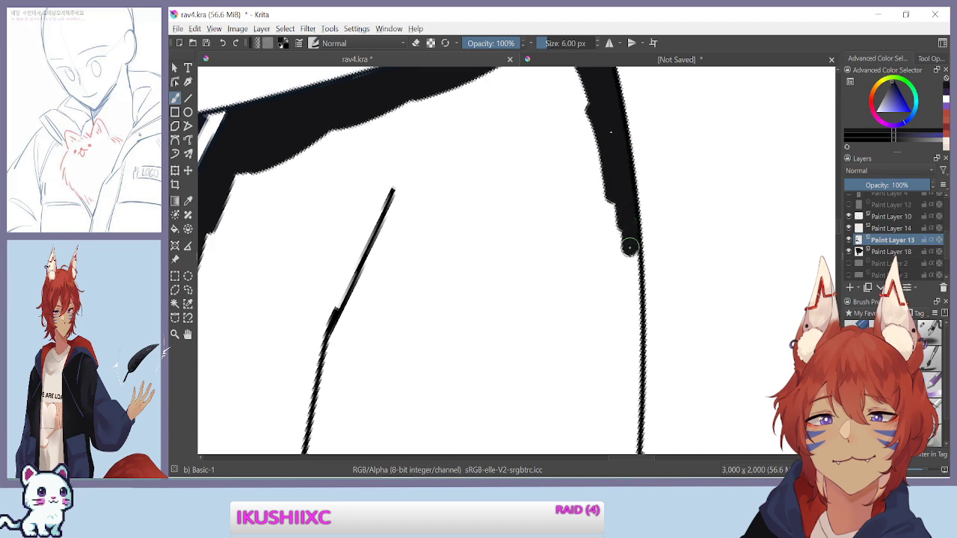
pyautogui.moveTo(633, 258); pyautogui.dragTo(633, 336)
pyautogui.moveTo(619, 282)
pyautogui.mouseDown()
pyautogui.moveTo(607, 135)
pyautogui.moveTo(594, 147)
pyautogui.mouseUp()
# Continue the near-black band down the sleeve's outer line to its lower end, undoing the stray strokes
pyautogui.hotkey('ctrl', '+')
pyautogui.moveTo(366, 166); pyautogui.dragTo(347, 258)
pyautogui.moveTo(532, 134); pyautogui.dragTo(478, 192)
pyautogui.moveTo(478, 142); pyautogui.dragTo(599, 334)
pyautogui.moveTo(563, 299)
pyautogui.mouseDown()
pyautogui.moveTo(596, 348)
pyautogui.moveTo(600, 377)
pyautogui.mouseUp()
pyautogui.moveTo(549, 277); pyautogui.dragTo(594, 349)
pyautogui.moveTo(575, 315)
pyautogui.mouseDown()
pyautogui.moveTo(538, 145)
pyautogui.moveTo(583, 246)
pyautogui.mouseUp()
pyautogui.hotkey('ctrl', 'z')
pyautogui.hotkey('ctrl', 'z')
pyautogui.moveTo(543, 142)
pyautogui.mouseDown()
pyautogui.moveTo(569, 243)
pyautogui.moveTo(527, 64)
pyautogui.mouseUp()
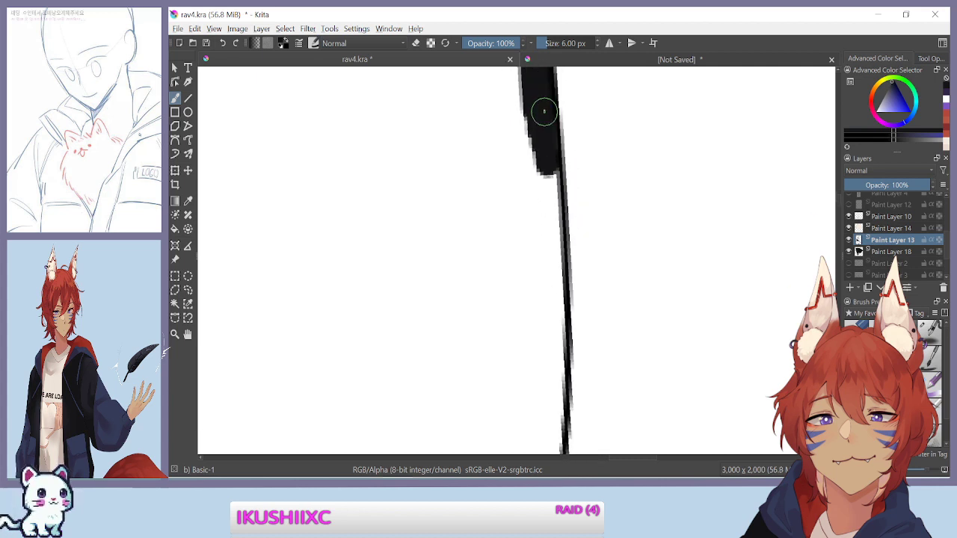
pyautogui.moveTo(552, 222)
pyautogui.mouseDown()
pyautogui.moveTo(547, 200)
pyautogui.moveTo(553, 386)
pyautogui.mouseUp()
pyautogui.moveTo(542, 331)
pyautogui.mouseDown()
pyautogui.moveTo(560, 91)
pyautogui.moveTo(570, 111)
pyautogui.moveTo(567, 251)
pyautogui.mouseUp()
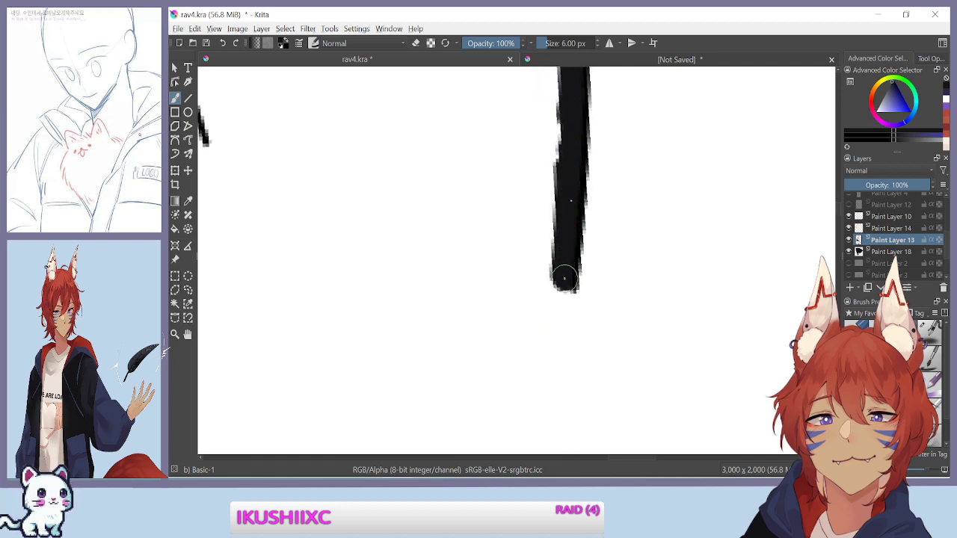
# Paint a near-black band along the sleeve's lower edge, running outward from below the drawstring's tip
pyautogui.hotkey('ctrl', '-')
pyautogui.hotkey('ctrl', '-')
pyautogui.hotkey('ctrl', '-')
pyautogui.hotkey('ctrl', '-')
pyautogui.hotkey('ctrl', '-')
pyautogui.moveTo(285, 174)
pyautogui.mouseDown()
pyautogui.moveTo(277, 217)
pyautogui.moveTo(389, 421)
pyautogui.moveTo(397, 398)
pyautogui.moveTo(533, 243)
pyautogui.mouseUp()
pyautogui.hotkey('ctrl', '+')
pyautogui.hotkey('ctrl', '+')
pyautogui.moveTo(612, 156); pyautogui.dragTo(604, 301)
pyautogui.moveTo(604, 158); pyautogui.dragTo(591, 306)
# Fill the corner between the drawstring band and the lower-edge band with near-black strokes
pyautogui.hotkey('ctrl', '-')
pyautogui.hotkey('ctrl', '+')
pyautogui.hotkey('ctrl', '+')
pyautogui.hotkey('ctrl', '+')
pyautogui.hotkey('ctrl', '+')
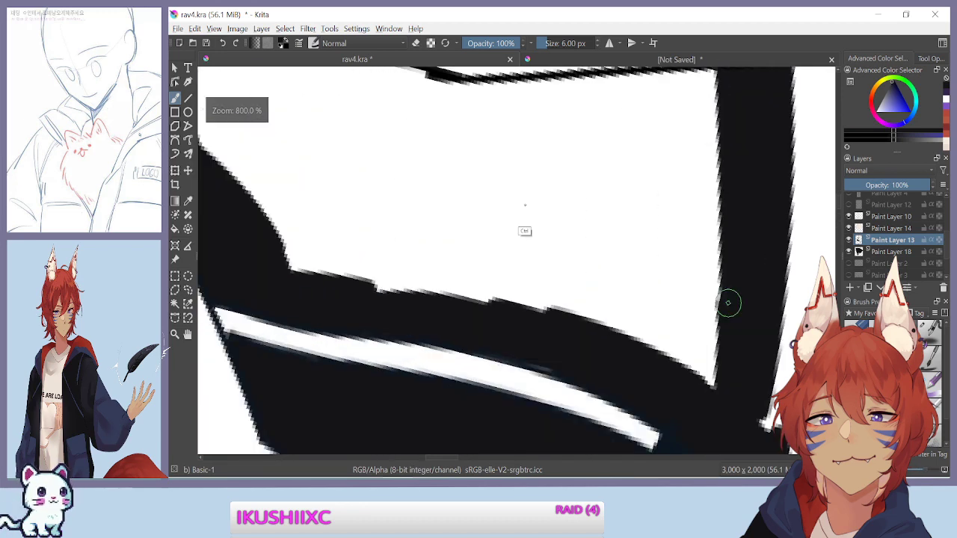
pyautogui.moveTo(665, 306)
pyautogui.mouseDown()
pyautogui.moveTo(669, 332)
pyautogui.moveTo(707, 376)
pyautogui.mouseUp()
pyautogui.moveTo(659, 305); pyautogui.dragTo(689, 359)
pyautogui.hotkey('ctrl', '-')
pyautogui.hotkey('ctrl', '-')
pyautogui.hotkey('ctrl', '-')
pyautogui.hotkey('ctrl', '-')
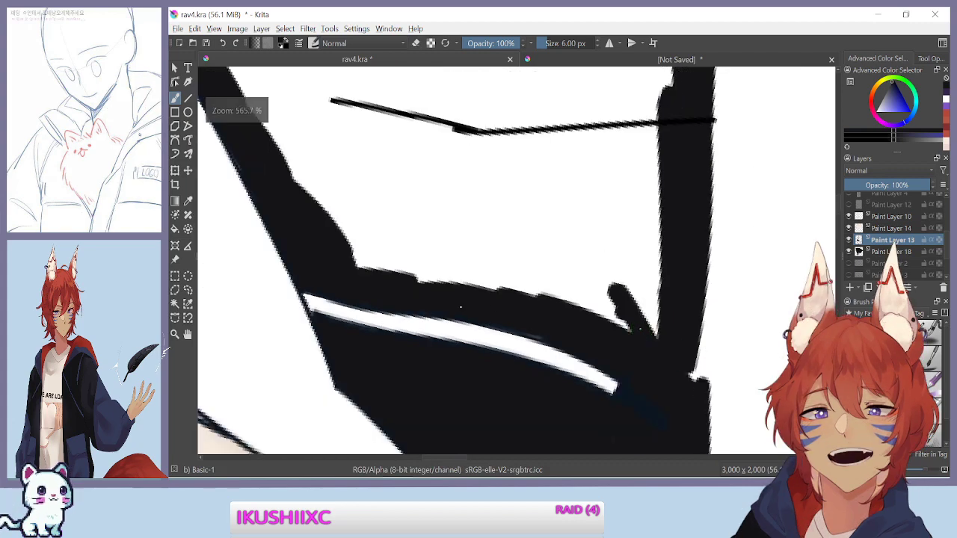
pyautogui.moveTo(367, 343); pyautogui.dragTo(363, 144)
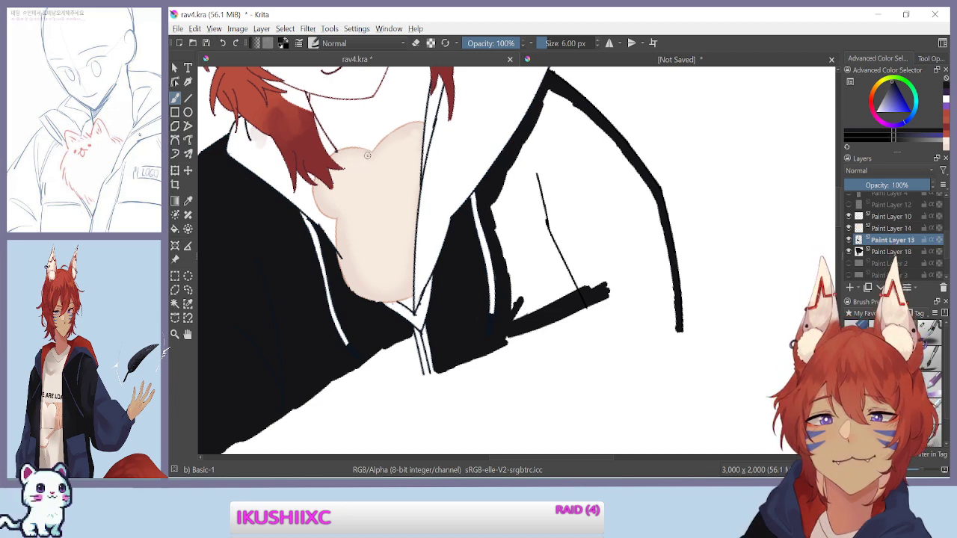
# Fill the hood with dark navy around the tip of the hair strand using a 12 px brush on Paint Layer 19
pyautogui.moveTo(545, 178); pyautogui.dragTo(581, 147)
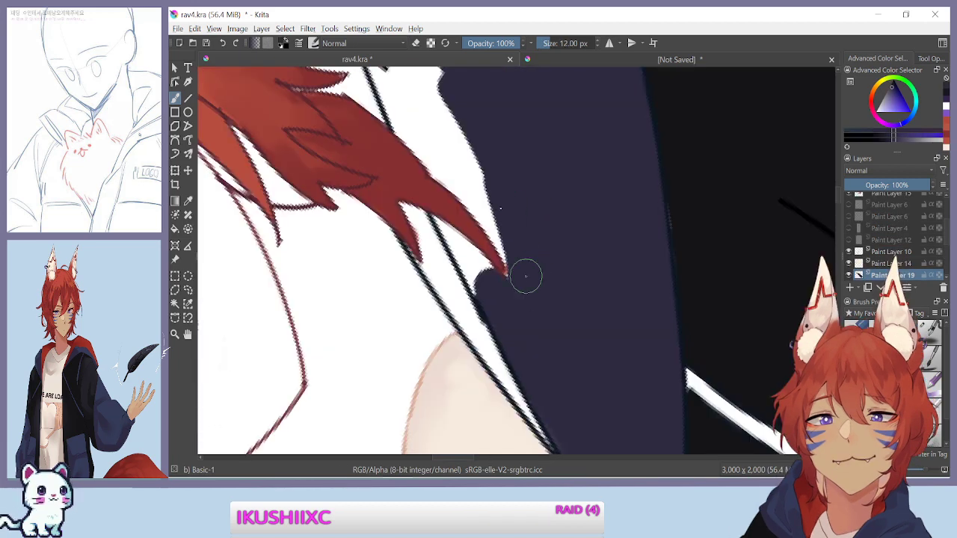
pyautogui.moveTo(523, 274); pyautogui.dragTo(521, 276)
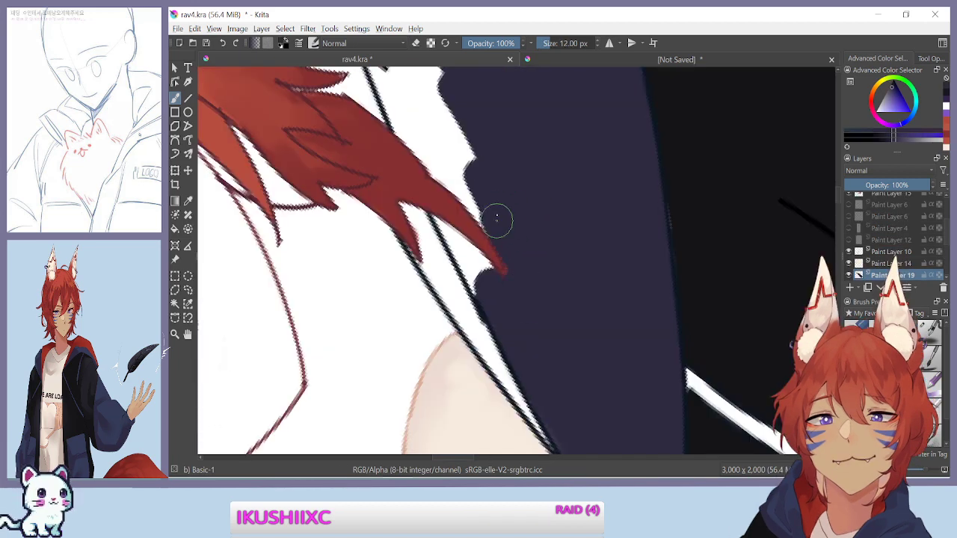
pyautogui.moveTo(463, 174); pyautogui.dragTo(467, 184)
pyautogui.moveTo(441, 119); pyautogui.dragTo(469, 224)
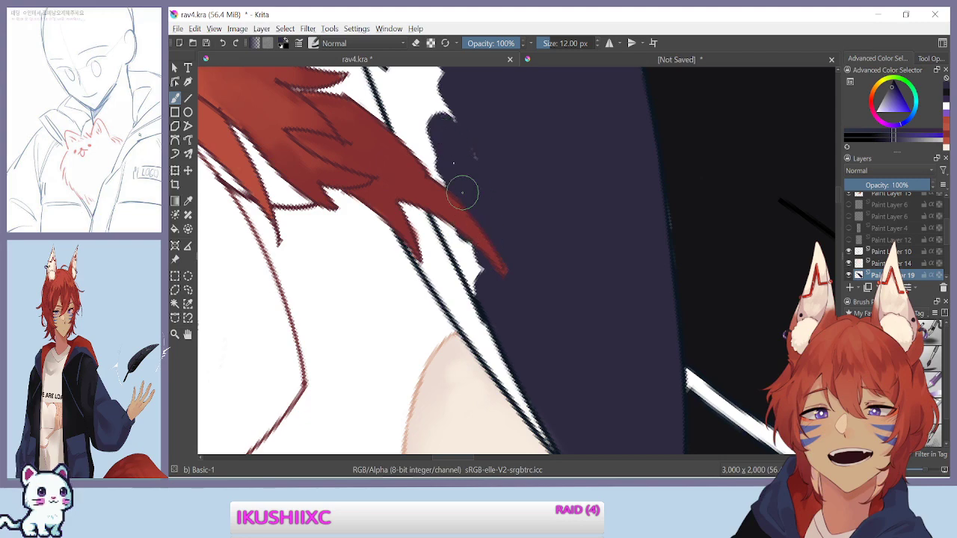
pyautogui.moveTo(440, 136)
pyautogui.mouseDown()
pyautogui.moveTo(443, 155)
pyautogui.moveTo(536, 269)
pyautogui.moveTo(543, 295)
pyautogui.mouseUp()
pyautogui.moveTo(372, 259)
pyautogui.mouseDown()
pyautogui.moveTo(441, 107)
pyautogui.moveTo(551, 88)
pyautogui.mouseUp()
pyautogui.moveTo(610, 241)
pyautogui.mouseDown()
pyautogui.moveTo(607, 226)
pyautogui.moveTo(632, 317)
pyautogui.mouseUp()
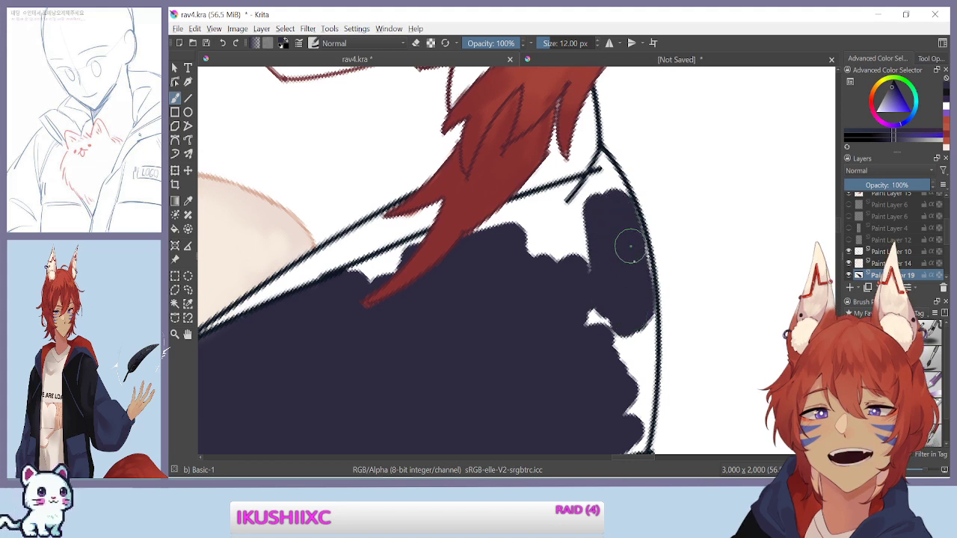
# Extend the dark navy fill along the hood's outer line down to the shoulder corner
pyautogui.hotkey('ctrl', '+')
pyautogui.moveTo(620, 224)
pyautogui.mouseDown()
pyautogui.moveTo(610, 190)
pyautogui.moveTo(587, 283)
pyautogui.mouseUp()
pyautogui.moveTo(648, 256); pyautogui.dragTo(653, 357)
pyautogui.moveTo(634, 280); pyautogui.dragTo(600, 93)
pyautogui.moveTo(615, 135); pyautogui.dragTo(620, 249)
pyautogui.moveTo(620, 249); pyautogui.dragTo(607, 160)
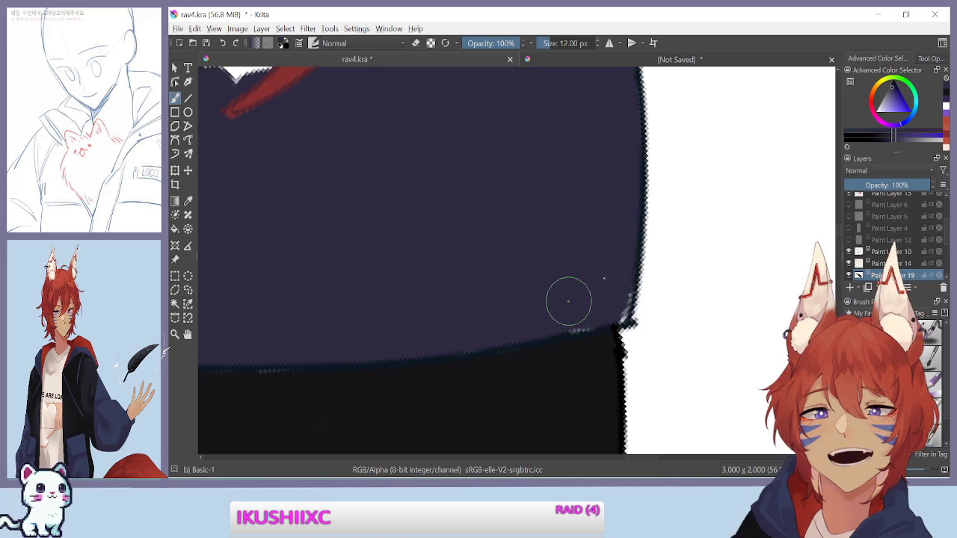
# Reduce the brush size to 8 px and fill the hood's upper corner and the gaps beside the hair with dark navy
pyautogui.press('[')
pyautogui.press('[')
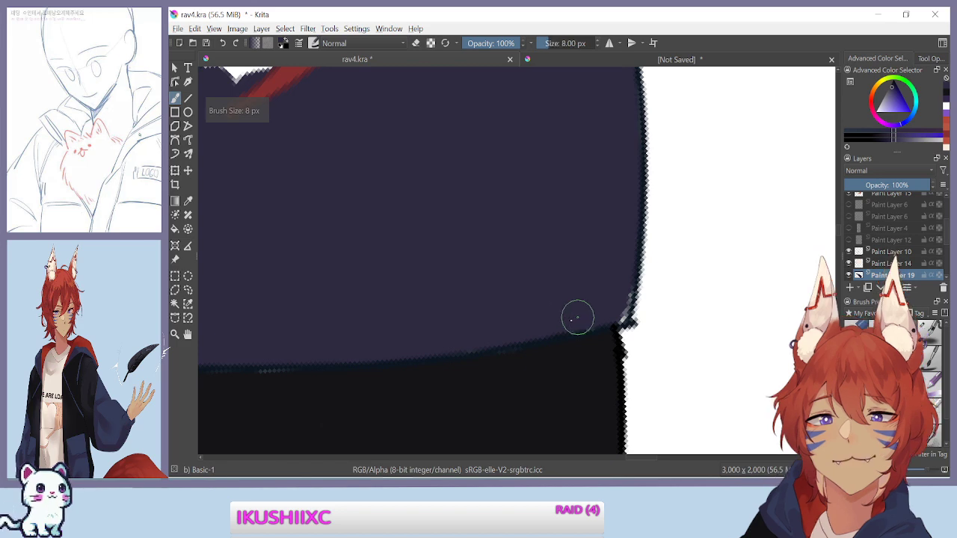
pyautogui.moveTo(604, 171); pyautogui.dragTo(559, 465)
pyautogui.moveTo(530, 238); pyautogui.dragTo(544, 259)
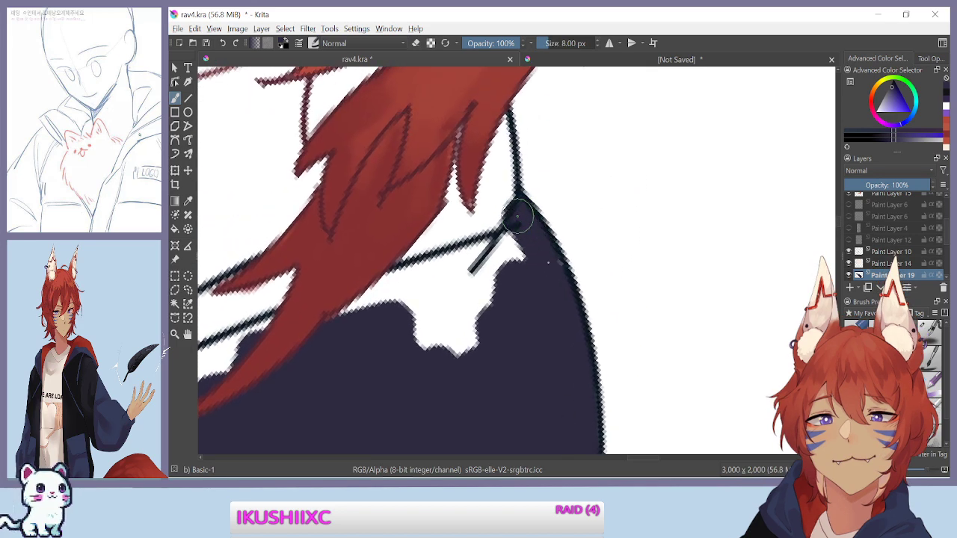
pyautogui.moveTo(520, 222)
pyautogui.mouseDown()
pyautogui.moveTo(516, 271)
pyautogui.moveTo(486, 222)
pyautogui.moveTo(474, 222)
pyautogui.moveTo(436, 314)
pyautogui.moveTo(391, 353)
pyautogui.mouseUp()
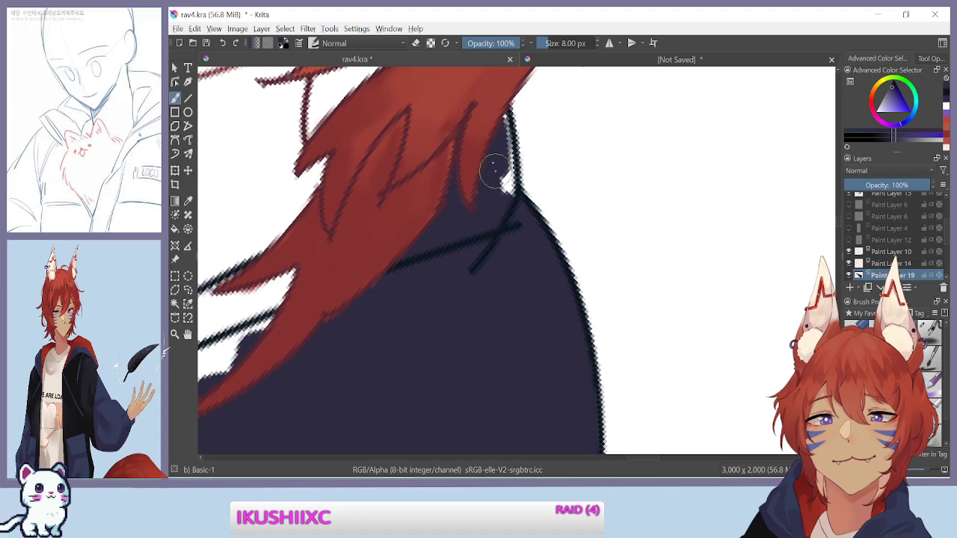
pyautogui.moveTo(434, 226); pyautogui.dragTo(509, 354)
pyautogui.moveTo(390, 217)
pyautogui.mouseDown()
pyautogui.moveTo(324, 323)
pyautogui.moveTo(336, 349)
pyautogui.moveTo(383, 257)
pyautogui.moveTo(400, 107)
pyautogui.moveTo(419, 178)
pyautogui.mouseUp()
# Fill the narrow strip between the hood's two inner lines below the hair strand with dark navy, undoing the misplaced stroke
pyautogui.hotkey('ctrl', '-')
pyautogui.hotkey('ctrl', '-')
pyautogui.moveTo(329, 203); pyautogui.dragTo(318, 276)
pyautogui.moveTo(530, 218)
pyautogui.mouseDown()
pyautogui.moveTo(518, 258)
pyautogui.moveTo(506, 247)
pyautogui.mouseUp()
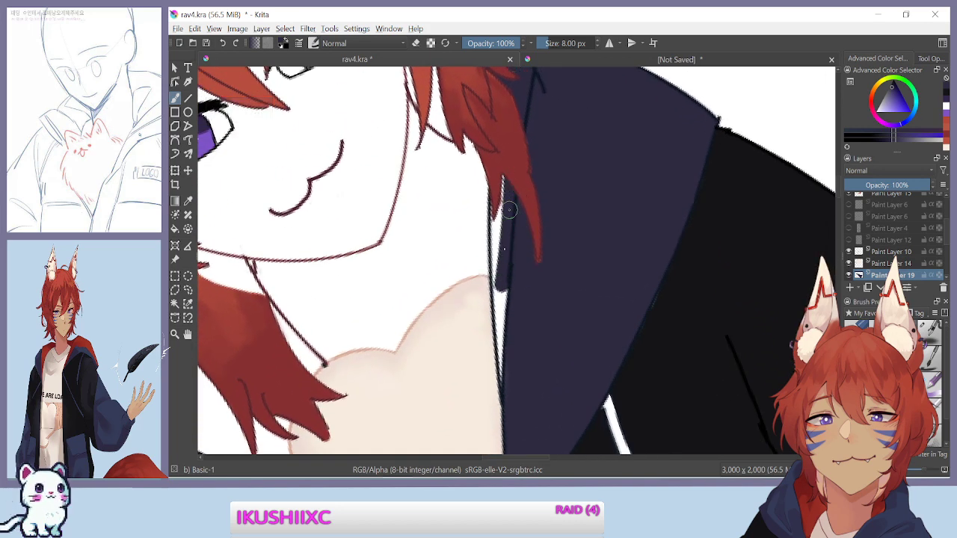
pyautogui.hotkey('ctrl', 'z')
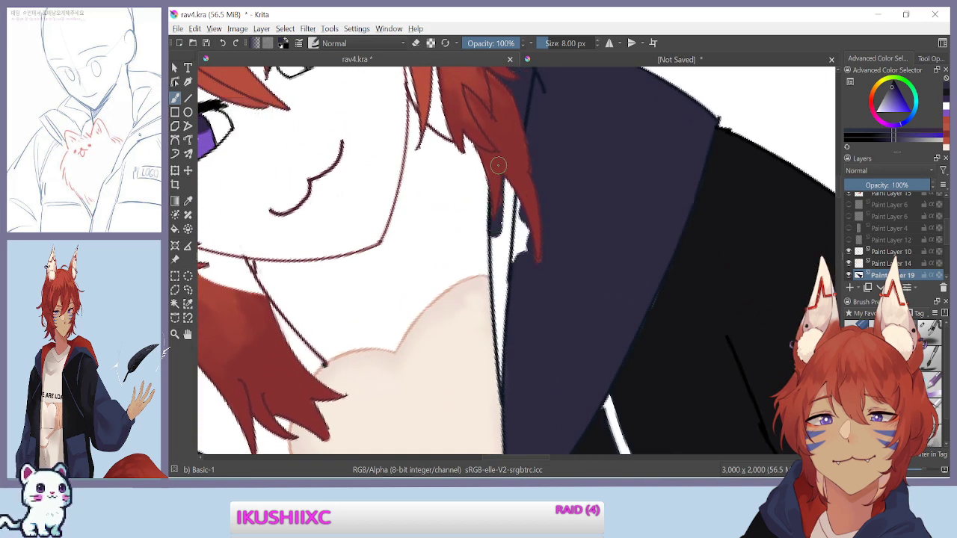
pyautogui.moveTo(502, 235); pyautogui.dragTo(511, 208)
pyautogui.moveTo(504, 263); pyautogui.dragTo(516, 184)
pyautogui.scroll(1, 516, 184)
pyautogui.moveTo(541, 80)
pyautogui.mouseDown()
pyautogui.moveTo(509, 159)
pyautogui.moveTo(568, 177)
pyautogui.mouseUp()
pyautogui.moveTo(535, 207); pyautogui.dragTo(547, 399)
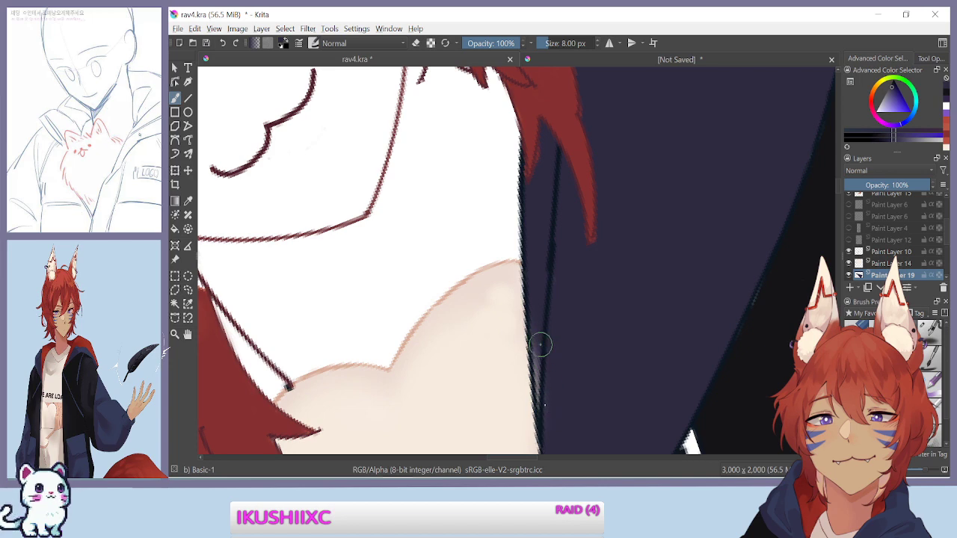
# Fill the hood's lower tip with dark navy where it narrows toward the top of the zipper
pyautogui.scroll(-3, 545, 374)
pyautogui.scroll(-2, 528, 256)
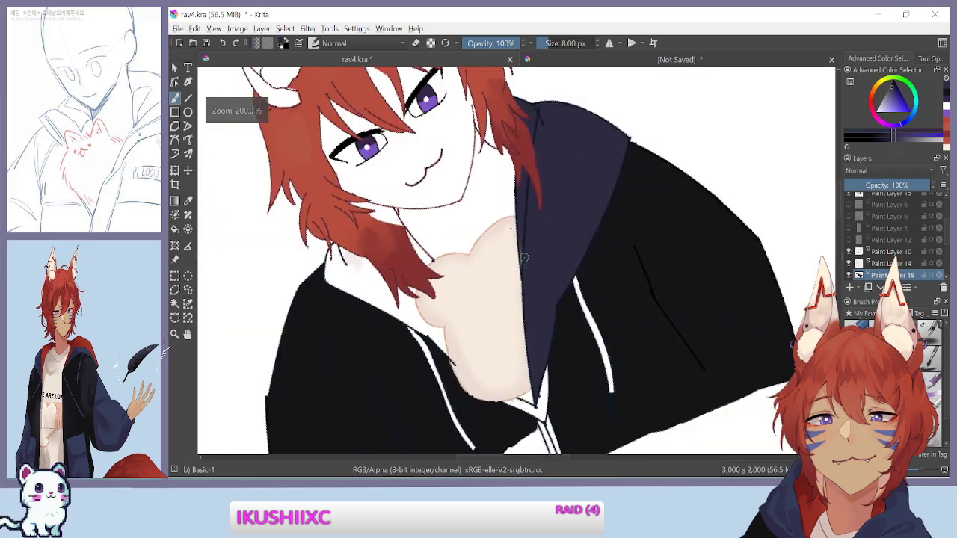
pyautogui.moveTo(528, 256); pyautogui.dragTo(660, 255)
pyautogui.moveTo(443, 347); pyautogui.dragTo(396, 196)
pyautogui.hotkey('ctrl', '+')
pyautogui.hotkey('ctrl', '+')
pyautogui.hotkey('ctrl', '+')
pyautogui.moveTo(487, 194); pyautogui.dragTo(384, 222)
pyautogui.moveTo(656, 138)
pyautogui.mouseDown()
pyautogui.moveTo(637, 209)
pyautogui.moveTo(643, 198)
pyautogui.moveTo(634, 271)
pyautogui.moveTo(634, 222)
pyautogui.moveTo(625, 249)
pyautogui.mouseUp()
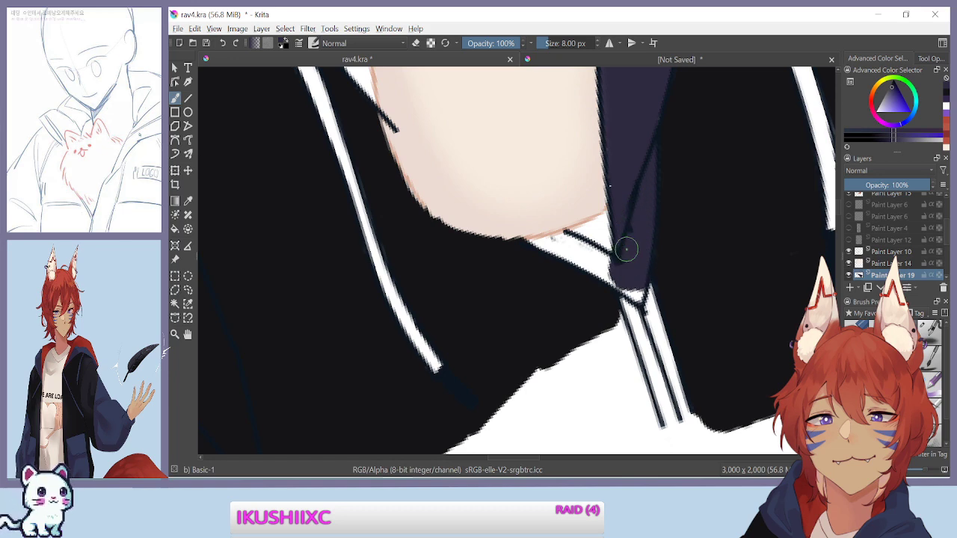
# Check the hood's colours on the reference sheet and return to the rav4.kra drawing
pyautogui.click(654, 61)
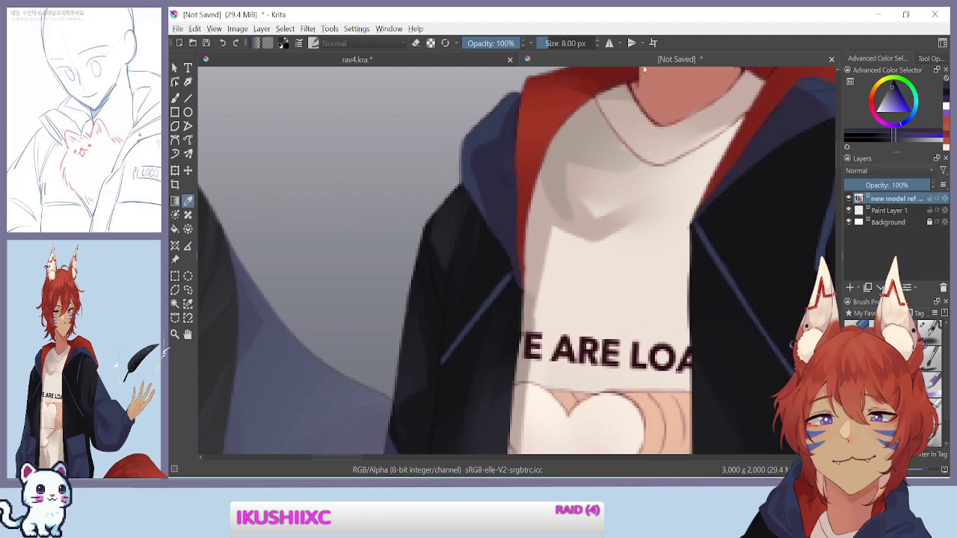
pyautogui.scroll(-6, 435, 324)
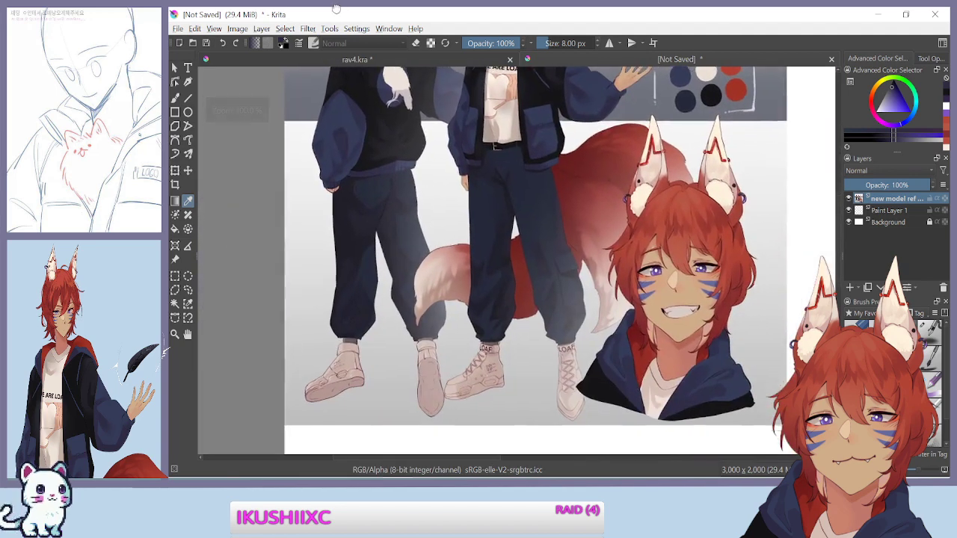
pyautogui.moveTo(335, 9); pyautogui.dragTo(333, 15)
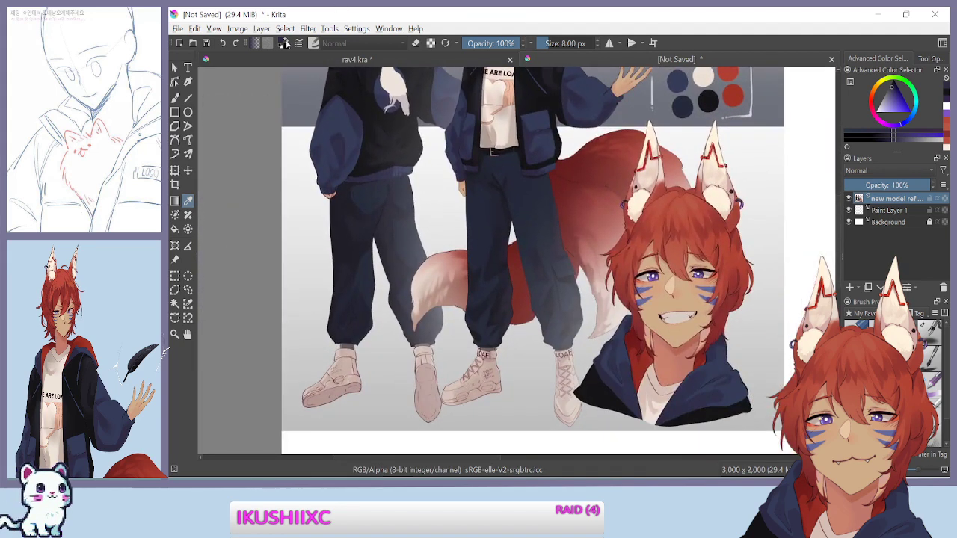
pyautogui.click(462, 63)
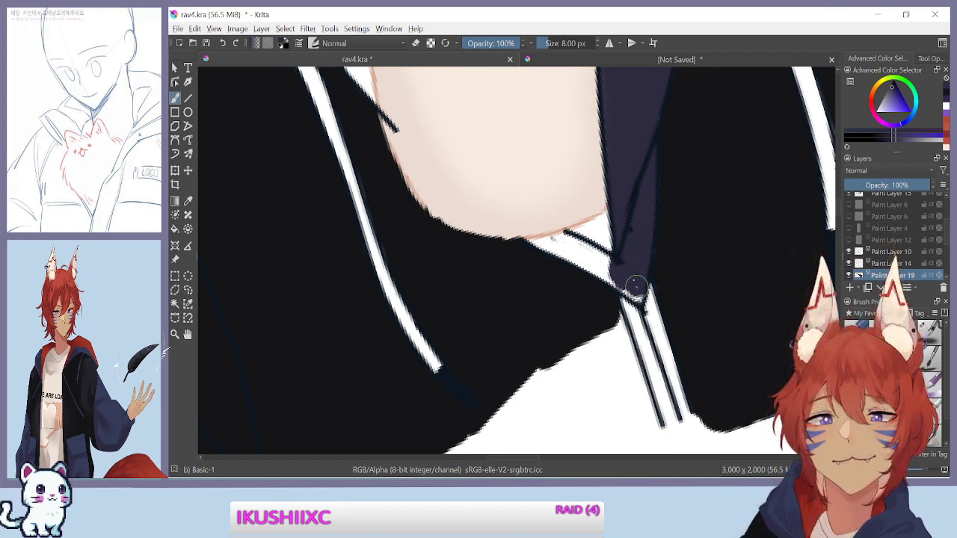
# Finish the hood's tip, reduce the brush size to 1 px and fill the white strip on the tip's far side with dark navy
pyautogui.moveTo(398, 302); pyautogui.dragTo(397, 267)
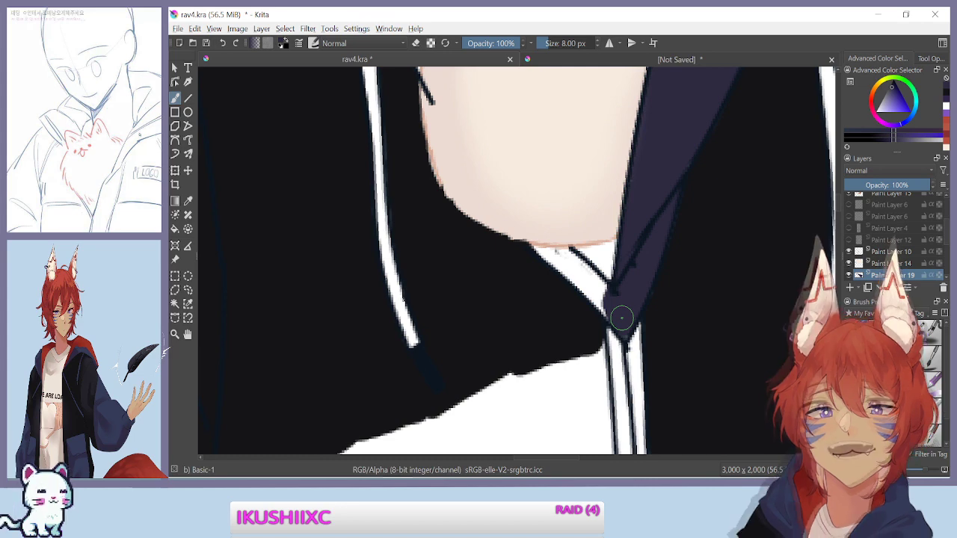
pyautogui.press('6')
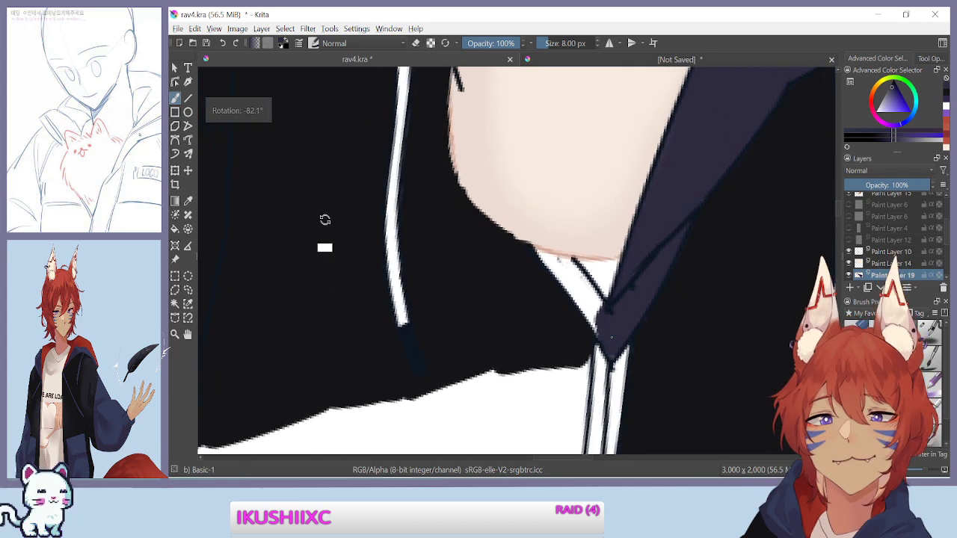
pyautogui.press('[')
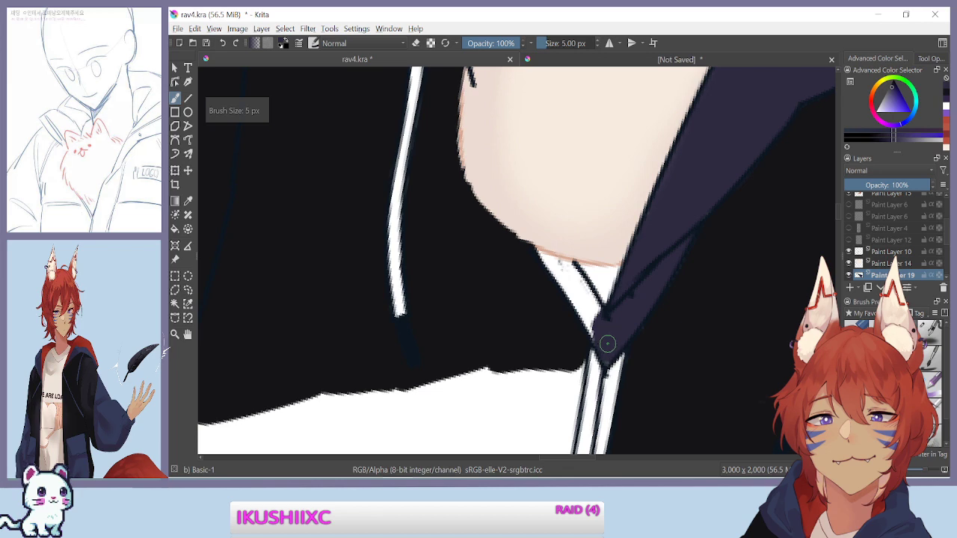
pyautogui.press('[')
pyautogui.press('[')
pyautogui.moveTo(553, 262)
pyautogui.mouseDown()
pyautogui.moveTo(590, 334)
pyautogui.moveTo(564, 277)
pyautogui.moveTo(597, 314)
pyautogui.moveTo(578, 283)
pyautogui.moveTo(598, 306)
pyautogui.mouseUp()
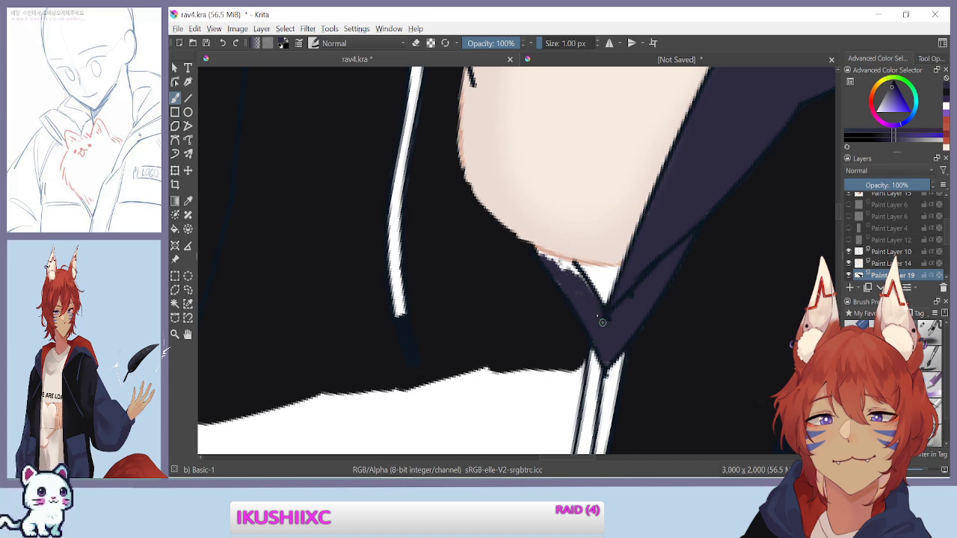
# Cover the remaining white pixels of that strip with dark navy along the cream chest's edge and the inner line
pyautogui.hotkey('ctrl', '+')
pyautogui.hotkey('ctrl', '+')
pyautogui.hotkey('ctrl', '+')
pyautogui.hotkey('ctrl', '+')
pyautogui.moveTo(631, 279); pyautogui.dragTo(507, 326)
pyautogui.moveTo(414, 340); pyautogui.dragTo(410, 177)
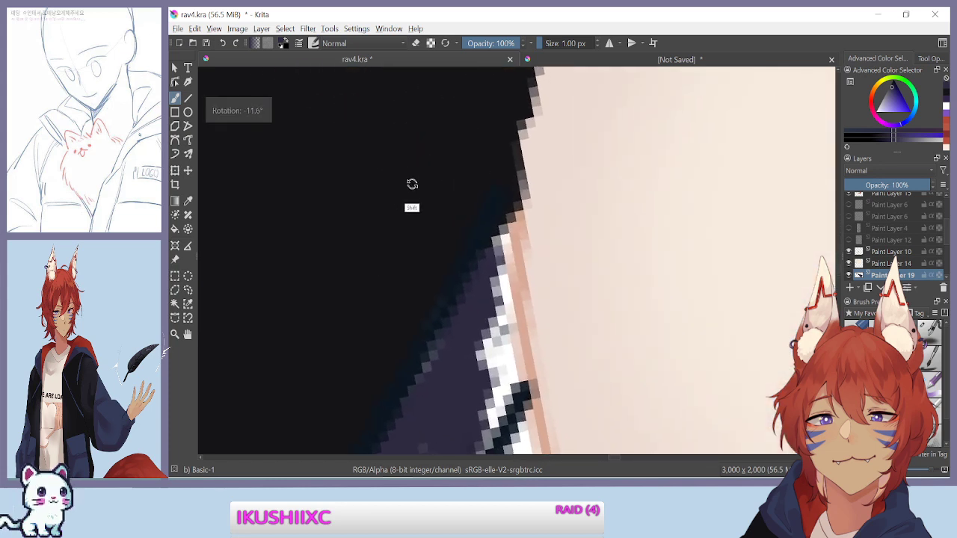
pyautogui.moveTo(493, 281)
pyautogui.mouseDown()
pyautogui.moveTo(495, 239)
pyautogui.moveTo(499, 351)
pyautogui.moveTo(491, 321)
pyautogui.moveTo(474, 410)
pyautogui.moveTo(495, 405)
pyautogui.moveTo(489, 417)
pyautogui.moveTo(489, 342)
pyautogui.moveTo(528, 297)
pyautogui.moveTo(344, 253)
pyautogui.moveTo(545, 284)
pyautogui.mouseUp()
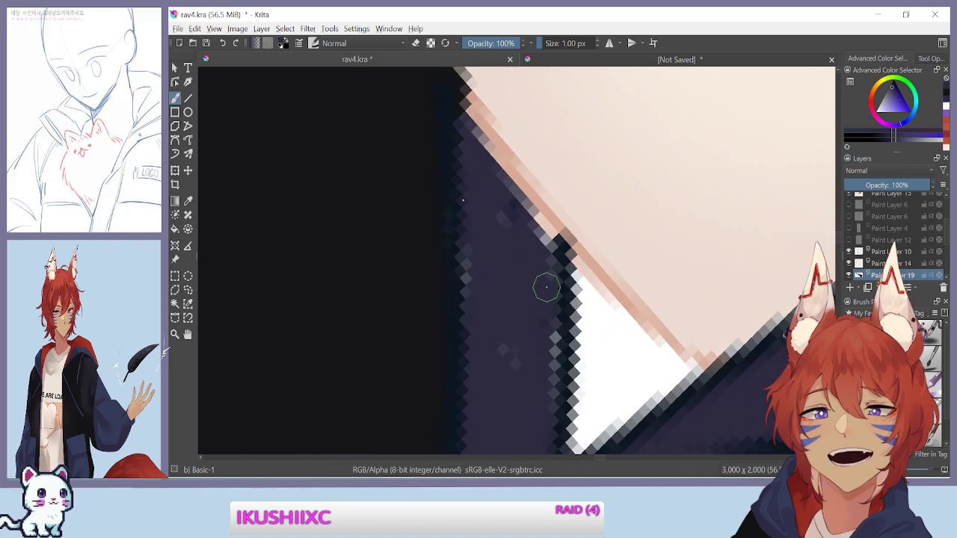
pyautogui.moveTo(470, 209)
pyautogui.mouseDown()
pyautogui.moveTo(485, 371)
pyautogui.moveTo(520, 361)
pyautogui.moveTo(526, 322)
pyautogui.moveTo(551, 409)
pyautogui.mouseUp()
pyautogui.moveTo(541, 233); pyautogui.dragTo(506, 193)
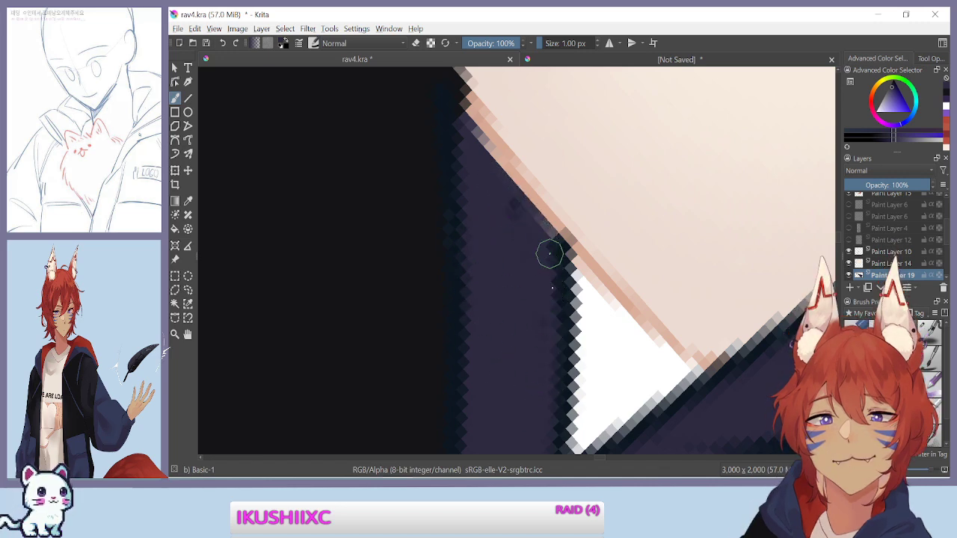
pyautogui.scroll(-1, 528, 244)
pyautogui.hotkey('ctrl', '-')
pyautogui.hotkey('ctrl', '+')
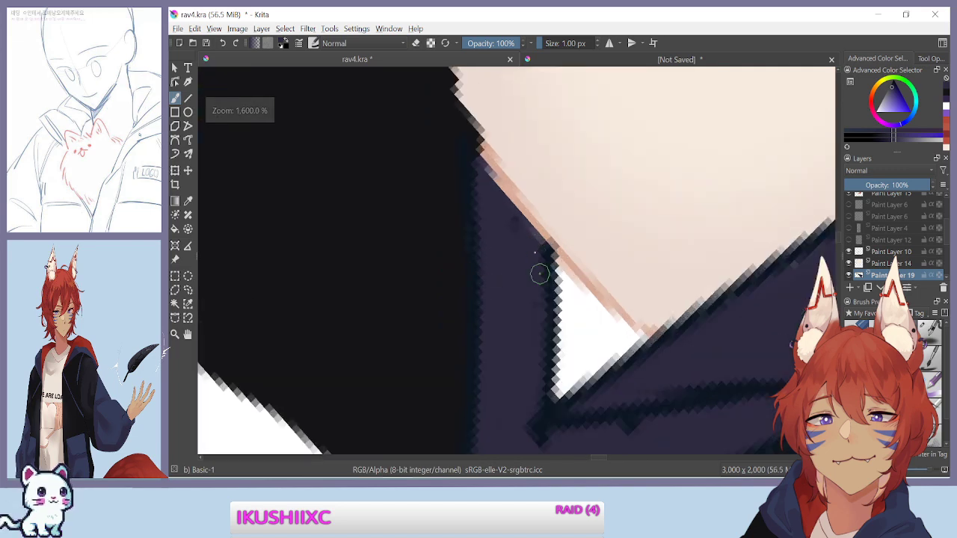
pyautogui.scroll(-2, 528, 289)
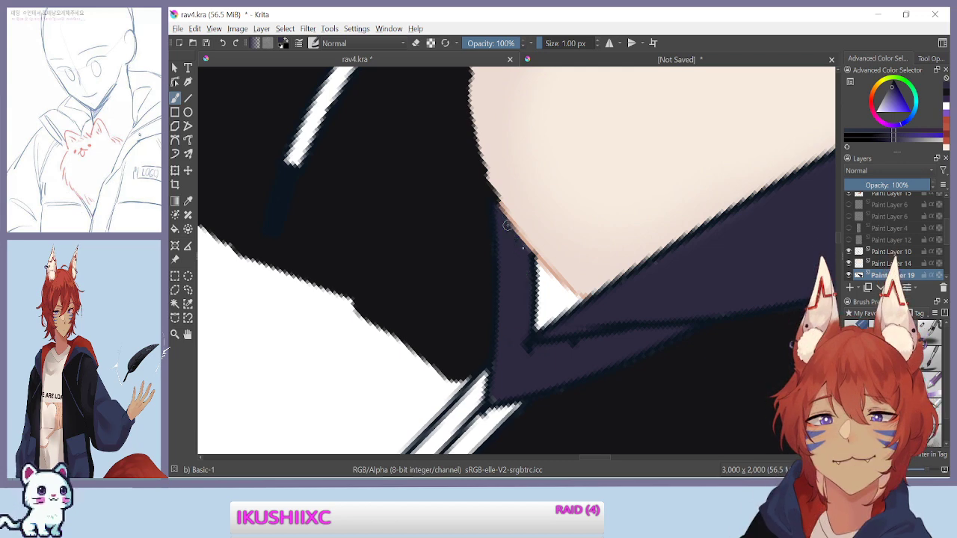
# Examine the cream chest's lower edge where it meets the black hoodie and the navy hood
pyautogui.scroll(-3, 527, 262)
pyautogui.moveTo(384, 139); pyautogui.dragTo(622, 376)
pyautogui.hotkey('ctrl', '+')
pyautogui.hotkey('ctrl', '+')
pyautogui.hotkey('ctrl', '+')
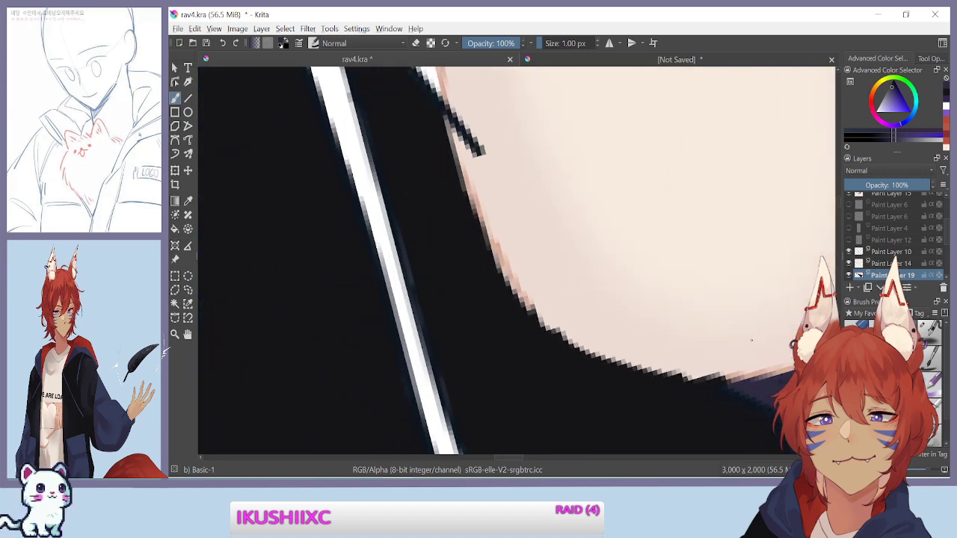
pyautogui.moveTo(397, 272); pyautogui.dragTo(469, 470)
pyautogui.moveTo(587, 181); pyautogui.dragTo(488, 246)
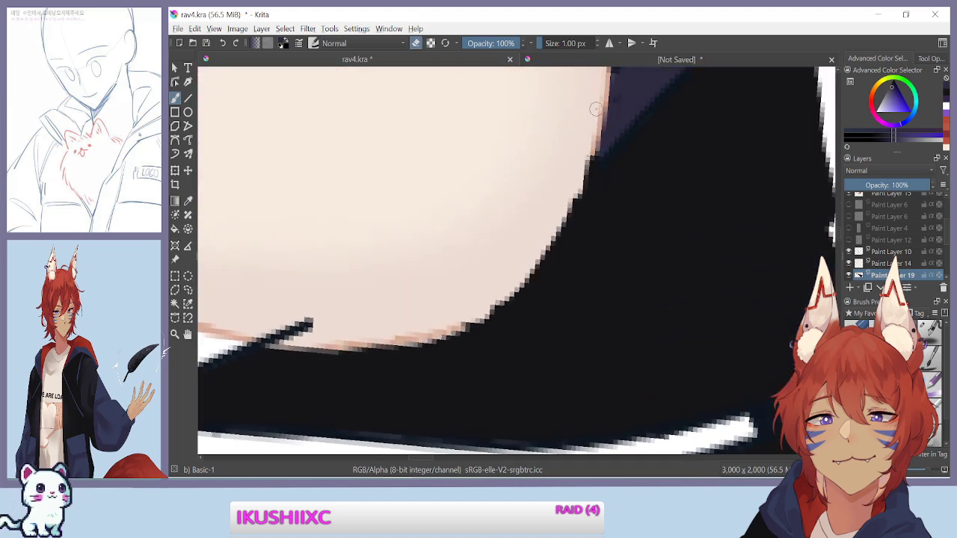
pyautogui.moveTo(592, 145)
pyautogui.mouseDown()
pyautogui.moveTo(577, 226)
pyautogui.moveTo(585, 190)
pyautogui.moveTo(580, 217)
pyautogui.mouseUp()
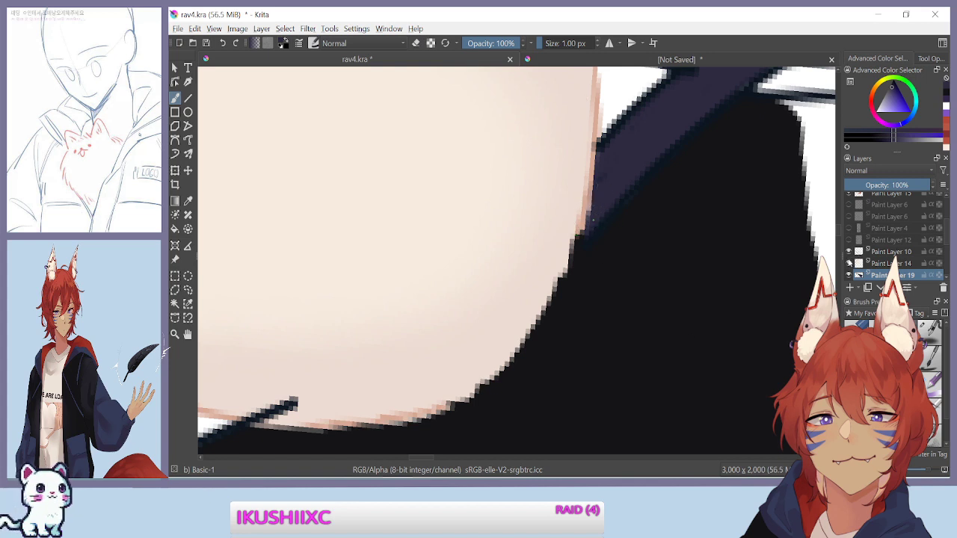
# Look through the layers and toggle Paint Layer 13's visibility to identify which part of the hoodie it holds
pyautogui.click(849, 252)
pyautogui.scroll(2, 851, 249)
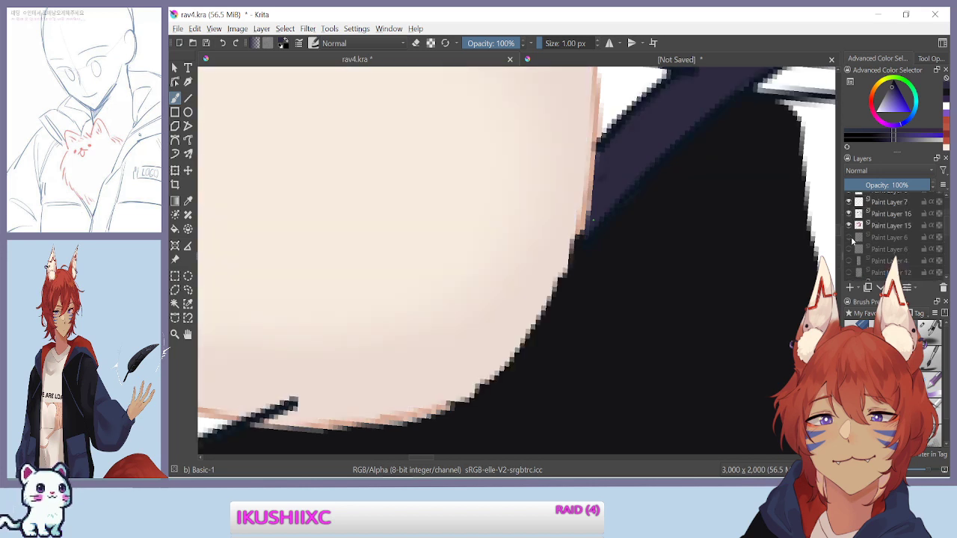
pyautogui.scroll(-4, 849, 229)
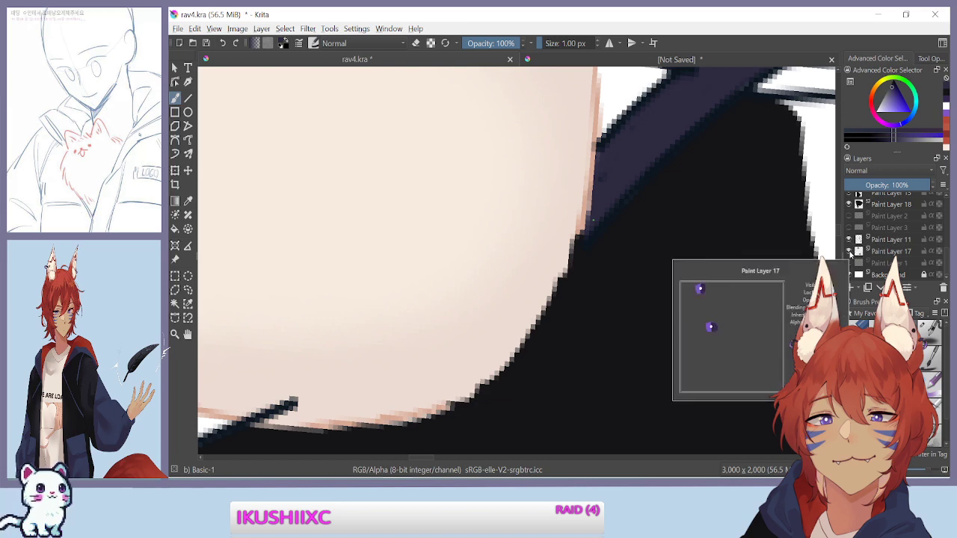
pyautogui.scroll(3, 849, 252)
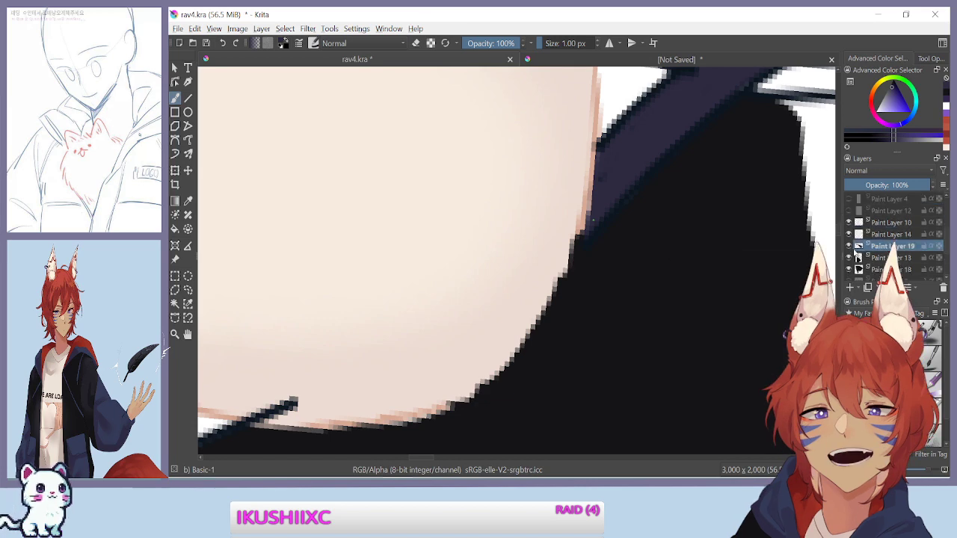
pyautogui.click(849, 258)
pyautogui.click(848, 258)
pyautogui.click(848, 257)
pyautogui.click(849, 258)
pyautogui.click(849, 258)
pyautogui.click(849, 258)
pyautogui.click(867, 258)
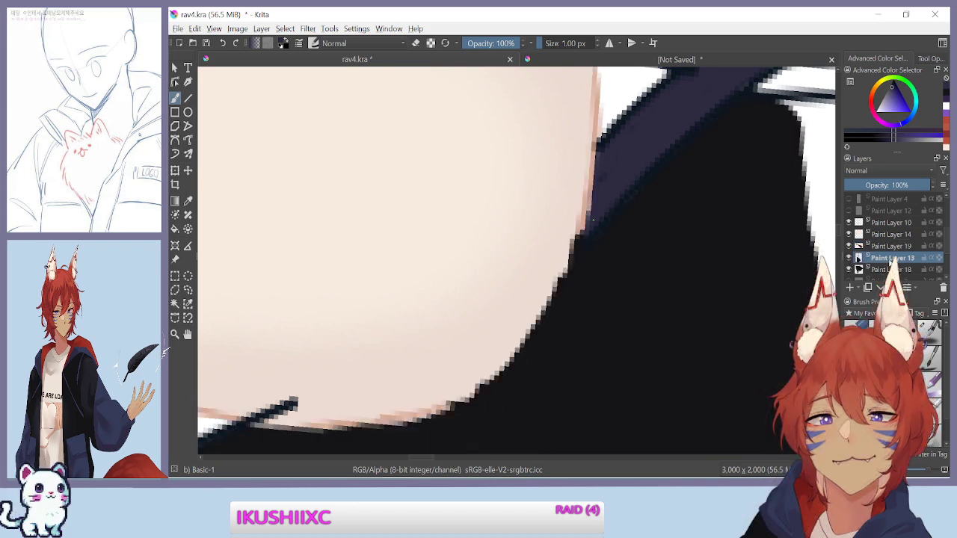
pyautogui.click(849, 258)
pyautogui.click(849, 258)
pyautogui.click(849, 258)
pyautogui.click(848, 258)
pyautogui.moveTo(865, 262)
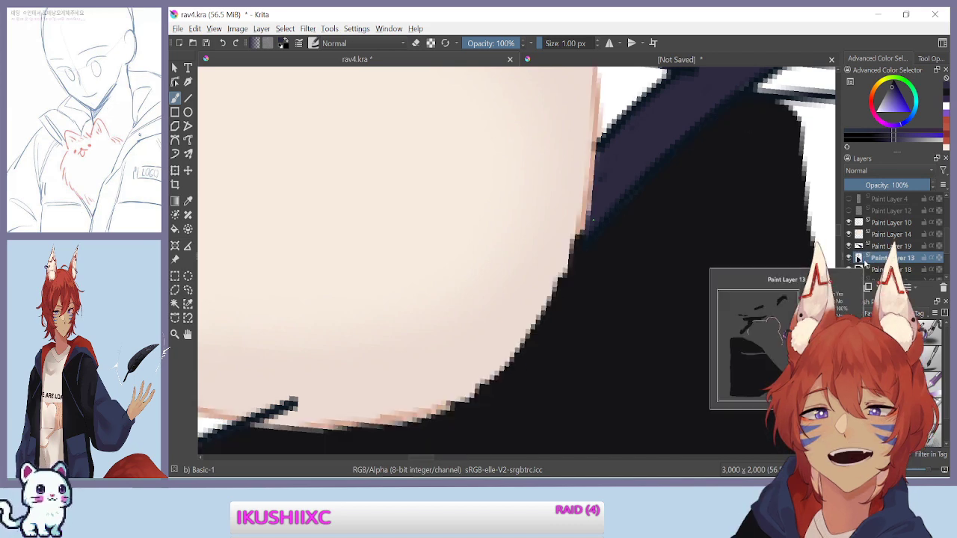
# Compare the whole character with Paint Layer 13 shown and hidden
pyautogui.press('-')
pyautogui.press('-')
pyautogui.press('-')
pyautogui.press('-')
pyautogui.press('-')
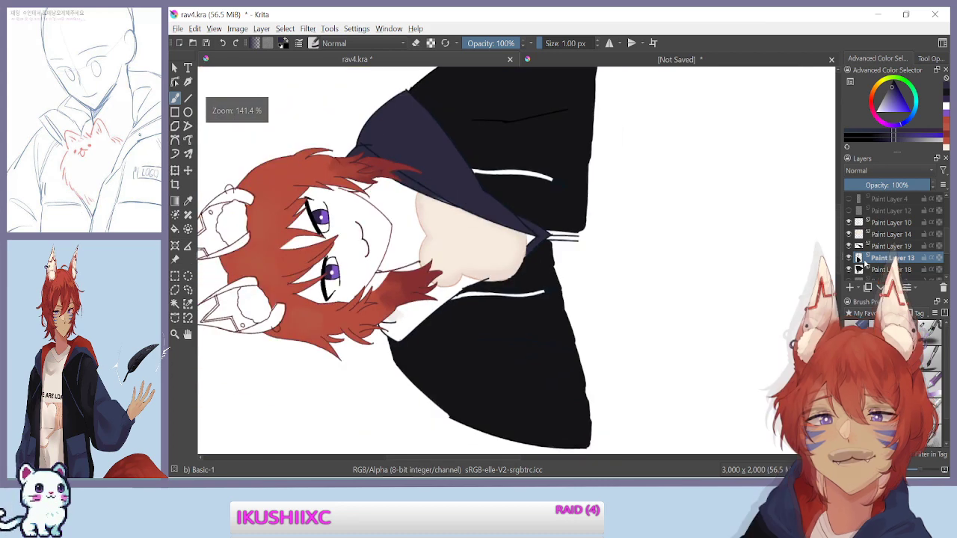
pyautogui.click(849, 258)
pyautogui.click(849, 258)
pyautogui.click(849, 258)
pyautogui.click(848, 259)
pyautogui.click(849, 259)
pyautogui.click(849, 259)
pyautogui.click(849, 259)
pyautogui.click(849, 258)
pyautogui.click(849, 258)
pyautogui.click(849, 259)
pyautogui.click(849, 258)
pyautogui.click(849, 259)
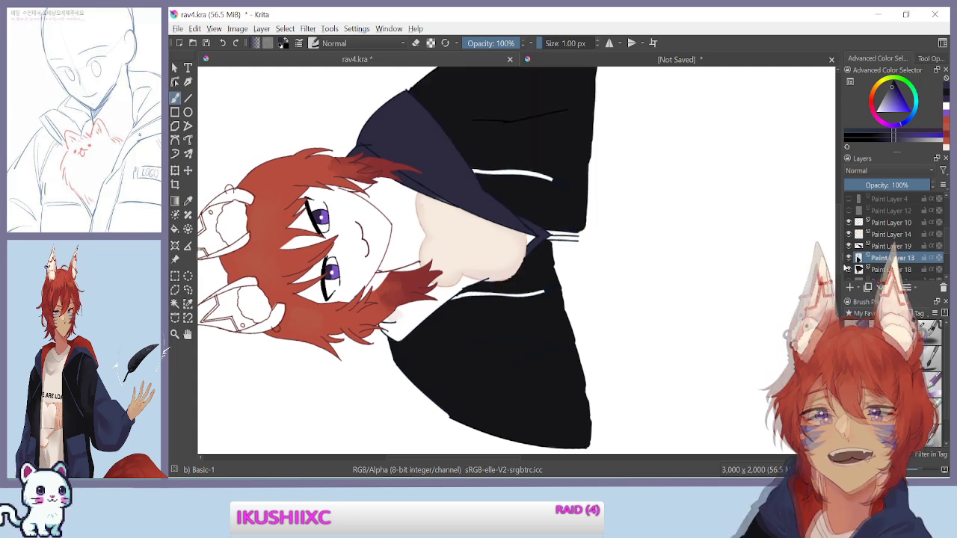
# Try to erase the dark edge at the cream chest's corner below the hood strip on Paint Layer 13, and undo the stroke
pyautogui.press('+')
pyautogui.press('+')
pyautogui.press('+')
pyautogui.press('+')
pyautogui.press('+')
pyautogui.press('+')
pyautogui.moveTo(586, 184); pyautogui.dragTo(653, 98)
pyautogui.moveTo(456, 185); pyautogui.dragTo(381, 314)
pyautogui.moveTo(447, 241); pyautogui.dragTo(442, 410)
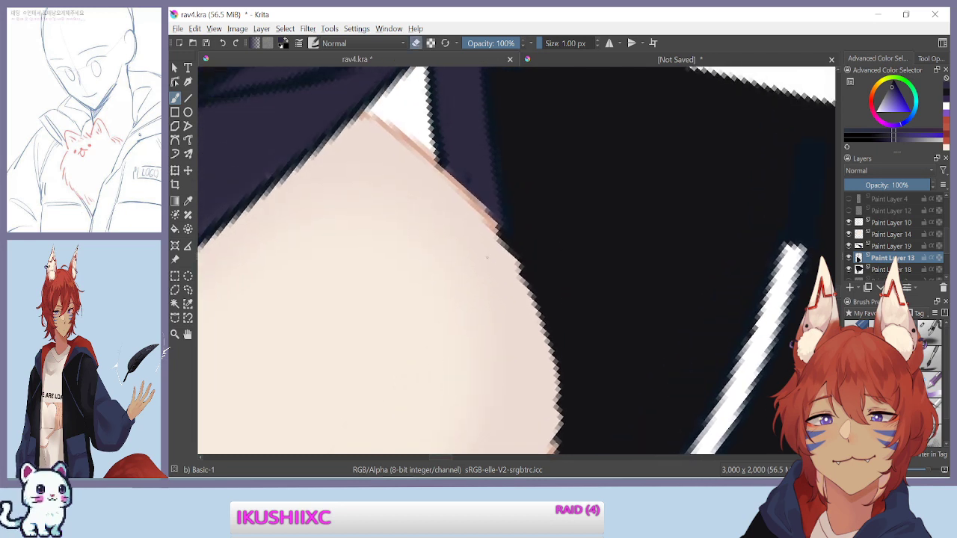
pyautogui.moveTo(494, 230)
pyautogui.mouseDown()
pyautogui.moveTo(521, 274)
pyautogui.moveTo(509, 254)
pyautogui.mouseUp()
pyautogui.hotkey('ctrl', 'z')
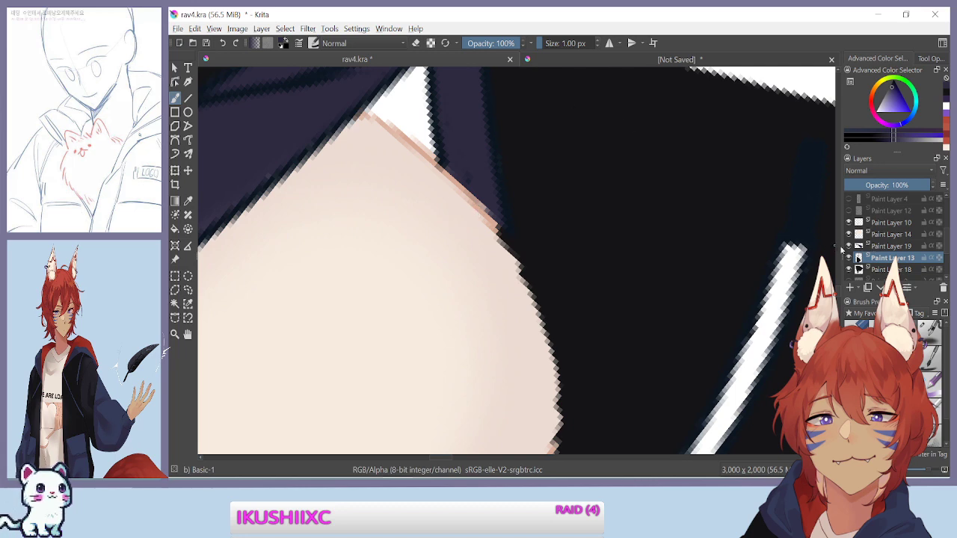
# Activate Paint Layer 19, touch up the hood strip and sample a light peach tone from the reference sheet
pyautogui.click(898, 247)
pyautogui.moveTo(467, 172); pyautogui.dragTo(483, 199)
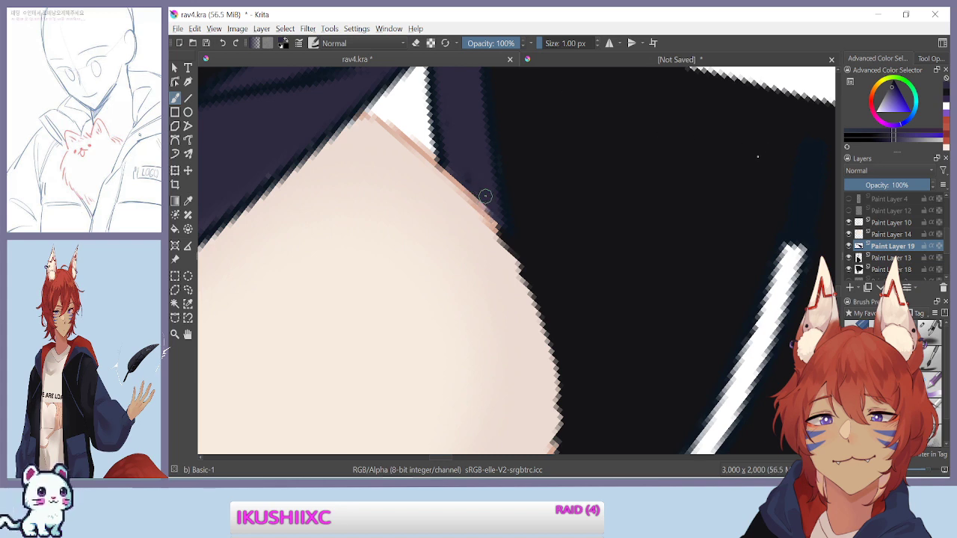
pyautogui.press('p')
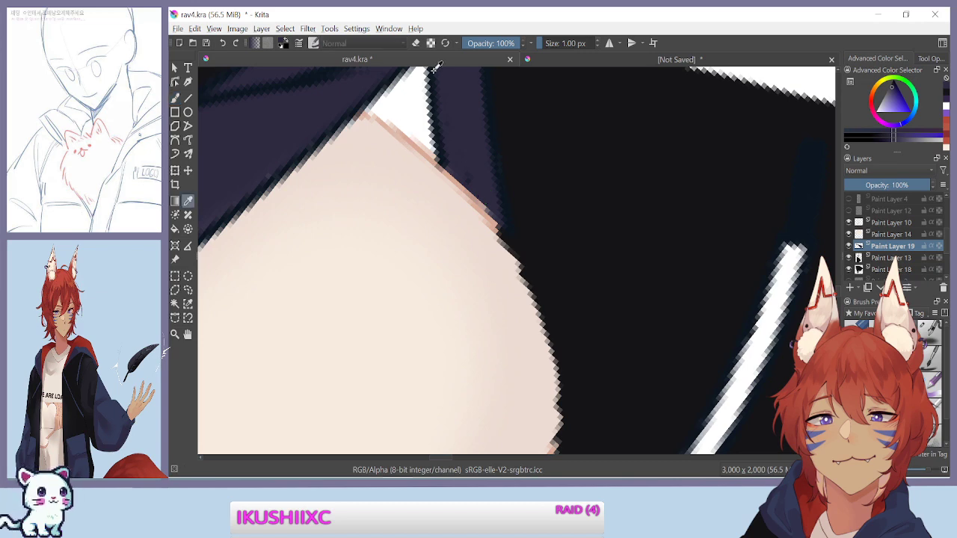
pyautogui.click(554, 66)
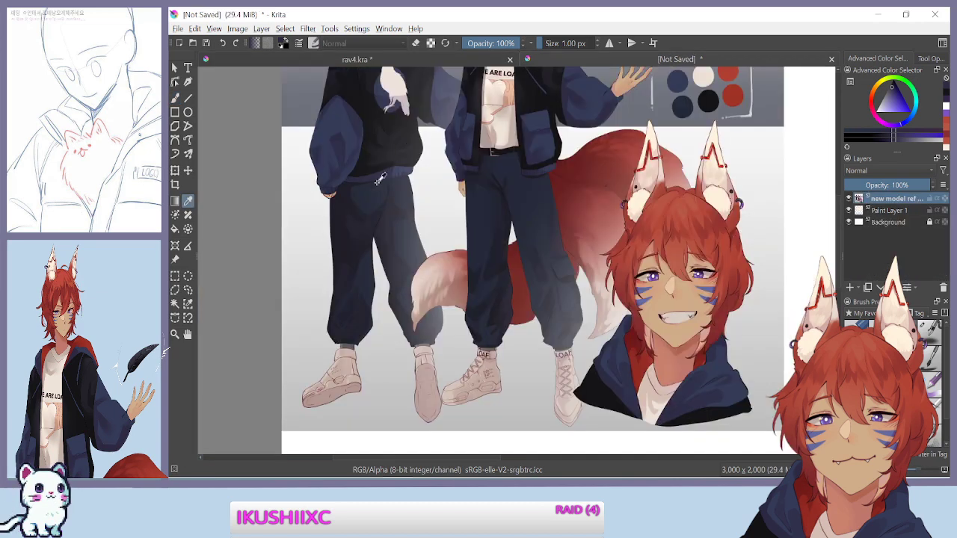
pyautogui.click(508, 88)
pyautogui.click(328, 58)
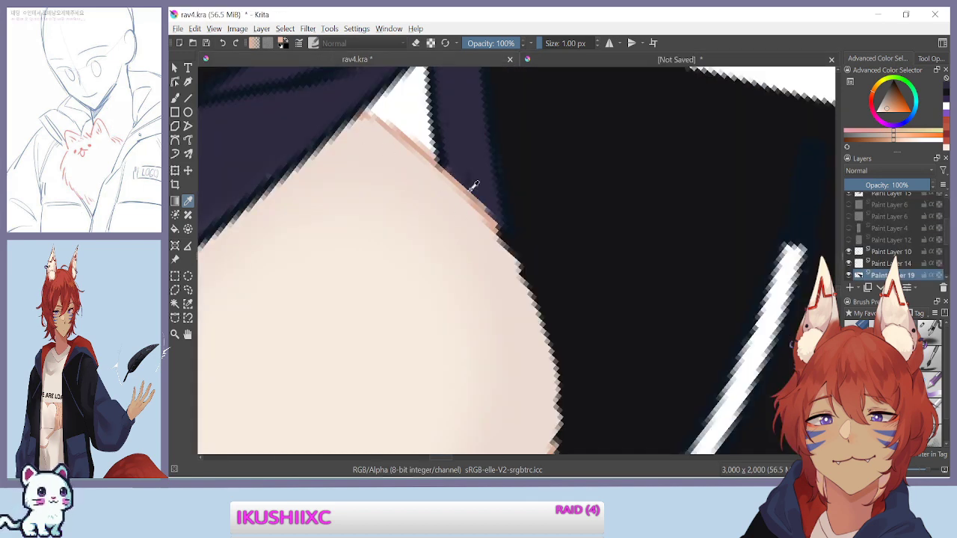
# Brush a peach line along the cream chest's edge below the hood strip, undoing the first stroke and repainting it
pyautogui.press('b')
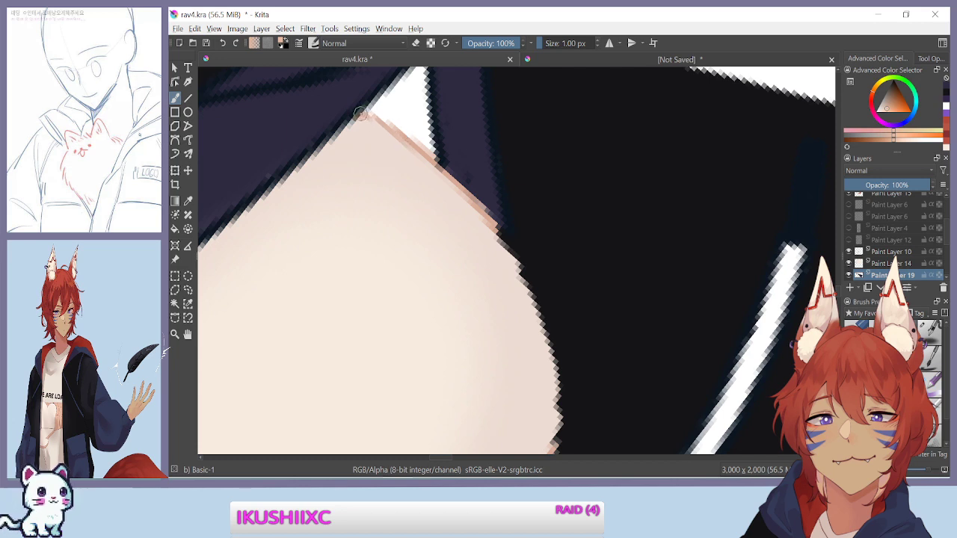
pyautogui.moveTo(364, 113)
pyautogui.mouseDown()
pyautogui.moveTo(452, 177)
pyautogui.moveTo(518, 259)
pyautogui.mouseUp()
pyautogui.hotkey('ctrl', 'z')
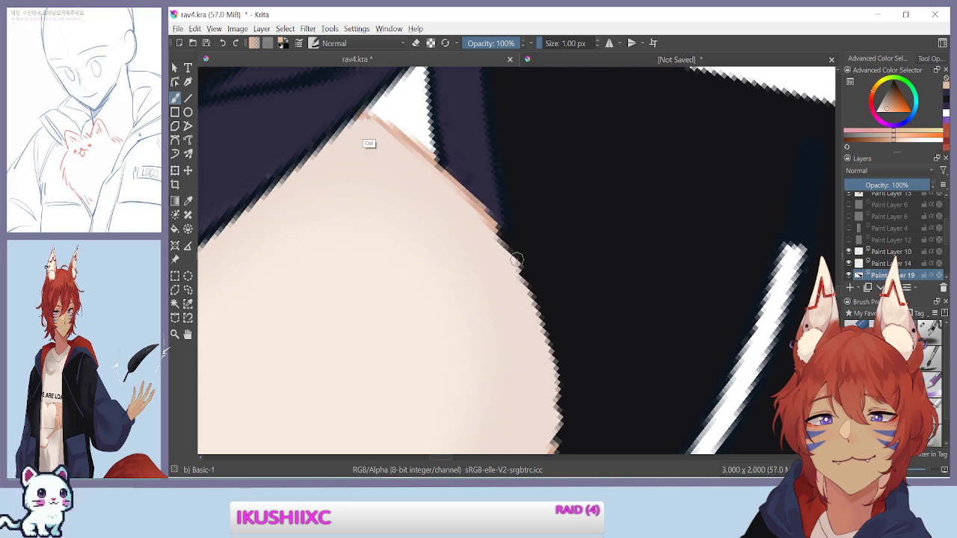
pyautogui.moveTo(363, 114)
pyautogui.mouseDown()
pyautogui.moveTo(453, 180)
pyautogui.moveTo(491, 228)
pyautogui.mouseUp()
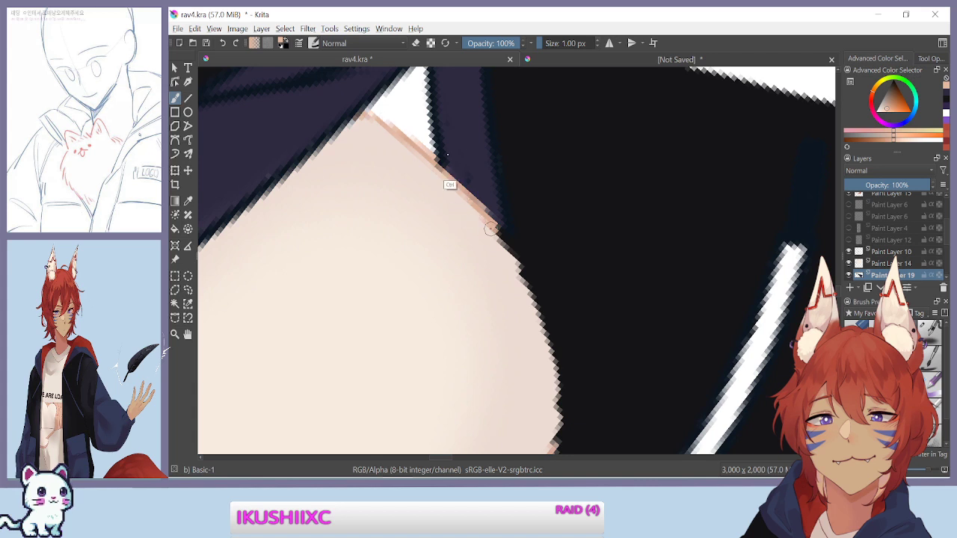
# Set the brush size to 0.08 px and repaint the peach line along the cream chest's edge below the hood strip
pyautogui.press('[')
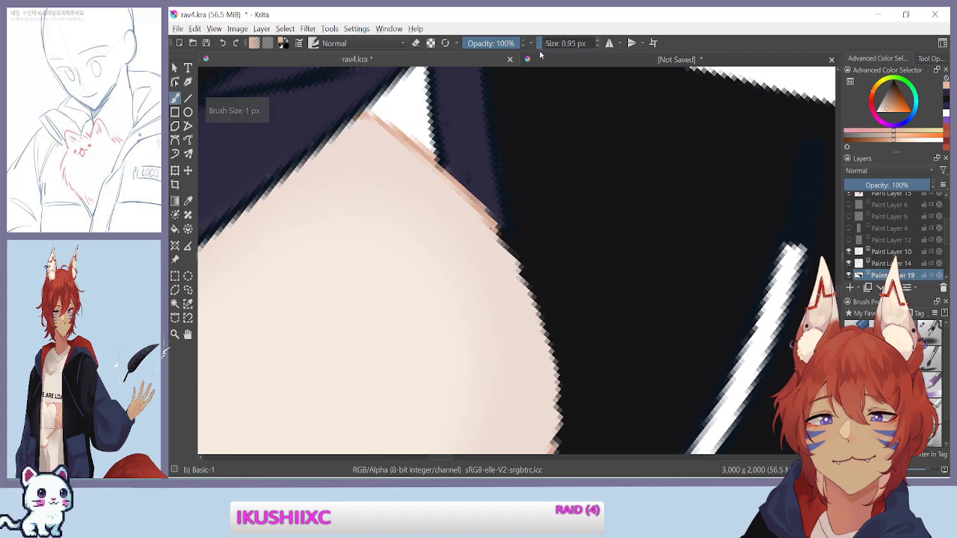
pyautogui.moveTo(541, 55); pyautogui.dragTo(538, 46)
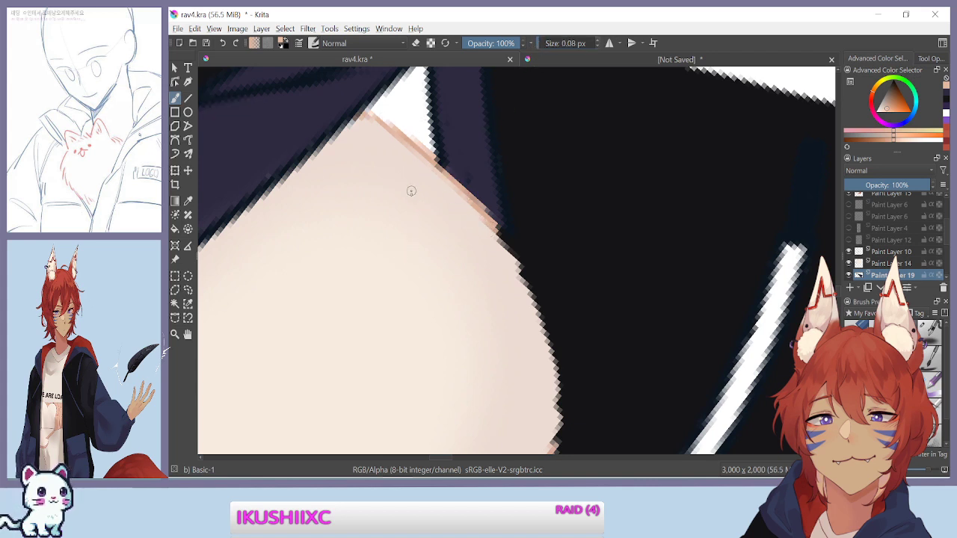
pyautogui.hotkey('ctrl', '+')
pyautogui.moveTo(389, 192); pyautogui.dragTo(549, 275)
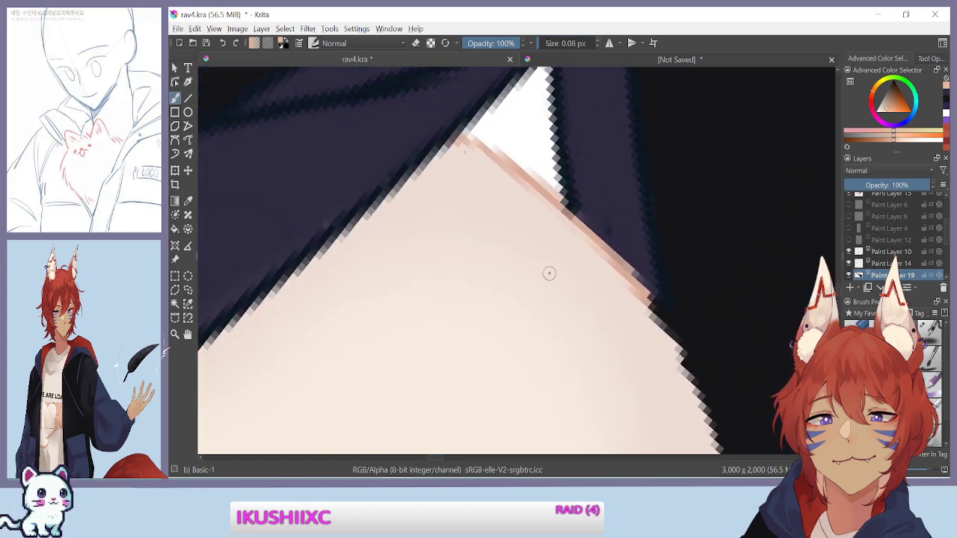
pyautogui.moveTo(454, 138)
pyautogui.mouseDown()
pyautogui.moveTo(497, 156)
pyautogui.moveTo(593, 237)
pyautogui.mouseUp()
pyautogui.moveTo(544, 193)
pyautogui.mouseDown()
pyautogui.moveTo(593, 237)
pyautogui.moveTo(659, 336)
pyautogui.mouseUp()
pyautogui.hotkey('ctrl', 'z')
pyautogui.hotkey('ctrl', 'z')
pyautogui.moveTo(454, 141)
pyautogui.mouseDown()
pyautogui.moveTo(481, 148)
pyautogui.moveTo(550, 198)
pyautogui.moveTo(673, 341)
pyautogui.mouseUp()
# Brush the peach line down the chest's curved edge against the black jacket, undoing and repainting one stroke
pyautogui.moveTo(614, 262); pyautogui.dragTo(541, 155)
pyautogui.scroll(-1, 548, 218)
pyautogui.moveTo(548, 214); pyautogui.dragTo(541, 88)
pyautogui.moveTo(540, 121)
pyautogui.mouseDown()
pyautogui.moveTo(534, 186)
pyautogui.moveTo(572, 170)
pyautogui.moveTo(607, 251)
pyautogui.mouseUp()
pyautogui.moveTo(543, 128)
pyautogui.mouseDown()
pyautogui.moveTo(578, 172)
pyautogui.moveTo(605, 239)
pyautogui.moveTo(619, 361)
pyautogui.mouseUp()
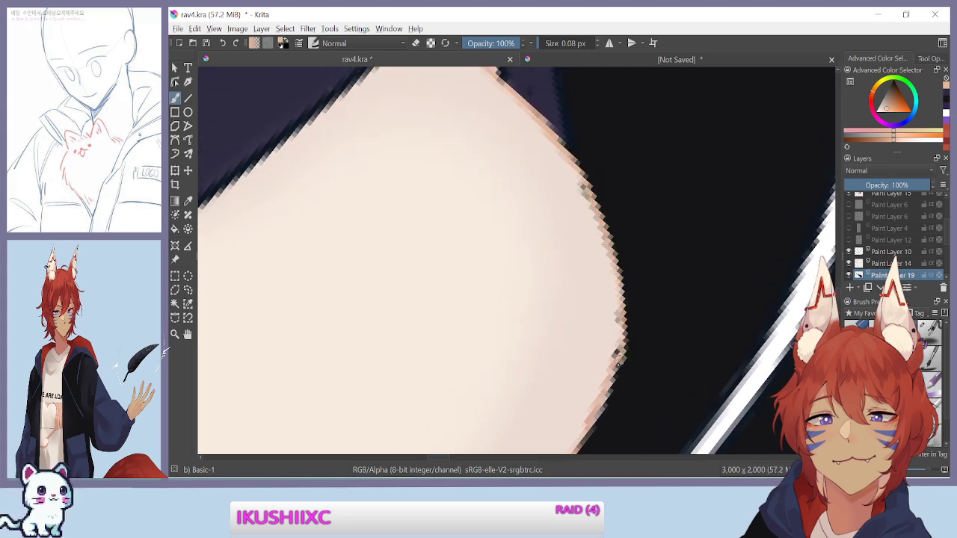
pyautogui.moveTo(615, 256); pyautogui.dragTo(617, 355)
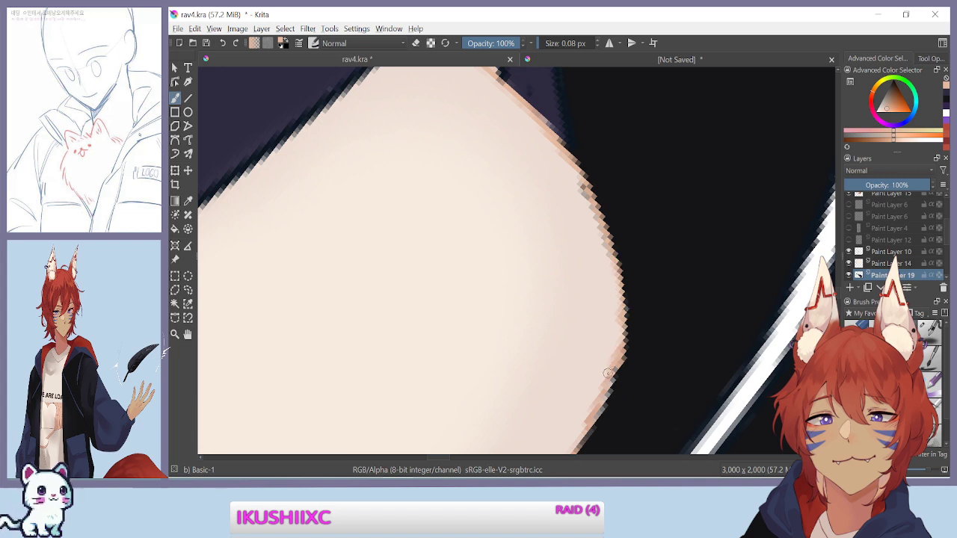
pyautogui.hotkey('ctrl', 'z')
pyautogui.moveTo(544, 131)
pyautogui.mouseDown()
pyautogui.moveTo(608, 232)
pyautogui.moveTo(620, 336)
pyautogui.moveTo(602, 390)
pyautogui.mouseUp()
# Erase the peach line from the upper part of the chest's curved edge and return to painting
pyautogui.press('e')
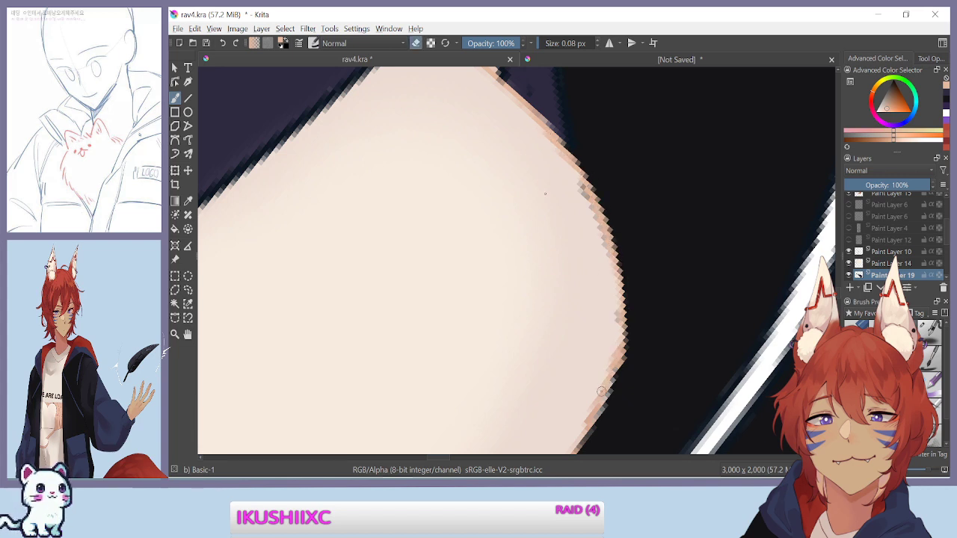
pyautogui.moveTo(578, 188)
pyautogui.mouseDown()
pyautogui.moveTo(597, 222)
pyautogui.moveTo(558, 138)
pyautogui.moveTo(604, 222)
pyautogui.moveTo(596, 189)
pyautogui.moveTo(605, 203)
pyautogui.moveTo(619, 302)
pyautogui.moveTo(617, 257)
pyautogui.moveTo(624, 266)
pyautogui.moveTo(621, 344)
pyautogui.moveTo(627, 318)
pyautogui.moveTo(633, 328)
pyautogui.moveTo(607, 359)
pyautogui.moveTo(618, 344)
pyautogui.moveTo(609, 378)
pyautogui.mouseUp()
pyautogui.moveTo(564, 310)
pyautogui.mouseDown()
pyautogui.moveTo(560, 299)
pyautogui.moveTo(573, 319)
pyautogui.mouseUp()
pyautogui.moveTo(399, 225); pyautogui.dragTo(367, 264)
pyautogui.moveTo(493, 305); pyautogui.dragTo(438, 289)
pyautogui.press('e')
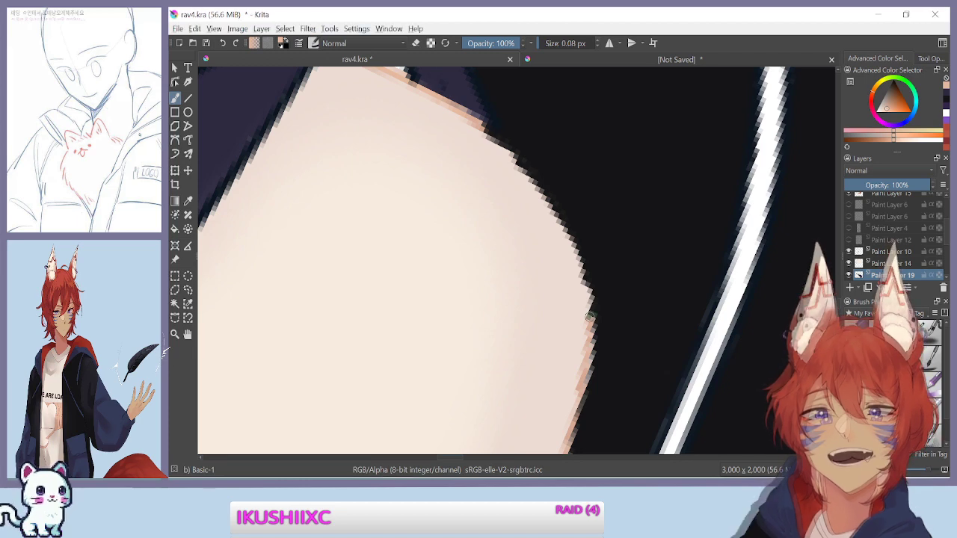
# Repaint the peach line along the chest's curved edge, starting from the hood strip's lower corner
pyautogui.moveTo(590, 317); pyautogui.dragTo(401, 274)
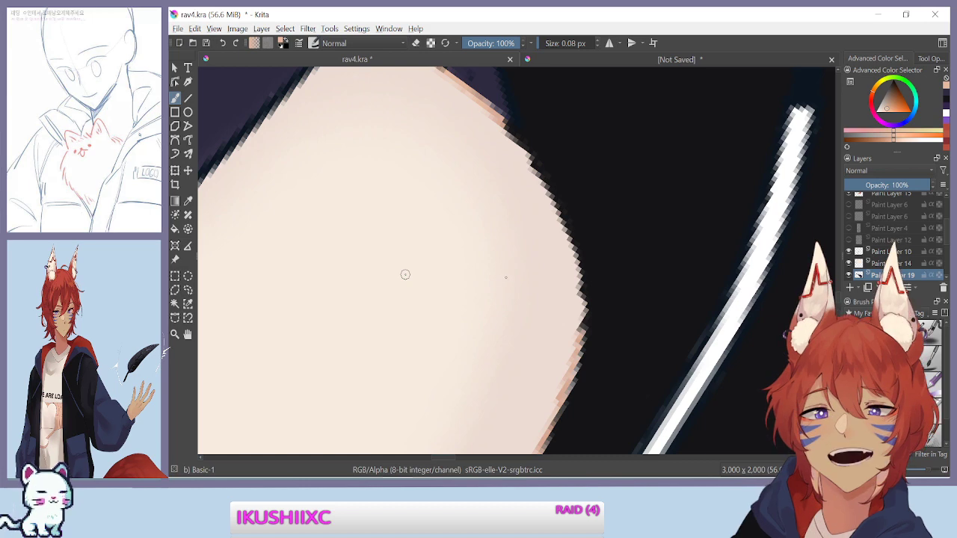
pyautogui.moveTo(479, 207); pyautogui.dragTo(496, 226)
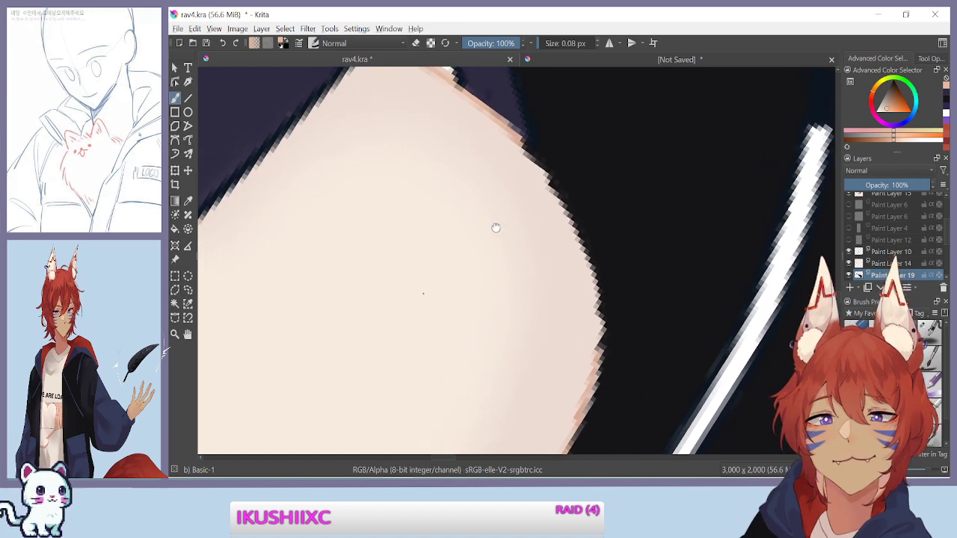
pyautogui.hotkey('ctrl', '+')
pyautogui.moveTo(477, 180)
pyautogui.mouseDown()
pyautogui.moveTo(501, 246)
pyautogui.moveTo(481, 231)
pyautogui.moveTo(461, 239)
pyautogui.mouseUp()
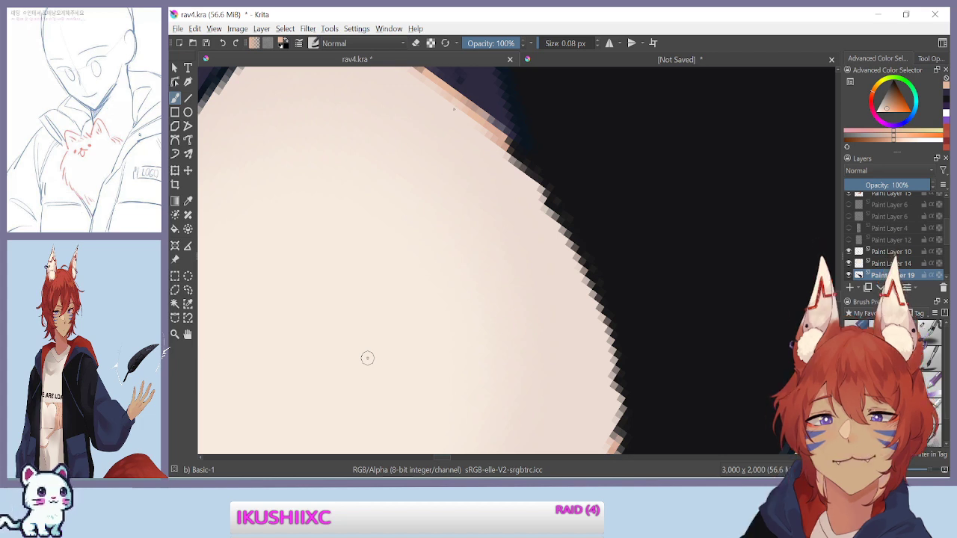
pyautogui.moveTo(492, 127)
pyautogui.mouseDown()
pyautogui.moveTo(572, 233)
pyautogui.moveTo(535, 171)
pyautogui.moveTo(602, 304)
pyautogui.moveTo(620, 402)
pyautogui.moveTo(606, 360)
pyautogui.mouseUp()
pyautogui.hotkey('ctrl', '-')
pyautogui.hotkey('ctrl', '-')
pyautogui.hotkey('ctrl', '+')
pyautogui.moveTo(516, 169)
pyautogui.mouseDown()
pyautogui.moveTo(574, 263)
pyautogui.moveTo(583, 299)
pyautogui.moveTo(573, 406)
pyautogui.mouseUp()
# Extend the peach line down the curve to the dark jacket corner crossing the chest, redoing the first stroke
pyautogui.moveTo(439, 231)
pyautogui.mouseDown()
pyautogui.moveTo(368, 293)
pyautogui.moveTo(363, 381)
pyautogui.mouseUp()
pyautogui.moveTo(479, 349); pyautogui.dragTo(366, 232)
pyautogui.moveTo(487, 152); pyautogui.dragTo(544, 251)
pyautogui.hotkey('ctrl', 'z')
pyautogui.moveTo(520, 211); pyautogui.dragTo(561, 306)
pyautogui.moveTo(552, 279)
pyautogui.mouseDown()
pyautogui.moveTo(567, 314)
pyautogui.moveTo(561, 307)
pyautogui.mouseUp()
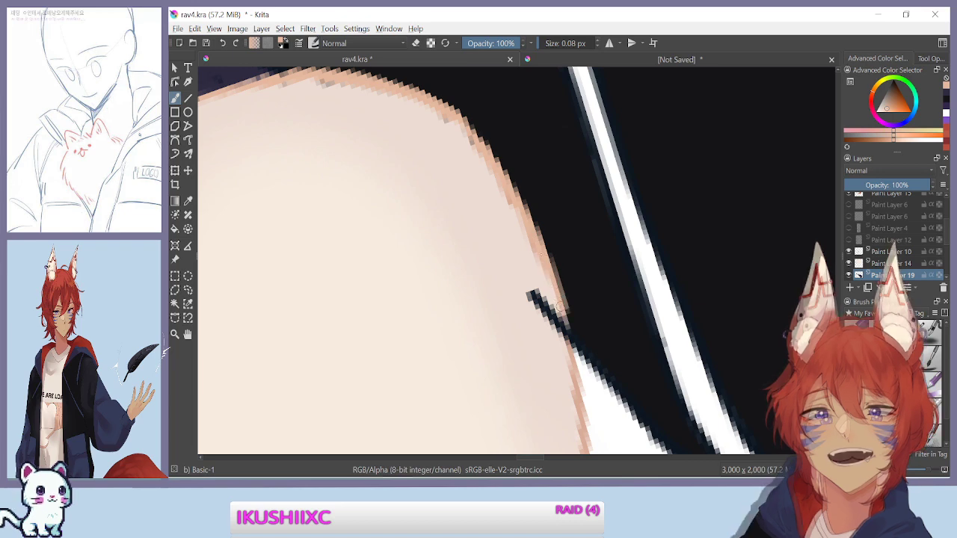
# Examine the new peach outline along the chest's curved edge from afar and up close
pyautogui.moveTo(456, 338)
pyautogui.mouseDown()
pyautogui.moveTo(419, 262)
pyautogui.moveTo(385, 239)
pyautogui.mouseUp()
pyautogui.hotkey('ctrl', '-')
pyautogui.hotkey('ctrl', '-')
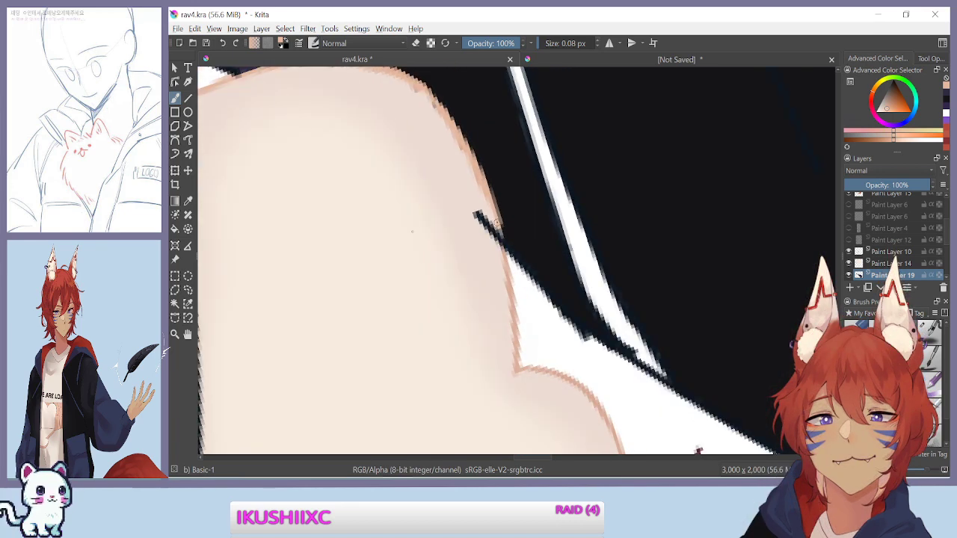
pyautogui.scroll(2, 501, 234)
pyautogui.scroll(-2, 368, 314)
pyautogui.scroll(2, 359, 333)
pyautogui.moveTo(355, 325); pyautogui.dragTo(329, 204)
pyautogui.moveTo(412, 159); pyautogui.dragTo(400, 310)
pyautogui.hotkey('ctrl', '+')
pyautogui.scroll(1, 404, 306)
pyautogui.scroll(-1, 453, 242)
# Switch the brush to erasing, hide the cream fill on Paint Layer 14 and try to erase the black patch behind it
pyautogui.press('e')
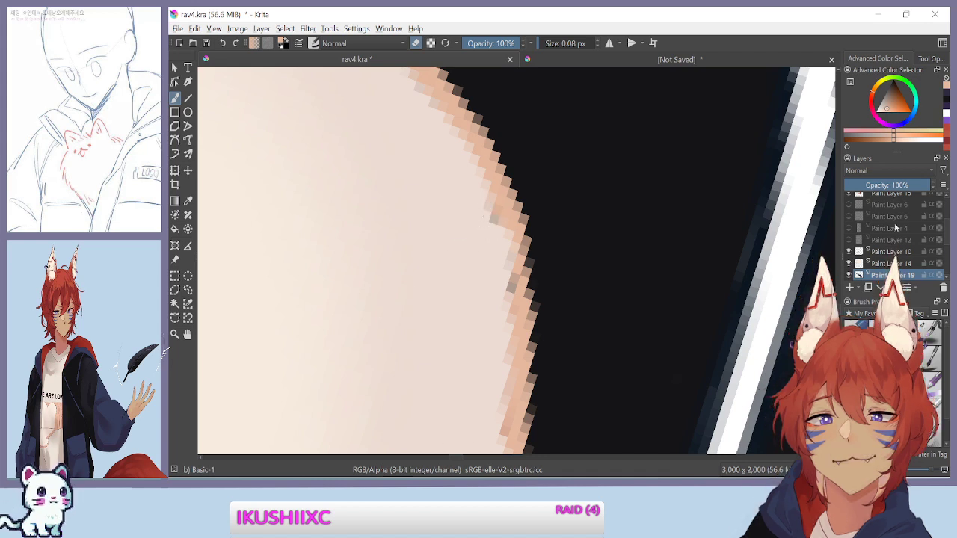
pyautogui.click(905, 264)
pyautogui.click(850, 263)
pyautogui.click(849, 263)
pyautogui.click(850, 263)
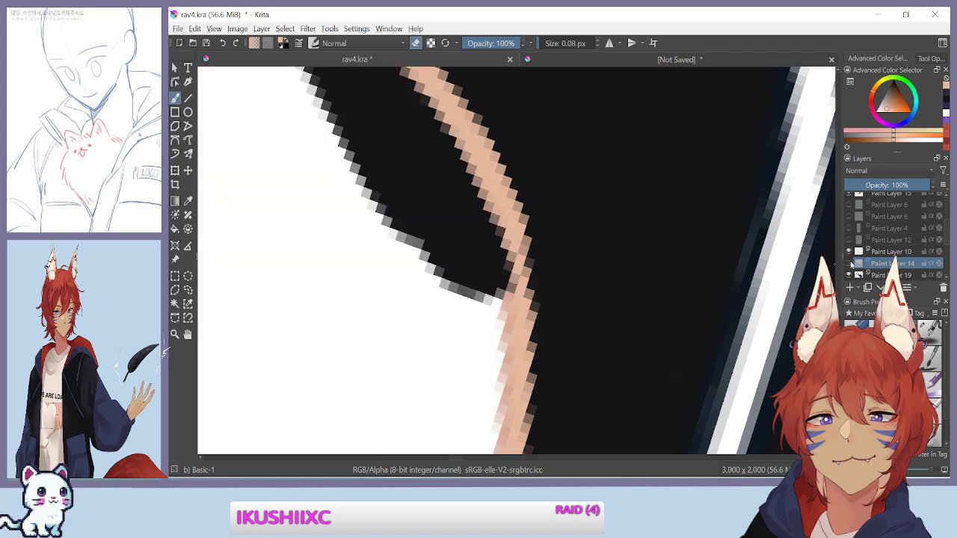
pyautogui.click(387, 261)
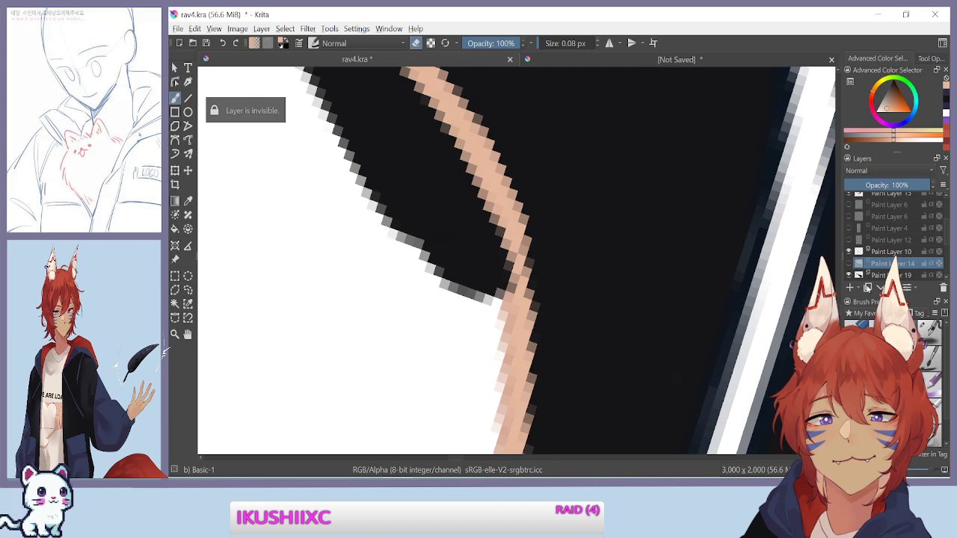
# Toggle the visibility of Paint Layers 14, 10, 19 and 11 to find which one holds the black patch
pyautogui.click(850, 263)
pyautogui.click(849, 263)
pyautogui.click(849, 252)
pyautogui.click(849, 251)
pyautogui.click(849, 275)
pyautogui.click(848, 275)
pyautogui.scroll(1, 849, 277)
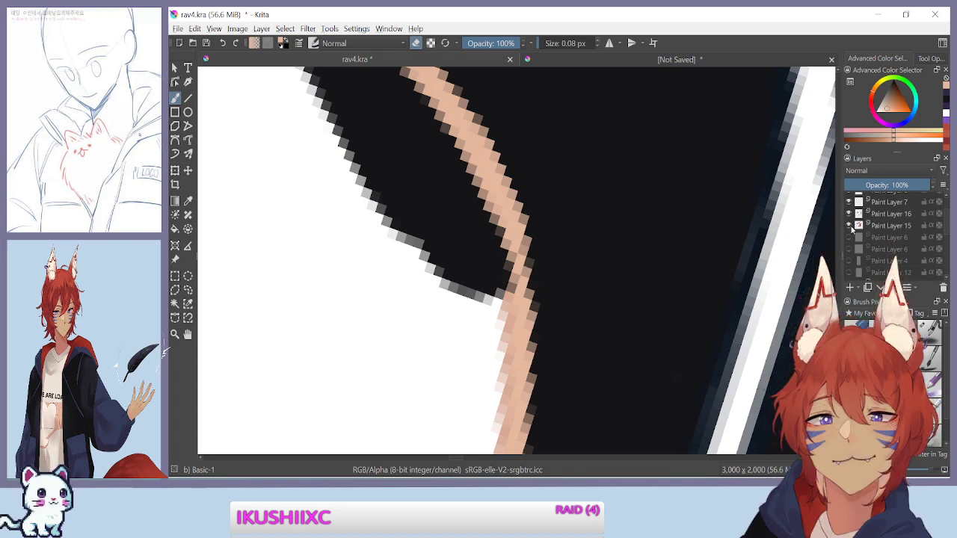
pyautogui.scroll(-3, 855, 258)
pyautogui.click(849, 269)
pyautogui.click(850, 269)
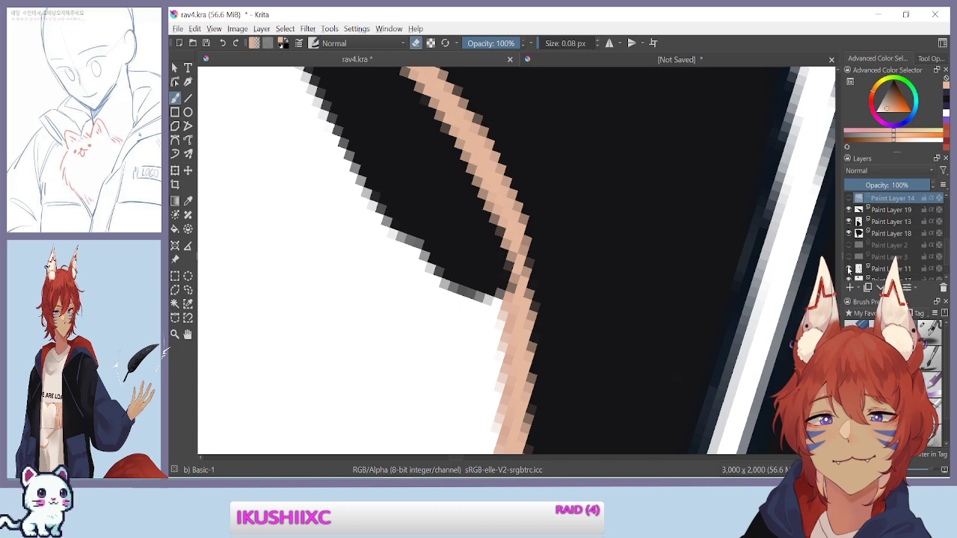
# Toggle the visibility of Paint Layers 1, 3, 2, 18 and 13 to locate the black patch's layer
pyautogui.moveTo(849, 269)
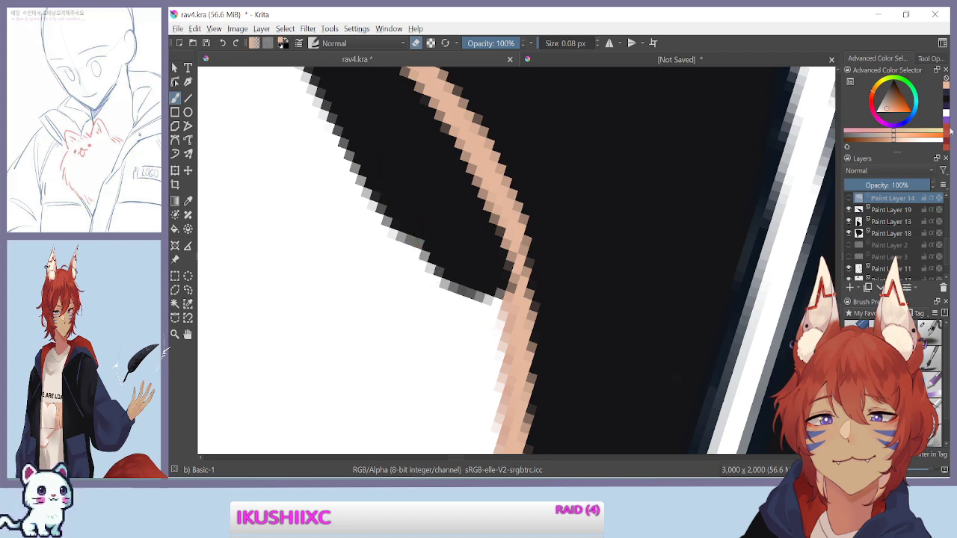
pyautogui.scroll(-2, 860, 228)
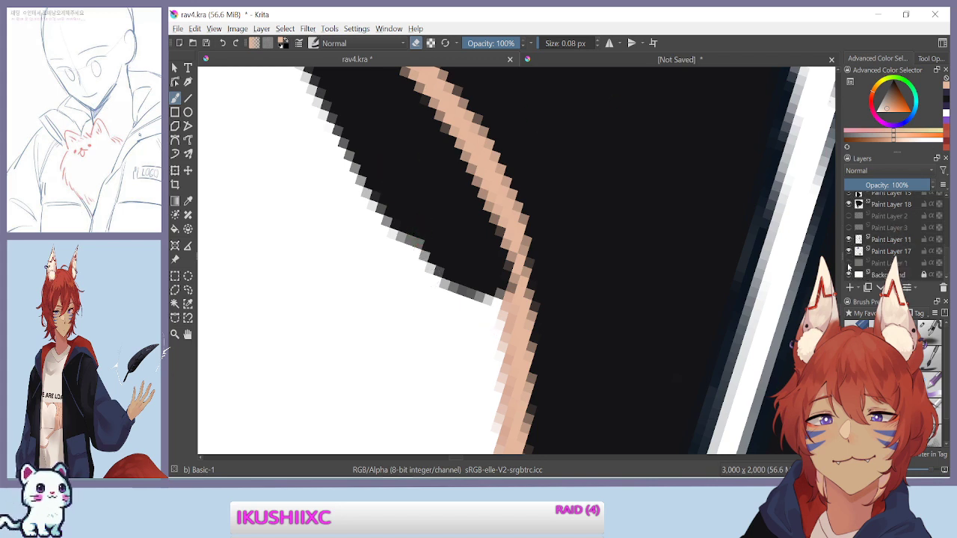
pyautogui.click(848, 264)
pyautogui.click(849, 264)
pyautogui.scroll(3, 851, 262)
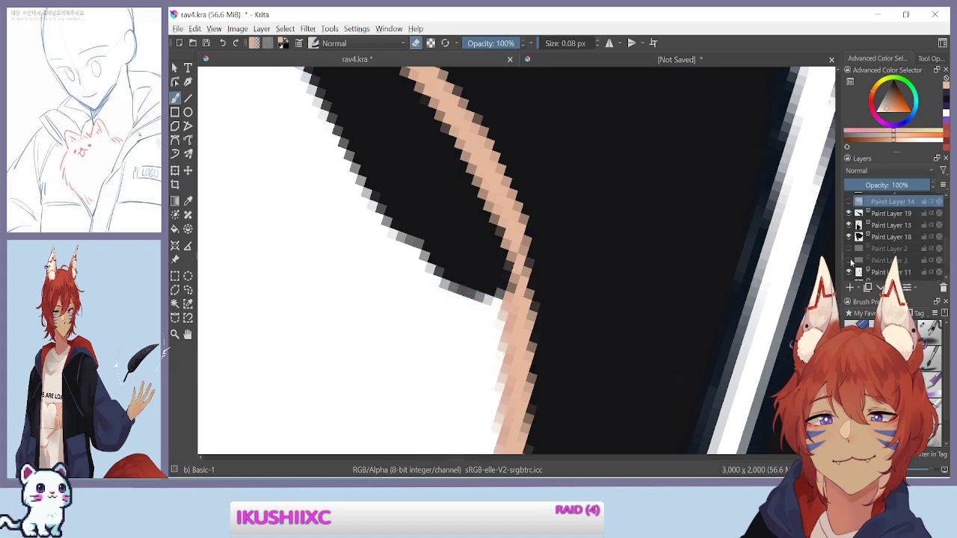
pyautogui.click(849, 260)
pyautogui.click(849, 261)
pyautogui.click(849, 260)
pyautogui.click(848, 260)
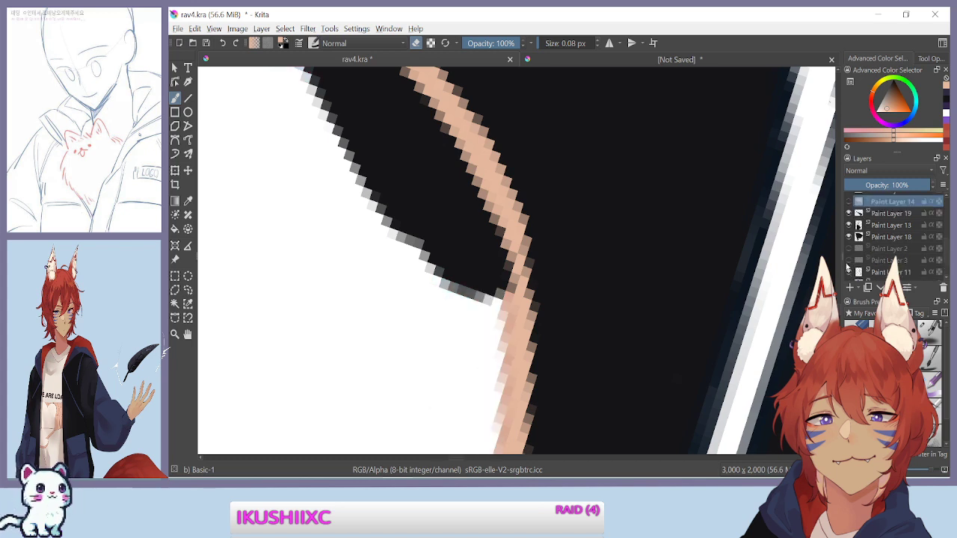
pyautogui.click(848, 249)
pyautogui.click(848, 252)
pyautogui.click(848, 249)
pyautogui.click(849, 237)
pyautogui.click(849, 237)
pyautogui.click(849, 225)
pyautogui.click(849, 225)
# Activate Paint Layer 13 and erase the black patch inside the peach outline, enlarging the eraser to 5 px
pyautogui.click(885, 226)
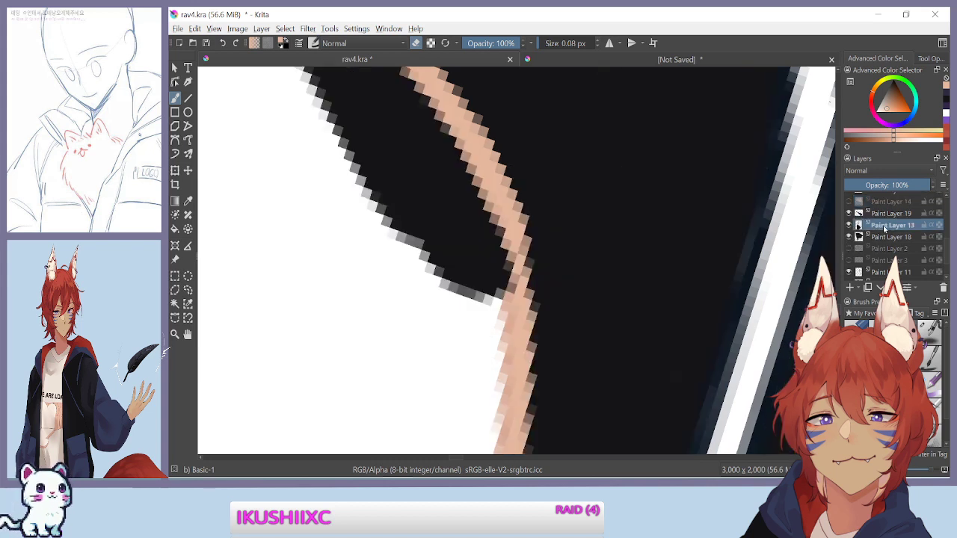
pyautogui.moveTo(372, 178)
pyautogui.mouseDown()
pyautogui.moveTo(469, 312)
pyautogui.moveTo(425, 140)
pyautogui.moveTo(472, 201)
pyautogui.moveTo(496, 259)
pyautogui.moveTo(476, 169)
pyautogui.moveTo(492, 186)
pyautogui.moveTo(474, 266)
pyautogui.moveTo(396, 156)
pyautogui.moveTo(410, 158)
pyautogui.moveTo(462, 260)
pyautogui.mouseUp()
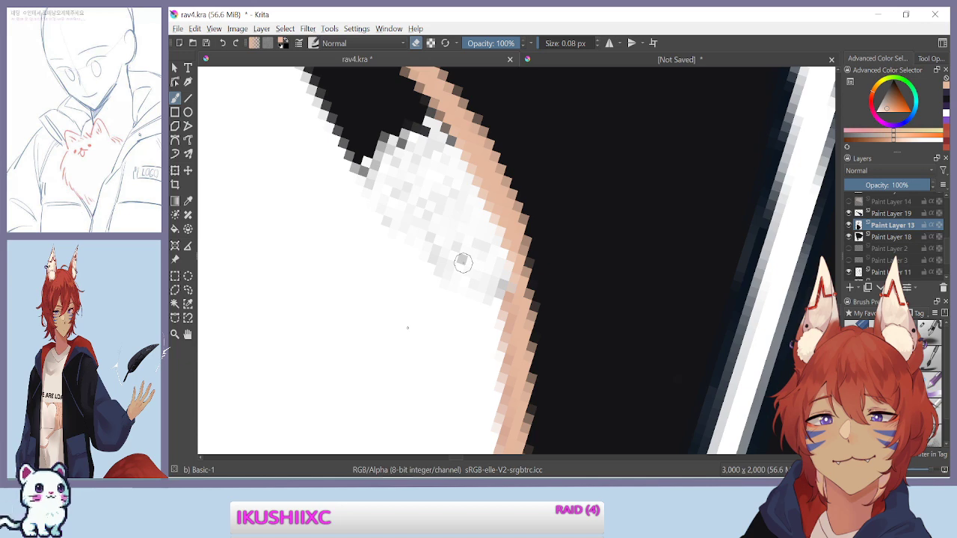
pyautogui.press(']')
pyautogui.press(']')
pyautogui.press(']')
pyautogui.press(']')
pyautogui.press(']')
pyautogui.moveTo(461, 261)
pyautogui.mouseDown()
pyautogui.moveTo(414, 242)
pyautogui.moveTo(359, 129)
pyautogui.moveTo(381, 115)
pyautogui.moveTo(426, 145)
pyautogui.mouseUp()
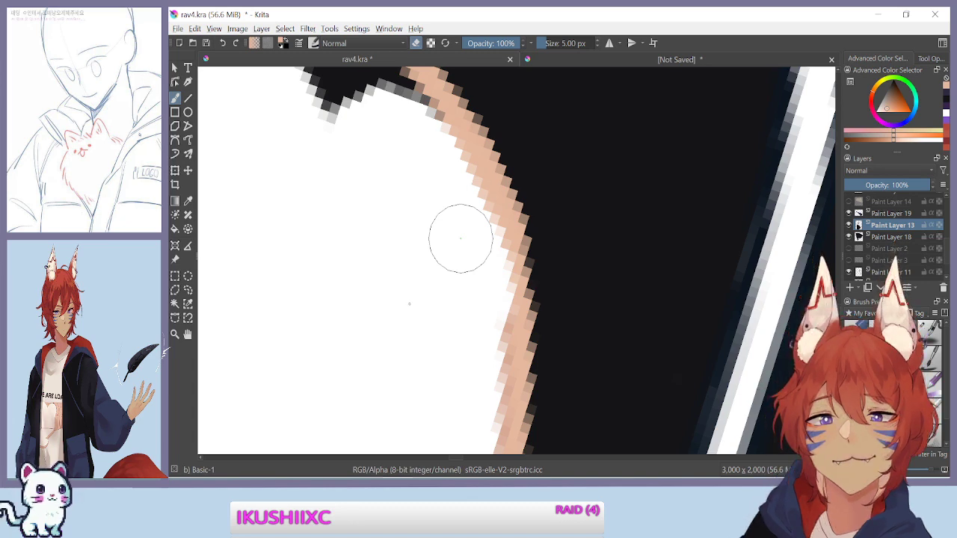
# Erase the remaining black wedge inside the outline's upper curve on Paint Layer 13, undoing the extra stroke
pyautogui.moveTo(390, 294); pyautogui.dragTo(455, 364)
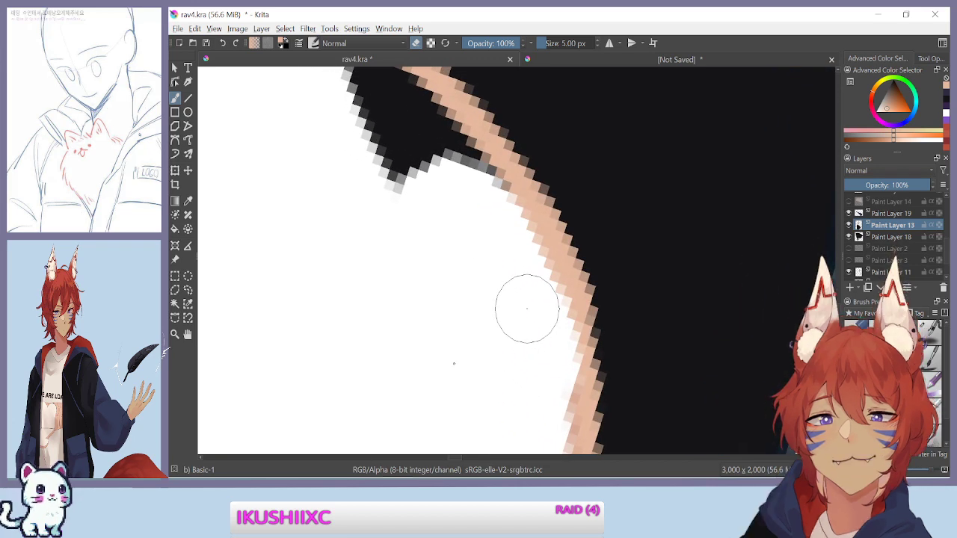
pyautogui.press('-')
pyautogui.press('-')
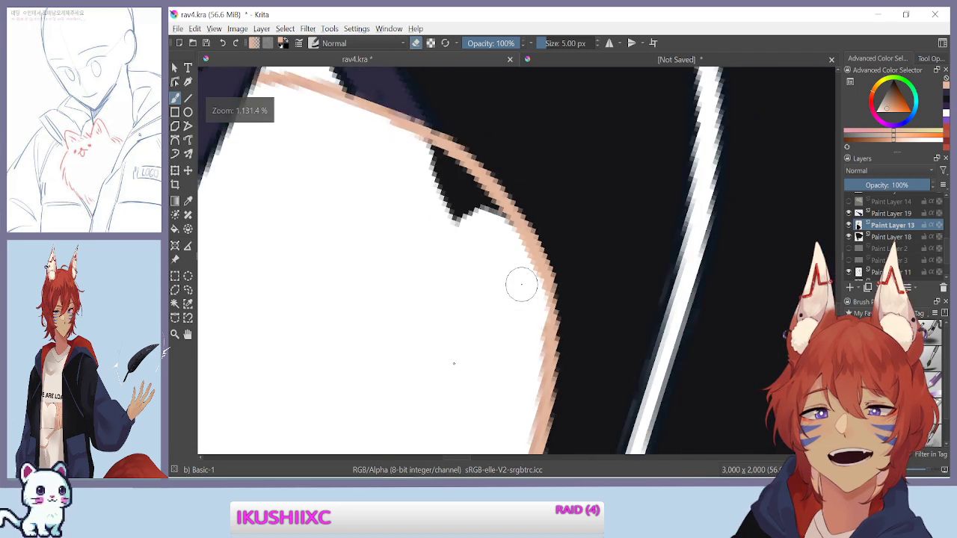
pyautogui.moveTo(397, 152)
pyautogui.mouseDown()
pyautogui.moveTo(406, 141)
pyautogui.moveTo(481, 202)
pyautogui.mouseUp()
pyautogui.moveTo(510, 242)
pyautogui.mouseDown()
pyautogui.moveTo(443, 158)
pyautogui.moveTo(380, 130)
pyautogui.moveTo(454, 197)
pyautogui.moveTo(472, 227)
pyautogui.moveTo(403, 146)
pyautogui.moveTo(469, 190)
pyautogui.mouseUp()
pyautogui.hotkey('ctrl', 'z')
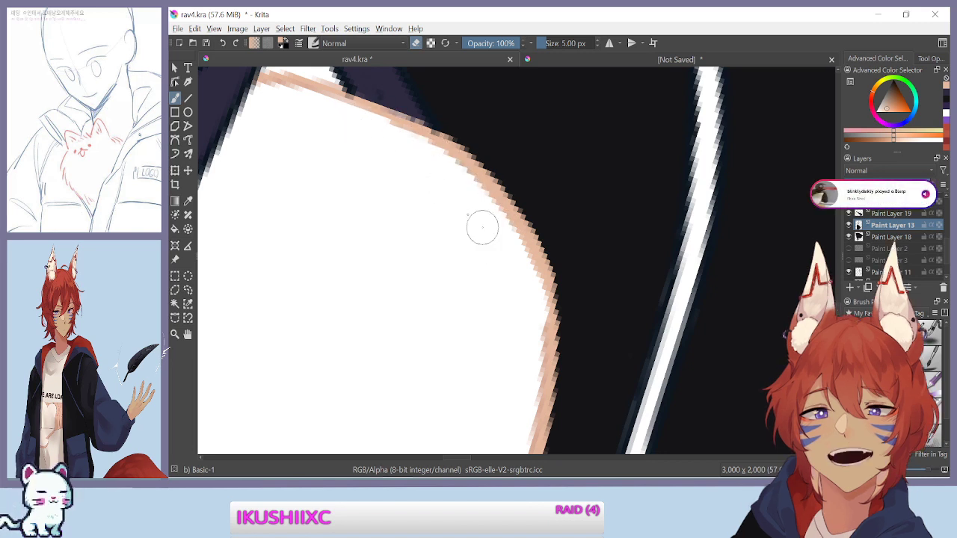
# Check the peach outline's inner side for leftover black, toggle Paint Layer 2 and show the cream fill on Paint Layer 14 again
pyautogui.moveTo(323, 301); pyautogui.dragTo(453, 354)
pyautogui.moveTo(382, 378)
pyautogui.mouseDown()
pyautogui.moveTo(334, 392)
pyautogui.moveTo(323, 293)
pyautogui.moveTo(350, 226)
pyautogui.moveTo(386, 207)
pyautogui.moveTo(354, 234)
pyautogui.mouseUp()
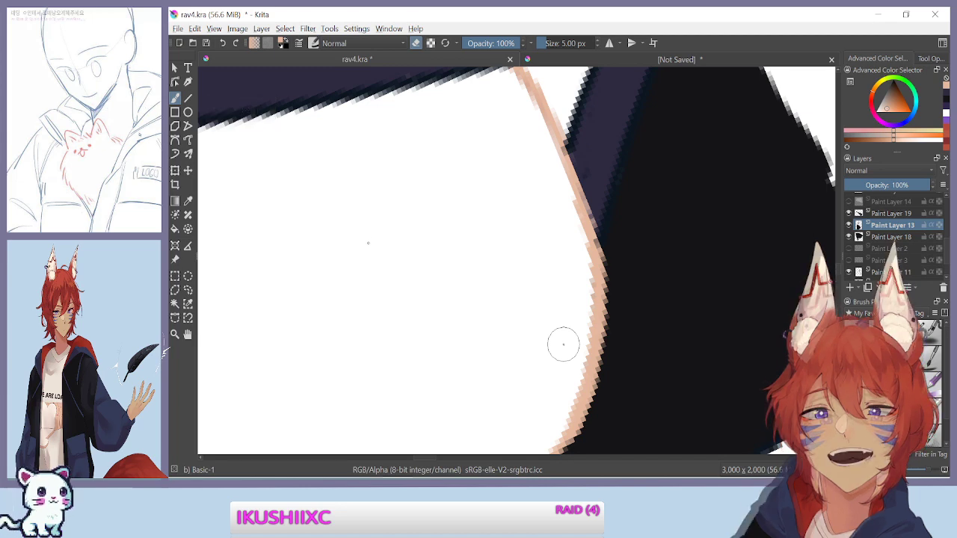
pyautogui.moveTo(362, 253)
pyautogui.mouseDown()
pyautogui.moveTo(355, 246)
pyautogui.moveTo(366, 293)
pyautogui.mouseUp()
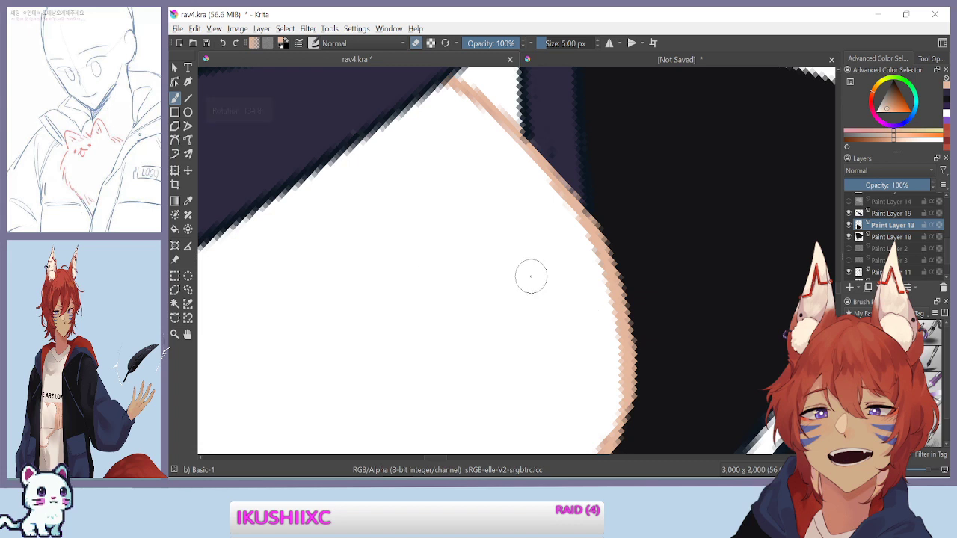
pyautogui.hotkey('ctrl', '+')
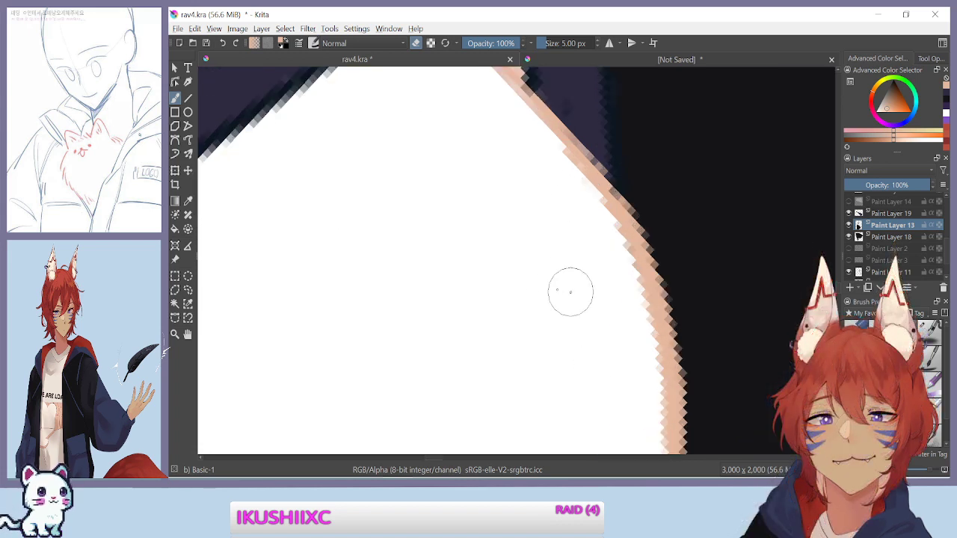
pyautogui.moveTo(558, 289); pyautogui.dragTo(514, 235)
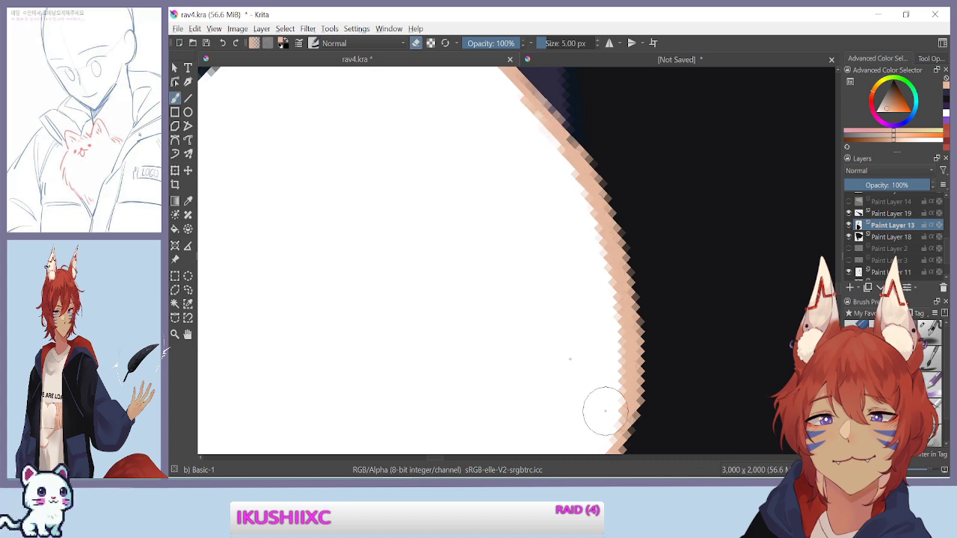
pyautogui.scroll(-4, 602, 410)
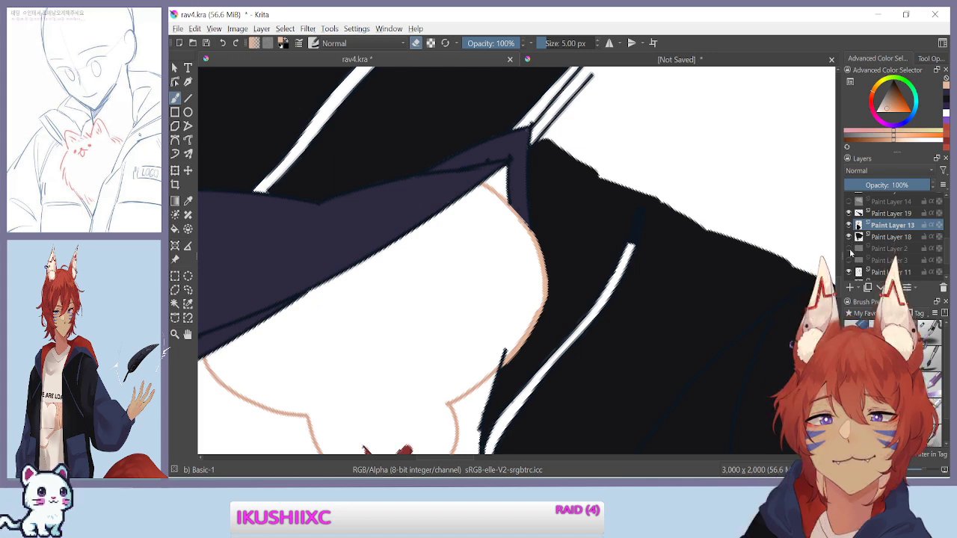
pyautogui.click(850, 251)
pyautogui.click(850, 252)
pyautogui.scroll(1, 849, 252)
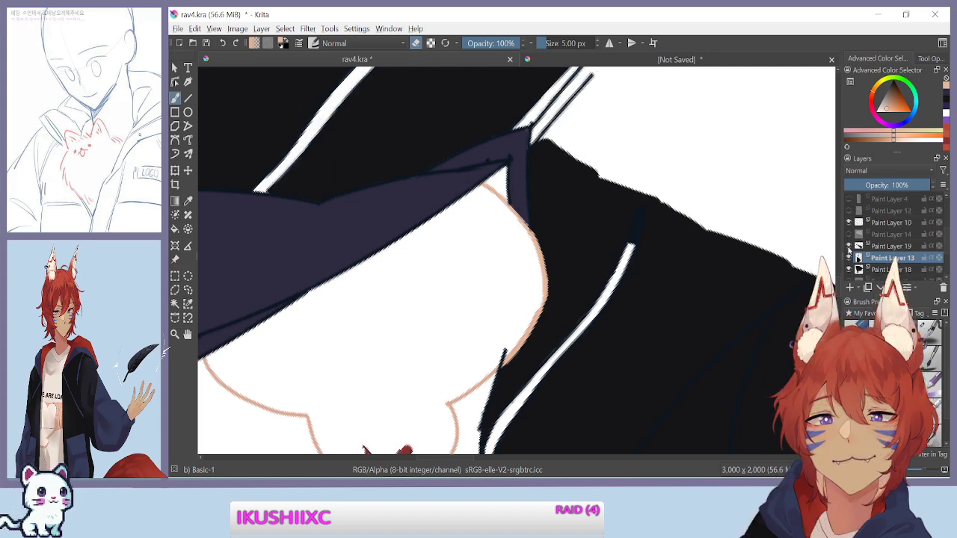
pyautogui.click(848, 234)
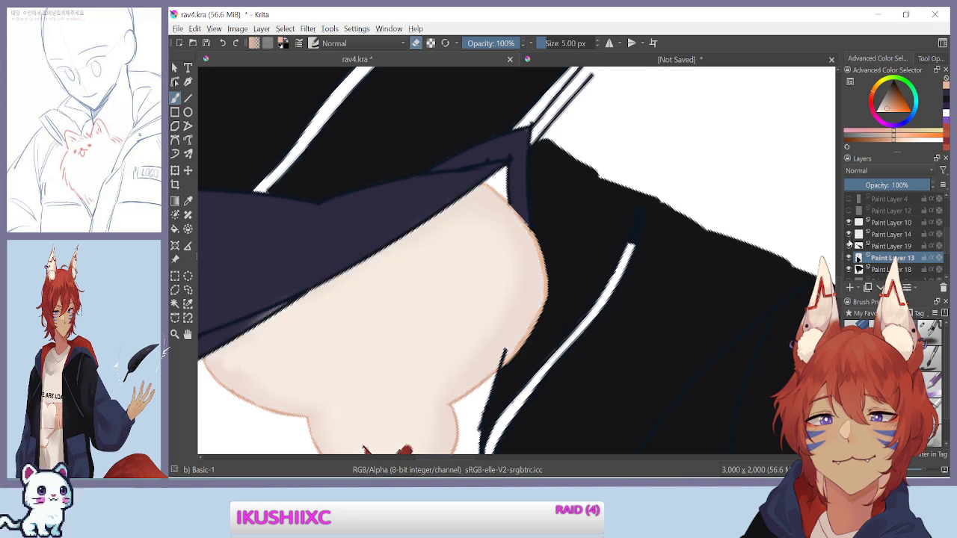
pyautogui.hotkey('ctrl', '-')
pyautogui.hotkey('ctrl', '-')
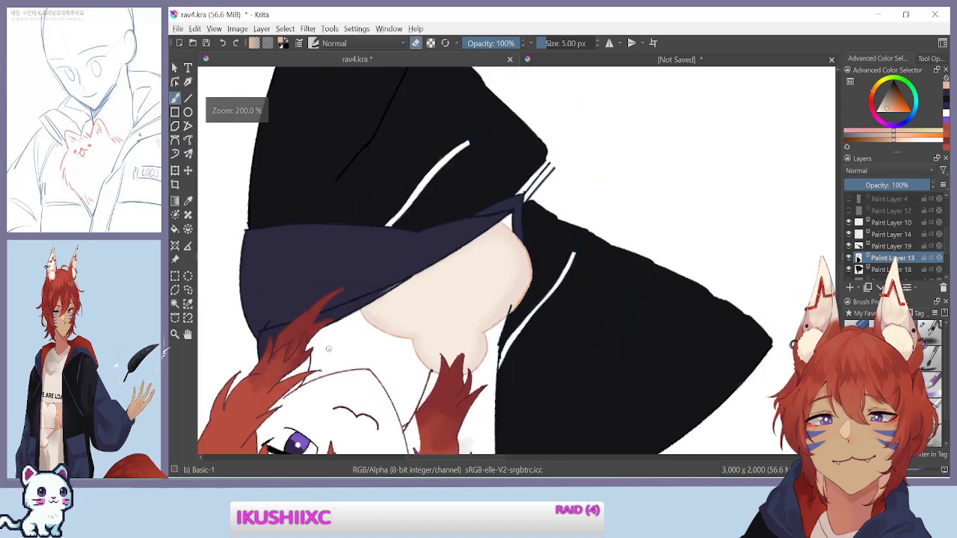
# Examine the chest's peach outline close up for leftover black marks beside the dark hood and jacket
pyautogui.hotkey('ctrl', '+')
pyautogui.hotkey('ctrl', '+')
pyautogui.hotkey('ctrl', '+')
pyautogui.moveTo(323, 322); pyautogui.dragTo(351, 439)
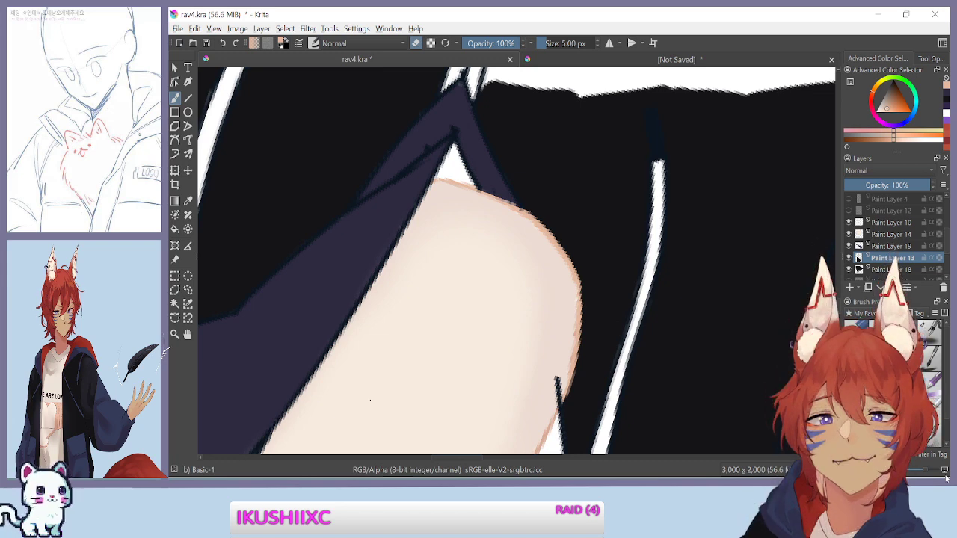
pyautogui.moveTo(496, 372); pyautogui.dragTo(502, 167)
pyautogui.scroll(2, 496, 254)
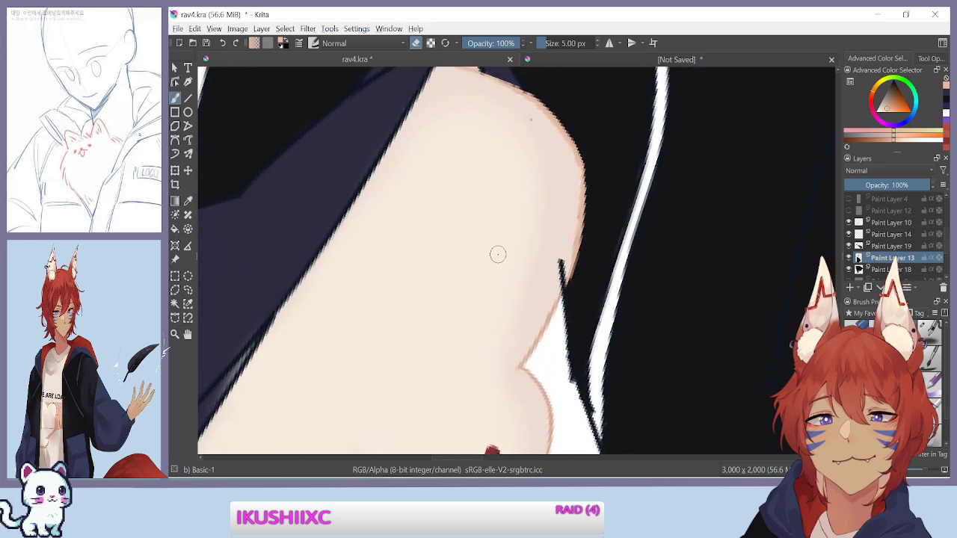
pyautogui.moveTo(490, 252)
pyautogui.mouseDown()
pyautogui.moveTo(463, 272)
pyautogui.moveTo(453, 359)
pyautogui.moveTo(465, 353)
pyautogui.moveTo(373, 300)
pyautogui.moveTo(487, 359)
pyautogui.mouseUp()
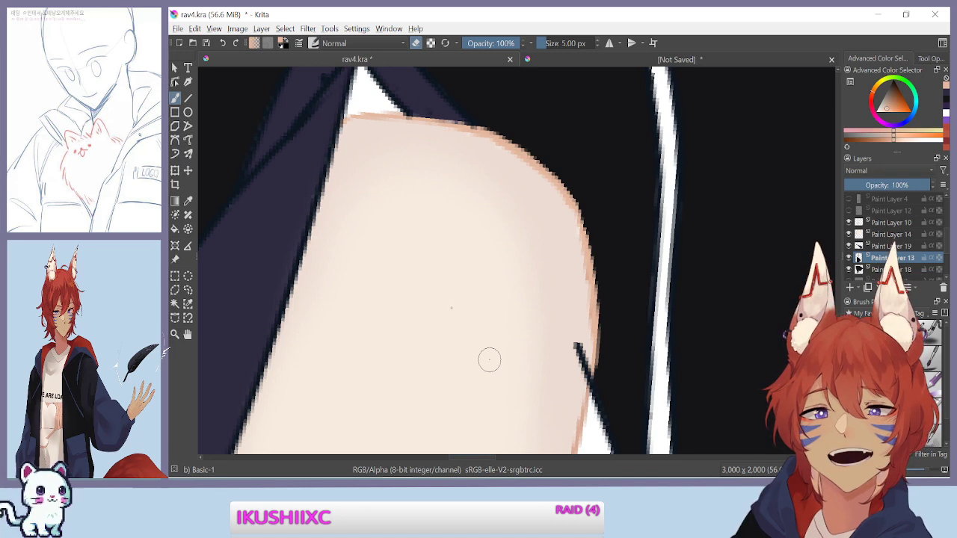
pyautogui.moveTo(489, 326)
pyautogui.mouseDown()
pyautogui.moveTo(480, 184)
pyautogui.moveTo(487, 237)
pyautogui.mouseUp()
pyautogui.moveTo(489, 271)
pyautogui.mouseDown()
pyautogui.moveTo(329, 278)
pyautogui.moveTo(494, 279)
pyautogui.mouseUp()
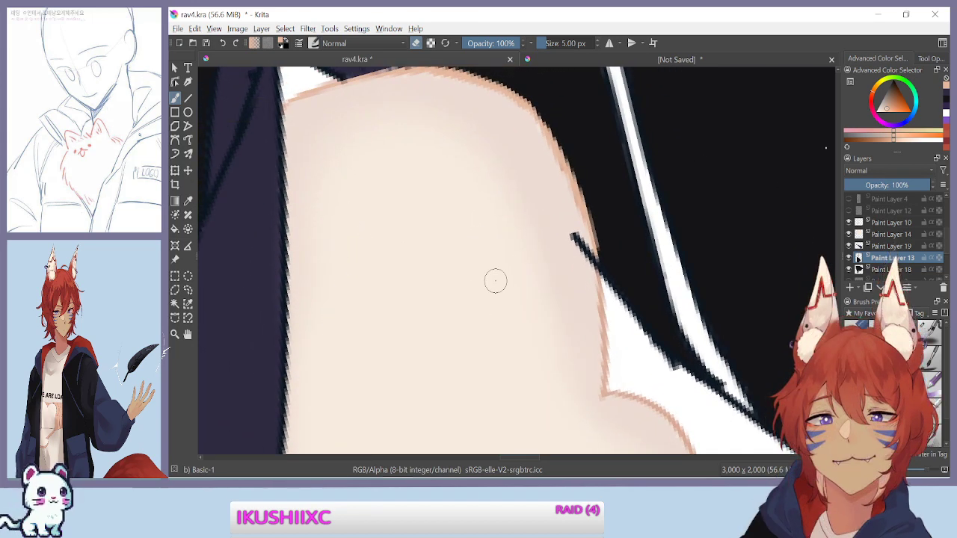
# Toggle the visibility of Paint Layers 19, 14 and 10 to locate the black line crossing the chest outline
pyautogui.click(849, 246)
pyautogui.click(849, 246)
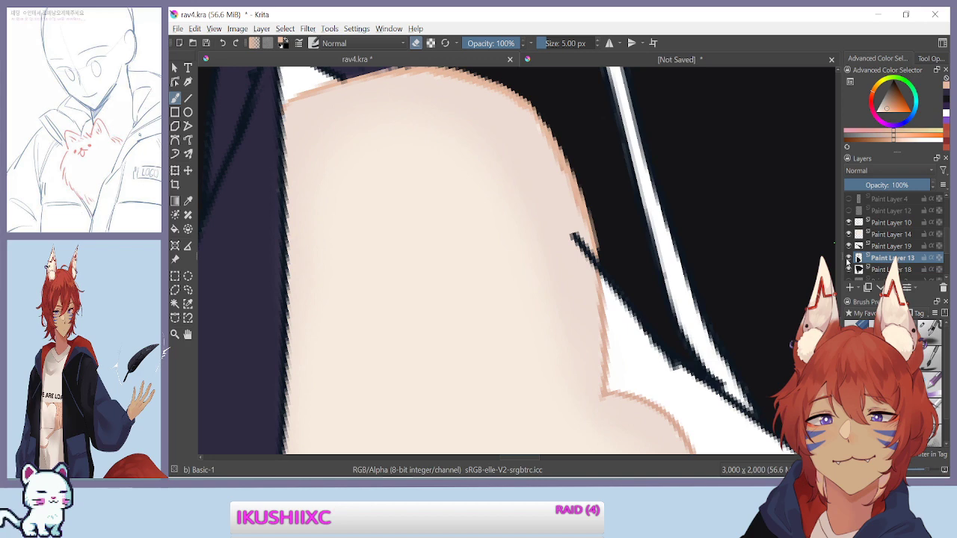
pyautogui.moveTo(848, 260)
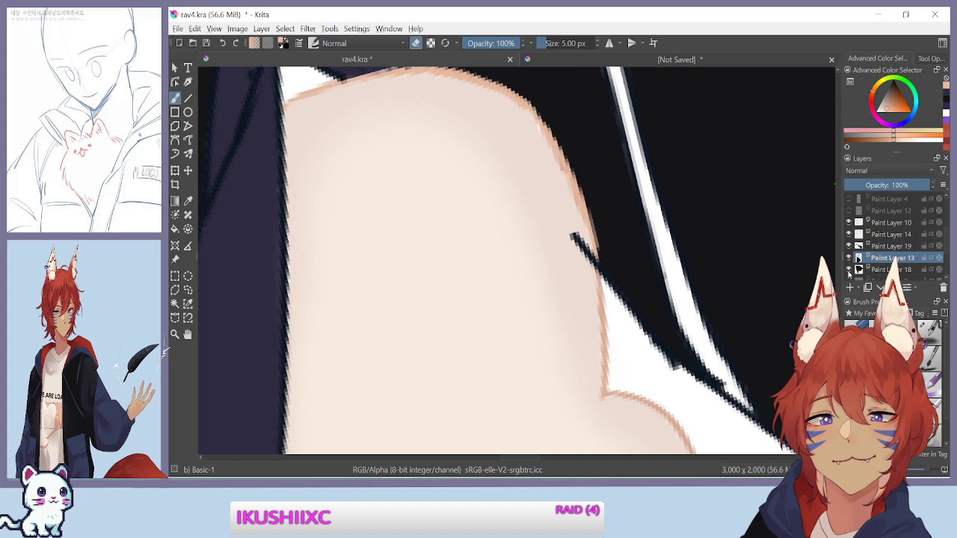
pyautogui.scroll(-1, 872, 260)
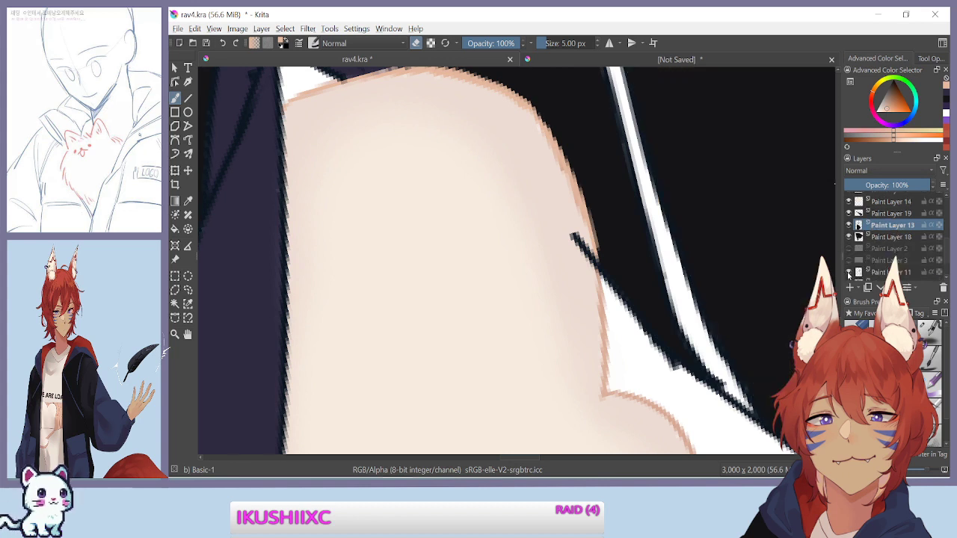
pyautogui.scroll(-1, 883, 255)
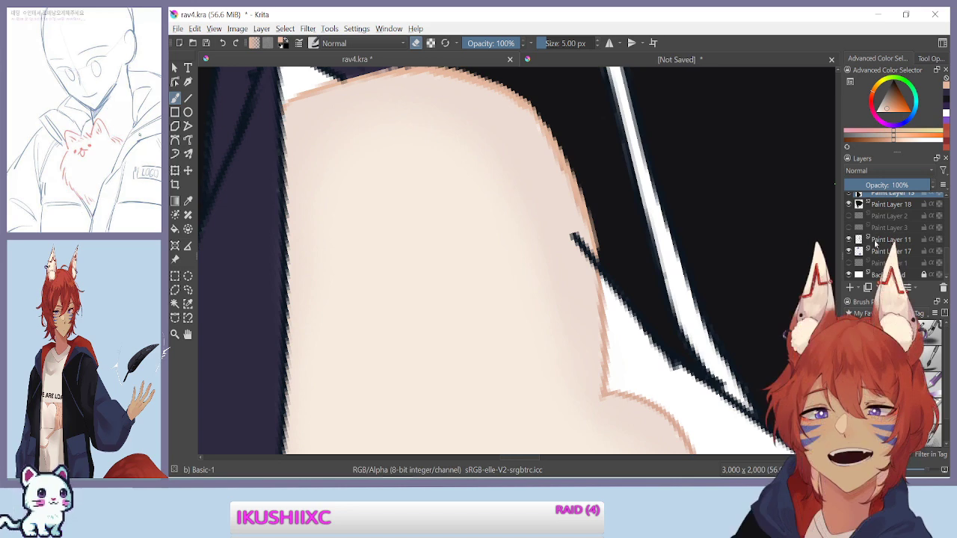
pyautogui.scroll(2, 850, 253)
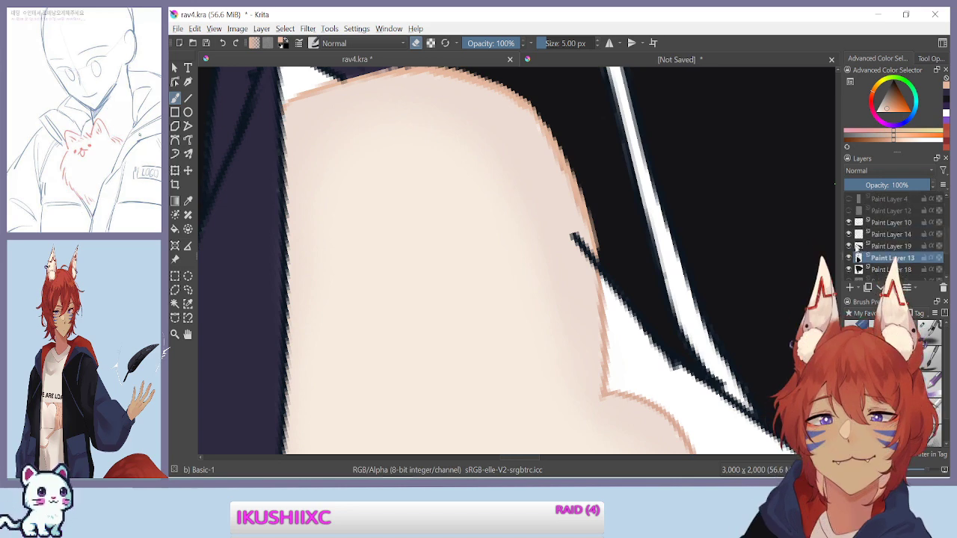
pyautogui.click(850, 234)
pyautogui.click(850, 234)
pyautogui.click(850, 234)
pyautogui.click(849, 234)
pyautogui.click(850, 223)
pyautogui.click(849, 223)
# Activate Paint Layer 10 and erase the end of the black line that overlaps the cream chest
pyautogui.click(890, 223)
pyautogui.press('e')
pyautogui.press('e')
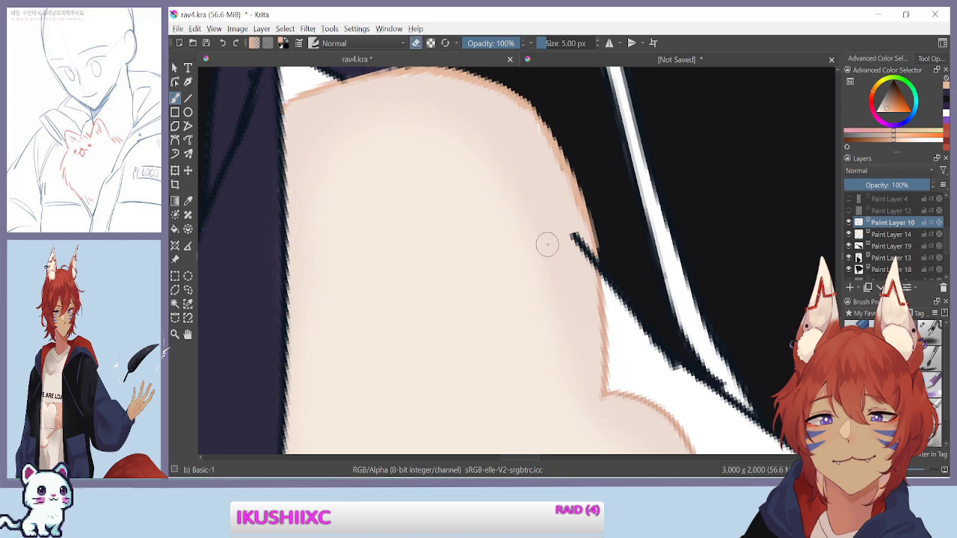
pyautogui.moveTo(568, 261)
pyautogui.mouseDown()
pyautogui.moveTo(575, 239)
pyautogui.moveTo(584, 277)
pyautogui.moveTo(580, 242)
pyautogui.moveTo(590, 280)
pyautogui.mouseUp()
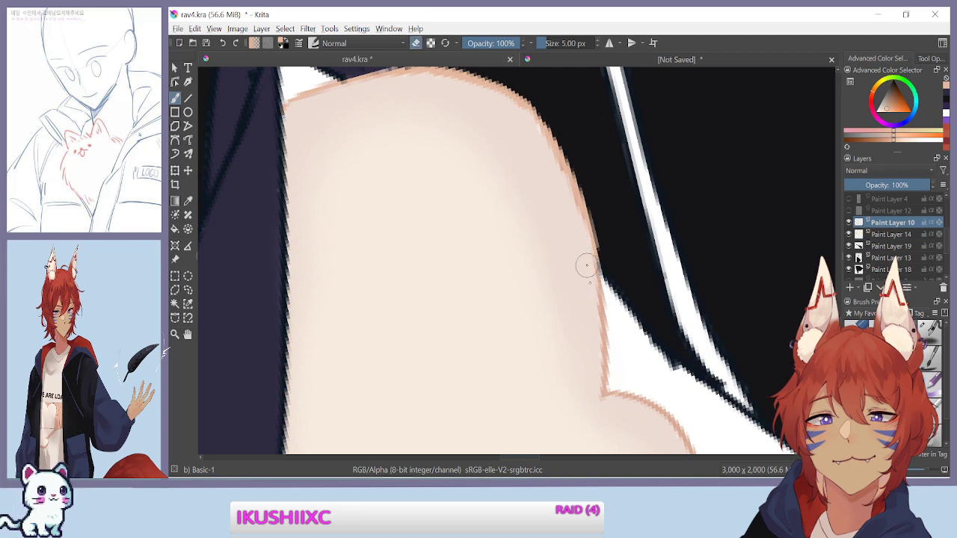
# Check the jacket, hood and chest from a wider, upright view for areas still lacking colour
pyautogui.hotkey('ctrl', '-')
pyautogui.hotkey('ctrl', '-')
pyautogui.hotkey('ctrl', '-')
pyautogui.hotkey('ctrl', '-')
pyautogui.hotkey('ctrl', '-')
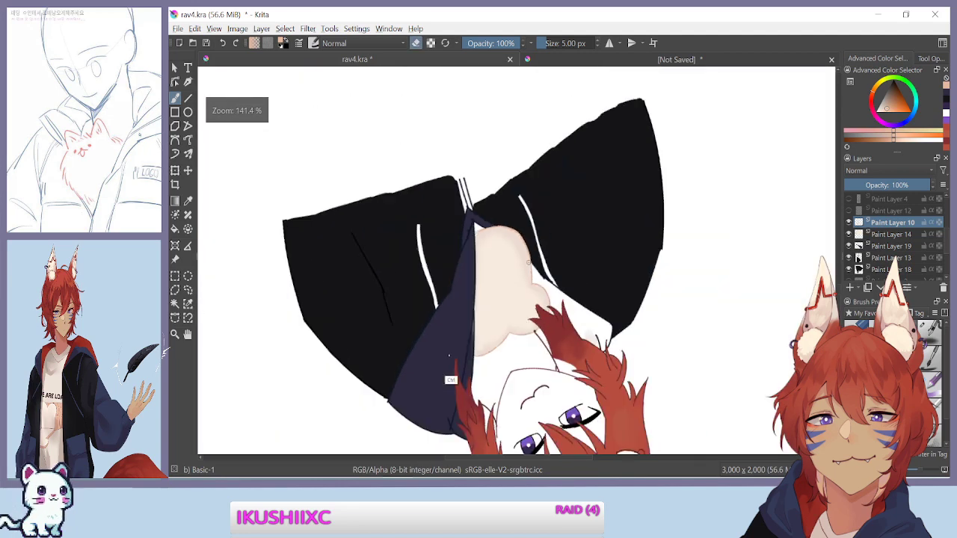
pyautogui.moveTo(330, 240); pyautogui.dragTo(373, 279)
pyautogui.hotkey('ctrl', '+')
pyautogui.hotkey('ctrl', '+')
pyautogui.moveTo(395, 171); pyautogui.dragTo(483, 316)
pyautogui.hotkey('ctrl', '+')
pyautogui.moveTo(415, 370); pyautogui.dragTo(427, 312)
pyautogui.hotkey('ctrl', '-')
pyautogui.scroll(1, 441, 404)
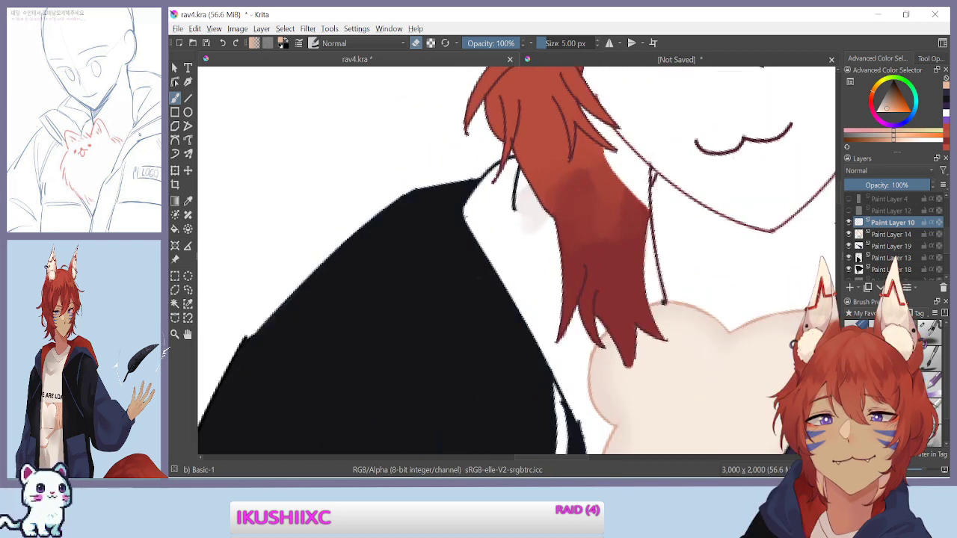
pyautogui.moveTo(845, 222)
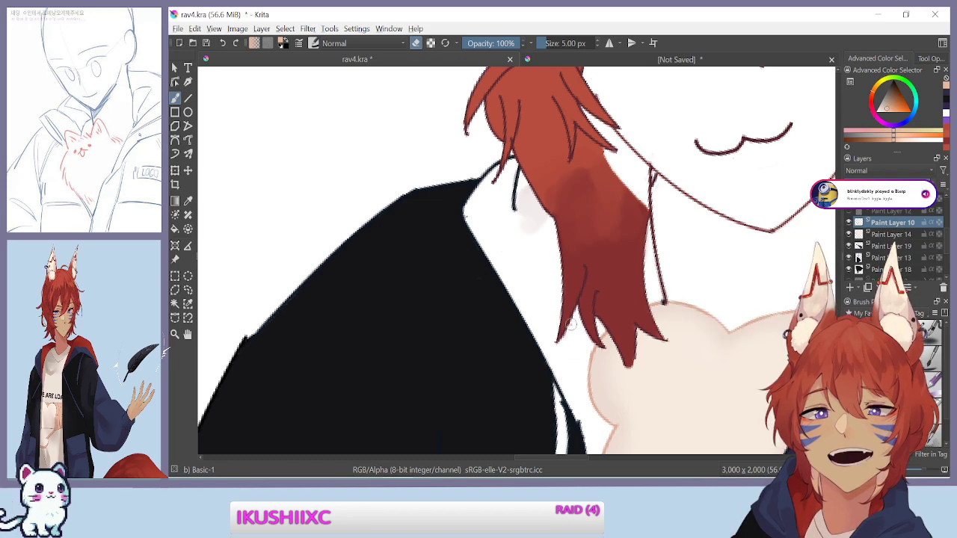
# Switch from erasing to painting and sample the hood's dark navy as the brush colour, undoing the trial strokes
pyautogui.press('e')
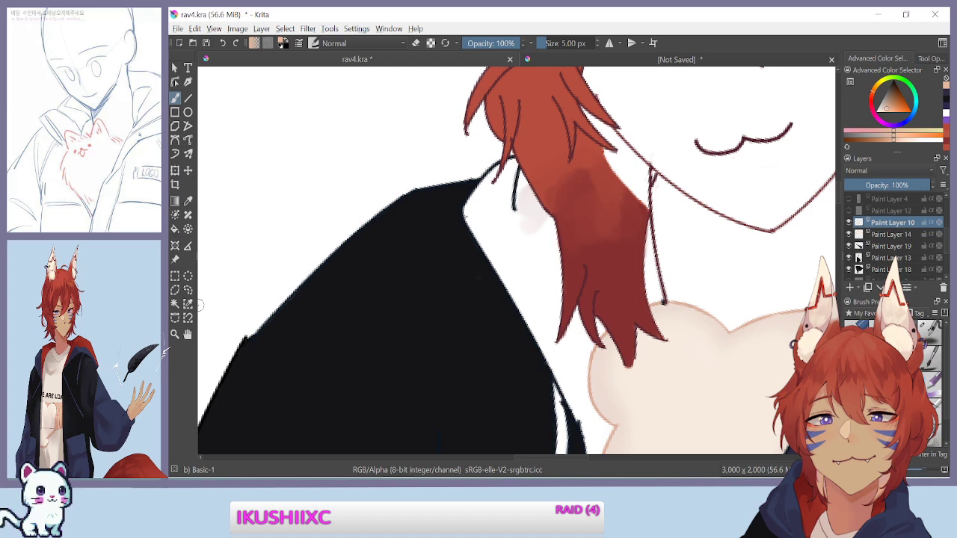
pyautogui.moveTo(438, 360); pyautogui.dragTo(360, 345)
pyautogui.moveTo(423, 207); pyautogui.dragTo(444, 235)
pyautogui.hotkey('ctrl', 'z')
pyautogui.click(188, 201)
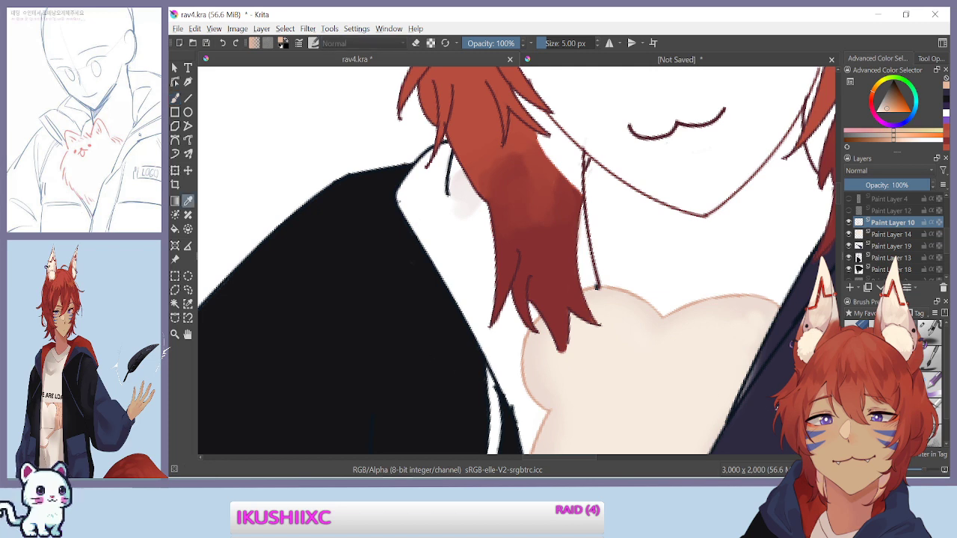
pyautogui.click(766, 404)
pyautogui.click(177, 100)
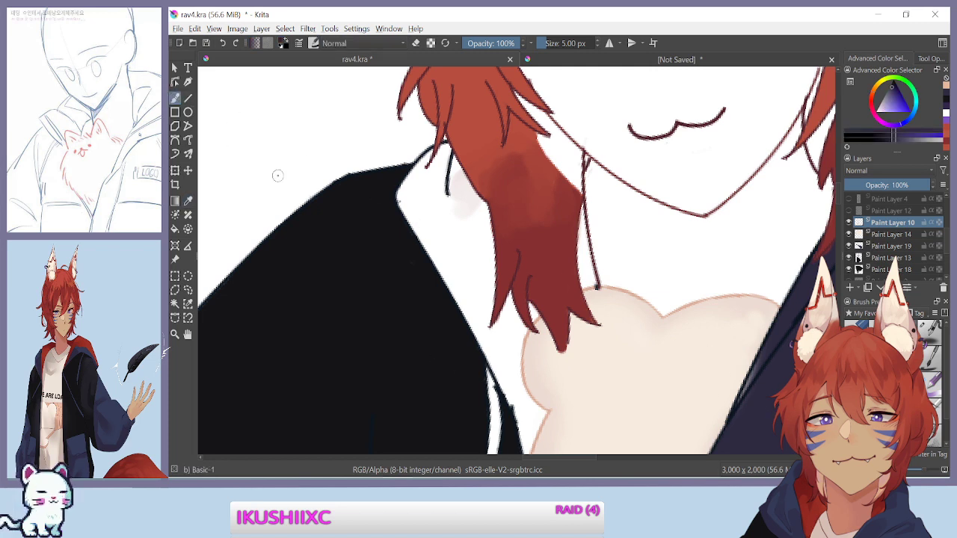
pyautogui.moveTo(425, 228)
pyautogui.mouseDown()
pyautogui.moveTo(467, 293)
pyautogui.moveTo(431, 236)
pyautogui.moveTo(448, 274)
pyautogui.moveTo(438, 179)
pyautogui.mouseUp()
pyautogui.hotkey('ctrl', '+')
pyautogui.hotkey('ctrl', 'z')
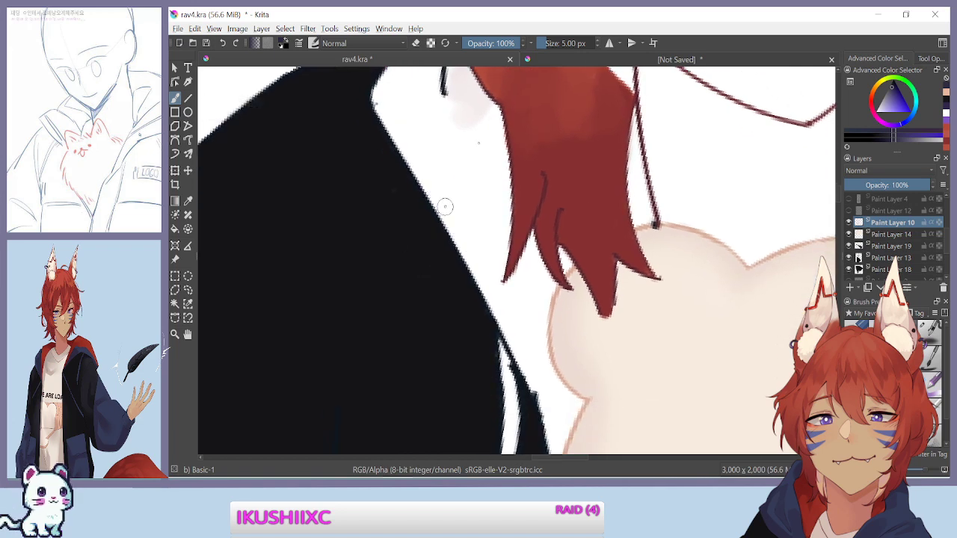
# Toggle the visibility of Paint Layers 18 and 19 to find the hood's navy fill and activate Paint Layer 19
pyautogui.click(850, 269)
pyautogui.click(849, 269)
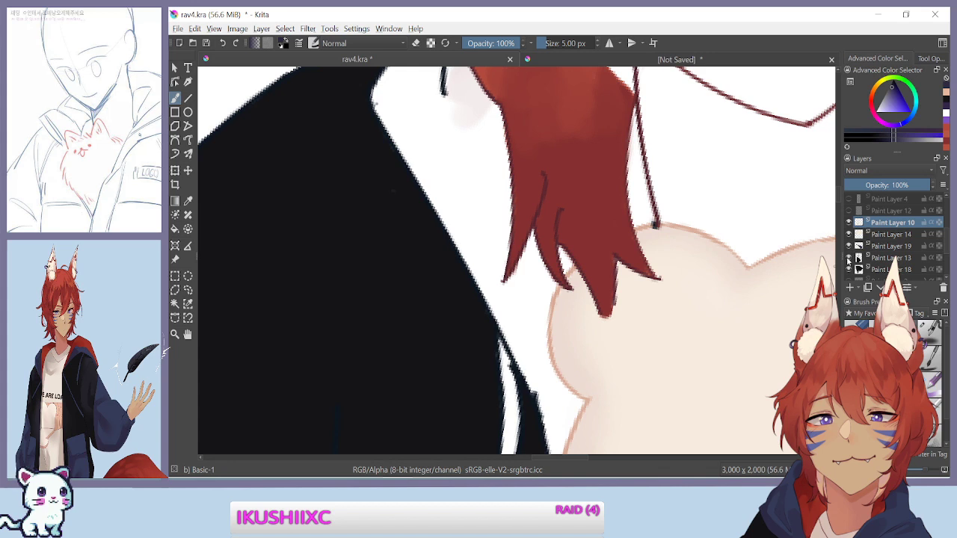
pyautogui.click(850, 246)
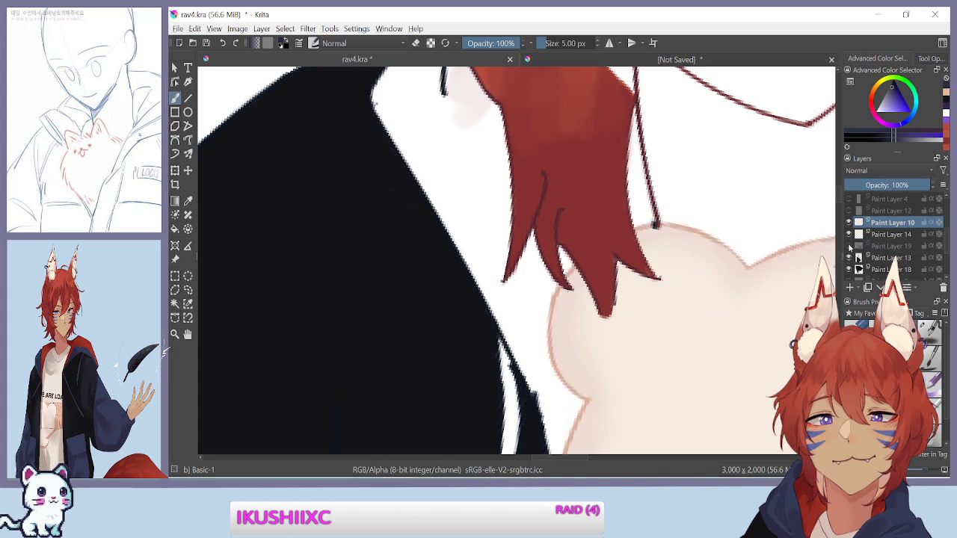
pyautogui.click(850, 246)
pyautogui.click(849, 246)
pyautogui.click(849, 246)
pyautogui.click(886, 249)
pyautogui.press('-')
pyautogui.press('-')
pyautogui.click(850, 246)
pyautogui.click(850, 246)
# Paint a navy strip along the black jacket's inner edge beside the red hair on Paint Layer 19, undoing the first two strokes
pyautogui.hotkey('ctrl', '+')
pyautogui.hotkey('ctrl', '+')
pyautogui.hotkey('ctrl', '+')
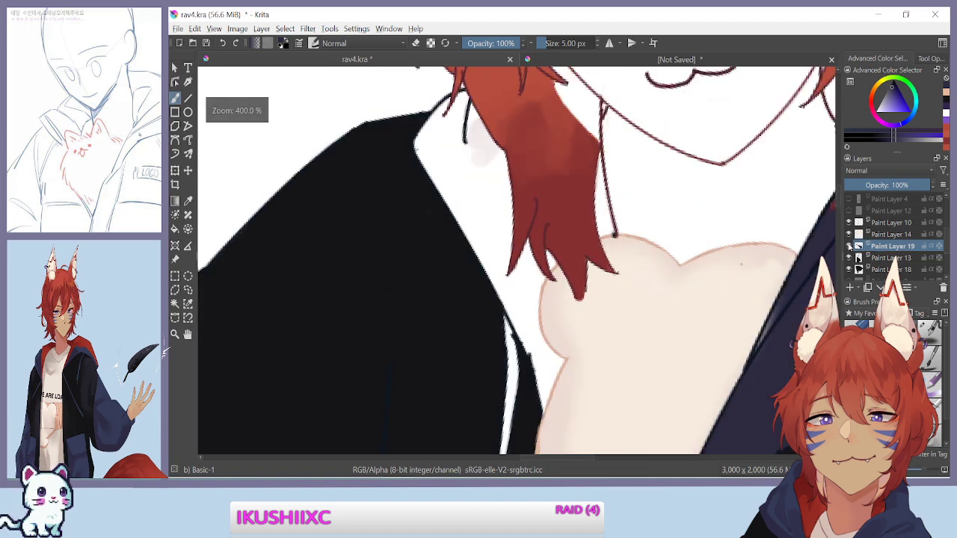
pyautogui.moveTo(457, 212)
pyautogui.mouseDown()
pyautogui.moveTo(435, 324)
pyautogui.moveTo(508, 277)
pyautogui.mouseUp()
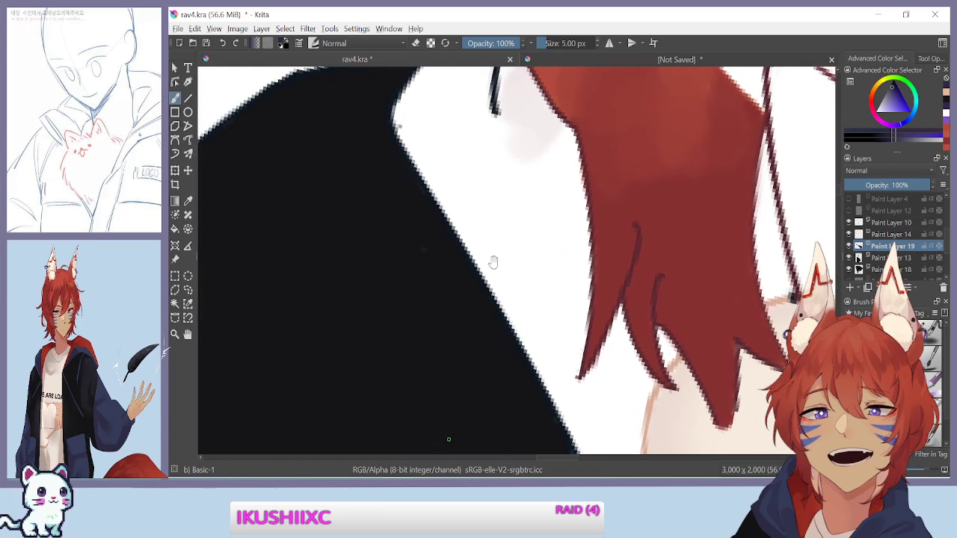
pyautogui.moveTo(407, 131); pyautogui.dragTo(456, 201)
pyautogui.moveTo(409, 135)
pyautogui.mouseDown()
pyautogui.moveTo(447, 200)
pyautogui.moveTo(407, 122)
pyautogui.moveTo(452, 206)
pyautogui.mouseUp()
pyautogui.hotkey('ctrl', 'z')
pyautogui.hotkey('ctrl', 'z')
pyautogui.hotkey('ctrl', '+')
pyautogui.moveTo(411, 149)
pyautogui.mouseDown()
pyautogui.moveTo(378, 85)
pyautogui.moveTo(508, 308)
pyautogui.mouseUp()
pyautogui.moveTo(467, 246); pyautogui.dragTo(443, 192)
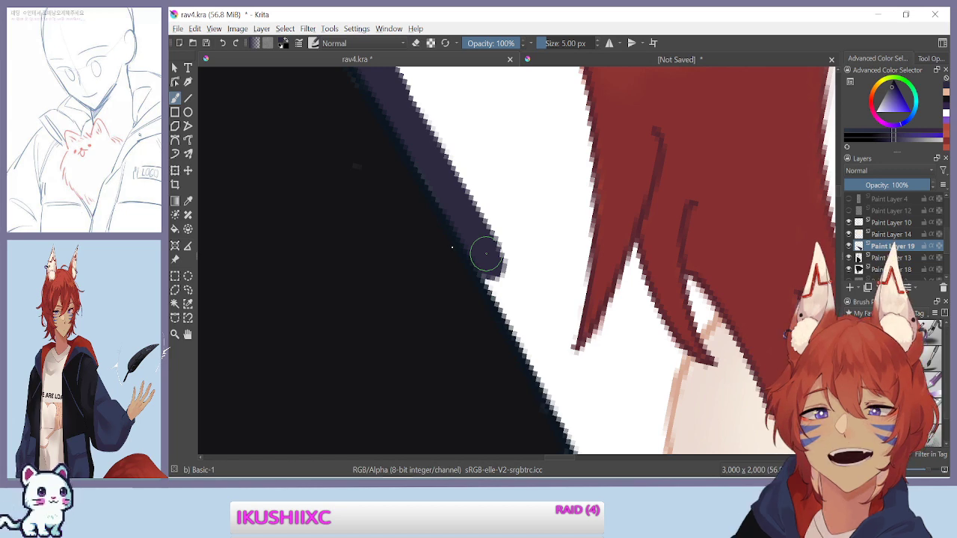
pyautogui.moveTo(459, 237)
pyautogui.mouseDown()
pyautogui.moveTo(451, 189)
pyautogui.moveTo(421, 156)
pyautogui.moveTo(411, 167)
pyautogui.mouseUp()
pyautogui.moveTo(458, 215)
pyautogui.mouseDown()
pyautogui.moveTo(434, 192)
pyautogui.moveTo(484, 273)
pyautogui.moveTo(500, 284)
pyautogui.moveTo(468, 232)
pyautogui.mouseUp()
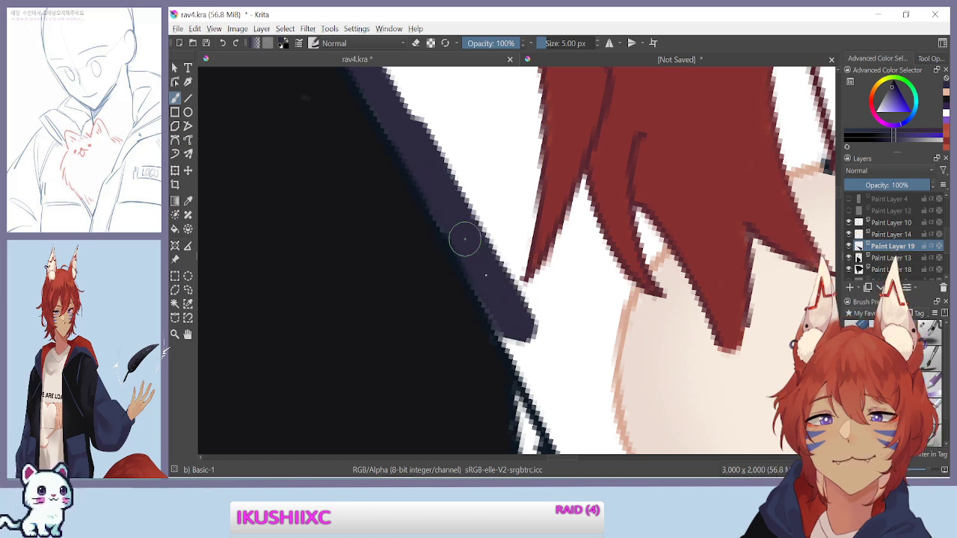
# Extend the dark navy hood lining down along the black jacket's inner edge with the 5 px brush on Paint Layer 19
pyautogui.moveTo(511, 321); pyautogui.dragTo(498, 305)
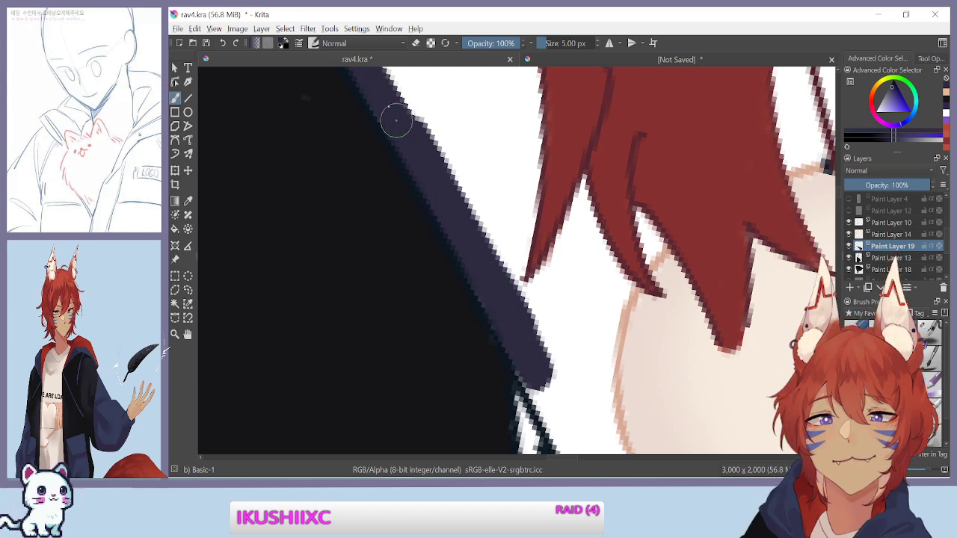
pyautogui.moveTo(410, 128); pyautogui.dragTo(465, 205)
pyautogui.moveTo(444, 190); pyautogui.dragTo(419, 151)
pyautogui.moveTo(463, 209)
pyautogui.mouseDown()
pyautogui.moveTo(442, 169)
pyautogui.moveTo(503, 270)
pyautogui.mouseUp()
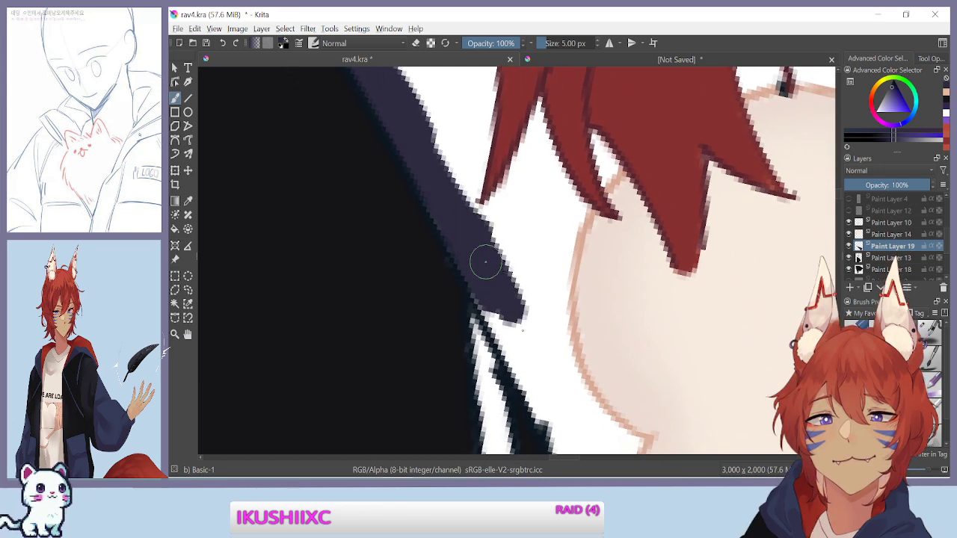
pyautogui.moveTo(522, 308); pyautogui.dragTo(533, 351)
pyautogui.moveTo(469, 244)
pyautogui.mouseDown()
pyautogui.moveTo(536, 371)
pyautogui.moveTo(517, 339)
pyautogui.moveTo(528, 372)
pyautogui.mouseUp()
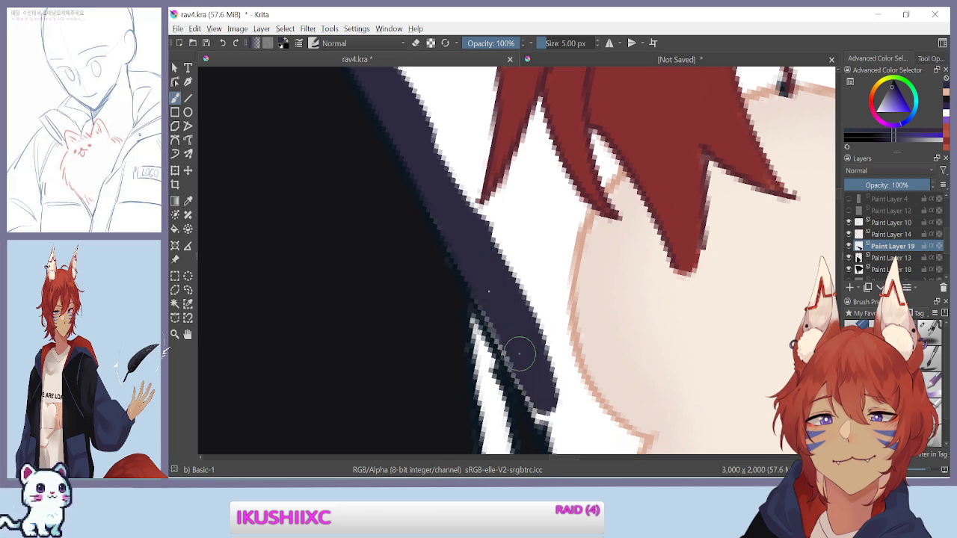
pyautogui.moveTo(474, 269); pyautogui.dragTo(416, 167)
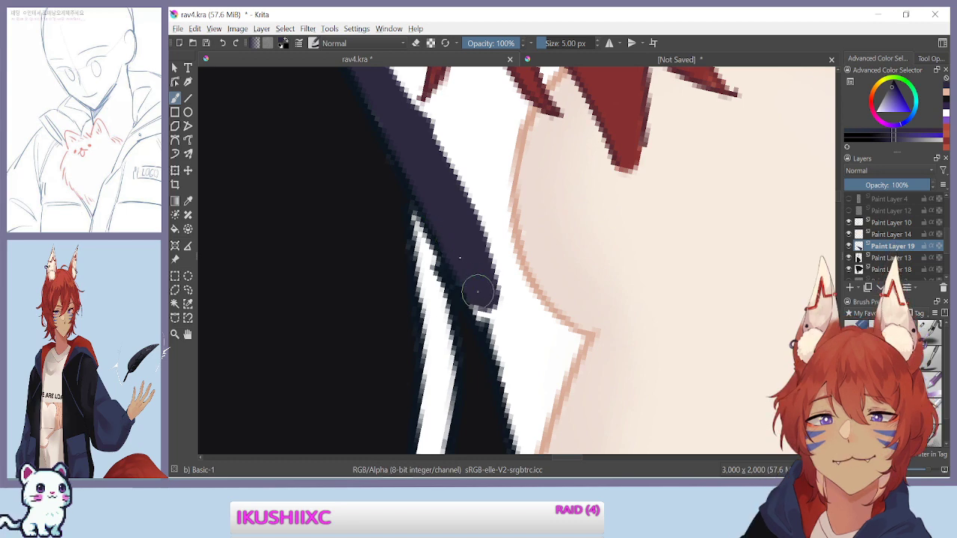
pyautogui.moveTo(479, 299); pyautogui.dragTo(478, 278)
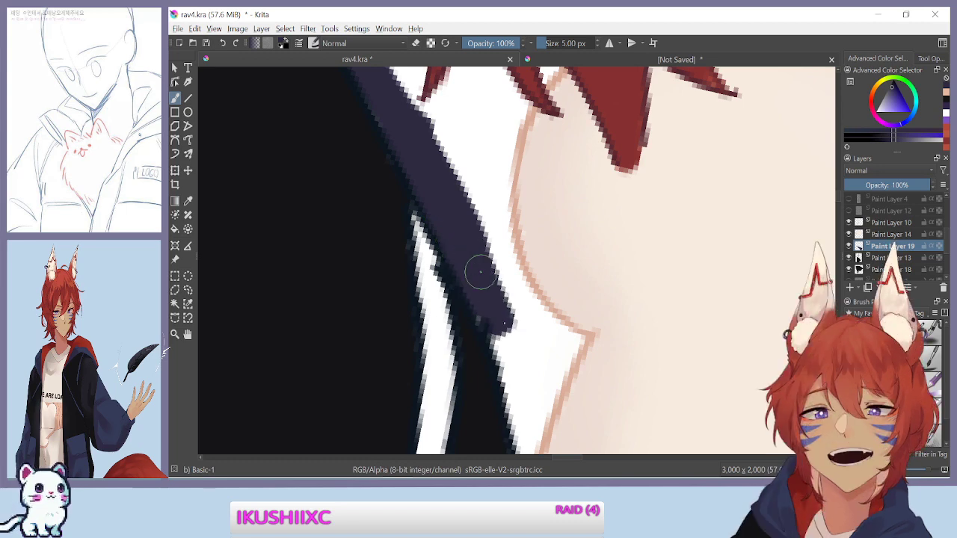
# Widen the navy lining toward the cream chest shape's outline, undoing the first oversized stroke and repainting it
pyautogui.moveTo(512, 331); pyautogui.dragTo(526, 334)
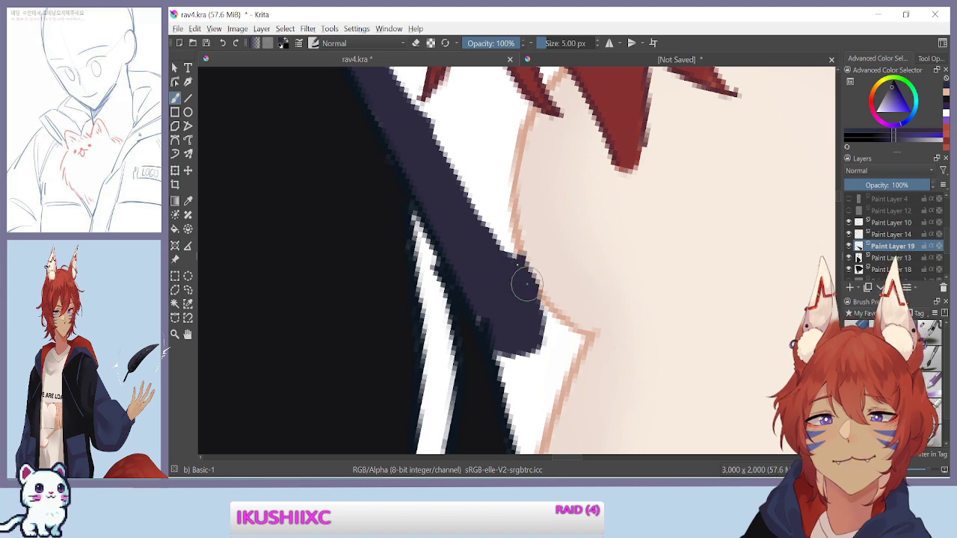
pyautogui.hotkey('ctrl', 'z')
pyautogui.moveTo(487, 266); pyautogui.dragTo(500, 274)
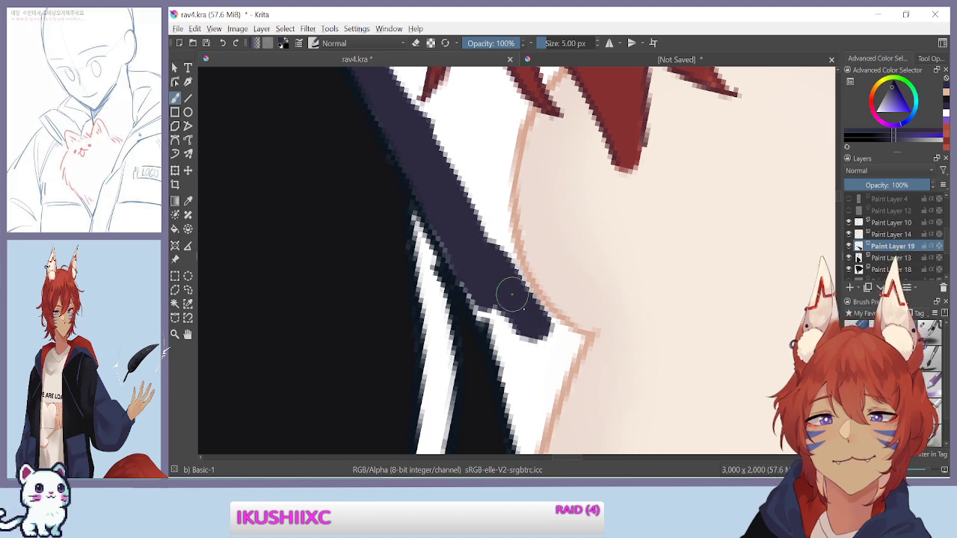
pyautogui.moveTo(495, 260); pyautogui.dragTo(505, 275)
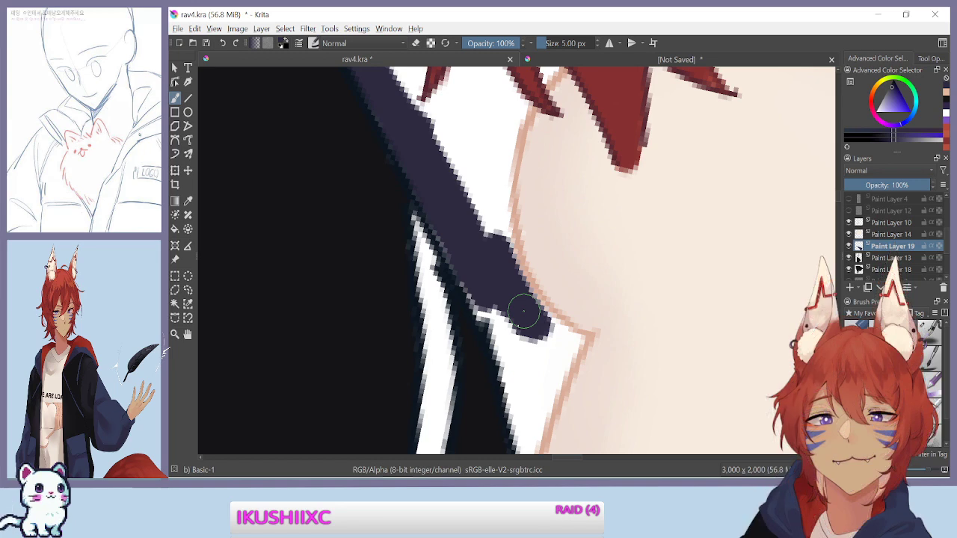
# Paint the navy lining down past the white gap's upper part and out to the corner of the cream shape's outline
pyautogui.press('+')
pyautogui.press('+')
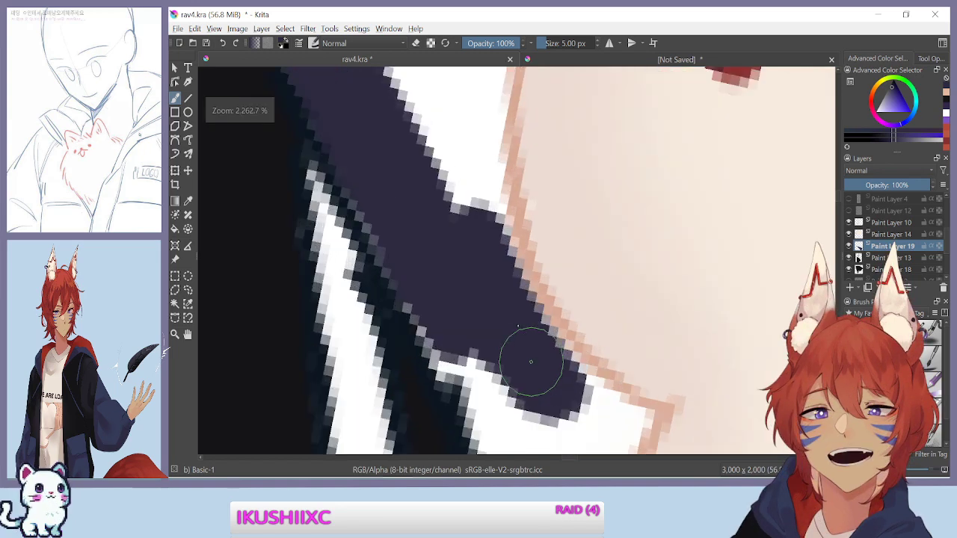
pyautogui.moveTo(418, 286); pyautogui.dragTo(383, 202)
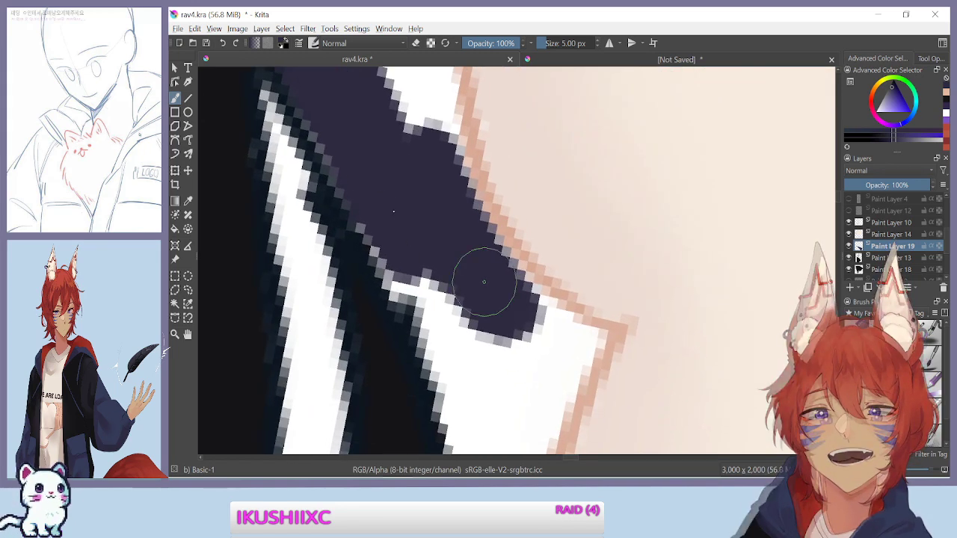
pyautogui.moveTo(404, 124)
pyautogui.mouseDown()
pyautogui.moveTo(434, 181)
pyautogui.moveTo(421, 141)
pyautogui.moveTo(429, 151)
pyautogui.moveTo(464, 238)
pyautogui.moveTo(530, 331)
pyautogui.moveTo(504, 295)
pyautogui.moveTo(378, 209)
pyautogui.moveTo(459, 391)
pyautogui.mouseUp()
pyautogui.moveTo(412, 250); pyautogui.dragTo(403, 231)
pyautogui.scroll(-2, 403, 231)
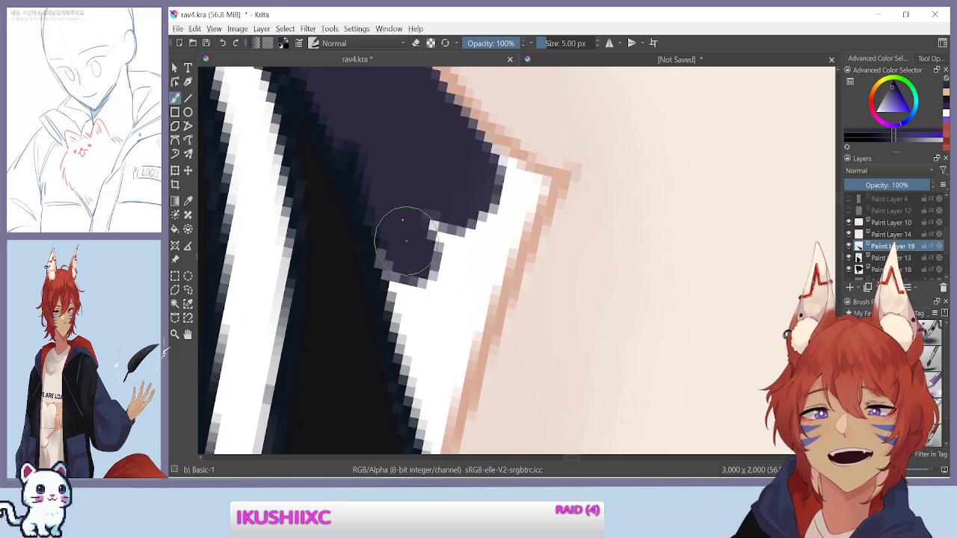
pyautogui.scroll(-1, 399, 231)
pyautogui.hotkey('ctrl', '+')
pyautogui.hotkey('ctrl', '+')
pyautogui.moveTo(439, 179); pyautogui.dragTo(390, 176)
pyautogui.moveTo(465, 243); pyautogui.dragTo(487, 262)
# Reduce the brush to 1 px and paint a thin navy strip along the cream outline down to the jacket's edge
pyautogui.press('[')
pyautogui.press('[')
pyautogui.press('[')
pyautogui.press('[')
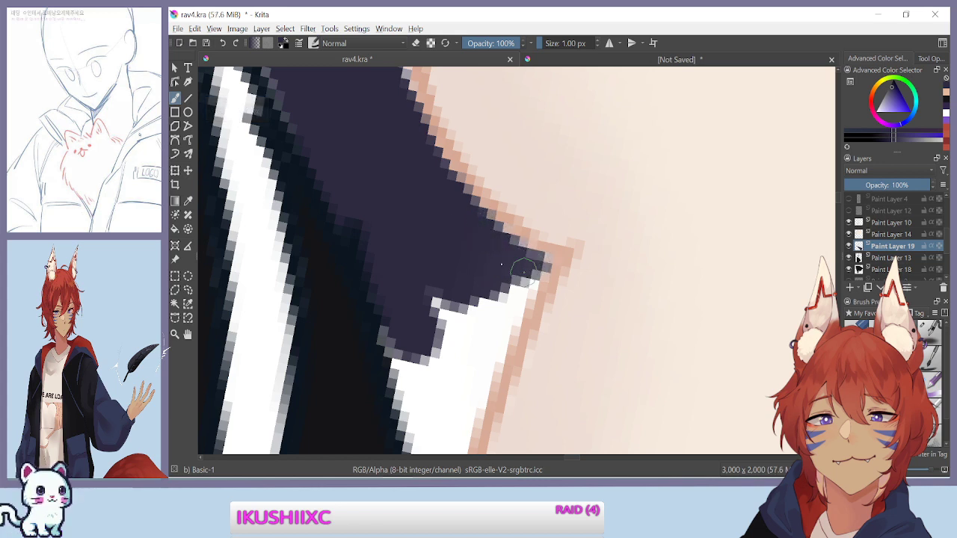
pyautogui.moveTo(376, 246); pyautogui.dragTo(394, 332)
pyautogui.moveTo(530, 258)
pyautogui.mouseDown()
pyautogui.moveTo(544, 283)
pyautogui.moveTo(551, 389)
pyautogui.mouseUp()
pyautogui.moveTo(527, 303); pyautogui.dragTo(557, 411)
pyautogui.moveTo(545, 335); pyautogui.dragTo(514, 249)
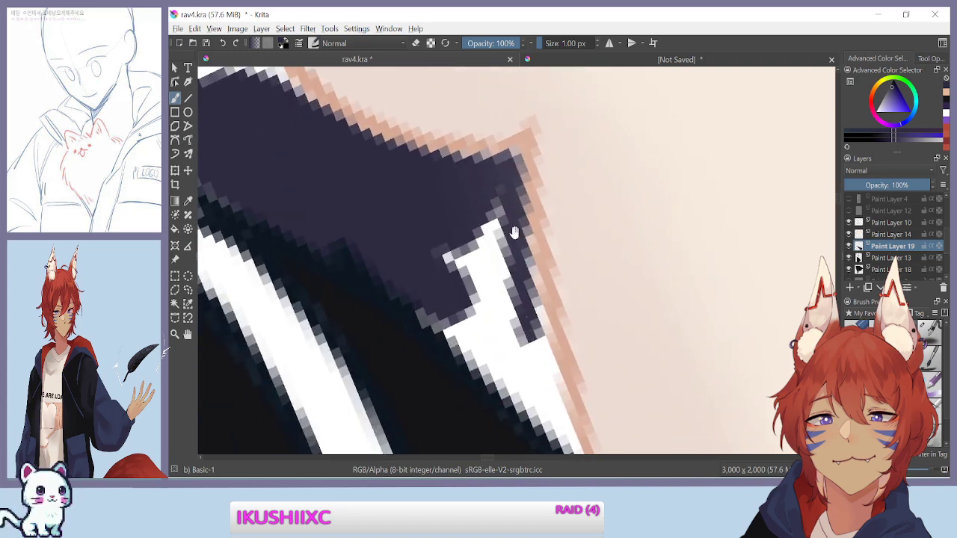
pyautogui.moveTo(528, 310); pyautogui.dragTo(537, 373)
pyautogui.moveTo(489, 335); pyautogui.dragTo(465, 239)
pyautogui.moveTo(488, 141)
pyautogui.mouseDown()
pyautogui.moveTo(532, 271)
pyautogui.moveTo(545, 356)
pyautogui.mouseUp()
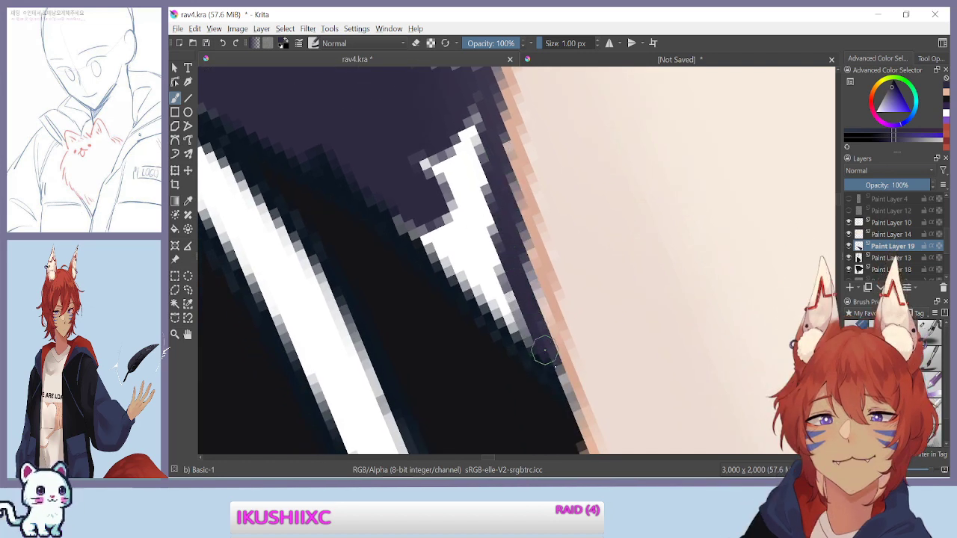
# Fill the white gap enclosed by the navy strip and the black jacket, enlarging the brush to 4 px
pyautogui.keyDown('shift'); pyautogui.moveTo(331, 335); pyautogui.dragTo(331, 281); pyautogui.keyUp('shift')
pyautogui.moveTo(431, 196); pyautogui.dragTo(459, 253)
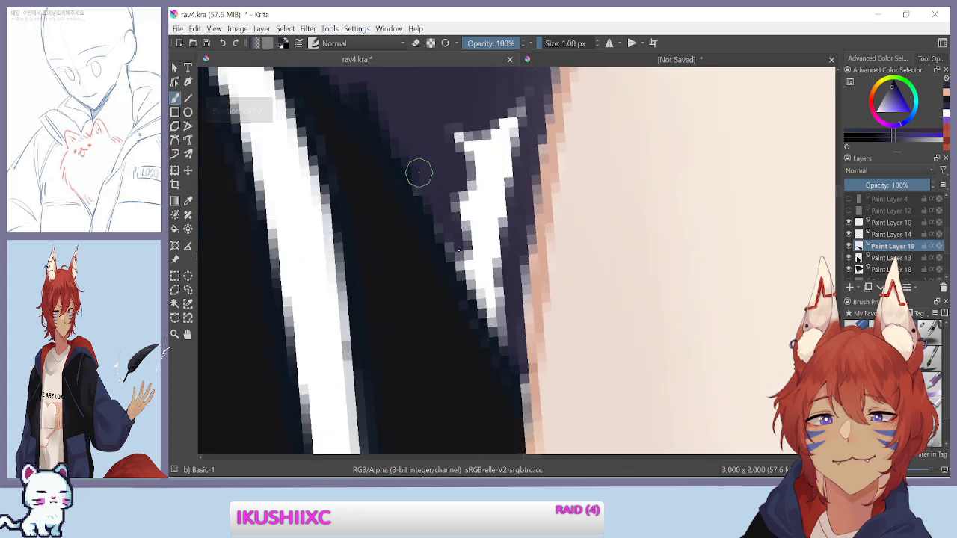
pyautogui.moveTo(428, 186)
pyautogui.mouseDown()
pyautogui.moveTo(465, 261)
pyautogui.moveTo(451, 248)
pyautogui.moveTo(448, 229)
pyautogui.moveTo(493, 296)
pyautogui.mouseUp()
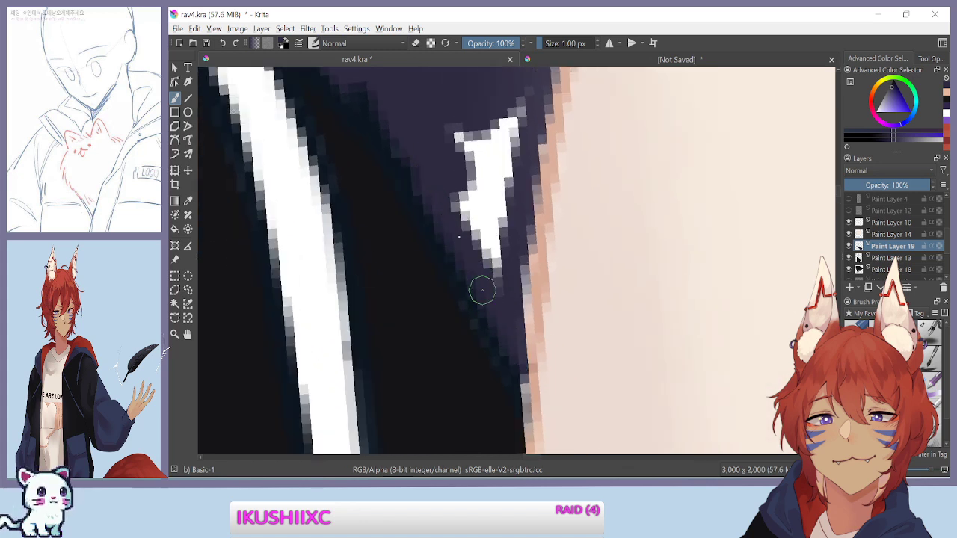
pyautogui.press(']')
pyautogui.moveTo(427, 171)
pyautogui.mouseDown()
pyautogui.moveTo(453, 202)
pyautogui.moveTo(470, 213)
pyautogui.moveTo(469, 191)
pyautogui.moveTo(480, 214)
pyautogui.moveTo(473, 159)
pyautogui.moveTo(490, 218)
pyautogui.moveTo(505, 173)
pyautogui.moveTo(499, 149)
pyautogui.mouseUp()
# Fill the white wedge between the navy lining and the upper part of the cream shape's outline
pyautogui.hotkey('ctrl', '-')
pyautogui.hotkey('ctrl', '-')
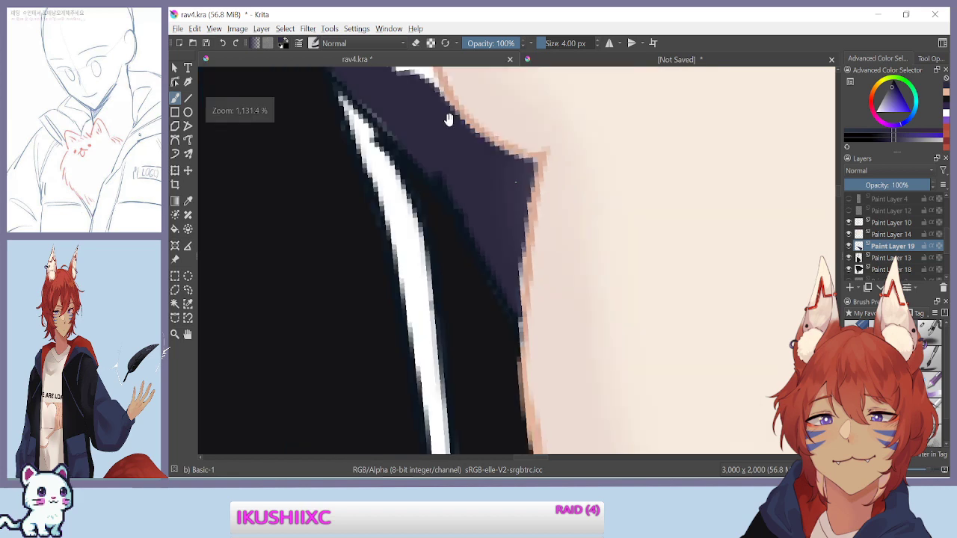
pyautogui.moveTo(449, 118); pyautogui.dragTo(453, 178)
pyautogui.hotkey('ctrl', '+')
pyautogui.hotkey('ctrl', '+')
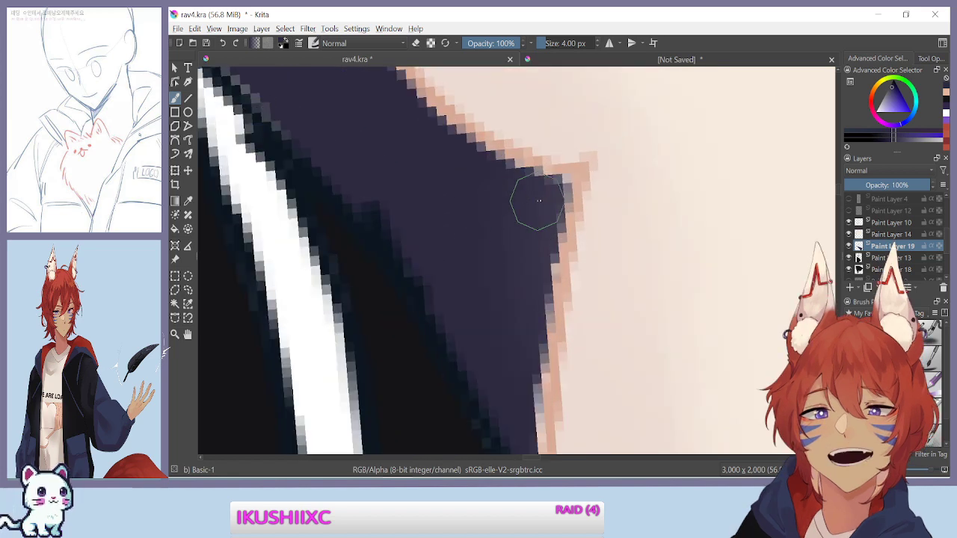
pyautogui.moveTo(412, 150); pyautogui.dragTo(562, 329)
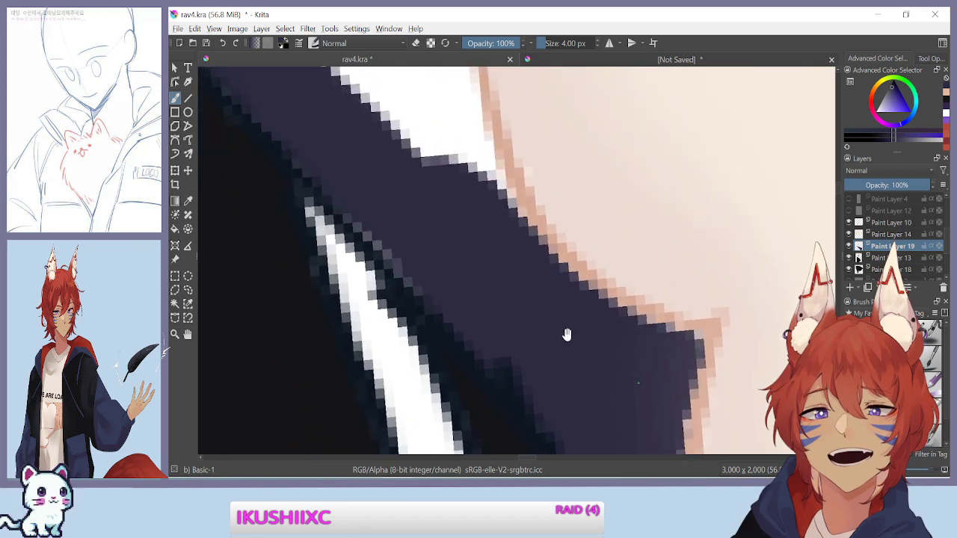
pyautogui.moveTo(425, 192); pyautogui.dragTo(467, 326)
pyautogui.moveTo(460, 202); pyautogui.dragTo(509, 336)
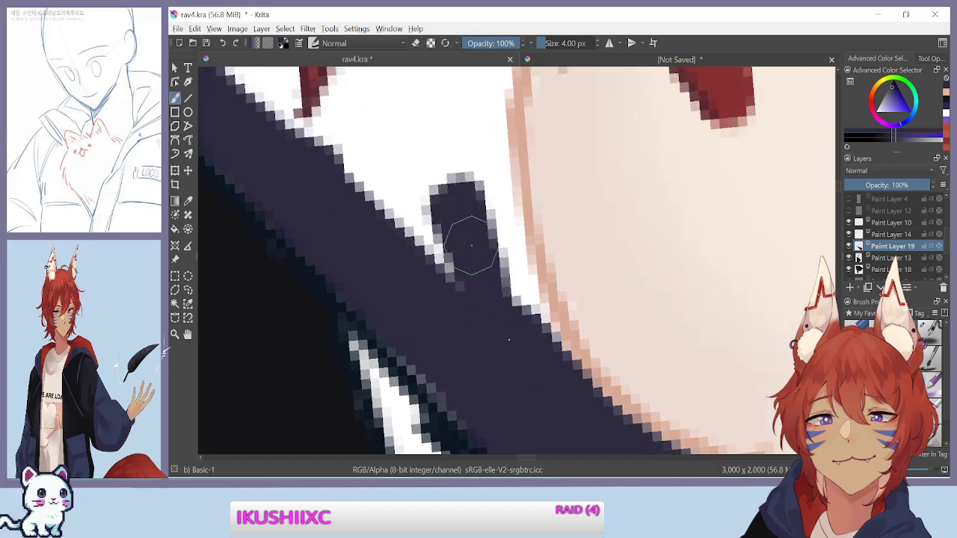
pyautogui.moveTo(472, 218); pyautogui.dragTo(533, 355)
pyautogui.moveTo(491, 254); pyautogui.dragTo(560, 391)
pyautogui.moveTo(465, 172)
pyautogui.mouseDown()
pyautogui.moveTo(507, 293)
pyautogui.moveTo(487, 232)
pyautogui.moveTo(449, 197)
pyautogui.moveTo(427, 241)
pyautogui.mouseUp()
pyautogui.moveTo(351, 152); pyautogui.dragTo(427, 255)
# Continue the navy fill around the tips of the dark red hair locks and upward along the hair's outer edge
pyautogui.press('-')
pyautogui.press('-')
pyautogui.moveTo(374, 209)
pyautogui.mouseDown()
pyautogui.moveTo(439, 300)
pyautogui.moveTo(488, 312)
pyautogui.mouseUp()
pyautogui.moveTo(369, 184)
pyautogui.mouseDown()
pyautogui.moveTo(462, 264)
pyautogui.moveTo(341, 160)
pyautogui.moveTo(500, 291)
pyautogui.moveTo(470, 182)
pyautogui.moveTo(491, 165)
pyautogui.moveTo(543, 299)
pyautogui.moveTo(536, 237)
pyautogui.moveTo(563, 320)
pyautogui.mouseUp()
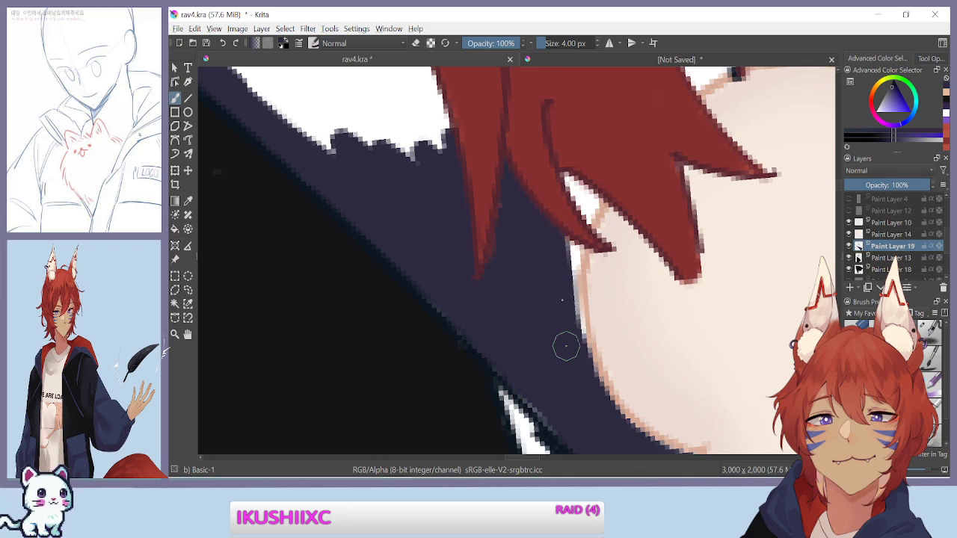
pyautogui.moveTo(420, 299); pyautogui.dragTo(605, 86)
pyautogui.moveTo(442, 263)
pyautogui.mouseDown()
pyautogui.moveTo(338, 312)
pyautogui.moveTo(310, 179)
pyautogui.mouseUp()
pyautogui.moveTo(279, 277)
pyautogui.mouseDown()
pyautogui.moveTo(269, 212)
pyautogui.moveTo(314, 124)
pyautogui.mouseUp()
pyautogui.moveTo(536, 191)
pyautogui.mouseDown()
pyautogui.moveTo(575, 292)
pyautogui.moveTo(600, 269)
pyautogui.moveTo(563, 216)
pyautogui.mouseUp()
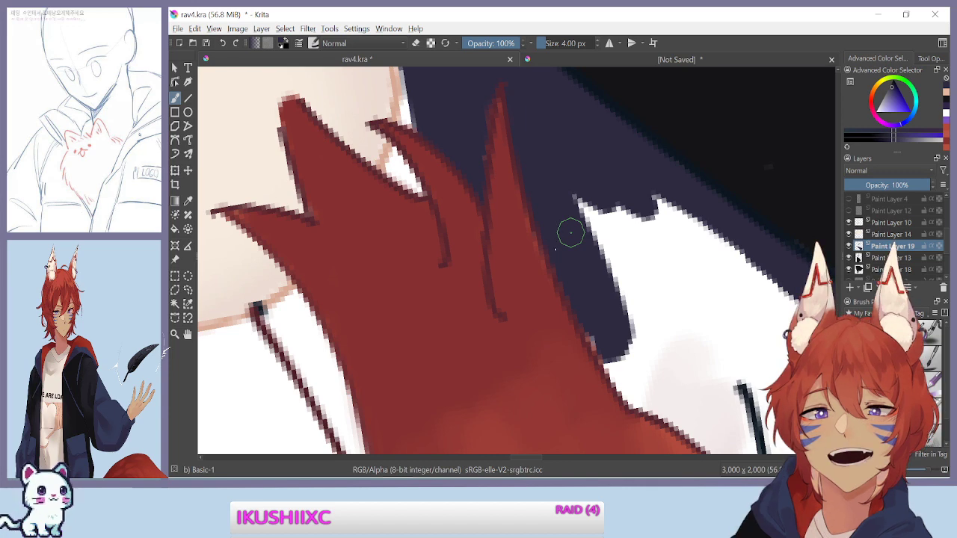
# Fill the remaining white area of the hood lining with navy, up to the shoulder and the upper hair strands
pyautogui.moveTo(571, 232)
pyautogui.mouseDown()
pyautogui.moveTo(588, 222)
pyautogui.moveTo(555, 214)
pyautogui.moveTo(726, 373)
pyautogui.moveTo(588, 180)
pyautogui.moveTo(668, 229)
pyautogui.moveTo(711, 285)
pyautogui.mouseUp()
pyautogui.moveTo(726, 368); pyautogui.dragTo(656, 249)
pyautogui.moveTo(519, 210)
pyautogui.mouseDown()
pyautogui.moveTo(561, 269)
pyautogui.moveTo(560, 227)
pyautogui.moveTo(624, 263)
pyautogui.moveTo(626, 112)
pyautogui.moveTo(697, 196)
pyautogui.moveTo(731, 268)
pyautogui.moveTo(695, 199)
pyautogui.moveTo(744, 272)
pyautogui.moveTo(775, 225)
pyautogui.moveTo(784, 258)
pyautogui.moveTo(770, 299)
pyautogui.moveTo(783, 286)
pyautogui.mouseUp()
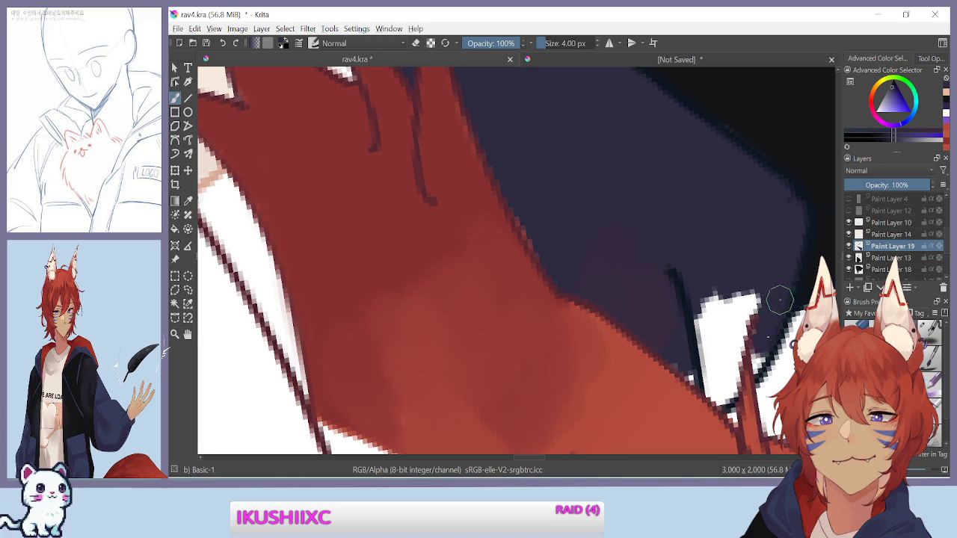
pyautogui.moveTo(548, 159); pyautogui.dragTo(714, 196)
pyautogui.moveTo(608, 138); pyautogui.dragTo(477, 208)
pyautogui.moveTo(573, 166)
pyautogui.mouseDown()
pyautogui.moveTo(604, 243)
pyautogui.moveTo(577, 274)
pyautogui.moveTo(540, 159)
pyautogui.mouseUp()
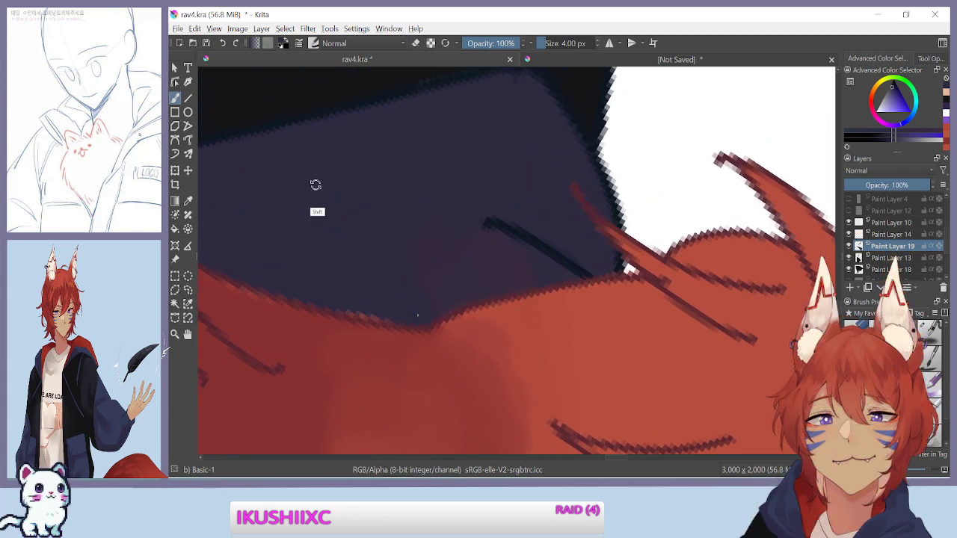
# Identify the hair shading layer by toggling Paint Layers 15 and 16, then erase the shading spill over the navy lining on Paint Layer 16
pyautogui.moveTo(333, 197); pyautogui.dragTo(369, 408)
pyautogui.moveTo(407, 307); pyautogui.dragTo(419, 389)
pyautogui.moveTo(330, 275); pyautogui.dragTo(348, 342)
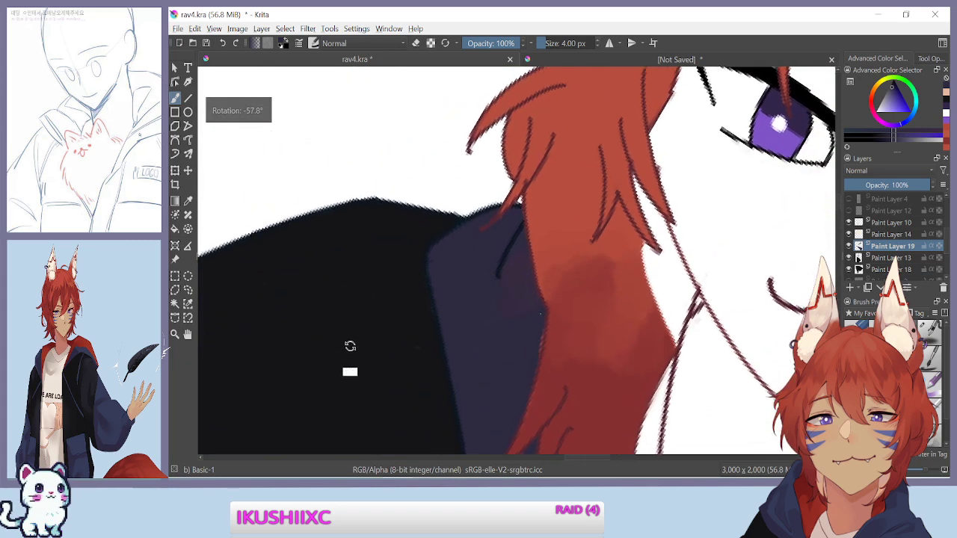
pyautogui.hotkey('ctrl', '+')
pyautogui.hotkey('ctrl', '+')
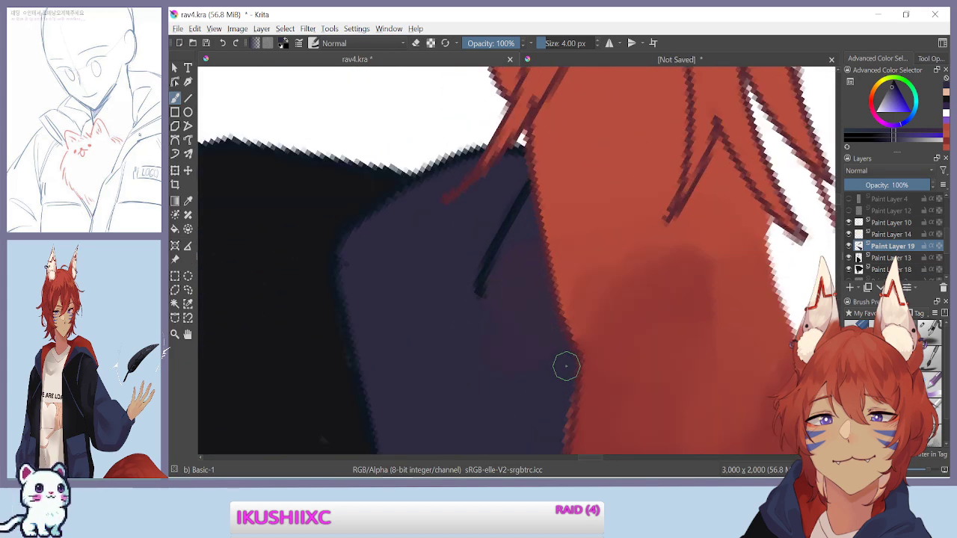
pyautogui.scroll(-3, 859, 254)
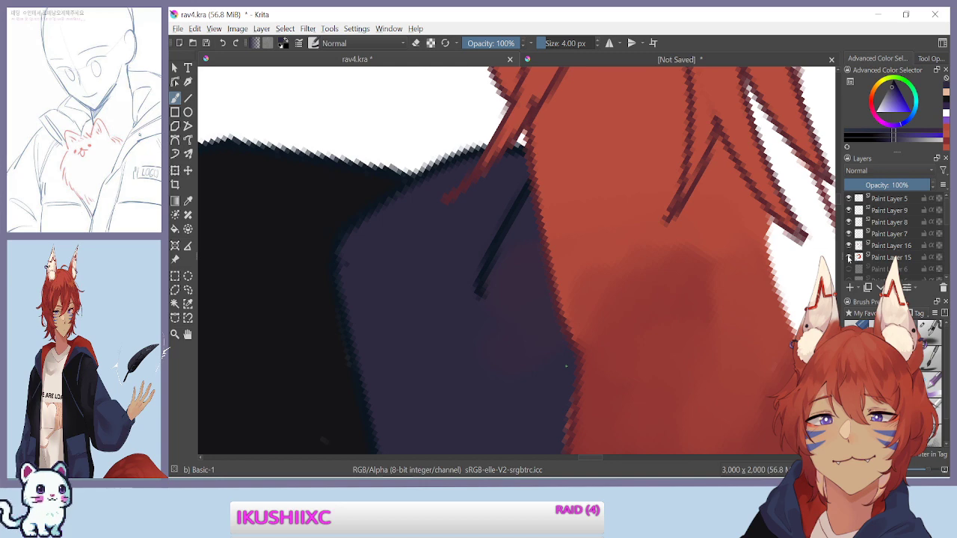
pyautogui.click(849, 257)
pyautogui.click(848, 258)
pyautogui.click(849, 246)
pyautogui.click(848, 246)
pyautogui.click(872, 247)
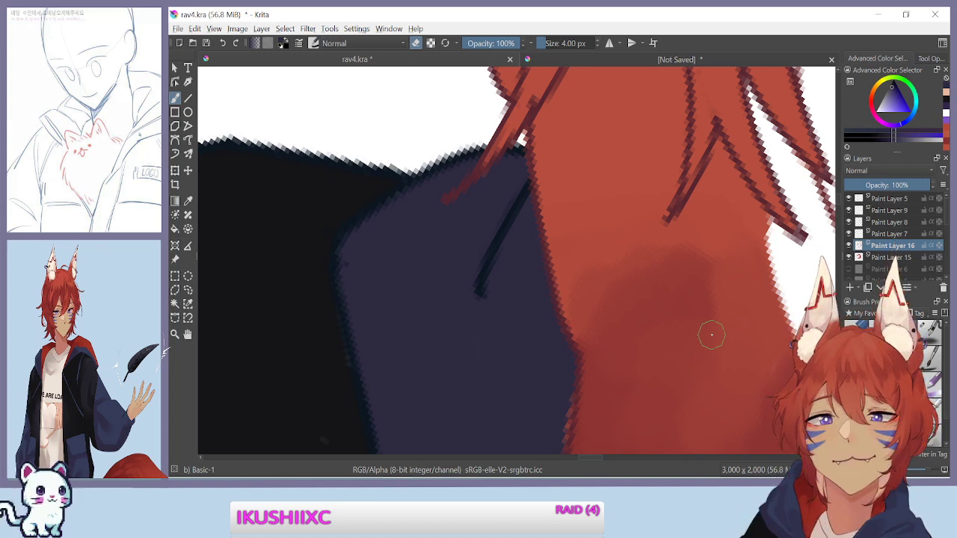
# Select Paint Layer 15, check it by toggling its visibility, and erase along the hair lock's edge beside the navy lining
pyautogui.hotkey('ctrl', '-')
pyautogui.hotkey('ctrl', '-')
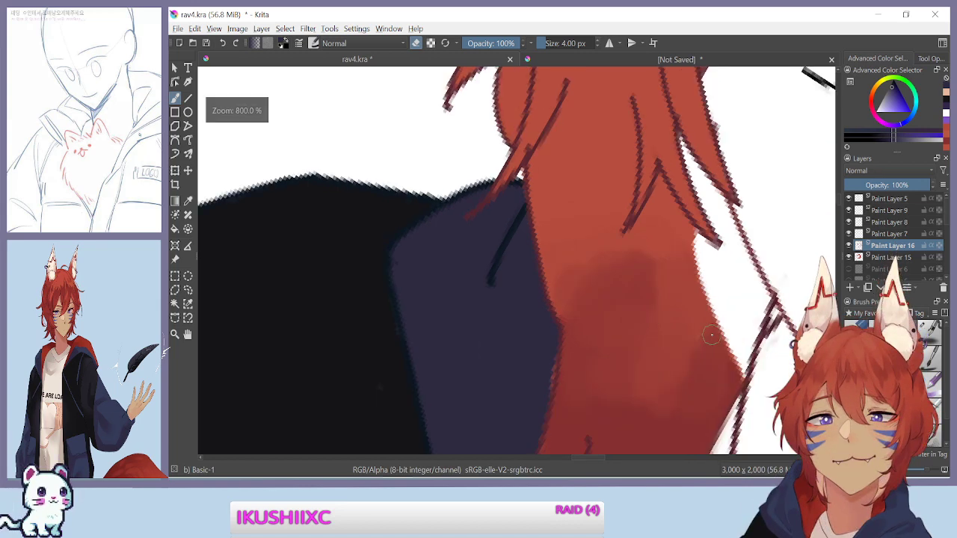
pyautogui.hotkey('ctrl', '+')
pyautogui.hotkey('ctrl', '+')
pyautogui.moveTo(458, 216); pyautogui.dragTo(454, 43)
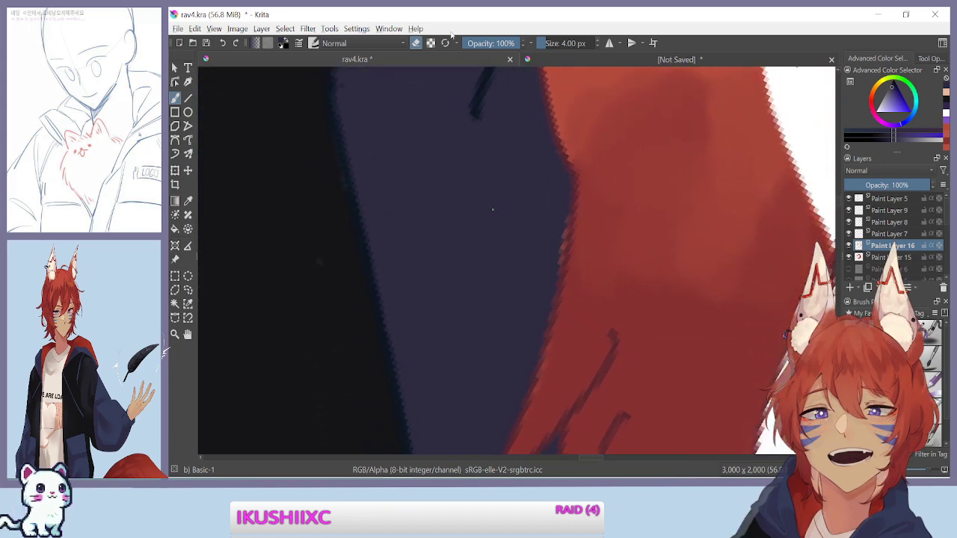
pyautogui.click(881, 259)
pyautogui.click(848, 259)
pyautogui.click(848, 258)
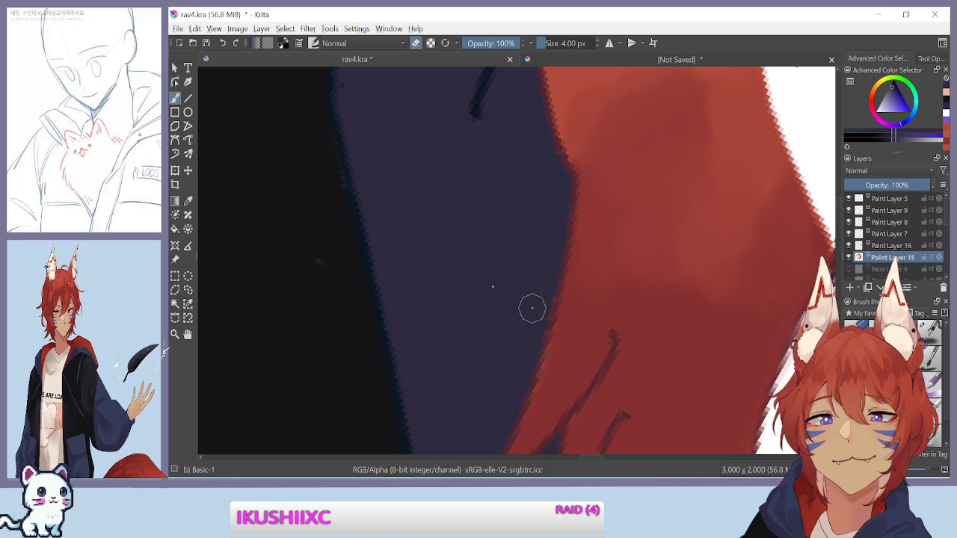
pyautogui.moveTo(489, 352); pyautogui.dragTo(516, 118)
pyautogui.moveTo(377, 147)
pyautogui.mouseDown()
pyautogui.moveTo(353, 265)
pyautogui.moveTo(385, 348)
pyautogui.mouseUp()
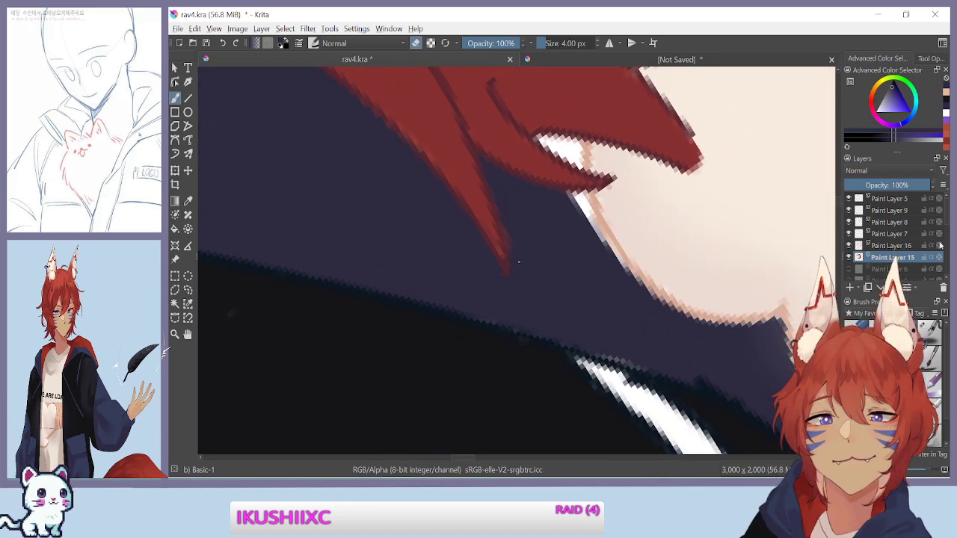
# Compare the hair with and without Paint Layer 16, make that layer active, and review the whole upper body
pyautogui.click(849, 247)
pyautogui.click(848, 247)
pyautogui.click(849, 247)
pyautogui.click(849, 248)
pyautogui.click(879, 246)
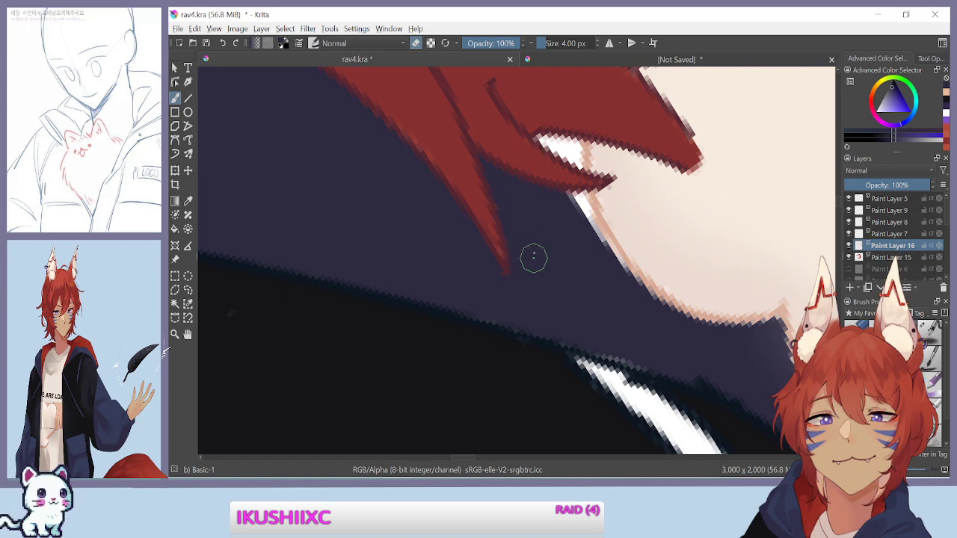
pyautogui.scroll(-4, 532, 265)
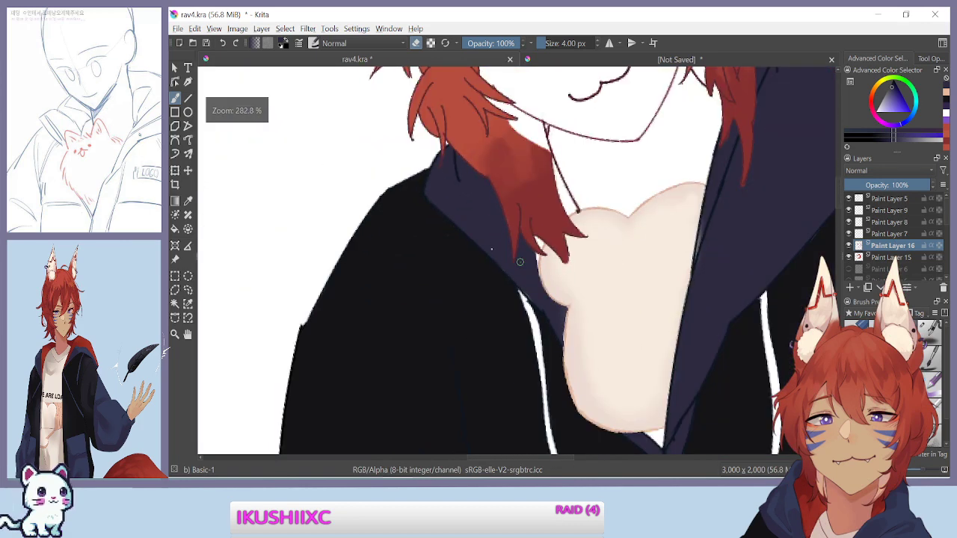
pyautogui.moveTo(520, 262); pyautogui.dragTo(380, 378)
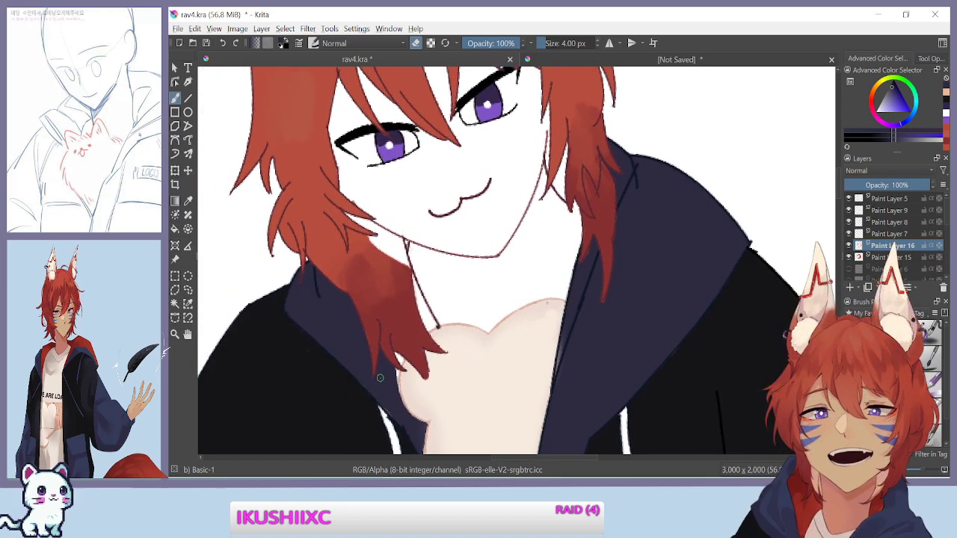
# Examine the hair lock over the navy lining up close, along its edges and down to its tip, for leftover shading spill
pyautogui.scroll(3, 636, 210)
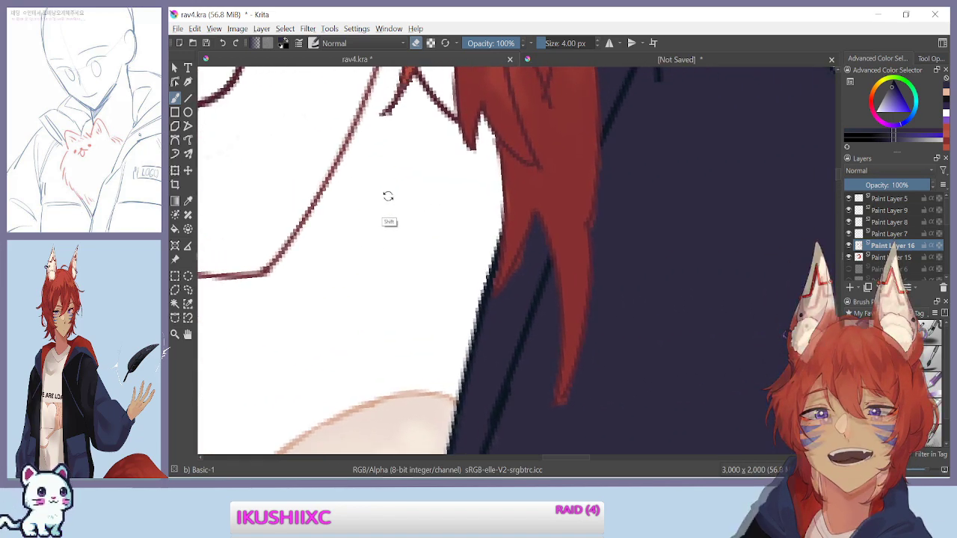
pyautogui.scroll(3, 391, 193)
pyautogui.moveTo(458, 372); pyautogui.dragTo(401, 335)
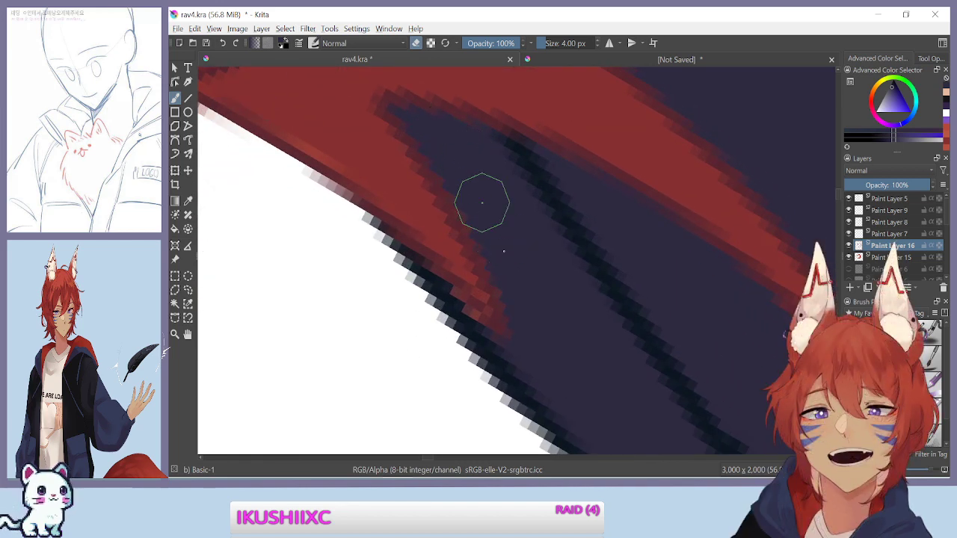
pyautogui.moveTo(378, 374); pyautogui.dragTo(372, 254)
pyautogui.hotkey('ctrl', '-')
pyautogui.hotkey('ctrl', '-')
pyautogui.hotkey('ctrl', '+')
pyautogui.hotkey('ctrl', '+')
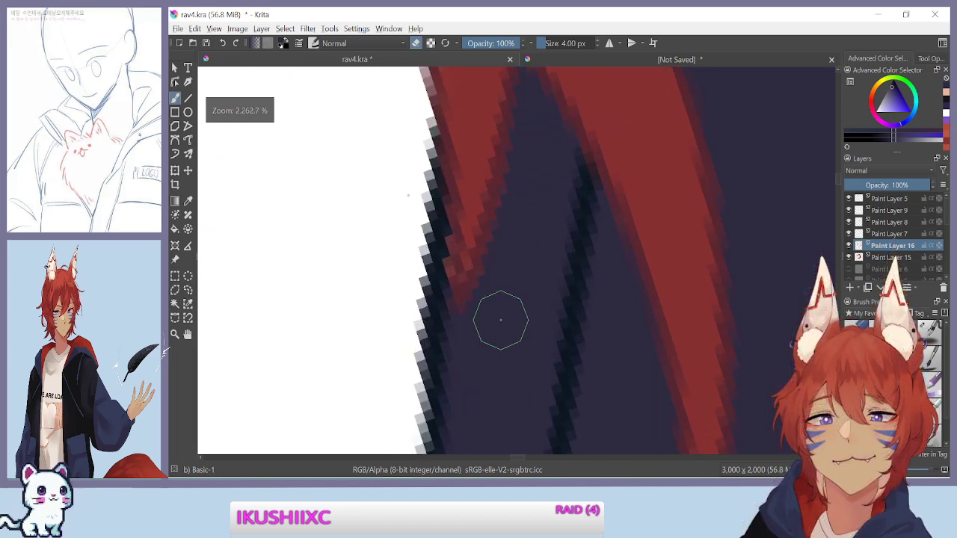
pyautogui.hotkey('ctrl', '-')
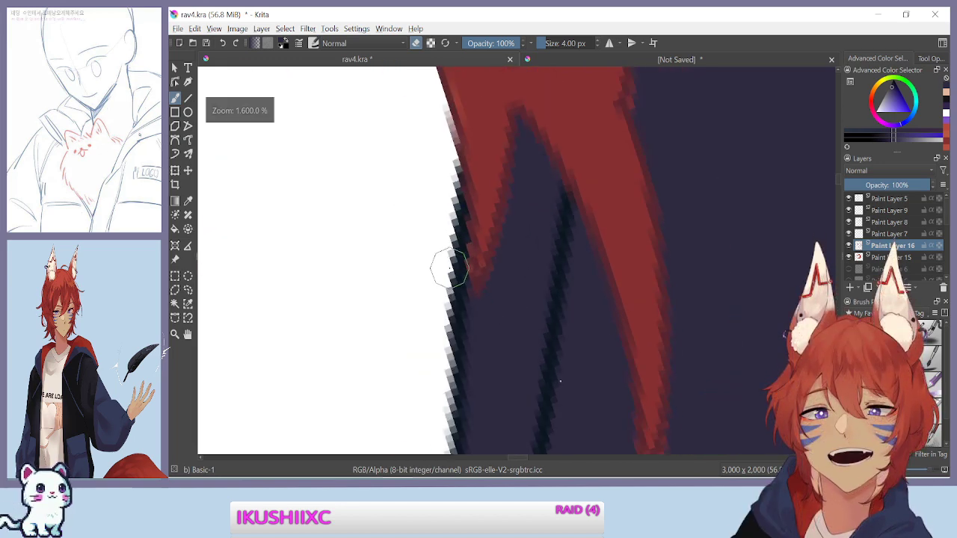
pyautogui.hotkey('ctrl', '-')
pyautogui.moveTo(557, 358); pyautogui.dragTo(479, 157)
pyautogui.scroll(2, 478, 158)
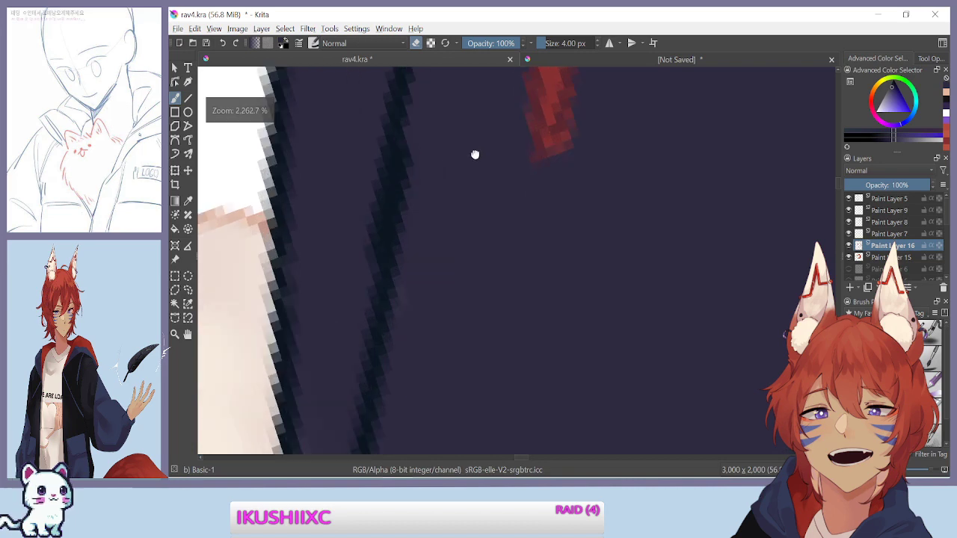
pyautogui.moveTo(594, 231); pyautogui.dragTo(576, 269)
pyautogui.hotkey('ctrl', '-')
pyautogui.hotkey('ctrl', '-')
pyautogui.hotkey('ctrl', '-')
pyautogui.moveTo(480, 158); pyautogui.dragTo(457, 347)
pyautogui.hotkey('ctrl', '-')
pyautogui.hotkey('ctrl', '+')
pyautogui.hotkey('ctrl', '+')
pyautogui.moveTo(475, 303); pyautogui.dragTo(528, 194)
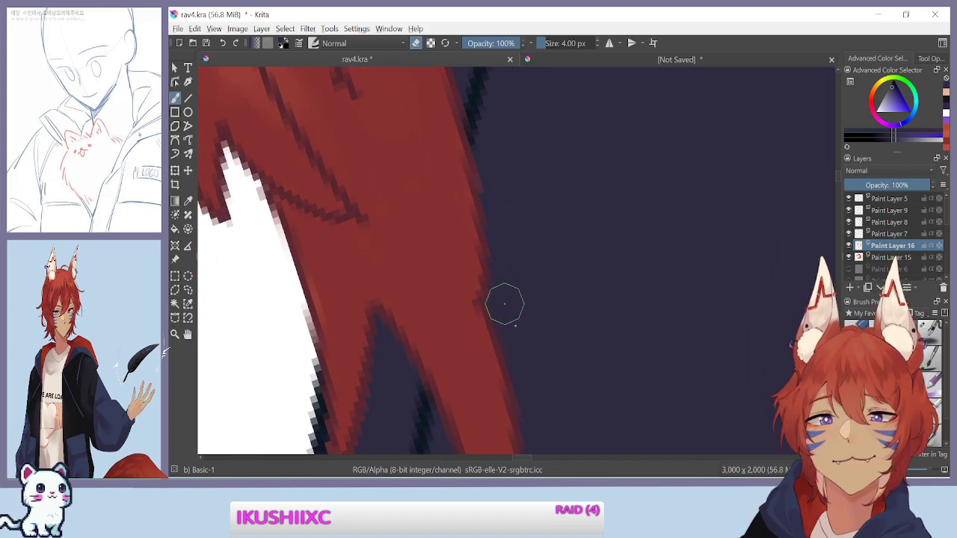
# Review the whole upper body, including the face, jacket and the uncoloured neck area beside the hair
pyautogui.scroll(-3, 526, 301)
pyautogui.scroll(-1, 519, 271)
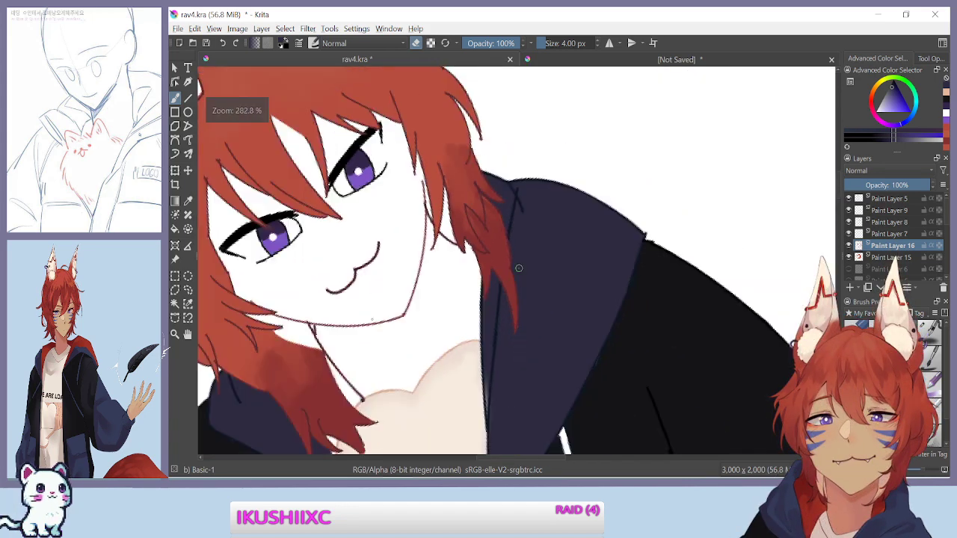
pyautogui.scroll(-1, 519, 268)
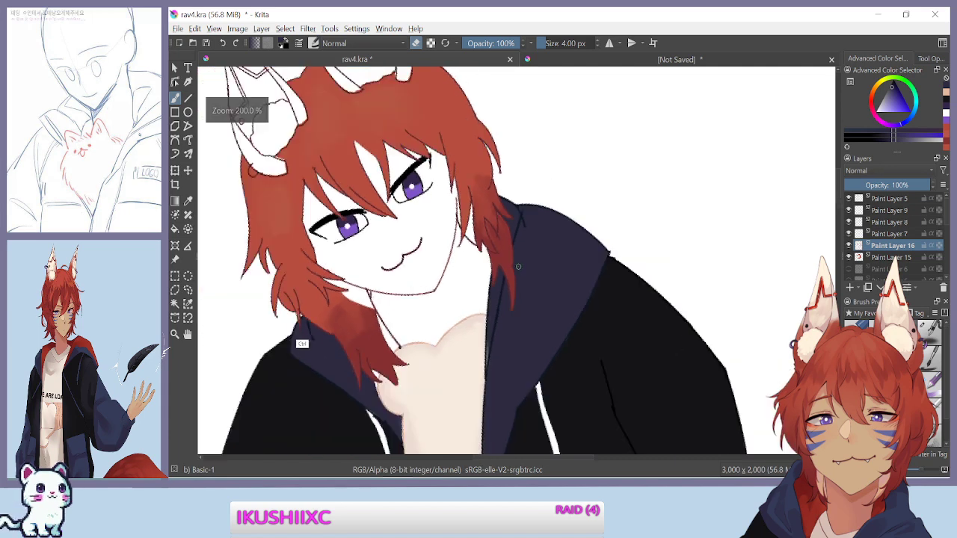
pyautogui.moveTo(518, 266); pyautogui.dragTo(751, 207)
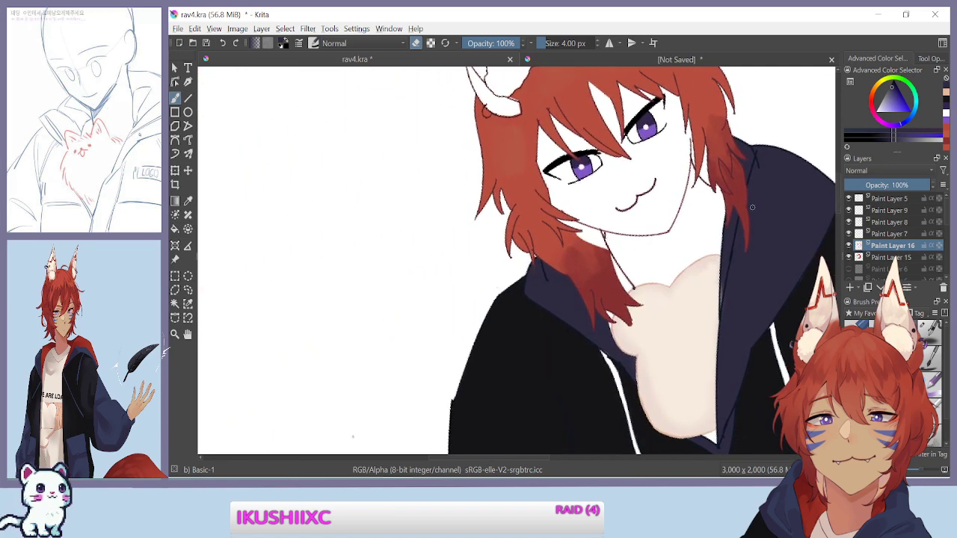
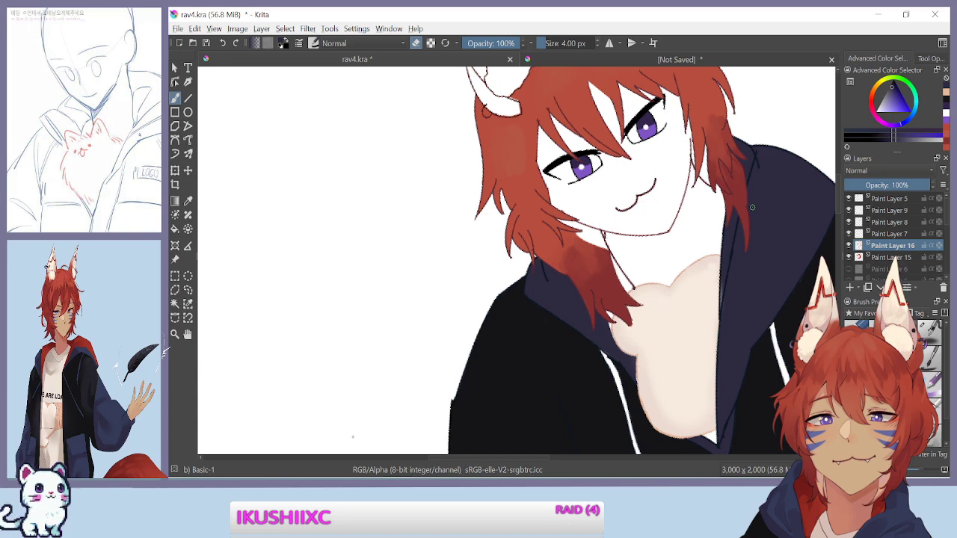
pyautogui.moveTo(360, 300); pyautogui.dragTo(365, 268)
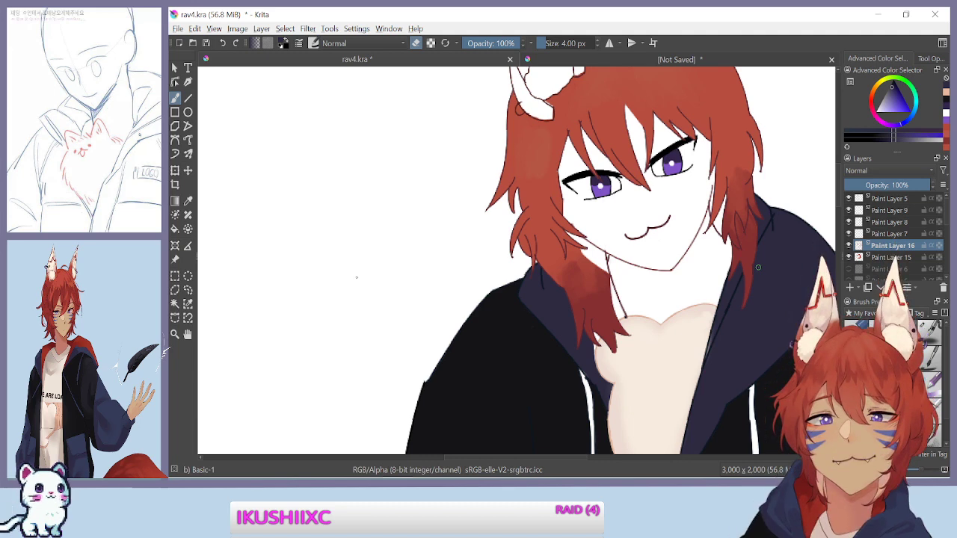
pyautogui.moveTo(358, 240); pyautogui.dragTo(355, 191)
pyautogui.moveTo(412, 270); pyautogui.dragTo(320, 304)
pyautogui.scroll(1, 583, 270)
pyautogui.hotkey('ctrl', '+')
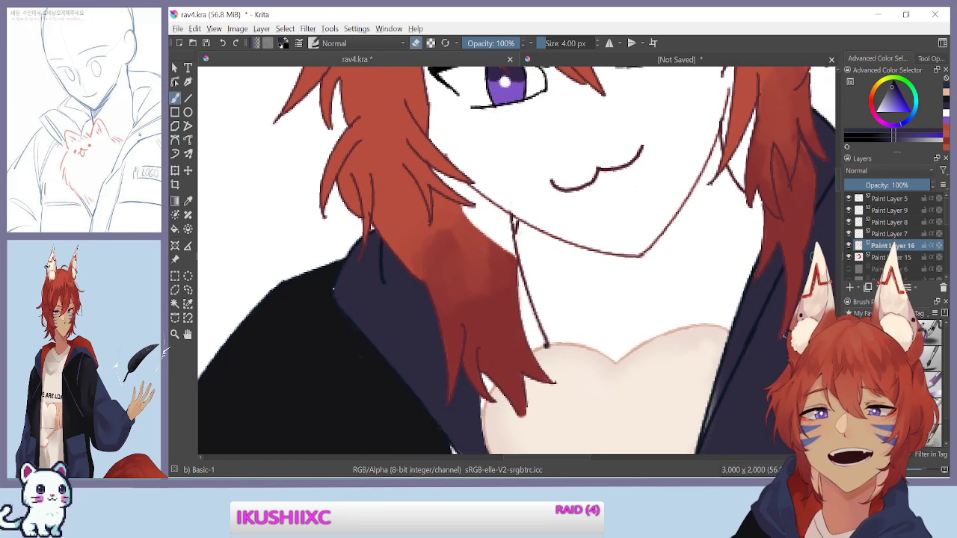
# Look through the layer stack and toggle the visibility of Paint Layers 15, 16 and 7 to identify their contents
pyautogui.click(849, 257)
pyautogui.click(851, 257)
pyautogui.scroll(-1, 879, 262)
pyautogui.click(884, 235)
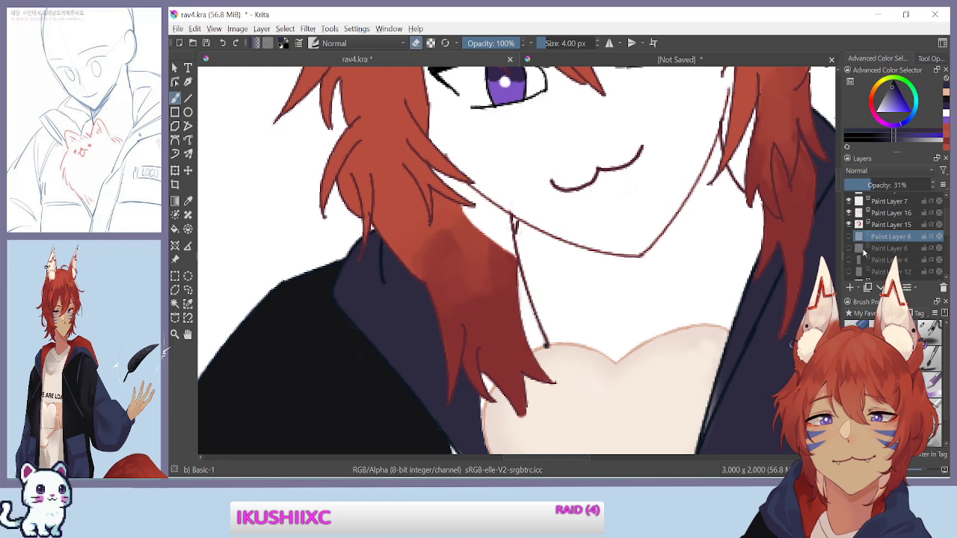
pyautogui.scroll(-1, 860, 249)
pyautogui.scroll(-1, 850, 274)
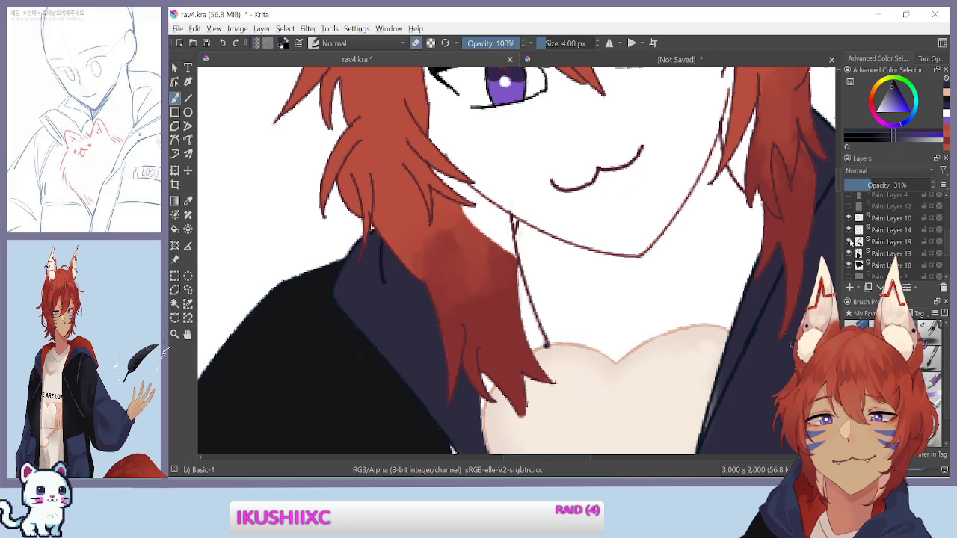
pyautogui.scroll(3, 850, 241)
pyautogui.click(849, 247)
pyautogui.click(849, 247)
pyautogui.click(848, 234)
pyautogui.click(849, 235)
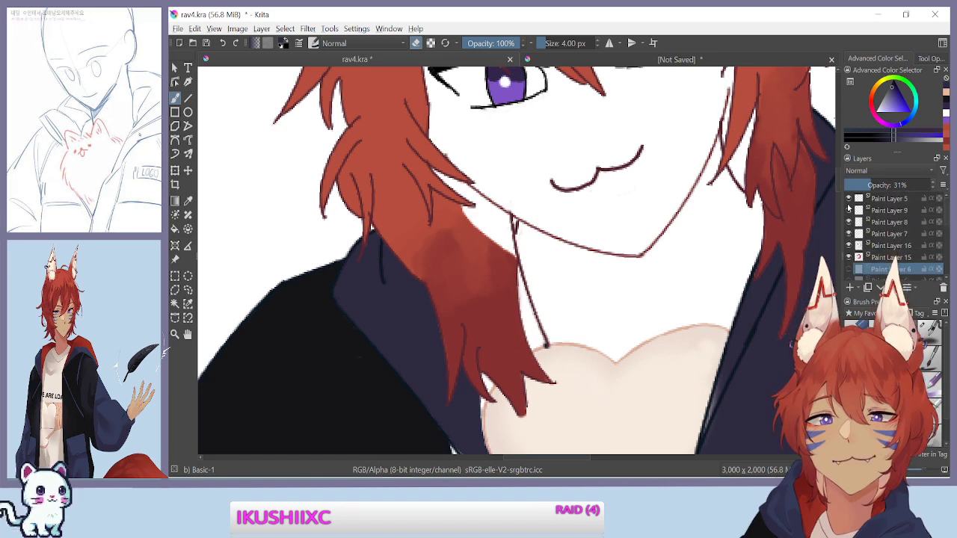
# Toggle the visibility of Paint Layers 13, 18, 11 and 17 to identify what each one holds
pyautogui.scroll(-3, 858, 245)
pyautogui.click(848, 254)
pyautogui.click(849, 253)
pyautogui.click(848, 266)
pyautogui.click(849, 268)
pyautogui.scroll(-2, 849, 258)
pyautogui.click(849, 253)
pyautogui.click(849, 253)
pyautogui.click(850, 240)
pyautogui.click(850, 240)
# Move Paint Layers 17 and 11 directly above Paint Layer 13, and check them and the layers beneath by toggling visibility
pyautogui.moveTo(880, 254)
pyautogui.mouseDown()
pyautogui.moveTo(876, 199)
pyautogui.moveTo(873, 245)
pyautogui.mouseUp()
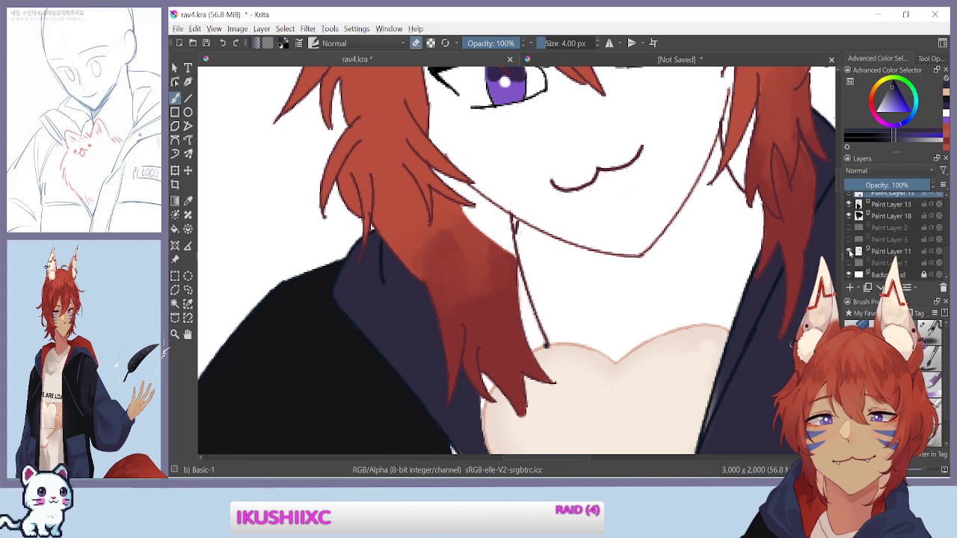
pyautogui.moveTo(888, 255)
pyautogui.mouseDown()
pyautogui.moveTo(885, 196)
pyautogui.moveTo(886, 241)
pyautogui.mouseUp()
pyautogui.click(850, 232)
pyautogui.click(849, 233)
pyautogui.click(850, 244)
pyautogui.click(849, 244)
pyautogui.click(849, 233)
pyautogui.click(849, 233)
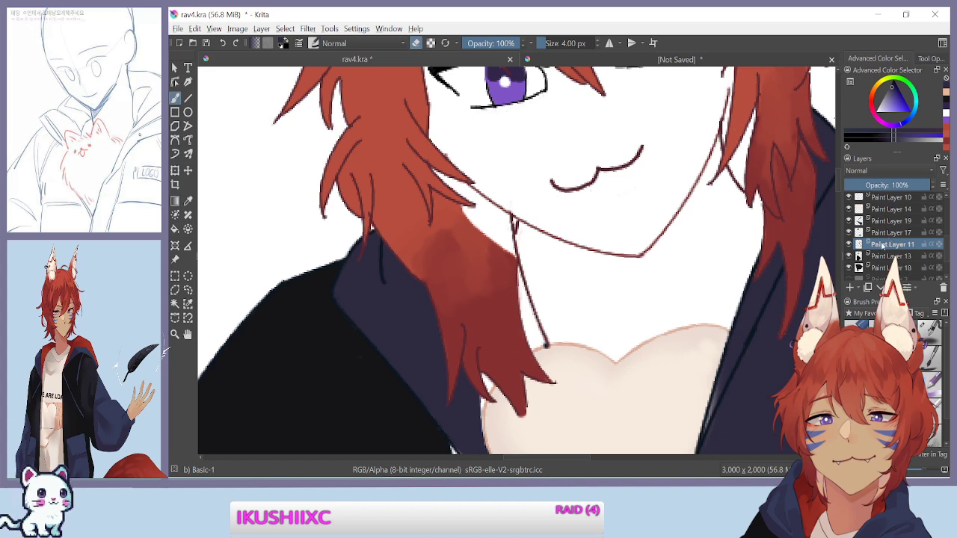
pyautogui.click(850, 257)
pyautogui.click(850, 256)
pyautogui.click(850, 268)
pyautogui.click(849, 268)
pyautogui.moveTo(870, 257)
# Sample the tan skin colour from the face in the unsaved reference document and return to rav4.kra
pyautogui.click(572, 58)
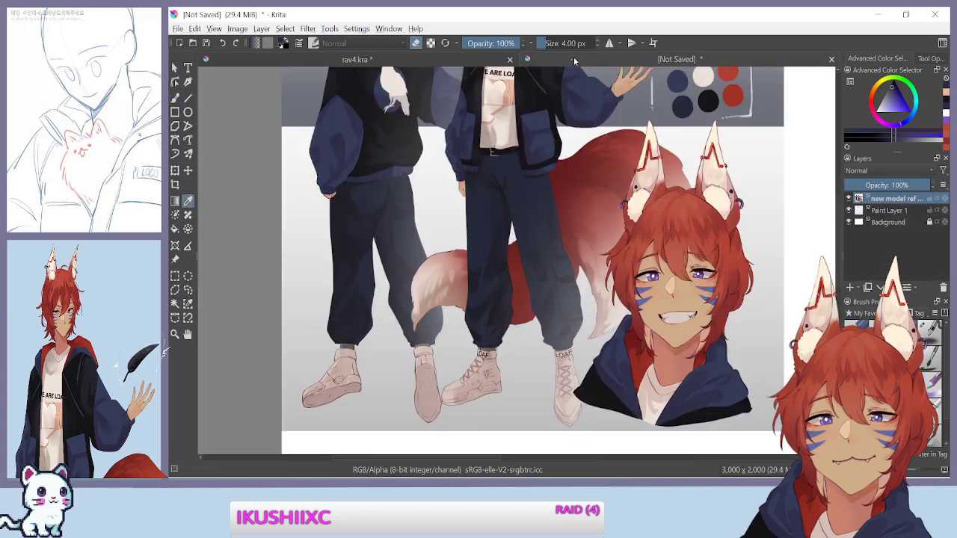
pyautogui.click(665, 290)
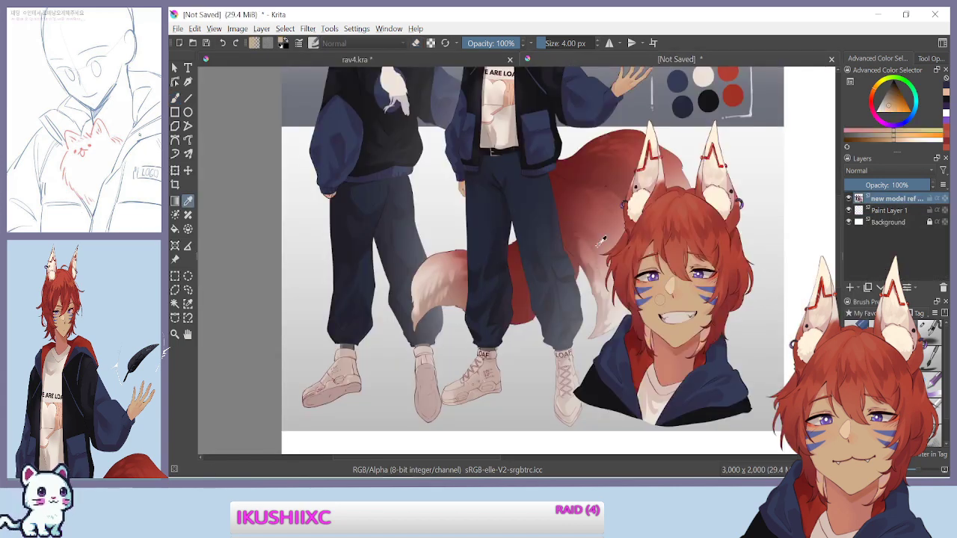
pyautogui.click(402, 62)
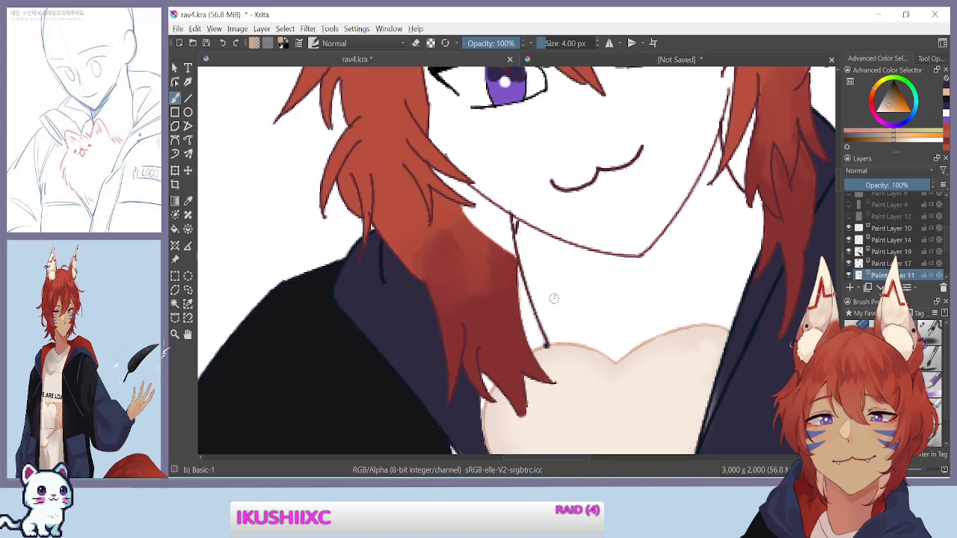
# Paint a tan strip on Paint Layer 11 along the inside of the neck line, from the jaw to the cream chest shape
pyautogui.moveTo(537, 211)
pyautogui.mouseDown()
pyautogui.moveTo(544, 281)
pyautogui.moveTo(523, 224)
pyautogui.mouseUp()
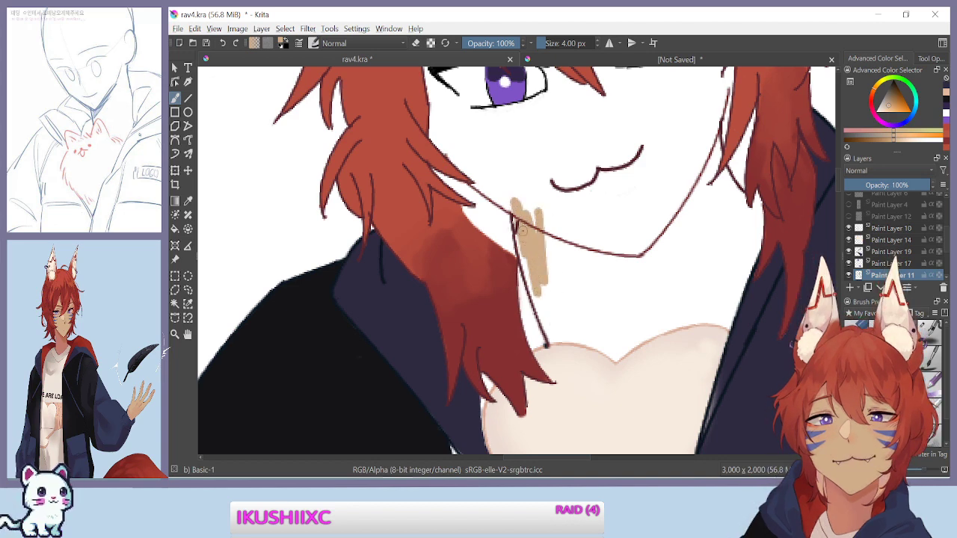
pyautogui.hotkey('ctrl', 'z')
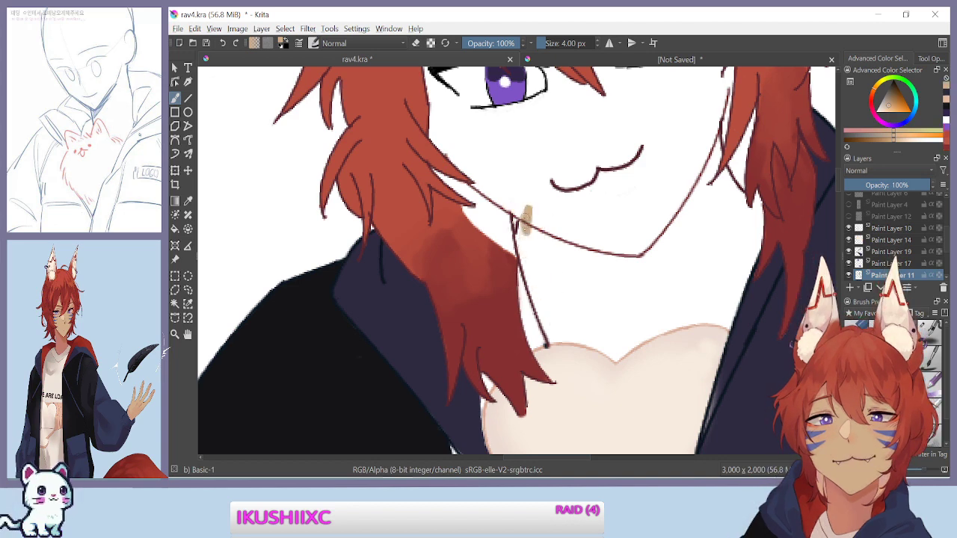
pyautogui.scroll(2, 523, 238)
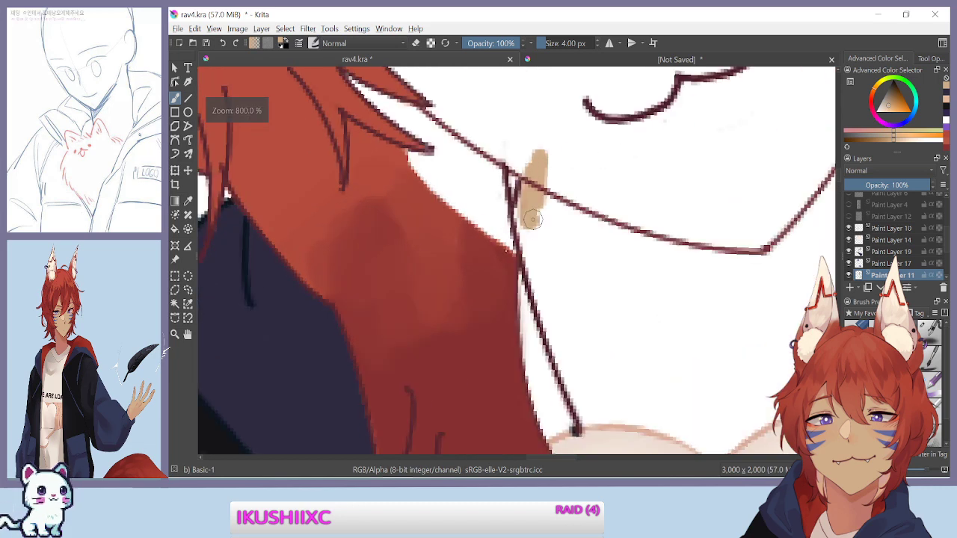
pyautogui.moveTo(533, 231)
pyautogui.mouseDown()
pyautogui.moveTo(535, 259)
pyautogui.moveTo(528, 232)
pyautogui.moveTo(559, 343)
pyautogui.mouseUp()
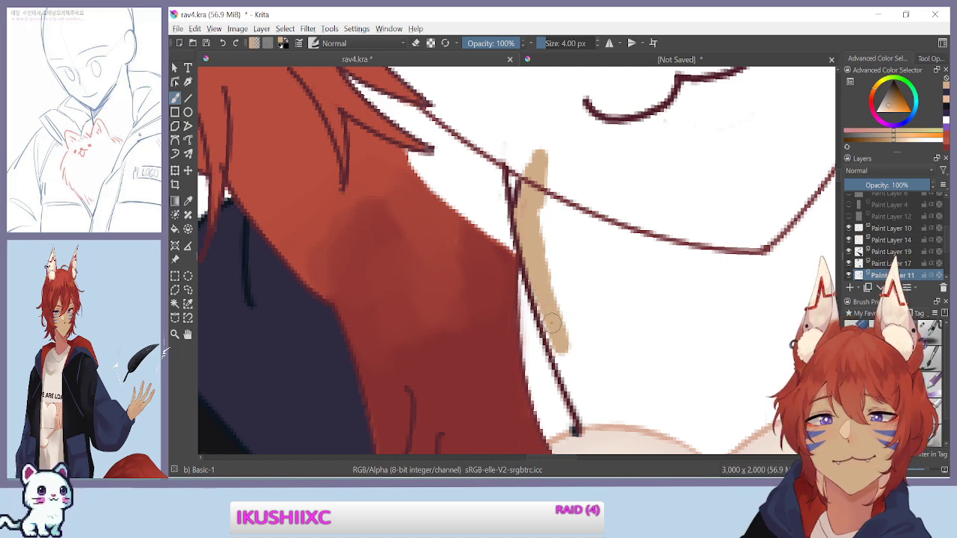
pyautogui.moveTo(550, 323)
pyautogui.mouseDown()
pyautogui.moveTo(561, 350)
pyautogui.moveTo(551, 324)
pyautogui.moveTo(583, 408)
pyautogui.mouseUp()
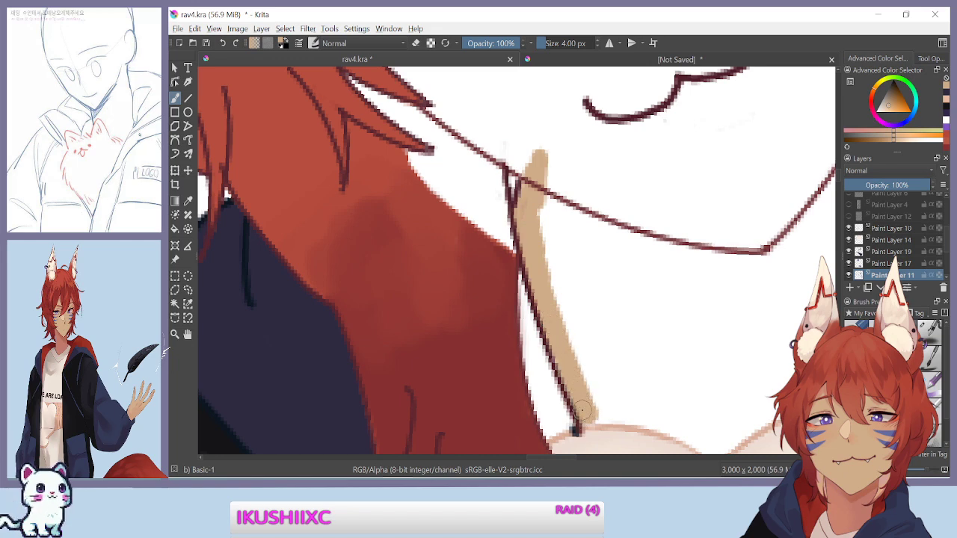
# Extend the tan from the base of the neck along the cream chest shape's upper outline, undoing and redoing imprecise strokes
pyautogui.moveTo(417, 345); pyautogui.dragTo(413, 258)
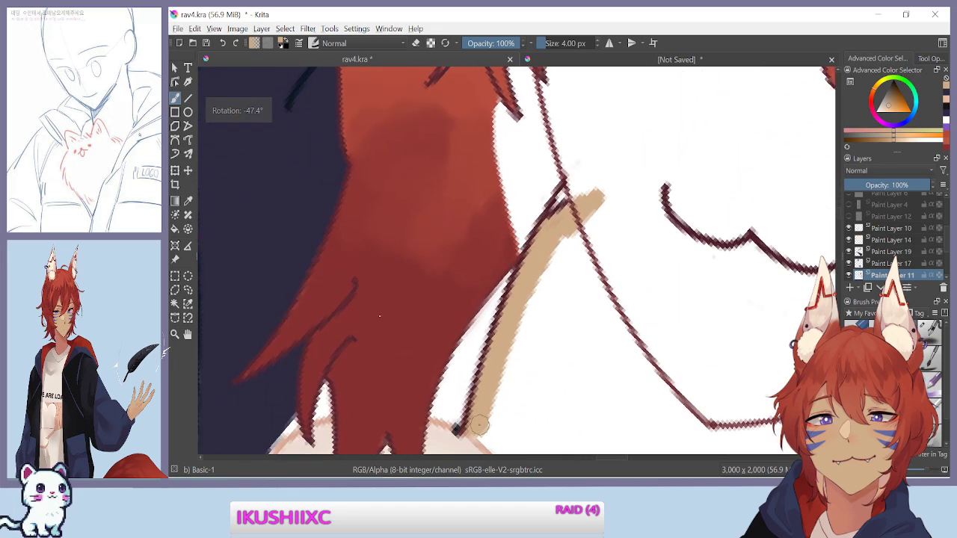
pyautogui.hotkey('ctrl', '+')
pyautogui.moveTo(364, 321); pyautogui.dragTo(438, 137)
pyautogui.moveTo(397, 321)
pyautogui.mouseDown()
pyautogui.moveTo(368, 314)
pyautogui.moveTo(374, 259)
pyautogui.mouseUp()
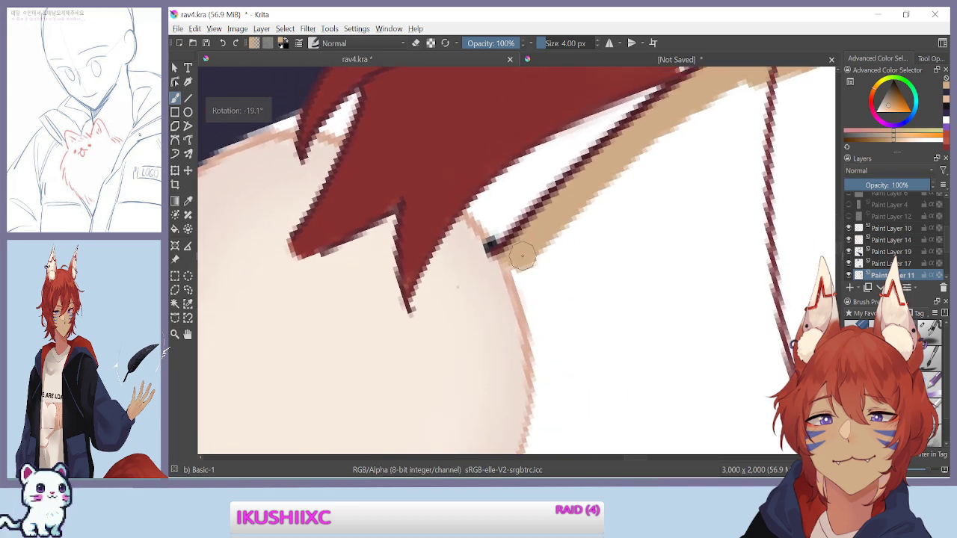
pyautogui.press('e')
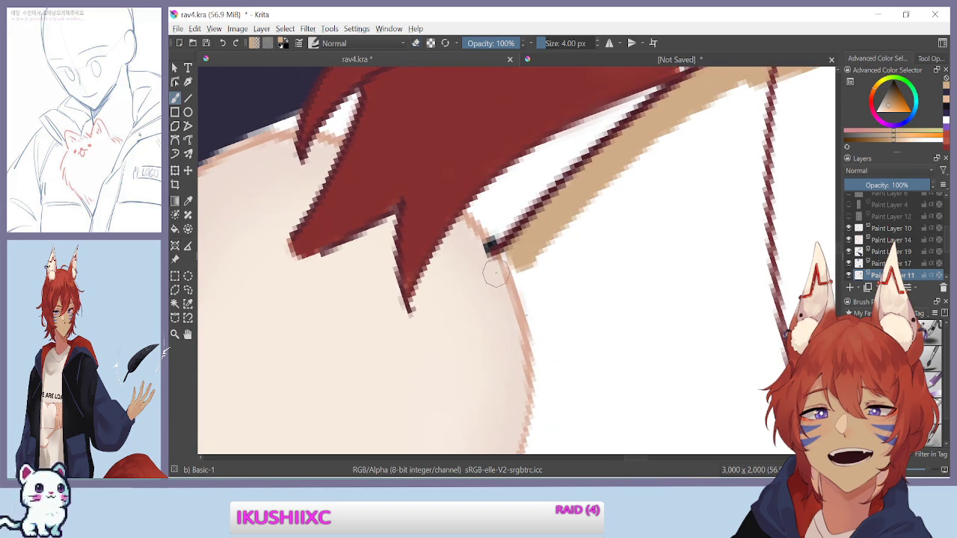
pyautogui.moveTo(508, 257)
pyautogui.mouseDown()
pyautogui.moveTo(537, 293)
pyautogui.moveTo(533, 282)
pyautogui.moveTo(549, 326)
pyautogui.mouseUp()
pyautogui.hotkey('ctrl', 'z')
pyautogui.moveTo(542, 289); pyautogui.dragTo(560, 210)
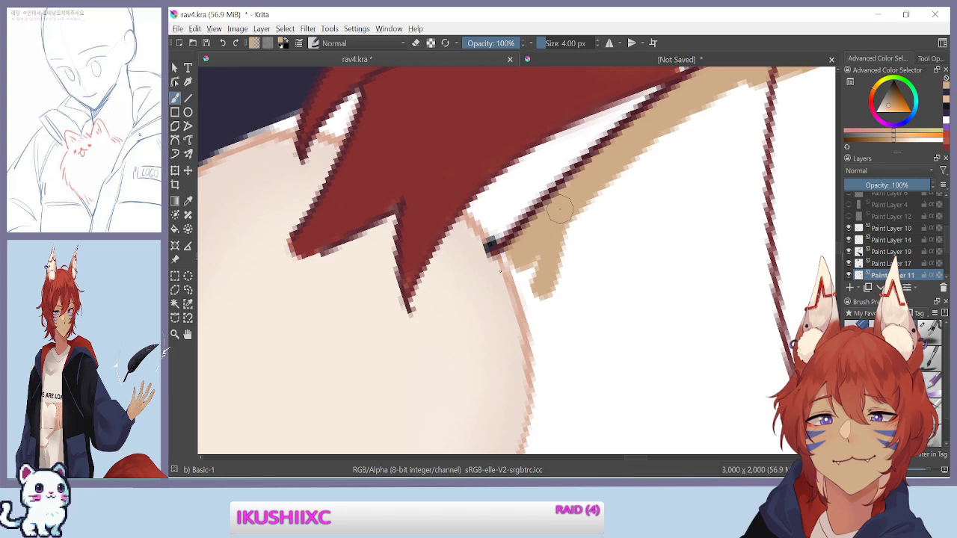
pyautogui.hotkey('ctrl', 'z')
pyautogui.moveTo(532, 258)
pyautogui.mouseDown()
pyautogui.moveTo(544, 329)
pyautogui.moveTo(520, 262)
pyautogui.moveTo(548, 343)
pyautogui.moveTo(547, 382)
pyautogui.moveTo(546, 205)
pyautogui.moveTo(555, 182)
pyautogui.mouseUp()
pyautogui.moveTo(388, 210); pyautogui.dragTo(379, 274)
pyautogui.moveTo(438, 307)
pyautogui.mouseDown()
pyautogui.moveTo(438, 278)
pyautogui.moveTo(475, 296)
pyautogui.moveTo(445, 277)
pyautogui.mouseUp()
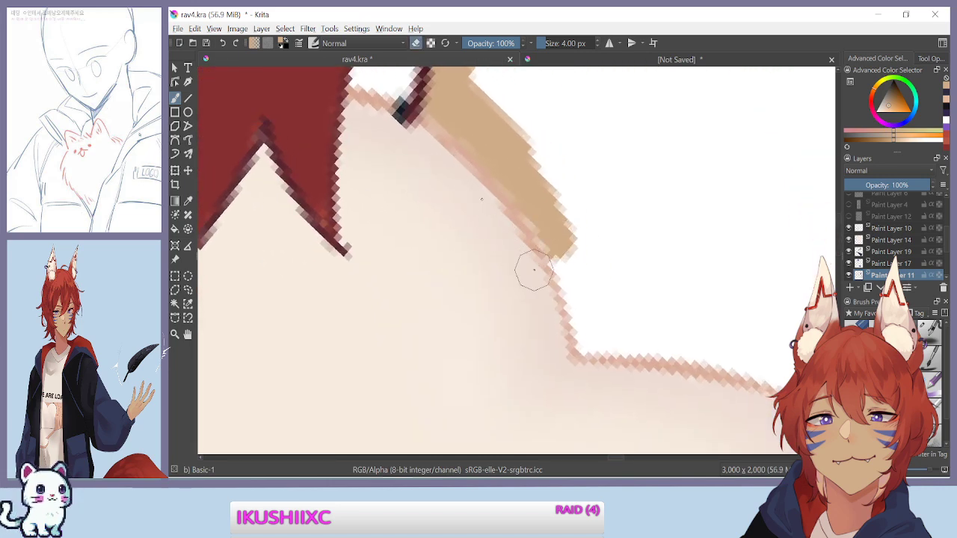
pyautogui.moveTo(514, 158)
pyautogui.mouseDown()
pyautogui.moveTo(557, 212)
pyautogui.moveTo(571, 249)
pyautogui.mouseUp()
# Set the brush size to 1 px and paint tan along the cream shape's outline into its central notch
pyautogui.press('[')
pyautogui.press('[')
pyautogui.hotkey('ctrl', '+')
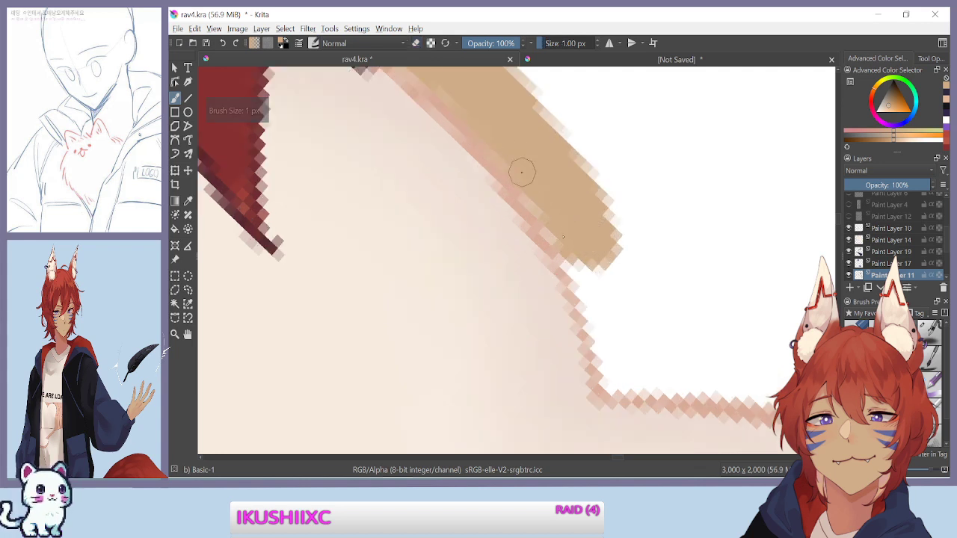
pyautogui.moveTo(576, 264); pyautogui.dragTo(596, 290)
pyautogui.moveTo(572, 247)
pyautogui.mouseDown()
pyautogui.moveTo(614, 377)
pyautogui.moveTo(608, 358)
pyautogui.moveTo(442, 275)
pyautogui.moveTo(415, 308)
pyautogui.moveTo(439, 398)
pyautogui.moveTo(426, 374)
pyautogui.moveTo(416, 237)
pyautogui.moveTo(394, 339)
pyautogui.moveTo(380, 134)
pyautogui.moveTo(344, 182)
pyautogui.moveTo(354, 222)
pyautogui.mouseUp()
pyautogui.moveTo(499, 209); pyautogui.dragTo(491, 280)
pyautogui.moveTo(375, 374); pyautogui.dragTo(372, 231)
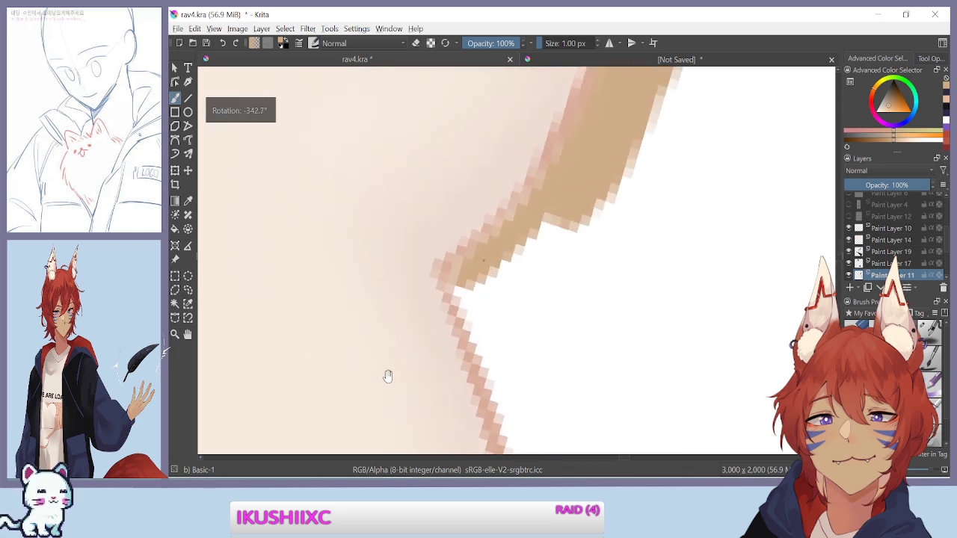
pyautogui.moveTo(387, 375); pyautogui.dragTo(396, 283)
# Paint tan with the 1 px brush from the cream chest shape's central notch down the outline of its other lobe
pyautogui.moveTo(487, 196); pyautogui.dragTo(491, 248)
pyautogui.moveTo(474, 215); pyautogui.dragTo(512, 321)
pyautogui.moveTo(486, 250); pyautogui.dragTo(514, 348)
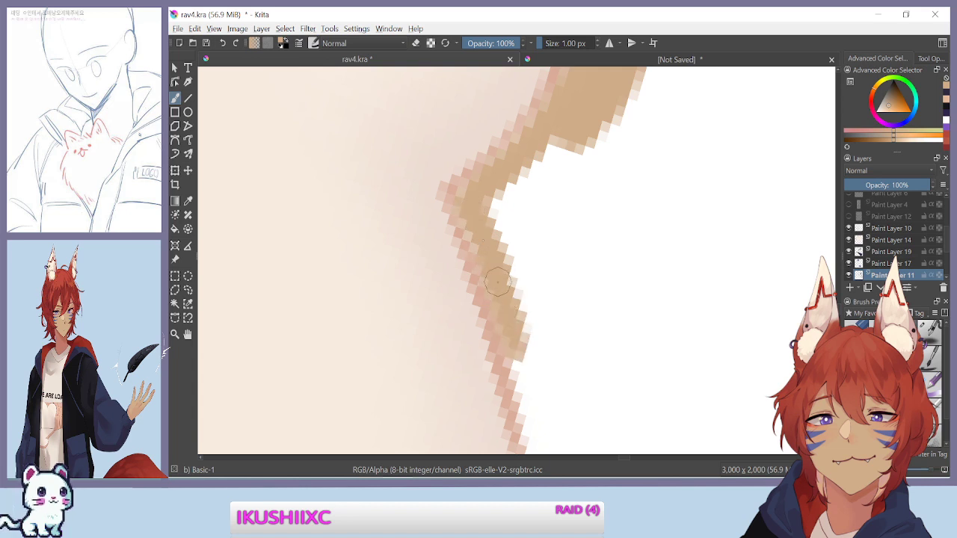
pyautogui.moveTo(486, 269)
pyautogui.mouseDown()
pyautogui.moveTo(448, 124)
pyautogui.moveTo(483, 250)
pyautogui.mouseUp()
pyautogui.moveTo(472, 203); pyautogui.dragTo(496, 342)
pyautogui.moveTo(486, 266); pyautogui.dragTo(483, 128)
pyautogui.moveTo(491, 169); pyautogui.dragTo(498, 236)
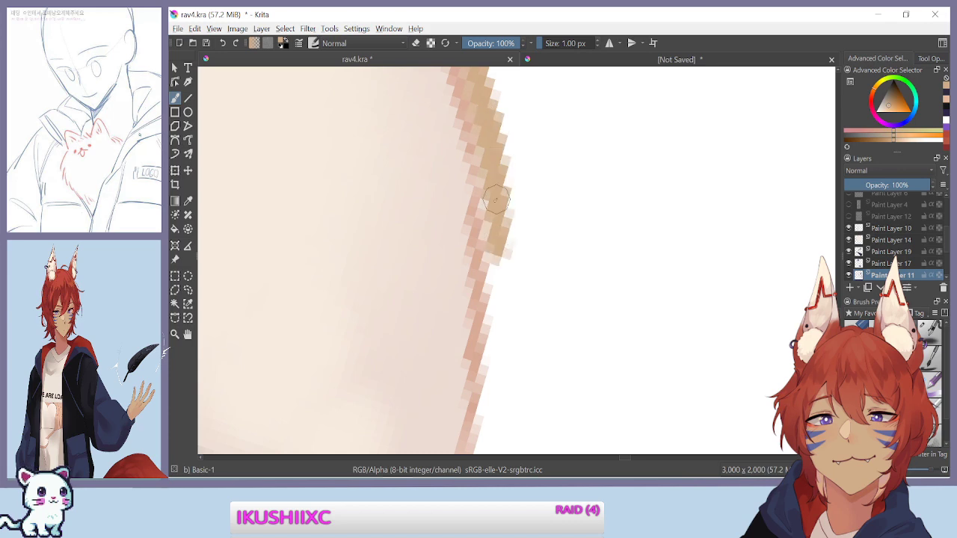
# Extend and thicken the tan strip around the widest curve of the cream lobe, towards the dark jacket edge
pyautogui.press('-')
pyautogui.press('-')
pyautogui.press('-')
pyautogui.press('-')
pyautogui.press('-')
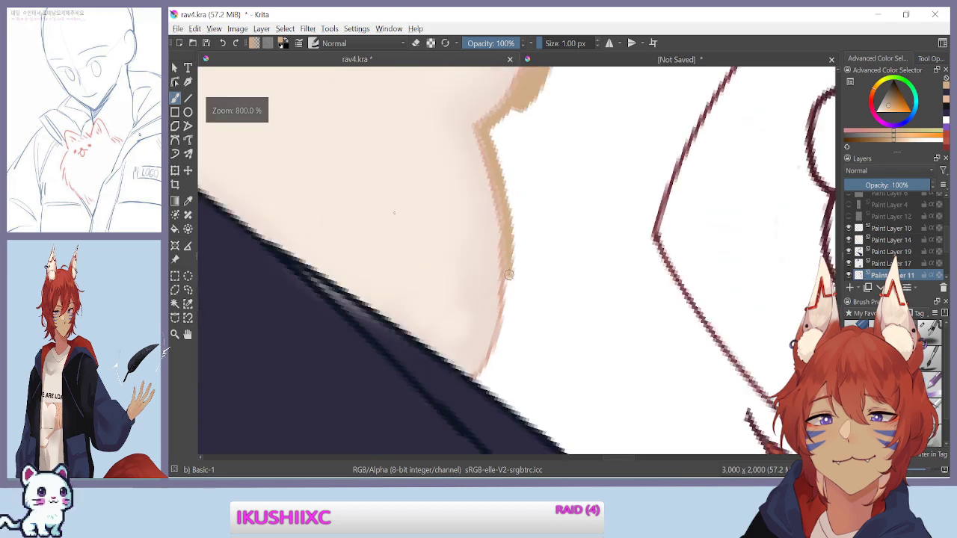
pyautogui.press('+')
pyautogui.press('+')
pyautogui.press('+')
pyautogui.press('+')
pyautogui.moveTo(414, 381); pyautogui.dragTo(448, 430)
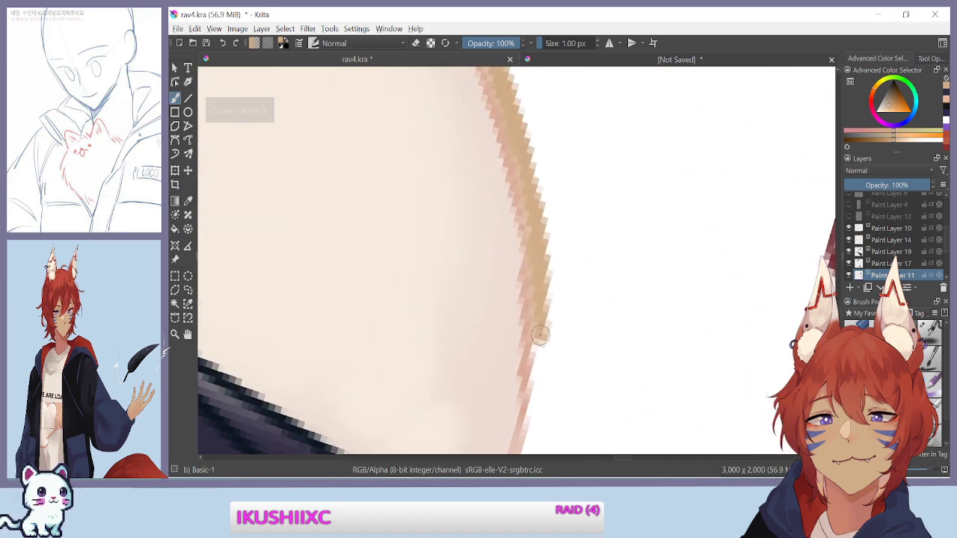
pyautogui.moveTo(508, 152); pyautogui.dragTo(522, 219)
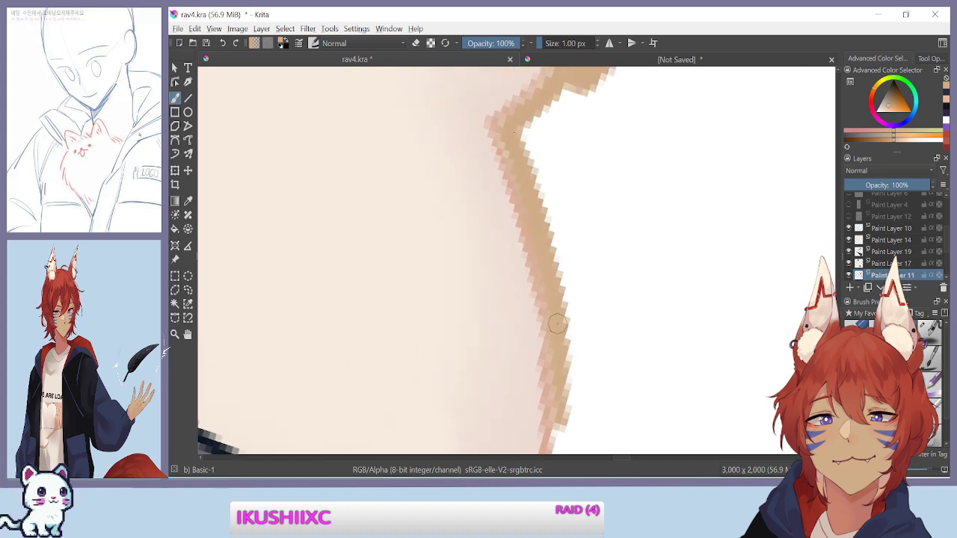
pyautogui.moveTo(510, 211); pyautogui.dragTo(494, 94)
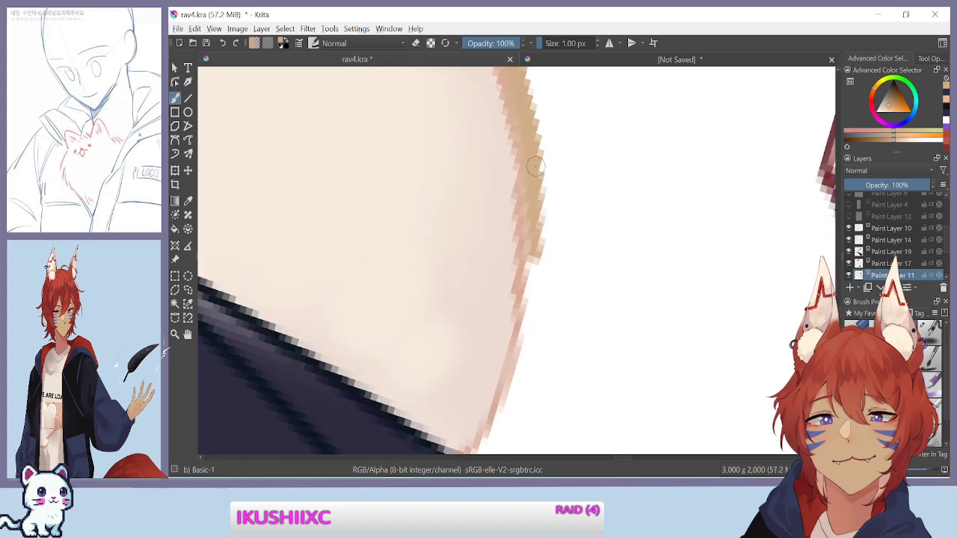
pyautogui.moveTo(536, 169); pyautogui.dragTo(534, 300)
pyautogui.moveTo(535, 222); pyautogui.dragTo(535, 326)
pyautogui.moveTo(536, 256)
pyautogui.mouseDown()
pyautogui.moveTo(530, 351)
pyautogui.moveTo(533, 319)
pyautogui.mouseUp()
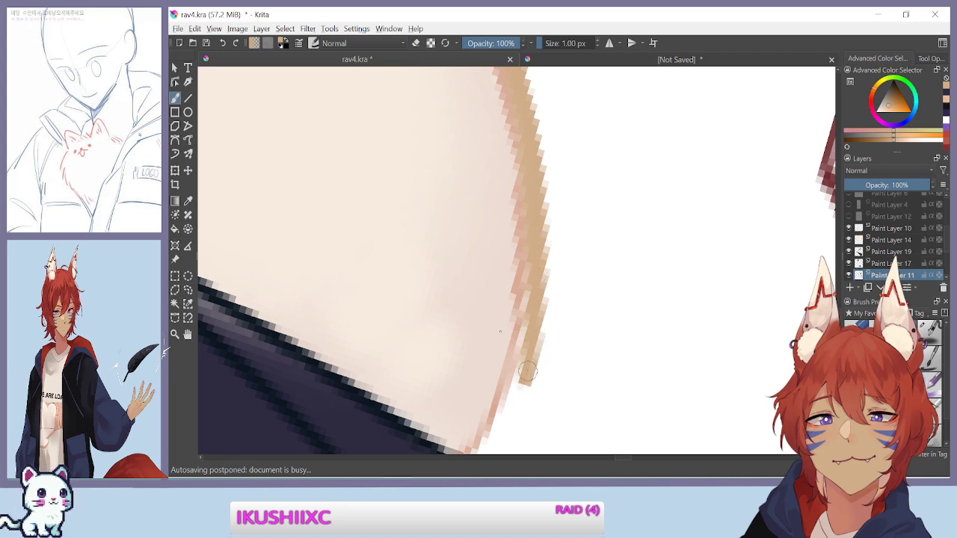
# Finish the tan strip along the cream lobe's outline where it meets the dark jacket edge
pyautogui.moveTo(400, 288); pyautogui.dragTo(454, 218)
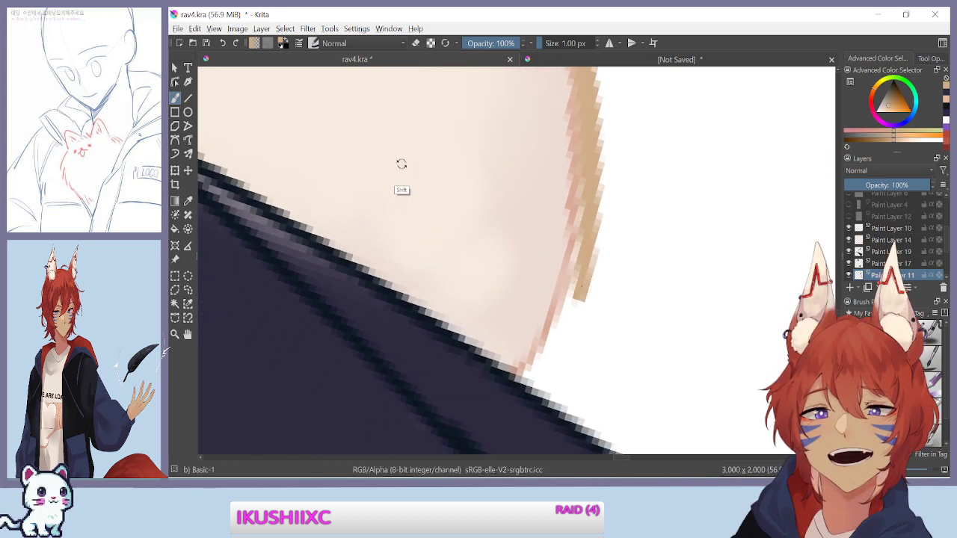
pyautogui.moveTo(399, 163); pyautogui.dragTo(385, 217)
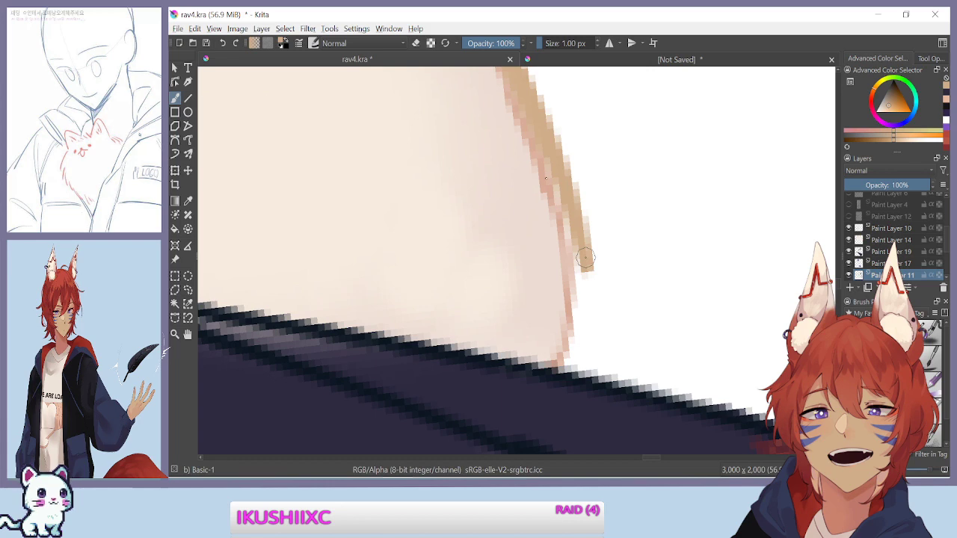
pyautogui.moveTo(583, 266)
pyautogui.mouseDown()
pyautogui.moveTo(574, 360)
pyautogui.moveTo(580, 331)
pyautogui.moveTo(488, 212)
pyautogui.moveTo(400, 231)
pyautogui.moveTo(381, 325)
pyautogui.moveTo(442, 208)
pyautogui.mouseUp()
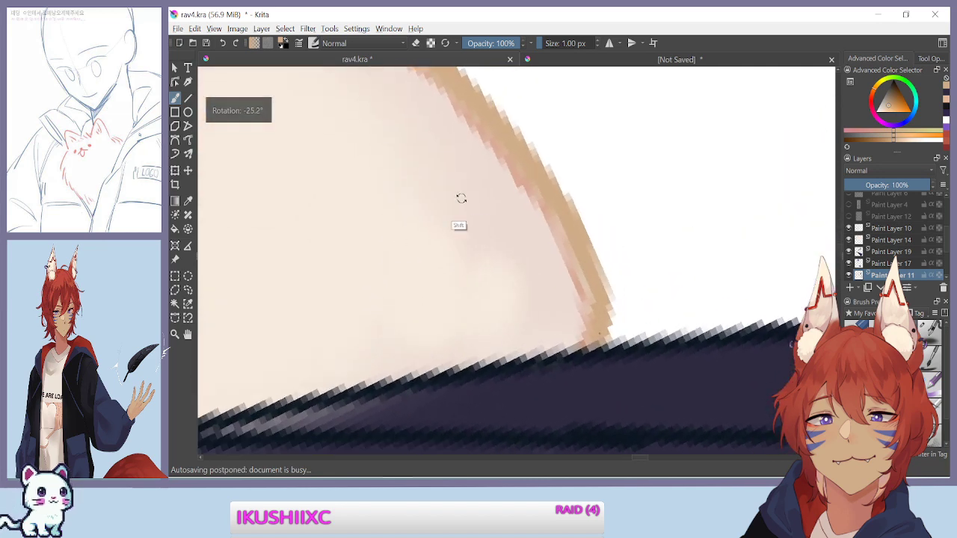
pyautogui.moveTo(583, 277); pyautogui.dragTo(590, 301)
pyautogui.moveTo(419, 202)
pyautogui.mouseDown()
pyautogui.moveTo(397, 221)
pyautogui.moveTo(415, 333)
pyautogui.mouseUp()
pyautogui.press('-')
pyautogui.press('-')
pyautogui.press('-')
pyautogui.press('-')
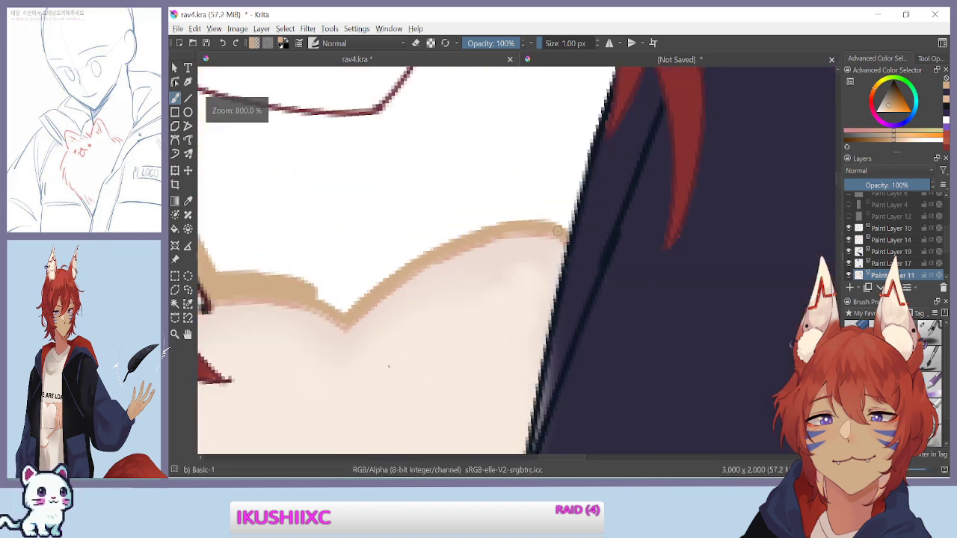
# Thicken the tan beside the cream shape's central notch to smooth the step between the two strips
pyautogui.press('+')
pyautogui.press('+')
pyautogui.press('+')
pyautogui.moveTo(327, 396); pyautogui.dragTo(475, 395)
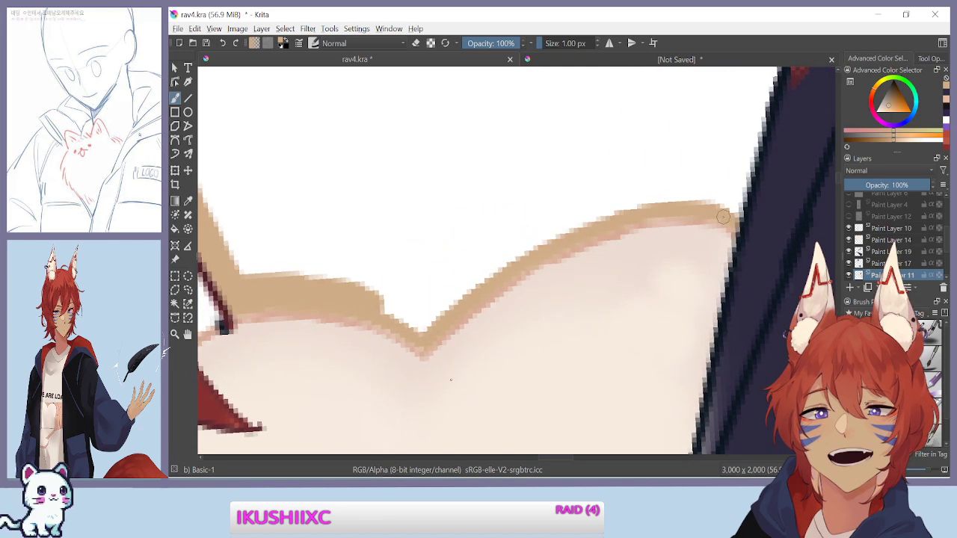
pyautogui.moveTo(328, 380)
pyautogui.mouseDown()
pyautogui.moveTo(322, 398)
pyautogui.moveTo(352, 196)
pyautogui.mouseUp()
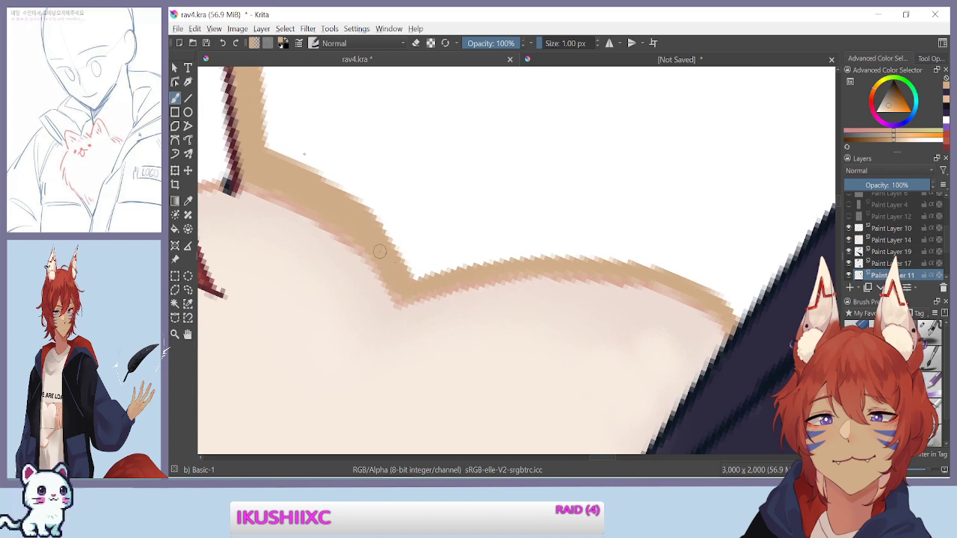
pyautogui.moveTo(271, 271); pyautogui.dragTo(404, 368)
pyautogui.hotkey('ctrl', '-')
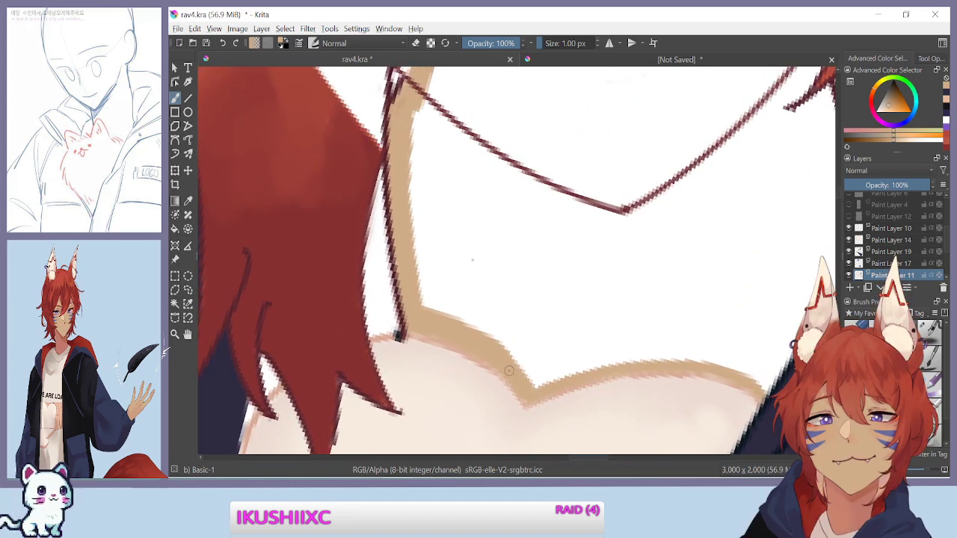
# Paint a tan strip up the dark jacket edge from the cream lobe towards the red hair, undoing an imprecise stroke
pyautogui.moveTo(508, 370); pyautogui.dragTo(582, 233)
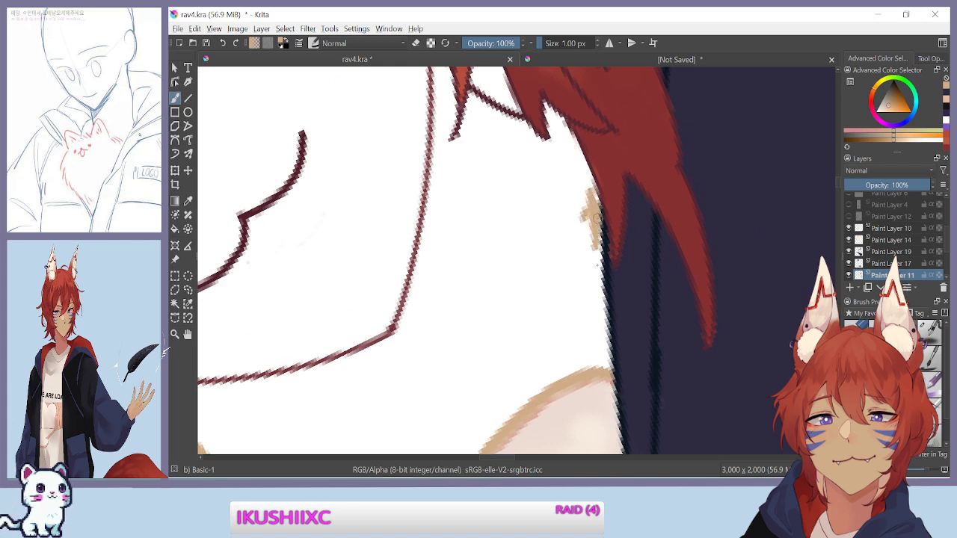
pyautogui.moveTo(598, 293); pyautogui.dragTo(606, 349)
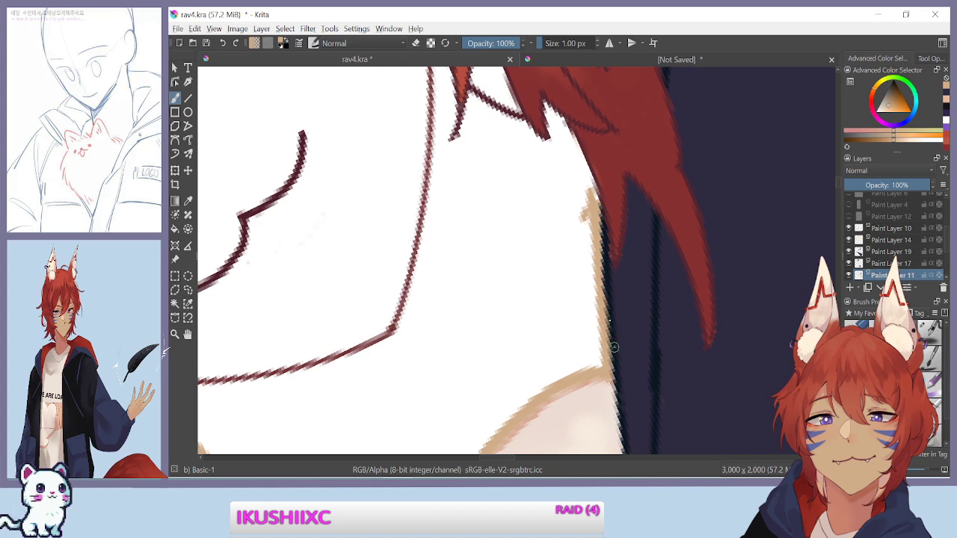
pyautogui.hotkey('ctrl', 'z')
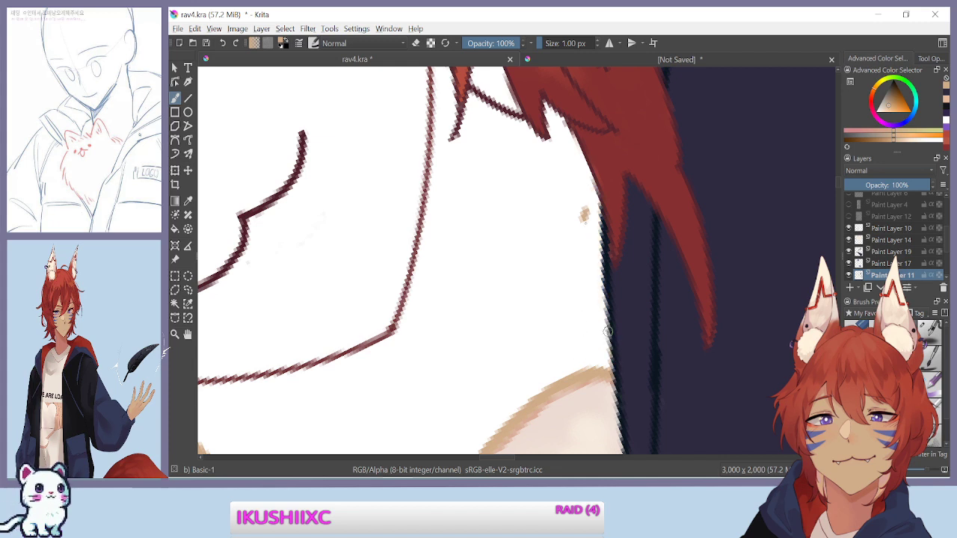
pyautogui.moveTo(594, 213)
pyautogui.mouseDown()
pyautogui.moveTo(605, 363)
pyautogui.moveTo(590, 307)
pyautogui.mouseUp()
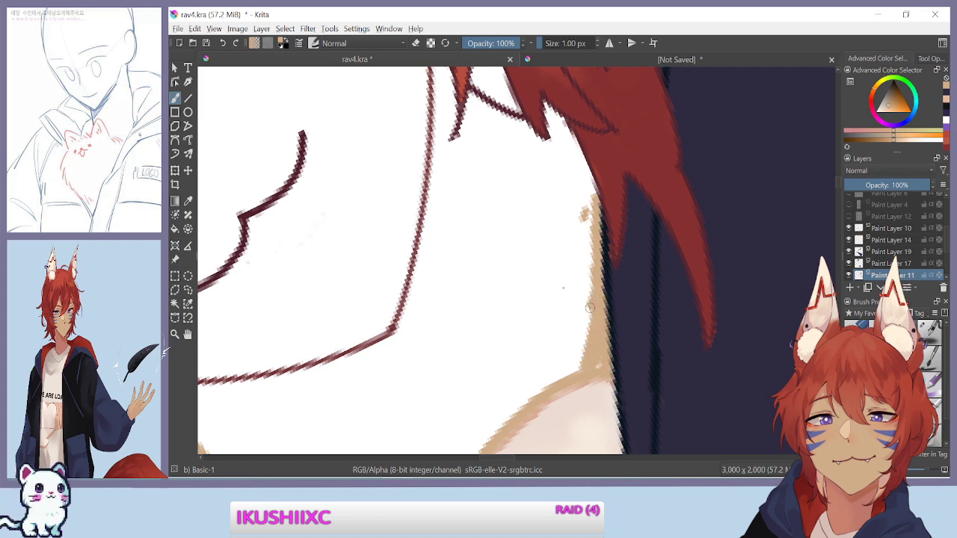
# Extend the tan along the edge of the red hair up to the gap between its tips, using several parallel strokes
pyautogui.moveTo(548, 107); pyautogui.dragTo(598, 193)
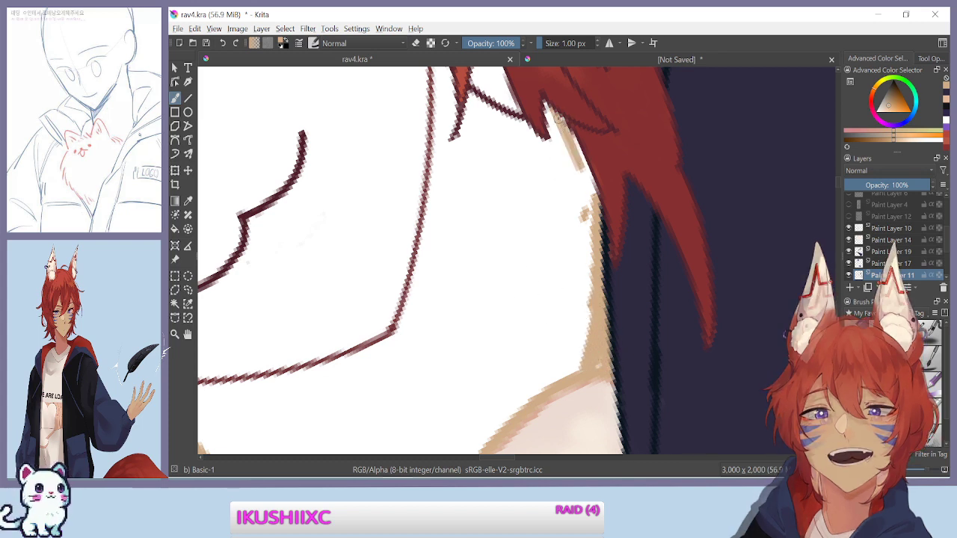
pyautogui.moveTo(550, 118); pyautogui.dragTo(591, 235)
pyautogui.moveTo(552, 142); pyautogui.dragTo(589, 238)
pyautogui.moveTo(555, 169); pyautogui.dragTo(589, 254)
pyautogui.moveTo(542, 142); pyautogui.dragTo(563, 197)
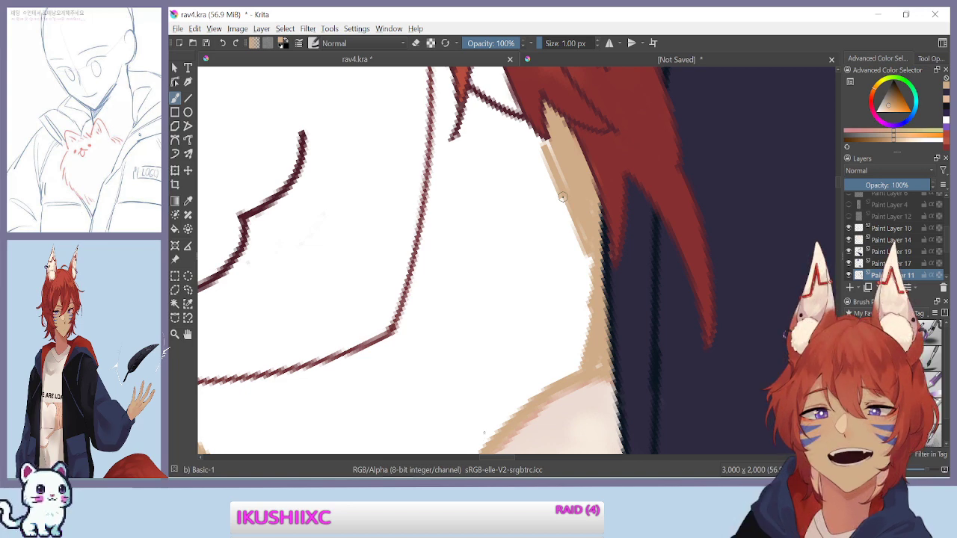
# Widen the tan beside the hair and jacket edge and join it to the strip along the cream lobe
pyautogui.moveTo(355, 245); pyautogui.dragTo(370, 341)
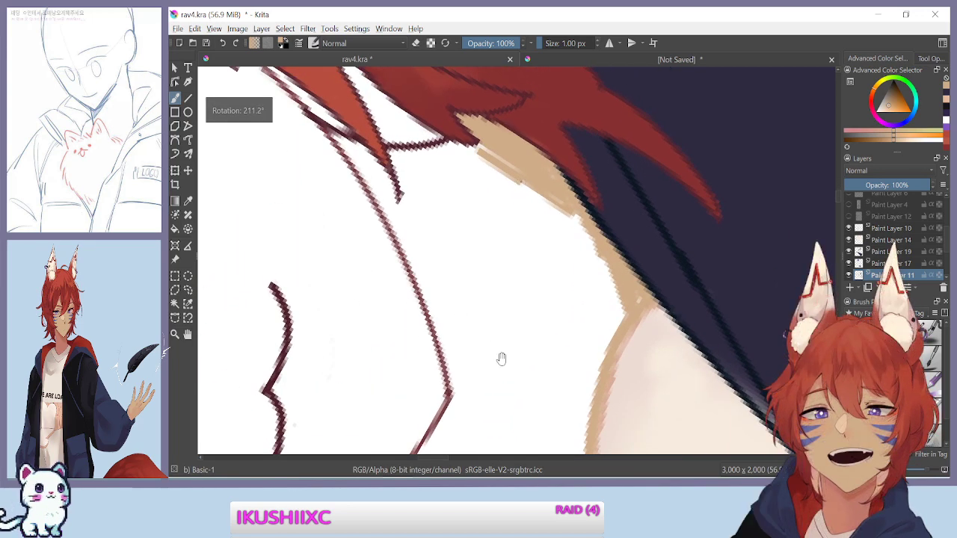
pyautogui.moveTo(495, 349); pyautogui.dragTo(482, 285)
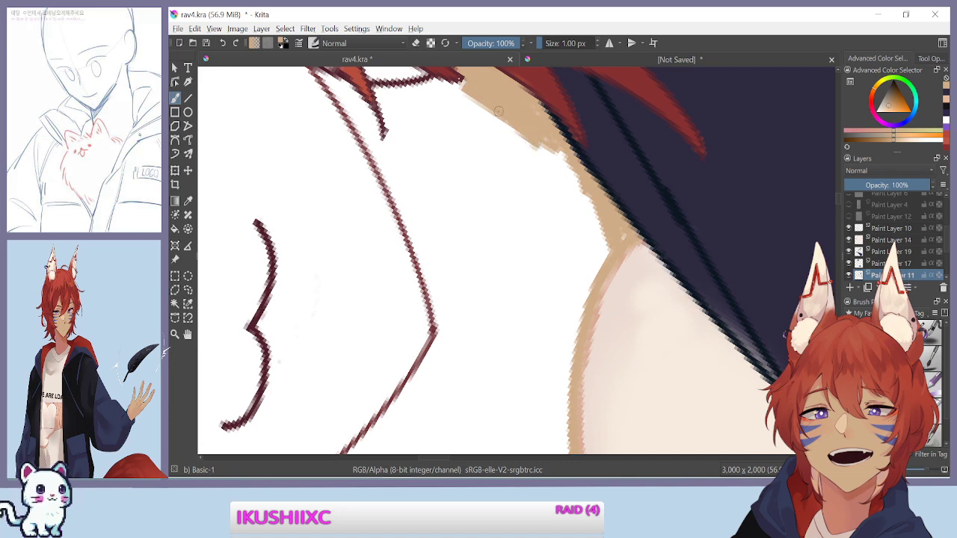
pyautogui.moveTo(555, 152); pyautogui.dragTo(564, 182)
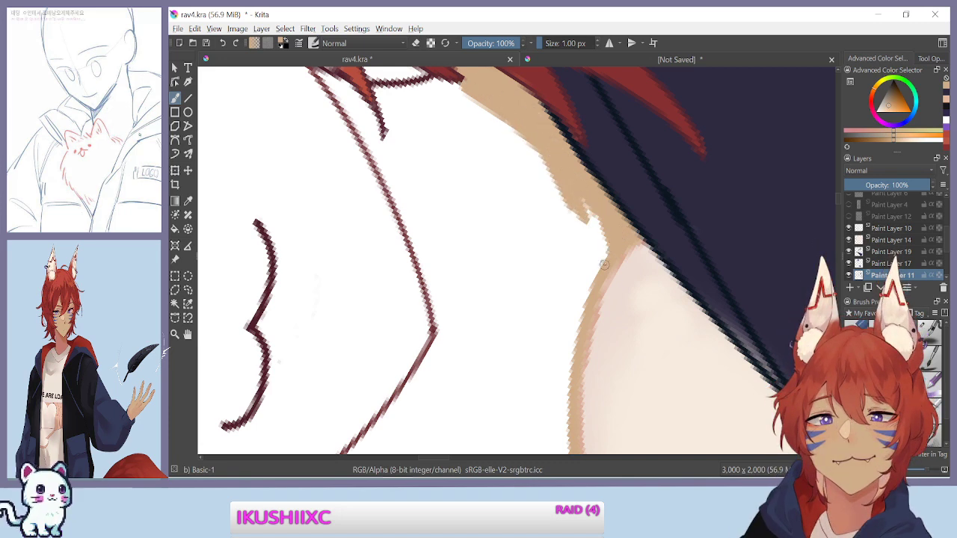
pyautogui.moveTo(604, 270); pyautogui.dragTo(591, 220)
pyautogui.moveTo(597, 256); pyautogui.dragTo(595, 239)
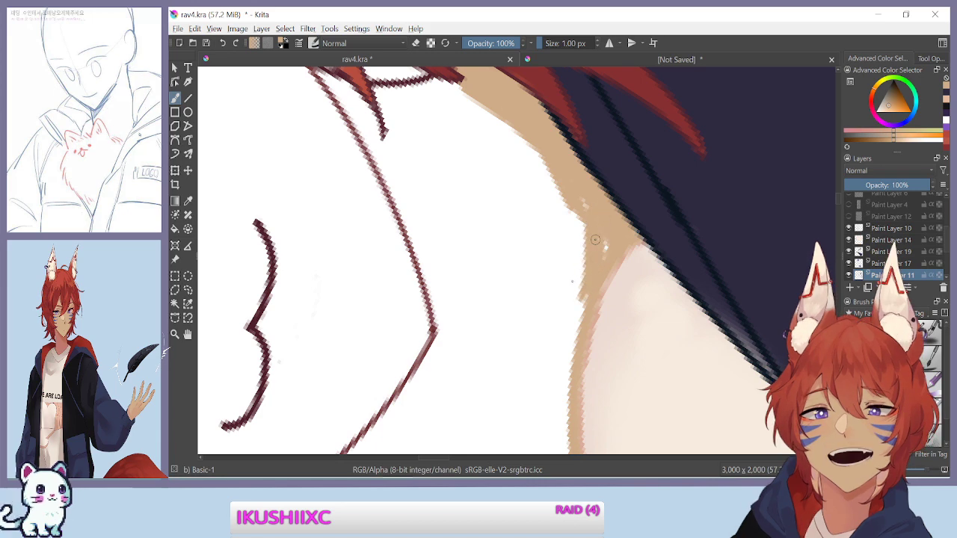
pyautogui.hotkey('ctrl', 'z')
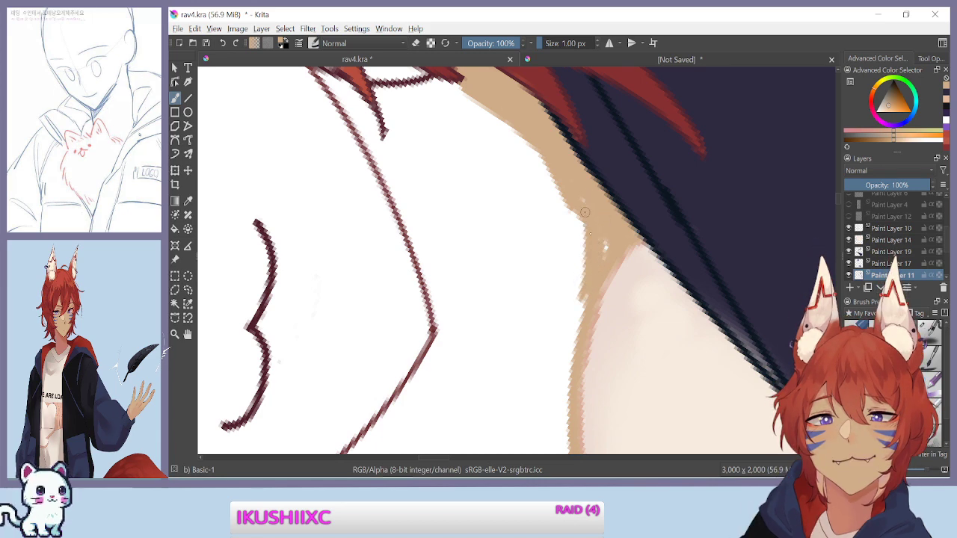
pyautogui.moveTo(585, 302)
pyautogui.mouseDown()
pyautogui.moveTo(579, 221)
pyautogui.moveTo(549, 169)
pyautogui.moveTo(569, 268)
pyautogui.mouseUp()
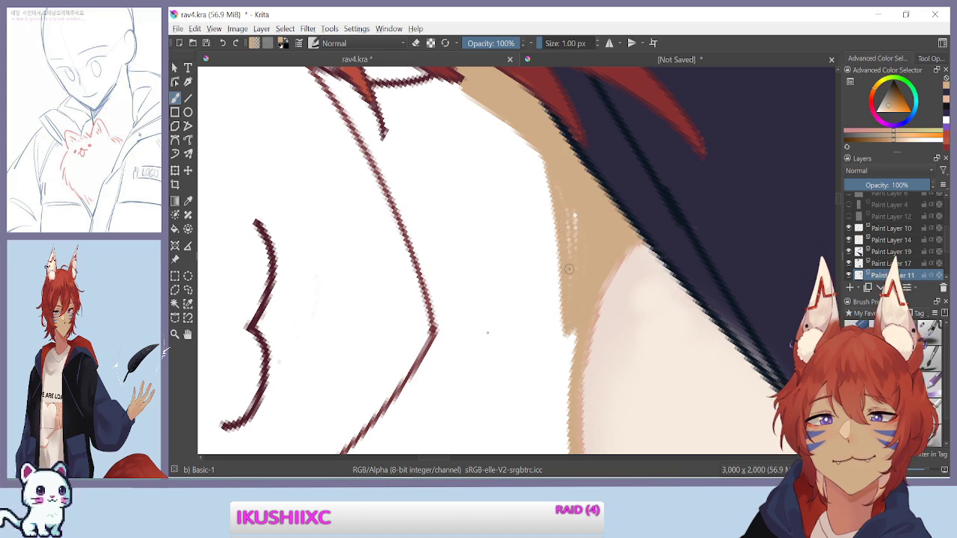
# Enlarge the brush to 8 px and fill the neck area between the jaw line and the cream chest shape with tan
pyautogui.press(']')
pyautogui.press(']')
pyautogui.press(']')
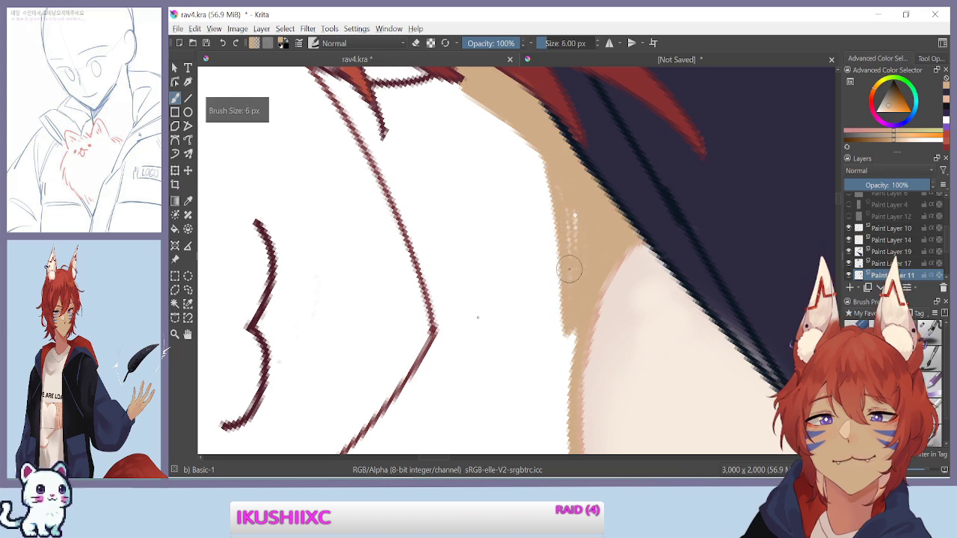
pyautogui.moveTo(488, 88)
pyautogui.mouseDown()
pyautogui.moveTo(555, 198)
pyautogui.moveTo(569, 329)
pyautogui.moveTo(567, 320)
pyautogui.moveTo(557, 330)
pyautogui.moveTo(556, 264)
pyautogui.moveTo(495, 126)
pyautogui.moveTo(508, 153)
pyautogui.moveTo(491, 129)
pyautogui.moveTo(504, 306)
pyautogui.moveTo(488, 284)
pyautogui.moveTo(466, 313)
pyautogui.moveTo(400, 167)
pyautogui.moveTo(400, 178)
pyautogui.moveTo(444, 306)
pyautogui.moveTo(460, 334)
pyautogui.moveTo(451, 297)
pyautogui.moveTo(463, 300)
pyautogui.moveTo(493, 391)
pyautogui.moveTo(523, 309)
pyautogui.moveTo(538, 319)
pyautogui.moveTo(560, 411)
pyautogui.mouseUp()
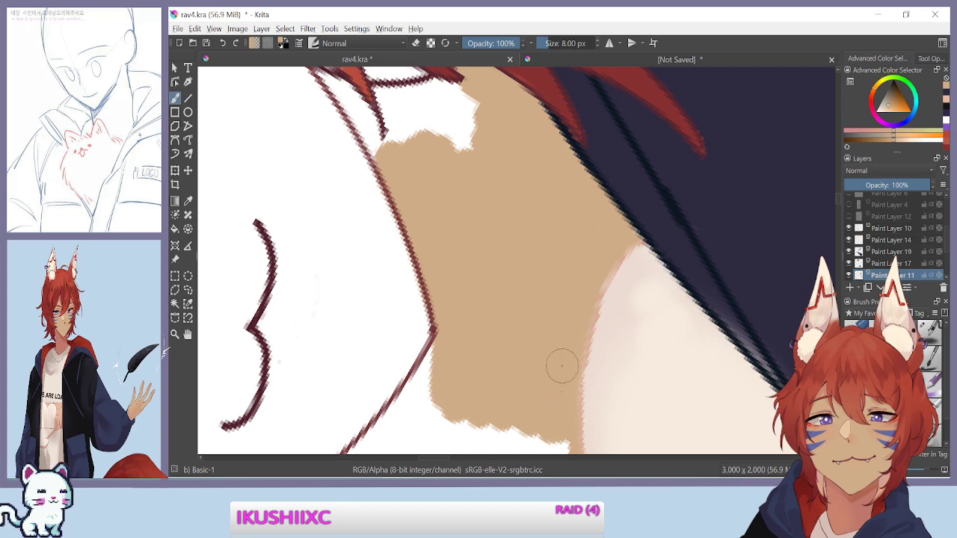
pyautogui.moveTo(513, 303)
pyautogui.mouseDown()
pyautogui.moveTo(511, 312)
pyautogui.moveTo(492, 96)
pyautogui.mouseUp()
pyautogui.moveTo(528, 190)
pyautogui.mouseDown()
pyautogui.moveTo(541, 233)
pyautogui.moveTo(517, 272)
pyautogui.moveTo(506, 266)
pyautogui.moveTo(496, 195)
pyautogui.moveTo(465, 314)
pyautogui.moveTo(420, 373)
pyautogui.moveTo(418, 259)
pyautogui.mouseUp()
pyautogui.hotkey('ctrl', 'z')
pyautogui.moveTo(453, 162)
pyautogui.mouseDown()
pyautogui.moveTo(446, 233)
pyautogui.moveTo(433, 215)
pyautogui.moveTo(459, 251)
pyautogui.moveTo(463, 305)
pyautogui.moveTo(475, 317)
pyautogui.moveTo(516, 224)
pyautogui.moveTo(525, 261)
pyautogui.moveTo(538, 235)
pyautogui.mouseUp()
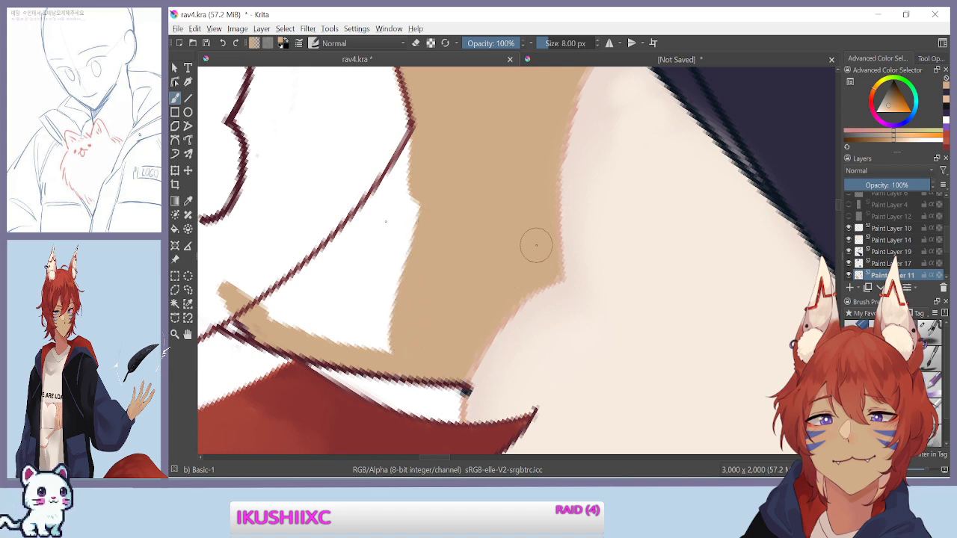
# Fill the remaining white neck area beside the neck line with tan and carry it over the jaw line onto the lower face
pyautogui.moveTo(354, 257)
pyautogui.mouseDown()
pyautogui.moveTo(376, 205)
pyautogui.moveTo(429, 142)
pyautogui.moveTo(401, 175)
pyautogui.moveTo(445, 371)
pyautogui.moveTo(498, 242)
pyautogui.moveTo(414, 201)
pyautogui.moveTo(531, 139)
pyautogui.mouseUp()
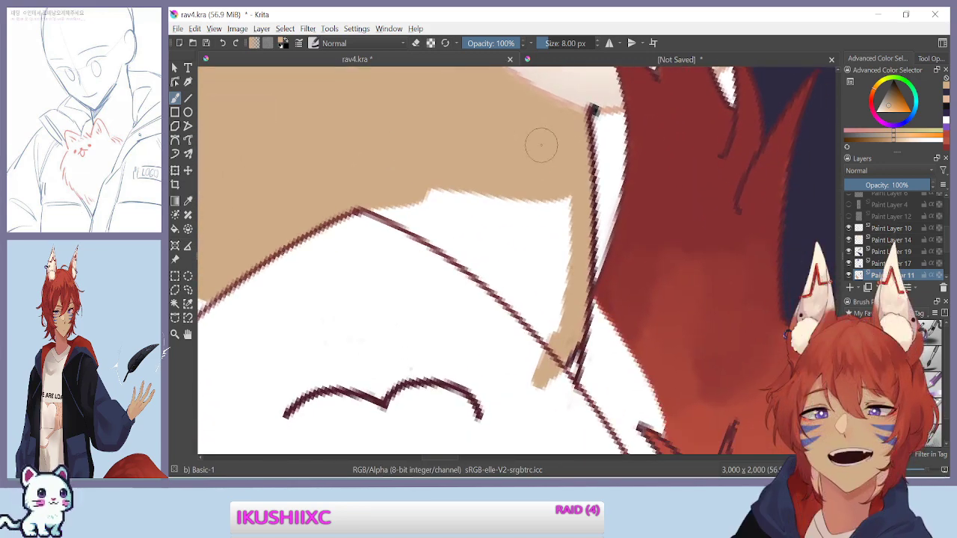
pyautogui.moveTo(563, 204)
pyautogui.mouseDown()
pyautogui.moveTo(557, 329)
pyautogui.moveTo(534, 359)
pyautogui.moveTo(474, 202)
pyautogui.moveTo(441, 322)
pyautogui.mouseUp()
pyautogui.moveTo(402, 151)
pyautogui.mouseDown()
pyautogui.moveTo(367, 182)
pyautogui.moveTo(316, 304)
pyautogui.moveTo(451, 86)
pyautogui.moveTo(591, 164)
pyautogui.moveTo(361, 128)
pyautogui.moveTo(325, 187)
pyautogui.moveTo(624, 115)
pyautogui.mouseUp()
pyautogui.moveTo(498, 163); pyautogui.dragTo(494, 359)
pyautogui.moveTo(491, 307); pyautogui.dragTo(488, 205)
pyautogui.hotkey('ctrl', 'z')
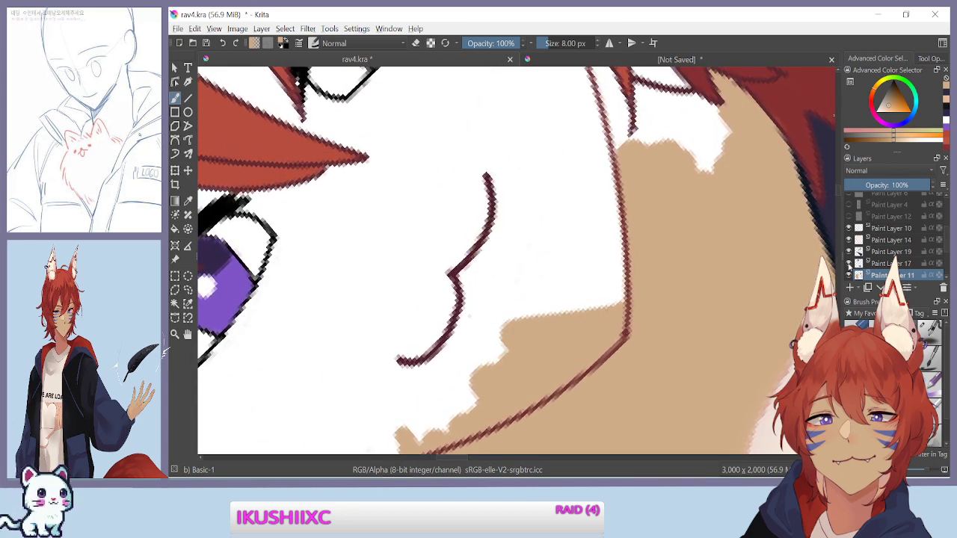
# Toggle the visibility of Paint Layer 11 off and on to check which artwork it contains
pyautogui.click(849, 276)
pyautogui.click(849, 276)
pyautogui.click(849, 276)
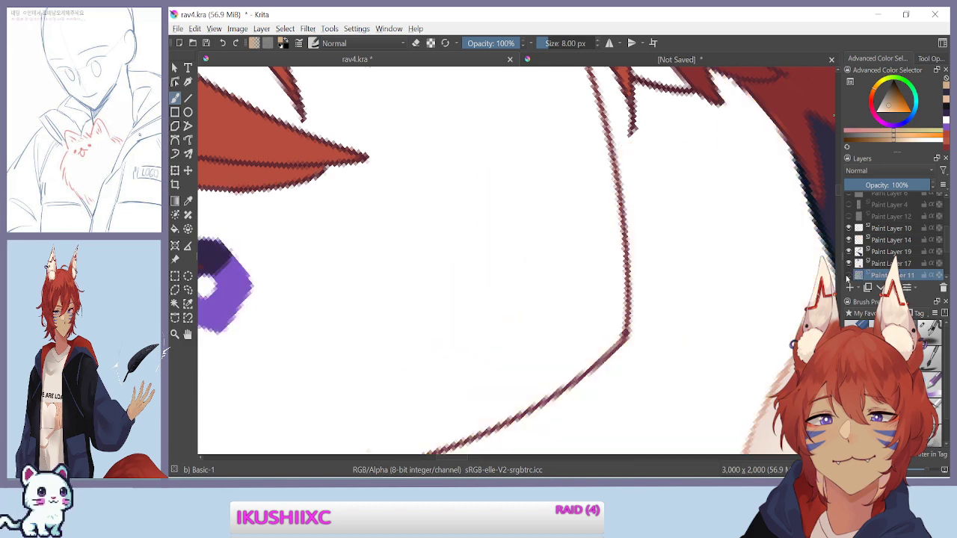
pyautogui.click(849, 276)
pyautogui.click(848, 276)
pyautogui.click(849, 276)
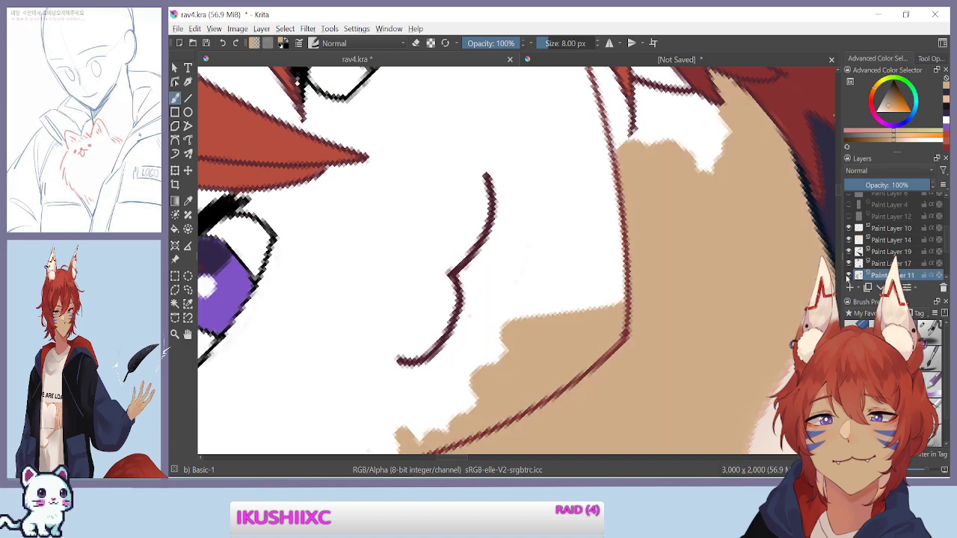
# Undo the tan neck and lower-face fill on Paint Layer 11, along with the strips beside the hair, jacket and cream lobe
pyautogui.hotkey('ctrl', 'z')
pyautogui.hotkey('ctrl', 'z')
pyautogui.hotkey('ctrl', 'z')
pyautogui.hotkey('ctrl', 'z')
pyautogui.hotkey('ctrl', 'z')
pyautogui.hotkey('ctrl', 'z')
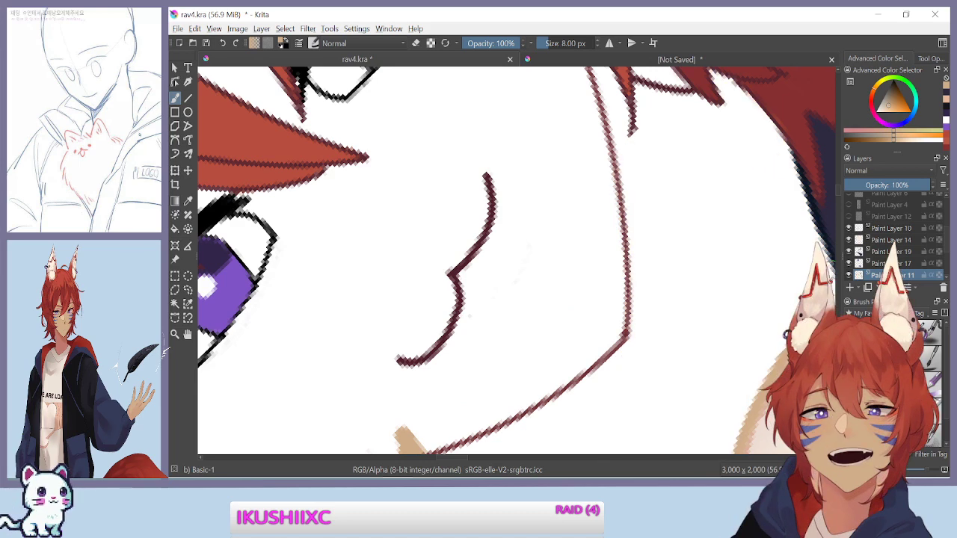
pyautogui.scroll(-4, 362, 231)
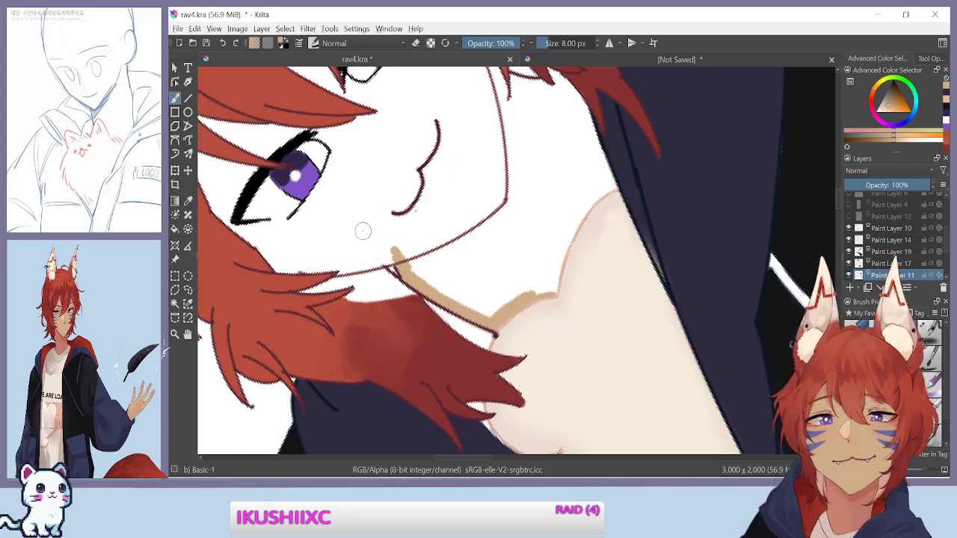
# Undo the remaining tan strokes along the neck line and the top of the cream chest shape
pyautogui.click(222, 43)
pyautogui.click(222, 43)
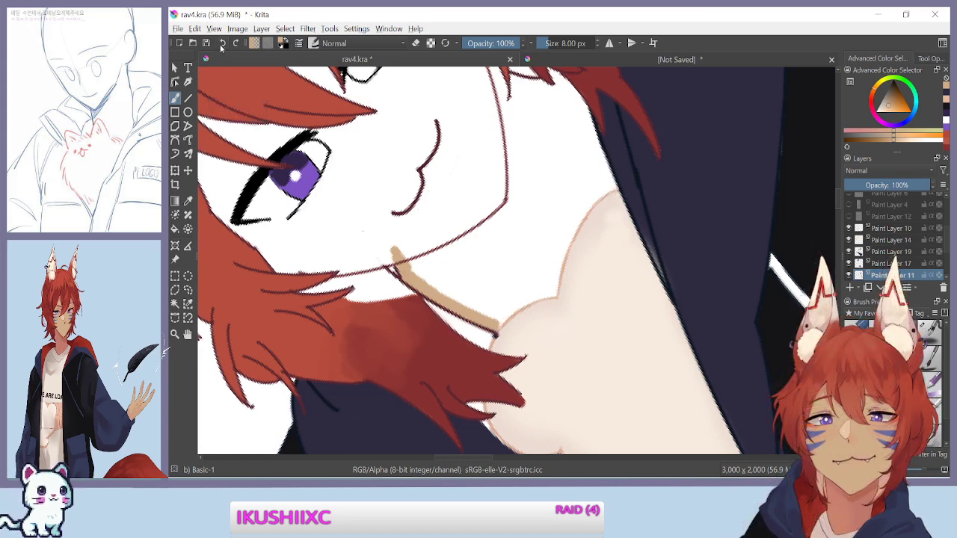
pyautogui.click(222, 43)
pyautogui.click(222, 43)
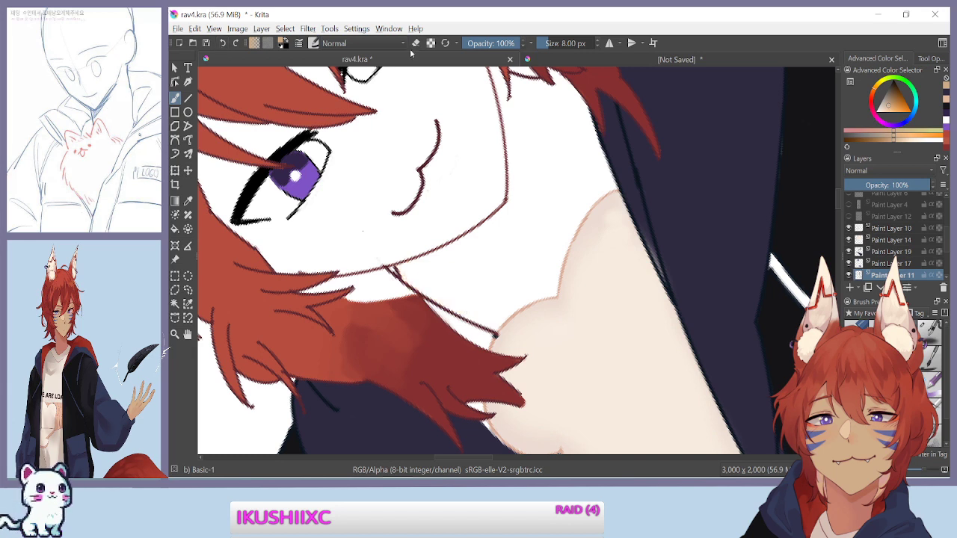
# Toggle the visibility of Paint Layer 11 to check which artwork it holds
pyautogui.click(850, 275)
pyautogui.click(849, 276)
pyautogui.click(849, 276)
pyautogui.click(850, 277)
pyautogui.scroll(-1, 880, 275)
# Check the contents of Paint Layers 13 and 11 by toggling their visibility, and add a new paint layer directly above Paint Layer 13
pyautogui.click(880, 258)
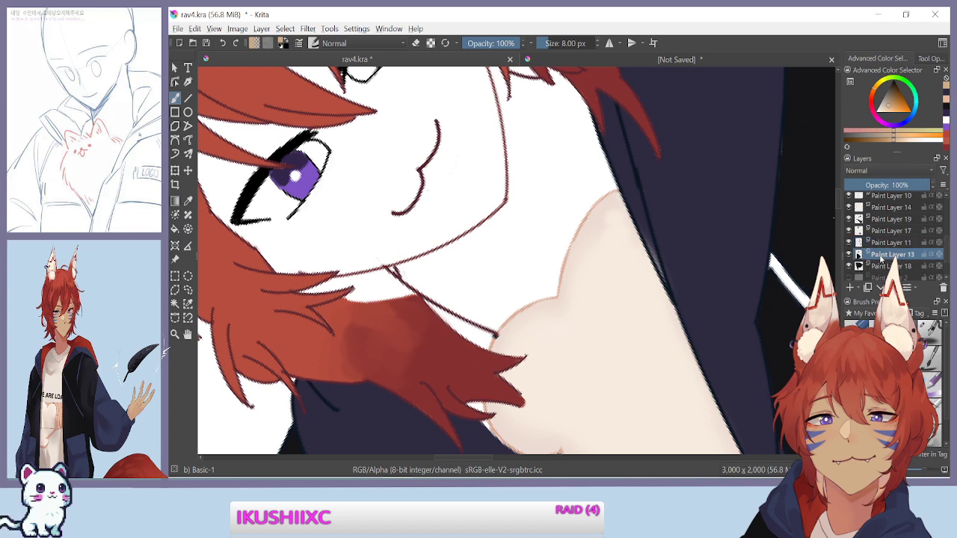
pyautogui.click(849, 254)
pyautogui.click(849, 254)
pyautogui.scroll(-1, 856, 280)
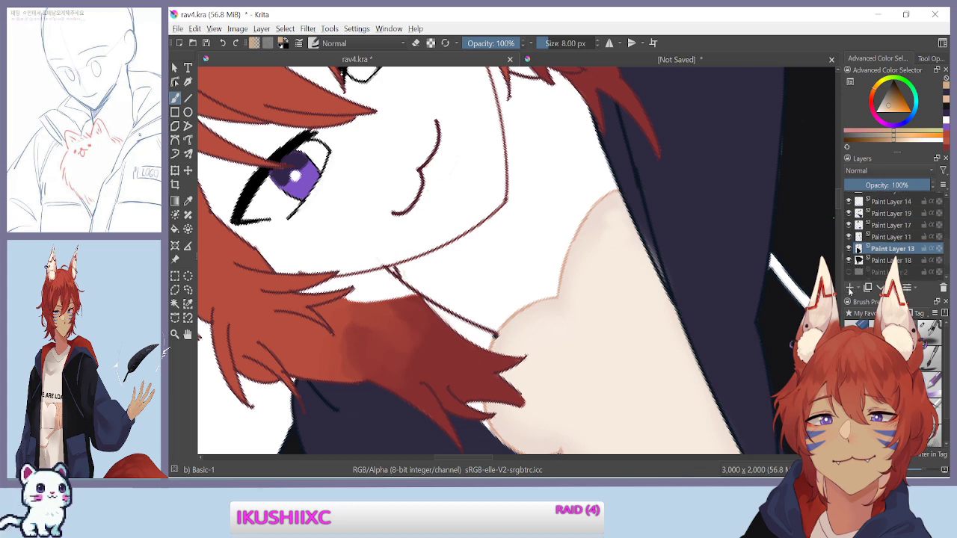
pyautogui.scroll(-3, 850, 264)
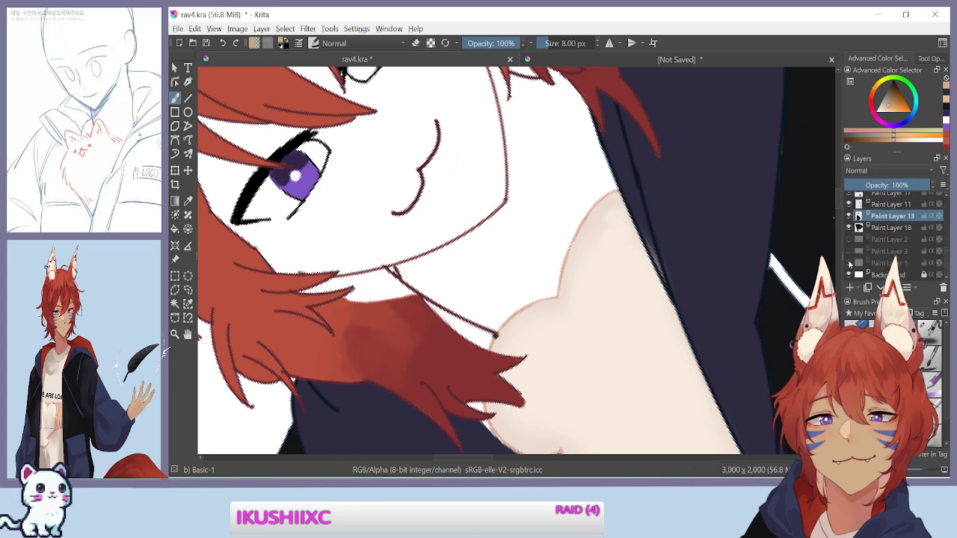
pyautogui.scroll(3, 860, 269)
pyautogui.click(848, 237)
pyautogui.click(849, 237)
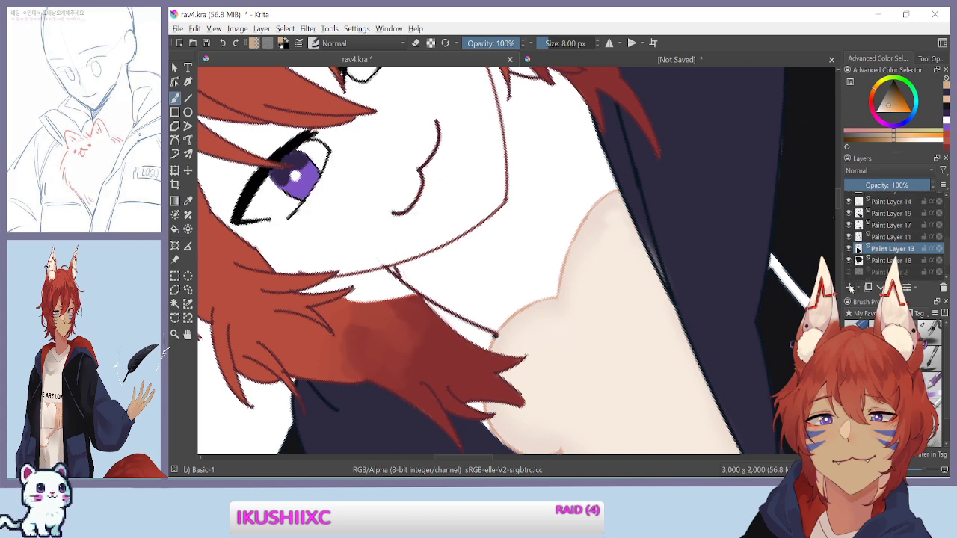
pyautogui.click(851, 288)
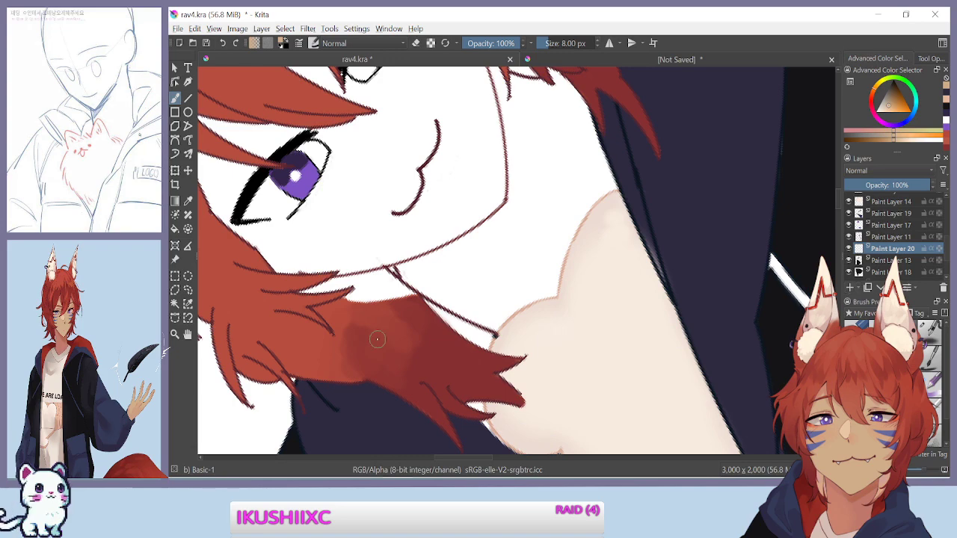
# Sample the shaded salmon-brown skin colour from the character's neck in the reference image and return to rav4.kra
pyautogui.scroll(1, 378, 340)
pyautogui.moveTo(343, 376); pyautogui.dragTo(354, 180)
pyautogui.moveTo(401, 233); pyautogui.dragTo(322, 303)
pyautogui.hotkey('ctrl', 'Tab')
pyautogui.hotkey('ctrl', '+')
pyautogui.hotkey('ctrl', '+')
pyautogui.click(628, 345)
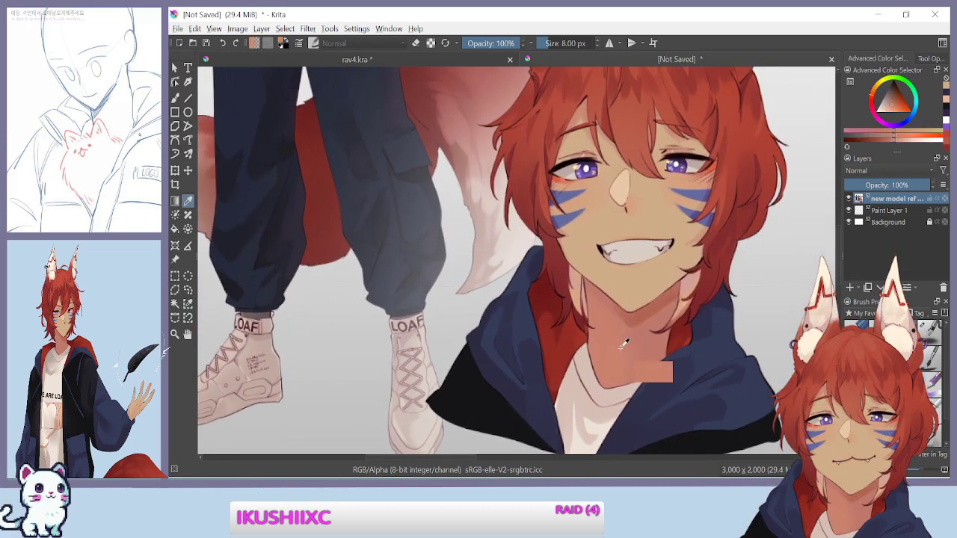
pyautogui.hotkey('ctrl', 'Tab')
# Fill the upper neck between the neck line, the jaw line and the cream chest shape with salmon-brown using the 8 px brush
pyautogui.moveTo(458, 324)
pyautogui.mouseDown()
pyautogui.moveTo(579, 129)
pyautogui.moveTo(531, 104)
pyautogui.mouseUp()
pyautogui.moveTo(448, 154)
pyautogui.mouseDown()
pyautogui.moveTo(442, 225)
pyautogui.moveTo(430, 202)
pyautogui.moveTo(449, 255)
pyautogui.moveTo(459, 333)
pyautogui.moveTo(454, 327)
pyautogui.mouseUp()
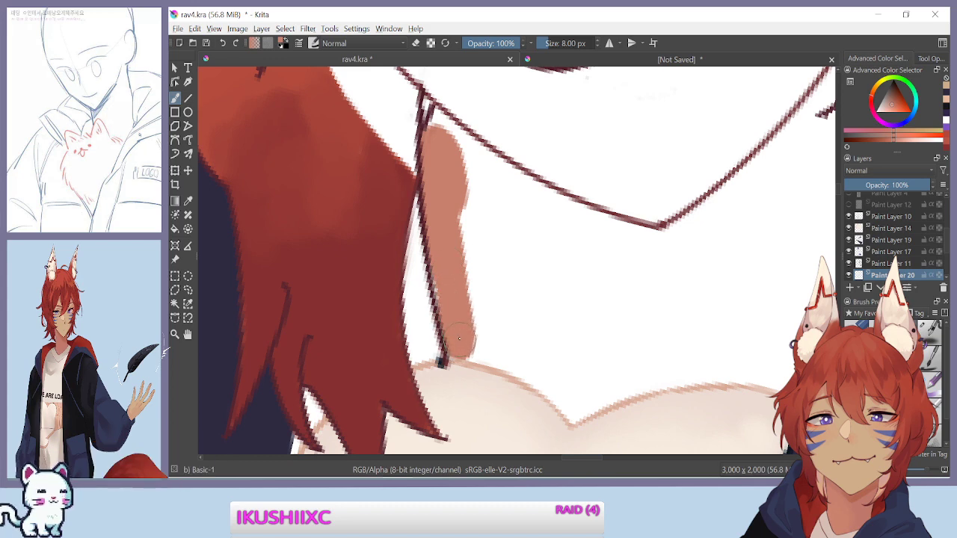
pyautogui.moveTo(457, 151); pyautogui.dragTo(487, 287)
pyautogui.moveTo(474, 176); pyautogui.dragTo(496, 289)
pyautogui.moveTo(357, 277)
pyautogui.mouseDown()
pyautogui.moveTo(310, 181)
pyautogui.moveTo(315, 166)
pyautogui.mouseUp()
pyautogui.moveTo(543, 119)
pyautogui.mouseDown()
pyautogui.moveTo(536, 174)
pyautogui.moveTo(567, 244)
pyautogui.moveTo(540, 303)
pyautogui.moveTo(516, 329)
pyautogui.moveTo(498, 295)
pyautogui.moveTo(460, 373)
pyautogui.moveTo(442, 314)
pyautogui.mouseUp()
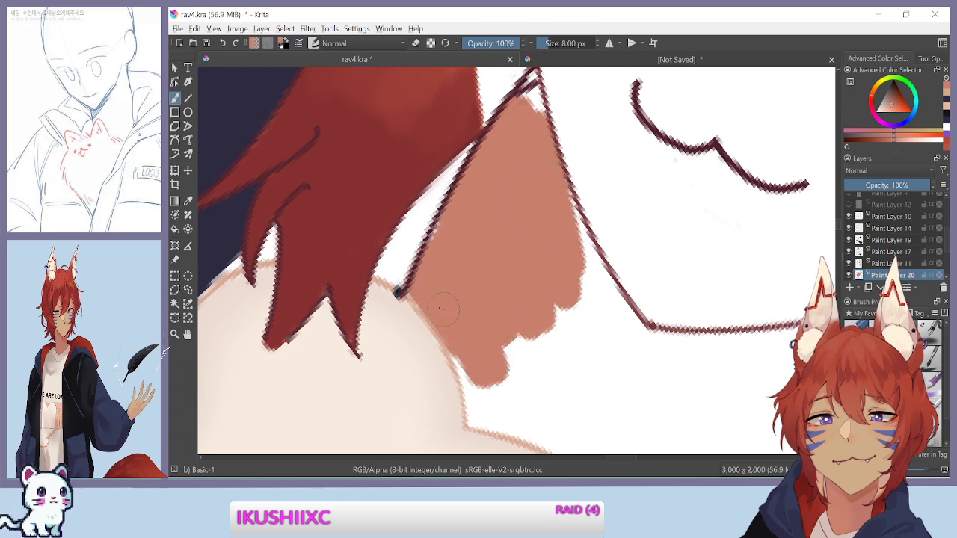
pyautogui.moveTo(469, 357); pyautogui.dragTo(482, 389)
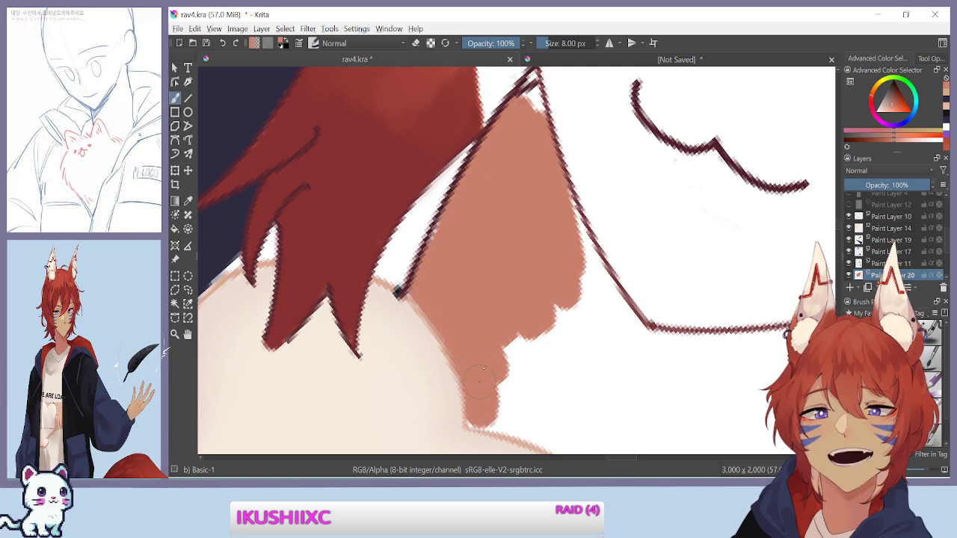
pyautogui.moveTo(424, 333)
pyautogui.mouseDown()
pyautogui.moveTo(359, 314)
pyautogui.moveTo(446, 365)
pyautogui.mouseUp()
pyautogui.hotkey('ctrl', '+')
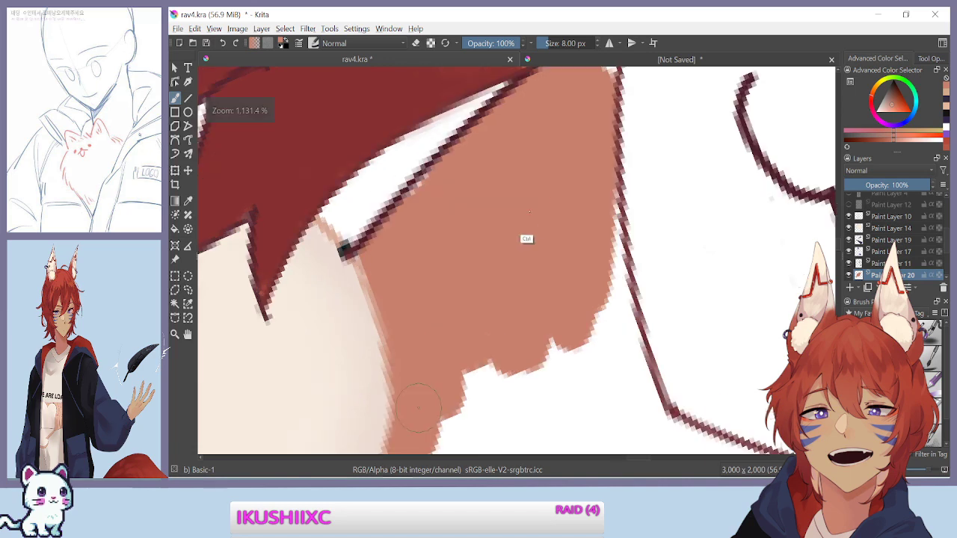
# Reduce the brush to 4 px and extend the neck fill along the jaw to the chin and across to the notch in the cream shape
pyautogui.moveTo(592, 187)
pyautogui.mouseDown()
pyautogui.moveTo(619, 280)
pyautogui.moveTo(617, 357)
pyautogui.mouseUp()
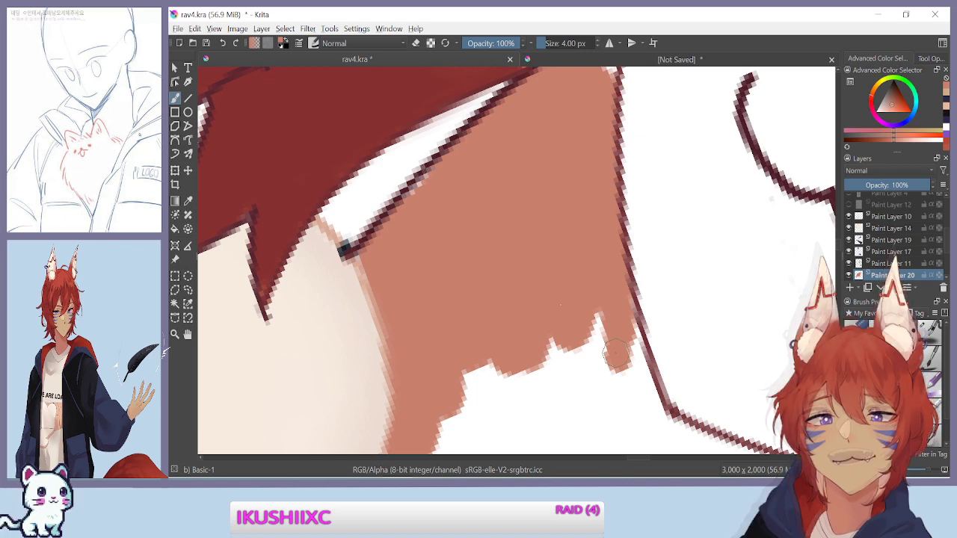
pyautogui.moveTo(617, 354)
pyautogui.mouseDown()
pyautogui.moveTo(567, 226)
pyautogui.moveTo(497, 240)
pyautogui.moveTo(534, 311)
pyautogui.moveTo(531, 340)
pyautogui.moveTo(493, 282)
pyautogui.moveTo(445, 247)
pyautogui.mouseUp()
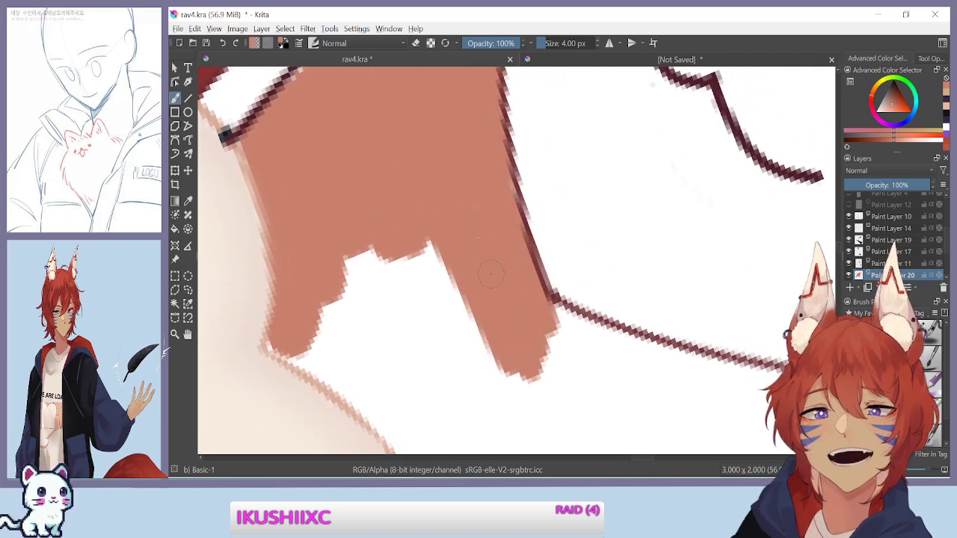
pyautogui.moveTo(508, 220)
pyautogui.mouseDown()
pyautogui.moveTo(448, 314)
pyautogui.moveTo(437, 295)
pyautogui.mouseUp()
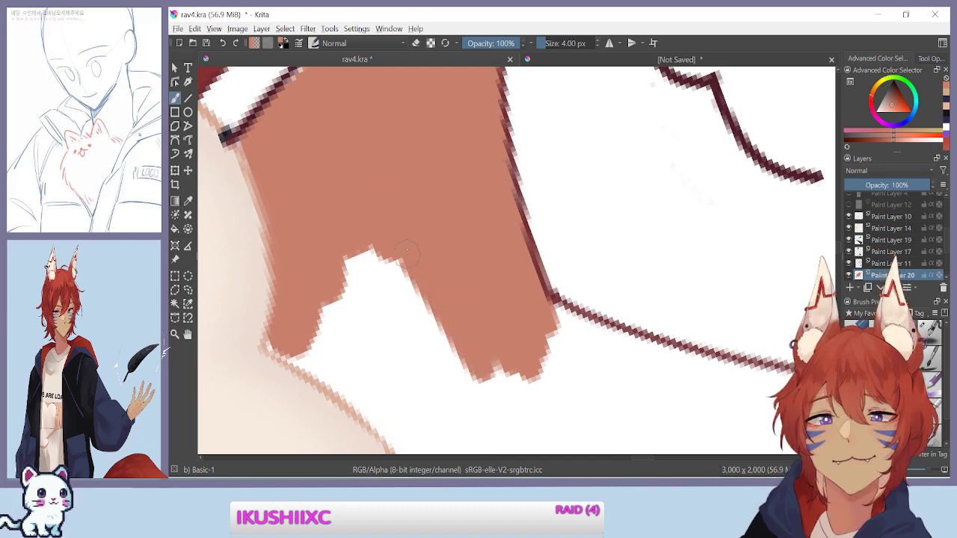
pyautogui.moveTo(302, 372); pyautogui.dragTo(278, 293)
pyautogui.moveTo(375, 211)
pyautogui.mouseDown()
pyautogui.moveTo(407, 262)
pyautogui.moveTo(415, 298)
pyautogui.moveTo(340, 231)
pyautogui.mouseUp()
pyautogui.moveTo(344, 258)
pyautogui.mouseDown()
pyautogui.moveTo(356, 318)
pyautogui.moveTo(318, 299)
pyautogui.moveTo(291, 264)
pyautogui.mouseUp()
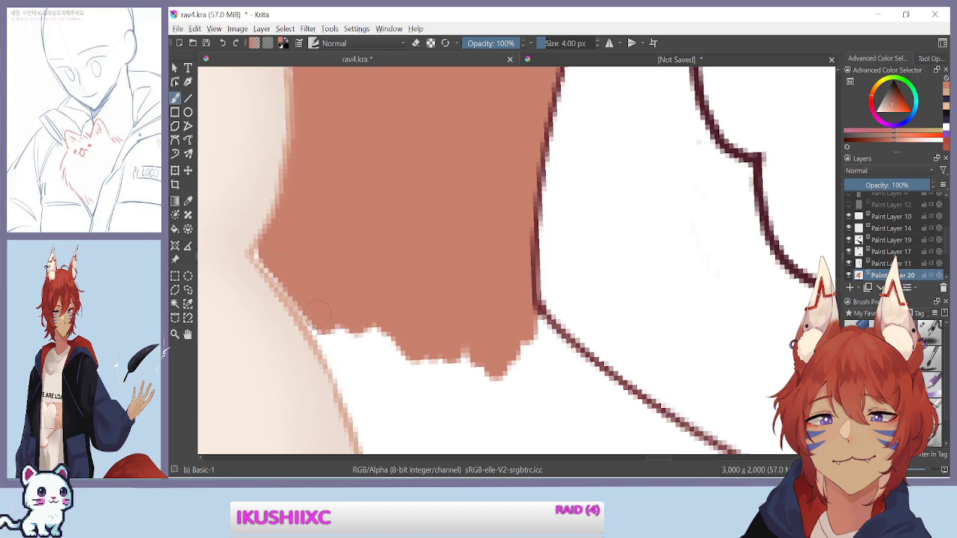
pyautogui.moveTo(307, 310); pyautogui.dragTo(544, 308)
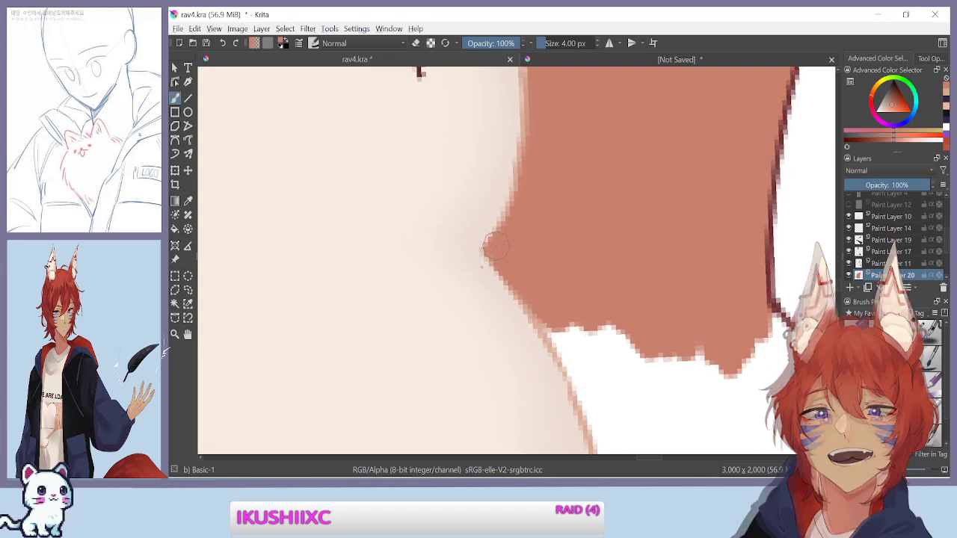
# Paint a salmon-brown strip along the edge of the second cream lobe down to the jacket, undoing and redrawing the uneven strokes
pyautogui.moveTo(365, 378)
pyautogui.mouseDown()
pyautogui.moveTo(389, 321)
pyautogui.moveTo(357, 247)
pyautogui.moveTo(439, 295)
pyautogui.moveTo(429, 252)
pyautogui.mouseUp()
pyautogui.moveTo(497, 179); pyautogui.dragTo(516, 236)
pyautogui.moveTo(511, 202); pyautogui.dragTo(520, 284)
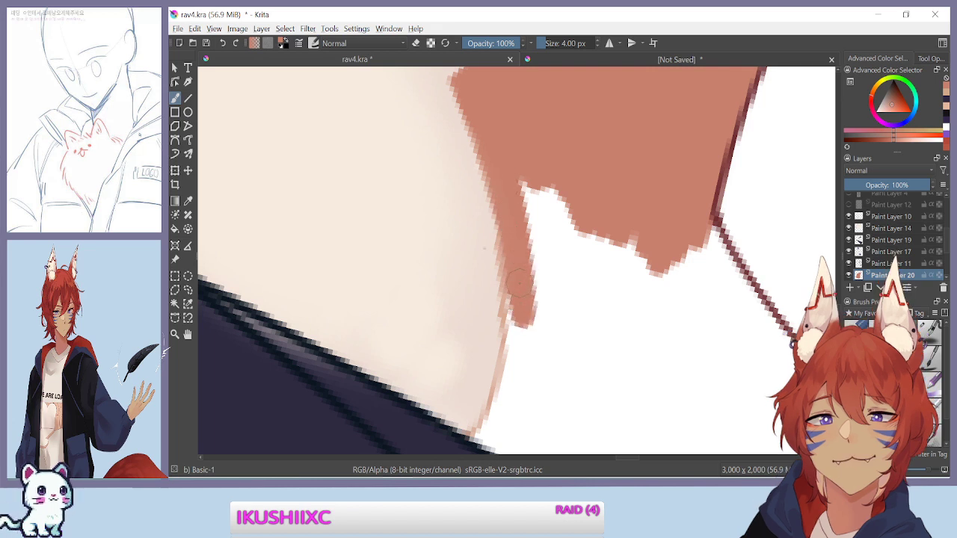
pyautogui.hotkey('ctrl', 'z')
pyautogui.hotkey('ctrl', 'z')
pyautogui.moveTo(516, 224); pyautogui.dragTo(484, 129)
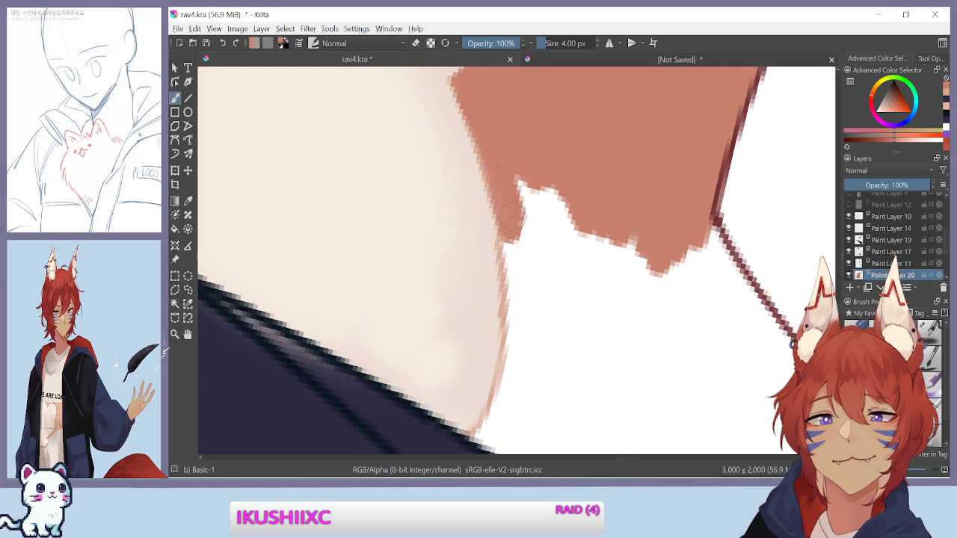
pyautogui.moveTo(509, 196)
pyautogui.mouseDown()
pyautogui.moveTo(521, 329)
pyautogui.moveTo(521, 292)
pyautogui.mouseUp()
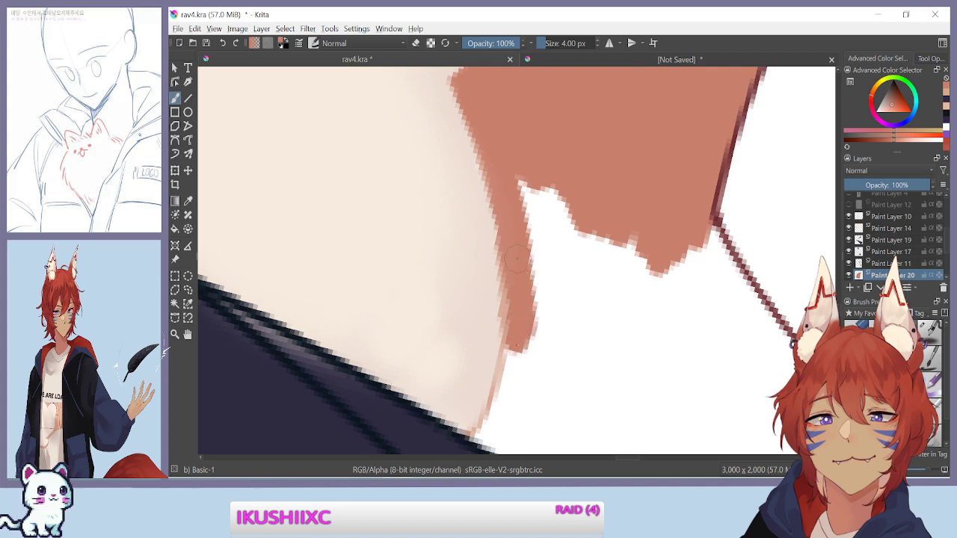
pyautogui.moveTo(507, 380); pyautogui.dragTo(492, 426)
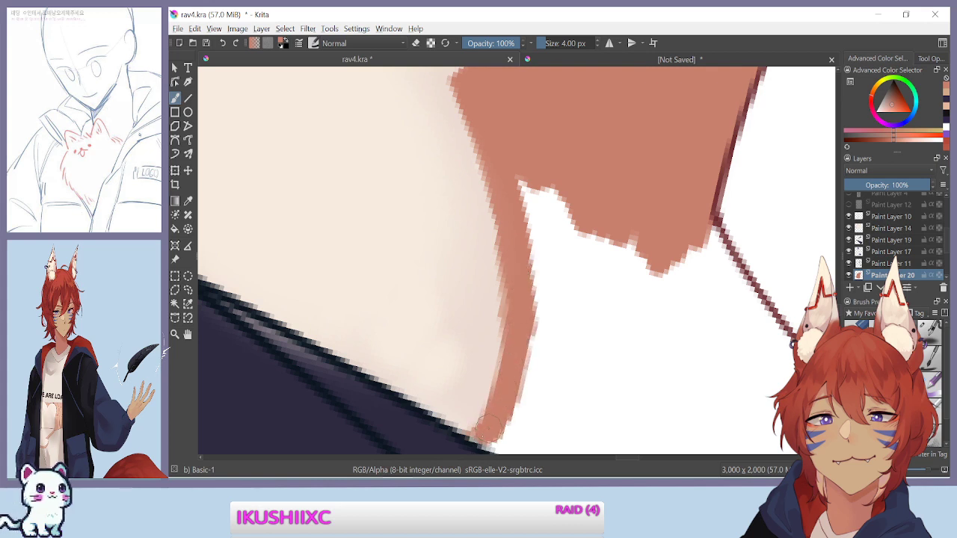
# Fill the white neck area below the chin between the cream lobe's strip and the jaw line with salmon-brown
pyautogui.moveTo(507, 192)
pyautogui.mouseDown()
pyautogui.moveTo(491, 263)
pyautogui.moveTo(506, 309)
pyautogui.moveTo(517, 293)
pyautogui.moveTo(531, 333)
pyautogui.moveTo(545, 314)
pyautogui.moveTo(569, 344)
pyautogui.moveTo(578, 334)
pyautogui.moveTo(614, 382)
pyautogui.moveTo(589, 251)
pyautogui.moveTo(539, 170)
pyautogui.moveTo(701, 356)
pyautogui.moveTo(712, 356)
pyautogui.moveTo(708, 313)
pyautogui.moveTo(726, 338)
pyautogui.moveTo(719, 303)
pyautogui.mouseUp()
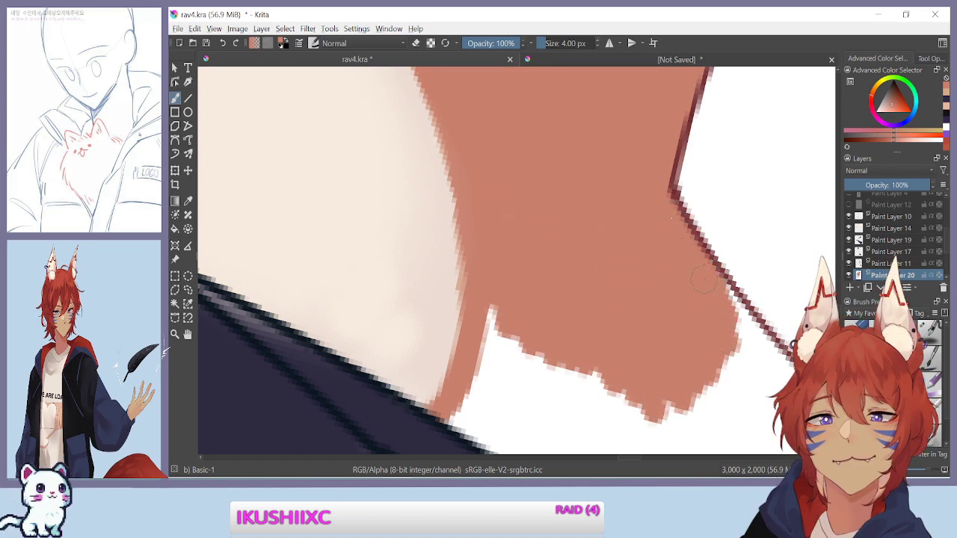
pyautogui.moveTo(623, 261); pyautogui.dragTo(508, 221)
pyautogui.press(']')
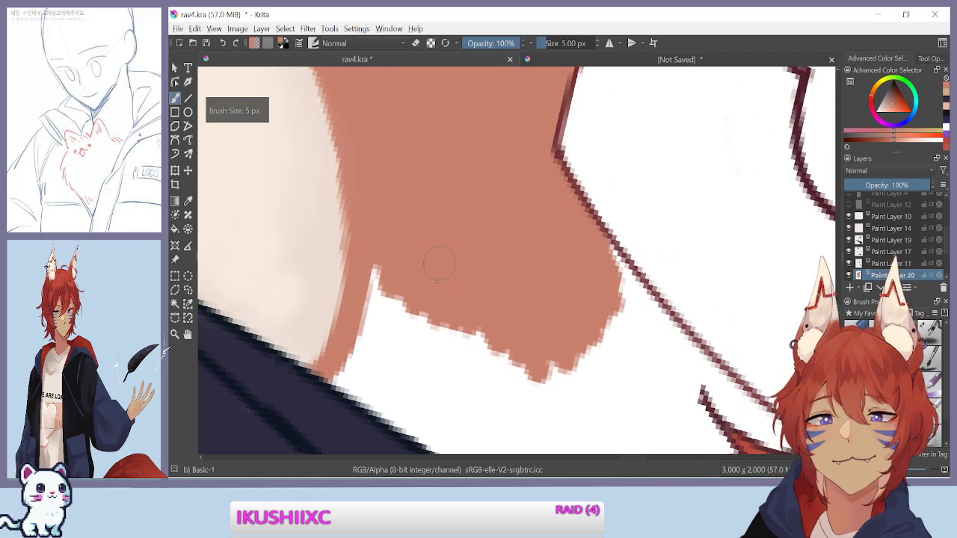
pyautogui.hotkey('ctrl', '-')
pyautogui.hotkey('ctrl', '-')
pyautogui.hotkey('ctrl', '+')
pyautogui.hotkey('ctrl', '+')
pyautogui.moveTo(450, 315); pyautogui.dragTo(406, 242)
pyautogui.moveTo(375, 342); pyautogui.dragTo(434, 154)
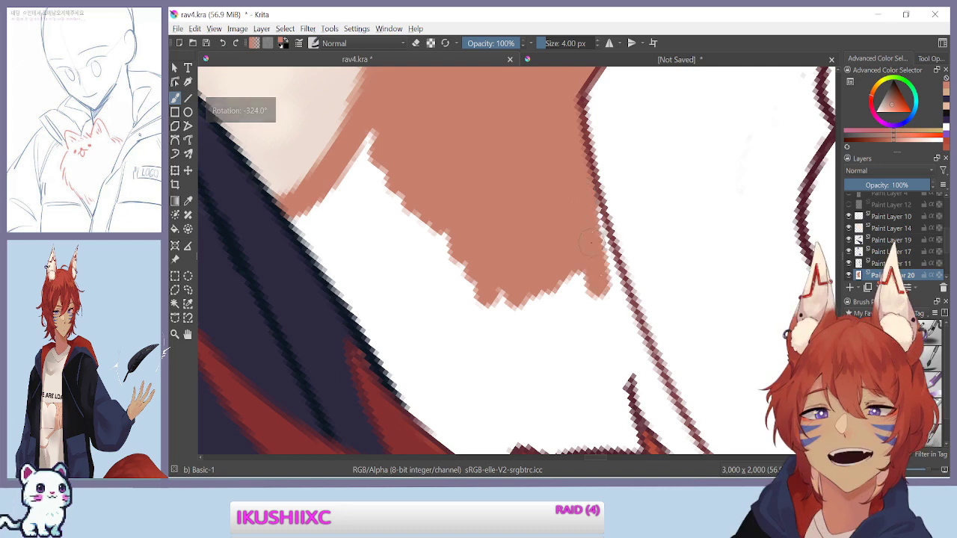
# Extend the salmon-brown neck fill along the dark jacket edge towards the red hair strands
pyautogui.moveTo(583, 208)
pyautogui.mouseDown()
pyautogui.moveTo(600, 284)
pyautogui.moveTo(552, 183)
pyautogui.moveTo(536, 268)
pyautogui.moveTo(509, 217)
pyautogui.moveTo(526, 342)
pyautogui.moveTo(500, 300)
pyautogui.moveTo(492, 331)
pyautogui.moveTo(412, 237)
pyautogui.moveTo(369, 132)
pyautogui.mouseUp()
pyautogui.moveTo(358, 184)
pyautogui.mouseDown()
pyautogui.moveTo(363, 228)
pyautogui.moveTo(345, 257)
pyautogui.moveTo(297, 211)
pyautogui.mouseUp()
pyautogui.moveTo(325, 243)
pyautogui.mouseDown()
pyautogui.moveTo(379, 332)
pyautogui.moveTo(333, 194)
pyautogui.moveTo(401, 237)
pyautogui.moveTo(439, 291)
pyautogui.moveTo(460, 303)
pyautogui.mouseUp()
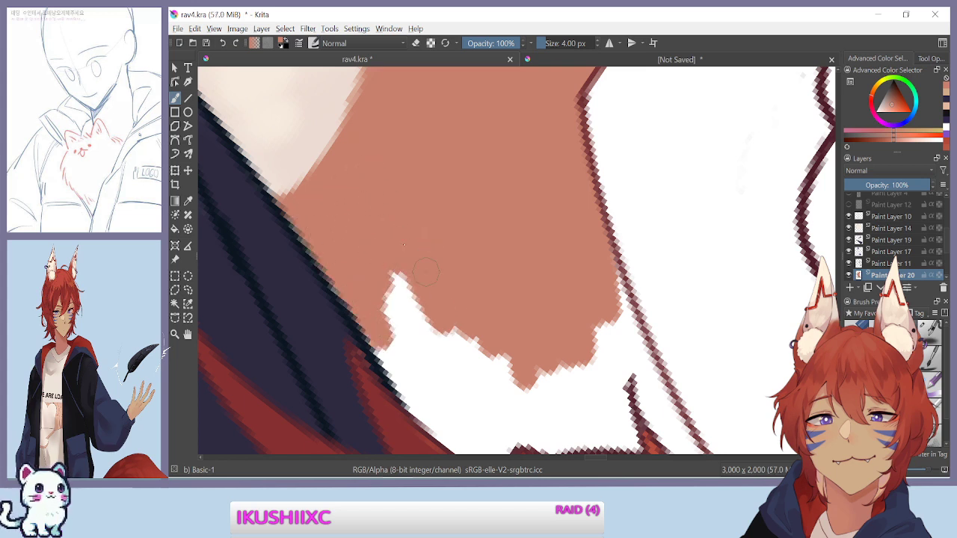
pyautogui.moveTo(376, 200)
pyautogui.mouseDown()
pyautogui.moveTo(483, 338)
pyautogui.moveTo(466, 368)
pyautogui.moveTo(470, 394)
pyautogui.moveTo(450, 378)
pyautogui.moveTo(447, 387)
pyautogui.moveTo(370, 301)
pyautogui.mouseUp()
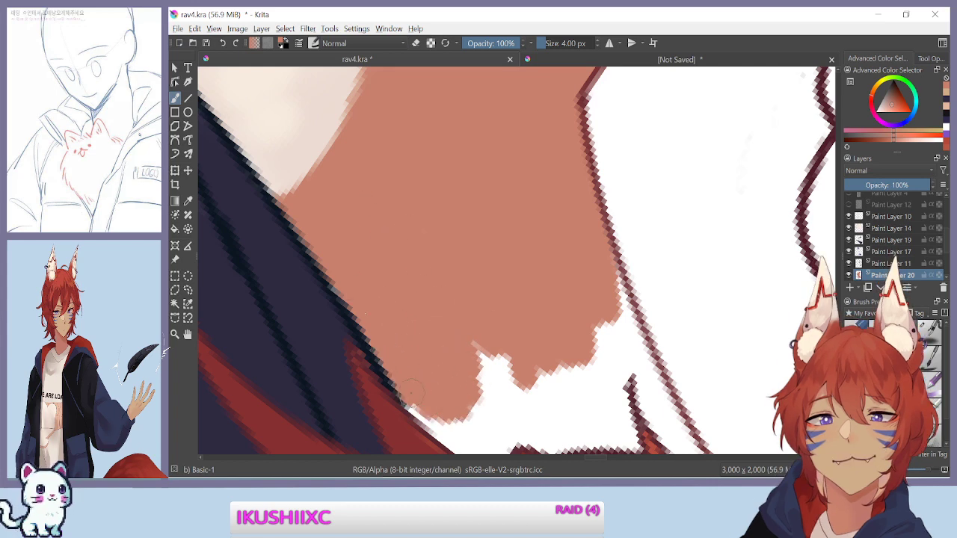
pyautogui.moveTo(390, 348); pyautogui.dragTo(411, 411)
pyautogui.moveTo(395, 307); pyautogui.dragTo(468, 418)
# Fill the neck around the hair tips and close the remaining white gaps between the jaw line and the hair
pyautogui.moveTo(531, 211)
pyautogui.mouseDown()
pyautogui.moveTo(505, 258)
pyautogui.moveTo(481, 205)
pyautogui.moveTo(521, 306)
pyautogui.moveTo(542, 300)
pyautogui.moveTo(544, 279)
pyautogui.moveTo(524, 196)
pyautogui.moveTo(532, 192)
pyautogui.moveTo(566, 220)
pyautogui.moveTo(604, 301)
pyautogui.moveTo(607, 240)
pyautogui.mouseUp()
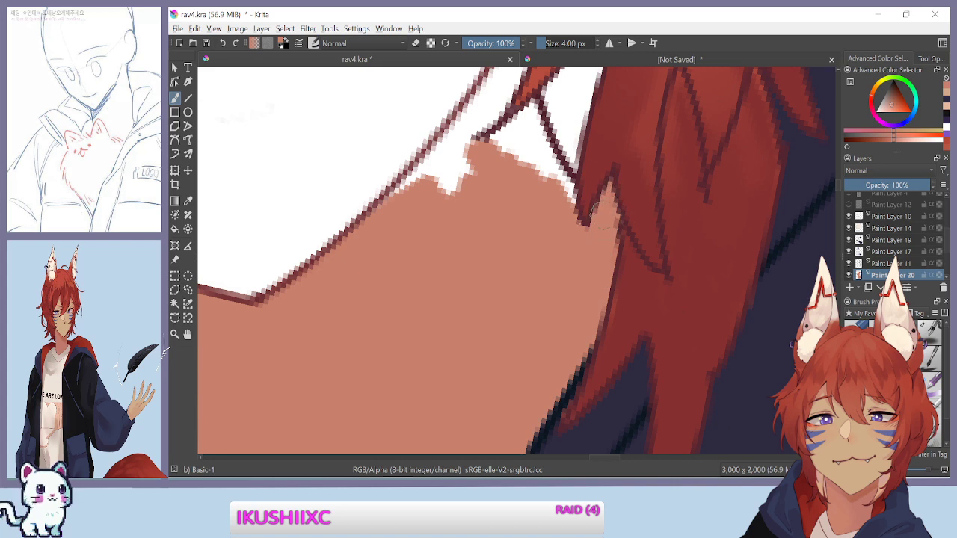
pyautogui.moveTo(564, 209); pyautogui.dragTo(527, 137)
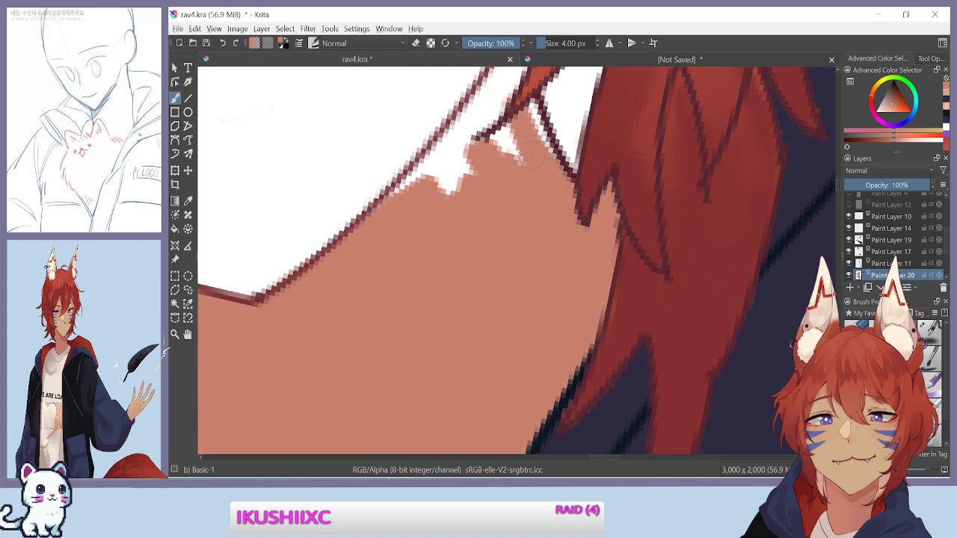
pyautogui.moveTo(500, 174); pyautogui.dragTo(554, 343)
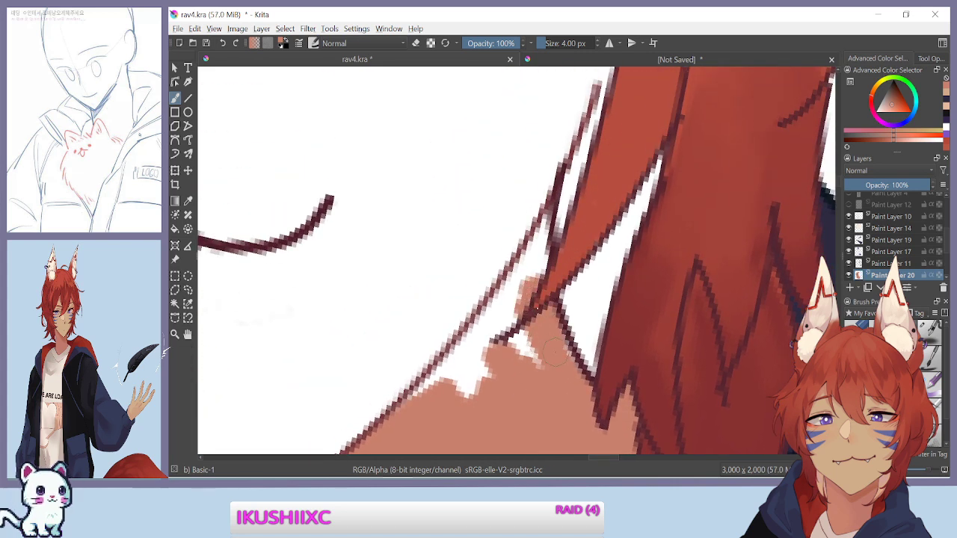
pyautogui.moveTo(361, 250)
pyautogui.mouseDown()
pyautogui.moveTo(342, 337)
pyautogui.moveTo(399, 429)
pyautogui.mouseUp()
pyautogui.moveTo(562, 389)
pyautogui.mouseDown()
pyautogui.moveTo(552, 314)
pyautogui.moveTo(572, 412)
pyautogui.mouseUp()
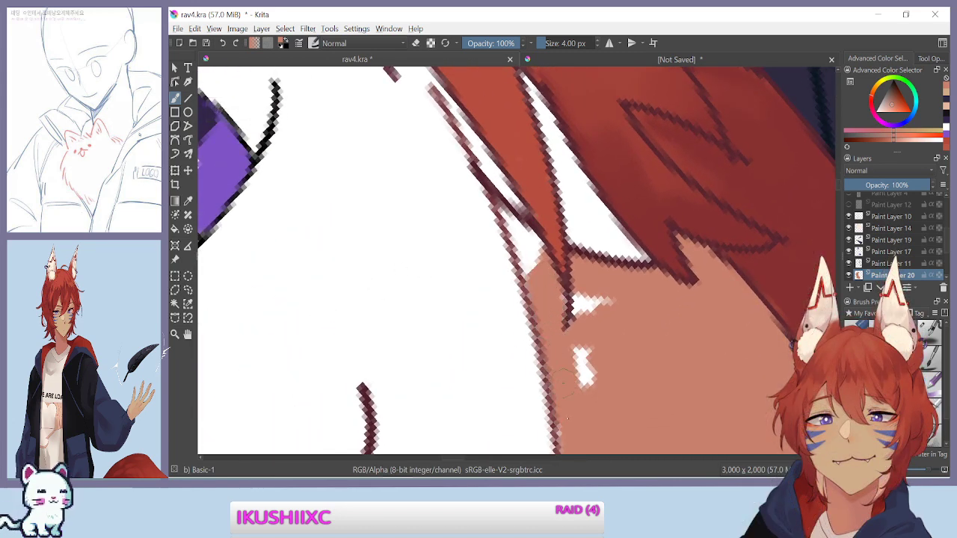
pyautogui.moveTo(577, 352)
pyautogui.mouseDown()
pyautogui.moveTo(594, 402)
pyautogui.moveTo(590, 308)
pyautogui.moveTo(612, 302)
pyautogui.mouseUp()
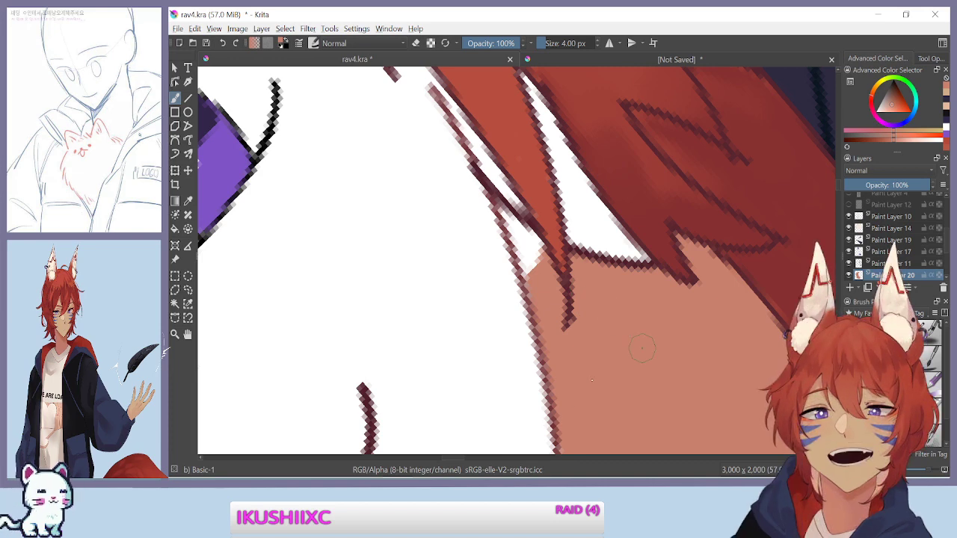
# Reduce the brush to 1 px and fill the narrow sliver between the upper jaw line and the pointed hair strand
pyautogui.press('[')
pyautogui.moveTo(502, 211)
pyautogui.mouseDown()
pyautogui.moveTo(533, 269)
pyautogui.moveTo(524, 278)
pyautogui.mouseUp()
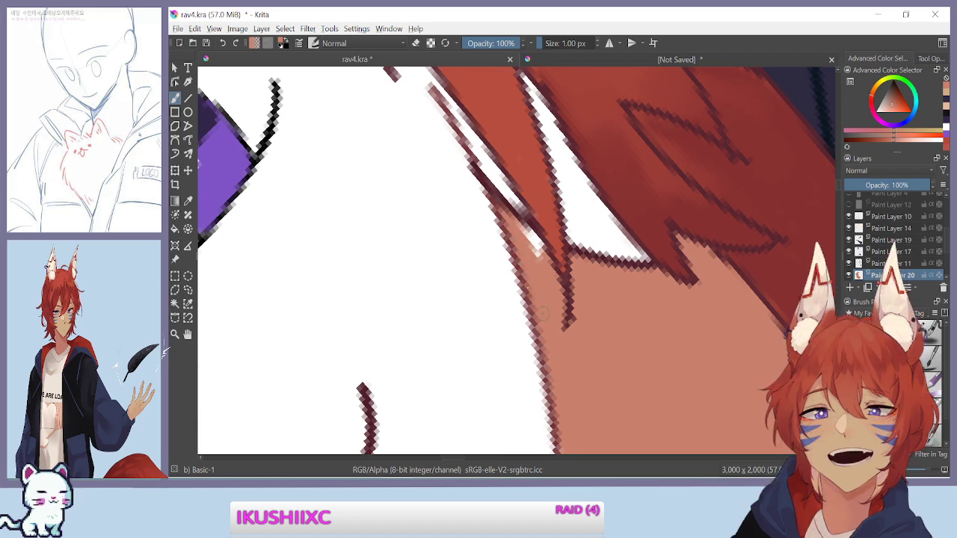
pyautogui.press('6')
pyautogui.press('6')
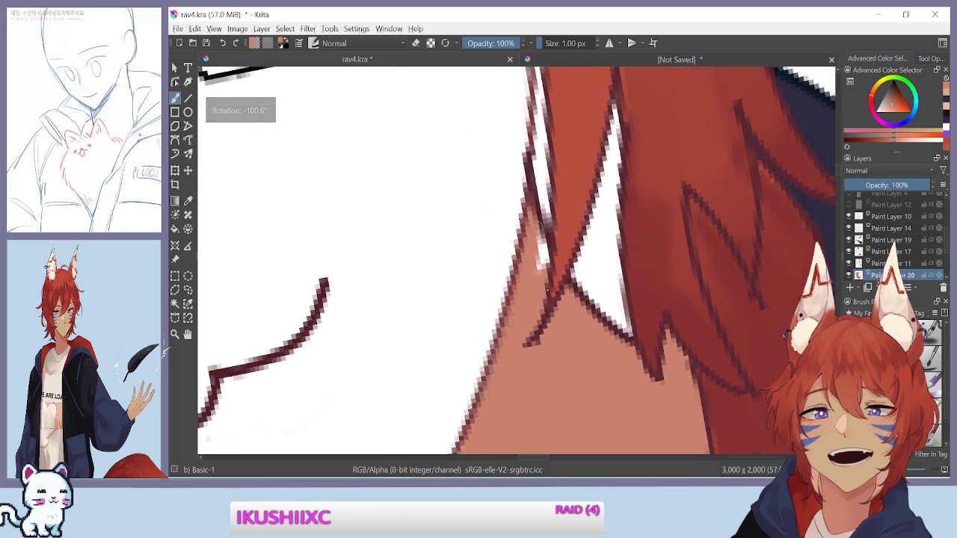
# Fill the small white gap in the neck just below the jaw line, beside the neck outline, with salmon-brown
pyautogui.press('-')
pyautogui.press('-')
pyautogui.press('-')
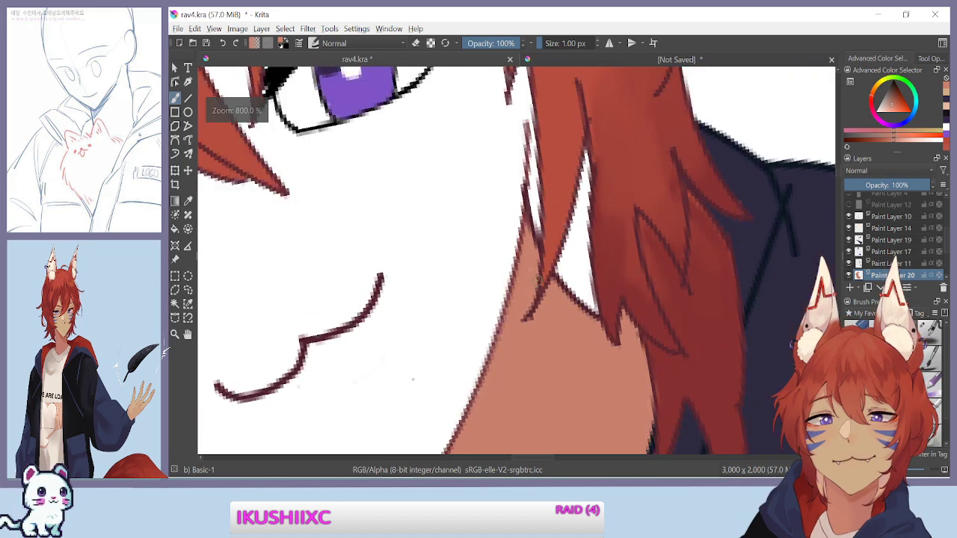
pyautogui.moveTo(304, 396); pyautogui.dragTo(415, 305)
pyautogui.press('+')
pyautogui.press('+')
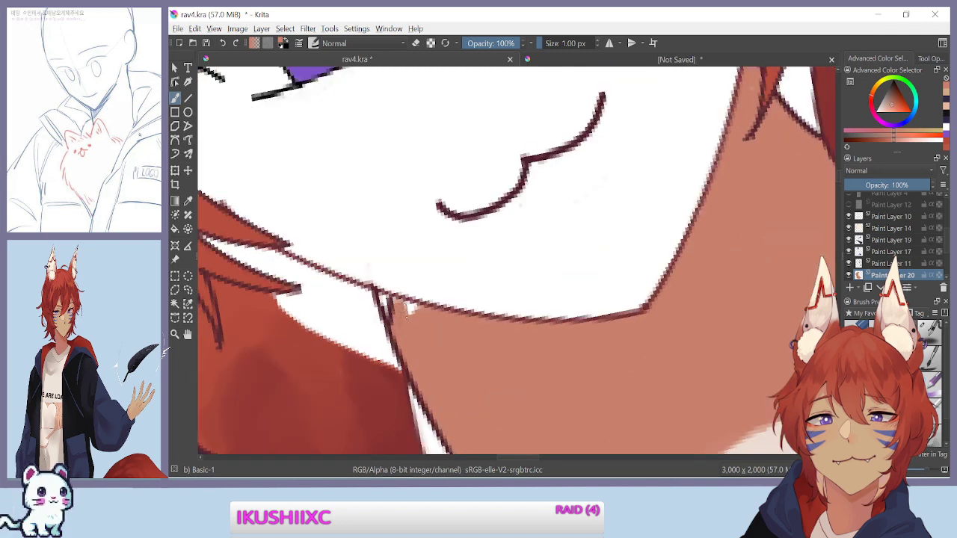
pyautogui.press('-')
pyautogui.press('+')
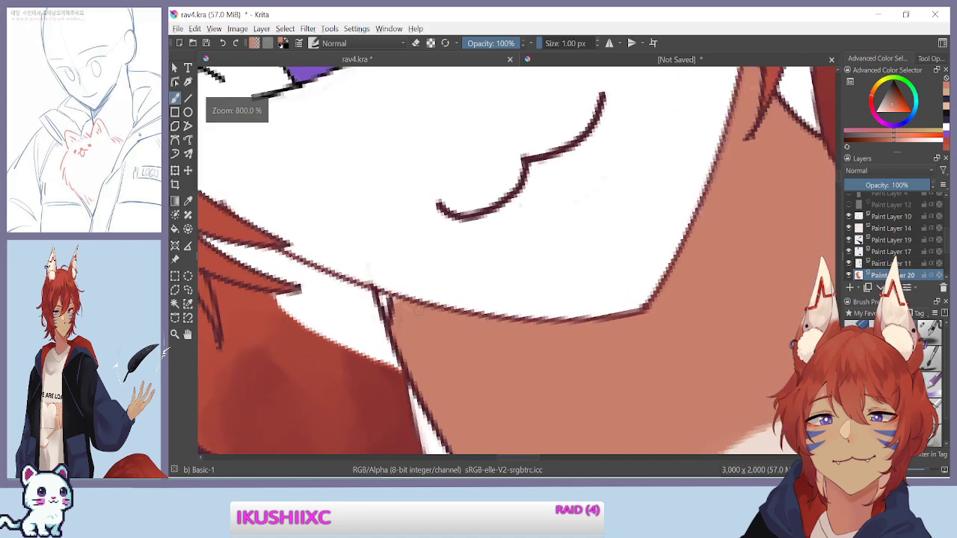
# Sample the tan face skin tone from the unsaved reference document and return to rav4.kra
pyautogui.press('-')
pyautogui.press('-')
pyautogui.press('-')
pyautogui.press('-')
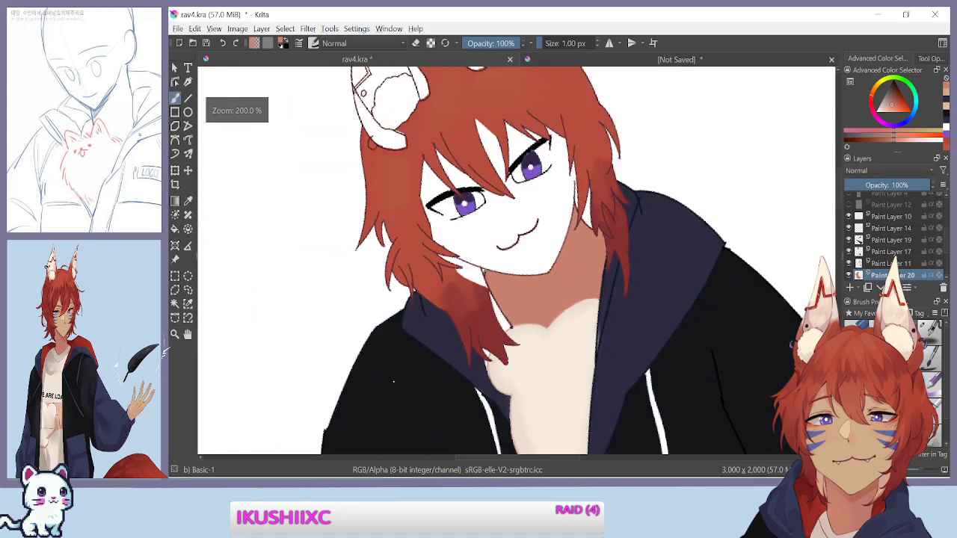
pyautogui.press('-')
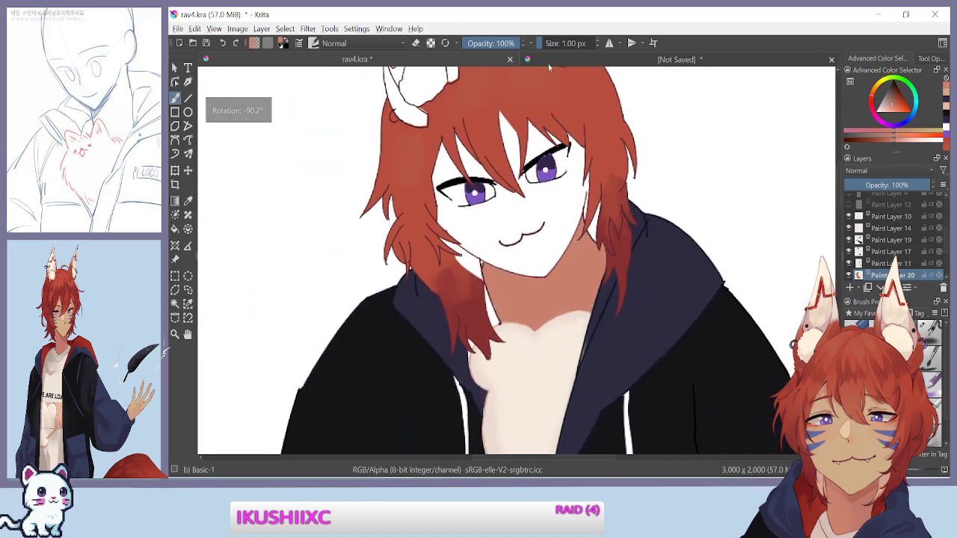
pyautogui.hotkey('ctrl', 'Tab')
pyautogui.hotkey('ctrl', 'Tab')
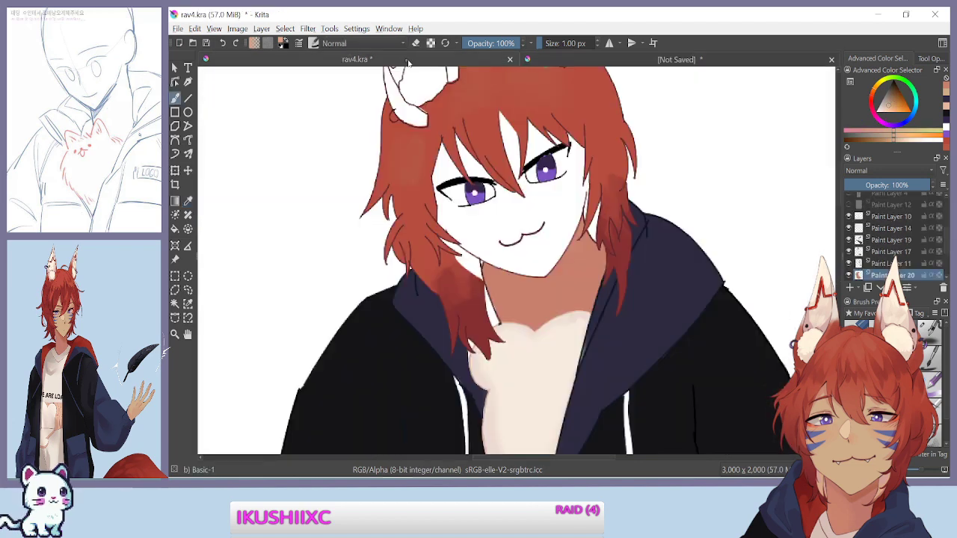
# Paint a tan strip with the 1 px brush inside the face outline, along the right cheek and down the jaw
pyautogui.press('+')
pyautogui.press('+')
pyautogui.moveTo(406, 315); pyautogui.dragTo(393, 447)
pyautogui.press('+')
pyautogui.moveTo(366, 361); pyautogui.dragTo(343, 314)
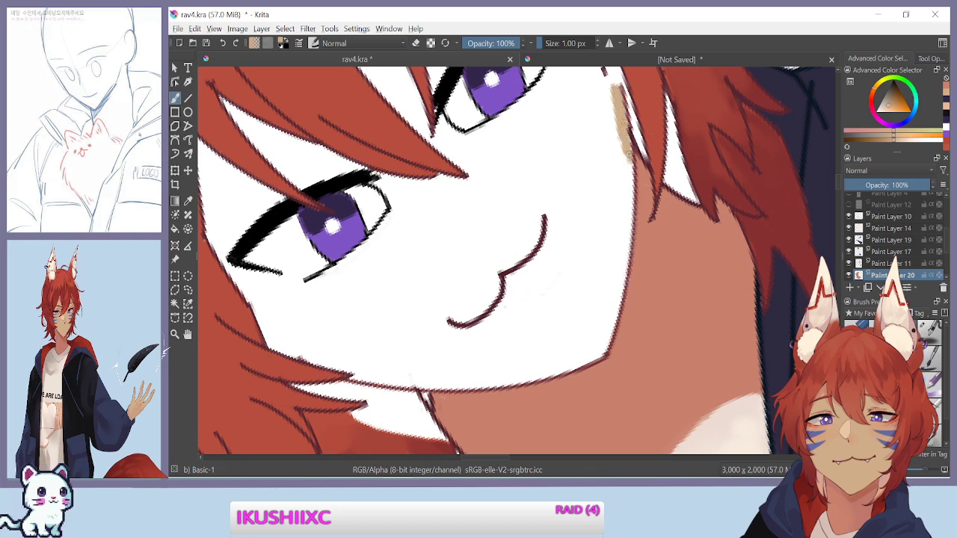
pyautogui.press('+')
pyautogui.press('+')
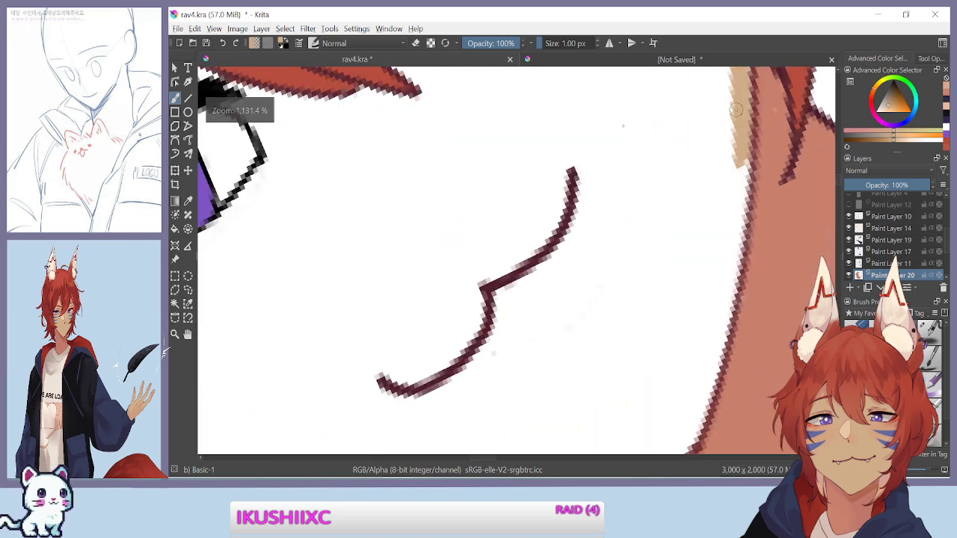
pyautogui.moveTo(614, 168); pyautogui.dragTo(464, 314)
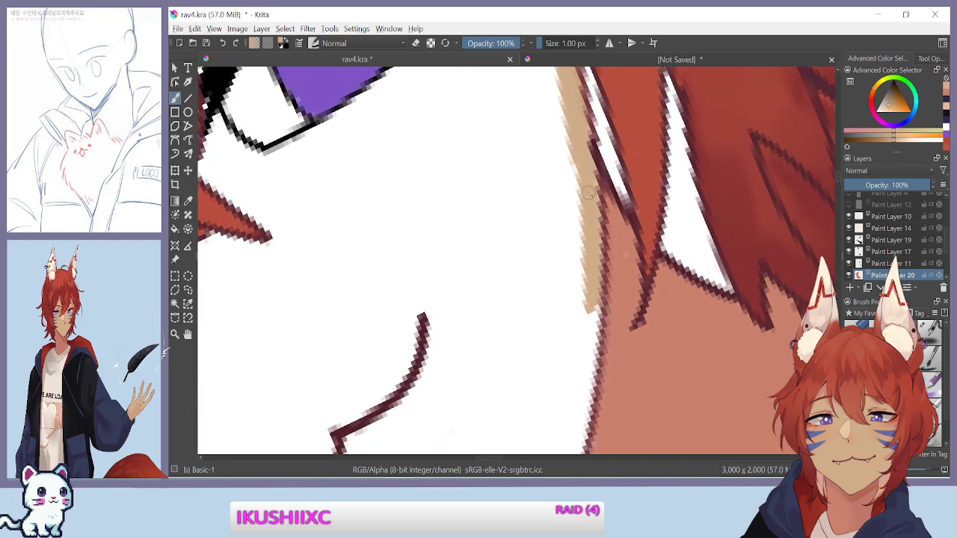
pyautogui.moveTo(587, 372); pyautogui.dragTo(584, 394)
pyautogui.moveTo(585, 349)
pyautogui.mouseDown()
pyautogui.moveTo(593, 213)
pyautogui.moveTo(586, 302)
pyautogui.mouseUp()
pyautogui.moveTo(594, 244); pyautogui.dragTo(580, 339)
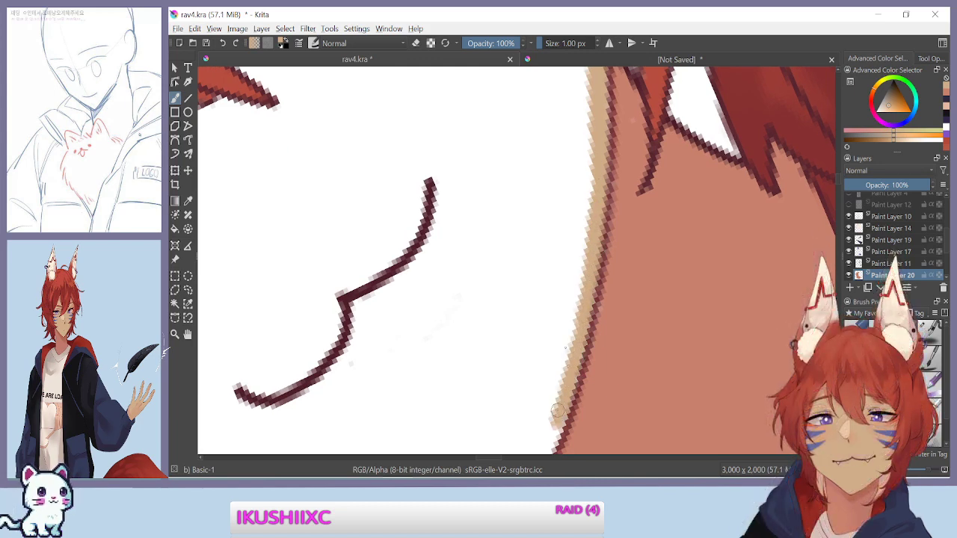
# Extend the tan strip down the inner jaw line and around the pointed chin
pyautogui.scroll(-3, 567, 387)
pyautogui.moveTo(359, 157); pyautogui.dragTo(404, 224)
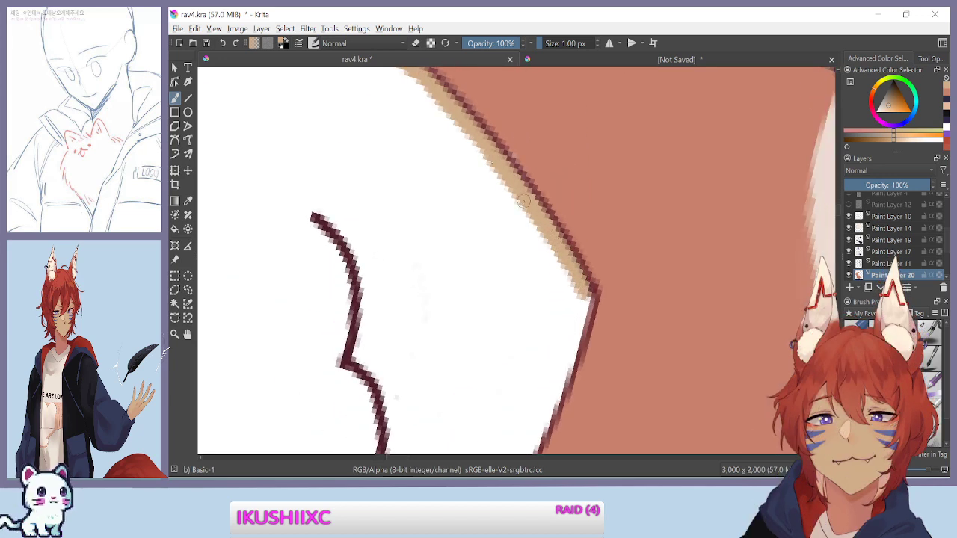
pyautogui.moveTo(563, 275); pyautogui.dragTo(575, 336)
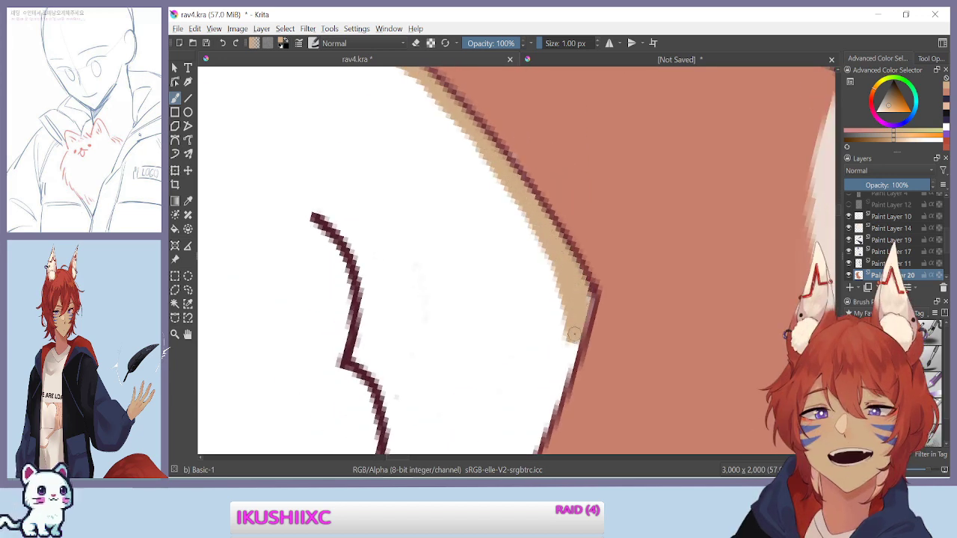
pyautogui.moveTo(388, 247); pyautogui.dragTo(409, 365)
pyautogui.moveTo(527, 354); pyautogui.dragTo(448, 267)
pyautogui.moveTo(516, 160); pyautogui.dragTo(567, 286)
pyautogui.moveTo(523, 166); pyautogui.dragTo(575, 299)
pyautogui.moveTo(533, 184); pyautogui.dragTo(580, 301)
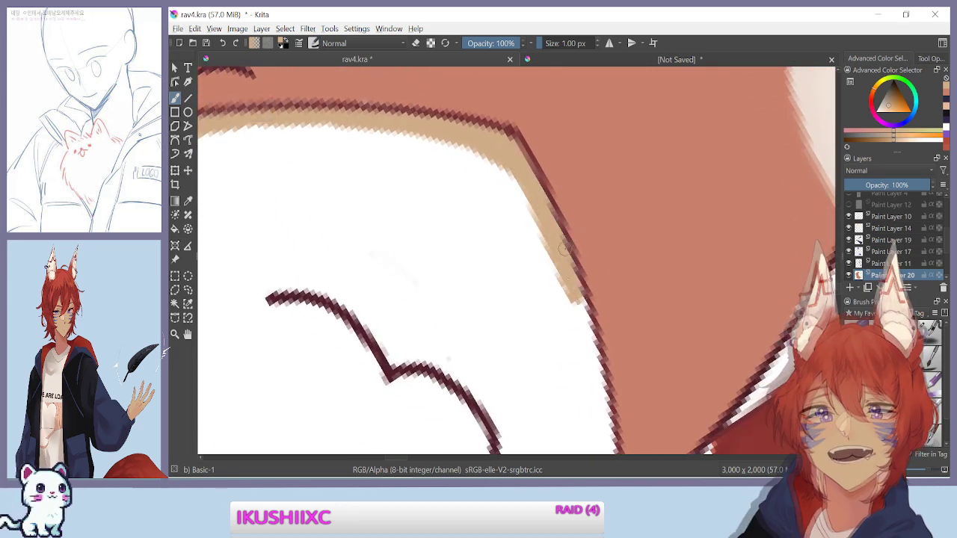
# Continue the tan strip along the lower jaw line from the chin to the hair tips on the opposite cheek
pyautogui.moveTo(550, 226); pyautogui.dragTo(596, 363)
pyautogui.moveTo(573, 285)
pyautogui.mouseDown()
pyautogui.moveTo(605, 418)
pyautogui.moveTo(494, 103)
pyautogui.mouseUp()
pyautogui.moveTo(516, 135)
pyautogui.mouseDown()
pyautogui.moveTo(552, 306)
pyautogui.moveTo(557, 425)
pyautogui.mouseUp()
pyautogui.moveTo(546, 321); pyautogui.dragTo(524, 167)
pyautogui.moveTo(525, 180); pyautogui.dragTo(528, 243)
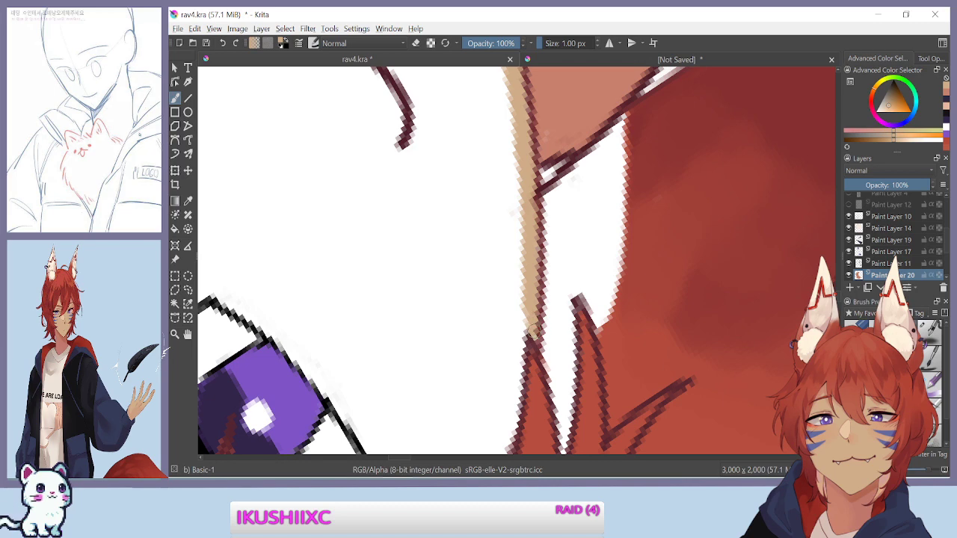
pyautogui.moveTo(508, 439); pyautogui.dragTo(516, 409)
pyautogui.moveTo(526, 281); pyautogui.dragTo(545, 82)
# Trace the inner edge of the left cheek's hair strands with tan up past the eye's outer corner
pyautogui.moveTo(409, 143)
pyautogui.mouseDown()
pyautogui.moveTo(397, 154)
pyautogui.moveTo(391, 243)
pyautogui.mouseUp()
pyautogui.moveTo(512, 233)
pyautogui.mouseDown()
pyautogui.moveTo(517, 245)
pyautogui.moveTo(491, 185)
pyautogui.mouseUp()
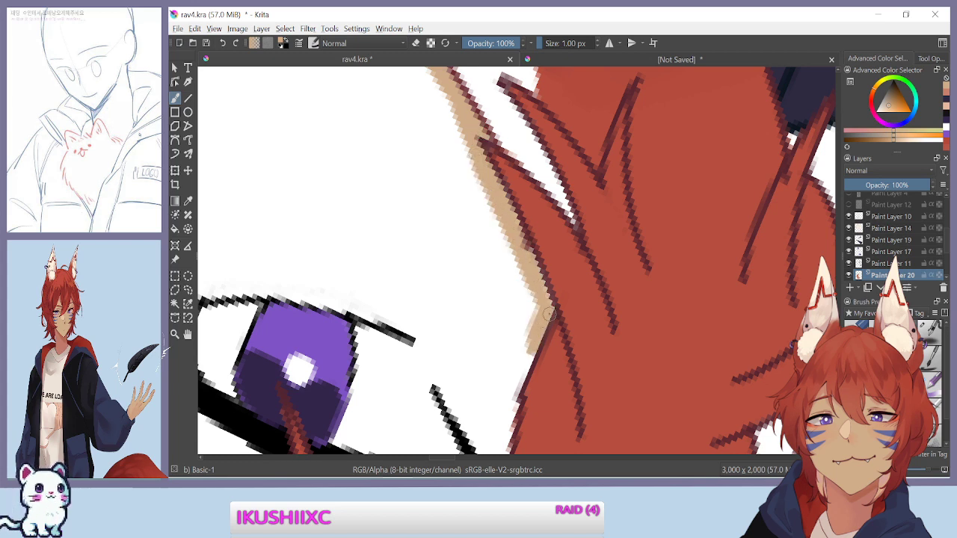
pyautogui.moveTo(530, 342)
pyautogui.mouseDown()
pyautogui.moveTo(521, 370)
pyautogui.moveTo(520, 255)
pyautogui.mouseUp()
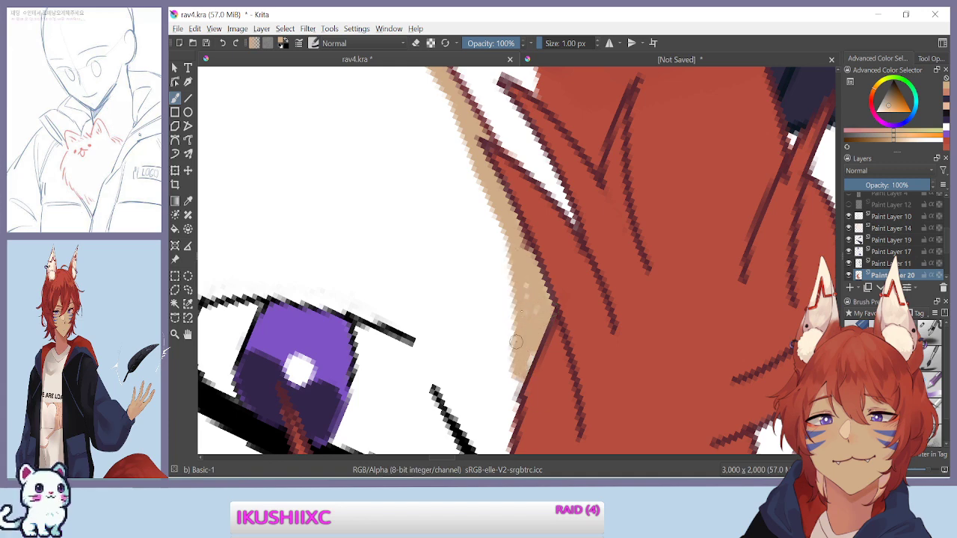
pyautogui.moveTo(501, 373); pyautogui.dragTo(529, 218)
pyautogui.moveTo(366, 122); pyautogui.dragTo(321, 213)
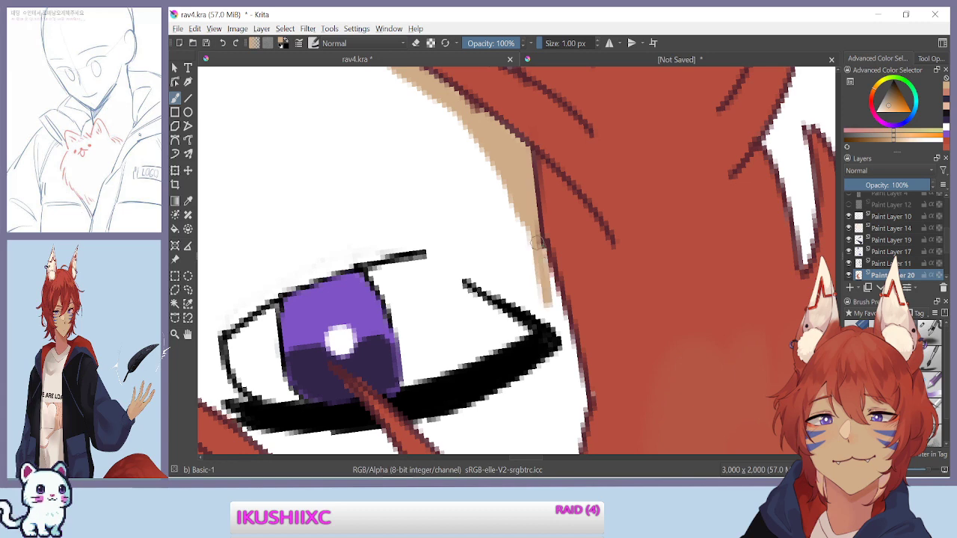
pyautogui.moveTo(571, 385); pyautogui.dragTo(548, 266)
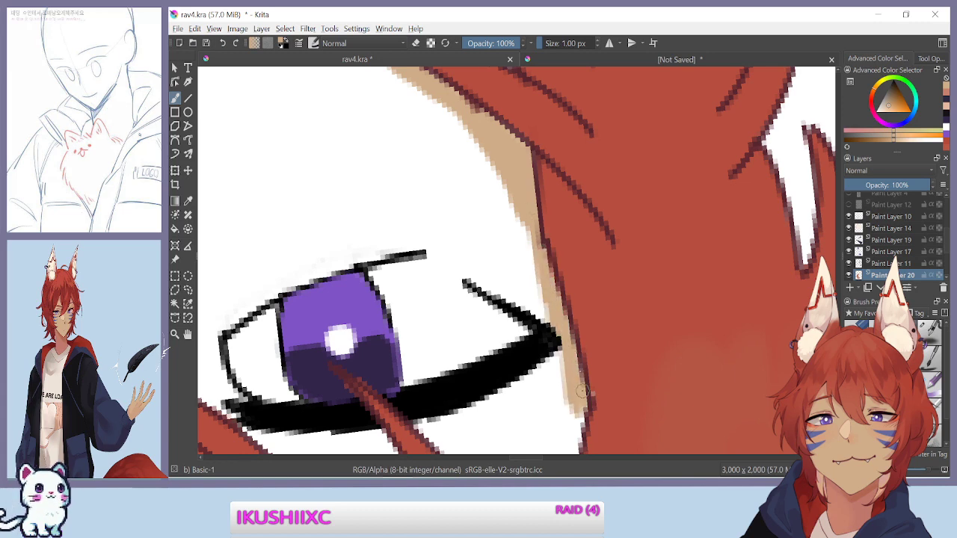
# Carry the tan edge above the left eye to the narrow hair tip and along the adjoining strand
pyautogui.moveTo(572, 354); pyautogui.dragTo(661, 266)
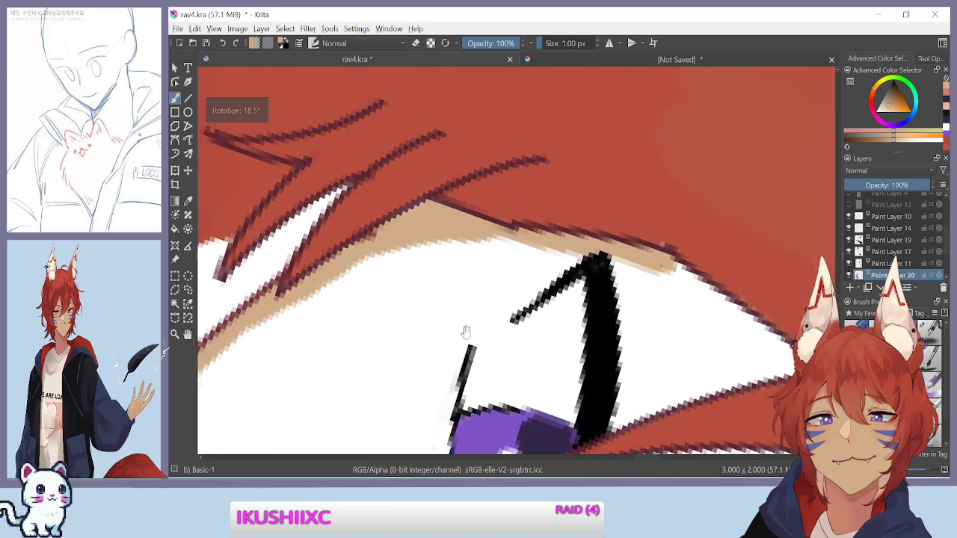
pyautogui.moveTo(465, 323); pyautogui.dragTo(301, 256)
pyautogui.moveTo(320, 293); pyautogui.dragTo(309, 198)
pyautogui.moveTo(529, 180)
pyautogui.mouseDown()
pyautogui.moveTo(577, 251)
pyautogui.moveTo(596, 324)
pyautogui.moveTo(573, 262)
pyautogui.mouseUp()
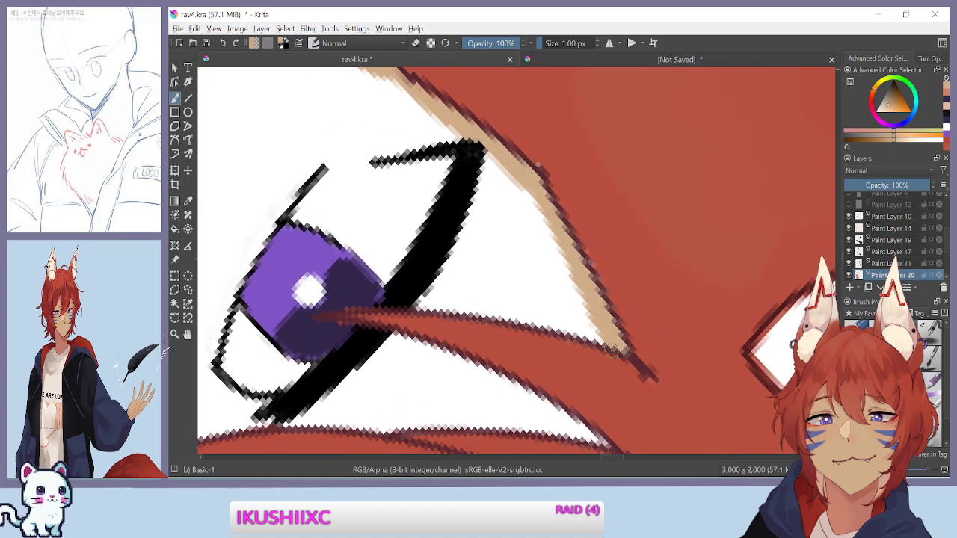
pyautogui.moveTo(407, 160)
pyautogui.mouseDown()
pyautogui.moveTo(322, 162)
pyautogui.moveTo(356, 341)
pyautogui.moveTo(504, 434)
pyautogui.moveTo(537, 409)
pyautogui.mouseUp()
pyautogui.moveTo(426, 288)
pyautogui.mouseDown()
pyautogui.moveTo(406, 267)
pyautogui.moveTo(405, 234)
pyautogui.mouseUp()
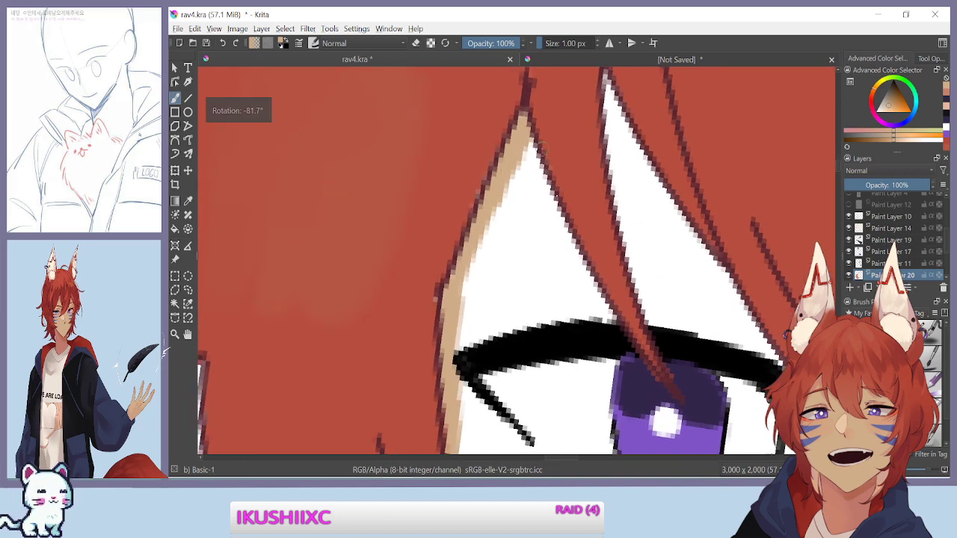
pyautogui.moveTo(529, 126); pyautogui.dragTo(574, 192)
pyautogui.moveTo(591, 253)
pyautogui.mouseDown()
pyautogui.moveTo(587, 292)
pyautogui.moveTo(565, 236)
pyautogui.moveTo(597, 273)
pyautogui.mouseUp()
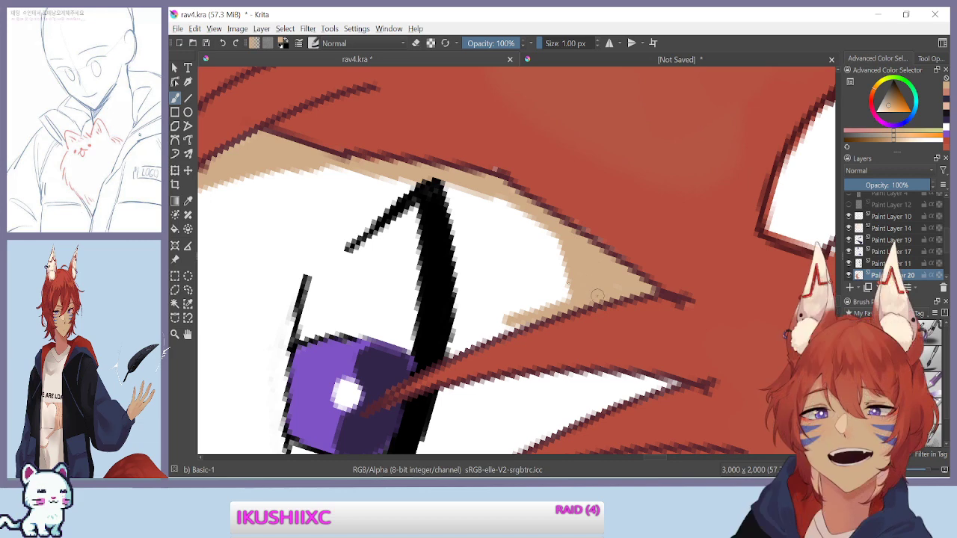
# Enlarge the brush to 6 px and fill the forehead patches between the hair strands above the eyes with tan
pyautogui.press(']')
pyautogui.moveTo(552, 224)
pyautogui.mouseDown()
pyautogui.moveTo(564, 295)
pyautogui.moveTo(513, 217)
pyautogui.moveTo(480, 197)
pyautogui.moveTo(477, 329)
pyautogui.moveTo(551, 160)
pyautogui.moveTo(510, 307)
pyautogui.moveTo(514, 226)
pyautogui.moveTo(462, 385)
pyautogui.moveTo(534, 267)
pyautogui.moveTo(581, 284)
pyautogui.moveTo(677, 228)
pyautogui.mouseUp()
pyautogui.press(']')
pyautogui.moveTo(419, 125); pyautogui.dragTo(305, 172)
pyautogui.moveTo(326, 358); pyautogui.dragTo(249, 161)
pyautogui.moveTo(286, 289); pyautogui.dragTo(290, 223)
pyautogui.moveTo(543, 309)
pyautogui.mouseDown()
pyautogui.moveTo(536, 329)
pyautogui.moveTo(545, 275)
pyautogui.moveTo(591, 314)
pyautogui.moveTo(650, 269)
pyautogui.moveTo(688, 298)
pyautogui.moveTo(699, 224)
pyautogui.moveTo(714, 217)
pyautogui.moveTo(750, 255)
pyautogui.moveTo(789, 169)
pyautogui.mouseUp()
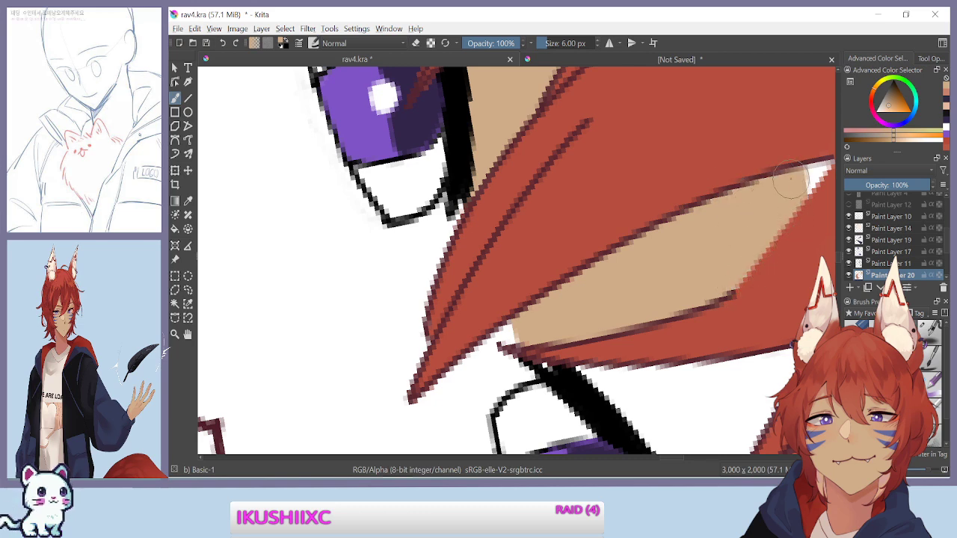
# Fill the skin above the right eye and between its outer corner and the surrounding hair with tan
pyautogui.moveTo(484, 171)
pyautogui.mouseDown()
pyautogui.moveTo(469, 149)
pyautogui.moveTo(520, 299)
pyautogui.moveTo(519, 277)
pyautogui.mouseUp()
pyautogui.moveTo(526, 314)
pyautogui.mouseDown()
pyautogui.moveTo(551, 263)
pyautogui.moveTo(625, 198)
pyautogui.moveTo(671, 210)
pyautogui.mouseUp()
pyautogui.moveTo(330, 208); pyautogui.dragTo(394, 417)
pyautogui.moveTo(434, 388); pyautogui.dragTo(351, 195)
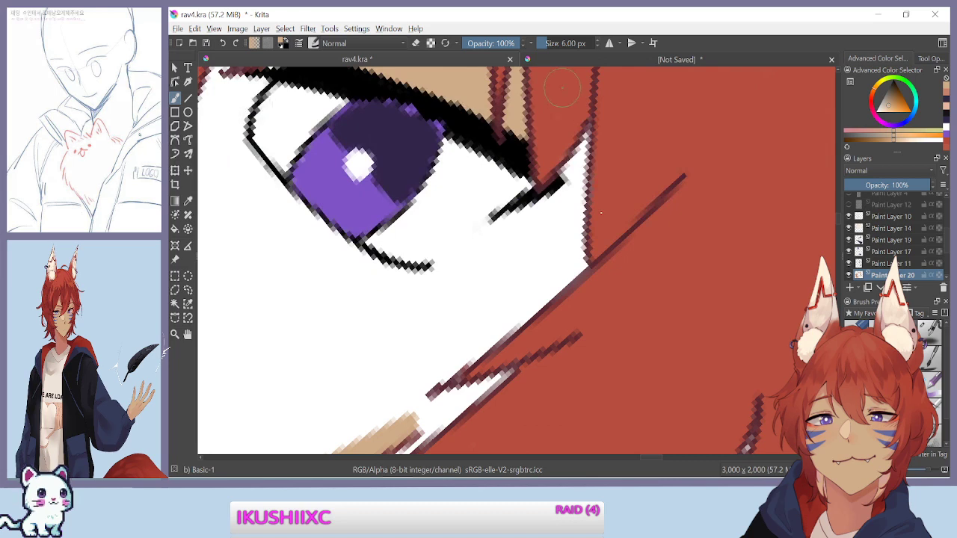
pyautogui.moveTo(583, 124); pyautogui.dragTo(570, 136)
pyautogui.moveTo(341, 235)
pyautogui.mouseDown()
pyautogui.moveTo(361, 406)
pyautogui.moveTo(412, 432)
pyautogui.mouseUp()
pyautogui.moveTo(488, 193)
pyautogui.mouseDown()
pyautogui.moveTo(512, 374)
pyautogui.moveTo(495, 169)
pyautogui.moveTo(521, 173)
pyautogui.mouseUp()
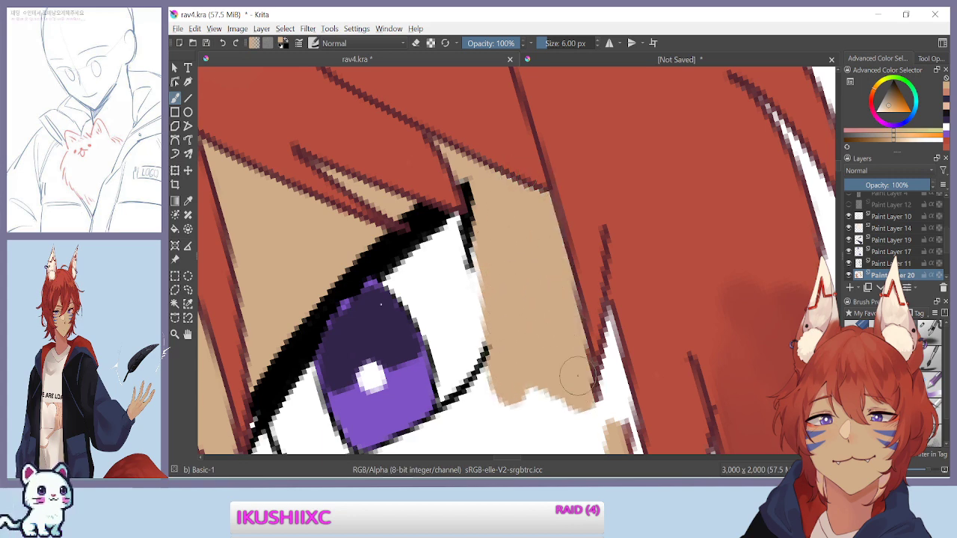
# Widen the tan fill down the right cheek from the eye's outer corner along the jaw line
pyautogui.moveTo(294, 261)
pyautogui.mouseDown()
pyautogui.moveTo(295, 189)
pyautogui.moveTo(317, 167)
pyautogui.mouseUp()
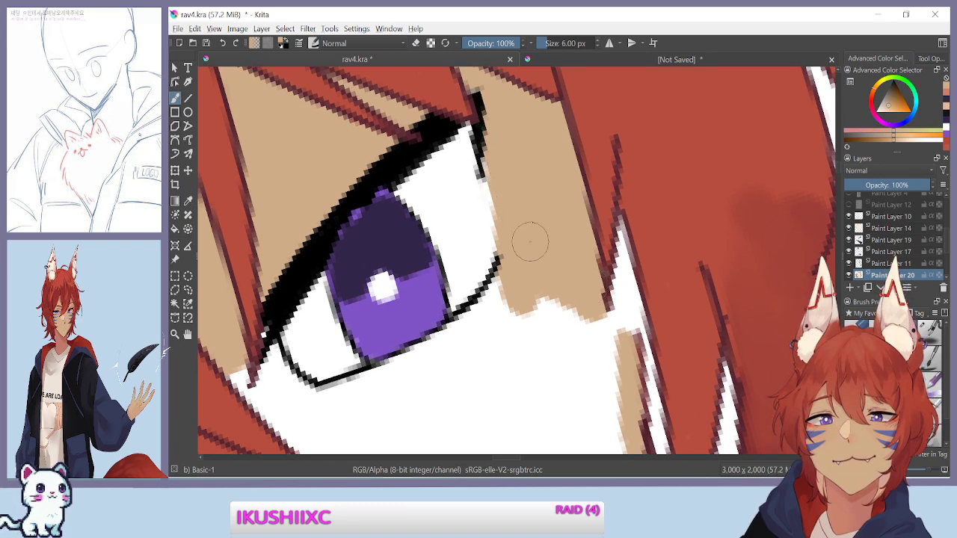
pyautogui.moveTo(555, 224)
pyautogui.mouseDown()
pyautogui.moveTo(522, 126)
pyautogui.moveTo(599, 236)
pyautogui.moveTo(602, 186)
pyautogui.mouseUp()
pyautogui.scroll(-2, 527, 240)
pyautogui.moveTo(515, 310); pyautogui.dragTo(476, 258)
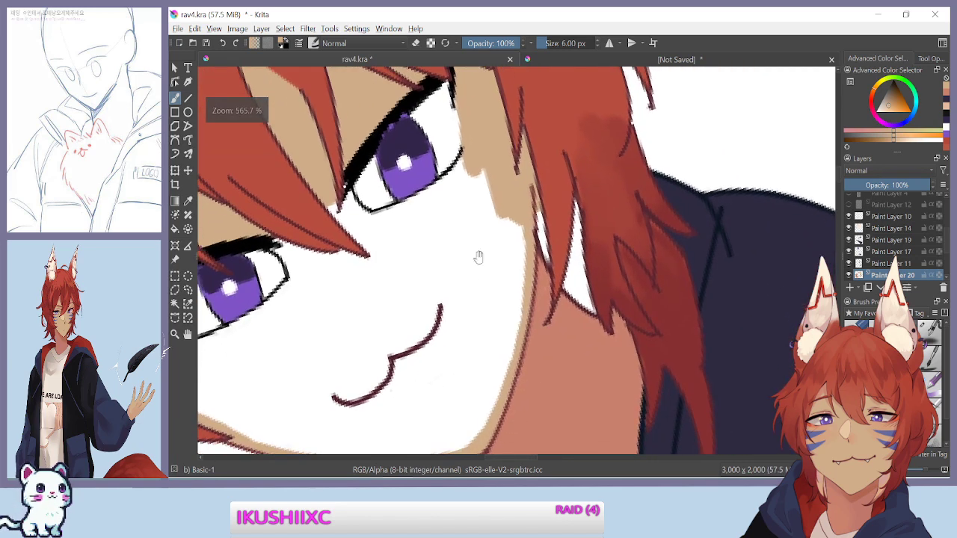
pyautogui.hotkey('ctrl', '+')
pyautogui.hotkey('ctrl', 'z')
pyautogui.moveTo(513, 94)
pyautogui.mouseDown()
pyautogui.moveTo(525, 147)
pyautogui.moveTo(517, 91)
pyautogui.moveTo(530, 90)
pyautogui.moveTo(528, 153)
pyautogui.moveTo(524, 162)
pyautogui.moveTo(493, 111)
pyautogui.moveTo(504, 175)
pyautogui.moveTo(490, 252)
pyautogui.moveTo(455, 129)
pyautogui.moveTo(461, 232)
pyautogui.moveTo(487, 292)
pyautogui.moveTo(486, 346)
pyautogui.moveTo(524, 212)
pyautogui.mouseUp()
pyautogui.moveTo(447, 340); pyautogui.dragTo(458, 217)
pyautogui.moveTo(516, 314); pyautogui.dragTo(504, 175)
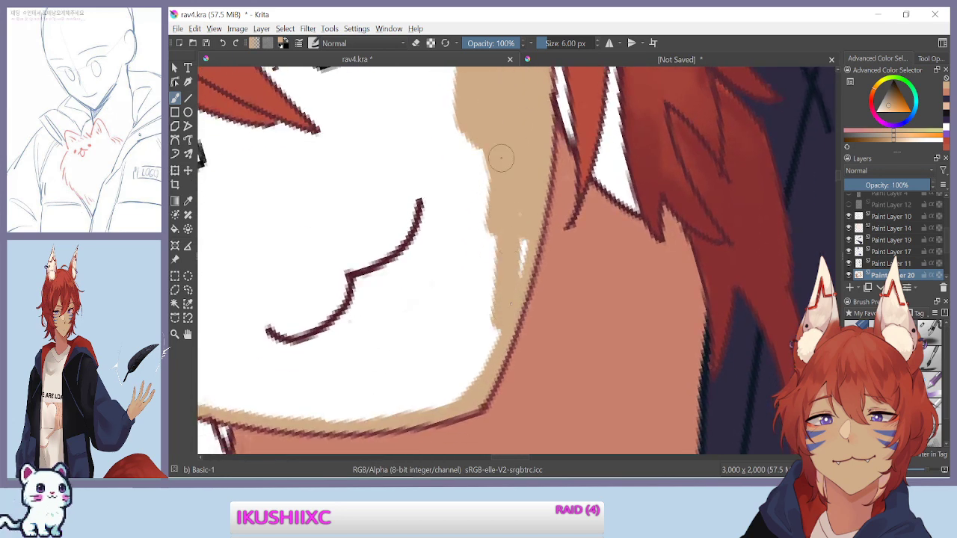
# Fill the area between the mouth and the right jaw line with tan, from the chin to below the eye
pyautogui.moveTo(500, 323)
pyautogui.mouseDown()
pyautogui.moveTo(464, 117)
pyautogui.moveTo(445, 208)
pyautogui.moveTo(426, 188)
pyautogui.moveTo(391, 349)
pyautogui.mouseUp()
pyautogui.moveTo(301, 355)
pyautogui.mouseDown()
pyautogui.moveTo(320, 207)
pyautogui.moveTo(347, 137)
pyautogui.mouseUp()
pyautogui.hotkey('ctrl', '-')
pyautogui.hotkey('ctrl', '-')
pyautogui.moveTo(327, 290); pyautogui.dragTo(330, 195)
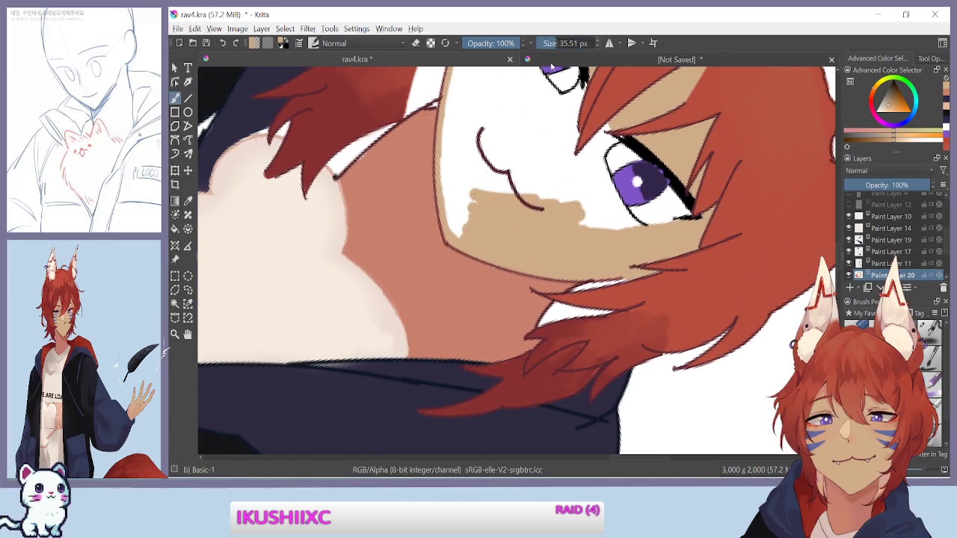
# Fill the chin, the mouth area and the cheek below the right eye with tan, using a 35.51 px brush
pyautogui.moveTo(489, 136)
pyautogui.mouseDown()
pyautogui.moveTo(490, 218)
pyautogui.moveTo(482, 220)
pyautogui.moveTo(465, 172)
pyautogui.moveTo(477, 108)
pyautogui.moveTo(504, 150)
pyautogui.moveTo(513, 131)
pyautogui.moveTo(570, 217)
pyautogui.moveTo(588, 196)
pyautogui.mouseUp()
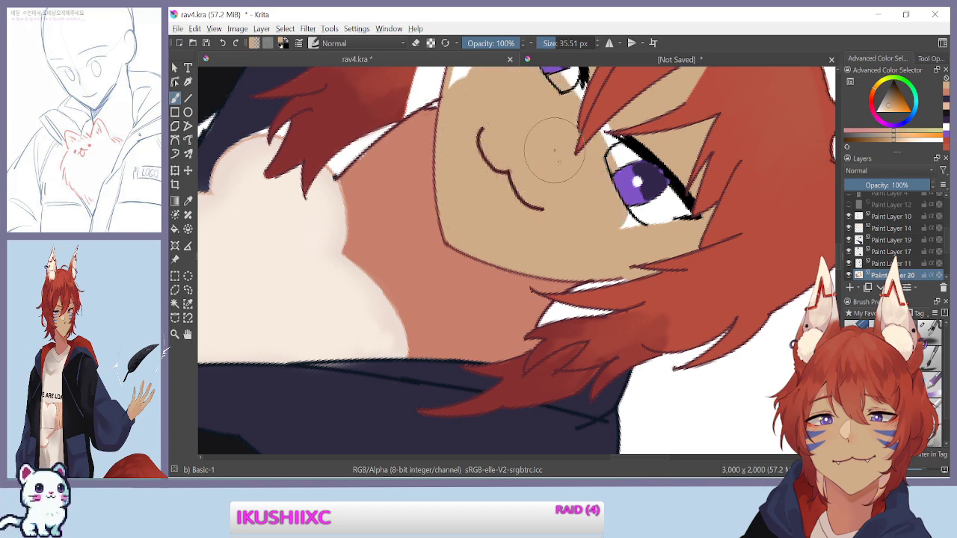
pyautogui.hotkey('ctrl', 'z')
pyautogui.moveTo(475, 135)
pyautogui.mouseDown()
pyautogui.moveTo(482, 200)
pyautogui.moveTo(467, 191)
pyautogui.moveTo(478, 113)
pyautogui.moveTo(516, 94)
pyautogui.moveTo(555, 205)
pyautogui.moveTo(562, 179)
pyautogui.moveTo(588, 223)
pyautogui.mouseUp()
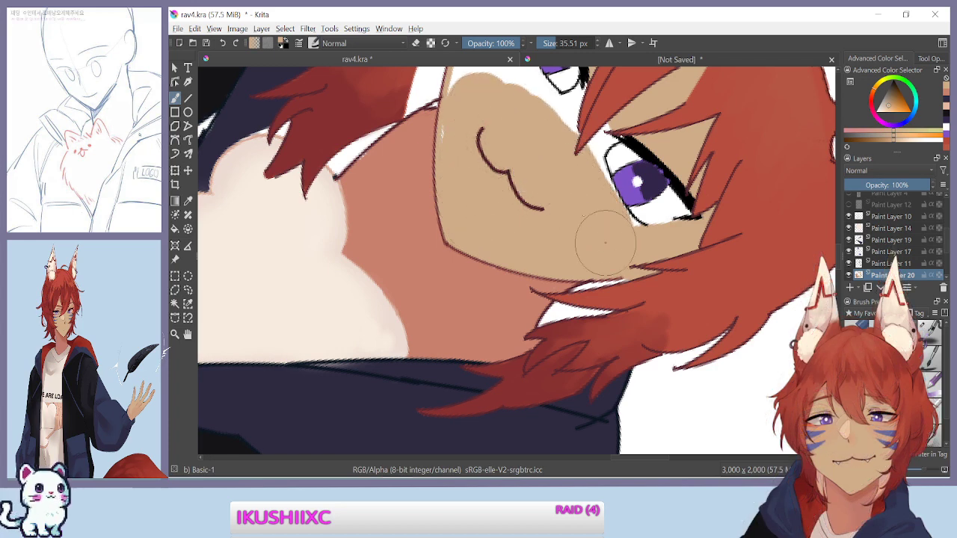
pyautogui.hotkey('ctrl', '+')
pyautogui.hotkey('ctrl', '+')
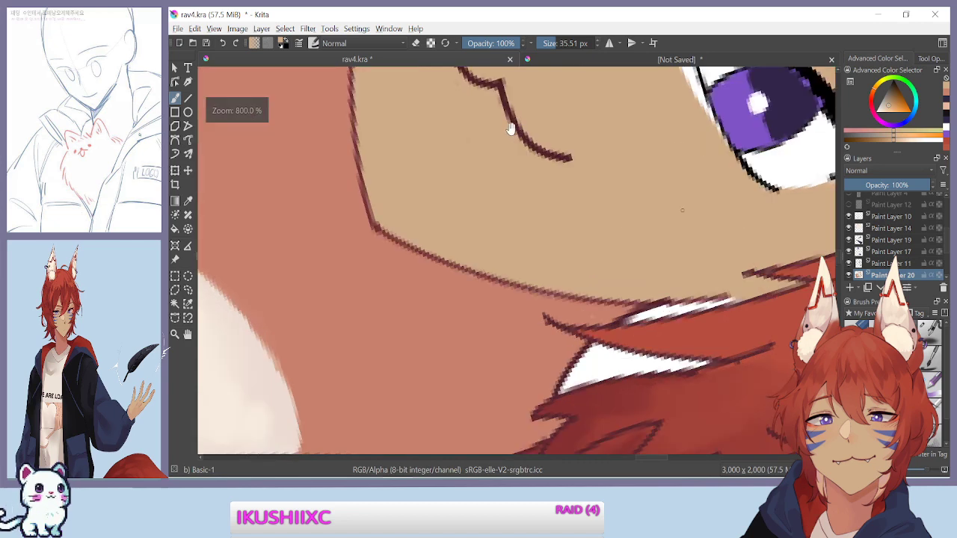
# Fill the pale gap on the cheek beside the left jaw line with tan, using a 22 px brush
pyautogui.moveTo(512, 127); pyautogui.dragTo(540, 304)
pyautogui.press('[')
pyautogui.press('[')
pyautogui.press('[')
pyautogui.press('[')
pyautogui.press('[')
pyautogui.press('[')
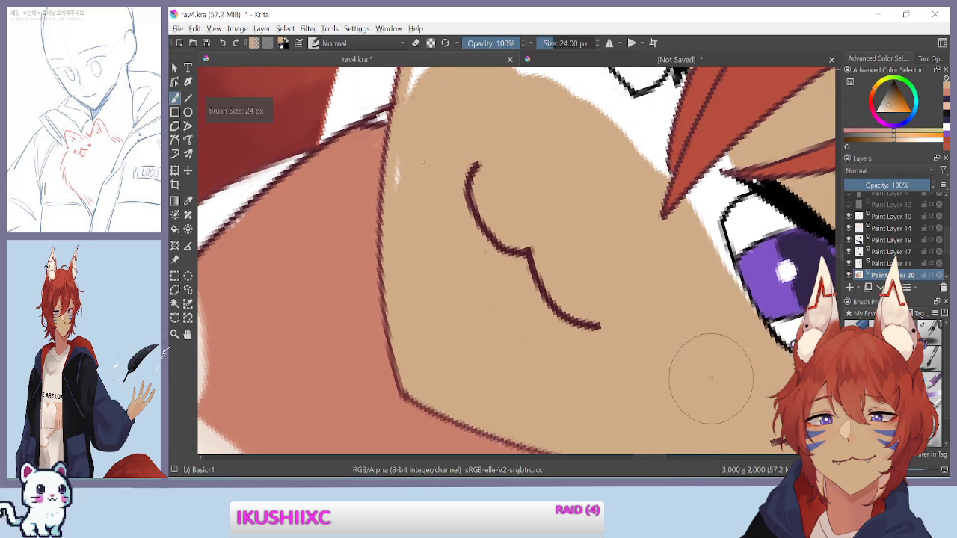
pyautogui.hotkey('ctrl', '+')
pyautogui.moveTo(427, 184); pyautogui.dragTo(495, 373)
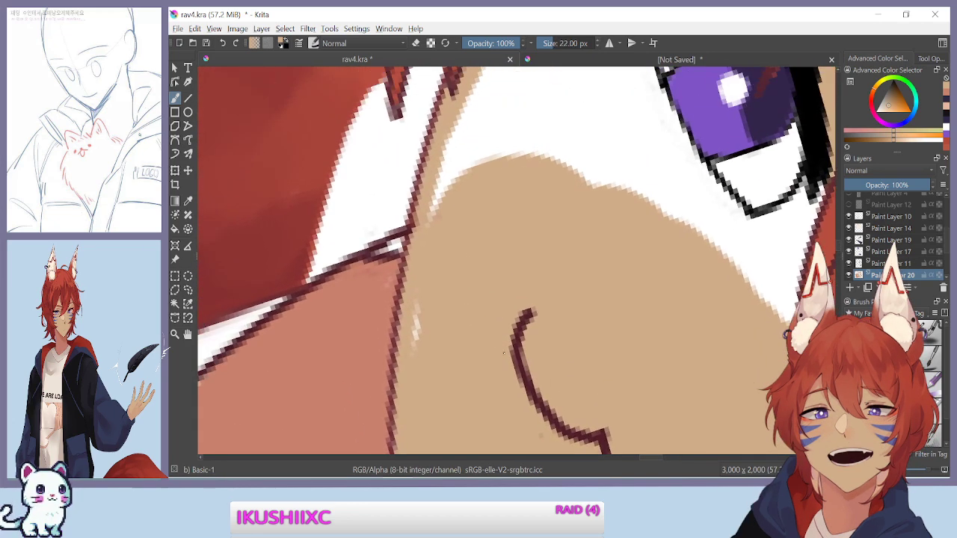
pyautogui.moveTo(449, 249)
pyautogui.mouseDown()
pyautogui.moveTo(444, 303)
pyautogui.moveTo(475, 237)
pyautogui.mouseUp()
pyautogui.hotkey('ctrl', 'z')
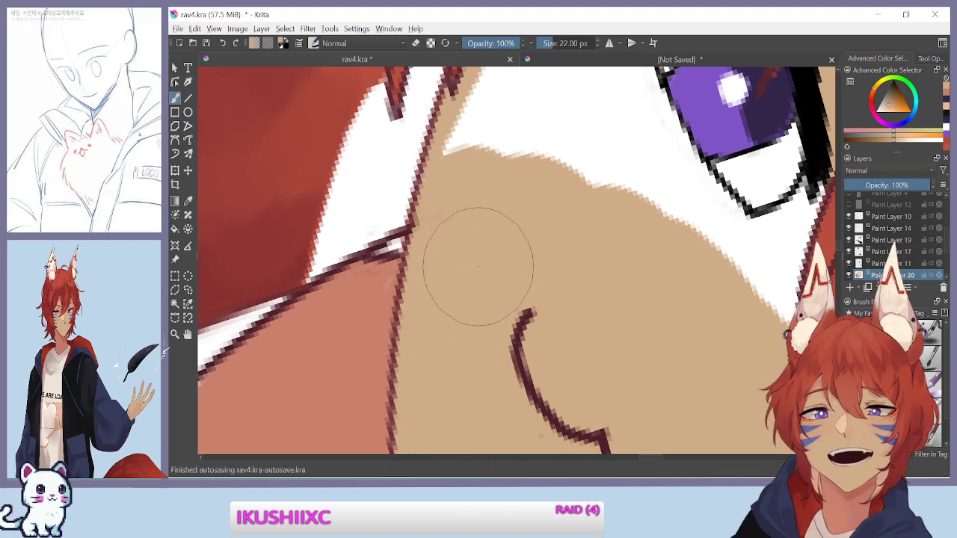
# Fill the strip from the left jaw line up towards the hair and the left eye with tan, using an 11 px brush
pyautogui.press('[')
pyautogui.press('[')
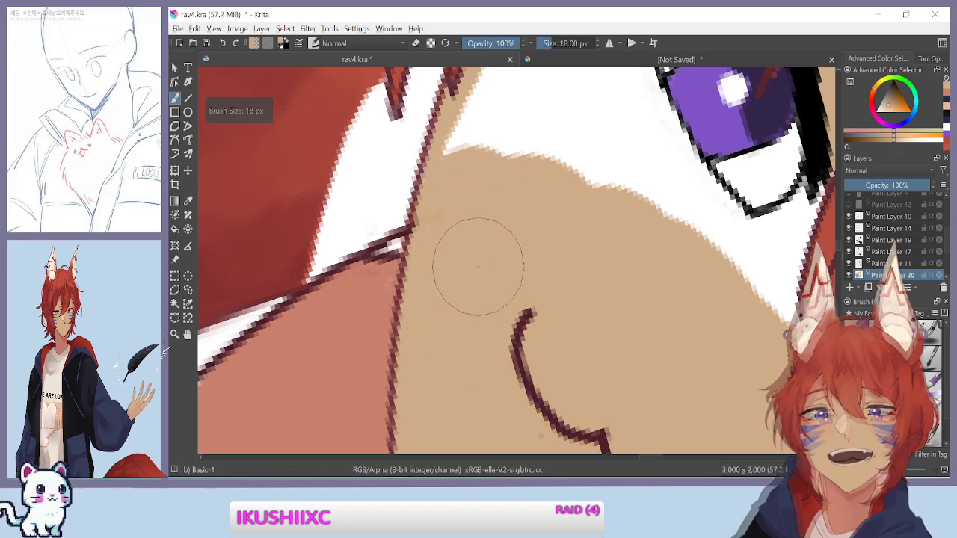
pyautogui.press('[')
pyautogui.press('[')
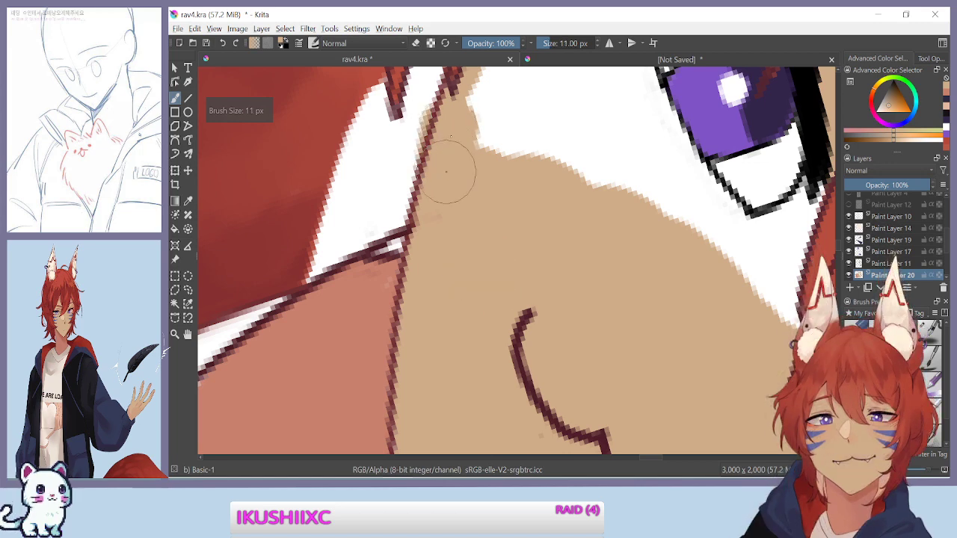
pyautogui.hotkey('ctrl', 'z')
pyautogui.moveTo(470, 156)
pyautogui.mouseDown()
pyautogui.moveTo(477, 123)
pyautogui.moveTo(476, 295)
pyautogui.mouseUp()
pyautogui.moveTo(493, 210); pyautogui.dragTo(487, 264)
pyautogui.moveTo(492, 198)
pyautogui.mouseDown()
pyautogui.moveTo(471, 311)
pyautogui.moveTo(496, 355)
pyautogui.moveTo(551, 342)
pyautogui.moveTo(594, 384)
pyautogui.moveTo(602, 267)
pyautogui.moveTo(588, 234)
pyautogui.moveTo(624, 292)
pyautogui.moveTo(517, 216)
pyautogui.moveTo(494, 187)
pyautogui.mouseUp()
pyautogui.moveTo(525, 233)
pyautogui.mouseDown()
pyautogui.moveTo(563, 257)
pyautogui.moveTo(612, 332)
pyautogui.moveTo(598, 299)
pyautogui.moveTo(647, 364)
pyautogui.moveTo(466, 359)
pyautogui.moveTo(444, 299)
pyautogui.mouseUp()
# Fill the remaining white skin around the left eye, close to its outline and the hair strands, with tan
pyautogui.moveTo(644, 152); pyautogui.dragTo(625, 275)
pyautogui.moveTo(539, 184); pyautogui.dragTo(594, 232)
pyautogui.hotkey('ctrl', 'z')
pyautogui.moveTo(552, 150); pyautogui.dragTo(618, 224)
pyautogui.moveTo(549, 166); pyautogui.dragTo(610, 234)
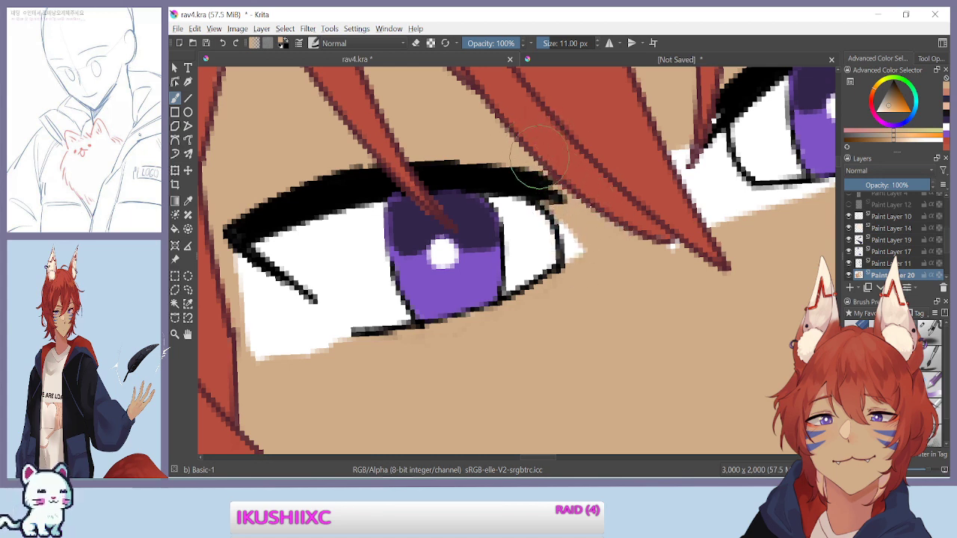
# Fill the white between the left eye's inner corner and the central hair strand with tan, including the speck near the strand's tip
pyautogui.moveTo(657, 225)
pyautogui.mouseDown()
pyautogui.moveTo(679, 190)
pyautogui.moveTo(711, 196)
pyautogui.moveTo(700, 120)
pyautogui.moveTo(712, 174)
pyautogui.moveTo(736, 214)
pyautogui.moveTo(761, 216)
pyautogui.mouseUp()
pyautogui.moveTo(579, 258); pyautogui.dragTo(482, 312)
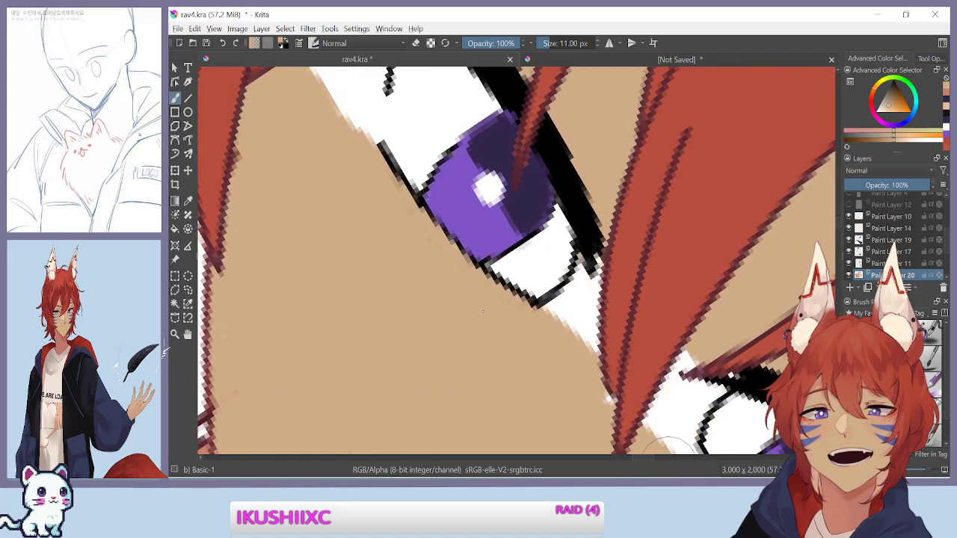
pyautogui.scroll(-3, 568, 365)
pyautogui.moveTo(550, 275)
pyautogui.mouseDown()
pyautogui.moveTo(567, 231)
pyautogui.moveTo(548, 253)
pyautogui.moveTo(569, 217)
pyautogui.mouseUp()
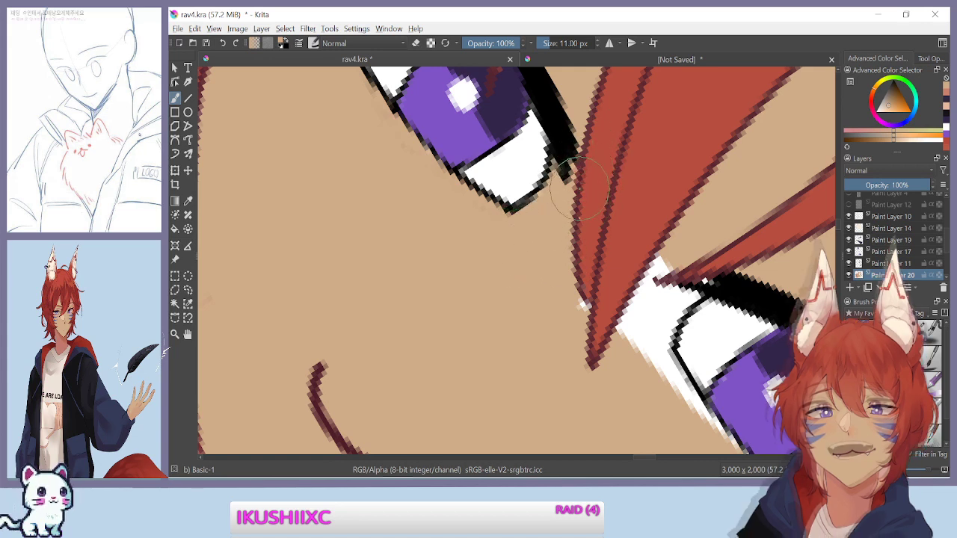
pyautogui.moveTo(439, 381); pyautogui.dragTo(405, 286)
pyautogui.keyDown('shift'); pyautogui.moveTo(399, 193); pyautogui.dragTo(386, 231); pyautogui.keyUp('shift')
pyautogui.click(535, 202)
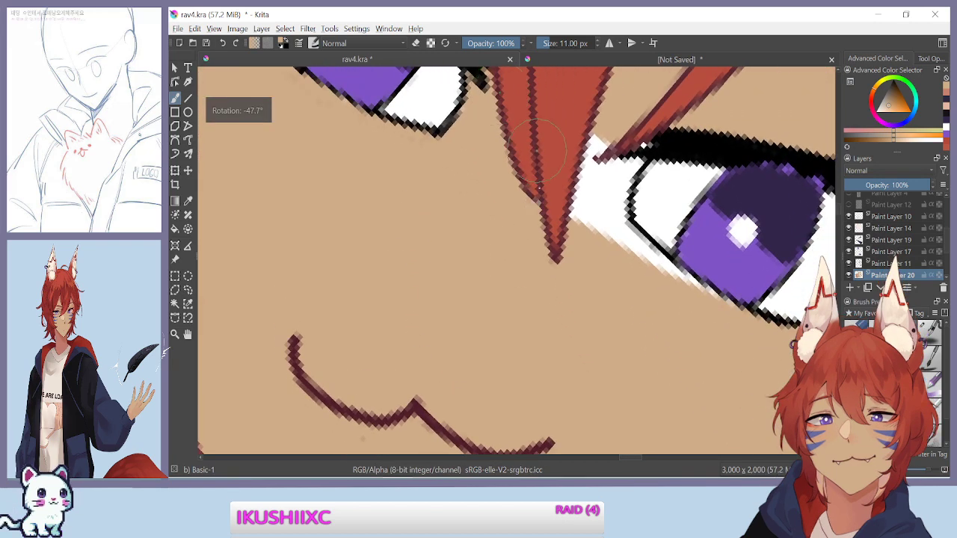
# Fill the white between the central hair strand and the right eye's inner corner and along its lower edge with tan
pyautogui.moveTo(573, 169)
pyautogui.mouseDown()
pyautogui.moveTo(566, 224)
pyautogui.moveTo(582, 223)
pyautogui.mouseUp()
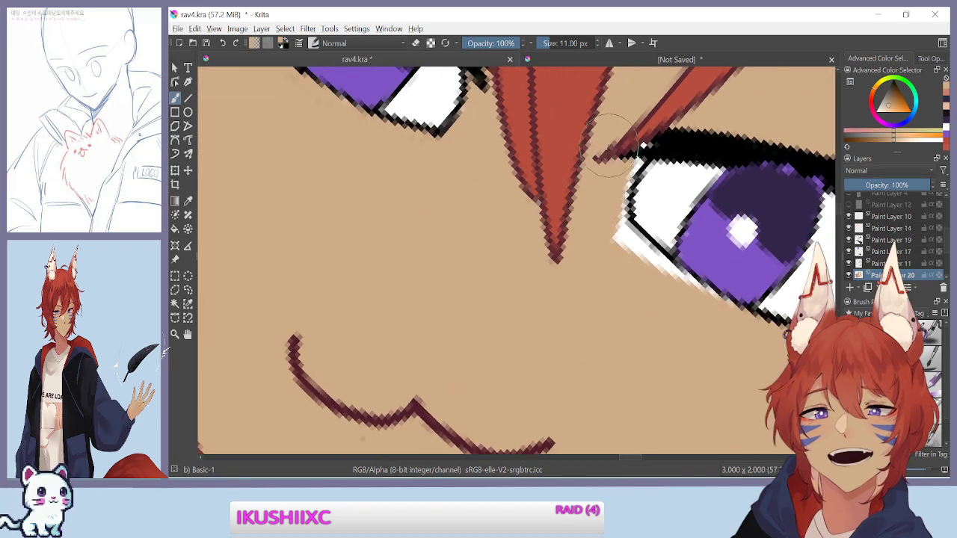
pyautogui.moveTo(593, 184)
pyautogui.mouseDown()
pyautogui.moveTo(614, 149)
pyautogui.moveTo(607, 166)
pyautogui.mouseUp()
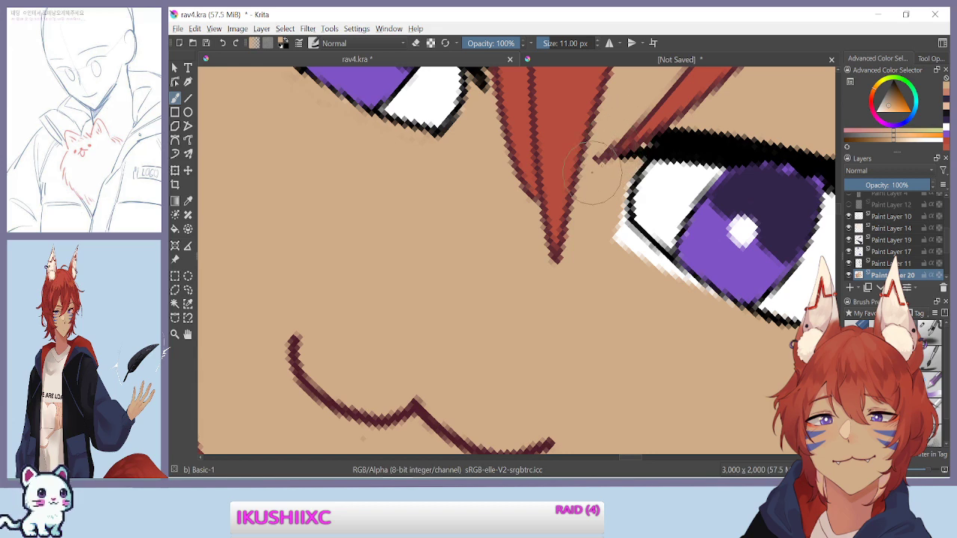
pyautogui.moveTo(602, 201); pyautogui.dragTo(608, 269)
pyautogui.keyDown('shift'); pyautogui.moveTo(434, 309); pyautogui.dragTo(442, 250); pyautogui.keyUp('shift')
pyautogui.moveTo(611, 284)
pyautogui.mouseDown()
pyautogui.moveTo(627, 387)
pyautogui.moveTo(516, 223)
pyautogui.mouseUp()
pyautogui.hotkey('ctrl', 'z')
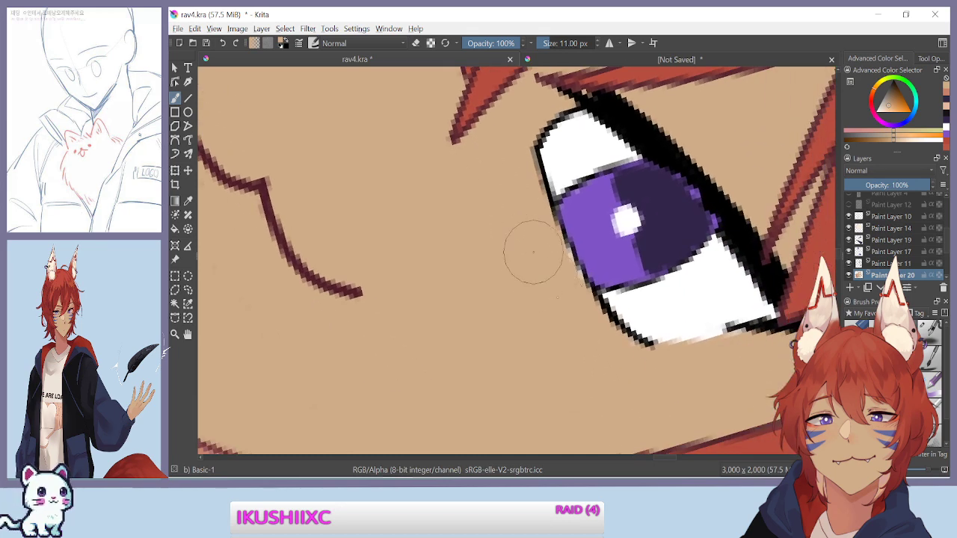
# Cover the white spill below the left eye's outer corner and beside the right eye's outer edge with tan
pyautogui.press('-')
pyautogui.press('-')
pyautogui.press('-')
pyautogui.moveTo(368, 217); pyautogui.dragTo(366, 337)
pyautogui.press('+')
pyautogui.press('+')
pyautogui.moveTo(307, 249)
pyautogui.mouseDown()
pyautogui.moveTo(346, 272)
pyautogui.moveTo(555, 310)
pyautogui.mouseUp()
pyautogui.press('+')
pyautogui.moveTo(331, 170); pyautogui.dragTo(486, 388)
pyautogui.moveTo(473, 329)
pyautogui.mouseDown()
pyautogui.moveTo(461, 268)
pyautogui.moveTo(481, 272)
pyautogui.moveTo(525, 353)
pyautogui.moveTo(520, 338)
pyautogui.moveTo(232, 284)
pyautogui.moveTo(197, 300)
pyautogui.mouseUp()
pyautogui.press('-')
pyautogui.moveTo(348, 228)
pyautogui.mouseDown()
pyautogui.moveTo(267, 301)
pyautogui.moveTo(333, 351)
pyautogui.mouseUp()
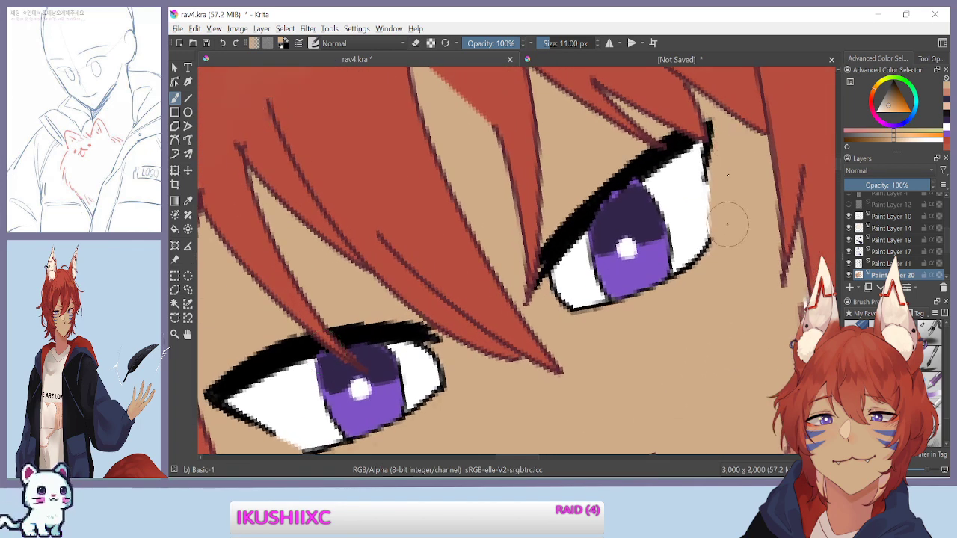
# Toggle the visibility of Paint Layer 15 to check that it holds the red hair, and select that layer
pyautogui.press('-')
pyautogui.press('-')
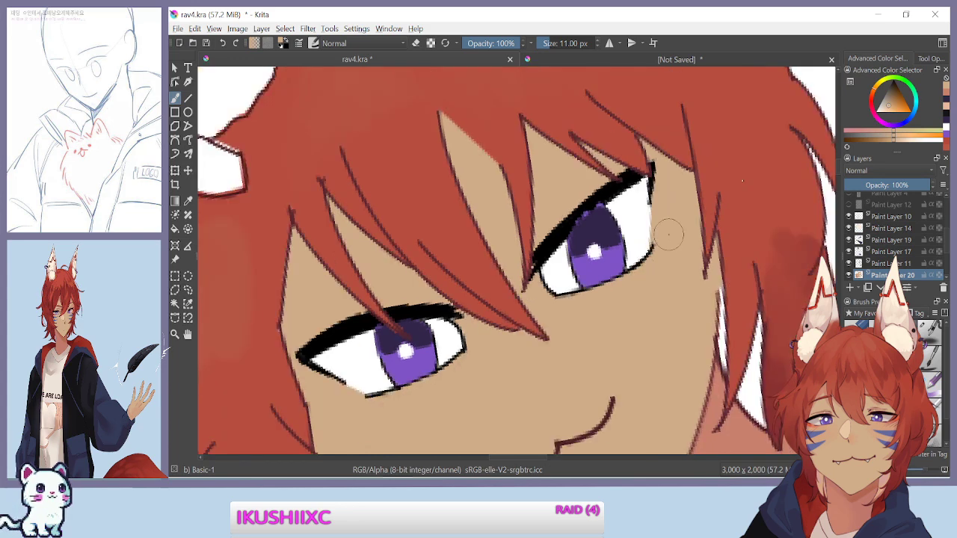
pyautogui.moveTo(308, 400); pyautogui.dragTo(286, 264)
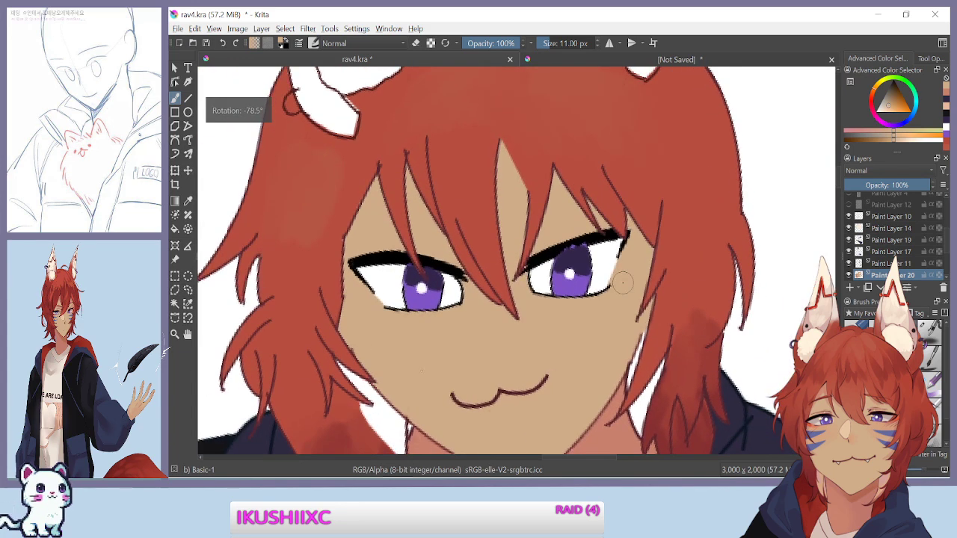
pyautogui.scroll(-5, 393, 358)
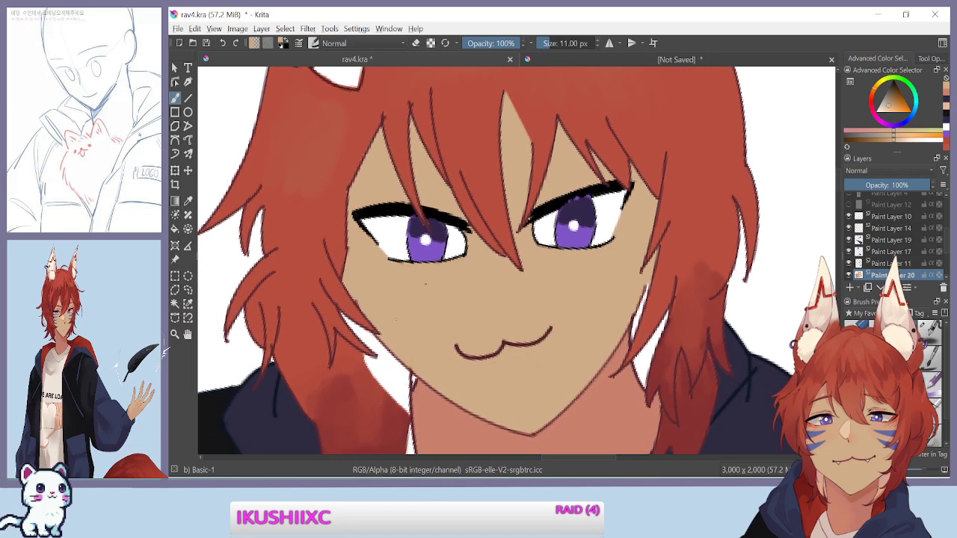
pyautogui.scroll(5, 380, 320)
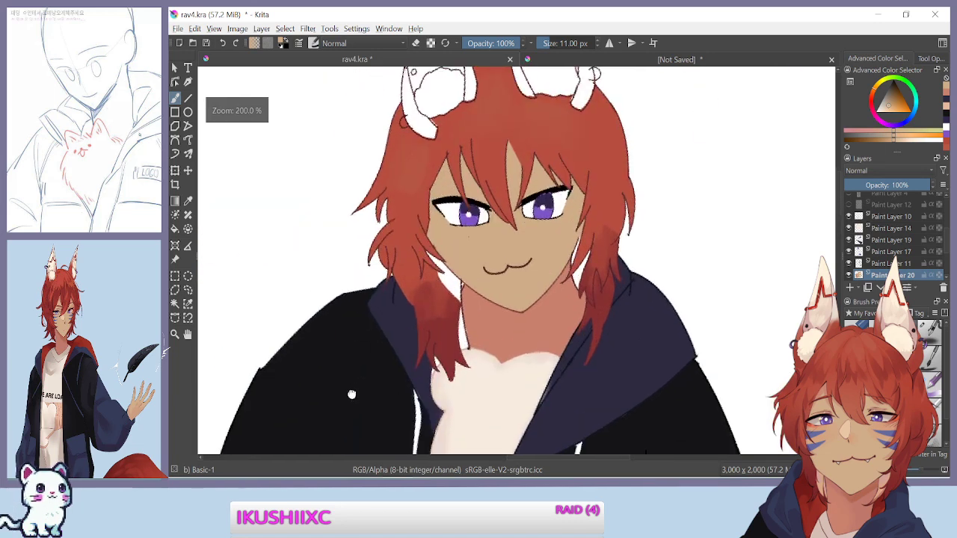
pyautogui.moveTo(375, 384); pyautogui.dragTo(415, 382)
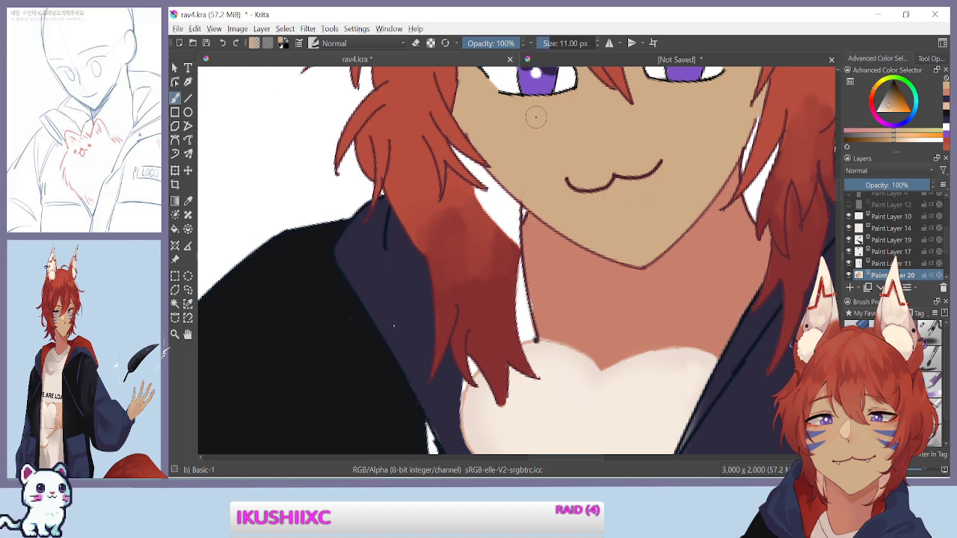
pyautogui.scroll(5, 889, 228)
pyautogui.click(849, 258)
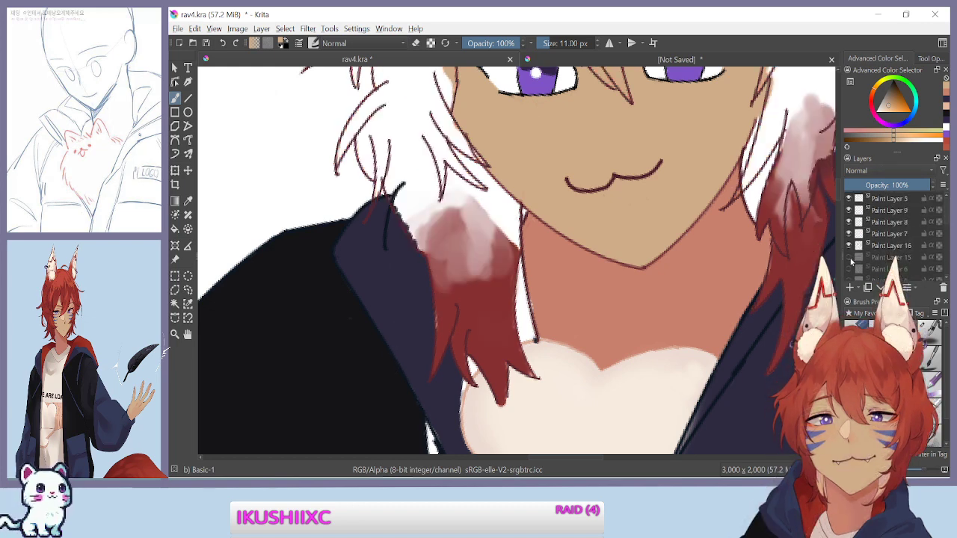
pyautogui.click(849, 258)
pyautogui.click(873, 258)
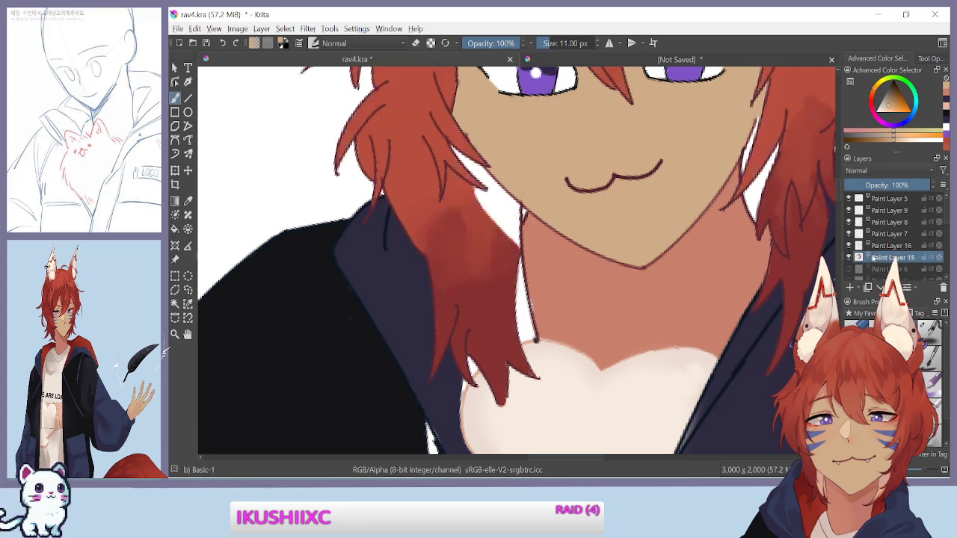
# Sample the red from the hair and brush it into the white gap between the left hair lock and the cheek
pyautogui.press('p')
pyautogui.click(416, 169)
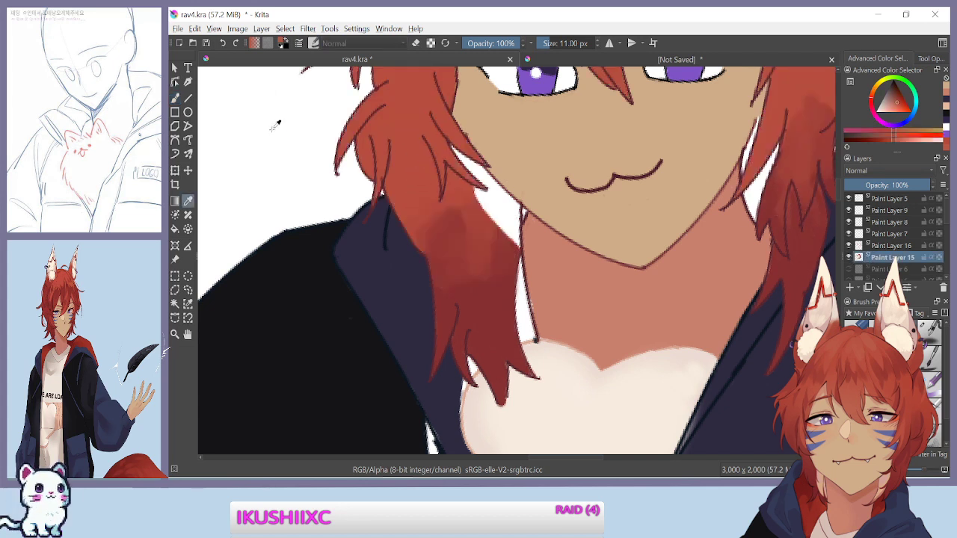
pyautogui.click(174, 98)
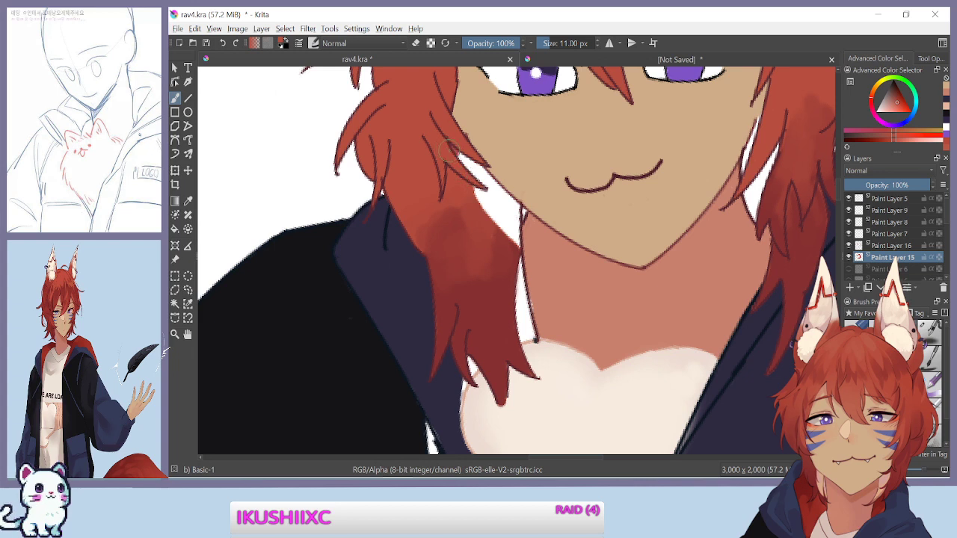
pyautogui.moveTo(446, 148); pyautogui.dragTo(490, 196)
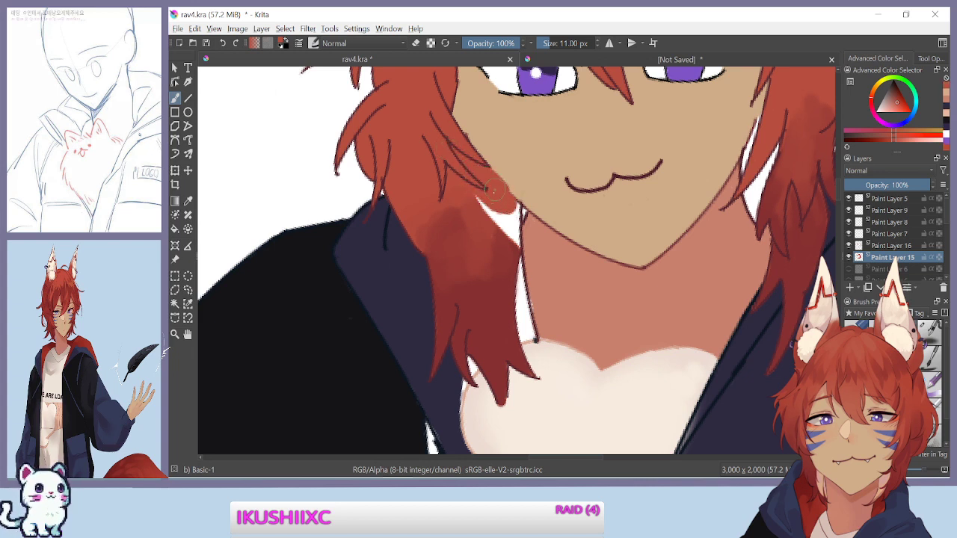
pyautogui.scroll(4, 486, 195)
pyautogui.moveTo(440, 305); pyautogui.dragTo(445, 351)
pyautogui.moveTo(383, 211)
pyautogui.mouseDown()
pyautogui.moveTo(437, 279)
pyautogui.moveTo(412, 238)
pyautogui.moveTo(490, 323)
pyautogui.moveTo(485, 351)
pyautogui.moveTo(381, 301)
pyautogui.moveTo(351, 271)
pyautogui.mouseUp()
pyautogui.hotkey('ctrl', '+')
pyautogui.hotkey('ctrl', '-')
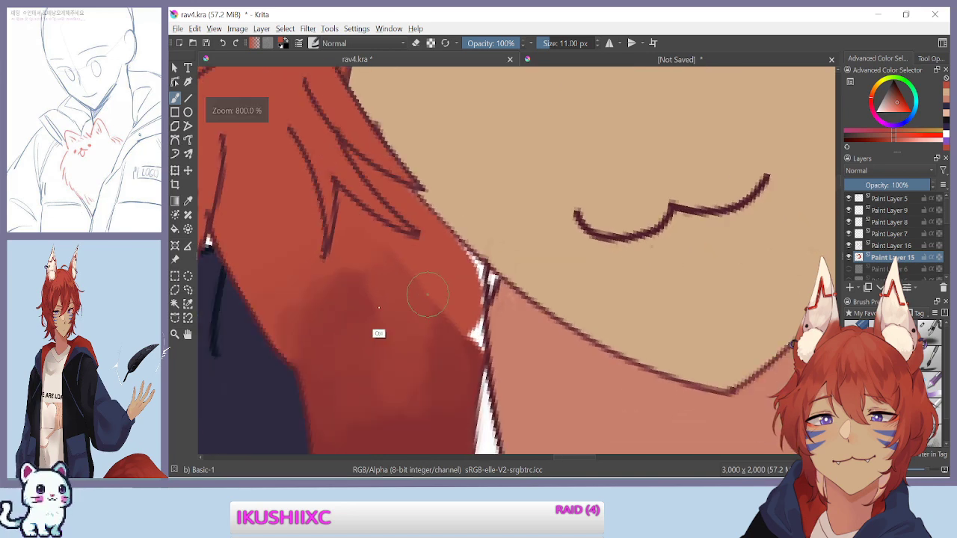
# Fill the upper part of the gap between the left hair lock and the neck outline with red
pyautogui.scroll(-2, 428, 295)
pyautogui.moveTo(551, 338)
pyautogui.mouseDown()
pyautogui.moveTo(568, 361)
pyautogui.moveTo(690, 335)
pyautogui.mouseUp()
pyautogui.hotkey('ctrl', 'z')
pyautogui.hotkey('ctrl', '+')
pyautogui.moveTo(365, 319); pyautogui.dragTo(379, 299)
pyautogui.moveTo(446, 281); pyautogui.dragTo(428, 255)
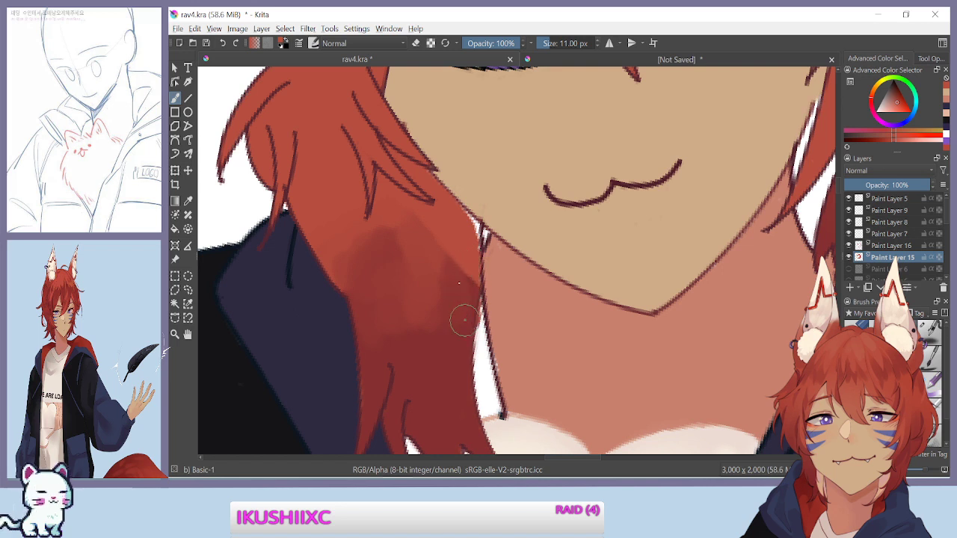
pyautogui.hotkey('ctrl', 'z')
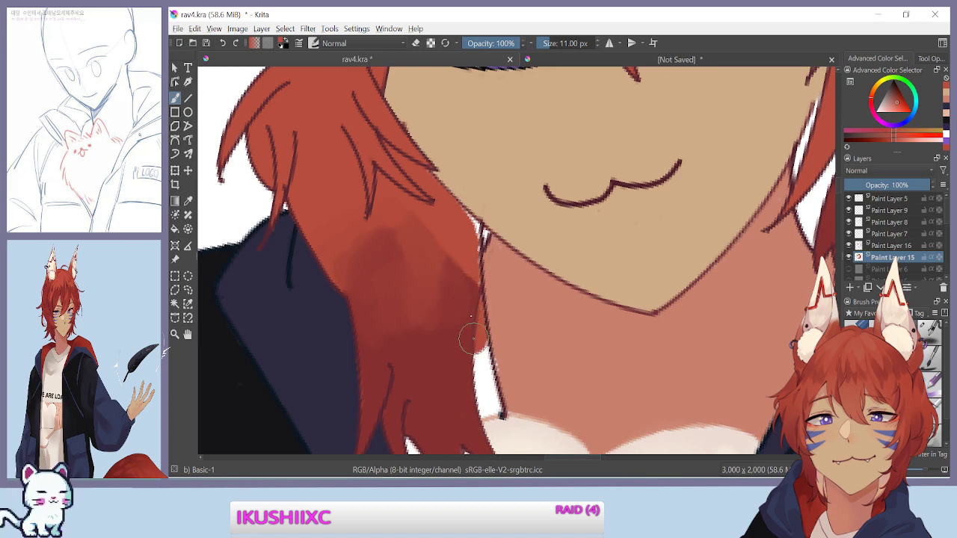
# Extend the red fill down the narrow gap between the left hair lock and the neck outline towards the shirt
pyautogui.scroll(5, 471, 349)
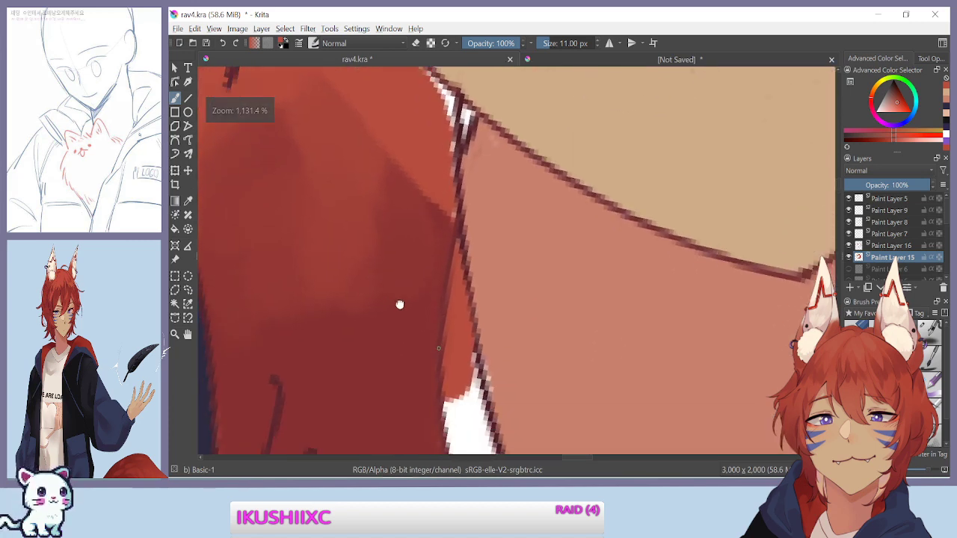
pyautogui.moveTo(447, 277)
pyautogui.mouseDown()
pyautogui.moveTo(438, 323)
pyautogui.moveTo(458, 293)
pyautogui.mouseUp()
pyautogui.moveTo(465, 338); pyautogui.dragTo(468, 370)
pyautogui.hotkey('ctrl', 'z')
pyautogui.moveTo(439, 276)
pyautogui.mouseDown()
pyautogui.moveTo(457, 337)
pyautogui.moveTo(447, 384)
pyautogui.moveTo(457, 383)
pyautogui.mouseUp()
# Fill the gap's lower end above the shirt and its tip under the jaw line with red, reducing the brush to 3 px
pyautogui.press('[')
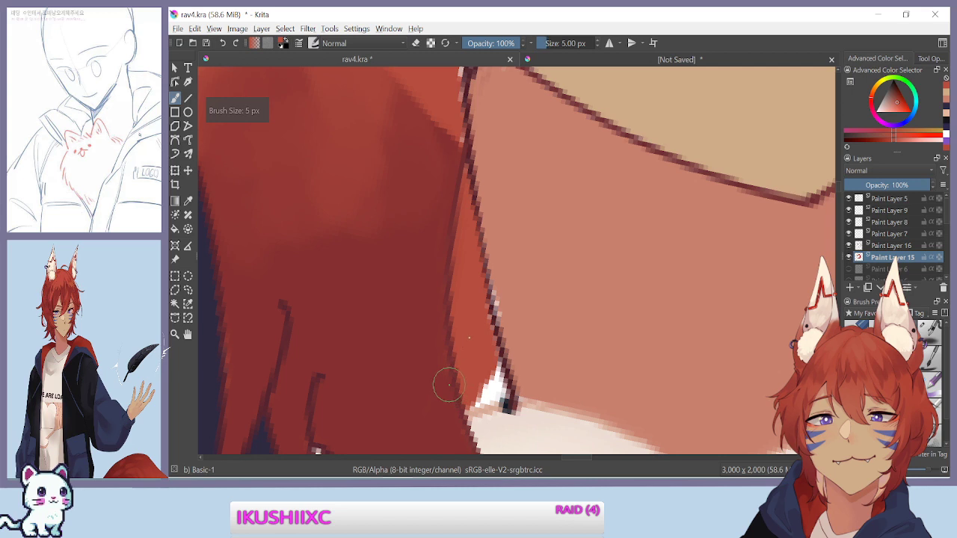
pyautogui.moveTo(484, 339); pyautogui.dragTo(494, 386)
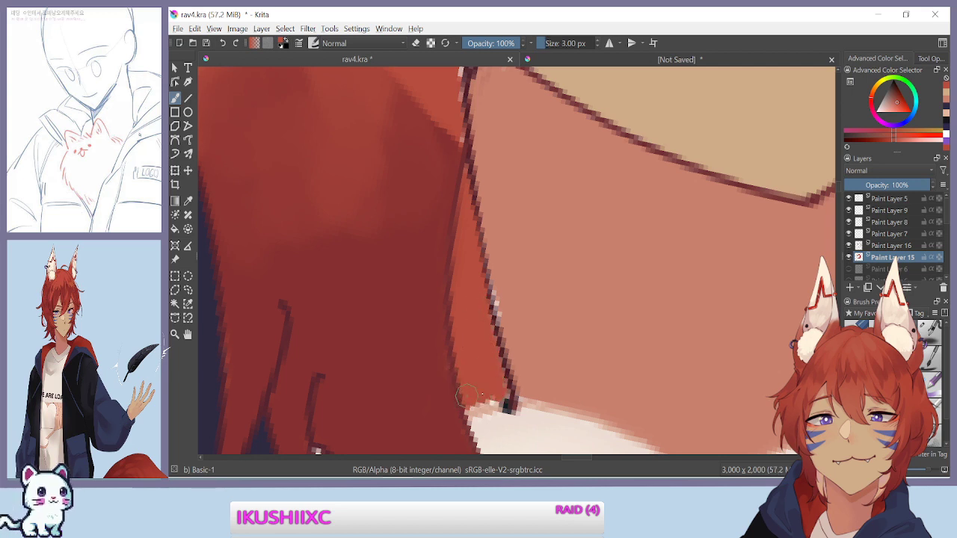
pyautogui.moveTo(454, 294); pyautogui.dragTo(462, 419)
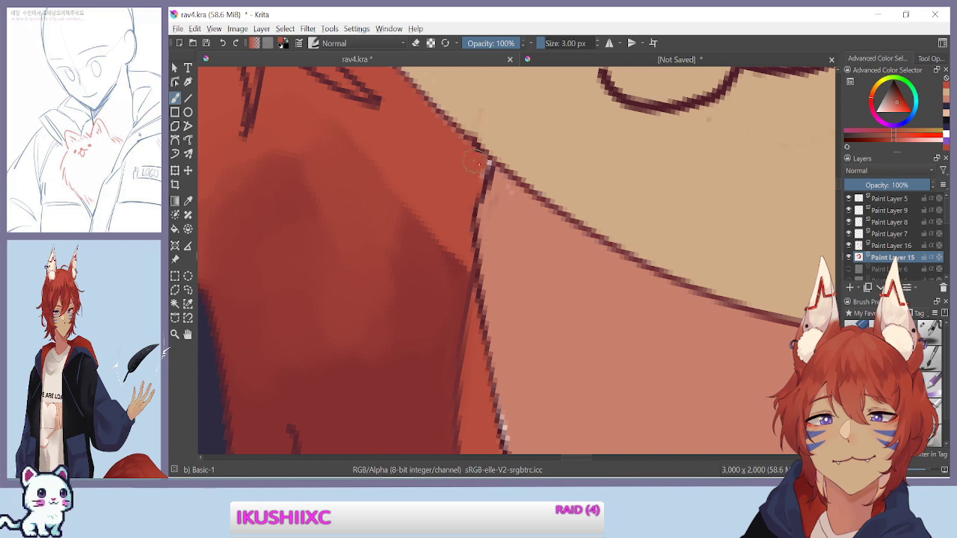
pyautogui.press('-')
pyautogui.press('+')
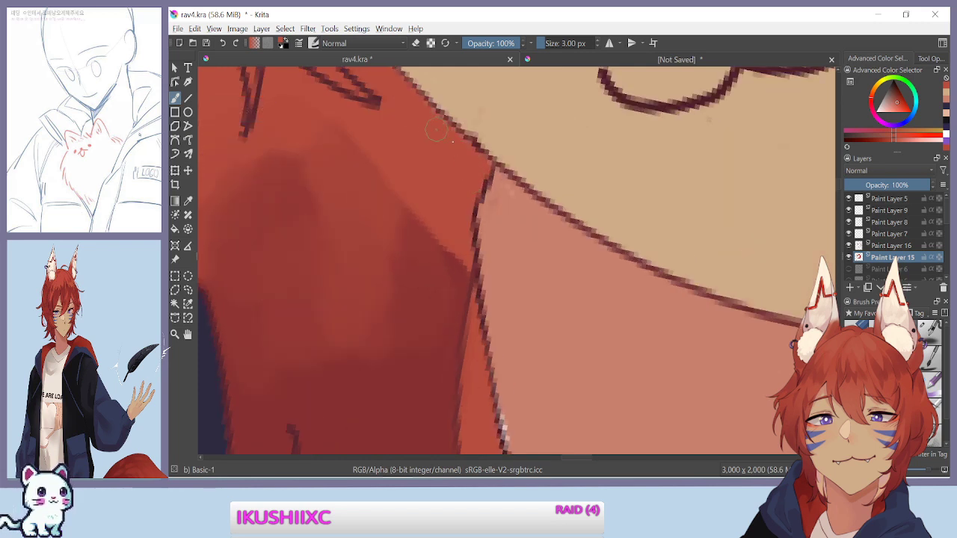
# Fill the white gap between the right hair locks beside the neck with red, using the 3 px brush
pyautogui.scroll(-2, 439, 125)
pyautogui.scroll(1, 406, 186)
pyautogui.scroll(-4, 411, 166)
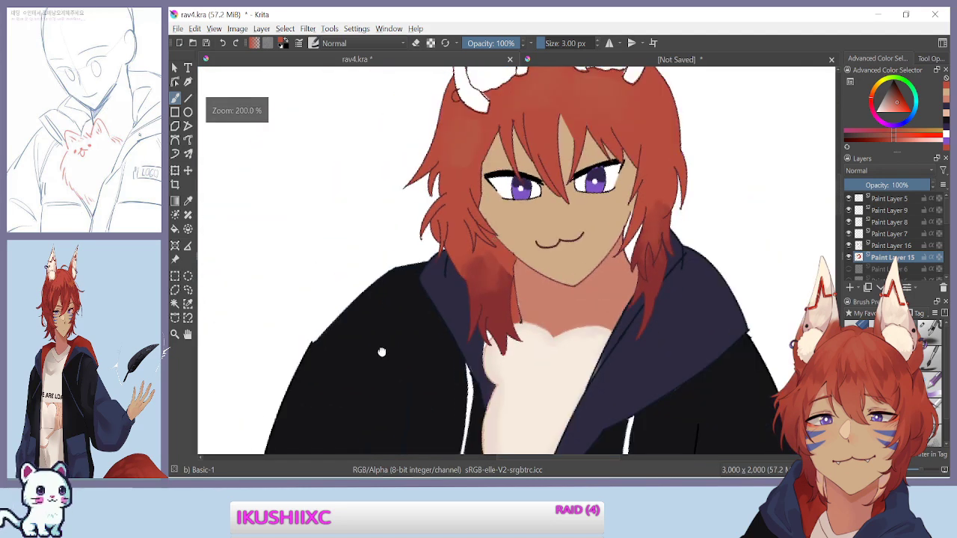
pyautogui.moveTo(383, 352); pyautogui.dragTo(329, 361)
pyautogui.hotkey('ctrl', '+')
pyautogui.hotkey('ctrl', '+')
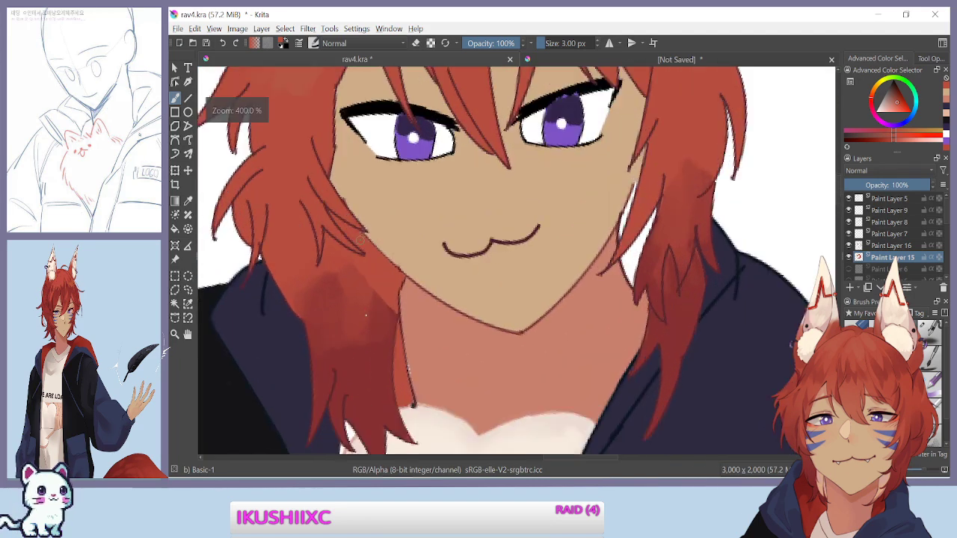
pyautogui.scroll(3, 329, 283)
pyautogui.moveTo(543, 177); pyautogui.dragTo(432, 245)
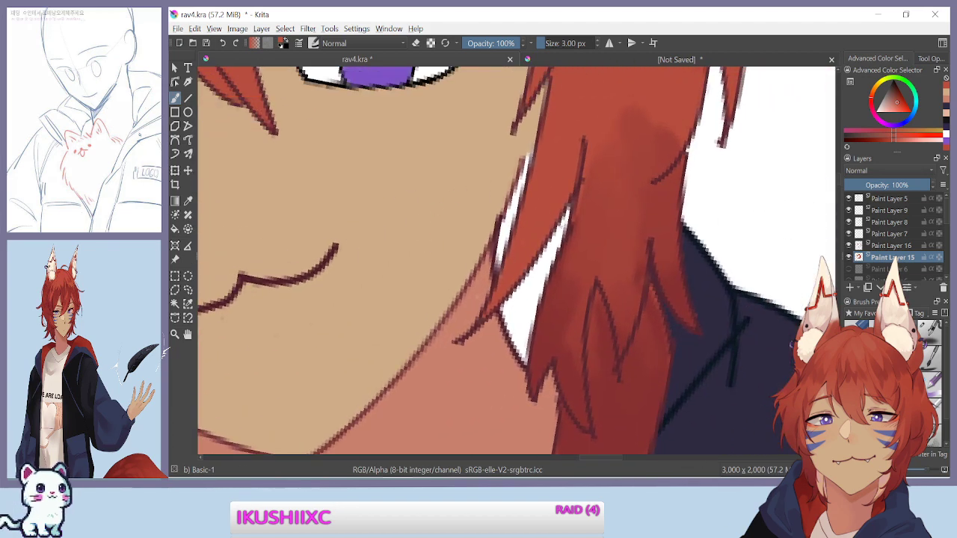
pyautogui.moveTo(557, 247); pyautogui.dragTo(566, 215)
pyautogui.moveTo(552, 253)
pyautogui.mouseDown()
pyautogui.moveTo(530, 289)
pyautogui.moveTo(522, 256)
pyautogui.moveTo(525, 329)
pyautogui.moveTo(508, 293)
pyautogui.moveTo(523, 350)
pyautogui.moveTo(505, 302)
pyautogui.mouseUp()
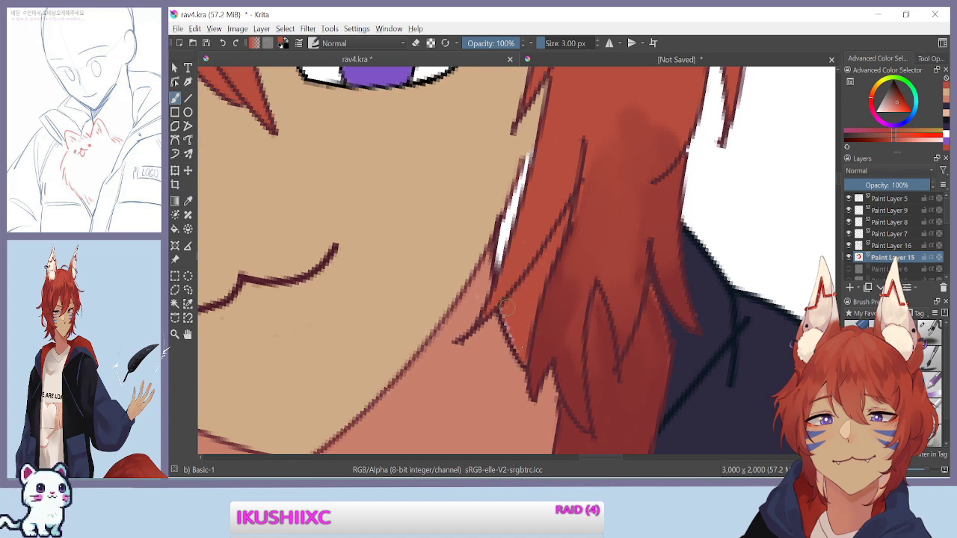
# Fill the narrow white gap between the face outline and the right hair lock with red, including its upper tip
pyautogui.hotkey('ctrl', '+')
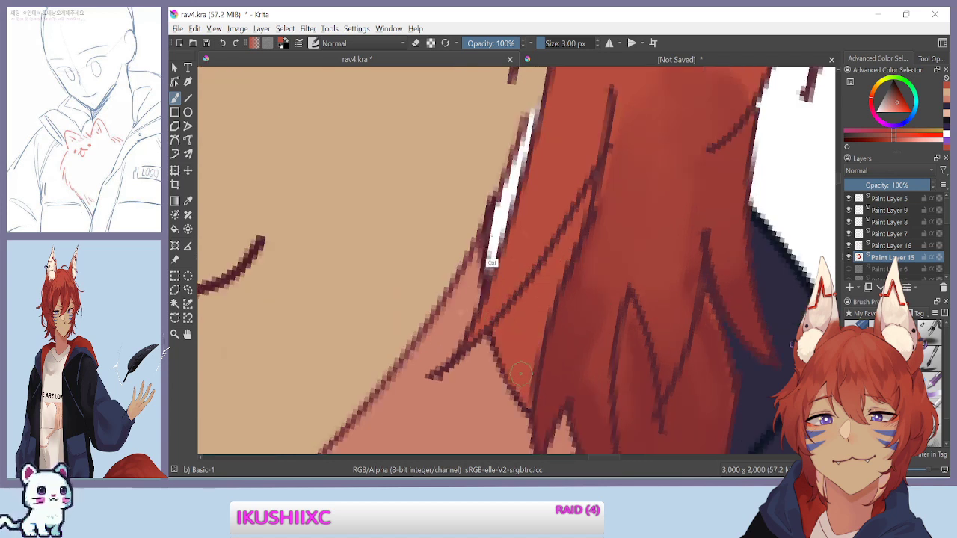
pyautogui.moveTo(516, 178)
pyautogui.mouseDown()
pyautogui.moveTo(534, 122)
pyautogui.moveTo(537, 129)
pyautogui.mouseUp()
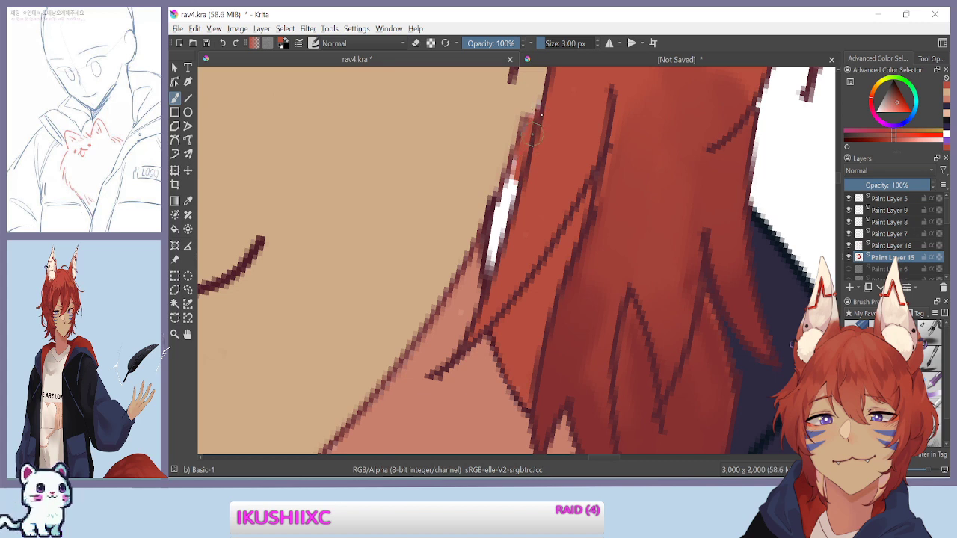
pyautogui.moveTo(527, 178); pyautogui.dragTo(498, 240)
pyautogui.hotkey('ctrl', 'z')
pyautogui.moveTo(536, 125)
pyautogui.mouseDown()
pyautogui.moveTo(513, 216)
pyautogui.moveTo(515, 165)
pyautogui.moveTo(522, 144)
pyautogui.moveTo(495, 271)
pyautogui.mouseUp()
pyautogui.hotkey('ctrl', 'z')
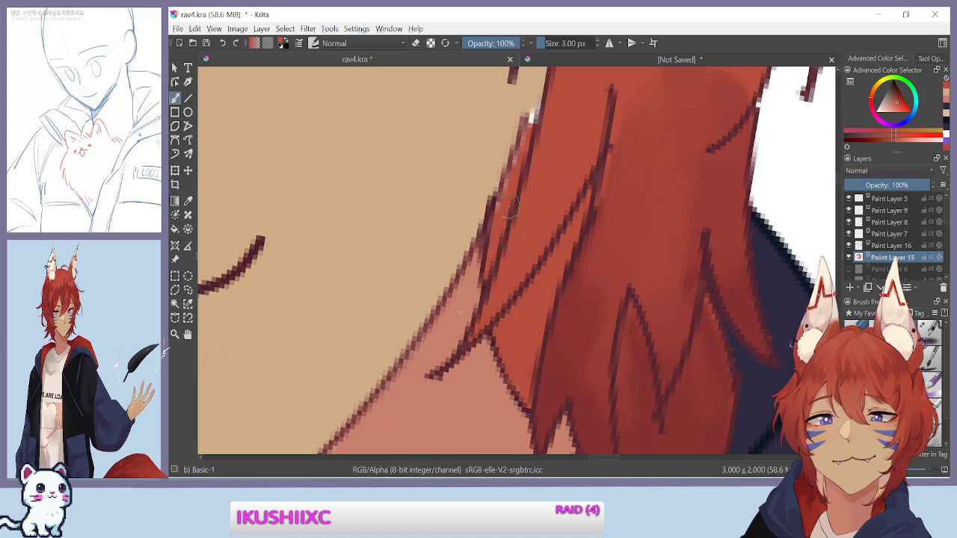
pyautogui.moveTo(533, 129); pyautogui.dragTo(554, 100)
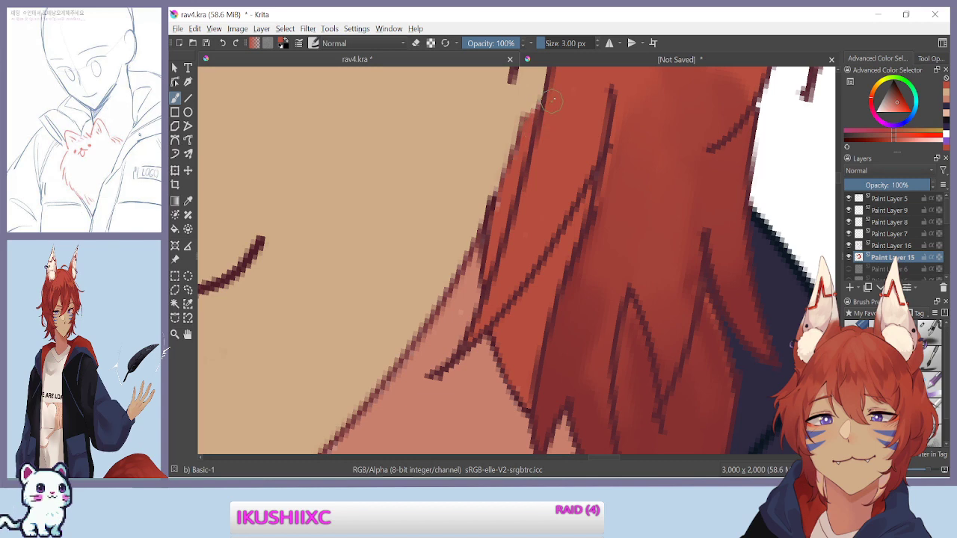
pyautogui.hotkey('ctrl', '-')
pyautogui.hotkey('ctrl', '+')
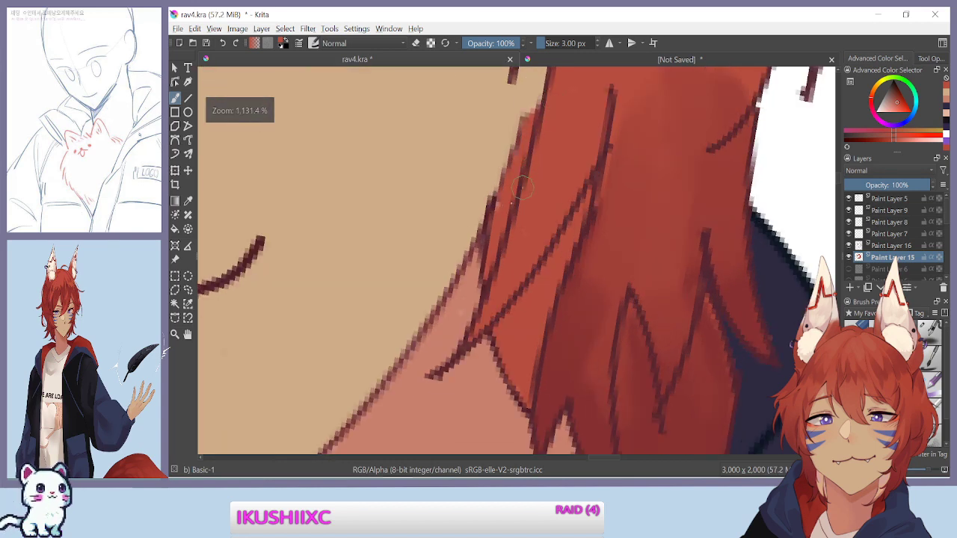
pyautogui.scroll(-8, 524, 244)
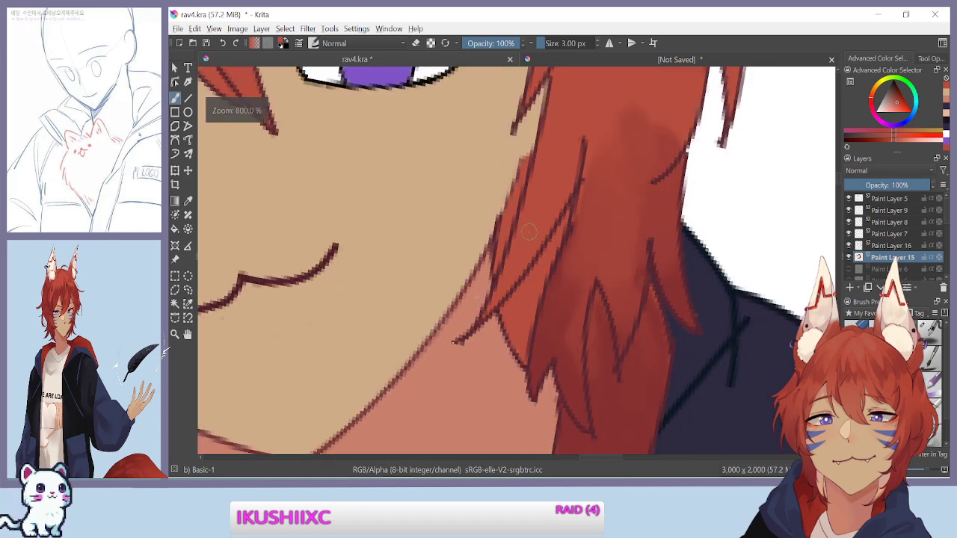
# On Paint Layer 20, sample the neck's skin colour and touch up the neck's edge along the left hair lock's outline
pyautogui.moveTo(292, 376); pyautogui.dragTo(318, 288)
pyautogui.scroll(6, 317, 291)
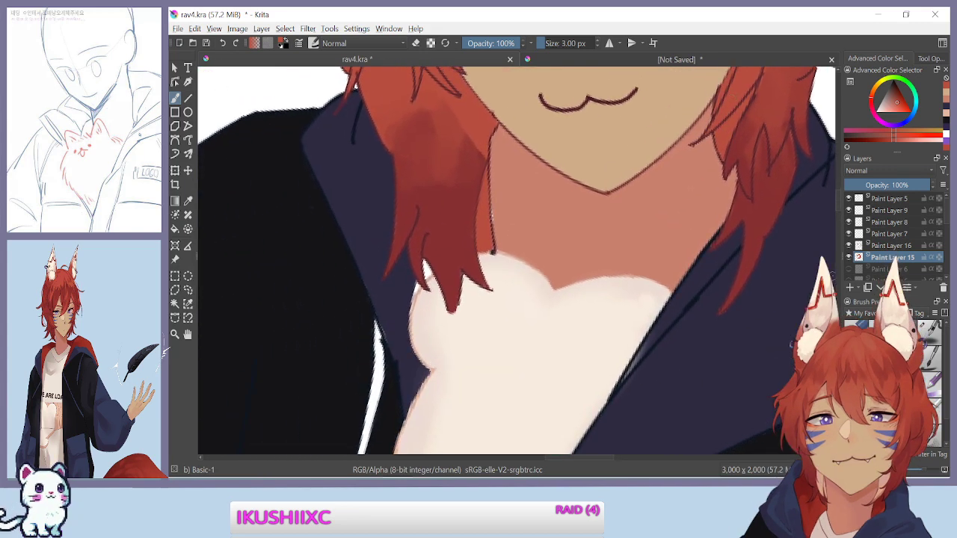
pyautogui.scroll(-5, 889, 239)
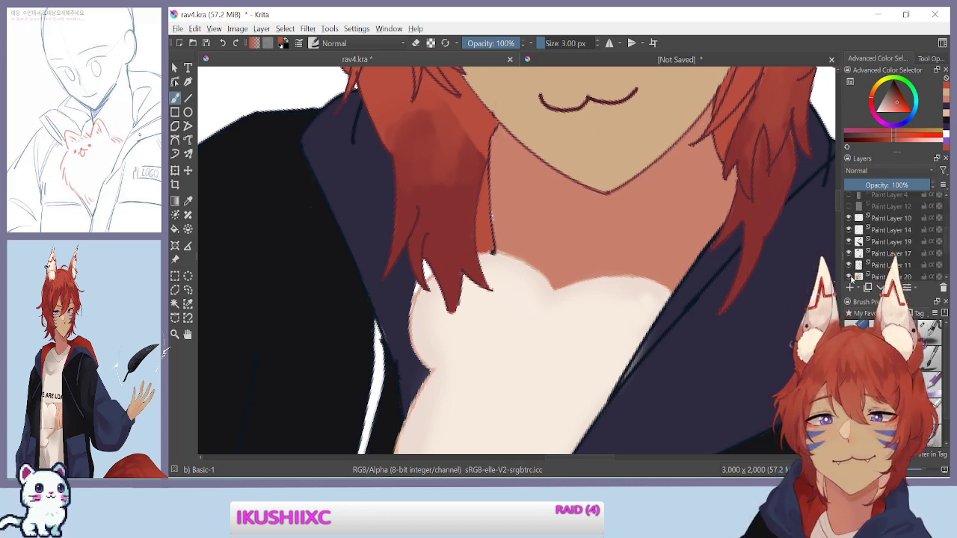
pyautogui.click(874, 277)
pyautogui.press('p')
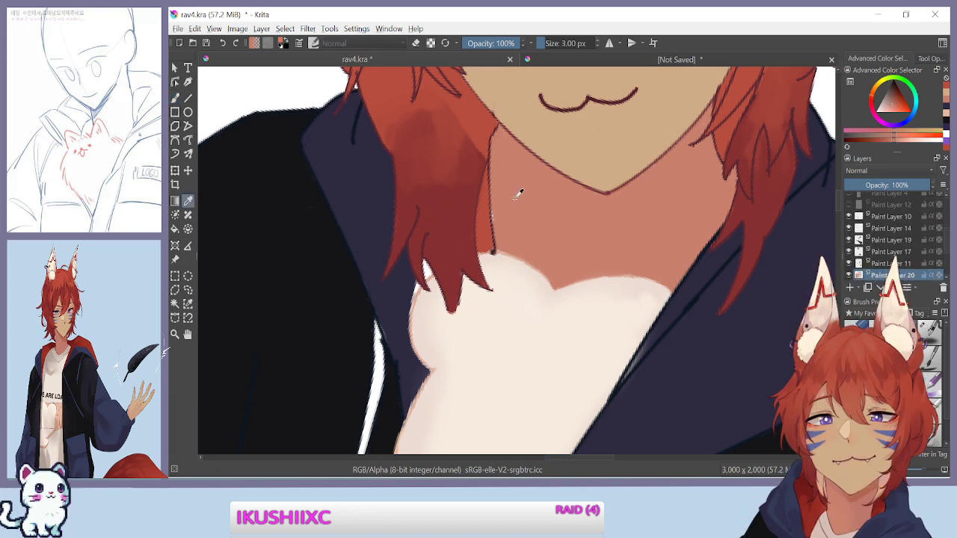
pyautogui.press('b')
pyautogui.hotkey('ctrl', '+')
pyautogui.hotkey('ctrl', '+')
pyautogui.moveTo(468, 160); pyautogui.dragTo(471, 186)
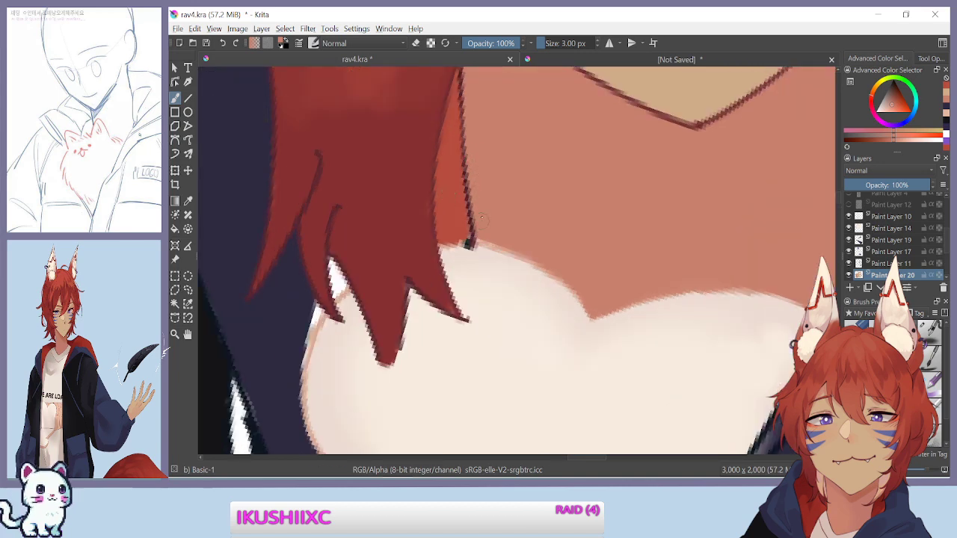
# Look over the neck and jacket, then switch Paint Layers 12, 4 and 6 on and off to check what each contains
pyautogui.moveTo(589, 187); pyautogui.dragTo(445, 338)
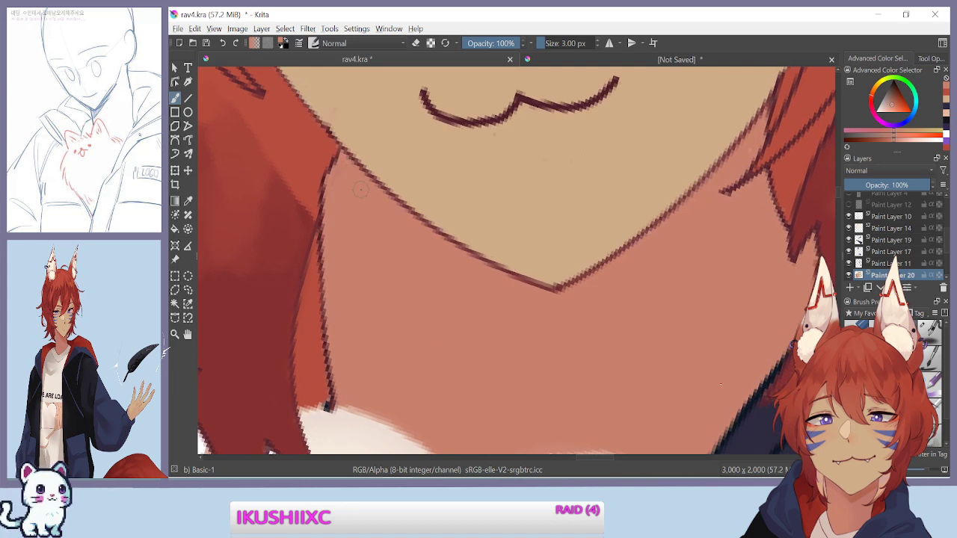
pyautogui.press('-')
pyautogui.press('-')
pyautogui.press('-')
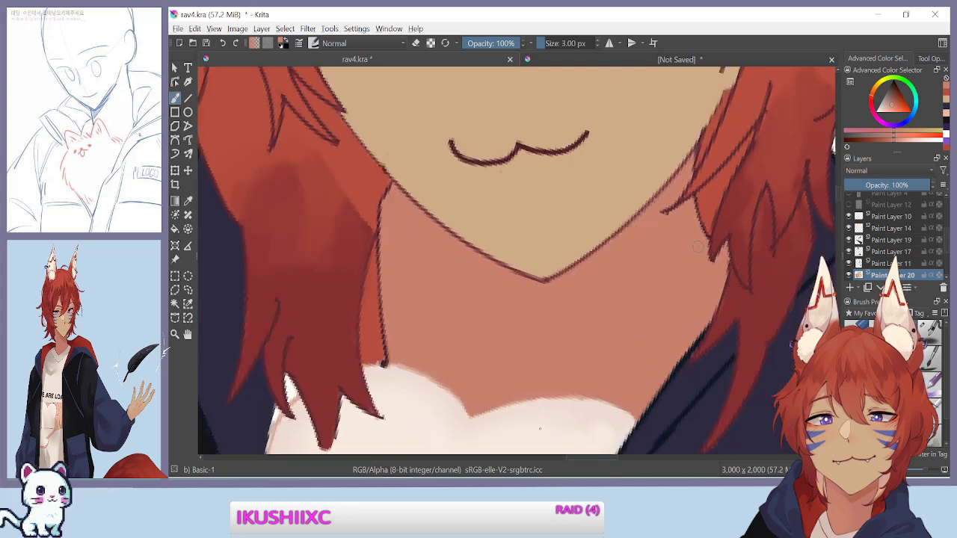
pyautogui.press('+')
pyautogui.press('+')
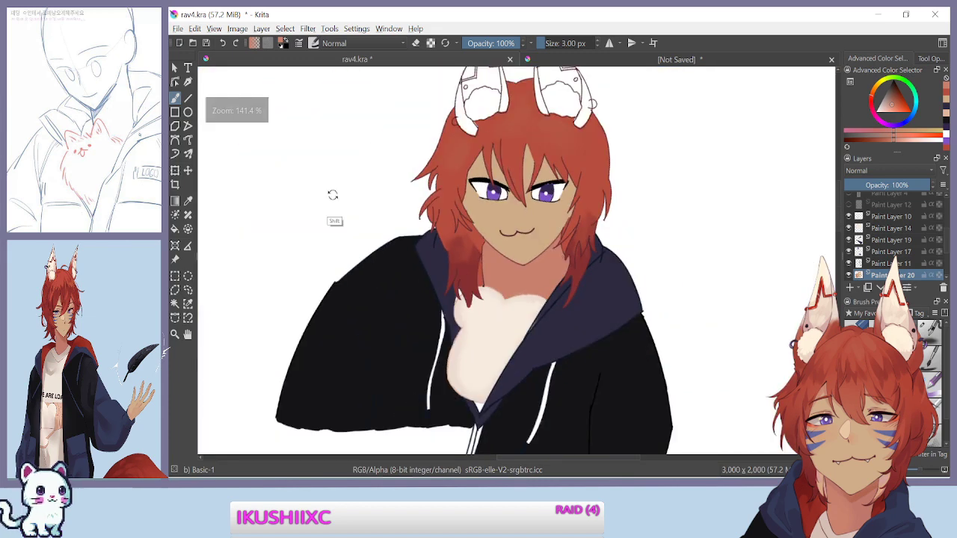
pyautogui.moveTo(332, 369); pyautogui.dragTo(404, 260)
pyautogui.scroll(-3, 888, 239)
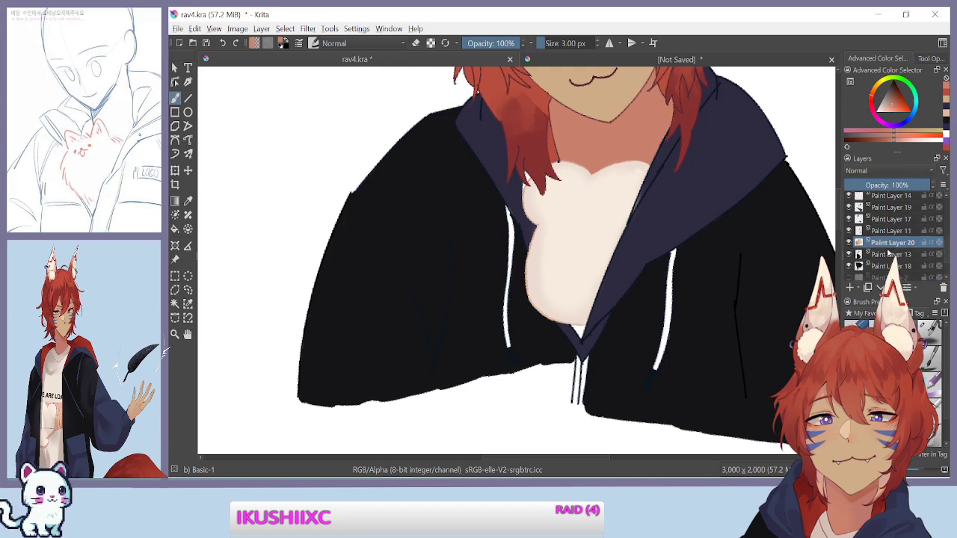
pyautogui.scroll(3, 861, 253)
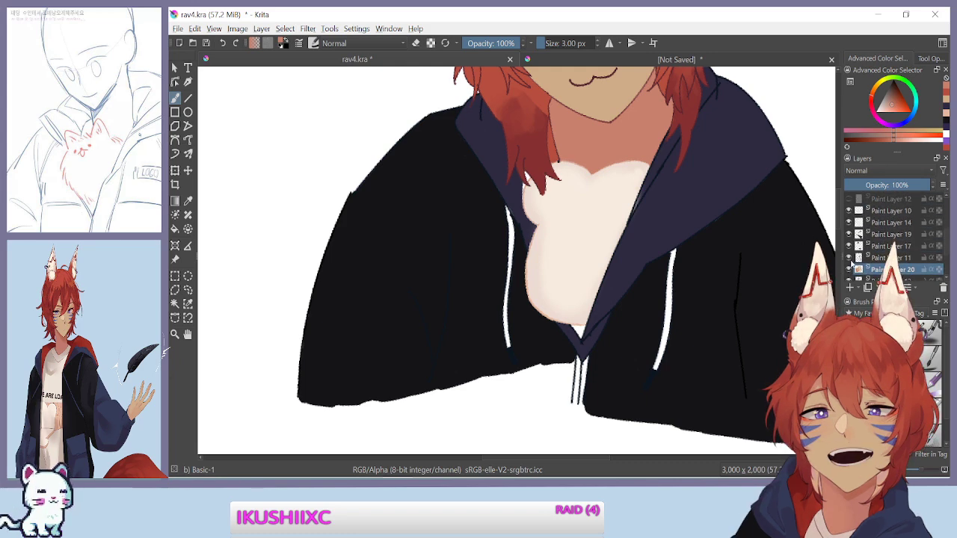
pyautogui.scroll(2, 849, 239)
pyautogui.click(850, 231)
pyautogui.click(850, 232)
pyautogui.click(850, 232)
pyautogui.click(850, 232)
pyautogui.click(850, 232)
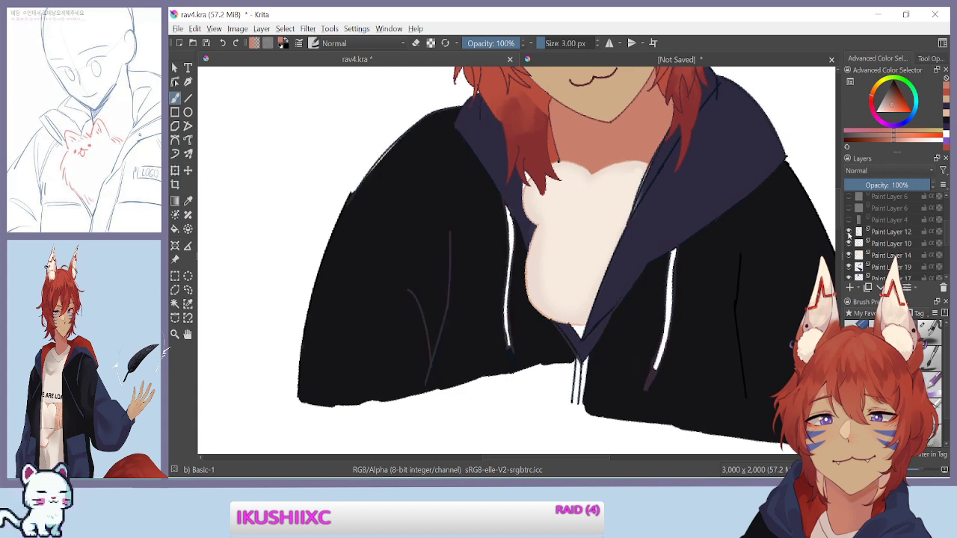
pyautogui.click(849, 232)
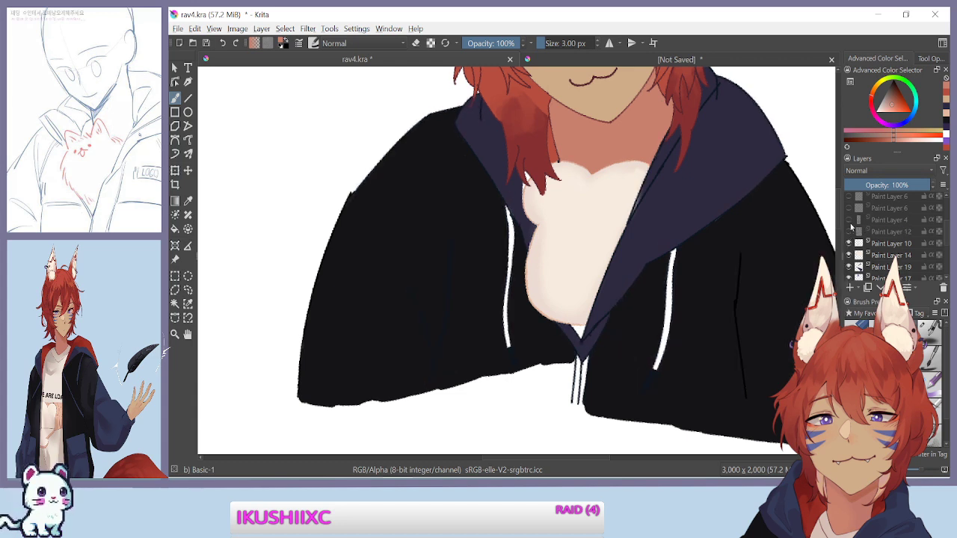
pyautogui.click(849, 220)
pyautogui.click(848, 221)
pyautogui.click(849, 220)
pyautogui.click(849, 220)
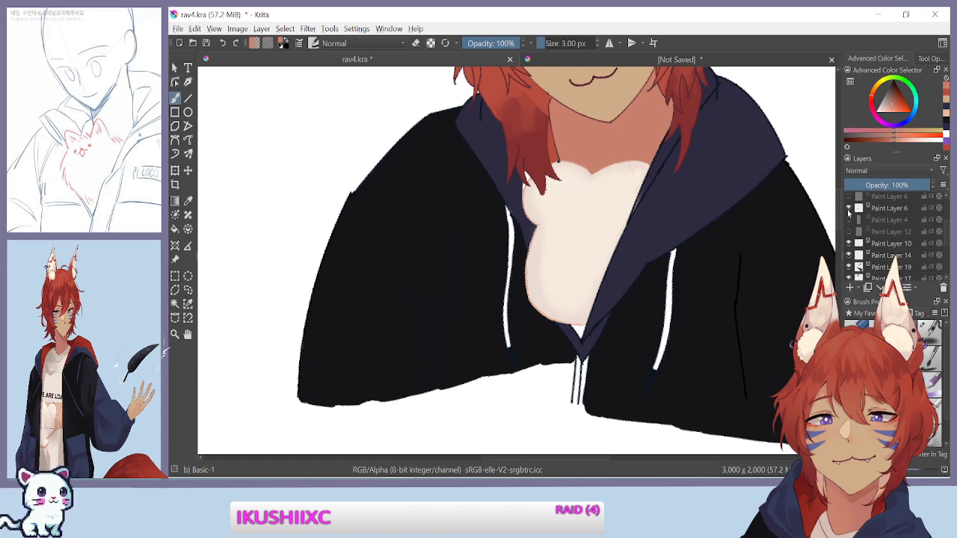
# Switch Paint Layers 16, 13, 20, 11, 17 and 14 off and on to check which artwork each holds
pyautogui.scroll(3, 850, 224)
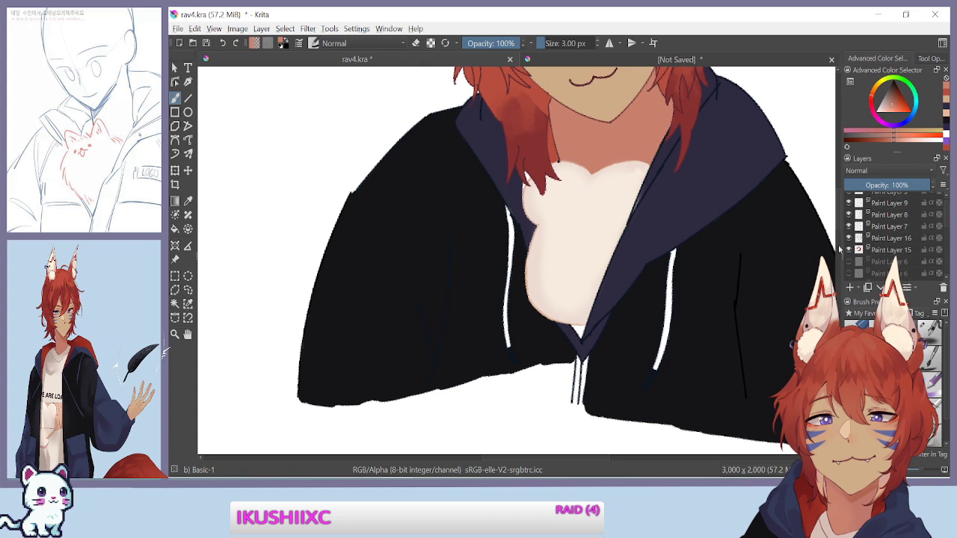
pyautogui.click(849, 239)
pyautogui.click(848, 239)
pyautogui.scroll(-4, 850, 243)
pyautogui.click(849, 249)
pyautogui.click(849, 249)
pyautogui.click(849, 249)
pyautogui.click(850, 249)
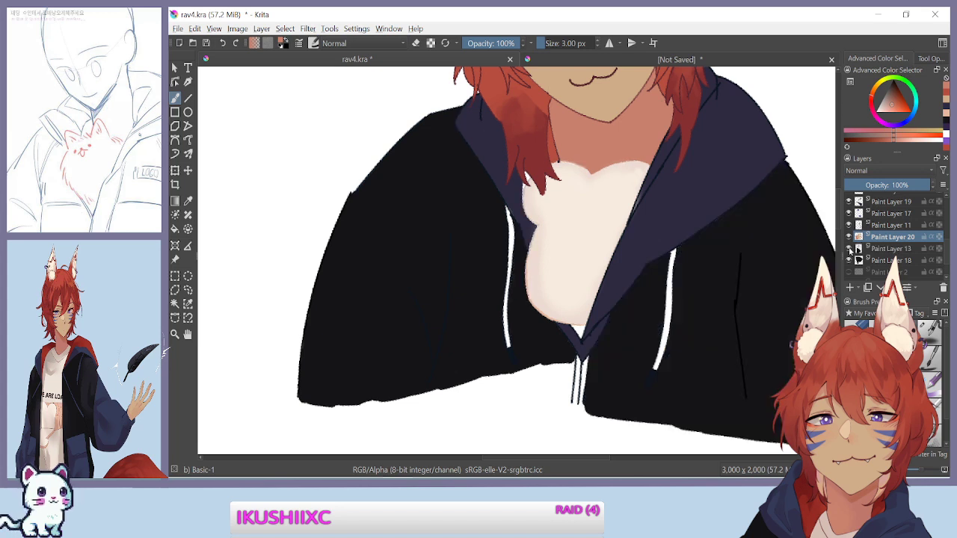
pyautogui.click(850, 237)
pyautogui.click(849, 237)
pyautogui.click(849, 225)
pyautogui.click(849, 225)
pyautogui.click(850, 214)
pyautogui.click(849, 214)
pyautogui.scroll(1, 850, 225)
pyautogui.click(849, 224)
pyautogui.click(850, 224)
pyautogui.click(850, 224)
pyautogui.click(850, 223)
pyautogui.click(850, 223)
pyautogui.click(849, 224)
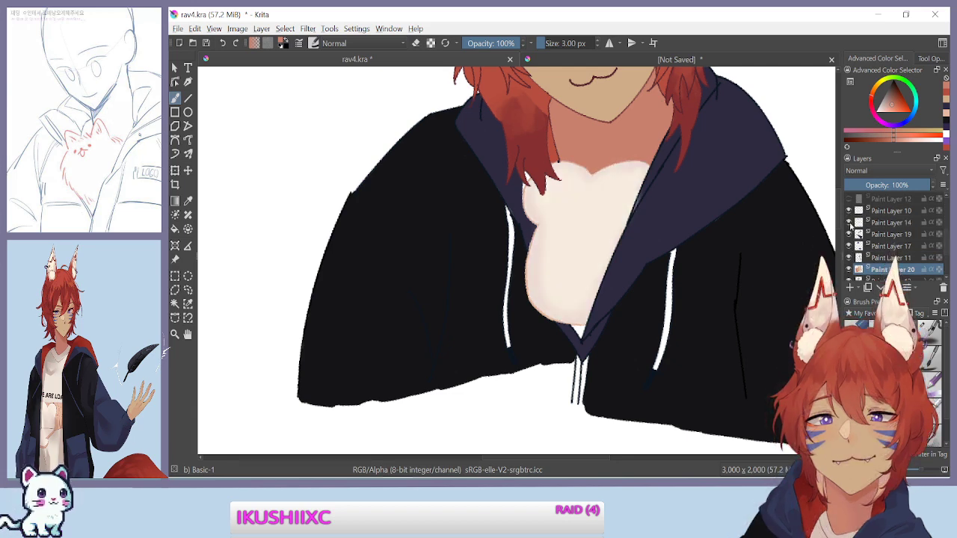
# Select Paint Layer 14 and change the brush colour to black
pyautogui.click(892, 222)
pyautogui.hotkey('ctrl', '+')
pyautogui.hotkey('ctrl', '+')
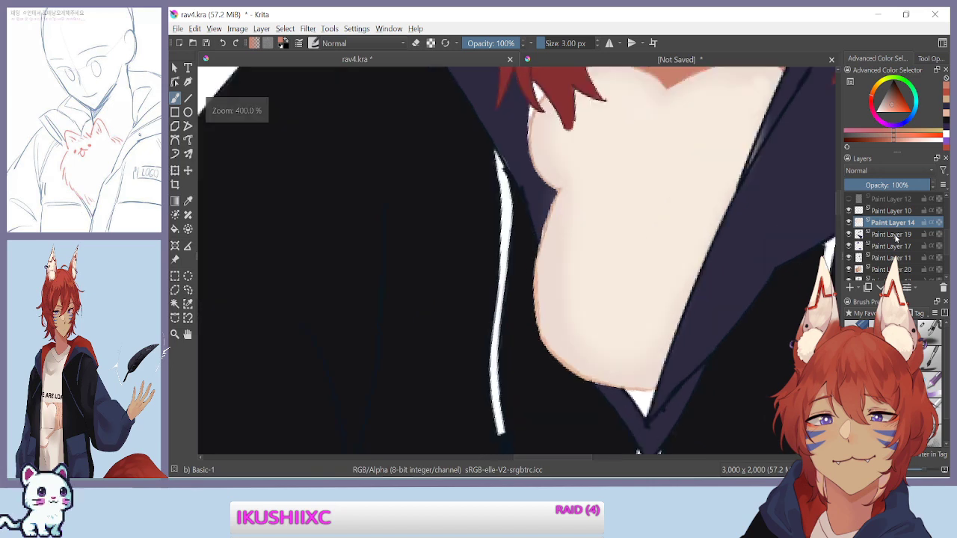
pyautogui.moveTo(405, 259); pyautogui.dragTo(290, 289)
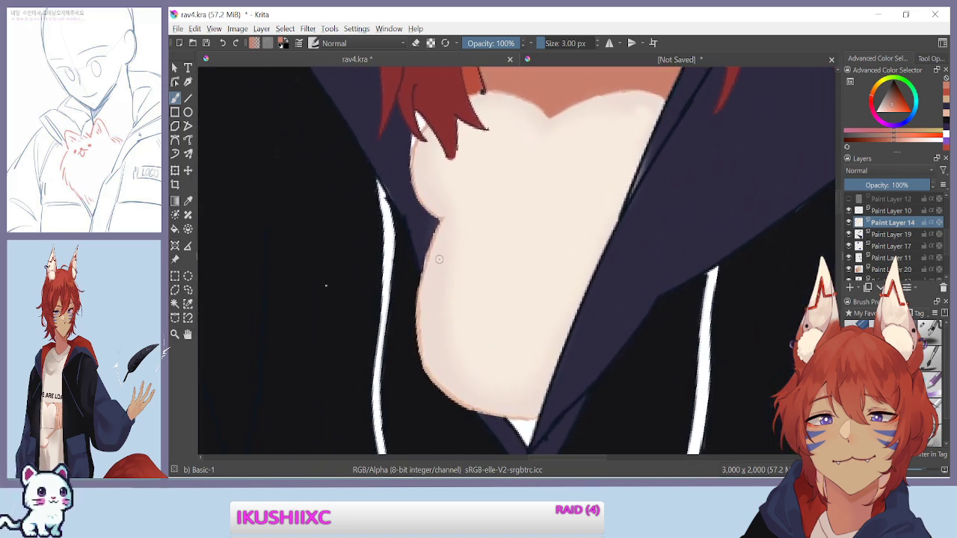
pyautogui.moveTo(325, 255); pyautogui.dragTo(329, 271)
pyautogui.moveTo(888, 89); pyautogui.dragTo(894, 78)
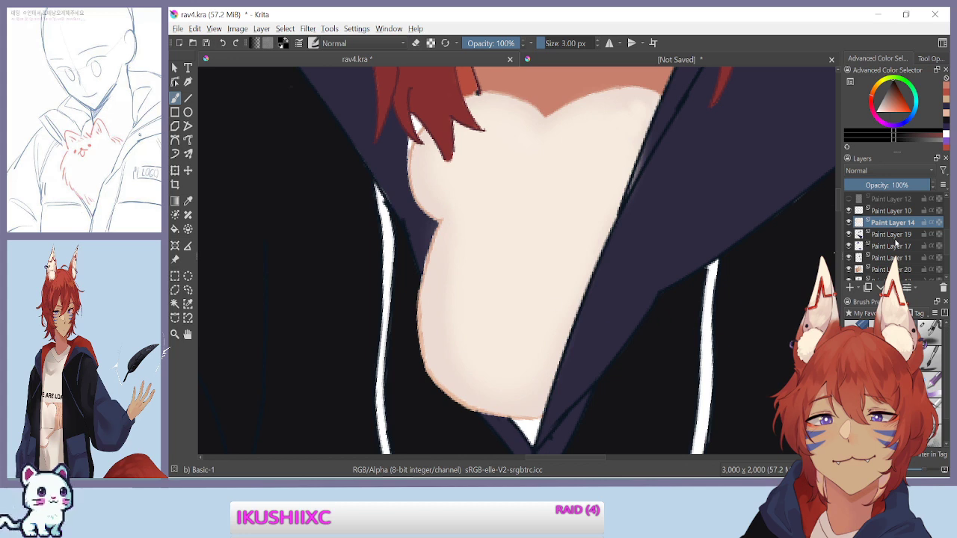
# Toggle the visibility of Paint Layers 3, 2 and 18 to check which one holds the left sleeve's black fill
pyautogui.scroll(-3, 895, 244)
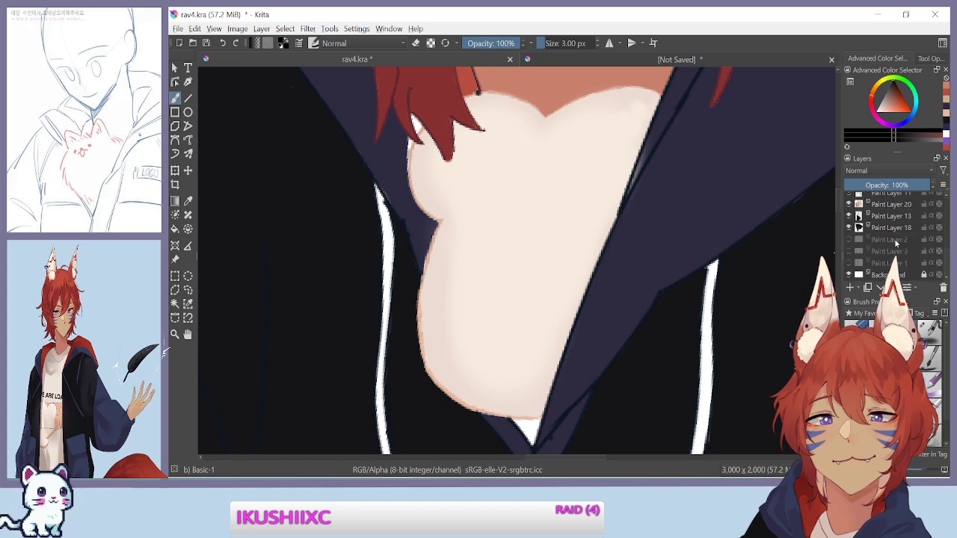
pyautogui.click(849, 252)
pyautogui.click(850, 252)
pyautogui.click(849, 252)
pyautogui.click(850, 252)
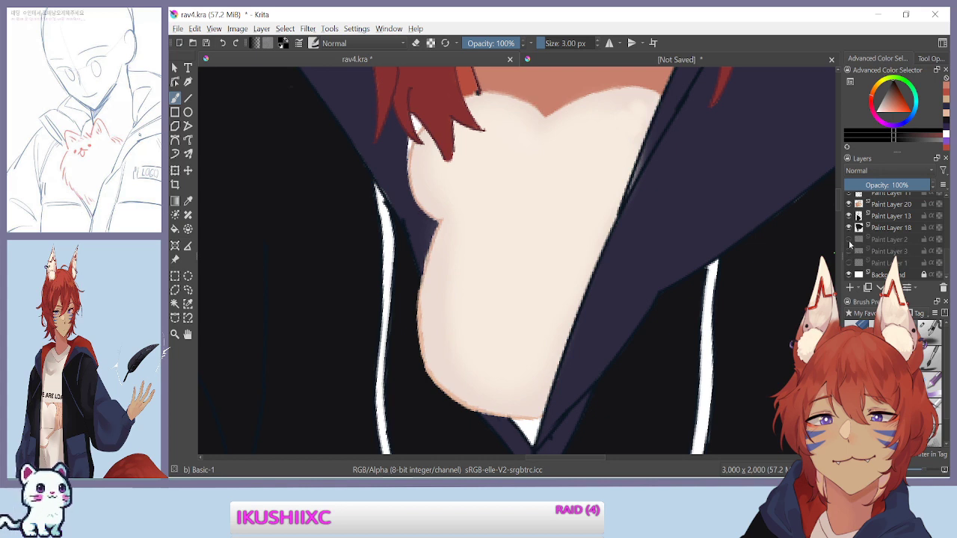
pyautogui.click(849, 240)
pyautogui.click(849, 240)
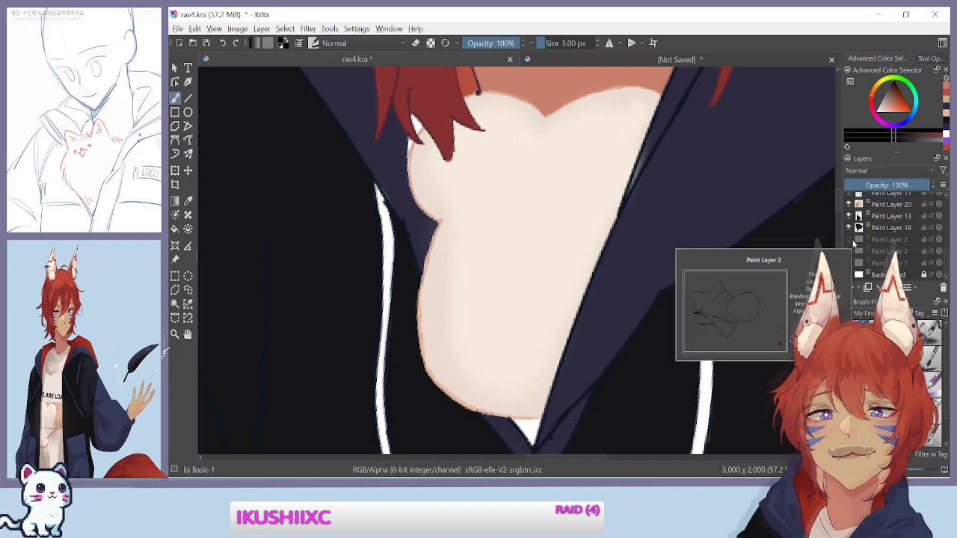
pyautogui.press('-')
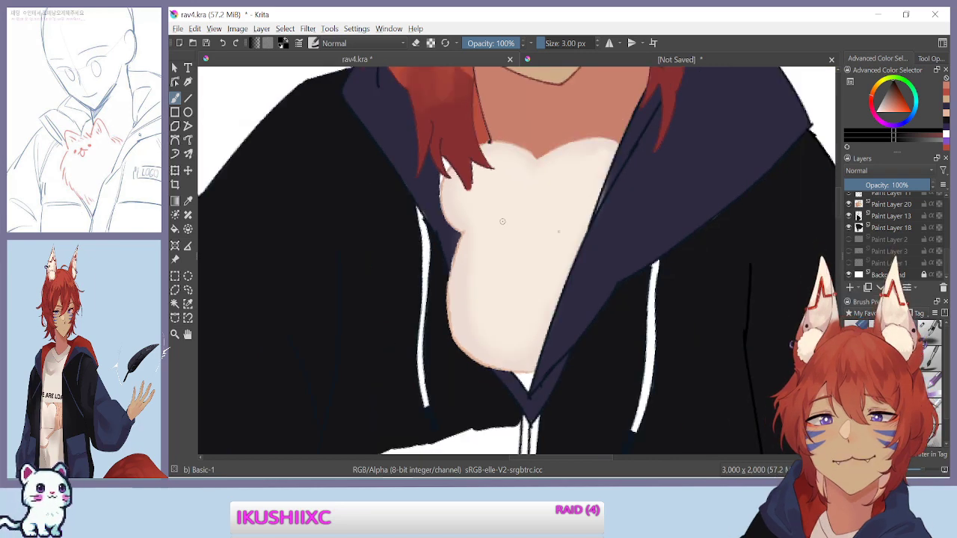
pyautogui.click(849, 228)
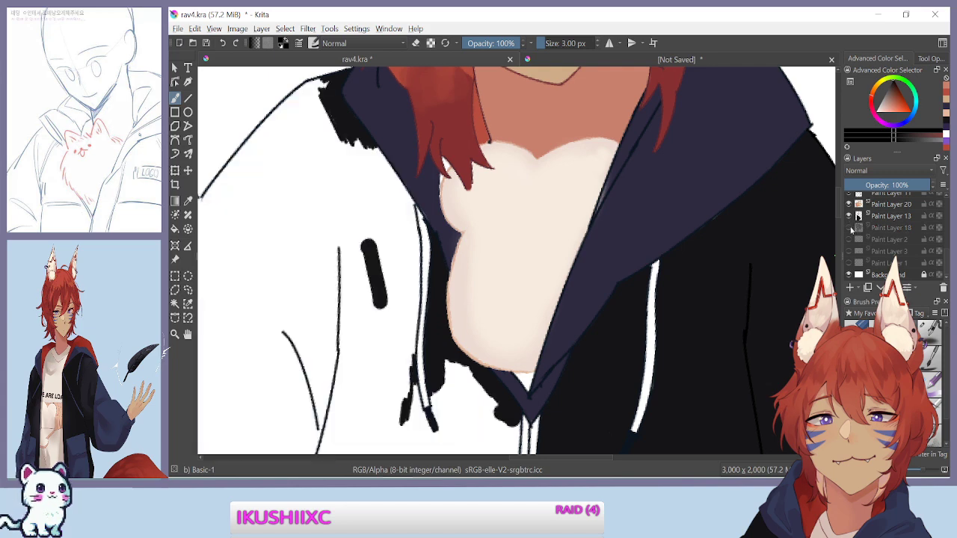
pyautogui.click(849, 228)
pyautogui.click(849, 228)
pyautogui.click(850, 228)
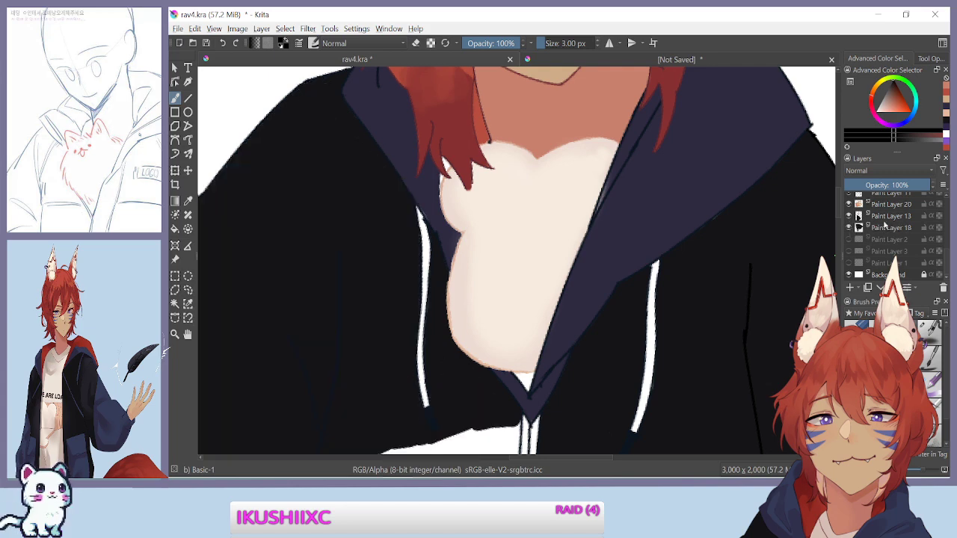
# Make Paint Layer 18 active and sample the hood lining's navy as the brush colour
pyautogui.click(893, 228)
pyautogui.hotkey('ctrl', '+')
pyautogui.moveTo(290, 288); pyautogui.dragTo(442, 382)
pyautogui.press('p')
pyautogui.click(506, 174)
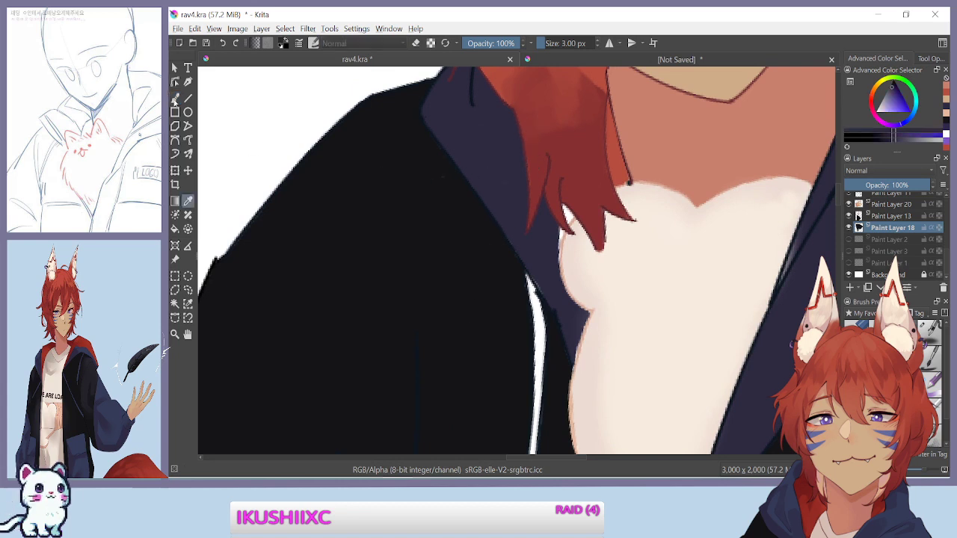
pyautogui.press('b')
# Paint the upper part of the drawstring beside the left edge of the chest fur with the sampled navy
pyautogui.scroll(4, 278, 277)
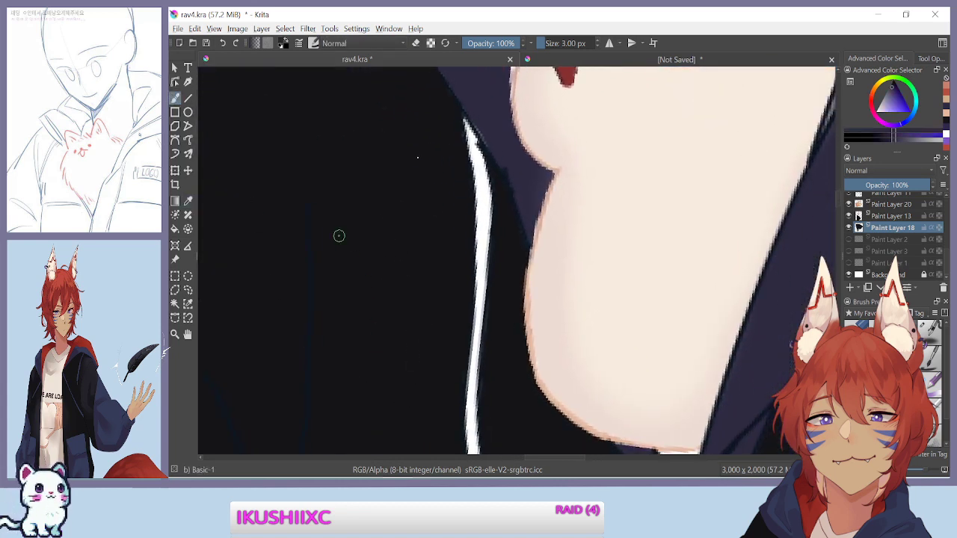
pyautogui.moveTo(471, 113)
pyautogui.mouseDown()
pyautogui.moveTo(487, 197)
pyautogui.moveTo(472, 130)
pyautogui.moveTo(482, 260)
pyautogui.mouseUp()
pyautogui.scroll(1, 453, 271)
pyautogui.moveTo(448, 333)
pyautogui.mouseDown()
pyautogui.moveTo(438, 314)
pyautogui.moveTo(450, 309)
pyautogui.mouseUp()
pyautogui.moveTo(489, 227)
pyautogui.mouseDown()
pyautogui.moveTo(488, 242)
pyautogui.moveTo(494, 209)
pyautogui.moveTo(480, 417)
pyautogui.moveTo(484, 299)
pyautogui.mouseUp()
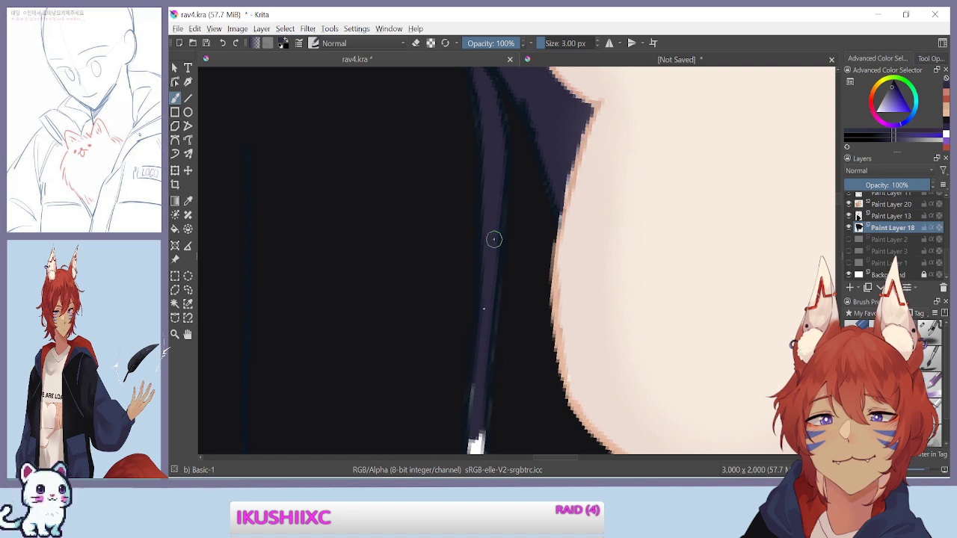
pyautogui.hotkey('ctrl', '-')
pyautogui.hotkey('ctrl', '+')
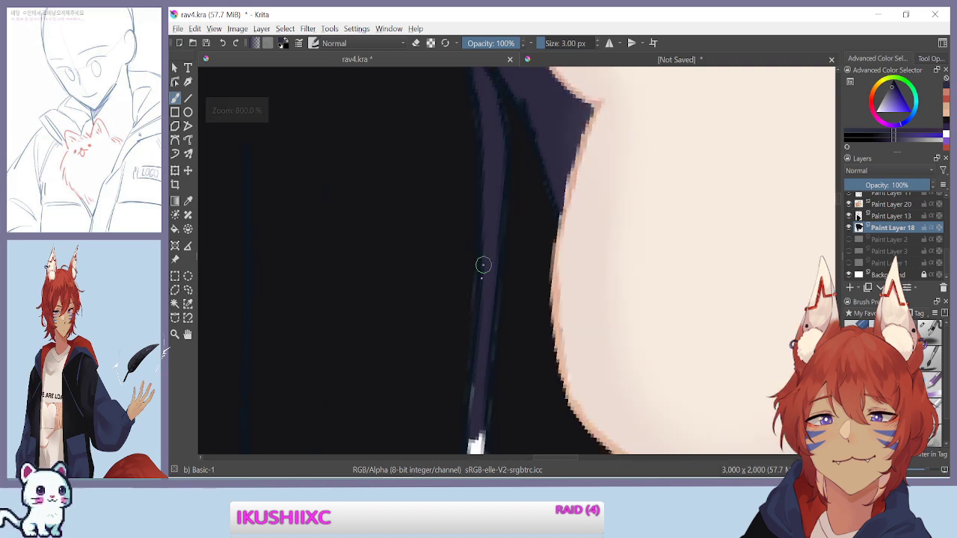
pyautogui.scroll(-1, 483, 265)
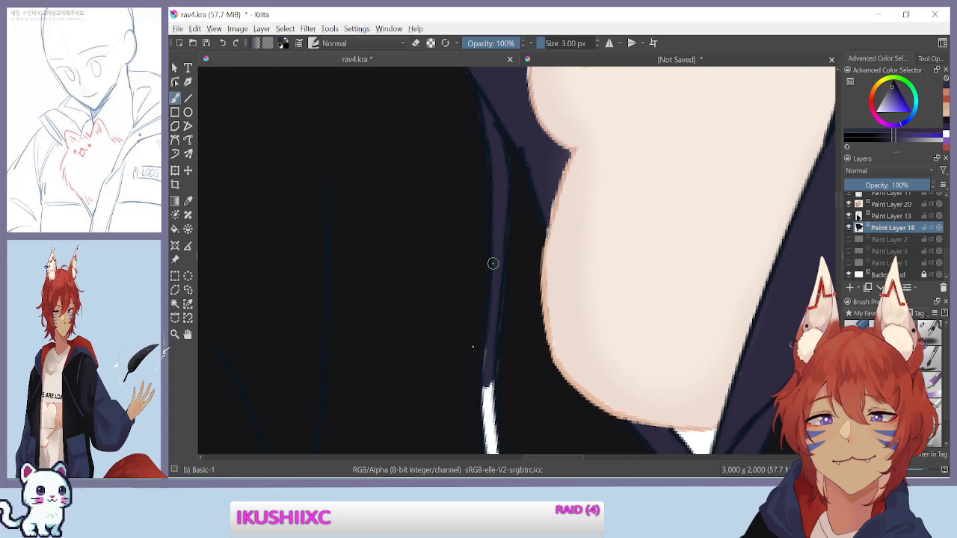
pyautogui.scroll(1, 488, 264)
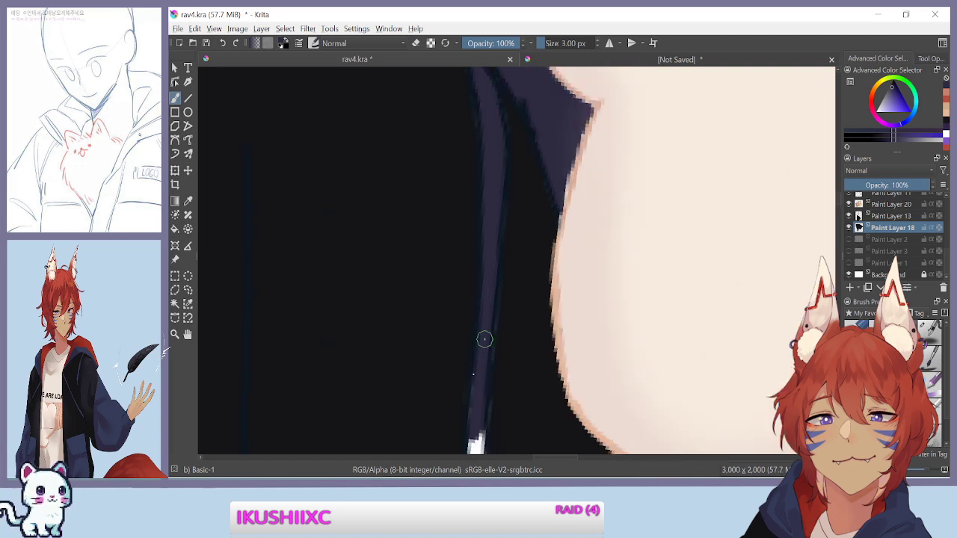
pyautogui.scroll(-1, 485, 340)
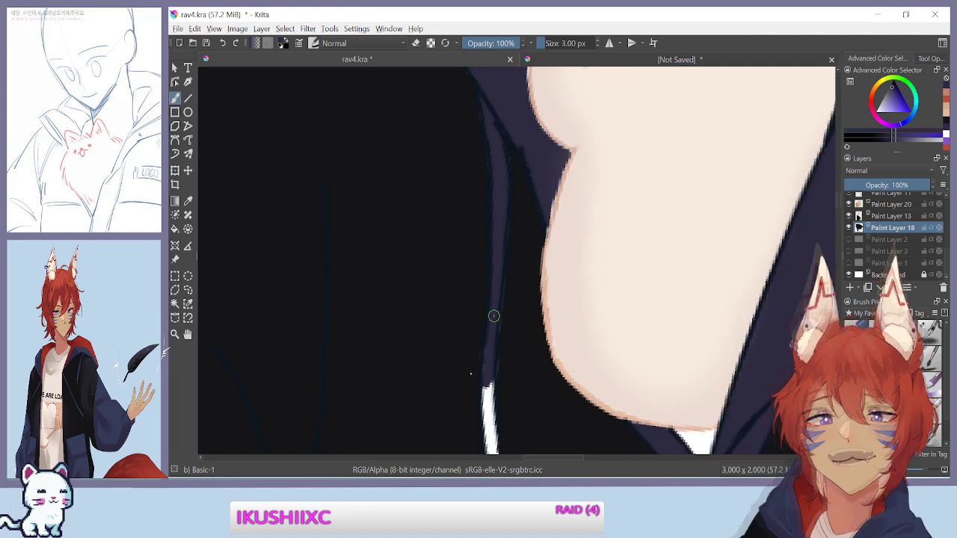
# Fill the remaining white length of the left drawstring with navy down to its dark tip
pyautogui.scroll(2, 470, 212)
pyautogui.moveTo(473, 367); pyautogui.dragTo(482, 326)
pyautogui.moveTo(483, 217); pyautogui.dragTo(485, 298)
pyautogui.moveTo(482, 245); pyautogui.dragTo(480, 326)
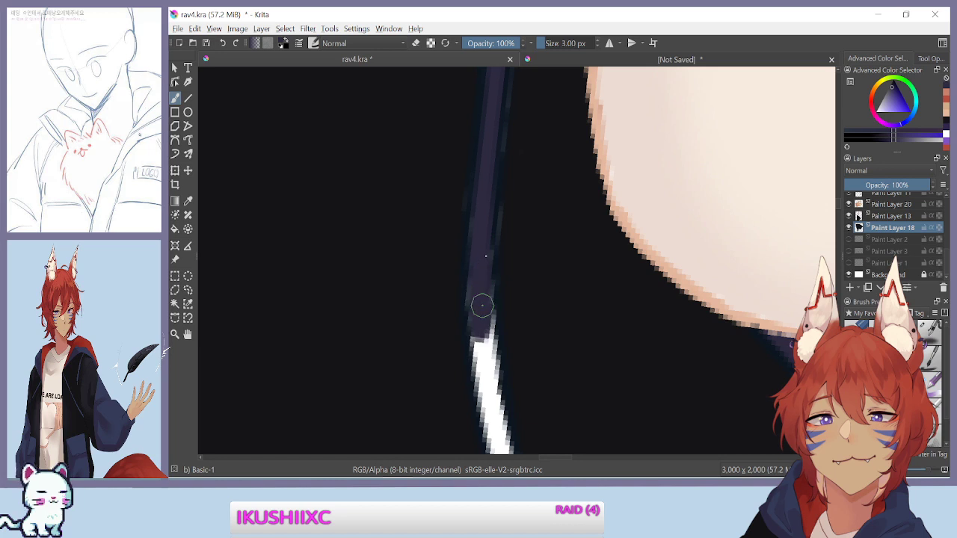
pyautogui.moveTo(479, 252); pyautogui.dragTo(480, 363)
pyautogui.moveTo(481, 286)
pyautogui.mouseDown()
pyautogui.moveTo(495, 415)
pyautogui.moveTo(489, 302)
pyautogui.moveTo(495, 397)
pyautogui.moveTo(475, 293)
pyautogui.moveTo(491, 396)
pyautogui.mouseUp()
pyautogui.moveTo(495, 356); pyautogui.dragTo(503, 390)
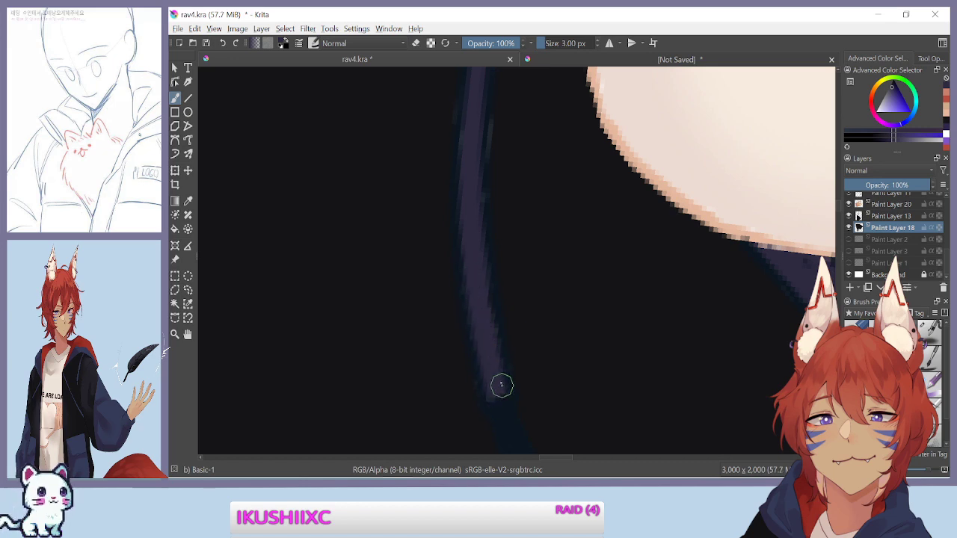
pyautogui.hotkey('ctrl', '-')
pyautogui.hotkey('ctrl', '-')
pyautogui.hotkey('ctrl', '-')
pyautogui.hotkey('ctrl', '-')
pyautogui.hotkey('ctrl', '-')
pyautogui.hotkey('ctrl', '+')
pyautogui.hotkey('ctrl', '+')
pyautogui.hotkey('ctrl', '+')
pyautogui.hotkey('ctrl', '+')
pyautogui.moveTo(438, 224); pyautogui.dragTo(443, 356)
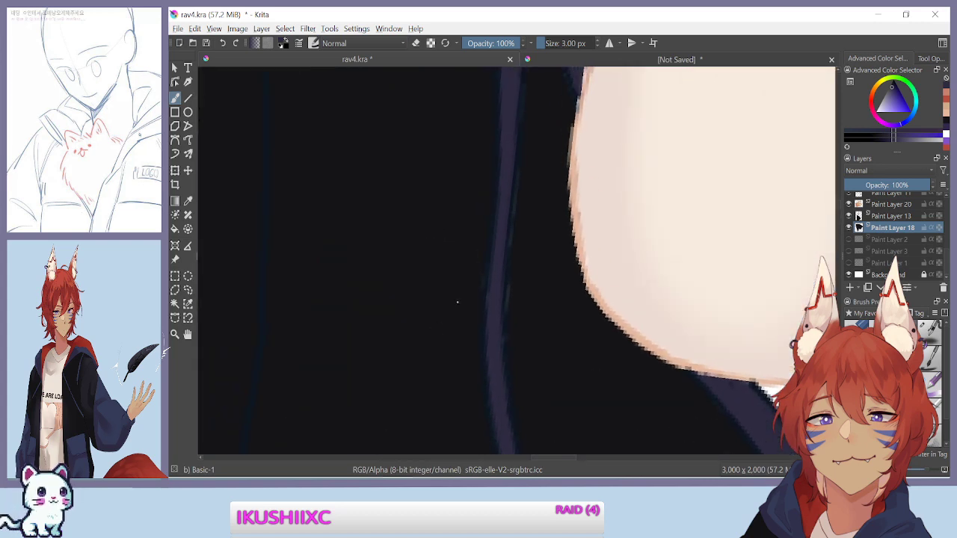
pyautogui.moveTo(472, 246)
pyautogui.mouseDown()
pyautogui.moveTo(472, 313)
pyautogui.moveTo(474, 285)
pyautogui.mouseUp()
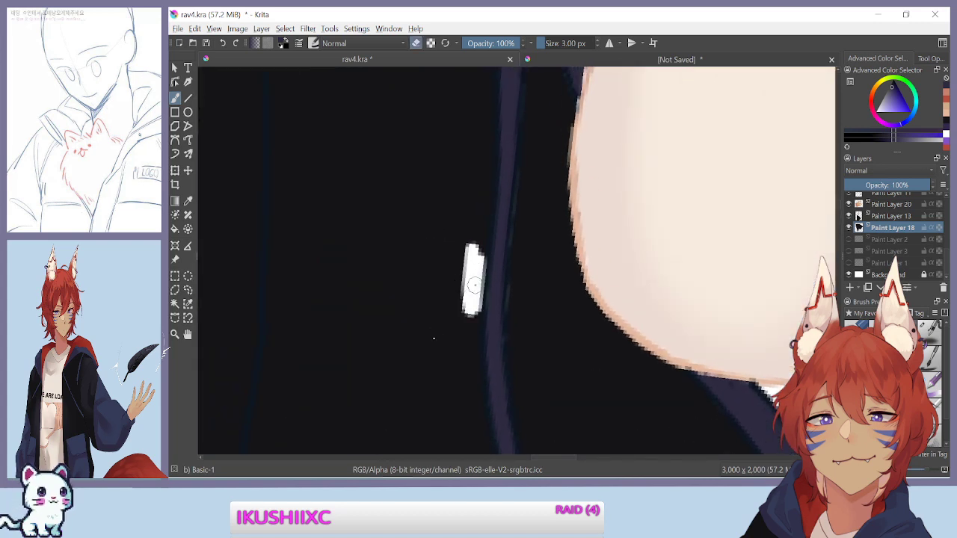
pyautogui.press('e')
pyautogui.hotkey('ctrl', 'z')
# Paint the upper part of the right drawstring navy, starting where it leaves the hood's edge
pyautogui.moveTo(439, 255); pyautogui.dragTo(340, 293)
pyautogui.hotkey('ctrl', '-')
pyautogui.hotkey('ctrl', '-')
pyautogui.hotkey('ctrl', '-')
pyautogui.moveTo(538, 274); pyautogui.dragTo(399, 255)
pyautogui.hotkey('ctrl', '+')
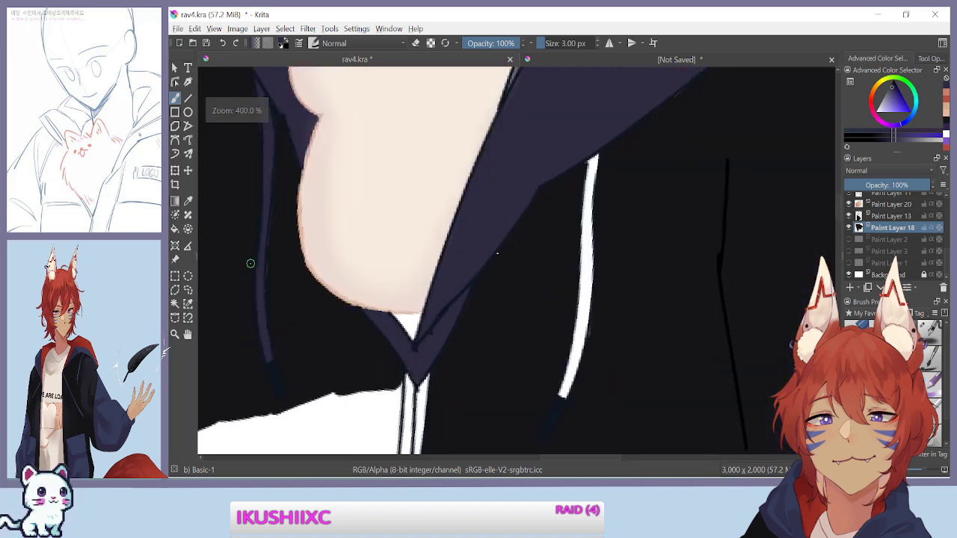
pyautogui.scroll(3, 479, 284)
pyautogui.moveTo(662, 146)
pyautogui.mouseDown()
pyautogui.moveTo(664, 317)
pyautogui.moveTo(661, 285)
pyautogui.moveTo(656, 380)
pyautogui.moveTo(650, 405)
pyautogui.moveTo(655, 361)
pyautogui.moveTo(643, 407)
pyautogui.moveTo(658, 193)
pyautogui.moveTo(643, 314)
pyautogui.mouseUp()
pyautogui.moveTo(658, 191)
pyautogui.mouseDown()
pyautogui.moveTo(657, 181)
pyautogui.moveTo(640, 273)
pyautogui.moveTo(655, 224)
pyautogui.mouseUp()
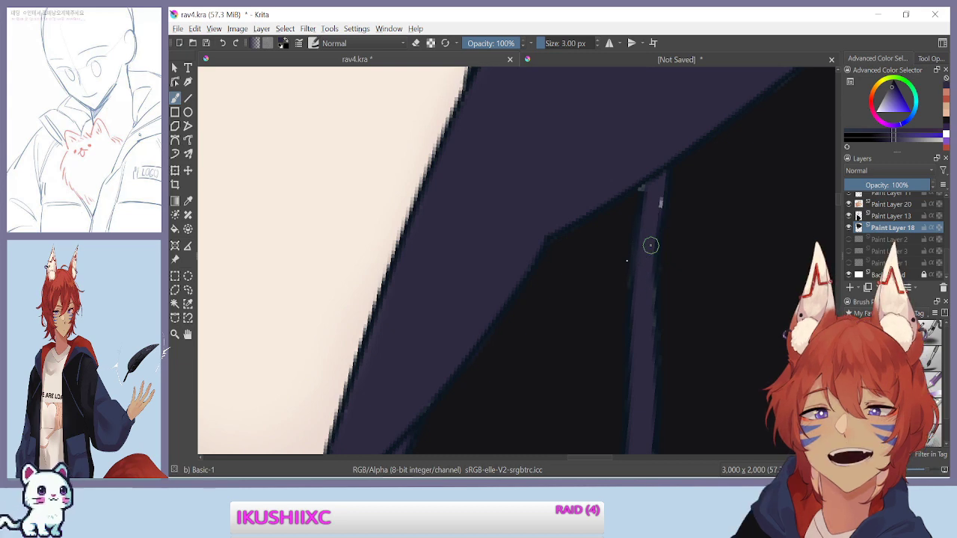
pyautogui.moveTo(637, 271); pyautogui.dragTo(656, 198)
pyautogui.moveTo(642, 291); pyautogui.dragTo(627, 154)
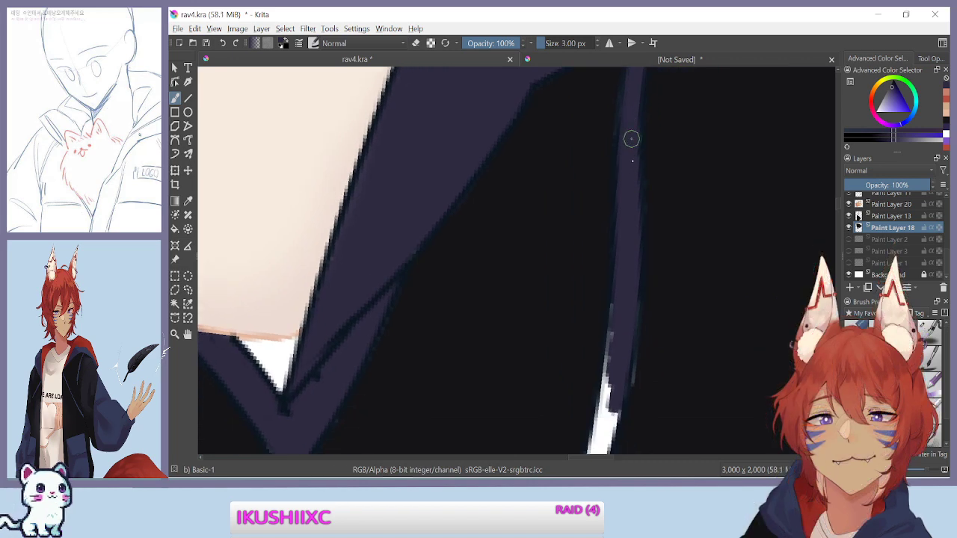
# Fill the rest of the right drawstring with navy down to its dark tip
pyautogui.moveTo(624, 305); pyautogui.dragTo(635, 209)
pyautogui.moveTo(627, 274); pyautogui.dragTo(640, 233)
pyautogui.moveTo(645, 164)
pyautogui.mouseDown()
pyautogui.moveTo(636, 238)
pyautogui.moveTo(641, 166)
pyautogui.moveTo(635, 221)
pyautogui.mouseUp()
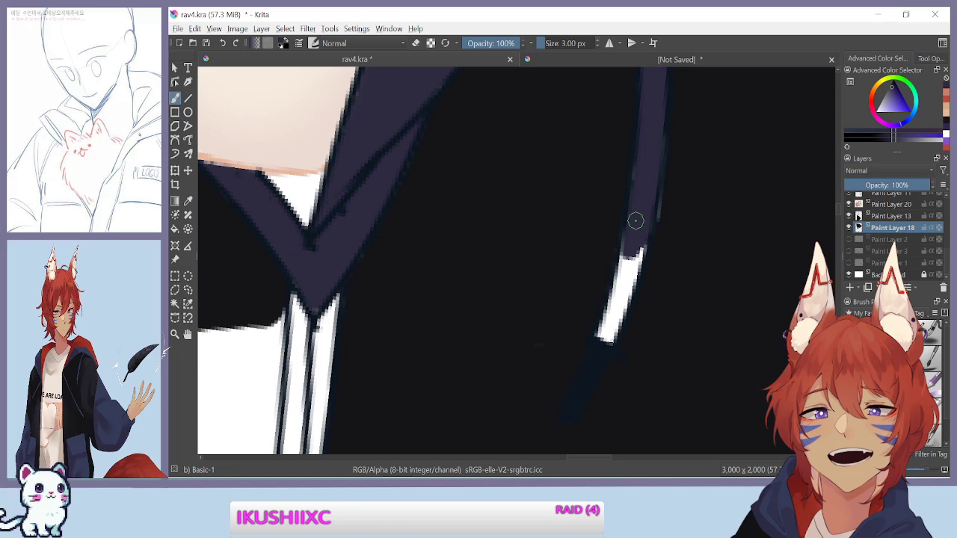
pyautogui.moveTo(634, 236)
pyautogui.mouseDown()
pyautogui.moveTo(654, 194)
pyautogui.moveTo(638, 256)
pyautogui.moveTo(643, 206)
pyautogui.moveTo(611, 296)
pyautogui.moveTo(639, 259)
pyautogui.moveTo(626, 284)
pyautogui.mouseUp()
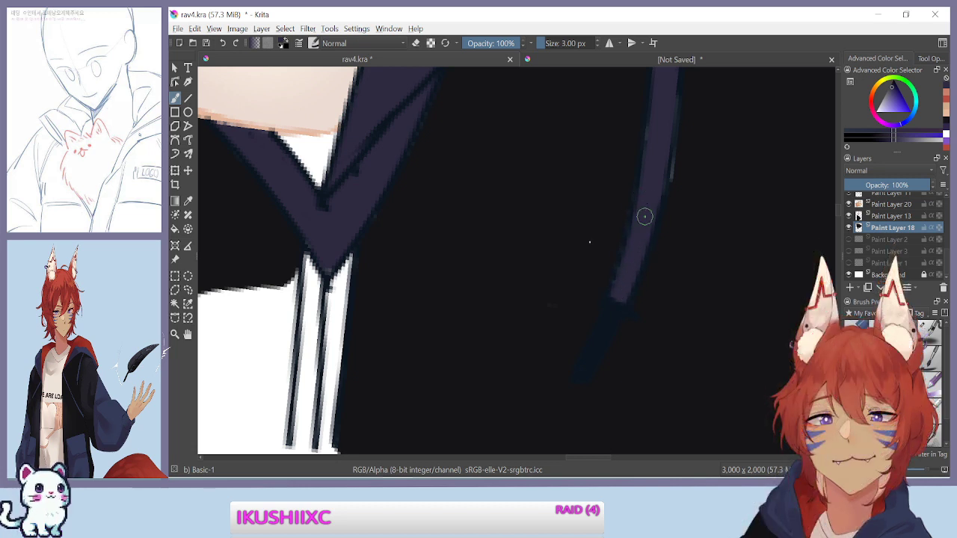
# Toggle Paint Layer 13 to check its artwork, and cover the stray light pixels along the right drawstring's edges with a near-black brush colour
pyautogui.click(848, 218)
pyautogui.click(848, 218)
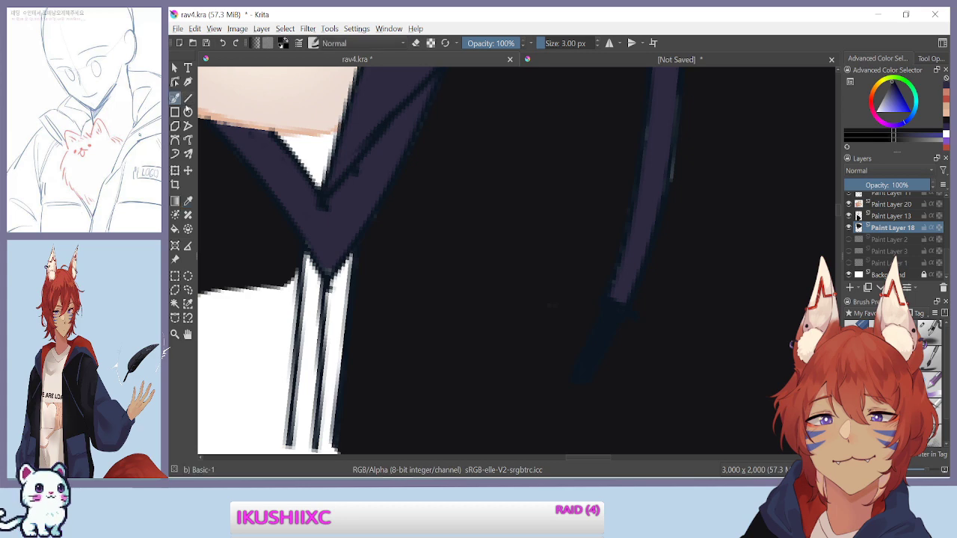
pyautogui.moveTo(445, 248); pyautogui.dragTo(432, 291)
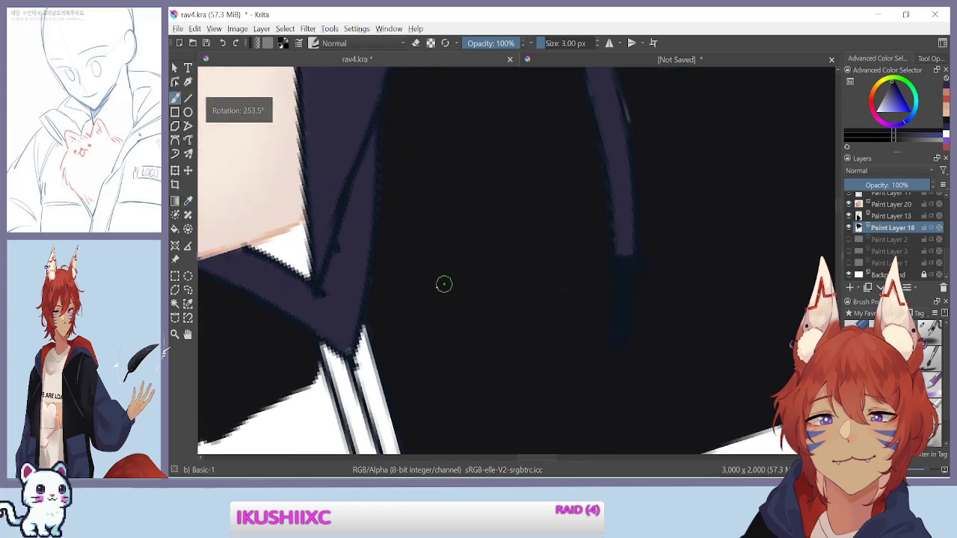
pyautogui.moveTo(511, 196); pyautogui.dragTo(522, 301)
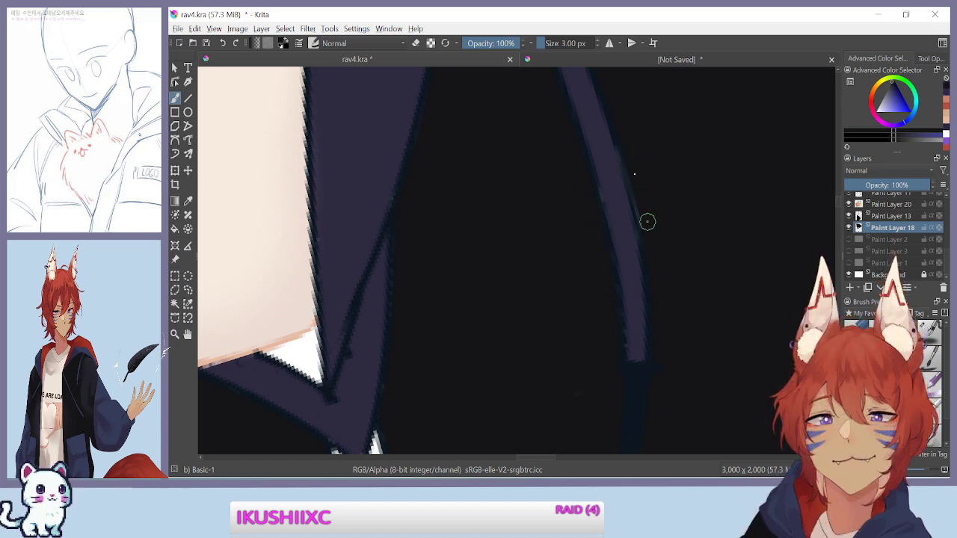
pyautogui.moveTo(627, 227); pyautogui.dragTo(639, 436)
pyautogui.moveTo(602, 291); pyautogui.dragTo(618, 344)
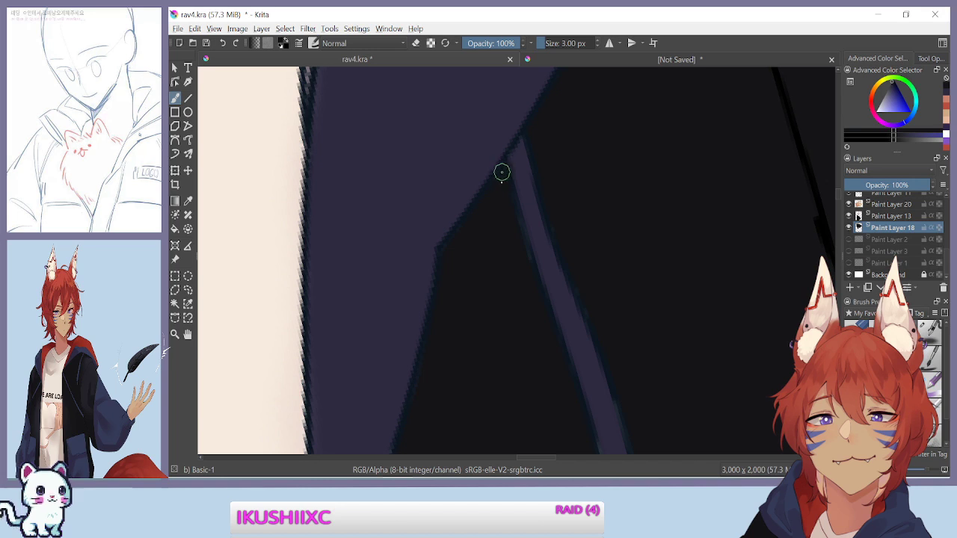
pyautogui.moveTo(451, 383)
pyautogui.mouseDown()
pyautogui.moveTo(474, 192)
pyautogui.moveTo(467, 252)
pyautogui.mouseUp()
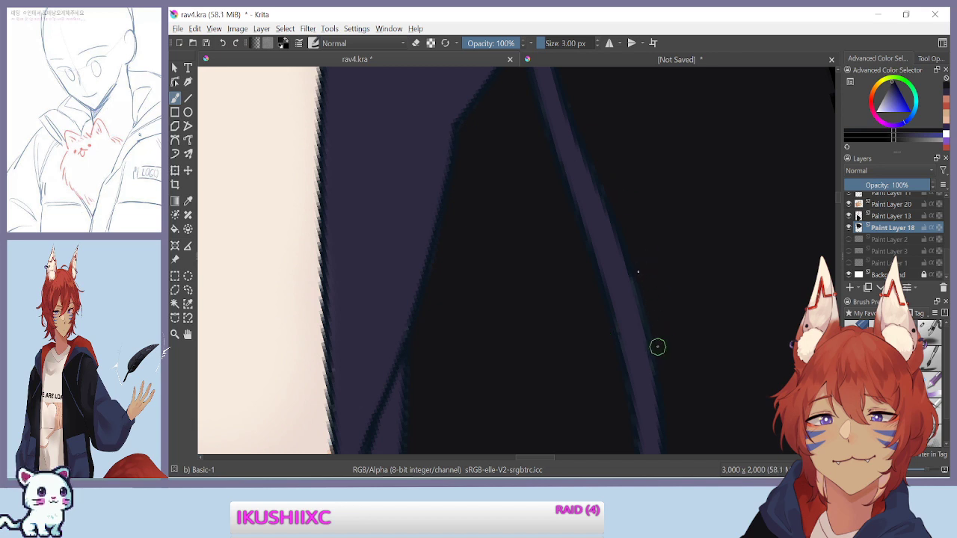
pyautogui.moveTo(506, 243)
pyautogui.mouseDown()
pyautogui.moveTo(489, 301)
pyautogui.moveTo(464, 334)
pyautogui.mouseUp()
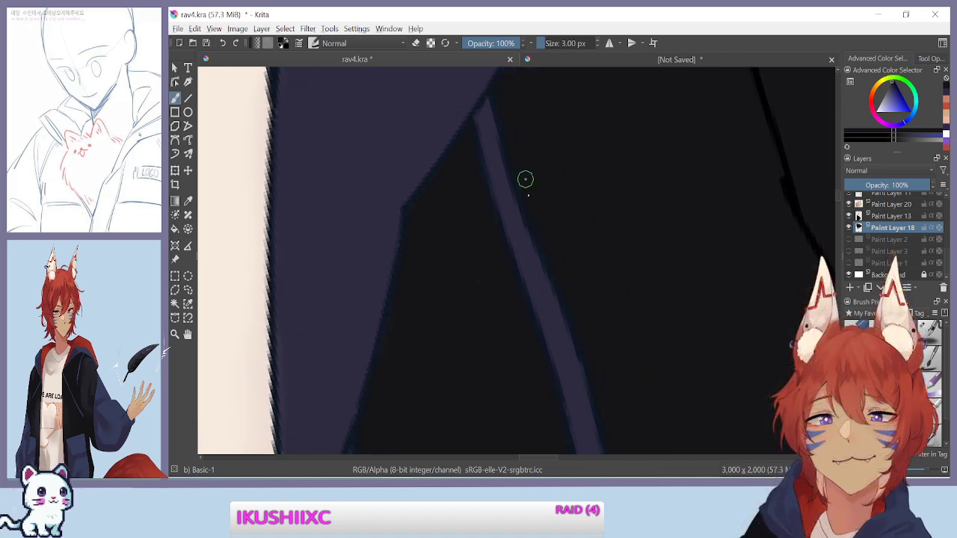
pyautogui.moveTo(483, 205)
pyautogui.mouseDown()
pyautogui.moveTo(453, 332)
pyautogui.moveTo(591, 128)
pyautogui.mouseUp()
pyautogui.scroll(-3, 406, 316)
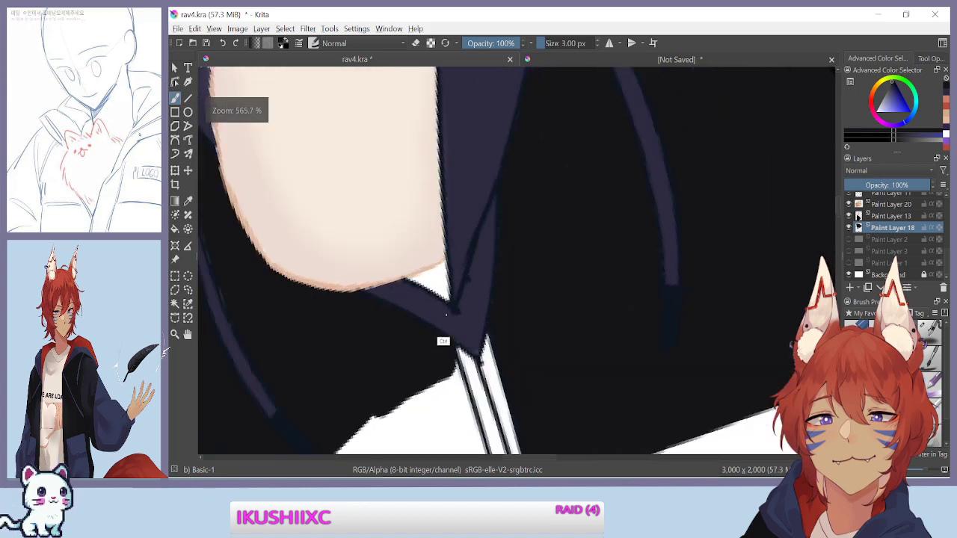
pyautogui.scroll(3, 457, 352)
pyautogui.hotkey('ctrl', '+')
pyautogui.moveTo(654, 256); pyautogui.dragTo(554, 223)
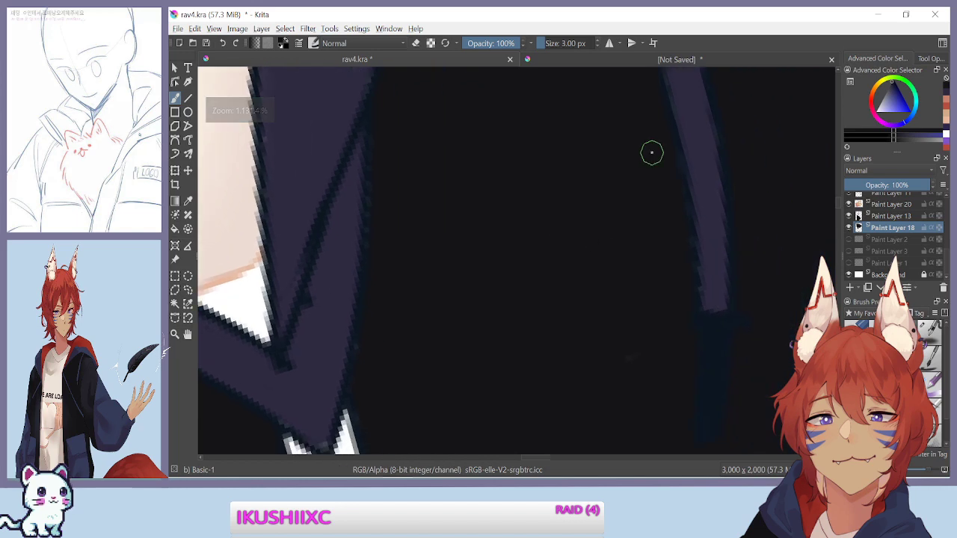
# Clean up the left drawstring's edges along its whole length with the near-black brush colour
pyautogui.moveTo(554, 335); pyautogui.dragTo(785, 202)
pyautogui.hotkey('ctrl', '-')
pyautogui.hotkey('ctrl', '-')
pyautogui.moveTo(334, 296); pyautogui.dragTo(605, 296)
pyautogui.hotkey('ctrl', '+')
pyautogui.moveTo(506, 190); pyautogui.dragTo(520, 234)
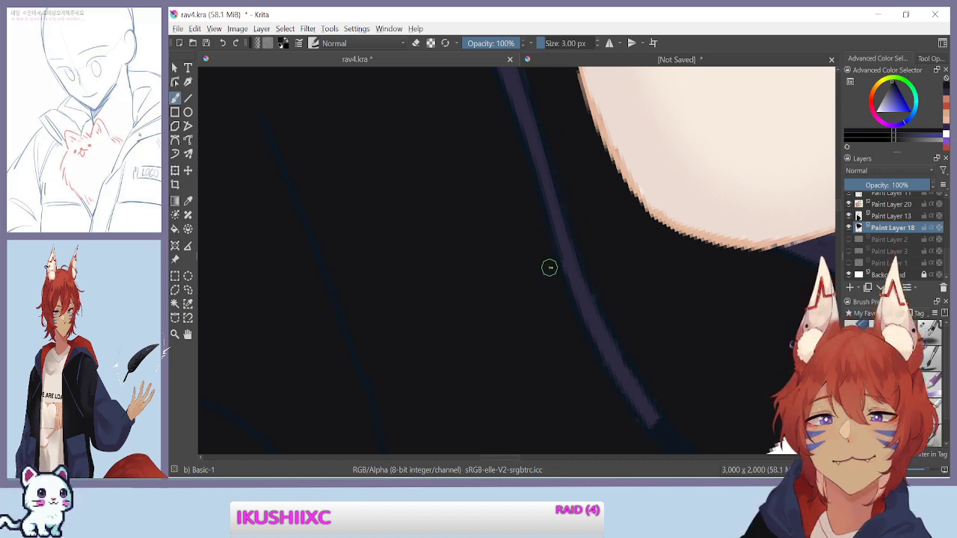
pyautogui.moveTo(505, 246); pyautogui.dragTo(519, 346)
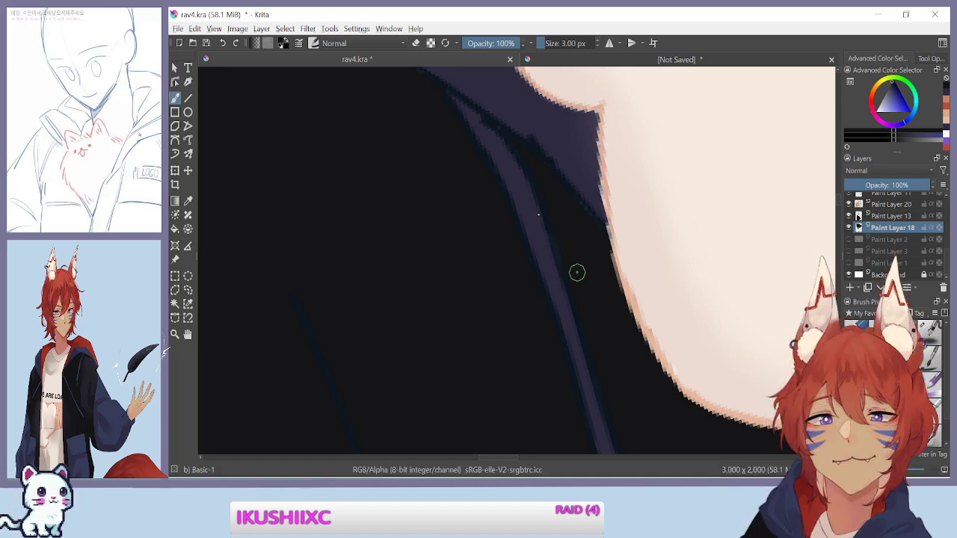
# Make Paint Layer 15 active and sample the dark red of the hair tips as the brush colour
pyautogui.scroll(-6, 576, 273)
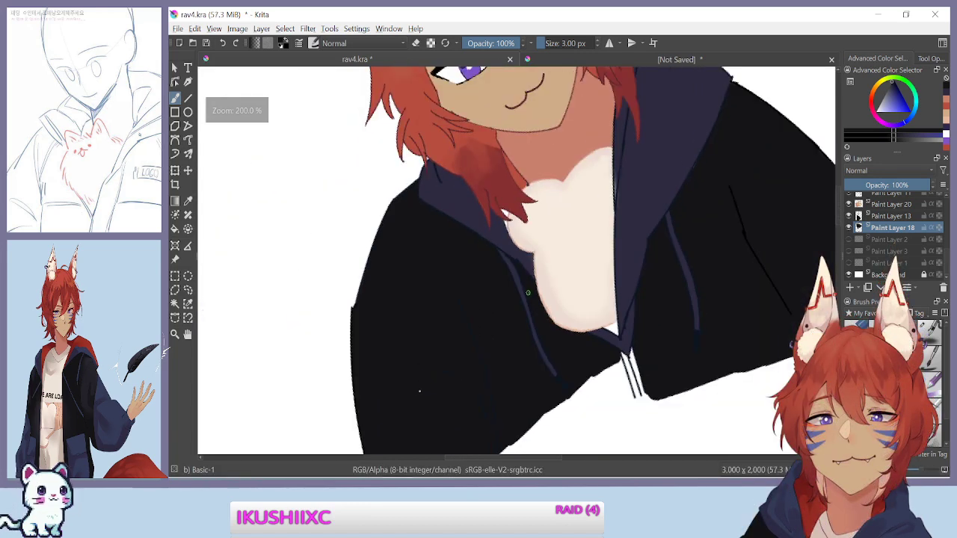
pyautogui.moveTo(402, 396); pyautogui.dragTo(400, 323)
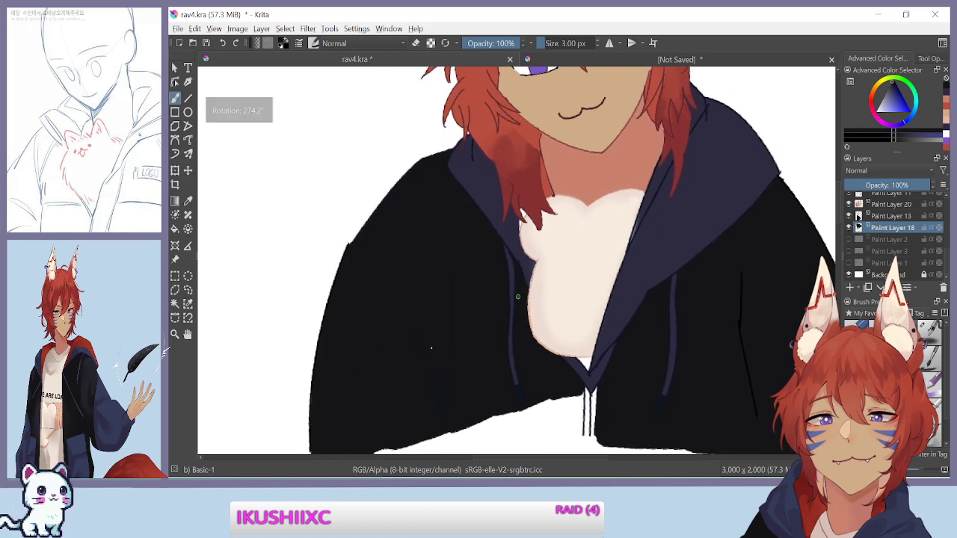
pyautogui.scroll(4, 425, 352)
pyautogui.moveTo(461, 223); pyautogui.dragTo(413, 289)
pyautogui.scroll(3, 886, 228)
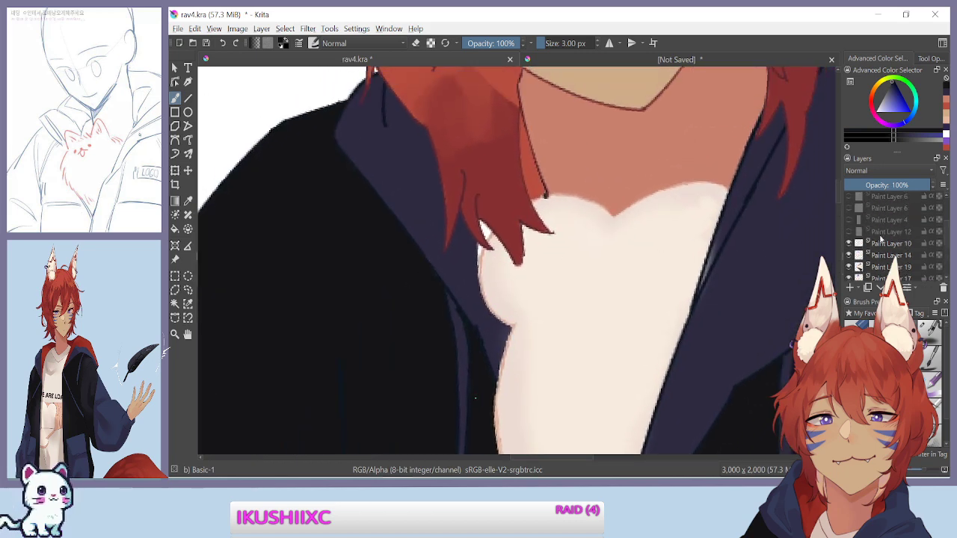
pyautogui.click(880, 250)
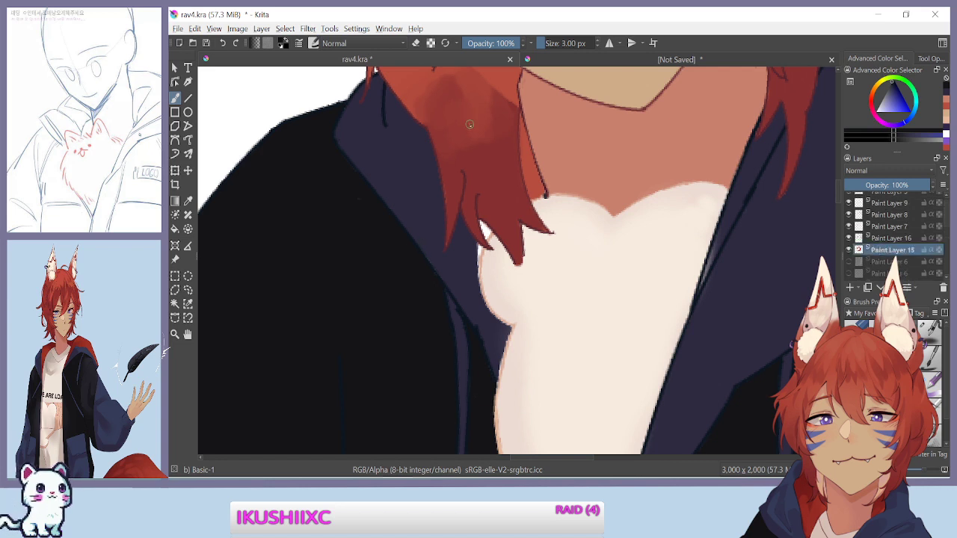
pyautogui.press('p')
pyautogui.click(516, 211)
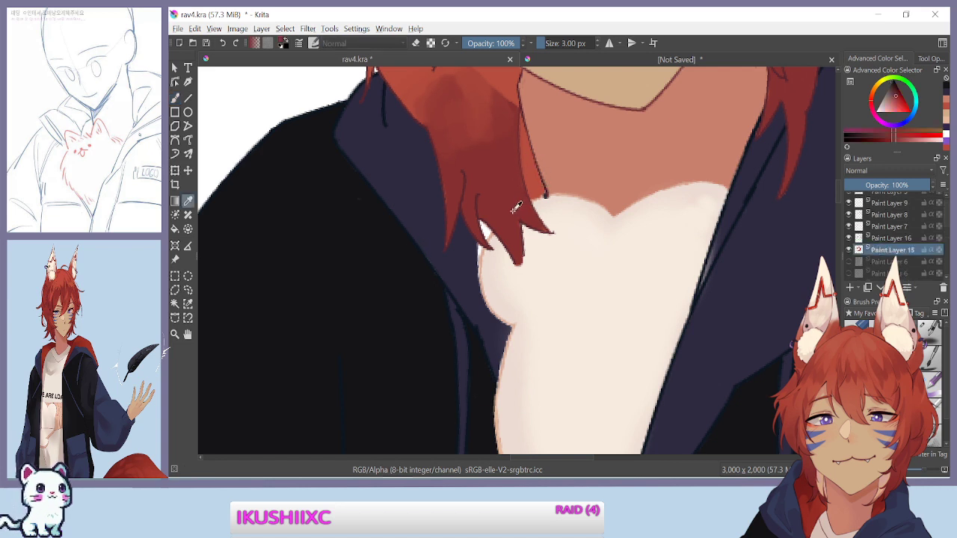
pyautogui.click(175, 98)
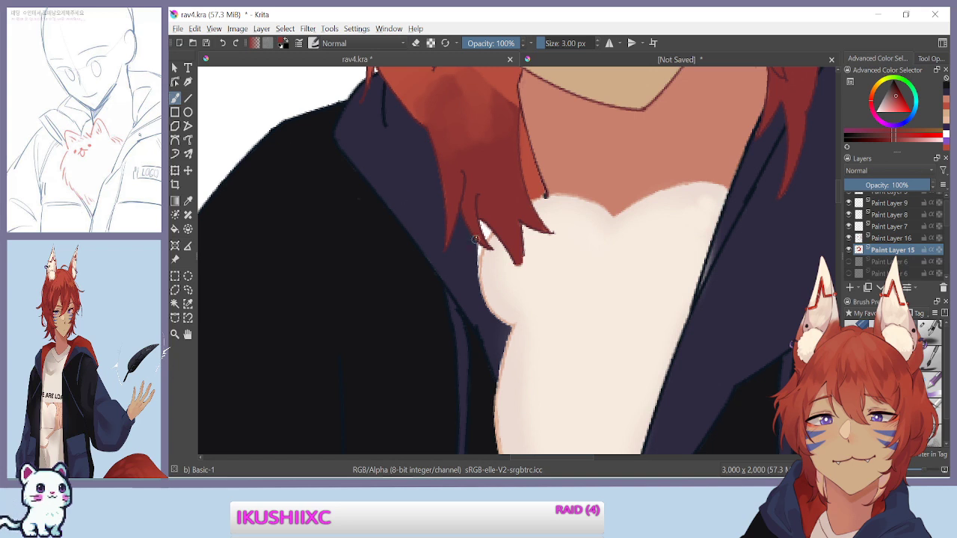
# Fill the white gaps between the left hair tips, chest fur and hood with dark red, reducing the brush size to 1 px
pyautogui.scroll(2, 481, 229)
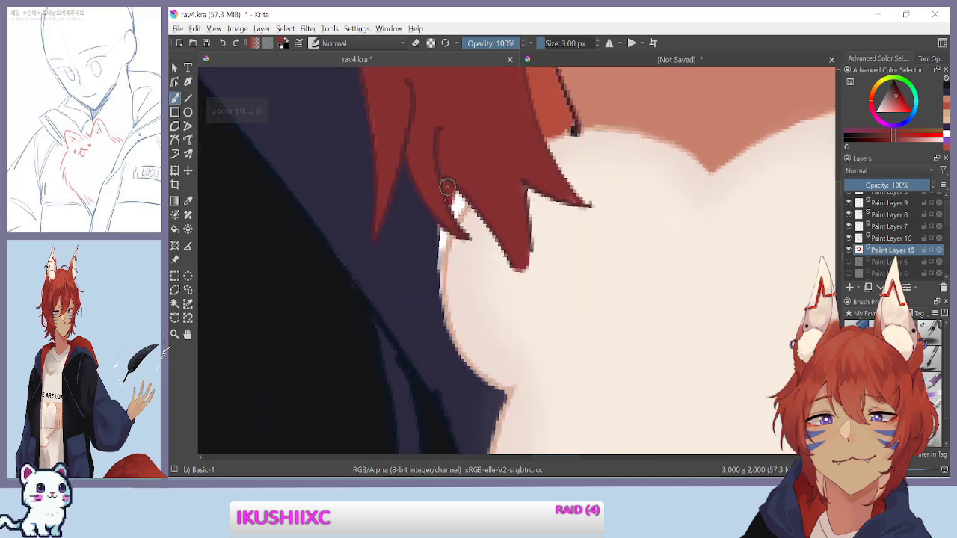
pyautogui.moveTo(445, 199); pyautogui.dragTo(444, 226)
pyautogui.moveTo(455, 188)
pyautogui.mouseDown()
pyautogui.moveTo(460, 200)
pyautogui.moveTo(438, 285)
pyautogui.mouseUp()
pyautogui.press('[')
pyautogui.press('[')
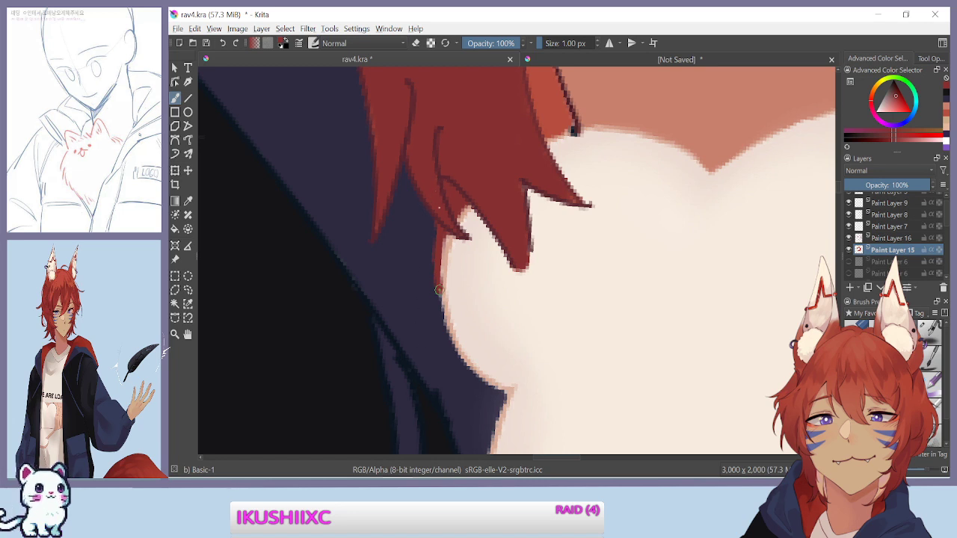
# Paint the bright red strip of the left hair lock along the neck with the sampled dark red
pyautogui.press('-')
pyautogui.moveTo(476, 157); pyautogui.dragTo(418, 238)
pyautogui.moveTo(465, 160)
pyautogui.mouseDown()
pyautogui.moveTo(475, 205)
pyautogui.moveTo(461, 161)
pyautogui.moveTo(468, 211)
pyautogui.moveTo(461, 197)
pyautogui.moveTo(474, 239)
pyautogui.moveTo(470, 227)
pyautogui.moveTo(469, 203)
pyautogui.moveTo(487, 237)
pyautogui.moveTo(478, 200)
pyautogui.moveTo(490, 230)
pyautogui.mouseUp()
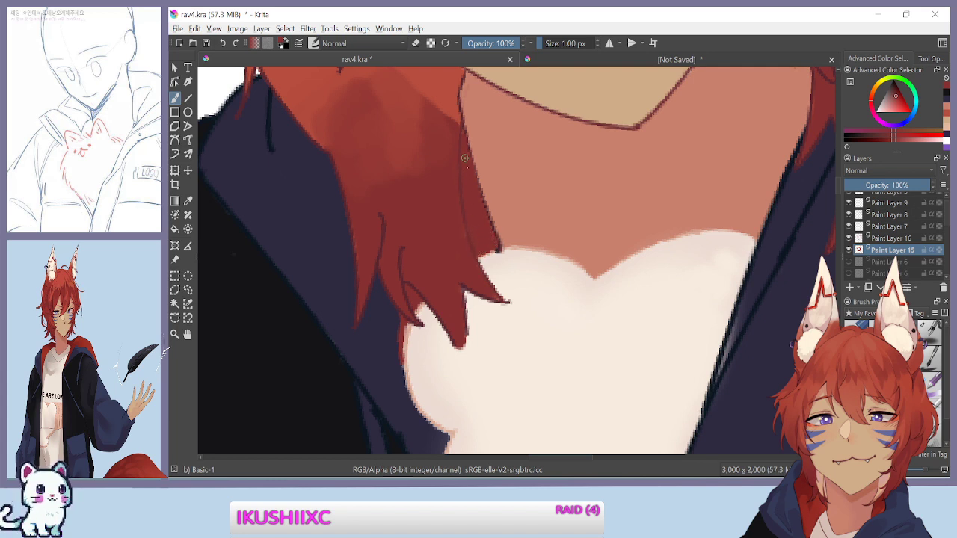
pyautogui.press('-')
pyautogui.moveTo(560, 207); pyautogui.dragTo(406, 363)
pyautogui.press('+')
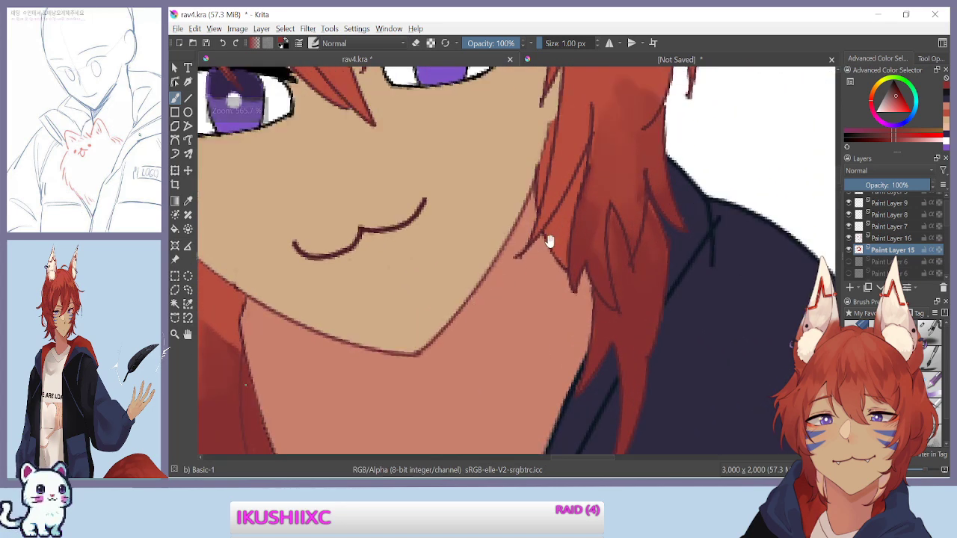
# Paint dark red over the remaining light slivers between the strands of the right hair lock beside the cheek and neck
pyautogui.moveTo(561, 222); pyautogui.dragTo(560, 242)
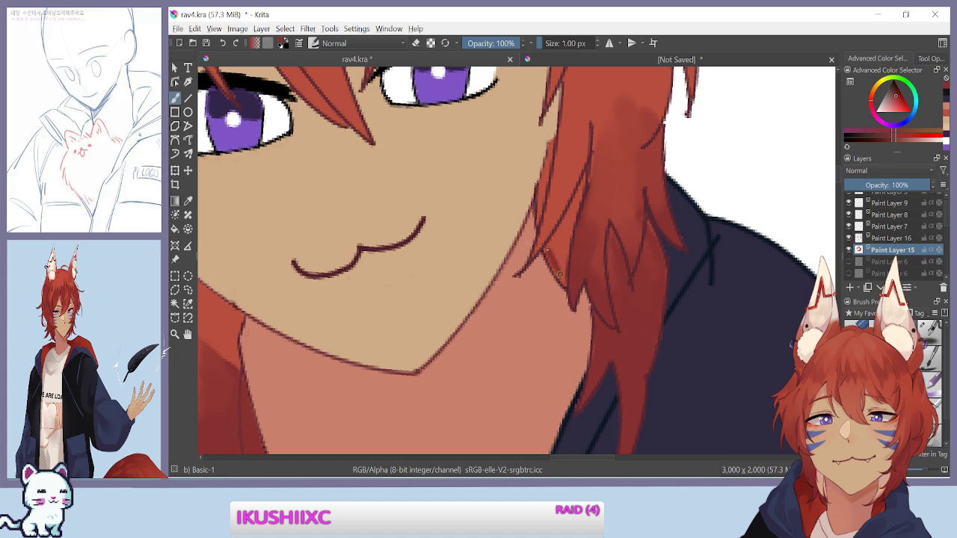
pyautogui.moveTo(558, 272)
pyautogui.mouseDown()
pyautogui.moveTo(557, 242)
pyautogui.moveTo(558, 266)
pyautogui.mouseUp()
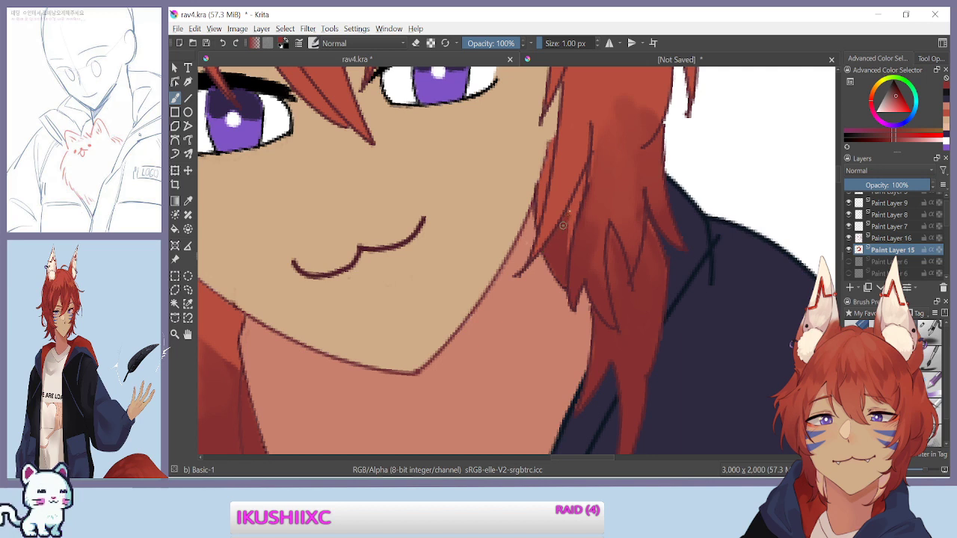
pyautogui.moveTo(564, 252); pyautogui.dragTo(564, 255)
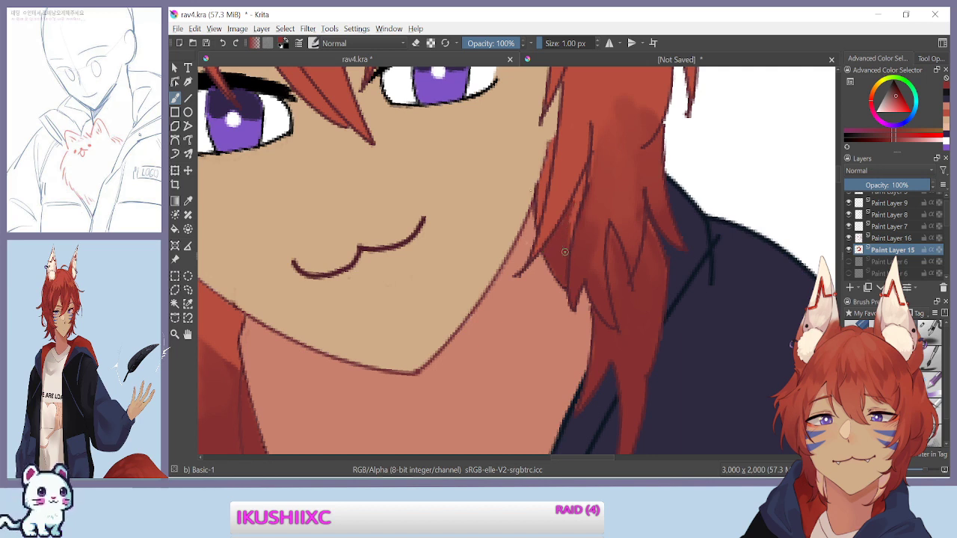
pyautogui.moveTo(542, 189); pyautogui.dragTo(539, 212)
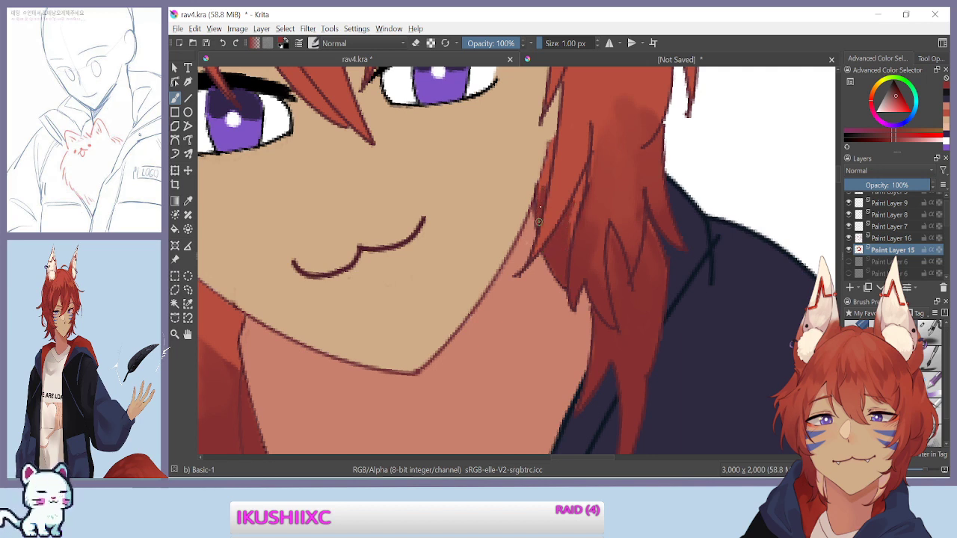
pyautogui.scroll(-4, 540, 197)
pyautogui.scroll(3, 513, 295)
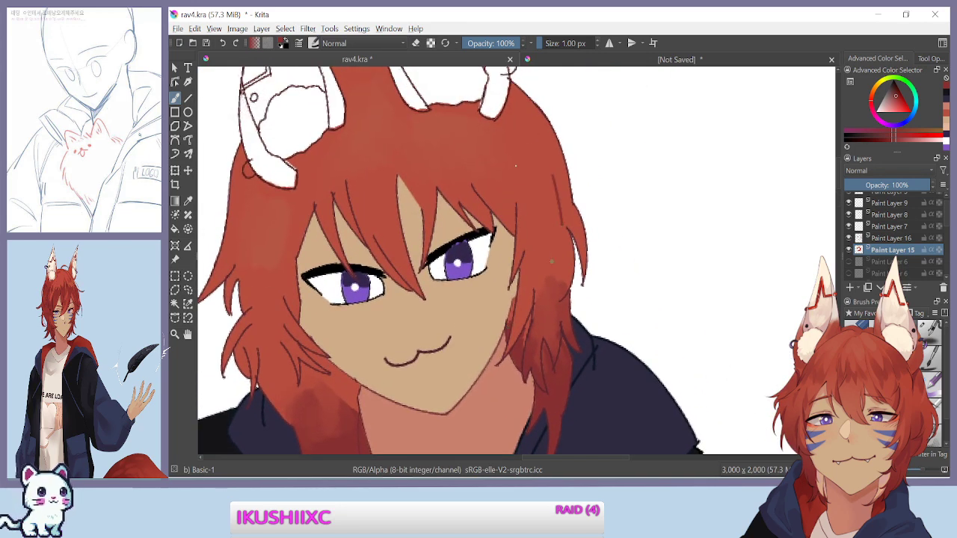
# Set the brush size to 0.01 px and draw thin dark red strand lines through the right side hair, crown and fringe
pyautogui.click(540, 43)
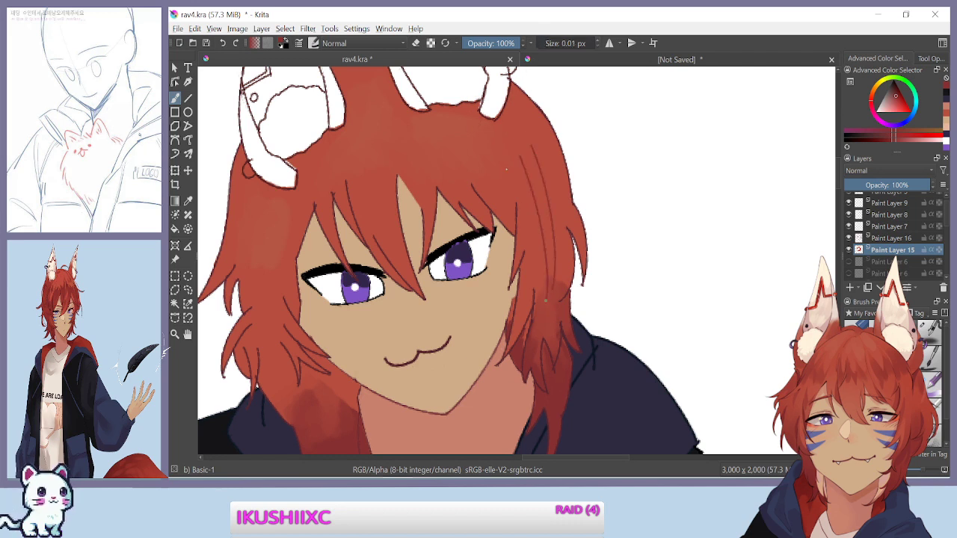
pyautogui.moveTo(524, 117); pyautogui.dragTo(567, 207)
pyautogui.moveTo(530, 141); pyautogui.dragTo(556, 243)
pyautogui.moveTo(520, 183); pyautogui.dragTo(533, 276)
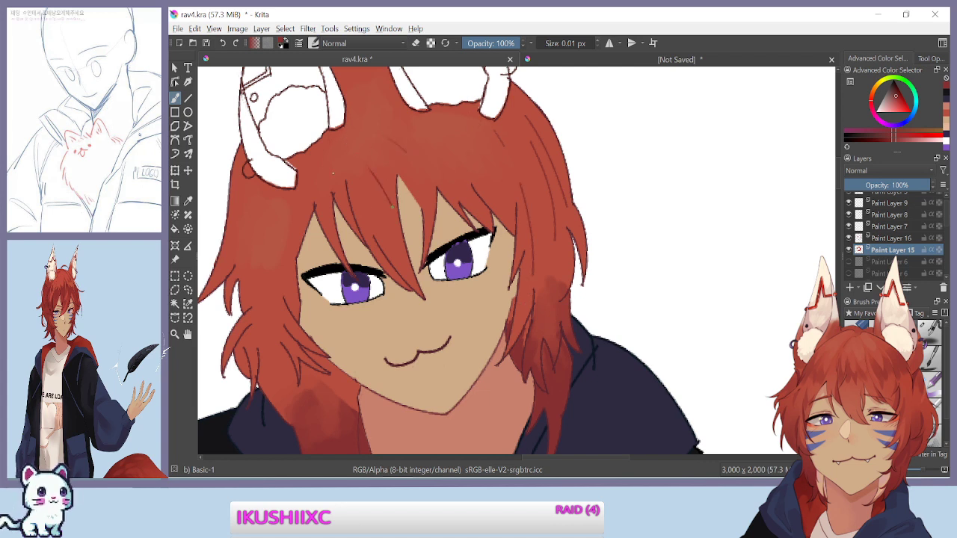
pyautogui.moveTo(354, 181); pyautogui.dragTo(380, 234)
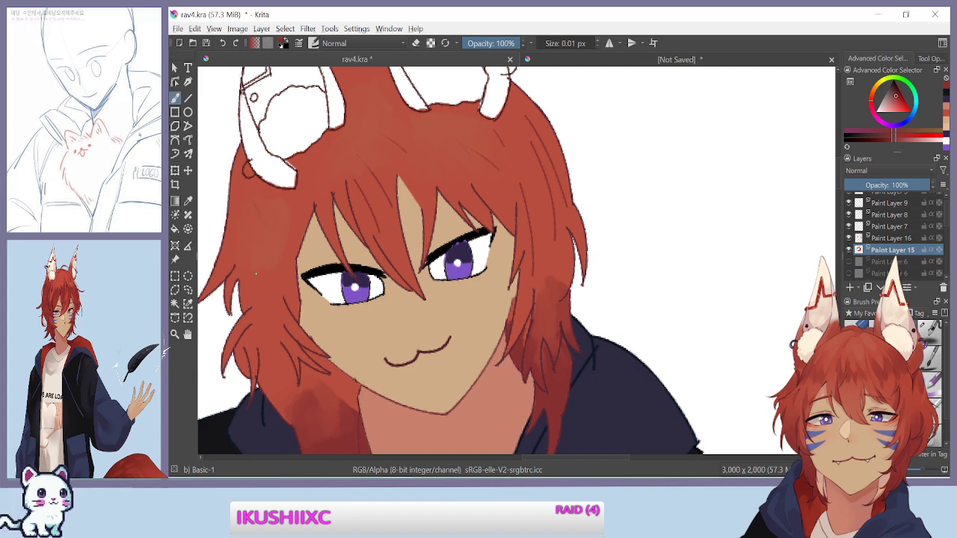
pyautogui.moveTo(289, 232); pyautogui.dragTo(281, 288)
# Add thin dark red strand lines to the left side hair and to the hair around the base of the left ear
pyautogui.hotkey('ctrl', '-')
pyautogui.moveTo(276, 237); pyautogui.dragTo(421, 217)
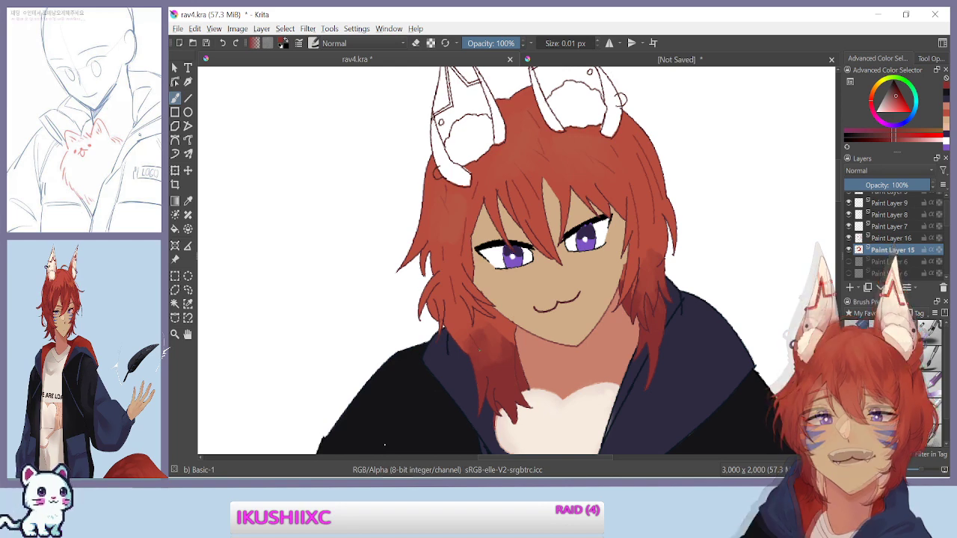
pyautogui.hotkey('ctrl', '+')
pyautogui.hotkey('ctrl', '+')
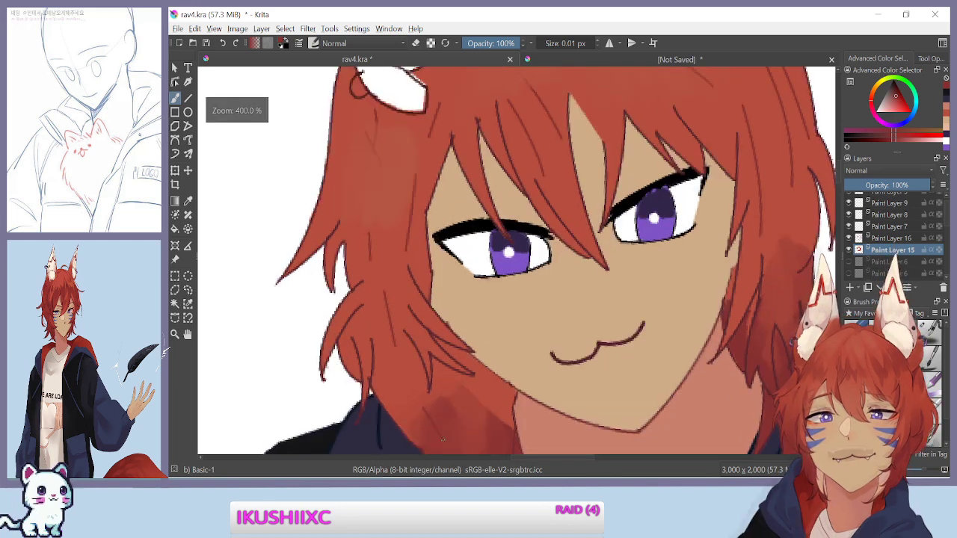
pyautogui.moveTo(274, 410); pyautogui.dragTo(455, 396)
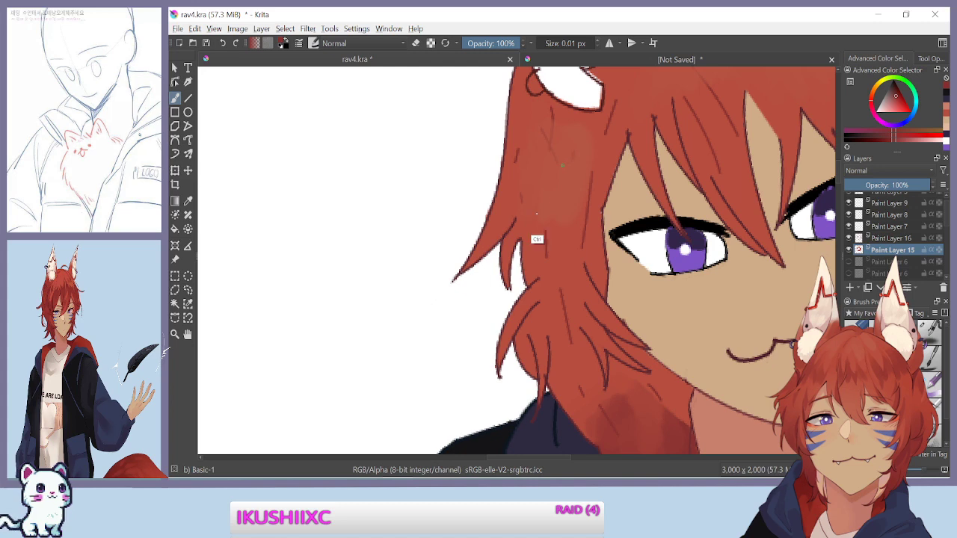
pyautogui.moveTo(542, 173); pyautogui.dragTo(440, 315)
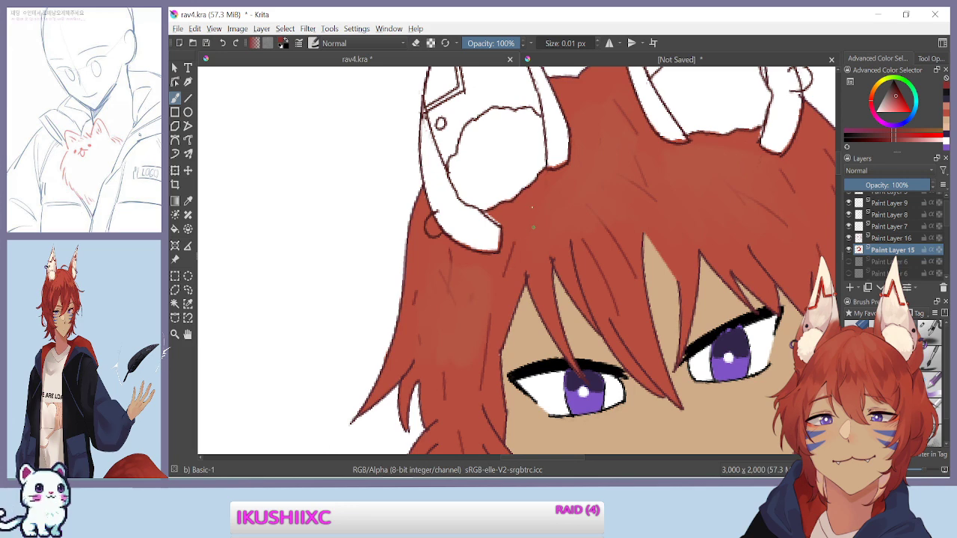
pyautogui.moveTo(522, 241); pyautogui.dragTo(516, 266)
pyautogui.moveTo(527, 215)
pyautogui.mouseDown()
pyautogui.moveTo(524, 230)
pyautogui.moveTo(472, 267)
pyautogui.moveTo(429, 274)
pyautogui.mouseUp()
pyautogui.hotkey('ctrl', '-')
pyautogui.hotkey('ctrl', '-')
pyautogui.moveTo(414, 314); pyautogui.dragTo(396, 279)
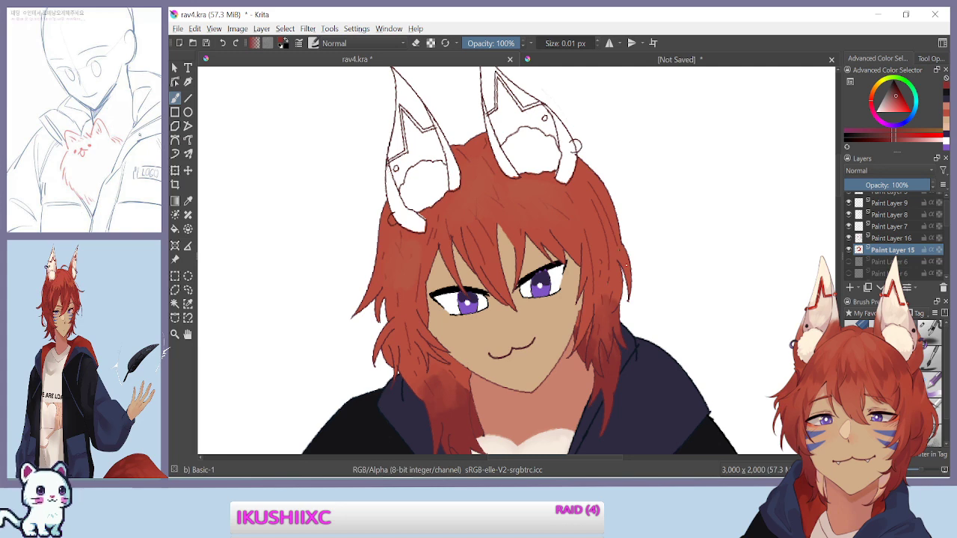
# Choose a near-black brush colour and add a new paint layer directly above Paint Layer 14
pyautogui.press('-')
pyautogui.moveTo(350, 379); pyautogui.dragTo(365, 302)
pyautogui.press('+')
pyautogui.moveTo(382, 359); pyautogui.dragTo(351, 218)
pyautogui.scroll(6, 351, 218)
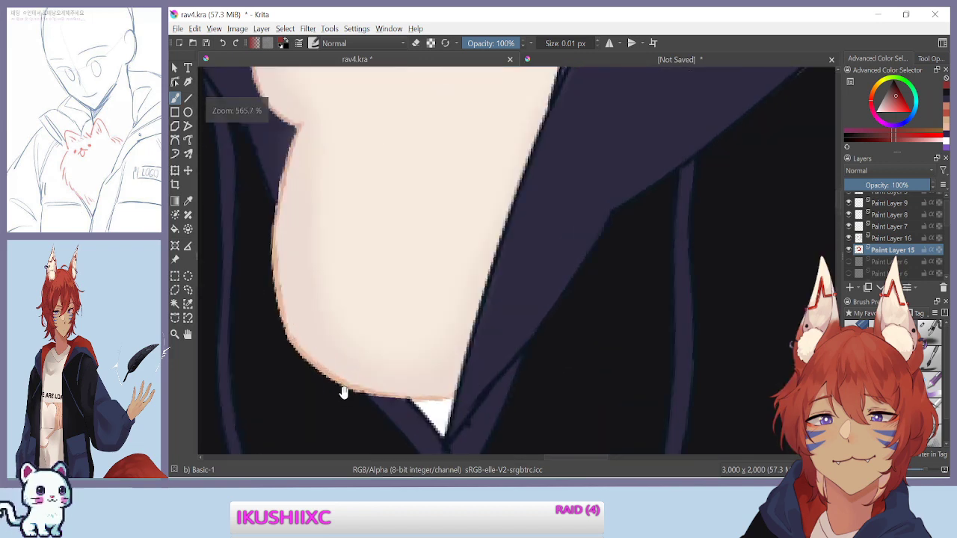
pyautogui.moveTo(358, 373); pyautogui.dragTo(425, 457)
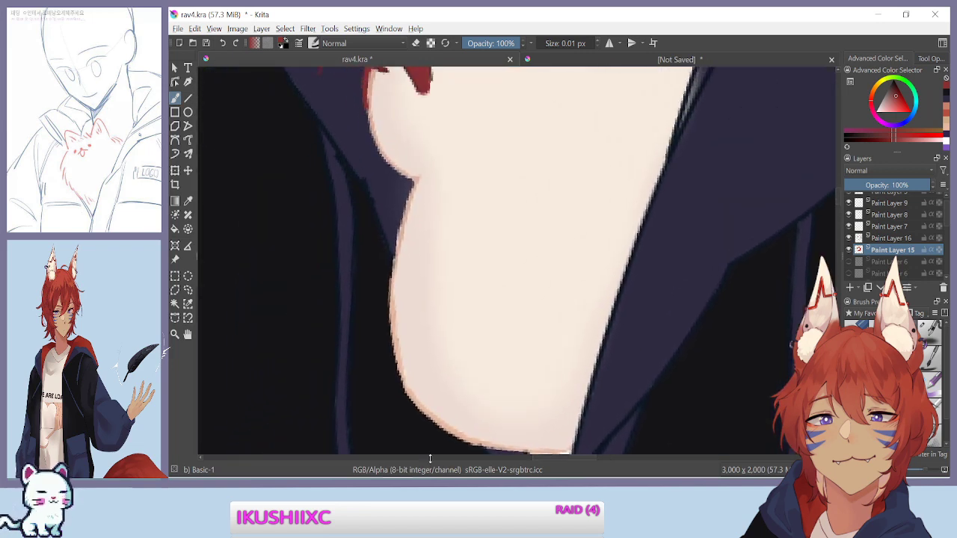
pyautogui.press('-')
pyautogui.moveTo(365, 264); pyautogui.dragTo(292, 115)
pyautogui.moveTo(347, 299); pyautogui.dragTo(427, 459)
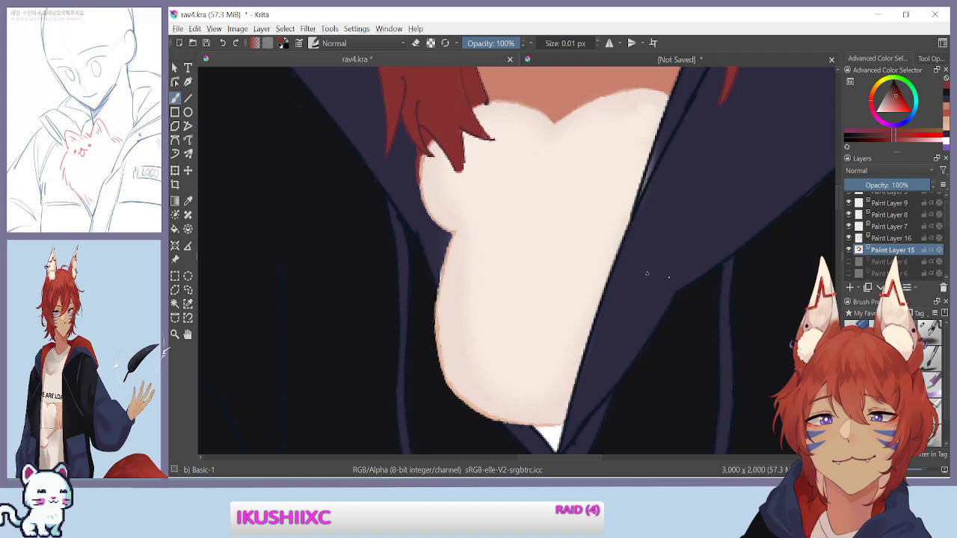
pyautogui.moveTo(891, 99); pyautogui.dragTo(891, 85)
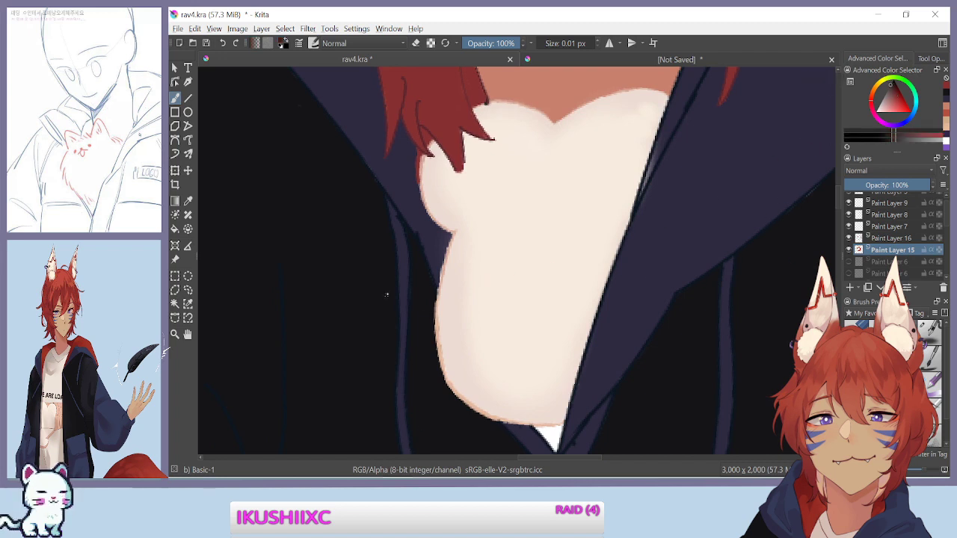
pyautogui.scroll(3, 882, 254)
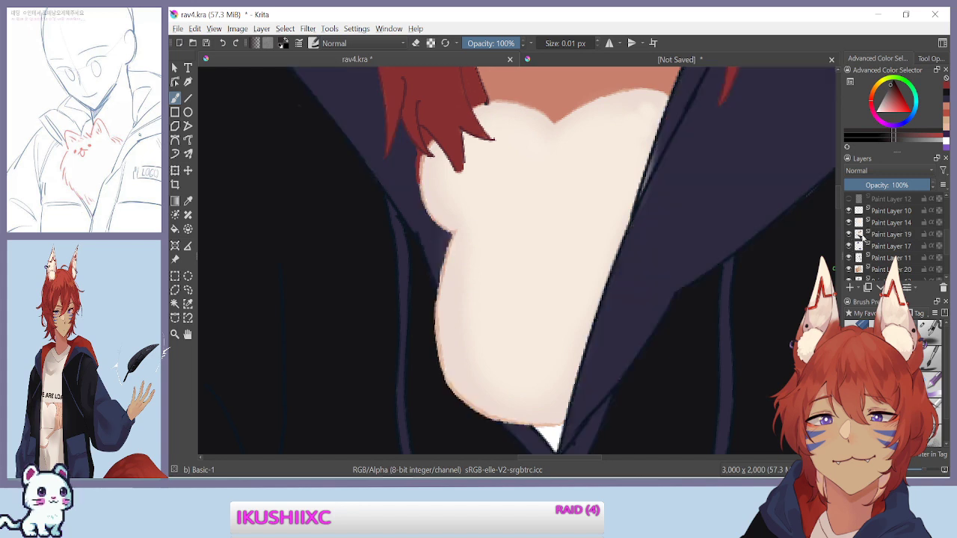
pyautogui.click(848, 223)
pyautogui.click(848, 223)
pyautogui.click(897, 223)
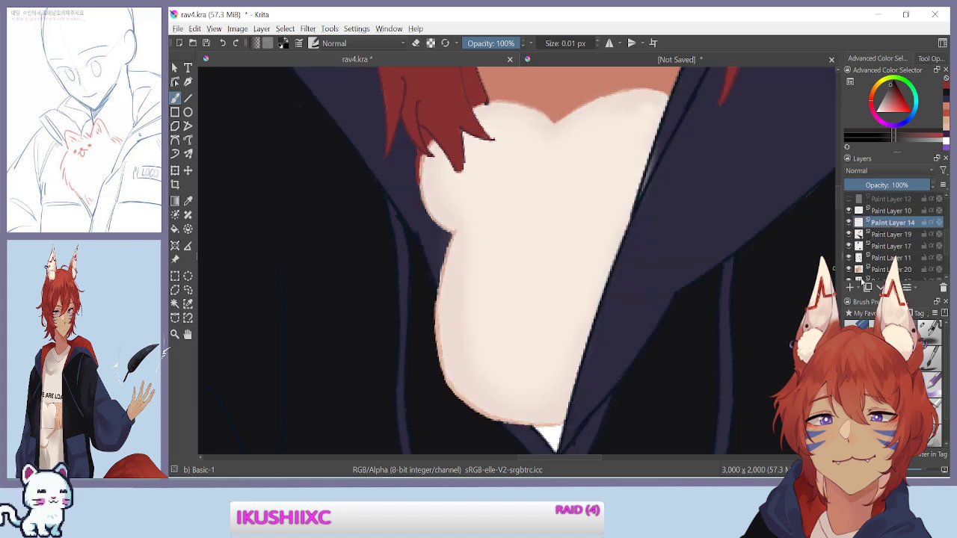
pyautogui.click(851, 288)
# Draw two pairs of short near-black eyelid lines for a face on the upper part of the chest fur
pyautogui.moveTo(534, 178)
pyautogui.mouseDown()
pyautogui.moveTo(400, 187)
pyautogui.moveTo(400, 378)
pyautogui.mouseUp()
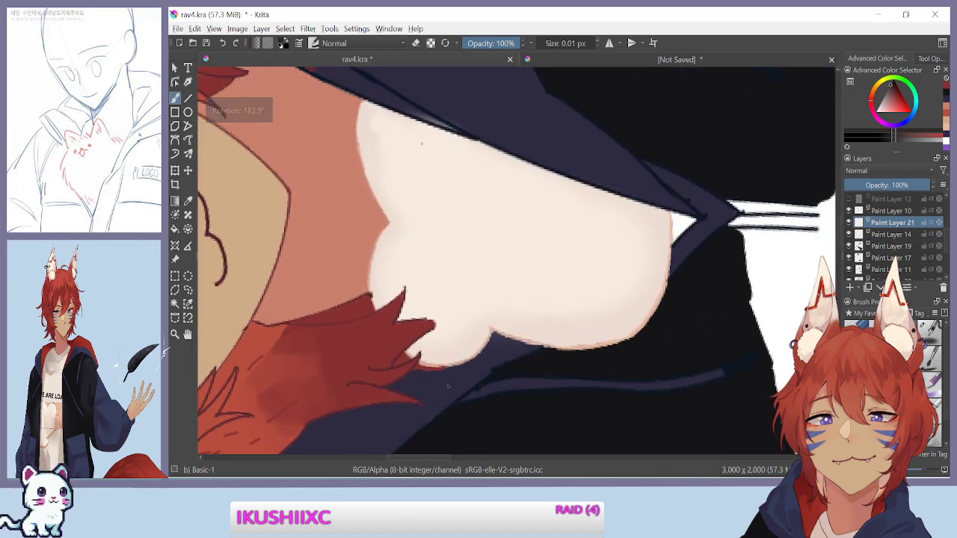
pyautogui.moveTo(421, 144); pyautogui.dragTo(424, 178)
pyautogui.moveTo(460, 142); pyautogui.dragTo(464, 191)
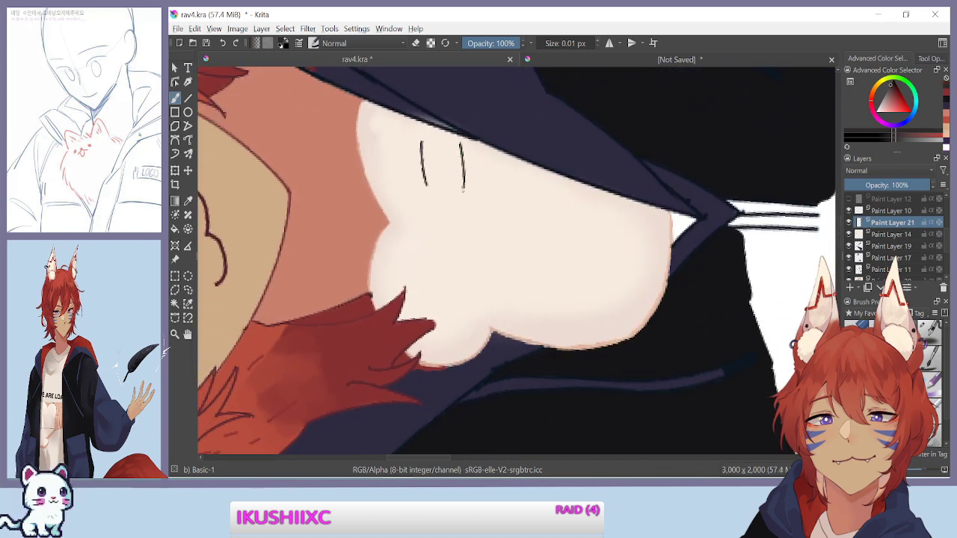
pyautogui.moveTo(436, 256); pyautogui.dragTo(443, 311)
pyautogui.moveTo(470, 257); pyautogui.dragTo(475, 310)
pyautogui.moveTo(453, 252); pyautogui.dragTo(499, 138)
pyautogui.moveTo(550, 266)
pyautogui.mouseDown()
pyautogui.moveTo(548, 316)
pyautogui.moveTo(595, 305)
pyautogui.mouseUp()
pyautogui.hotkey('ctrl', 'z')
pyautogui.hotkey('ctrl', 'z')
pyautogui.hotkey('ctrl', 'z')
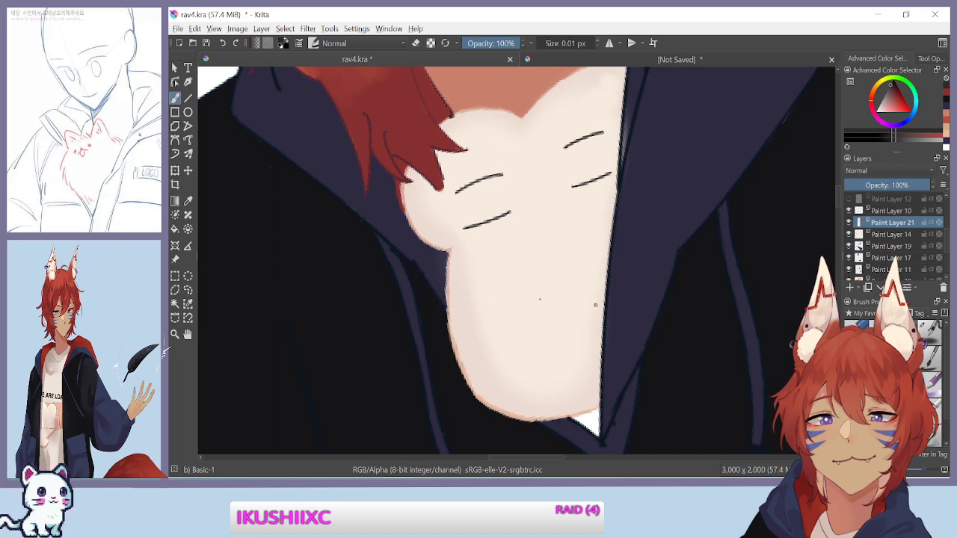
# Outline a triangular mouth low on the chest fur beside the jacket edge and paint a round pupil between each pair of eyelid lines
pyautogui.moveTo(535, 304)
pyautogui.mouseDown()
pyautogui.moveTo(559, 262)
pyautogui.moveTo(604, 295)
pyautogui.mouseUp()
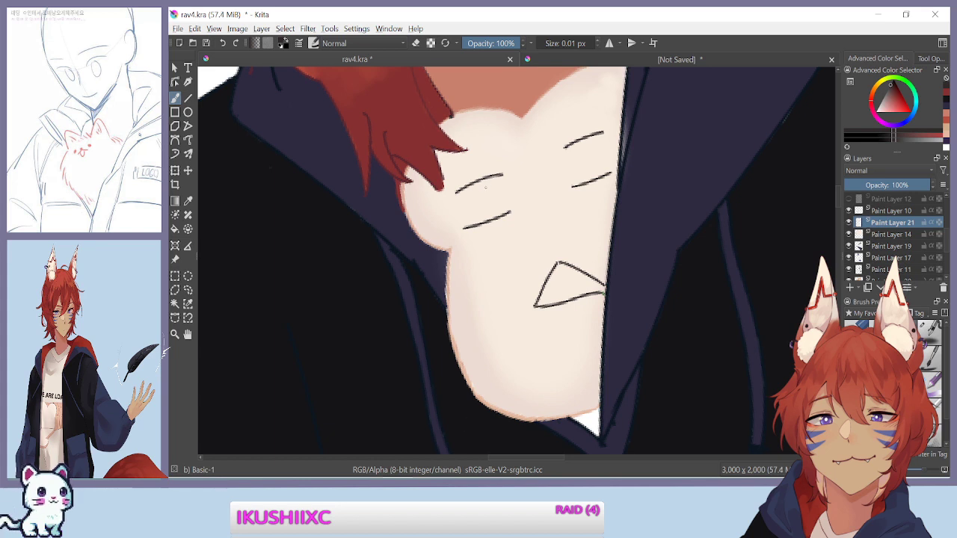
pyautogui.moveTo(478, 198); pyautogui.dragTo(480, 196)
pyautogui.moveTo(590, 154); pyautogui.dragTo(588, 154)
pyautogui.hotkey('ctrl', 'z')
pyautogui.hotkey('ctrl', 'z')
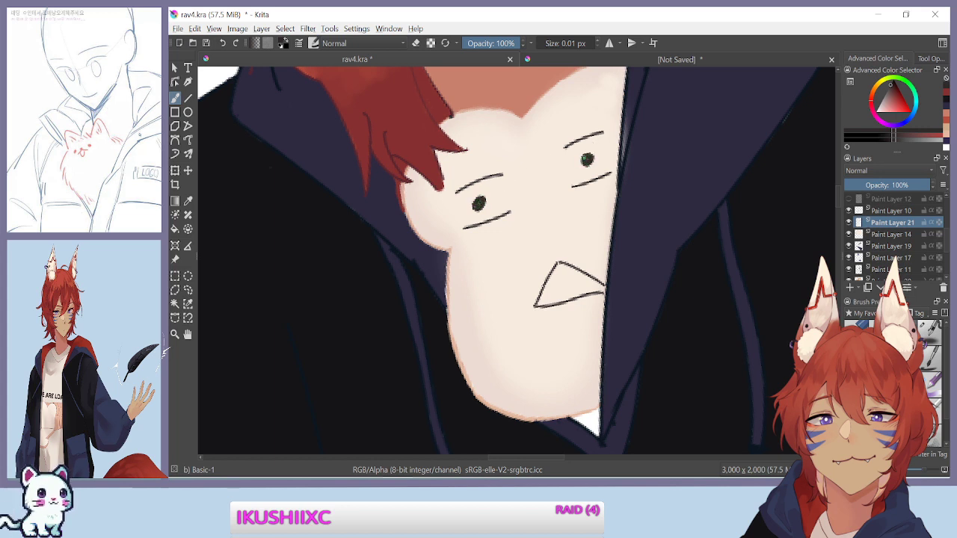
# Enlarge the brush to 3 px and fill the triangular mouth on the chest fur with near-black
pyautogui.scroll(2, 537, 282)
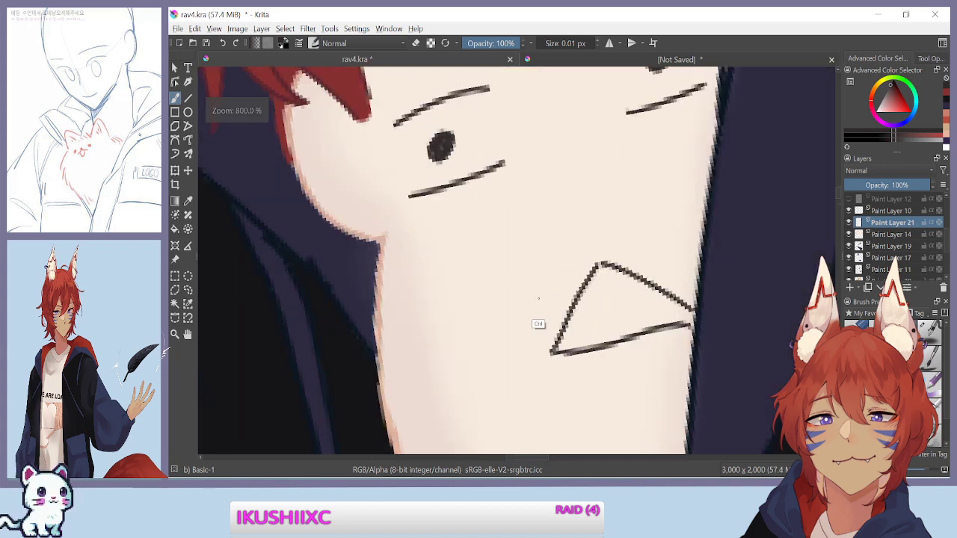
pyautogui.press(']')
pyautogui.press(']')
pyautogui.moveTo(601, 278)
pyautogui.mouseDown()
pyautogui.moveTo(559, 347)
pyautogui.moveTo(661, 319)
pyautogui.mouseUp()
pyautogui.moveTo(365, 288)
pyautogui.mouseDown()
pyautogui.moveTo(370, 171)
pyautogui.moveTo(480, 180)
pyautogui.mouseUp()
pyautogui.moveTo(486, 385); pyautogui.dragTo(479, 305)
pyautogui.moveTo(525, 272)
pyautogui.mouseDown()
pyautogui.moveTo(504, 366)
pyautogui.moveTo(476, 271)
pyautogui.moveTo(507, 300)
pyautogui.moveTo(504, 272)
pyautogui.moveTo(517, 289)
pyautogui.moveTo(485, 305)
pyautogui.moveTo(448, 256)
pyautogui.moveTo(465, 293)
pyautogui.mouseUp()
pyautogui.scroll(-3, 464, 293)
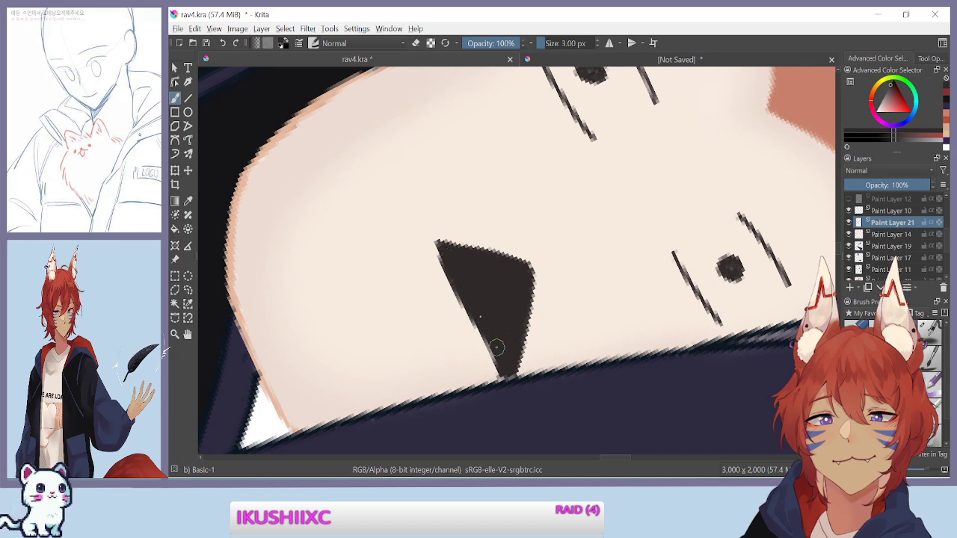
# Examine the new face on the chest fur up close and against the whole figure
pyautogui.hotkey('ctrl', '+')
pyautogui.hotkey('ctrl', '+')
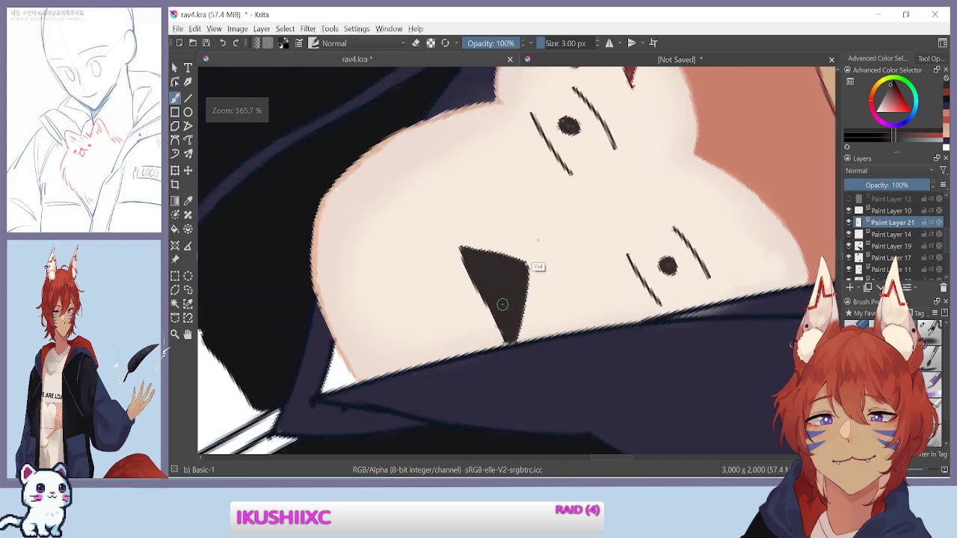
pyautogui.moveTo(543, 202); pyautogui.dragTo(494, 256)
pyautogui.moveTo(390, 237); pyautogui.dragTo(384, 438)
pyautogui.hotkey('ctrl', '-')
pyautogui.hotkey('ctrl', '-')
pyautogui.hotkey('ctrl', '-')
pyautogui.hotkey('ctrl', '-')
pyautogui.hotkey('ctrl', '-')
pyautogui.hotkey('ctrl', '-')
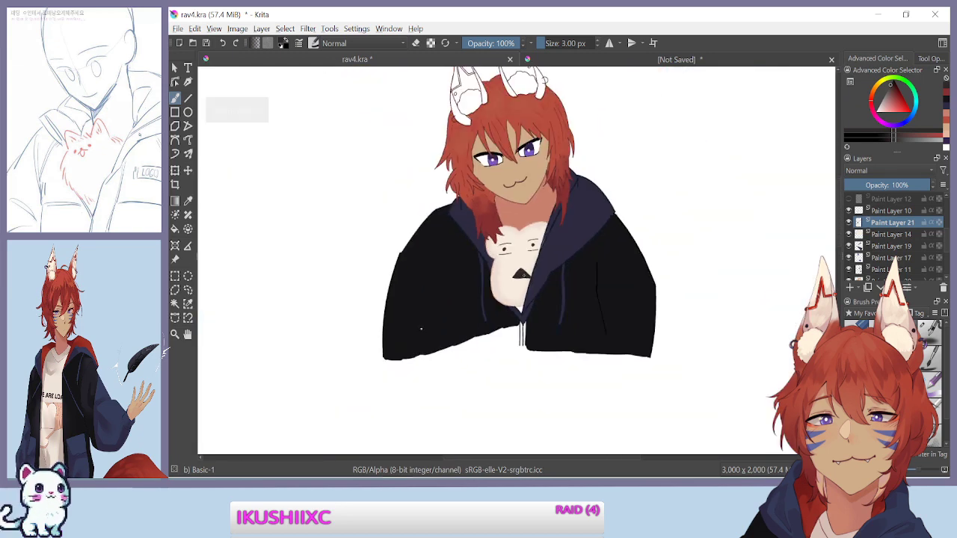
pyautogui.press('+')
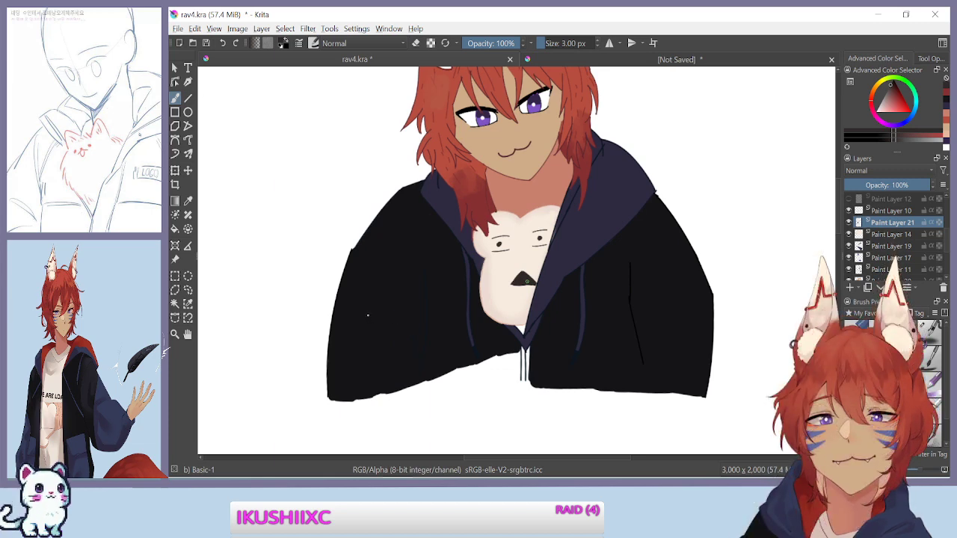
pyautogui.scroll(4, 528, 281)
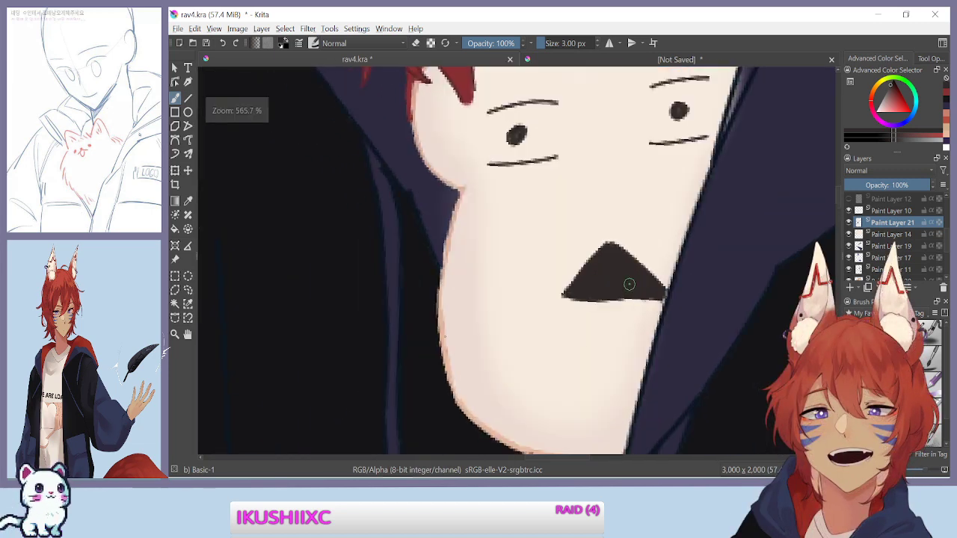
pyautogui.scroll(-1, 457, 329)
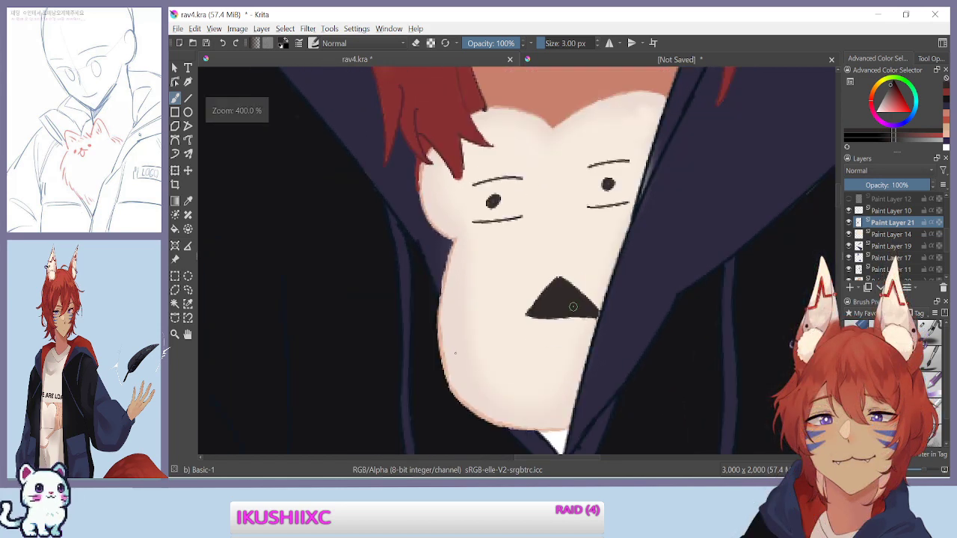
# Reduce the brush size to 0.02 px and draw a thin eyebrow above each eye of the chest-fur face
pyautogui.moveTo(401, 334); pyautogui.dragTo(363, 178)
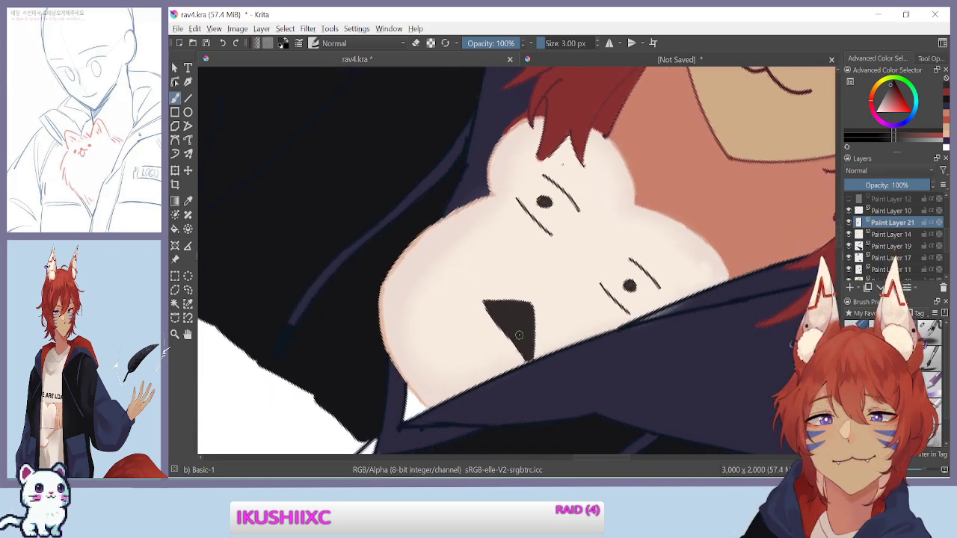
pyautogui.moveTo(563, 165); pyautogui.dragTo(612, 189)
pyautogui.hotkey('ctrl', 'z')
pyautogui.click(539, 46)
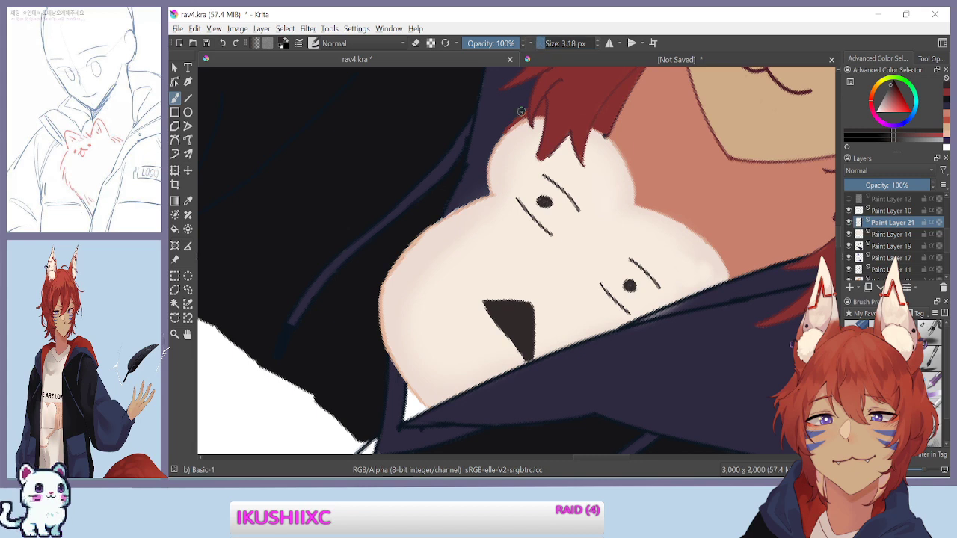
pyautogui.moveTo(544, 42)
pyautogui.mouseDown()
pyautogui.moveTo(532, 44)
pyautogui.moveTo(537, 67)
pyautogui.mouseUp()
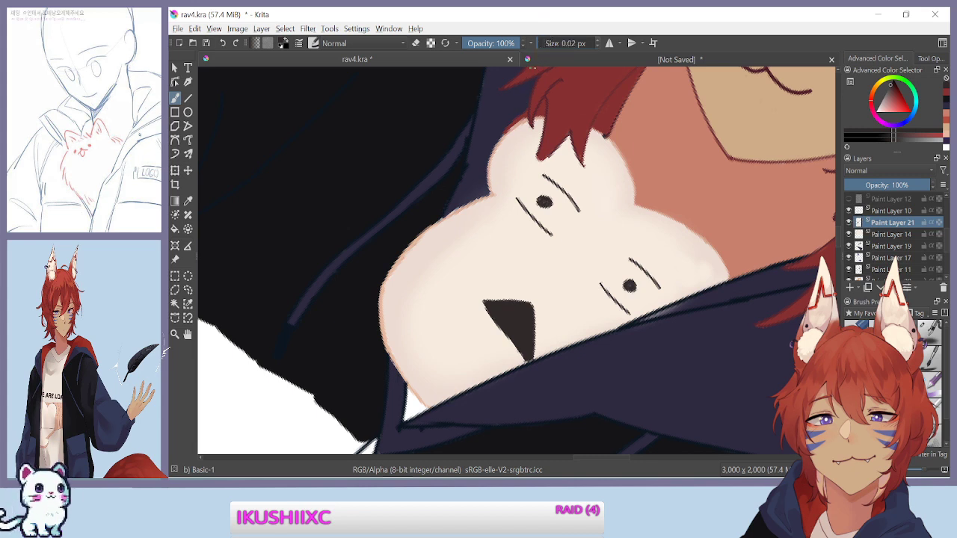
pyautogui.moveTo(564, 160); pyautogui.dragTo(590, 173)
pyautogui.moveTo(345, 254); pyautogui.dragTo(338, 411)
pyautogui.hotkey('ctrl', '-')
pyautogui.hotkey('ctrl', '-')
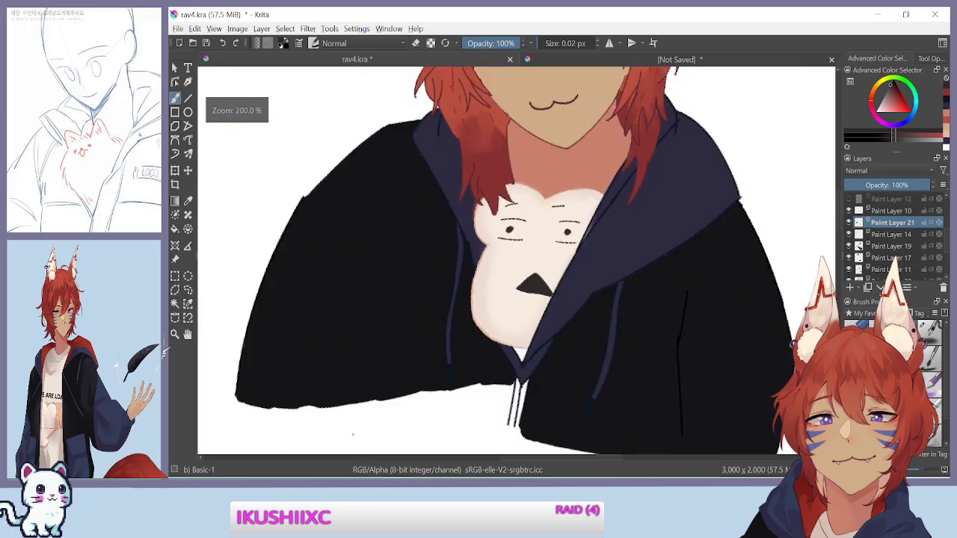
# Undo both eyebrows on the chest-fur face and redraw the one nearest the hair as a short slanted stroke
pyautogui.hotkey('ctrl', 'z')
pyautogui.hotkey('ctrl', 'z')
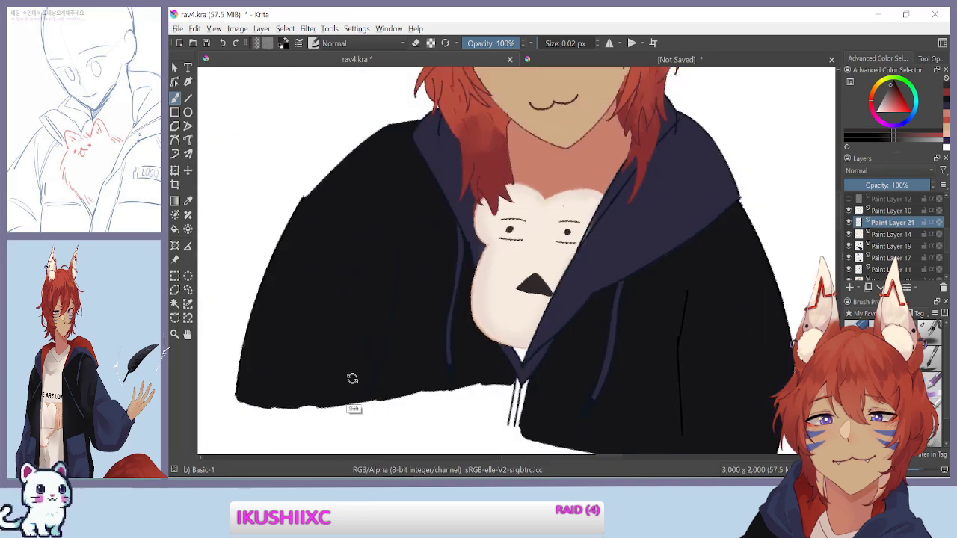
pyautogui.moveTo(352, 386); pyautogui.dragTo(355, 344)
pyautogui.hotkey('ctrl', '+')
pyautogui.hotkey('ctrl', '+')
pyautogui.hotkey('ctrl', '+')
pyautogui.moveTo(371, 204); pyautogui.dragTo(393, 359)
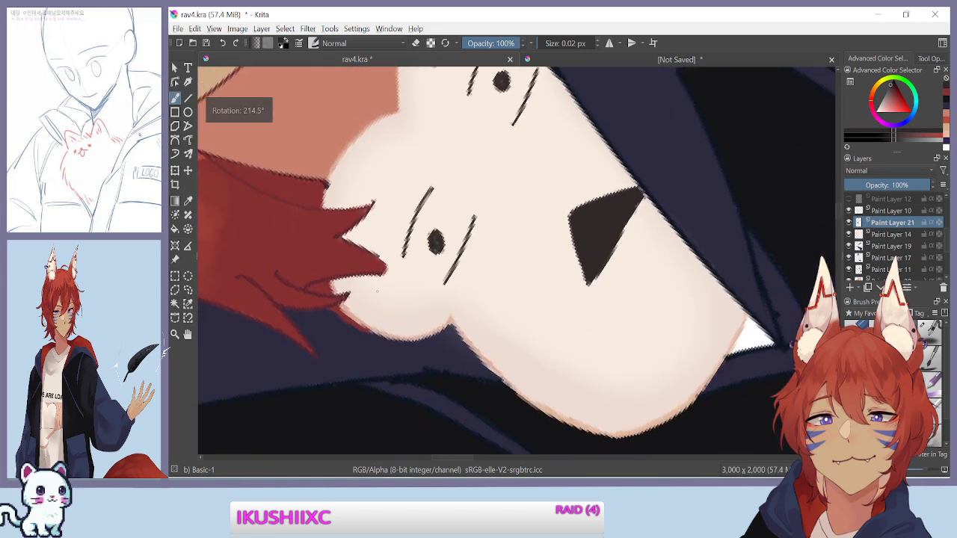
pyautogui.moveTo(387, 244); pyautogui.dragTo(395, 376)
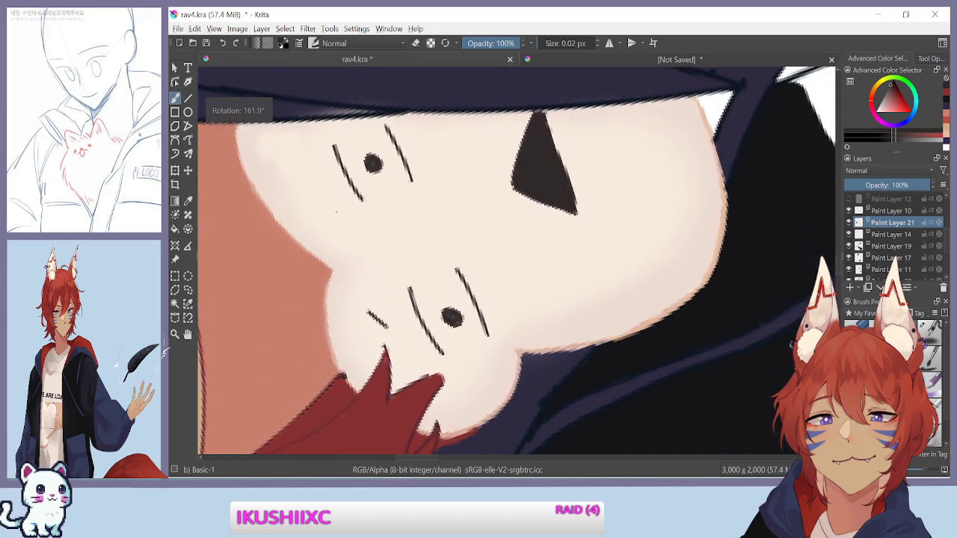
# Draw a matching short eyebrow above the chest-fur eye nearest the jacket edge, its inner end raised
pyautogui.moveTo(299, 399); pyautogui.dragTo(364, 75)
pyautogui.hotkey('ctrl', '-')
pyautogui.hotkey('ctrl', '-')
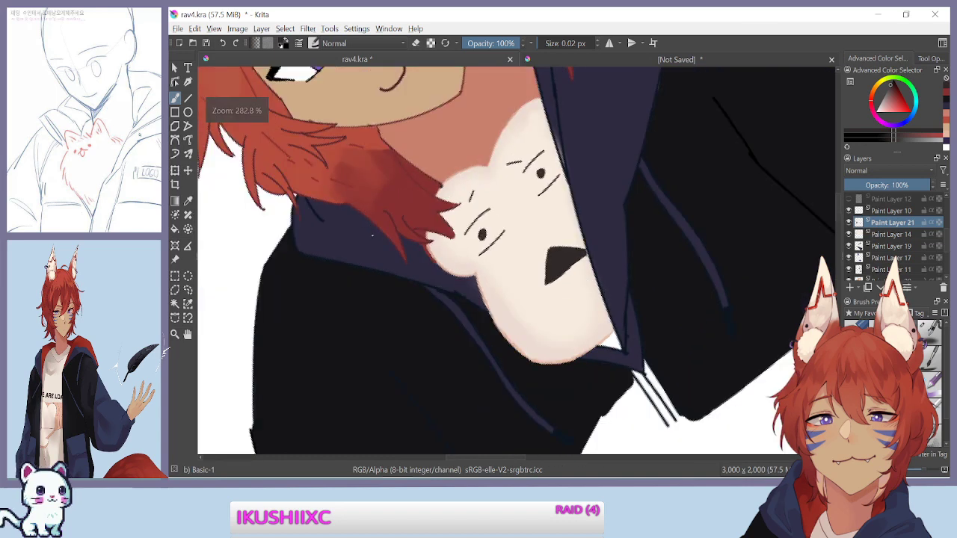
pyautogui.moveTo(352, 340); pyautogui.dragTo(366, 256)
pyautogui.hotkey('ctrl', '-')
pyautogui.hotkey('ctrl', '+')
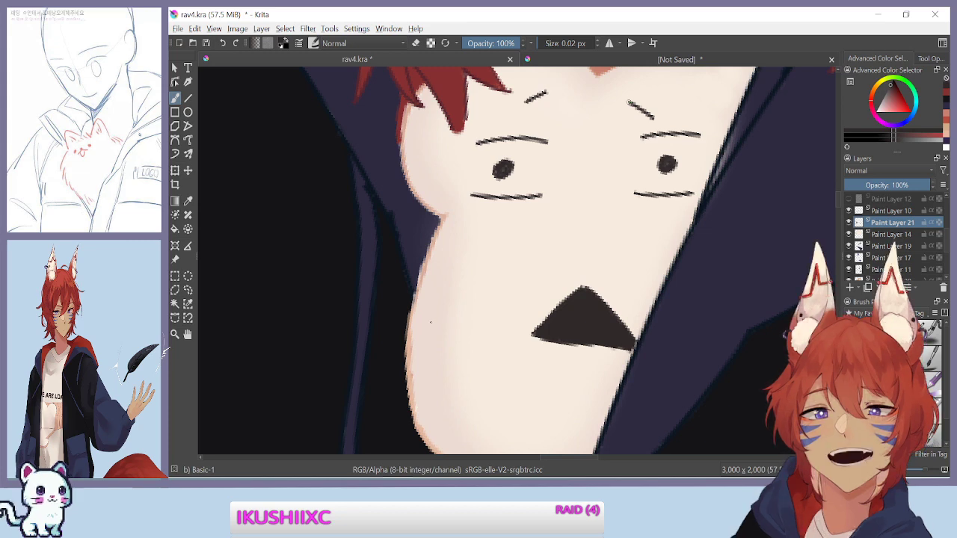
# Enlarge the brush to 2 px and erase along the edges of the chest-fur mouth to trim its shape
pyautogui.press(']')
pyautogui.press(']')
pyautogui.moveTo(433, 308); pyautogui.dragTo(437, 298)
pyautogui.press('ctrl')
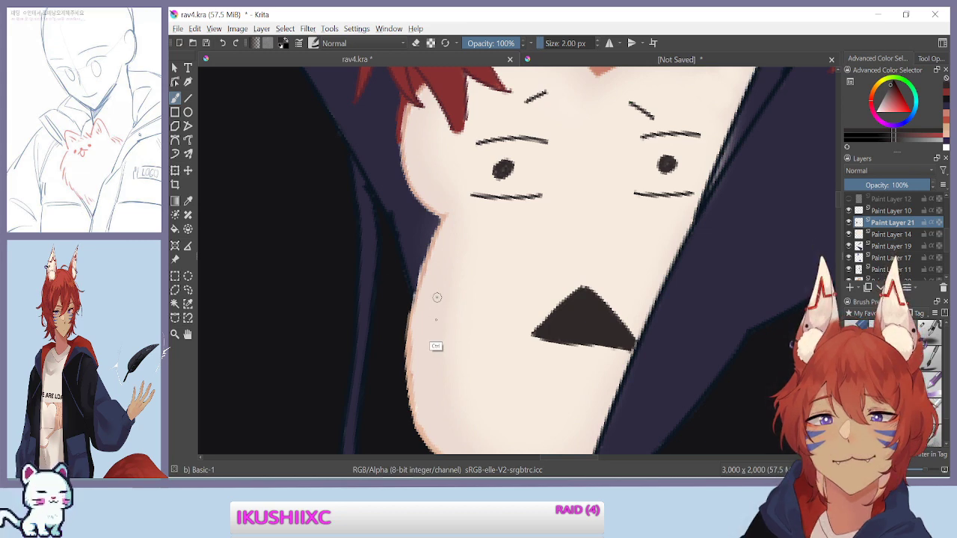
pyautogui.hotkey('ctrl', '+')
pyautogui.moveTo(489, 268); pyautogui.dragTo(539, 452)
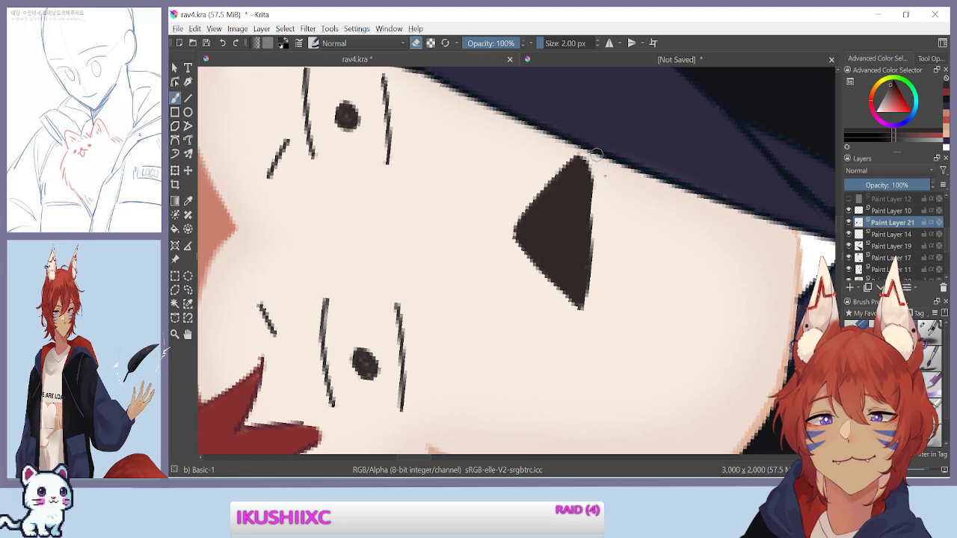
pyautogui.moveTo(601, 266)
pyautogui.mouseDown()
pyautogui.moveTo(589, 297)
pyautogui.moveTo(590, 153)
pyautogui.moveTo(602, 166)
pyautogui.mouseUp()
pyautogui.moveTo(576, 137); pyautogui.dragTo(609, 183)
pyautogui.moveTo(596, 285); pyautogui.dragTo(576, 304)
# Erase around the lower corners of the chest-fur mouth to round them off
pyautogui.moveTo(411, 416)
pyautogui.mouseDown()
pyautogui.moveTo(413, 284)
pyautogui.moveTo(466, 166)
pyautogui.moveTo(554, 131)
pyautogui.moveTo(600, 133)
pyautogui.moveTo(628, 159)
pyautogui.moveTo(404, 221)
pyautogui.moveTo(488, 206)
pyautogui.moveTo(448, 238)
pyautogui.moveTo(423, 320)
pyautogui.mouseUp()
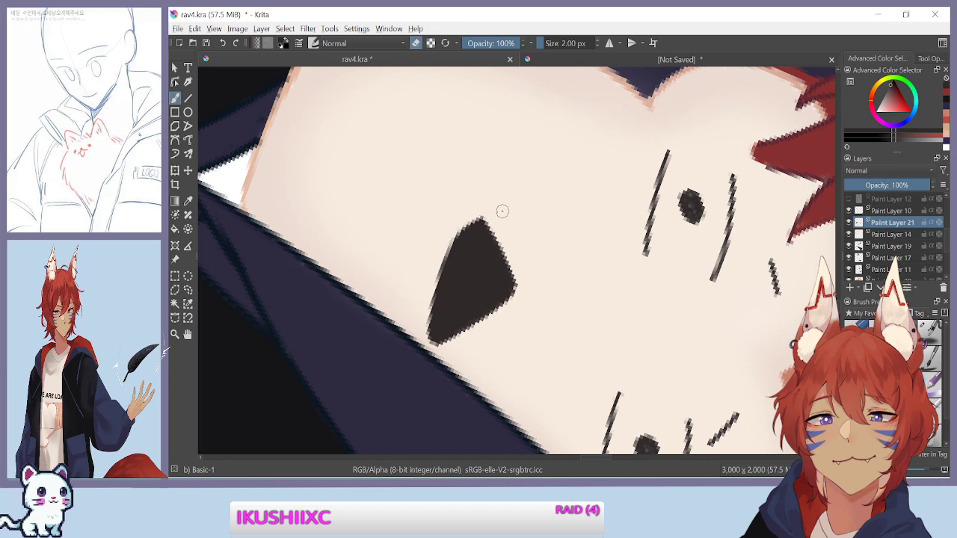
pyautogui.moveTo(429, 289)
pyautogui.mouseDown()
pyautogui.moveTo(433, 333)
pyautogui.moveTo(447, 357)
pyautogui.mouseUp()
pyautogui.moveTo(392, 199)
pyautogui.mouseDown()
pyautogui.moveTo(396, 341)
pyautogui.moveTo(451, 435)
pyautogui.mouseUp()
pyautogui.moveTo(585, 261)
pyautogui.mouseDown()
pyautogui.moveTo(607, 311)
pyautogui.moveTo(598, 345)
pyautogui.mouseUp()
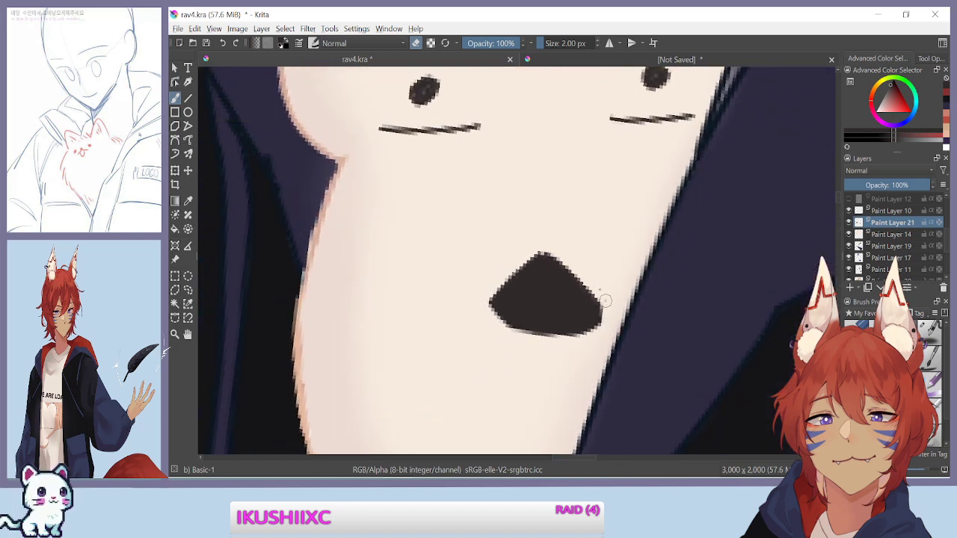
pyautogui.moveTo(605, 303); pyautogui.dragTo(583, 346)
# Switch from erasing to painting and touch up the sides of the mouth with near-black
pyautogui.hotkey('ctrl', '-')
pyautogui.hotkey('ctrl', '-')
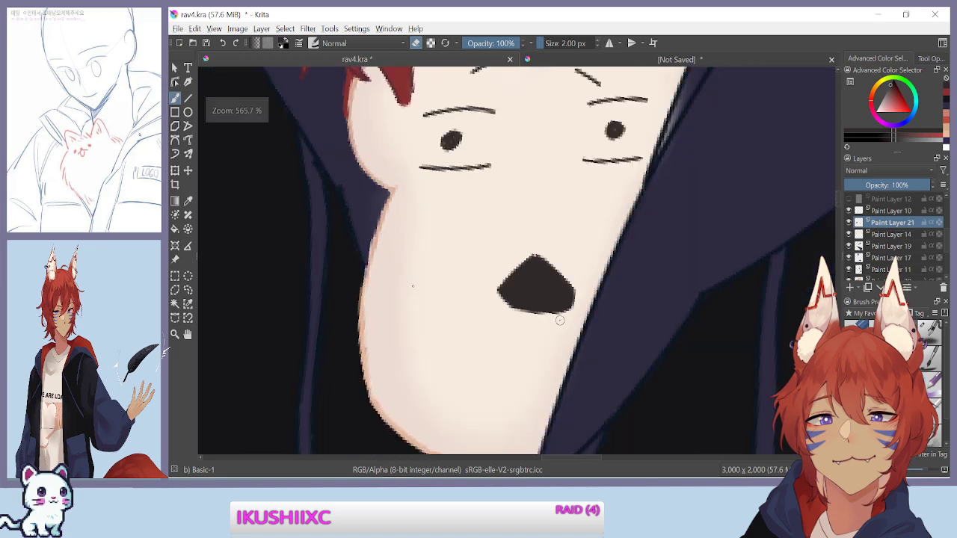
pyautogui.hotkey('ctrl', '+')
pyautogui.hotkey('ctrl', '+')
pyautogui.hotkey('ctrl', '+')
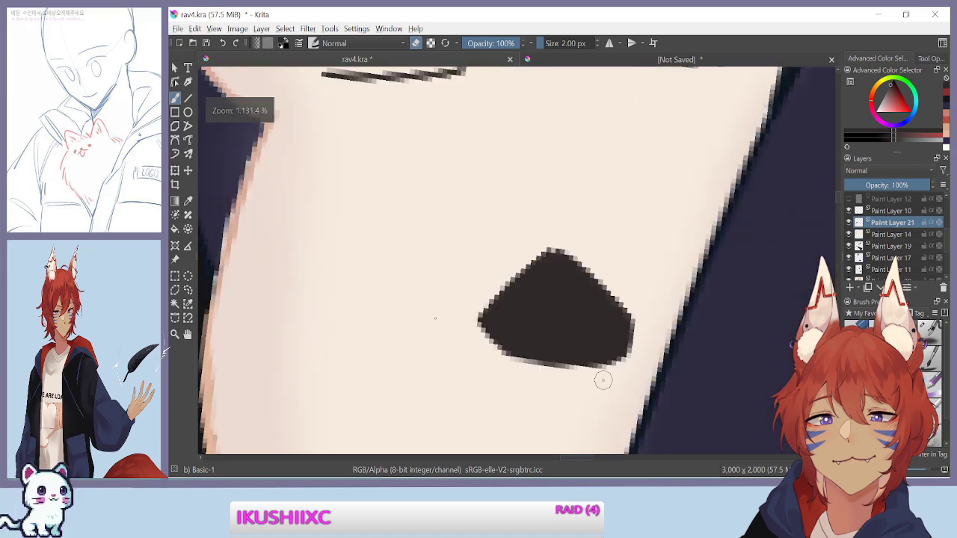
pyautogui.moveTo(451, 255)
pyautogui.mouseDown()
pyautogui.moveTo(437, 271)
pyautogui.moveTo(411, 245)
pyautogui.mouseUp()
pyautogui.press('e')
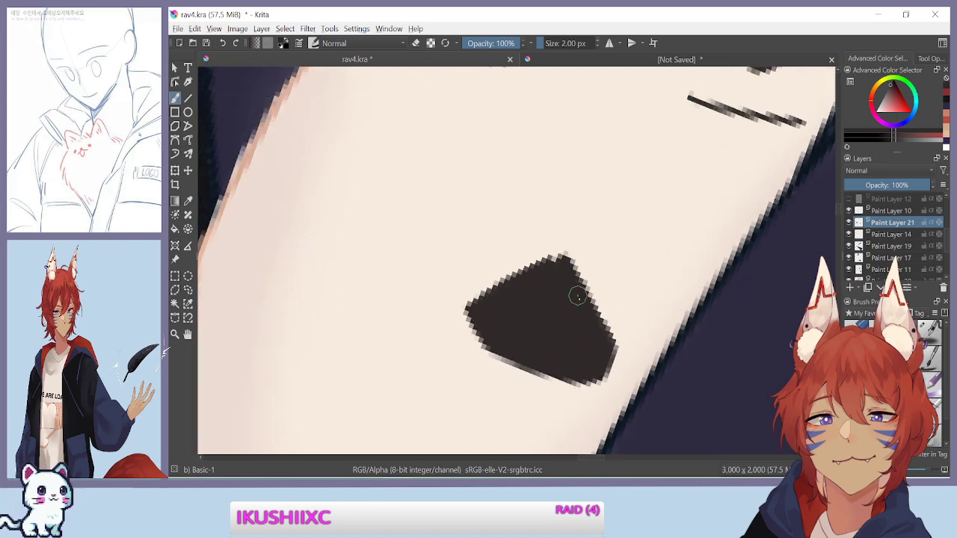
pyautogui.moveTo(588, 336)
pyautogui.mouseDown()
pyautogui.moveTo(516, 229)
pyautogui.moveTo(470, 293)
pyautogui.moveTo(470, 202)
pyautogui.moveTo(544, 223)
pyautogui.moveTo(450, 317)
pyautogui.moveTo(541, 262)
pyautogui.mouseUp()
# Erase along the mouth's lower edge and side to restore a straight base and a triangular shape
pyautogui.press('e')
pyautogui.moveTo(566, 227)
pyautogui.mouseDown()
pyautogui.moveTo(666, 382)
pyautogui.moveTo(442, 412)
pyautogui.moveTo(566, 214)
pyautogui.mouseUp()
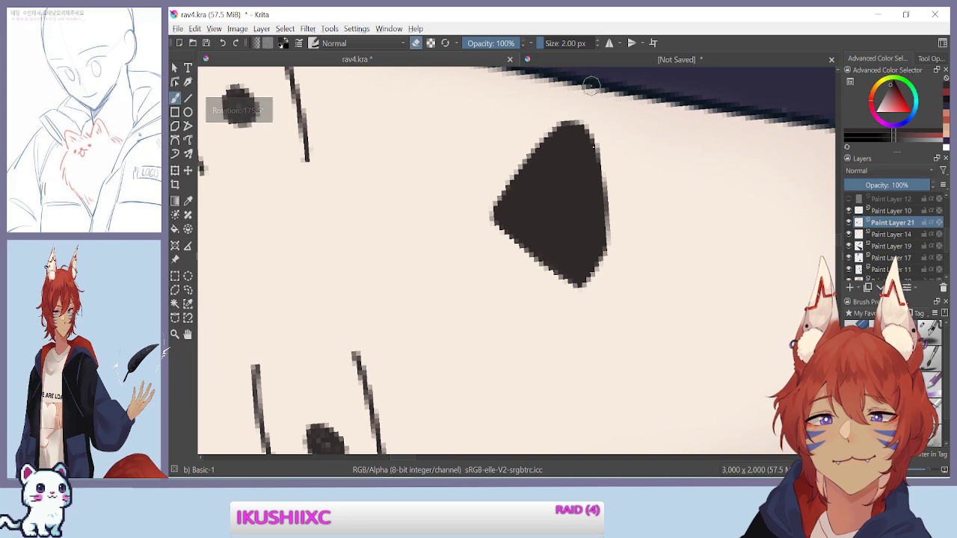
pyautogui.moveTo(591, 91); pyautogui.dragTo(593, 314)
pyautogui.moveTo(603, 169)
pyautogui.mouseDown()
pyautogui.moveTo(600, 291)
pyautogui.moveTo(427, 212)
pyautogui.moveTo(429, 200)
pyautogui.moveTo(438, 337)
pyautogui.moveTo(605, 279)
pyautogui.mouseUp()
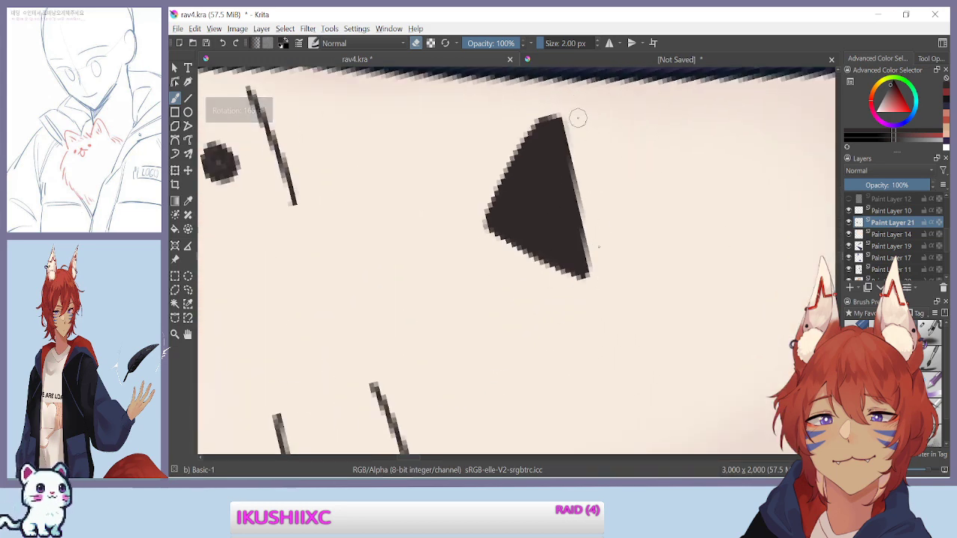
pyautogui.moveTo(584, 163); pyautogui.dragTo(547, 344)
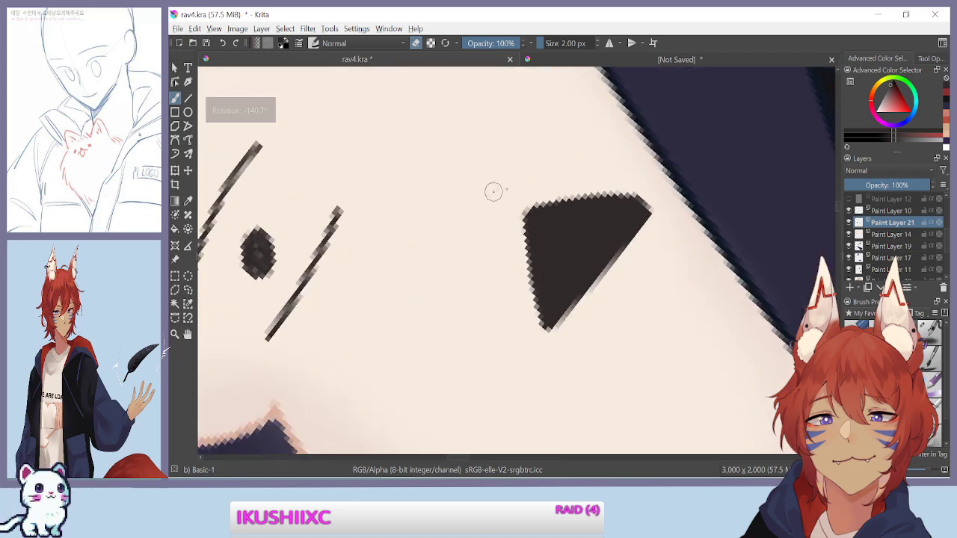
pyautogui.moveTo(516, 187); pyautogui.dragTo(541, 330)
pyautogui.moveTo(452, 380); pyautogui.dragTo(368, 250)
# Undo the last erasing on the mouth and try trimming its side facing the jacket edge, undoing that stroke too
pyautogui.hotkey('ctrl', 'z')
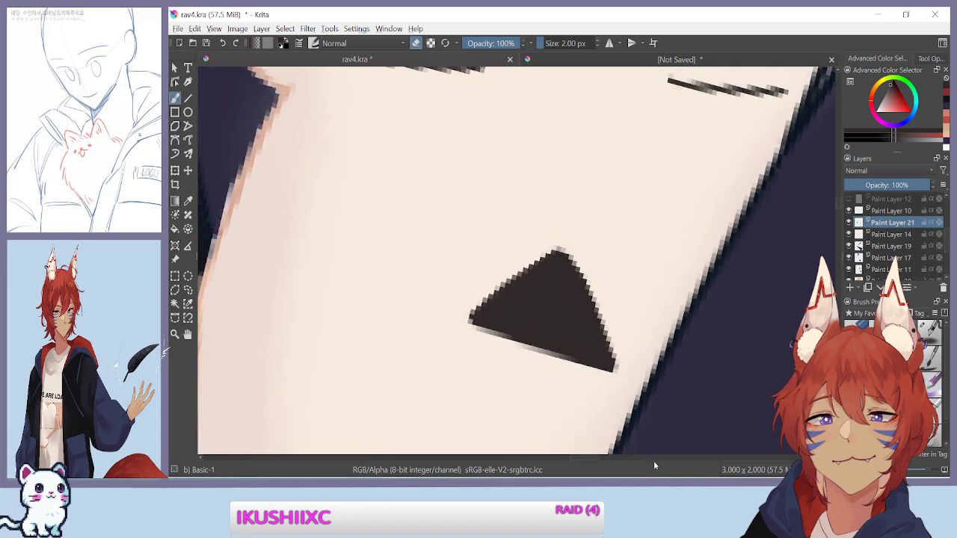
pyautogui.hotkey('ctrl', 'z')
pyautogui.moveTo(573, 228); pyautogui.dragTo(623, 446)
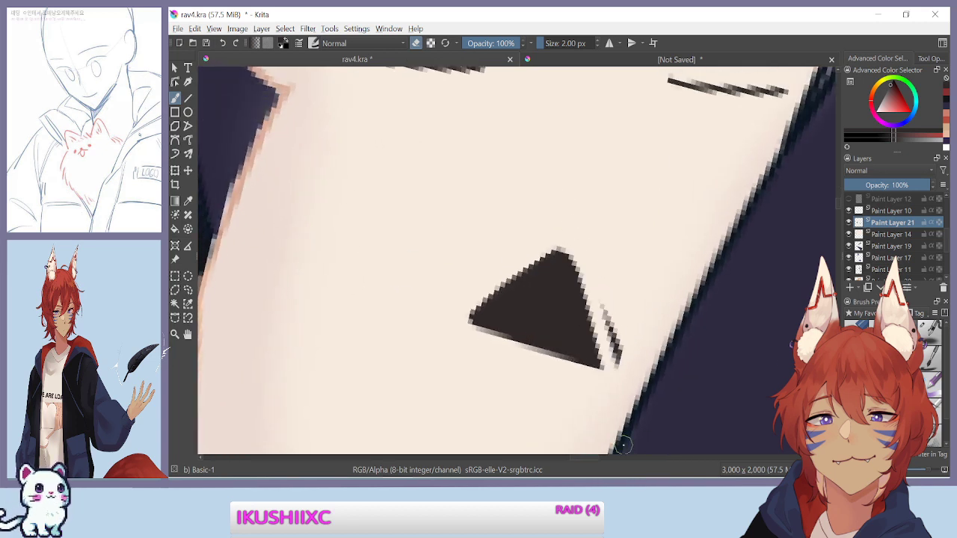
pyautogui.hotkey('ctrl', 'z')
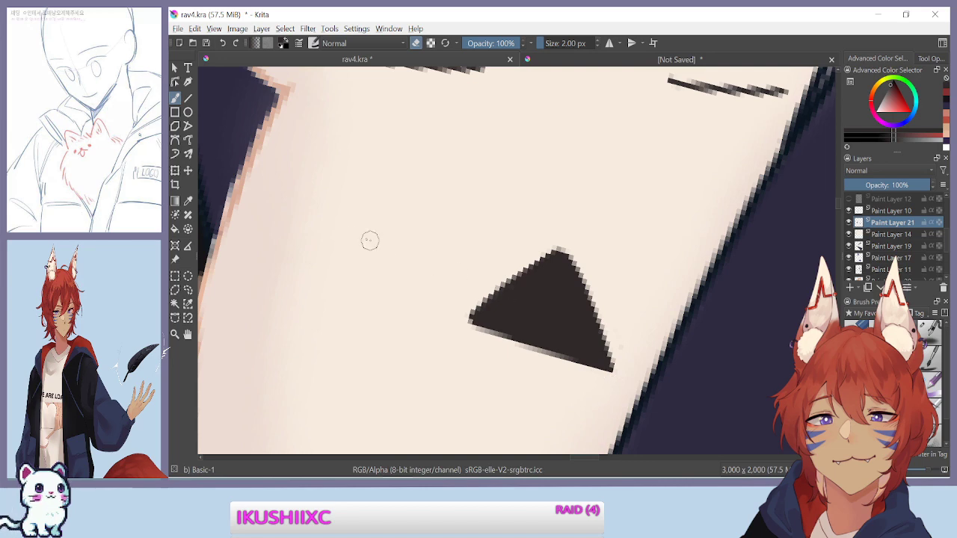
# Reduce the eraser size to 1 px and check the chest-fur face against the whole figure
pyautogui.press('[')
pyautogui.moveTo(342, 323); pyautogui.dragTo(329, 293)
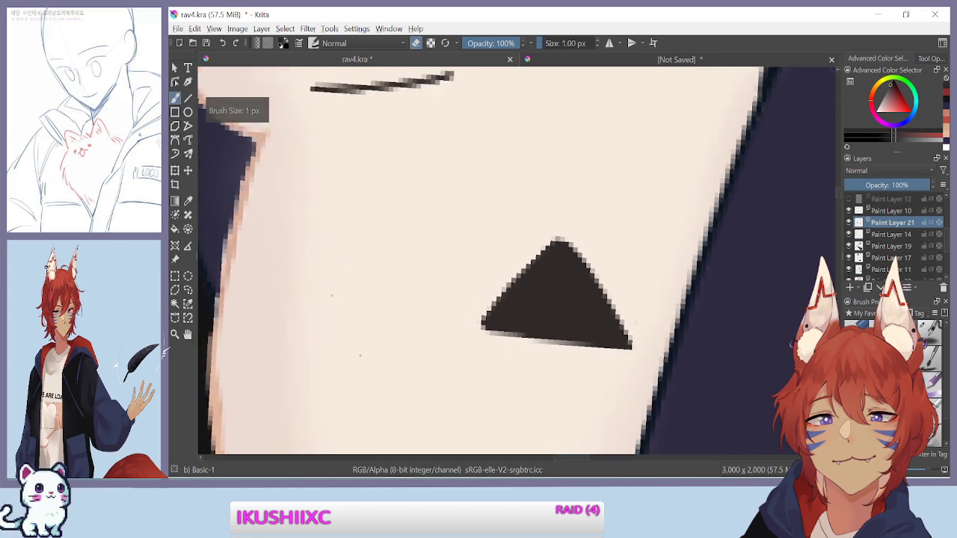
pyautogui.scroll(-10, 329, 293)
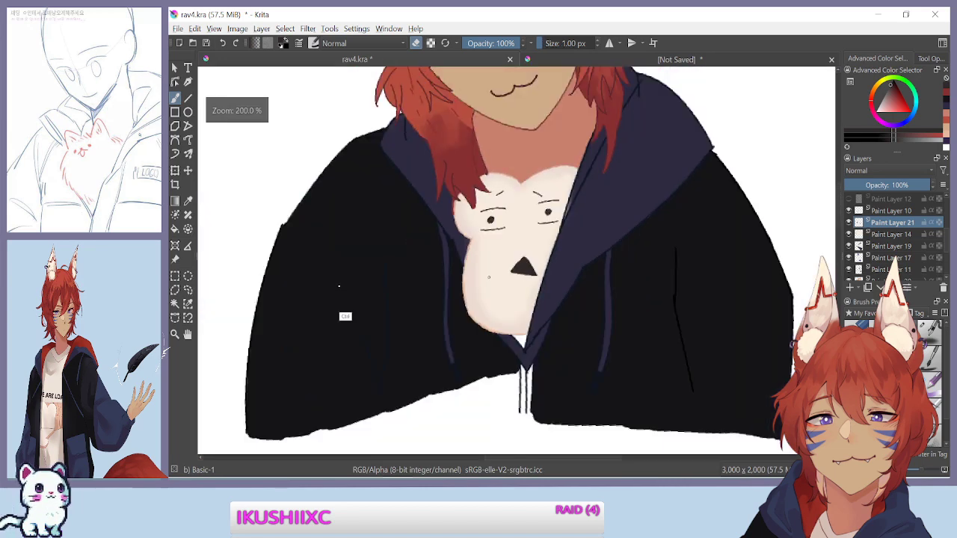
pyautogui.scroll(-4, 339, 285)
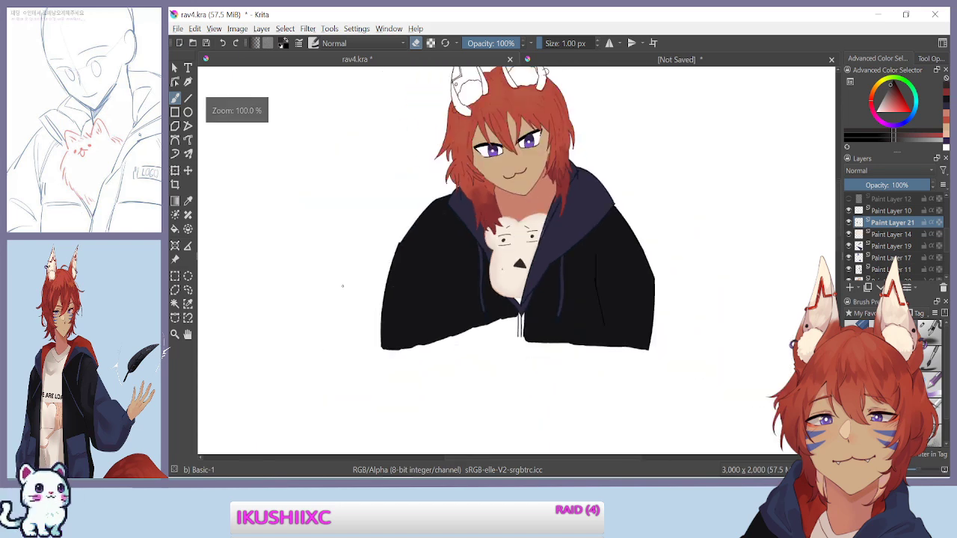
pyautogui.moveTo(384, 207); pyautogui.dragTo(373, 268)
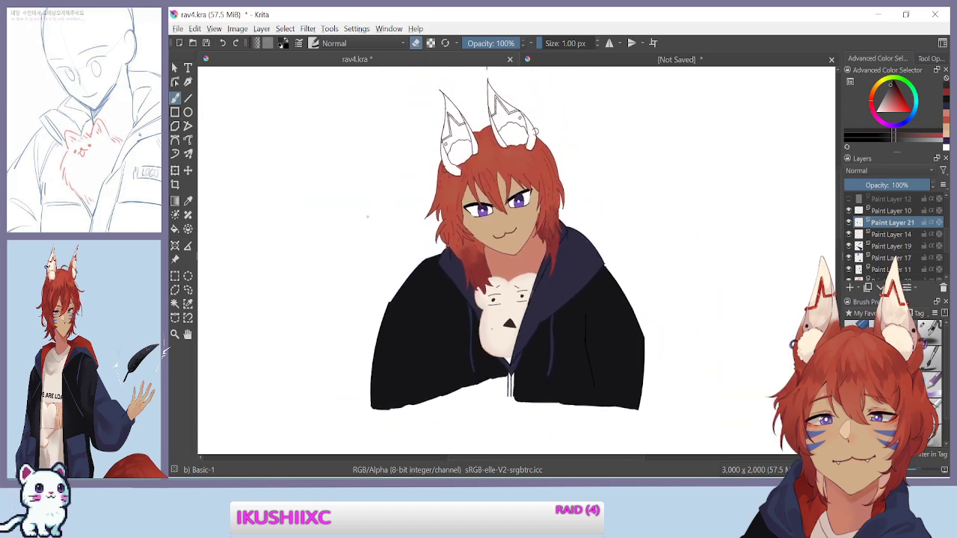
# Examine the uncoloured ears and the top of the hair up close and against the whole canvas
pyautogui.hotkey('ctrl', '+')
pyautogui.hotkey('ctrl', '+')
pyautogui.moveTo(375, 170); pyautogui.dragTo(405, 389)
pyautogui.hotkey('ctrl', '+')
pyautogui.hotkey('ctrl', '+')
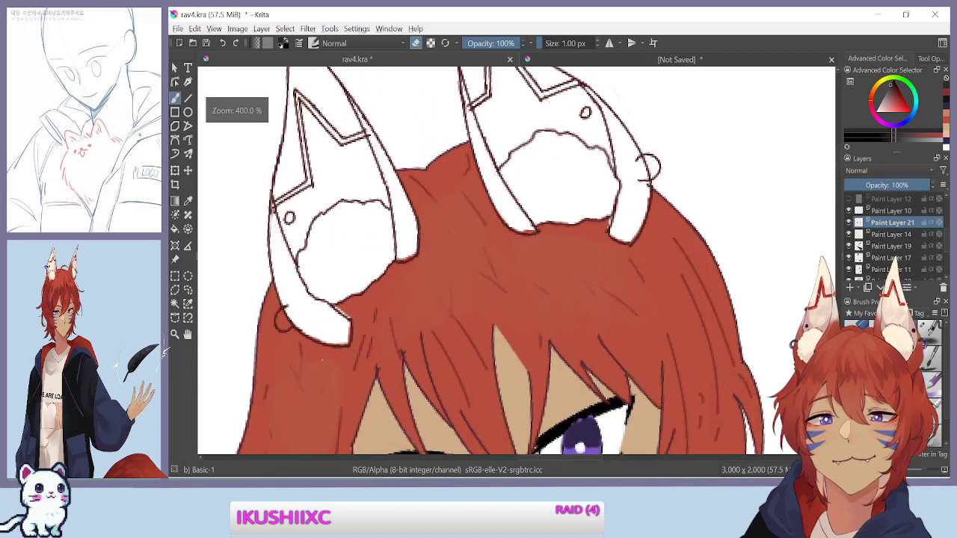
pyautogui.hotkey('ctrl', '-')
pyautogui.hotkey('ctrl', '-')
pyautogui.hotkey('ctrl', '-')
pyautogui.scroll(-3, 323, 407)
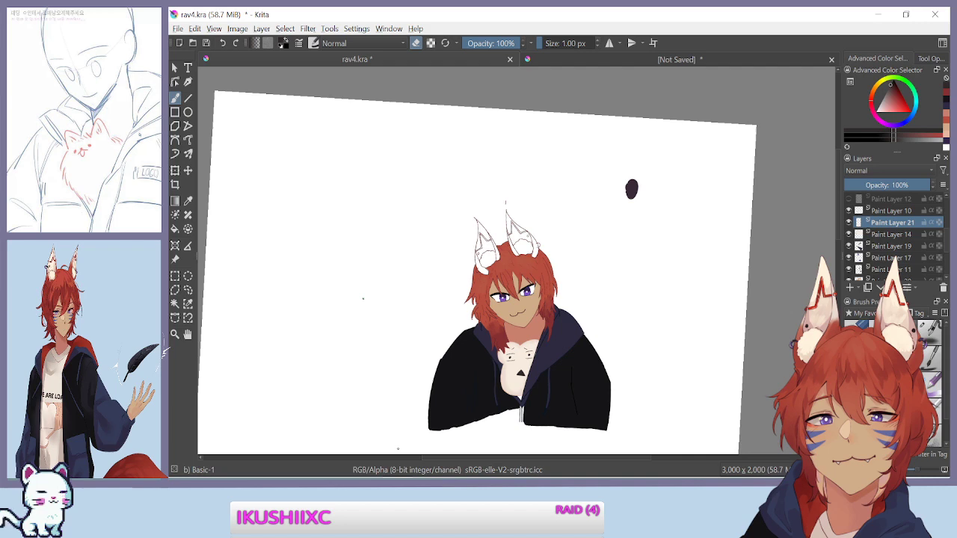
pyautogui.hotkey('ctrl', '+')
pyautogui.hotkey('ctrl', '+')
pyautogui.hotkey('ctrl', '+')
pyautogui.hotkey('ctrl', '+')
pyautogui.hotkey('ctrl', '+')
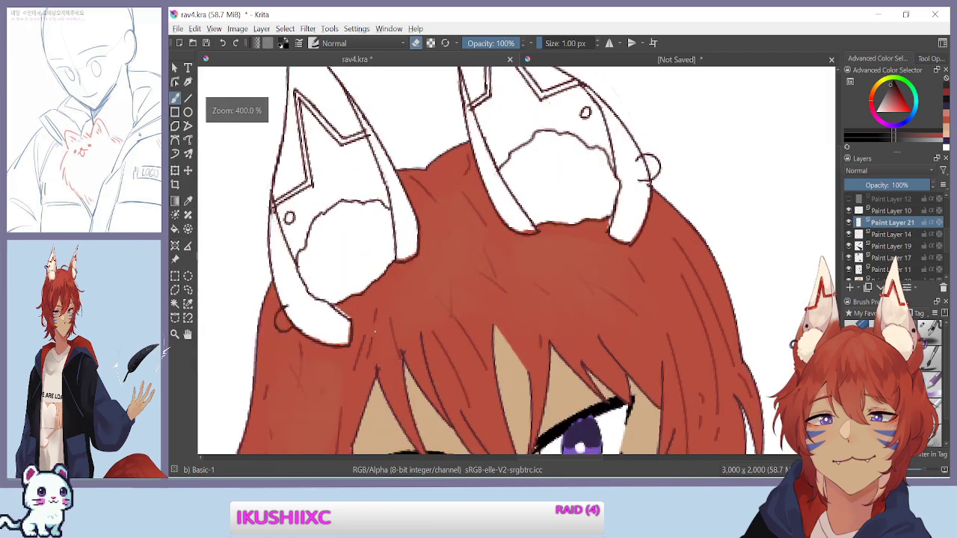